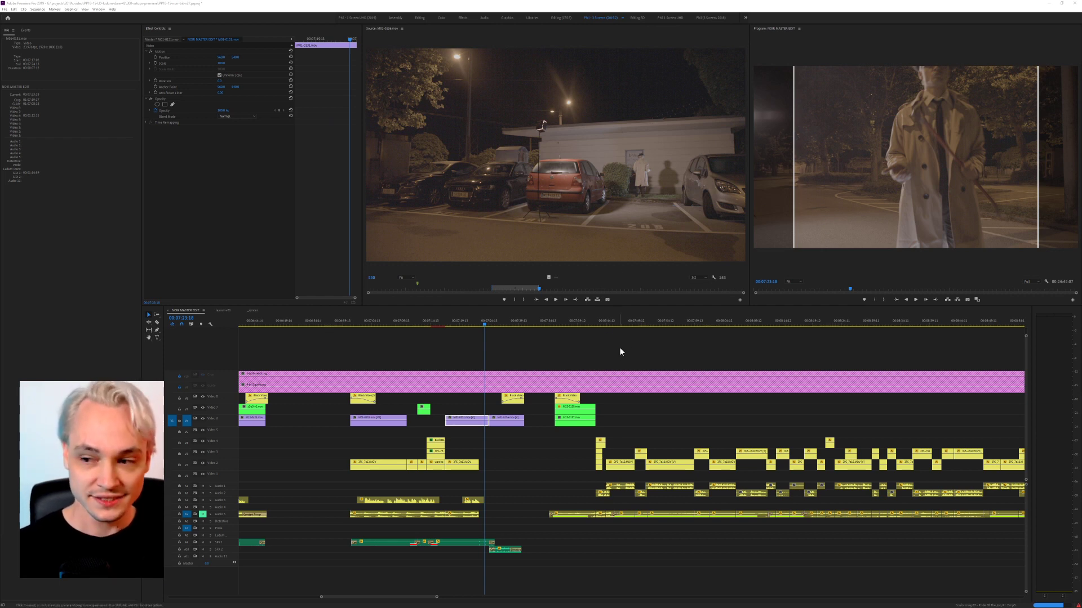
Step: Examine the clip layout across the whole sequence and around the night scene at the playhead
scroll(628, 337, "down", 3, "alt")
scroll(629, 338, "down", 8, "alt")
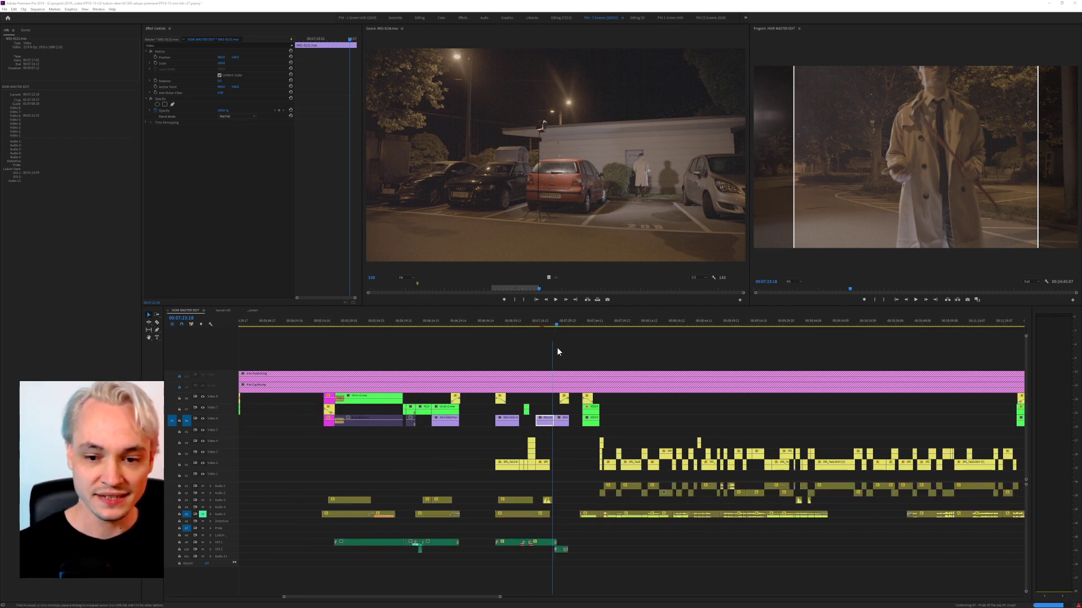
scroll(558, 349, "down", 8, "alt")
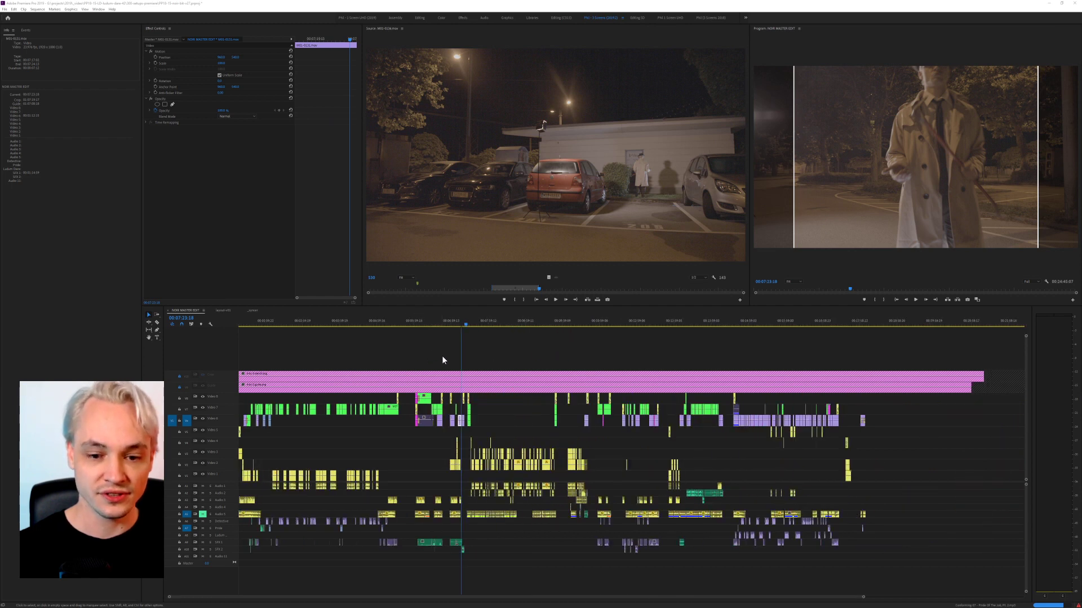
scroll(442, 356, "up", 6, "alt")
scroll(462, 360, "up", 6, "alt")
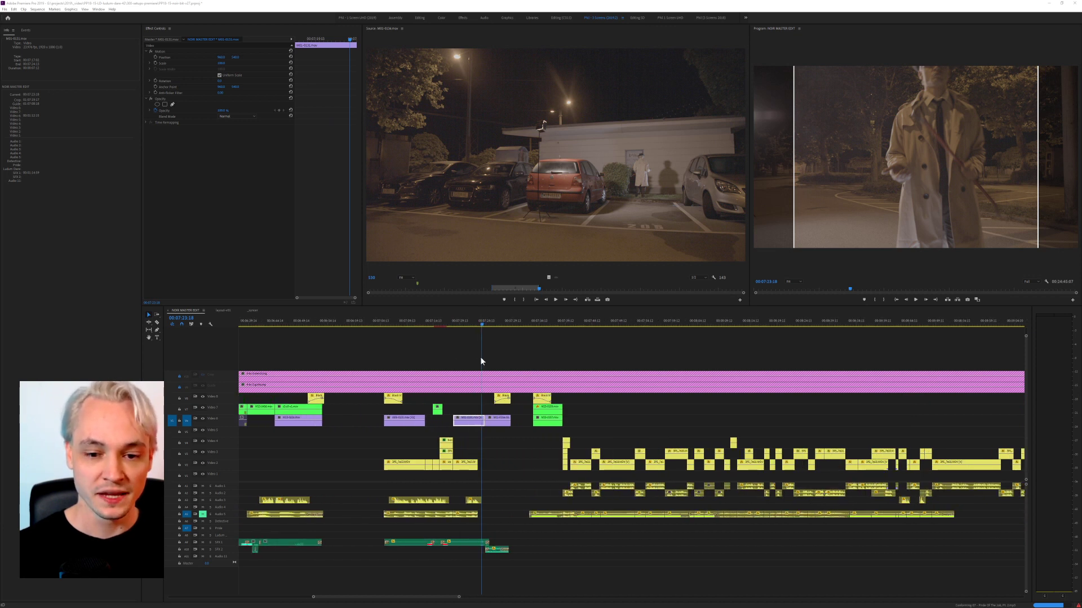
scroll(481, 357, "up", 3, "alt")
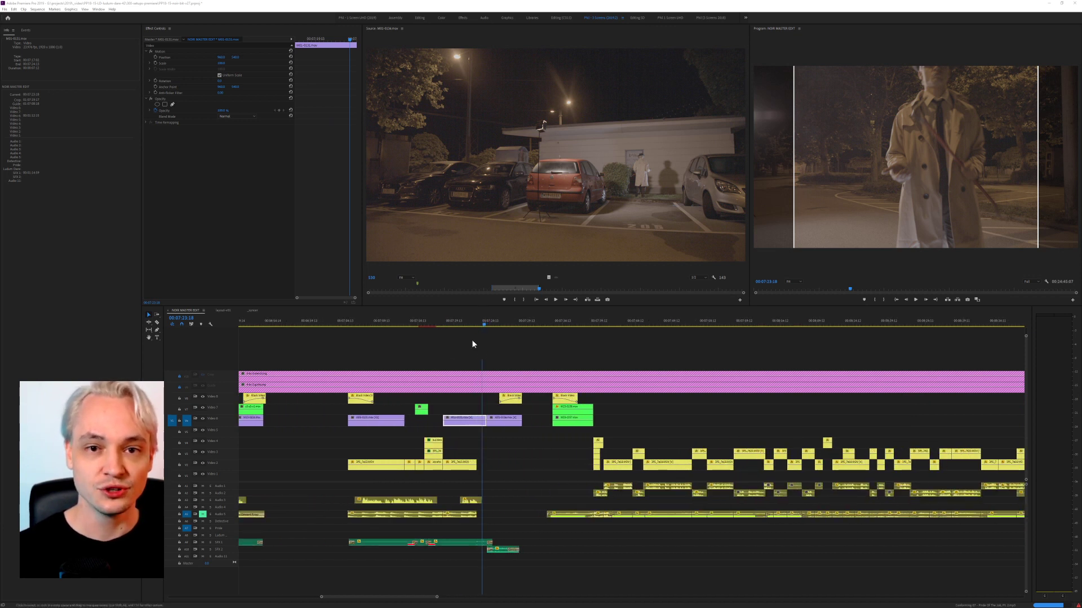
scroll(472, 343, "up", 2, "alt")
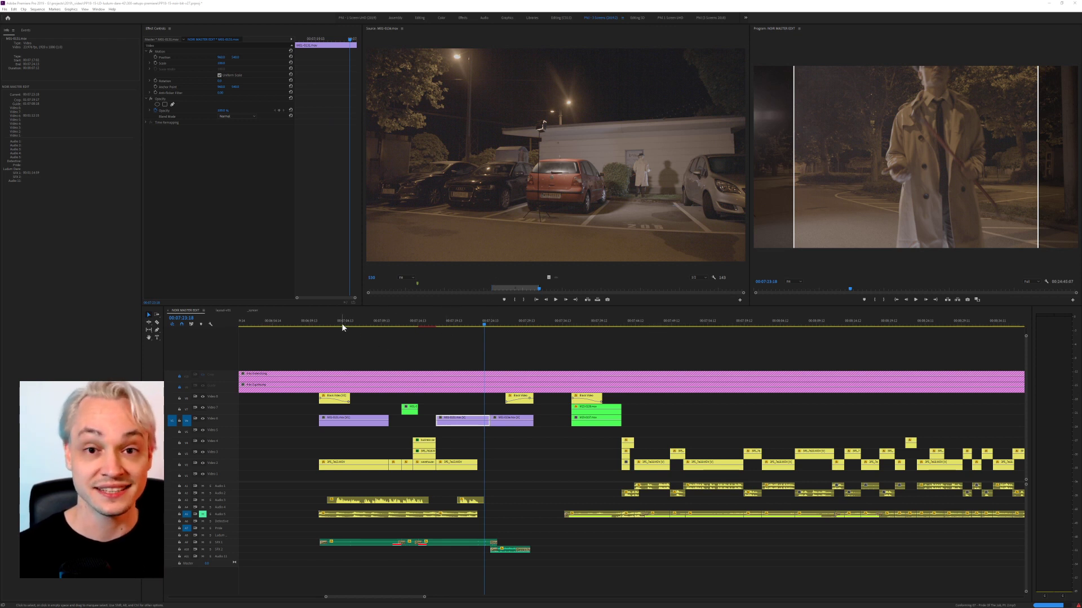
Step: Scrub the sequence through the trench-coat man's shots up to the wide parking-lot shot with the red car
left_click_drag(328, 321, 342, 323)
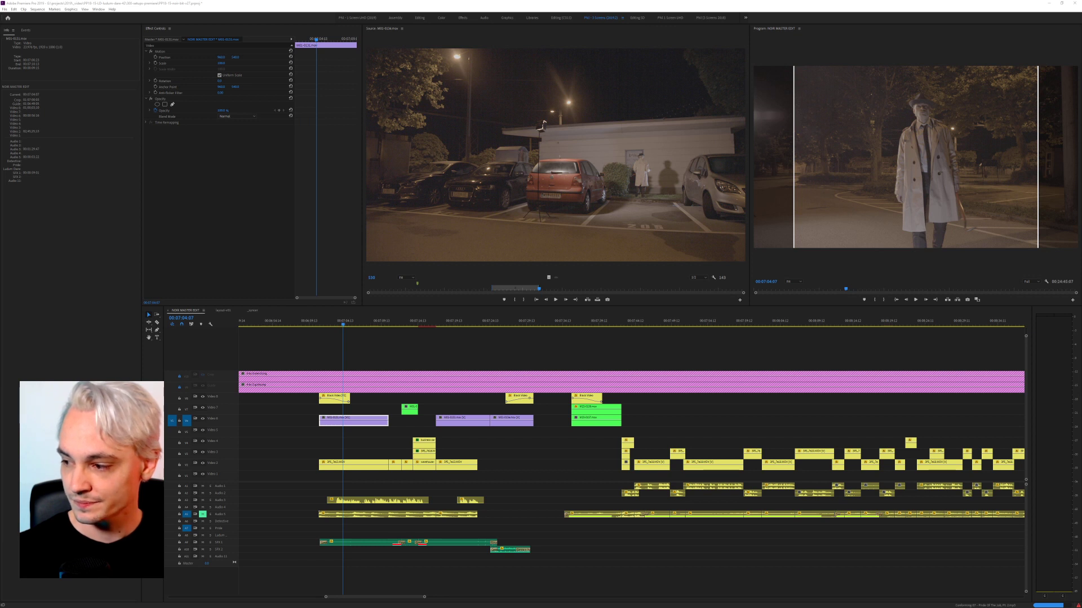
left_click_drag(346, 321, 377, 326)
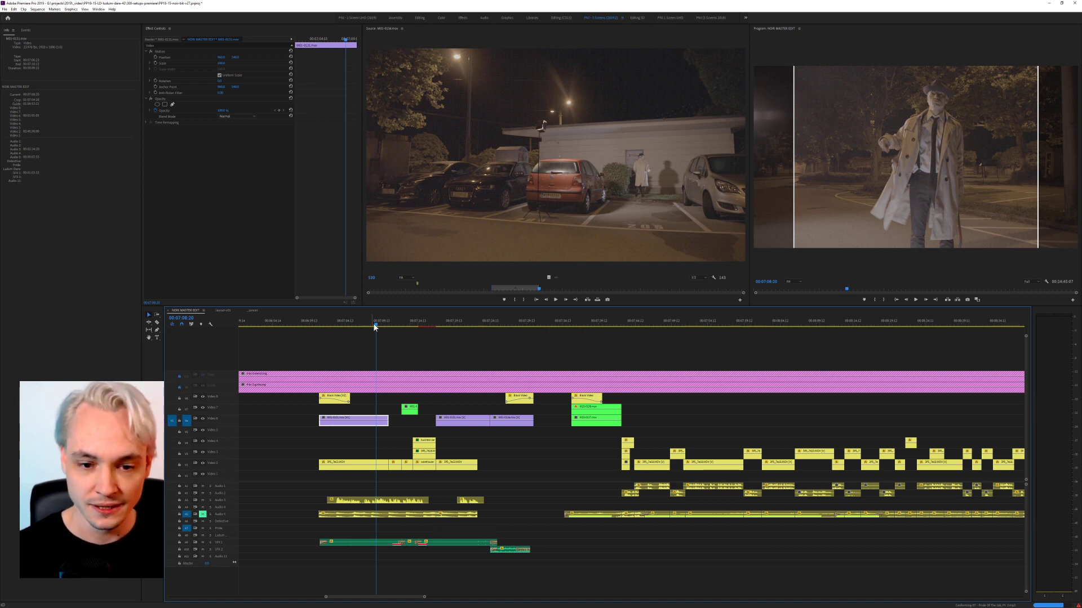
left_click_drag(376, 324, 411, 327)
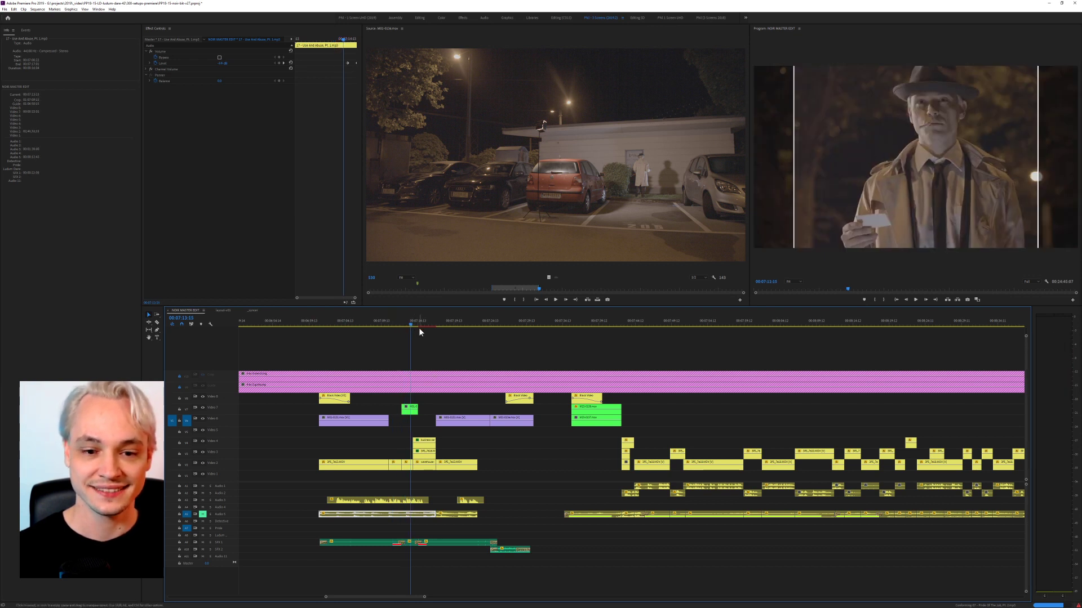
left_click_drag(415, 320, 461, 331)
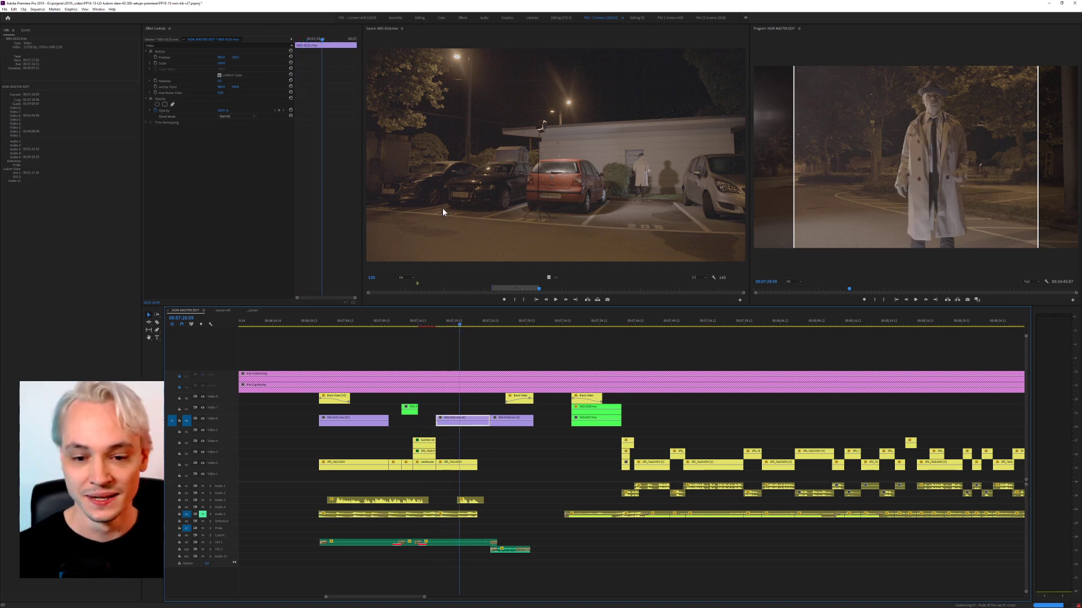
left_click(477, 322)
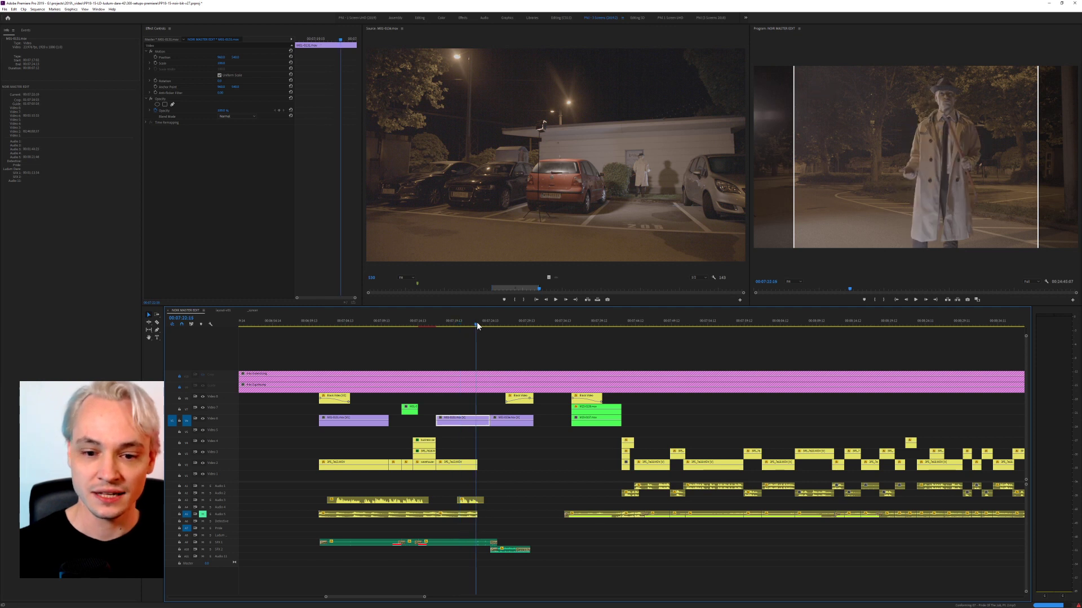
left_click_drag(484, 321, 501, 332)
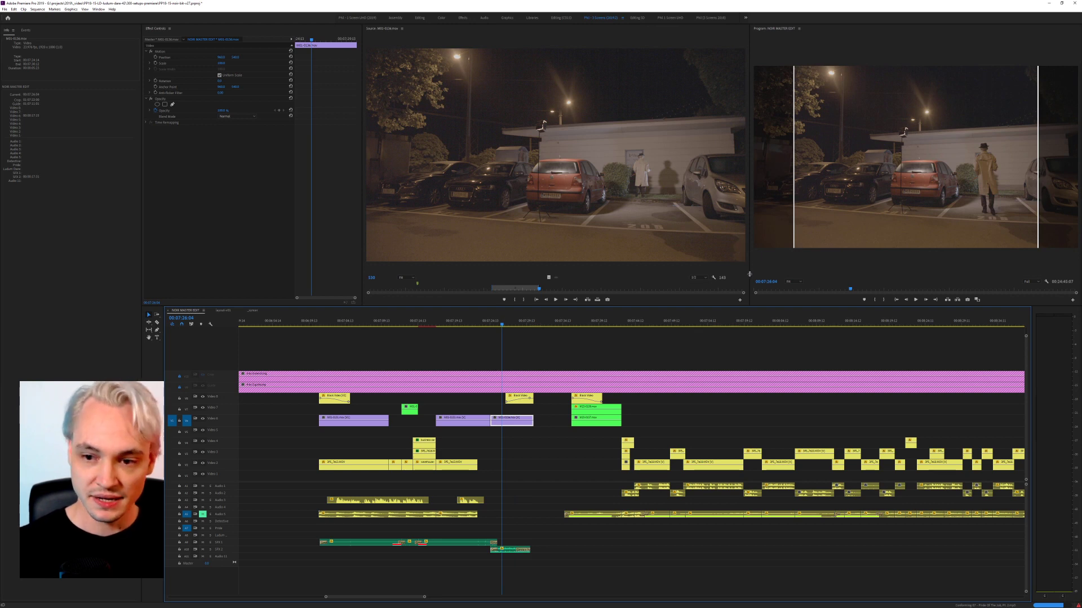
Step: Enlarge the sequence preview and scrub from the preceding scene back to the wide parking-lot shot at 00:07:26:02
left_click_drag(751, 276, 444, 286)
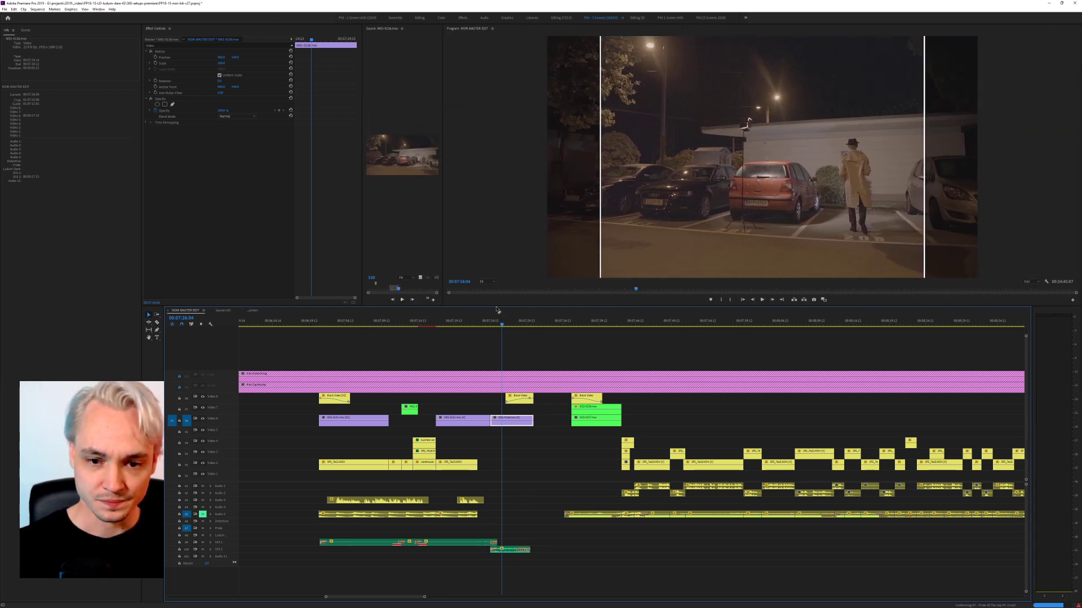
left_click_drag(510, 306, 515, 417)
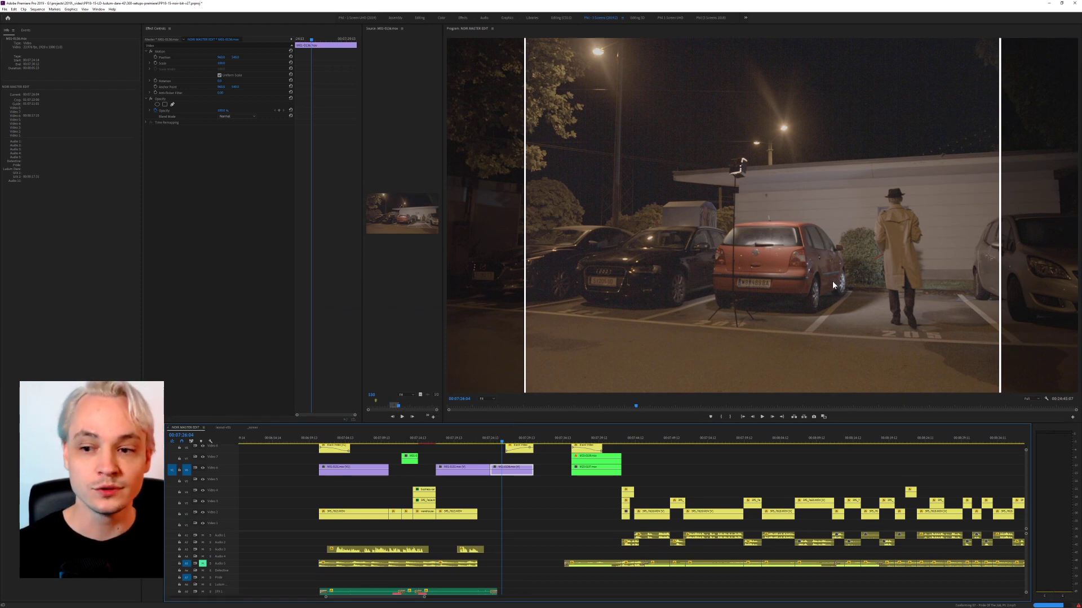
left_click_drag(630, 405, 628, 405)
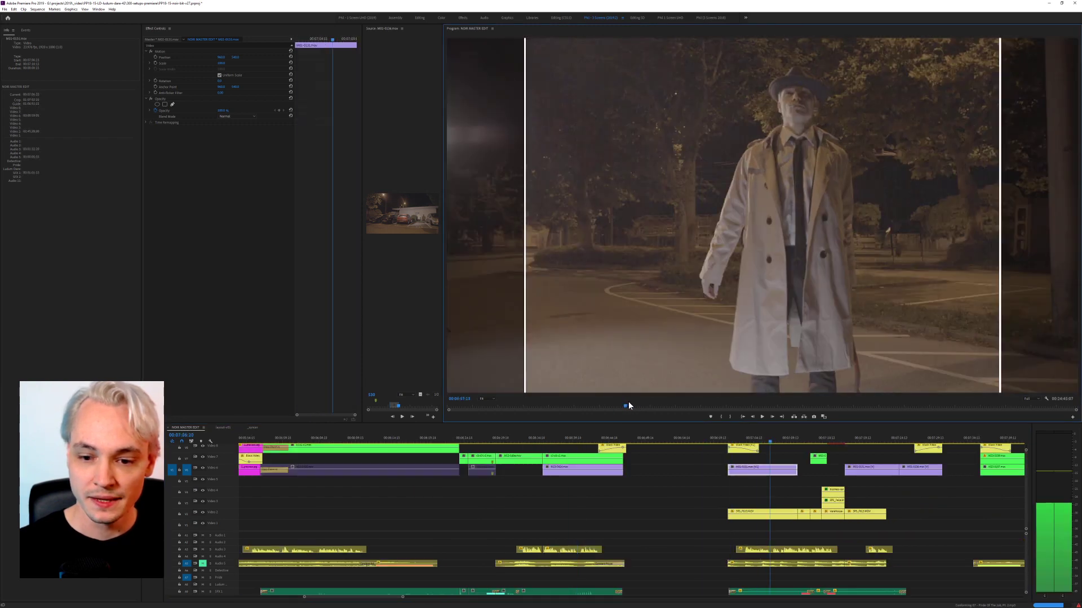
left_click(565, 438)
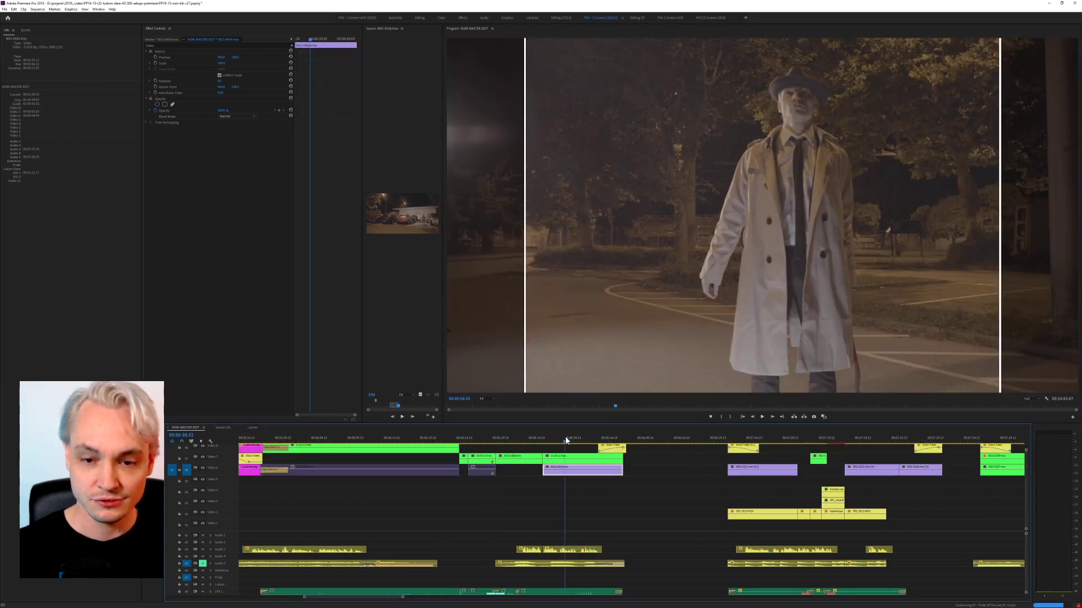
left_click_drag(583, 442, 910, 442)
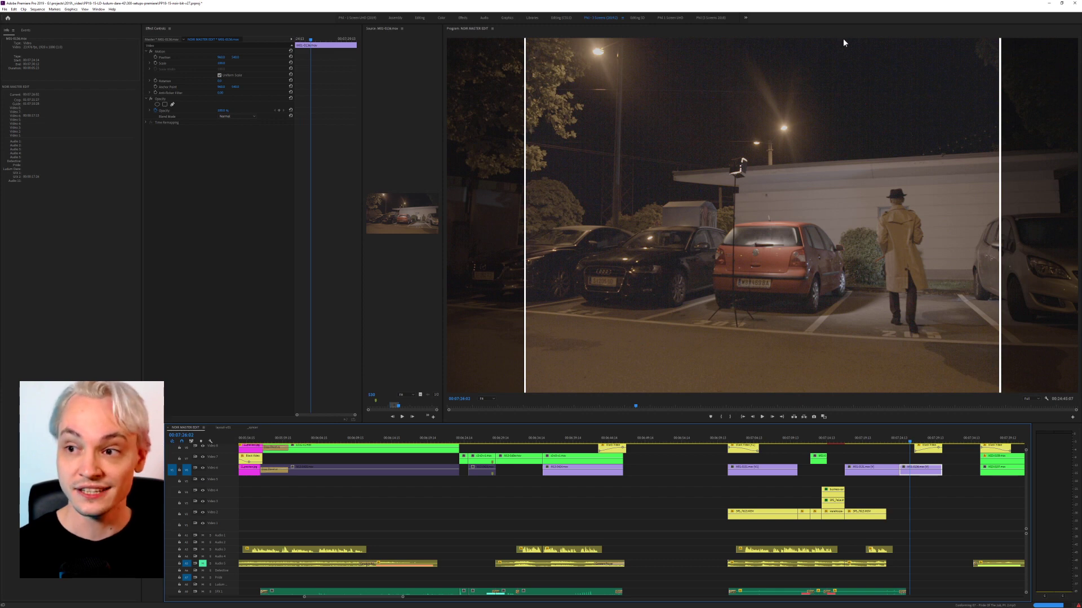
Step: Switch from the video edit to the full-screen street matte painting in Photoshop
left_click(1049, 5)
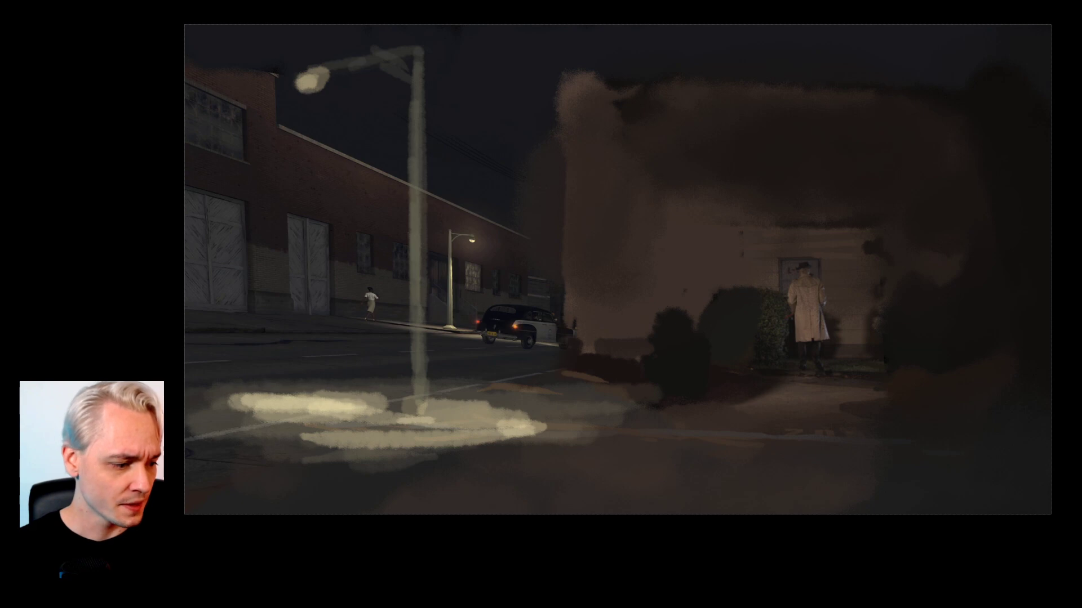
key("alt+Tab")
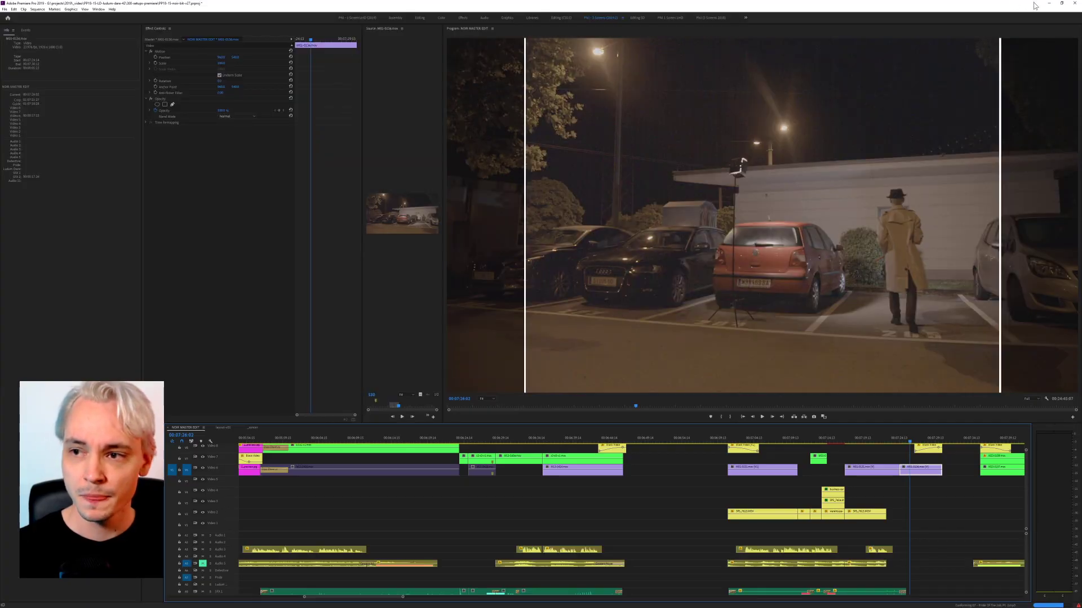
left_click(1048, 5)
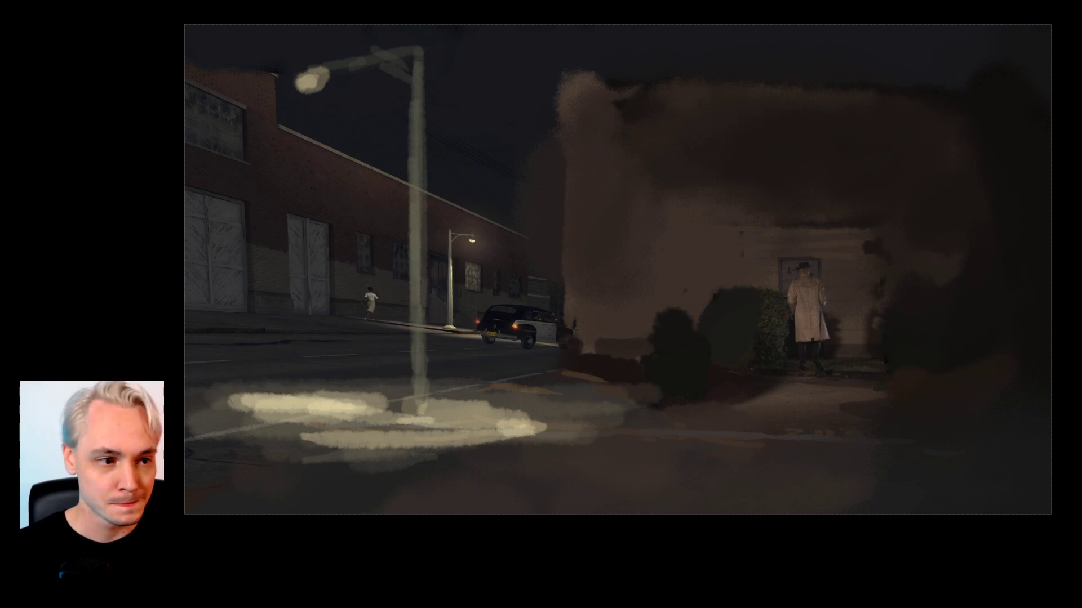
Step: Clear the selection around the coated figure and leave full-screen mode with the entire painting in view
key("ctrl+z")
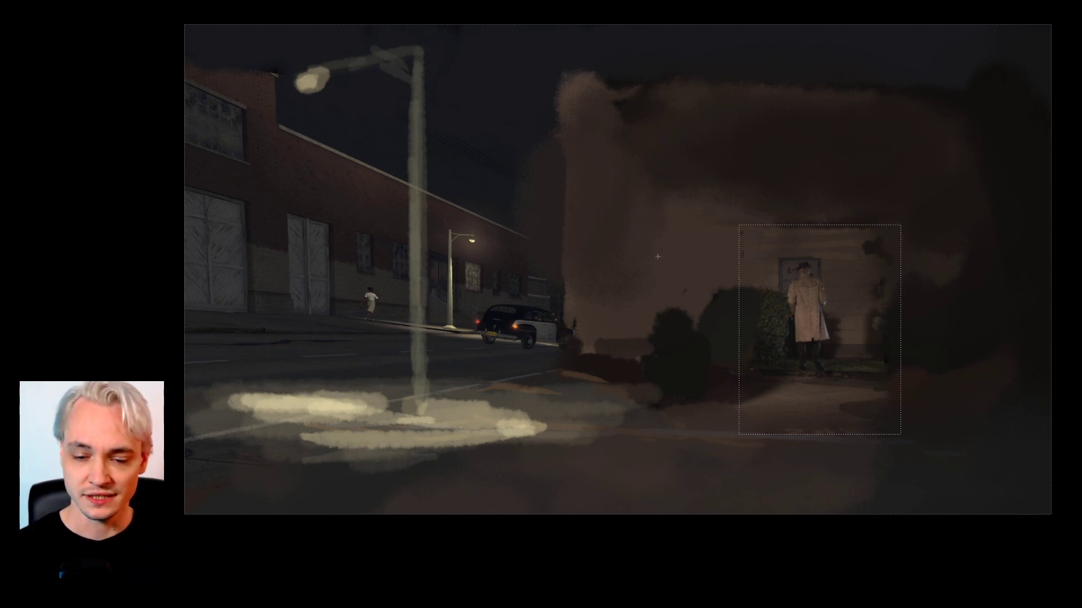
key("ctrl+d")
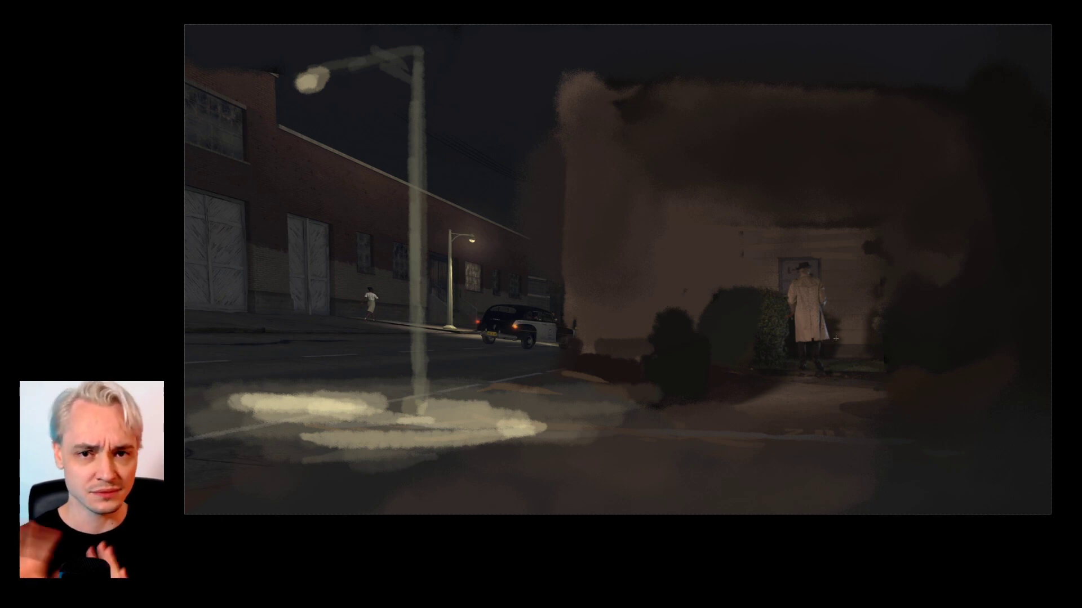
key("f")
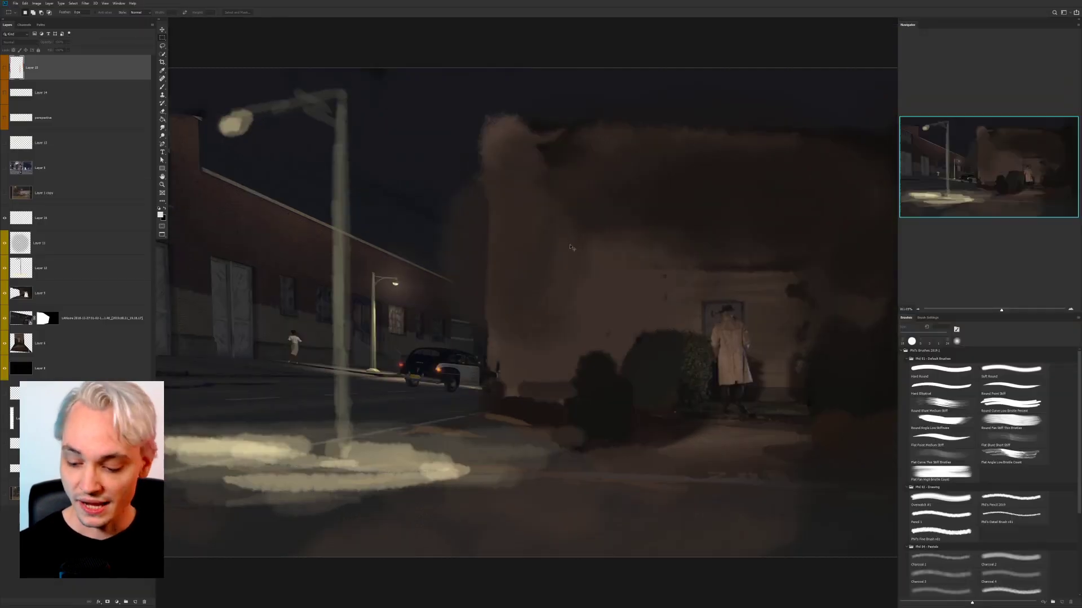
key("ctrl+0")
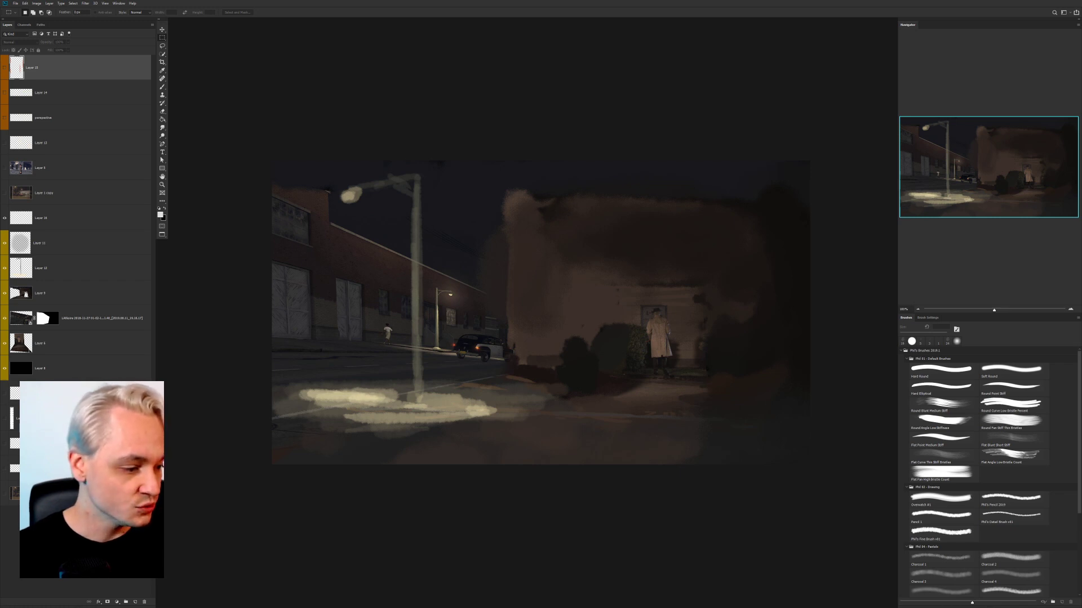
Step: Switch to the Maya warehouse scene, maximize its window, and inspect the block-out buildings and lamp posts from several angles
key("alt+Tab")
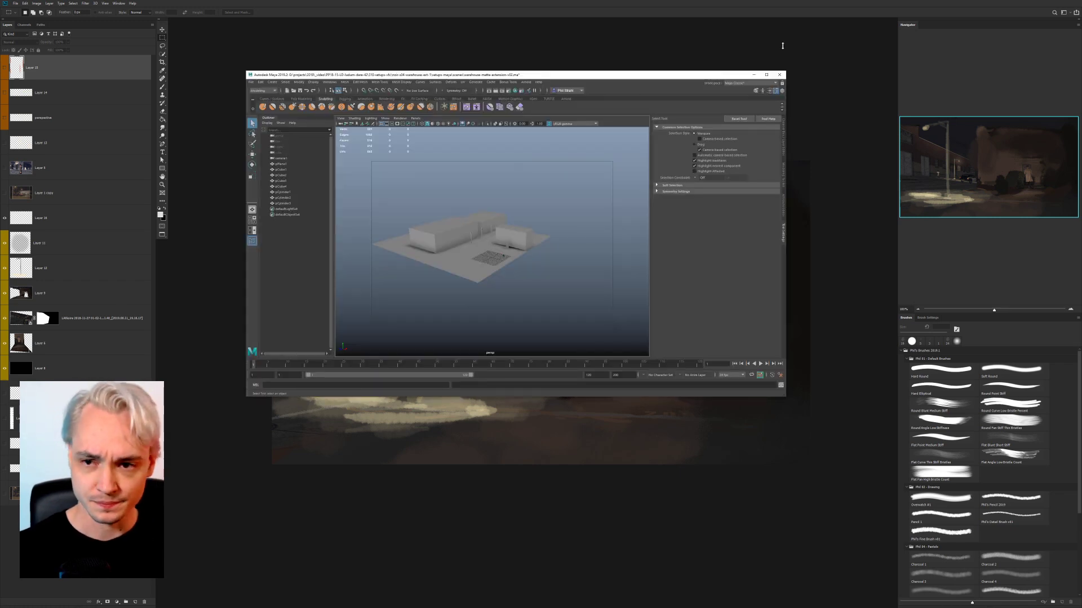
left_click(767, 75)
scroll(563, 336, "up", 3)
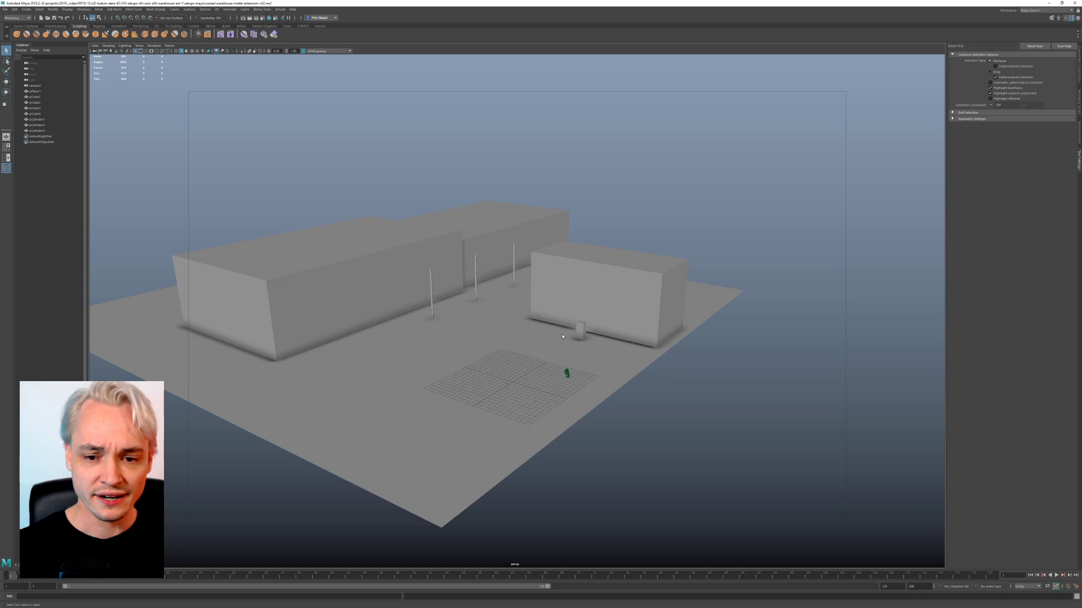
scroll(562, 336, "up", 4)
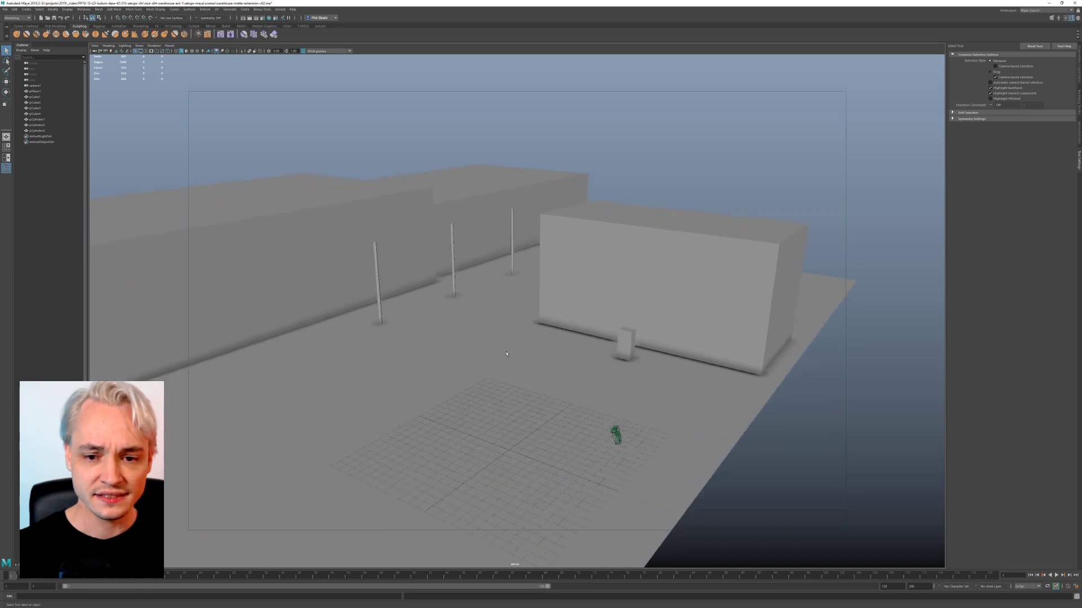
mouse_move(399, 354)
left_mouse_down("alt")
mouse_move(451, 349)
mouse_move(413, 358)
left_mouse_up("alt")
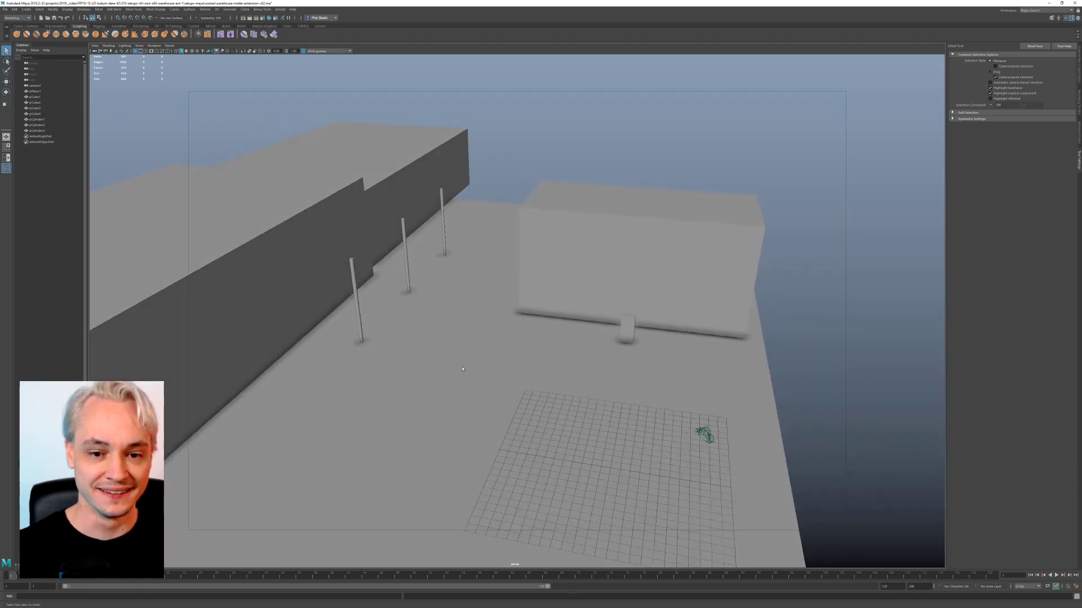
middle_click_drag(471, 379, 461, 360, "alt")
scroll(462, 362, "up", 2)
scroll(461, 361, "down", 2)
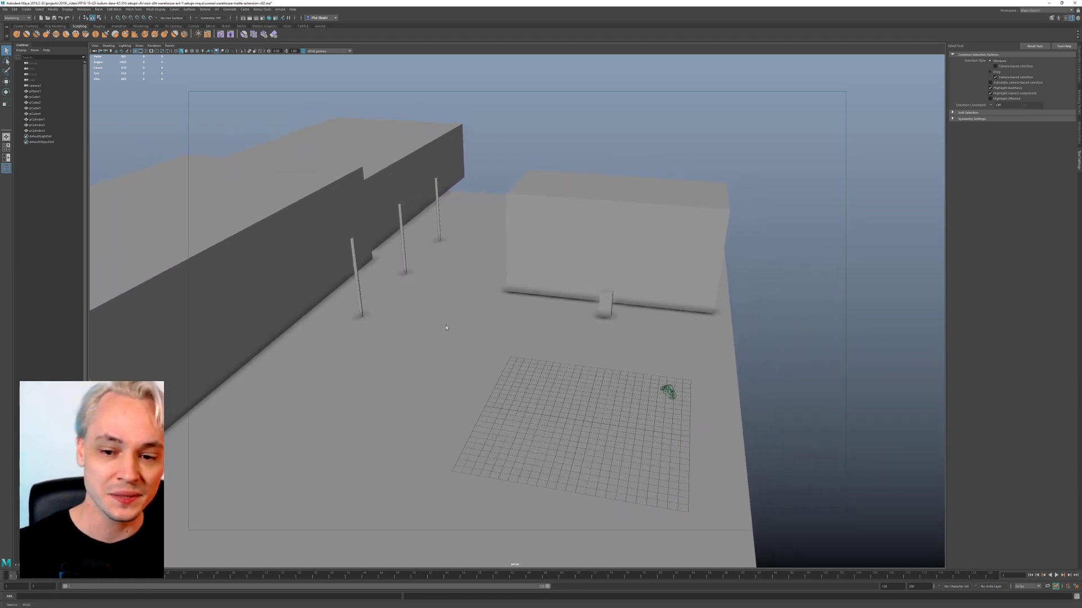
left_click_drag(446, 326, 425, 318, "alt")
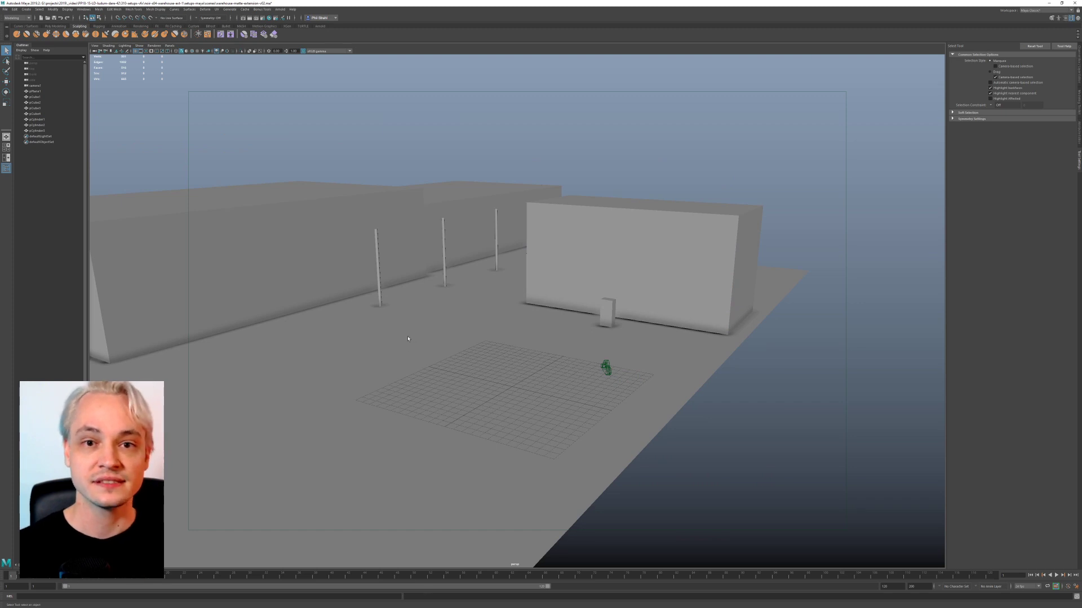
left_click_drag(372, 323, 383, 323, "alt")
scroll(399, 324, "down", 3)
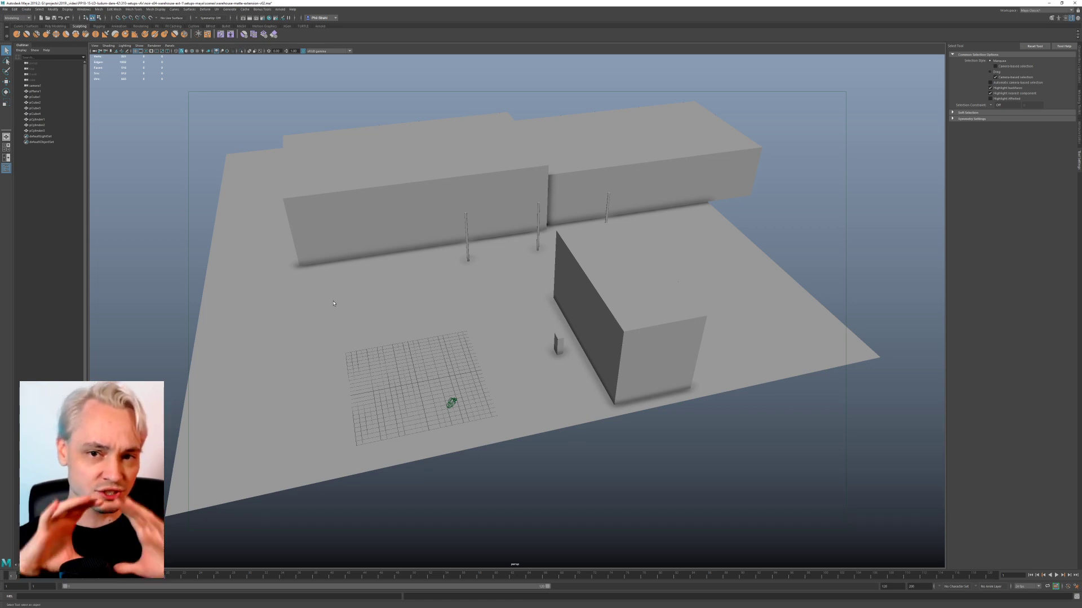
Step: Look through camera1 in the viewport and show the scene objects as wireframe
left_click(169, 45)
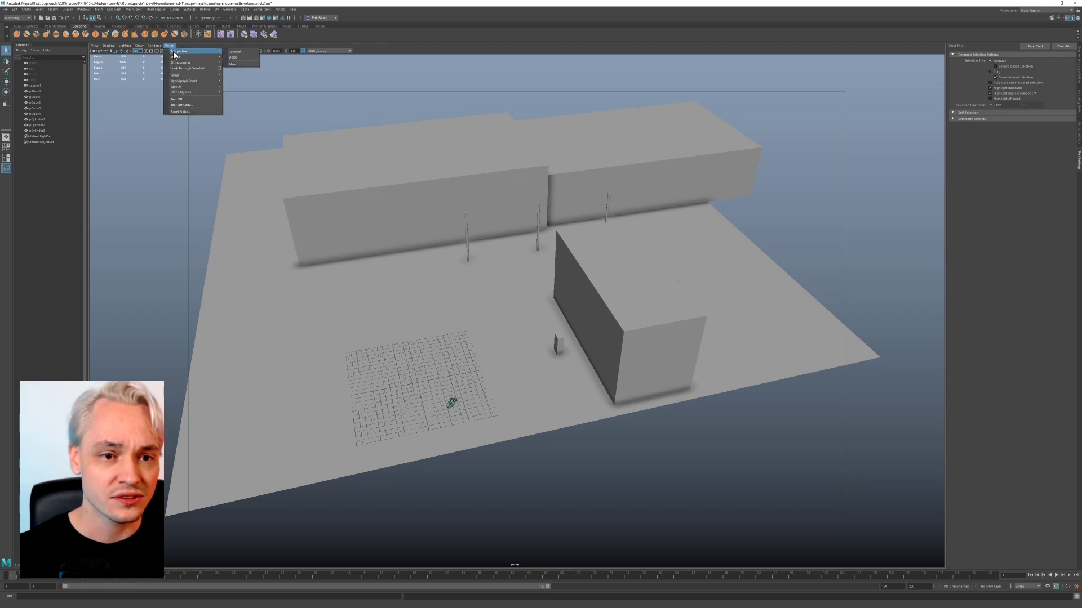
mouse_move(217, 53)
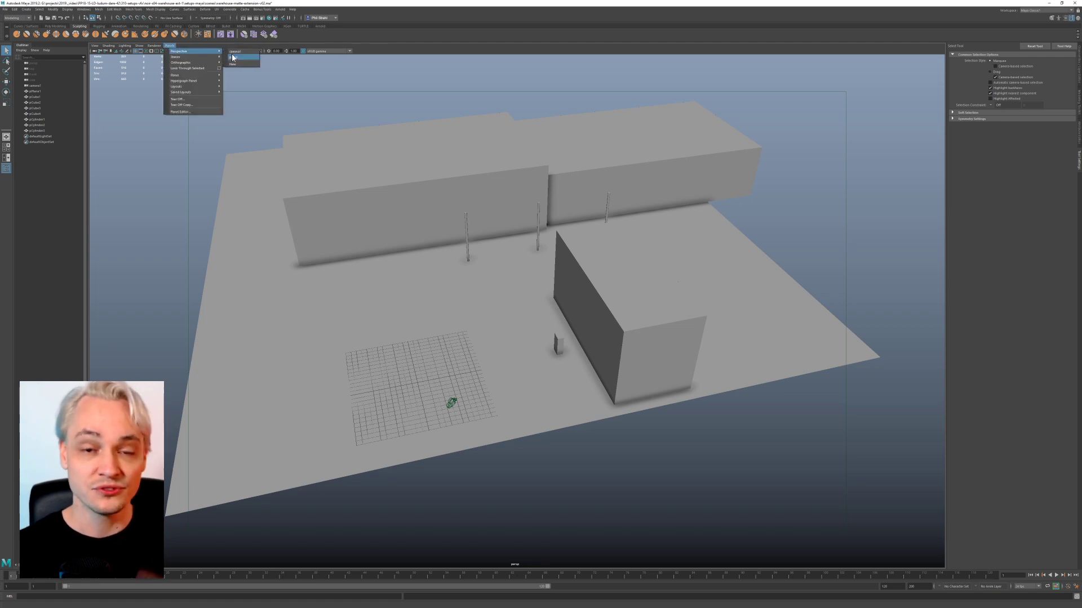
left_click(236, 52)
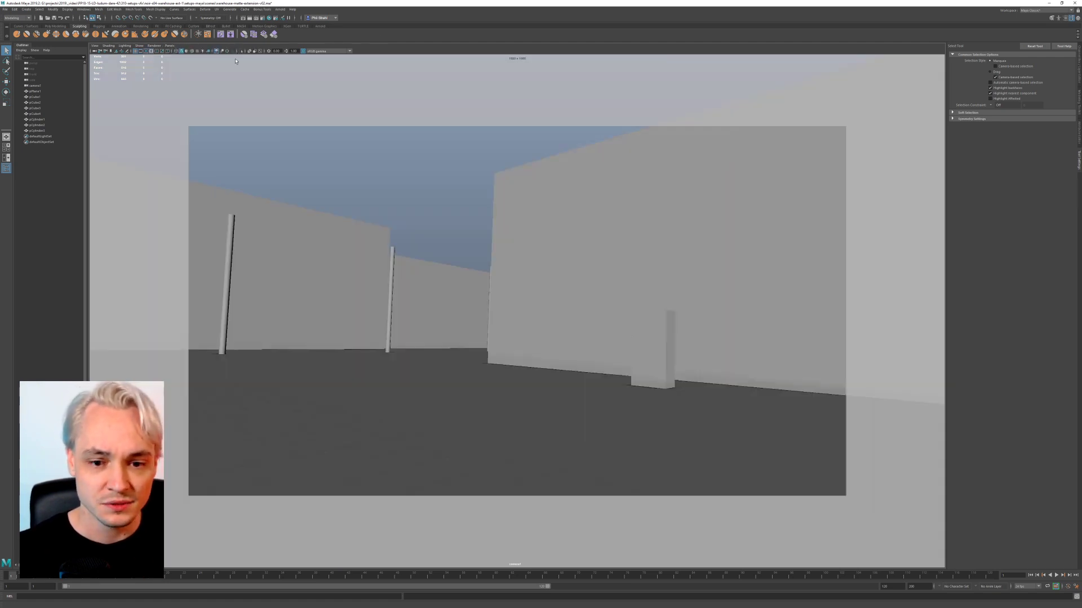
left_click(661, 362)
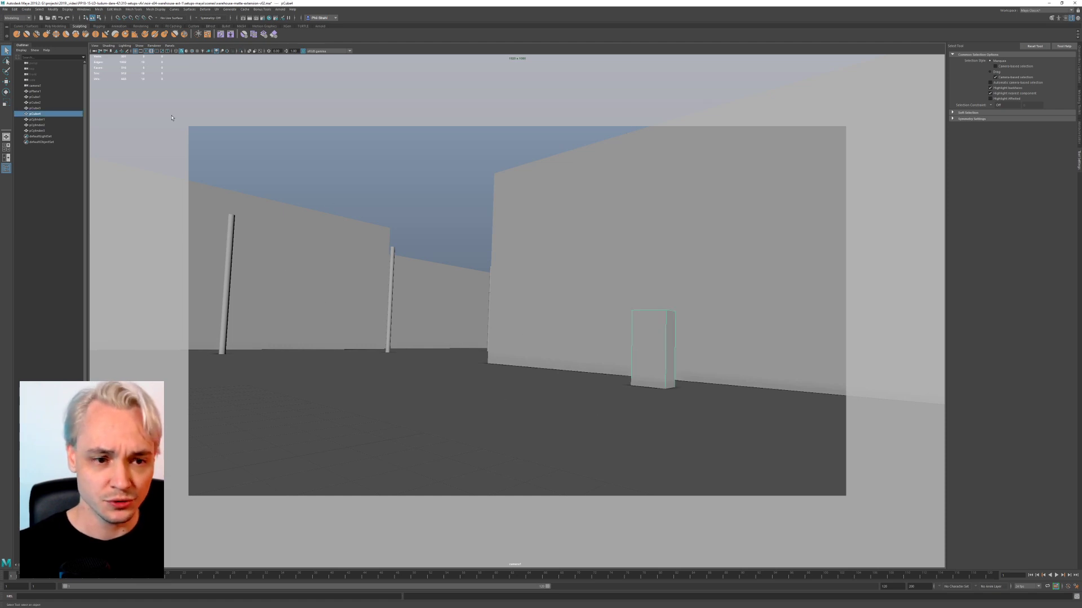
left_click(237, 115)
key("4")
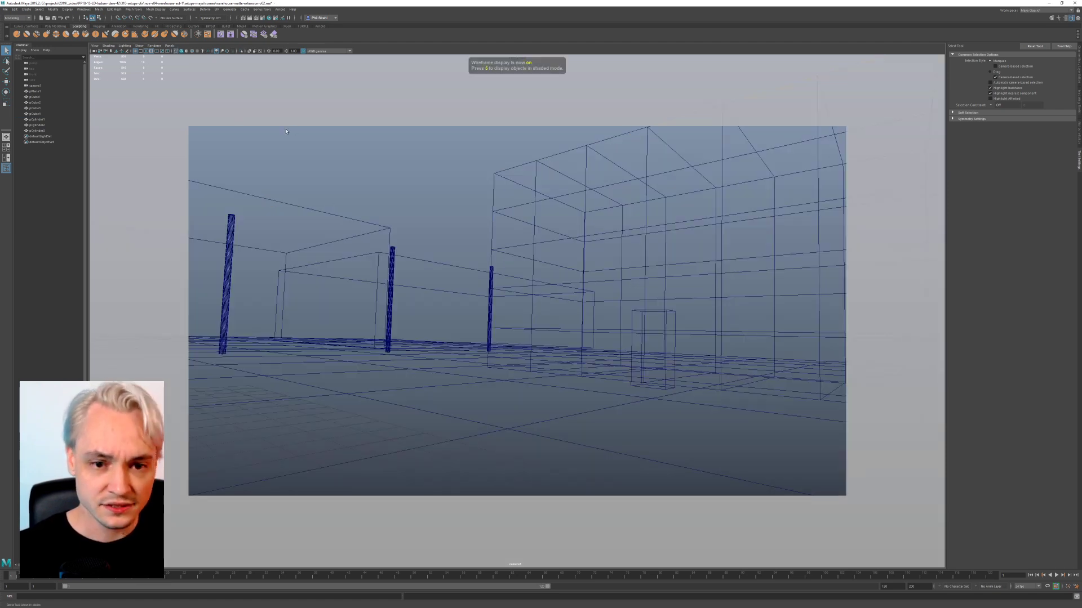
Step: Keep the viewport looking through camera1 and return the scene objects to shaded display
left_click(169, 45)
mouse_move(174, 52)
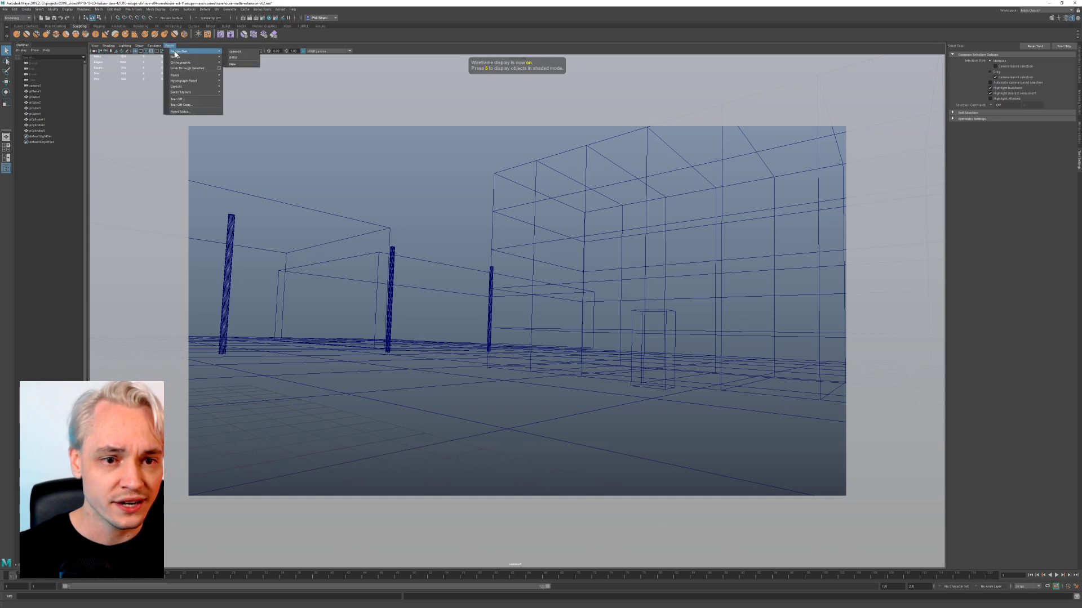
left_click(245, 52)
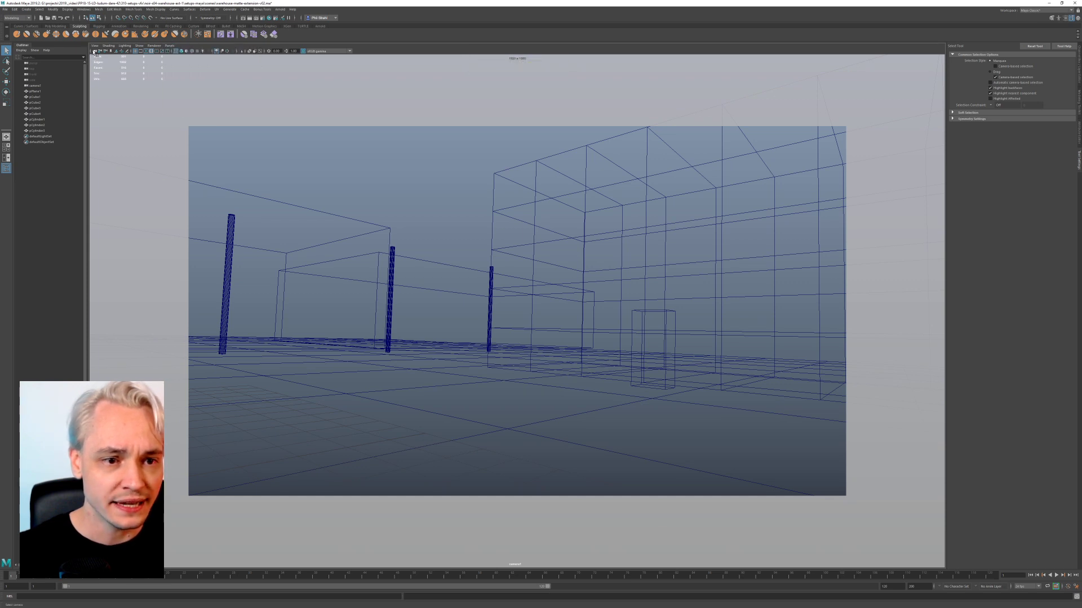
left_click(94, 51)
left_click(163, 106)
key("5")
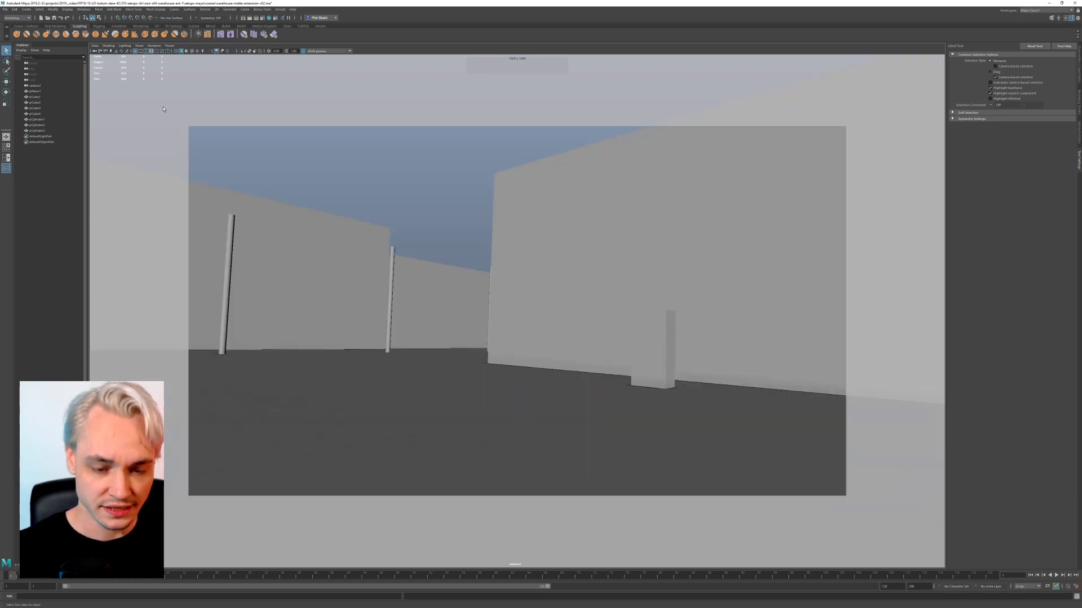
Step: Select camera1, show its image plane's attributes and change the plane's display mode from None so it shows in the view
left_click(96, 53)
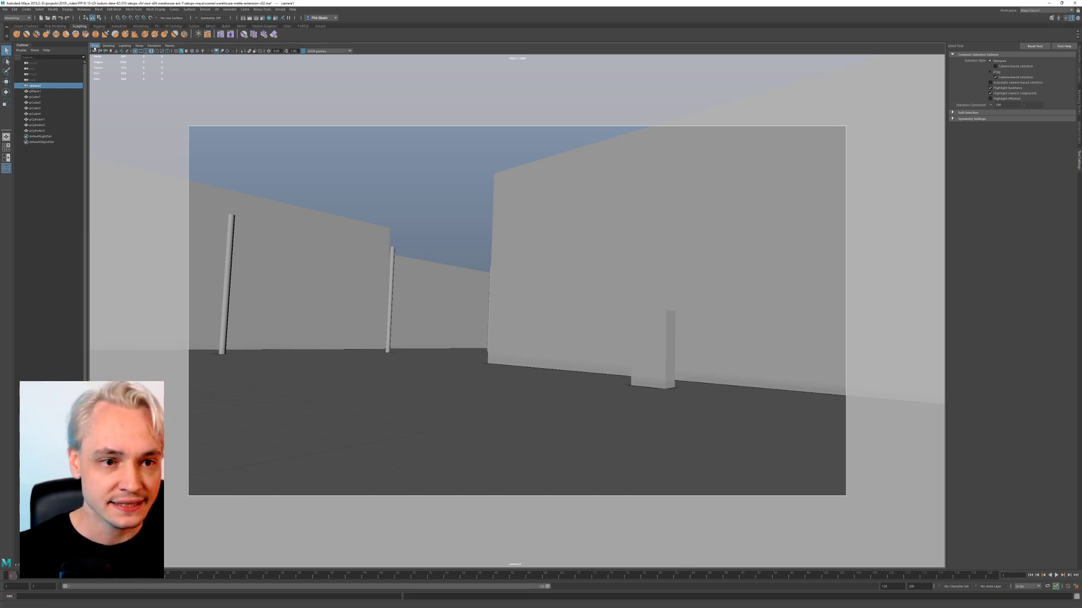
left_click(95, 47)
left_click(96, 58)
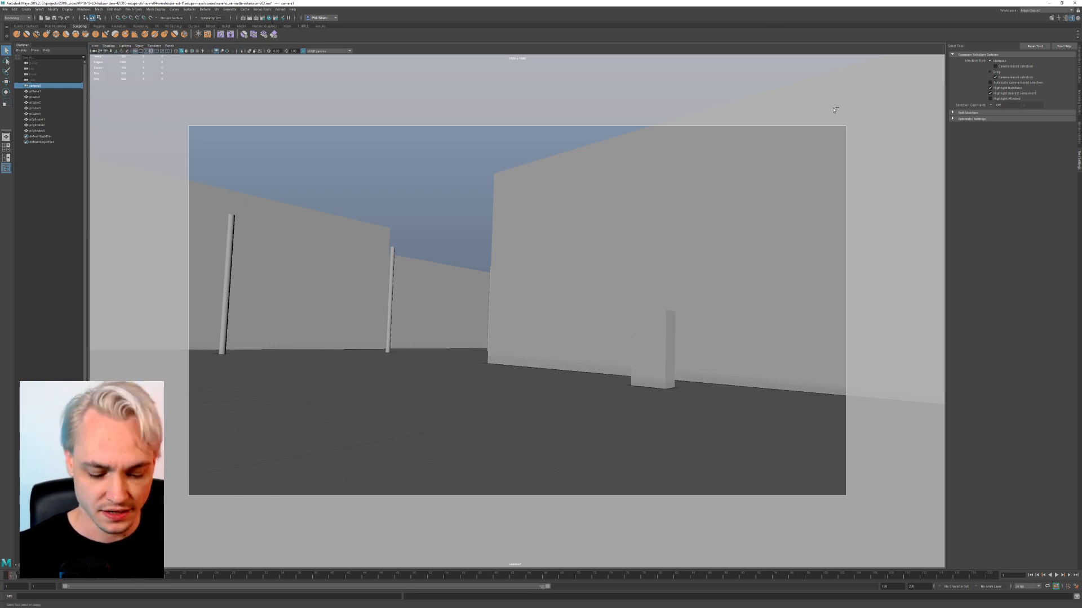
key("ctrl+a")
left_click(1012, 56)
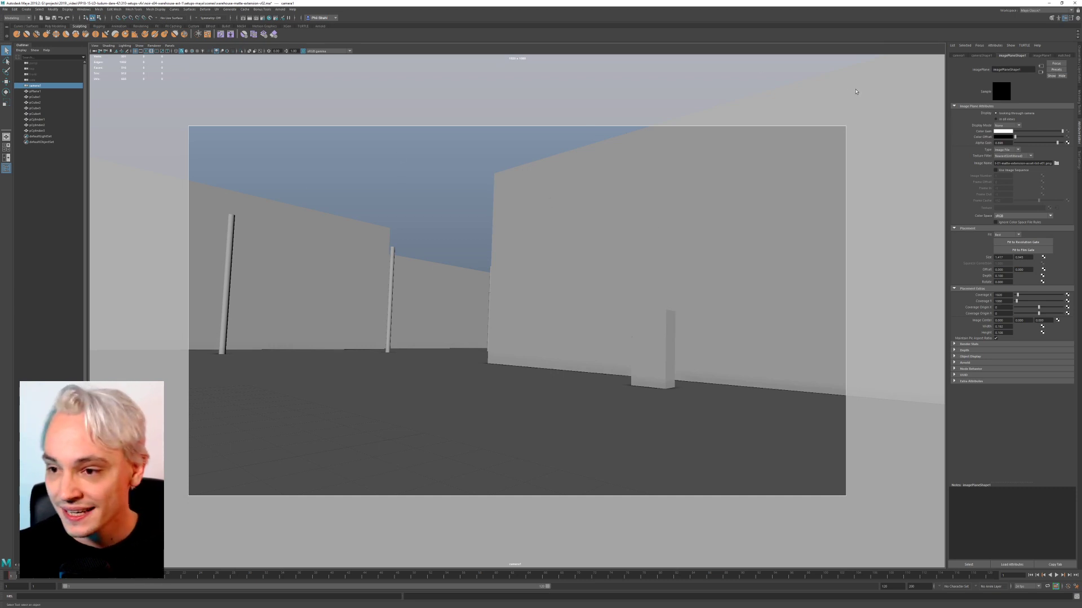
left_click(1004, 125)
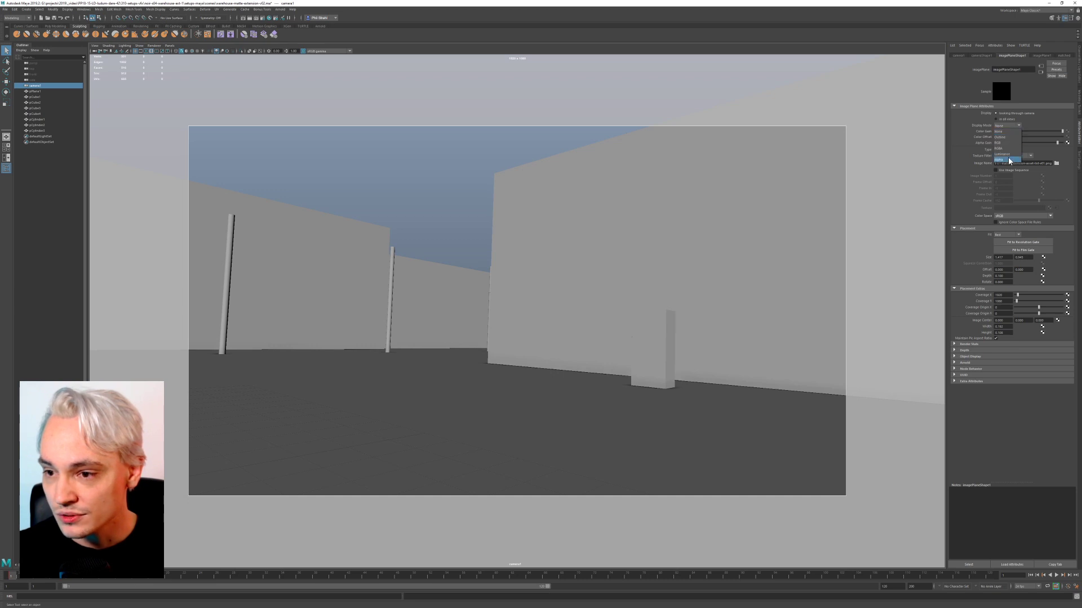
left_click(1014, 99)
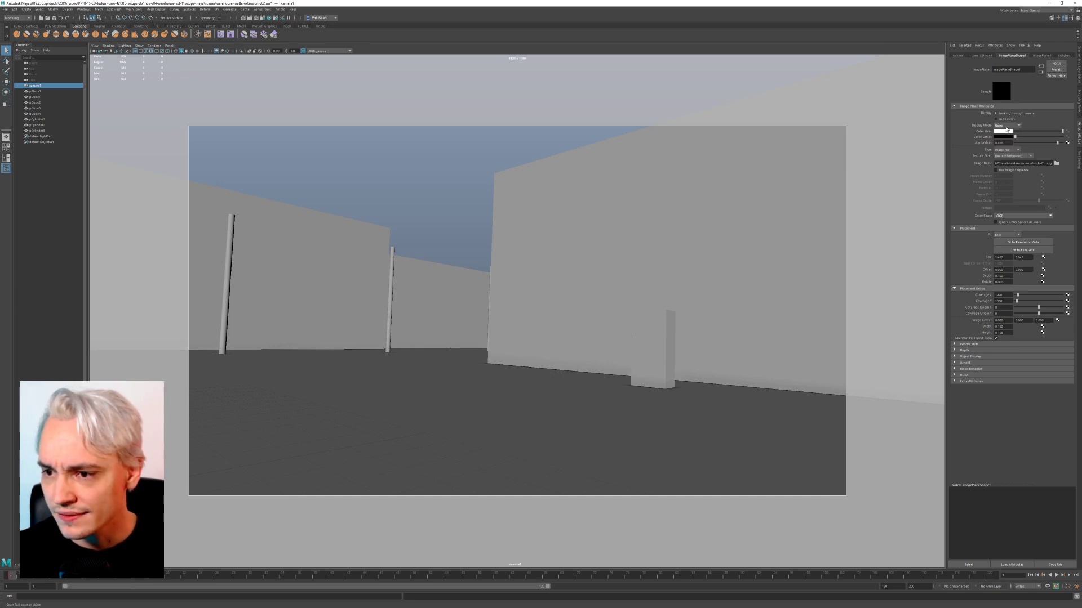
Step: Clear the selection, show the camera view shaded with textures and briefly check the Script Editor
left_click(567, 138)
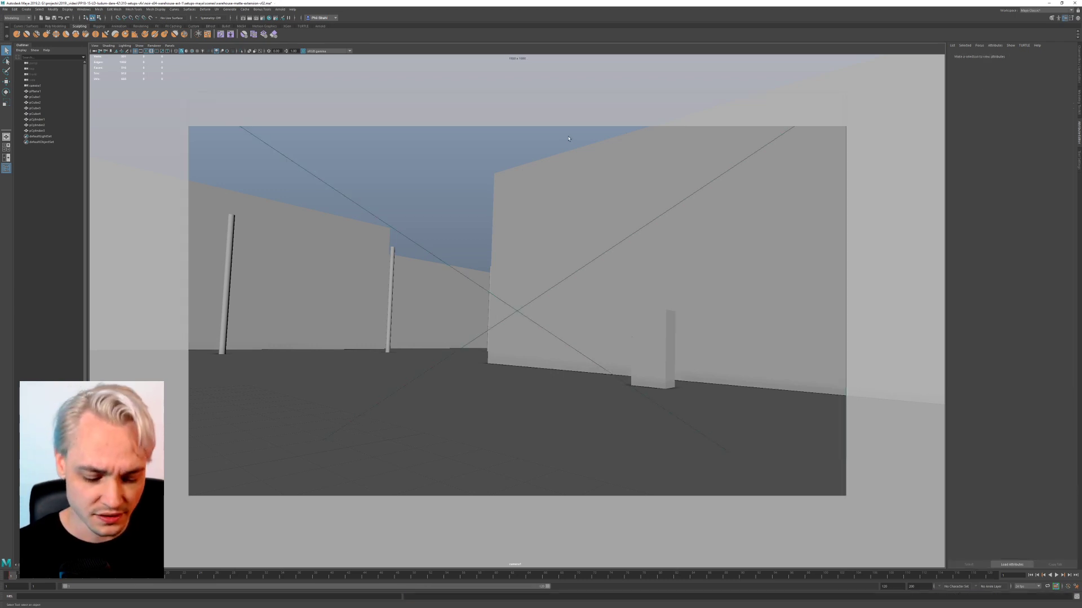
key("6")
left_click(544, 175)
left_click(528, 162)
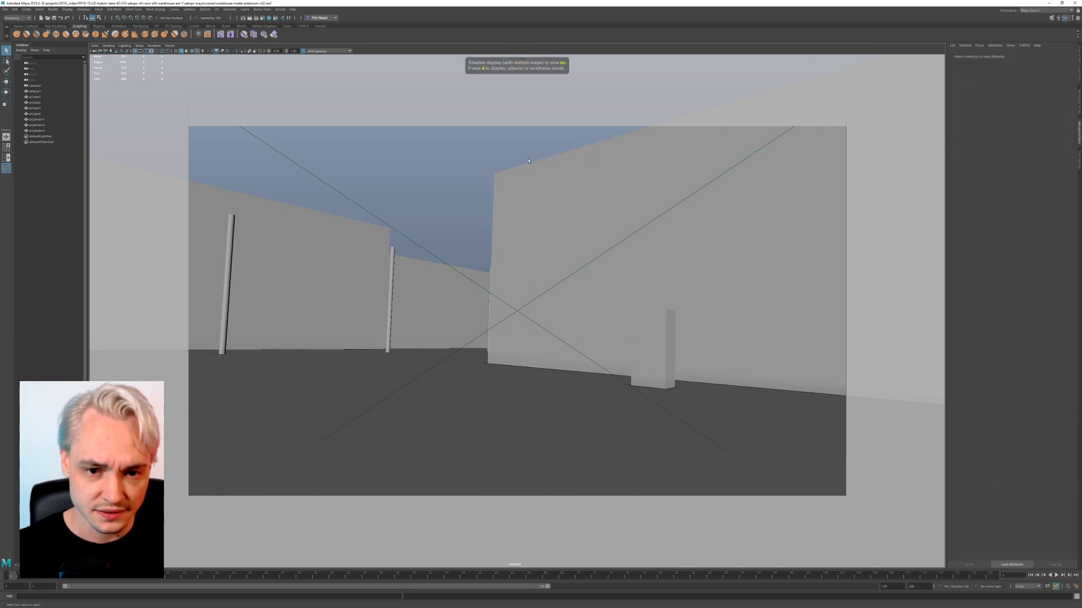
left_click(1076, 597)
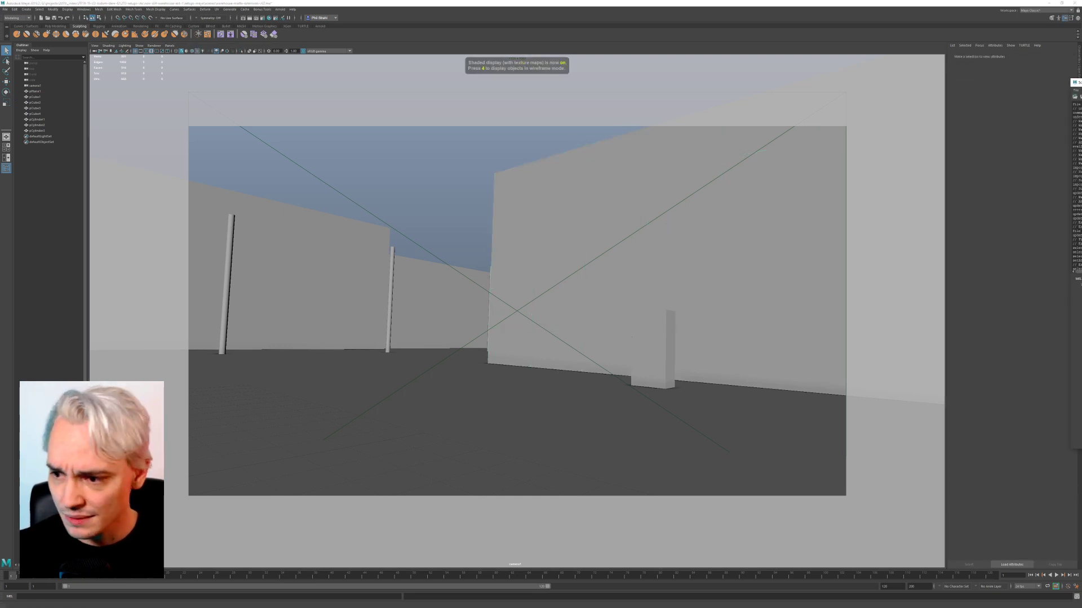
mouse_move(1081, 82)
left_mouse_down()
mouse_move(541, 85)
mouse_move(1081, 81)
left_mouse_up()
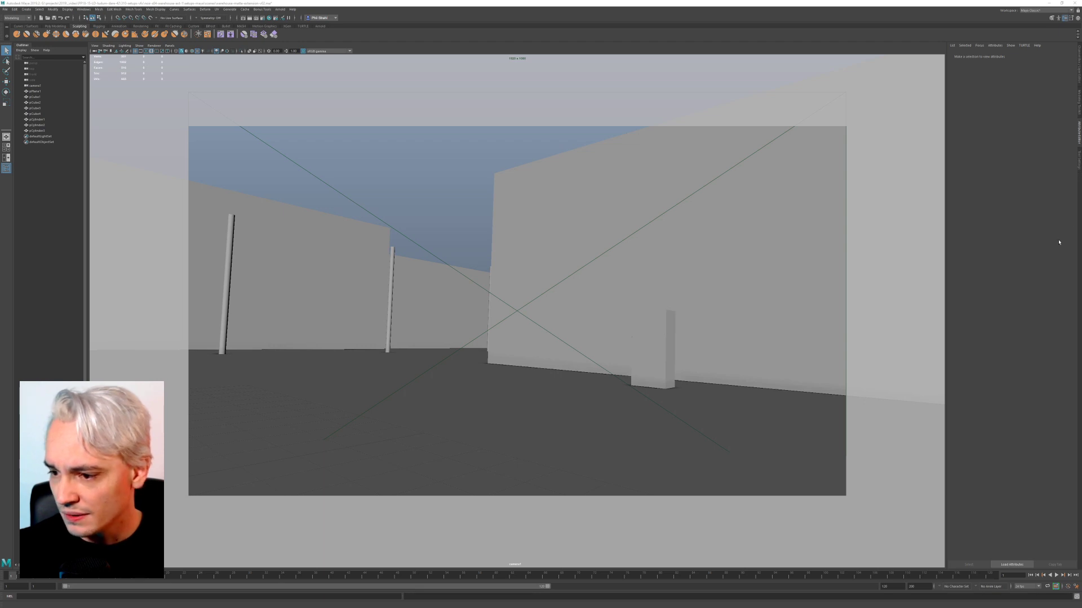
Step: Check the transform attributes of the large building block beside the doorway, leaving nothing selected
left_click(874, 164)
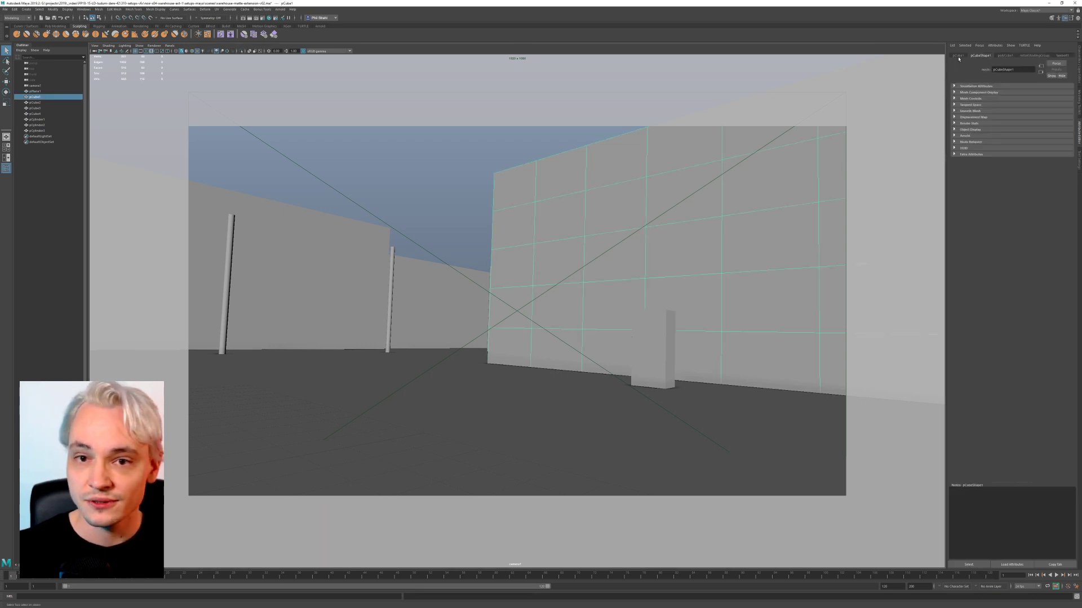
left_click(959, 57)
left_click(568, 106)
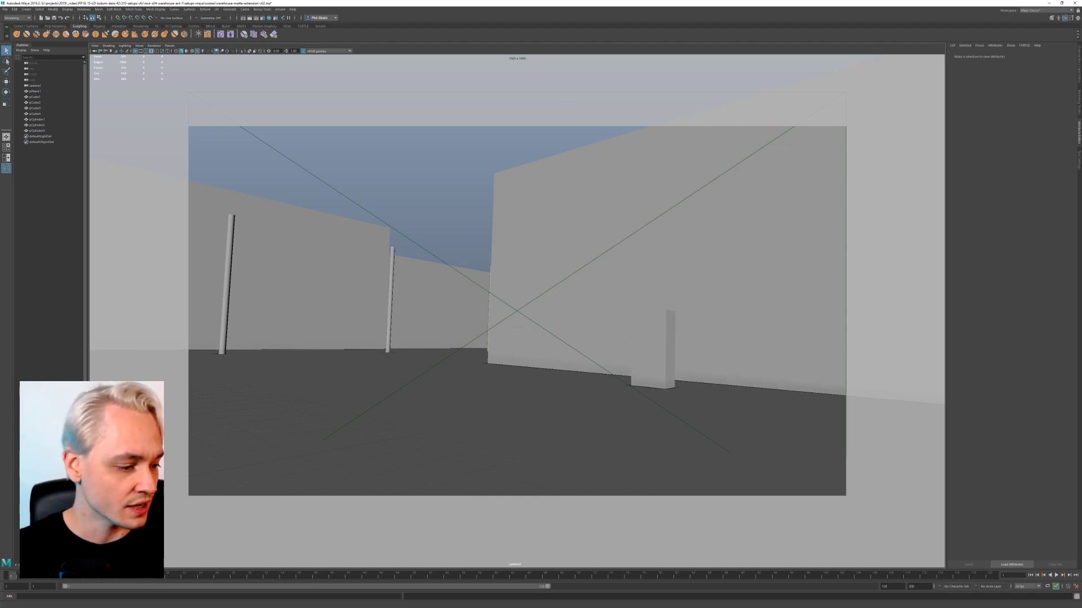
Step: Compare the street painting in Photoshop with the Maya block-out, picking the doorway block, the building across the street and the far building
key("alt+Tab")
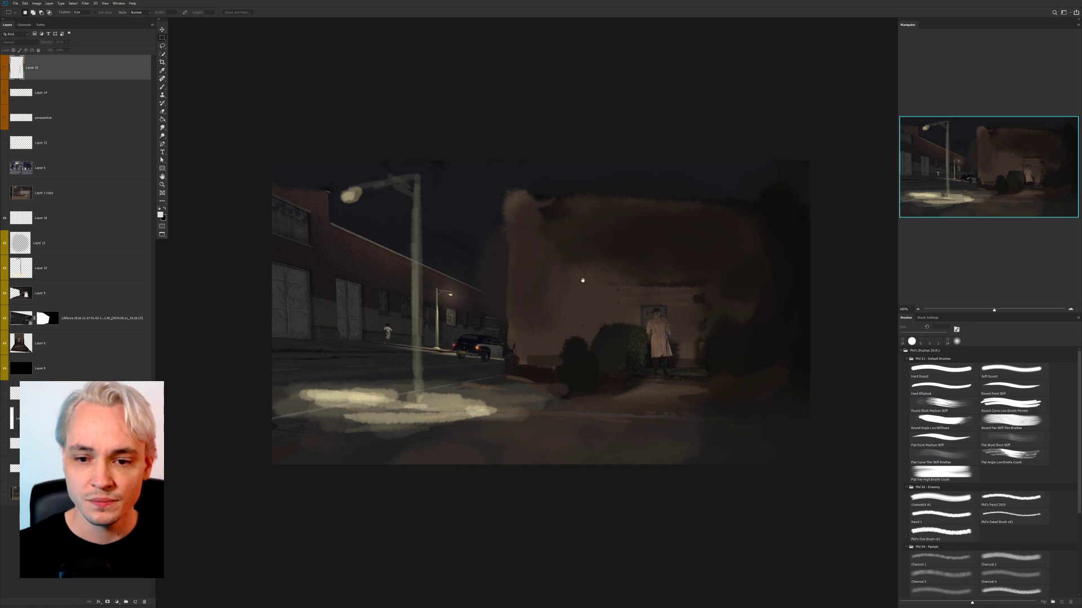
key("ctrl+plus")
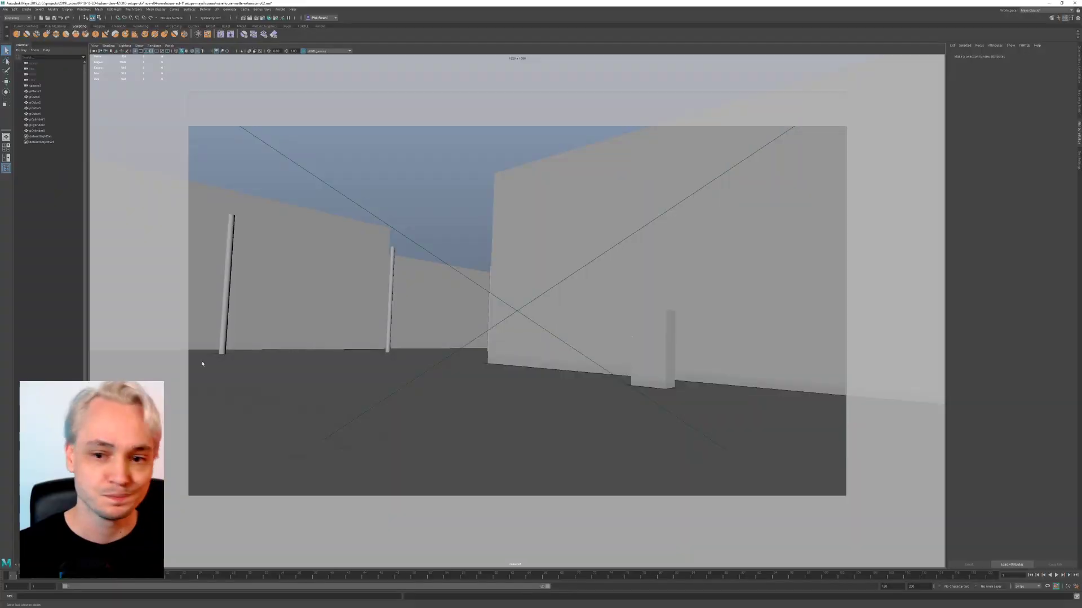
left_click(597, 254)
left_click(659, 346)
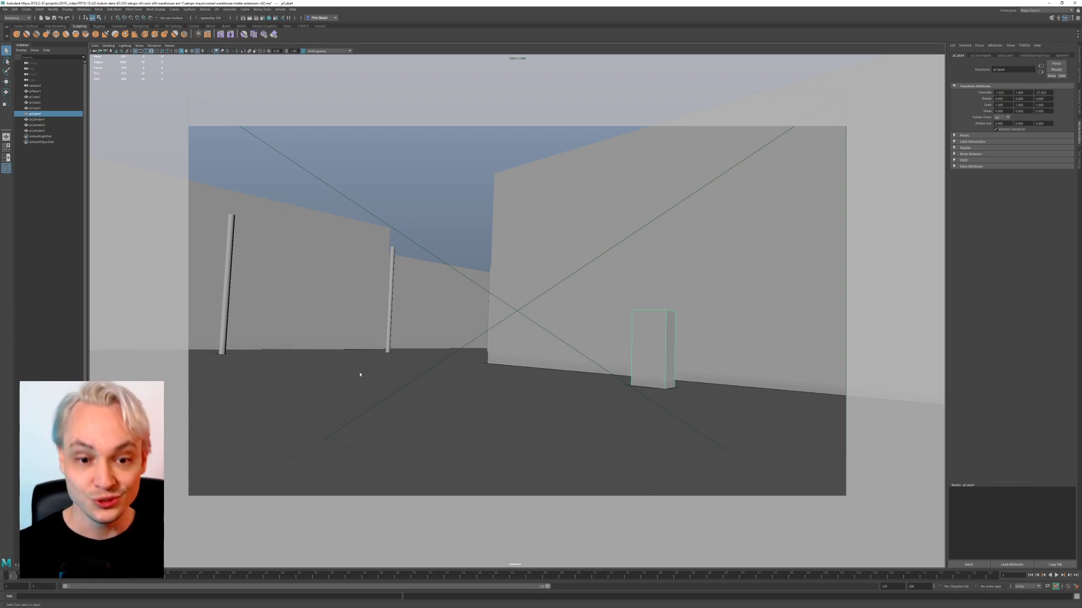
left_click(291, 274)
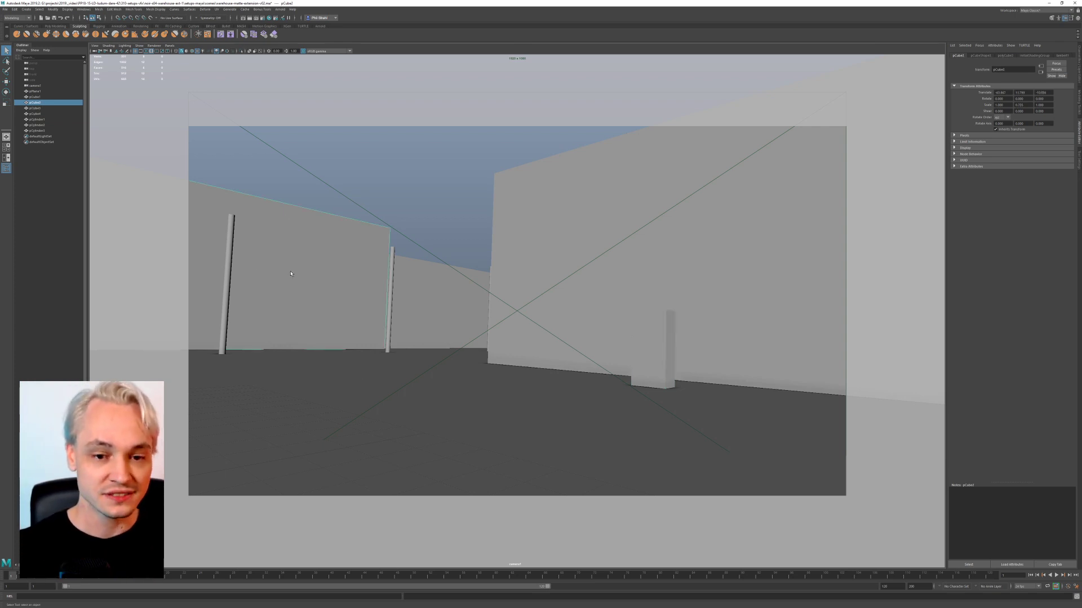
left_click(420, 321)
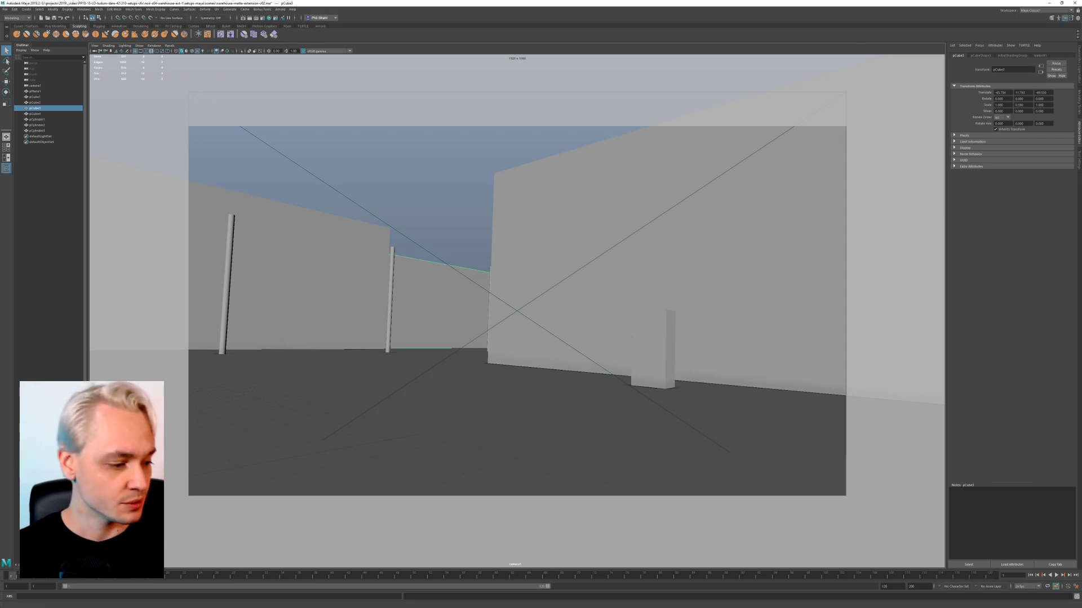
Step: Switch to the Nuke script with the parking-lot plate, maximize its window and widen the viewer against the node graph
key("alt+Tab")
key("alt+Tab")
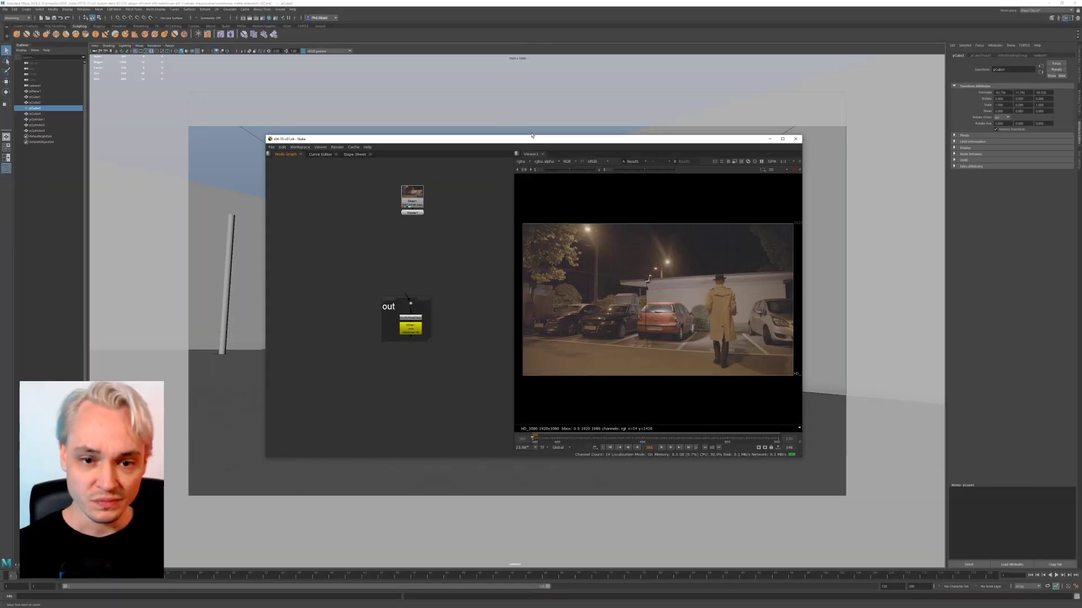
left_click_drag(532, 135, 484, 2)
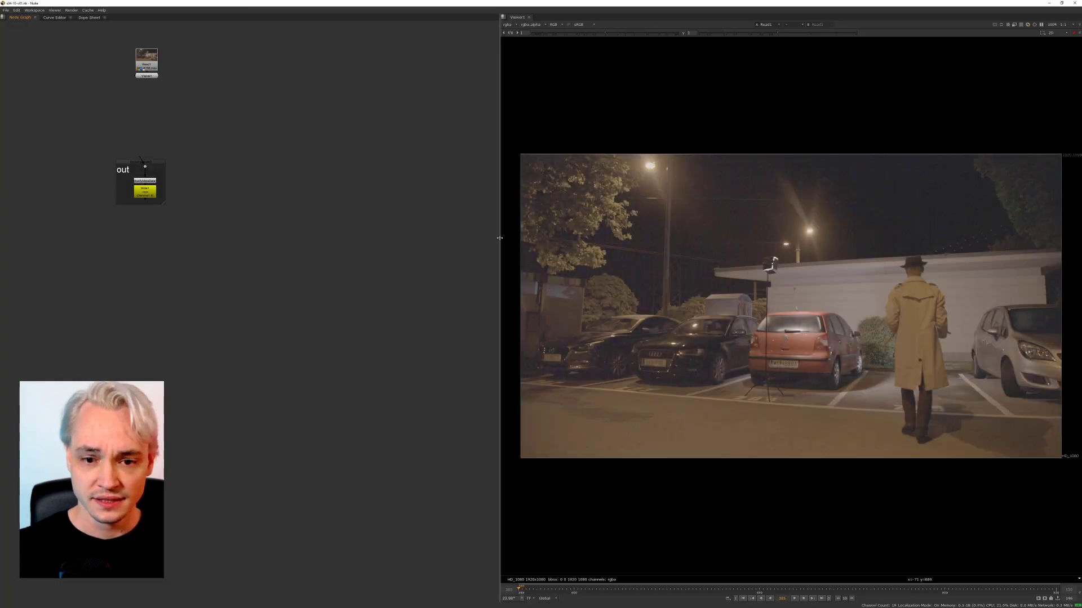
left_click_drag(499, 239, 374, 244)
Step: Move the Viewer node away from the Read node, diagonally below it in the node graph
middle_click_drag(209, 122, 166, 139)
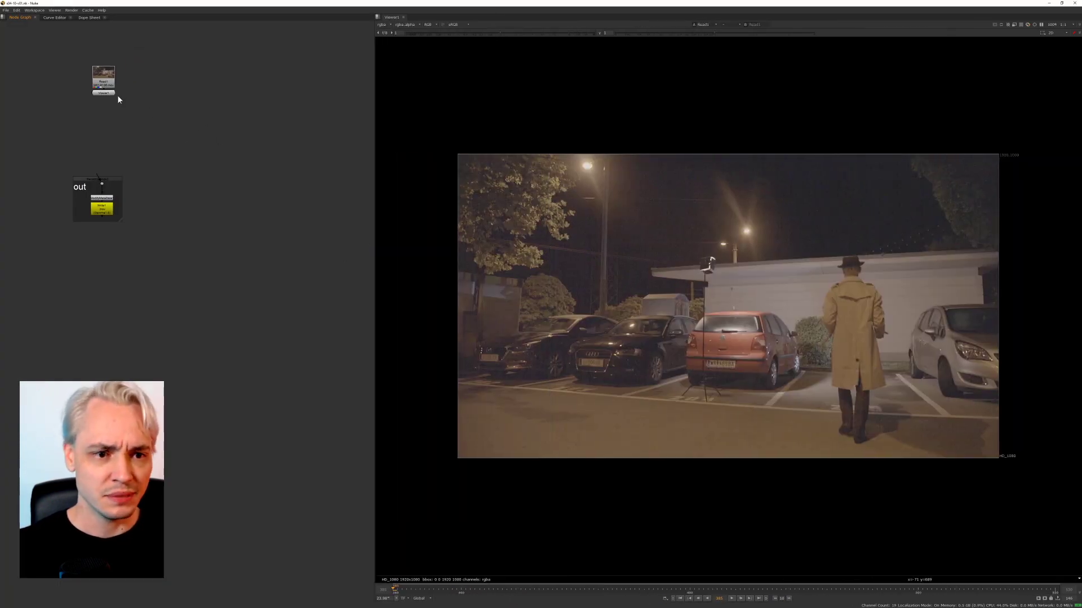
left_click(108, 93)
left_click_drag(106, 97, 186, 145)
middle_click_drag(171, 223, 231, 313)
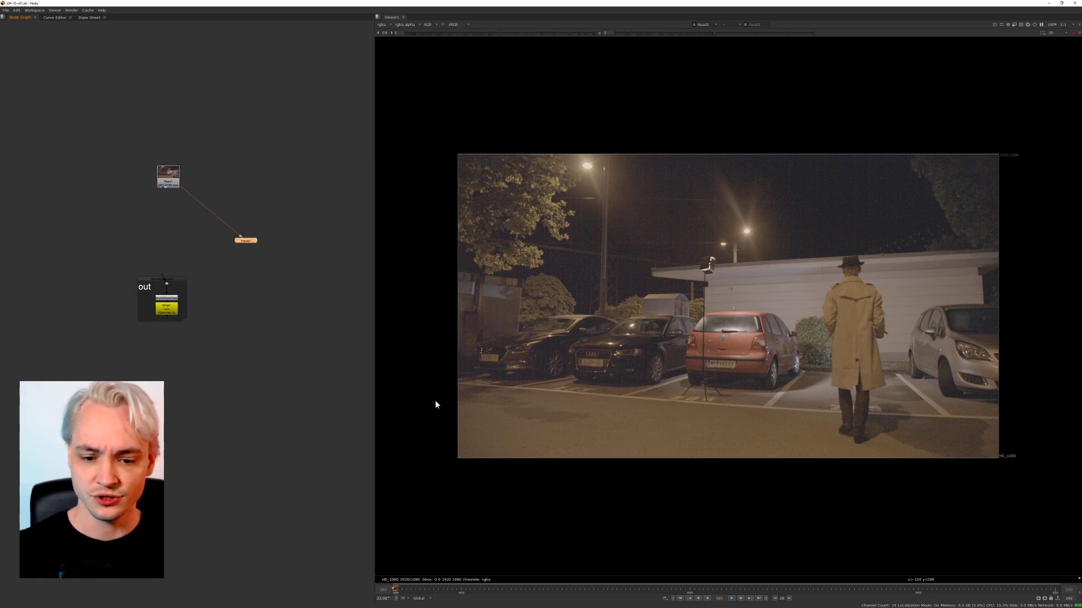
Step: Scrub through the parking-lot plate to review the coated man's walk to the wall, and minimize the Nuke window
left_click_drag(436, 588, 946, 594)
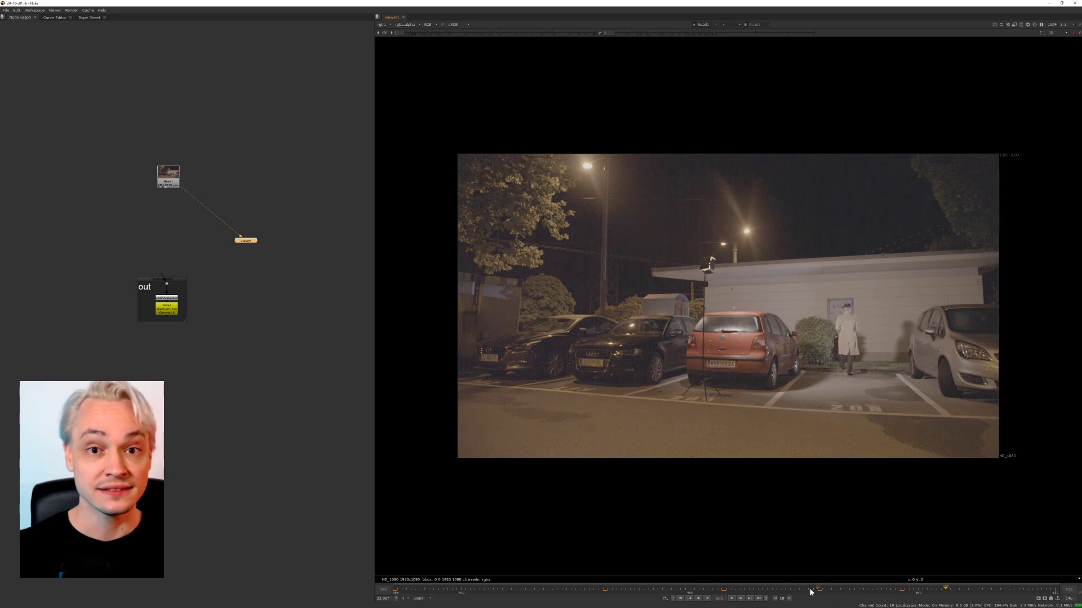
left_click(1001, 591)
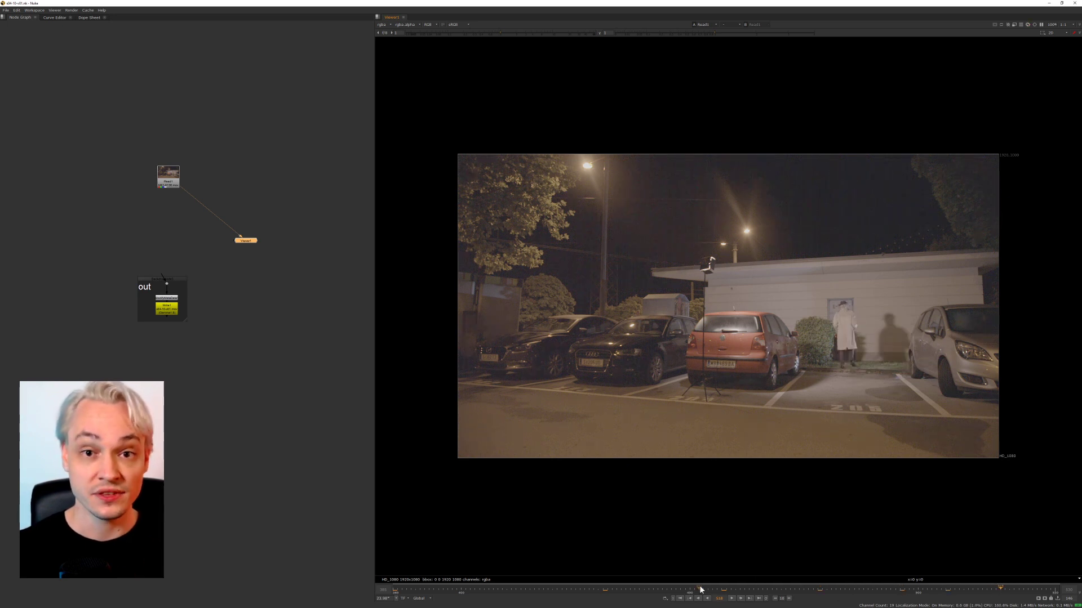
left_click(422, 590)
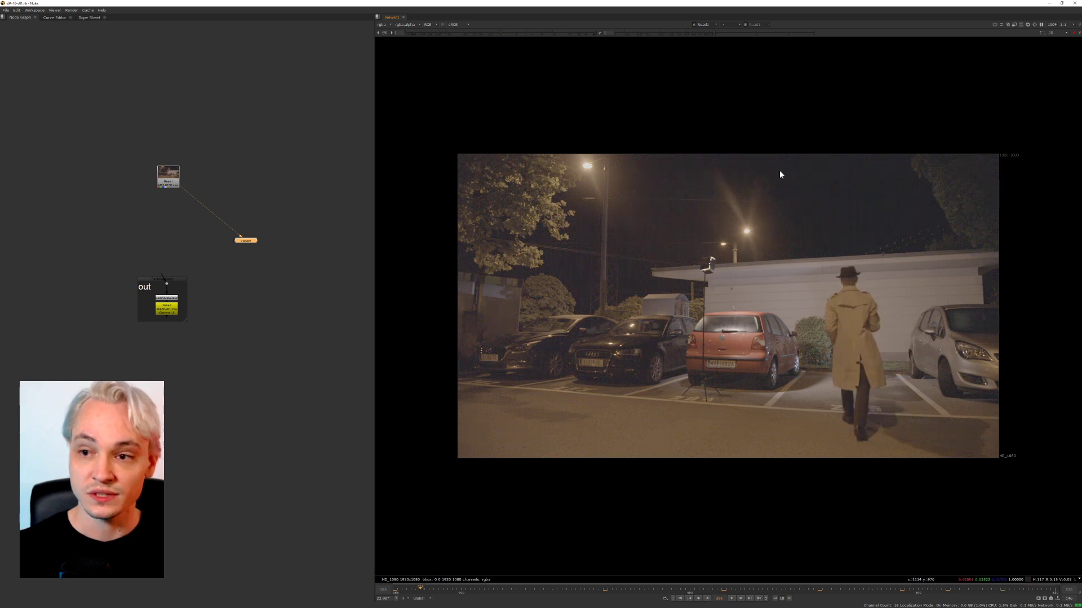
left_click(295, 174)
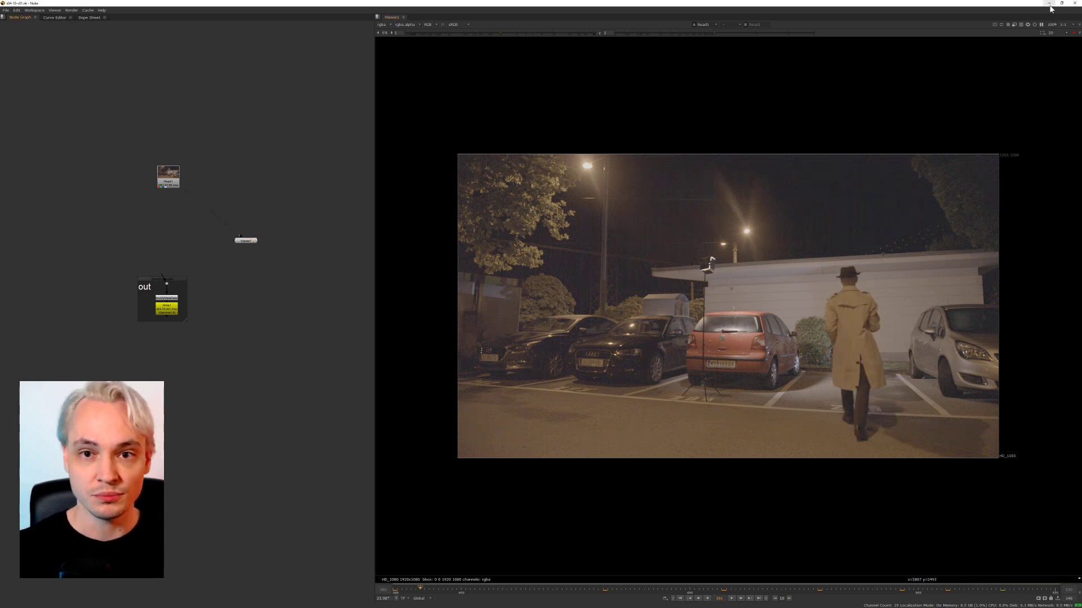
left_click(1049, 5)
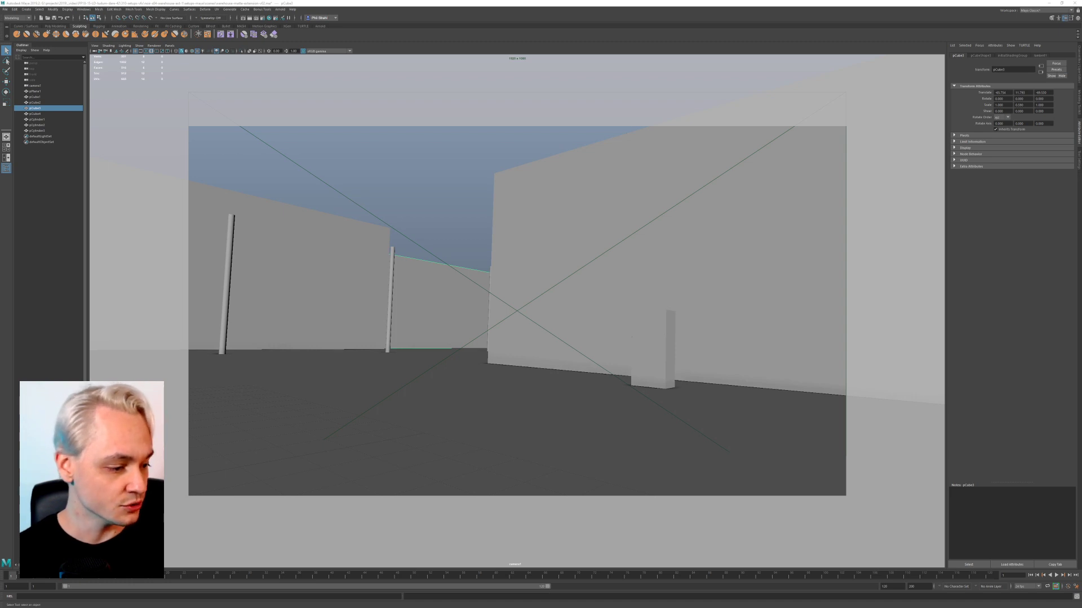
Step: Switch to the Nuke script of the white-suit shot, enlarge its window and frame the entire node graph
key("alt+Tab")
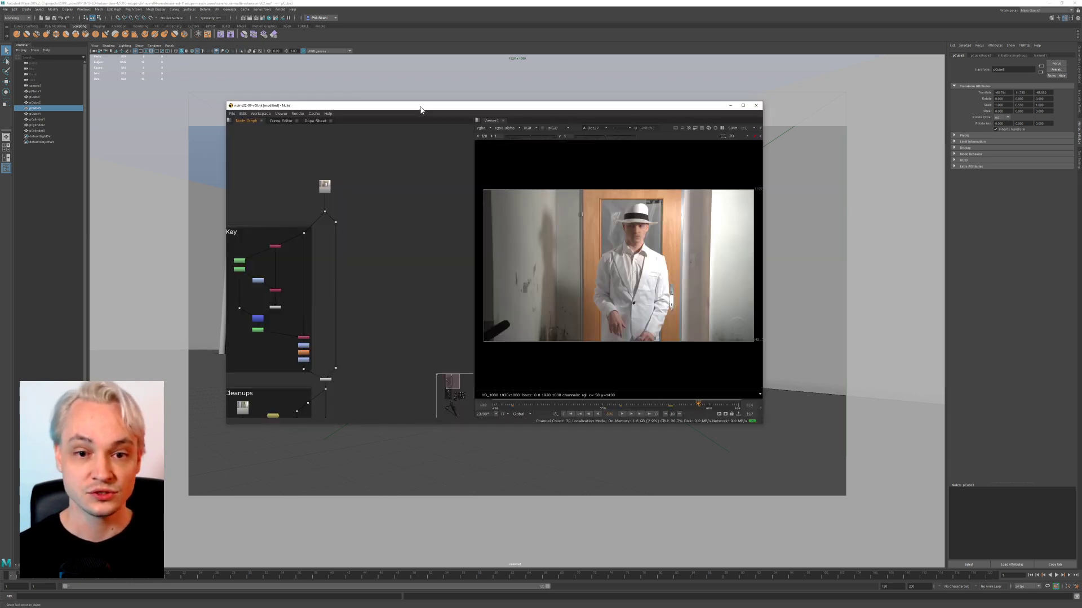
left_click_drag(415, 107, 322, 62)
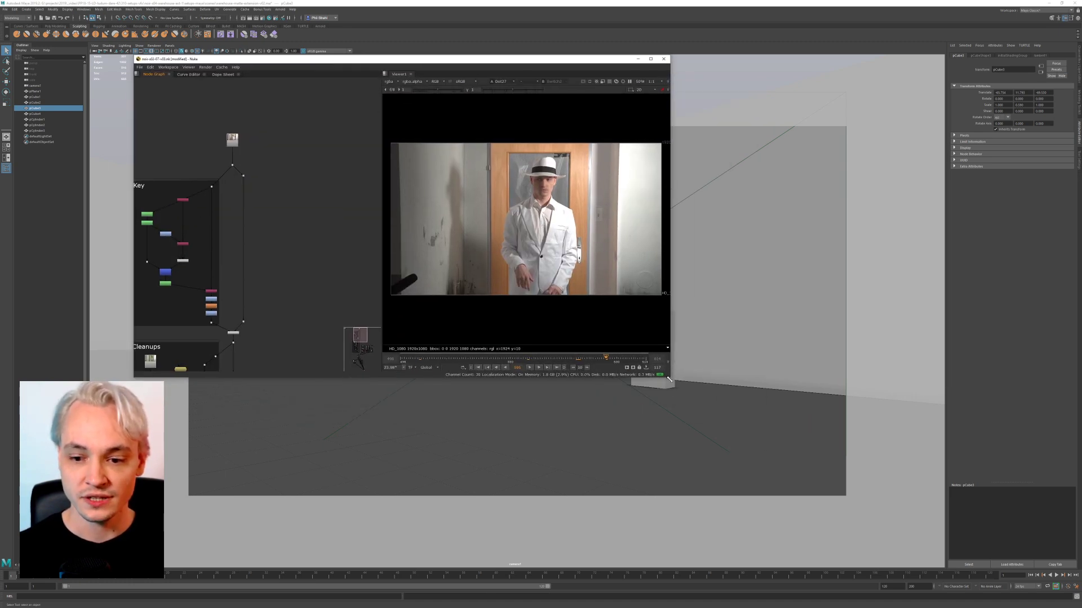
left_click_drag(670, 385, 936, 538)
key("f")
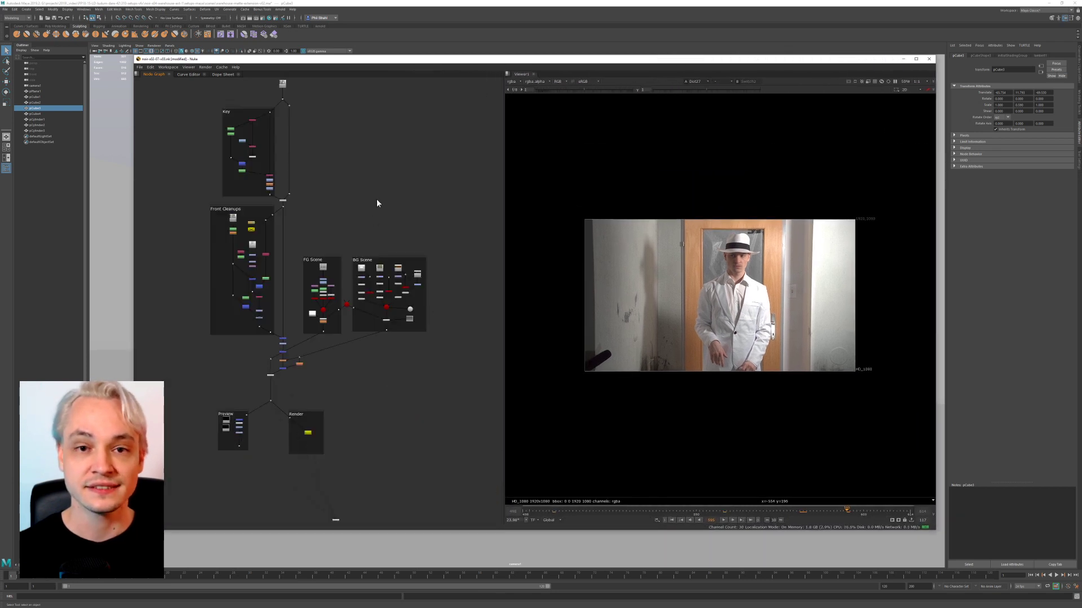
scroll(376, 198, "up", 1)
Step: Scrub the white-suit shot to the moment the door stands open and view the composite enlarged
left_click(645, 511)
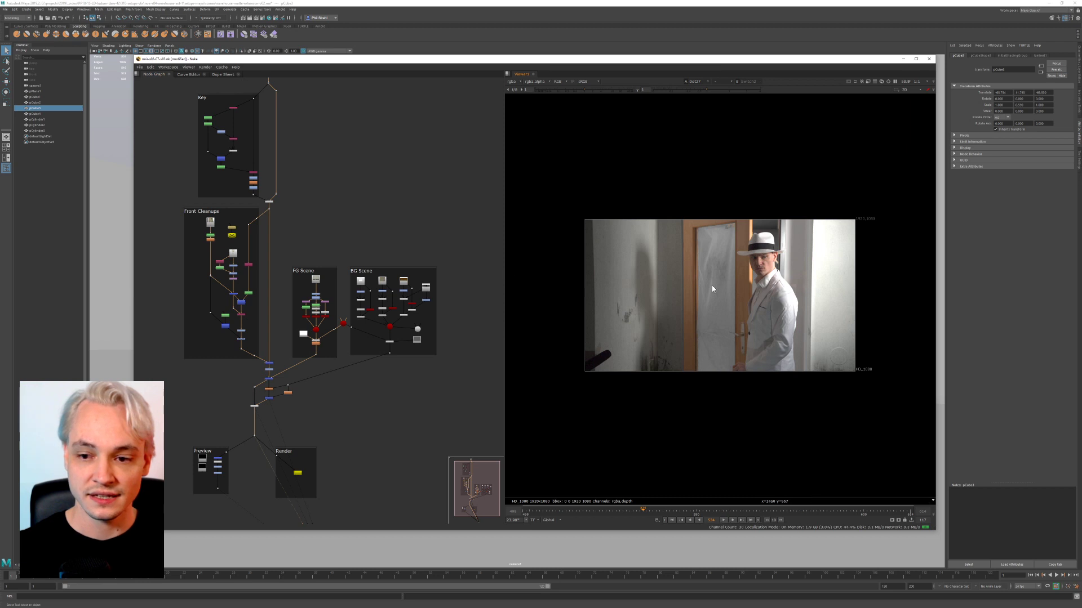
scroll(713, 289, "up", 4)
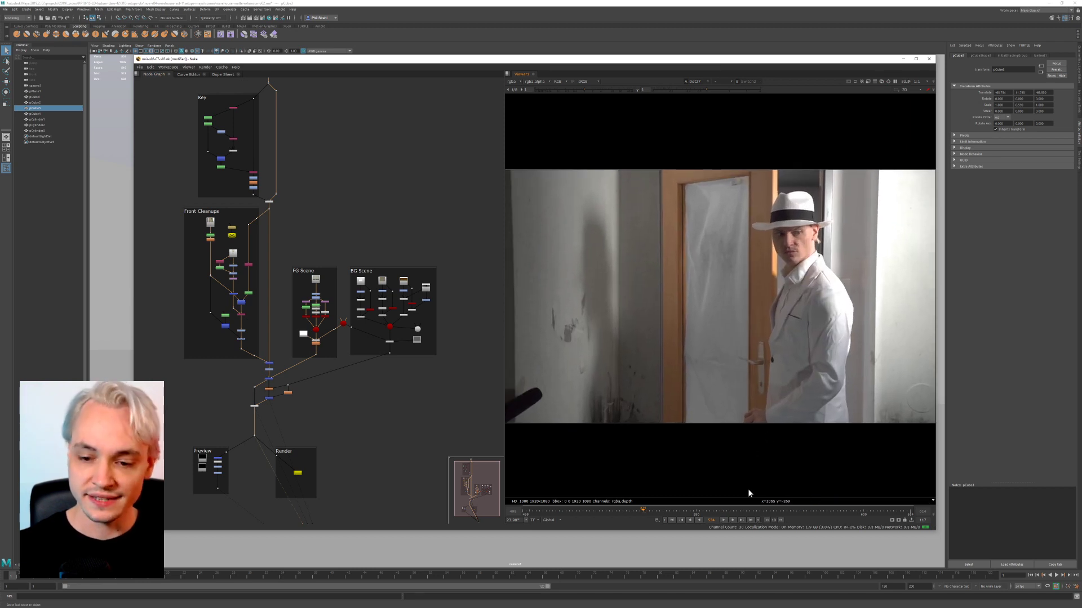
left_click_drag(760, 509, 587, 510)
key("1")
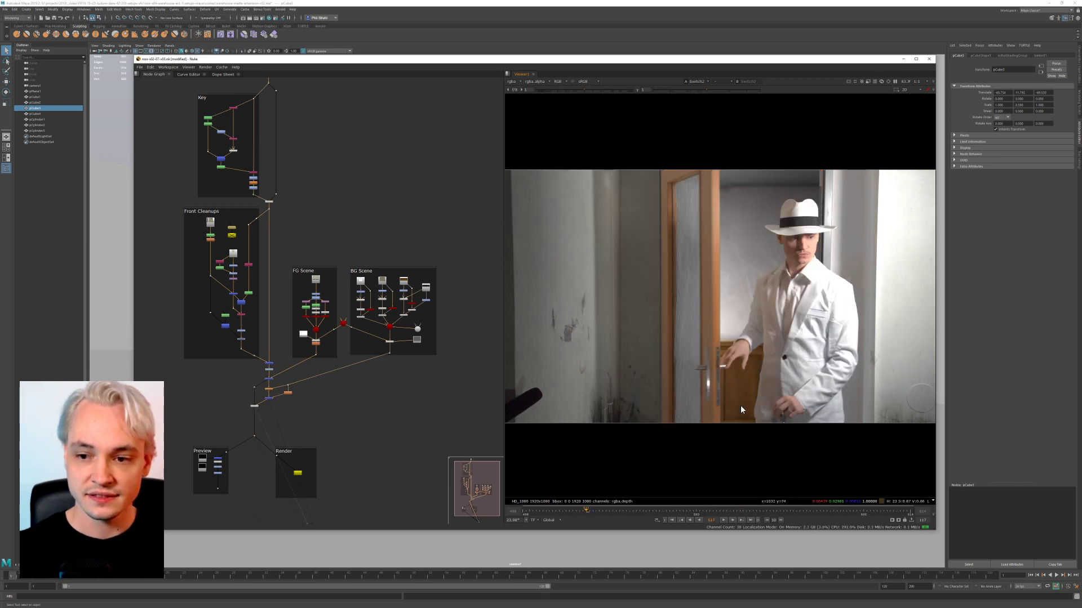
Step: View the original green-screen plate from the Read node at the head of the node graph
middle_click_drag(333, 86, 373, 305)
left_click(309, 285)
key("1")
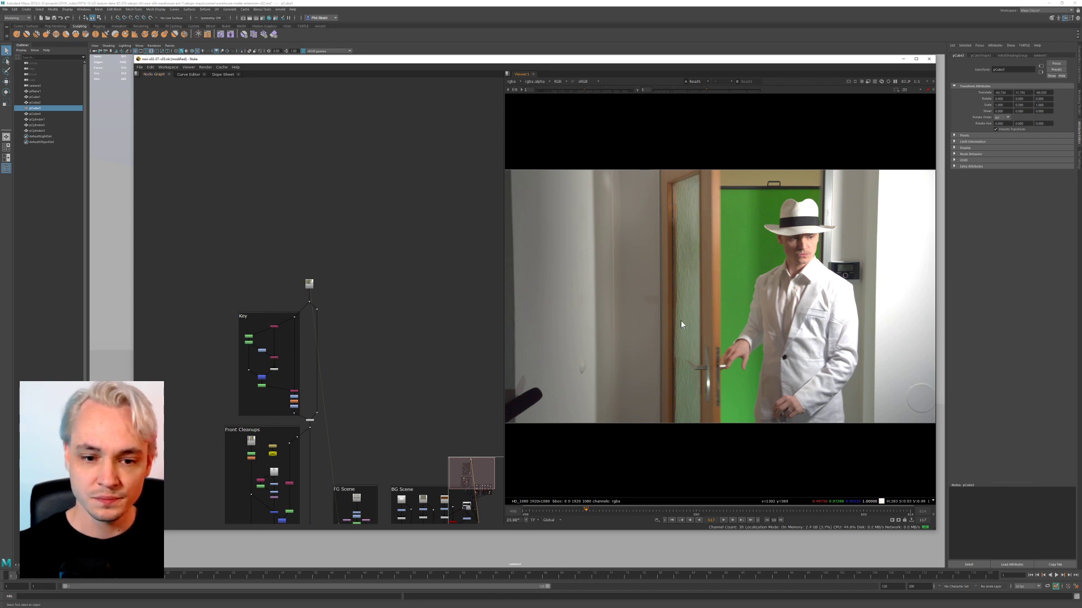
Step: Enlarge the white-suit shot slightly and compare the green-screen plate with the finished composite by alternating between the two viewer inputs
scroll(861, 286, "up", 1)
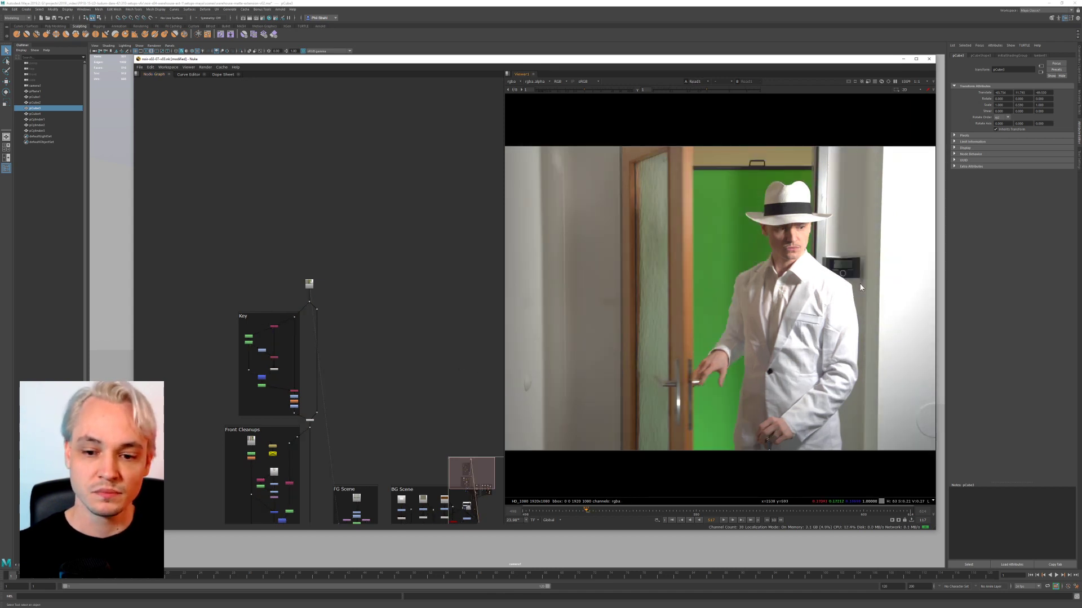
key("2")
key("1")
key("2")
key("1")
key("2")
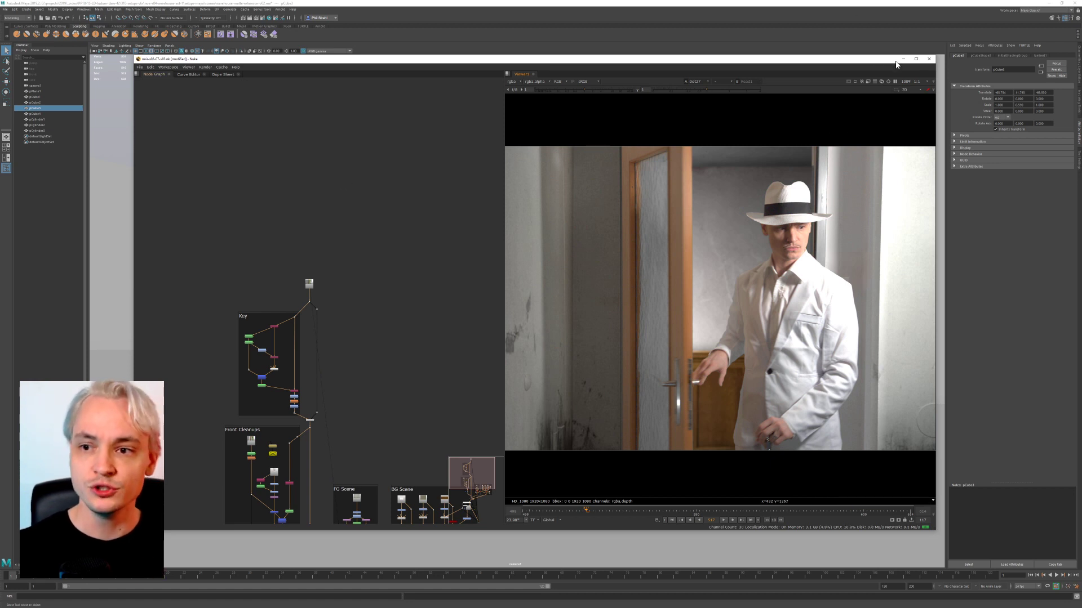
Step: Bring the entire white-suit node graph into view, minimize the Nuke window and return to the parking-lot block-out in Maya
scroll(360, 252, "down", 3)
middle_click_drag(416, 280, 412, 139)
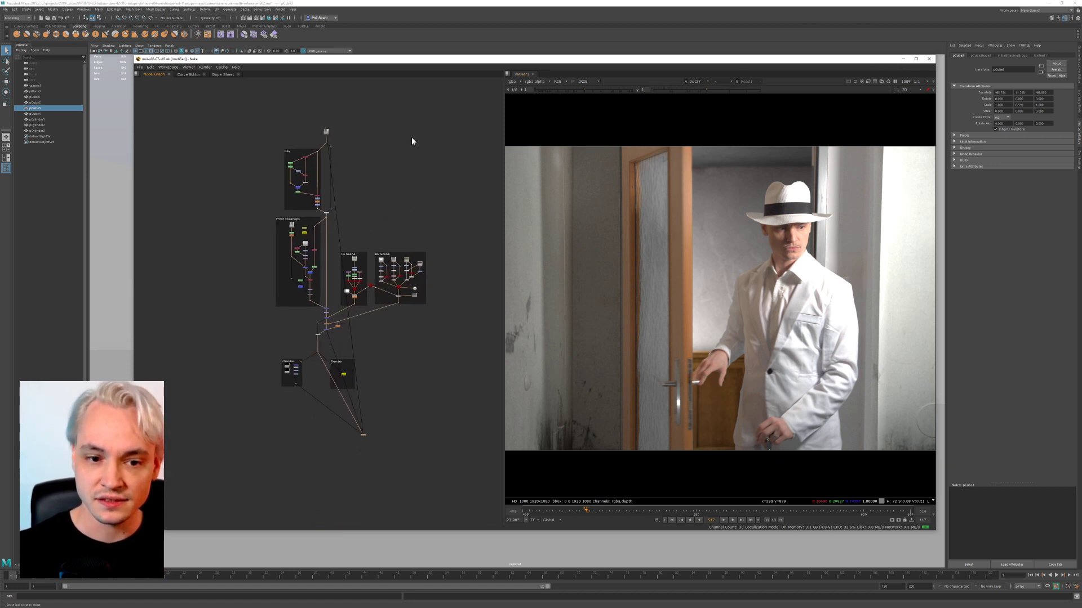
left_click(903, 59)
left_click(546, 185)
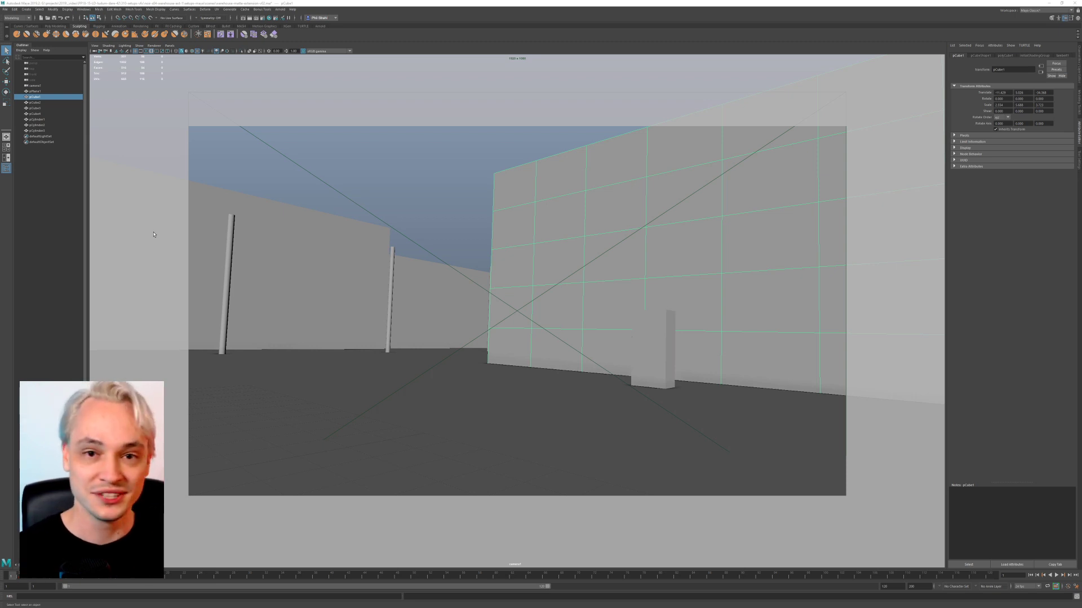
Step: Load the parking-lot picture with the drawn perspective lines as the image of the camera's image plane
left_click(438, 189)
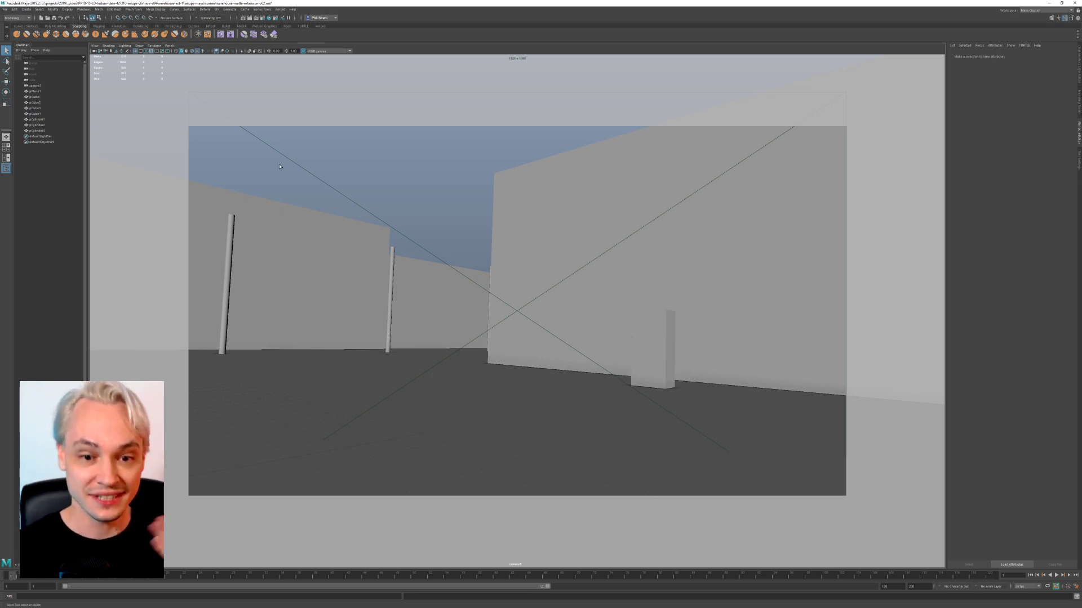
left_click(299, 165)
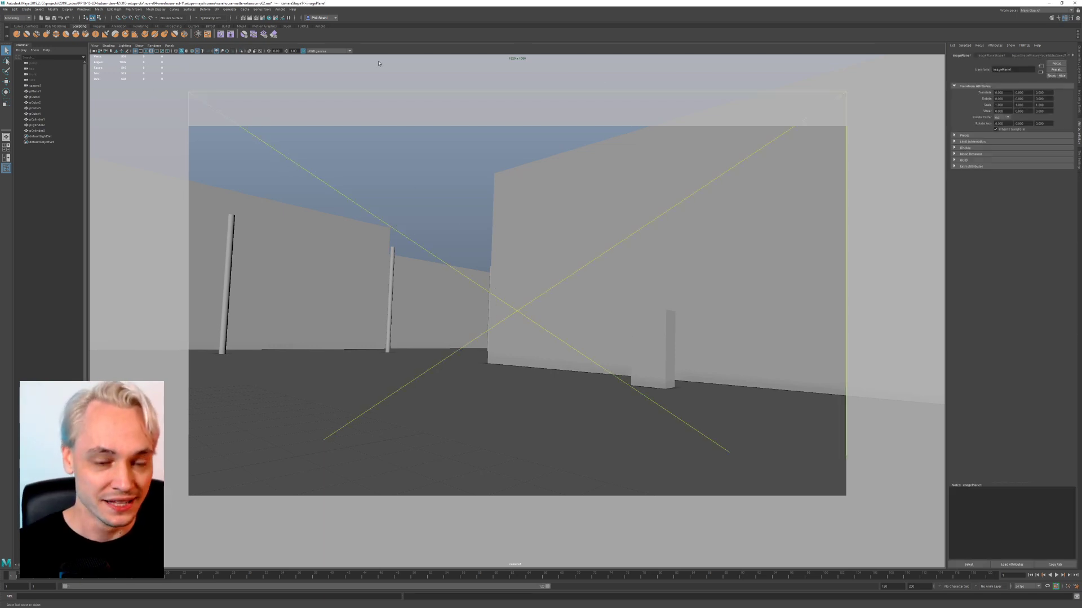
left_click(990, 55)
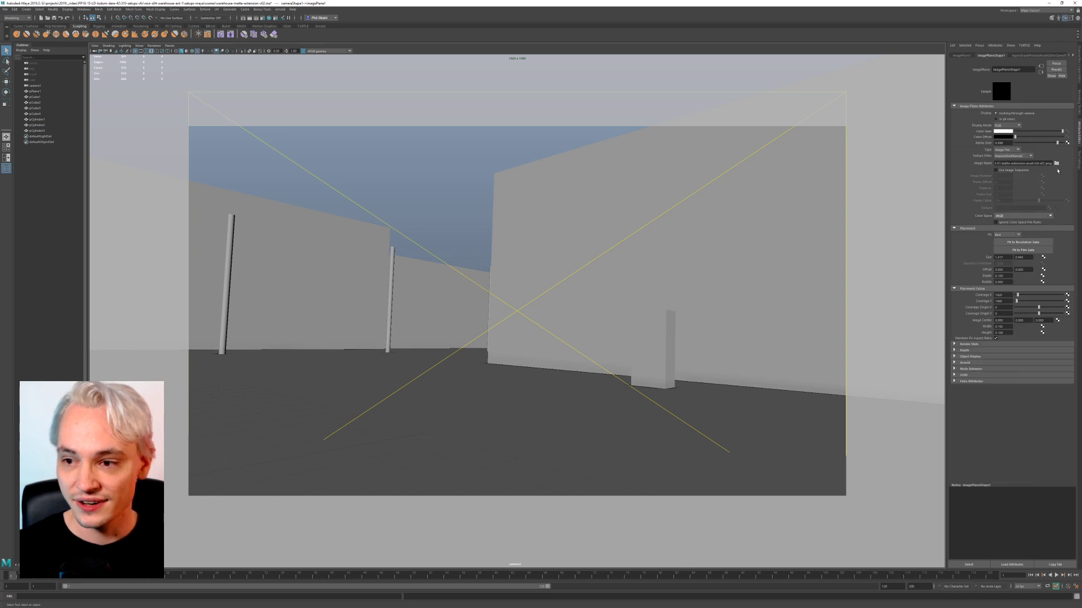
left_click(1057, 164)
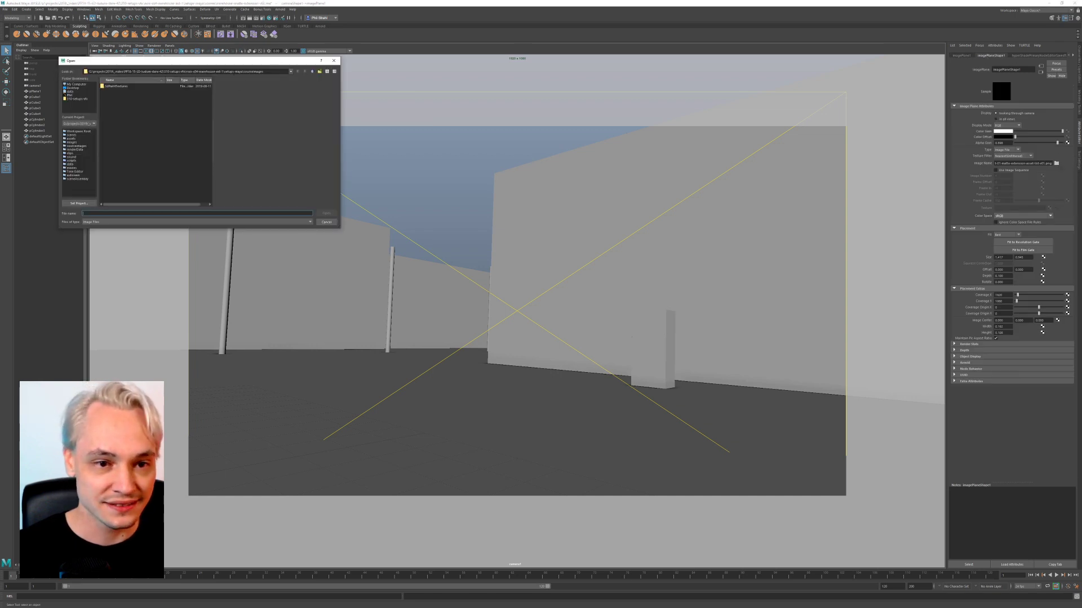
left_click_drag(228, 62, 1081, 276)
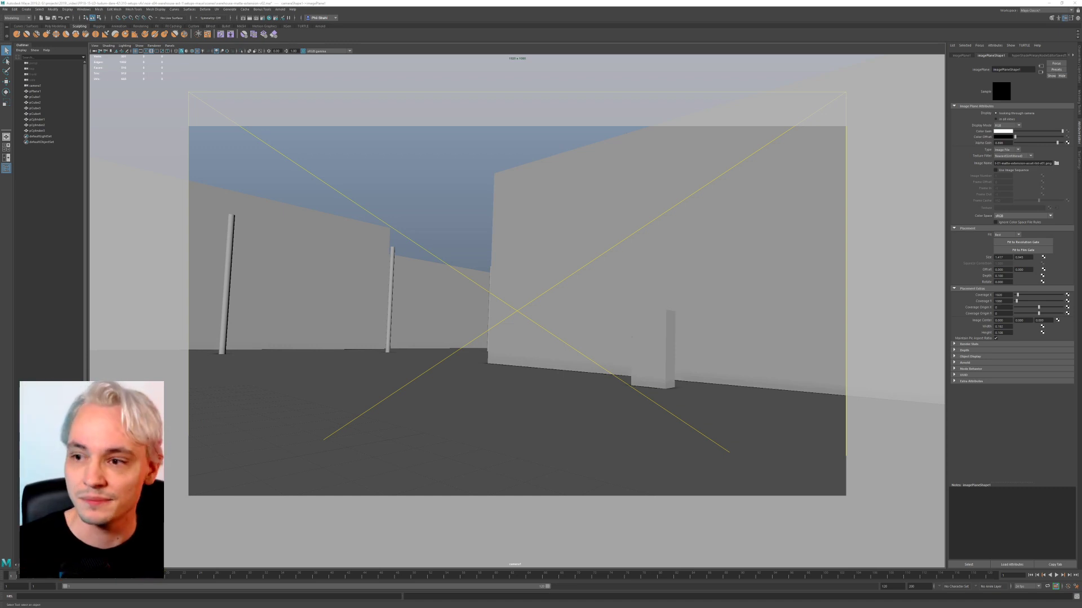
left_click_drag(1081, 121, 1081, 203)
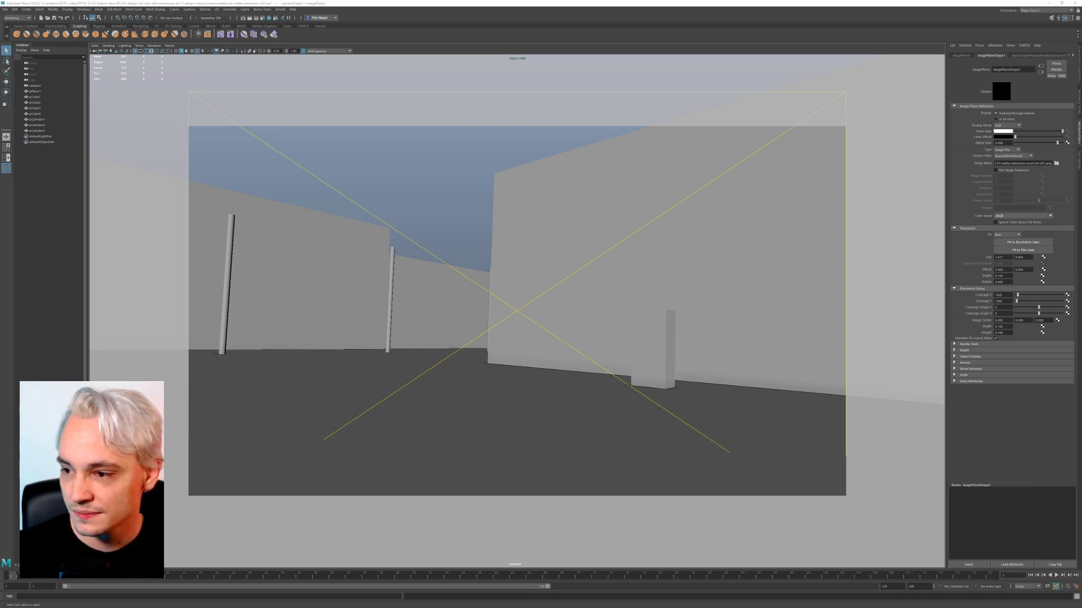
double_click(633, 281)
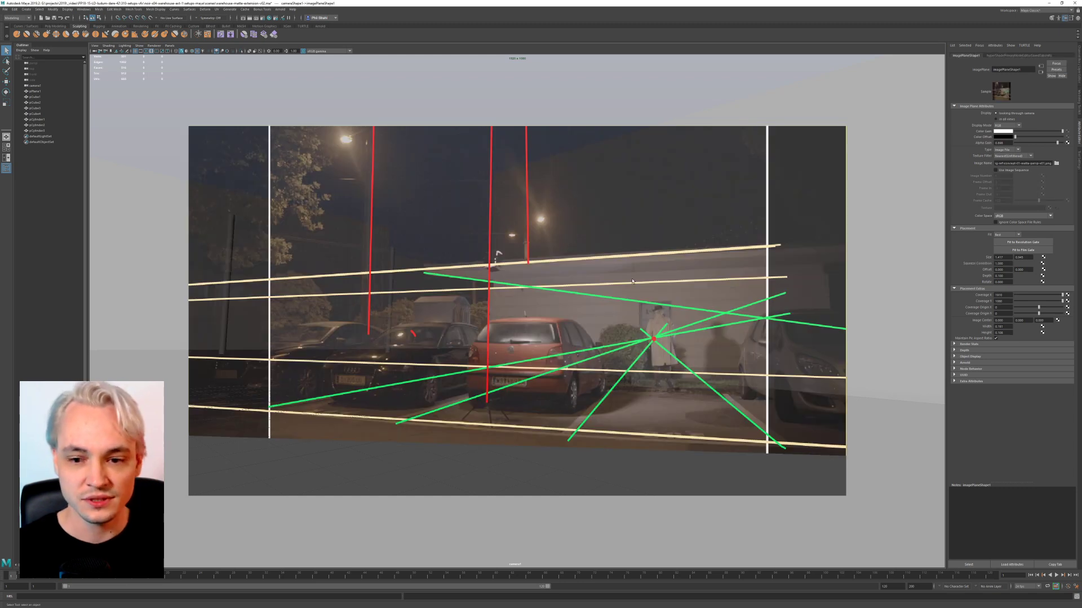
Step: Display the scene in wireframe and lower the image plane's alpha gain until the background picture is almost invisible
key("4")
left_click(615, 298)
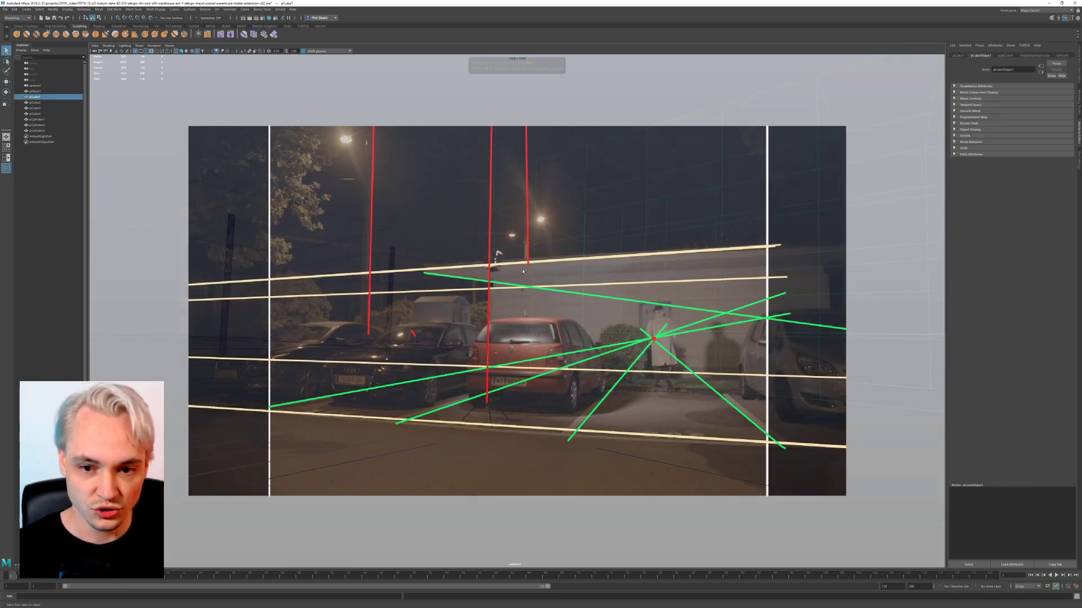
left_click(615, 298)
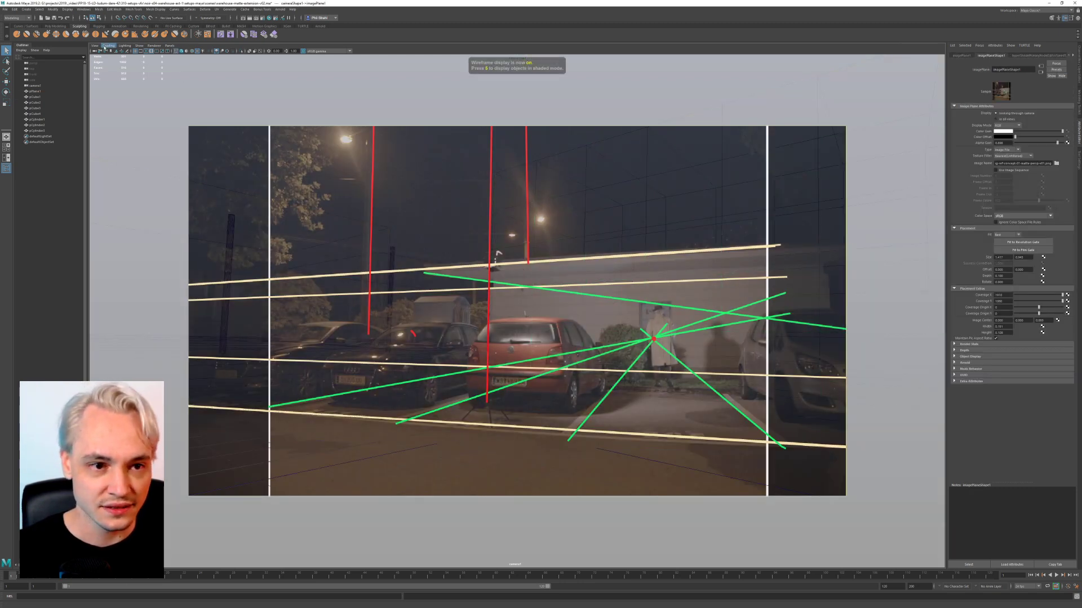
left_click(95, 51)
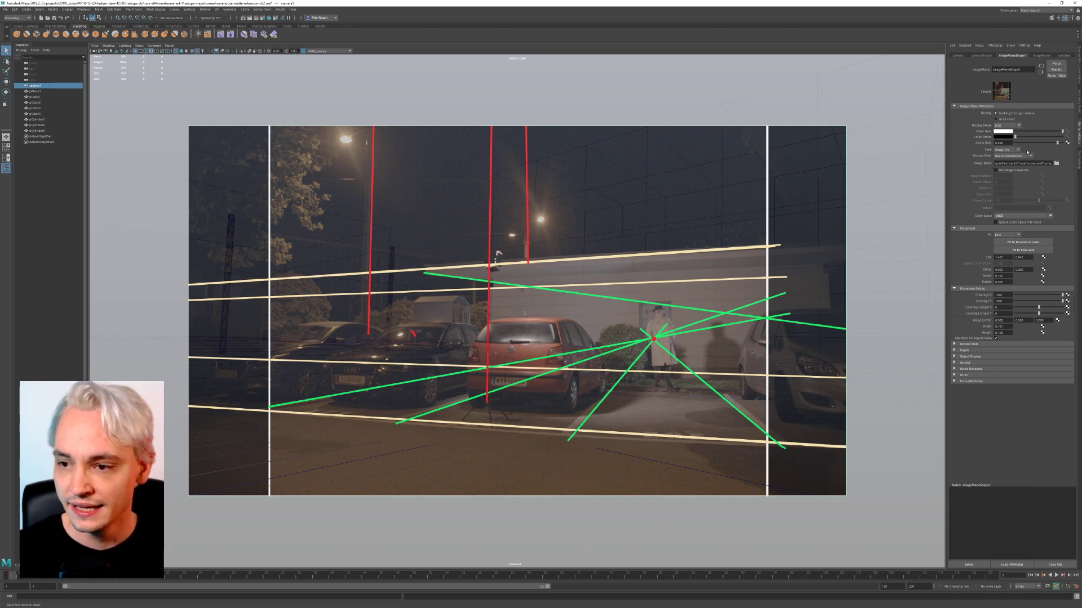
left_click_drag(1047, 145, 1014, 147)
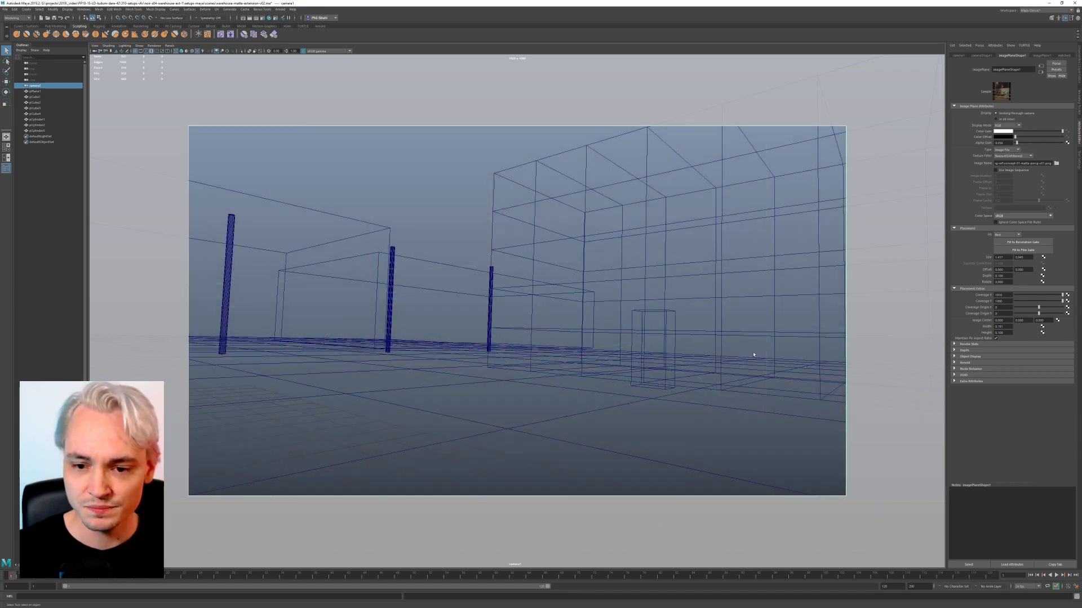
Step: Raise the image plane's alpha gain so the perspective-line picture blends faintly with the wireframe block-out
left_click(643, 388)
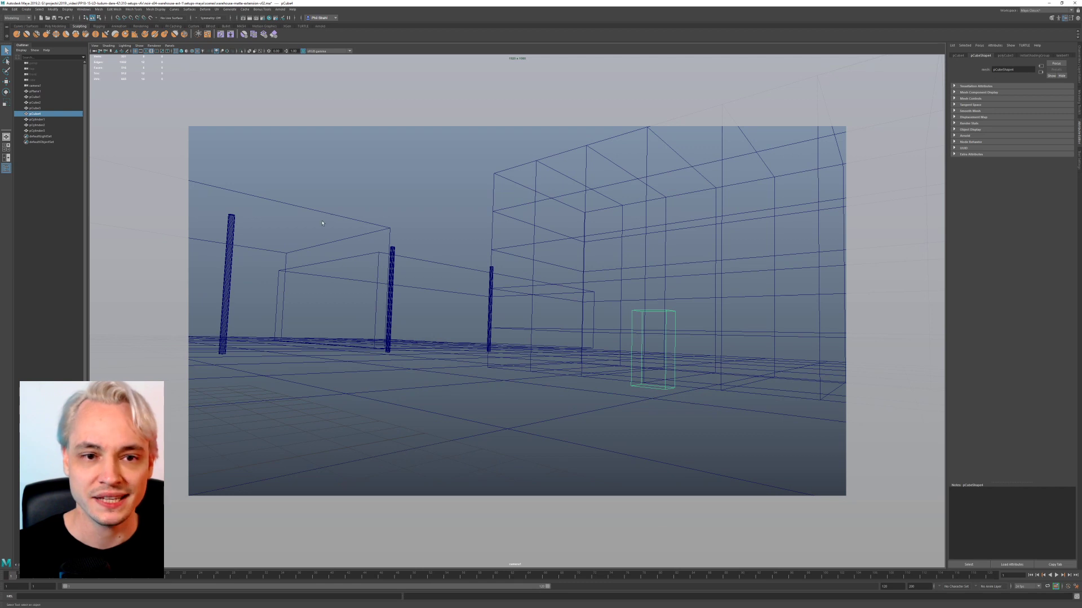
left_click(94, 52)
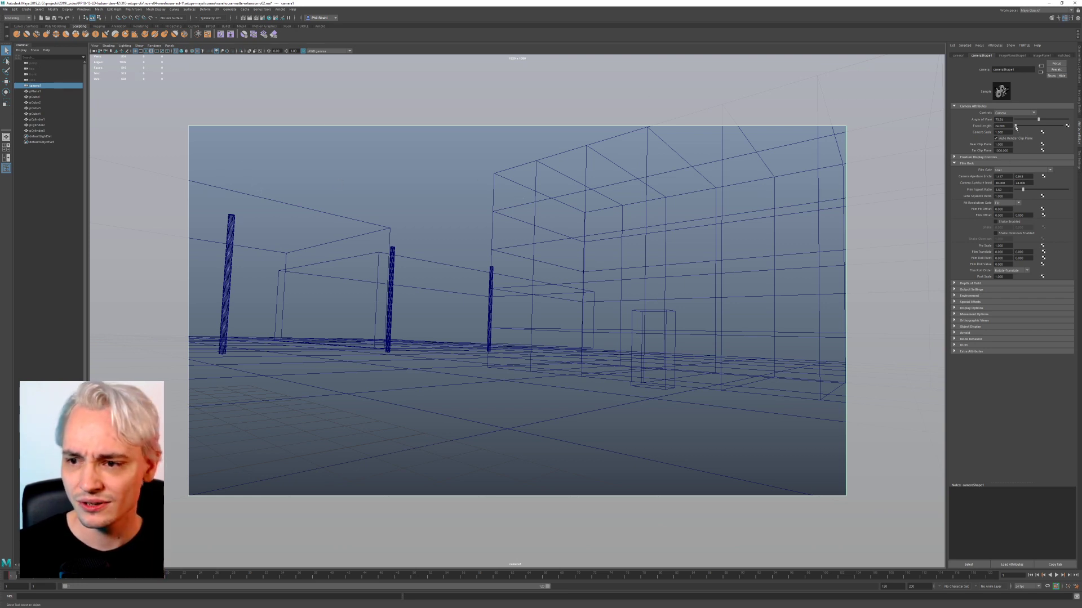
left_click(1012, 56)
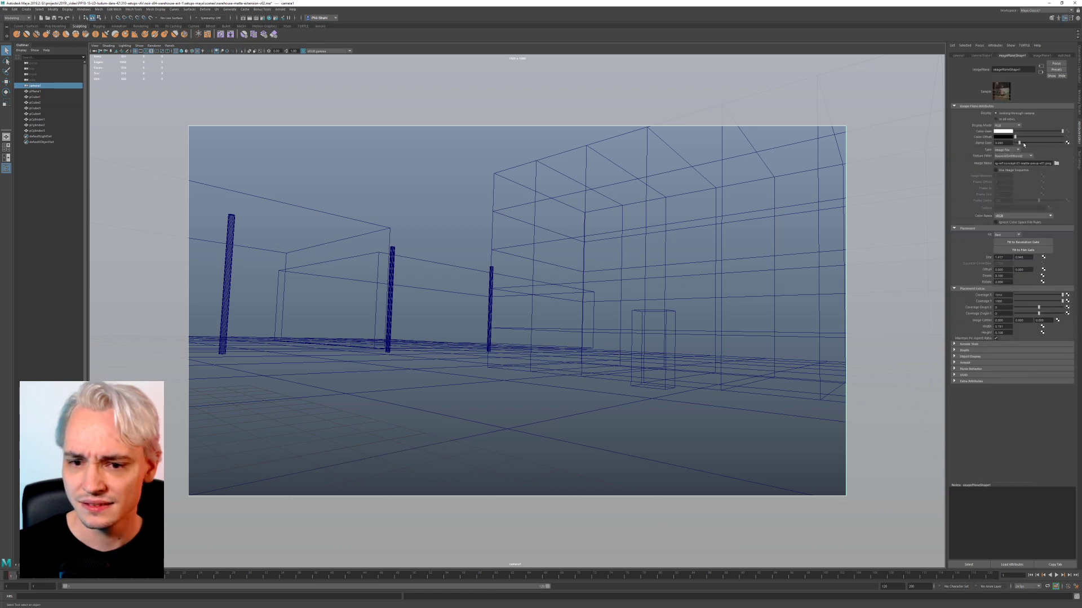
left_click_drag(1023, 144, 1034, 145)
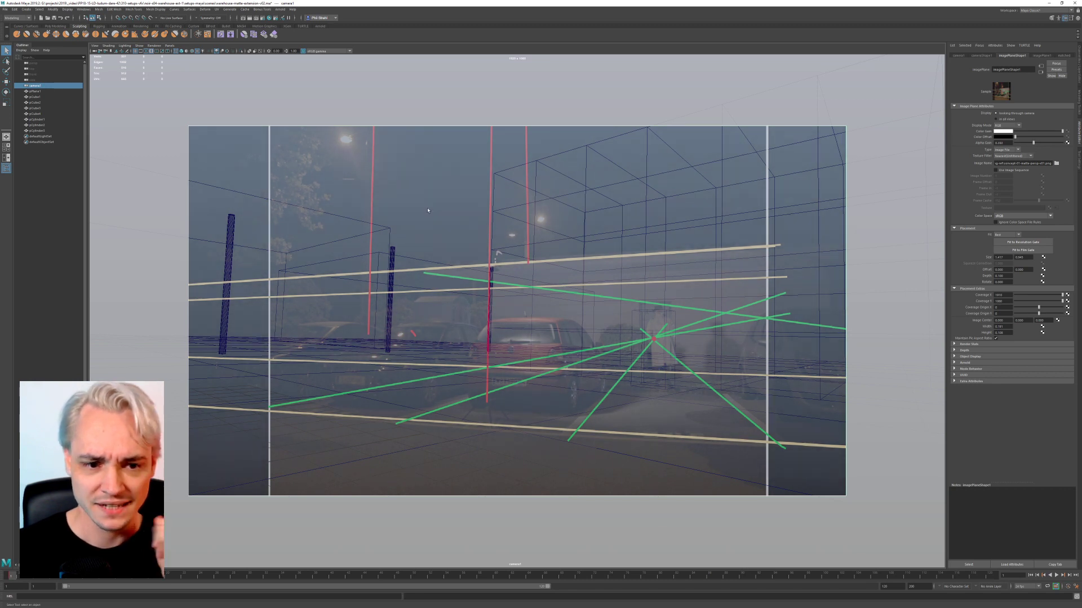
left_click_drag(1025, 143, 1025, 143)
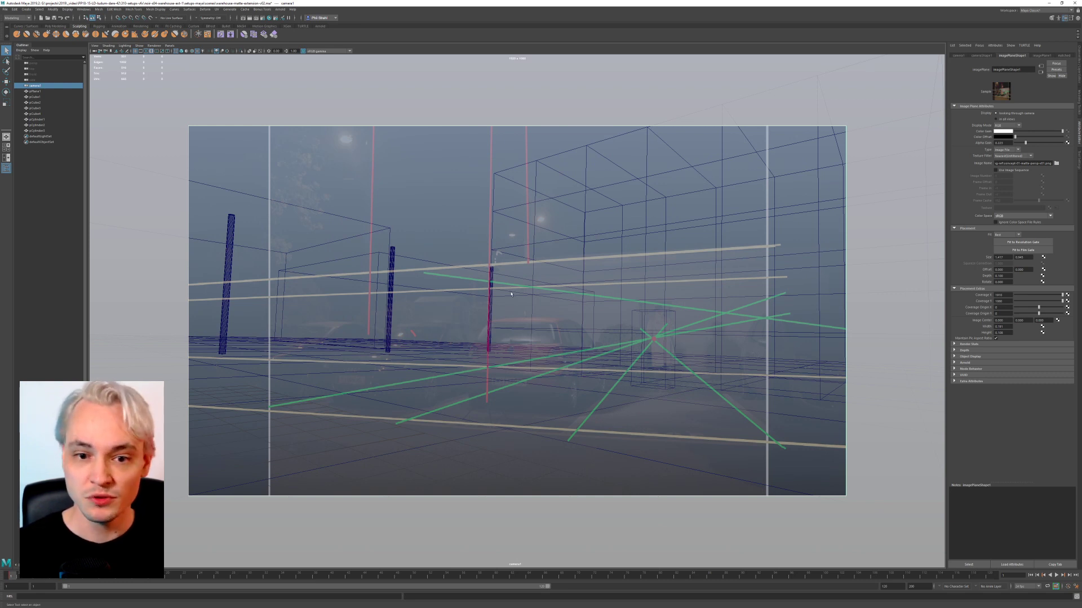
Step: Switch to the perspective view with shaded display and examine the block-out from above and from ground level
key("space")
left_click_drag(496, 321, 497, 306)
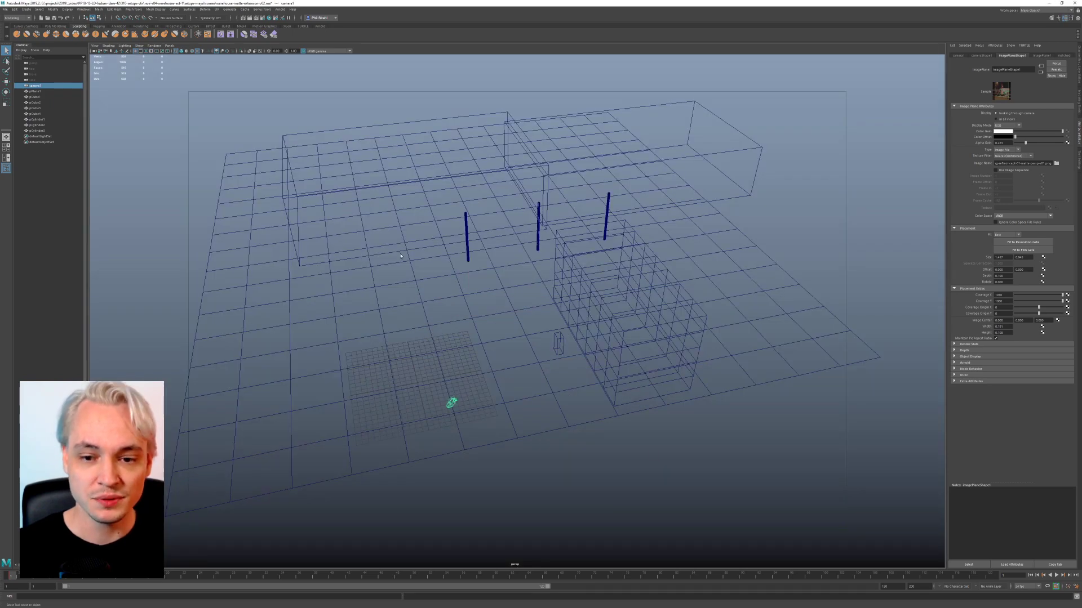
left_click_drag(400, 256, 466, 245, "alt")
right_click_drag(466, 246, 555, 271, "alt")
mouse_move(555, 271)
left_mouse_down("alt")
mouse_move(525, 308)
mouse_move(548, 300)
mouse_move(532, 290)
left_mouse_up("alt")
key("5")
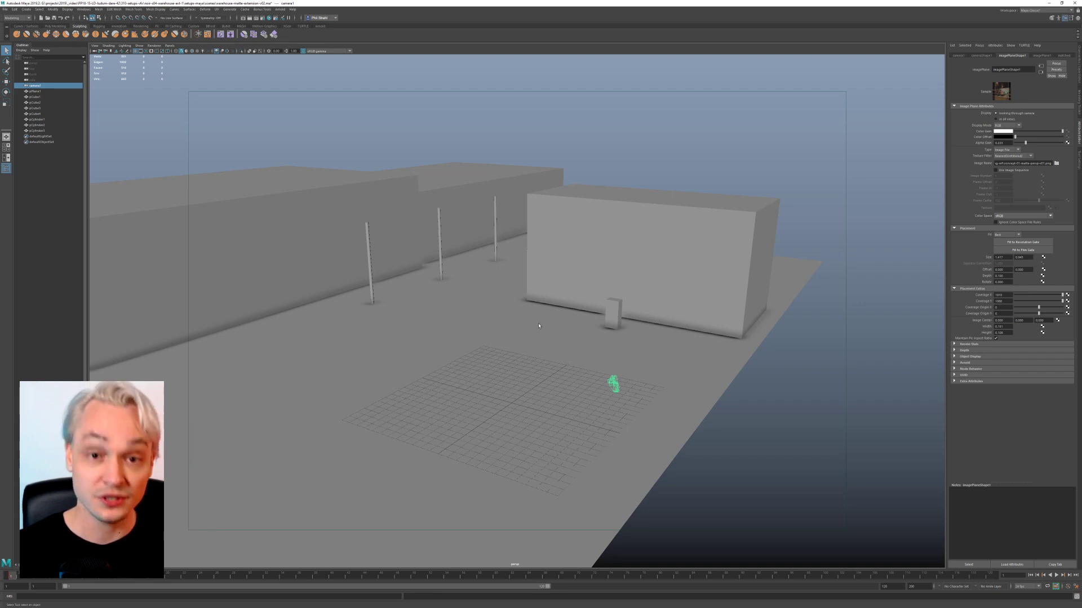
right_click_drag(538, 327, 579, 422, "alt")
mouse_move(580, 422)
left_mouse_down("alt")
mouse_move(561, 425)
mouse_move(580, 410)
left_mouse_up("alt")
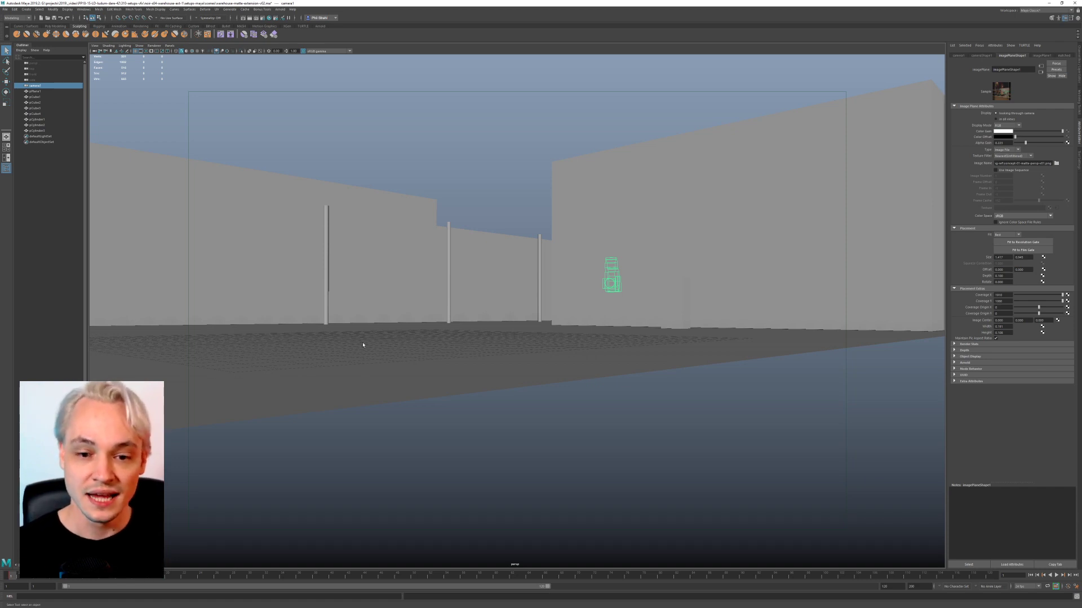
left_click_drag(408, 292, 453, 274, "alt")
left_click_drag(593, 361, 611, 248, "alt")
Step: Select the large building behind the small standing box and scale it along the Z axis to make it deeper
left_click(611, 243)
key("w")
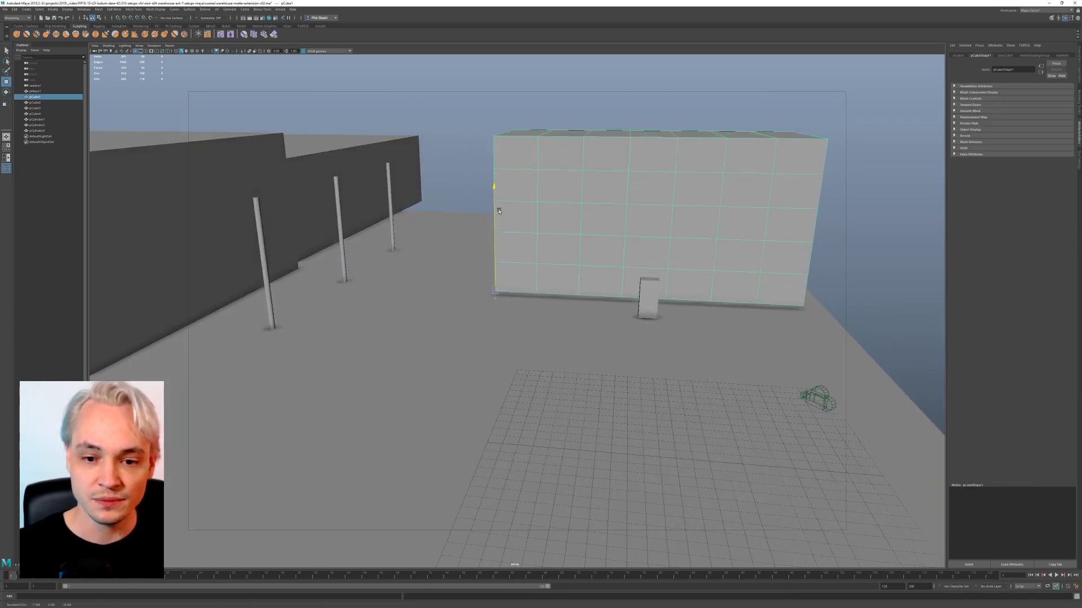
left_click_drag(623, 325, 552, 334, "alt")
left_click_drag(462, 335, 498, 381, "alt")
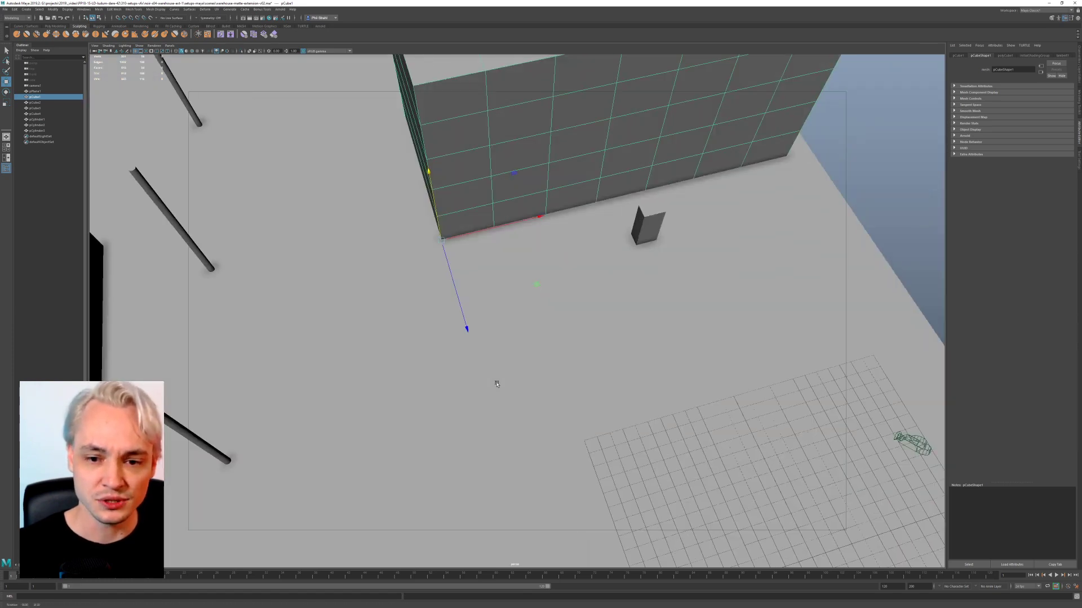
right_click_drag(497, 382, 400, 242, "alt")
left_click_drag(461, 279, 448, 273, "alt")
left_click_drag(552, 333, 548, 332, "alt")
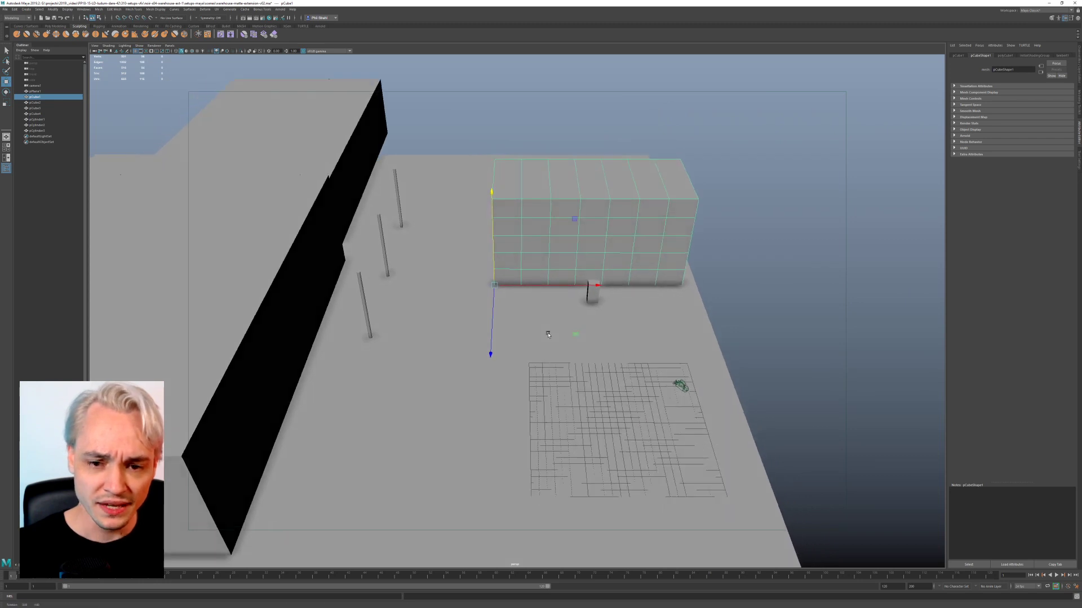
left_click_drag(549, 245, 585, 254, "alt")
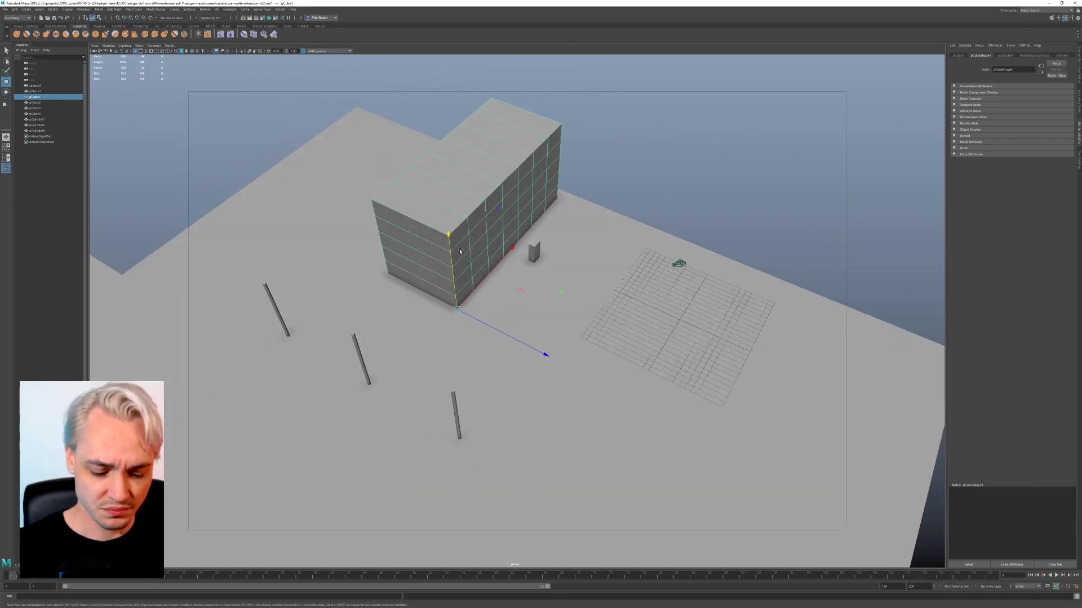
key("r")
left_click_drag(543, 356, 388, 307, "alt")
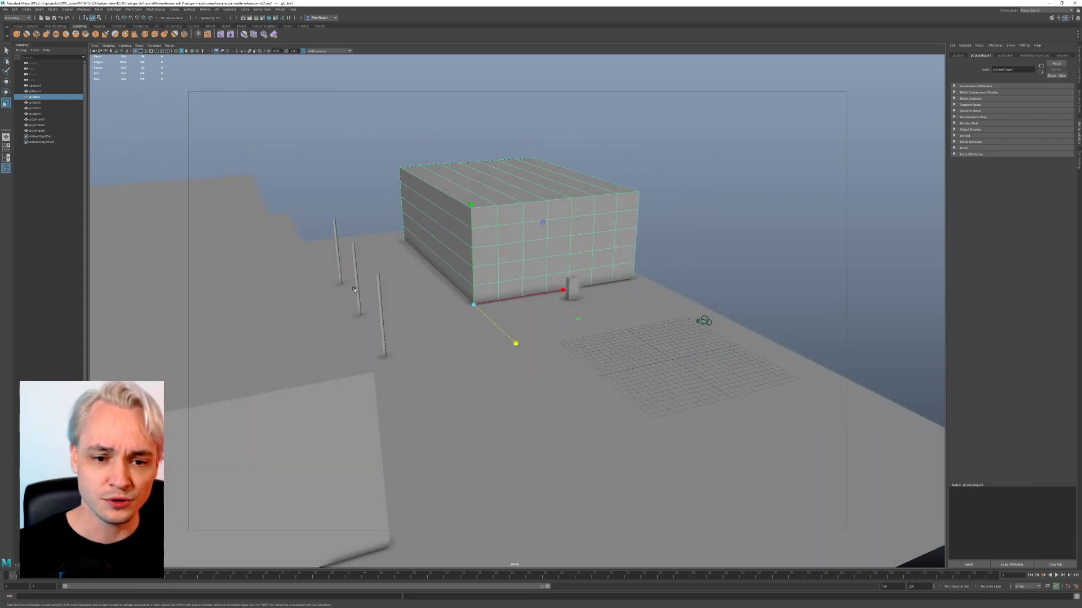
Step: Select the three lamp posts and the two long buildings together and shift them as a group with the Move tool
left_click(377, 294)
left_click(359, 269, "shift")
left_click(336, 242, "shift")
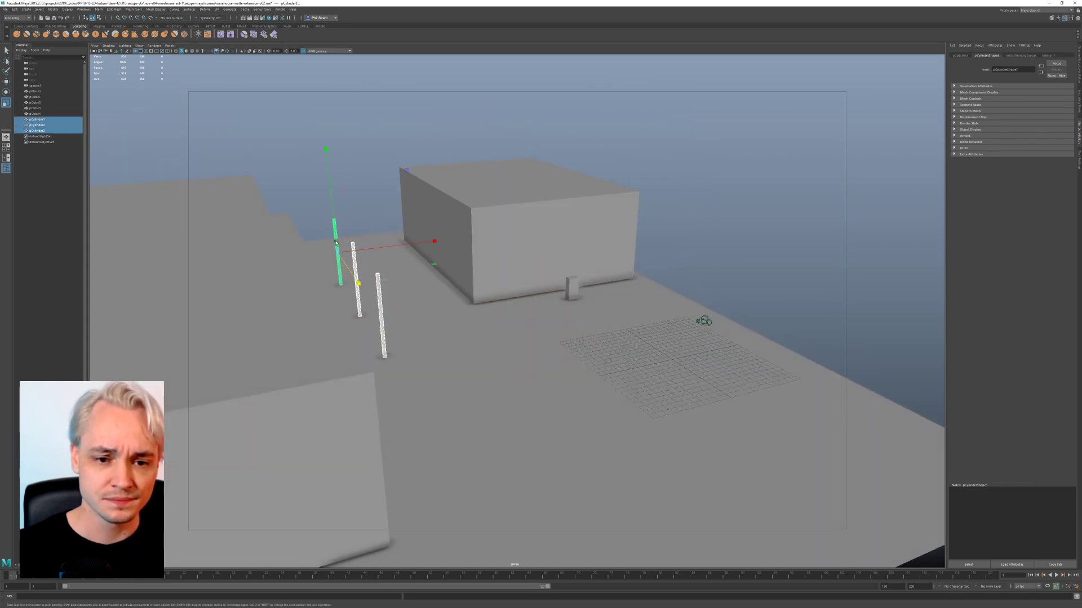
left_click_drag(432, 286, 416, 289, "alt")
left_click(316, 272, "shift")
left_click(364, 223, "shift")
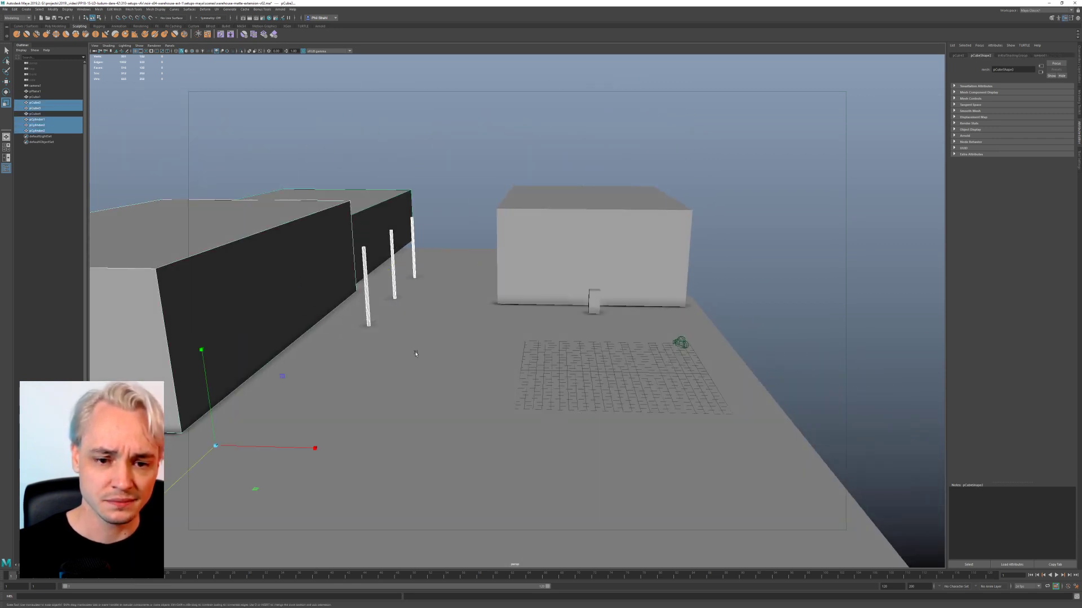
key("w")
left_click_drag(505, 384, 432, 372, "alt")
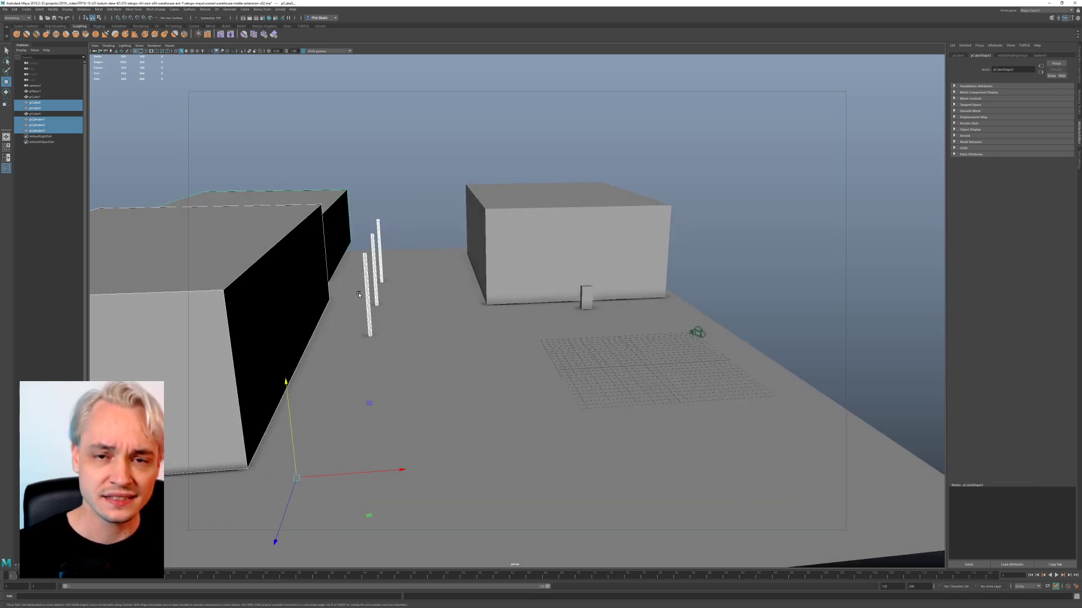
left_click_drag(441, 295, 428, 307, "alt")
left_click_drag(451, 263, 413, 275, "alt")
left_click_drag(501, 492, 405, 454, "alt")
Step: Adjust the middle lamp post's placement, moving its pivot with vertex snapping, and clear the selection
left_click(500, 174)
left_click_drag(500, 174, 384, 229, "alt")
left_click(501, 198)
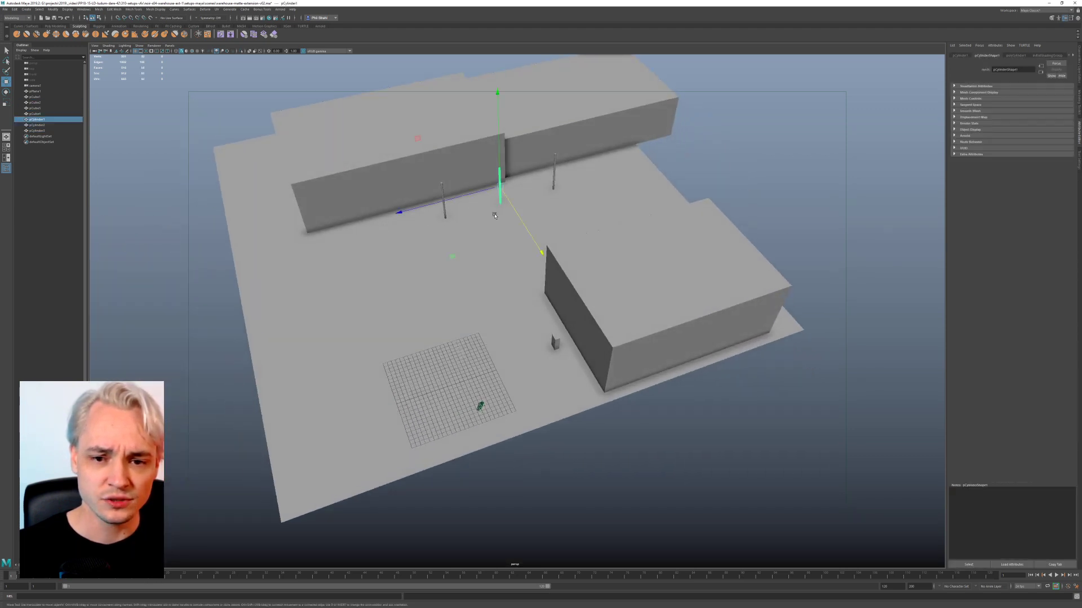
left_click_drag(501, 198, 591, 254, "alt")
key("d")
key("v")
left_click_drag(487, 275, 600, 258)
left_click_drag(377, 274, 350, 317, "alt")
left_click(385, 379)
left_click(558, 114)
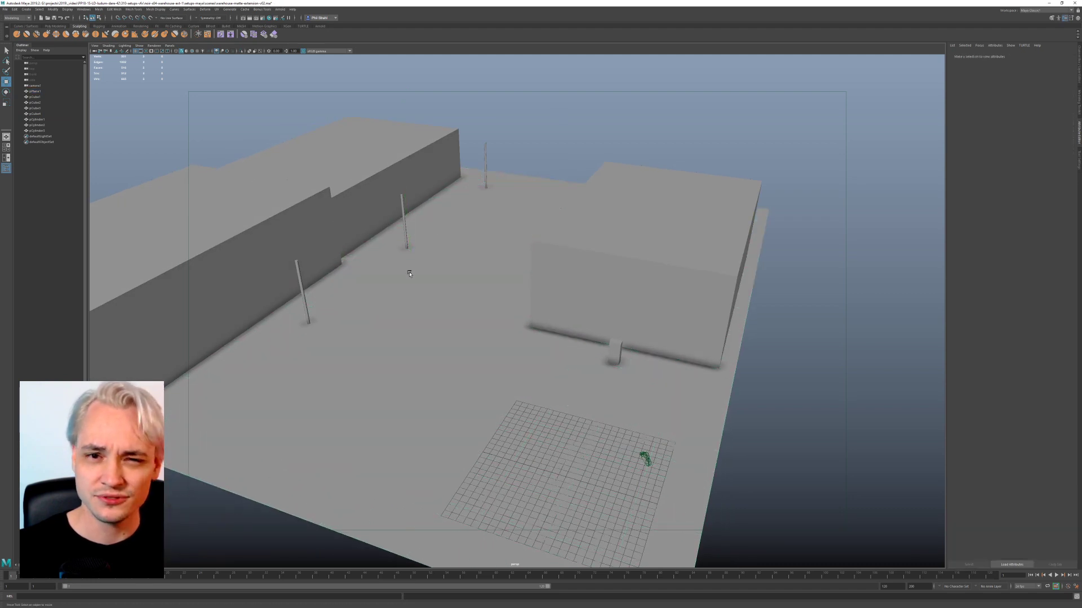
left_click_drag(406, 180, 356, 279, "alt")
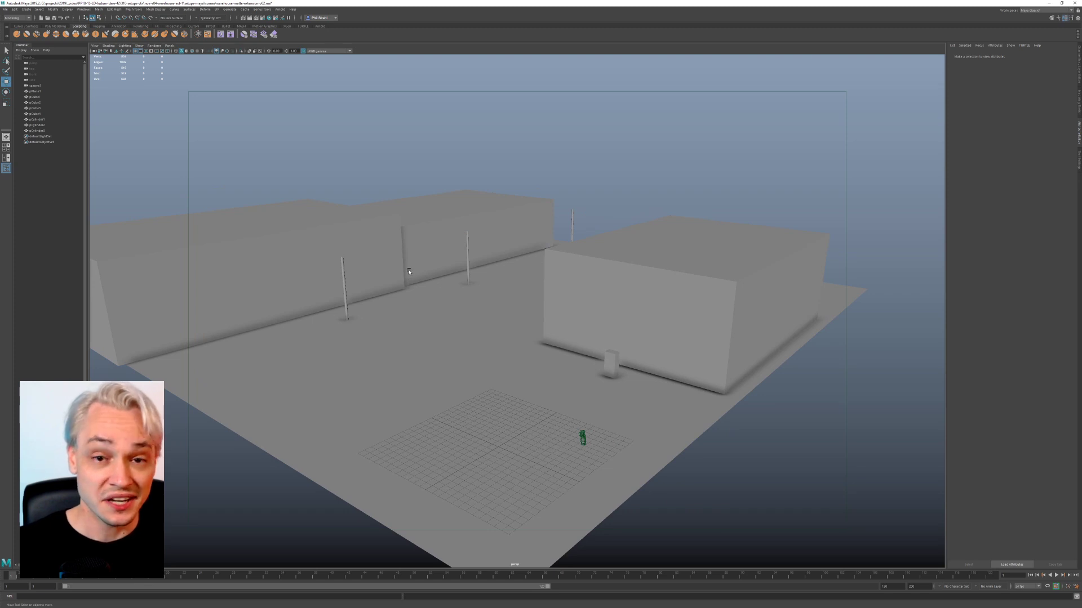
right_click_drag(441, 287, 482, 390, "alt")
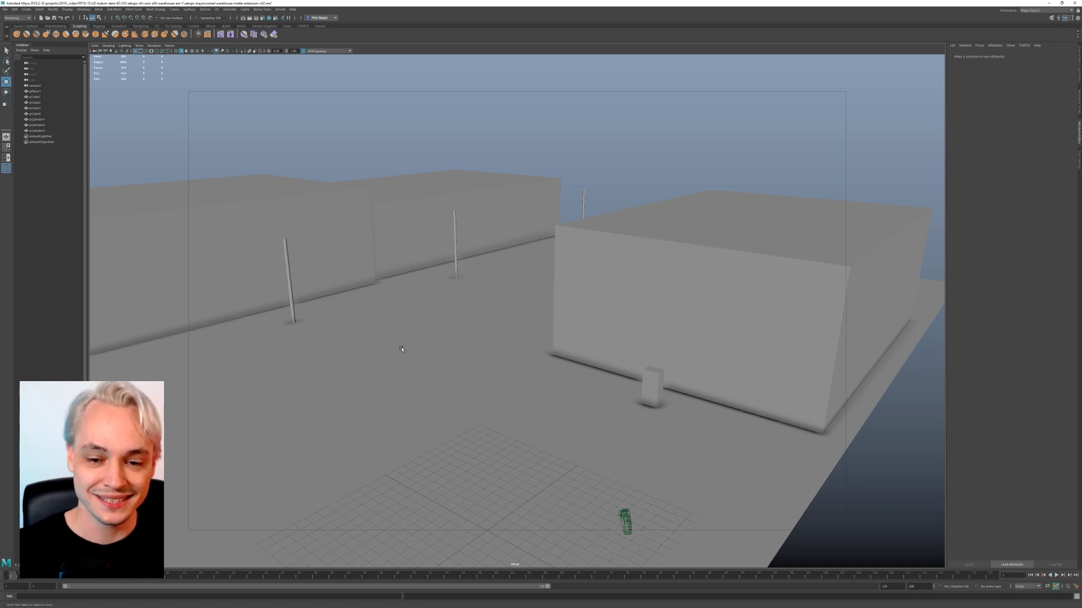
Step: Switch the viewport to the shot camera to see the block-out against the plate and its perspective lines
left_click_drag(371, 353, 284, 371, "alt")
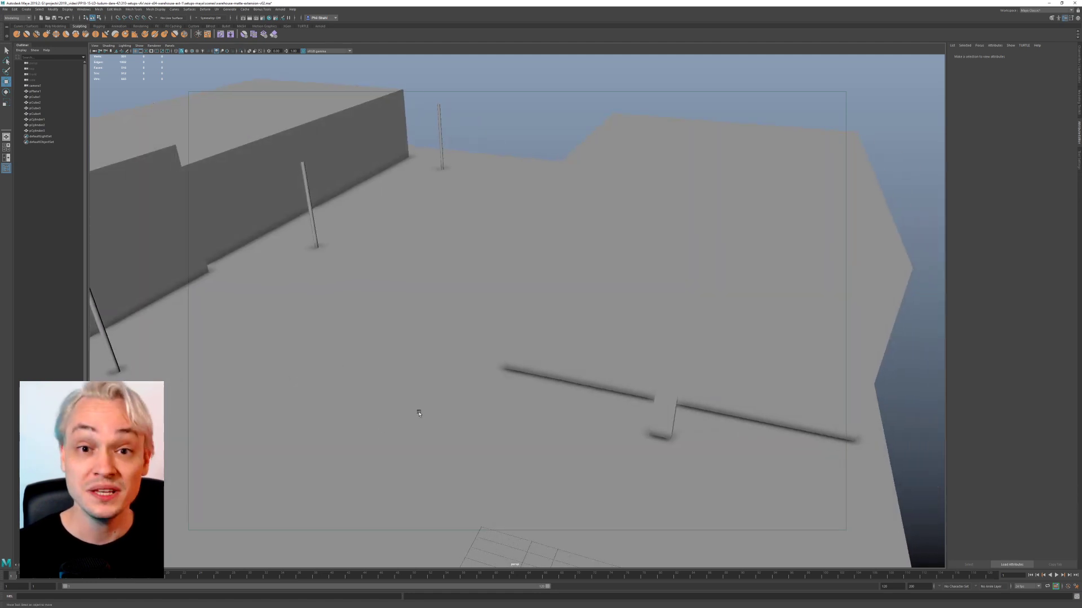
left_click_drag(465, 410, 403, 308, "alt")
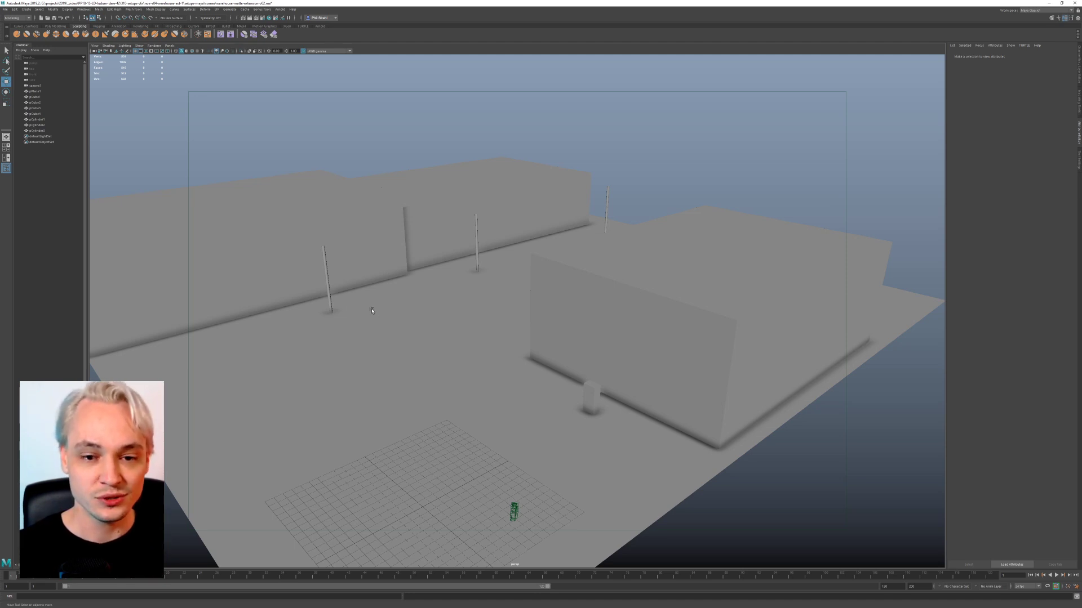
left_click_drag(395, 303, 397, 272, "alt")
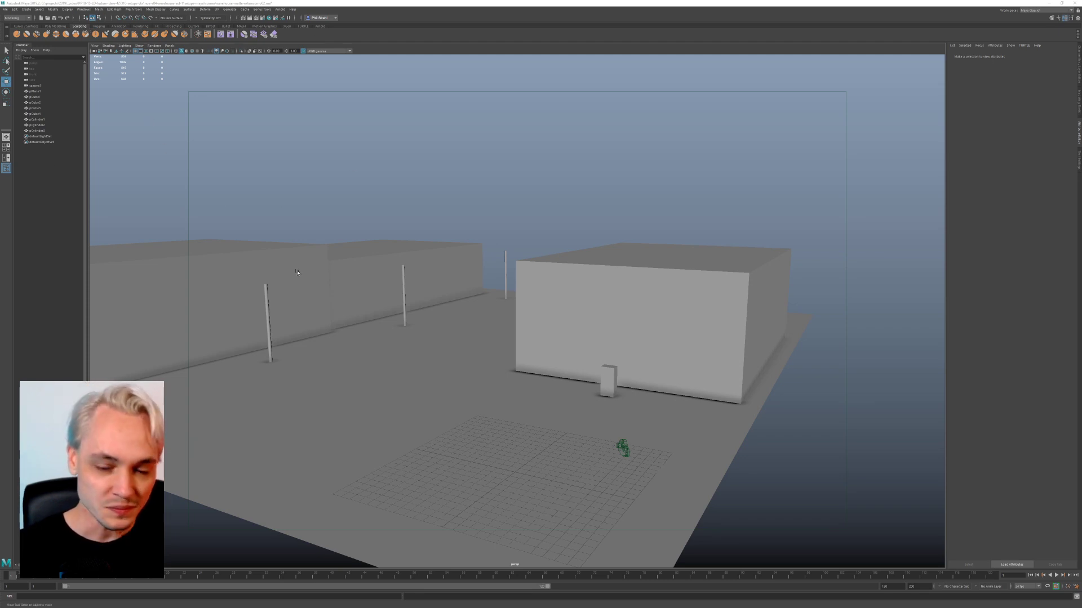
mouse_move(298, 273)
left_mouse_down("alt")
mouse_move(328, 275)
mouse_move(316, 273)
left_mouse_up("alt")
left_click_drag(437, 351, 407, 341, "alt")
left_click(173, 46)
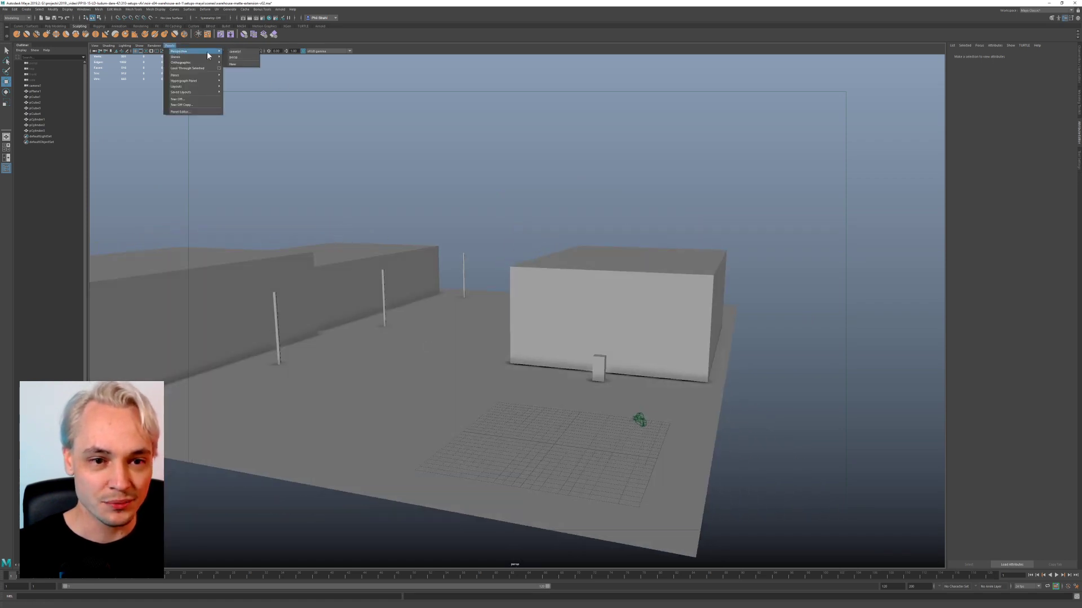
left_click(235, 52)
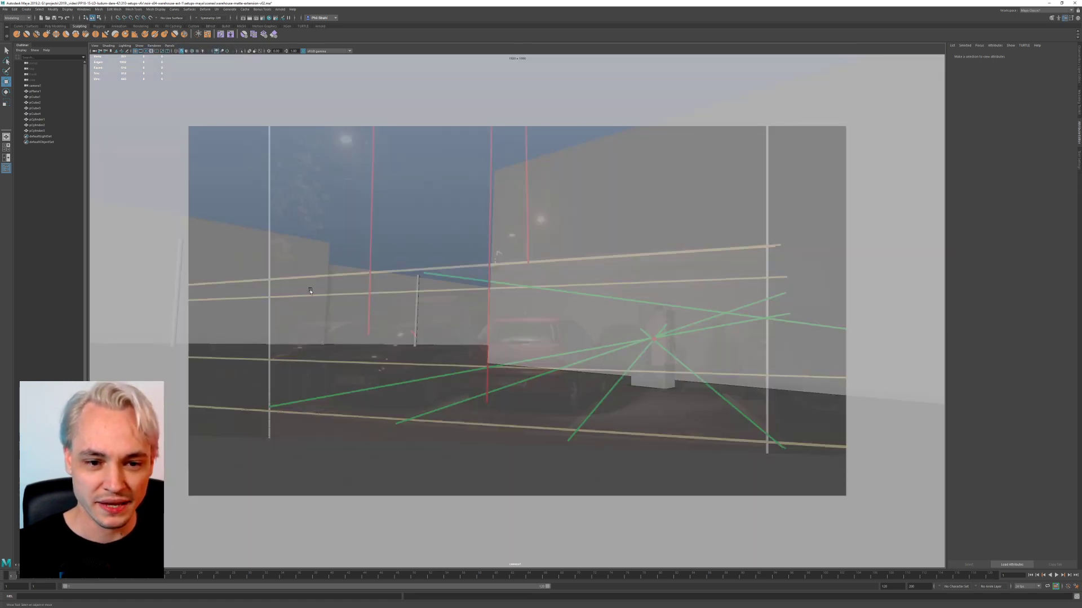
Step: Select the two long background buildings one after the other to check their outlines against the plate
left_click(309, 291)
left_click(387, 287)
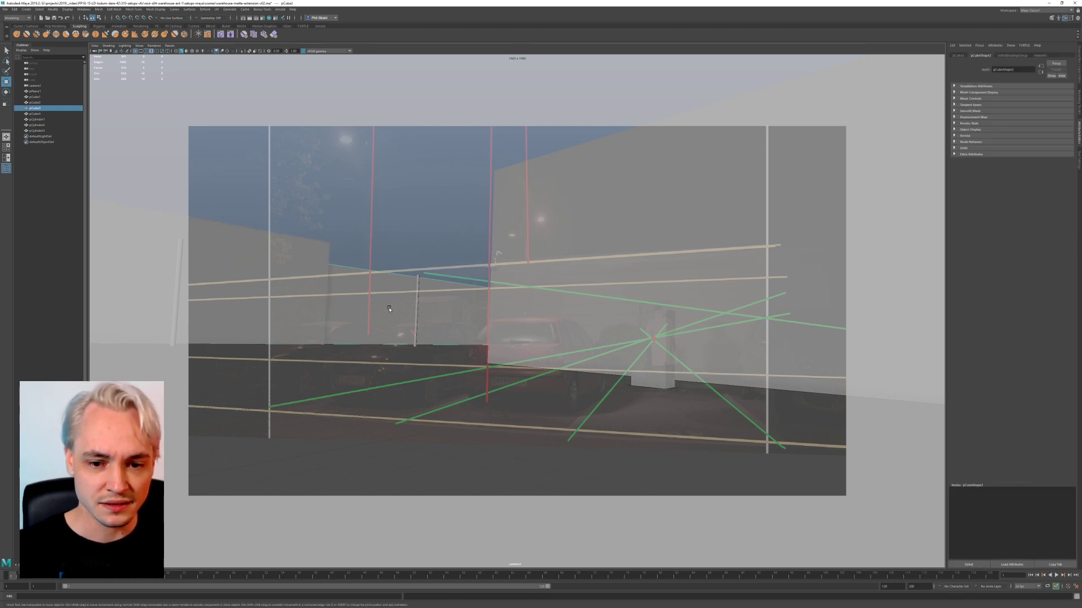
left_click(265, 265)
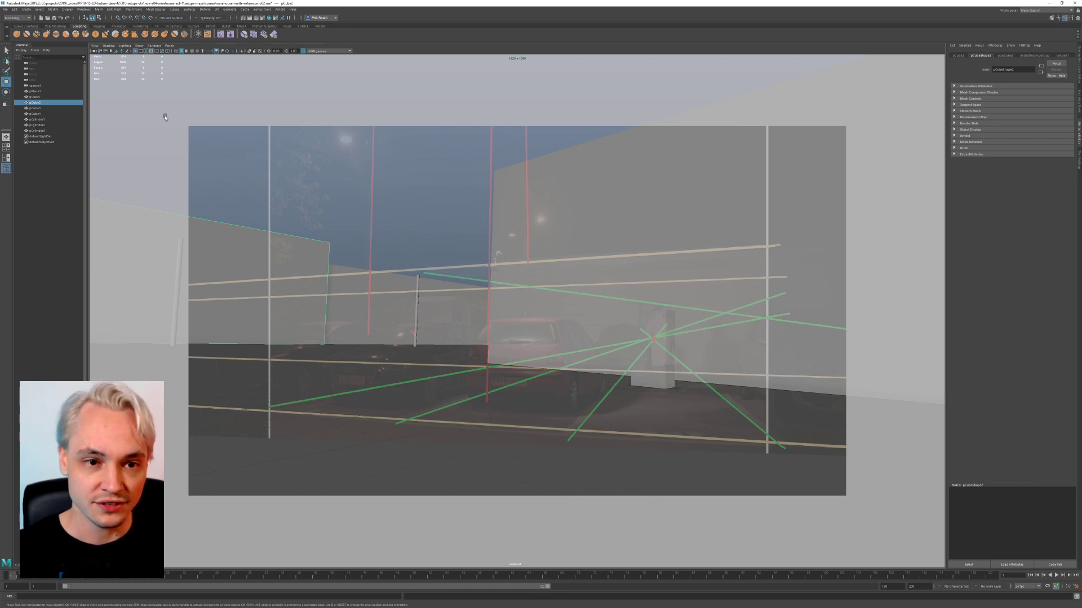
Step: Return the viewport to the perspective view and clear the selection
left_click(169, 46)
mouse_move(177, 54)
left_click(230, 51)
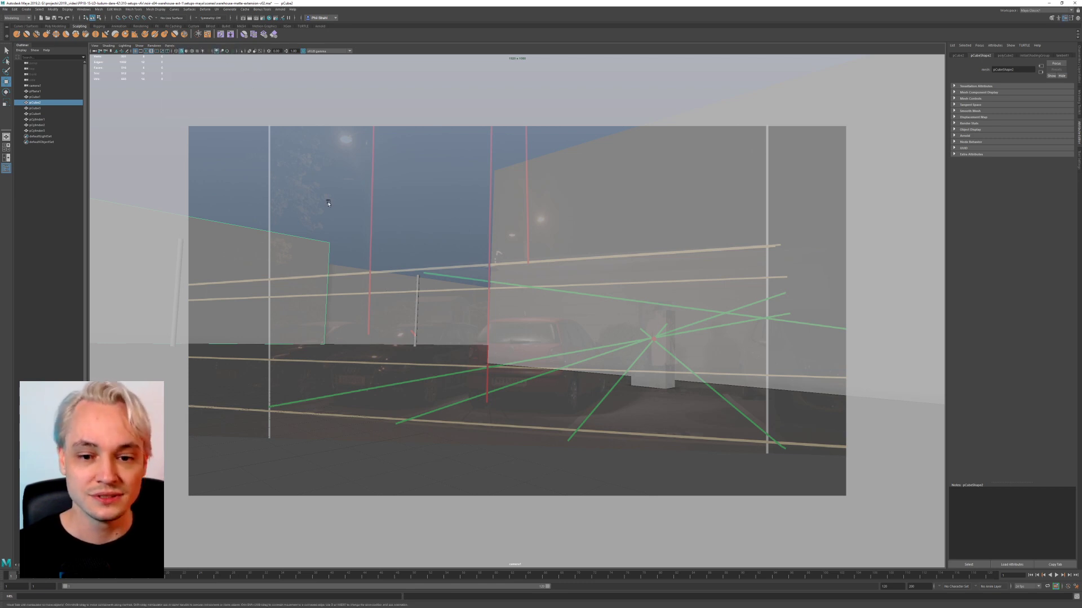
left_click(169, 46)
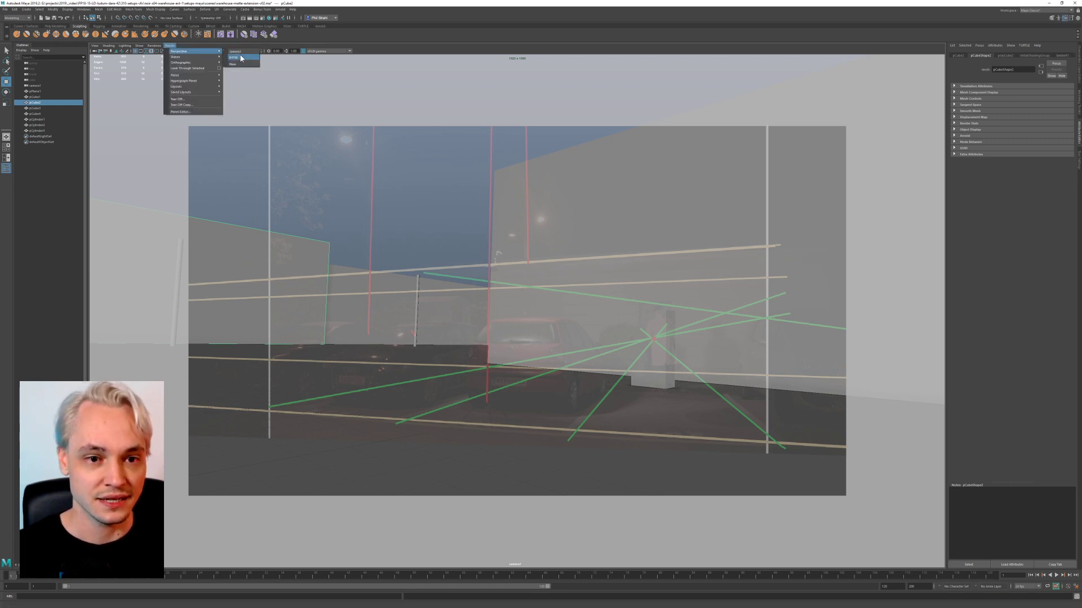
left_click(233, 56)
left_click(539, 164)
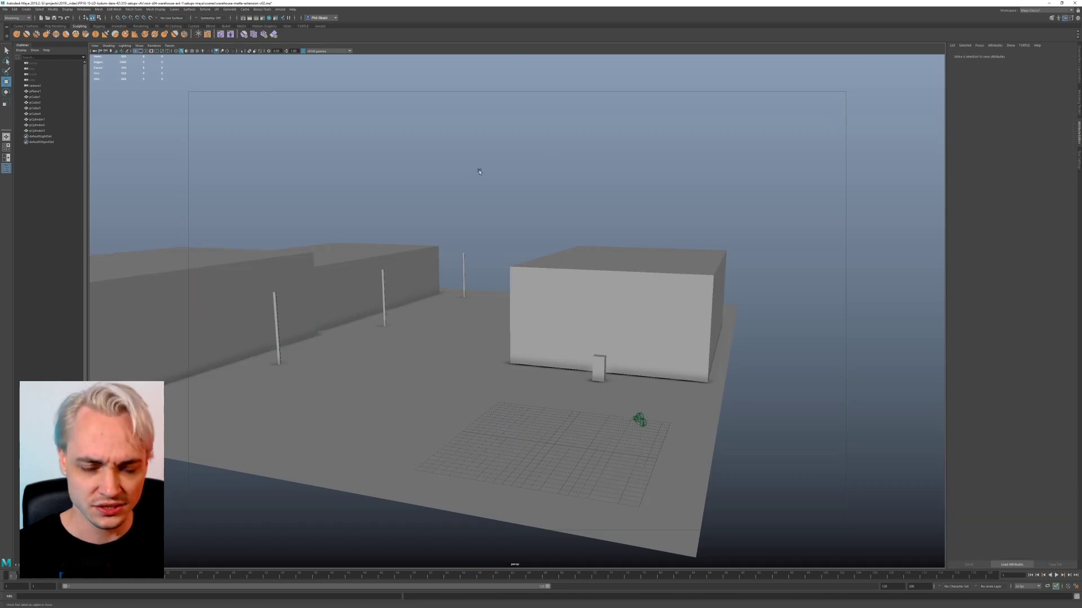
Step: Examine the block-out from several angles, selecting the farther long building, and compare it with the matte painting in Photoshop
left_click_drag(478, 168, 483, 173, "alt")
left_click_drag(459, 317, 490, 361, "alt")
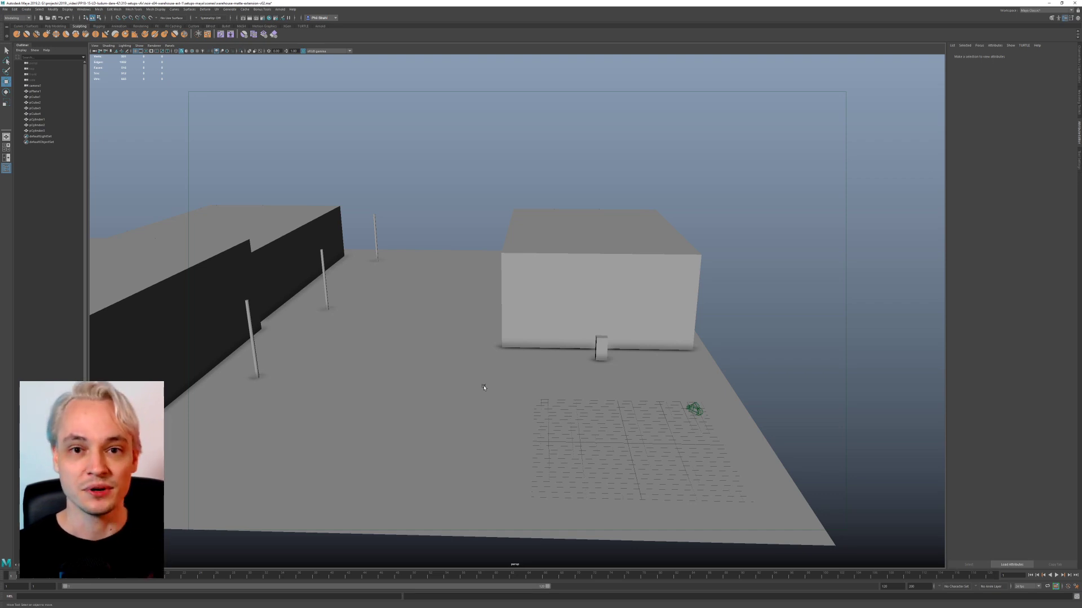
left_click_drag(475, 255, 475, 274, "alt")
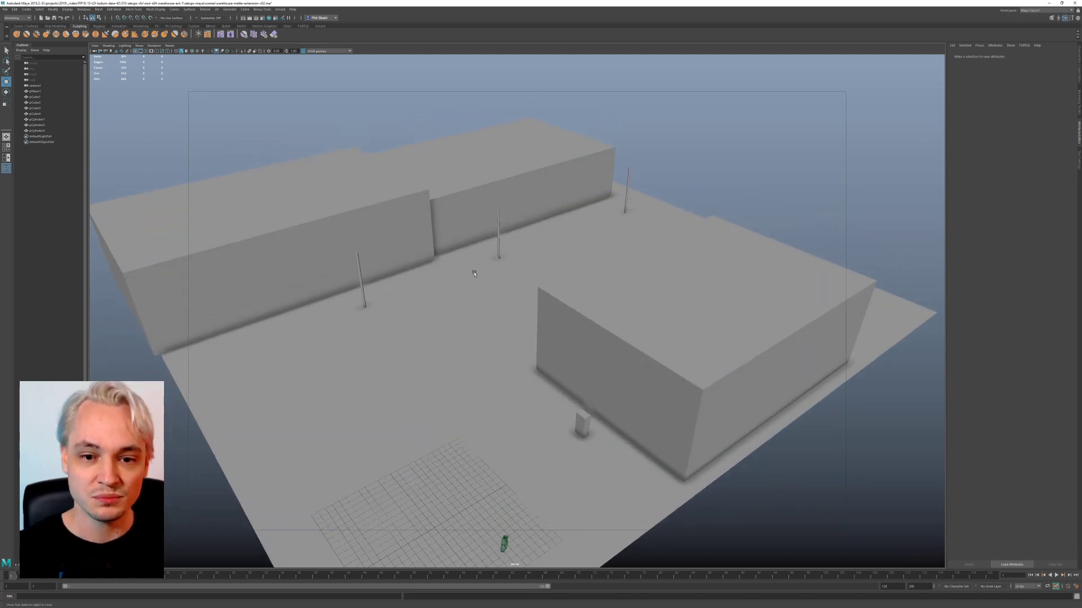
left_click(514, 218)
left_click_drag(508, 216, 575, 357, "alt")
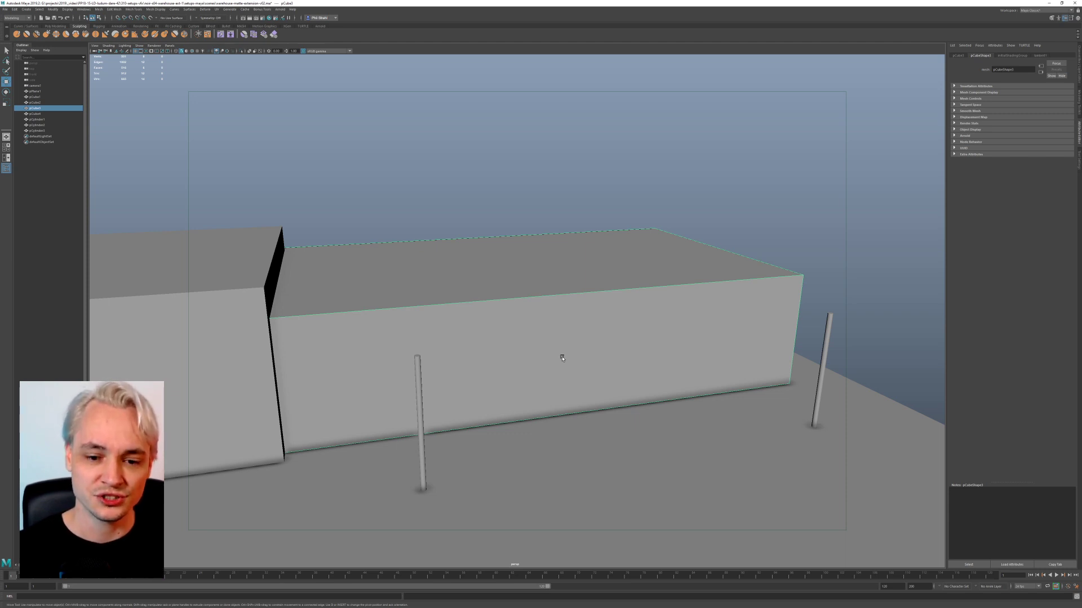
left_click_drag(562, 358, 519, 351, "alt")
right_click_drag(519, 350, 507, 426, "alt")
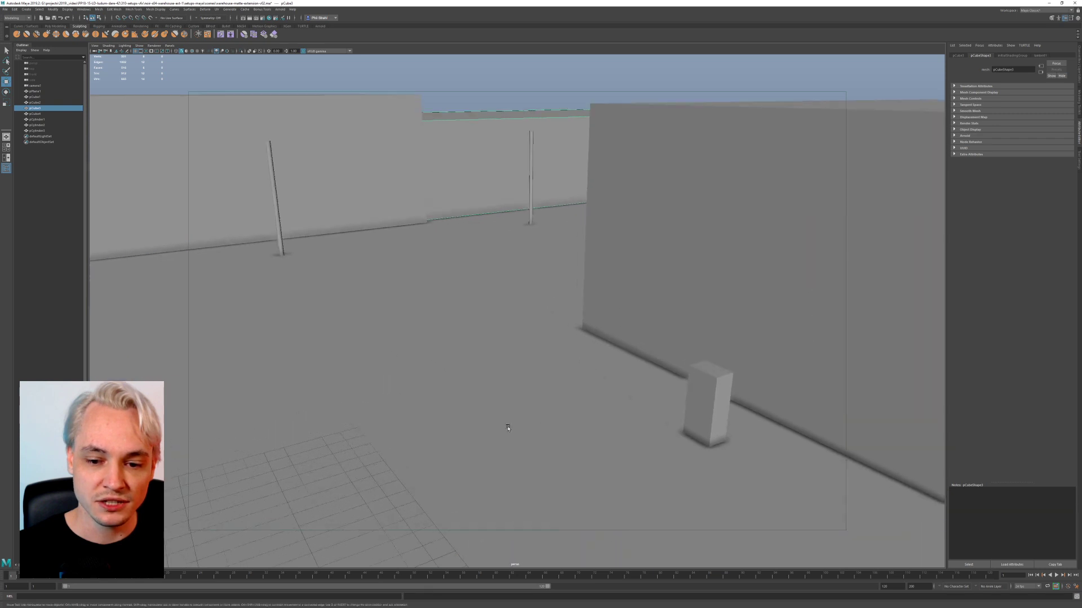
middle_click_drag(535, 417, 538, 401, "alt")
left_click_drag(539, 401, 522, 361, "alt")
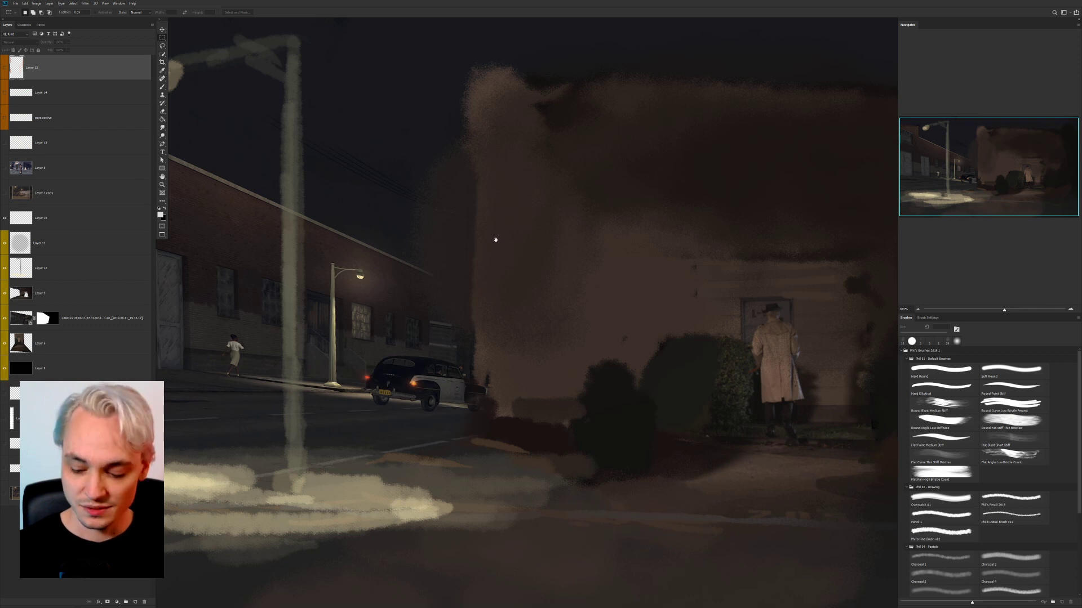
key("ctrl+minus")
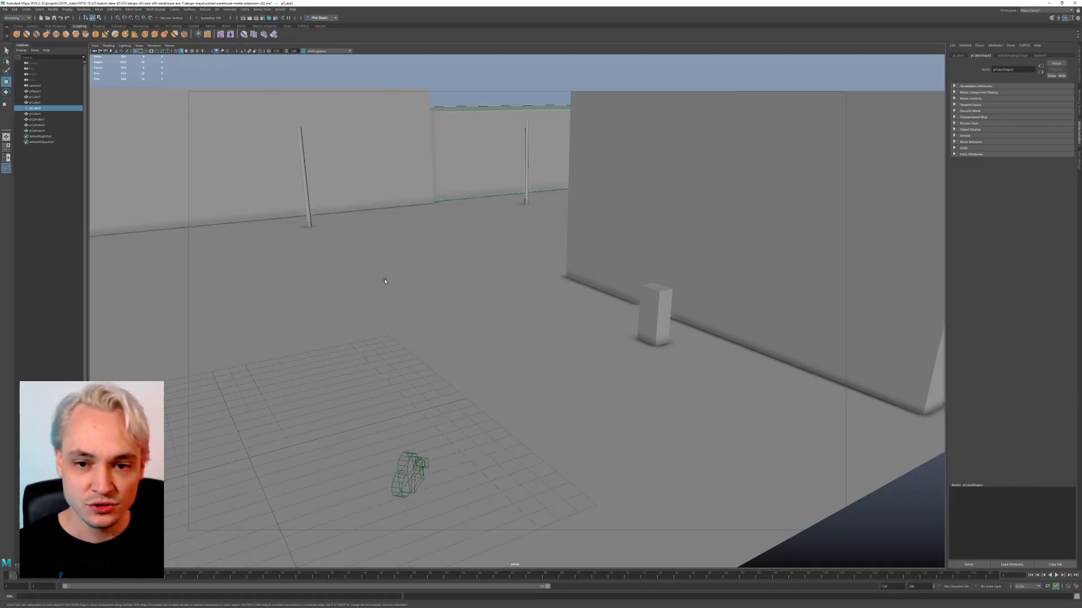
Step: Select and frame the small standing box, and examine it and the building behind it from different sides
left_click_drag(385, 282, 372, 276, "alt")
right_click_drag(372, 275, 364, 293, "alt")
left_click(617, 381)
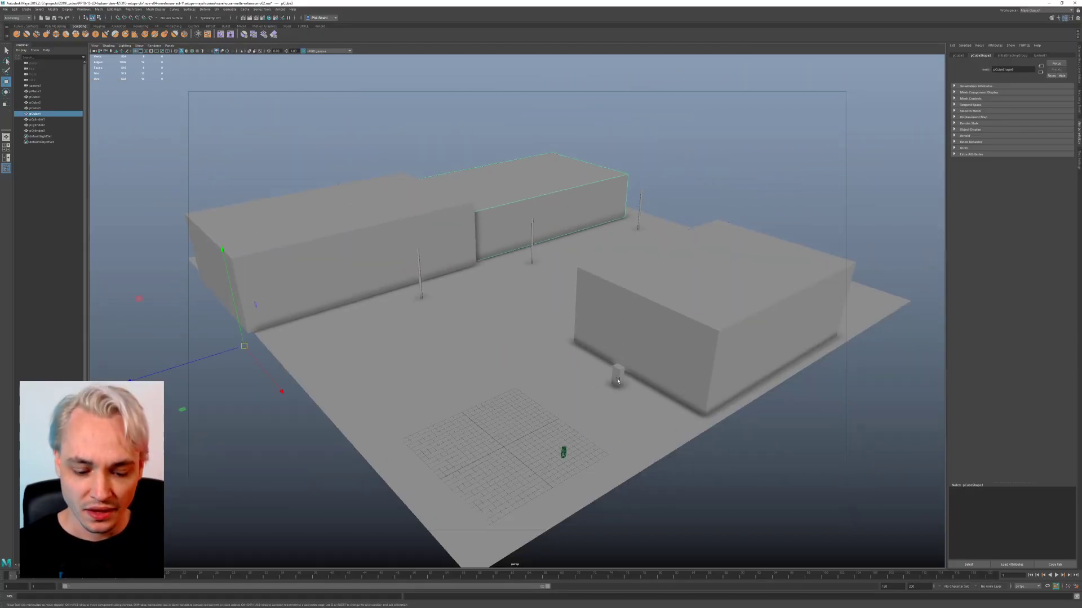
key("f")
right_click_drag(528, 360, 349, 265, "alt")
left_click_drag(349, 265, 429, 234, "alt")
right_click_drag(430, 234, 307, 116, "alt")
left_click_drag(473, 287, 434, 301, "alt")
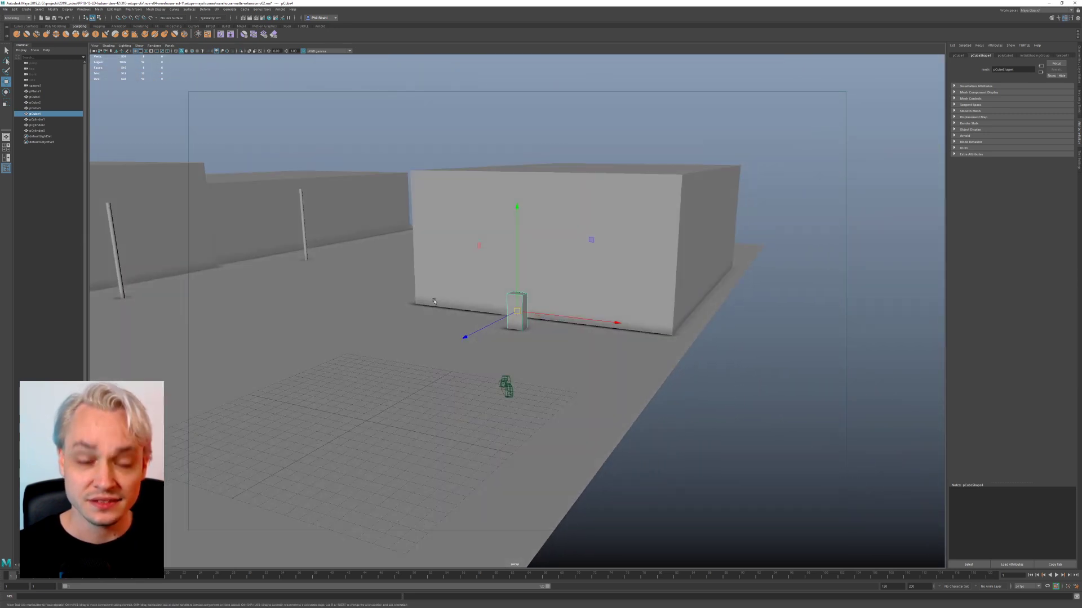
right_click_drag(434, 302, 470, 375, "alt")
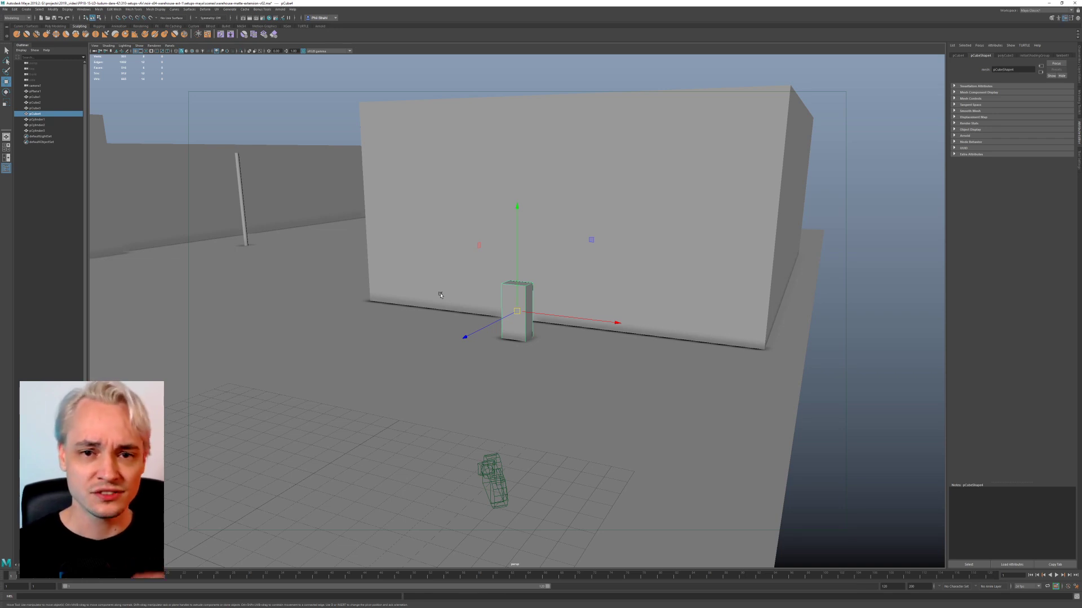
left_click_drag(356, 306, 338, 347, "alt")
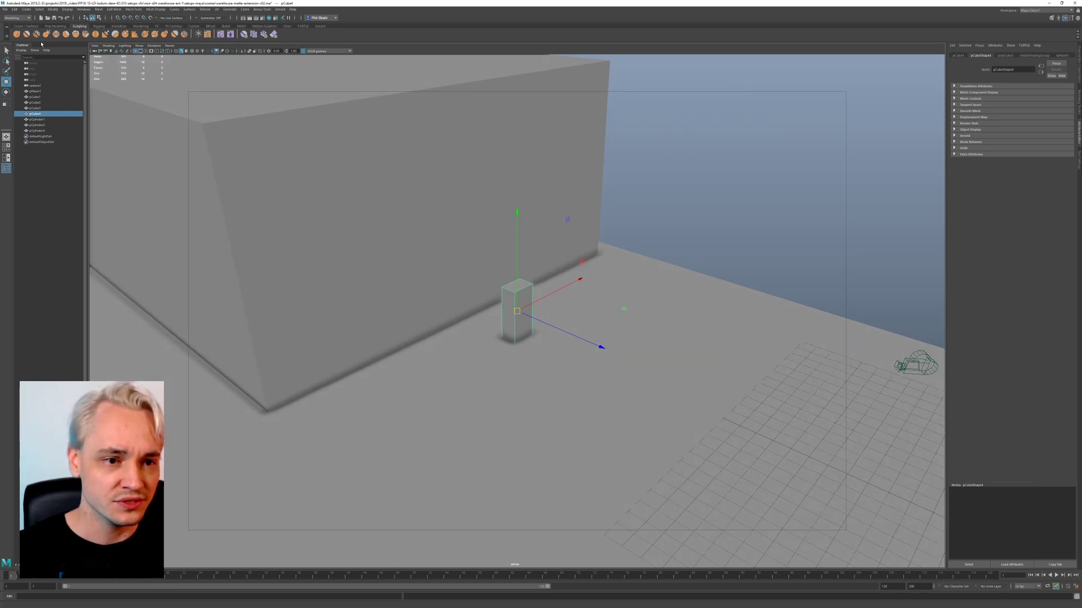
key("q")
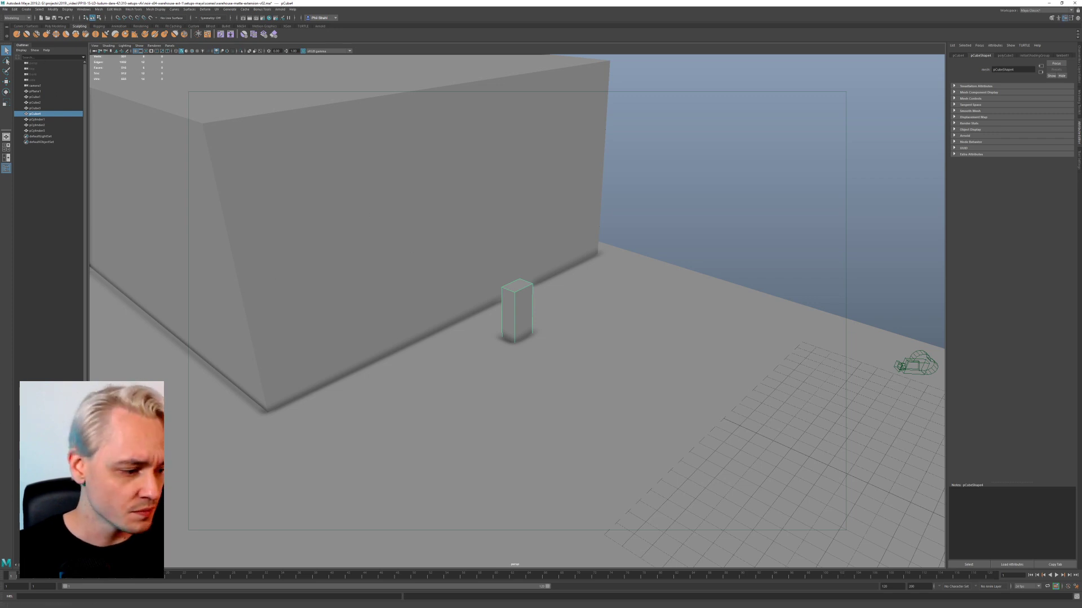
Step: Switch to Premiere Pro, scrub the parking-lot clip to study the actor's walk past the cars, and return to Maya
key("alt+Tab")
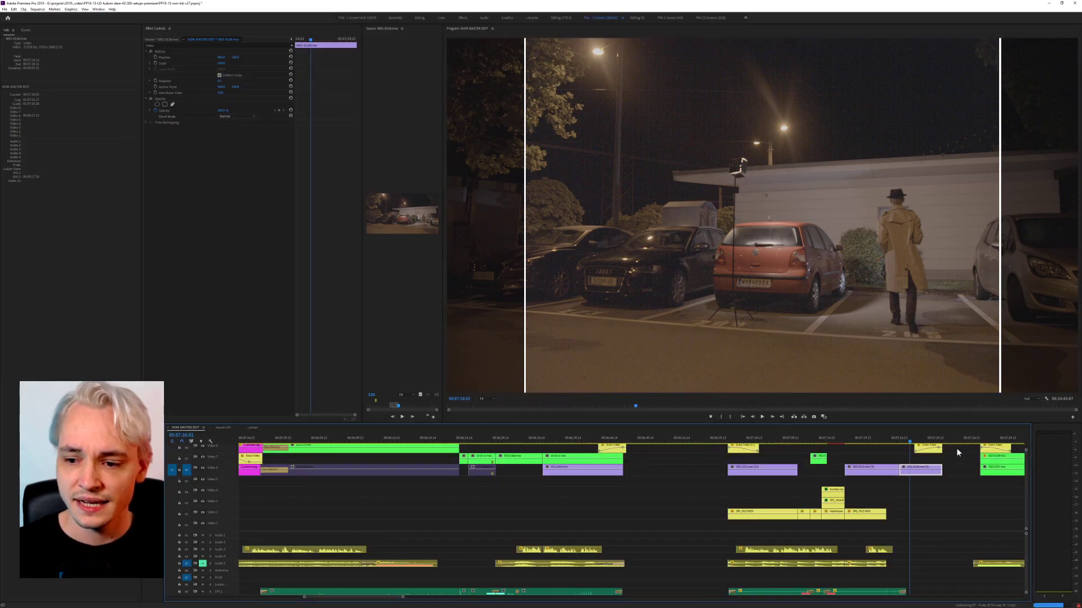
left_click_drag(915, 438, 909, 438)
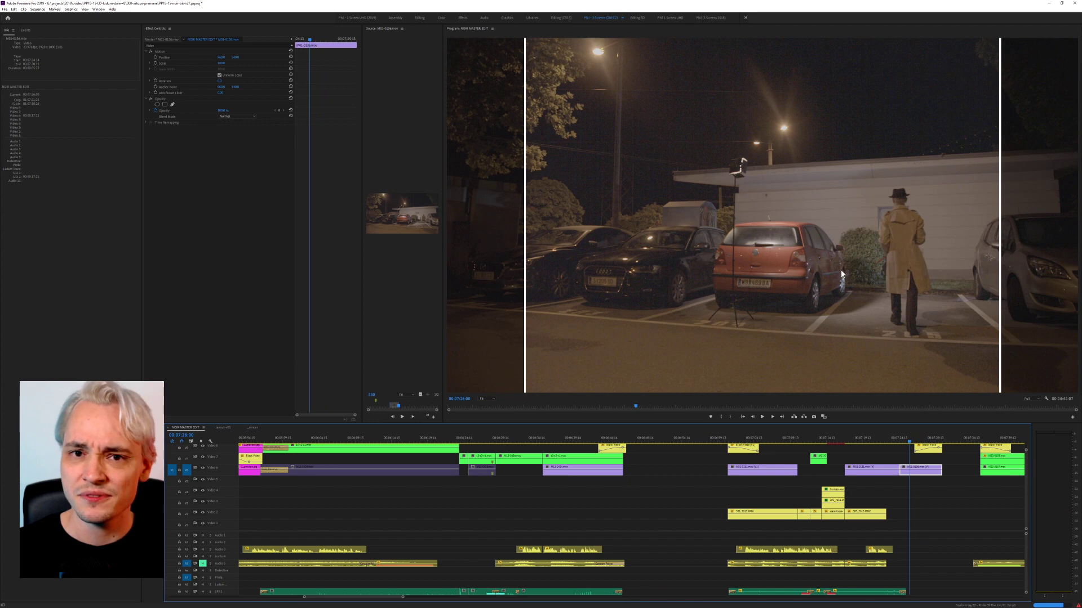
left_click_drag(908, 439, 904, 440)
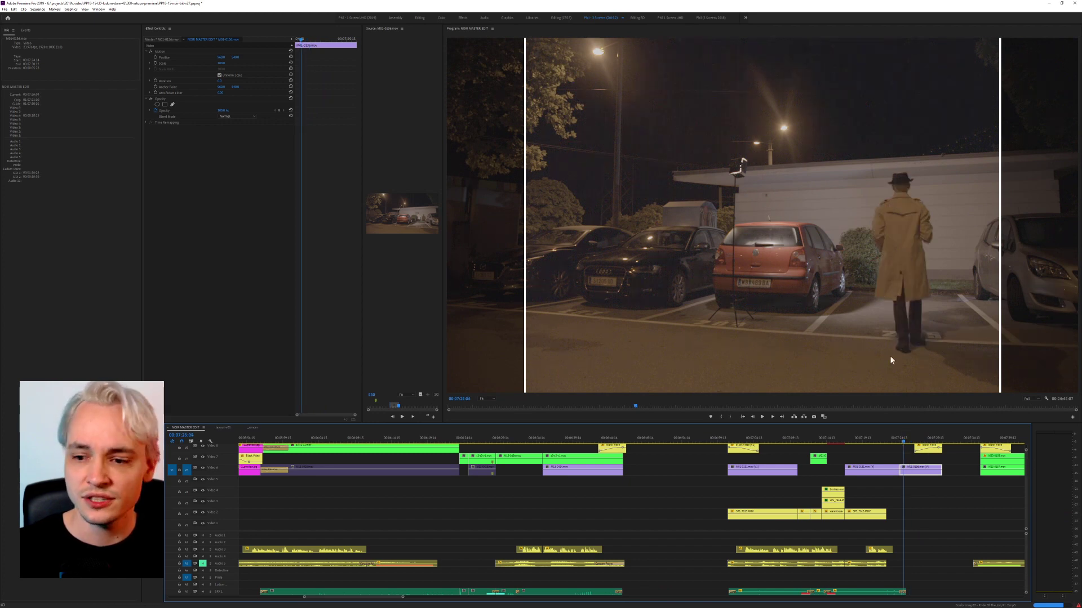
left_click_drag(913, 438, 912, 436)
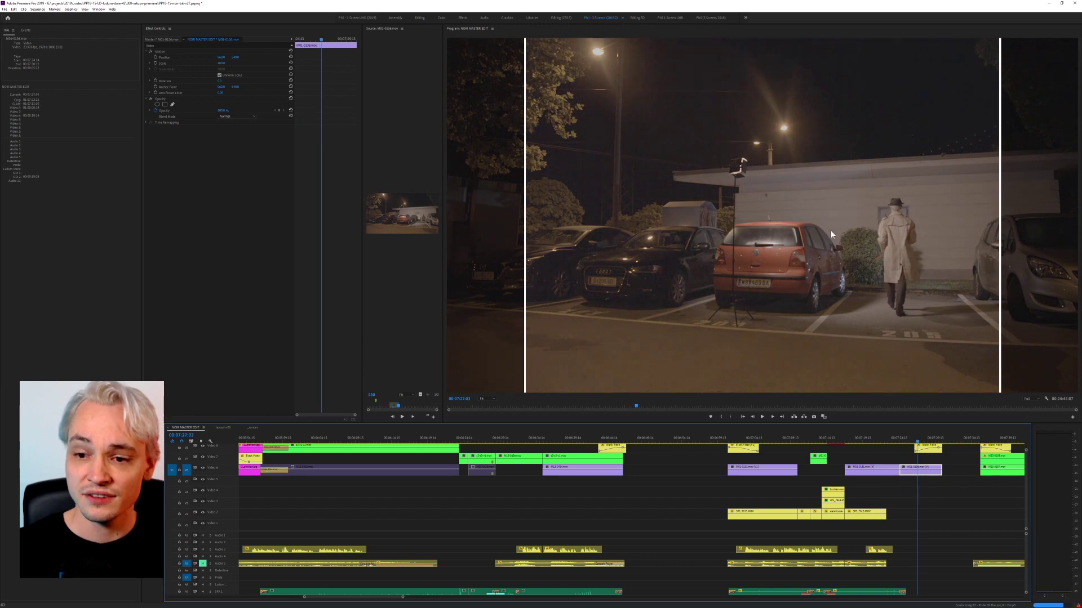
left_click(1052, 2)
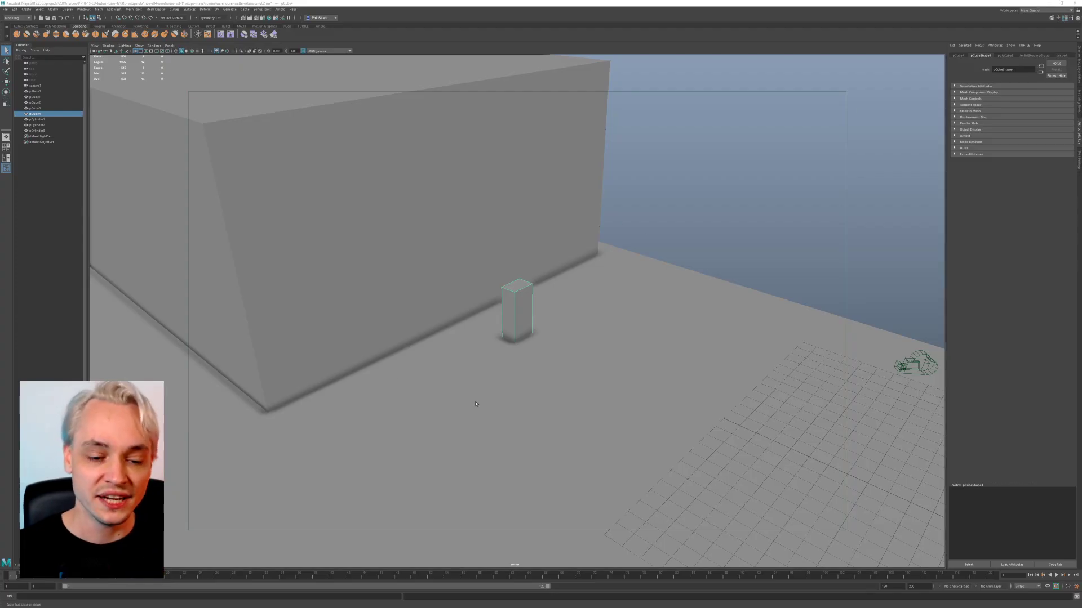
Step: Duplicate the small standing box and move the copy along the X axis to stand beside the original
left_click_drag(526, 376, 454, 377, "alt")
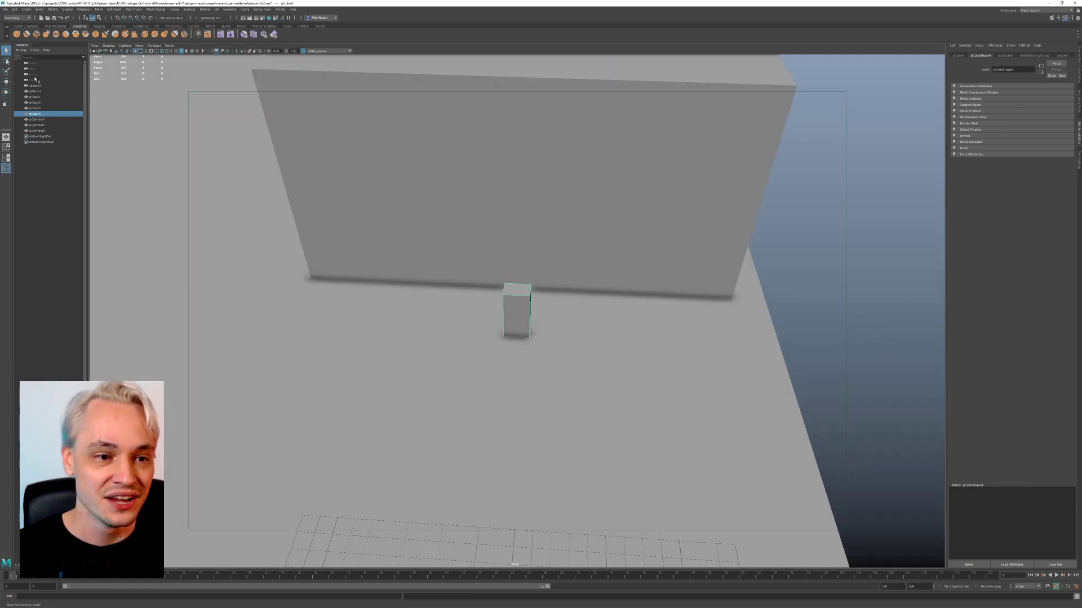
key("w")
key("ctrl+d")
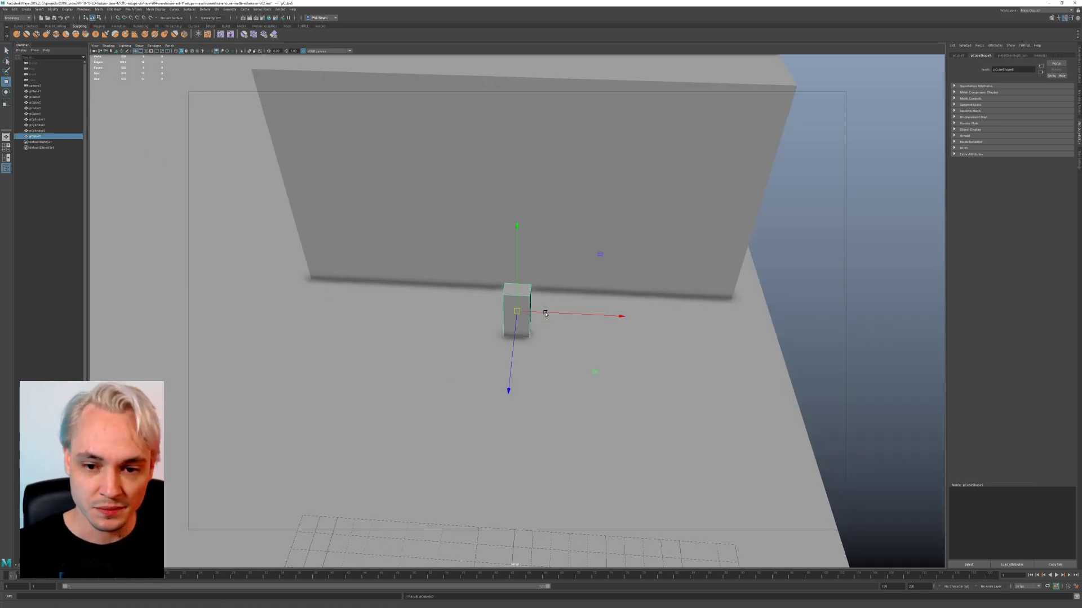
left_click_drag(544, 313, 440, 309)
Step: Scale the duplicated box longer along Z and X and lower along Y to form a car-sized block
key("r")
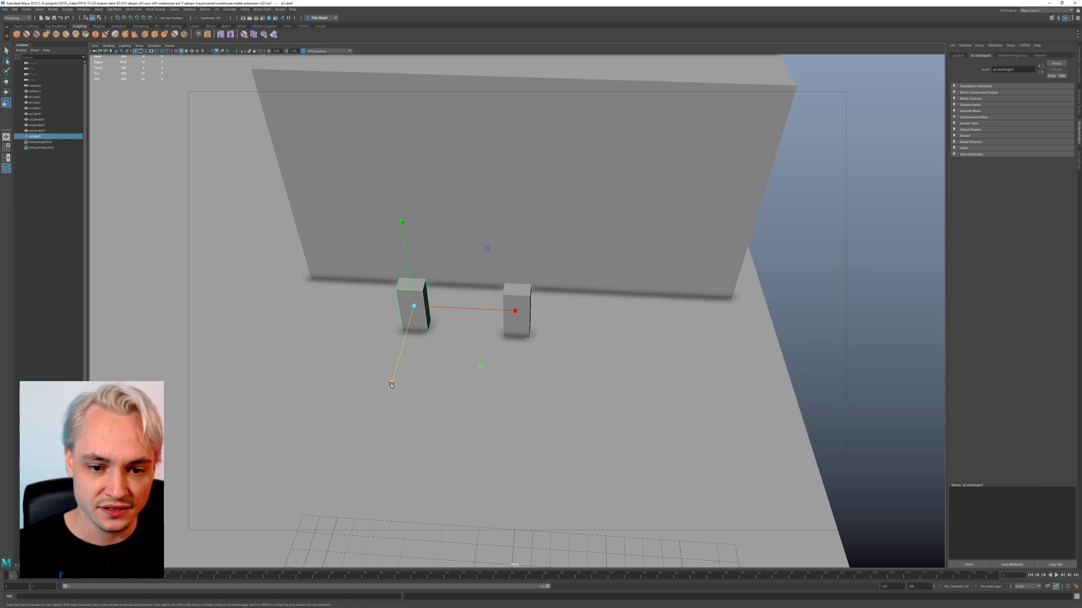
left_click_drag(392, 385, 341, 574)
left_click_drag(516, 312, 797, 308)
left_click_drag(389, 333, 509, 294, "alt")
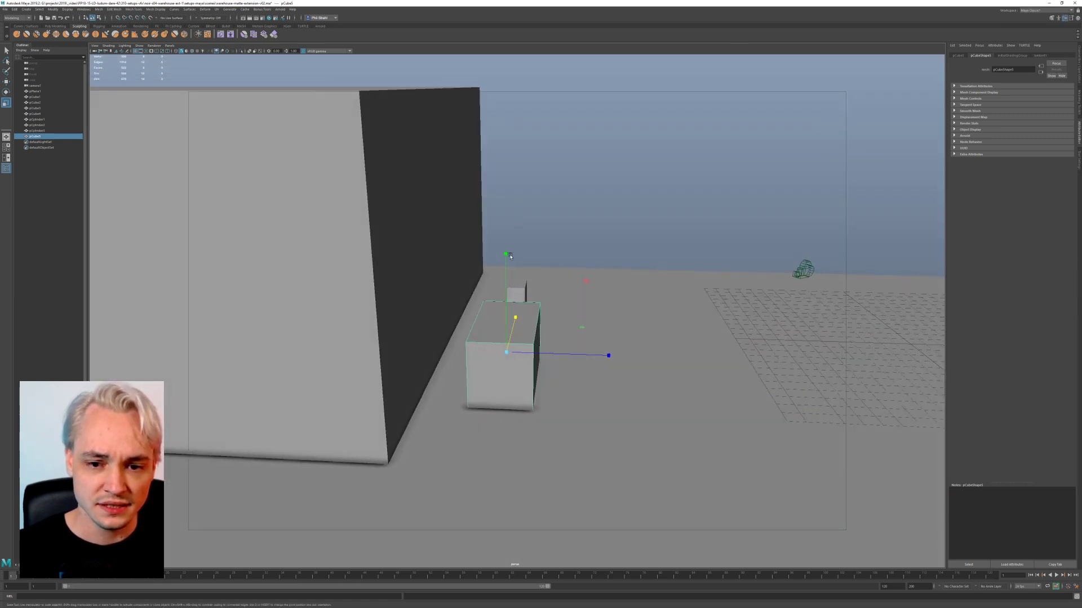
left_click_drag(507, 254, 508, 284)
Step: Snap the car block's pivot to its bottom corner vertex, seat the block on the ground, and shift it in front of the building
key("w")
key("d")
key("v")
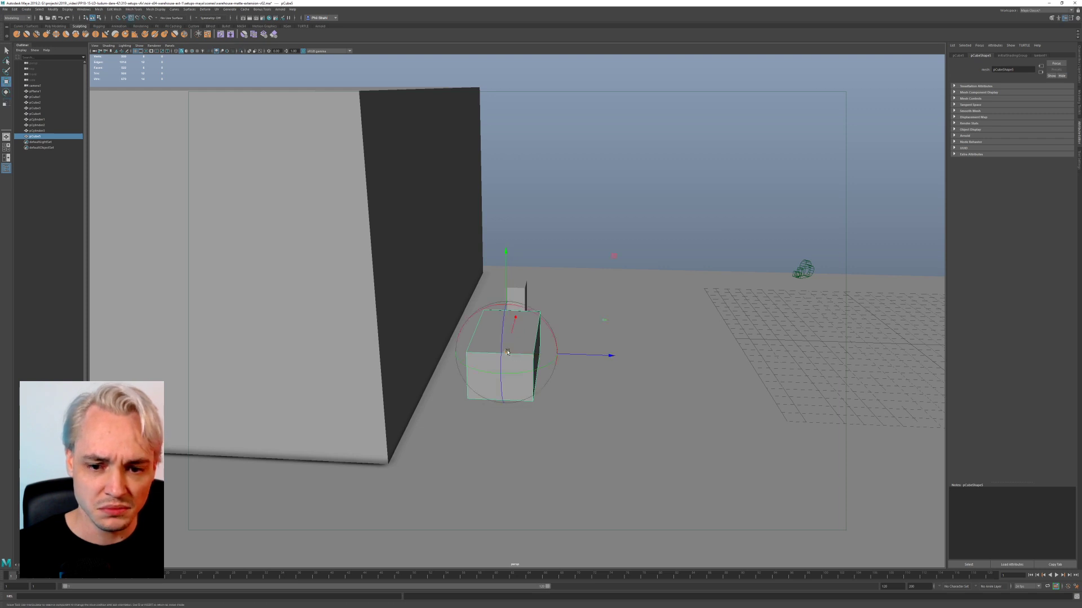
left_click_drag(507, 352, 512, 425)
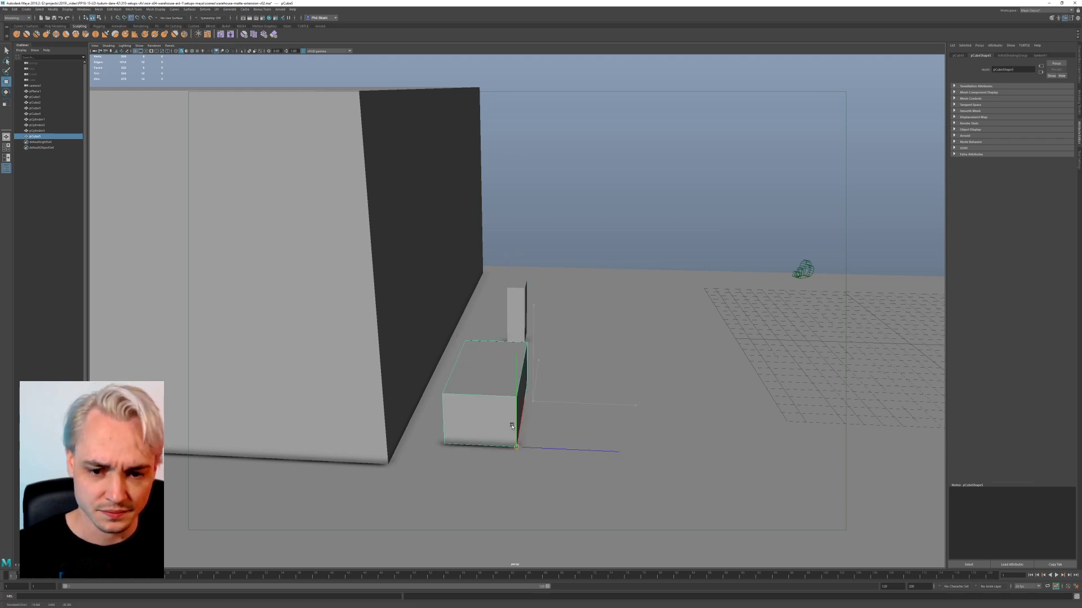
left_click_drag(597, 431, 490, 441, "alt")
left_click_drag(402, 367, 450, 405)
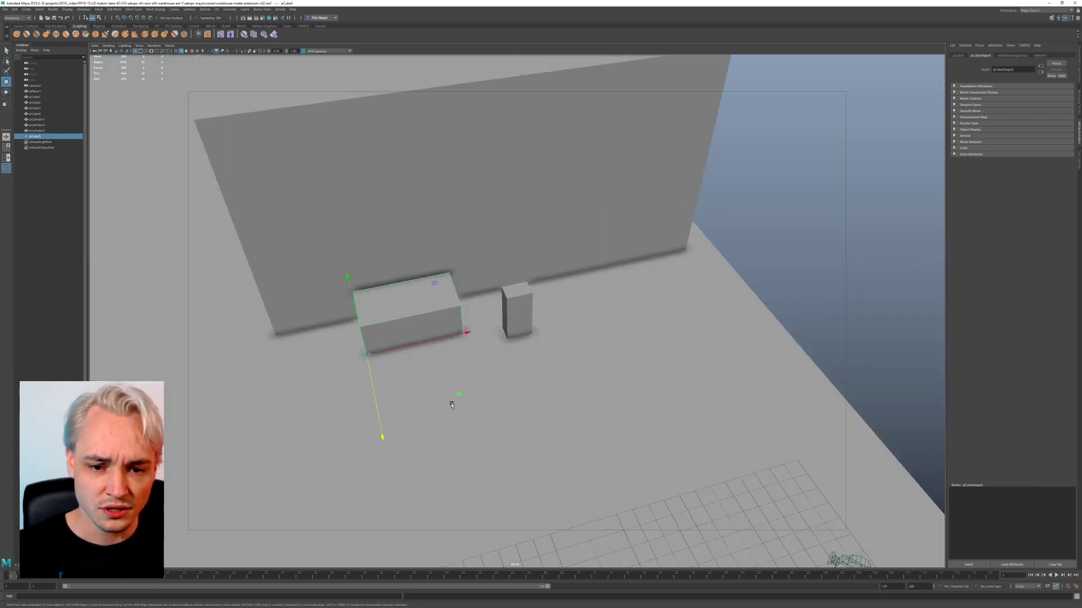
Step: Duplicate the car block, move the copy to the other side of the standing box, and rotate it perpendicular to the first
key("ctrl+d")
left_click_drag(465, 334, 699, 356)
left_click_drag(667, 398, 529, 444)
key("e")
key("ctrl+z")
left_click_drag(678, 426, 646, 446)
key("w")
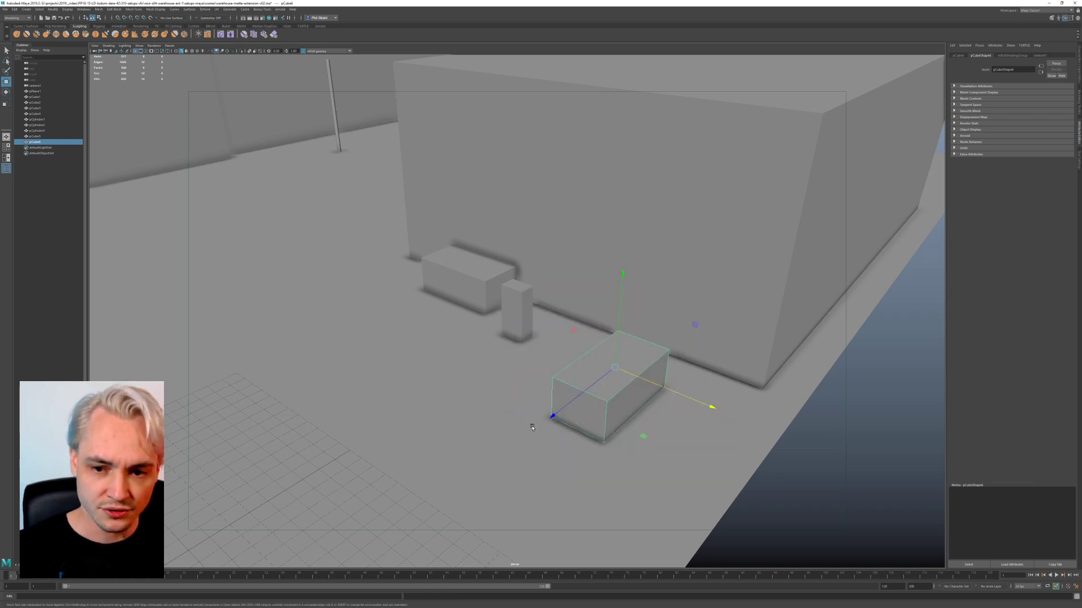
left_click_drag(530, 387, 652, 376, "alt")
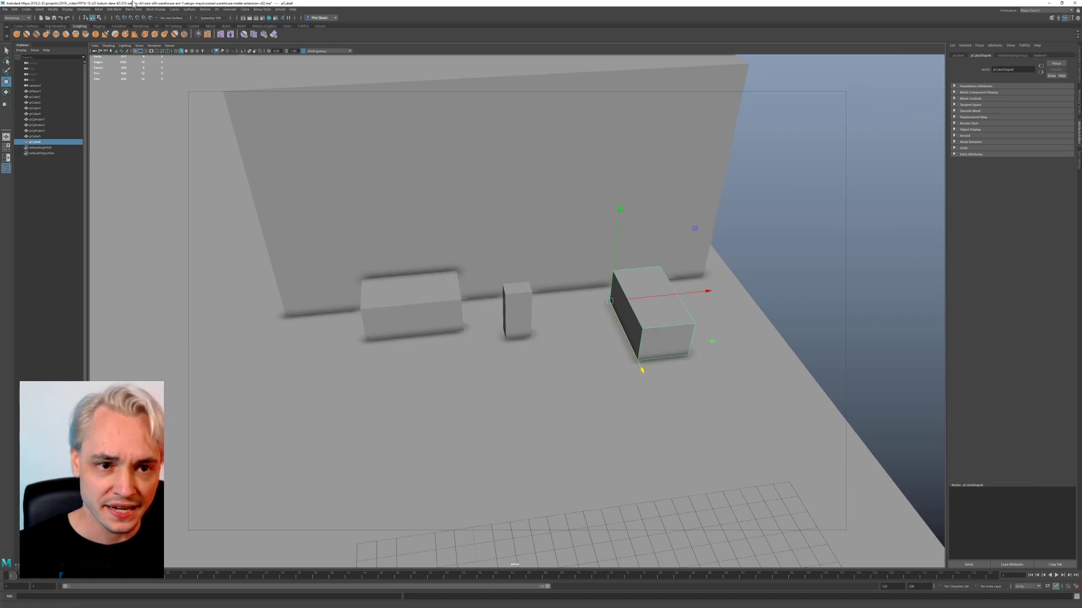
Step: Check the rotated car block against the plate through the shot camera and delete the block
left_click(170, 46)
left_click(237, 52)
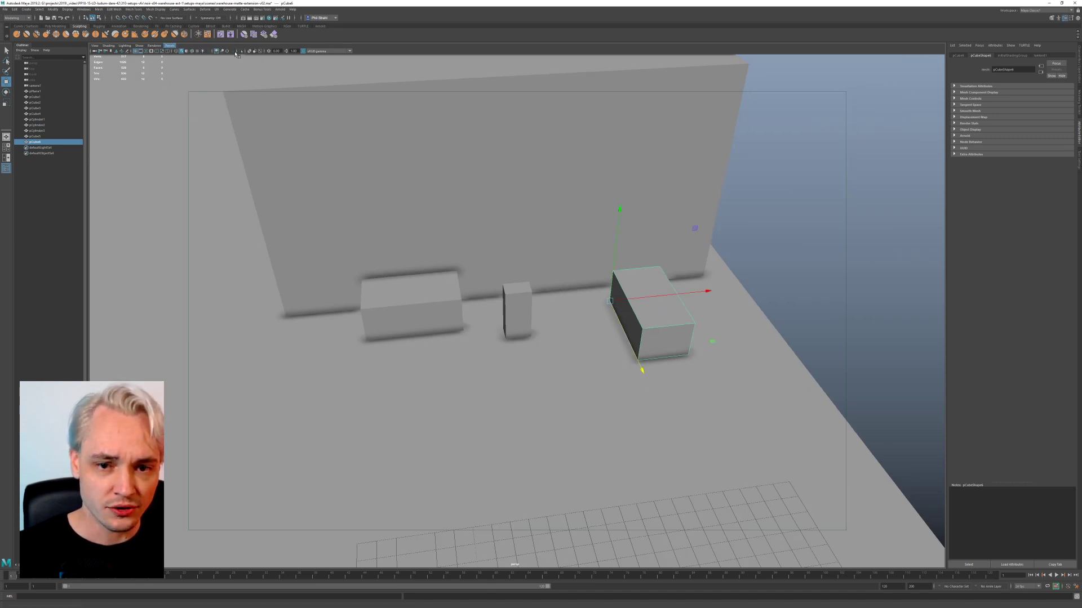
left_click_drag(823, 415, 741, 374)
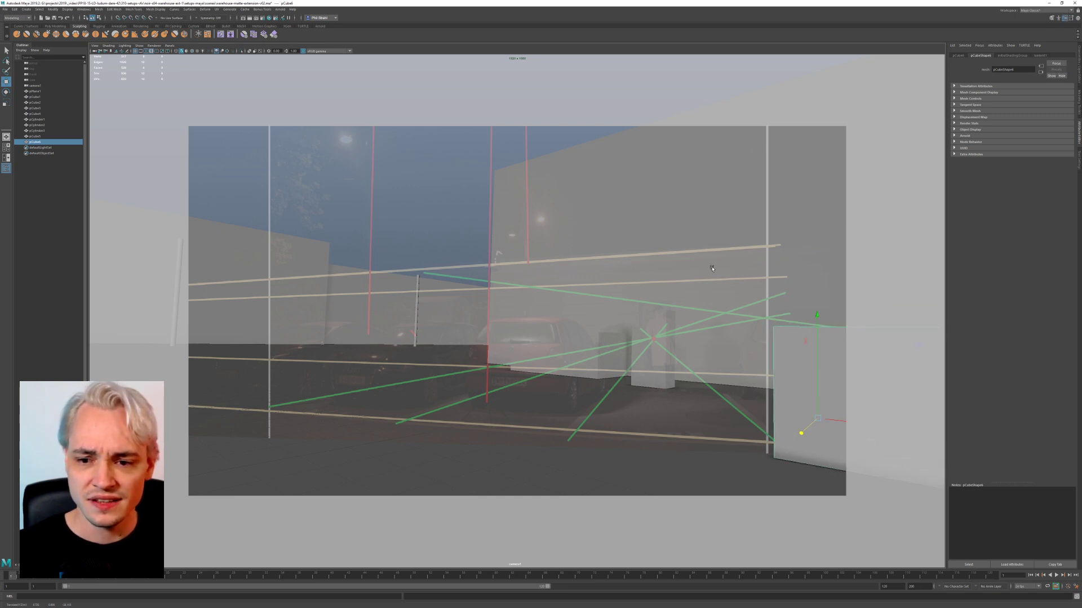
key("space")
left_click_drag(695, 299, 686, 287)
left_click_drag(609, 312, 612, 313, "alt")
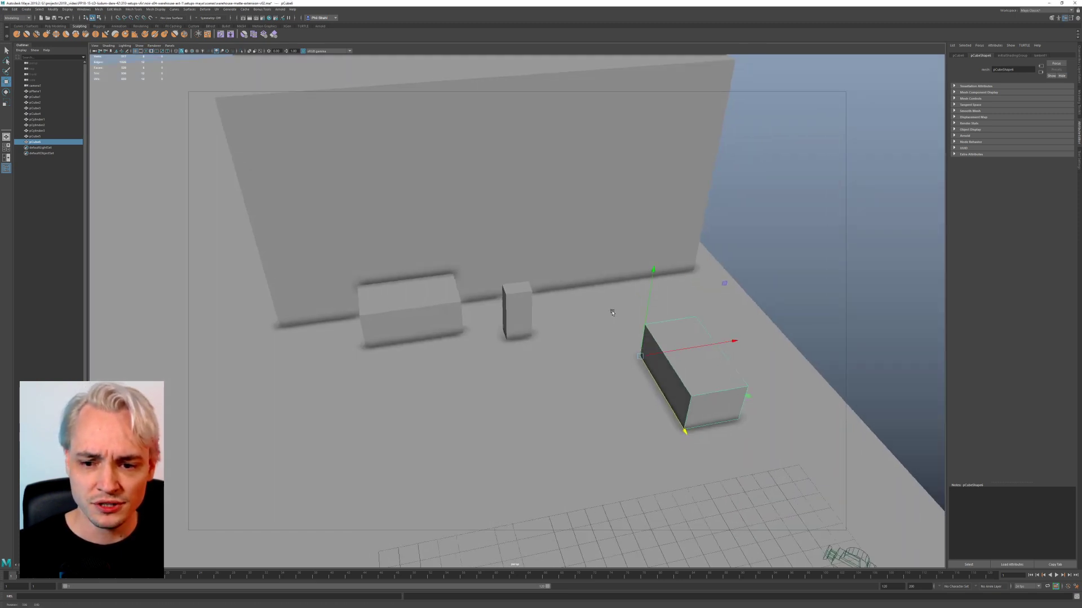
key("Delete")
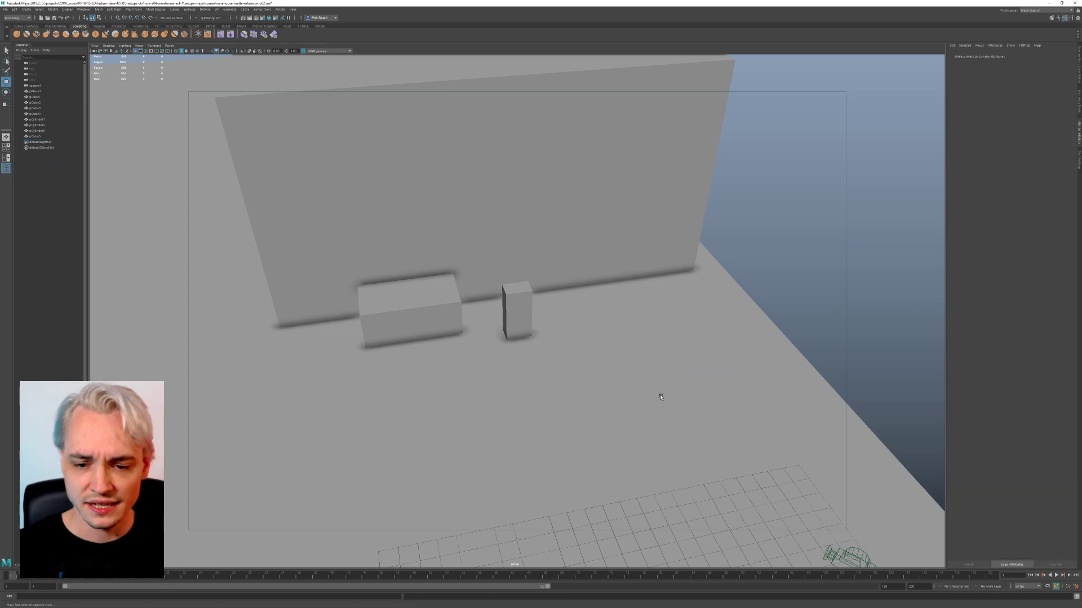
Step: Create a long, wall-like polygon cube on the ground in front of the building, extending from its facade toward the camera
right_click_drag(661, 397, 560, 340, "alt")
left_click_drag(562, 341, 536, 349, "alt")
left_click(630, 303)
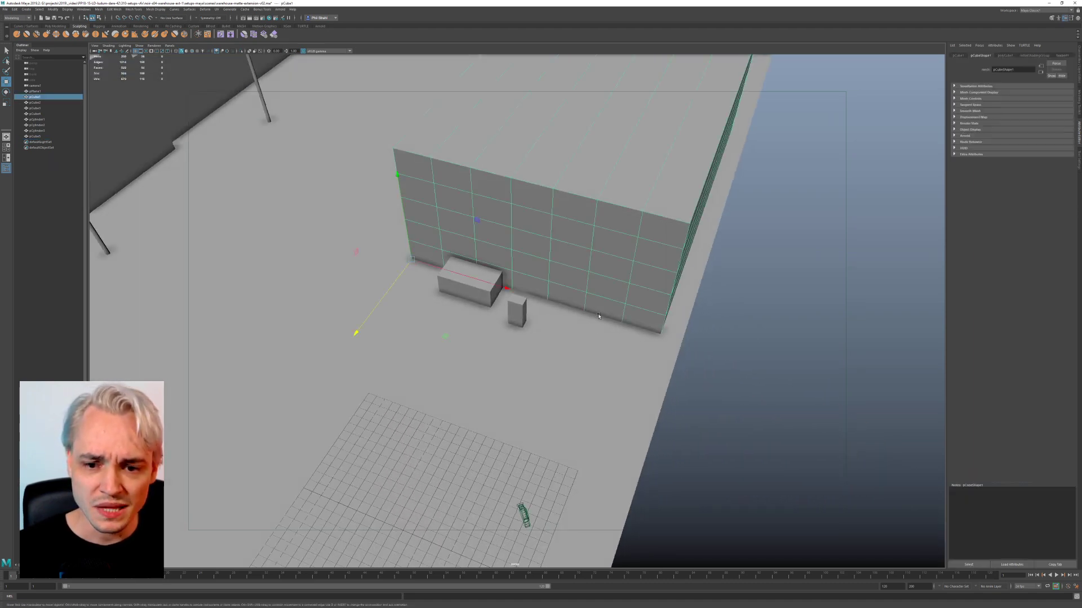
left_click_drag(553, 394, 524, 381, "alt")
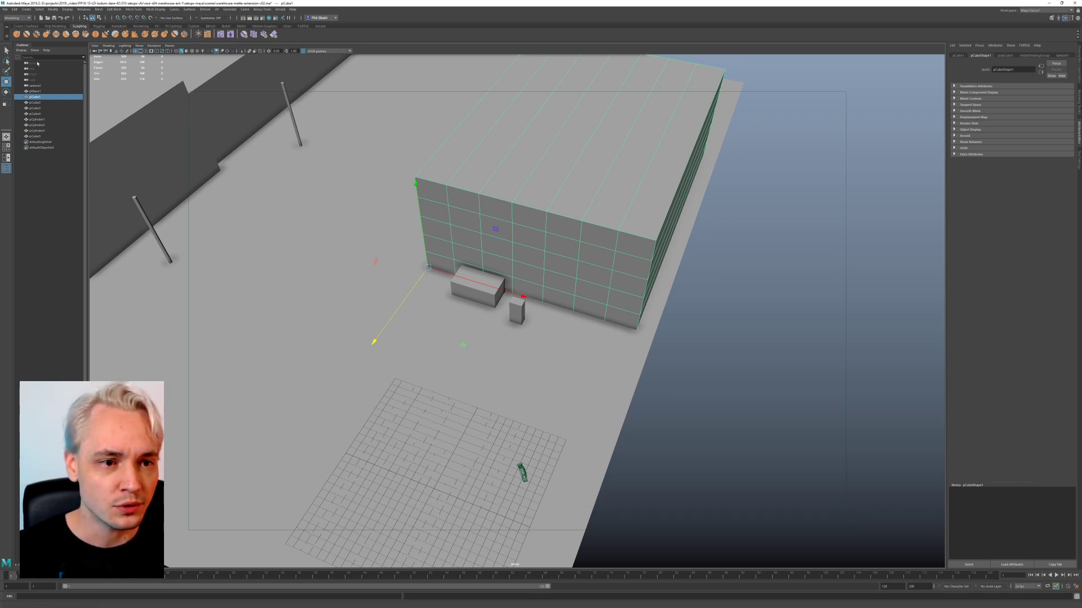
left_click(55, 26)
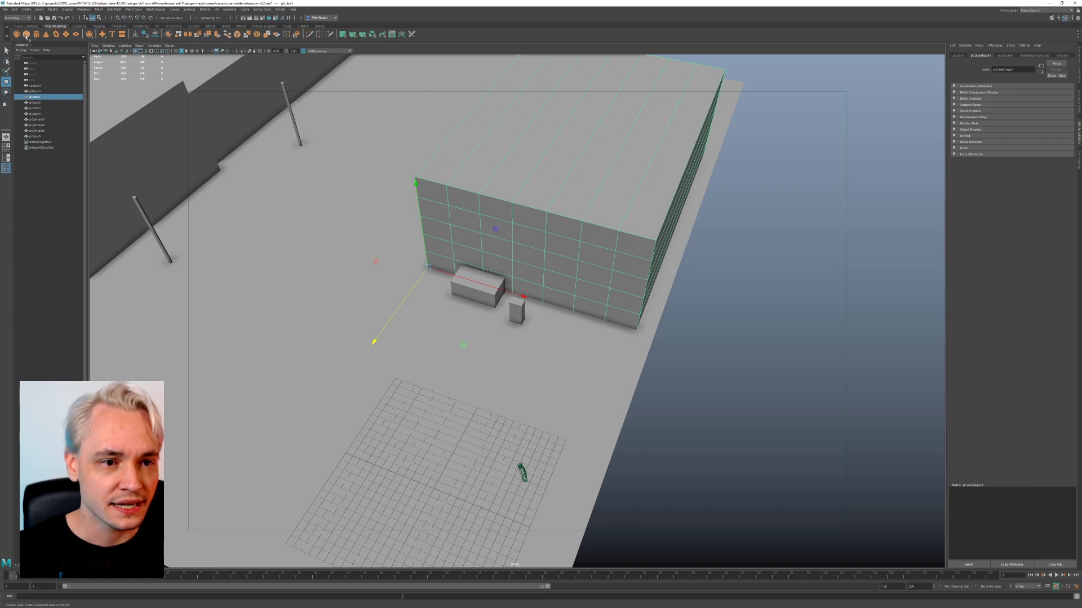
left_click(26, 34)
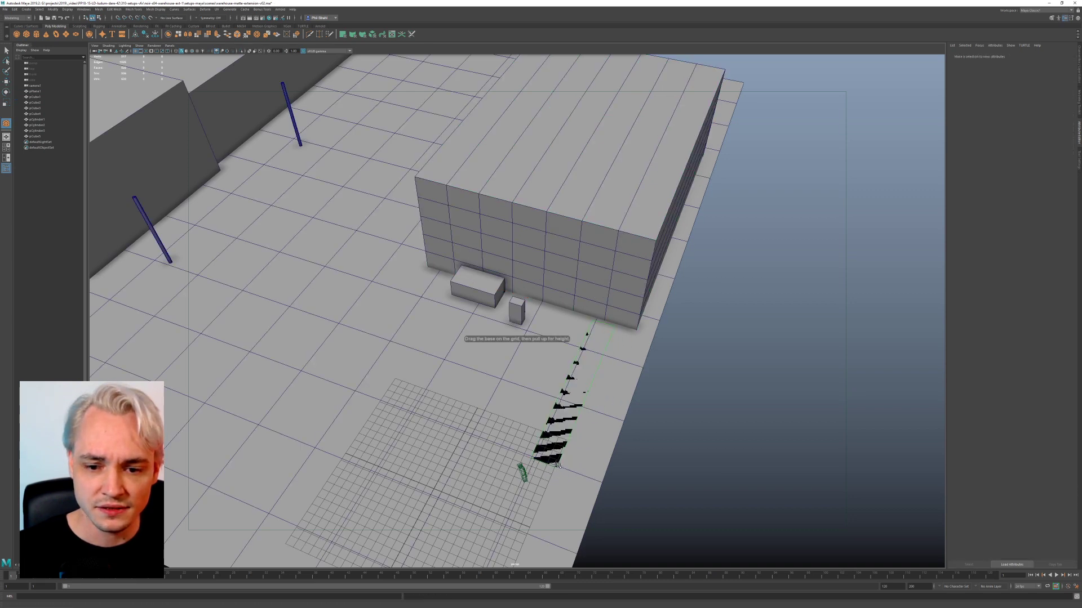
left_click_drag(557, 466, 555, 461)
left_click_drag(572, 386, 604, 345)
left_click_drag(504, 387, 527, 372, "alt")
left_click_drag(658, 392, 654, 386)
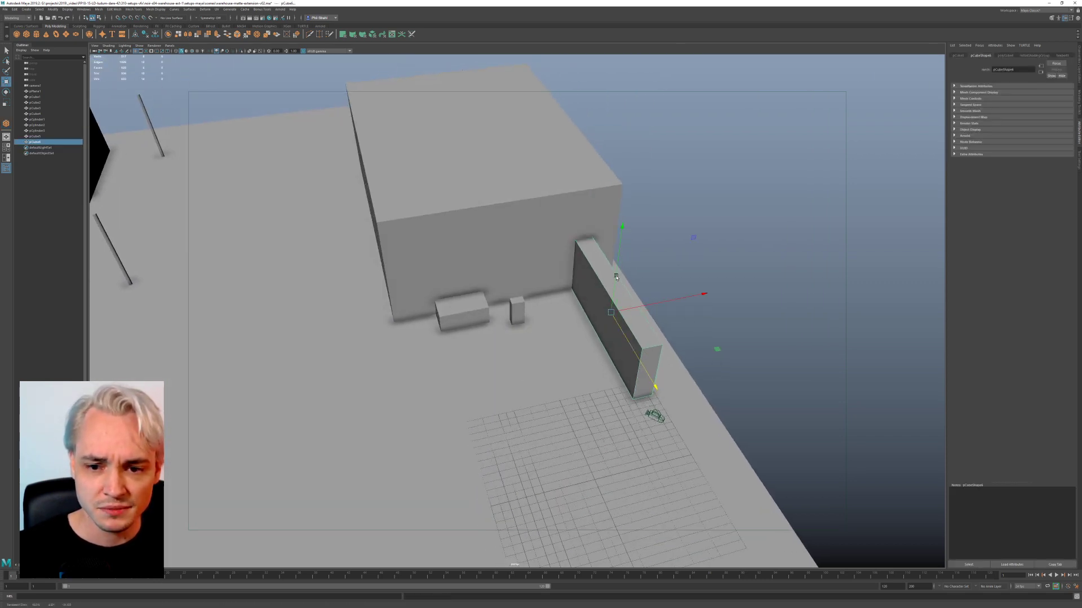
Step: Scale the new wall block thinner along the X axis
key("r")
left_click_drag(668, 316, 623, 319, "alt")
left_click_drag(701, 342, 605, 348)
key("w")
right_click_drag(605, 348, 583, 298, "alt")
left_click_drag(583, 298, 622, 290, "alt")
left_click_drag(301, 294, 267, 307, "alt")
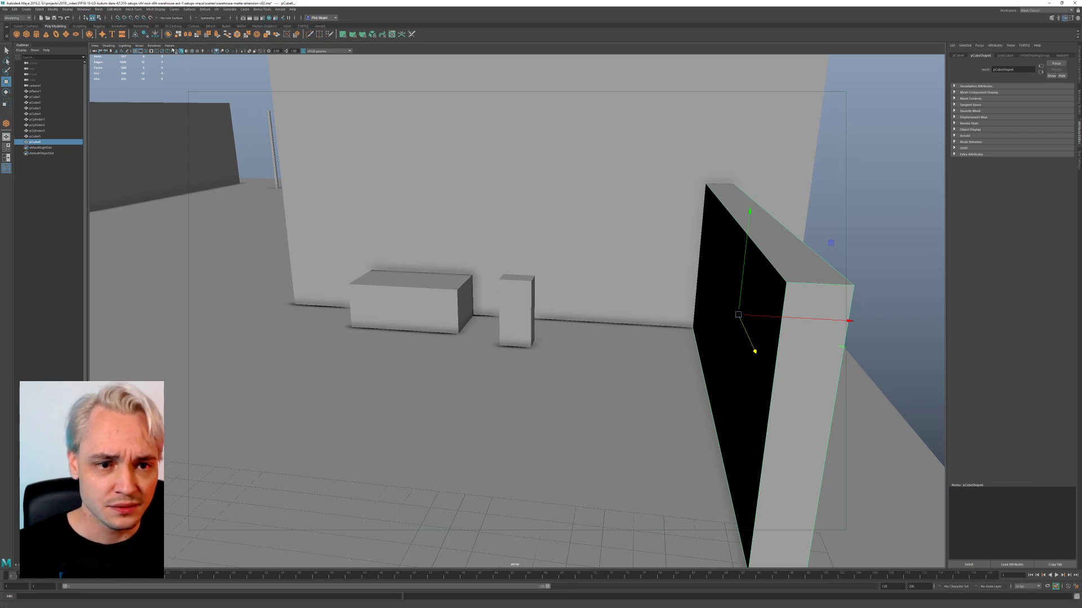
Step: Check the wall through the shot camera and move it along X toward the small standing box
left_click(169, 45)
mouse_move(191, 52)
left_click(242, 53)
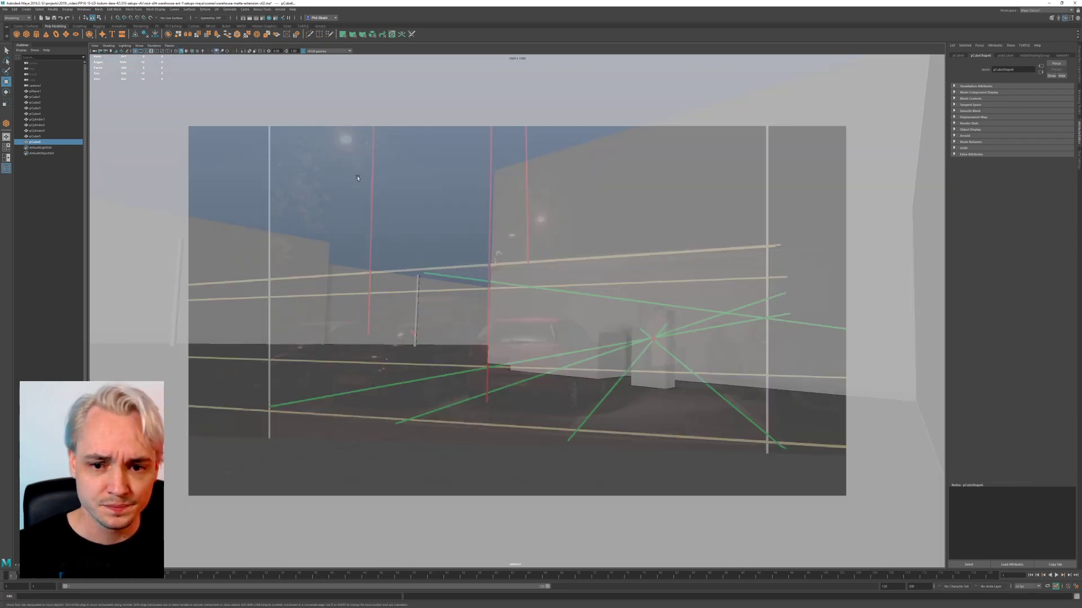
left_click(808, 363)
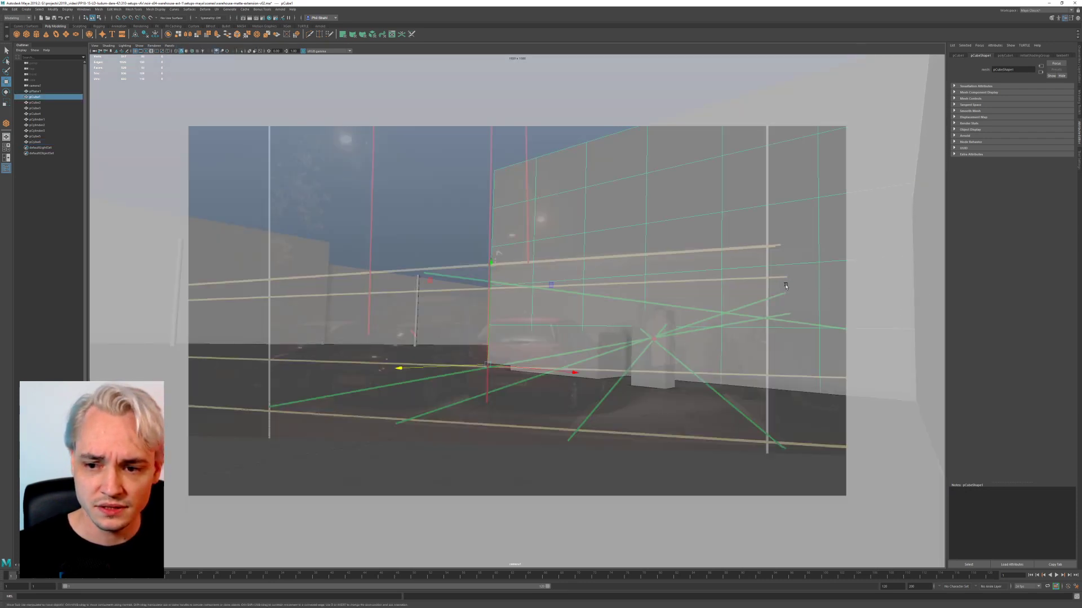
key("space")
left_click_drag(676, 294, 676, 280)
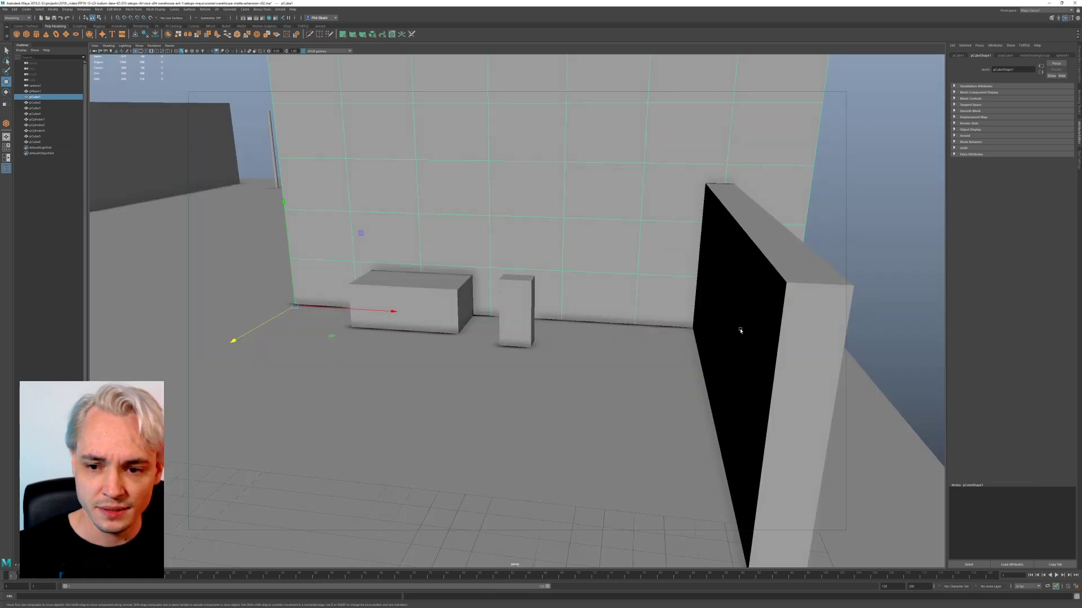
left_click(821, 351)
left_click_drag(827, 323, 764, 319)
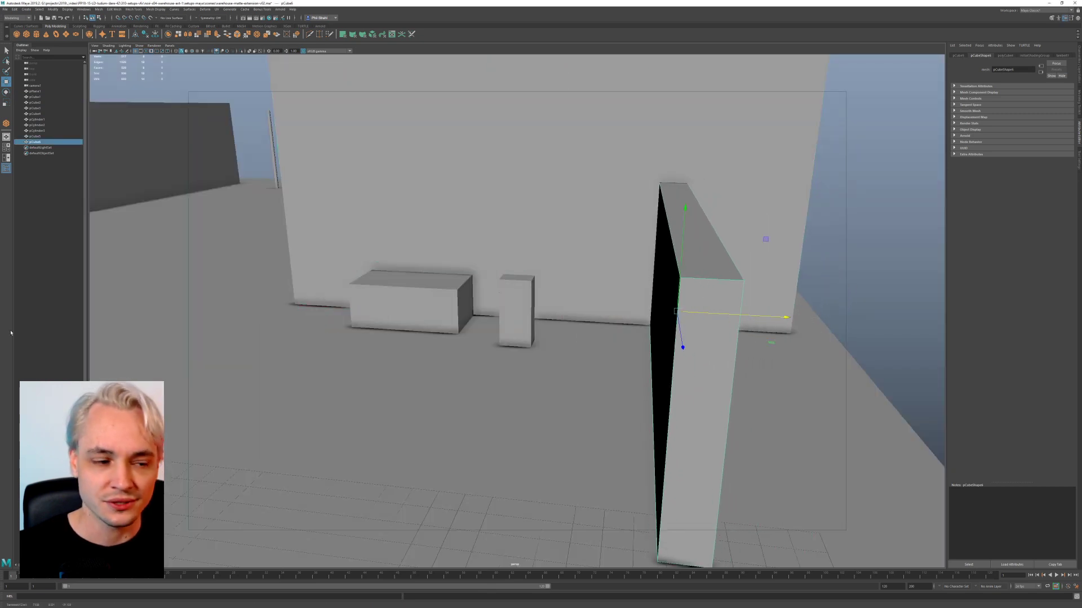
Step: Shift the wall block slightly along X, away from the small standing box
right_click_drag(405, 239, 390, 234, "alt")
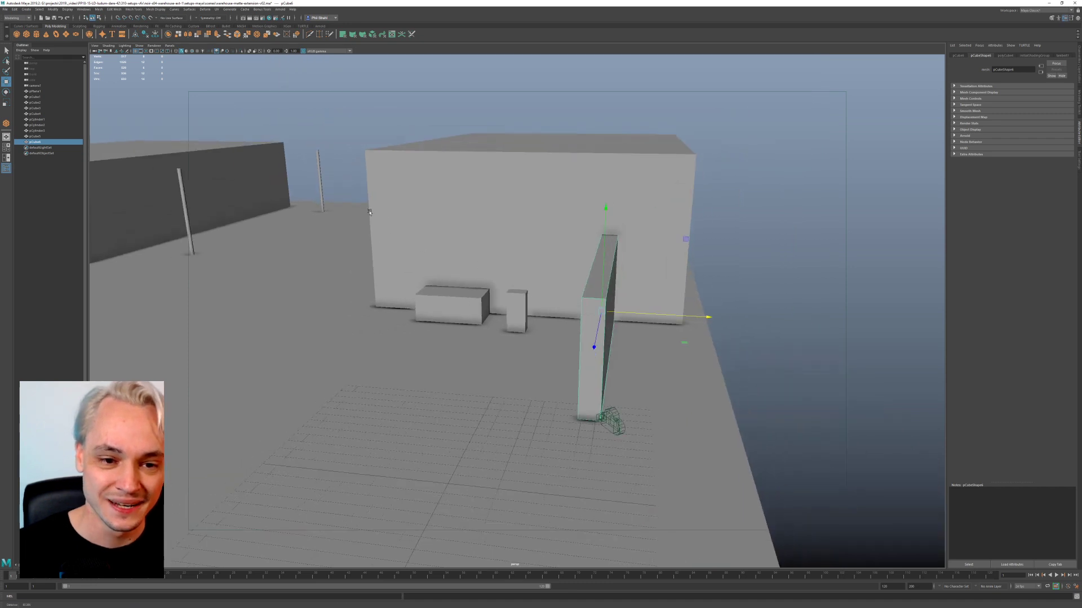
mouse_move(390, 234)
left_mouse_down("alt")
mouse_move(367, 229)
mouse_move(406, 232)
left_mouse_up("alt")
right_click_drag(406, 231, 381, 226, "alt")
left_click_drag(381, 226, 540, 341, "alt")
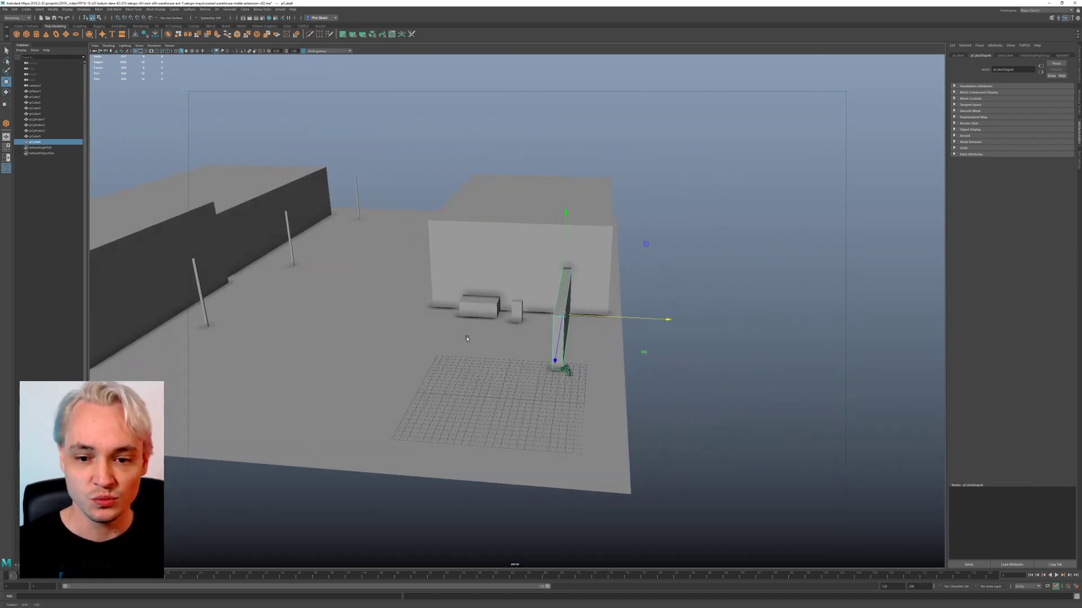
right_click_drag(541, 340, 664, 326, "alt")
left_click_drag(665, 323, 691, 329)
left_click_drag(487, 345, 509, 367, "alt")
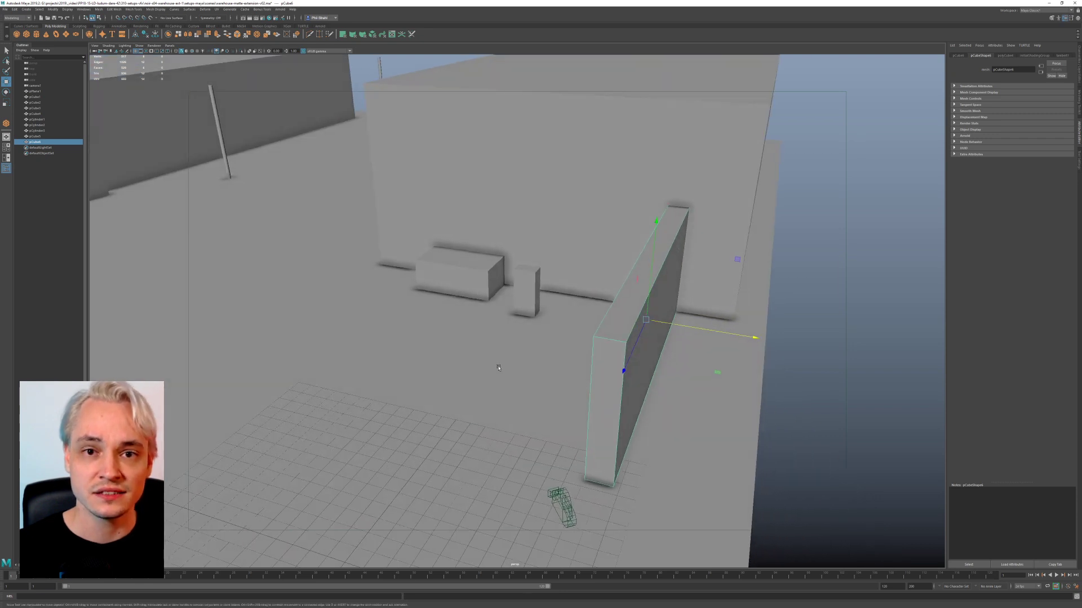
Step: Examine the lower background building and the light posts in front of it from several angles
left_click_drag(439, 300, 418, 270, "alt")
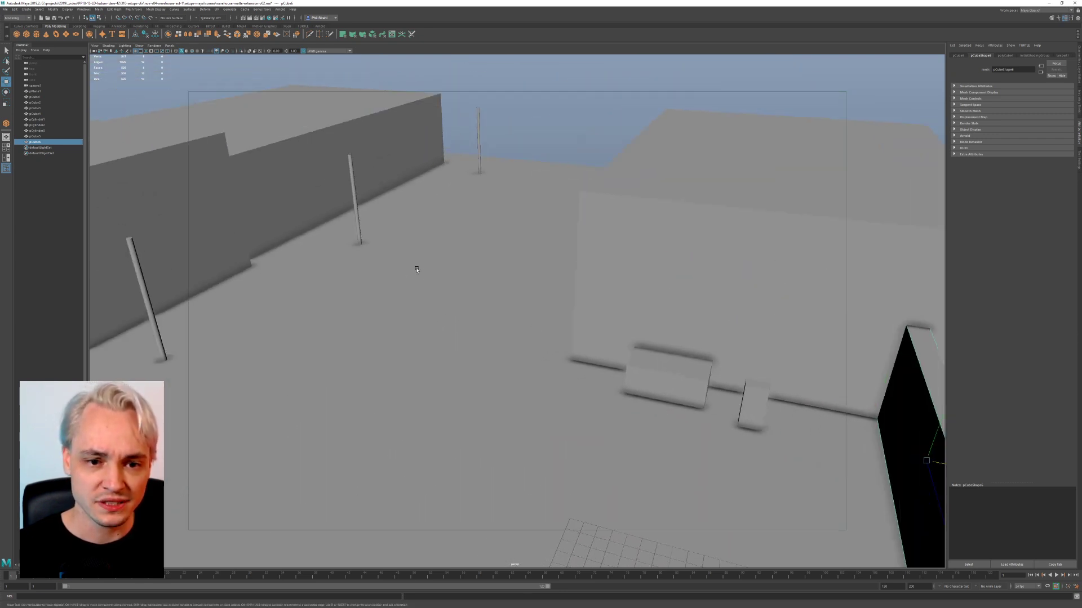
left_click(340, 166)
key("f")
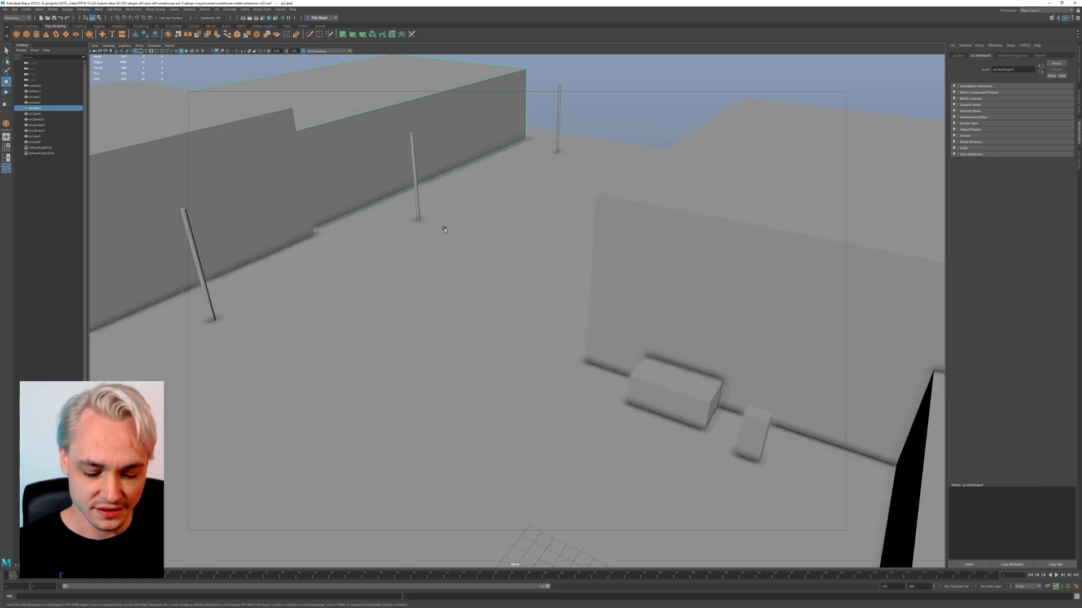
left_click_drag(444, 228, 497, 283, "alt")
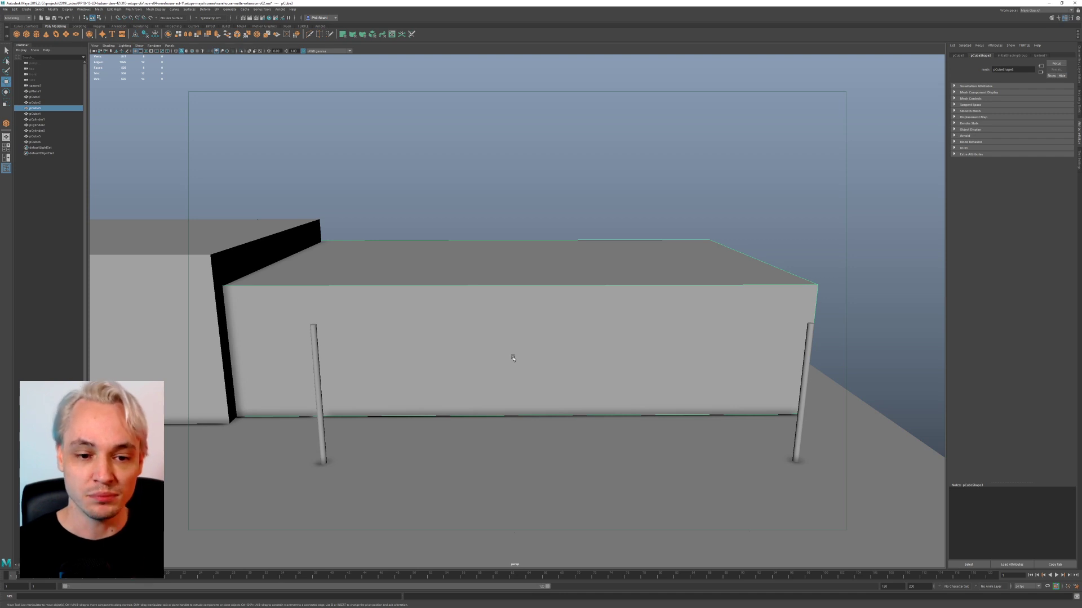
left_click_drag(387, 356, 398, 361, "alt")
left_click_drag(323, 398, 365, 395, "alt")
key("r")
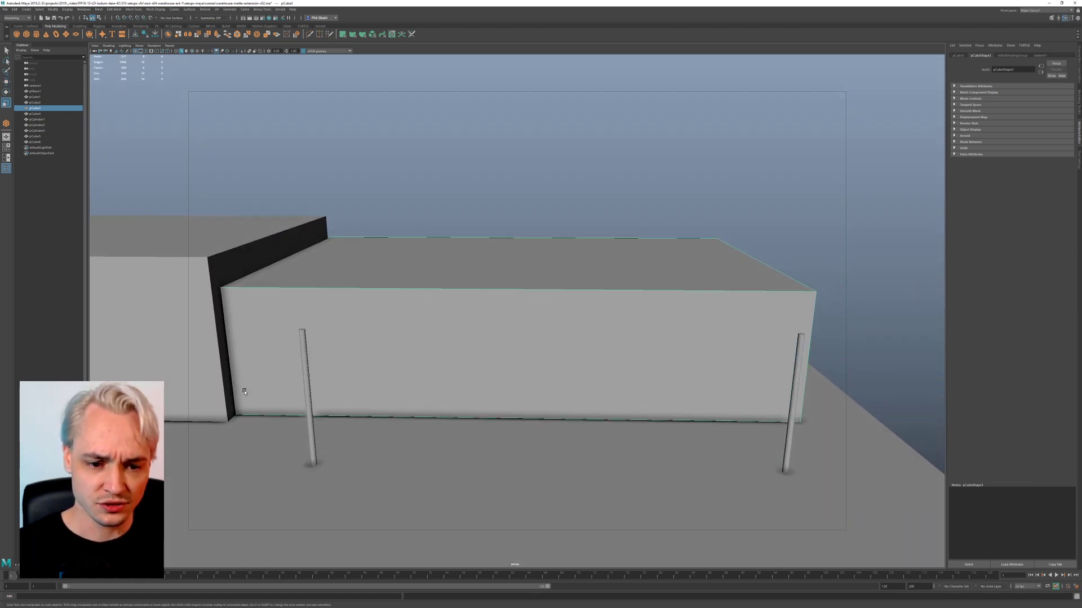
right_click_drag(435, 401, 360, 339, "alt")
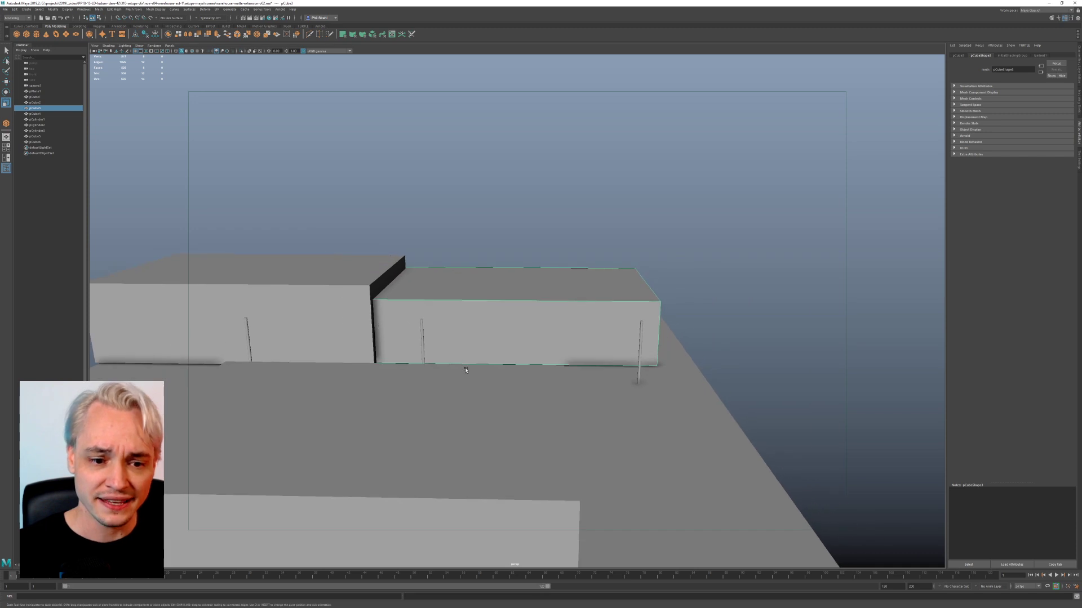
left_click_drag(465, 348, 541, 339, "alt")
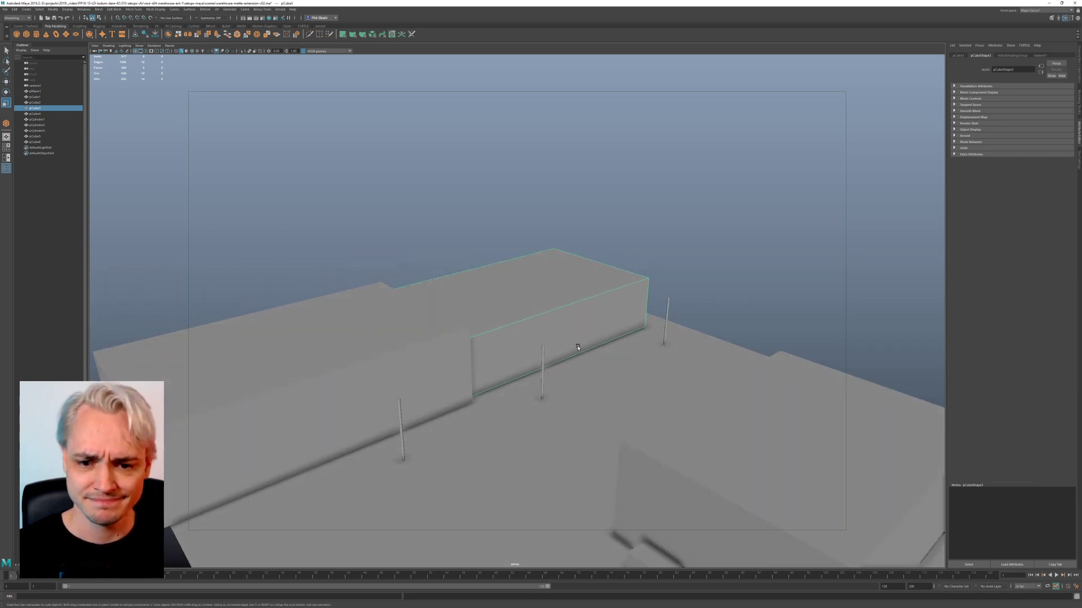
mouse_move(577, 347)
left_mouse_down("alt")
mouse_move(595, 350)
mouse_move(580, 339)
left_mouse_up("alt")
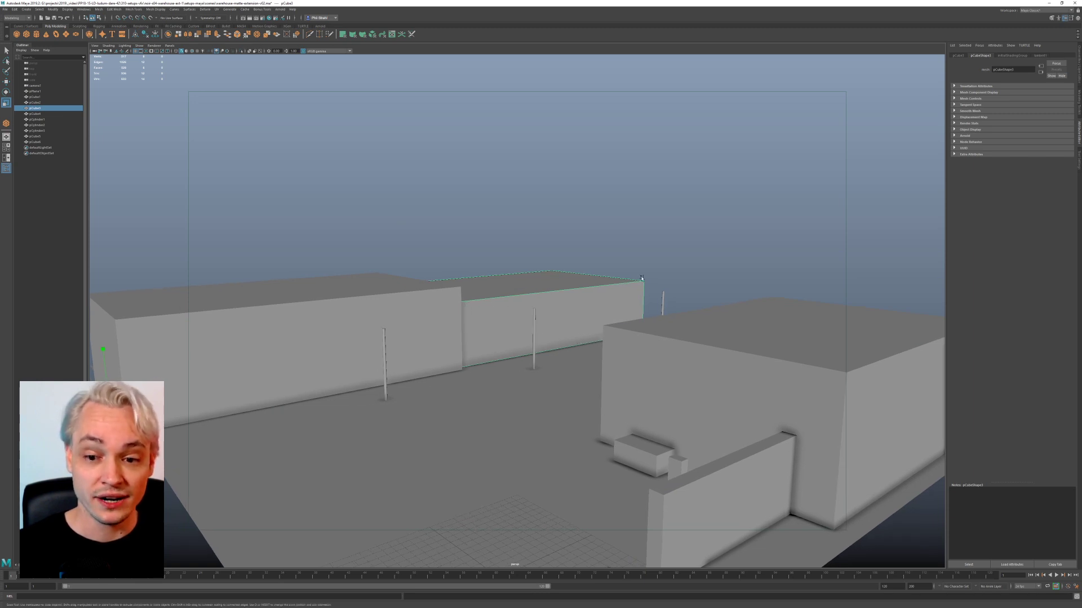
left_click_drag(641, 278, 496, 321, "alt")
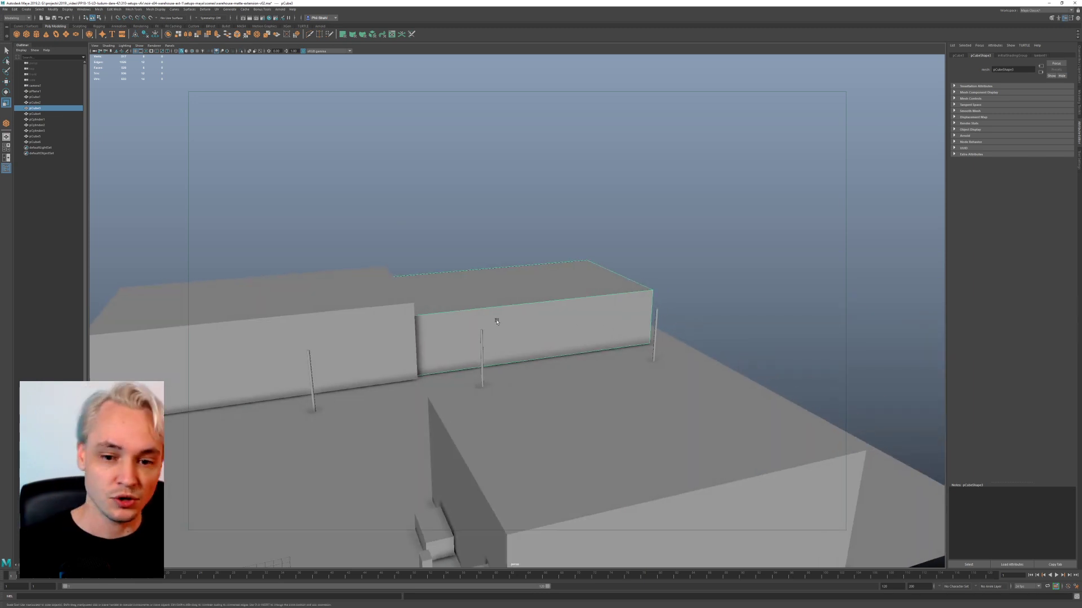
left_click_drag(656, 301, 532, 287, "alt")
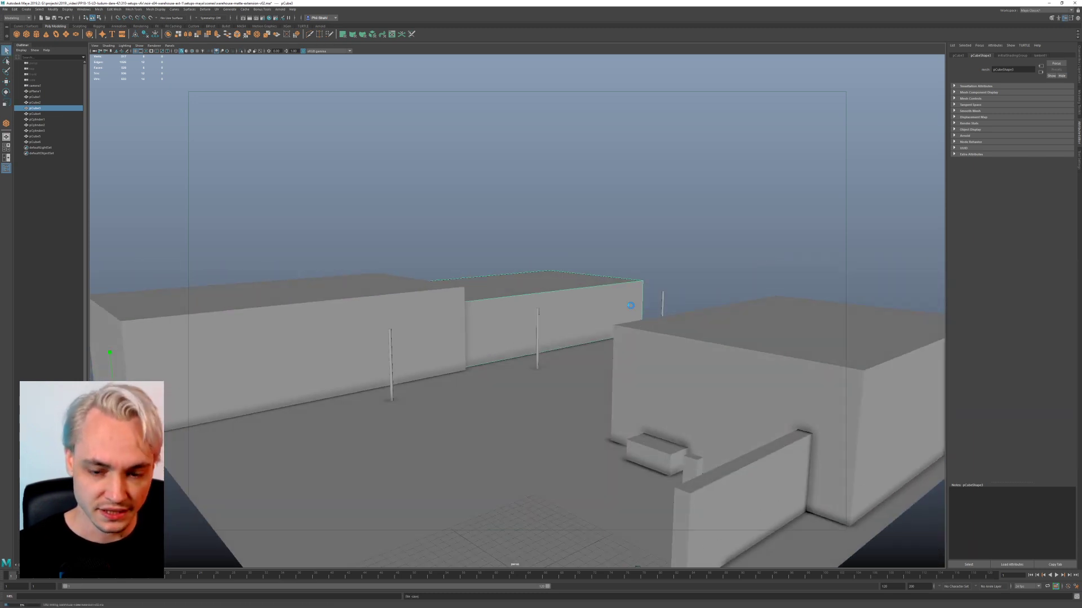
Step: Save the block-out scene
key("ctrl+s")
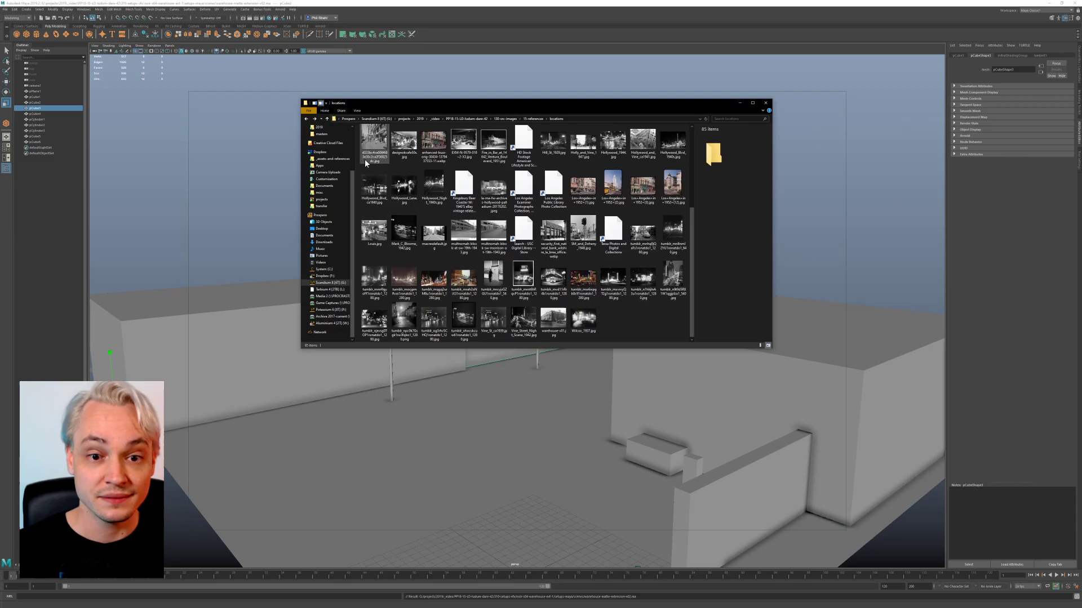
Step: Switch to the locations reference folder, open a photo in XnView and browse the vintage street and storefront images
double_click(404, 307)
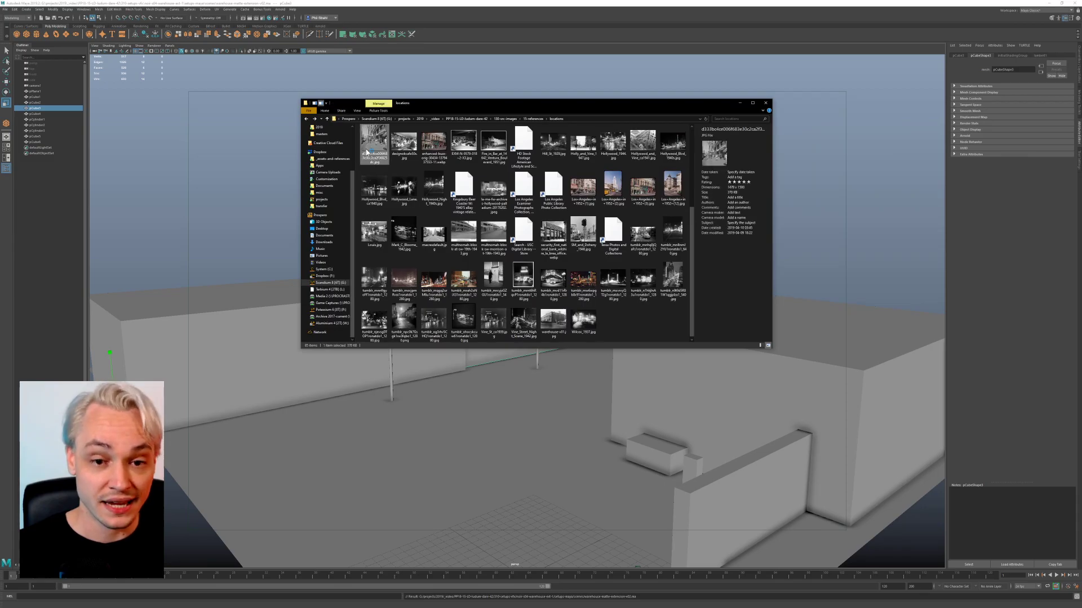
scroll(836, 296, "down", 1)
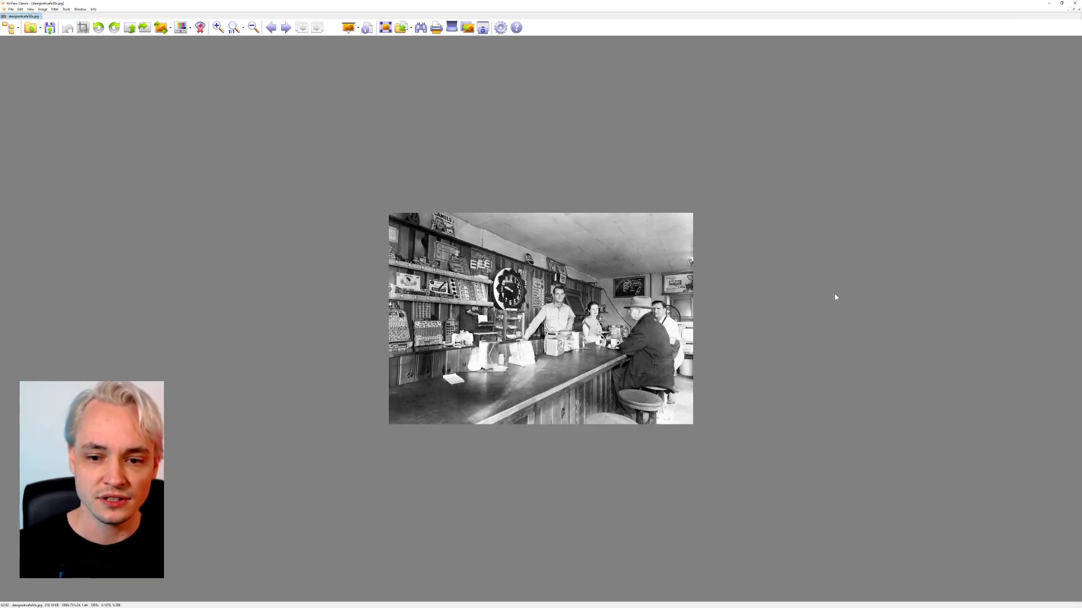
scroll(835, 296, "down", 1)
scroll(783, 311, "down", 4)
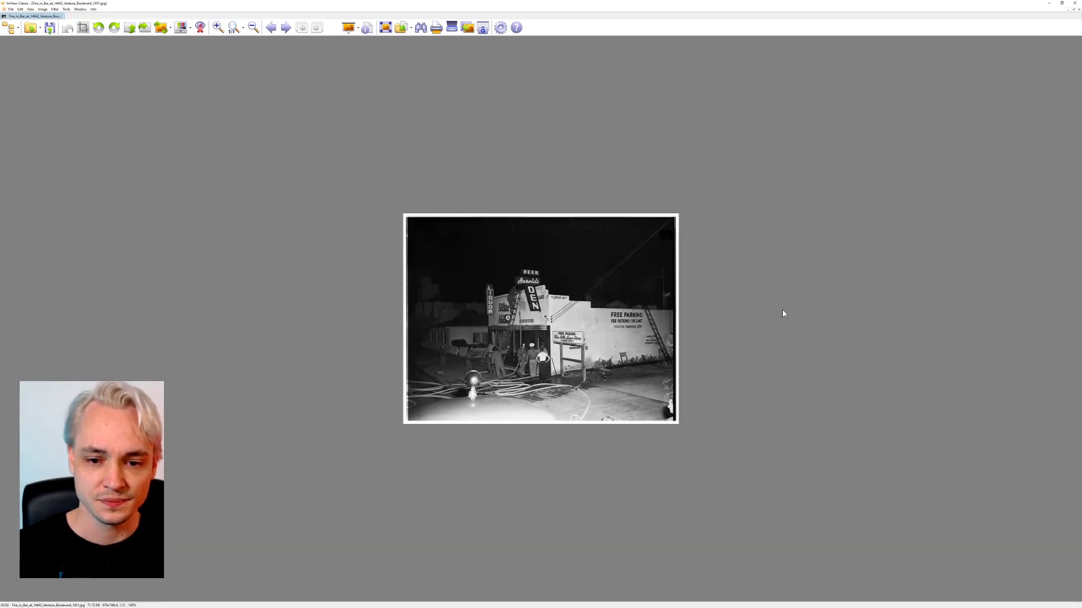
scroll(783, 310, "down", 4)
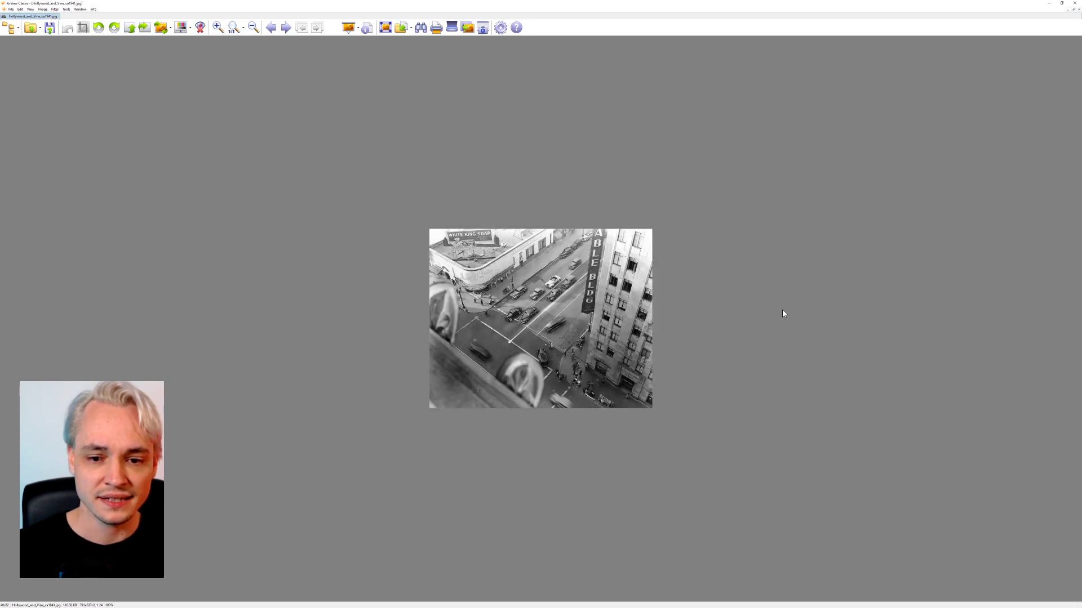
scroll(783, 312, "down", 4)
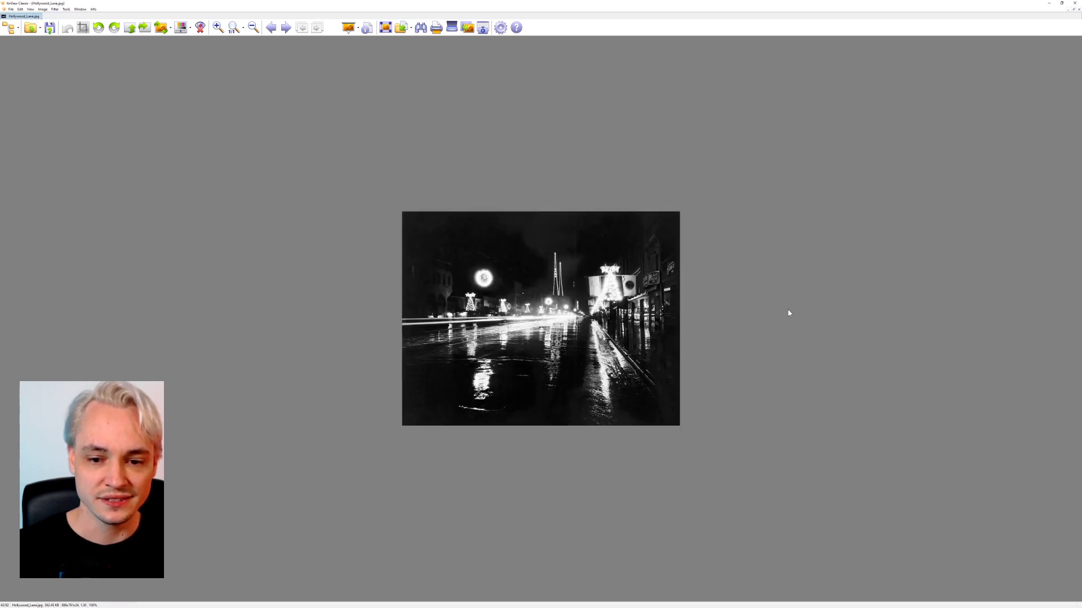
scroll(788, 312, "up", 6)
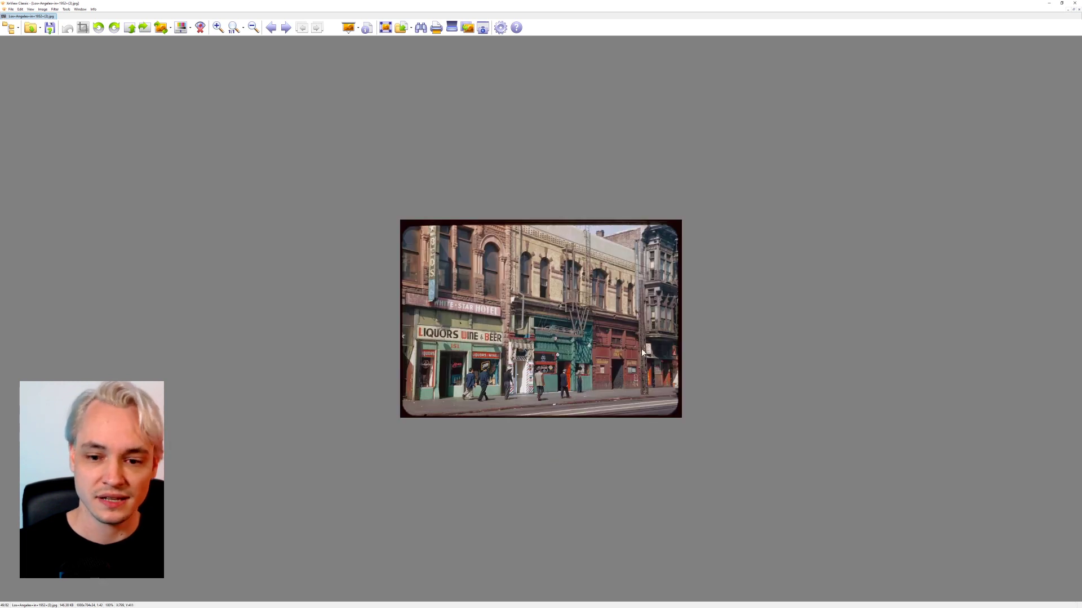
Step: Browse on to the Multnomah Block photo and examine the long building's windows, facade and parked cars up close
scroll(684, 357, "down", 10)
scroll(686, 355, "down", 6)
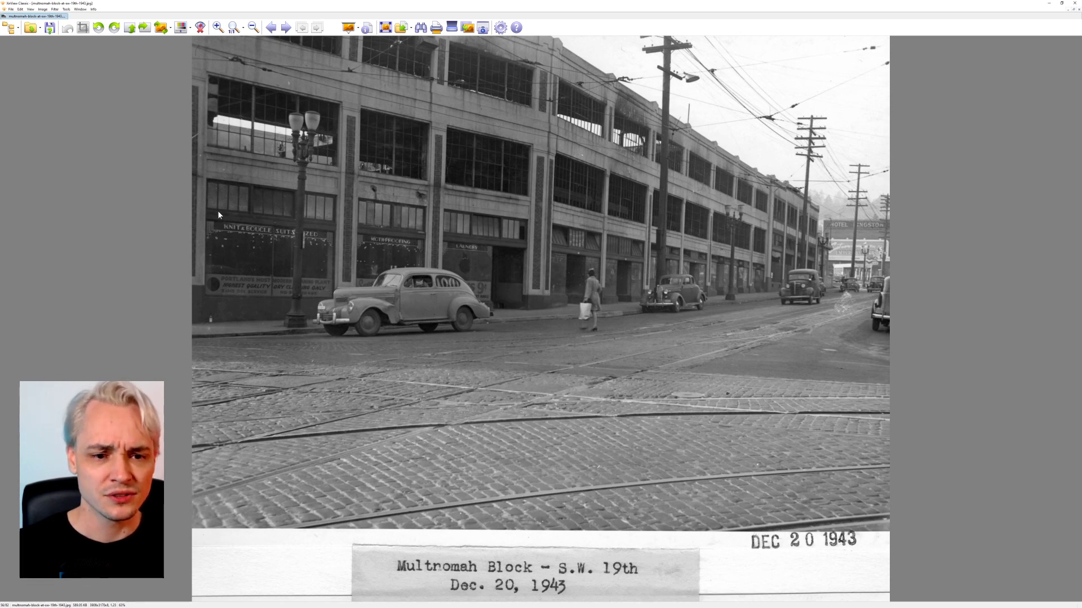
left_click_drag(261, 222, 500, 233)
scroll(428, 282, "up", 3)
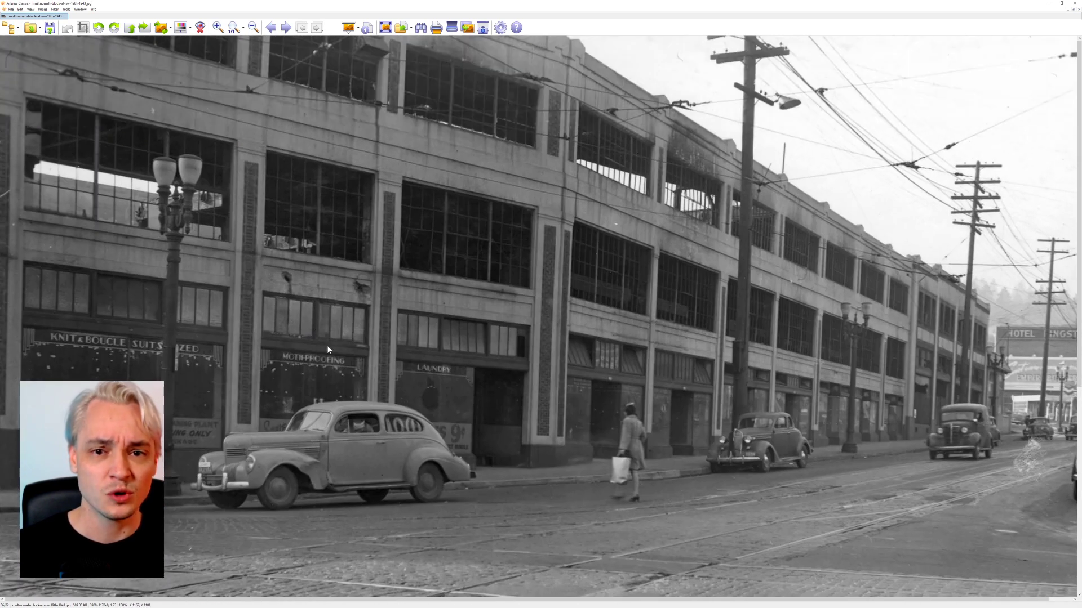
Step: Examine the ground-floor shopfronts, their window lettering, the street lamp and the parked sedan in the Multnomah Block photo up close
scroll(249, 384, "up", 1, "ctrl")
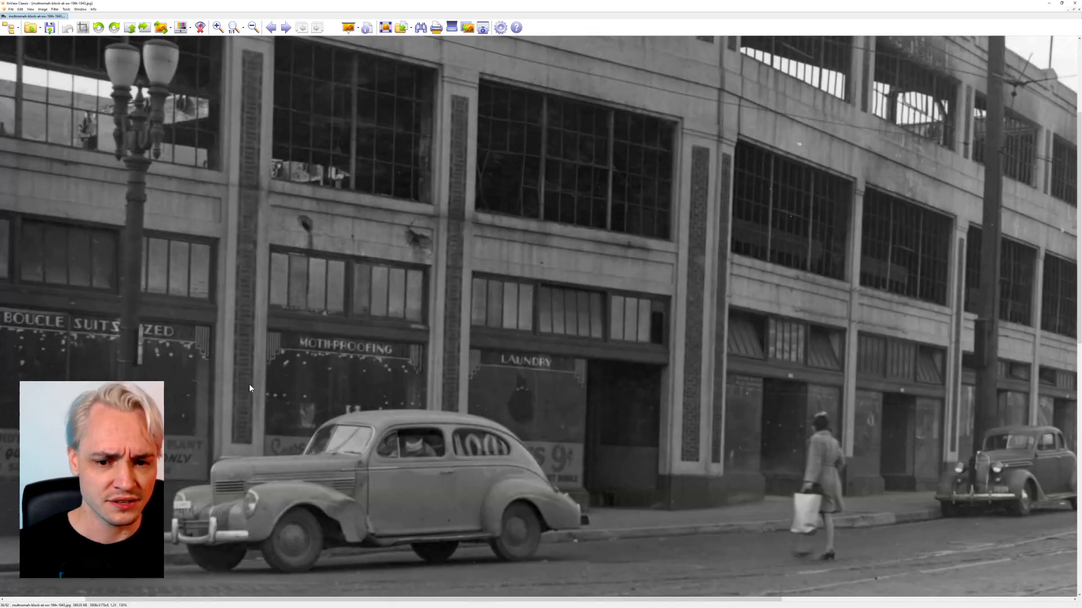
left_click_drag(210, 371, 485, 295)
left_click_drag(216, 402, 289, 353)
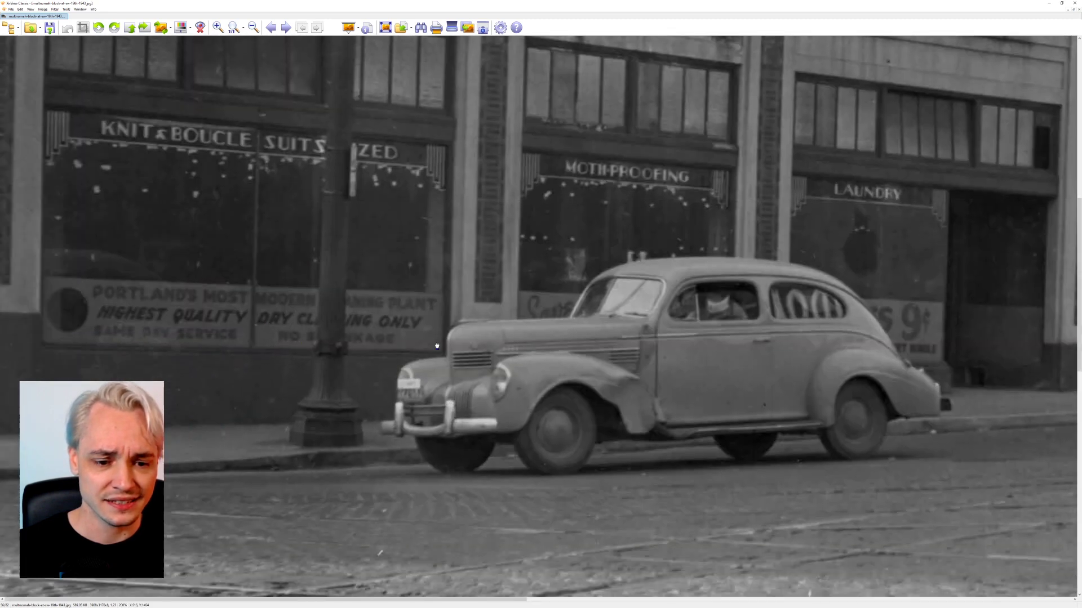
left_click_drag(321, 240, 352, 431)
left_click_drag(327, 331, 333, 453)
left_click_drag(331, 174, 332, 205)
left_click_drag(895, 398, 331, 273)
scroll(799, 342, "down", 1)
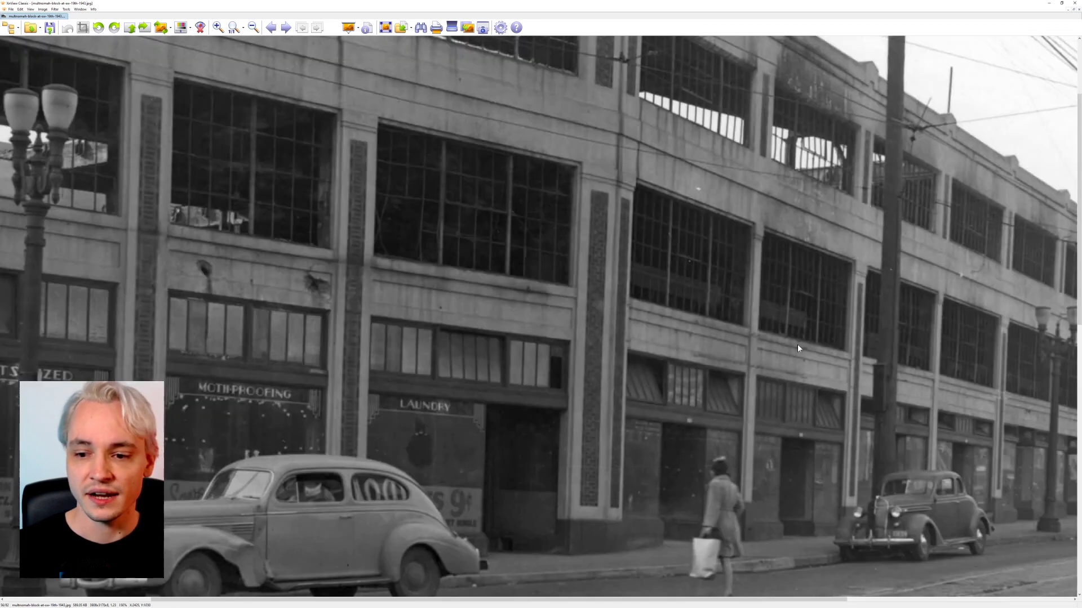
Step: Examine the receding upper facade, utility poles, overhead wires and street of the same Multnomah Block photo
left_click_drag(826, 441, 548, 437)
left_click_drag(777, 458, 582, 442)
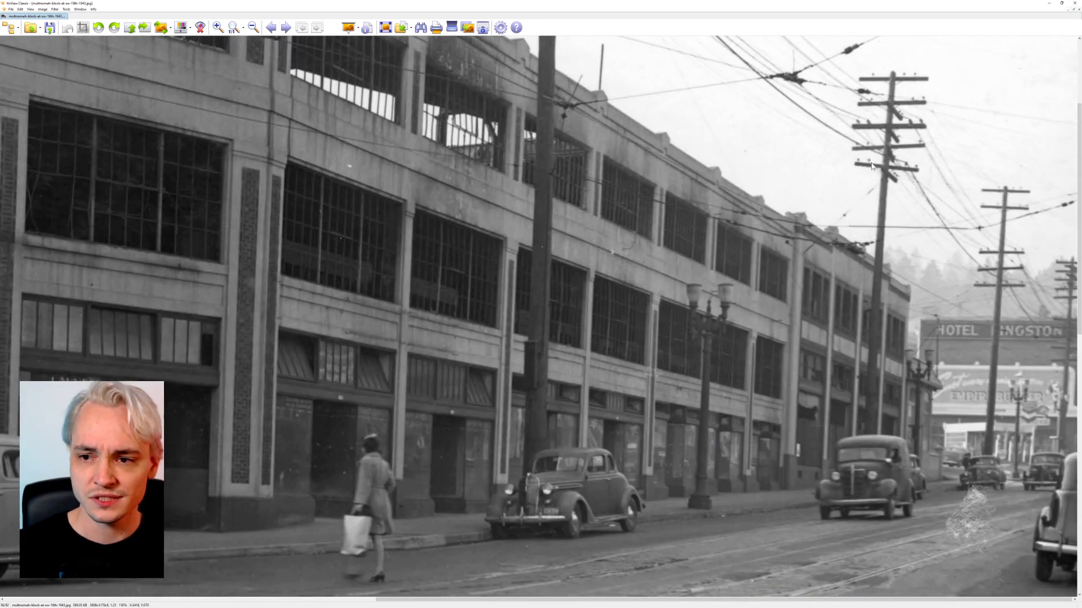
left_click_drag(637, 177, 643, 270)
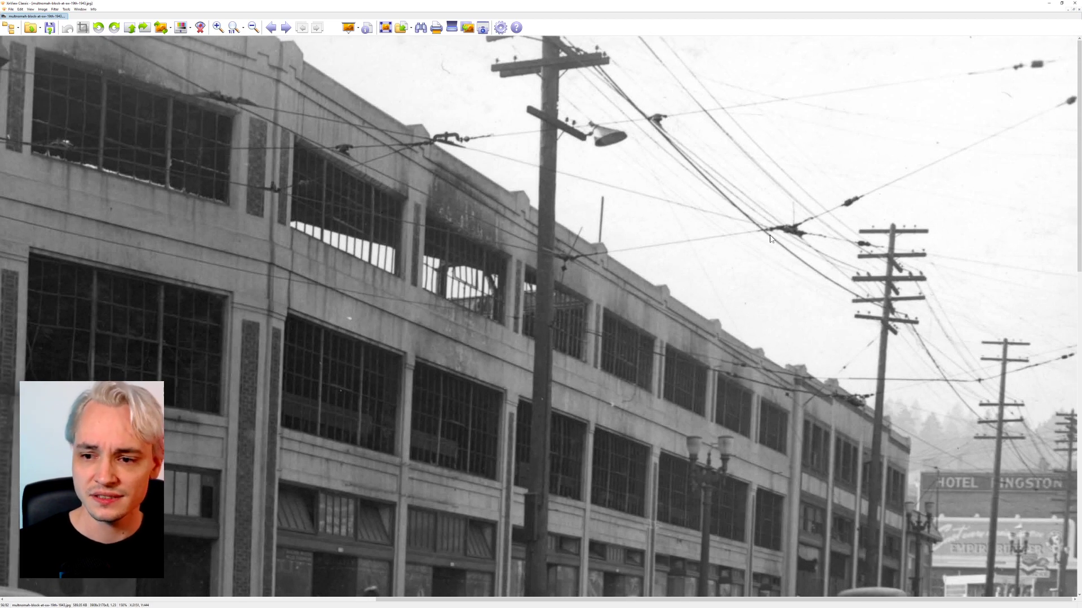
scroll(681, 229, "down", 3)
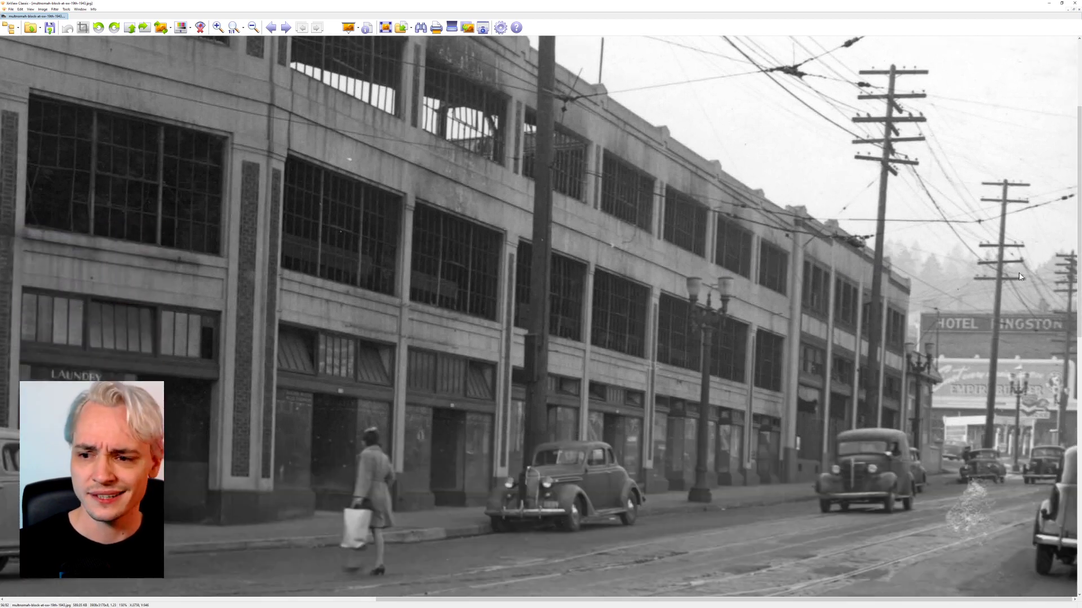
left_click_drag(647, 400, 645, 392)
scroll(793, 327, "down", 2)
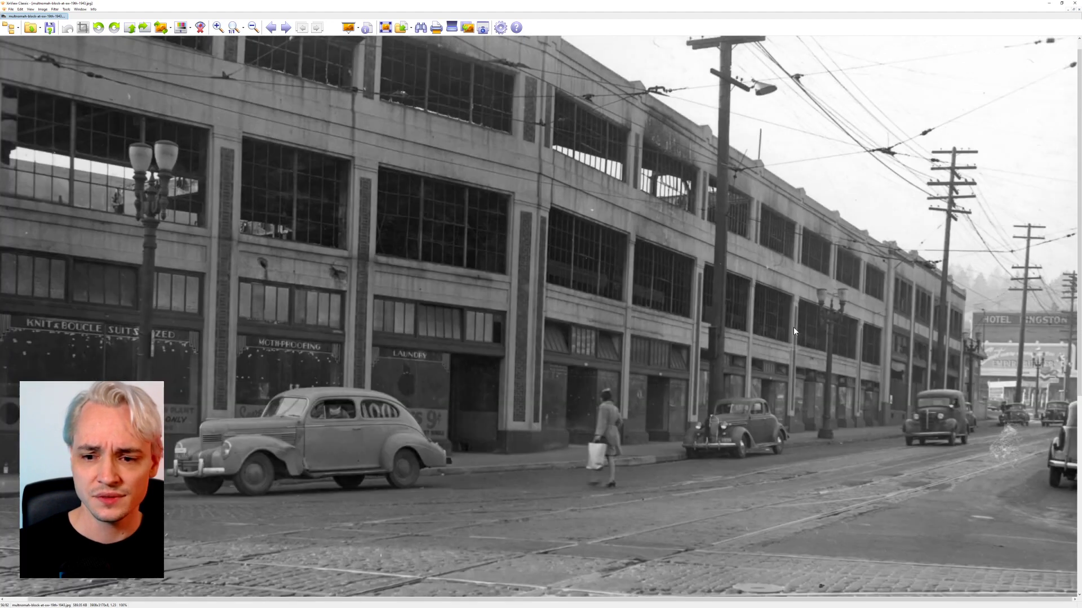
scroll(688, 279, "up", 1)
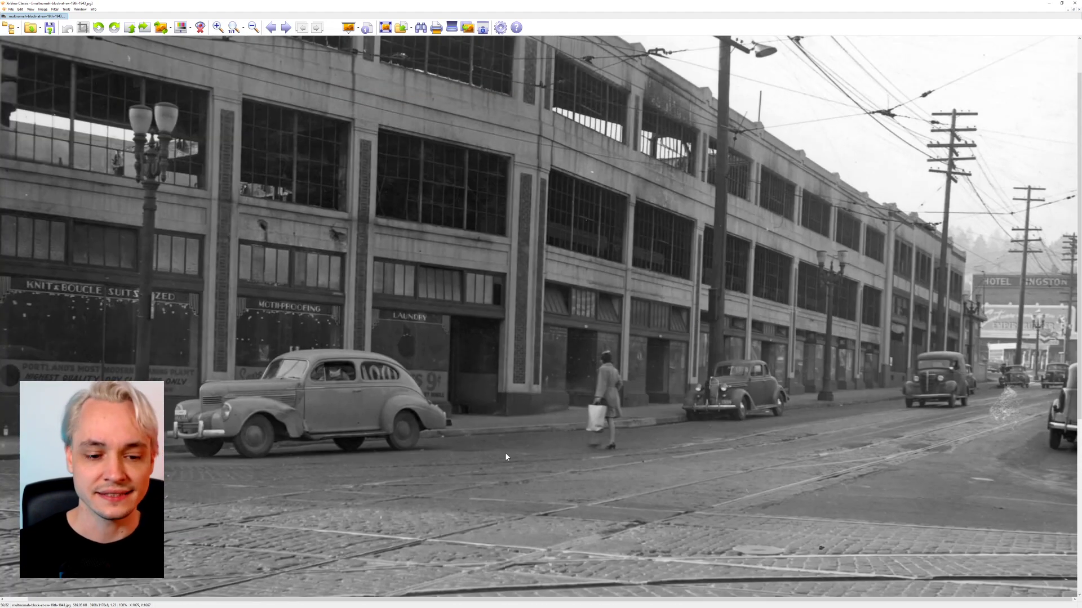
Step: Bring up the Multnomah Block S.W. 19th photo and examine its broken windows, boarded openings and wall details up close
key("Page_Down")
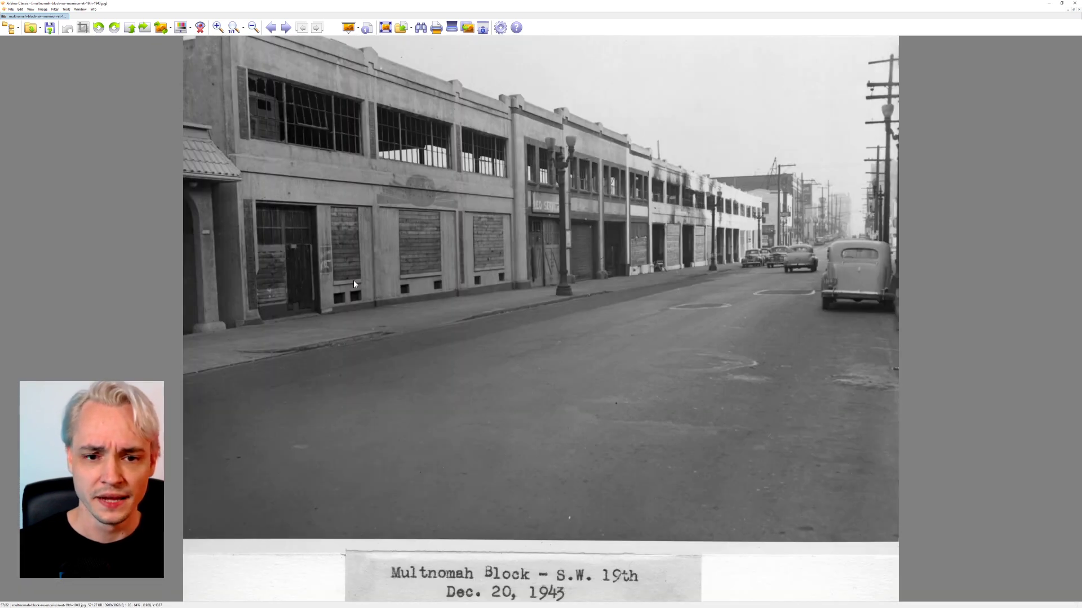
scroll(278, 163, "up", 1)
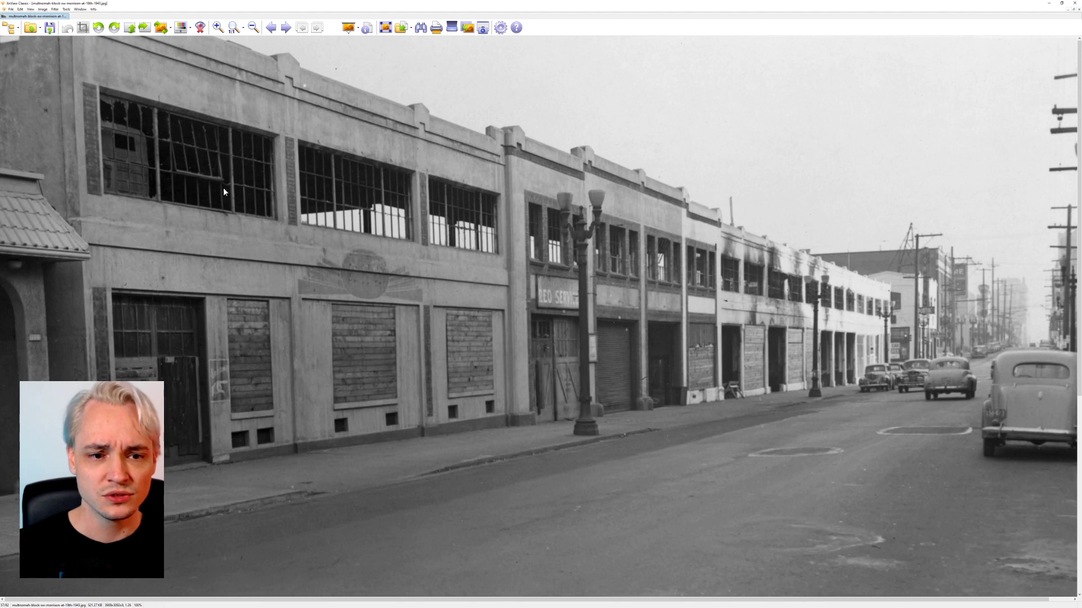
scroll(237, 276, "up", 1)
left_click_drag(214, 288, 456, 458)
scroll(473, 500, "down", 1)
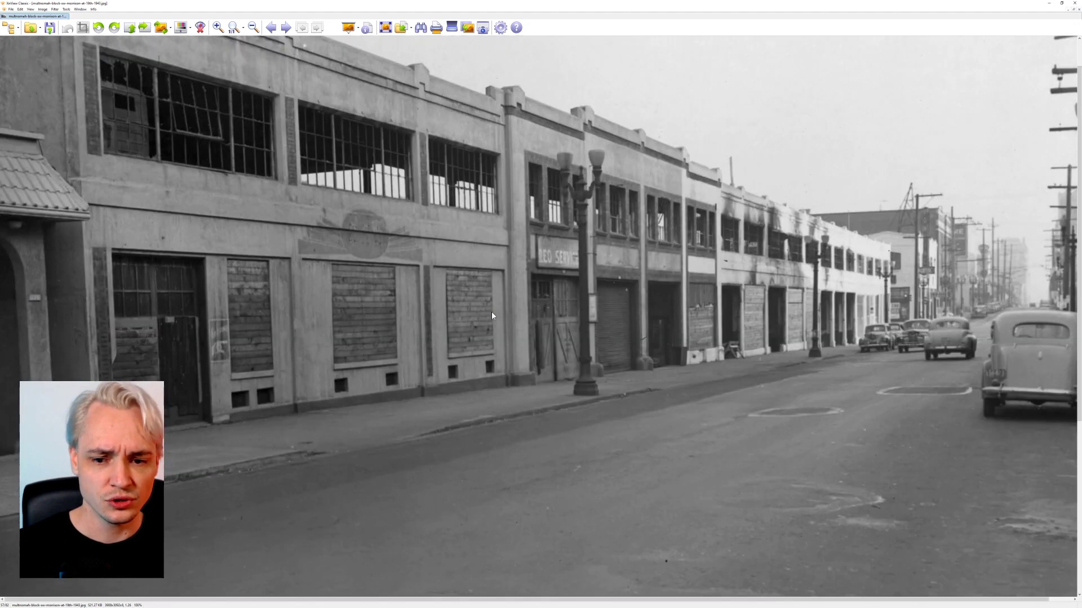
left_click_drag(574, 317, 585, 340)
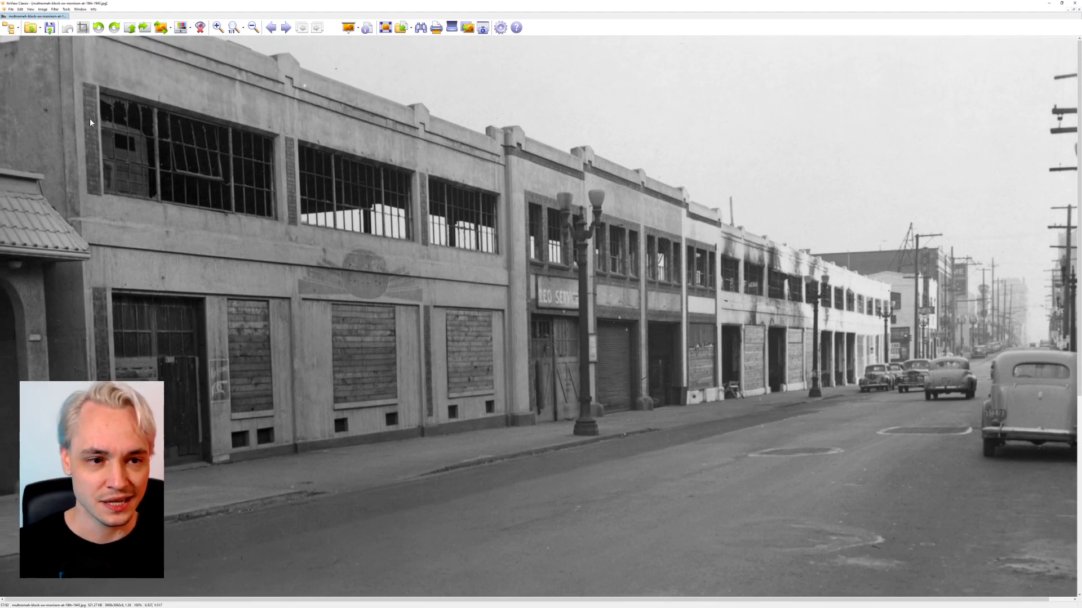
Step: Browse on through the bank facade, night street and theatre photos to the Gold Medal cracker warehouse photo
scroll(525, 437, "down", 5)
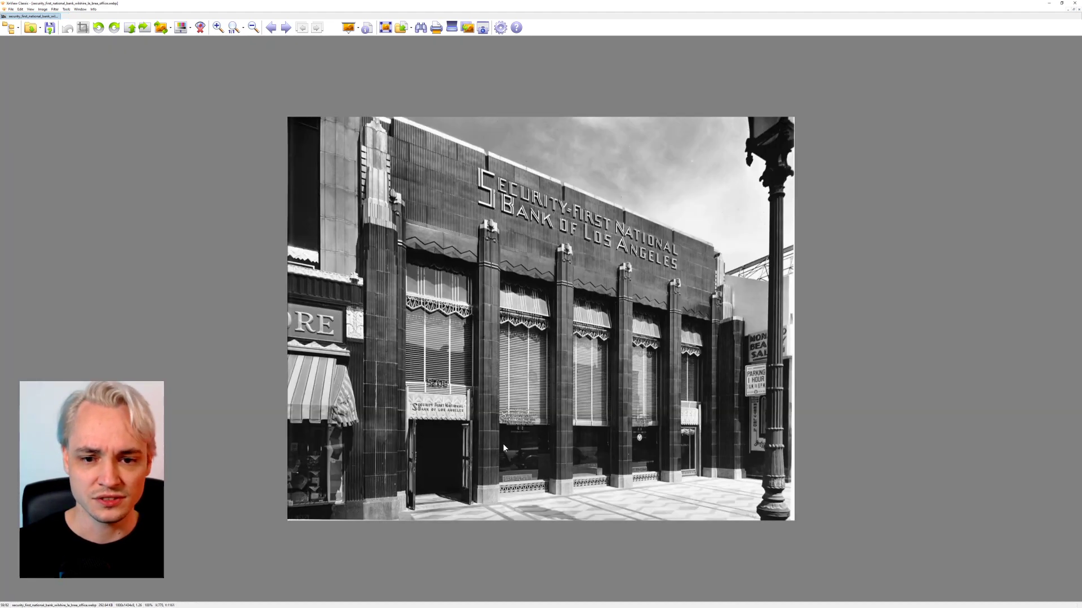
scroll(442, 494, "down", 4)
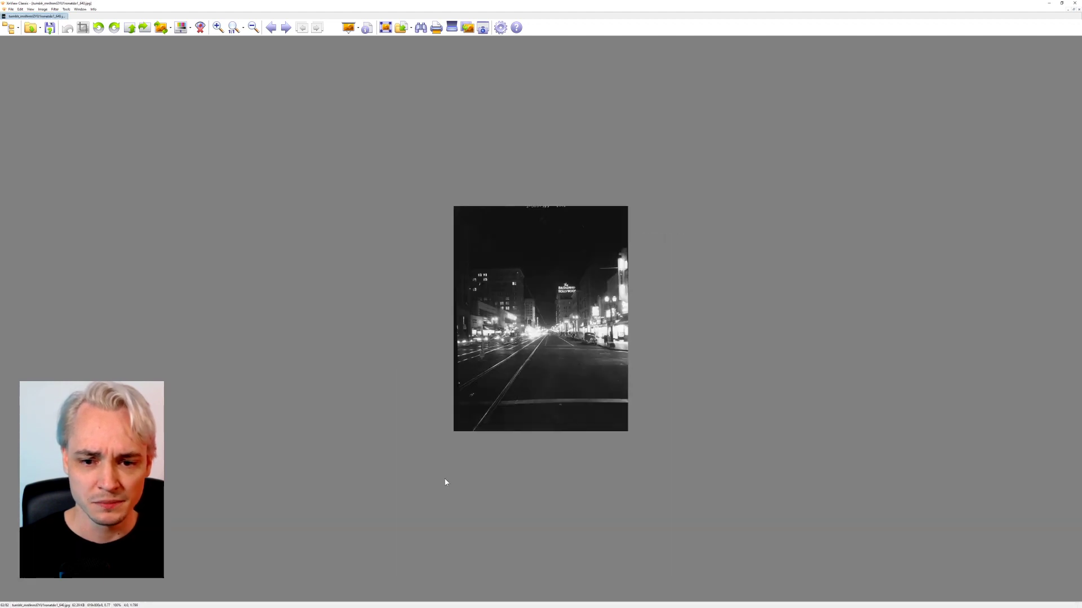
scroll(567, 437, "down", 1)
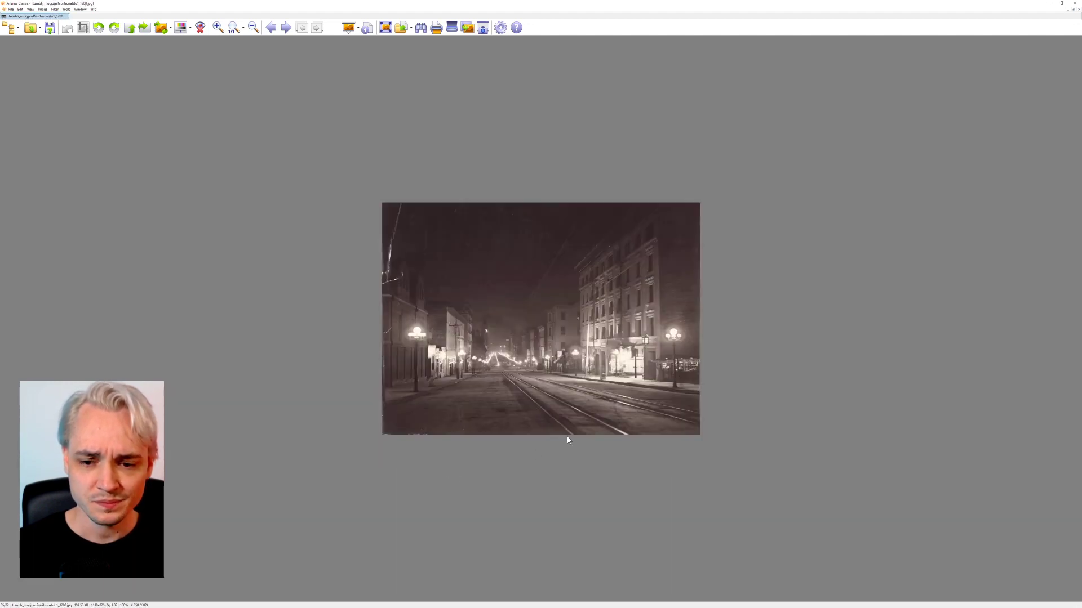
scroll(566, 434, "up", 1)
scroll(567, 437, "down", 5)
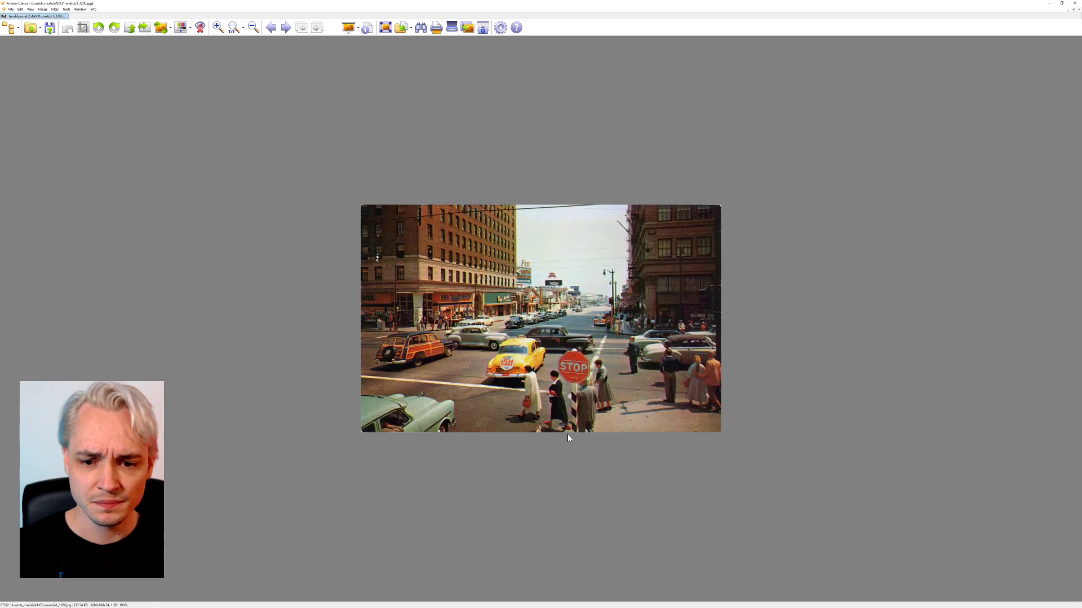
scroll(568, 437, "down", 4)
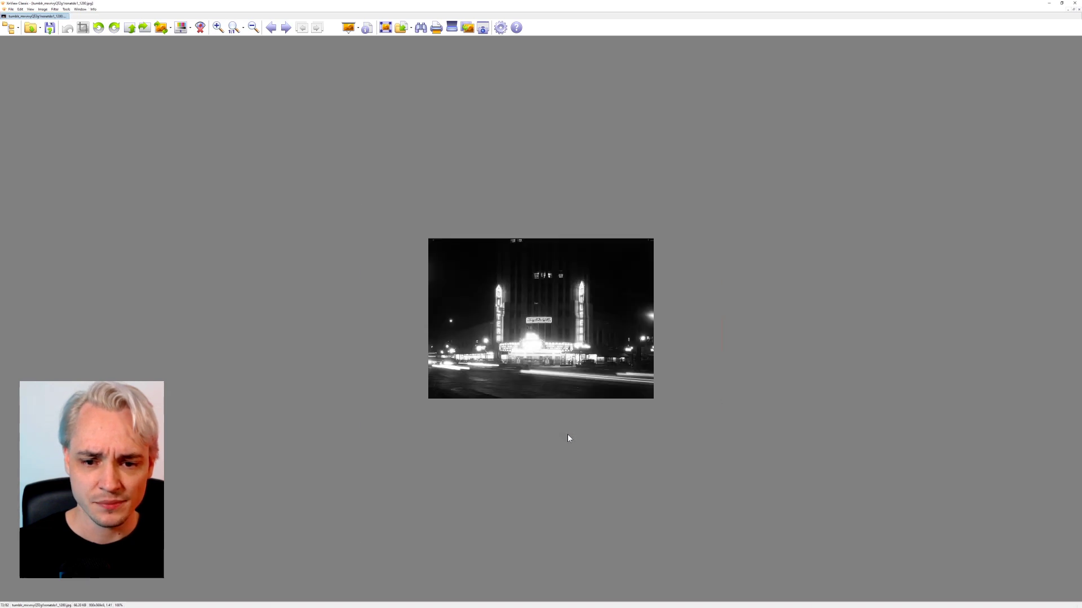
scroll(568, 438, "down", 5)
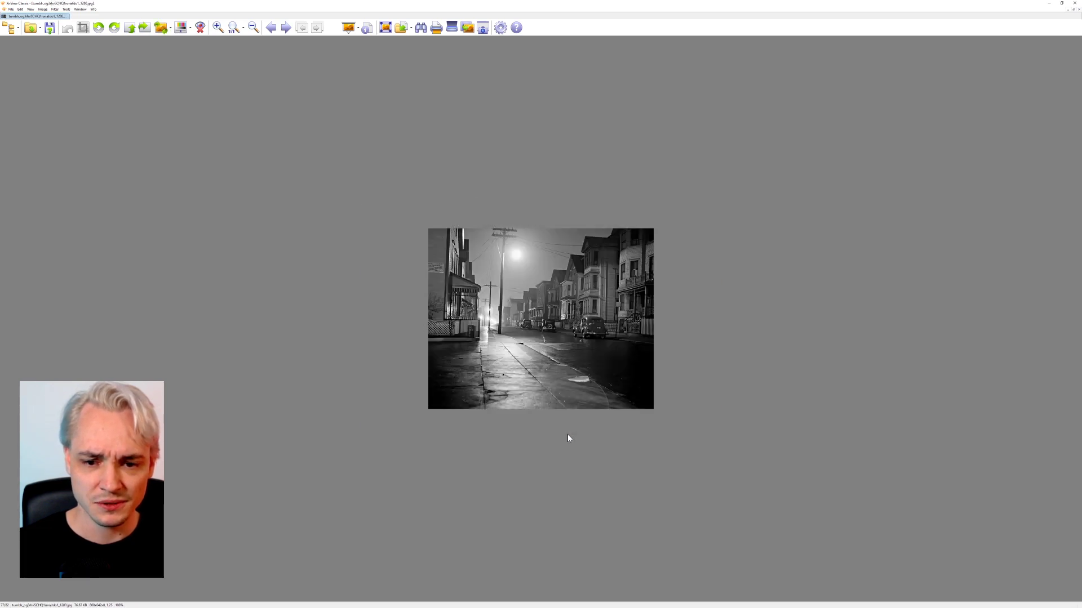
scroll(568, 435, "down", 2)
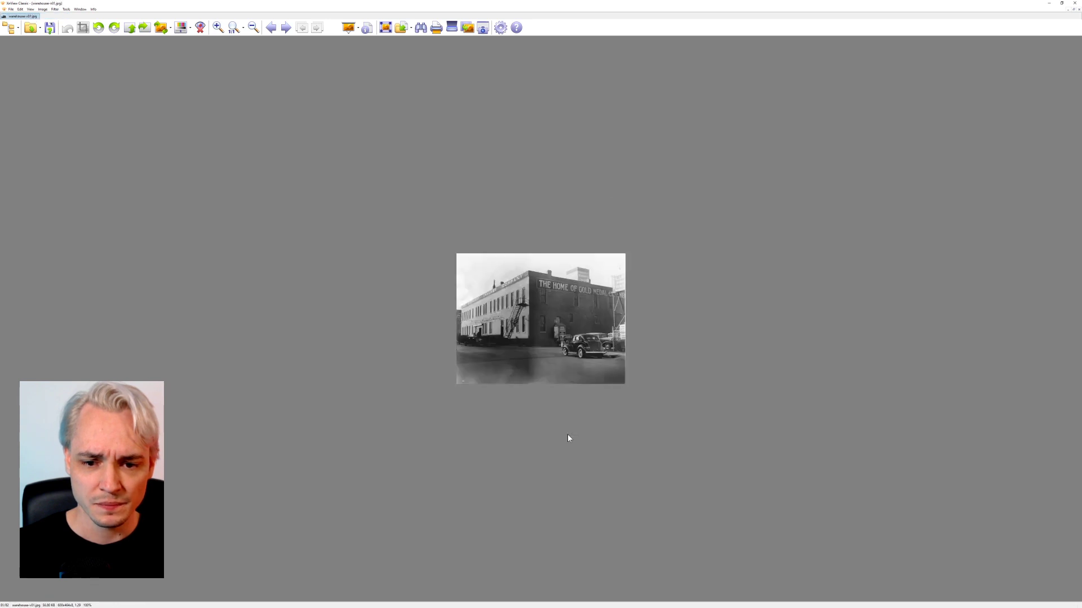
Step: Enlarge the warehouse photo and examine its brick walls, painted signs, fire escape and parked cars
scroll(566, 433, "up", 1)
scroll(610, 321, "up", 4, "ctrl")
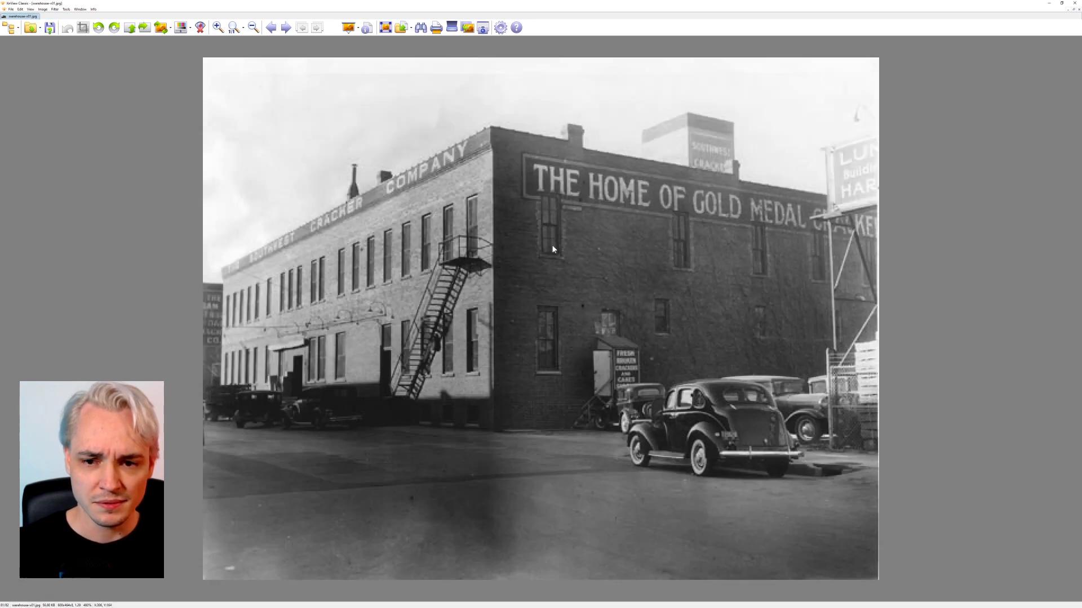
scroll(647, 307, "down", 2, "ctrl")
left_click(235, 28)
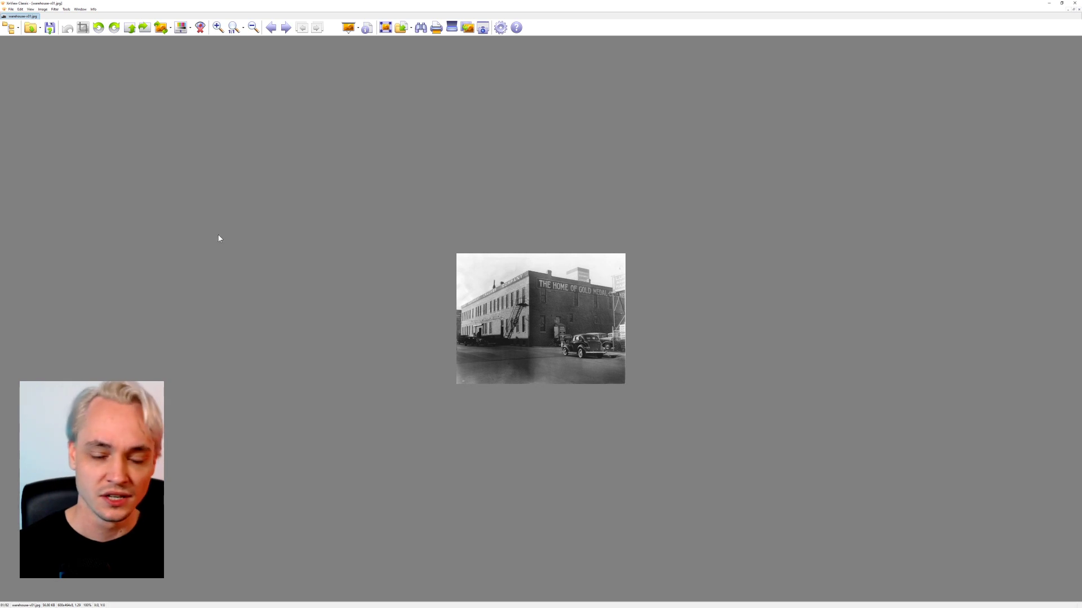
scroll(532, 316, "up", 1, "ctrl")
scroll(532, 316, "up", 3, "ctrl")
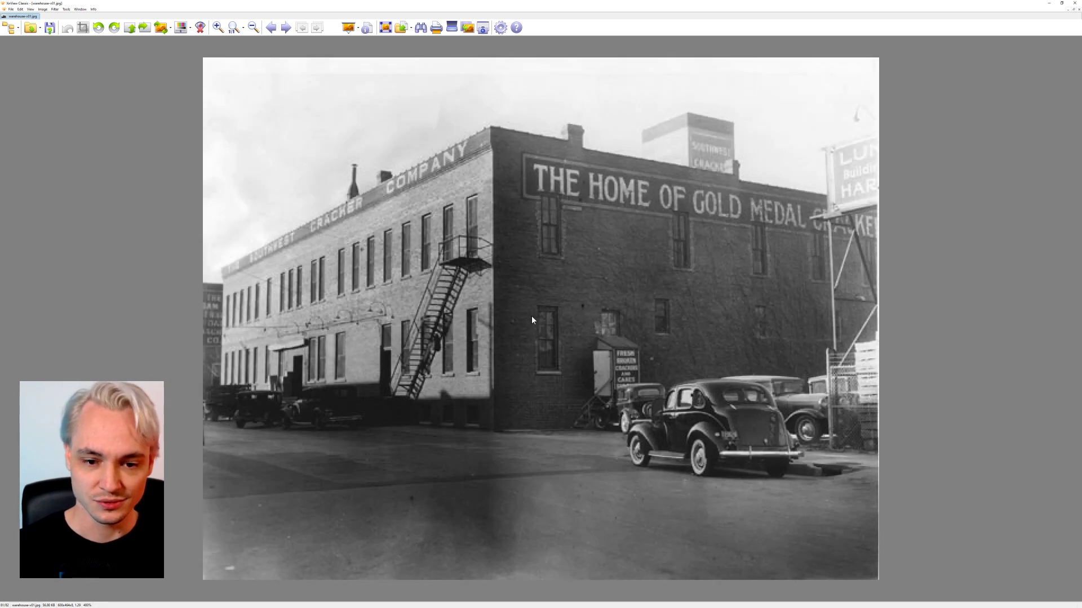
Step: Browse from the wet neon street and dark alley photos through the Portland Archives street images to the Garrison's Grocery building
scroll(532, 316, "down", 1)
scroll(523, 311, "down", 4)
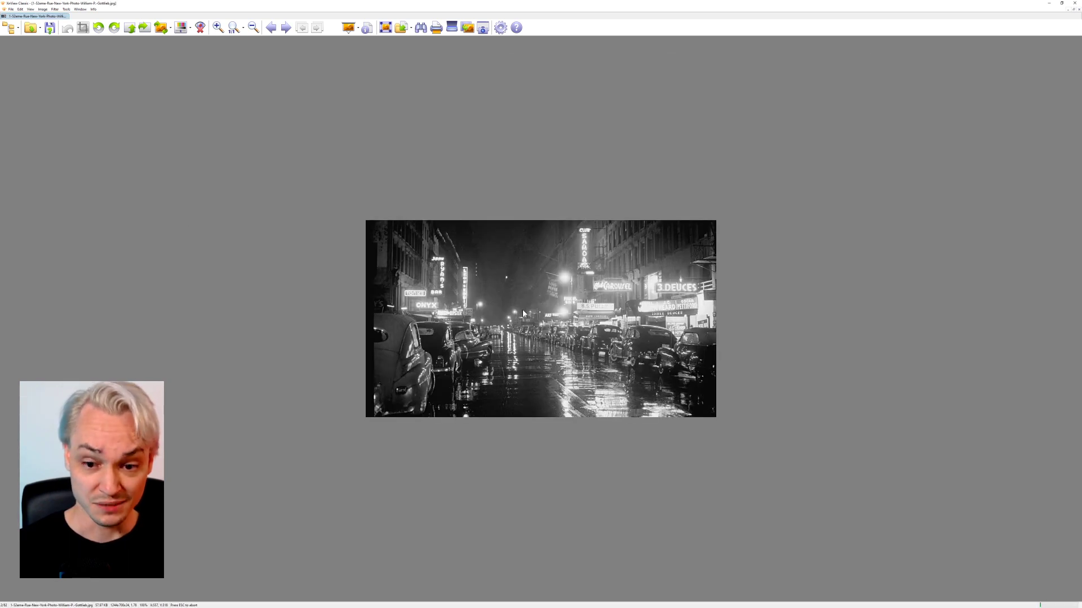
scroll(522, 310, "up", 1)
scroll(521, 308, "down", 1)
scroll(520, 310, "down", 1)
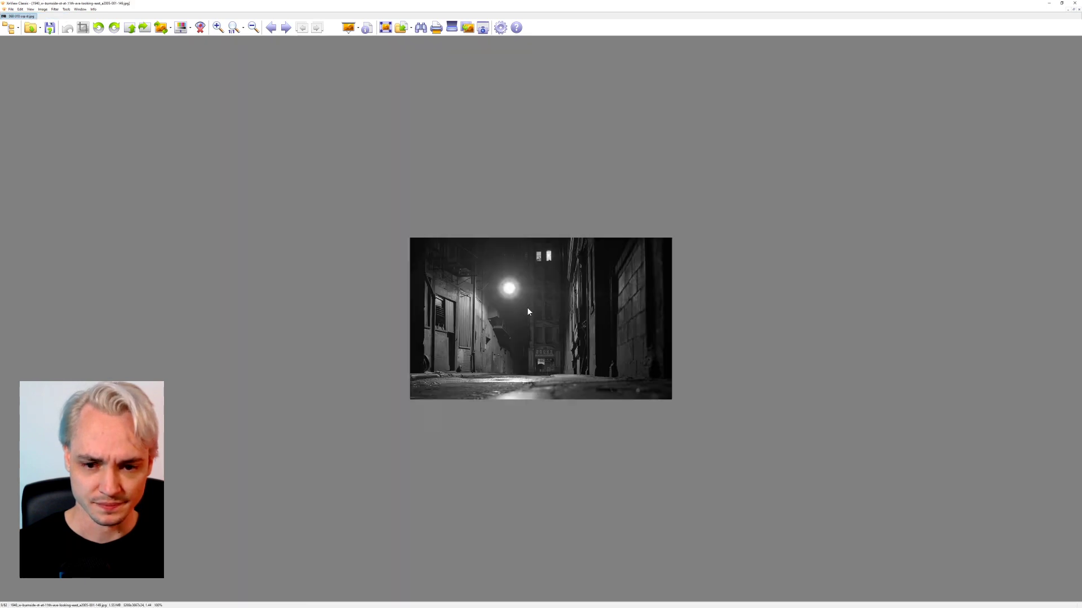
scroll(870, 283, "down", 3)
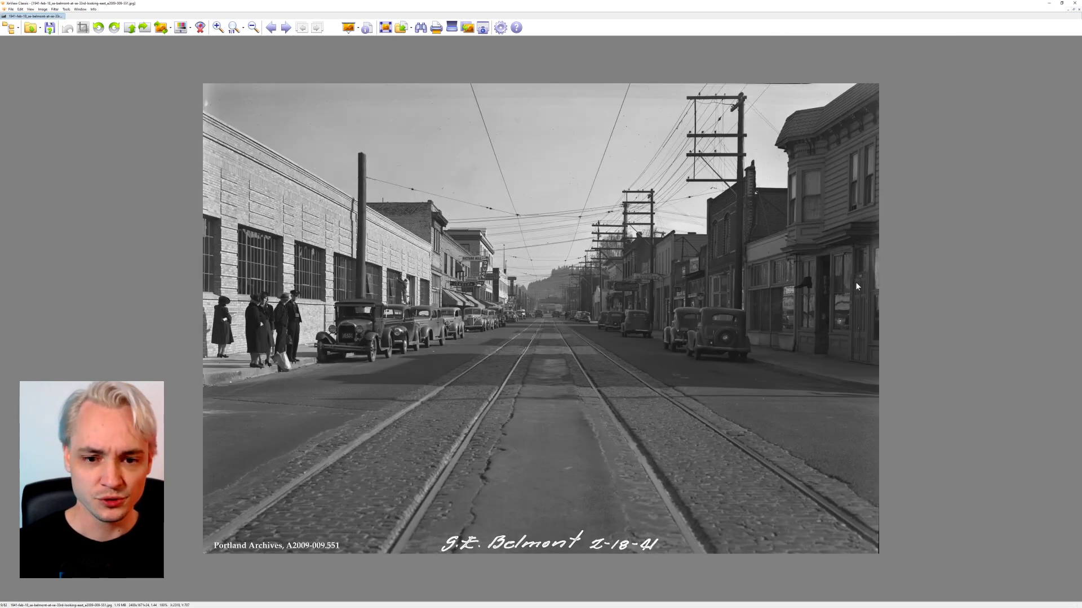
scroll(809, 289, "down", 1)
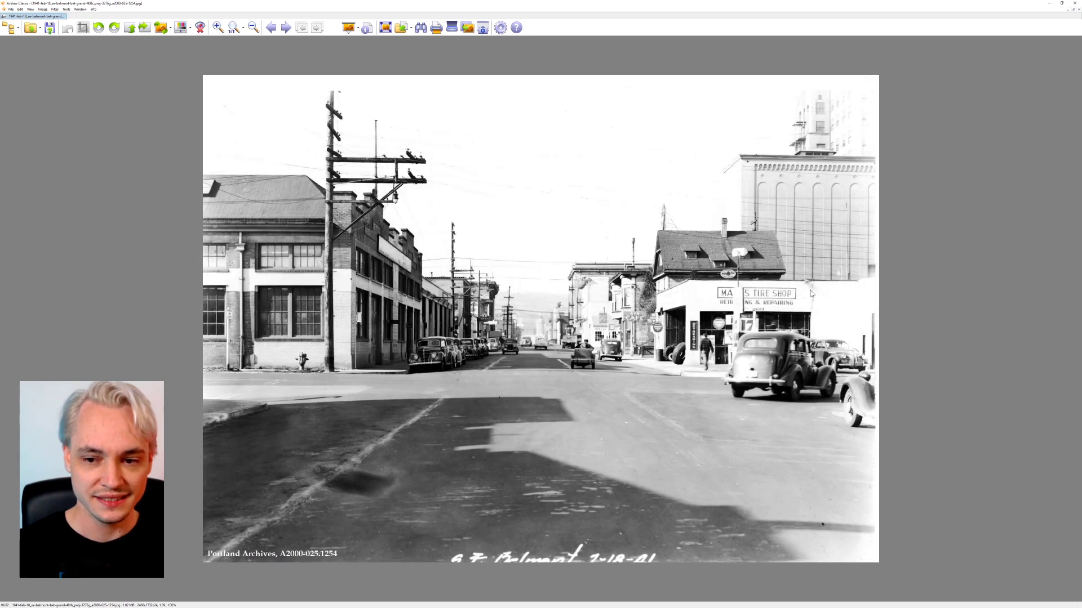
scroll(805, 293, "down", 1)
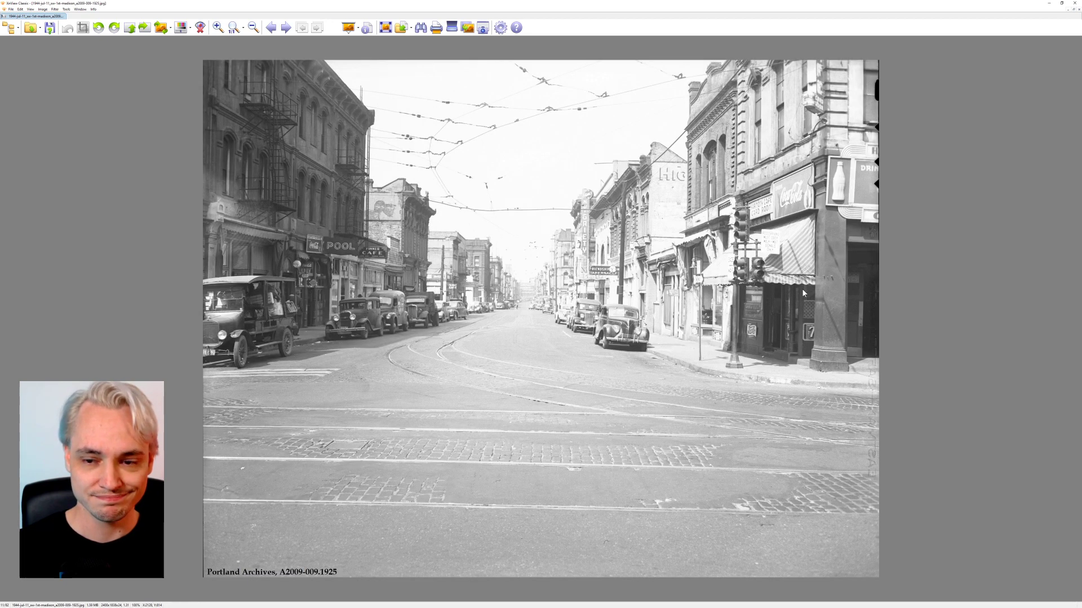
scroll(802, 289, "down", 2)
scroll(801, 292, "down", 1)
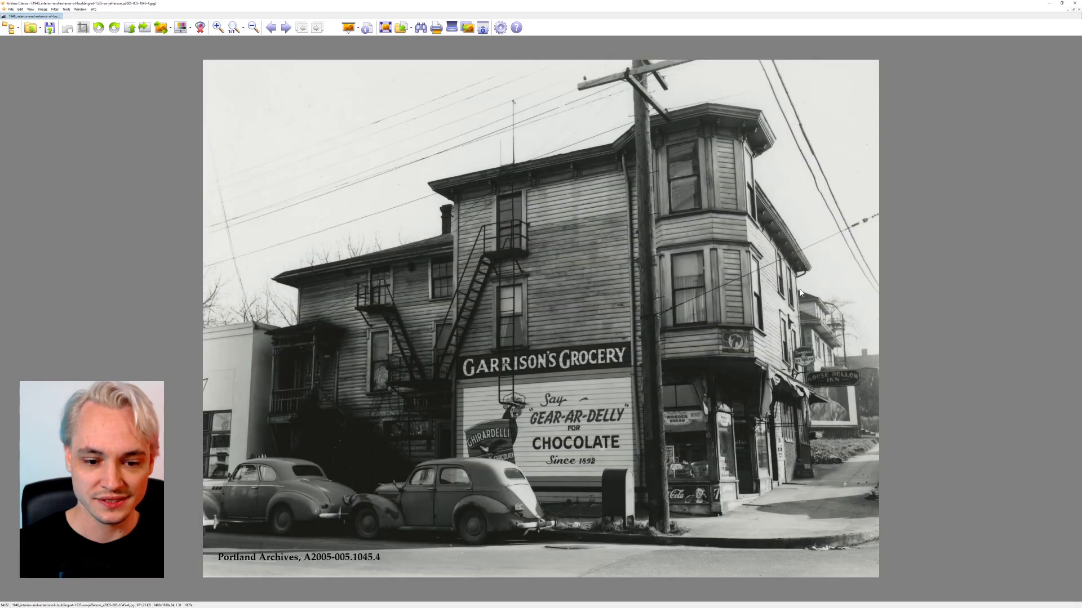
Step: Browse on past the downtown traffic, Harold's Den, Park Rose and roadside storefront photos to the night Paramount and Broadway street scene
scroll(799, 287, "down", 1)
scroll(797, 282, "down", 1)
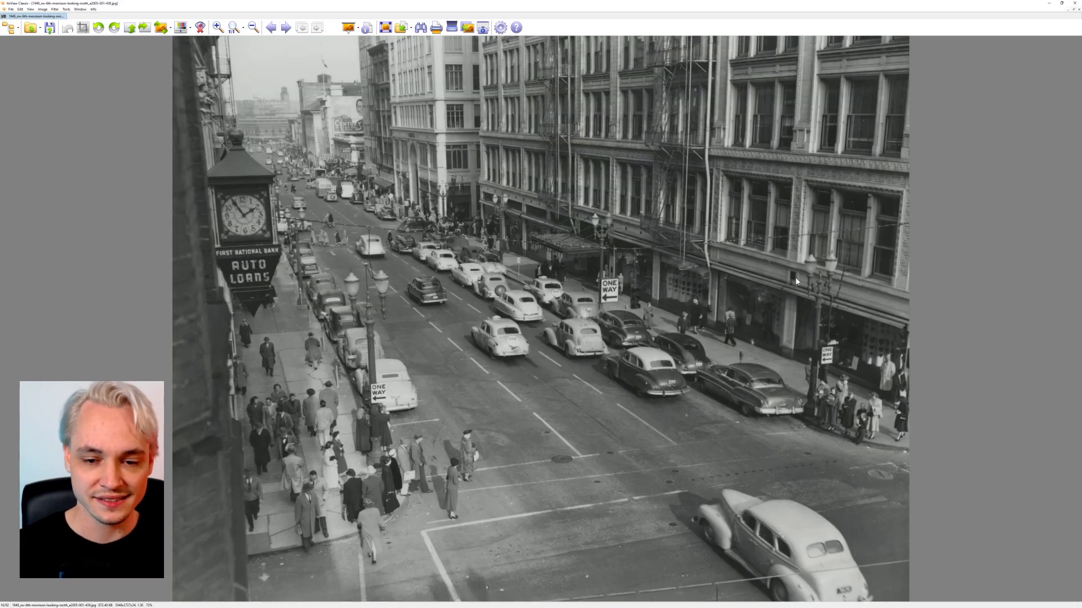
scroll(797, 282, "down", 1)
scroll(797, 282, "down", 1)
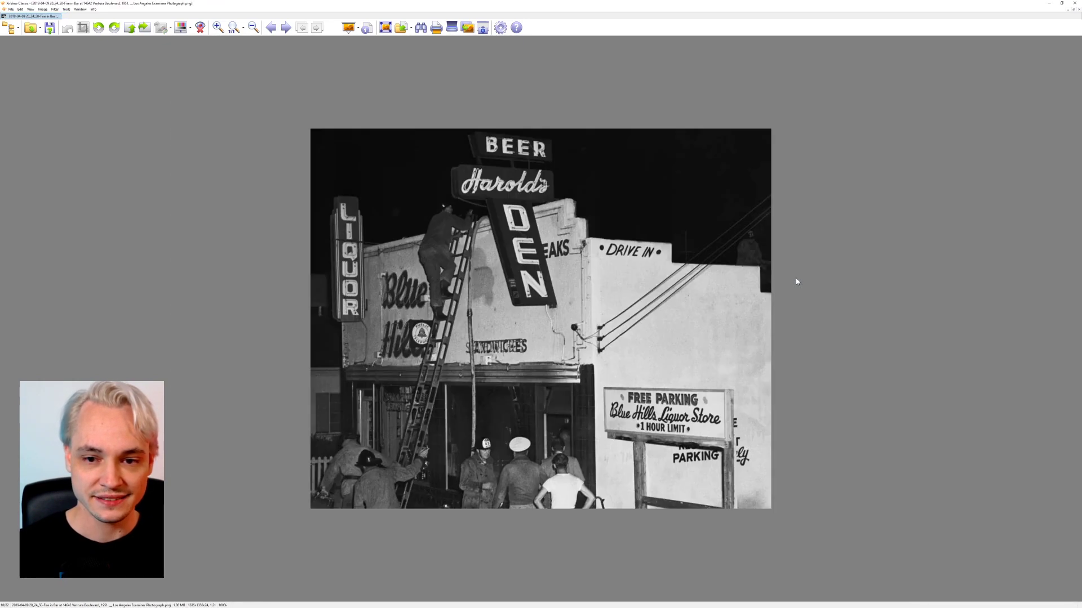
scroll(796, 281, "down", 1)
scroll(795, 275, "down", 2)
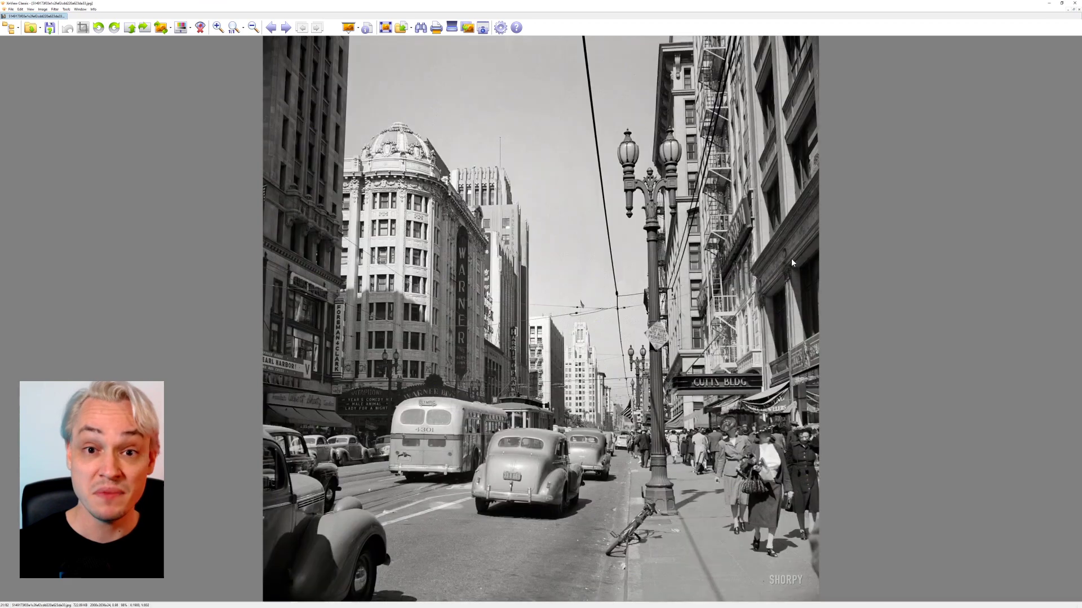
scroll(791, 259, "down", 1)
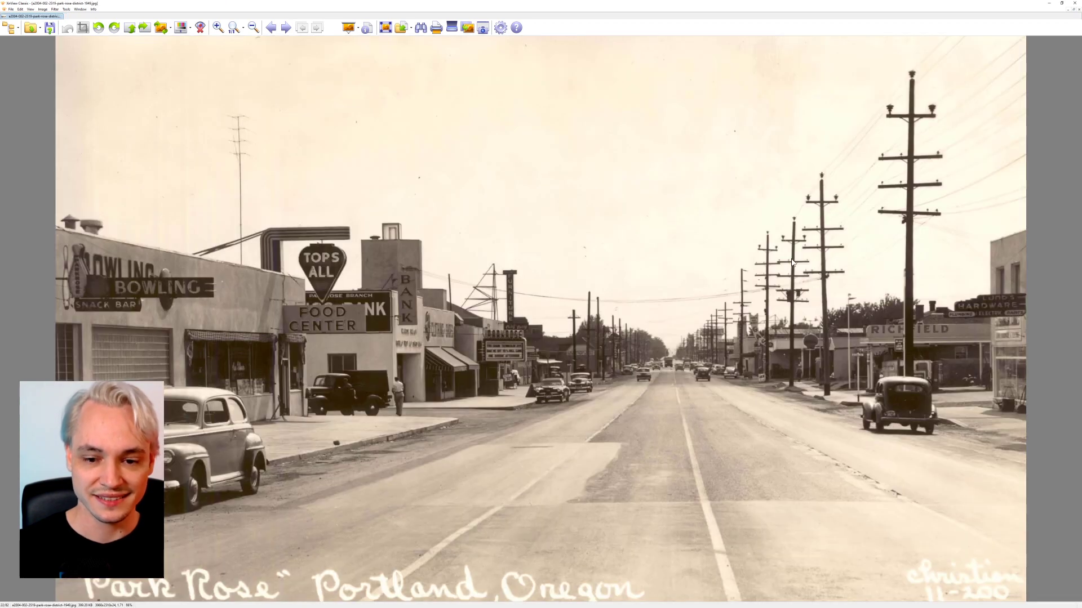
scroll(793, 263, "down", 1)
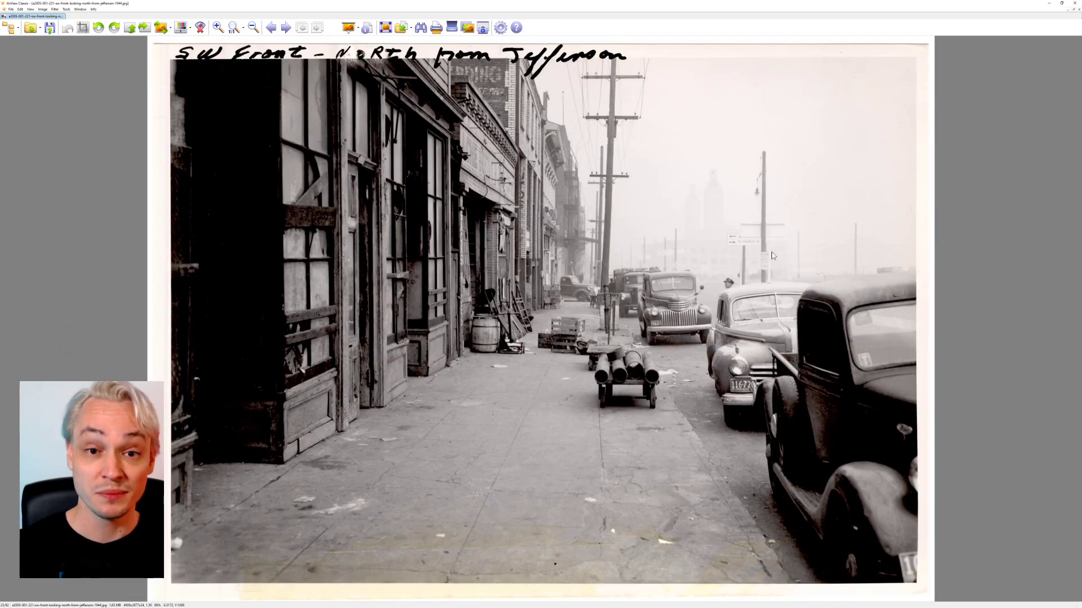
scroll(772, 255, "down", 1)
scroll(772, 255, "down", 1)
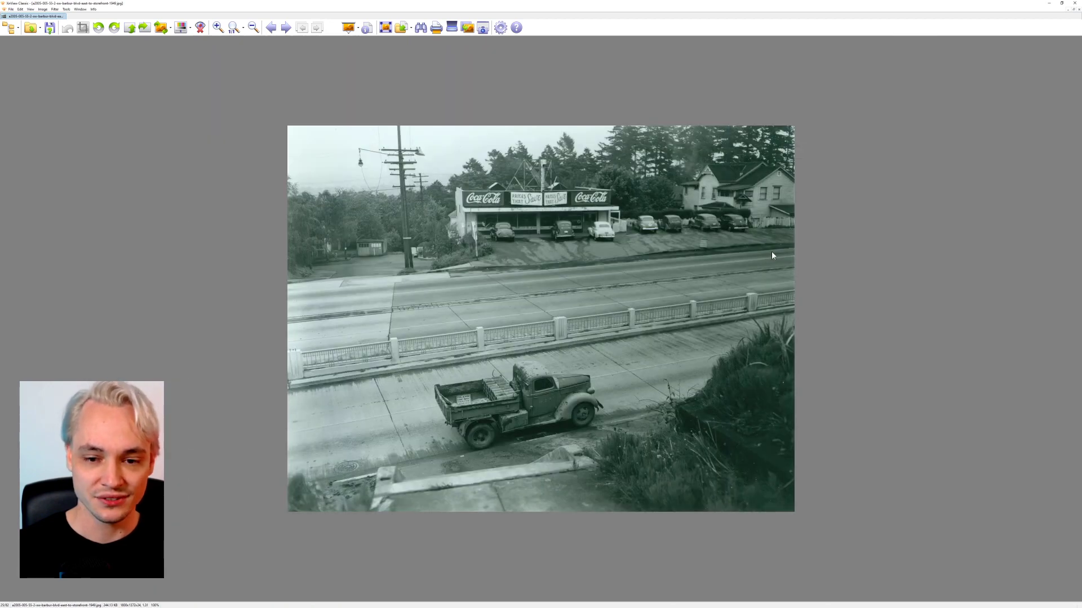
scroll(772, 255, "down", 1)
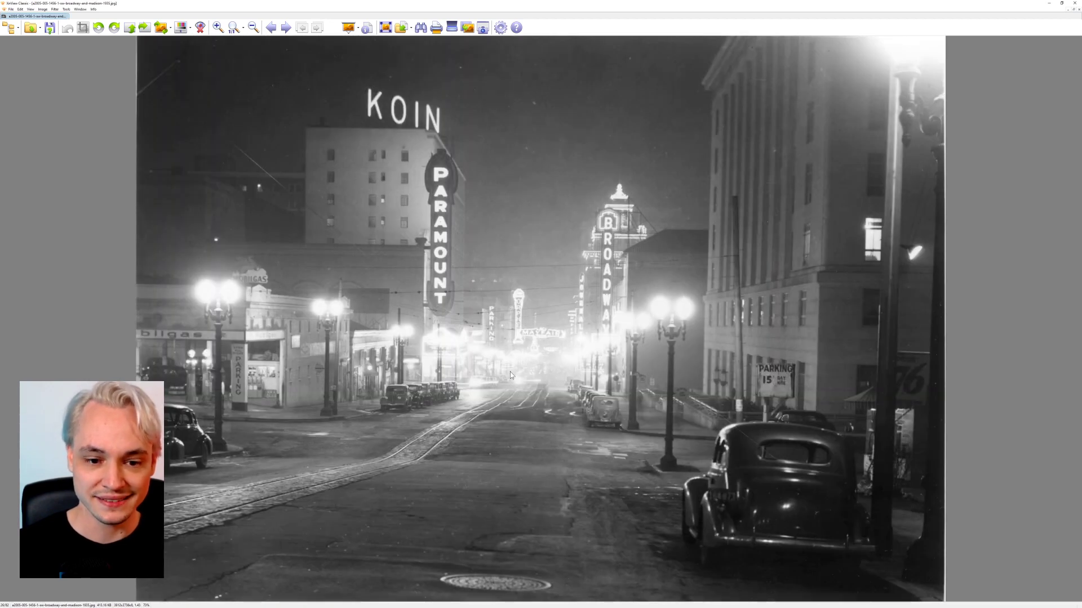
Step: Browse past the Ben-Hur cafe and diner counter photos, then reopen the cafe photo and browse back to the Warner theatre street scene
scroll(569, 315, "down", 4)
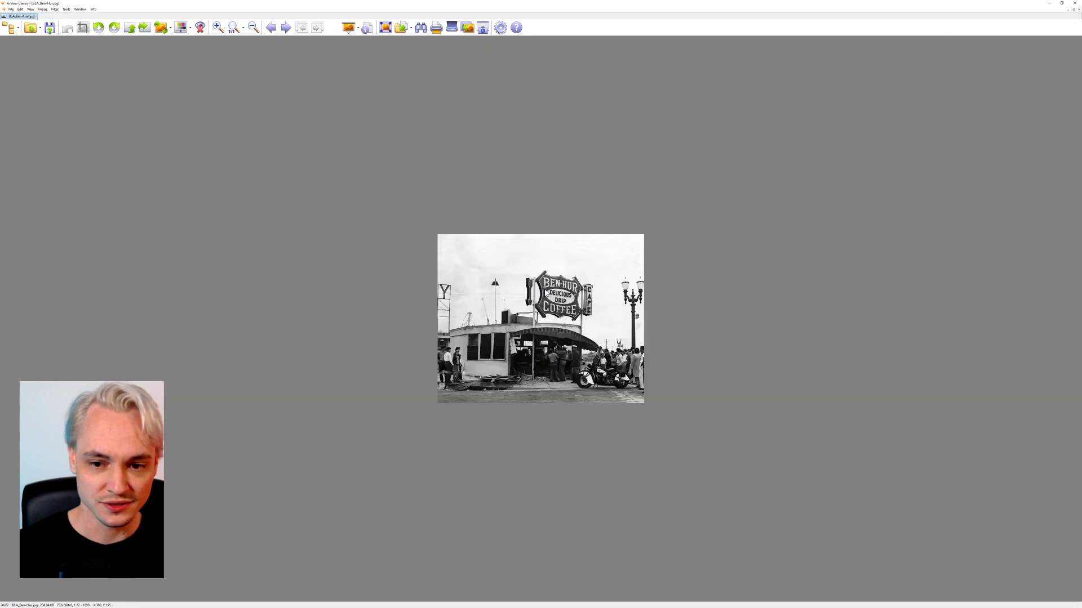
scroll(601, 304, "down", 4)
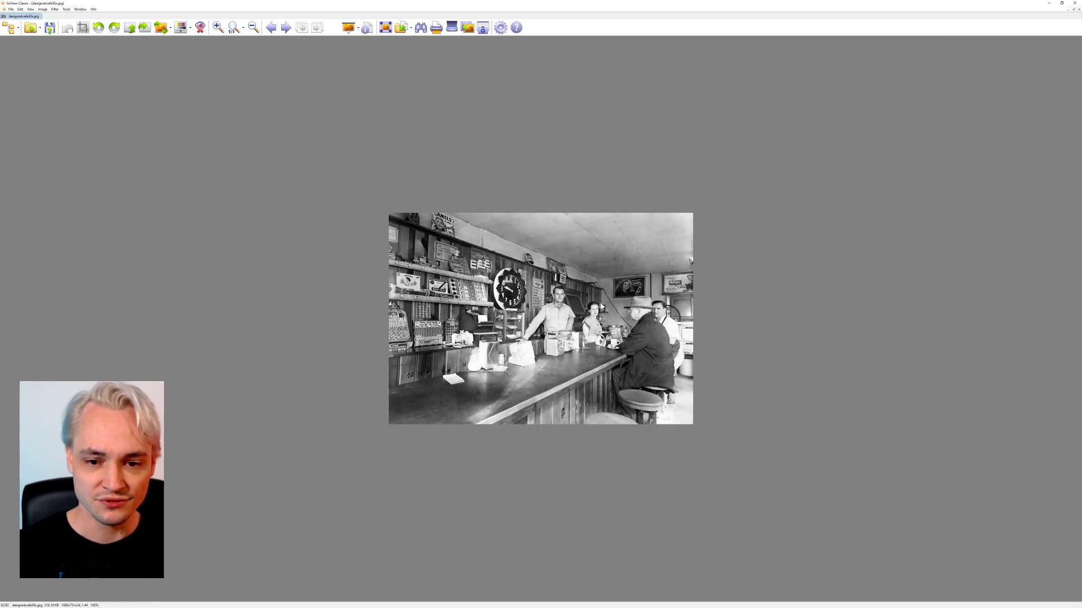
left_click(1075, 3)
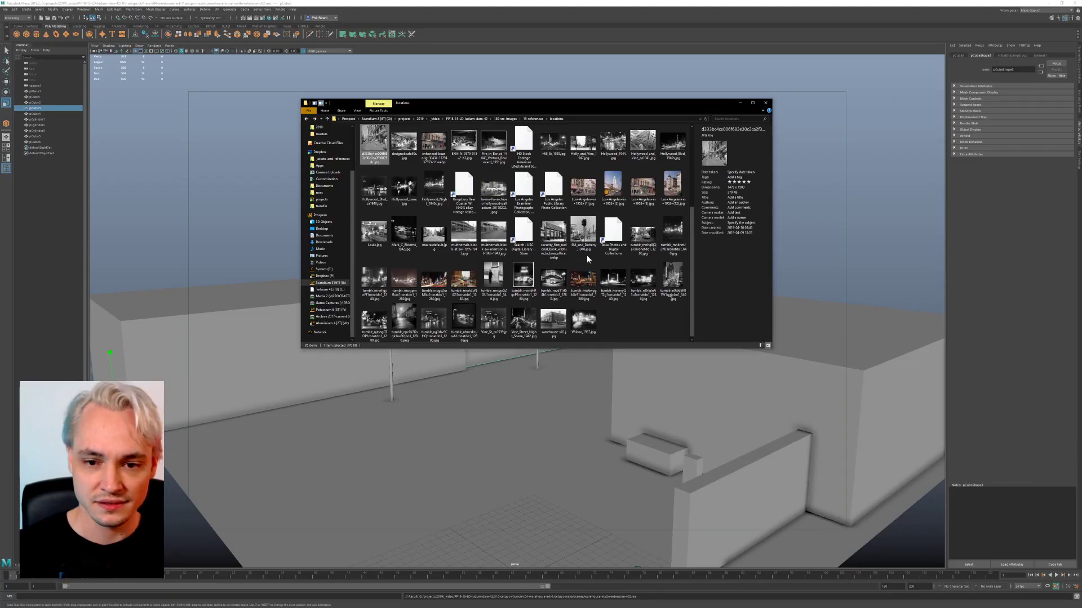
scroll(400, 243, "up", 3)
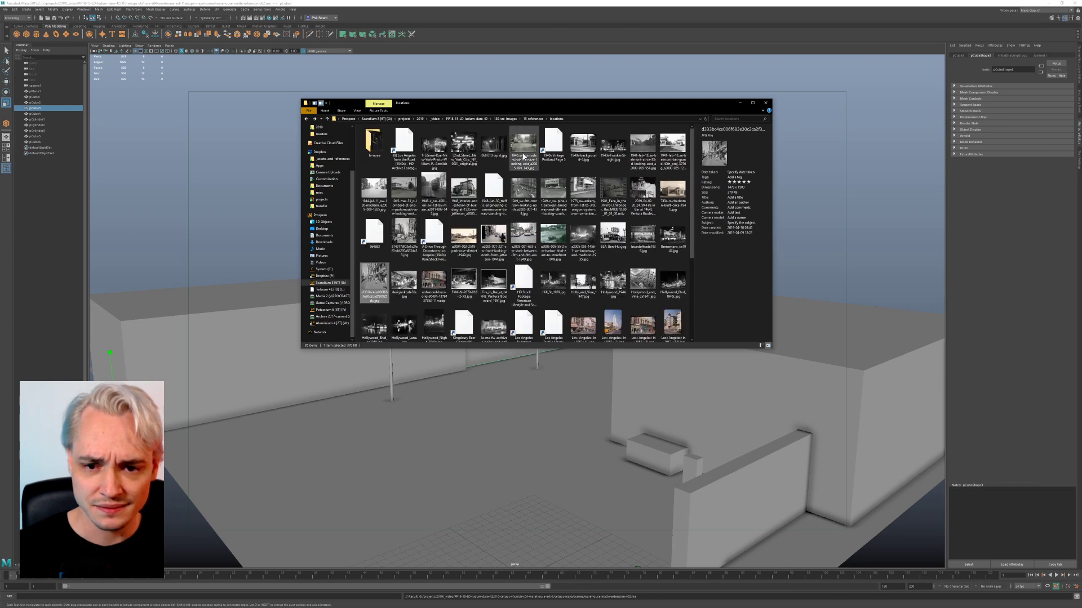
double_click(634, 231)
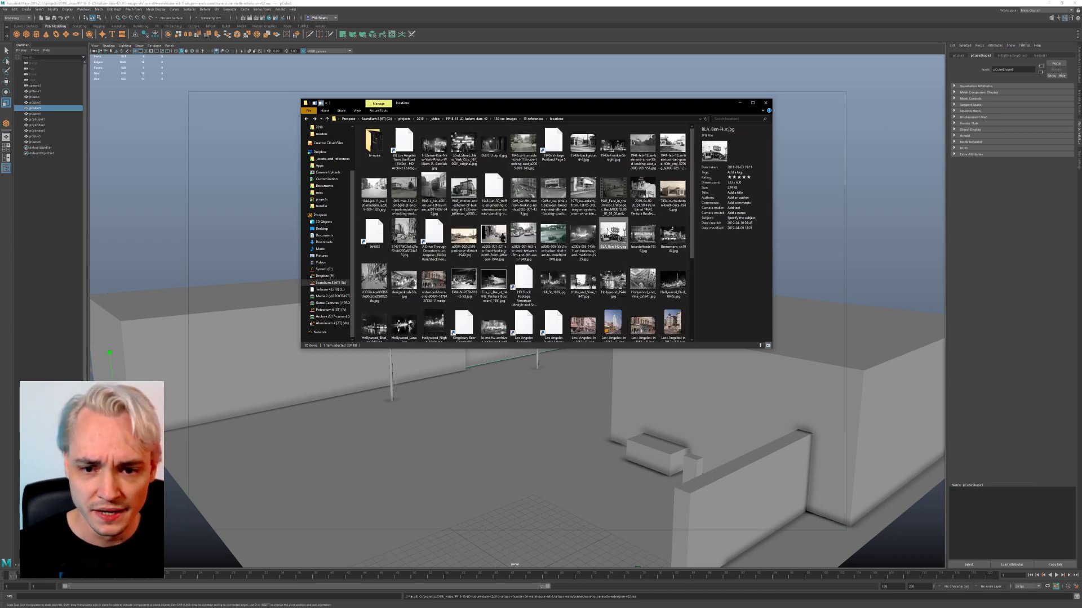
scroll(602, 232, "up", 8)
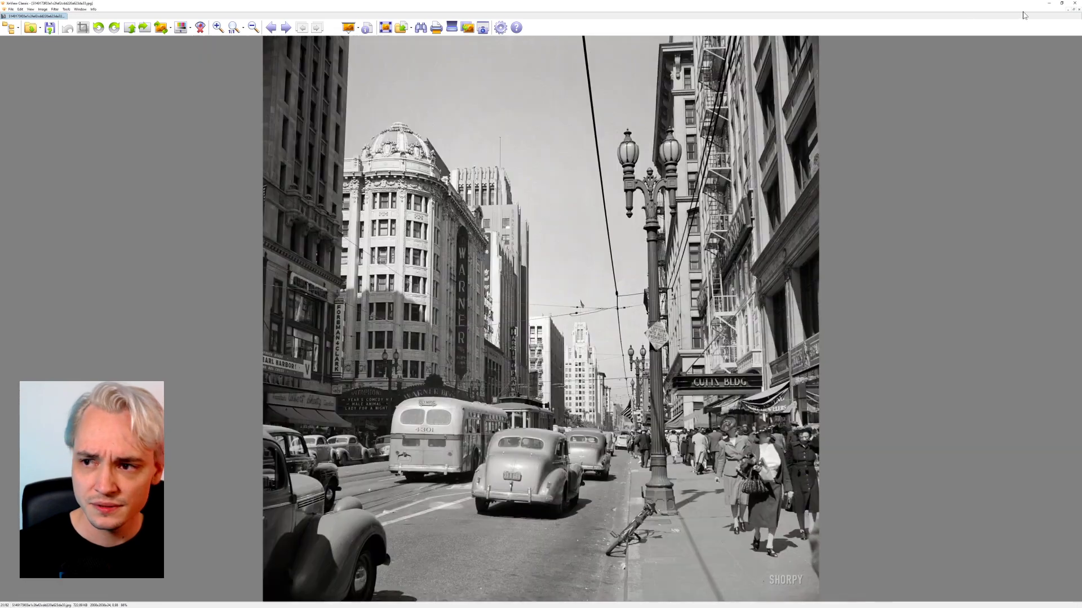
left_click(1075, 3)
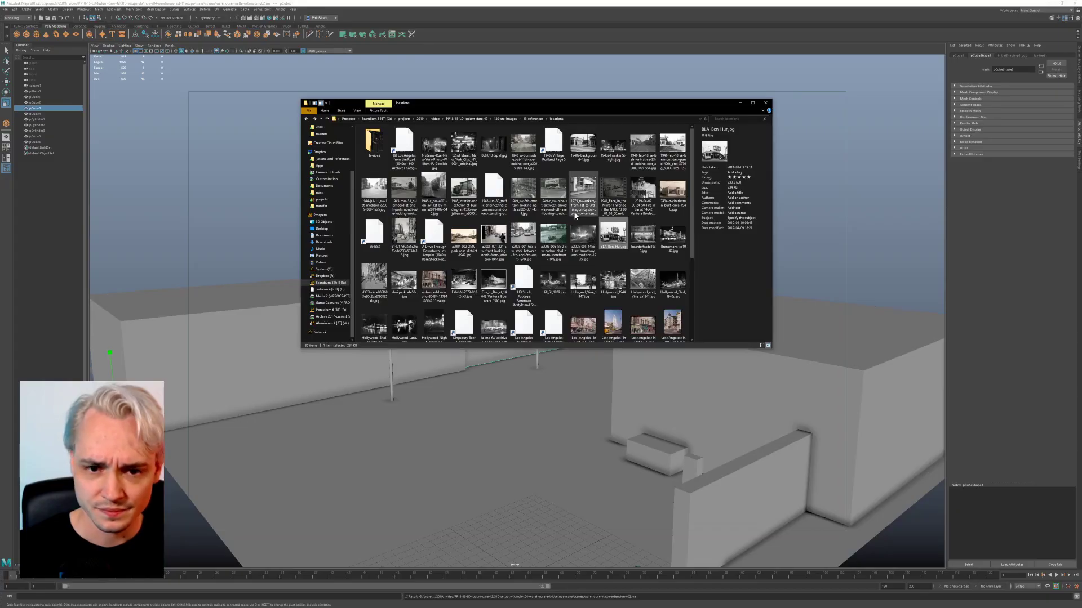
Step: Open the 1949 SW Pine street photo and browse through the storefront, trolleybus and Hollywood night photos to the Multnomah Block photo
double_click(554, 195)
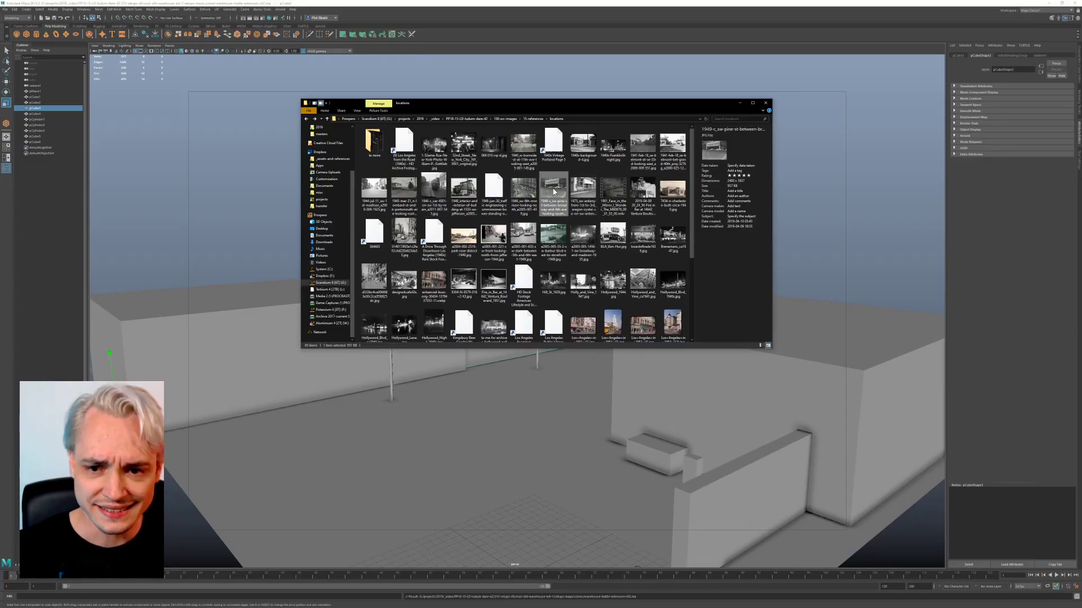
scroll(793, 223, "up", 1)
scroll(852, 213, "down", 6)
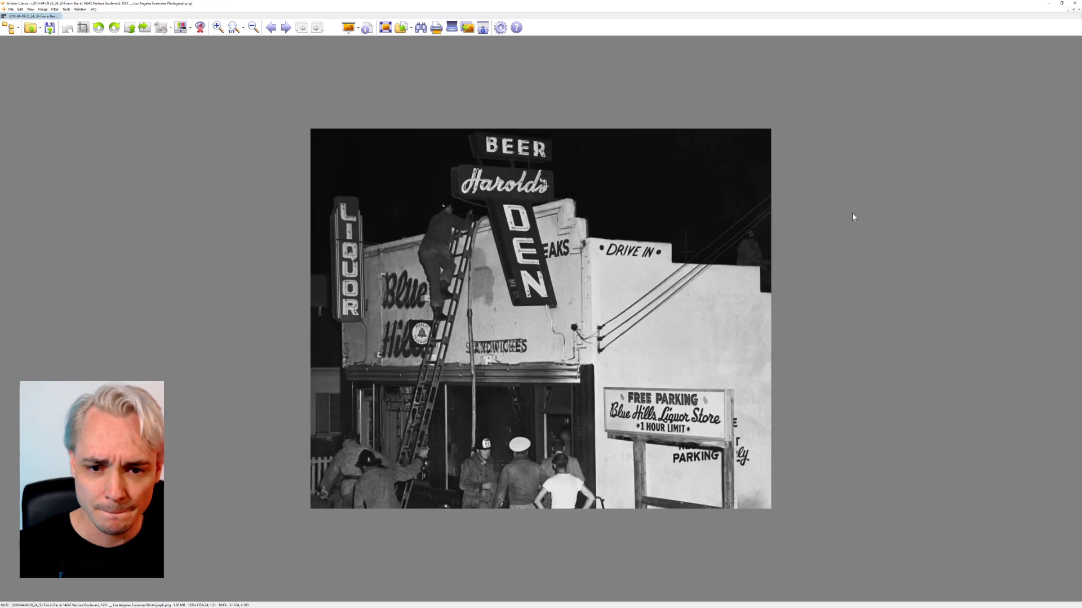
scroll(852, 213, "down", 4)
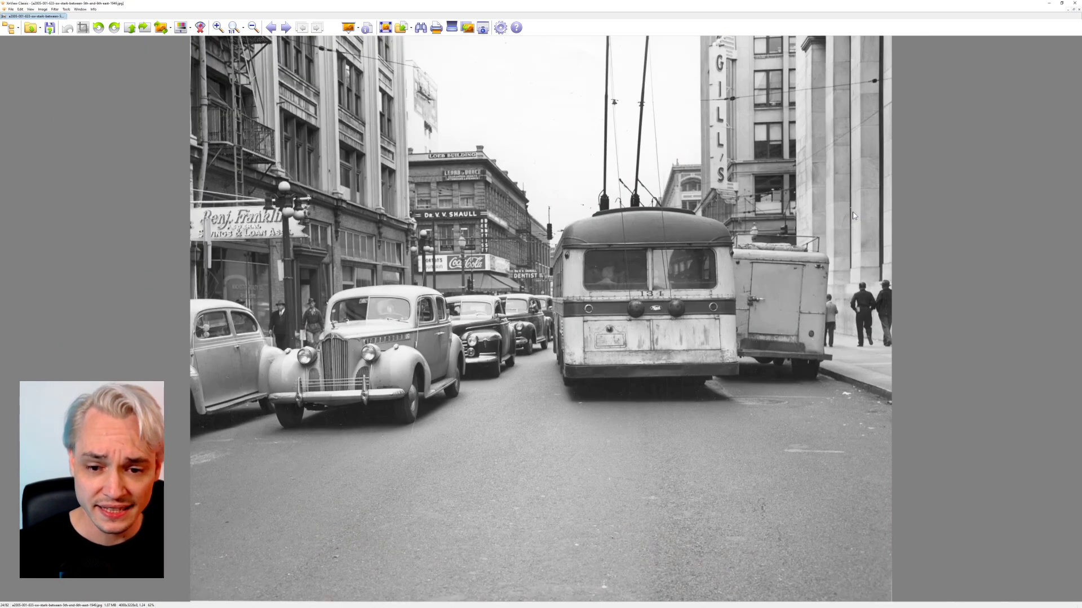
scroll(853, 213, "down", 7)
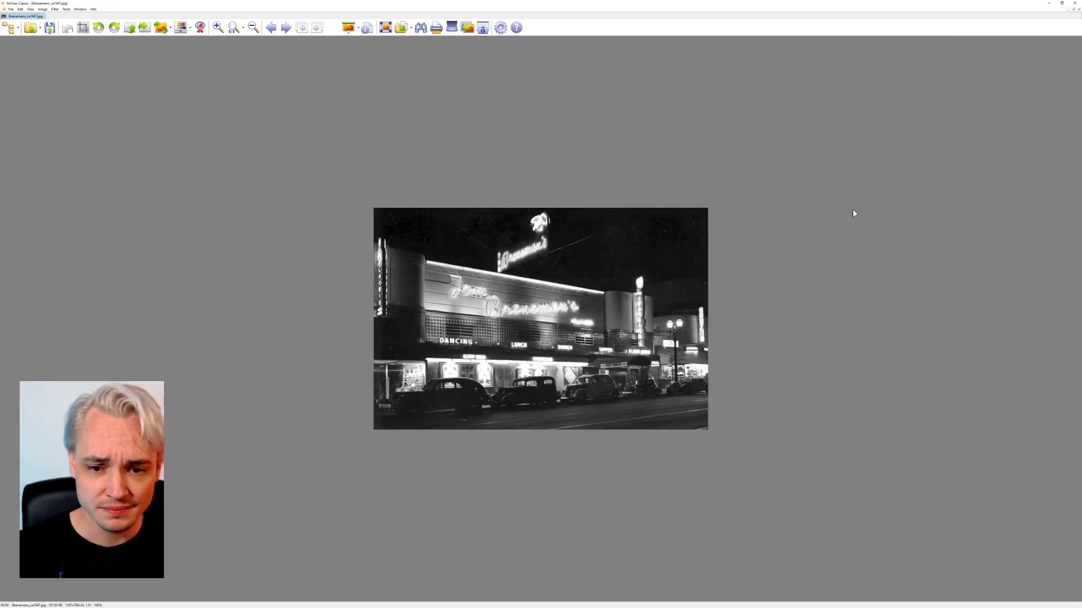
scroll(853, 213, "down", 8)
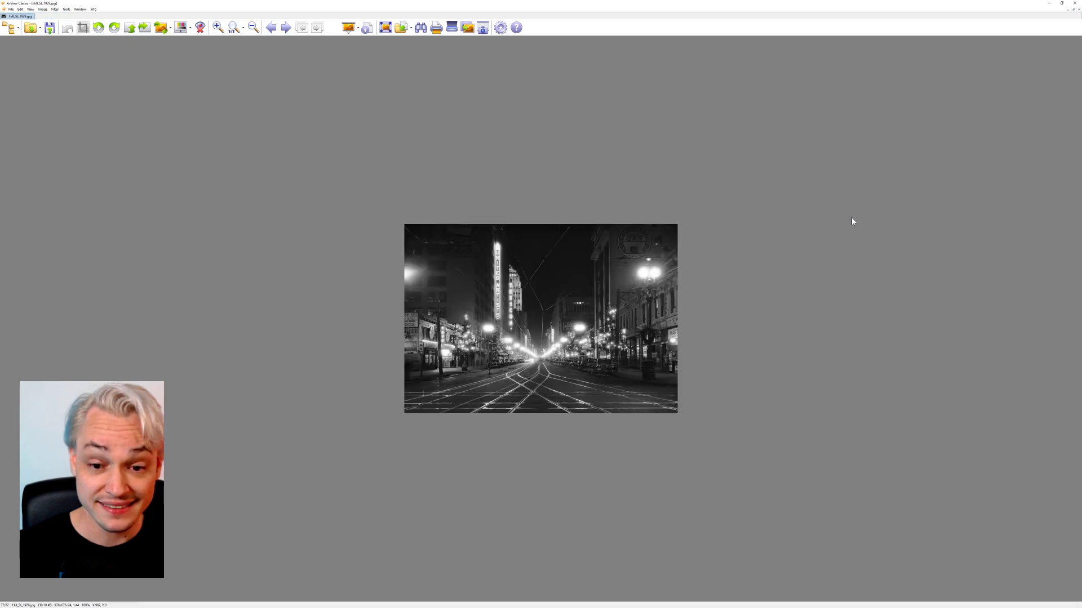
scroll(852, 223, "down", 8)
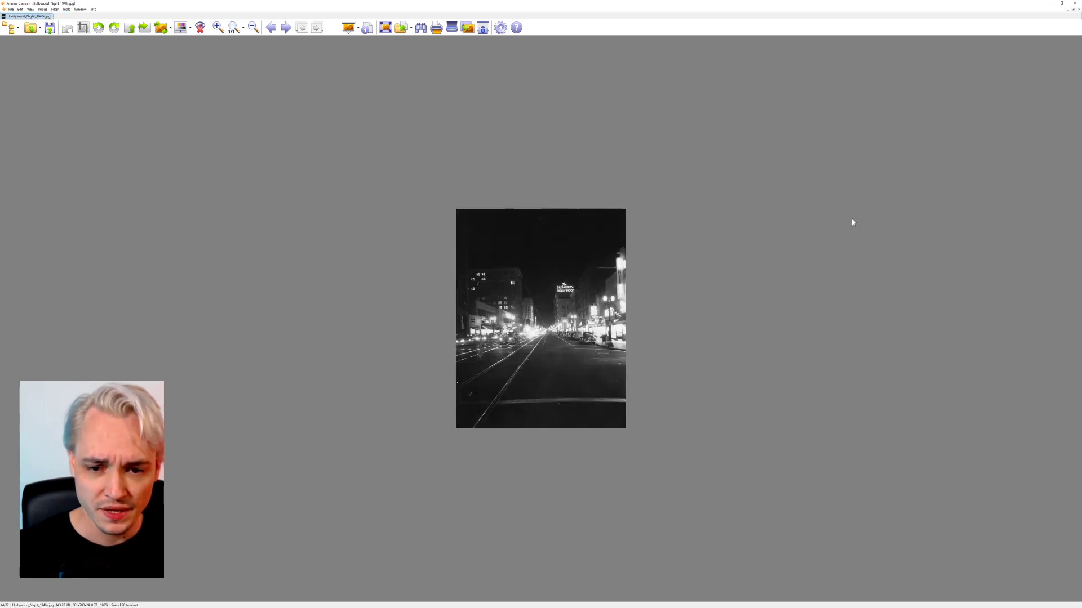
scroll(851, 222, "down", 8)
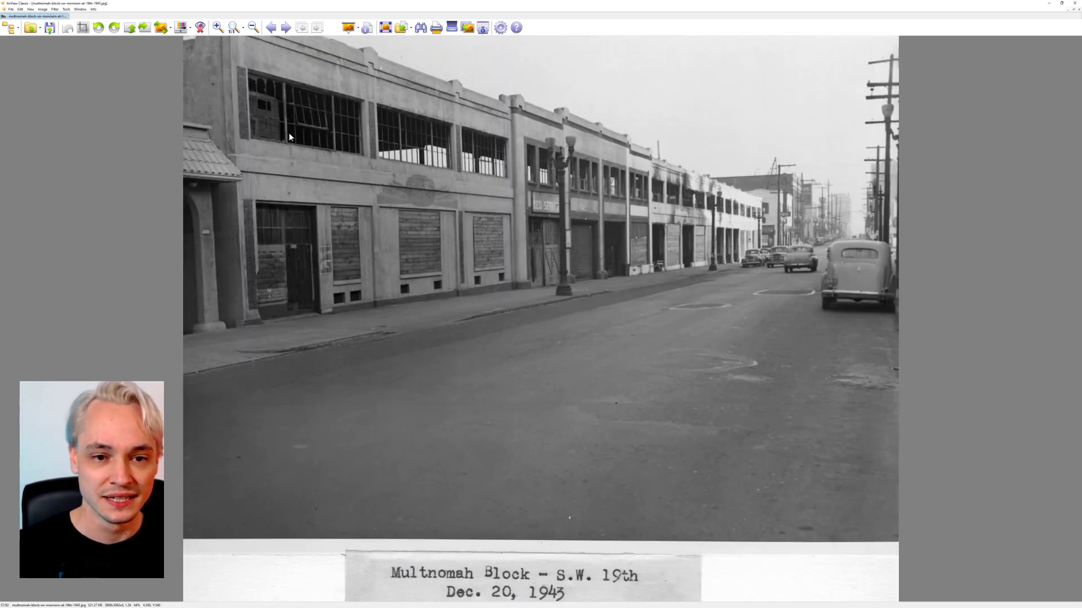
Step: Examine the Multnomah Block facade up close, including its broken grid windows, boarded openings, roofline and garage doors, in a smaller viewer window
scroll(289, 132, "up", 4, "ctrl")
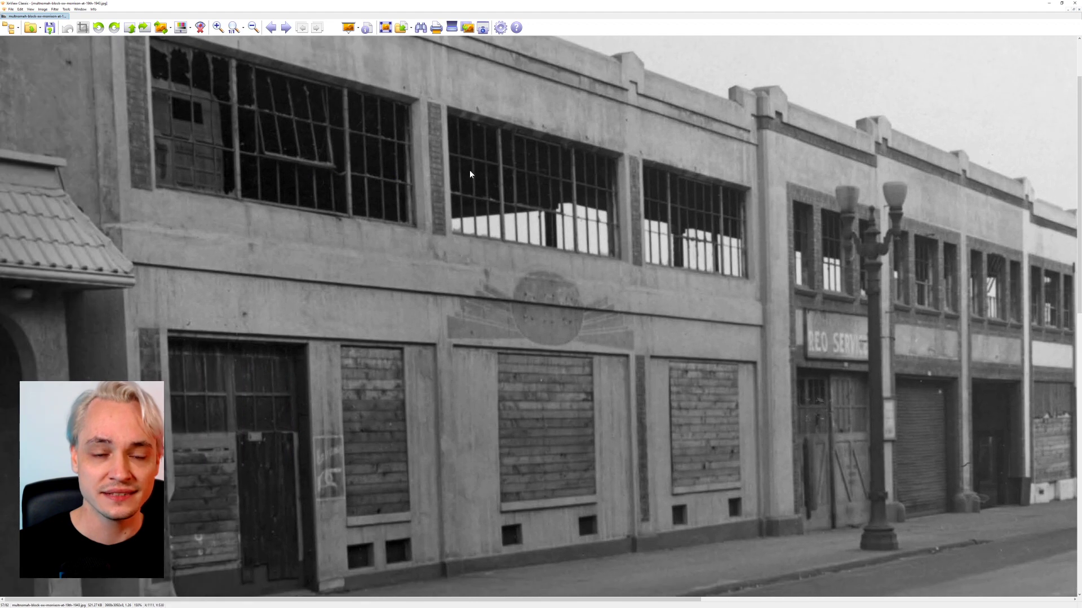
scroll(473, 163, "down", 4, "ctrl")
scroll(348, 173, "up", 2, "ctrl")
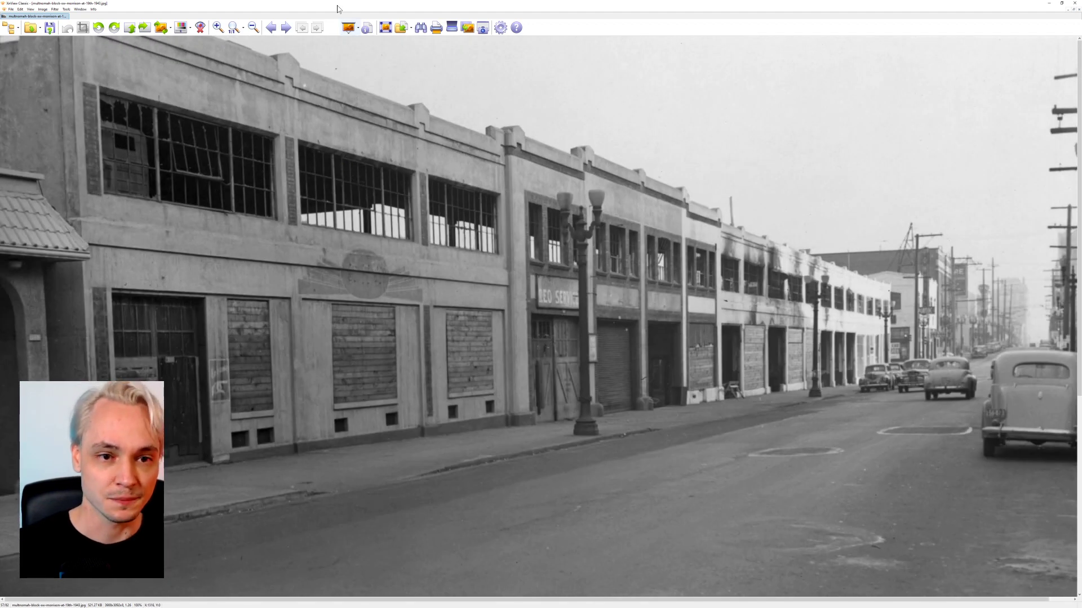
left_click_drag(349, 3, 530, 85)
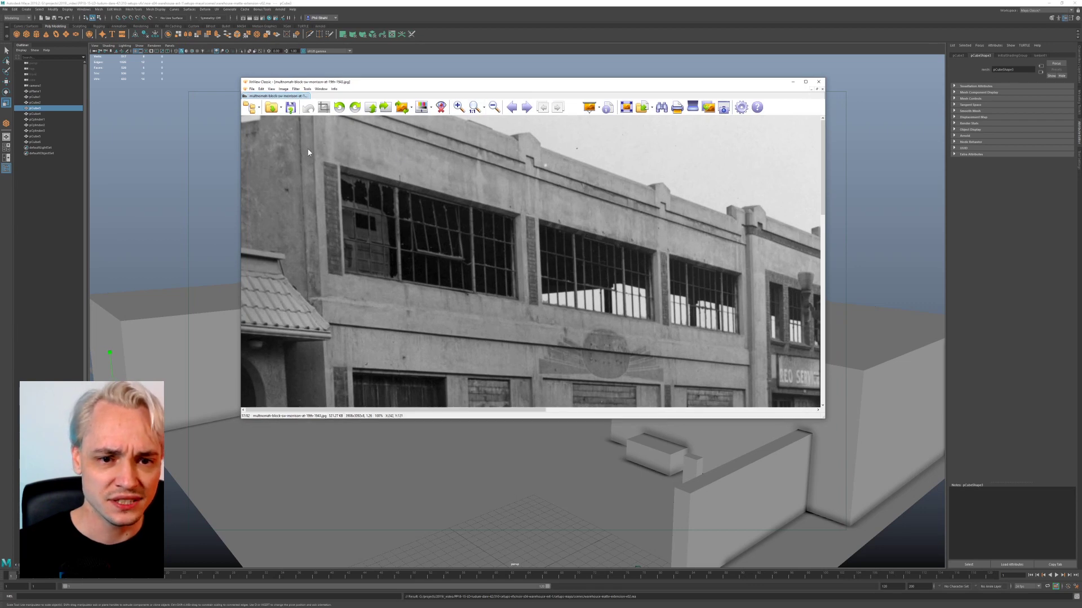
left_click_drag(331, 168, 355, 215)
scroll(397, 243, "down", 2, "ctrl")
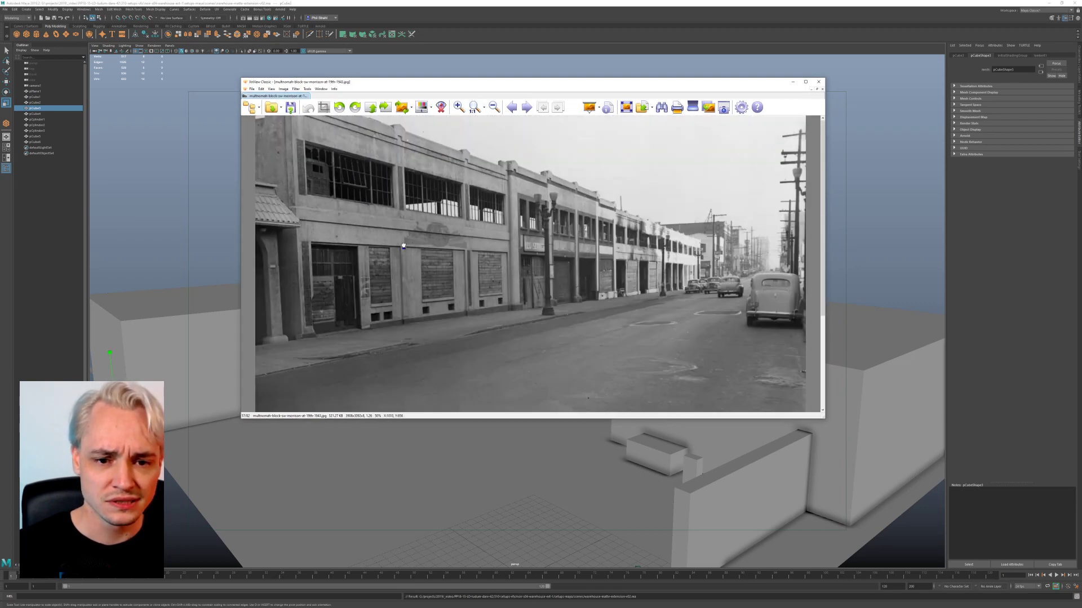
scroll(283, 260, "up", 2, "ctrl")
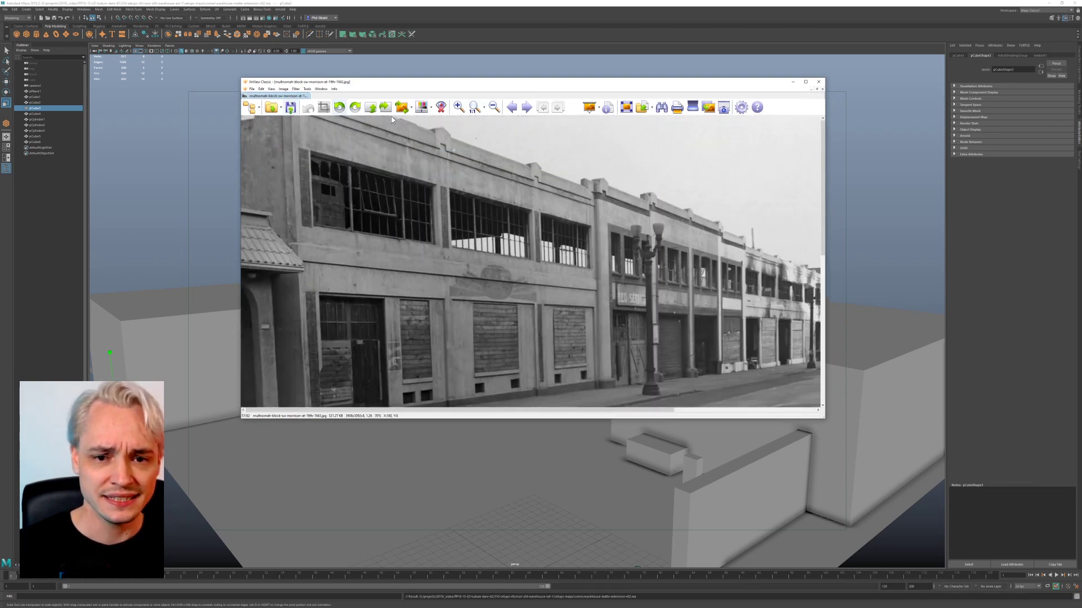
left_click_drag(566, 203, 634, 165)
scroll(597, 365, "up", 3, "ctrl")
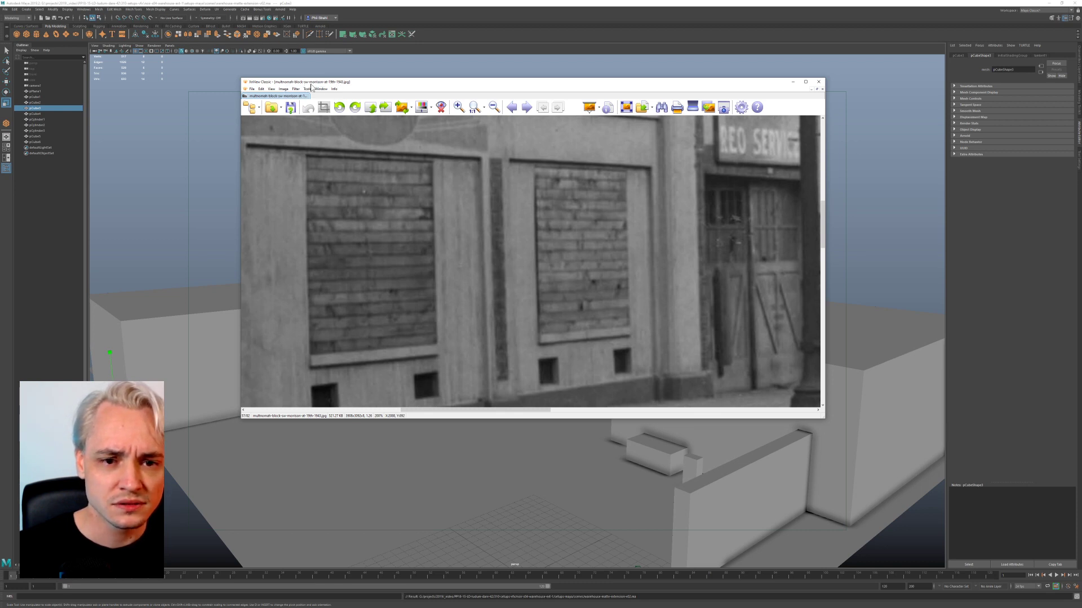
Step: Compare the two Multnomah Block photos from the locations folder and examine the two-storey building's boarded facade up close
left_click_drag(313, 83, 472, 164)
left_click(366, 156)
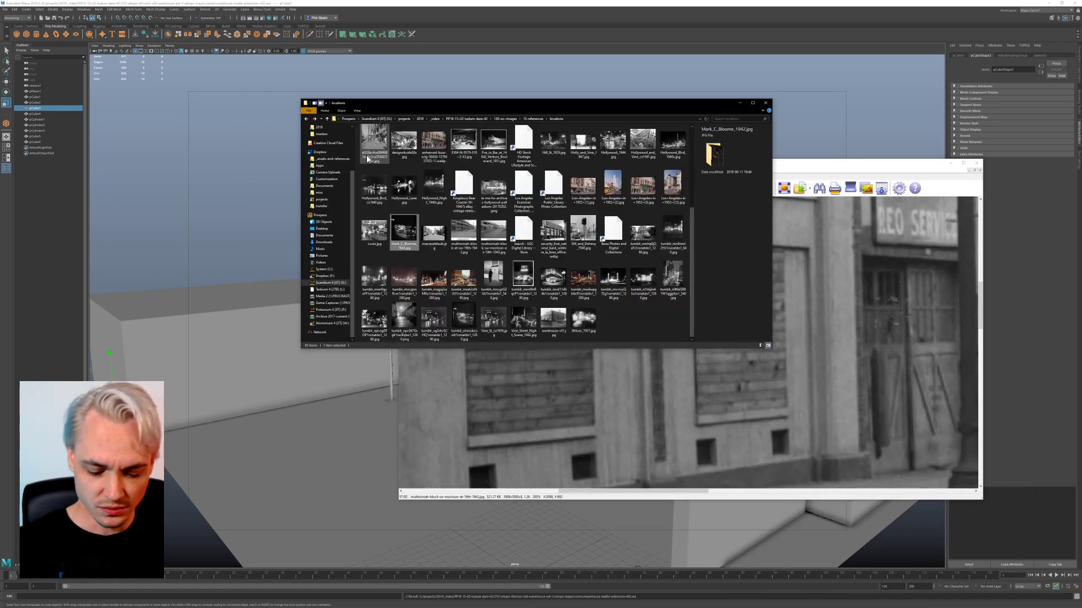
double_click(454, 230)
scroll(453, 229, "down", 1)
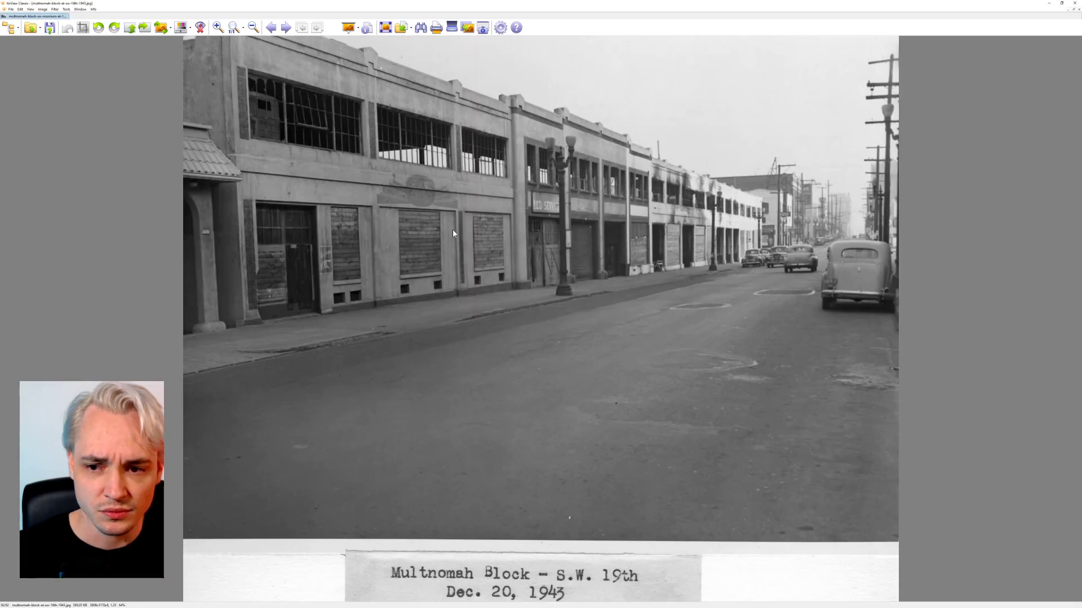
scroll(453, 229, "up", 1)
scroll(457, 229, "down", 1)
scroll(916, 167, "up", 1)
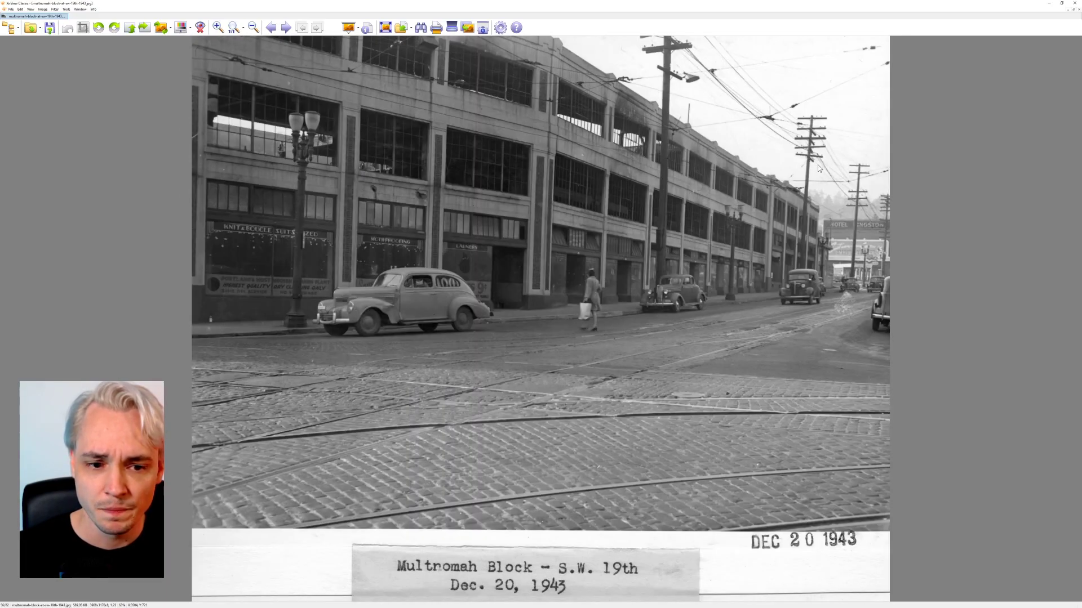
scroll(818, 166, "down", 1)
scroll(378, 318, "up", 4, "ctrl")
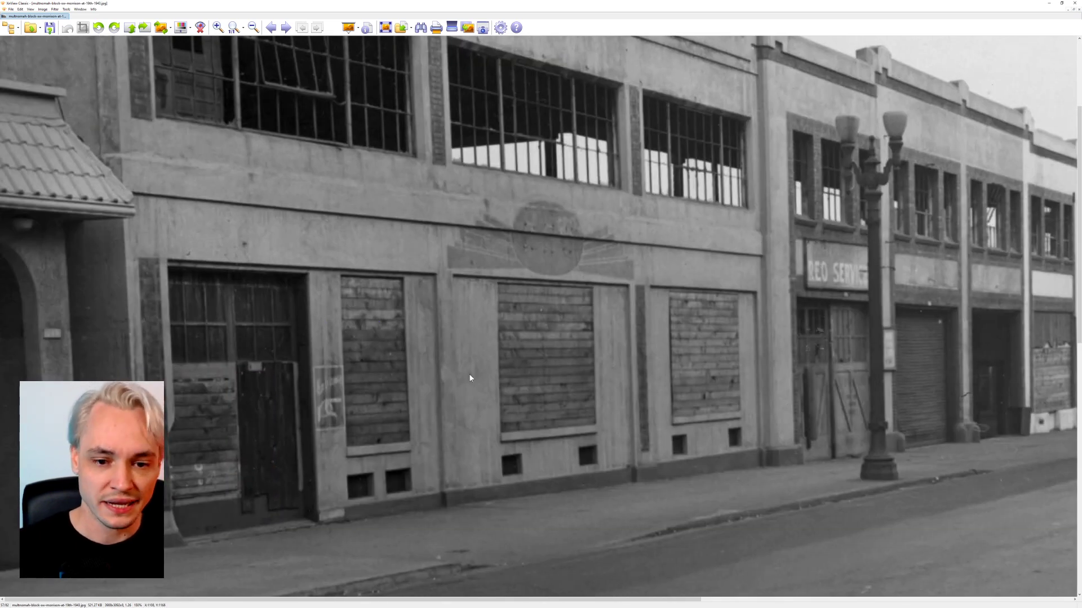
scroll(464, 375, "down", 1, "ctrl")
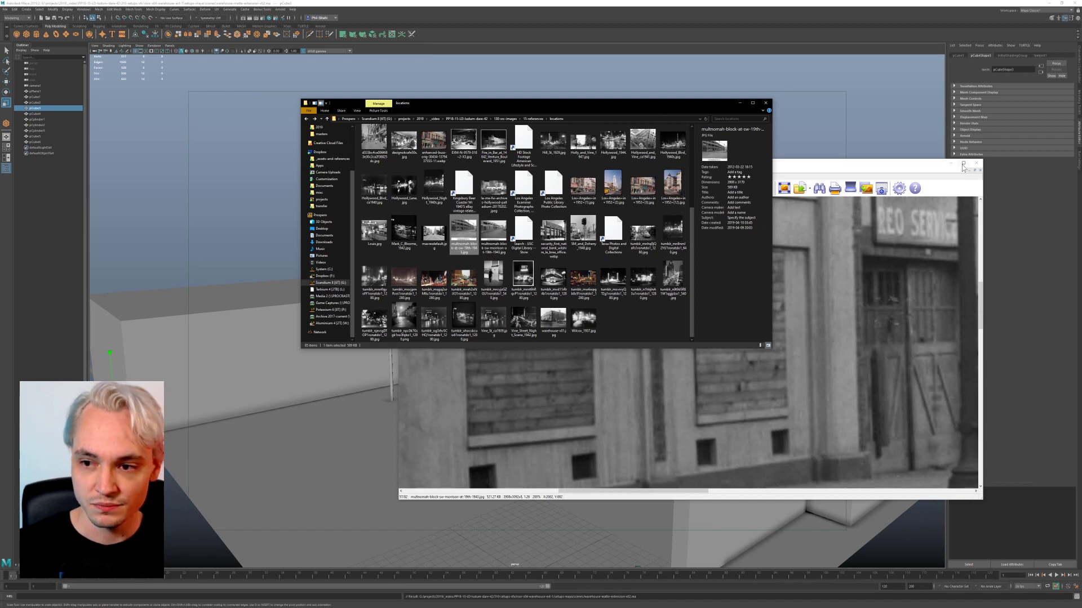
Step: Close the photo viewer, move the locations folder aside and review the whole parking-lot block-out from above in Maya
left_click(976, 163)
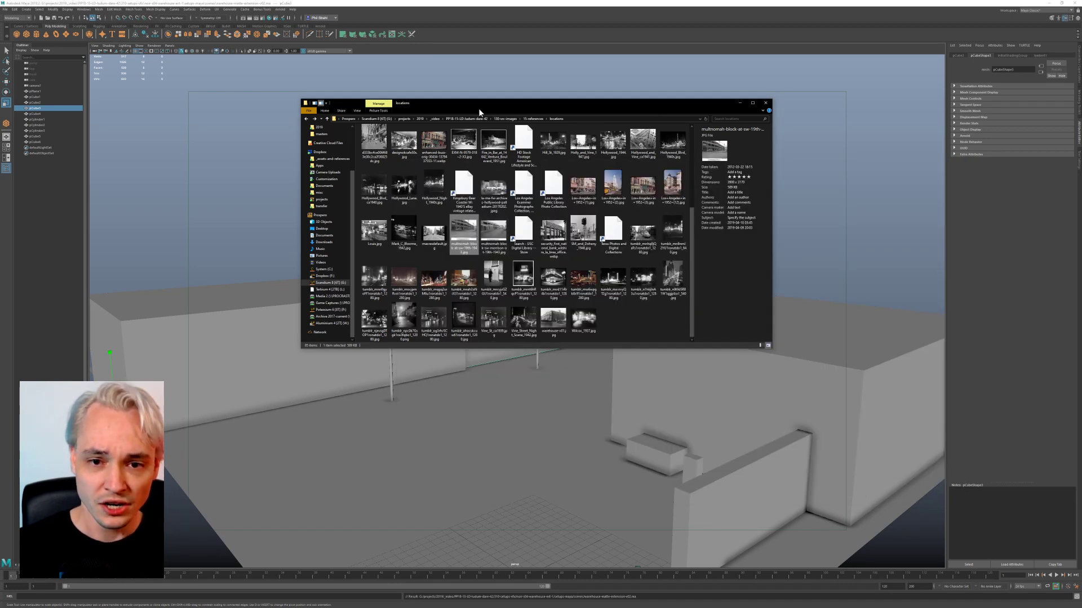
left_click_drag(527, 103, 389, 325)
left_click_drag(467, 217, 499, 259, "alt")
scroll(509, 293, "down", 6)
middle_click_drag(509, 292, 503, 282, "alt")
scroll(503, 282, "up", 3)
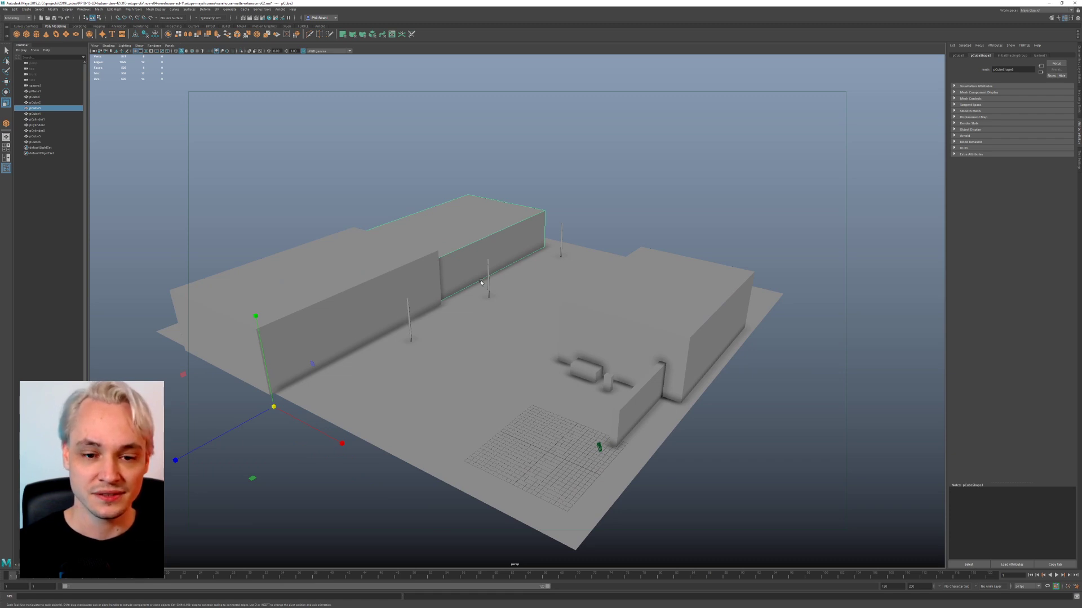
scroll(485, 279, "up", 2)
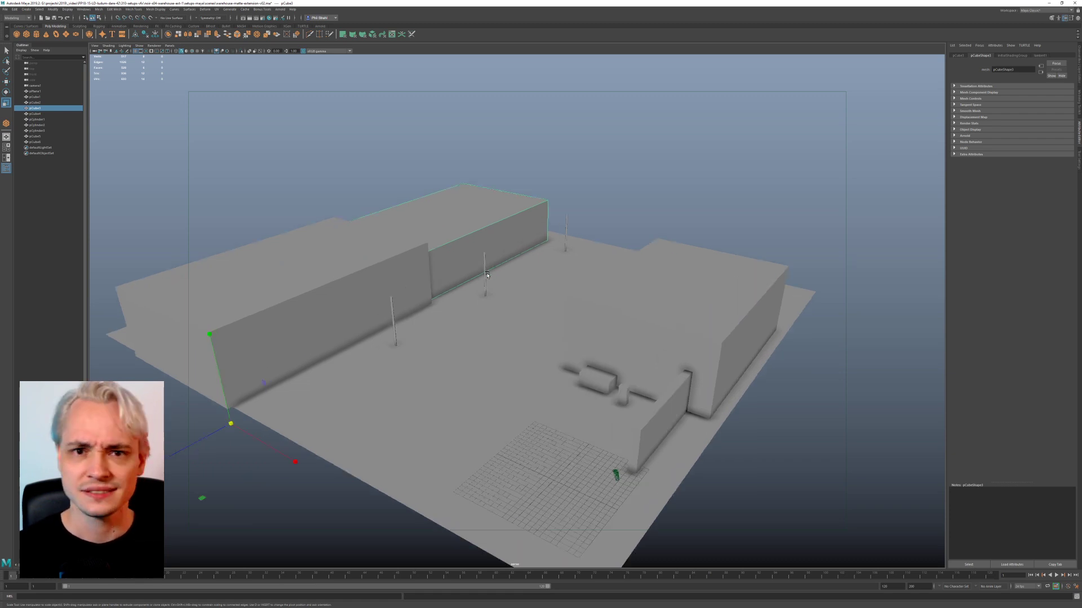
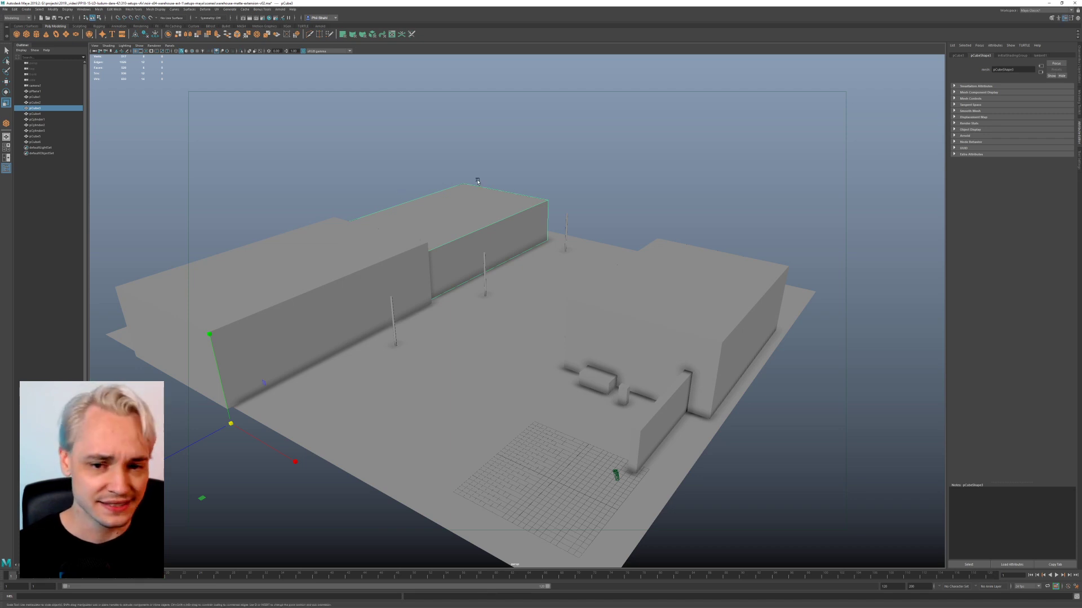
Step: Inspect the front wall of the far long building behind the lamp posts in the block-out
scroll(478, 178, "up", 5)
left_click_drag(486, 211, 451, 207, "alt")
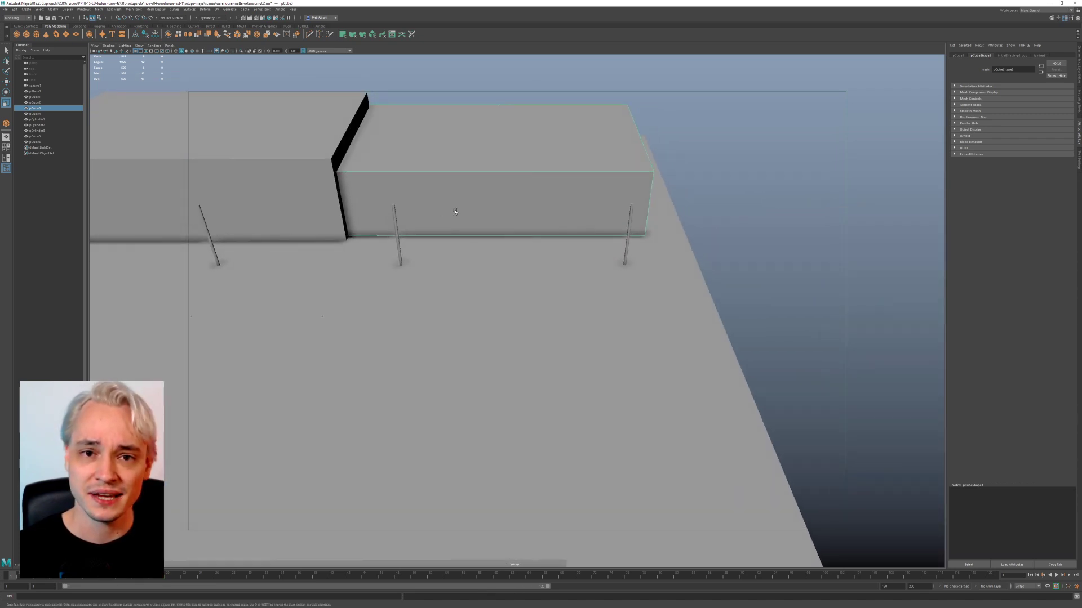
scroll(459, 237, "up", 2)
middle_click_drag(464, 258, 462, 410, "alt")
left_click_drag(461, 409, 418, 367, "alt")
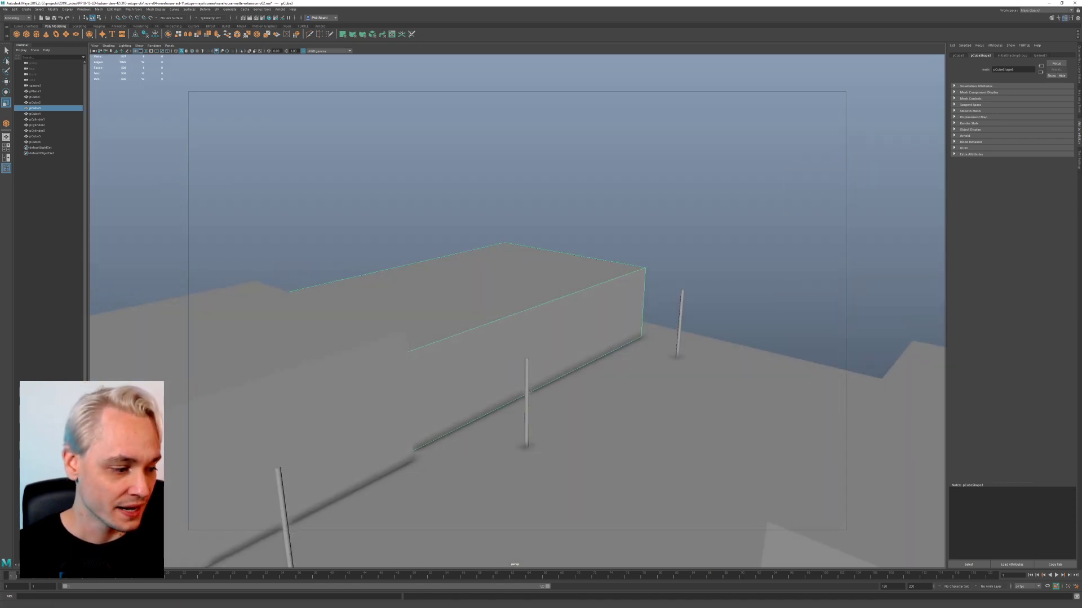
Step: Switch to Photoshop, close the night concept painting and open the Multnomah Block photo of the two-storey building with boarded-up windows
key("alt+Tab")
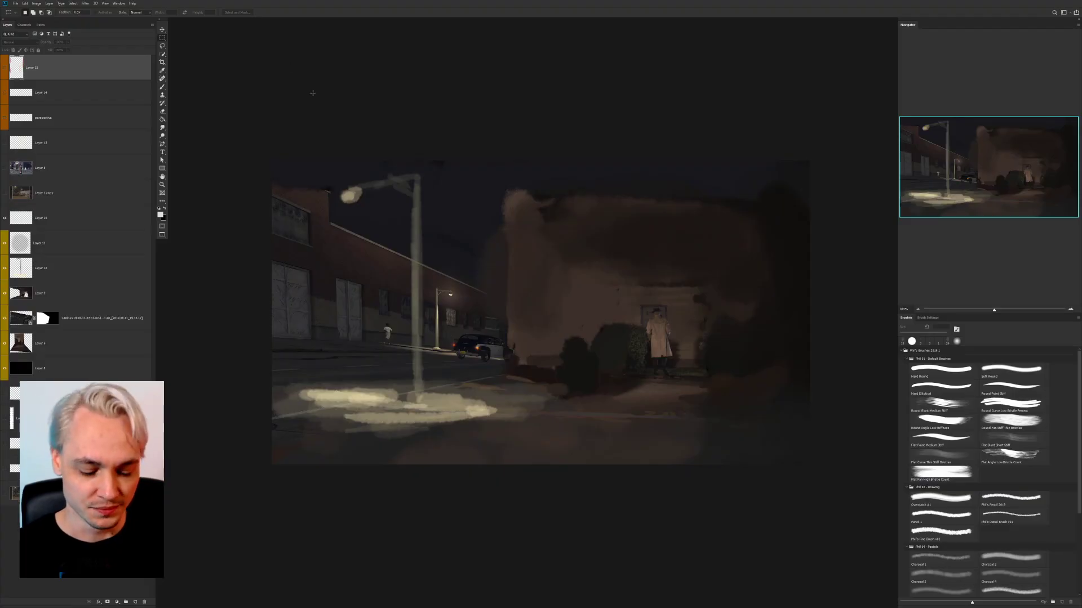
key("ctrl+w")
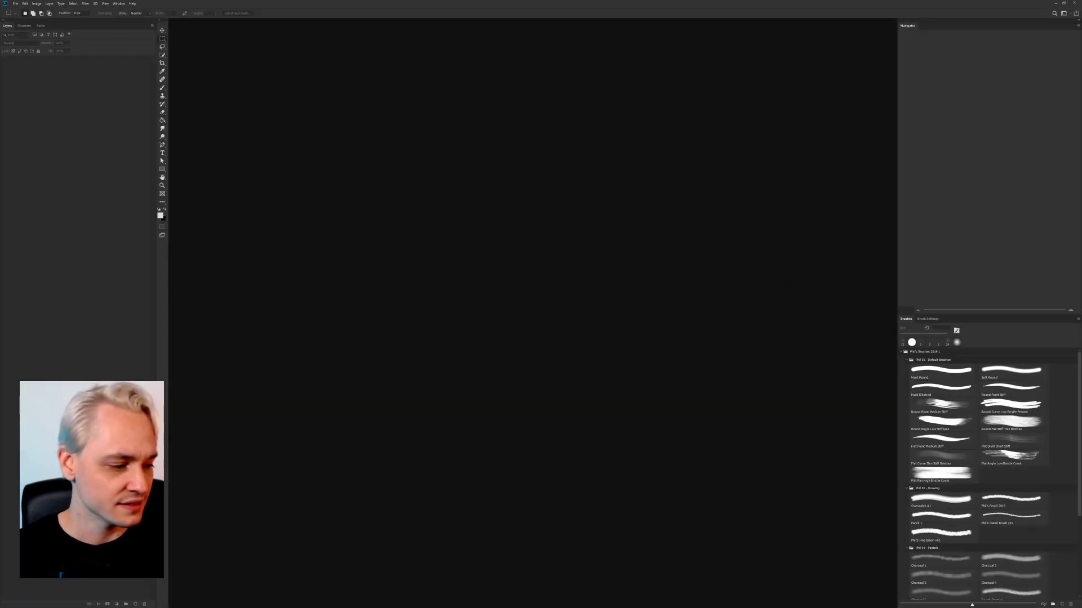
key("alt+Tab")
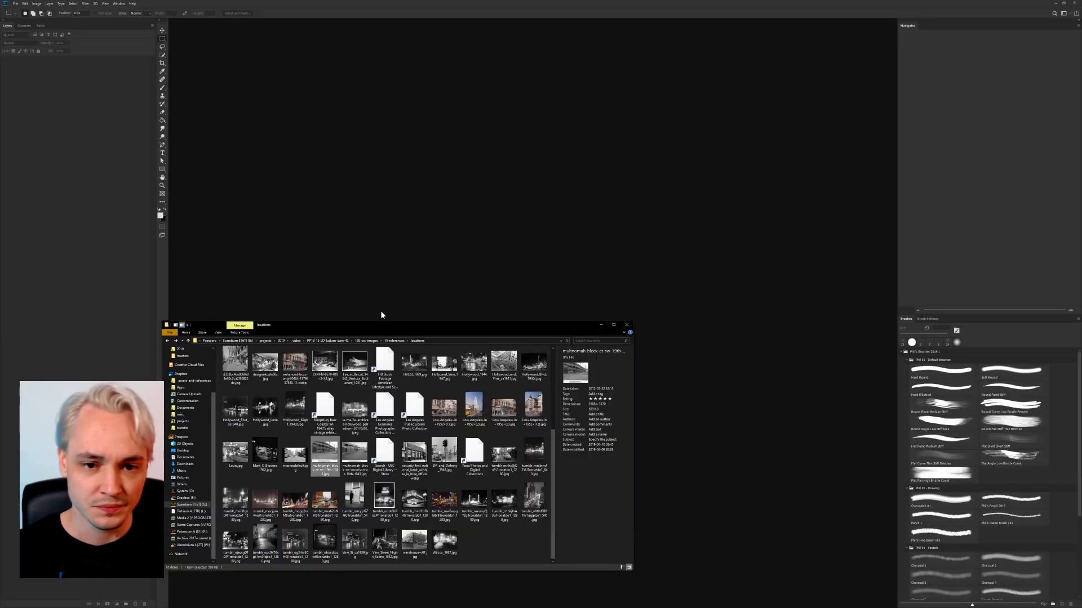
left_click_drag(352, 460, 427, 220)
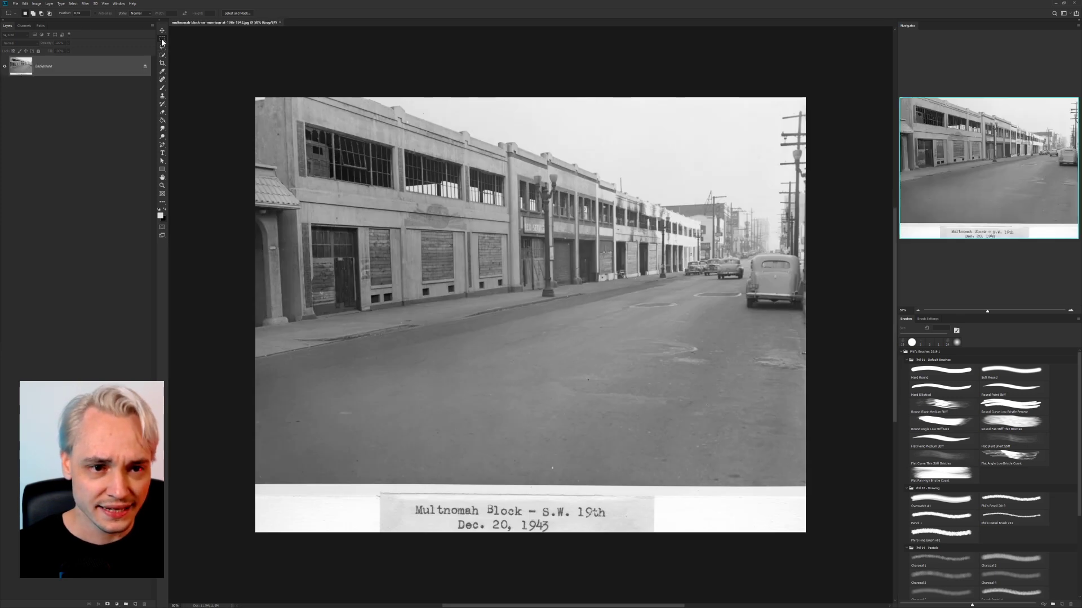
Step: Outline the nearest two-storey facade section in the street photo, from its ground line to above the roofline, with the Polygonal Lasso tool
left_click(162, 40)
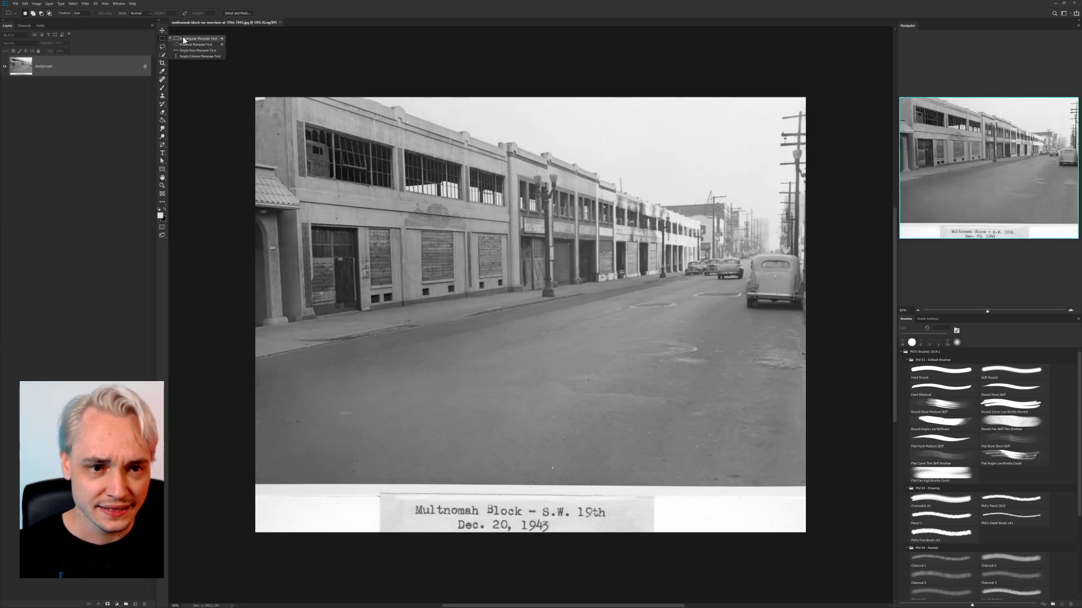
left_click(163, 46)
left_click(181, 53)
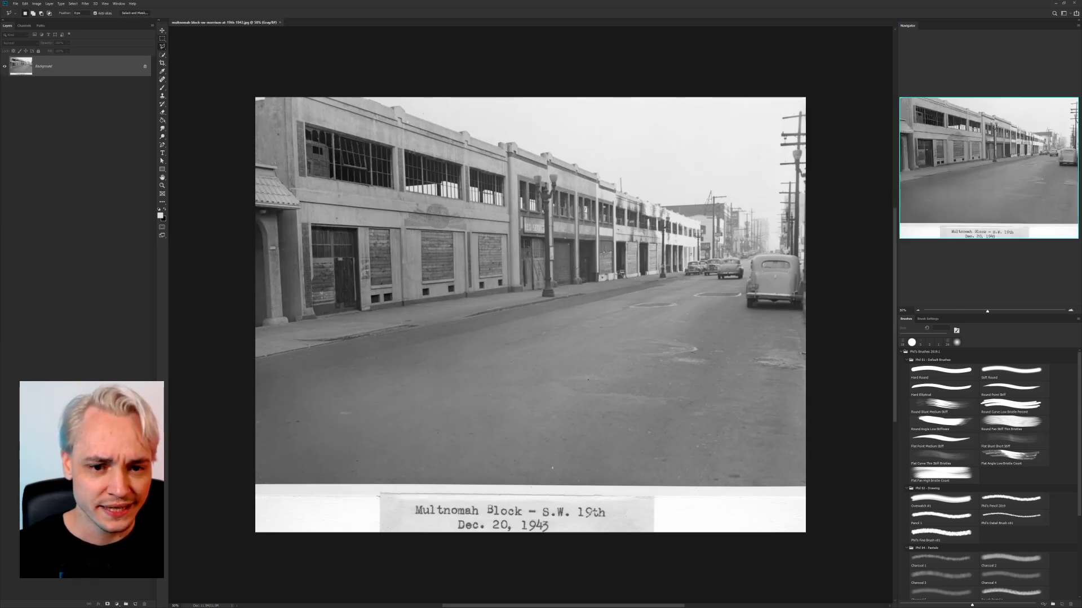
left_click(508, 291)
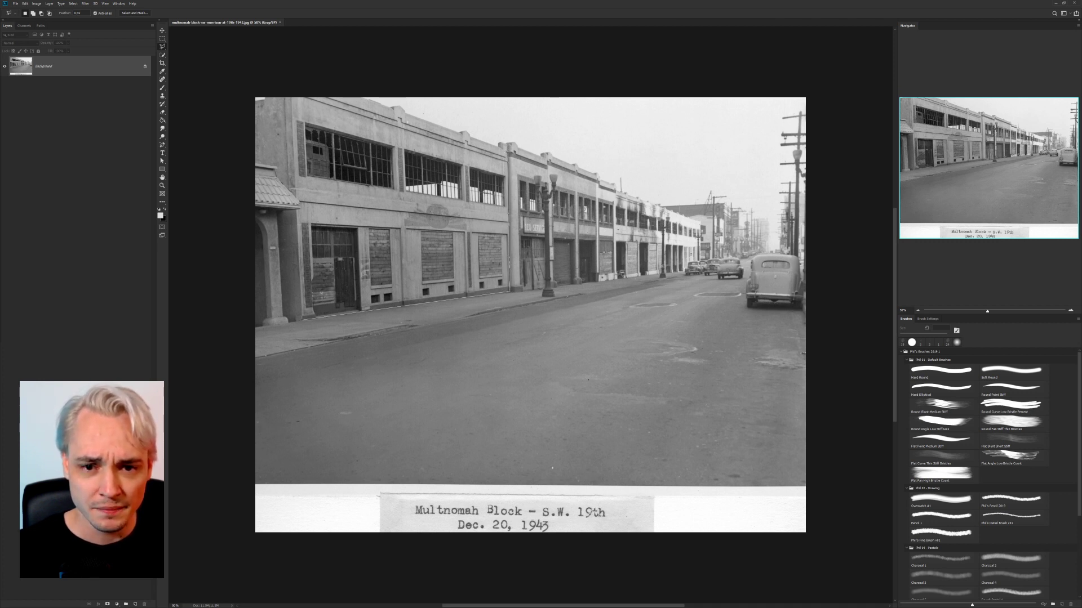
left_click(289, 70)
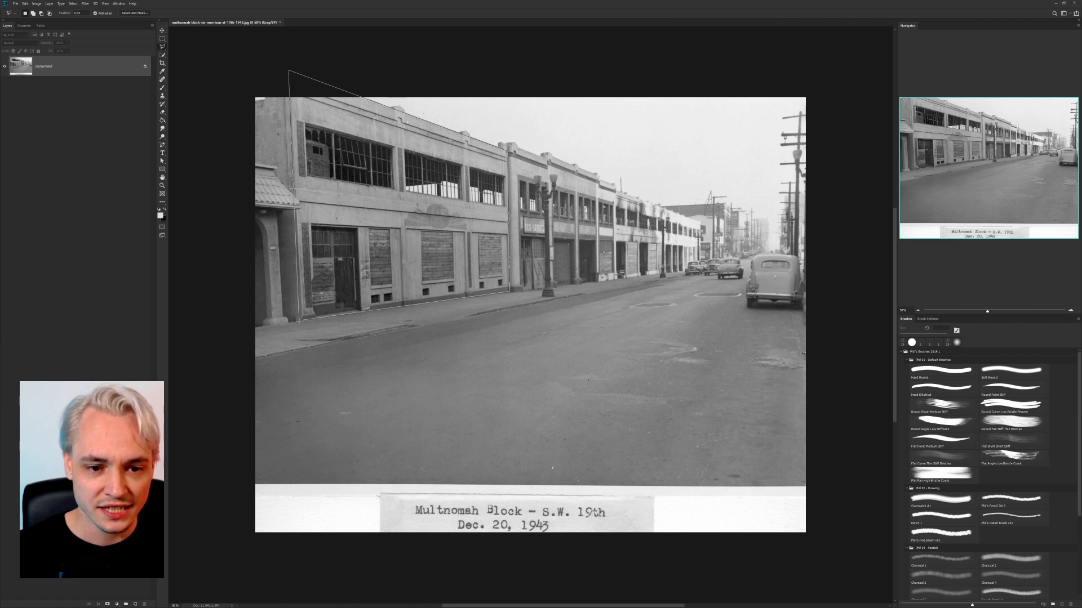
left_click(304, 321)
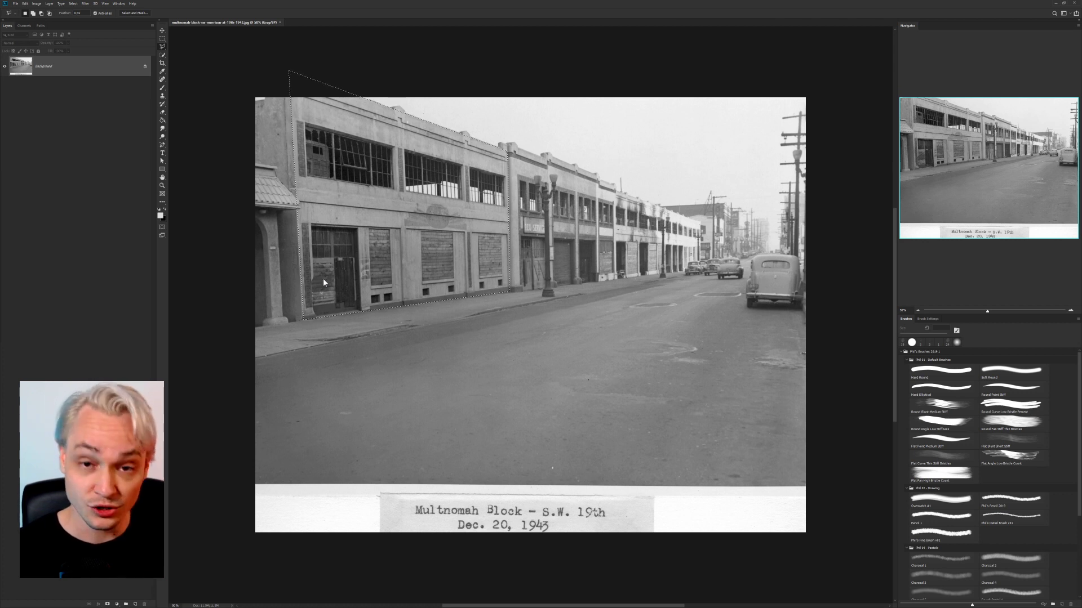
Step: Copy the selected facade onto its own layer in a new document and close the original street photo
left_click(162, 39)
left_click(285, 66)
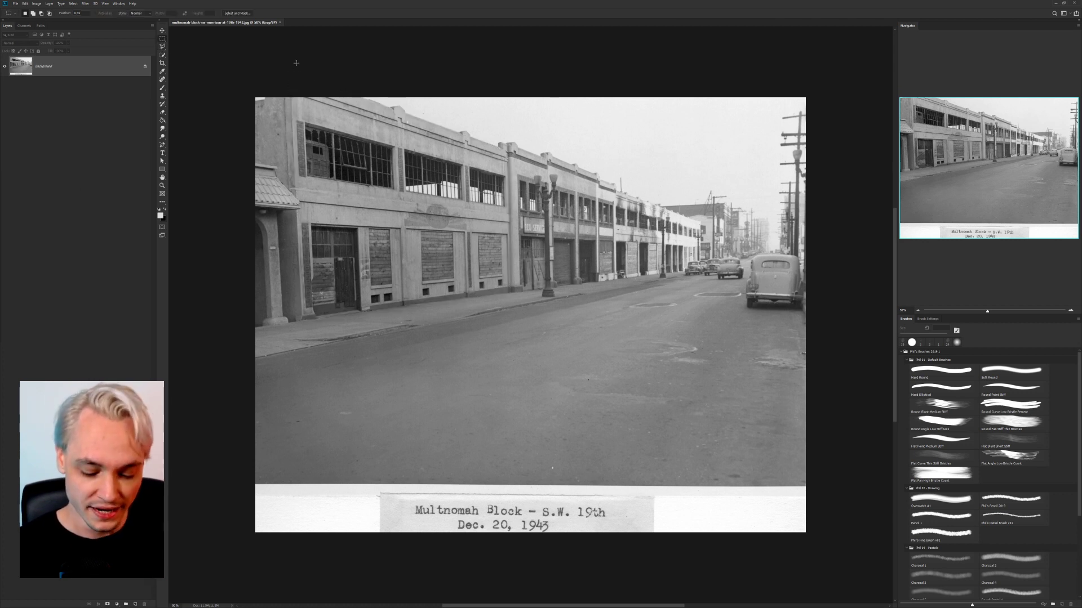
key("ctrl+n")
key("Return")
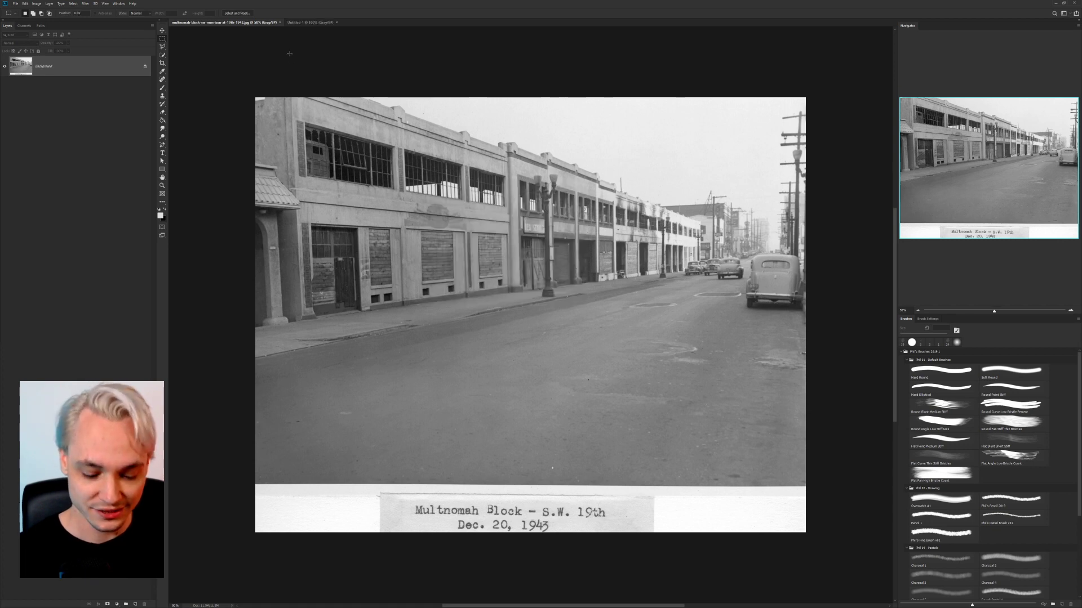
key("ctrl+v")
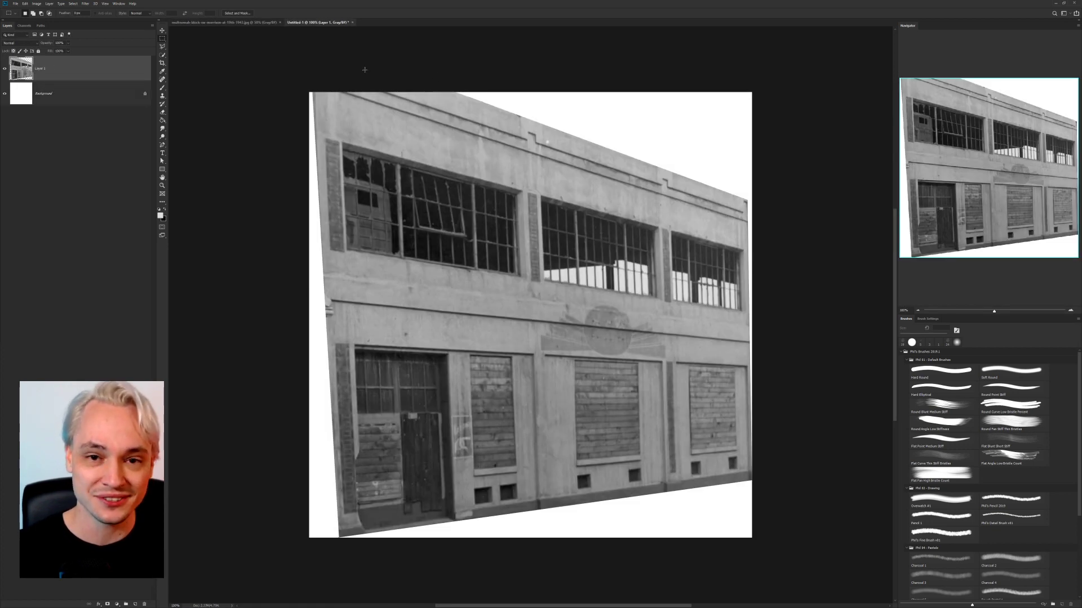
left_click(219, 22)
key("ctrl+w")
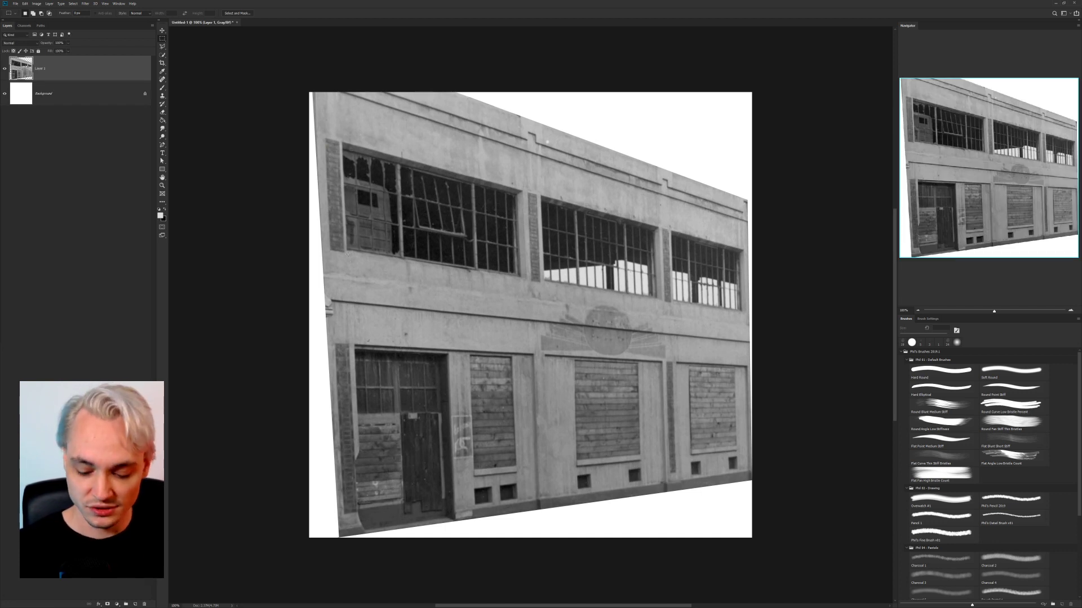
Step: Extend the canvas relatively on all sides of the facade, keeping the centred anchor and the background extension colour
key("ctrl+minus")
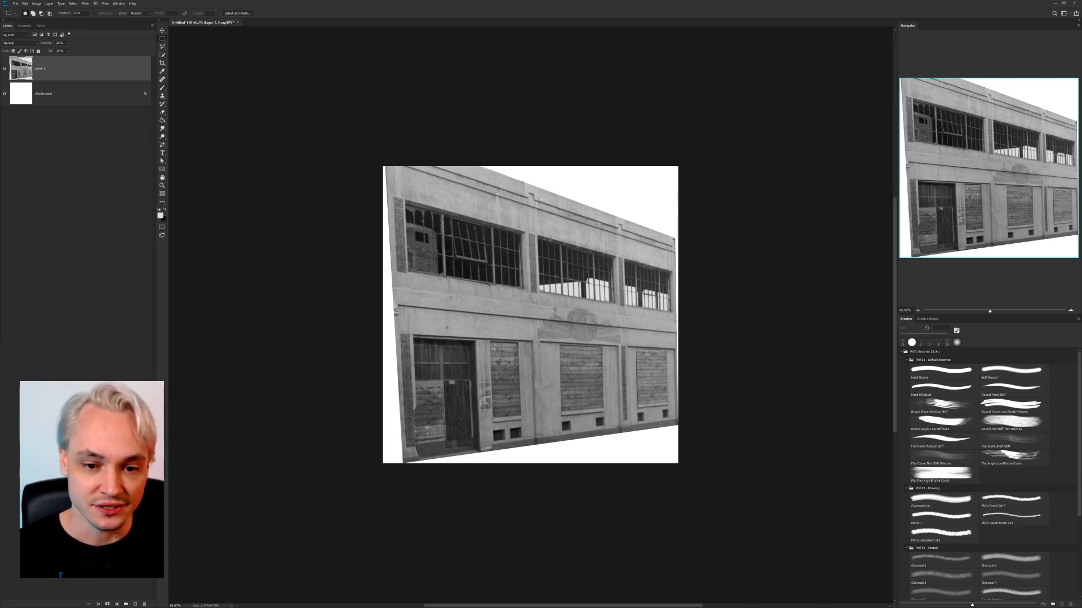
key("ctrl+alt+c")
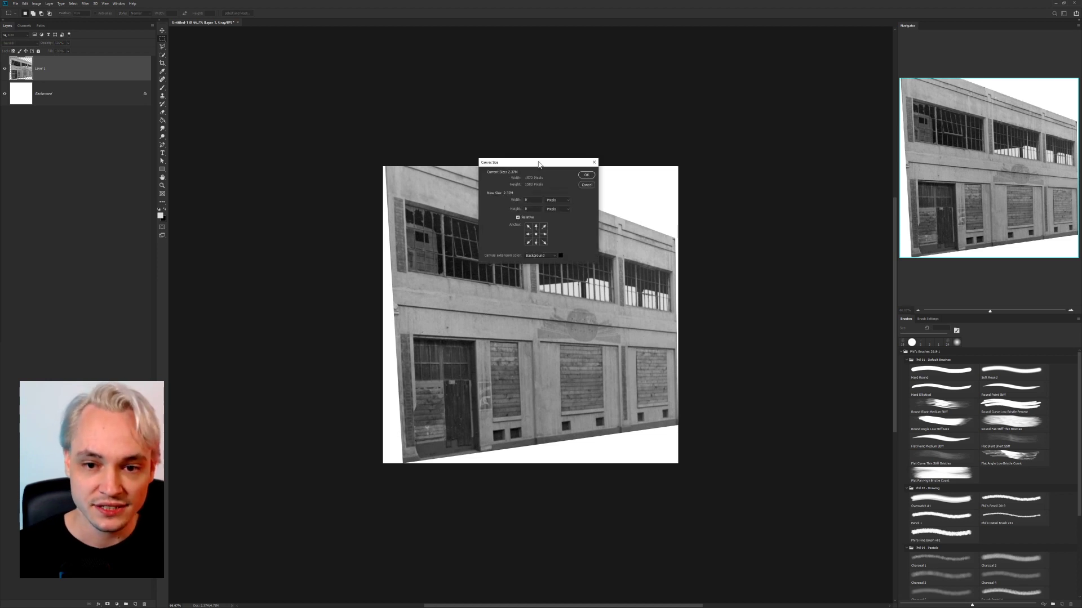
left_click_drag(538, 164, 751, 55)
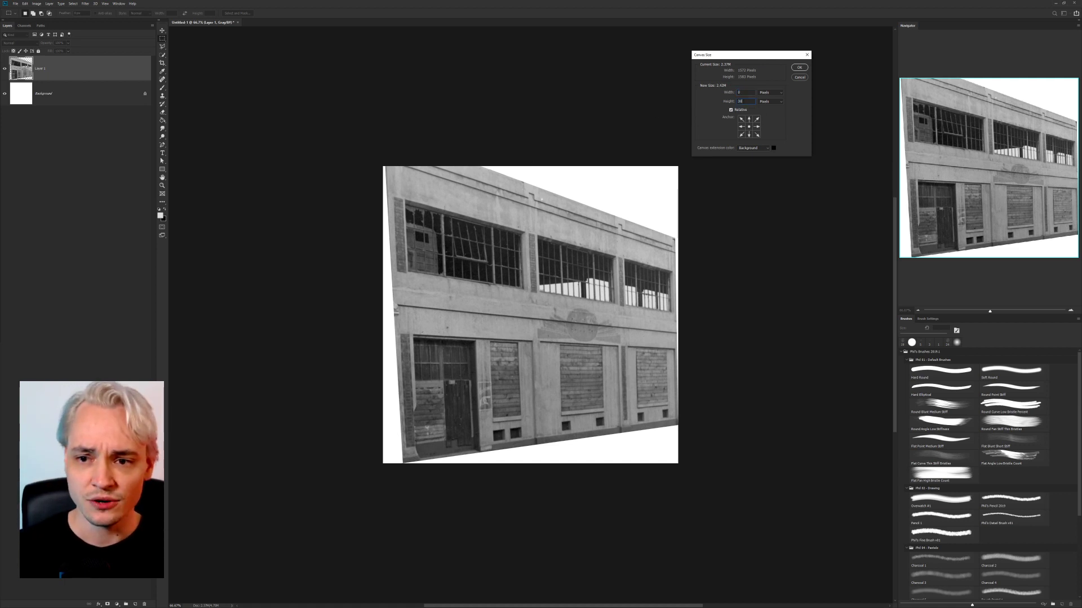
left_click(728, 102)
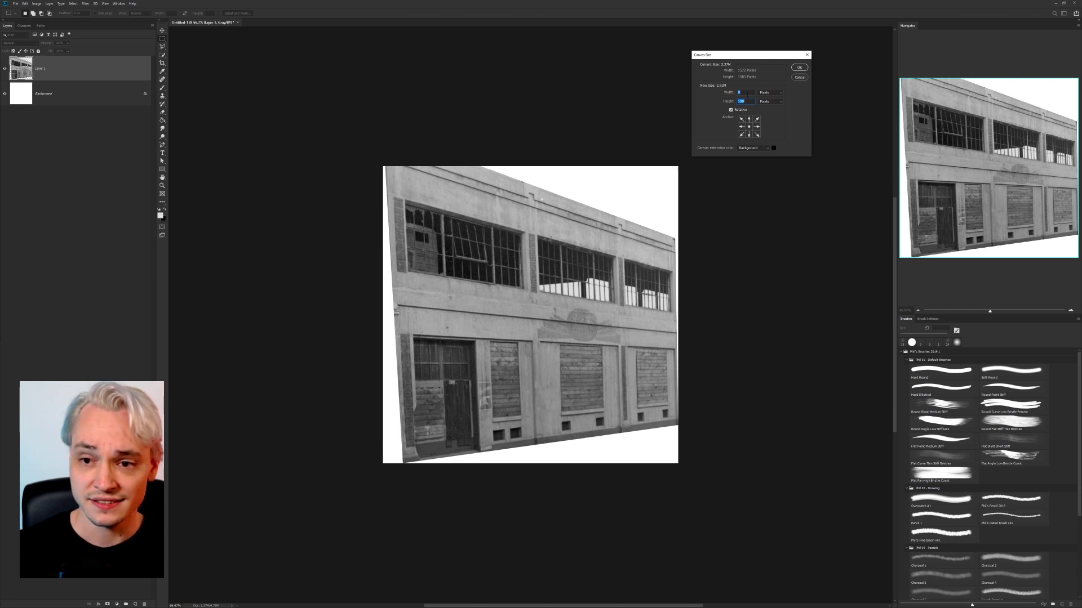
type("100")
key("shift+Tab")
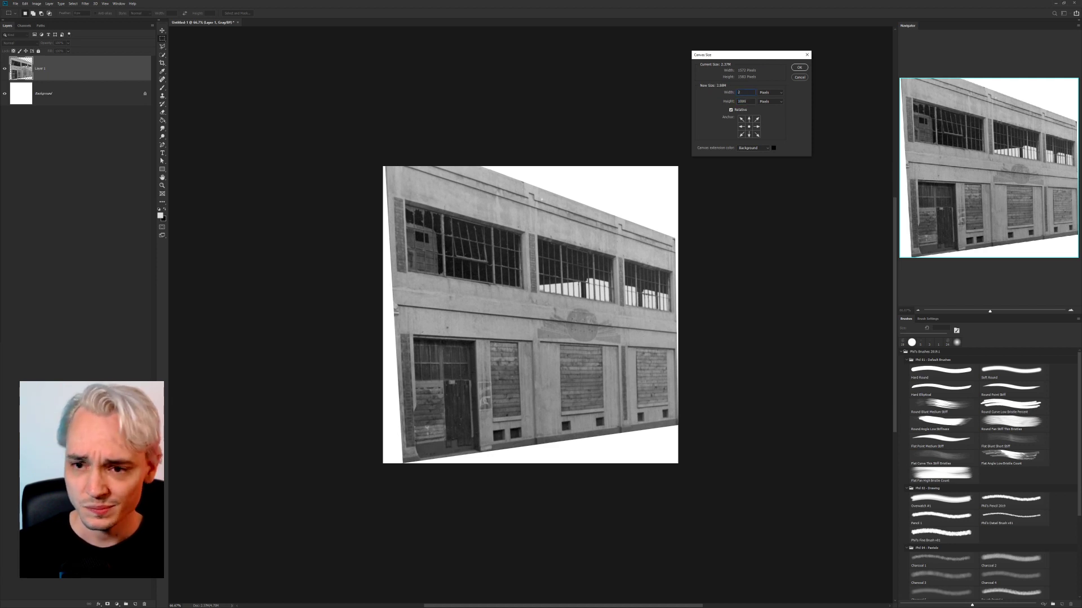
left_click(798, 68)
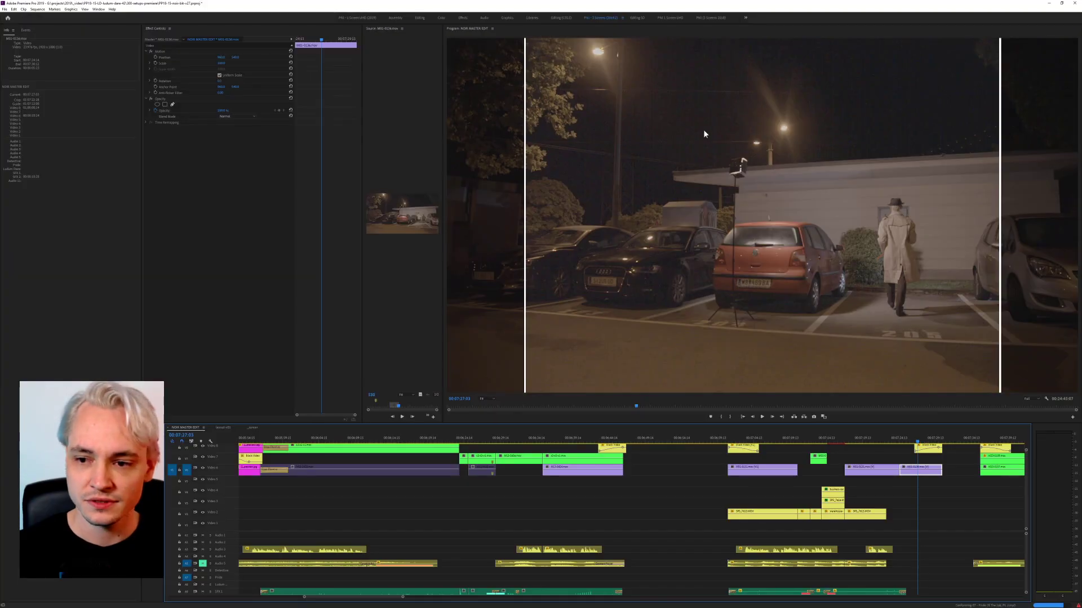
Step: Switch to Premiere Pro and close it without saving the project, and close Nuke with its changes saved
left_click(1075, 3)
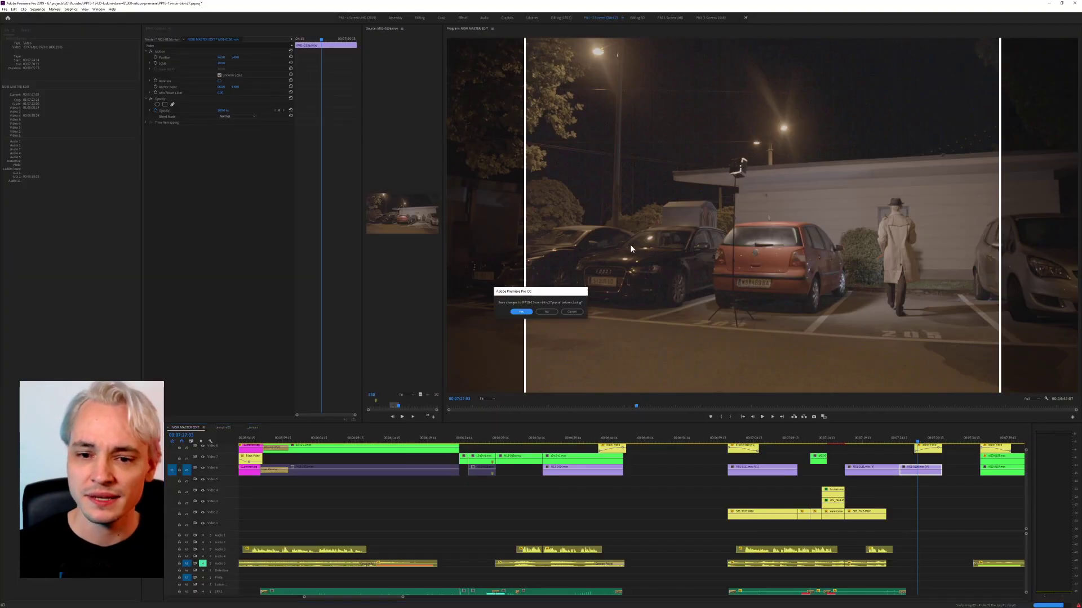
left_click(545, 312)
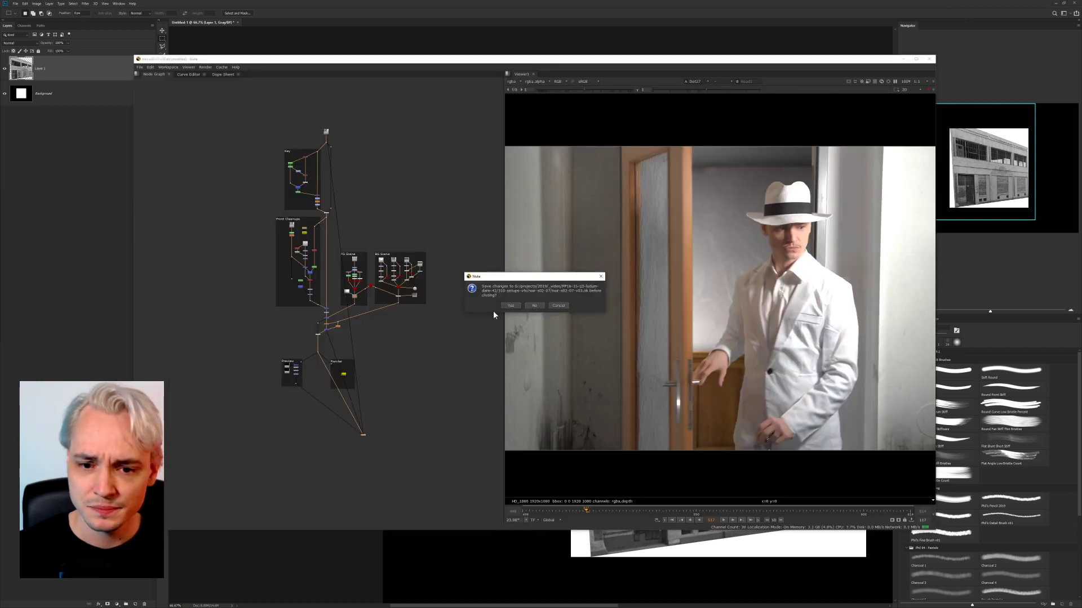
left_click(506, 308)
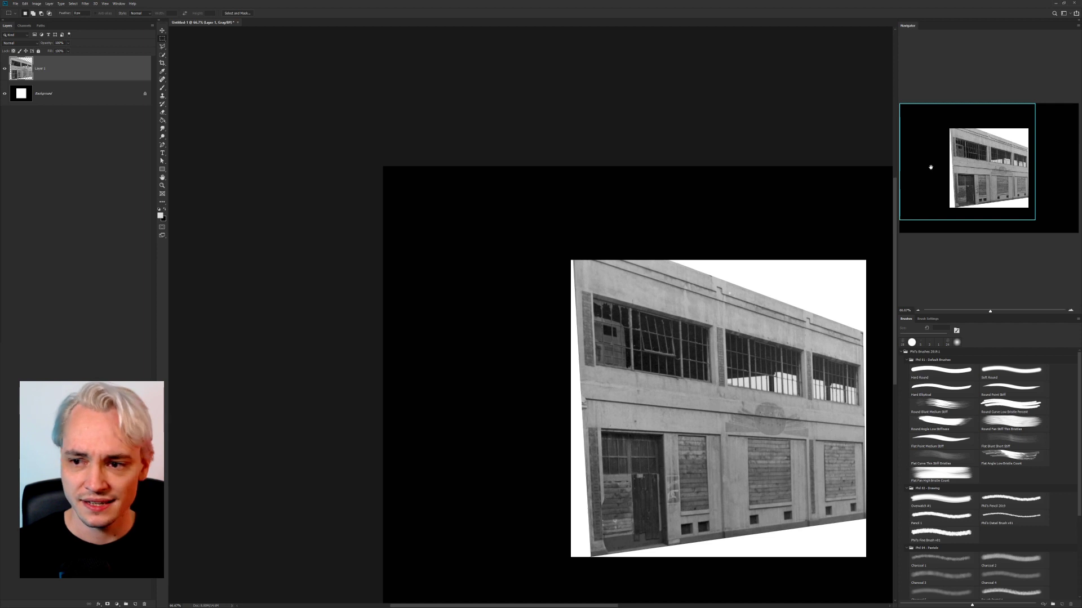
Step: Sample the black around the image and fill the whole Background layer with it behind the facade
left_click_drag(929, 169, 473, 264)
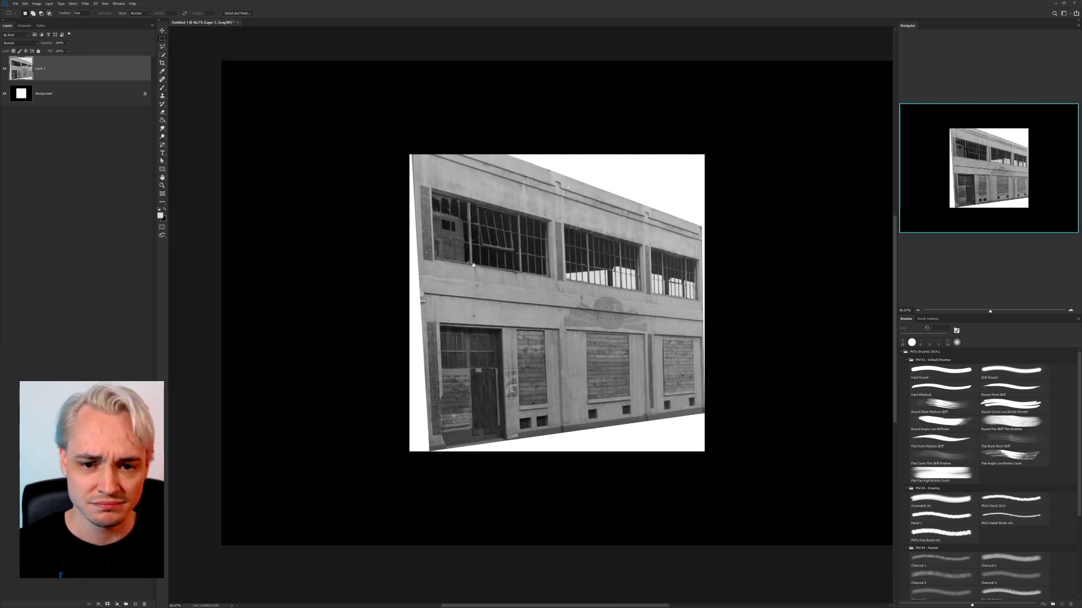
left_click_drag(591, 215, 647, 143)
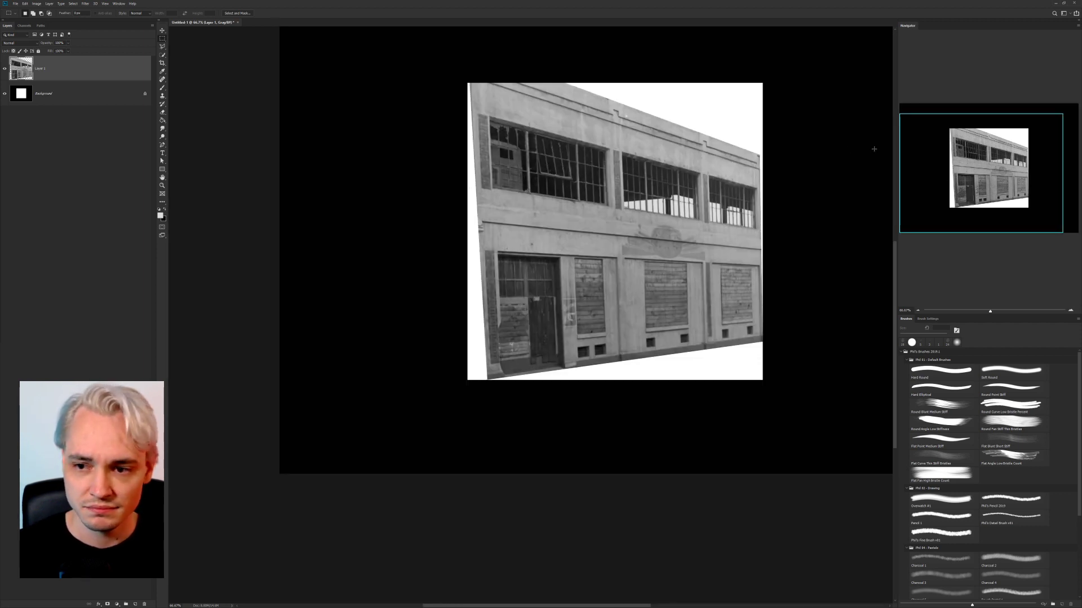
left_click_drag(874, 147, 777, 185)
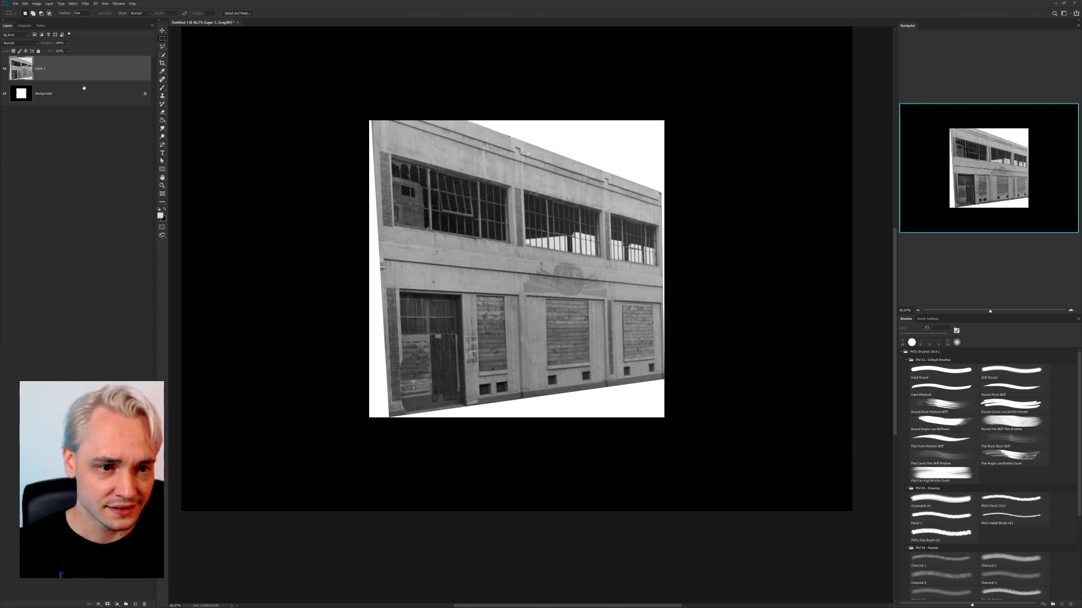
left_click(69, 100)
key("i")
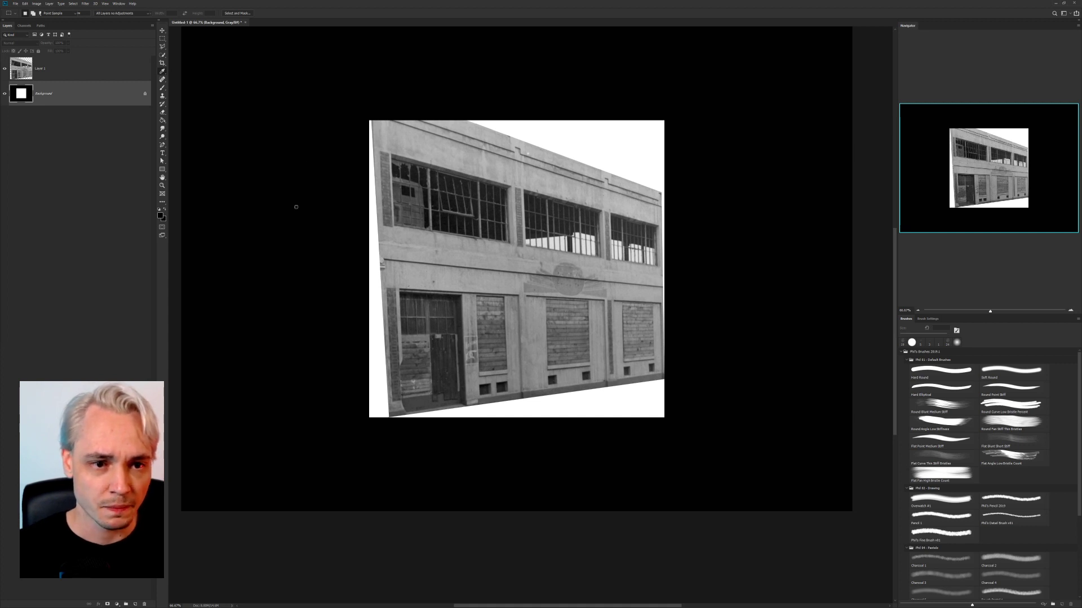
key("g")
key("alt+BackSpace")
left_click(162, 40)
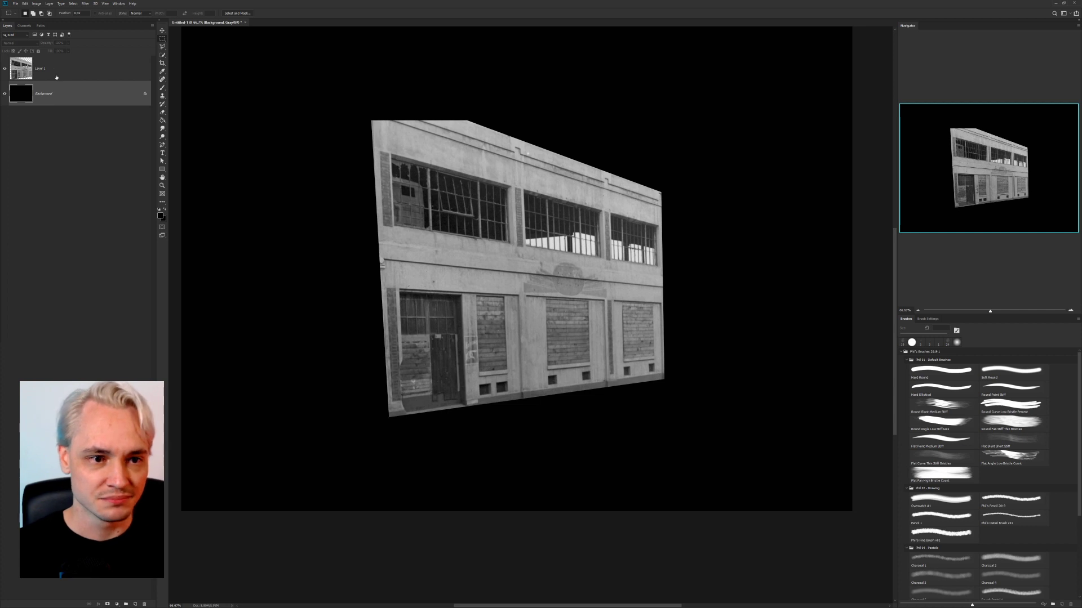
Step: Make the facade layer active and draw a rectangular marquee around most of the building front
left_click(58, 75)
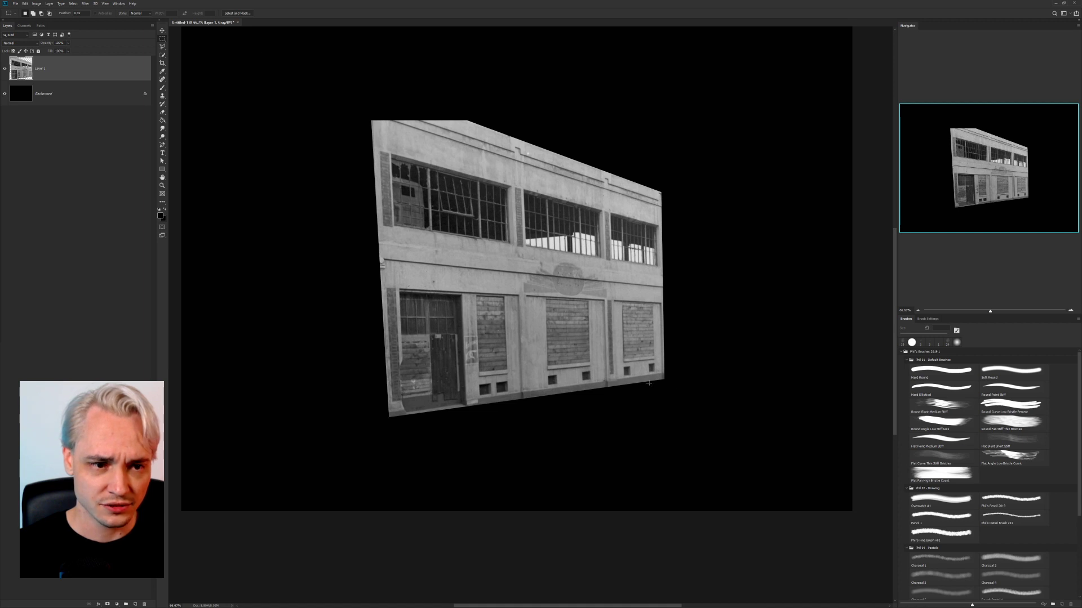
left_click(1074, 4)
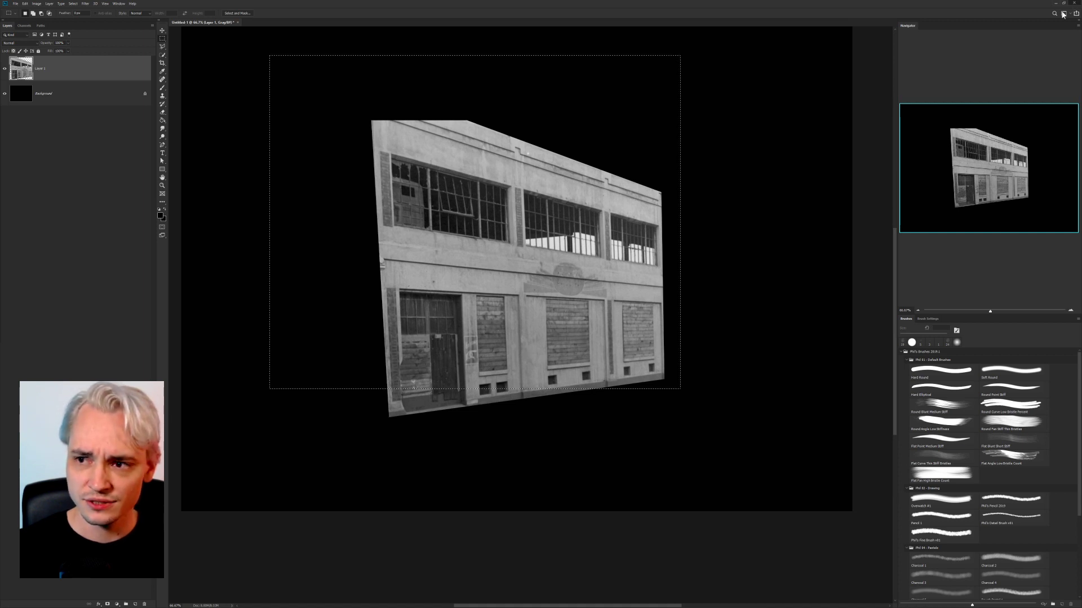
left_click(562, 216)
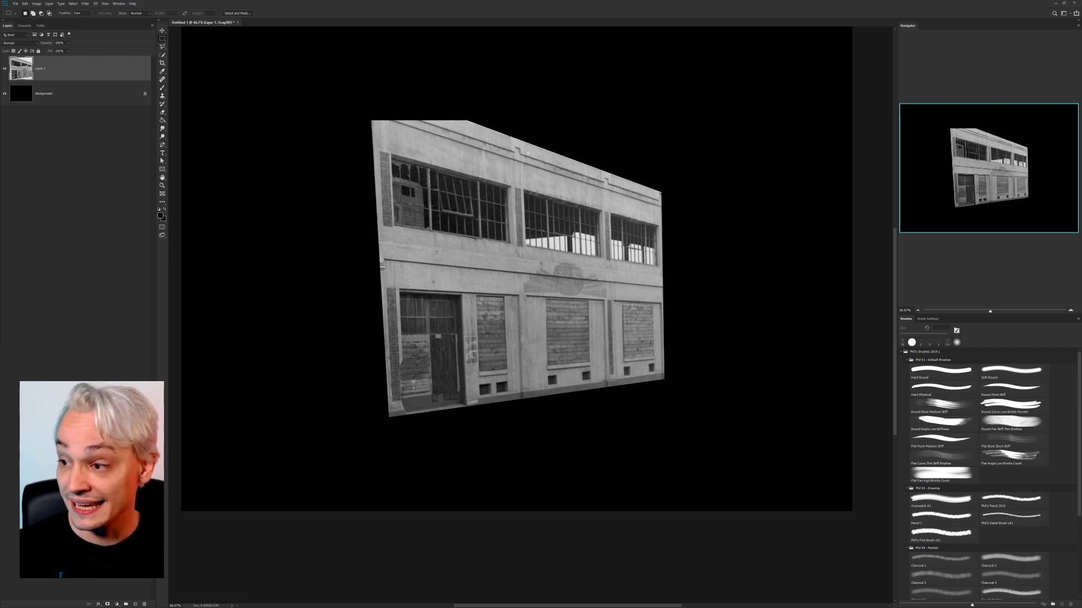
Step: Save the document as a Photoshop file named building-warehouse-front-v01 in the project's img-src folder
key("ctrl+s")
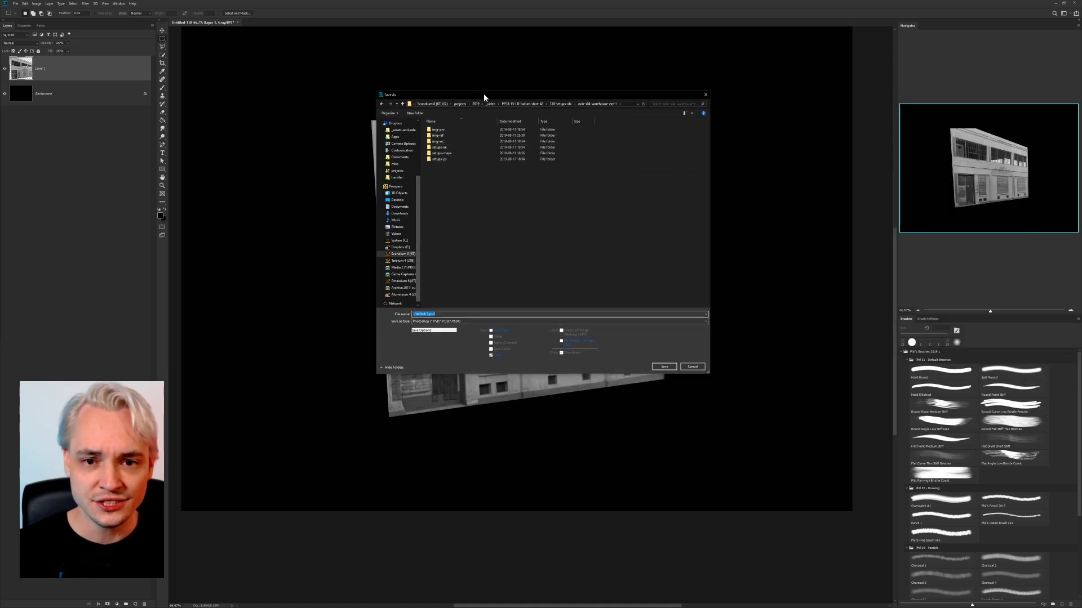
left_click_drag(483, 94, 661, 98)
left_click(627, 191)
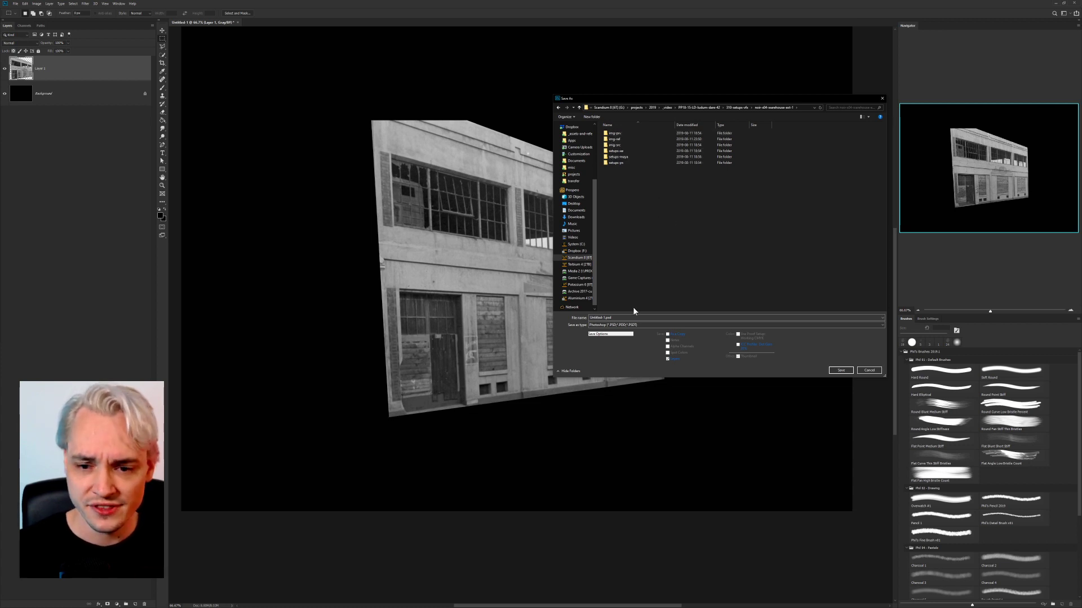
left_click(623, 318)
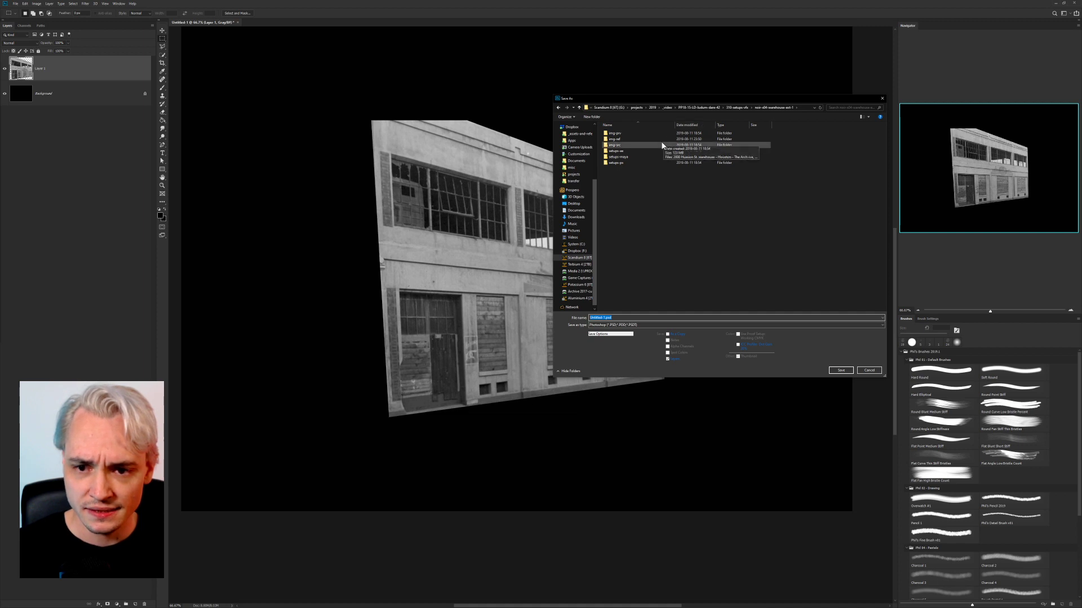
double_click(642, 145)
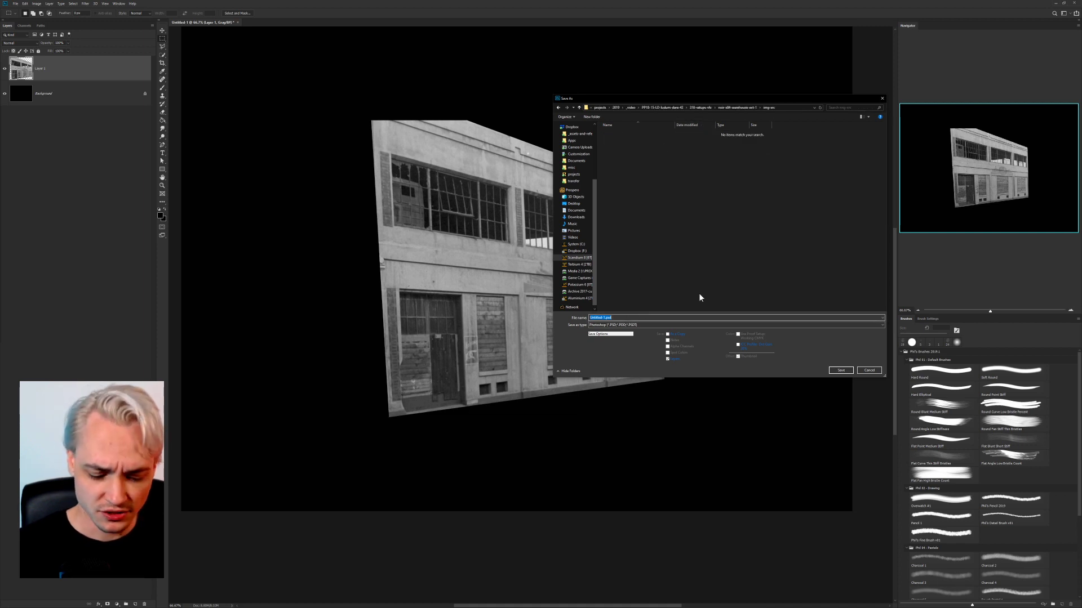
type("building-ware")
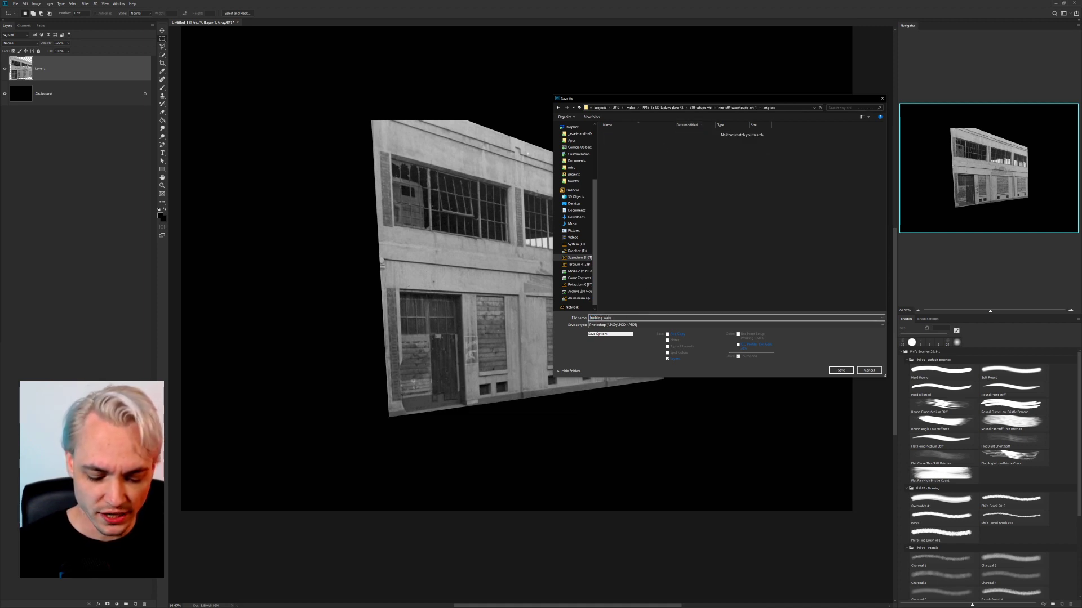
type("house-front-v01")
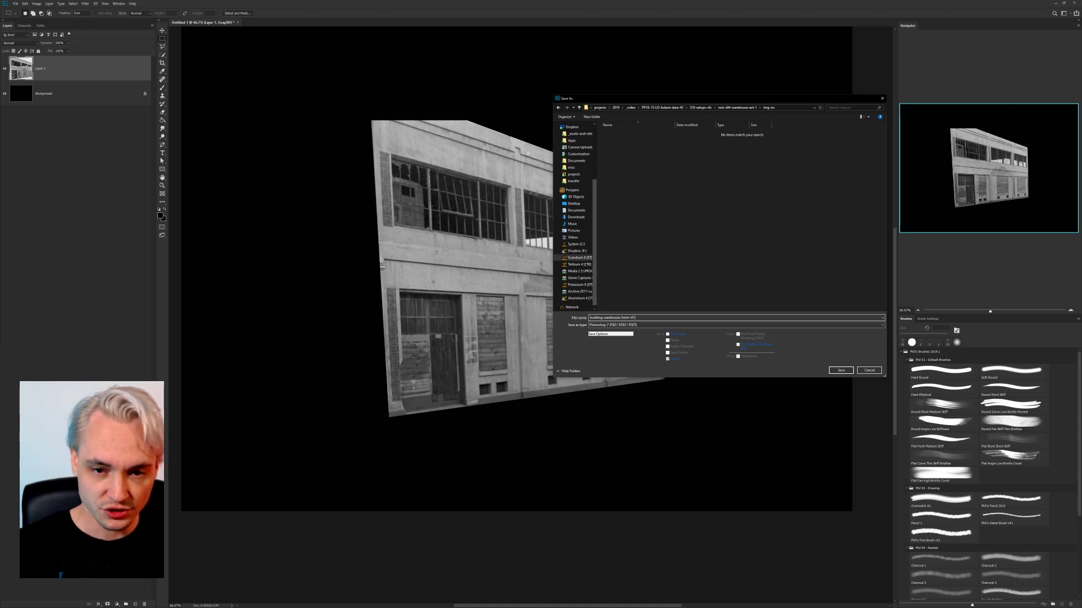
key("Return")
key("Return")
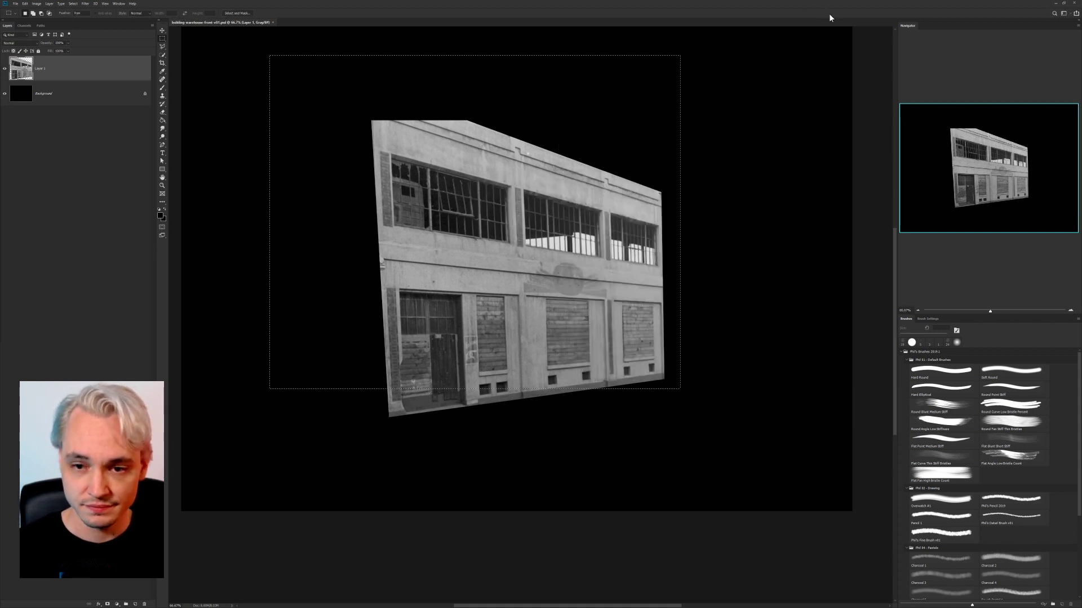
Step: Close Photoshop, return to the parking-lot block-out in Maya and clear the selection of the long building
left_click(1073, 3)
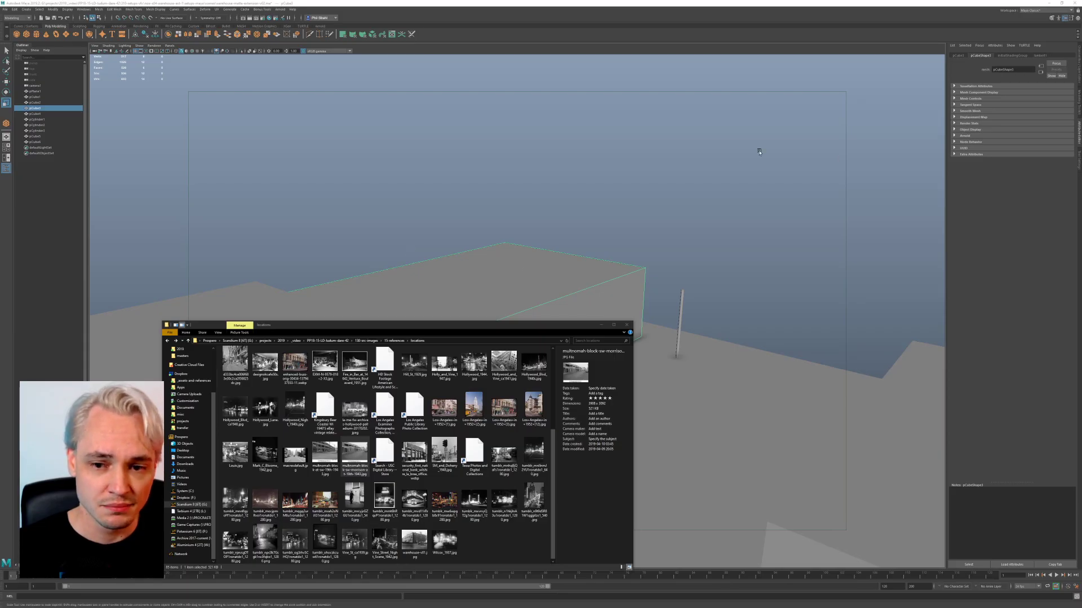
left_click(759, 152)
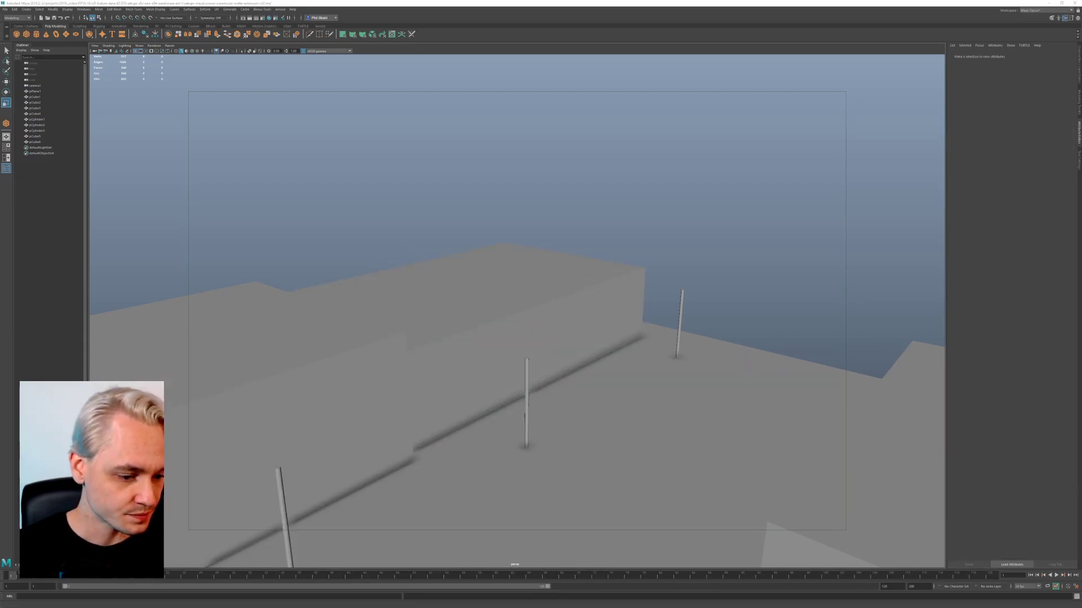
Step: Dismiss the Hypershade window and check the CPU, network and GPU load in Task Manager
left_click_drag(0, 113, 611, 117)
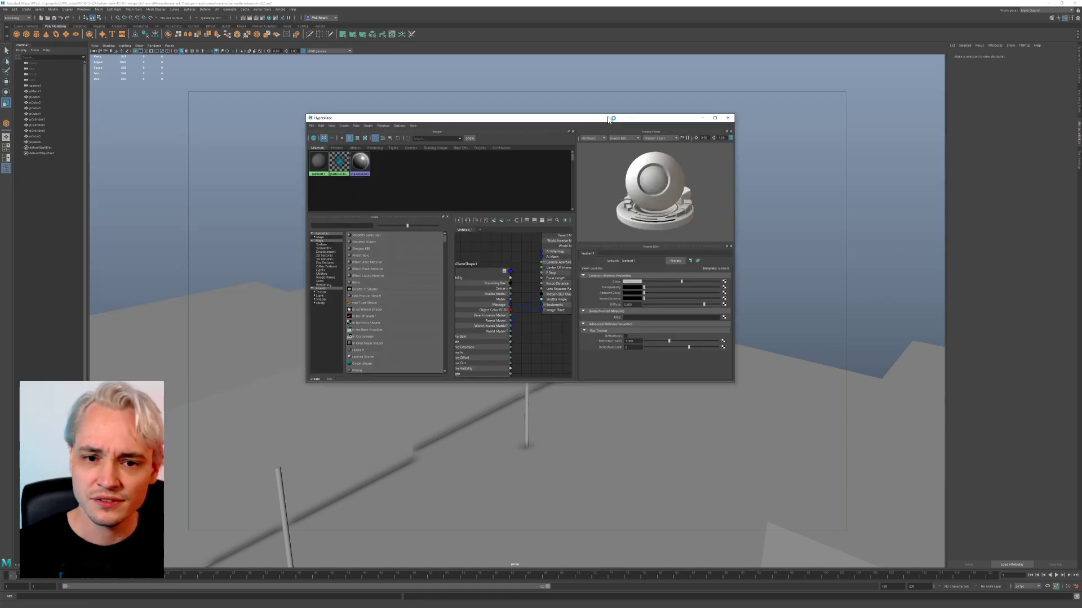
left_click(728, 118)
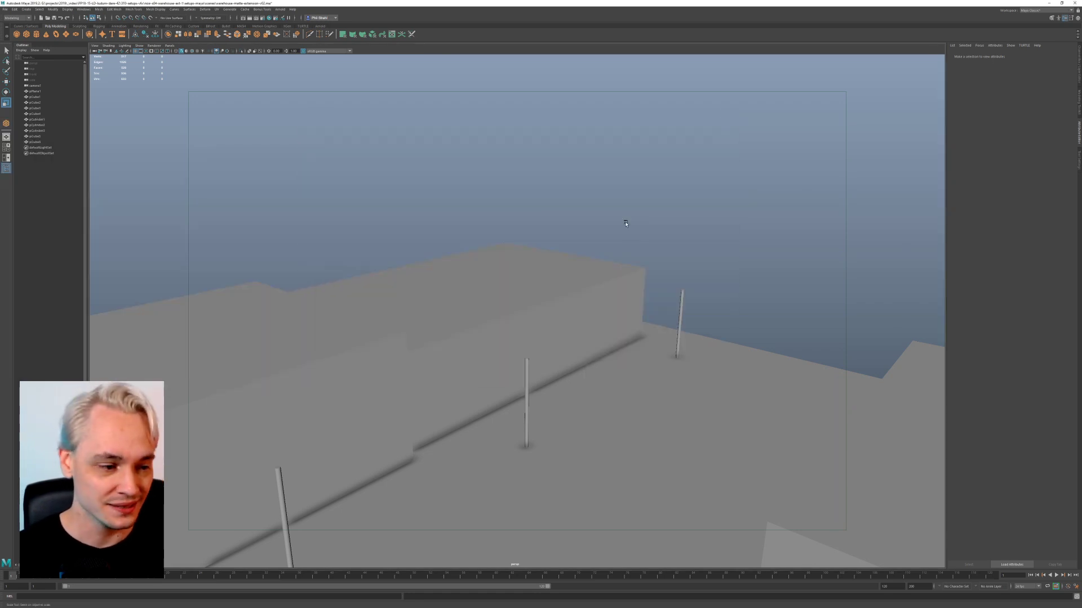
key("ctrl+shift+Escape")
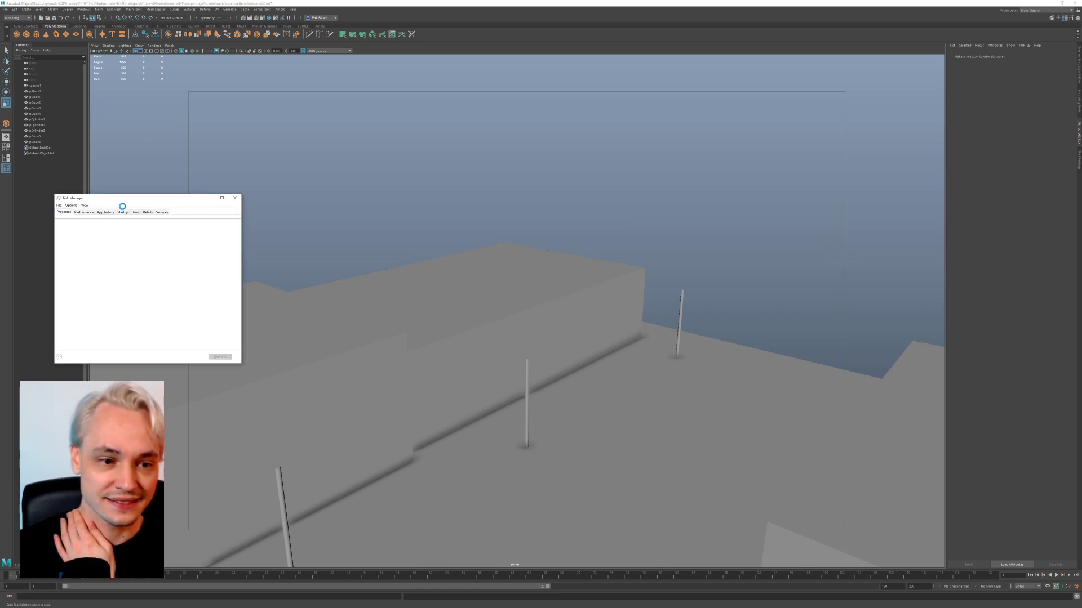
left_click_drag(126, 200, 348, 108)
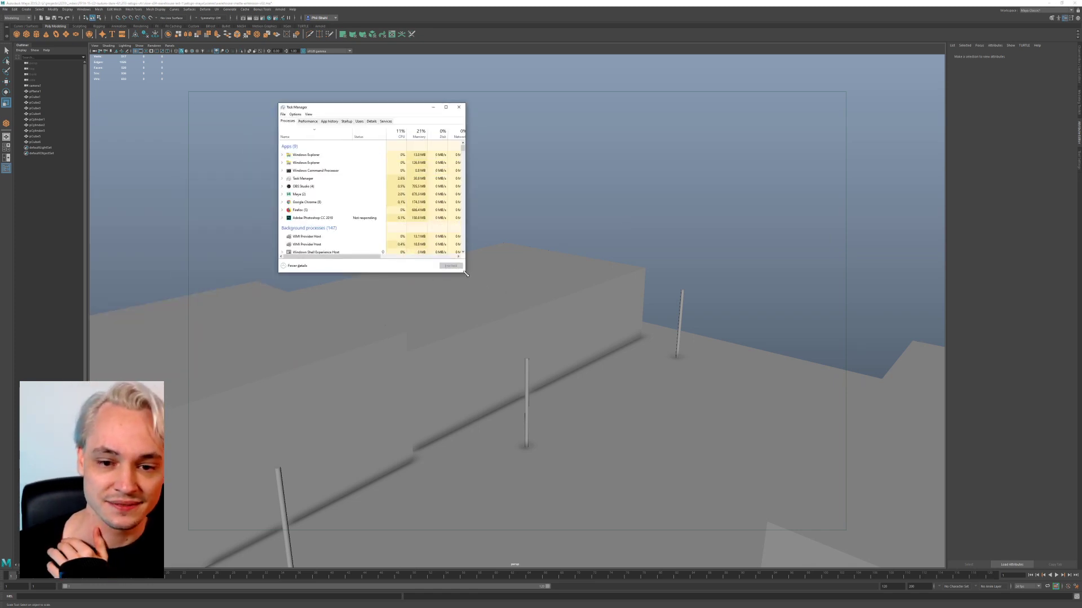
left_click_drag(465, 272, 708, 433)
left_click(307, 122)
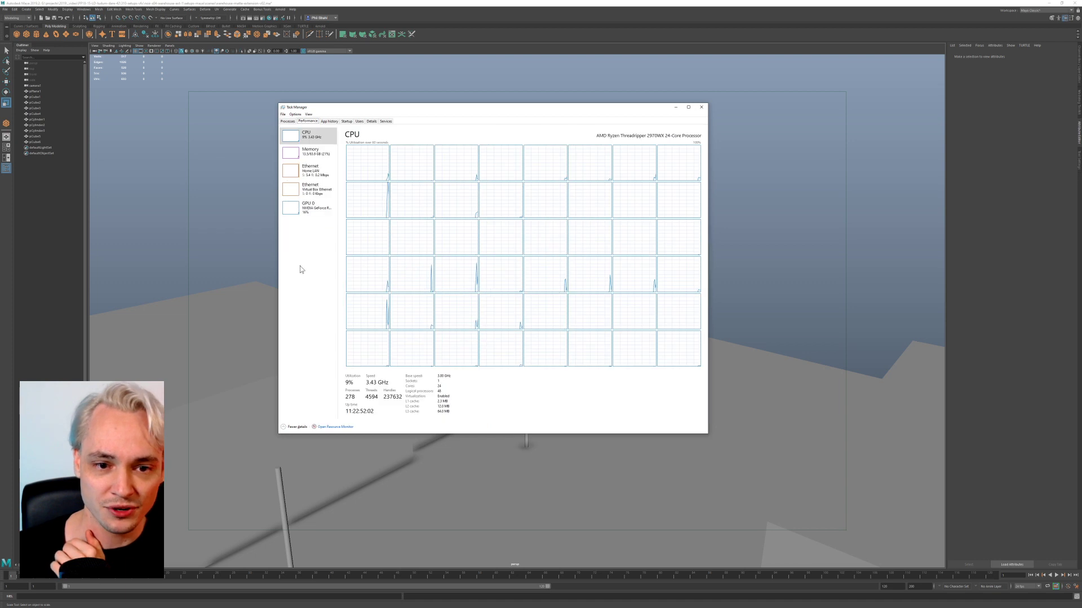
left_click(319, 176)
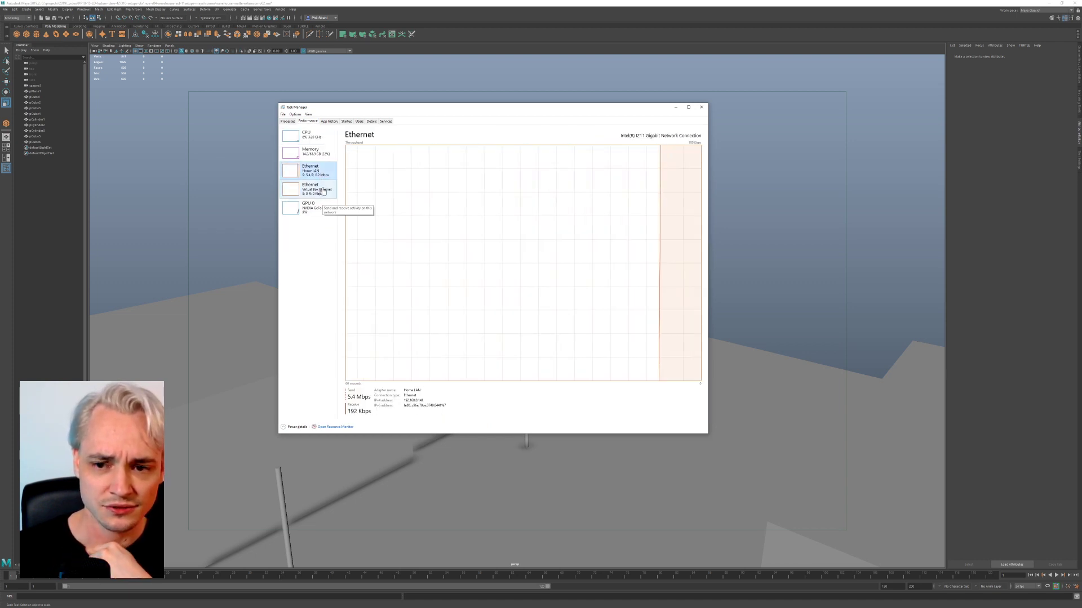
left_click(320, 210)
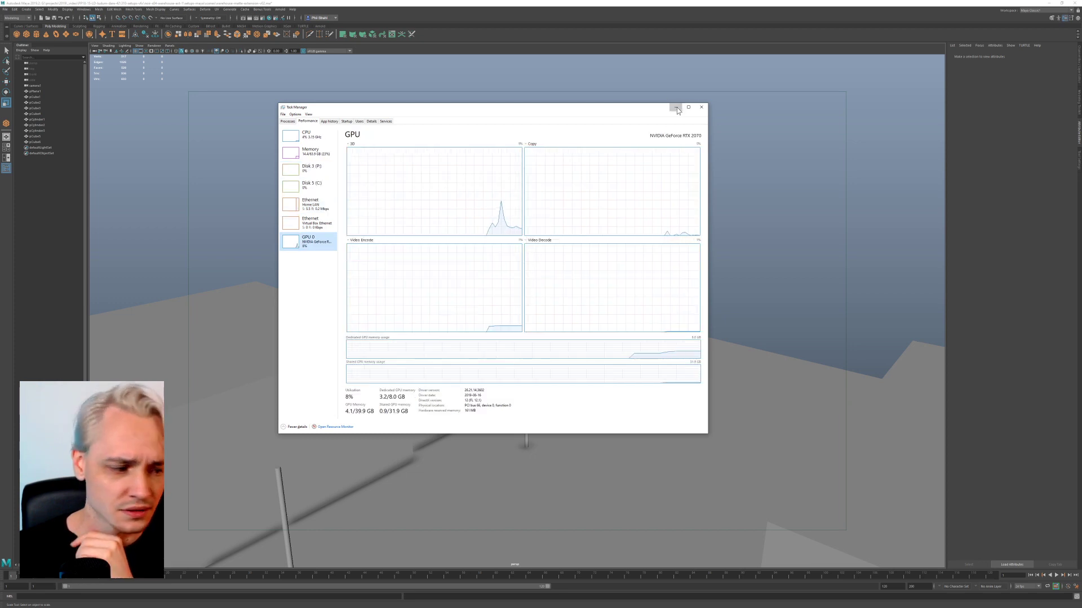
left_click(701, 107)
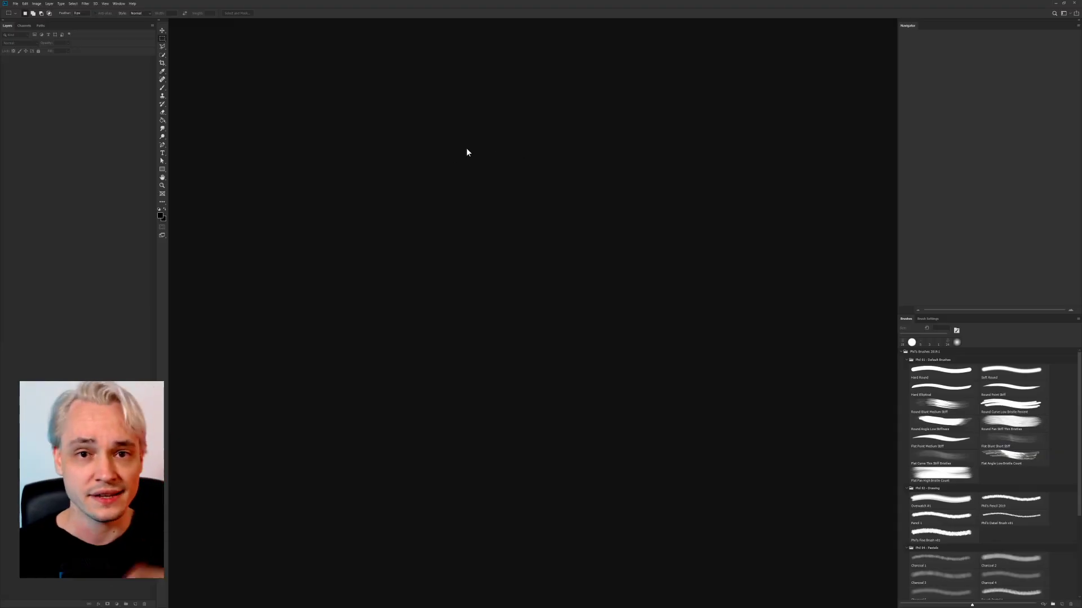
Step: Switch to Photoshop and reopen the recent document building-warehouse-front-v01.psd
left_click(15, 4)
mouse_move(34, 35)
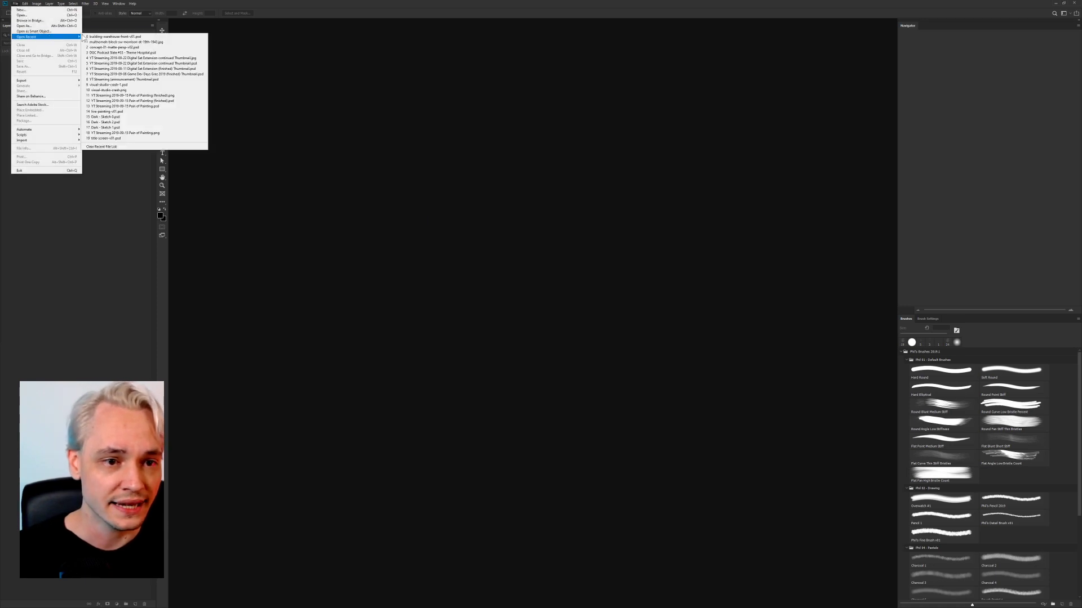
left_click(141, 36)
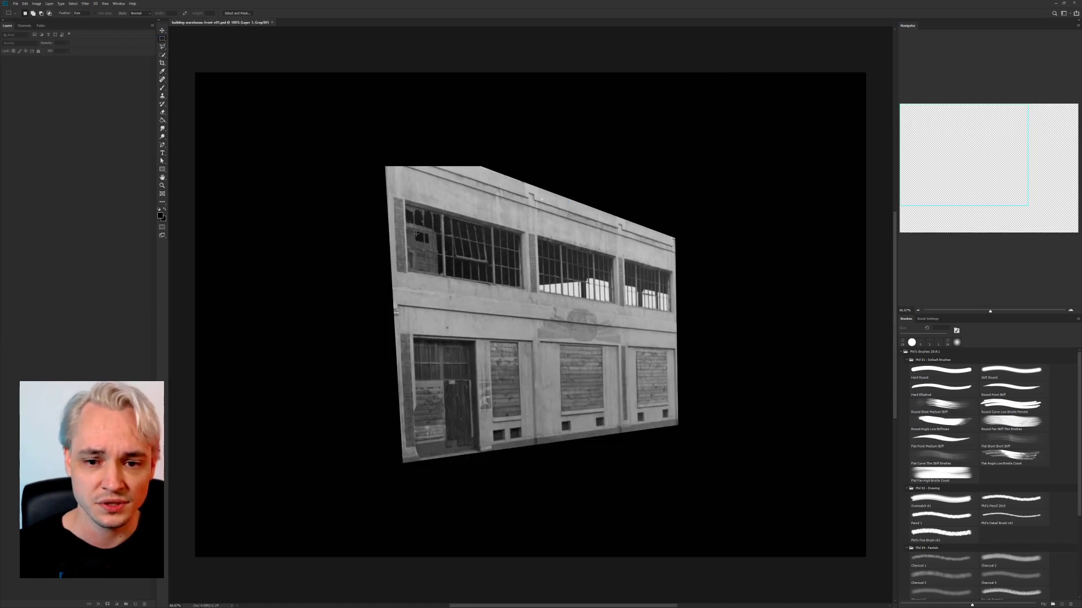
left_click_drag(494, 202, 393, 246)
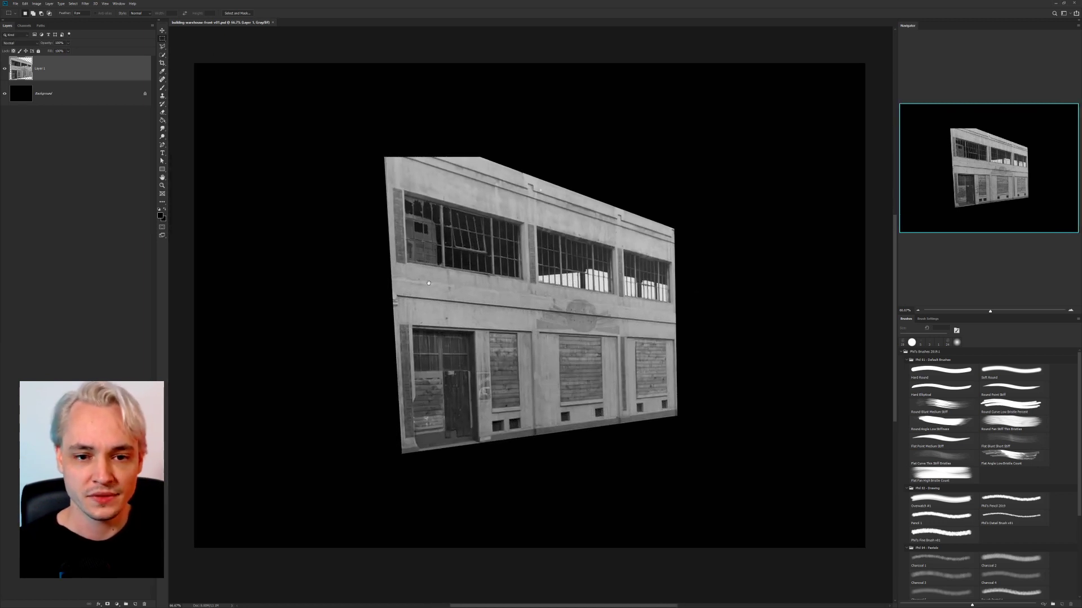
Step: Free-transform the facade layer, widening it and distorting its corners until the building front looks straight-on, and apply the transform
key("ctrl+t")
key("ctrl+minus")
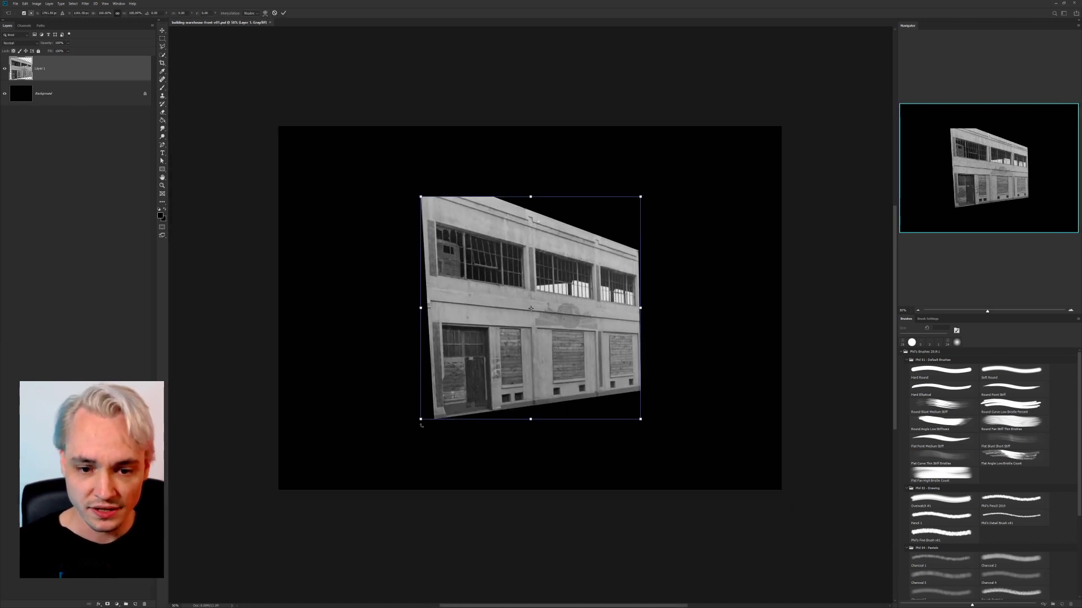
left_click_drag(422, 420, 401, 418, "ctrl")
left_click_drag(516, 322, 420, 328)
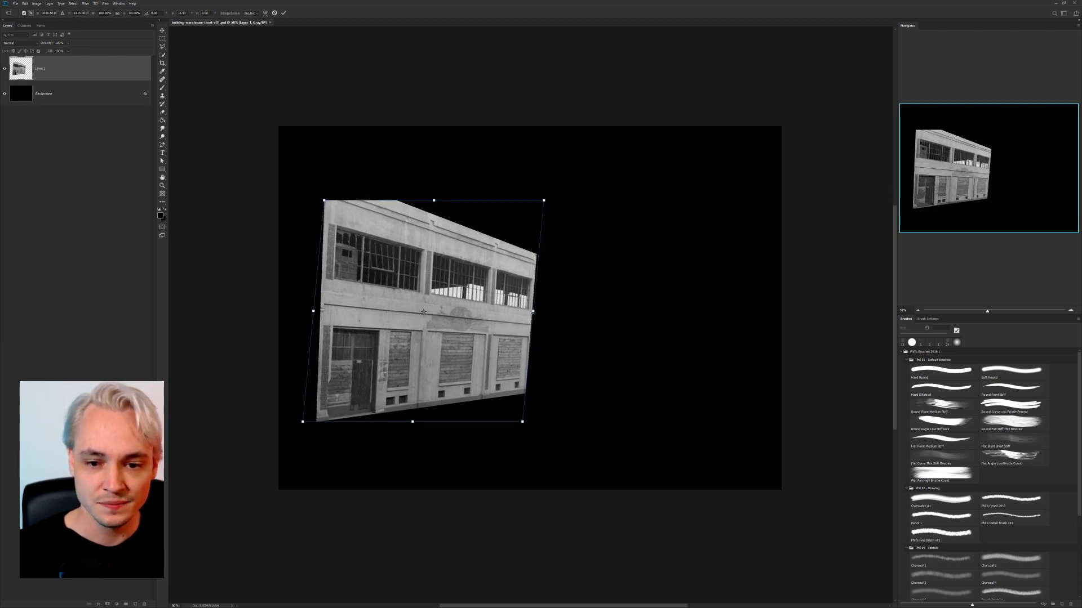
left_click_drag(533, 311, 721, 309)
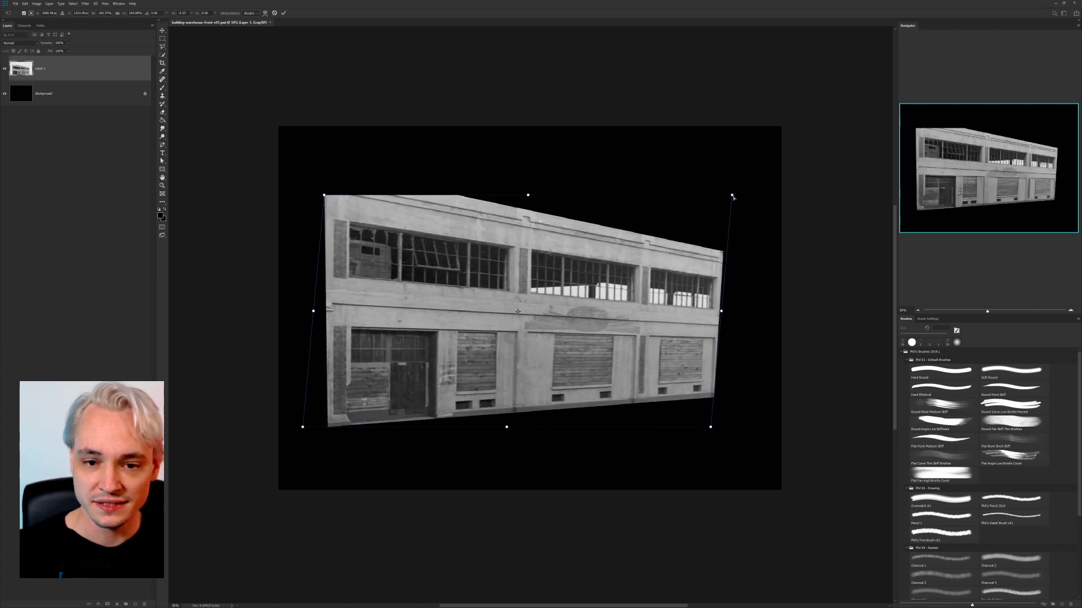
left_click_drag(732, 195, 715, 131, "ctrl")
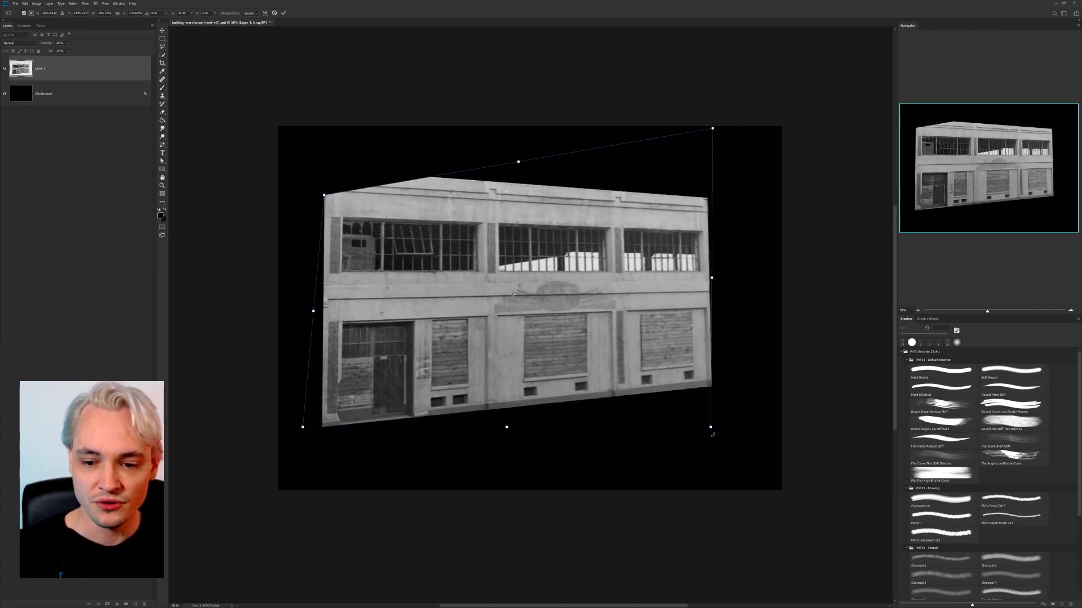
left_click_drag(711, 428, 726, 488, "ctrl")
left_click_drag(713, 128, 732, 86, "ctrl")
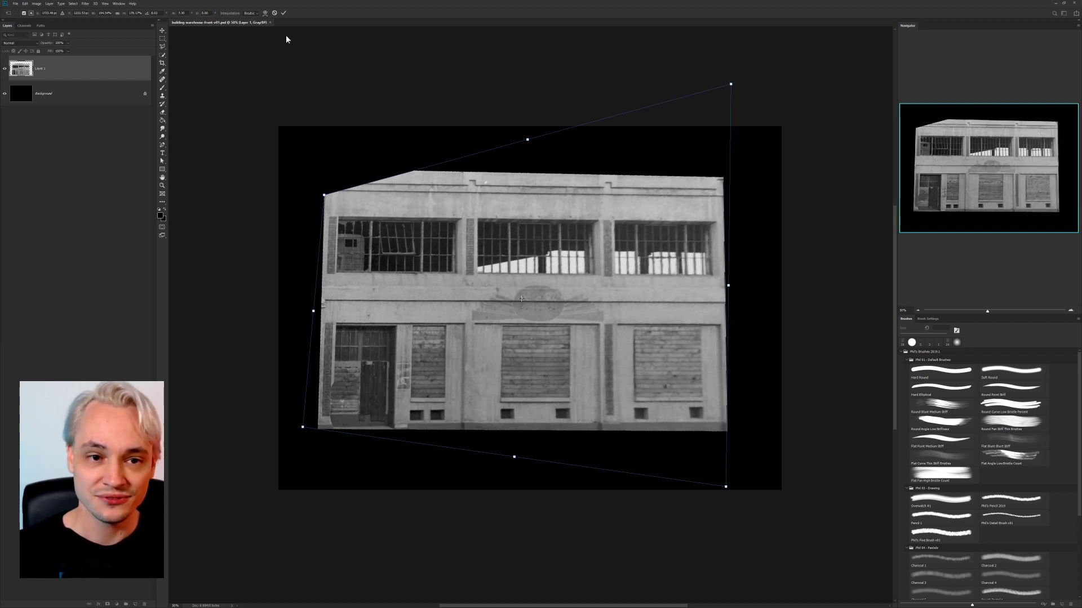
left_click(283, 14)
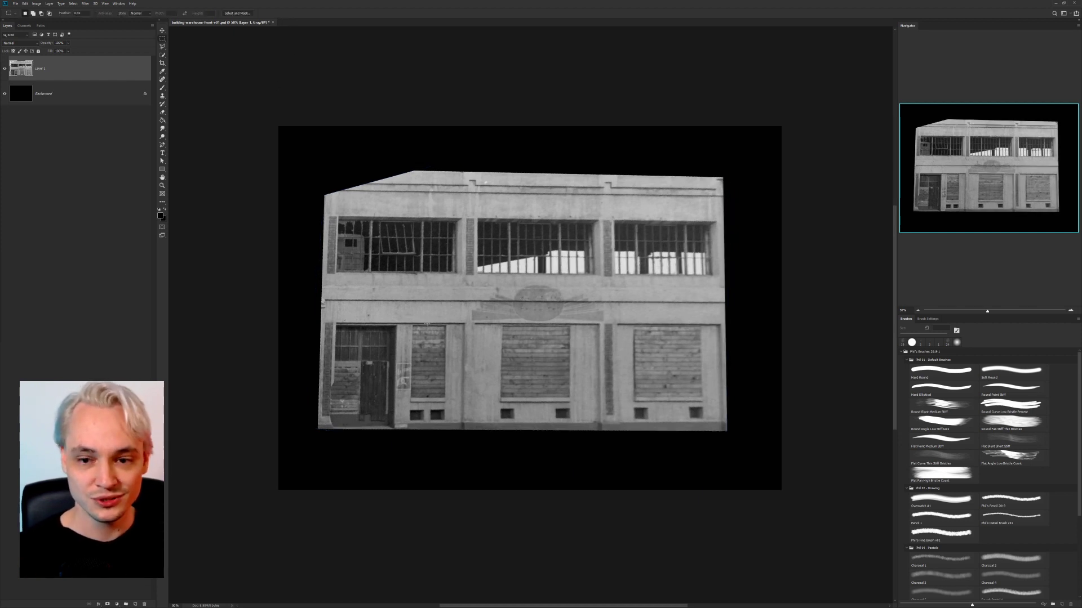
Step: Examine the facade's entrance up close, marking the doorway's inner side with a marquee and clearing it
key("ctrl+plus")
left_click_drag(385, 485, 493, 398)
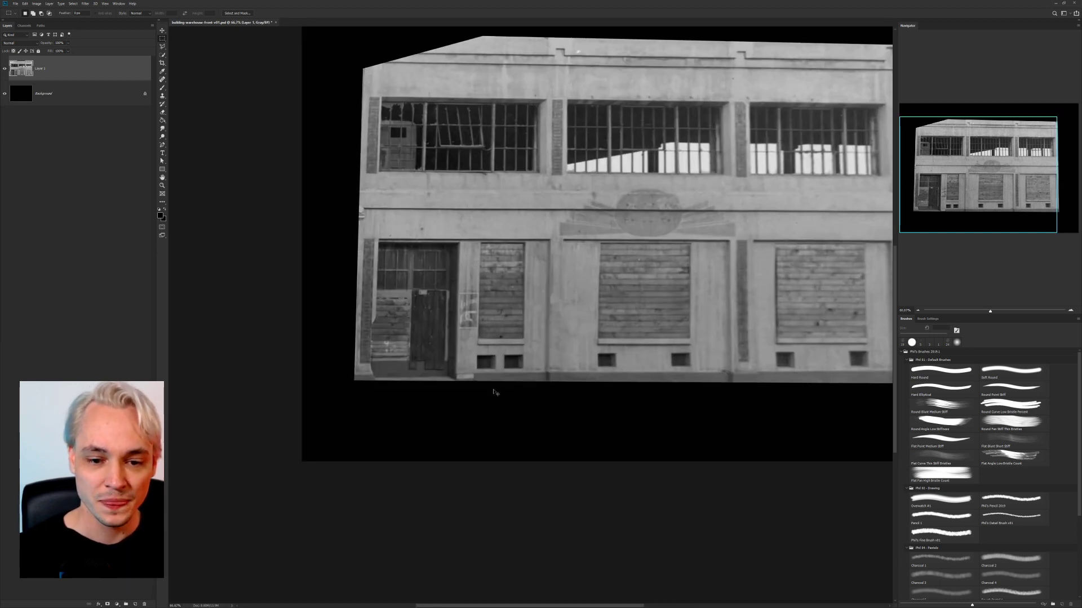
key("ctrl+plus")
key("ctrl+plus")
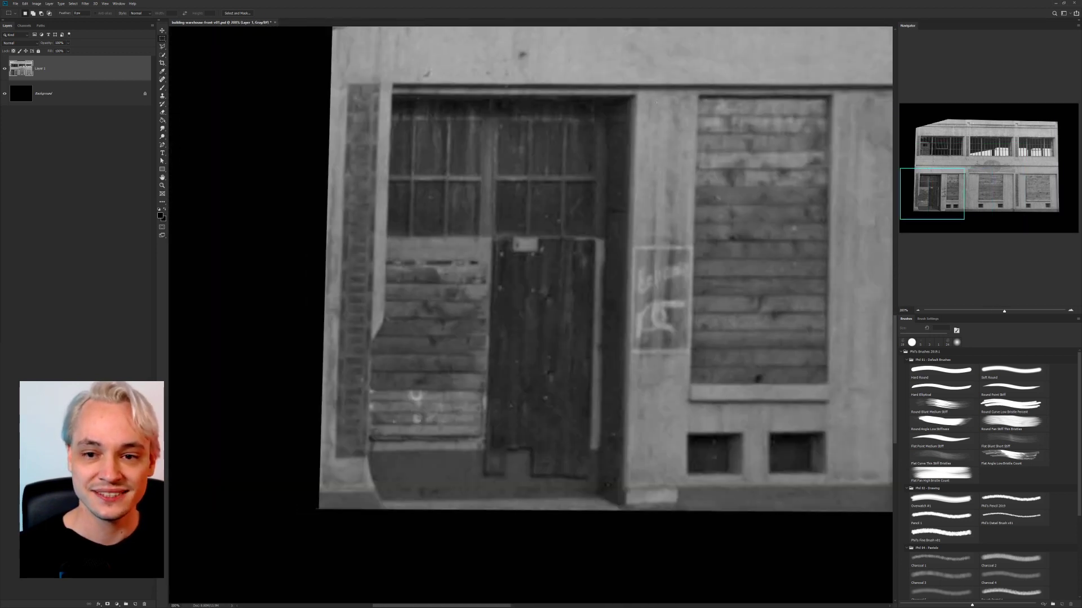
left_click_drag(633, 99, 599, 496)
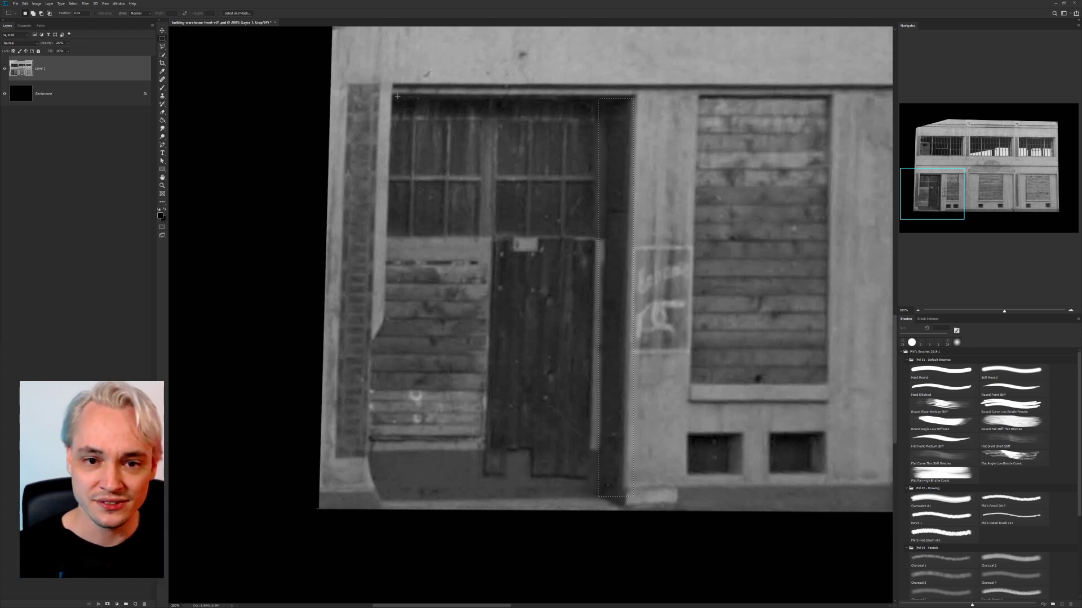
key("ctrl+d")
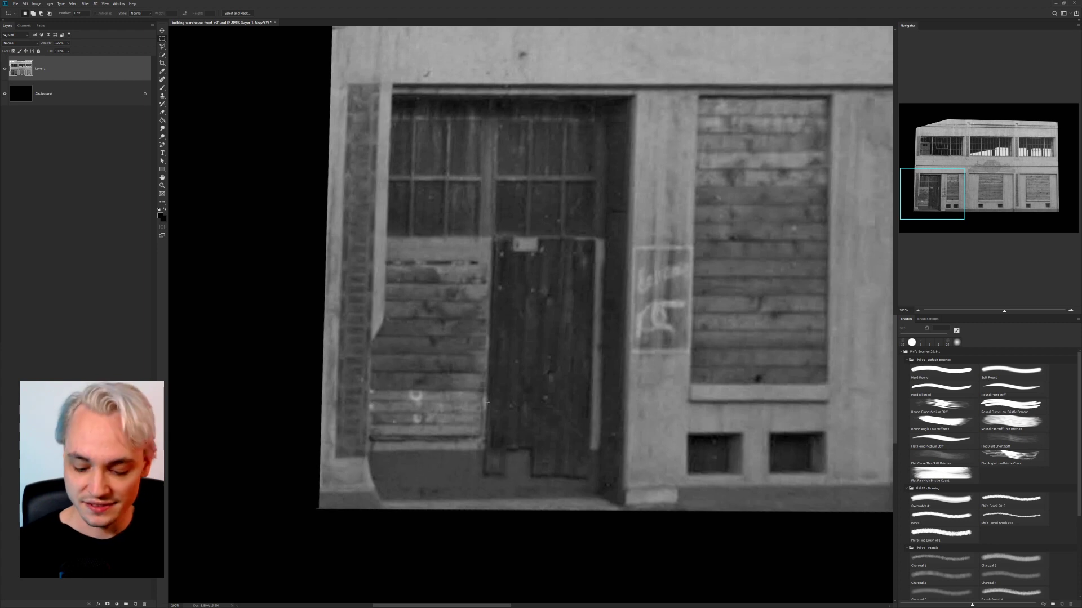
key("ctrl+minus")
key("ctrl+minus")
left_click_drag(642, 363, 489, 399)
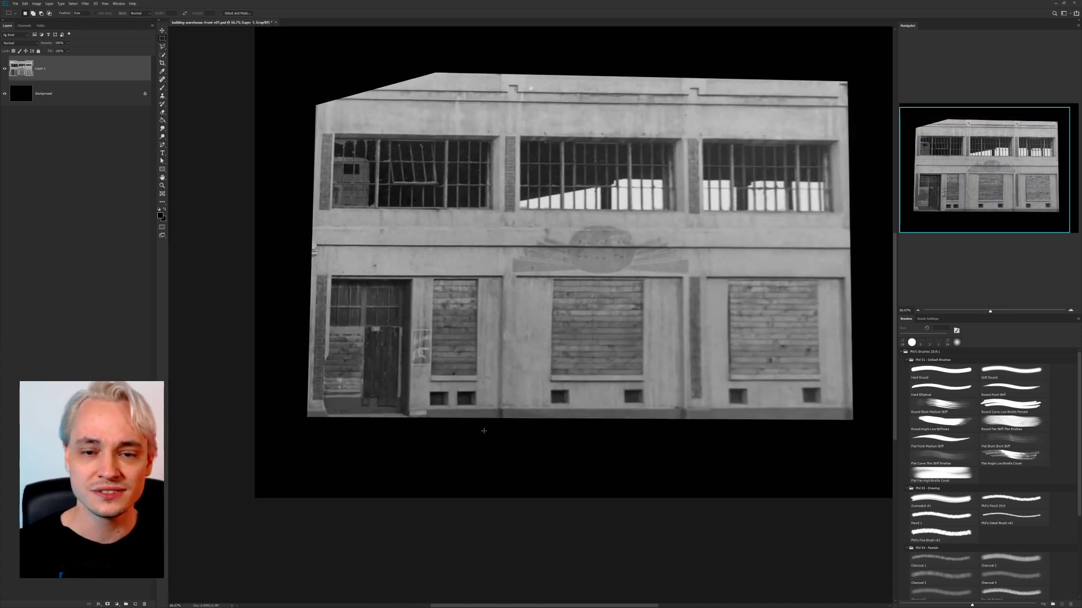
key("ctrl+minus")
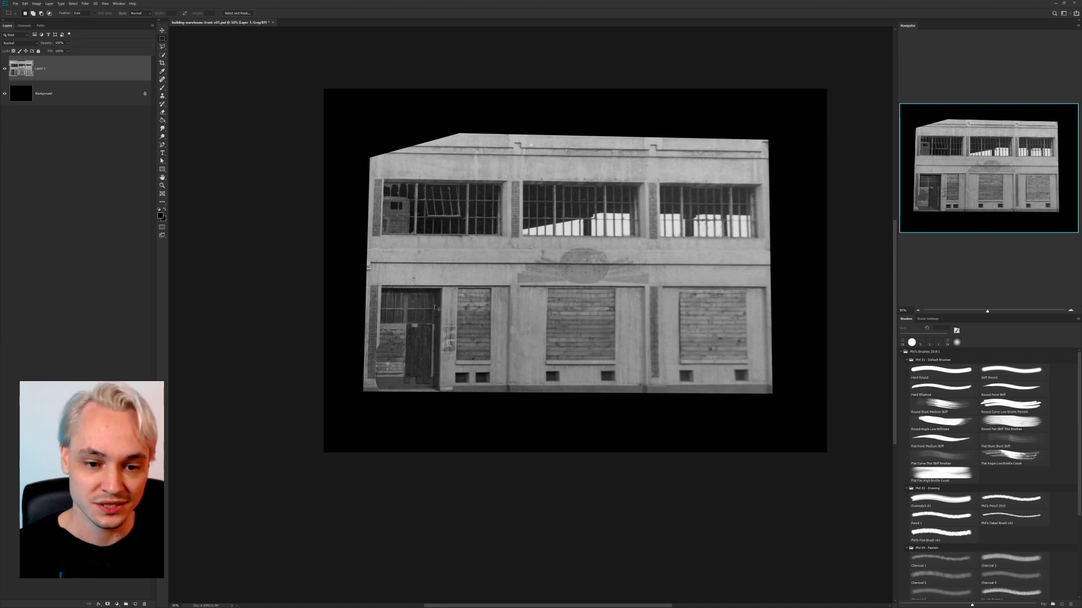
Step: Move the facade against the canvas's left edge and scale it up proportionally to the full canvas width
left_click_drag(434, 307, 397, 344, "ctrl")
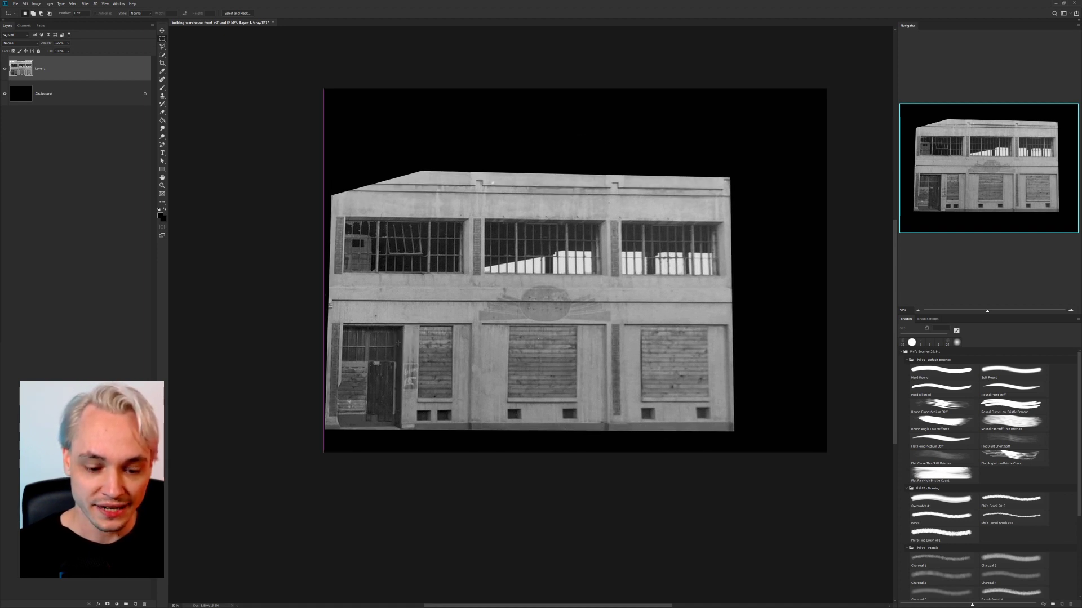
key("ctrl+t")
left_click_drag(733, 171, 826, 112)
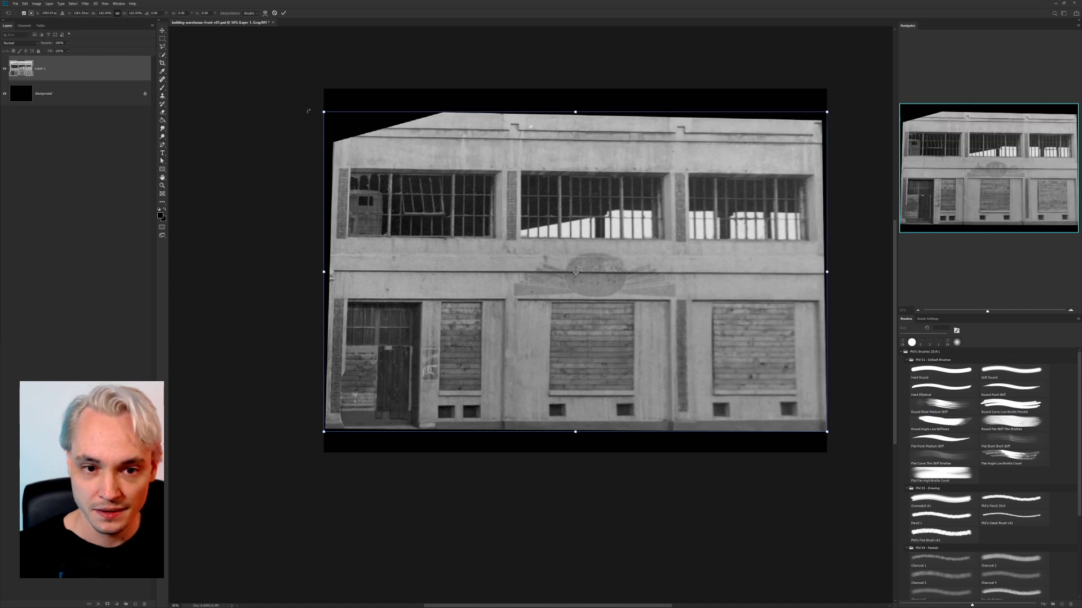
Step: Distort the facade's two upper corners outward so its sides meet the canvas edges, and shift the layer slightly up
left_click_drag(325, 115, 315, 112, "ctrl")
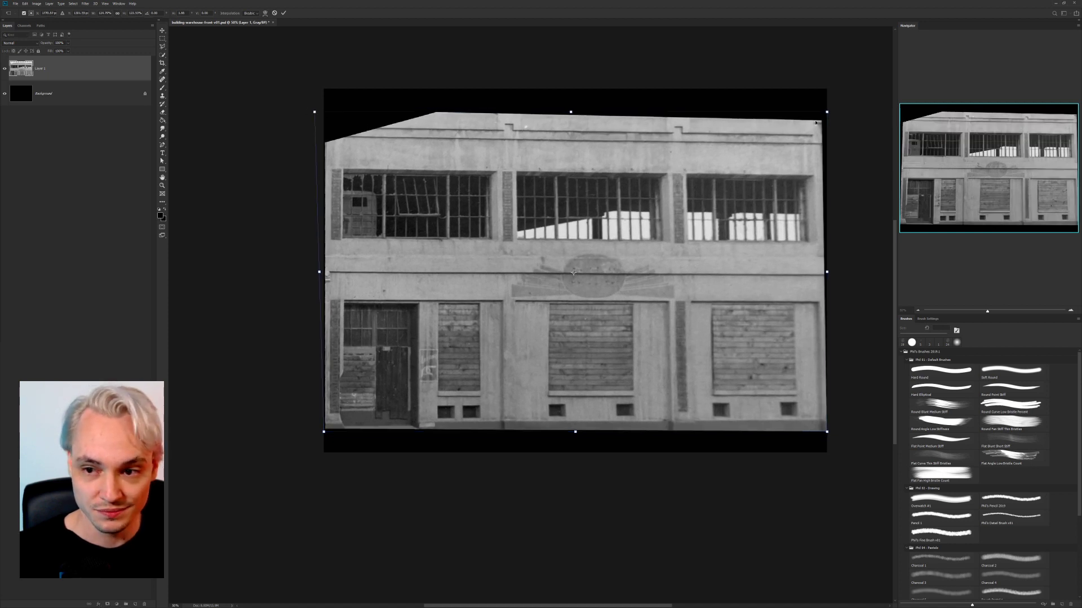
left_click_drag(827, 113, 831, 114, "ctrl")
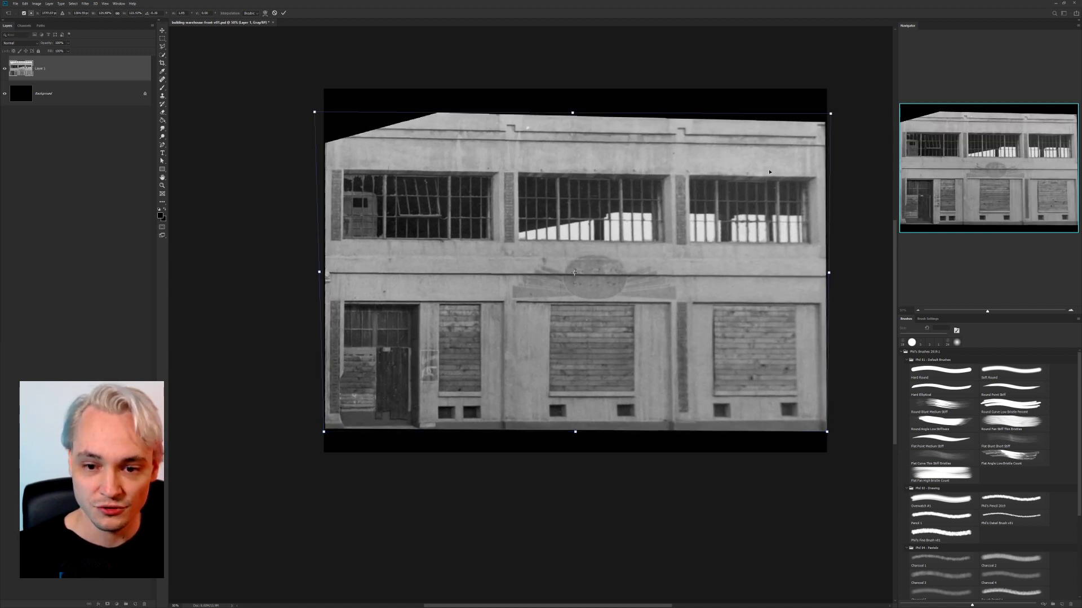
key("Return")
mouse_move(604, 265)
left_mouse_down("ctrl")
mouse_move(603, 291)
mouse_move(604, 237)
mouse_move(604, 256)
left_mouse_up("ctrl")
Step: Show the rulers and place two horizontal guides, one along the roof cornice and one along the ledge between the floors
key("ctrl+r")
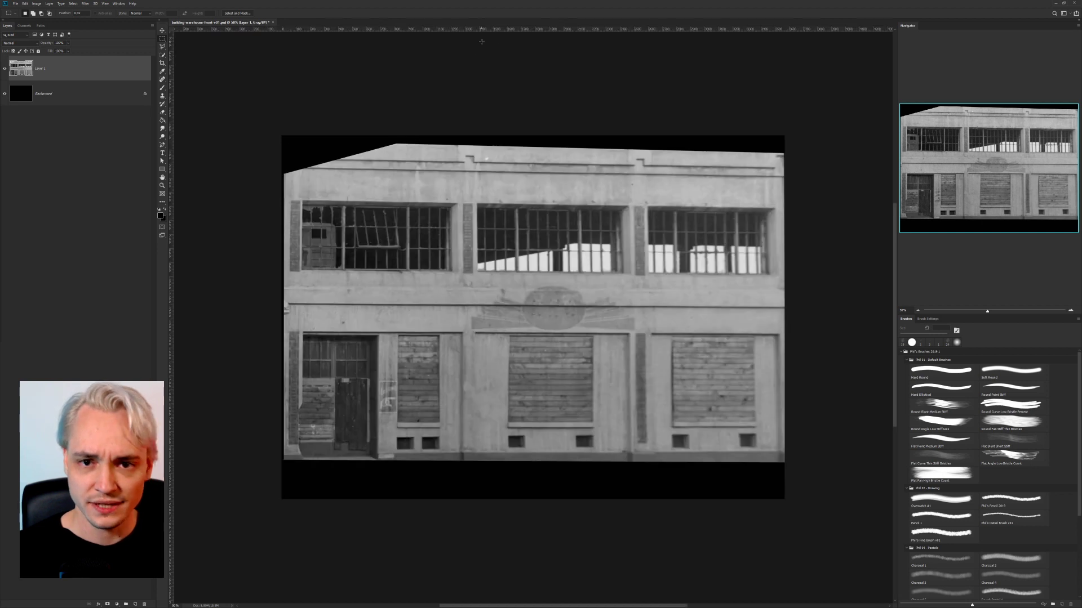
left_click_drag(487, 31, 496, 168)
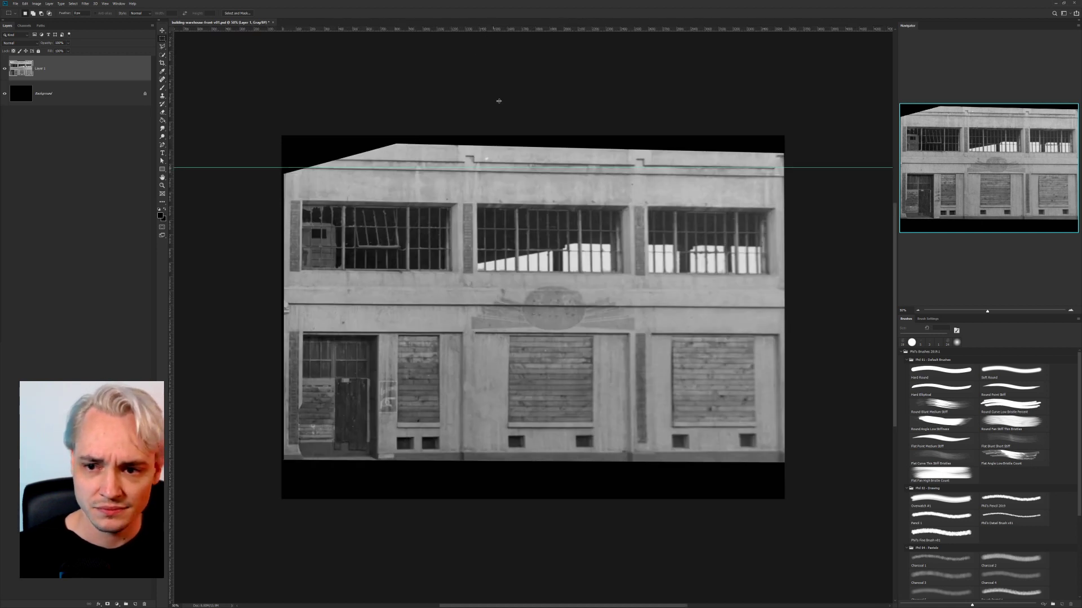
left_click_drag(504, 31, 524, 303)
Step: Raise the facade layer's upper-right corner with a free transform to level the cornice and middle ledge with the guides
key("ctrl+t")
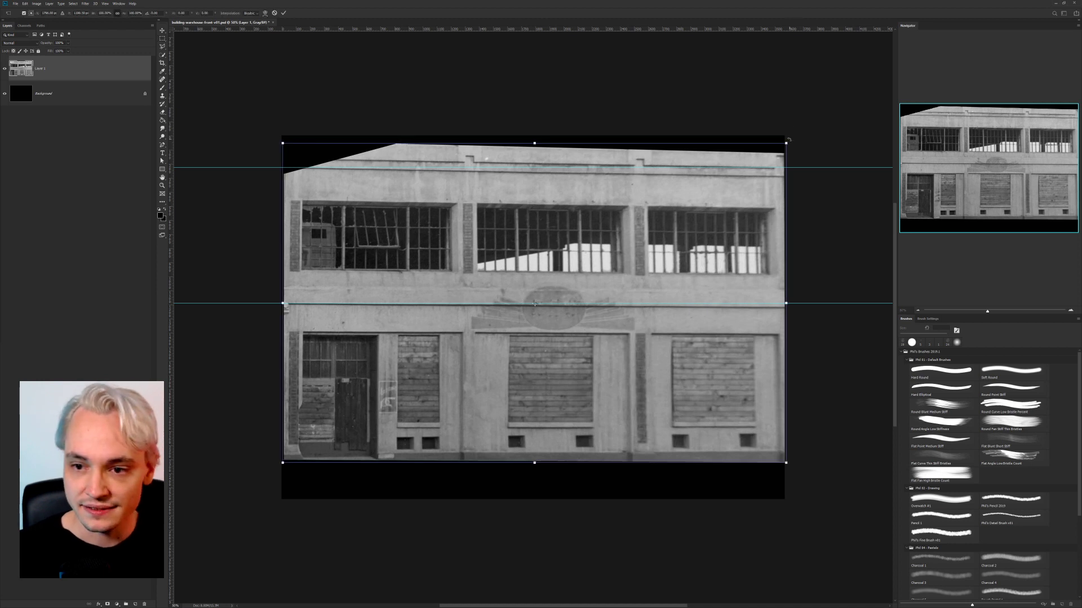
left_click_drag(787, 144, 787, 132, "ctrl")
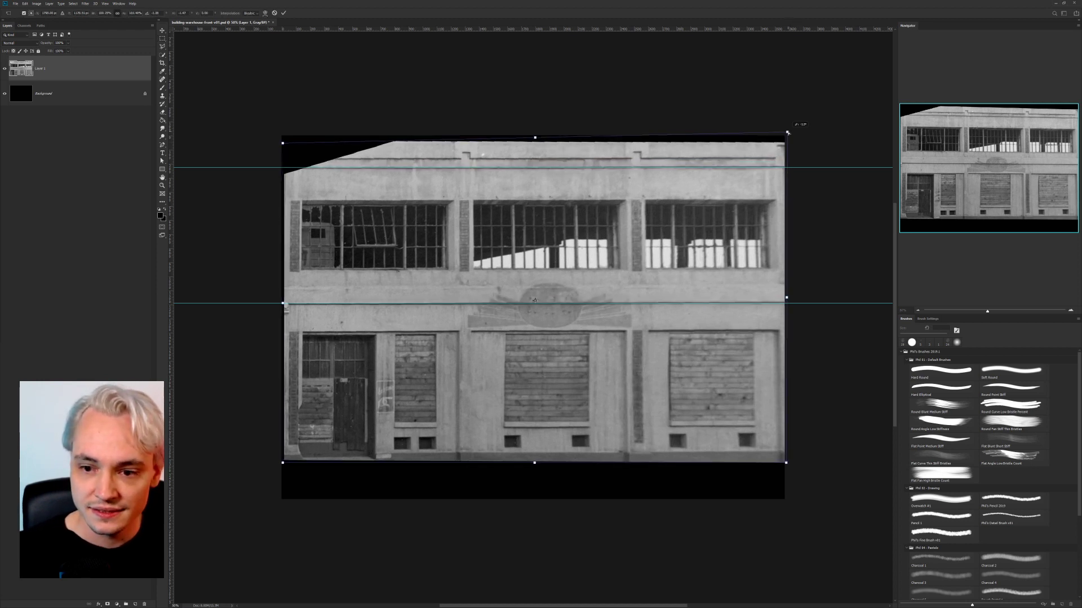
key("Return")
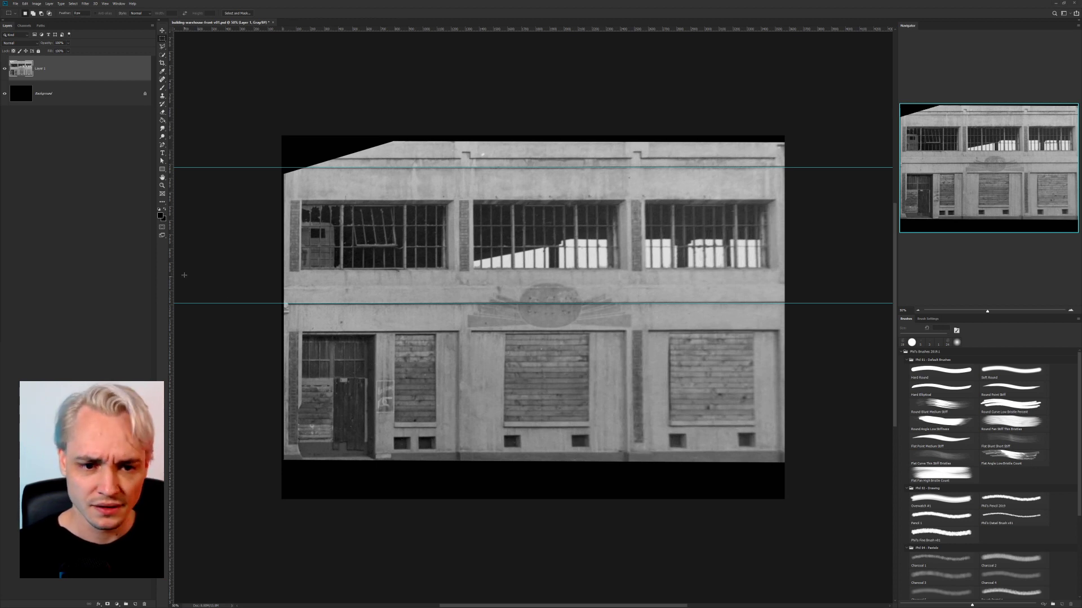
Step: Stretch the facade layer slightly outward with a free transform so its left side reaches the canvas edge
key("ctrl+t")
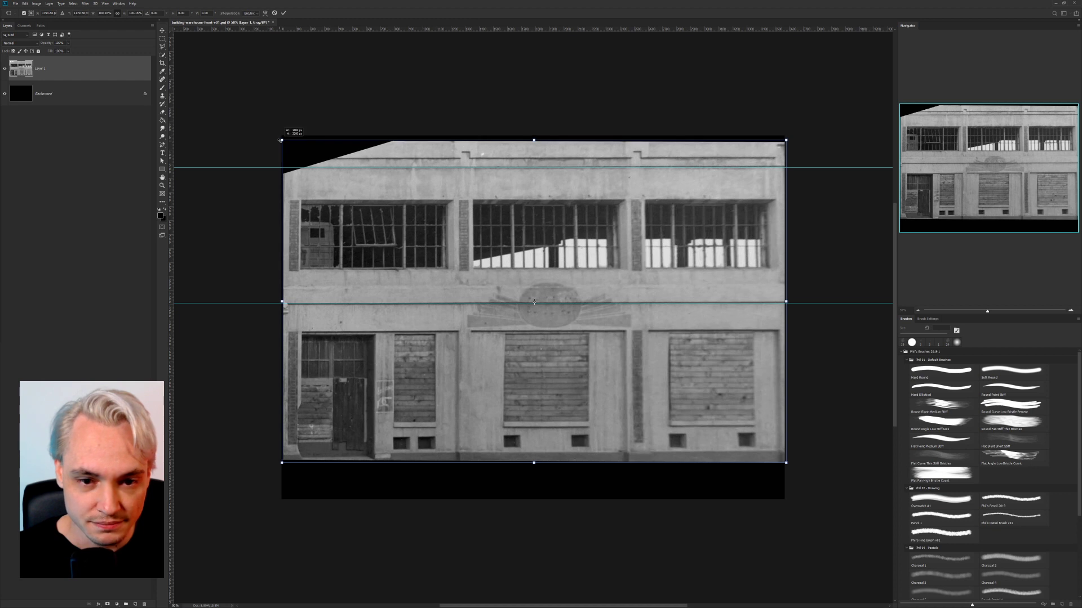
key("m")
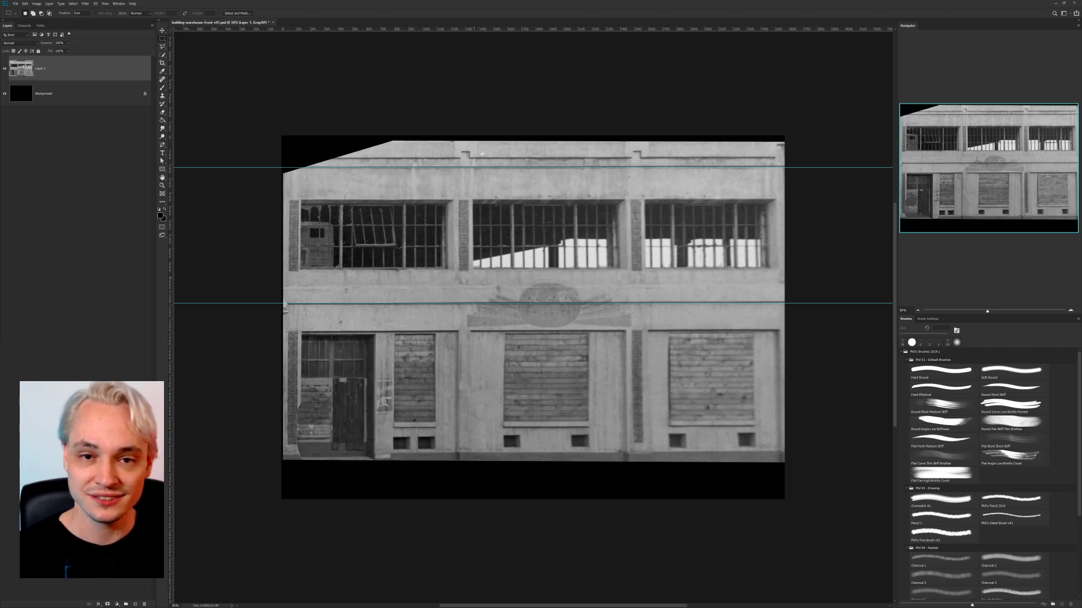
key("ctrl+minus")
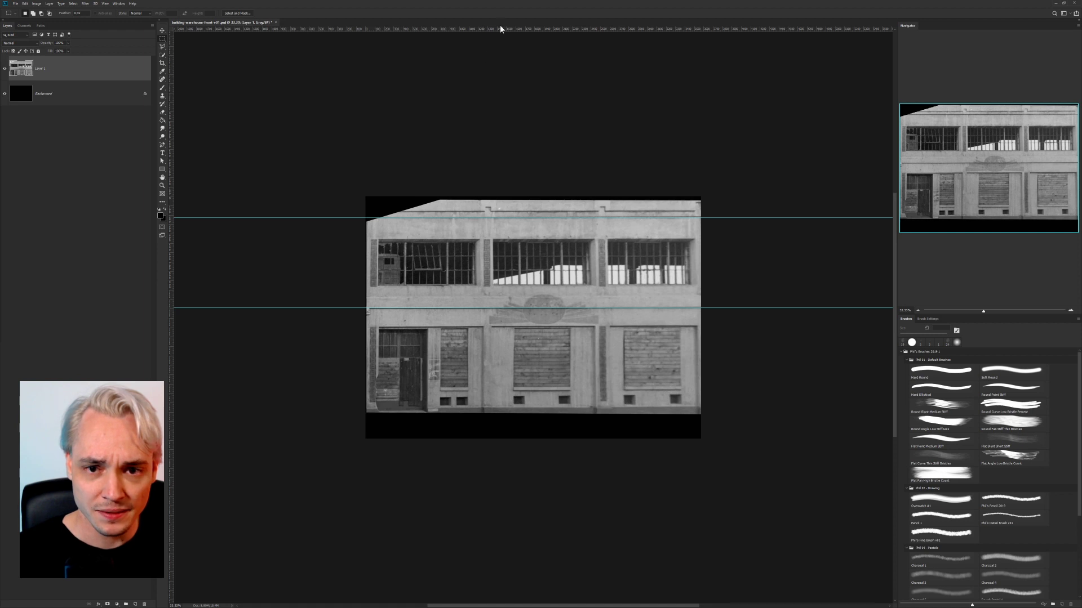
Step: Add another horizontal guide slightly above the existing cornice guide, then hide all the guides
left_click_drag(502, 29, 541, 211)
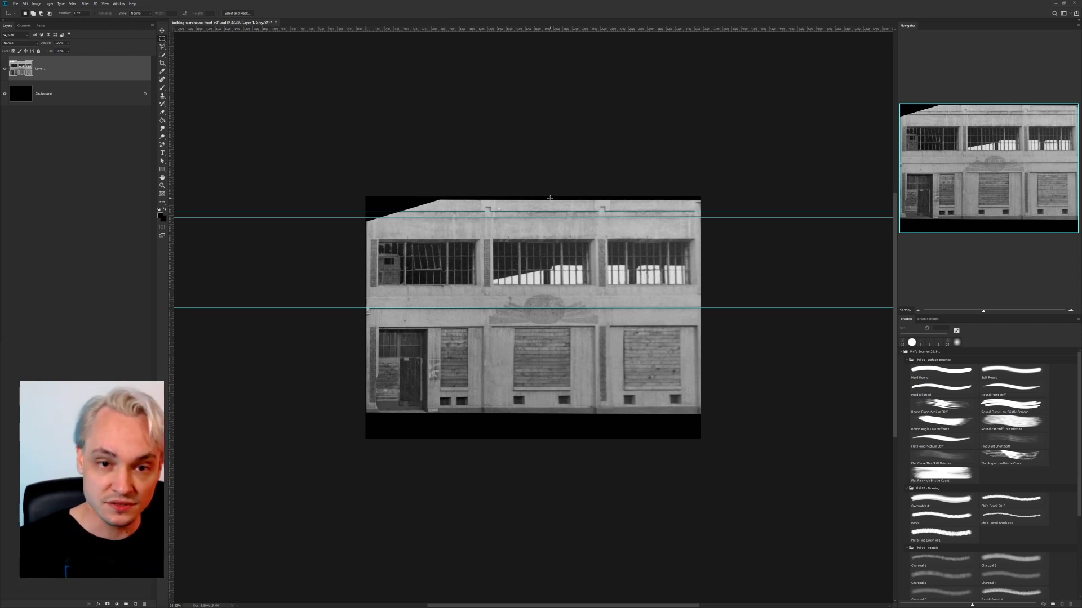
key("ctrl+plus")
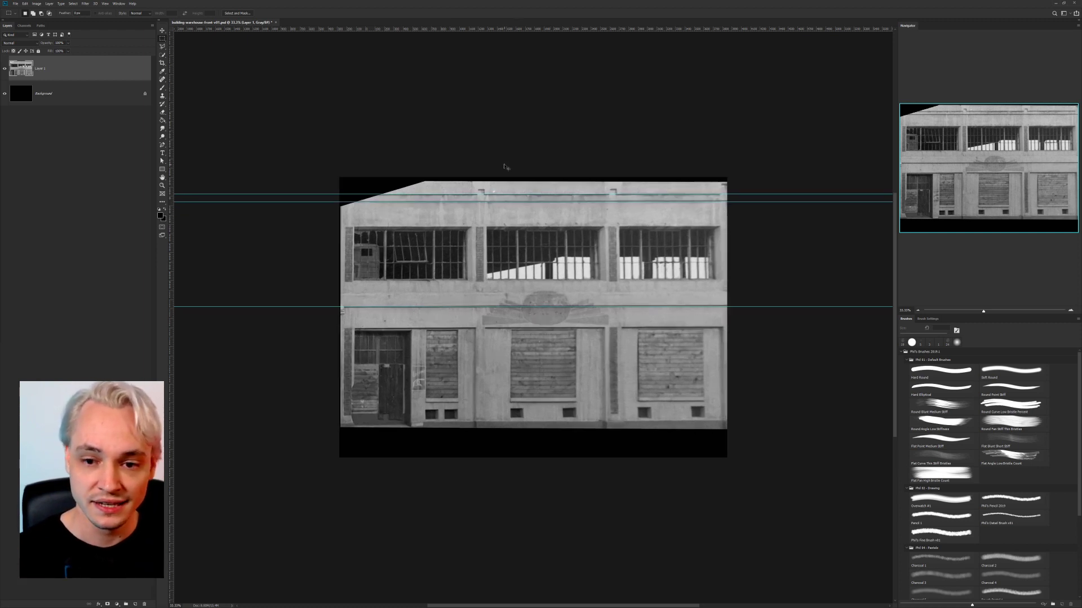
left_click_drag(478, 174, 520, 241)
key("ctrl+h")
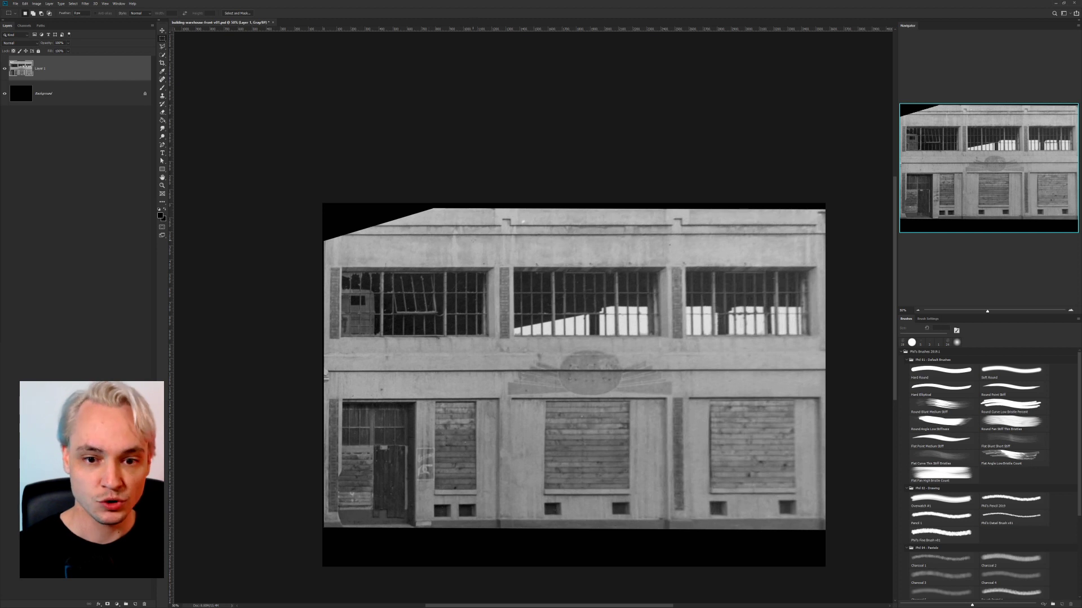
Step: Copy the intact middle section of the roof cornice to a new layer and move the copy over the facade's missing upper-left corner
left_click_drag(322, 203, 455, 257)
key("ctrl+d")
key("ctrl+plus")
left_click_drag(541, 186, 489, 227)
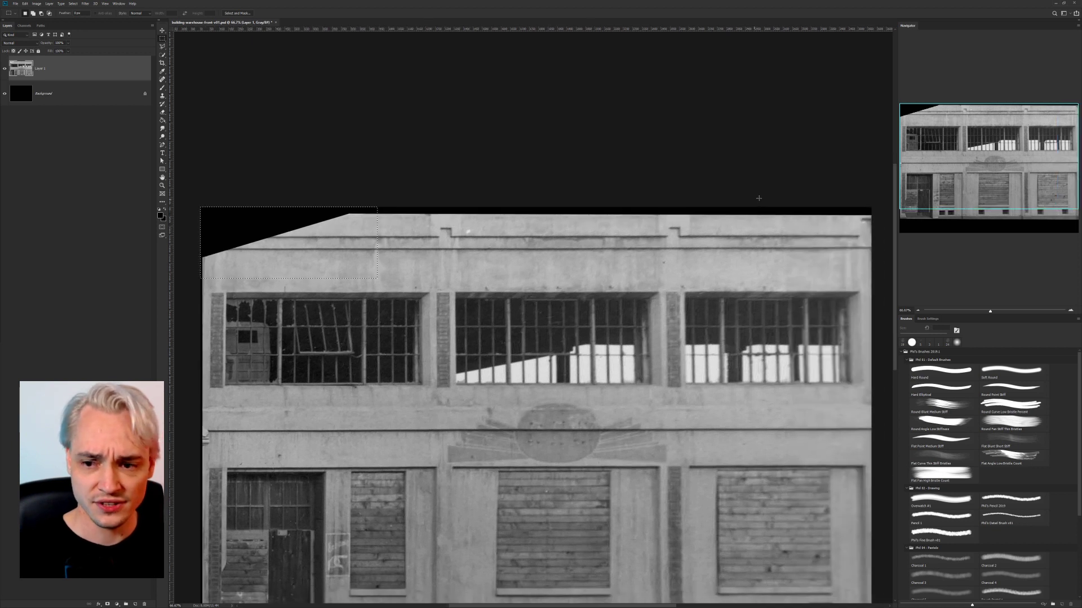
left_click_drag(712, 196, 659, 208)
mouse_move(389, 208)
left_mouse_down()
mouse_move(588, 276)
mouse_move(624, 274)
left_mouse_up()
left_click_drag(406, 227, 531, 227)
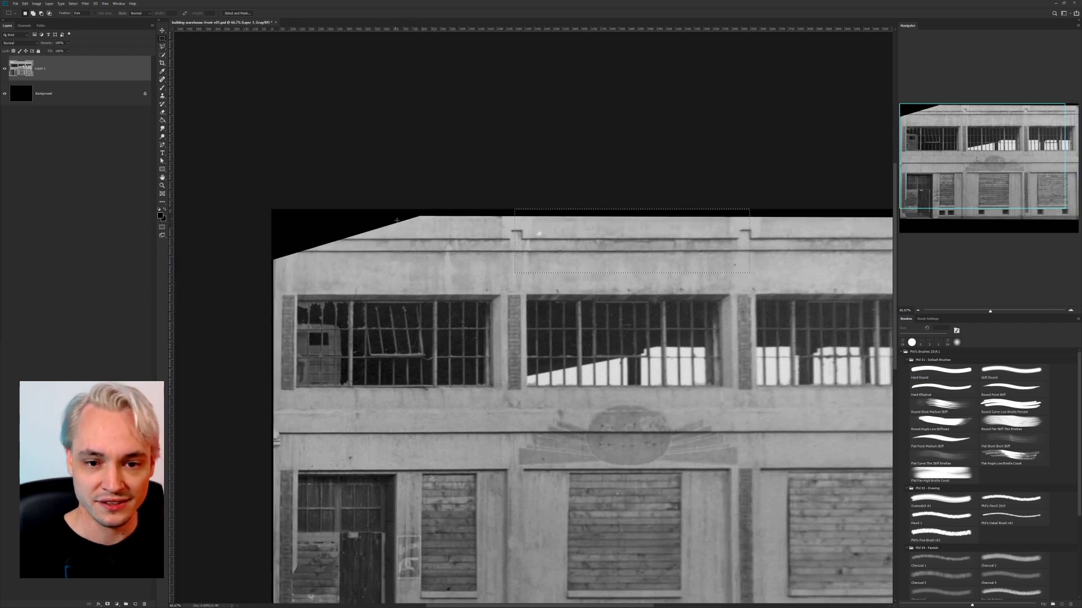
key("ctrl+j")
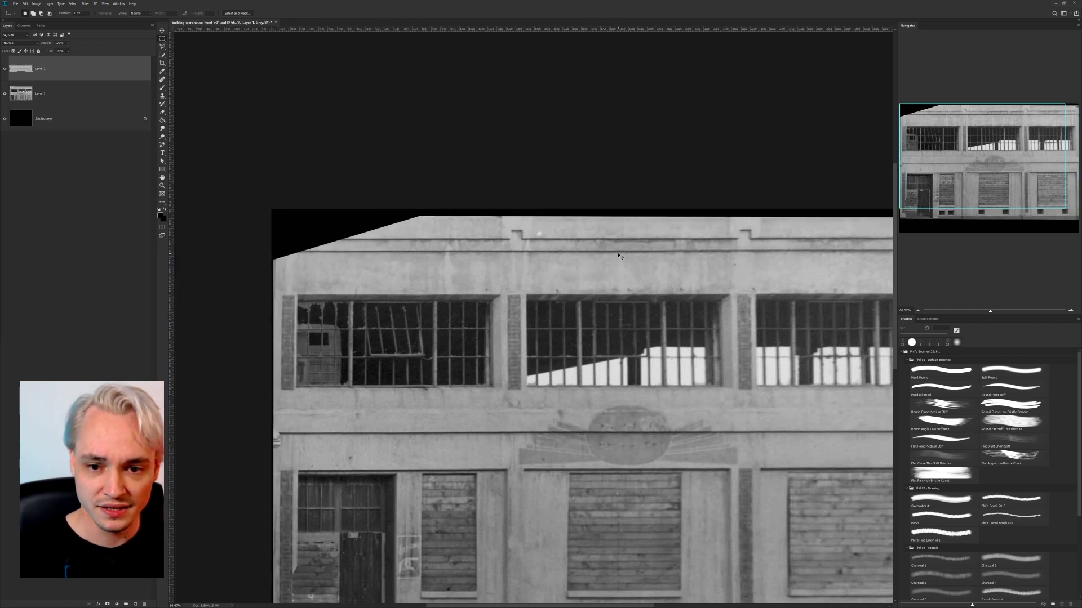
left_click_drag(618, 258, 381, 255, "ctrl")
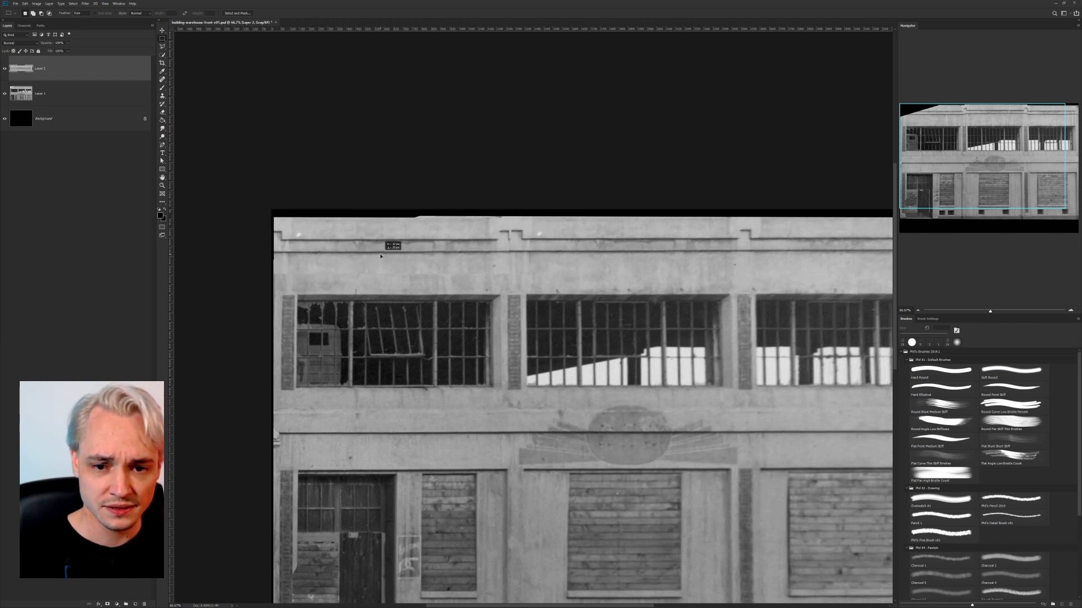
key("ctrl+t")
left_click_drag(508, 245, 515, 247)
key("Escape")
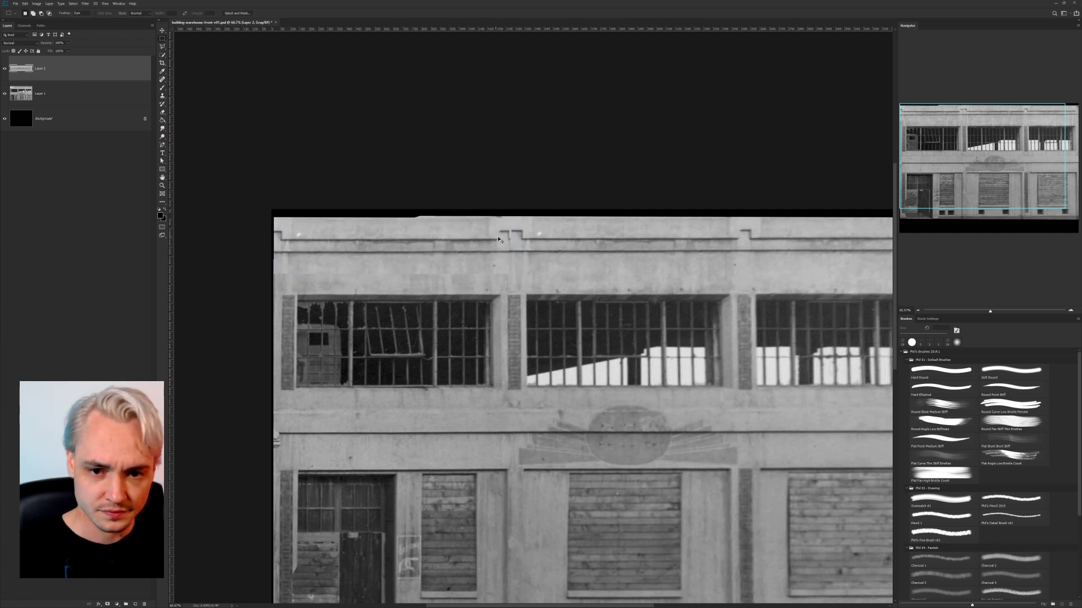
Step: Stretch the copied cornice section to the right with a free transform so its end meets the original cornice notch above the first pillar
key("ctrl+t")
left_click_drag(509, 245, 524, 246)
key("Return")
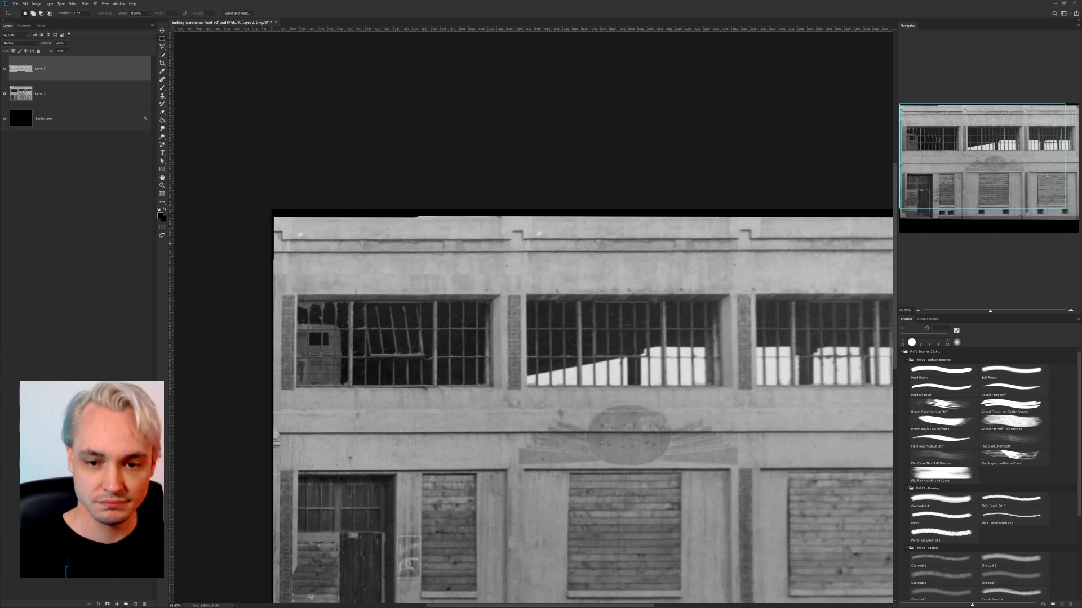
Step: Soften the lower and right edges of the cornice patch on Layer 2 using the eraser at 0% brush hardness
key("v")
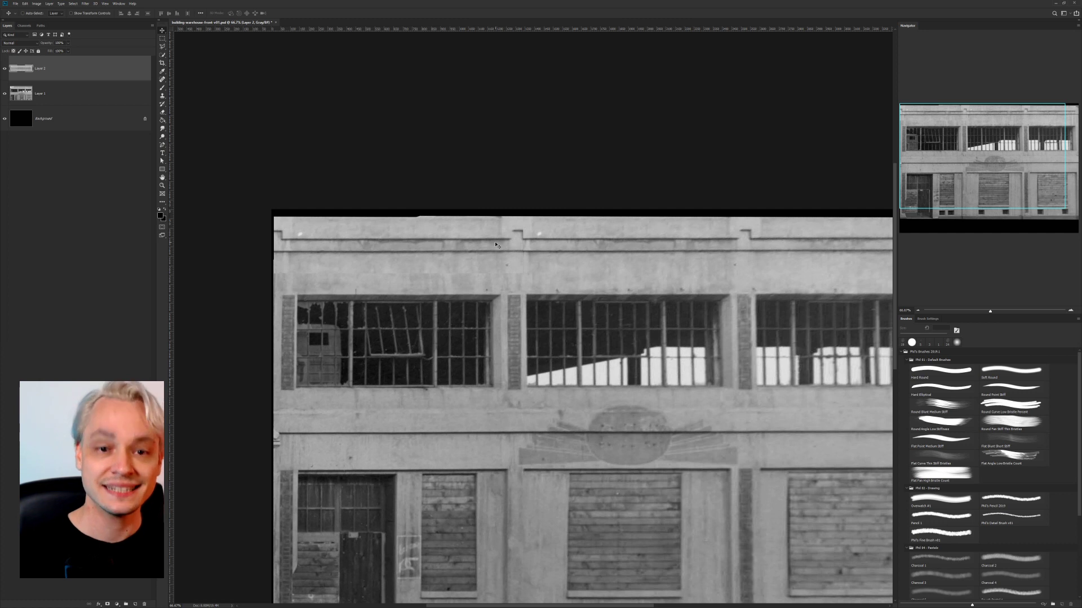
key("e")
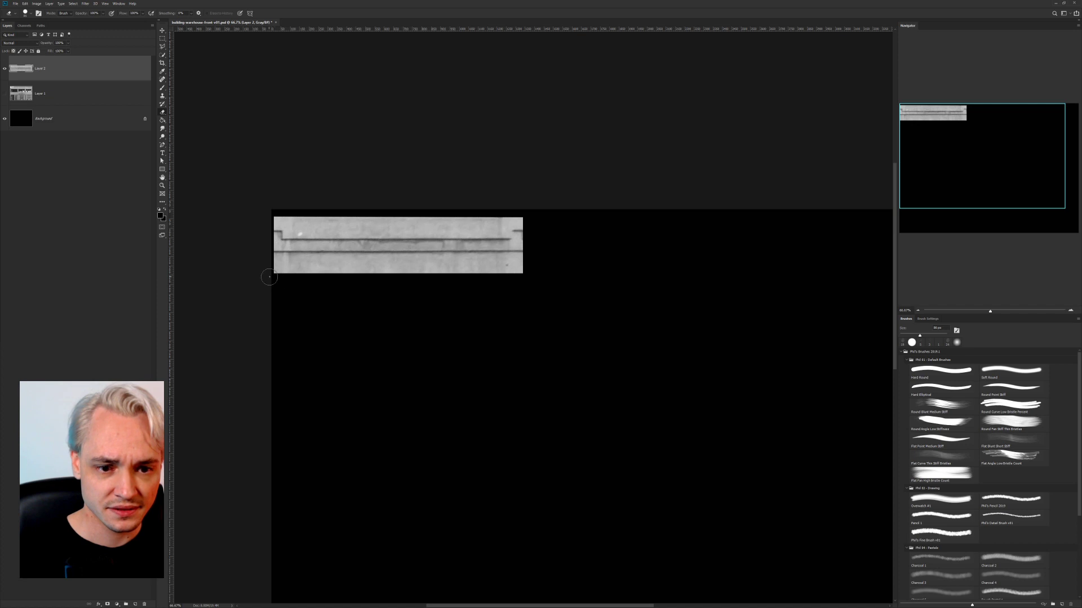
left_click_drag(268, 278, 400, 280)
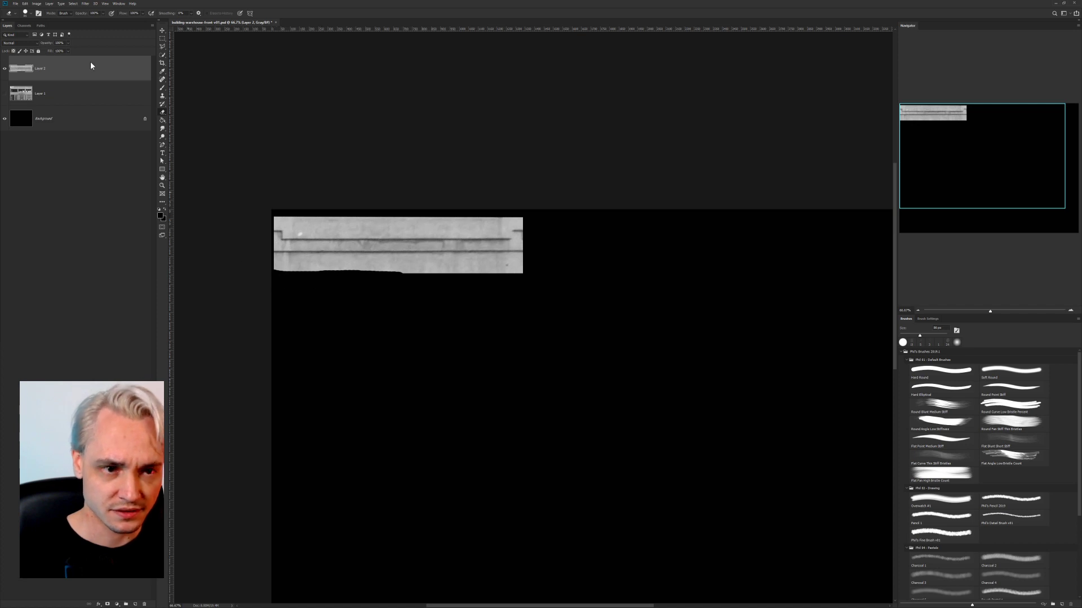
key("ctrl+z")
right_click(401, 263)
left_click_drag(468, 294, 431, 294)
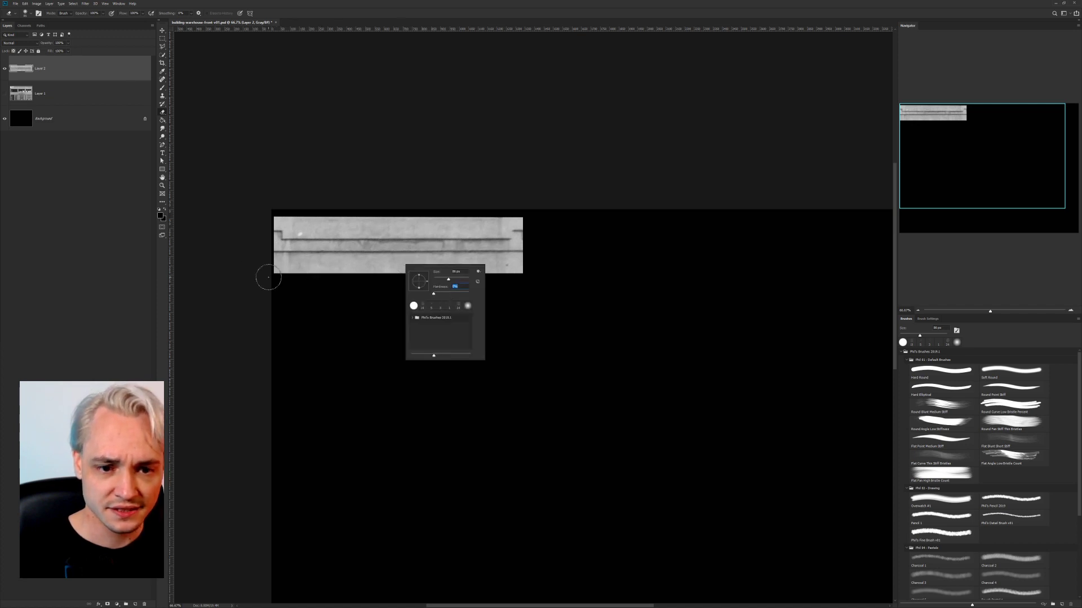
mouse_move(268, 277)
left_mouse_down()
mouse_move(476, 282)
mouse_move(293, 278)
mouse_move(534, 263)
mouse_move(537, 288)
mouse_move(527, 206)
left_mouse_up()
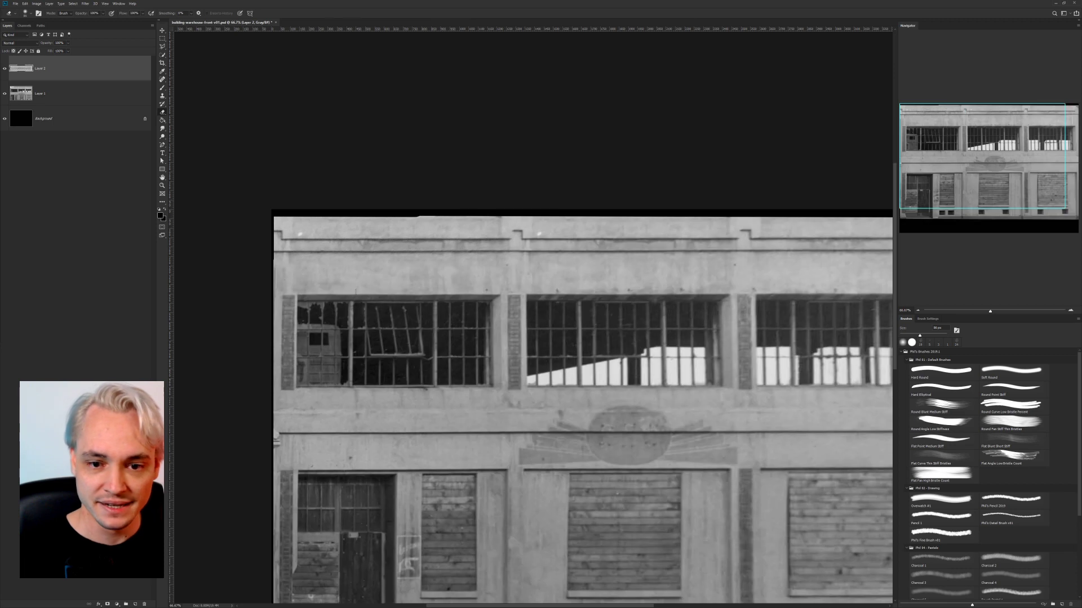
Step: Merge the cornice patch on Layer 2 down into the facade layer
key("ctrl+minus")
key("ctrl+minus")
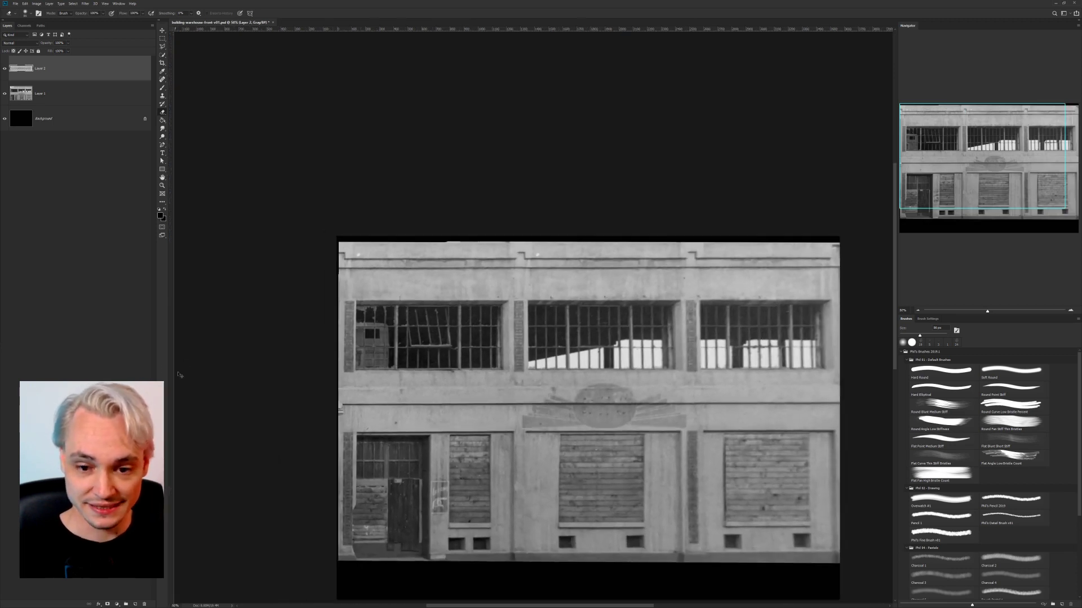
left_click_drag(389, 357, 379, 345)
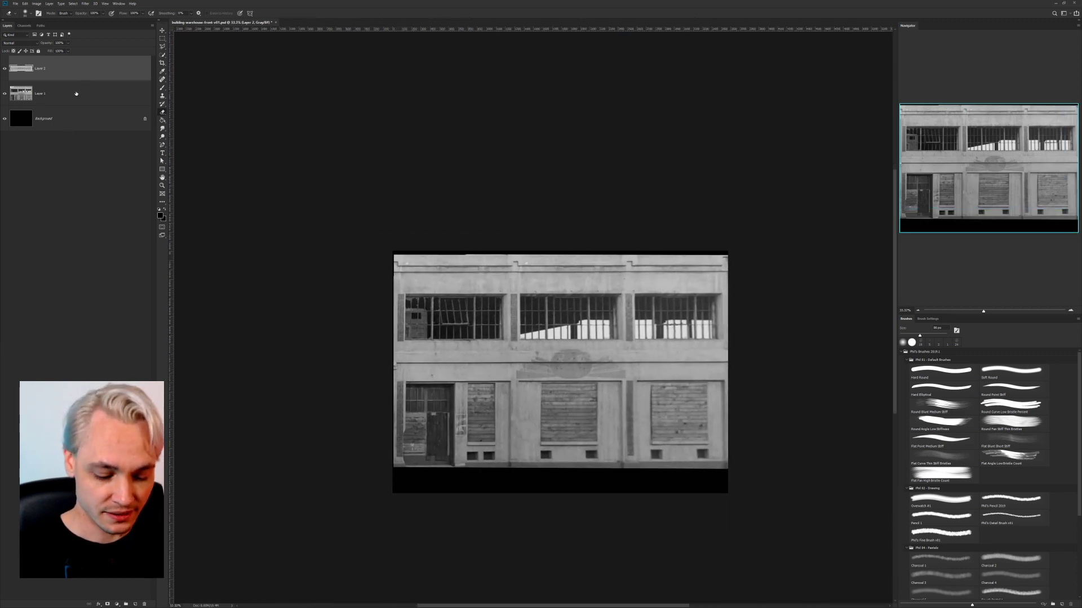
key("ctrl+e")
Step: Set the canvas height to 3572 pixels to make the canvas square
left_click(161, 39)
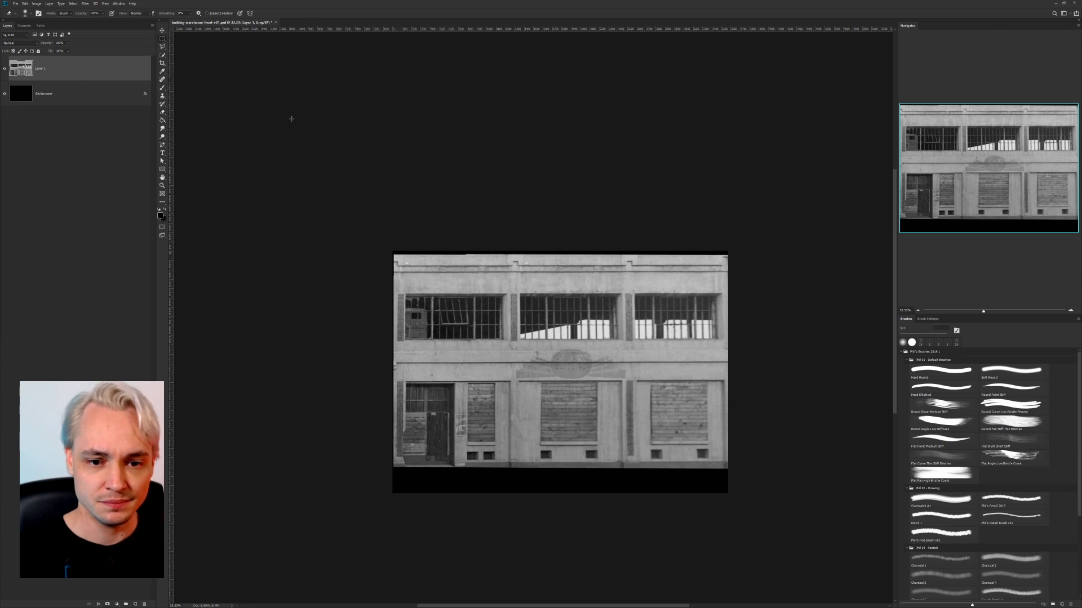
key("ctrl+plus")
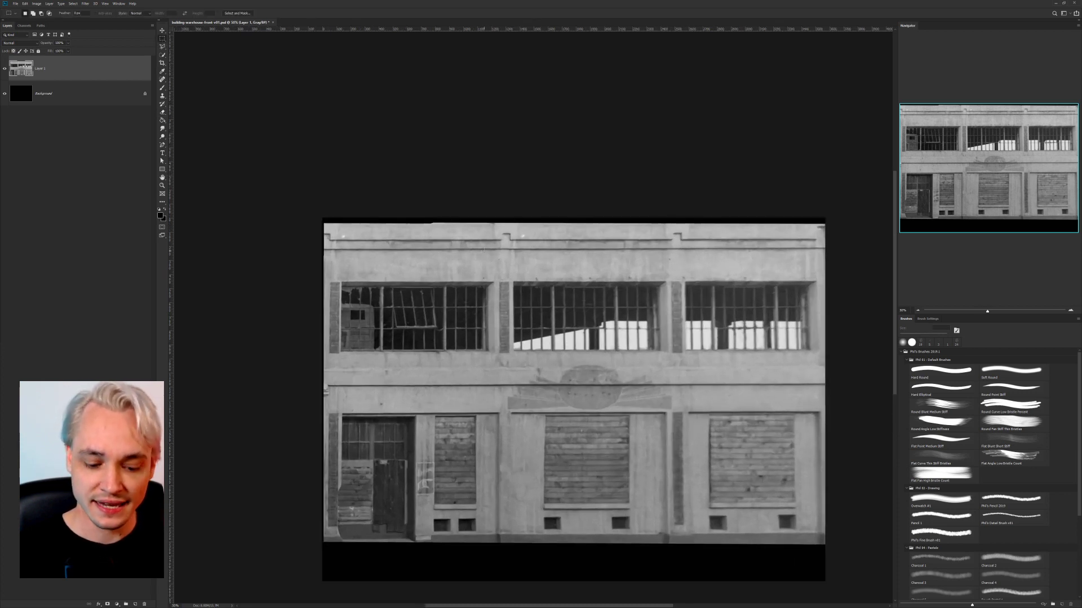
key("ctrl+alt+c")
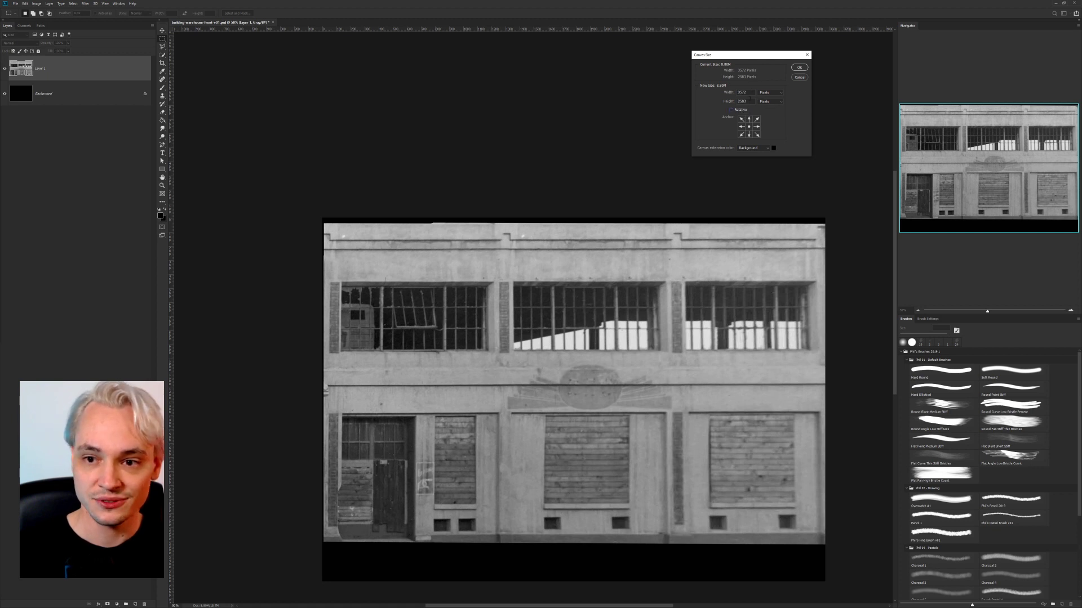
double_click(749, 102)
type("3572")
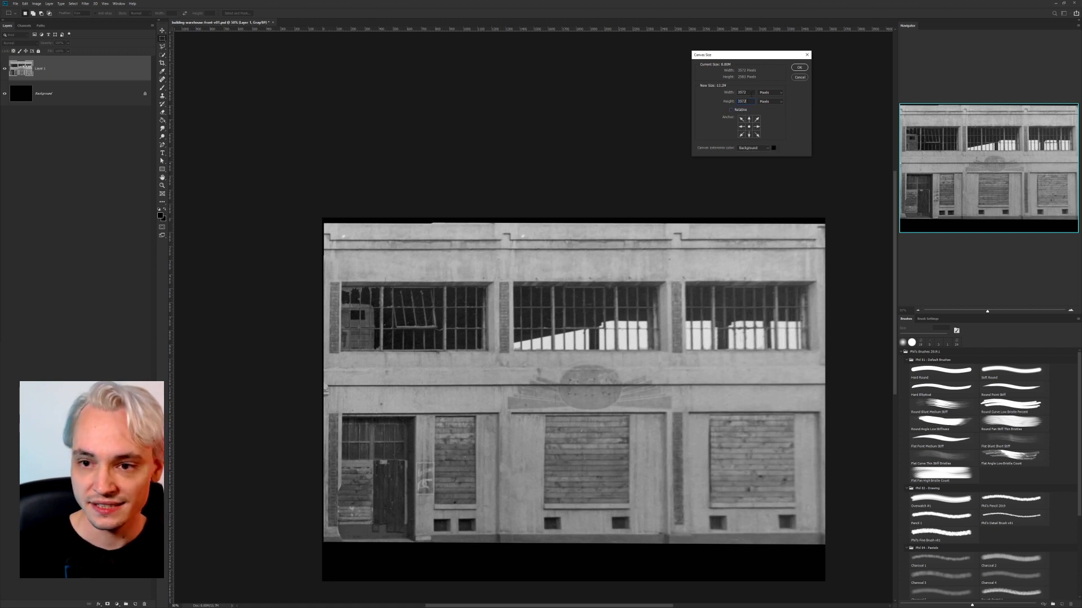
key("Return")
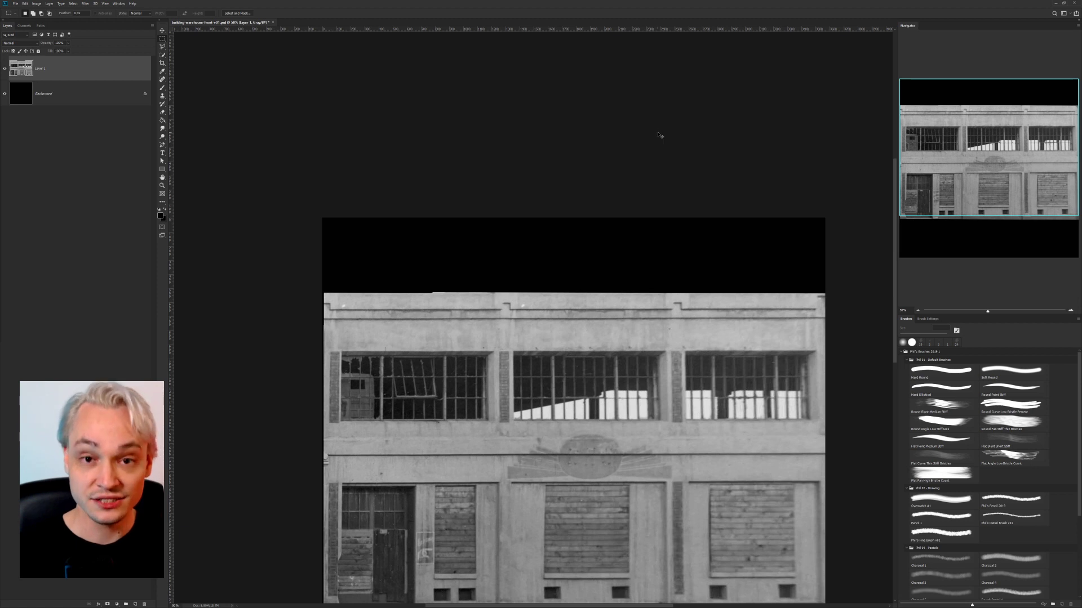
Step: Scale the facade layer down proportionally and align it with the upper-left corner of the square canvas
key("ctrl+minus")
left_click_drag(473, 282, 454, 150)
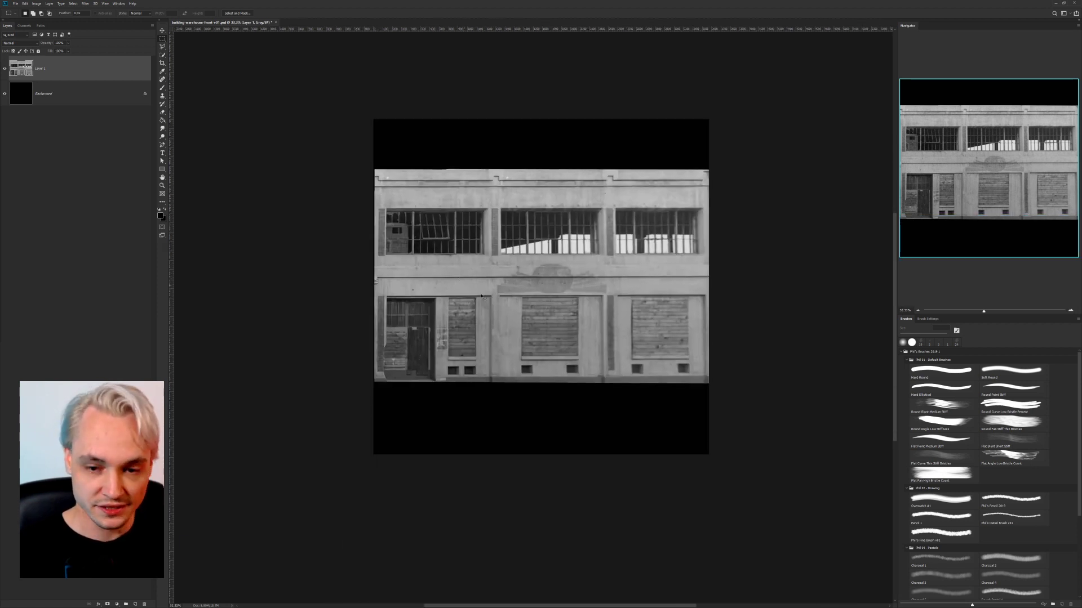
key("ctrl+t")
left_click_drag(710, 384, 627, 331)
left_click_drag(503, 279, 498, 253)
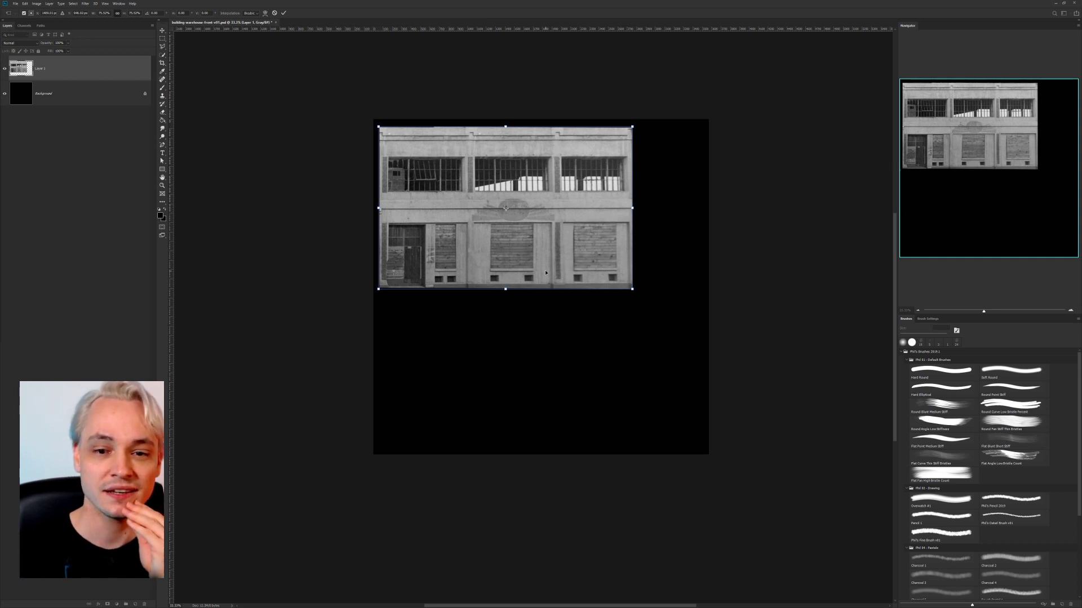
left_click_drag(634, 290, 577, 249)
left_click_drag(464, 218, 460, 204)
key("m")
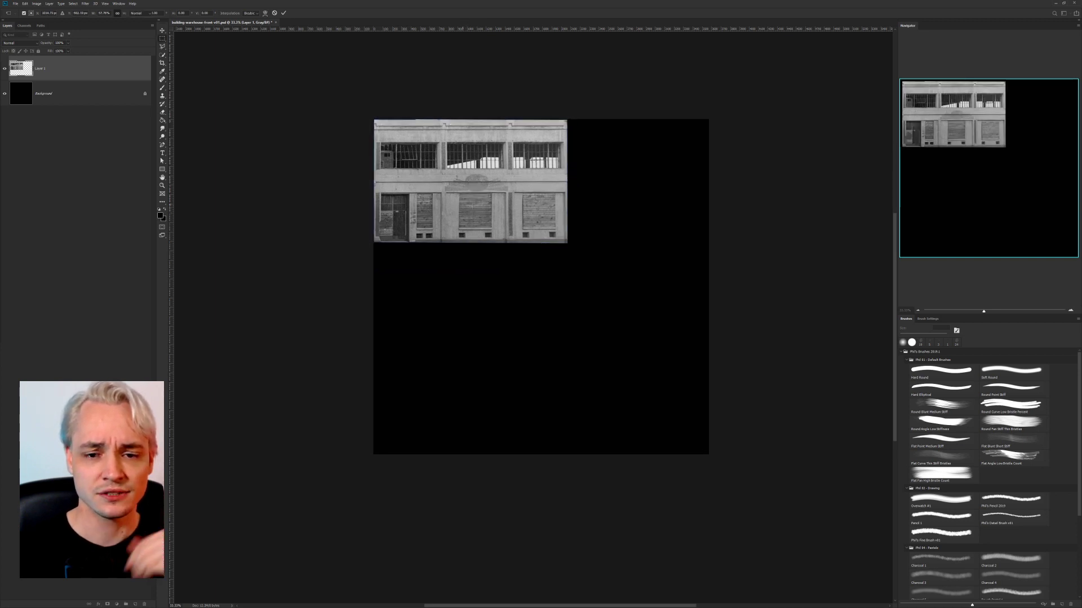
key("ctrl+minus")
key("ctrl+plus")
key("ctrl+plus")
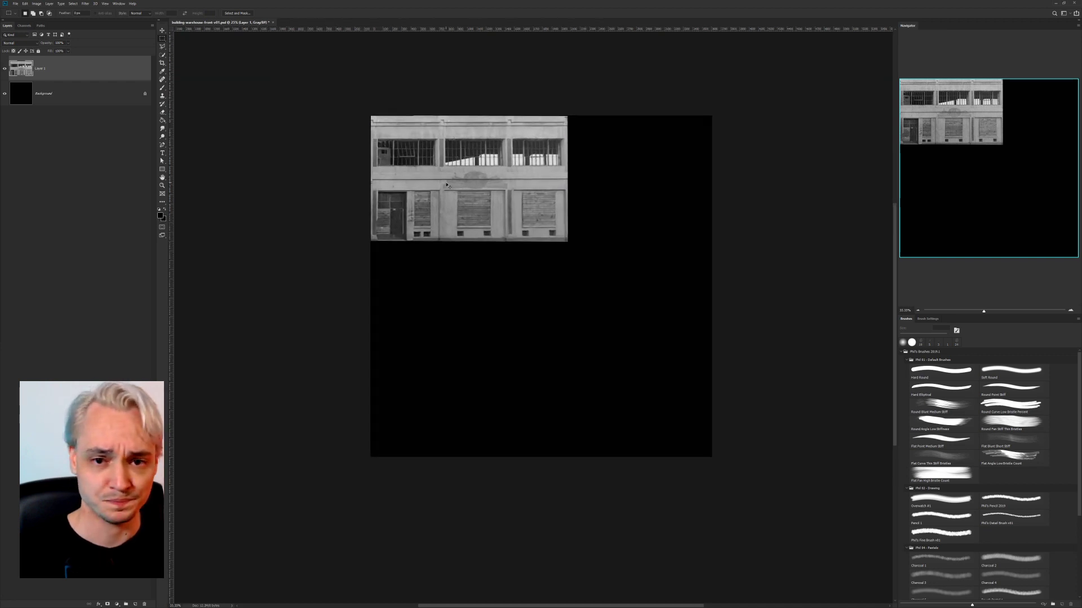
key("v")
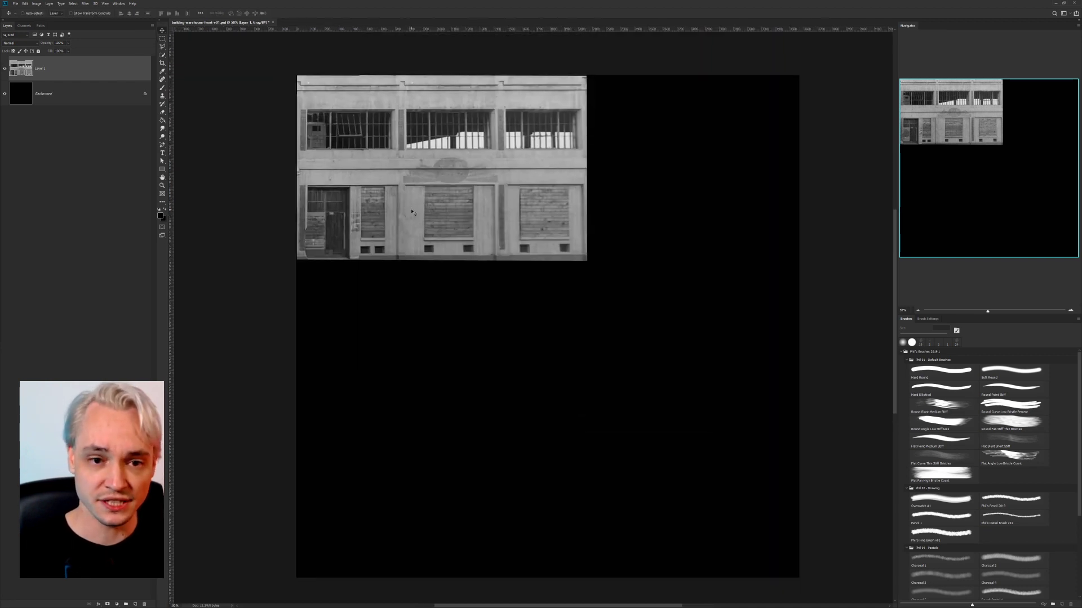
Step: Check the document's pixel dimensions without resizing the image
left_click(164, 37)
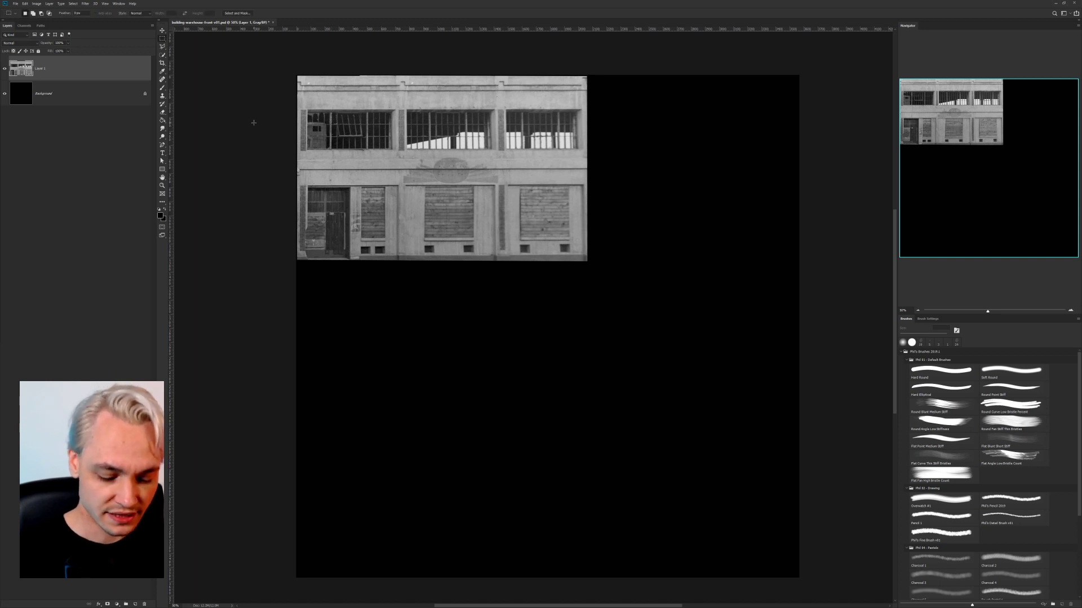
key("ctrl+alt+i")
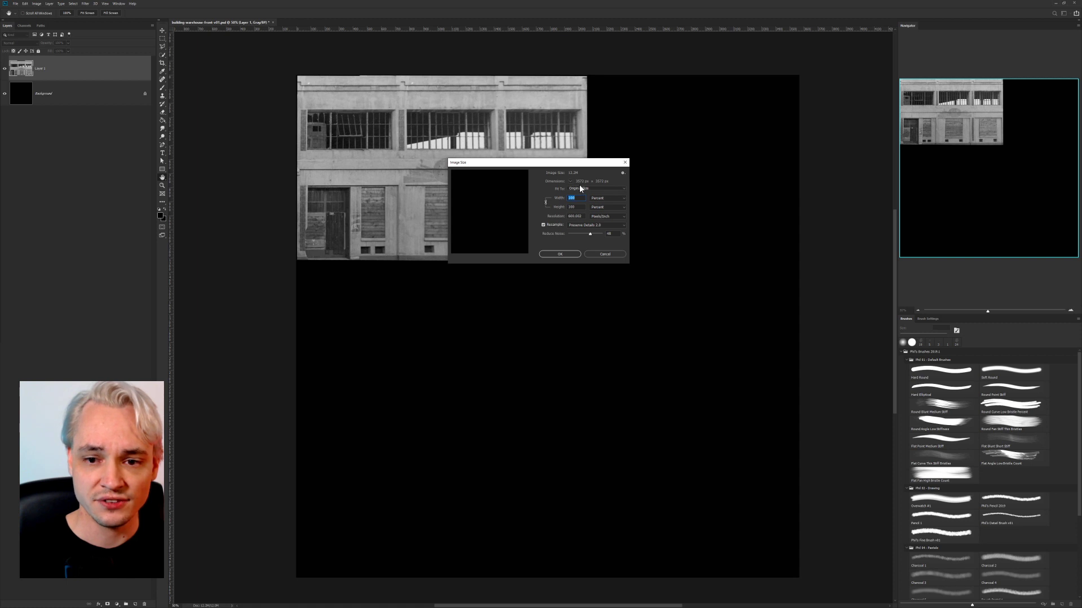
left_click(603, 254)
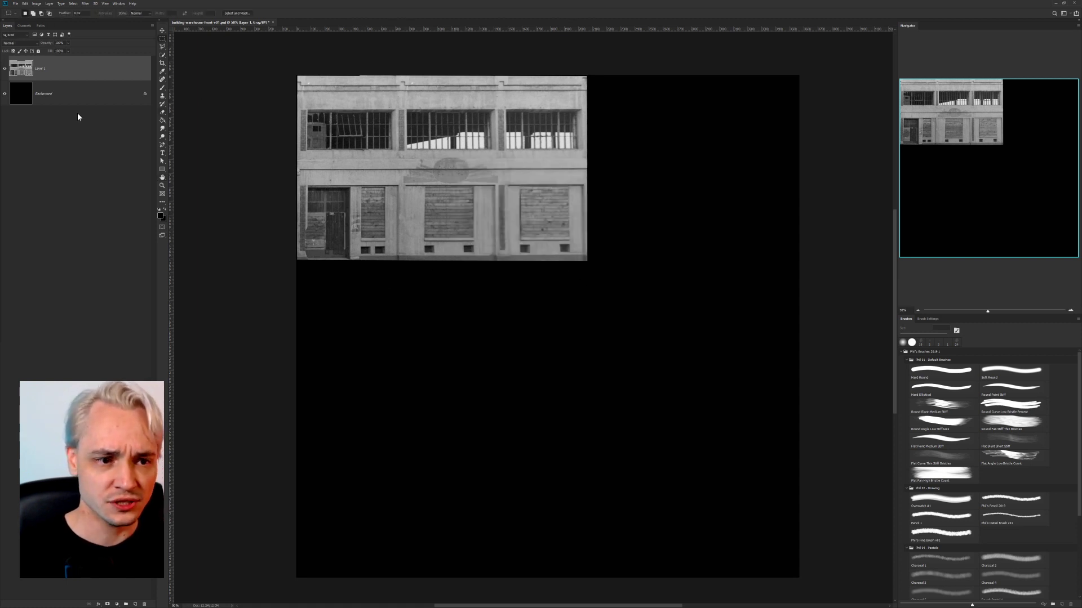
Step: Create a layer group named diffuse and put the facade layer inside it
left_click(126, 604)
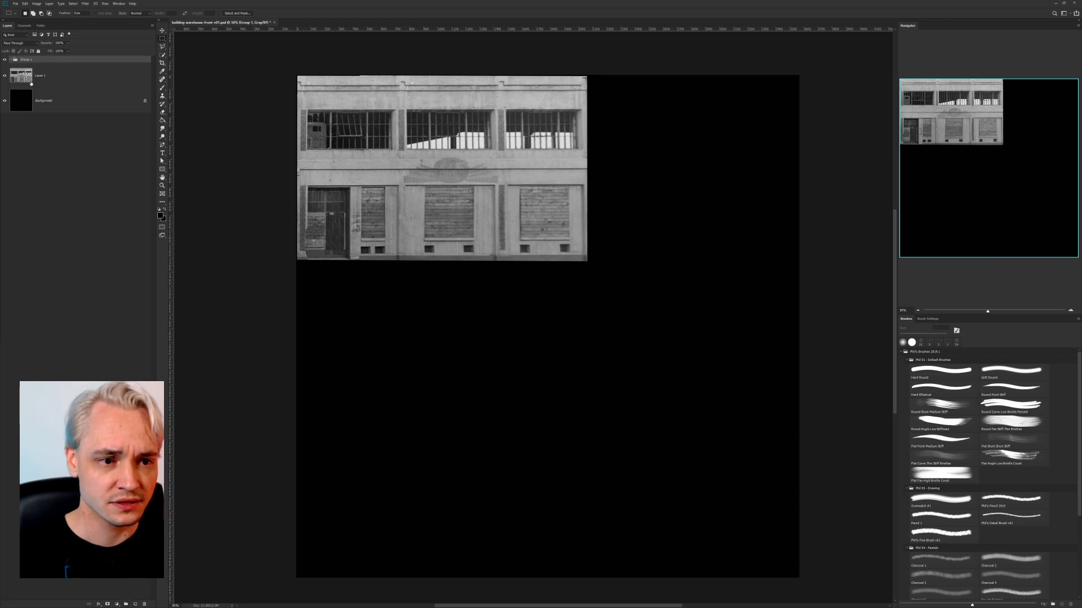
mouse_move(41, 73)
left_mouse_down()
mouse_move(39, 58)
mouse_move(30, 61)
left_mouse_up()
double_click(28, 60)
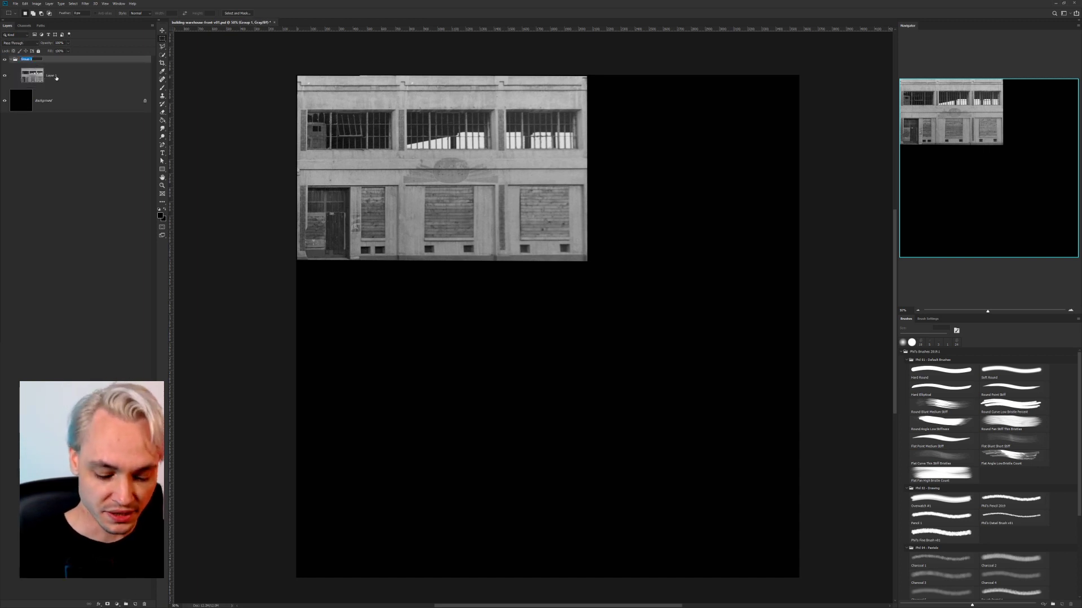
type("diffuse")
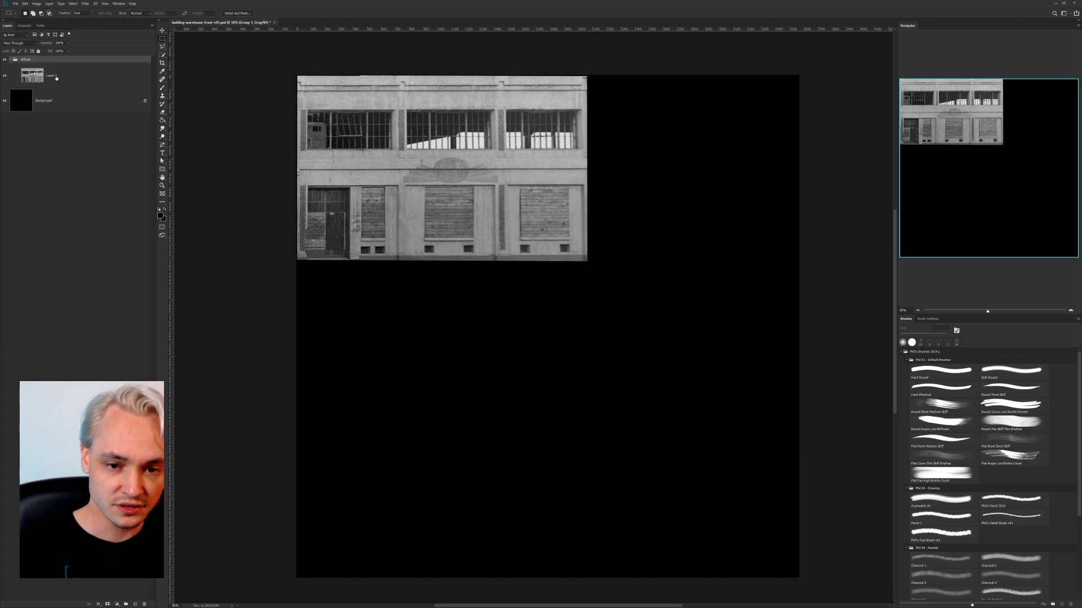
key("Return")
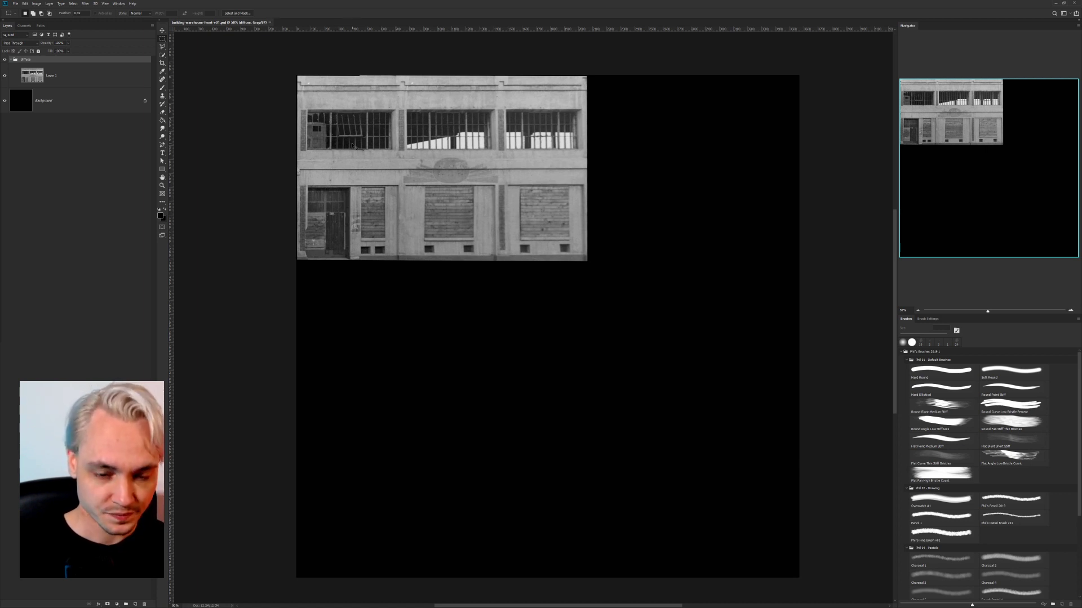
Step: Save a JPEG copy of the texture in the same folder, replacing the file name's version suffix with a diffuse suffix
key("ctrl+shift+s")
left_click(628, 325)
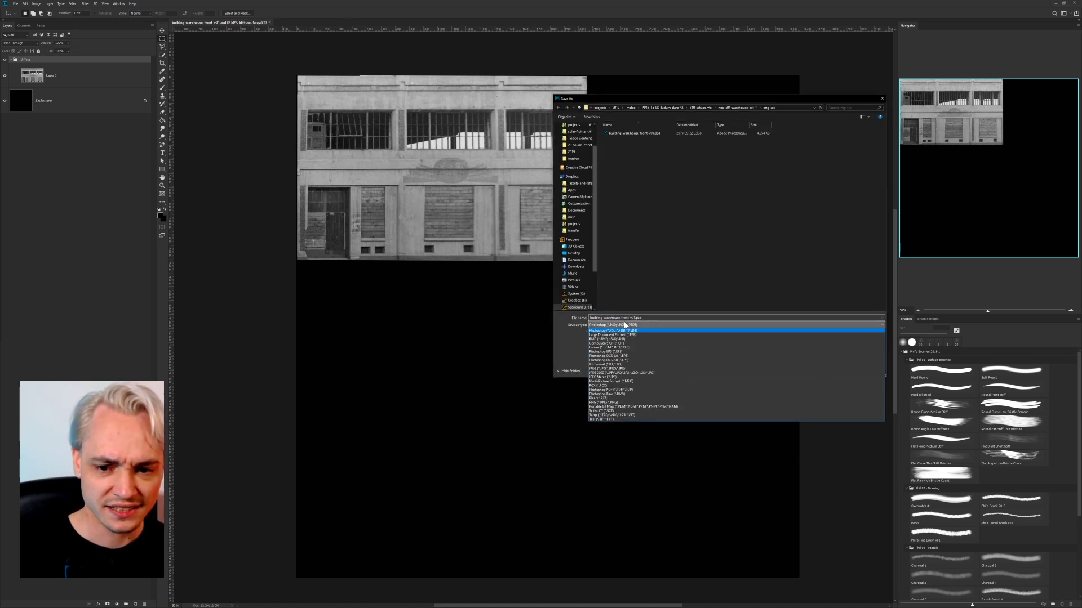
left_click(628, 369)
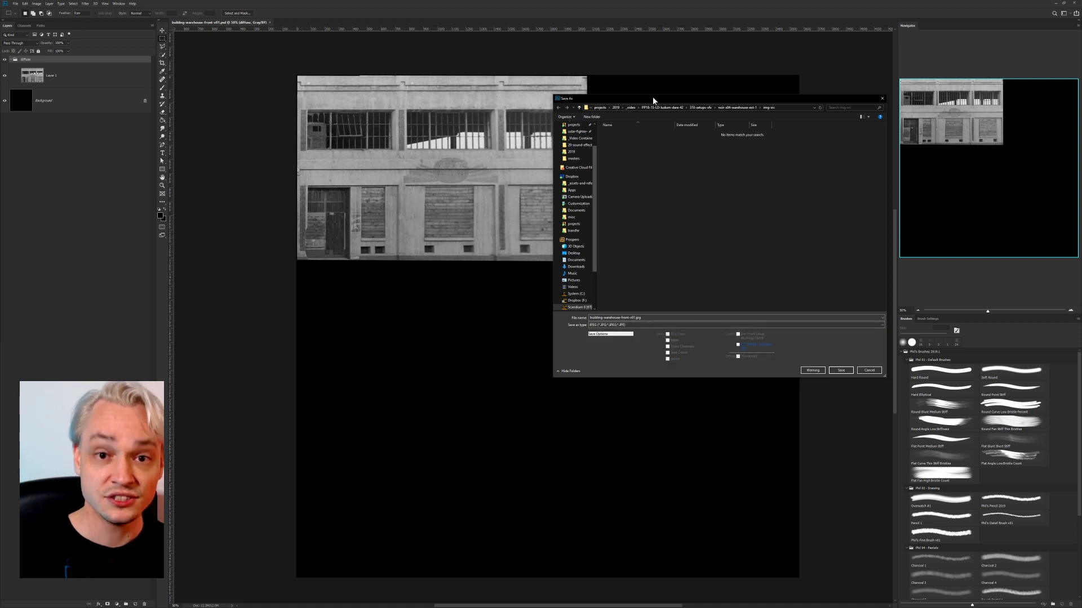
left_click_drag(655, 100, 373, 79)
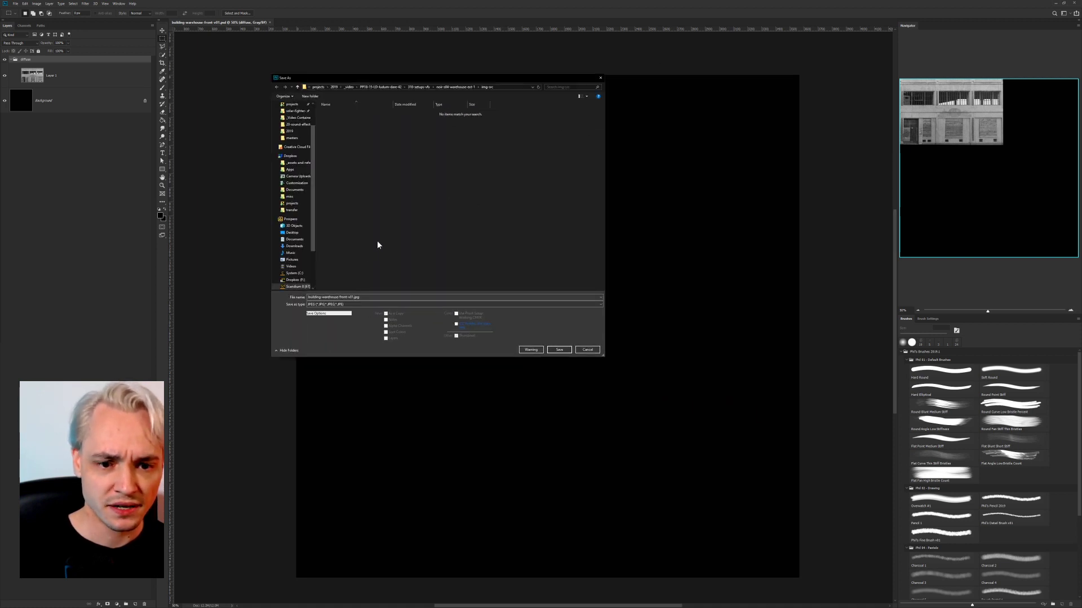
left_click(355, 297)
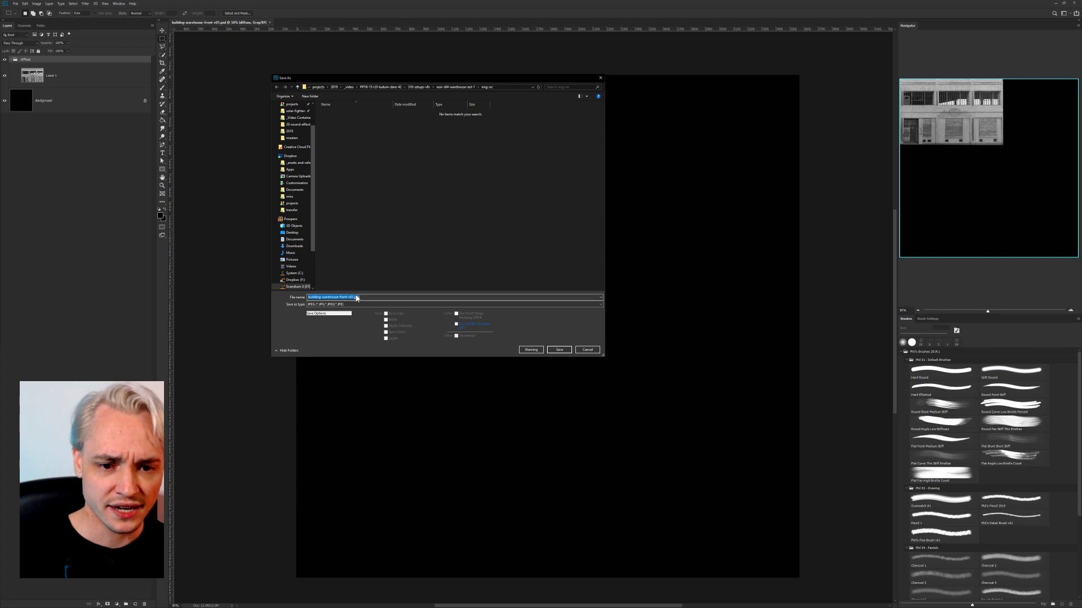
key("End")
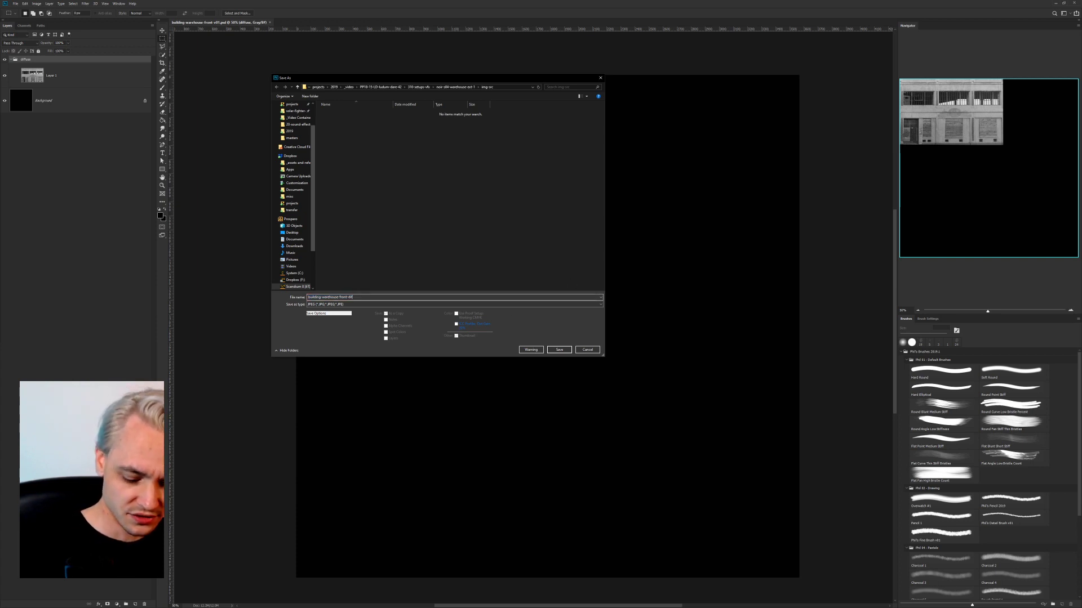
key("Return")
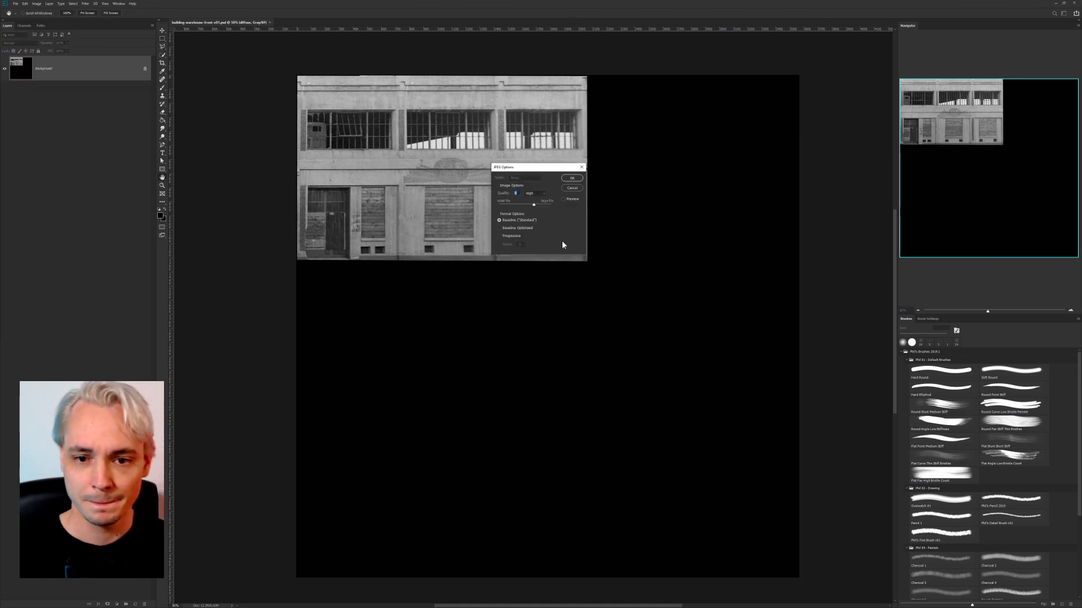
Step: Finish the JPEG export in Progressive format with 5 scans and a higher quality setting
left_click(521, 245)
left_click(521, 262)
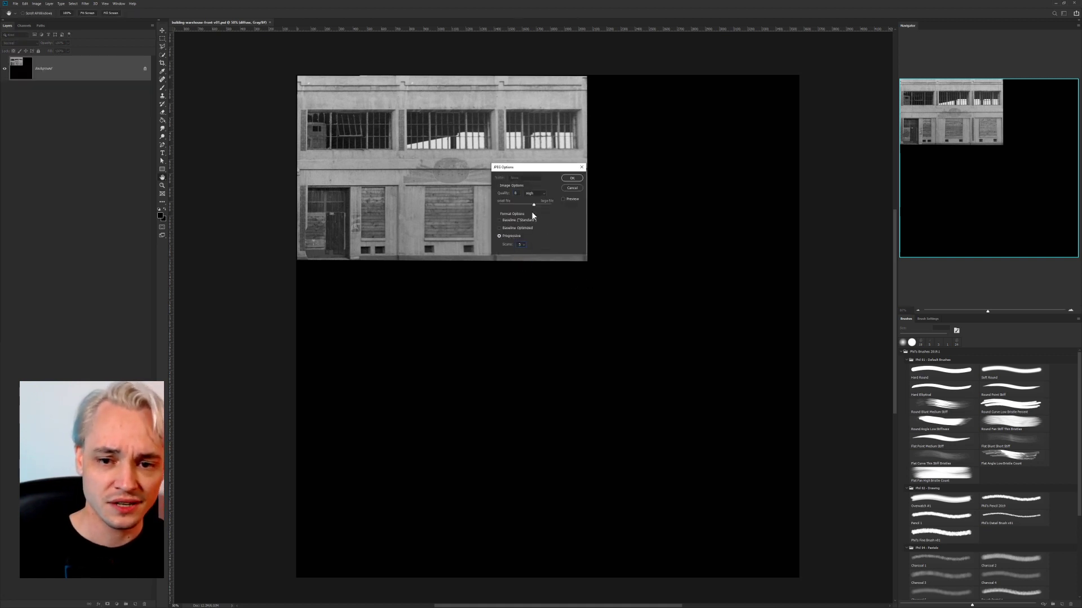
left_click_drag(533, 204, 538, 205)
left_click(582, 168)
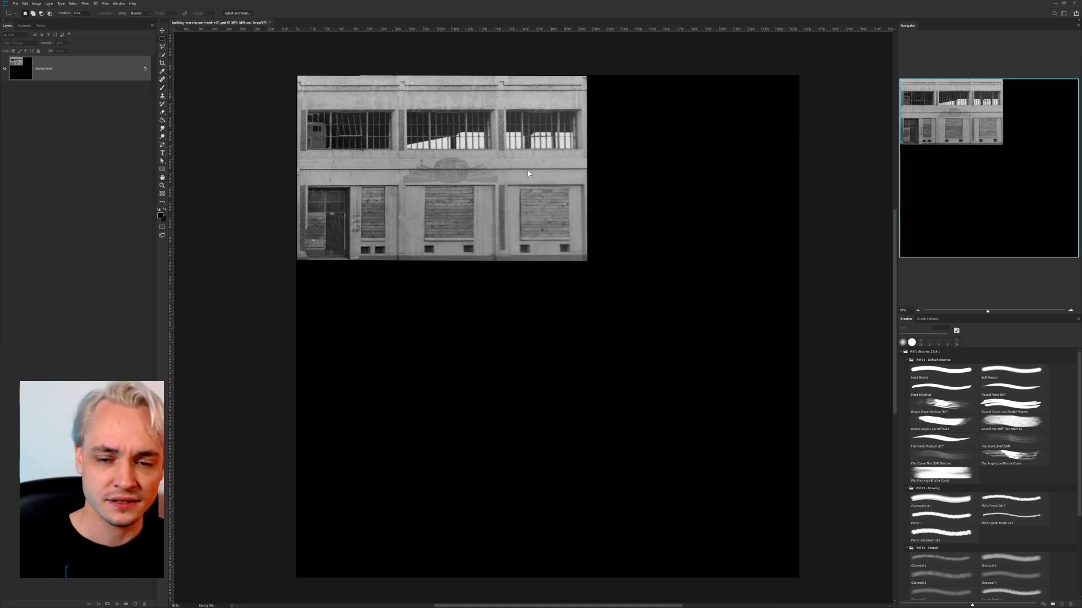
Step: Switch to Maya and snap the pivot of the building block at the street's far end to its upper outer street-side corner
left_click(1062, 4)
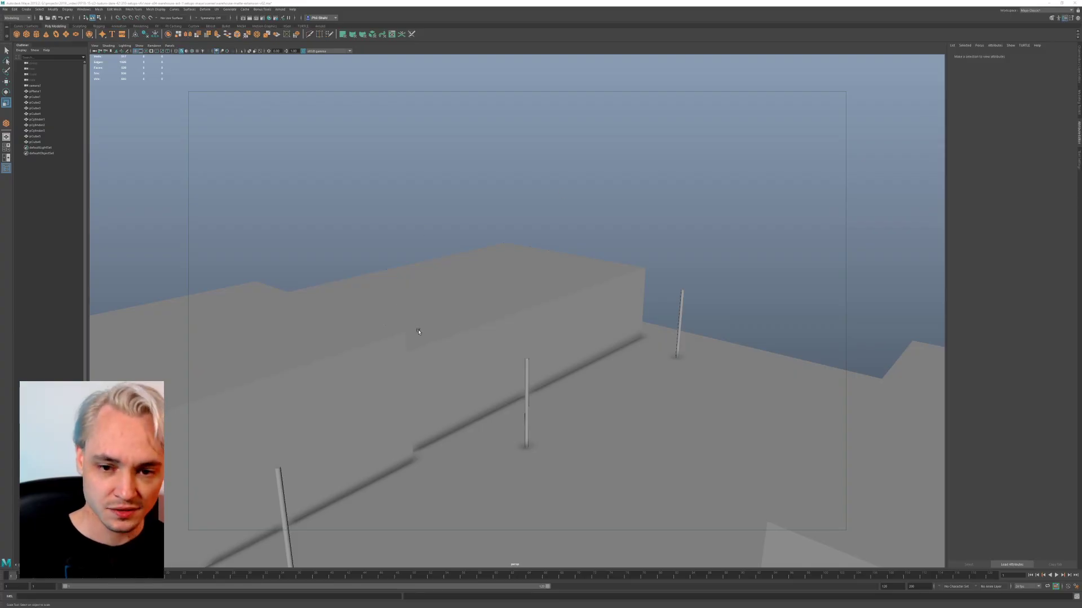
right_click_drag(418, 331, 435, 374, "alt")
left_click_drag(434, 375, 466, 372, "alt")
left_click(475, 355)
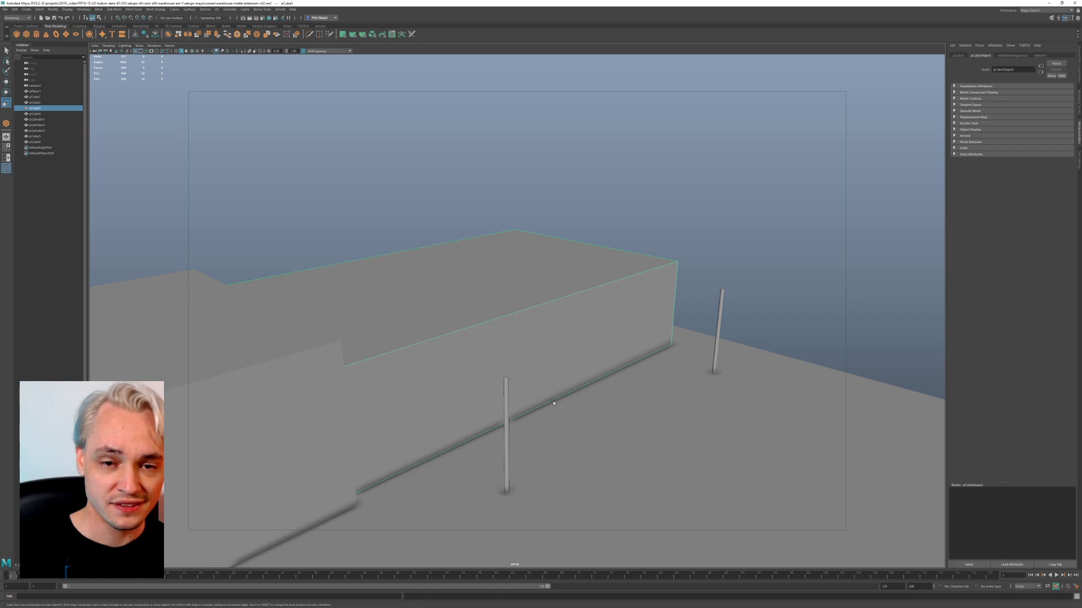
right_click_drag(553, 402, 522, 361, "alt")
left_click_drag(522, 360, 321, 350, "alt")
key("w")
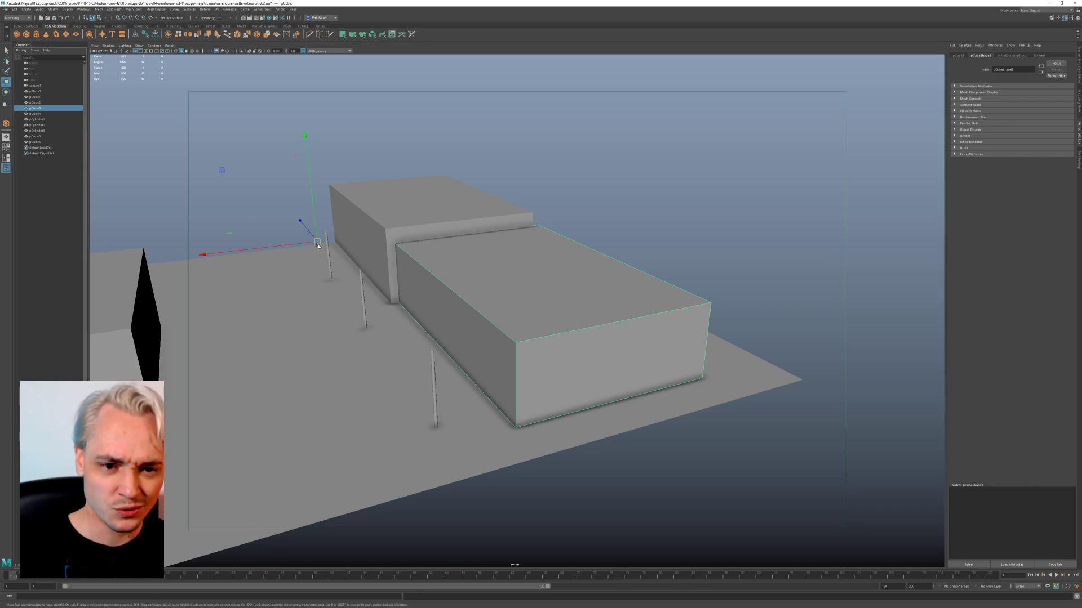
key("d")
key("v")
left_click_drag(317, 243, 515, 342)
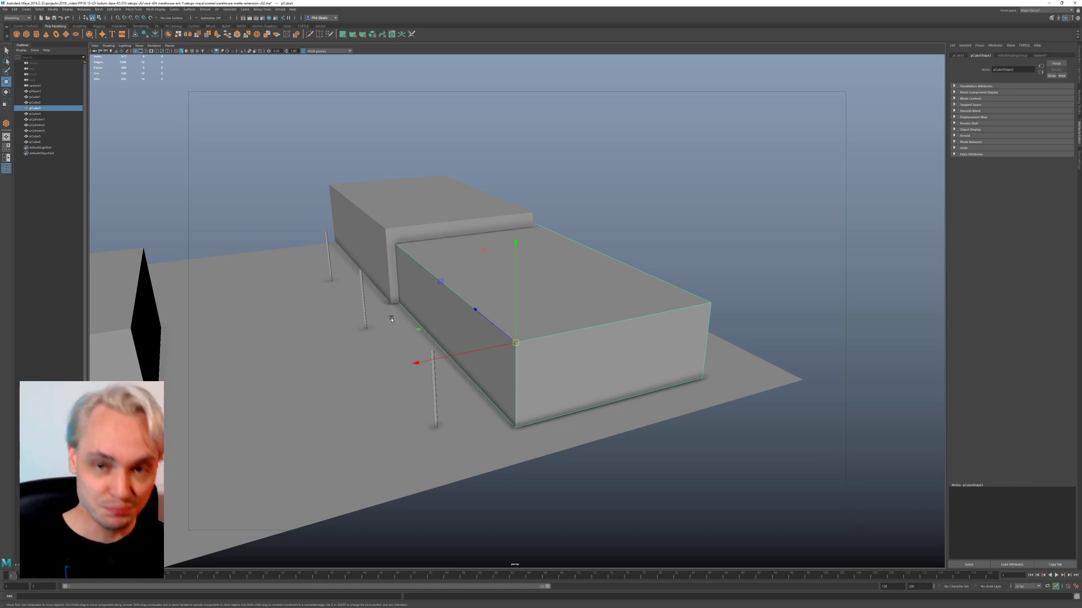
Step: Slightly scale the block along its length from the corner pivot
right_click_drag(297, 340, 337, 345, "alt")
left_click_drag(336, 345, 349, 344, "alt")
key("r")
left_click_drag(506, 321, 508, 323)
left_click_drag(247, 349, 367, 366, "alt")
right_click_drag(541, 369, 488, 373, "alt")
middle_click_drag(487, 373, 411, 251, "alt")
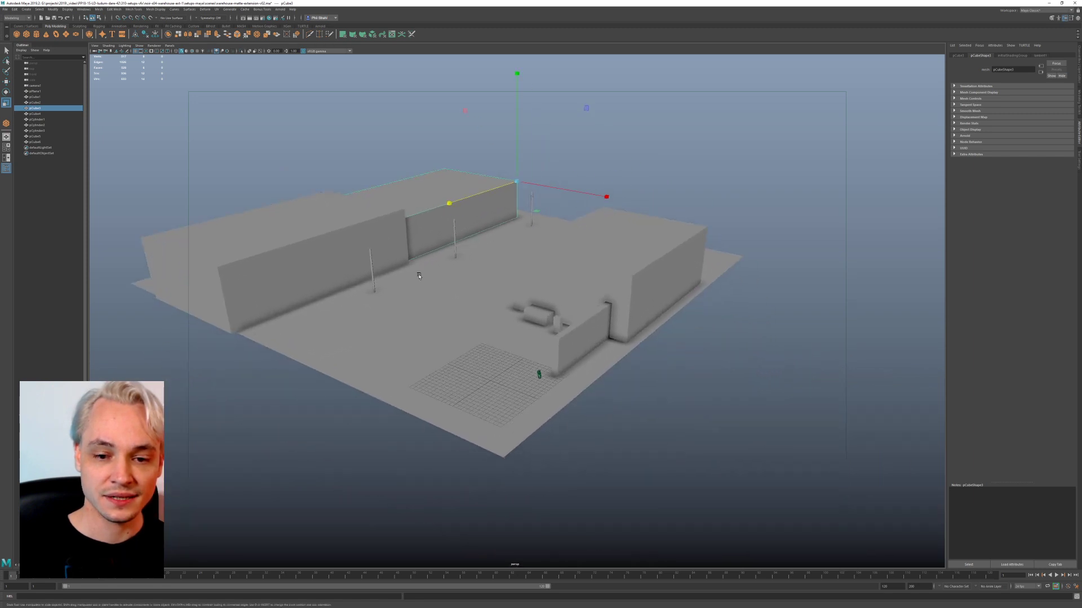
Step: Delete all faces of the block except its street-facing wall
right_click_drag(422, 366, 505, 408, "alt")
middle_click_drag(505, 408, 490, 377, "alt")
mouse_move(489, 395)
left_mouse_down("alt")
mouse_move(490, 373)
mouse_move(490, 390)
mouse_move(476, 389)
left_mouse_up("alt")
middle_click_drag(451, 320, 468, 355, "alt")
left_click_drag(468, 355, 594, 255, "alt")
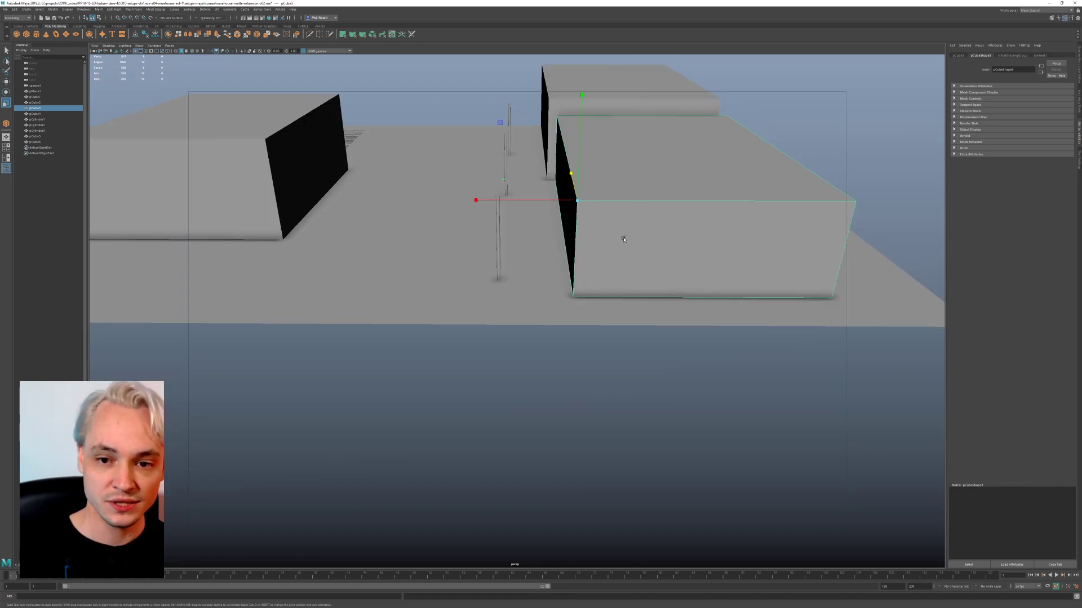
left_click_drag(661, 282, 508, 240, "alt")
left_click_drag(602, 237, 555, 165, "alt")
left_click_drag(567, 280, 365, 136, "alt")
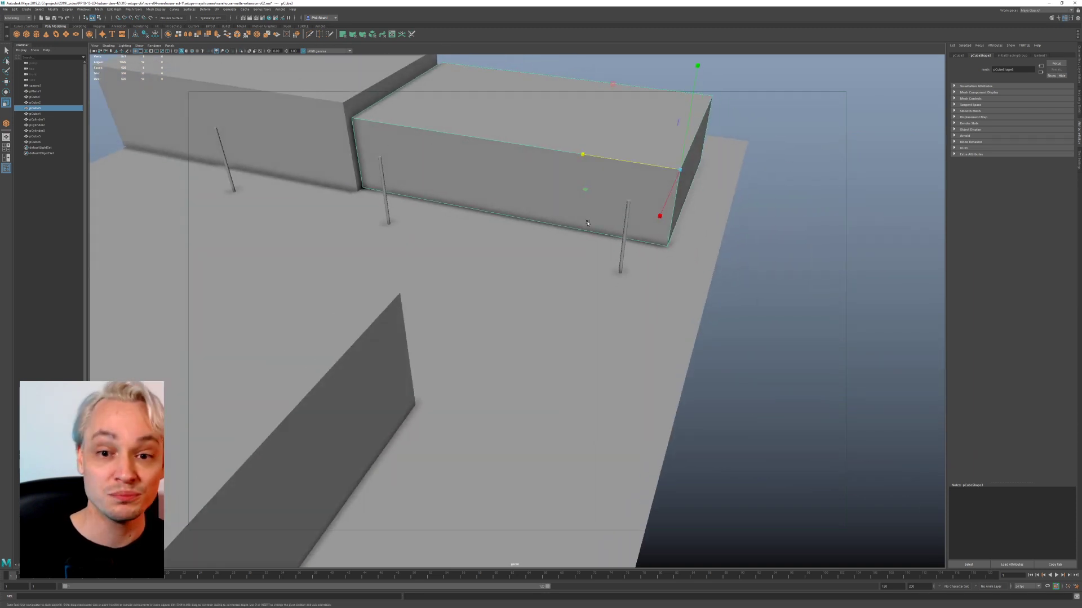
left_click_drag(587, 223, 691, 197, "alt")
right_click_drag(691, 197, 652, 224)
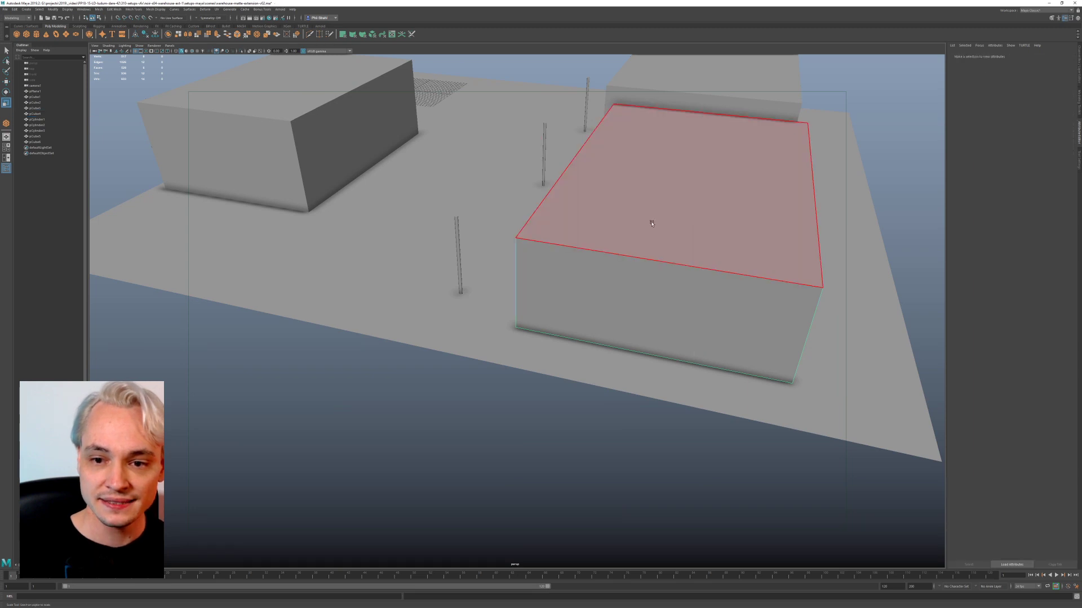
left_click_drag(652, 223, 840, 333, "alt")
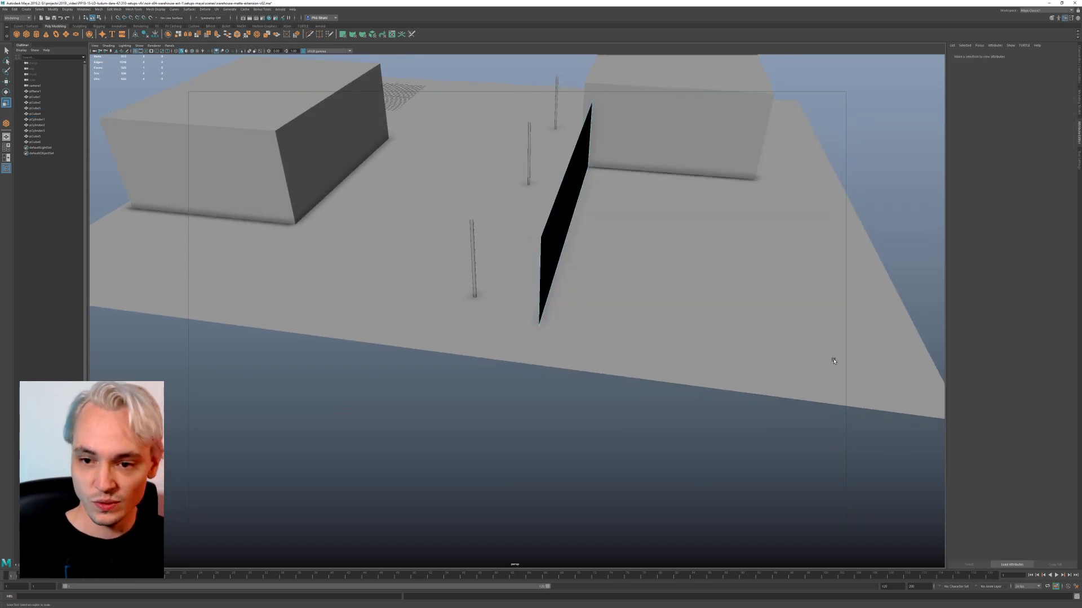
left_click_drag(669, 181, 659, 223, "alt")
Step: Return to object selection, then select the remaining wall and frame it in the view
left_click_drag(698, 139, 770, 274)
left_click_drag(524, 265, 577, 197, "alt")
right_click_drag(578, 197, 600, 188)
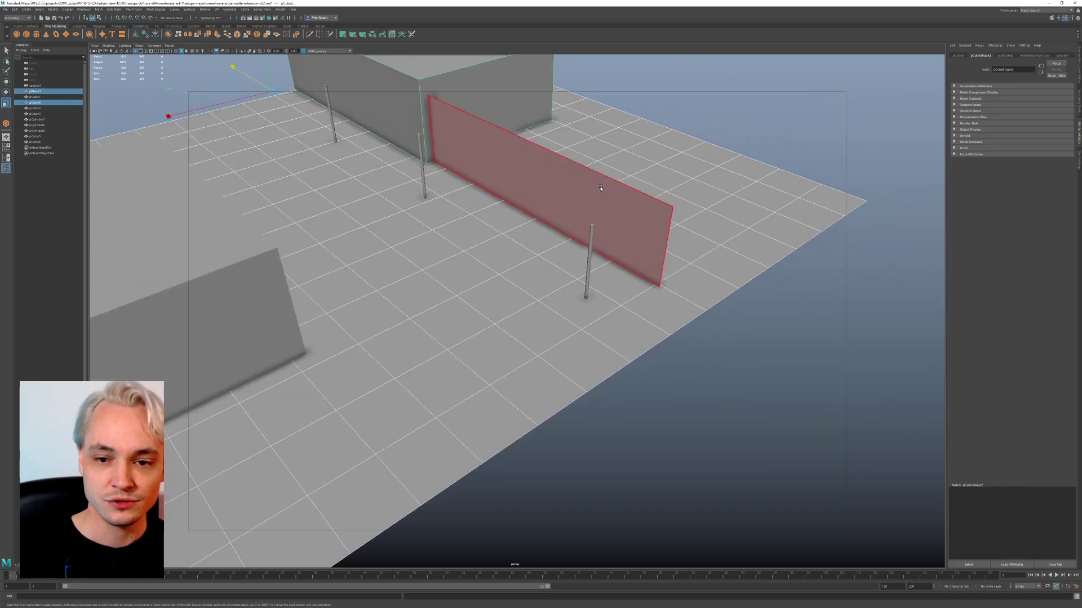
left_click(671, 155)
left_click(519, 184)
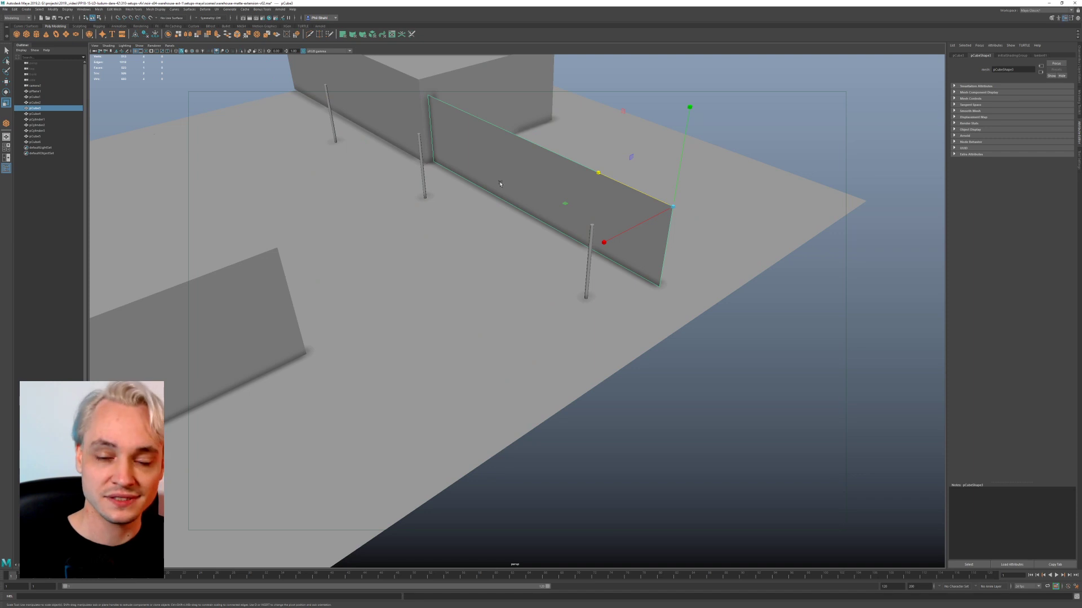
key("w")
left_click_drag(315, 229, 362, 228, "alt")
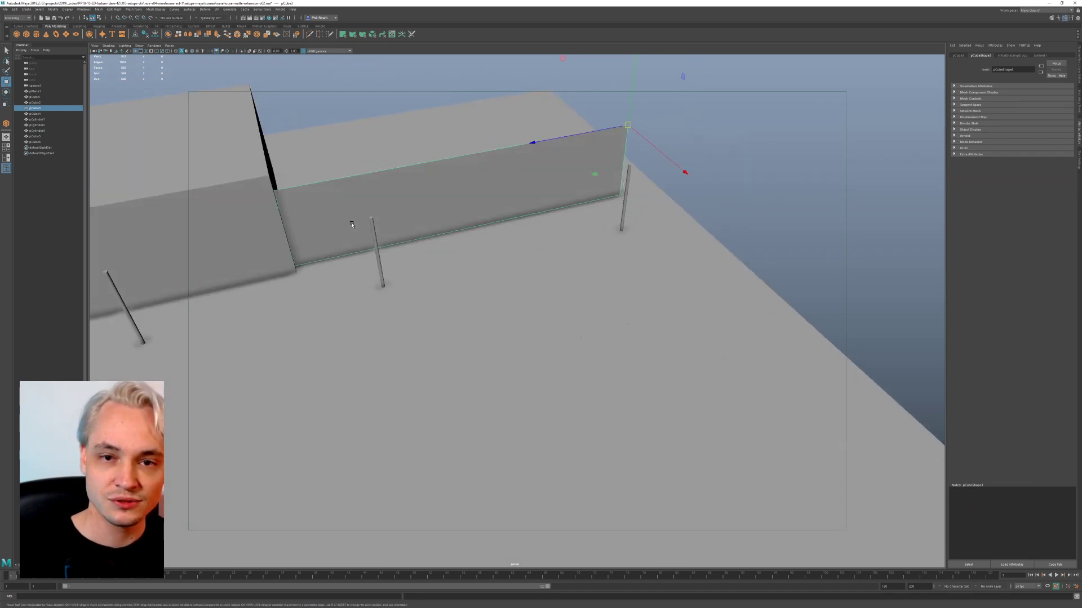
key("f")
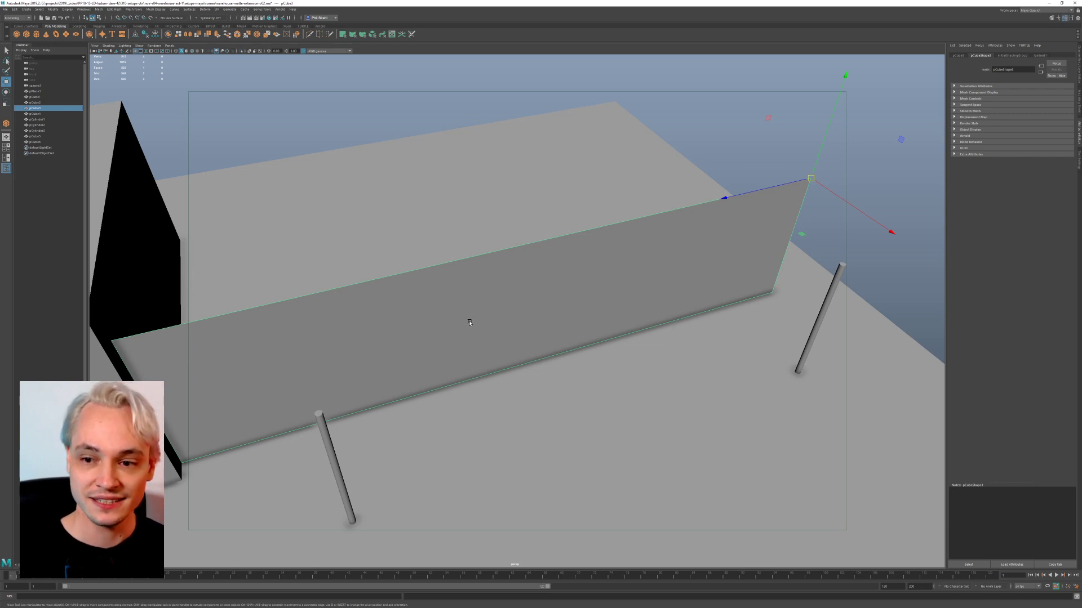
left_click_drag(586, 303, 493, 285, "alt")
right_click_drag(493, 285, 385, 280, "alt")
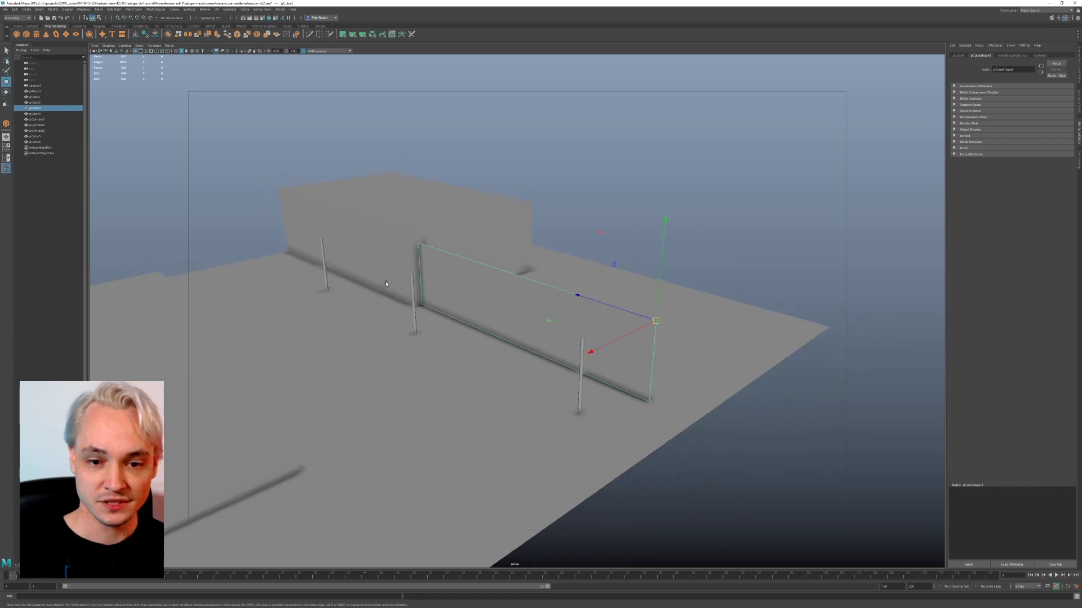
Step: Save the scene and rename the wall object warehouseFront_1
key("ctrl+s")
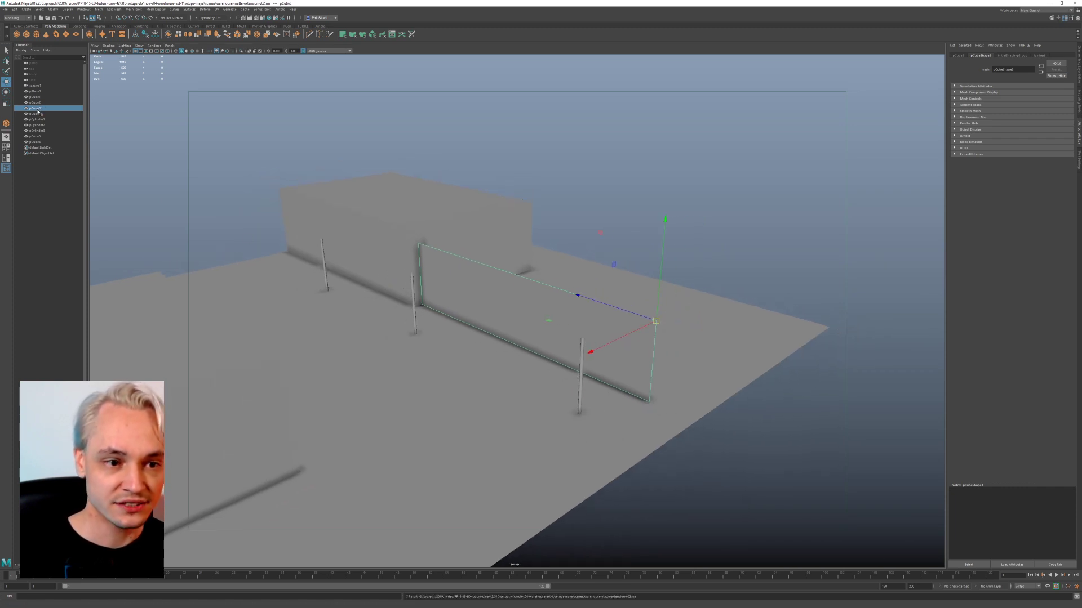
double_click(35, 108)
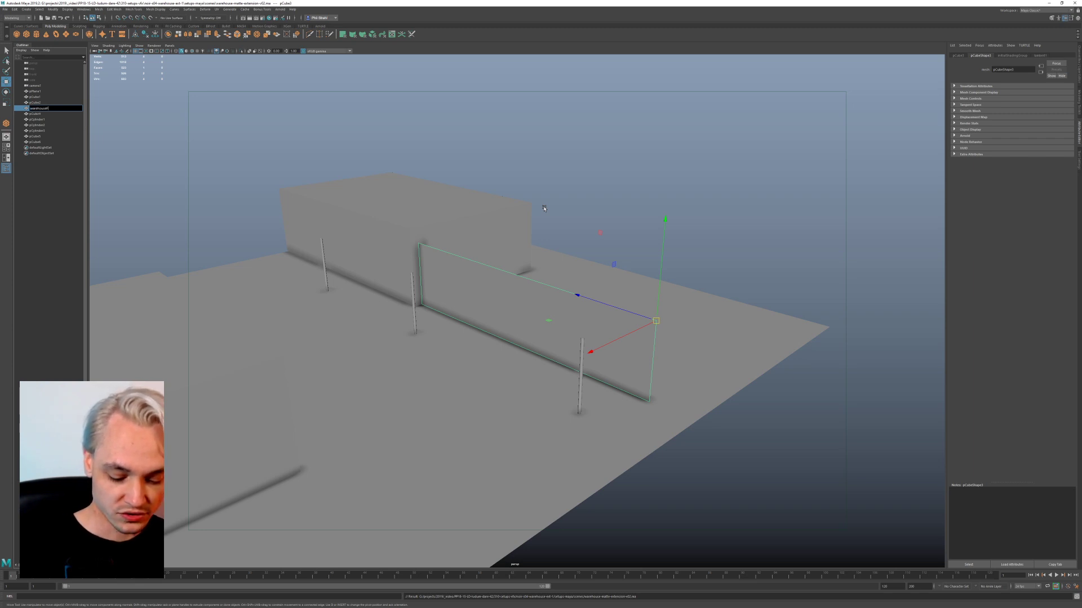
type("warehouseFront_1")
key("Return")
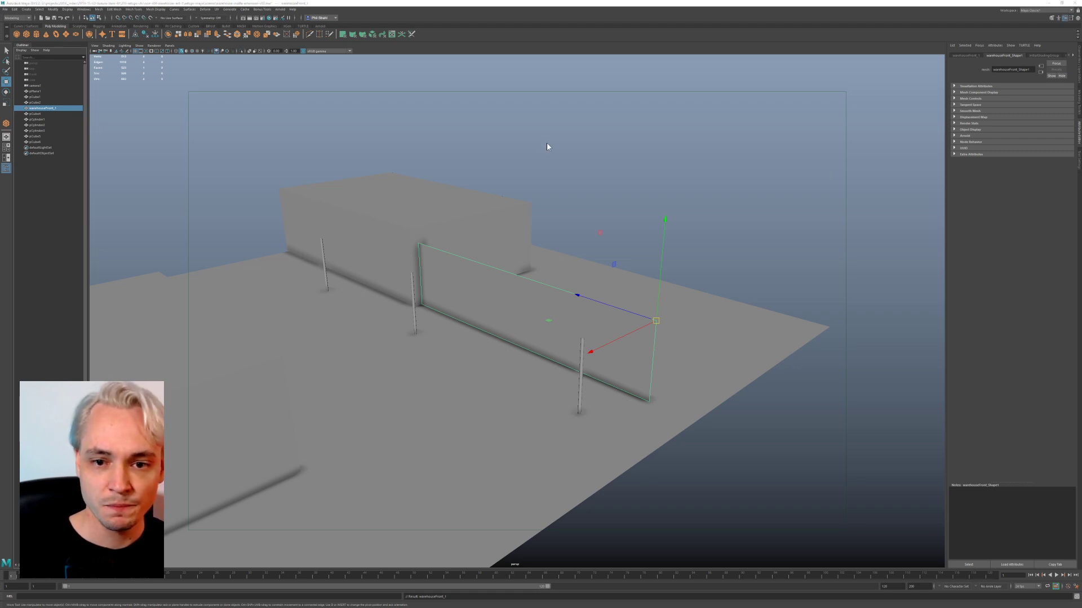
key("space")
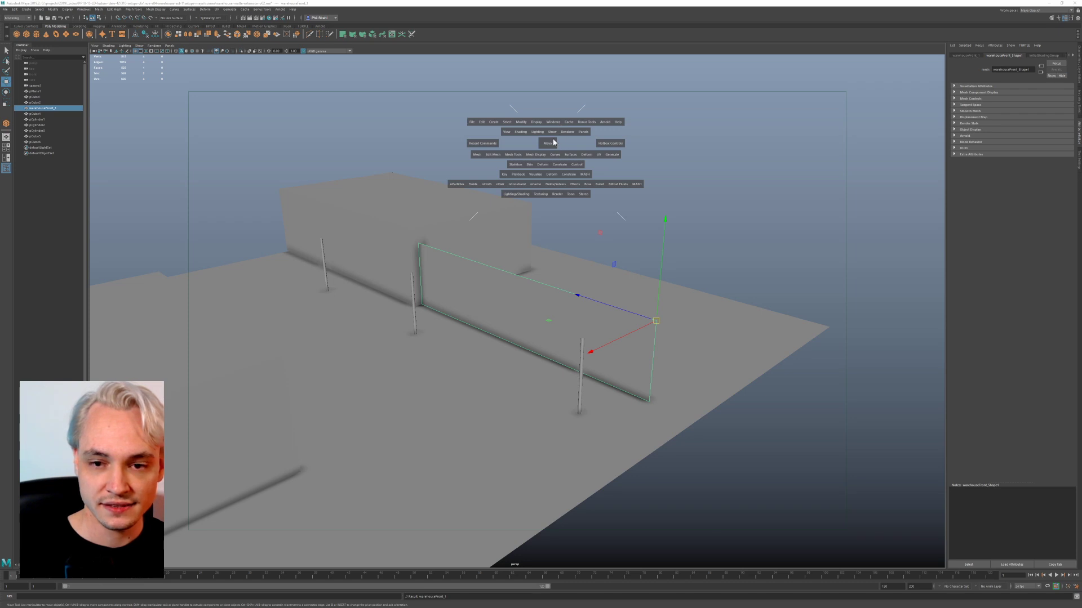
left_click(555, 124)
mouse_move(577, 171)
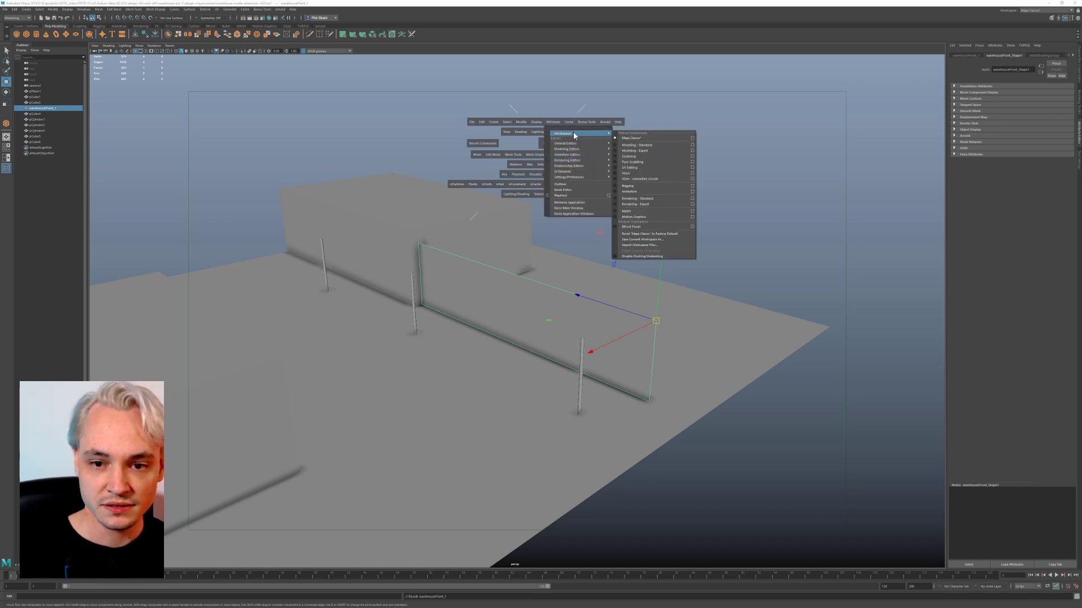
left_click(730, 117)
Step: Open the UV Editor for the selected warehouse front wall
key("space")
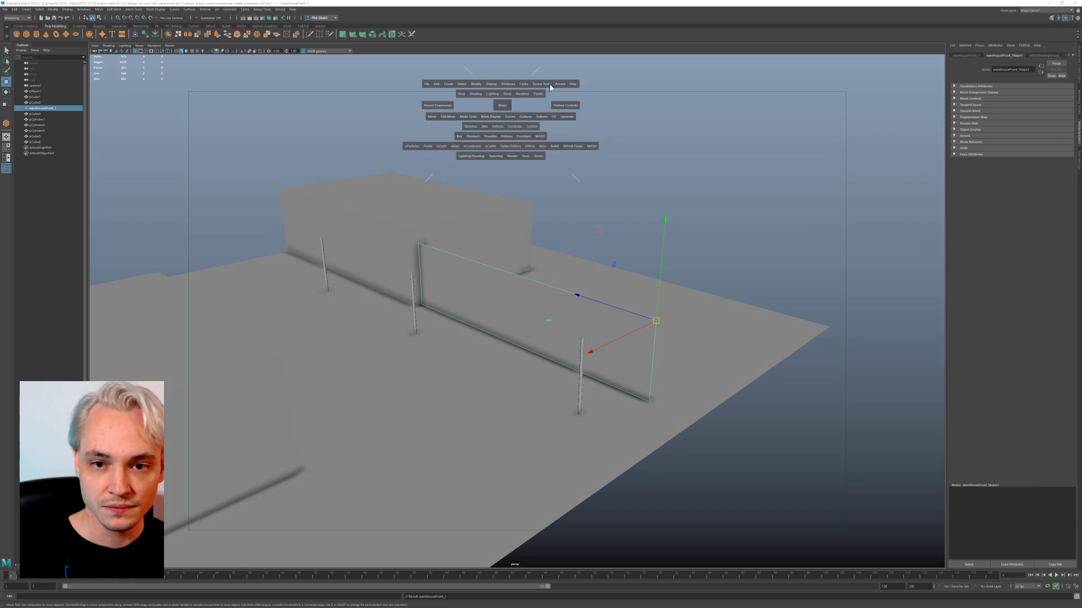
left_click(493, 84)
left_click(510, 83)
left_click(510, 83)
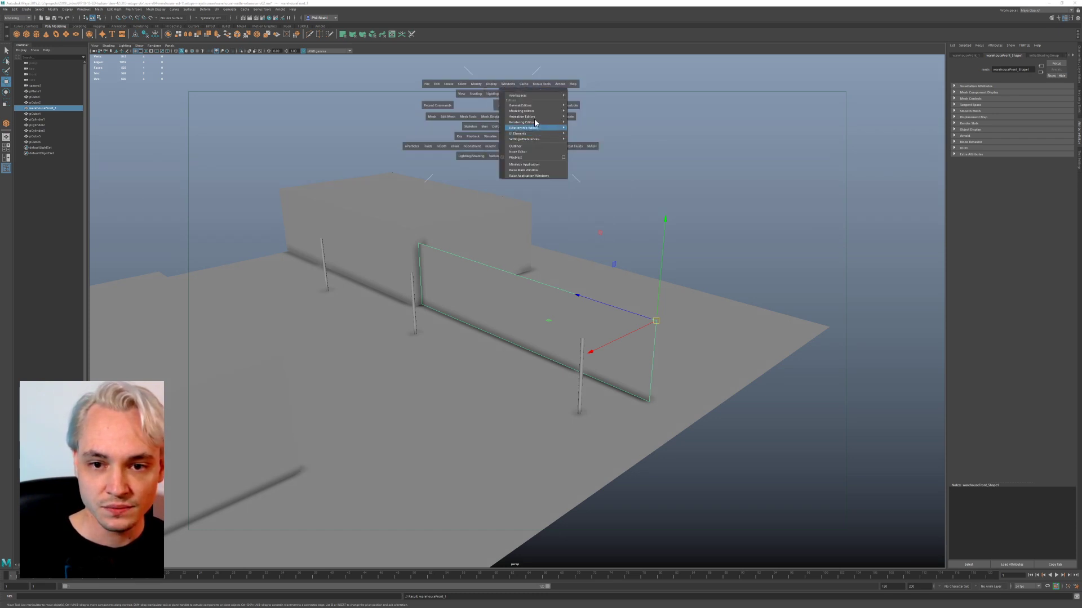
mouse_move(537, 106)
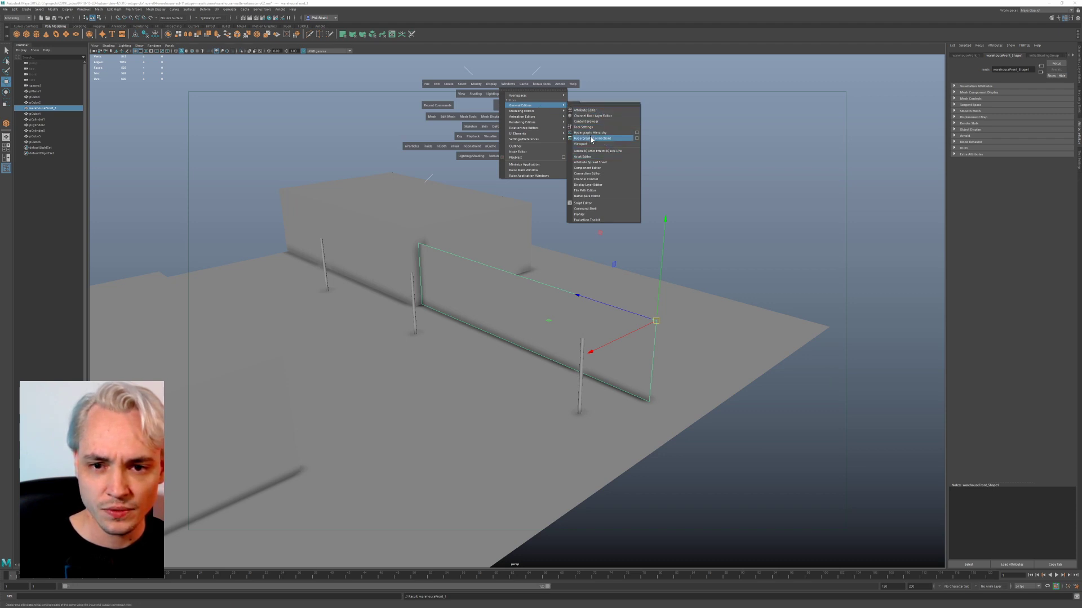
mouse_move(547, 141)
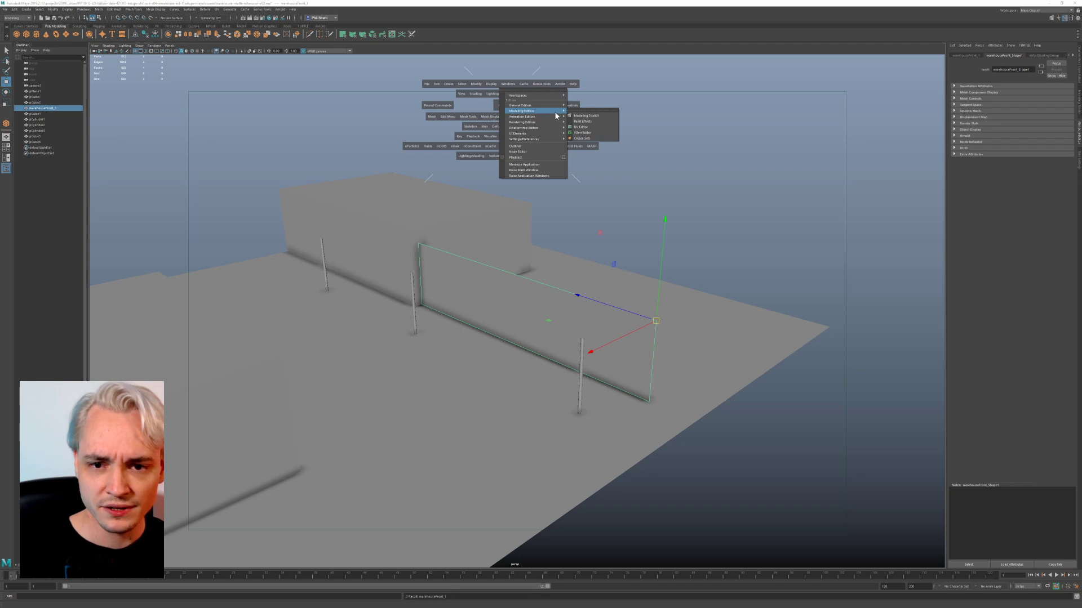
left_click(602, 126)
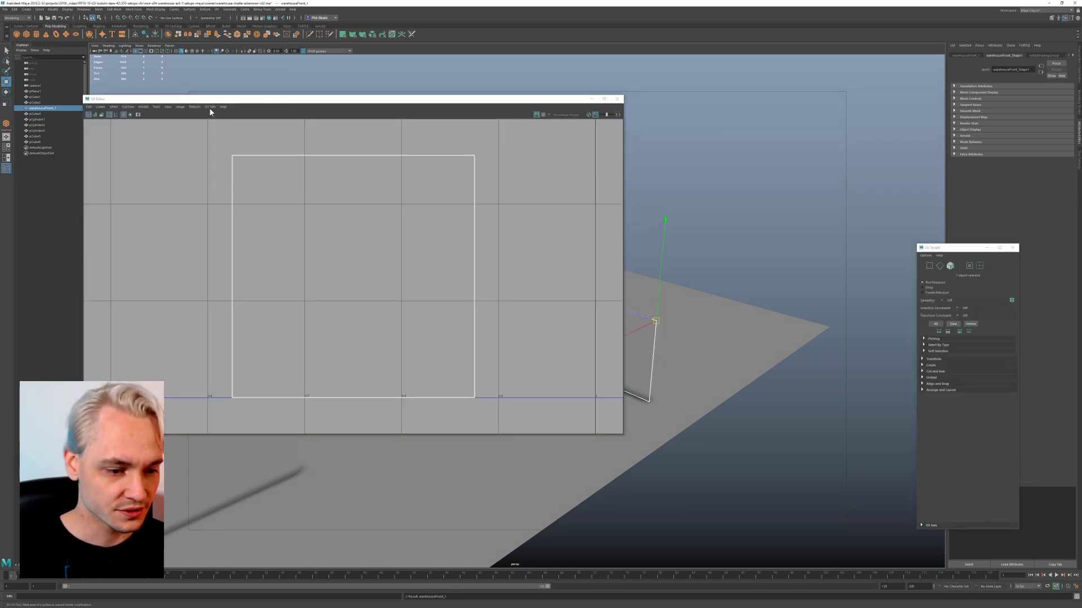
Step: Reposition and narrow the UV Editor so that both the wall in the scene and the full 0–1 UV tile are in view
left_click_drag(286, 99, 598, 75)
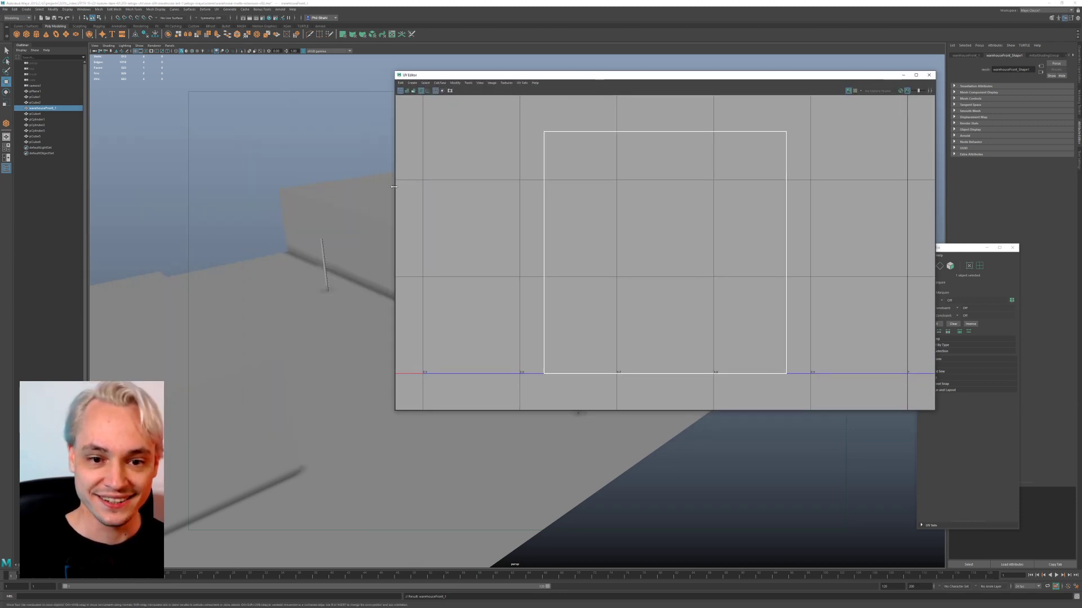
left_click_drag(394, 187, 517, 187)
middle_click_drag(339, 198, 206, 199, "alt")
left_click_drag(206, 199, 334, 327, "alt")
middle_click_drag(334, 327, 236, 315, "alt")
scroll(338, 327, "down", 10)
middle_click_drag(342, 327, 299, 334, "alt")
left_click_drag(298, 333, 316, 349, "alt")
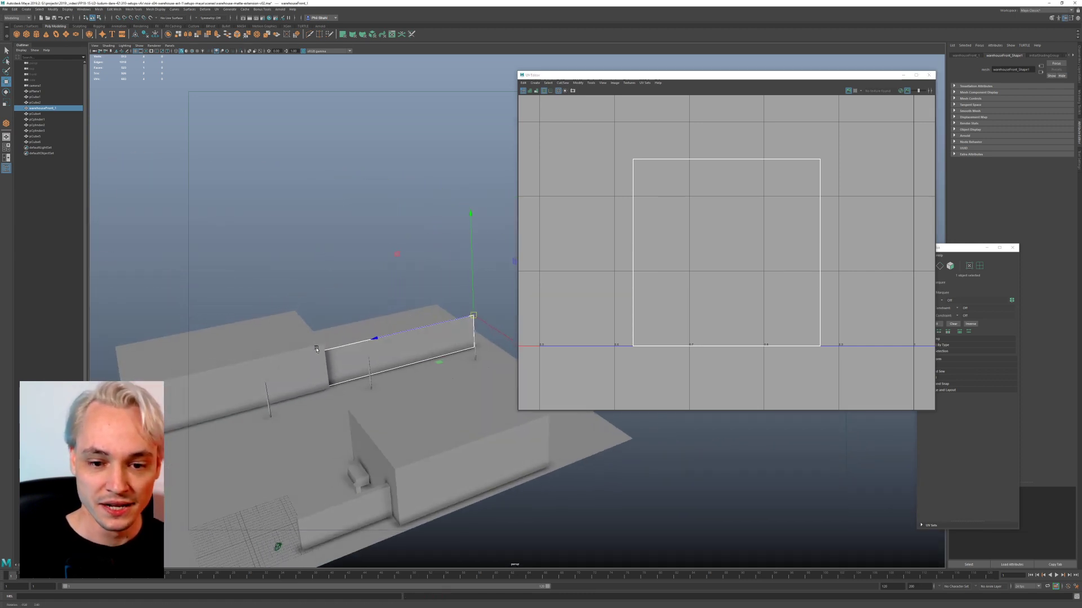
scroll(723, 217, "down", 10)
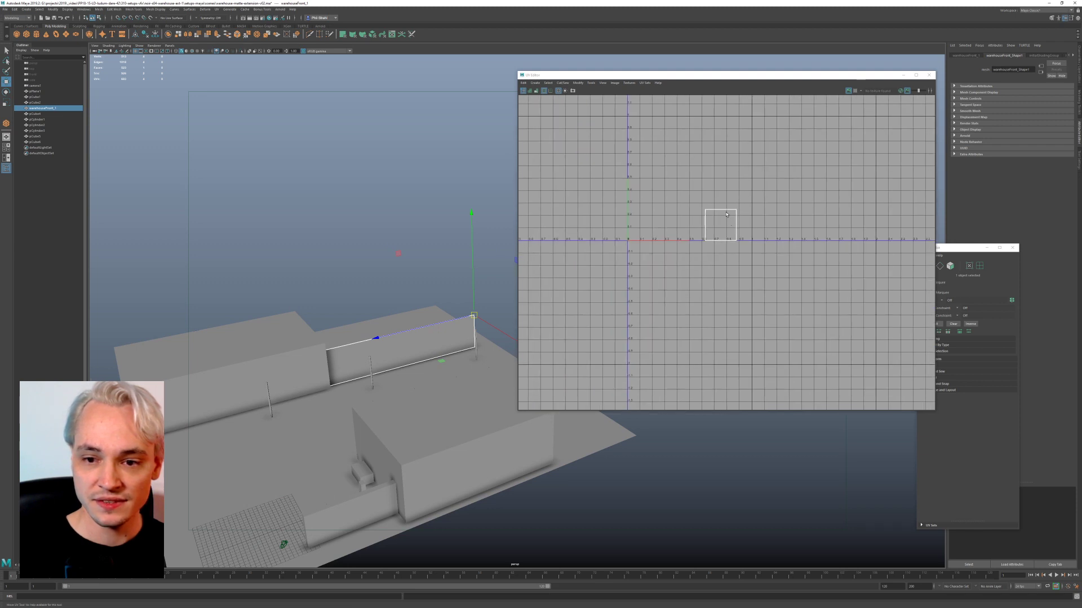
middle_click_drag(705, 178, 756, 243, "alt")
right_click_drag(732, 227, 821, 349, "alt")
middle_click_drag(772, 276, 743, 259, "alt")
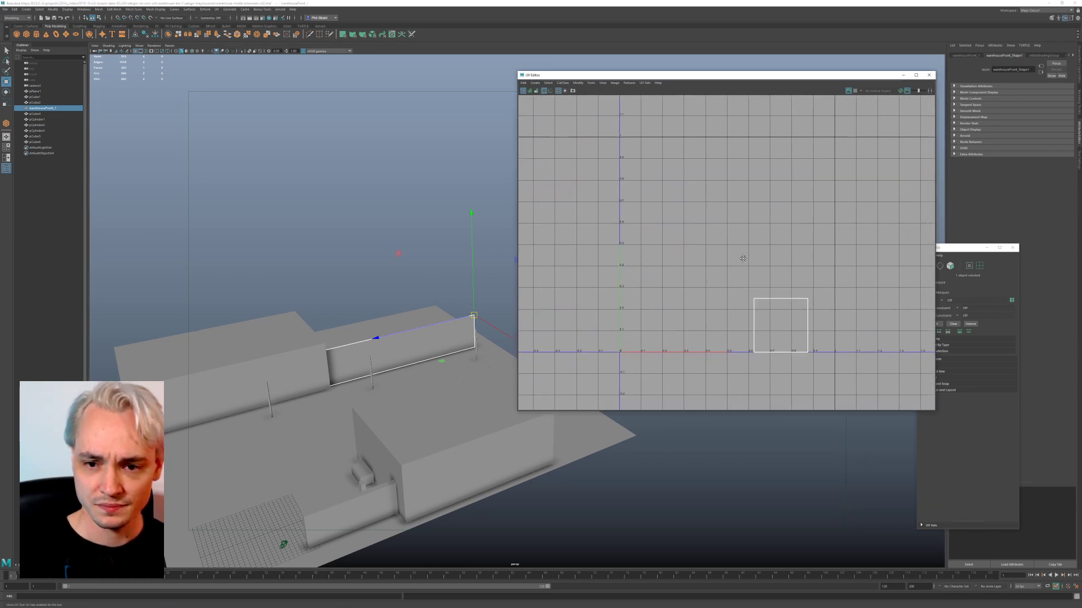
left_click(558, 92)
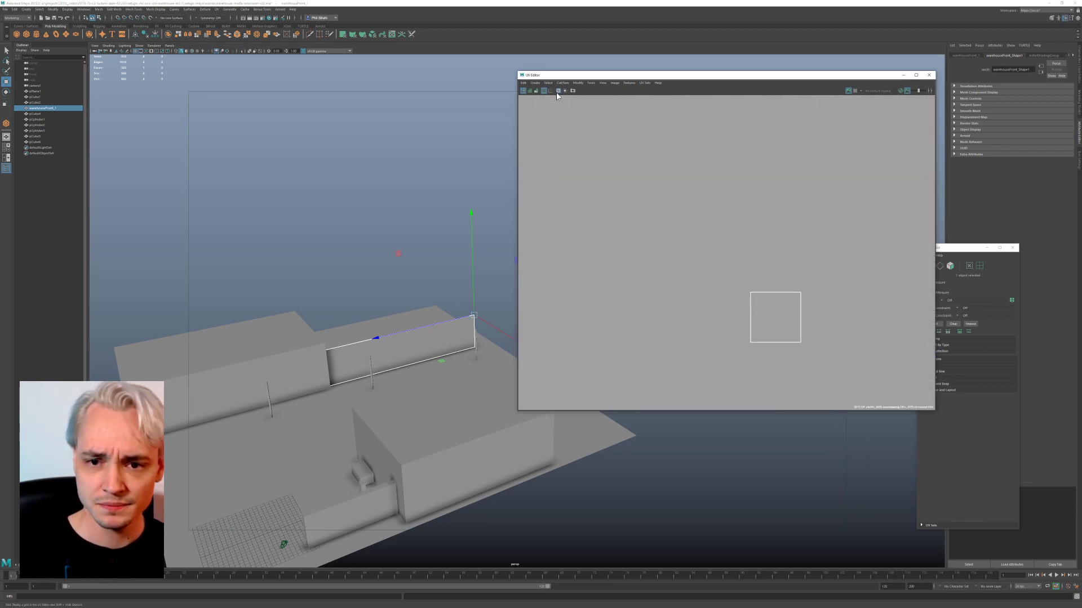
left_click(558, 92)
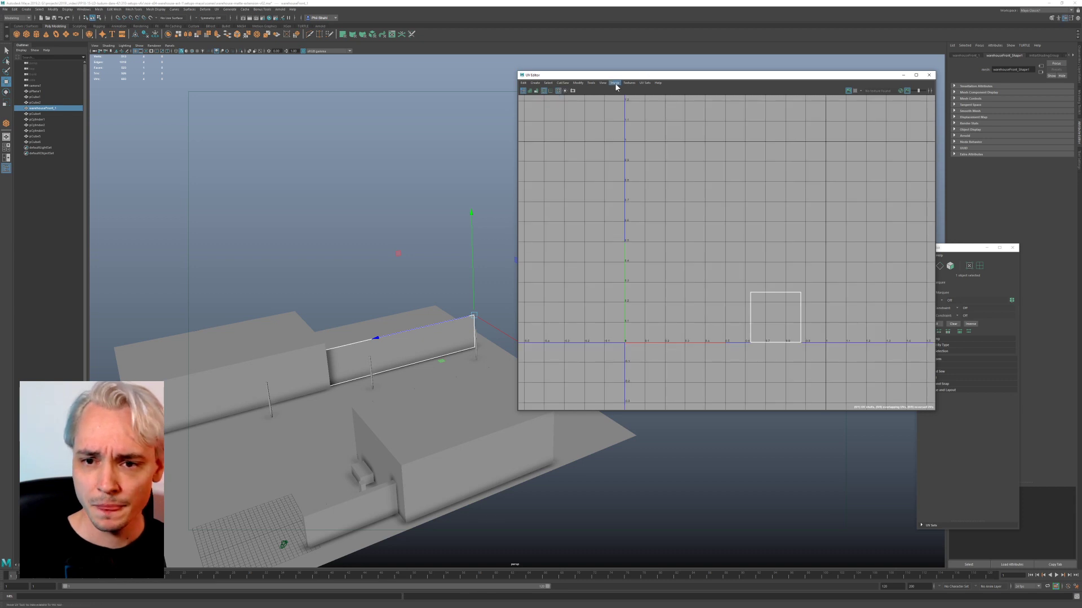
left_click_drag(613, 78, 547, 67)
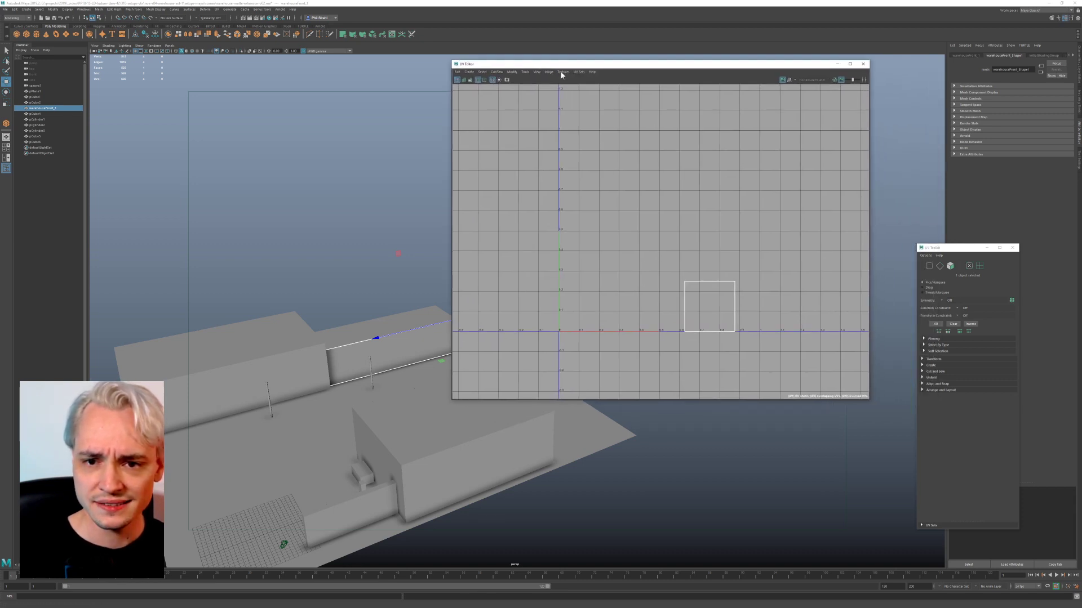
left_click(579, 73)
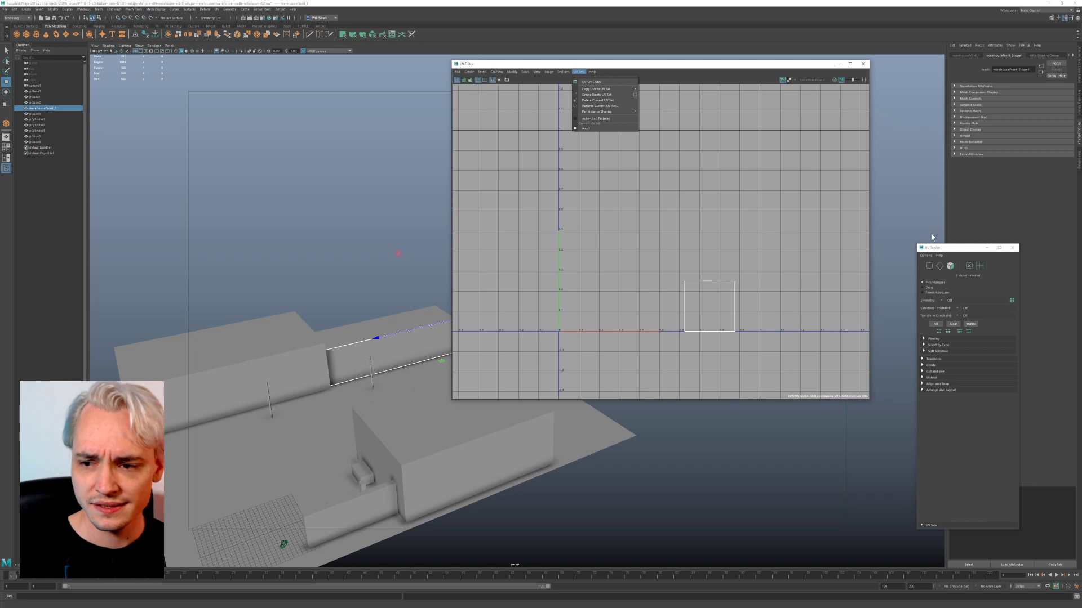
left_click(940, 249)
Step: Display the checker map on the wall's UVs and move the UV Editor clear of the wall in the viewport
left_click(790, 80)
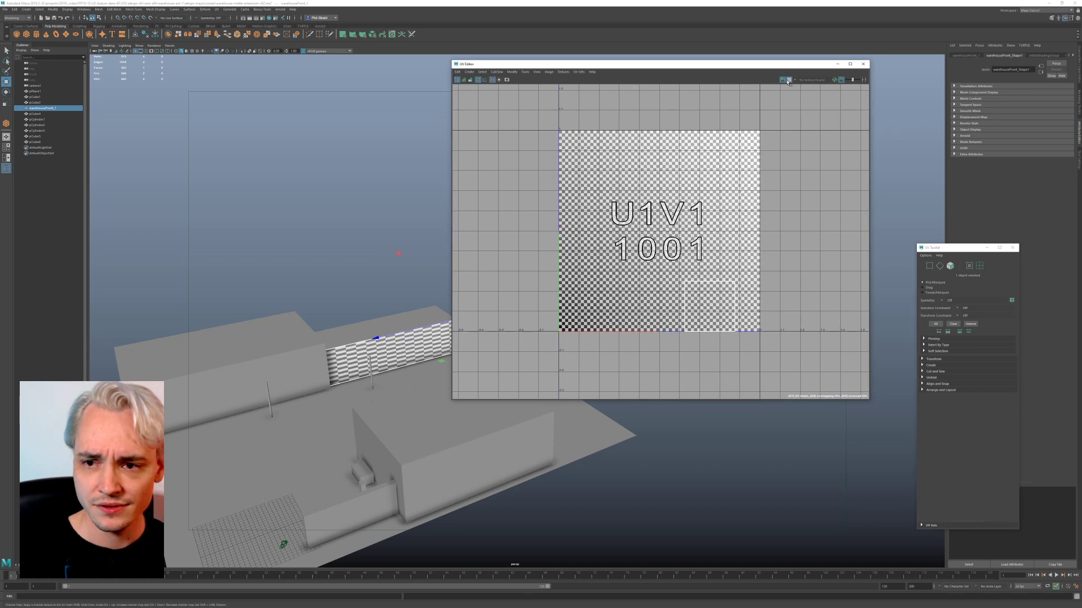
left_click_drag(735, 65, 814, 63)
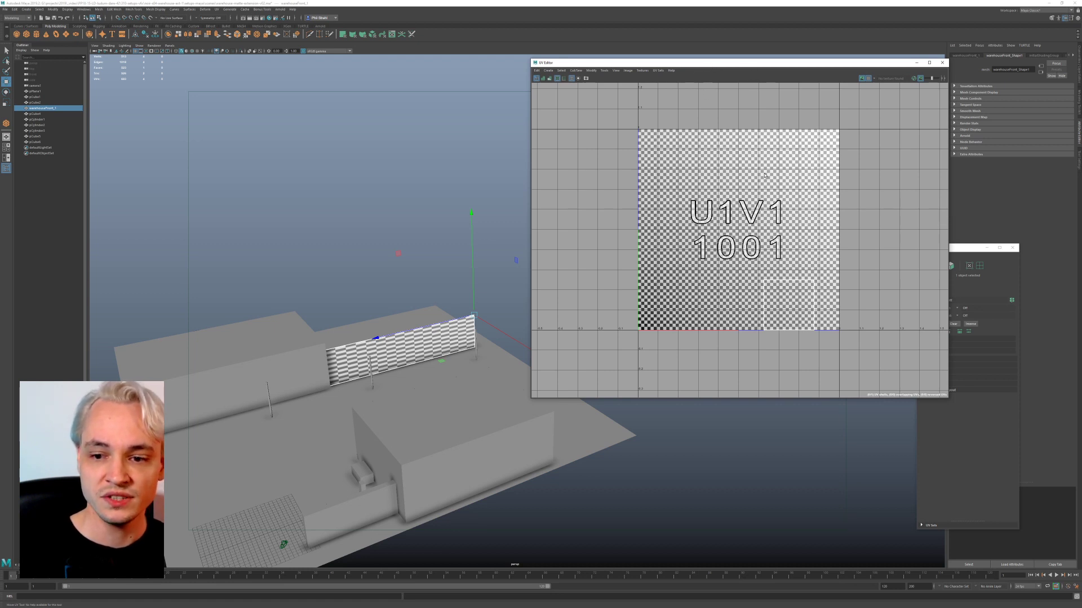
mouse_move(364, 361)
left_mouse_down("alt")
mouse_move(388, 338)
mouse_move(379, 363)
left_mouse_up("alt")
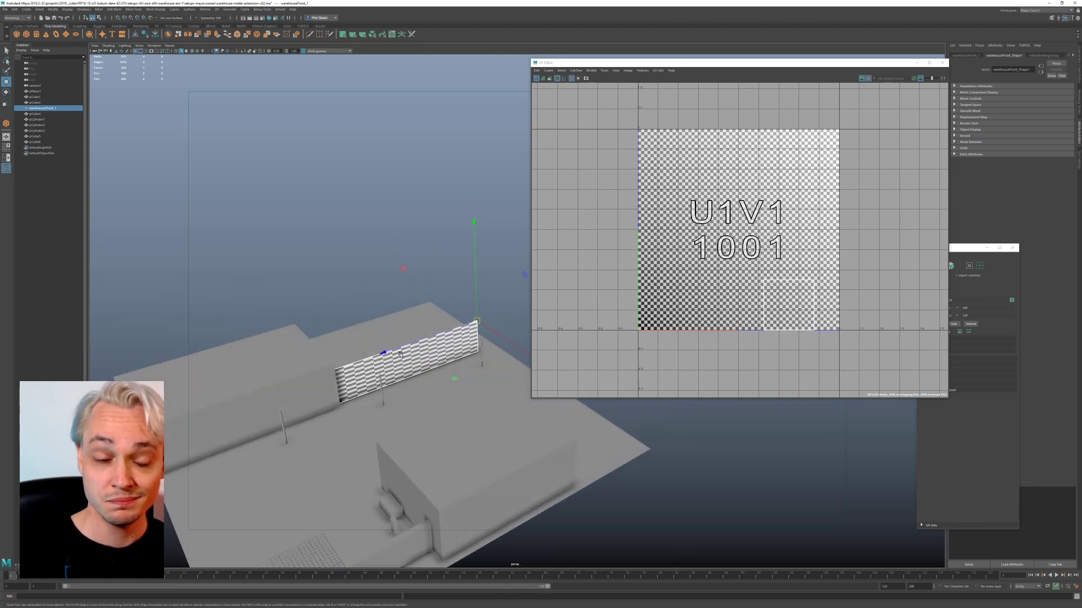
Step: Select the UVs of the front wall's shell and move the shell to the middle of the U1V1 tile
scroll(398, 353, "up", 4)
middle_click_drag(398, 353, 412, 339, "alt")
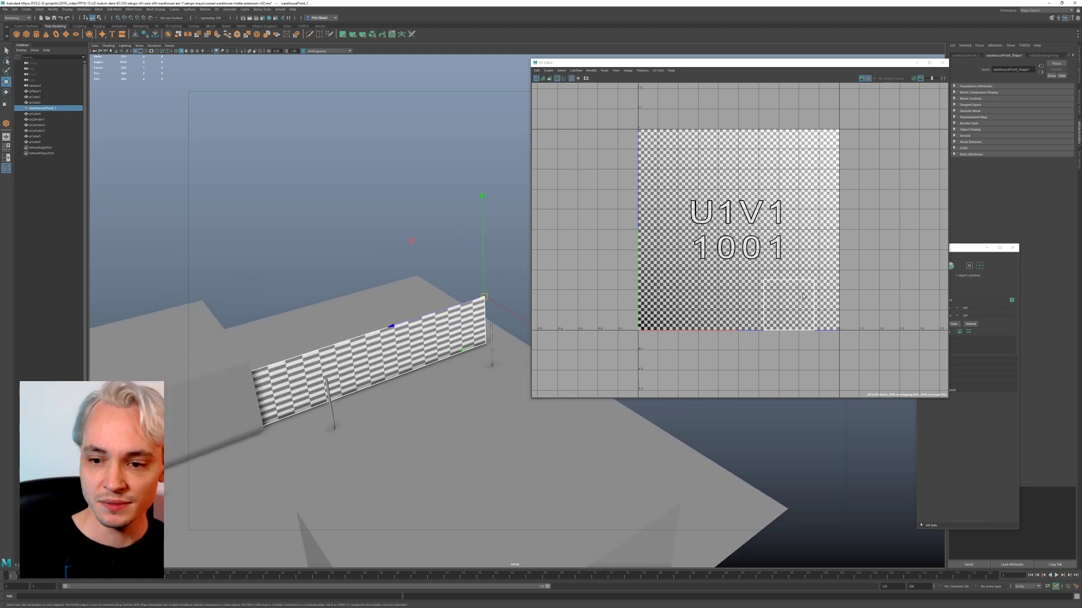
right_click_drag(803, 295, 825, 296)
left_click_drag(749, 267, 847, 341)
scroll(845, 334, "up", 3)
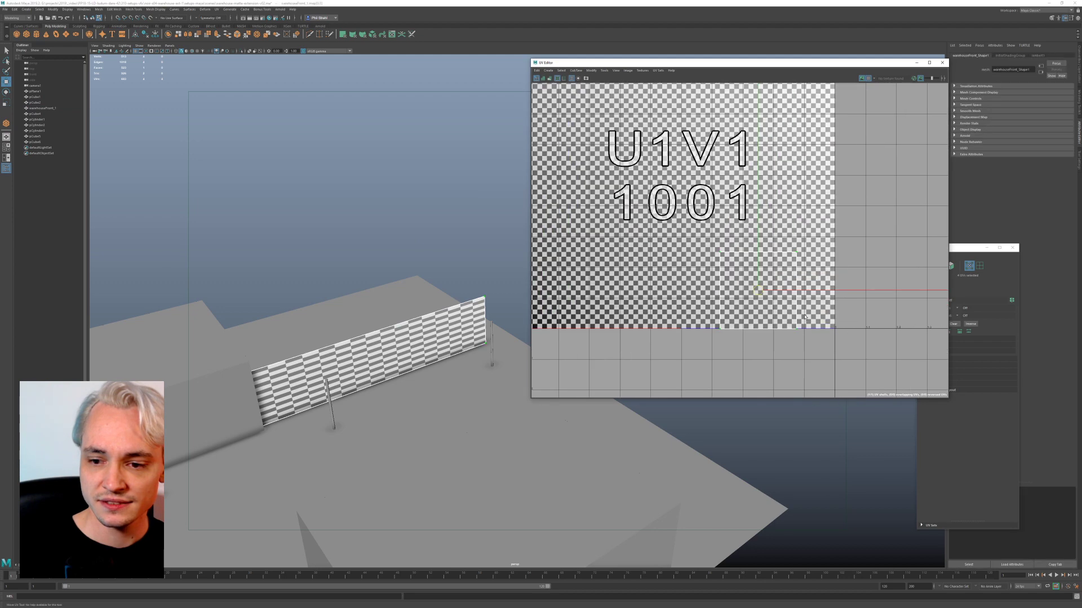
scroll(804, 317, "up", 5)
left_click_drag(778, 306, 673, 196)
scroll(700, 251, "down", 5)
scroll(700, 250, "down", 3)
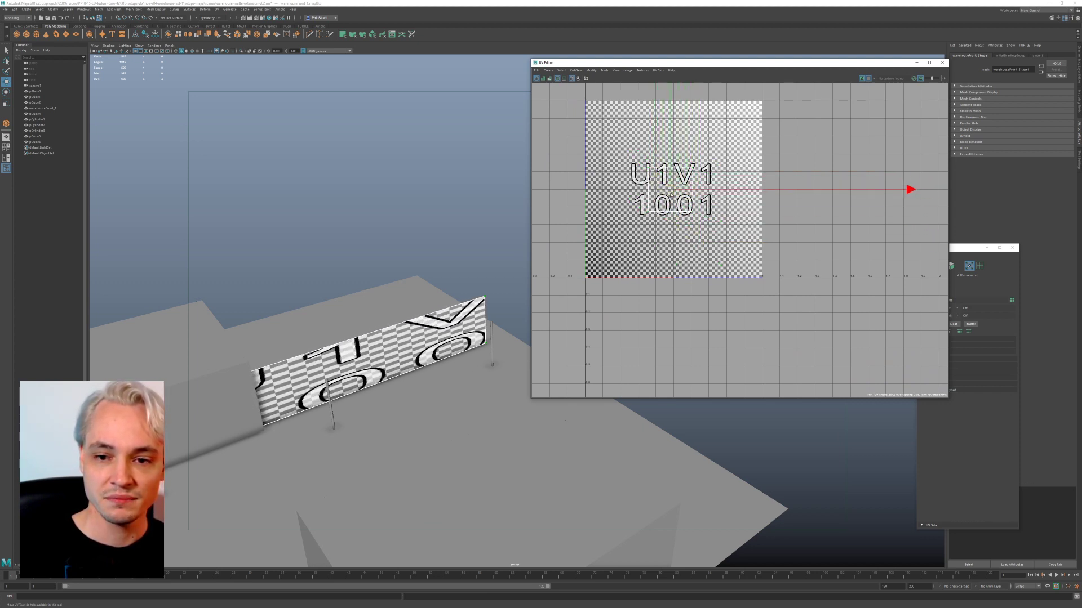
left_click_drag(387, 258, 385, 255, "alt")
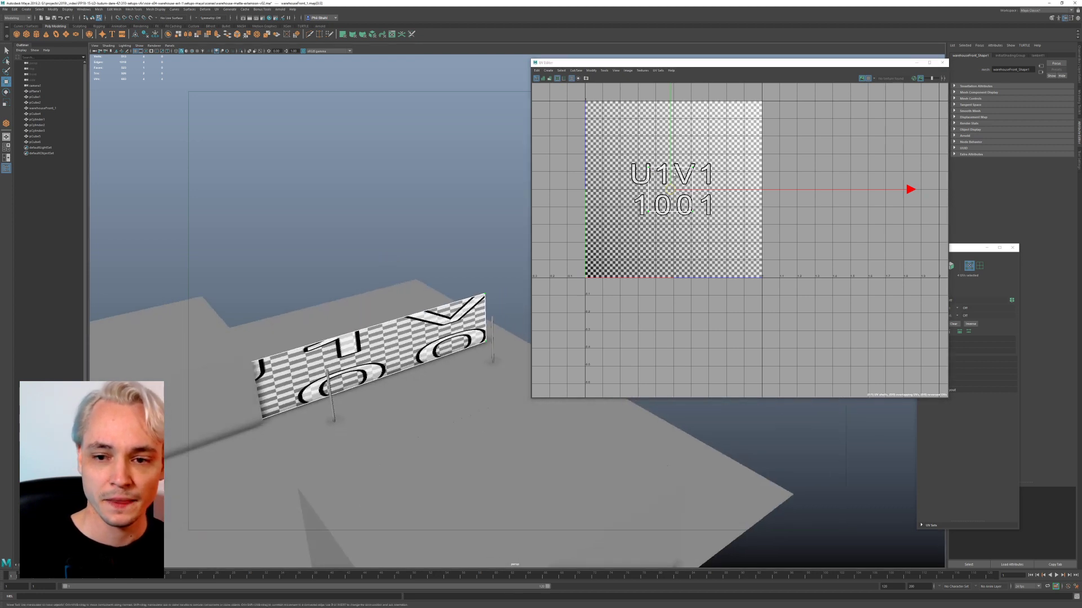
Step: Stretch the wall's UV shell horizontally so it extends past the U1V1 tile into the U2V1 tile
right_click_drag(672, 189, 660, 160)
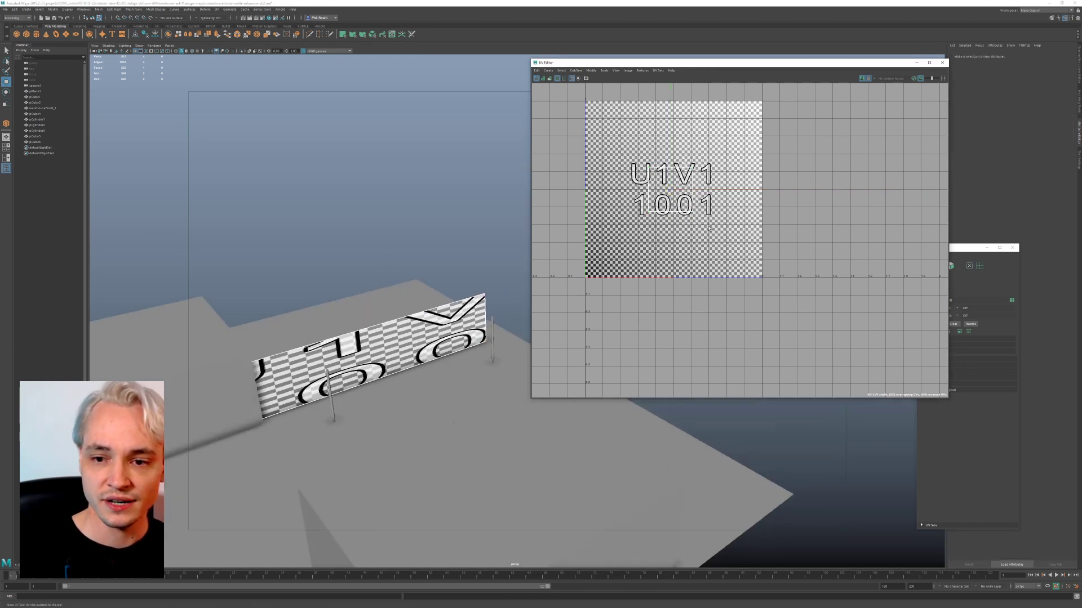
mouse_move(799, 183)
left_mouse_down()
mouse_move(840, 190)
mouse_move(783, 189)
mouse_move(801, 187)
left_mouse_up()
left_click(649, 189)
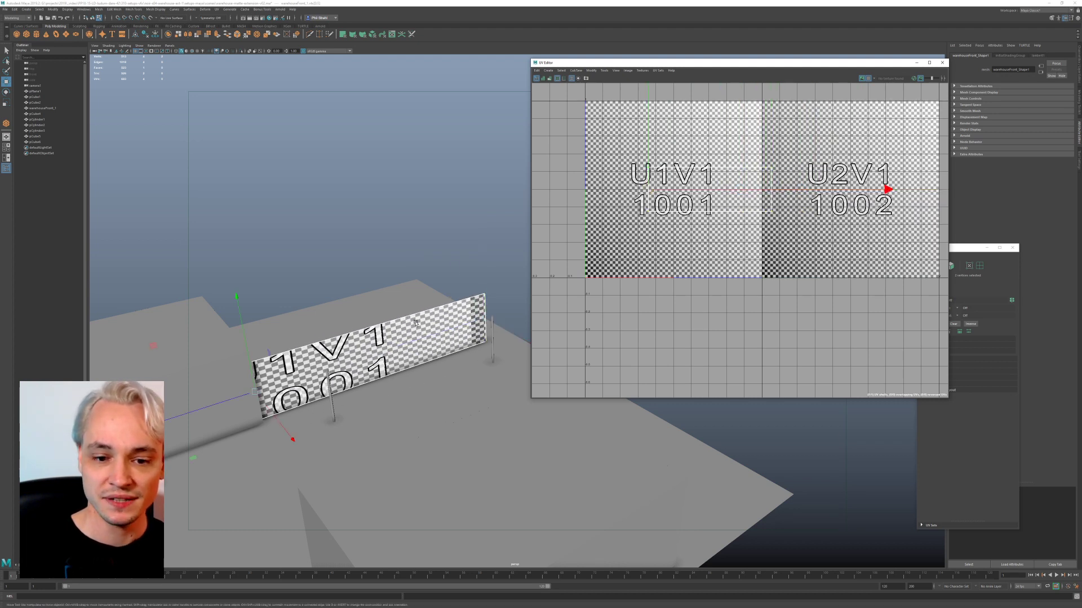
Step: Return to object mode, reselect the warehouse front wall, and shift the UV Editor slightly away from it
right_click_drag(416, 323, 444, 314)
left_click(338, 268)
left_click_drag(338, 268, 301, 279, "alt")
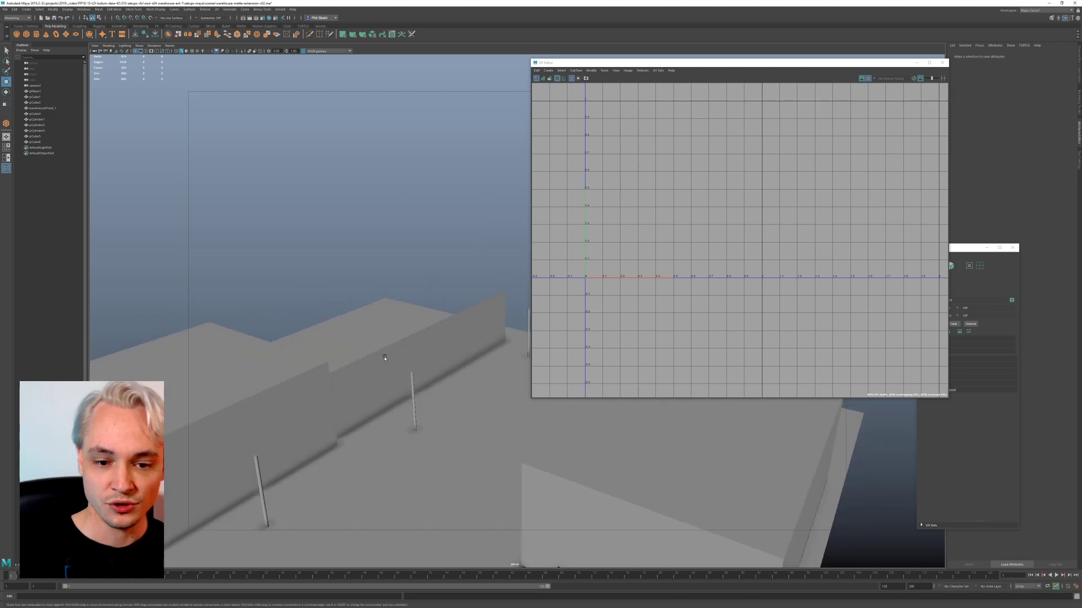
left_click(384, 359)
left_click_drag(384, 359, 518, 301, "alt")
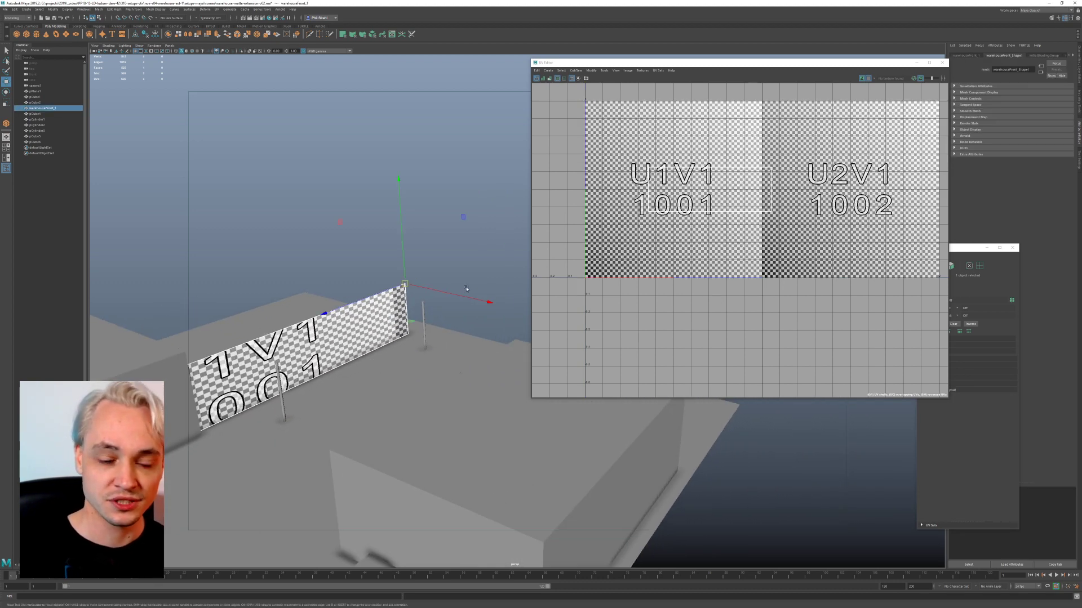
key("space")
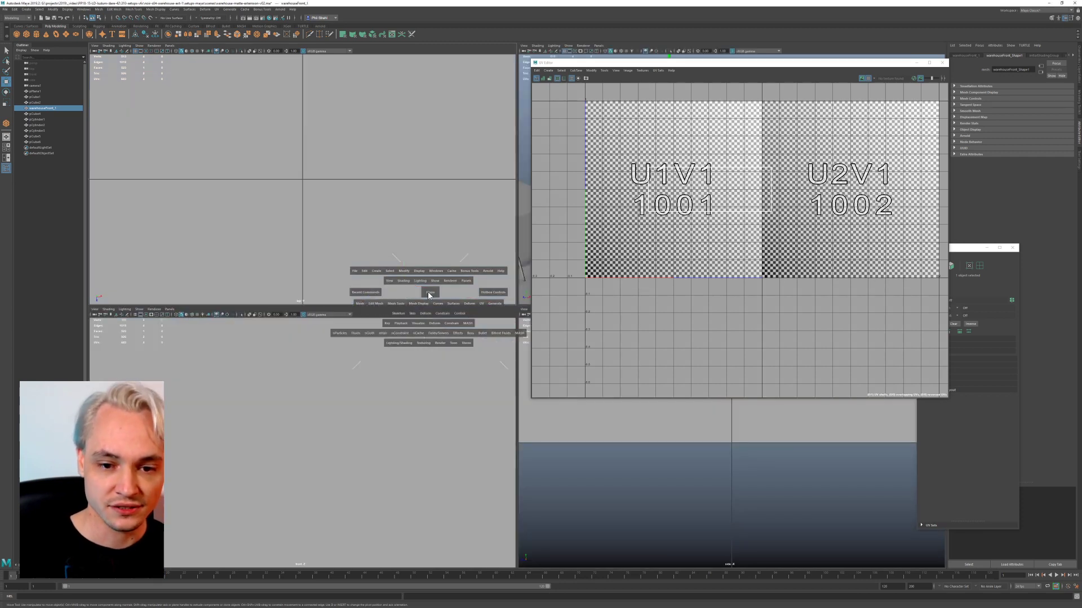
key("space")
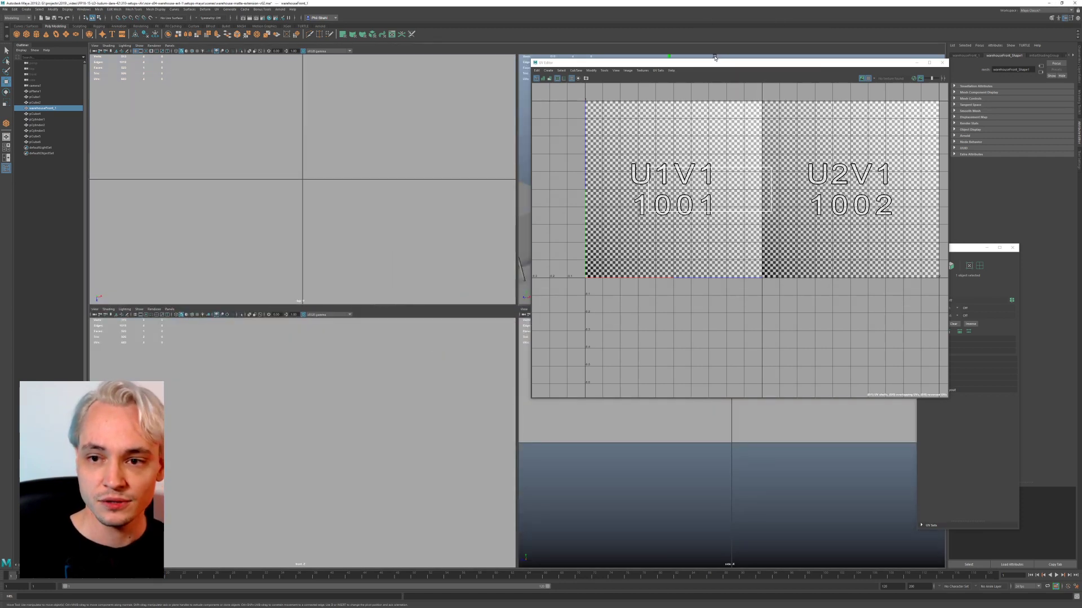
left_click_drag(706, 63, 717, 62)
left_click_drag(342, 213, 346, 276, "alt")
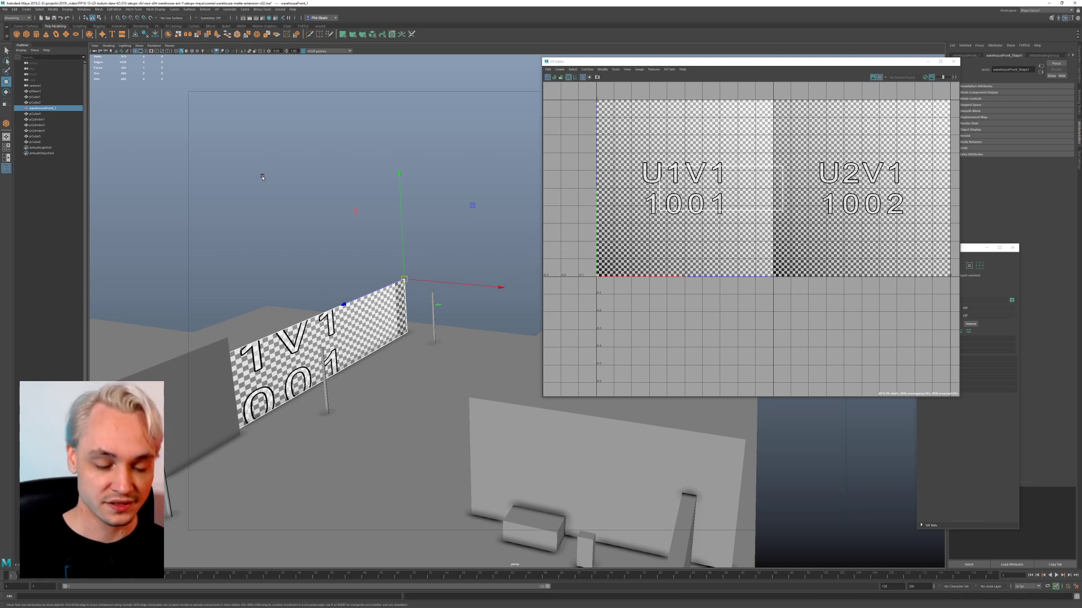
middle_click_drag(331, 179, 264, 188, "alt")
left_click_drag(264, 194, 276, 217, "alt")
Step: Apply a planar UV mapping to the front wall, projected from the X axis with the image width/height ratio kept
key("space")
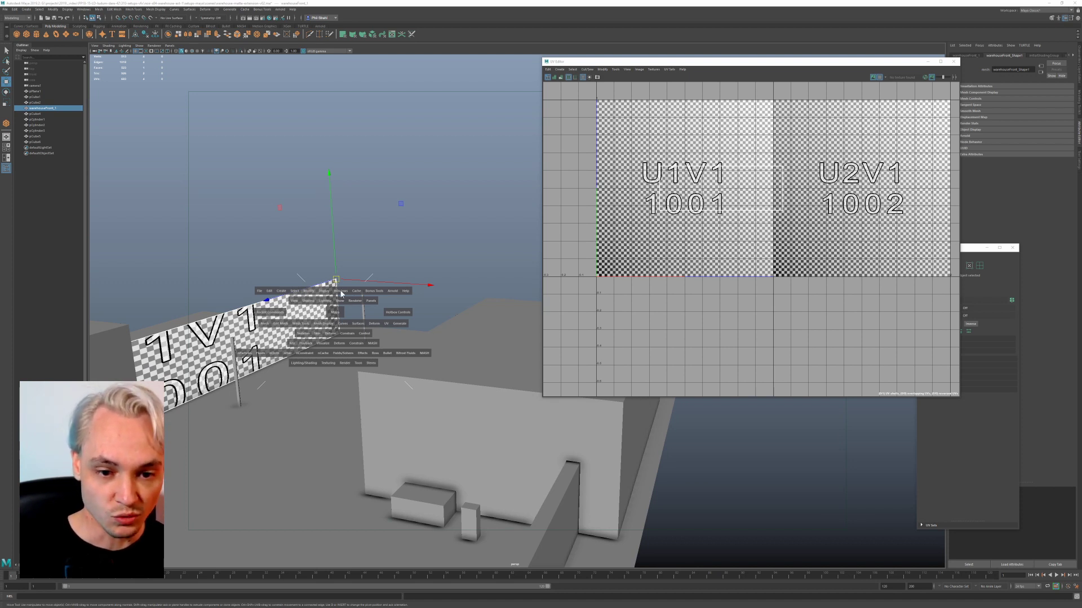
left_click(386, 323)
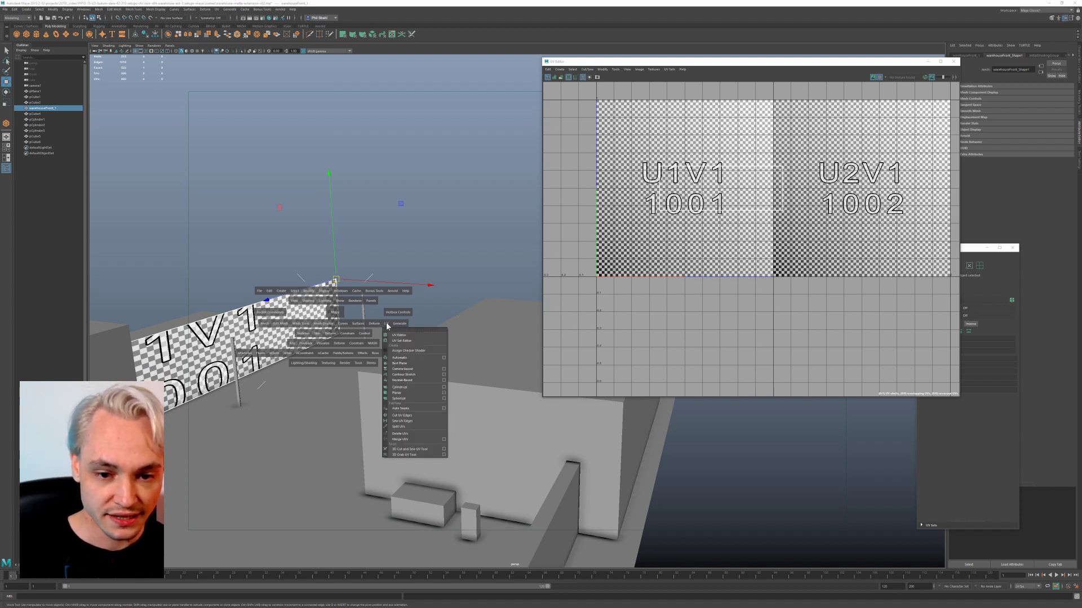
left_click(445, 393)
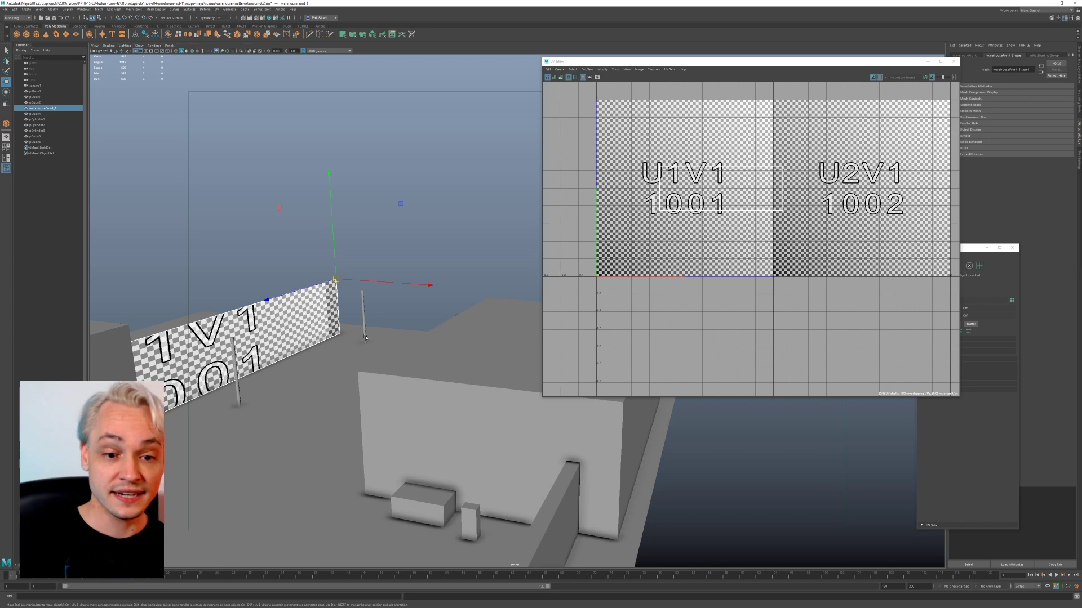
left_click_drag(332, 378, 273, 319, "alt")
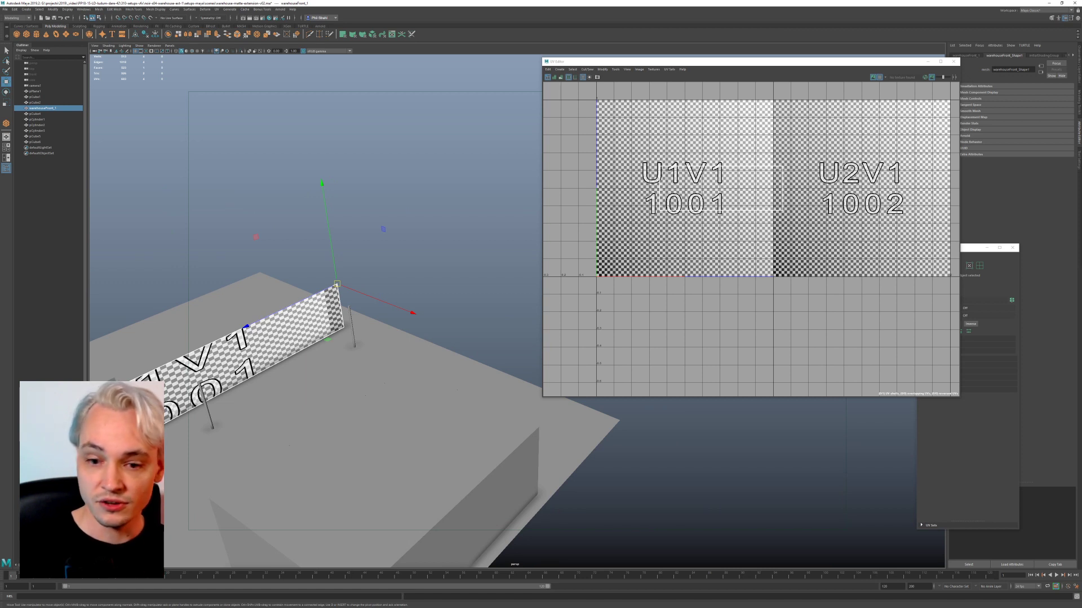
left_click_drag(770, 148, 466, 128)
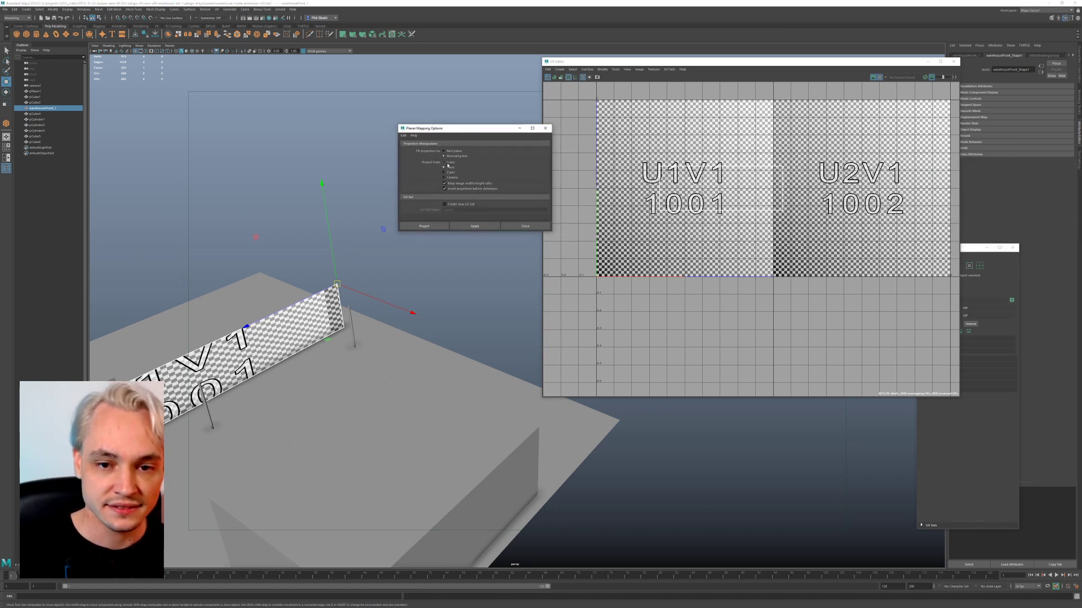
left_click(482, 225)
left_click(535, 226)
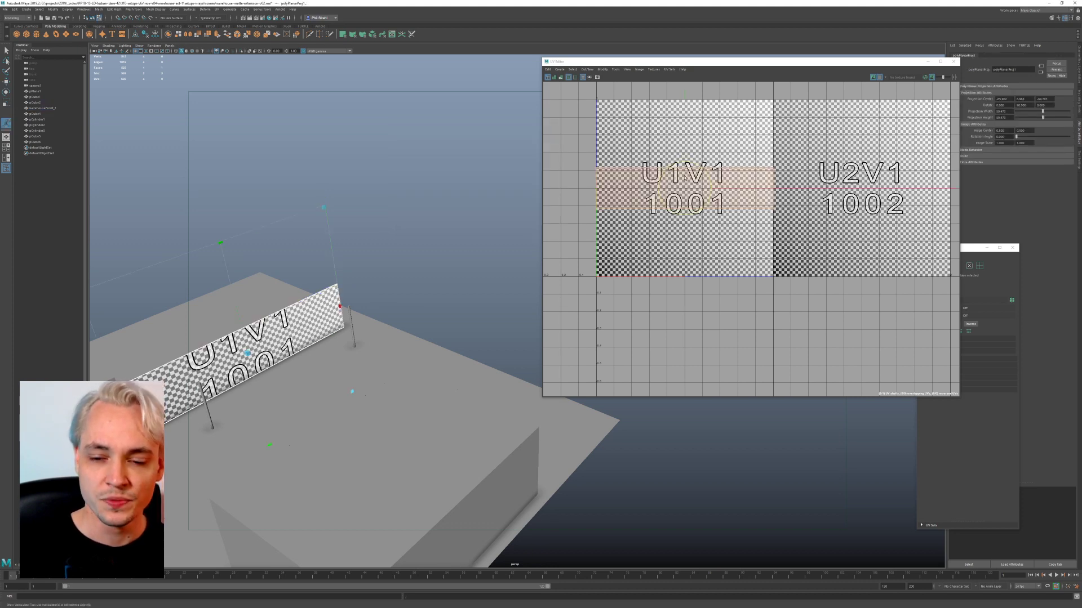
Step: Select the wall's mapped face in the UV Editor and convert the selection to UVs
scroll(732, 158, "up", 3)
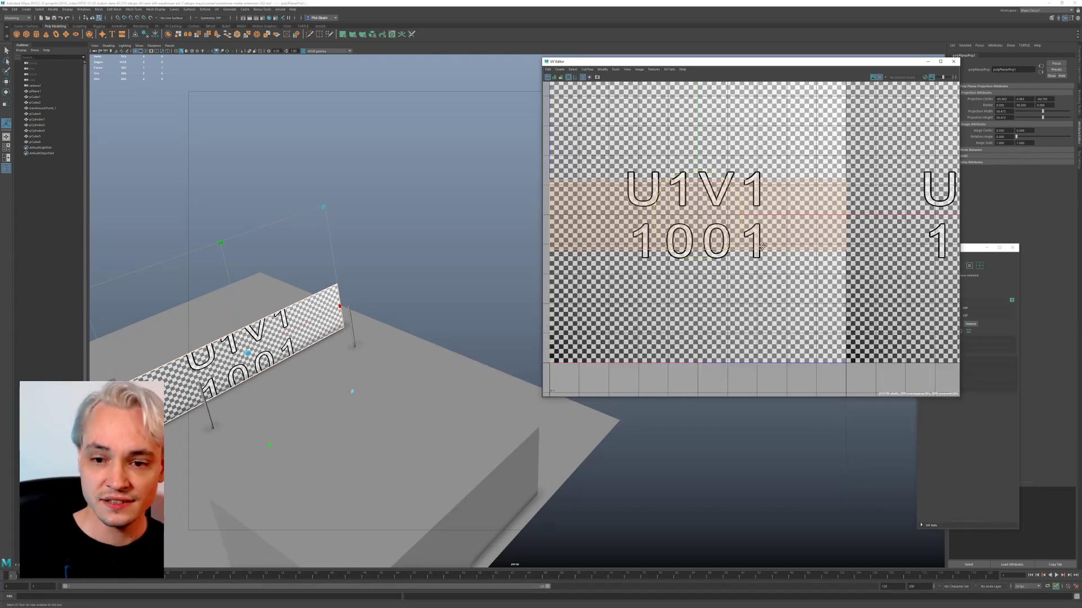
left_click(671, 207)
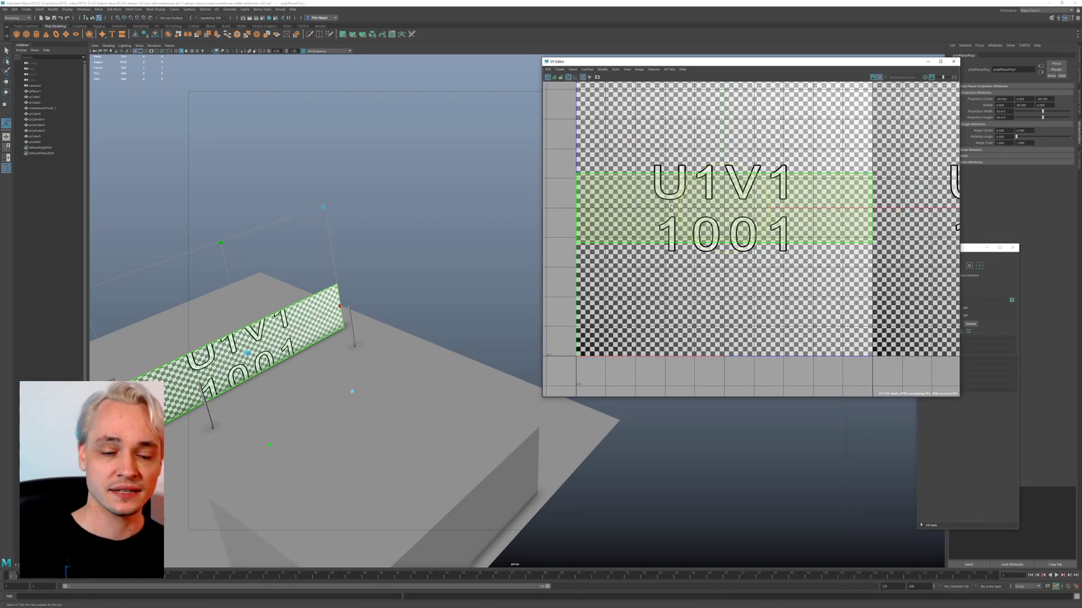
mouse_move(674, 225)
right_mouse_down("ctrl")
mouse_move(657, 226)
mouse_move(674, 240)
mouse_move(693, 228)
right_mouse_up("ctrl")
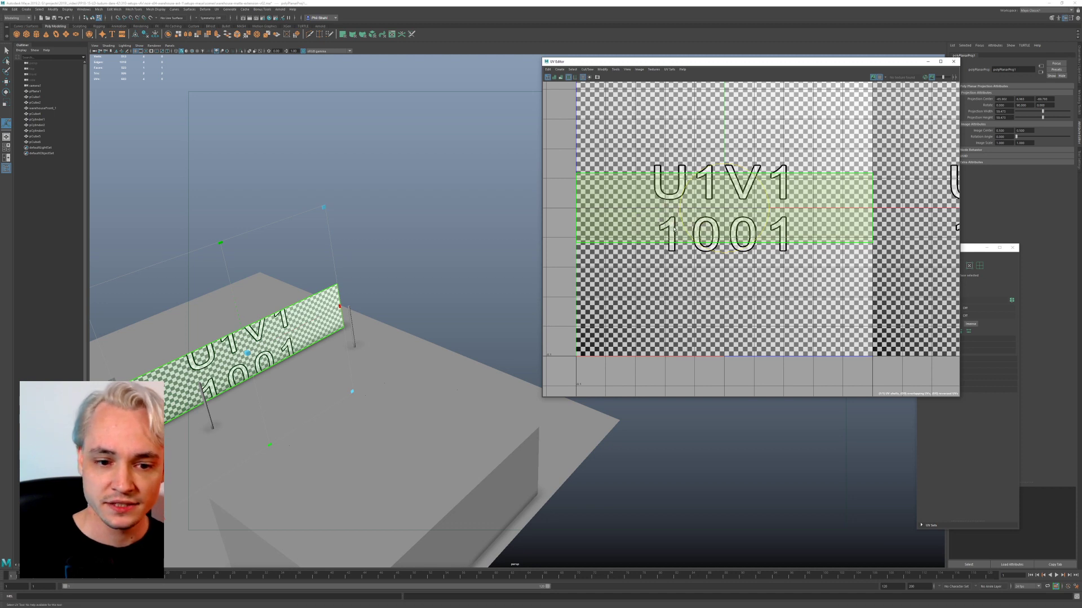
Step: Examine the checker pattern along the whole wall for stretching or distortion
scroll(214, 394, "up", 2)
scroll(212, 393, "up", 5)
middle_click_drag(196, 372, 524, 284, "alt")
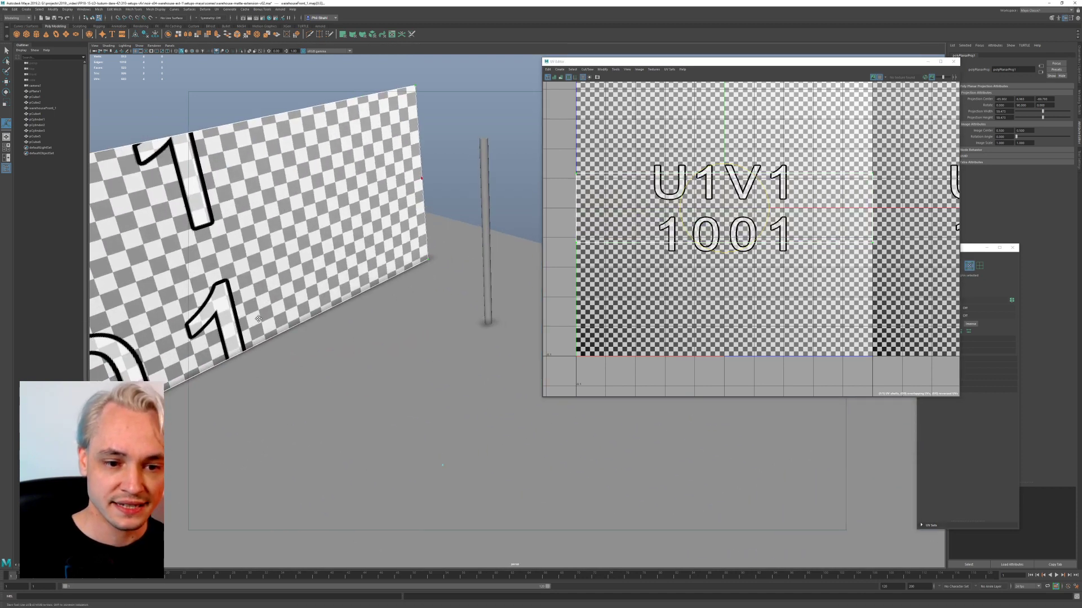
middle_click_drag(113, 359, 222, 344, "alt")
left_click_drag(200, 362, 295, 318, "alt")
scroll(296, 318, "down", 5)
scroll(301, 321, "down", 3)
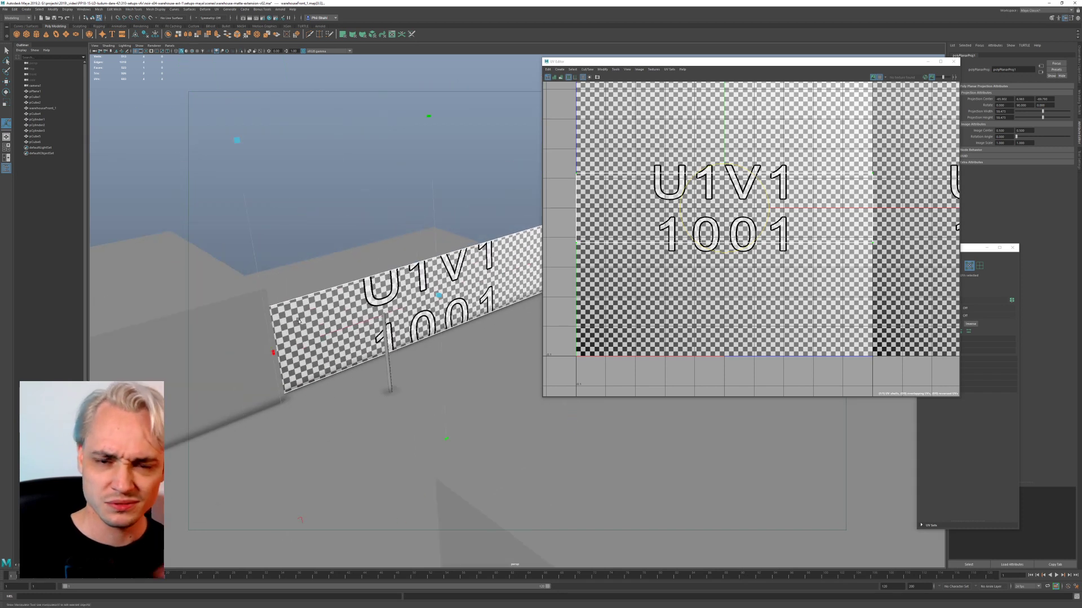
Step: Move the wall's UV shell to the upper part of the U1V1 tile and fine-tune its scale
middle_click_drag(747, 201, 711, 206, "alt")
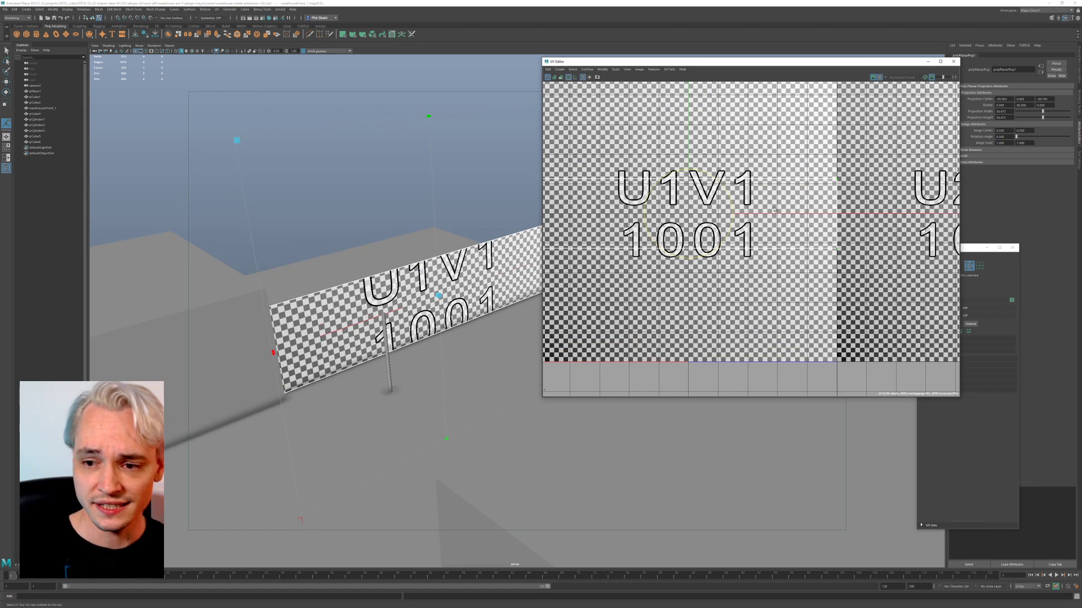
scroll(773, 210, "down", 2)
right_click_drag(692, 184, 700, 188)
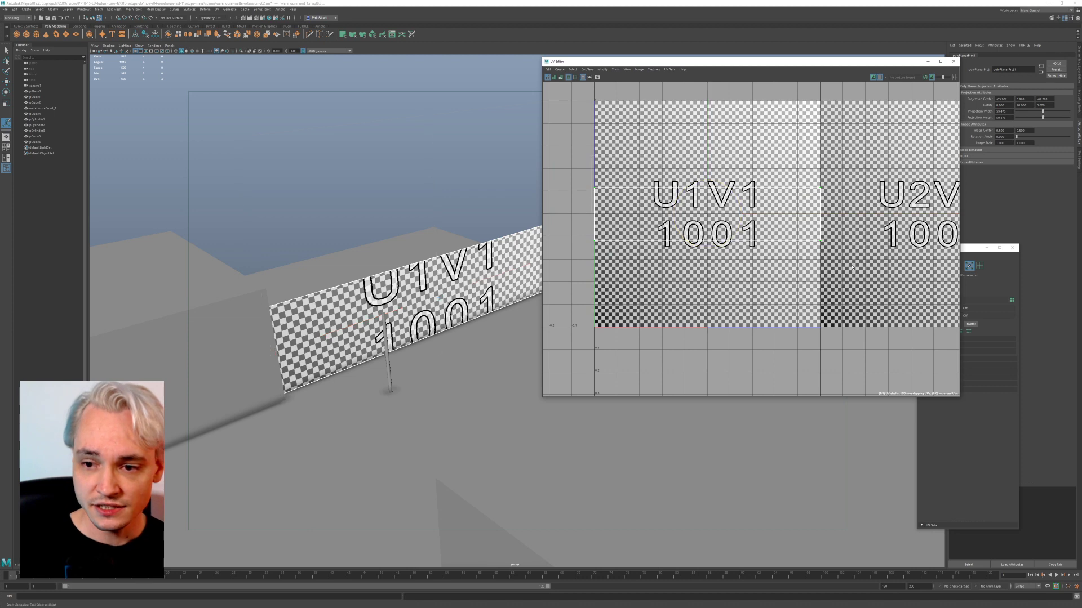
key("q")
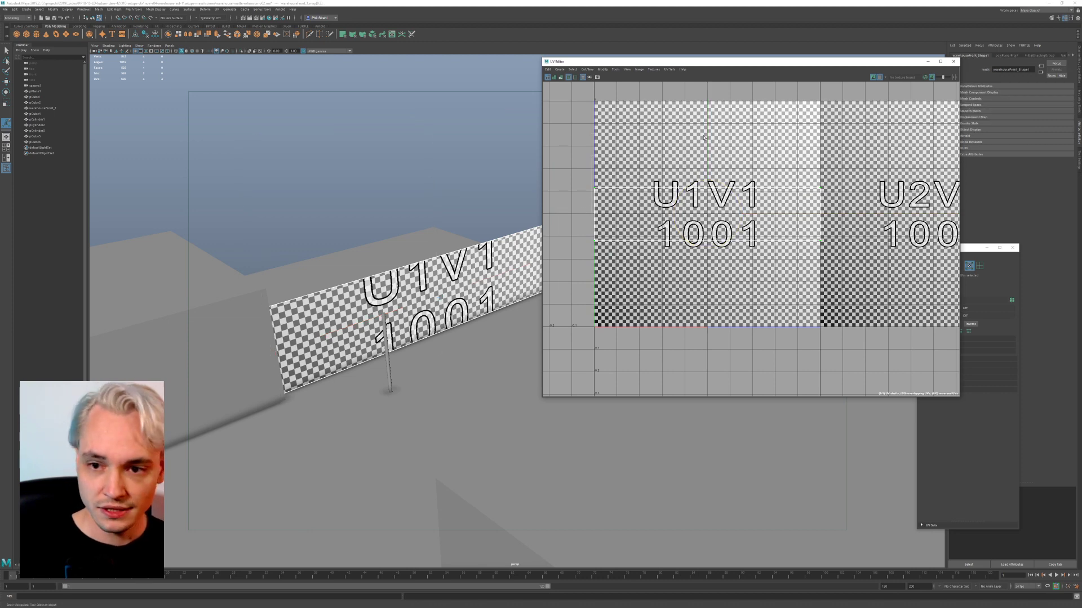
key("w")
left_click_drag(706, 169, 701, 90)
key("r")
left_click_drag(704, 137, 701, 138)
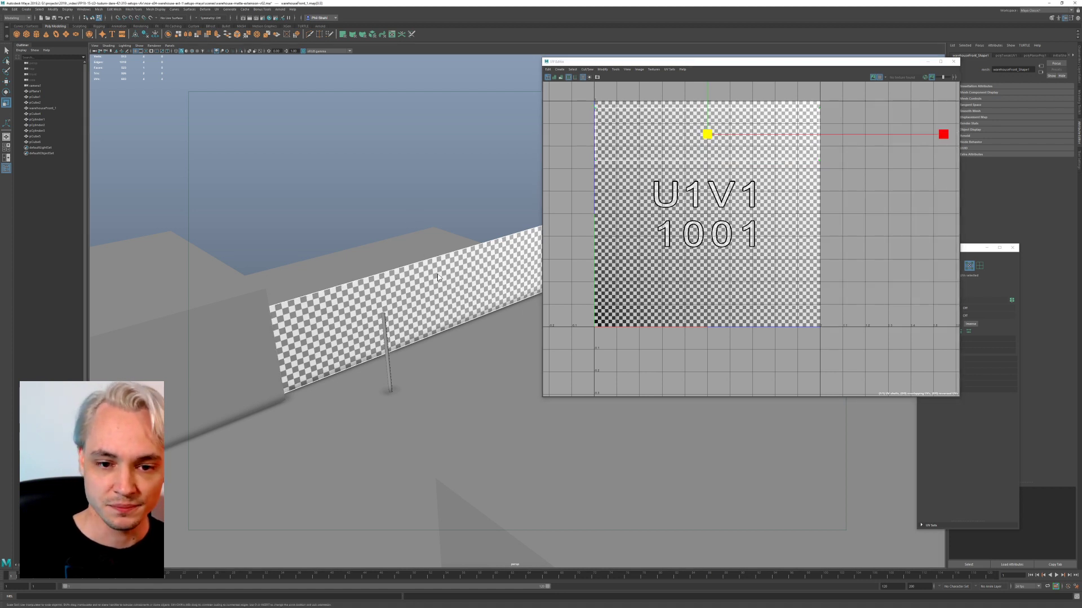
Step: Return the wall to object mode and clear the selection with the whole warehouse in view
right_click_drag(438, 274, 465, 264)
left_click(468, 215)
right_click_drag(494, 407, 369, 372, "alt")
middle_click_drag(369, 372, 259, 363, "alt")
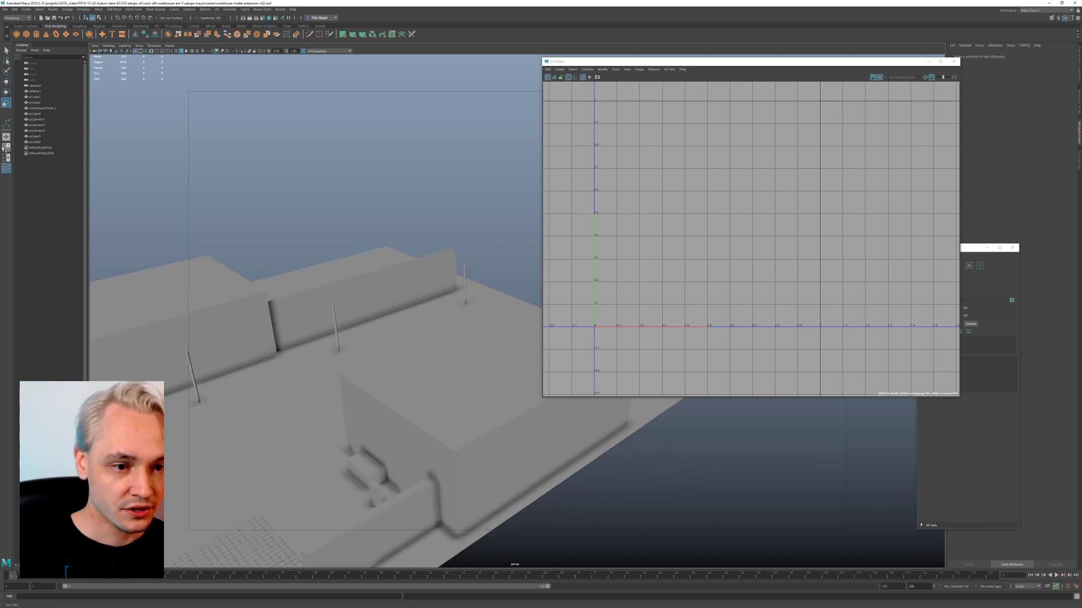
Step: Open the Hypershade, then reposition and enlarge its window to make room for the node graph
key("space")
left_click(263, 170)
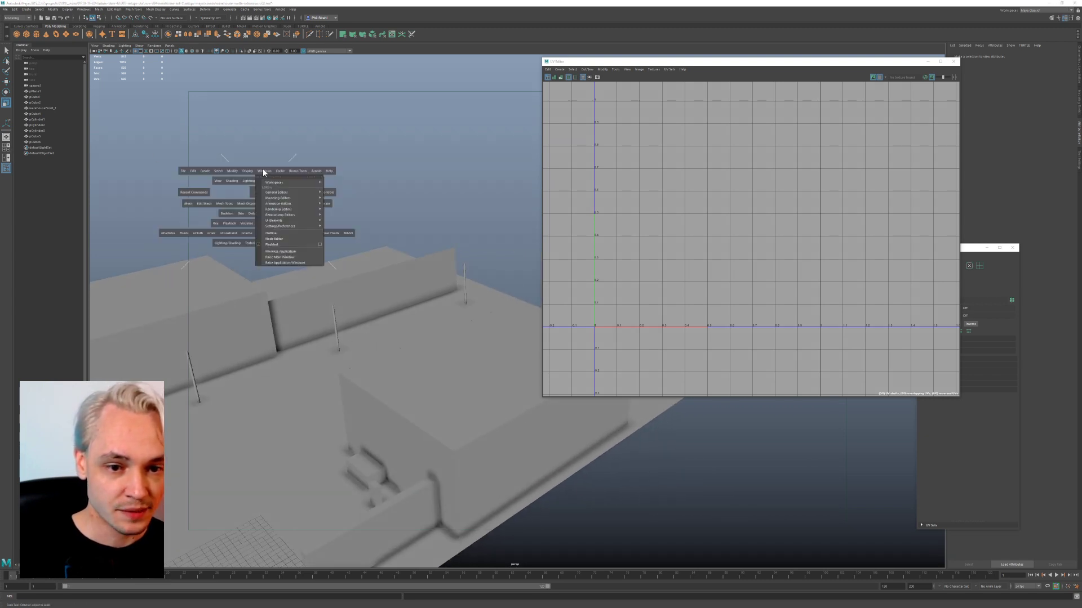
mouse_move(302, 210)
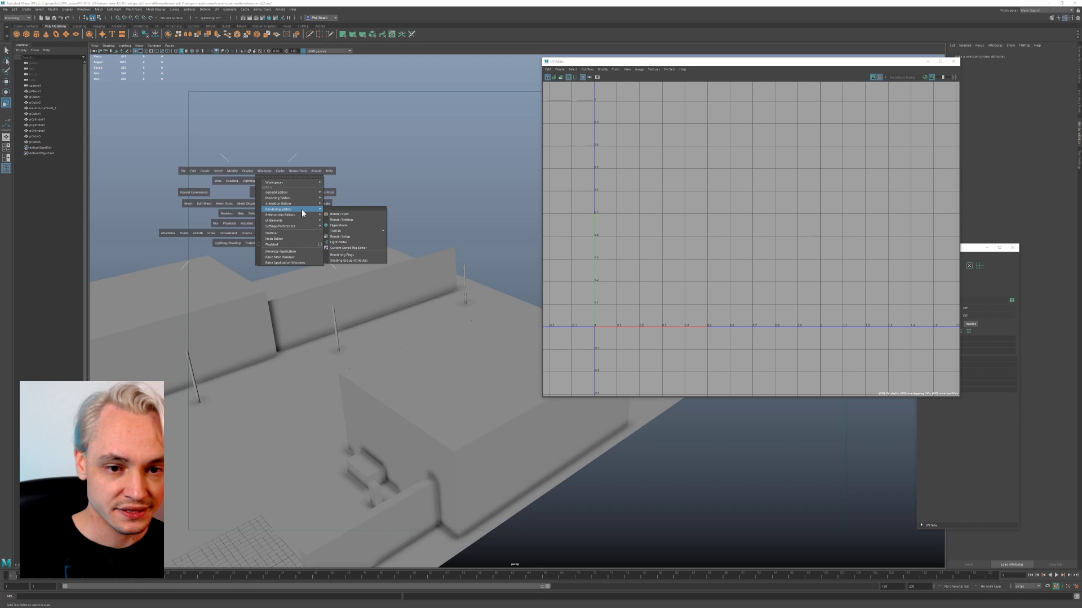
left_click(341, 225)
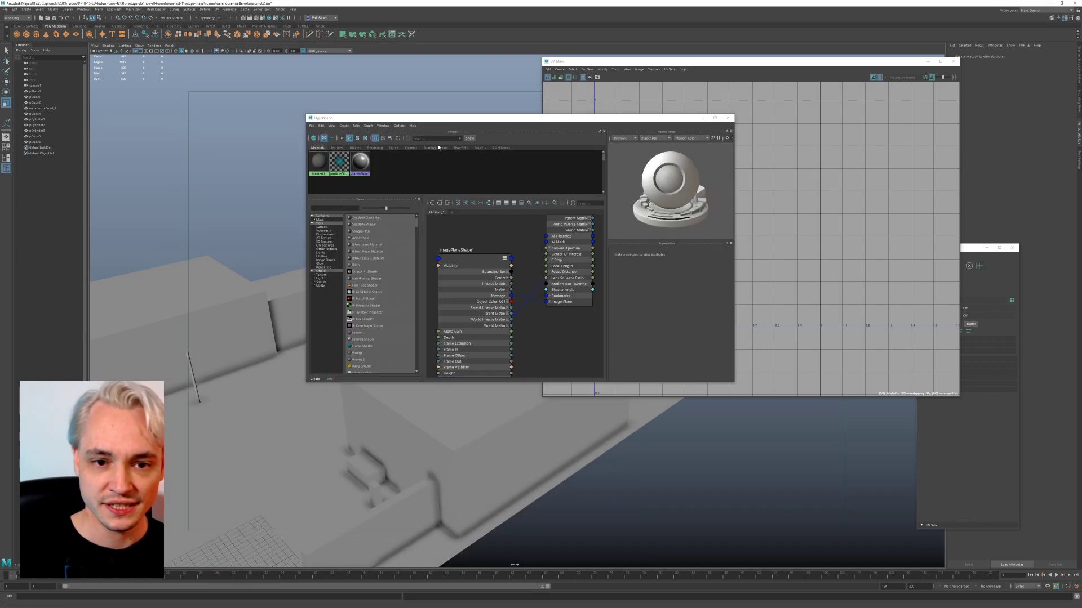
left_click_drag(433, 119, 326, 79)
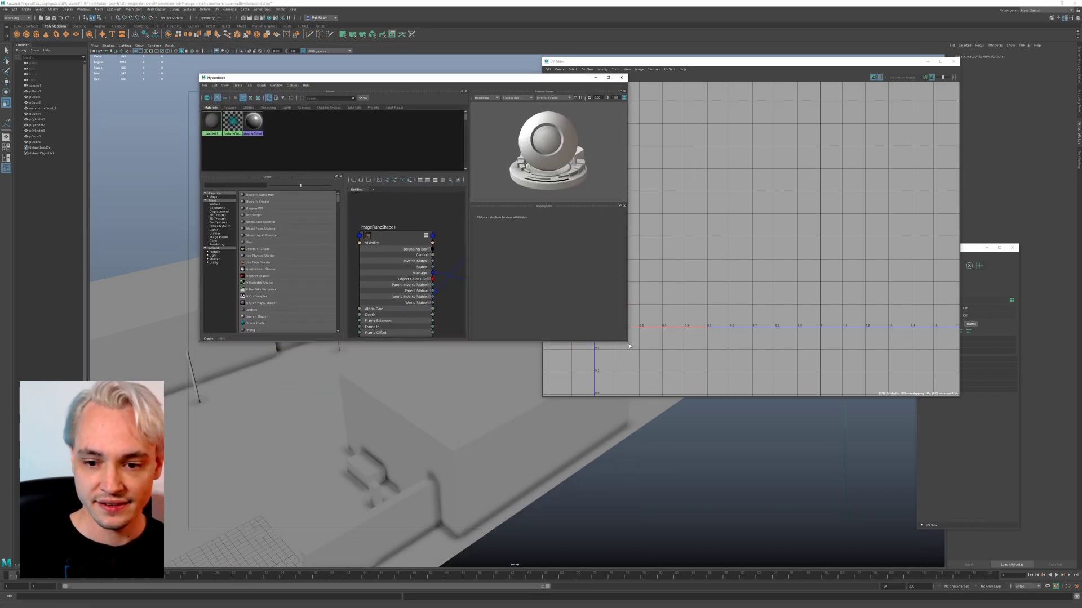
left_click_drag(629, 344, 949, 522)
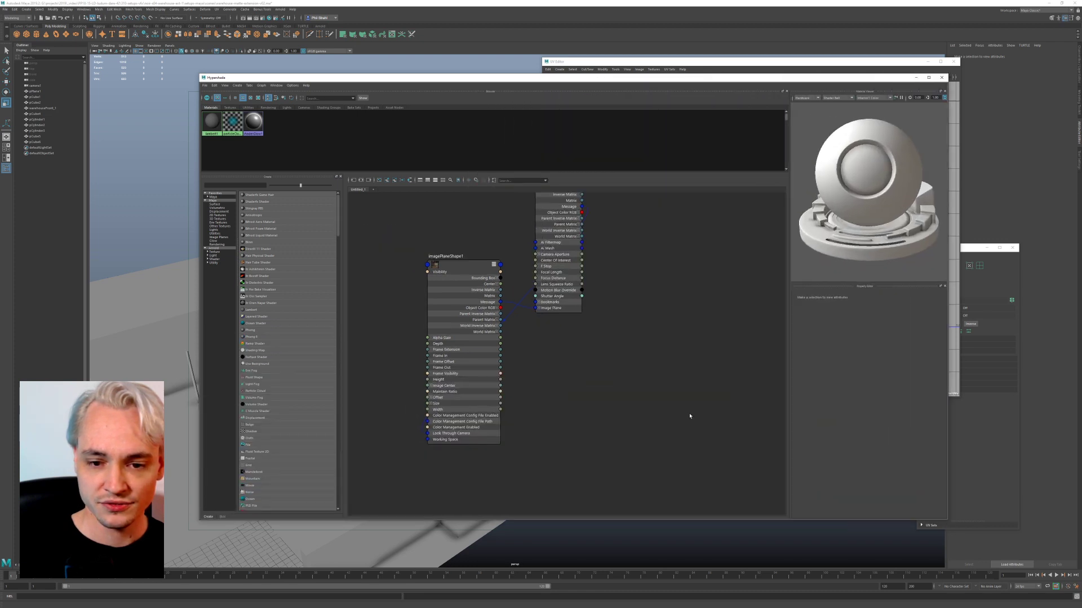
Step: Arrange the camera shape and image plane nodes side by side, clearing space beside them in the node graph
scroll(648, 392, "down", 5)
scroll(657, 333, "up", 5)
middle_click_drag(623, 265, 584, 243, "alt")
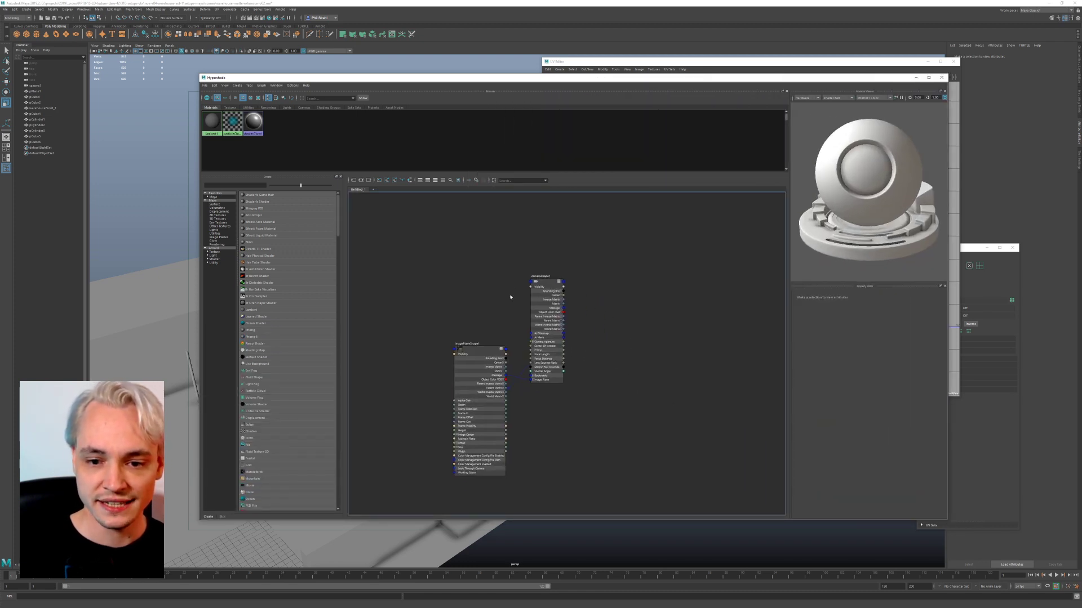
left_click(541, 284)
left_click_drag(541, 285, 615, 282)
left_click_drag(480, 354, 694, 281)
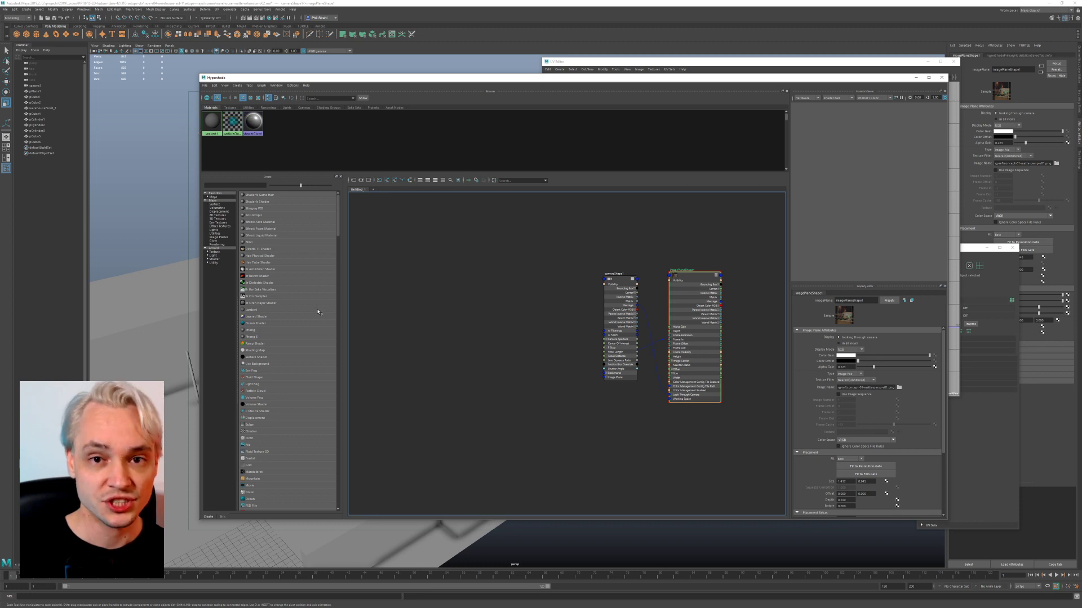
Step: Find the Blinn shader in the Hypershade's node list and create a Blinn material
scroll(317, 317, "down", 7)
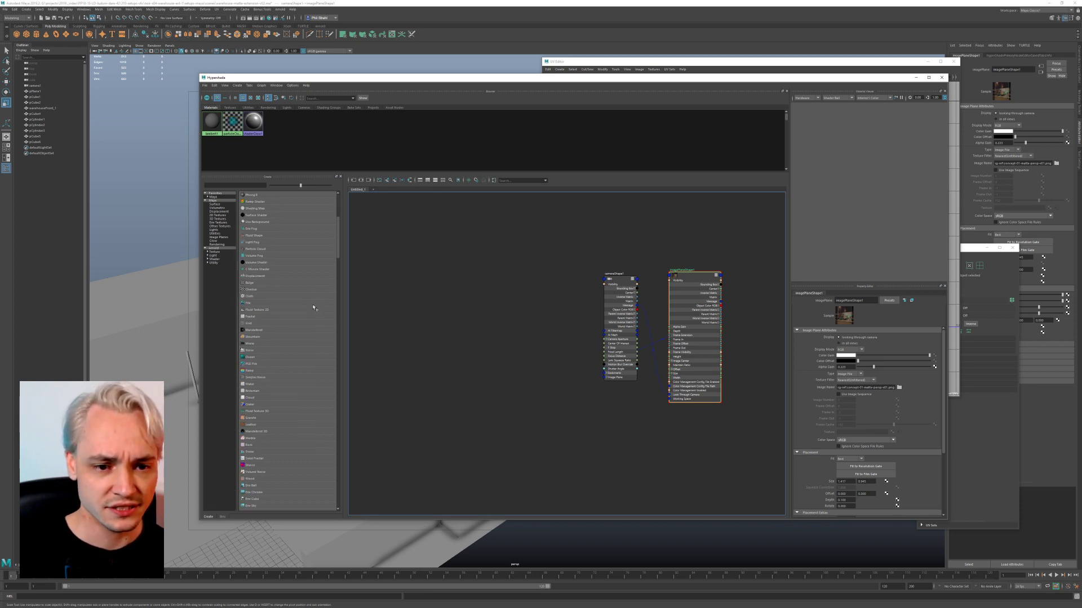
scroll(313, 308, "down", 14)
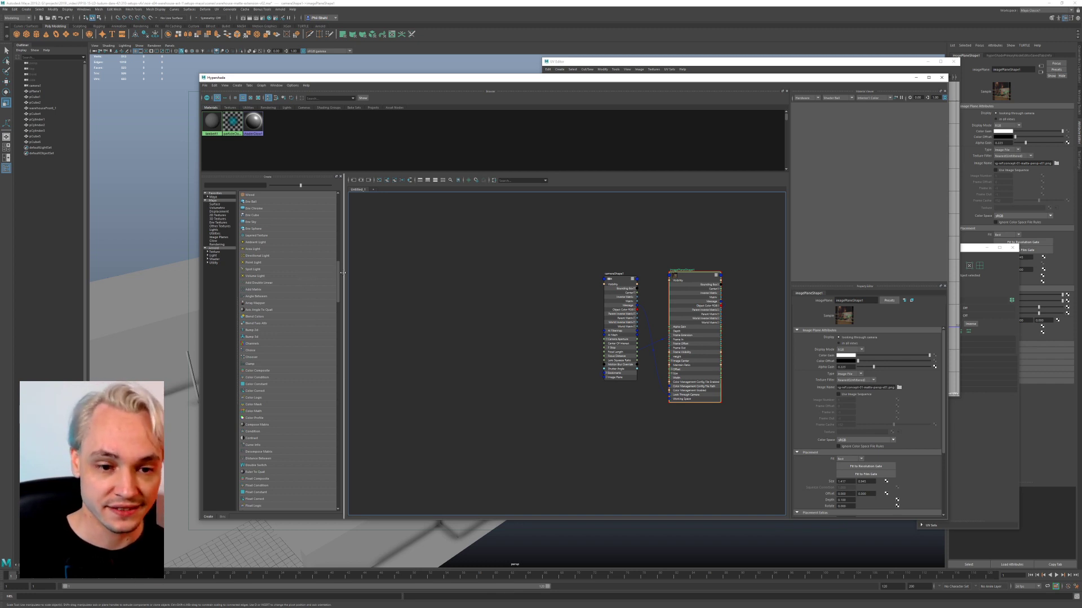
left_click_drag(338, 277, 337, 200)
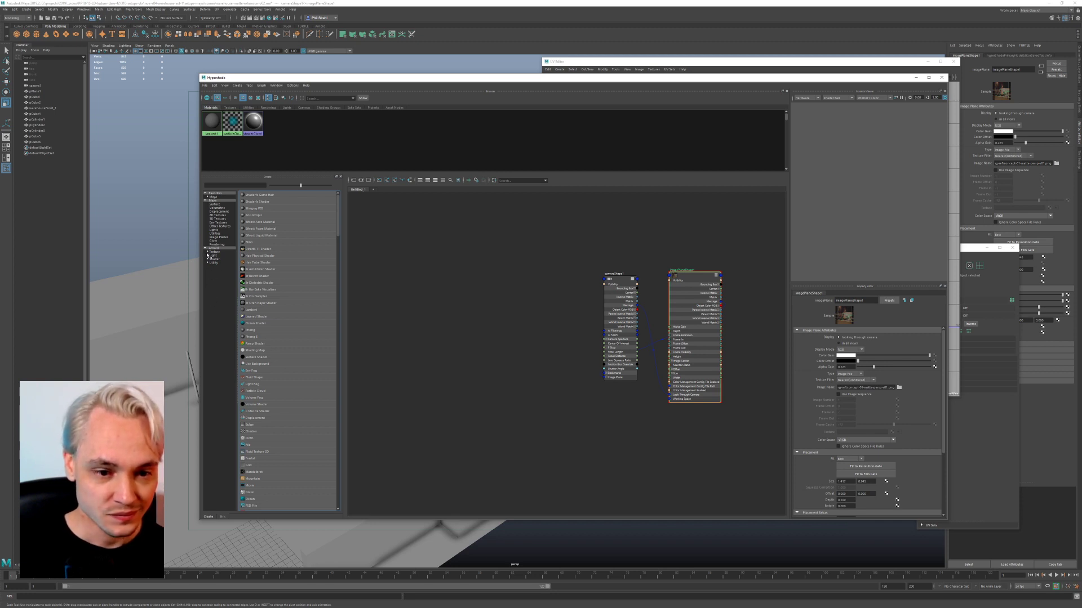
left_click(207, 253)
left_click(208, 252)
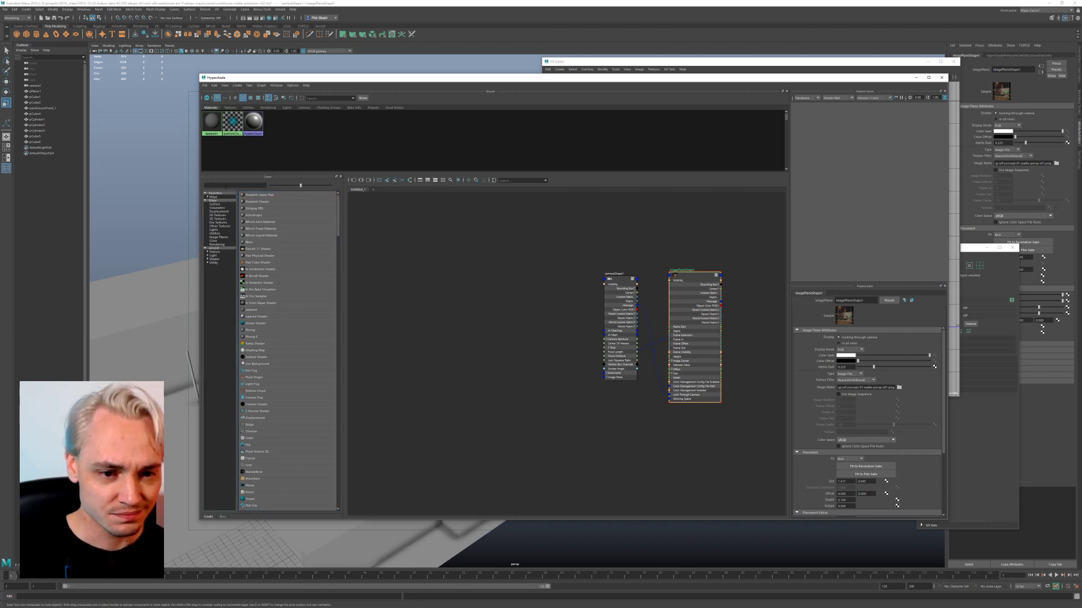
left_click(220, 205)
left_click(219, 202)
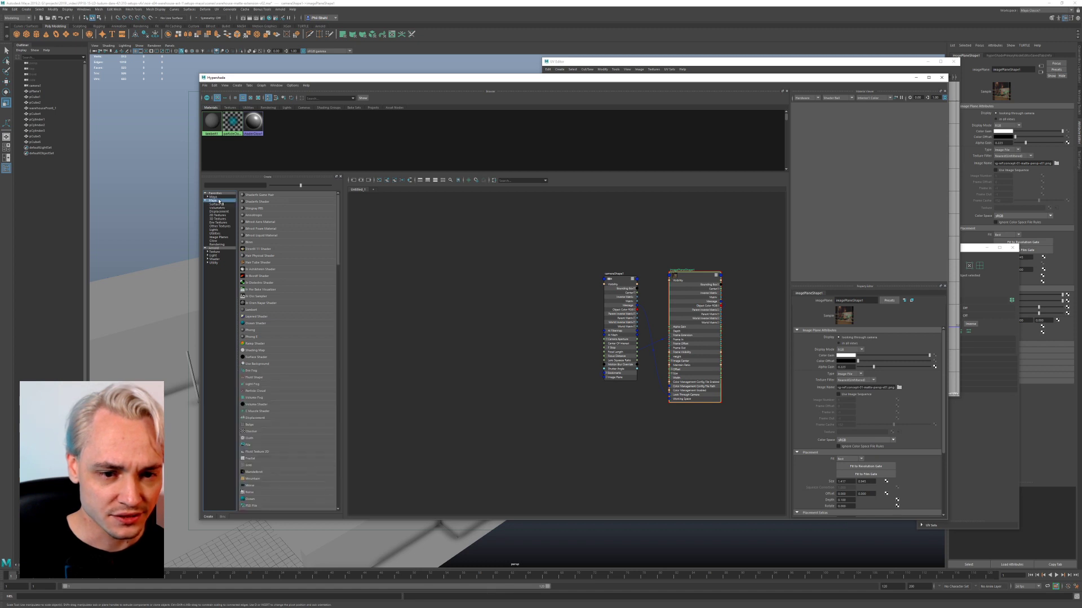
left_click(263, 243)
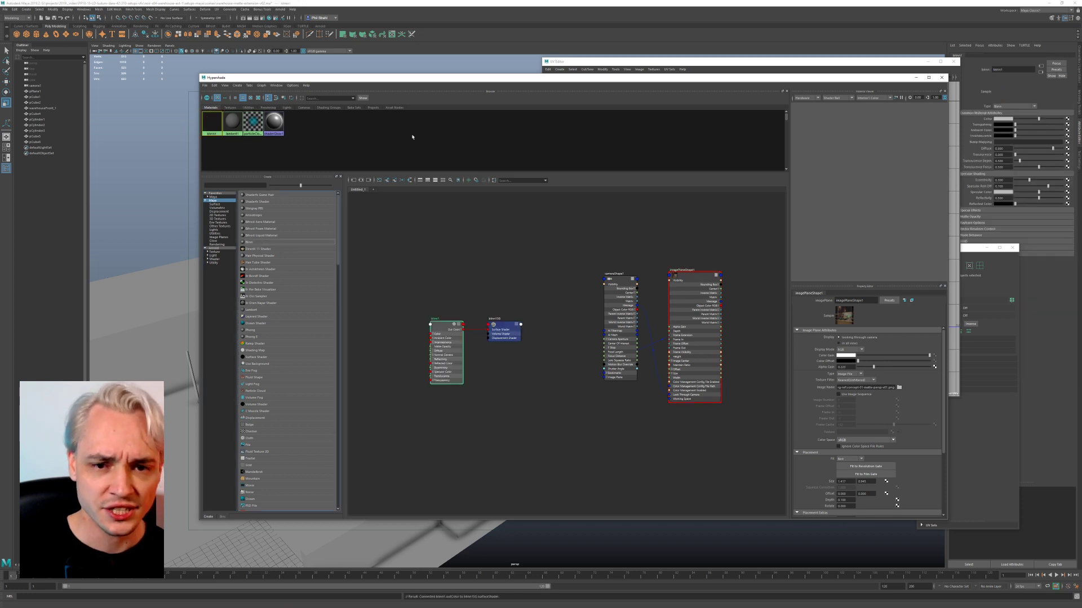
Step: Assign the new Blinn material to the warehouse's front wall and show textures in the viewport
left_click_drag(468, 83, 676, 83)
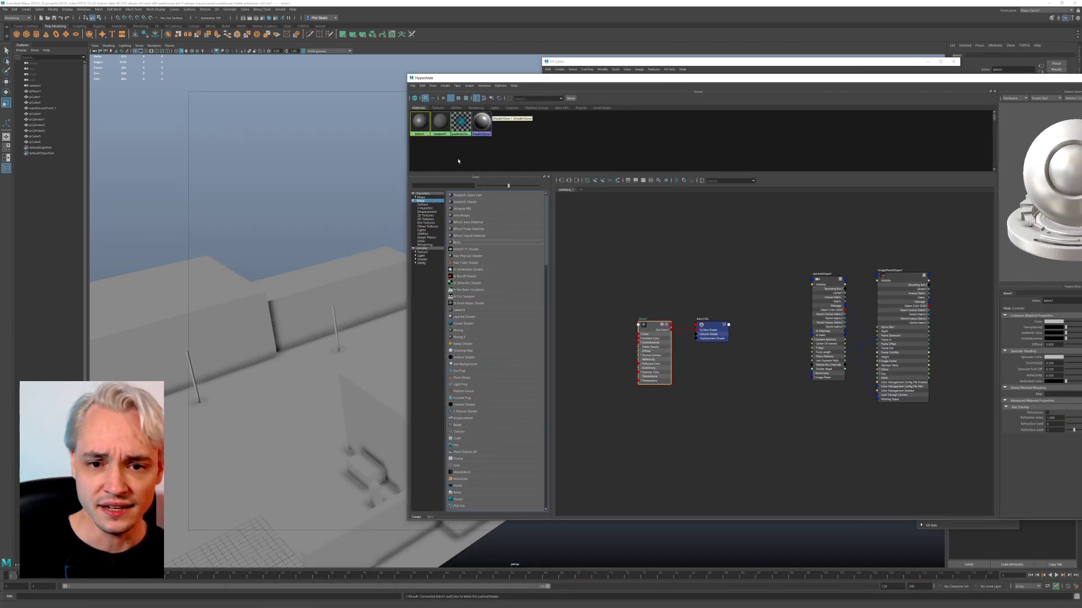
left_click_drag(419, 121, 348, 304)
left_click(331, 198)
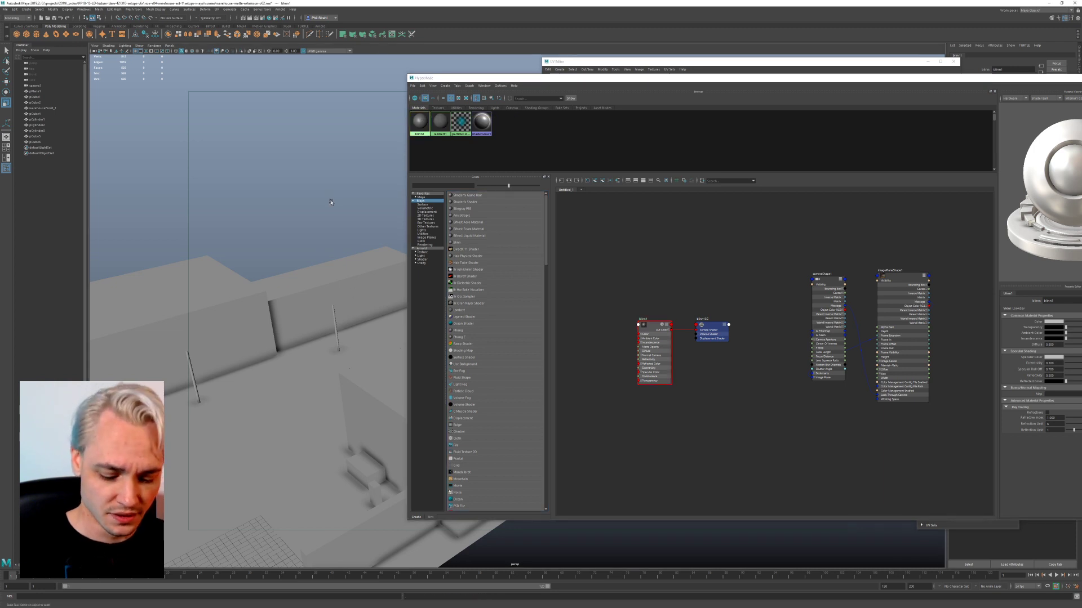
key("6")
left_click(357, 300)
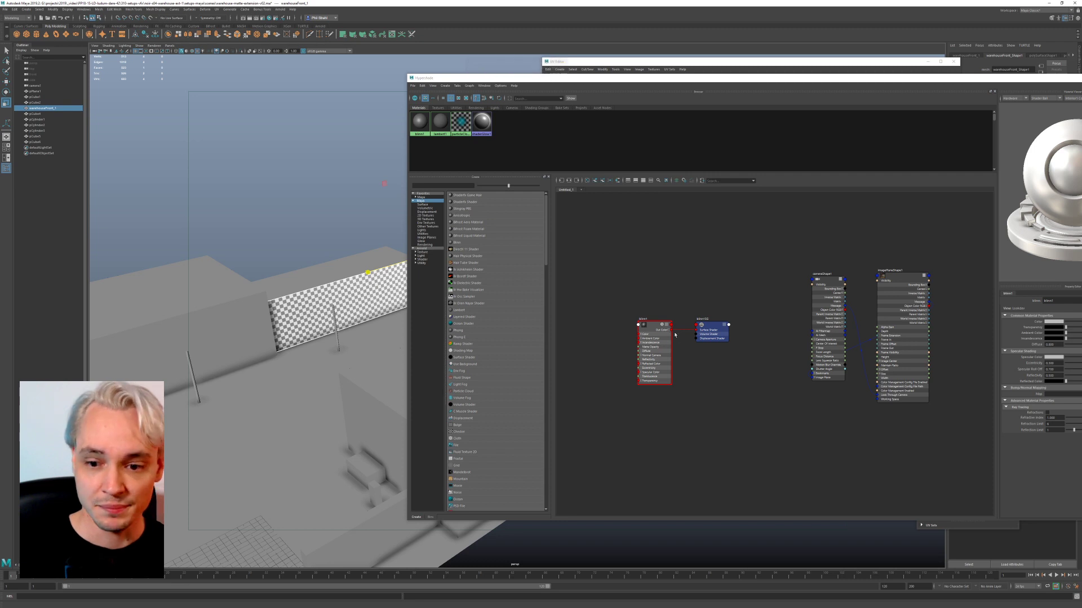
Step: Bring the Hypershade back over the viewport and graph only the Blinn material's network
left_click(655, 326)
left_click_drag(655, 79, 431, 54)
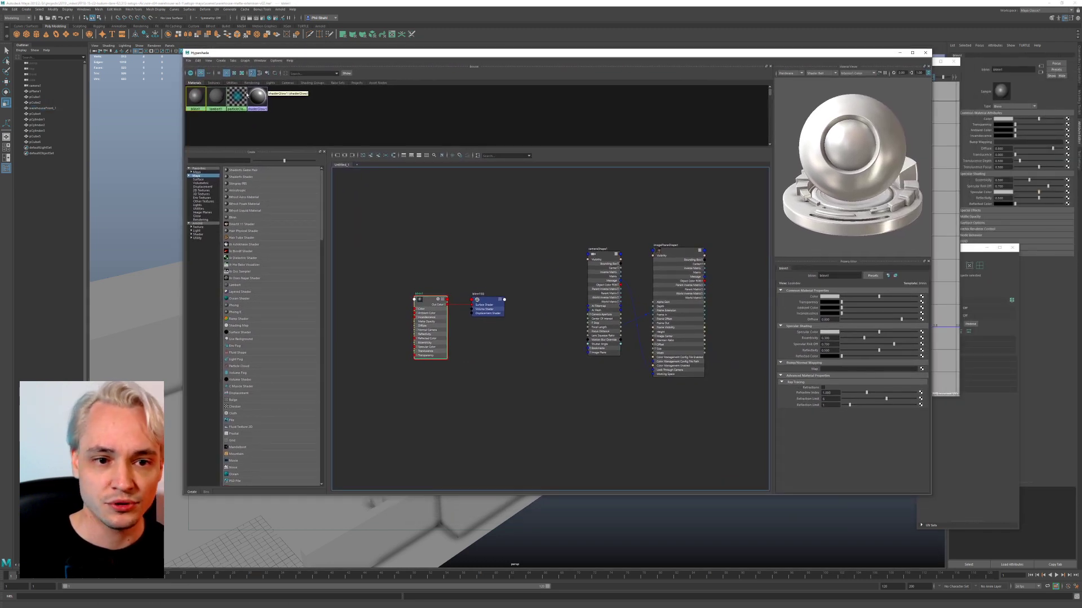
left_click(350, 155)
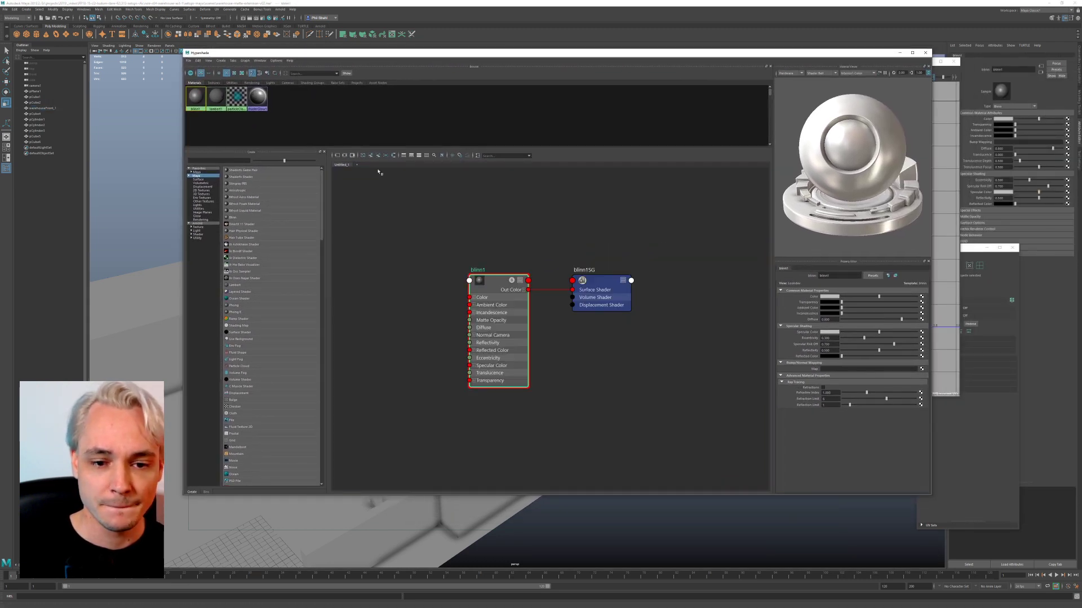
Step: Connect a File texture node to the Blinn material's Color attribute
left_click(921, 296)
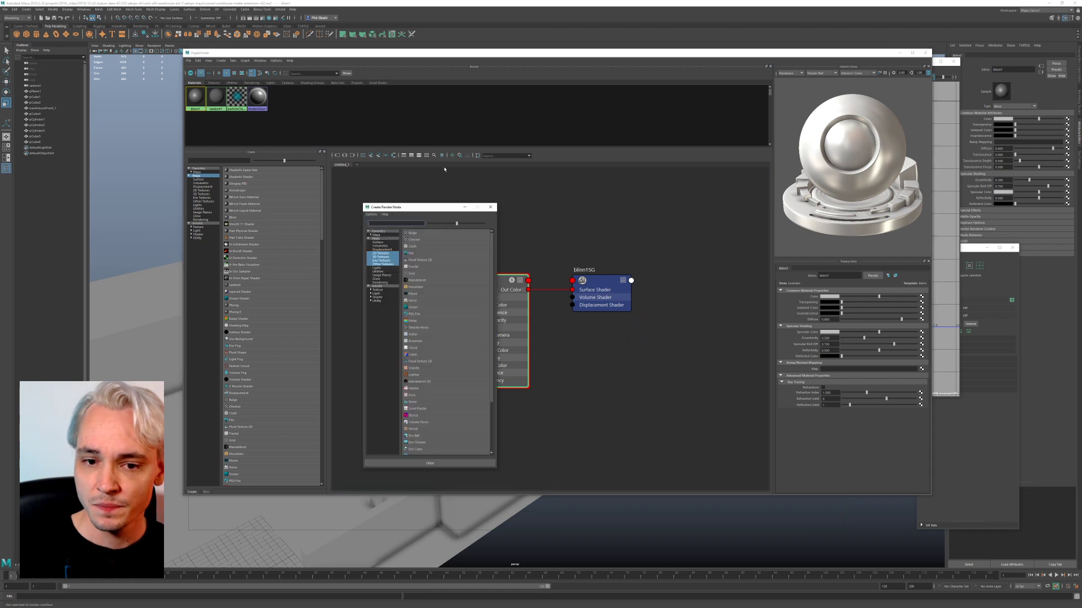
left_click_drag(407, 210, 314, 69)
left_click(315, 113)
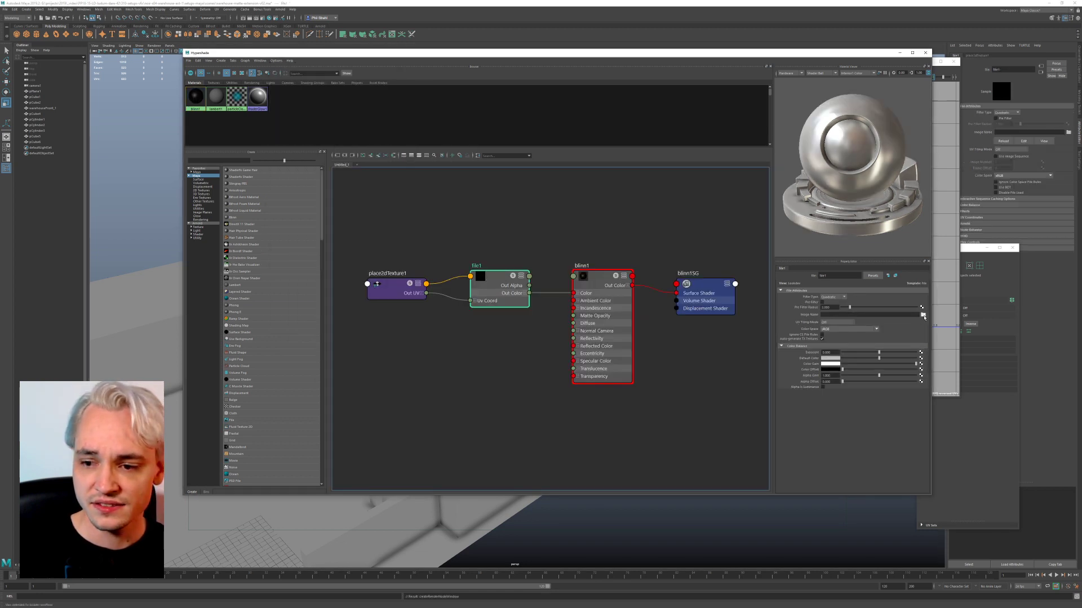
Step: Load building-warehouse-front-diffuse.jpg as the file texture's image
left_click(923, 314)
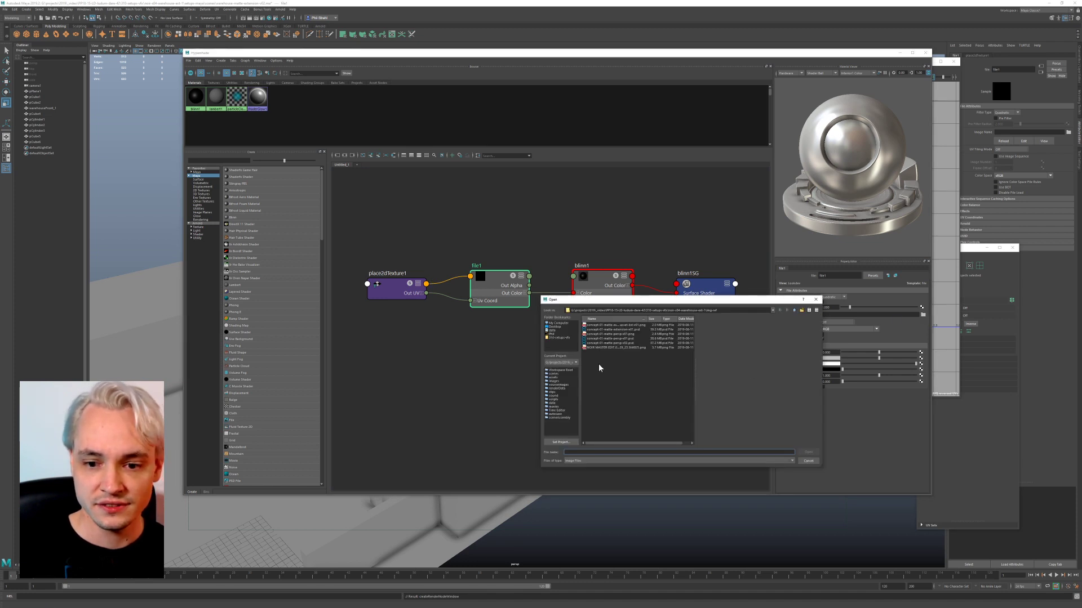
left_click(793, 315)
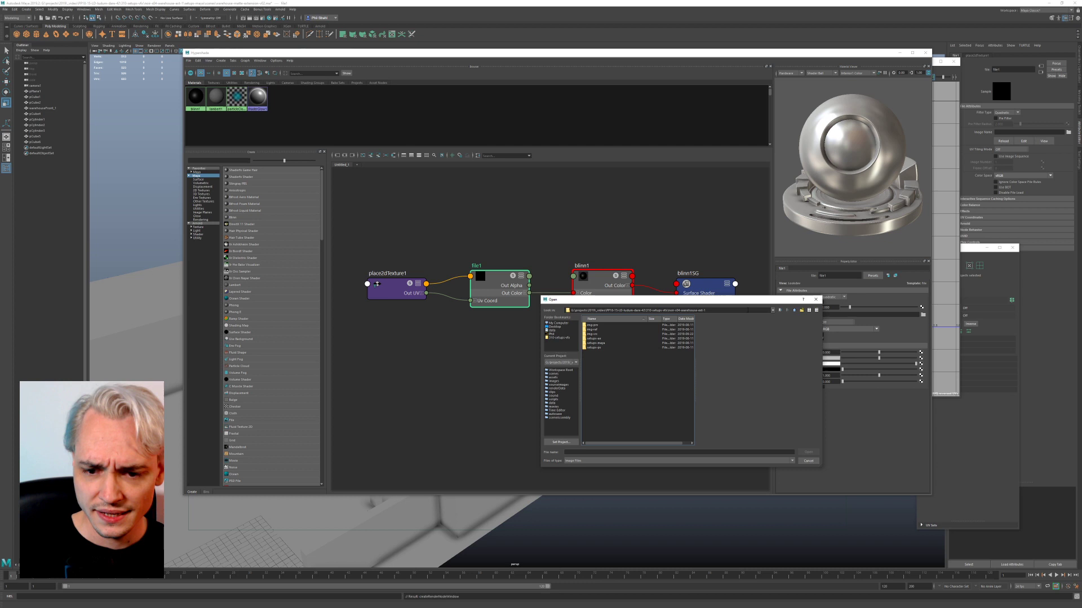
double_click(609, 336)
left_click(622, 326)
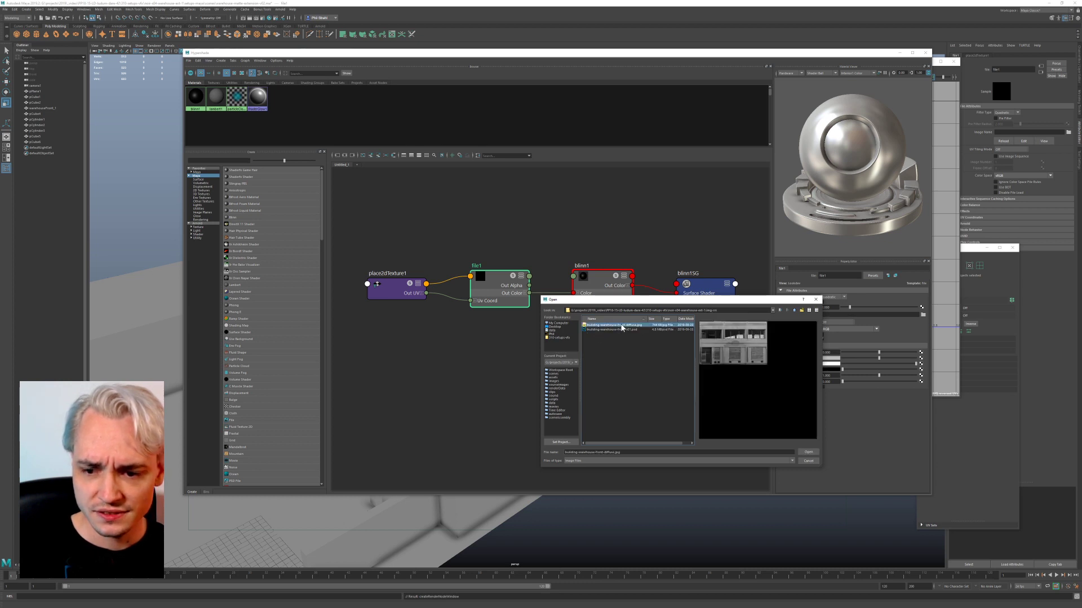
left_click(811, 453)
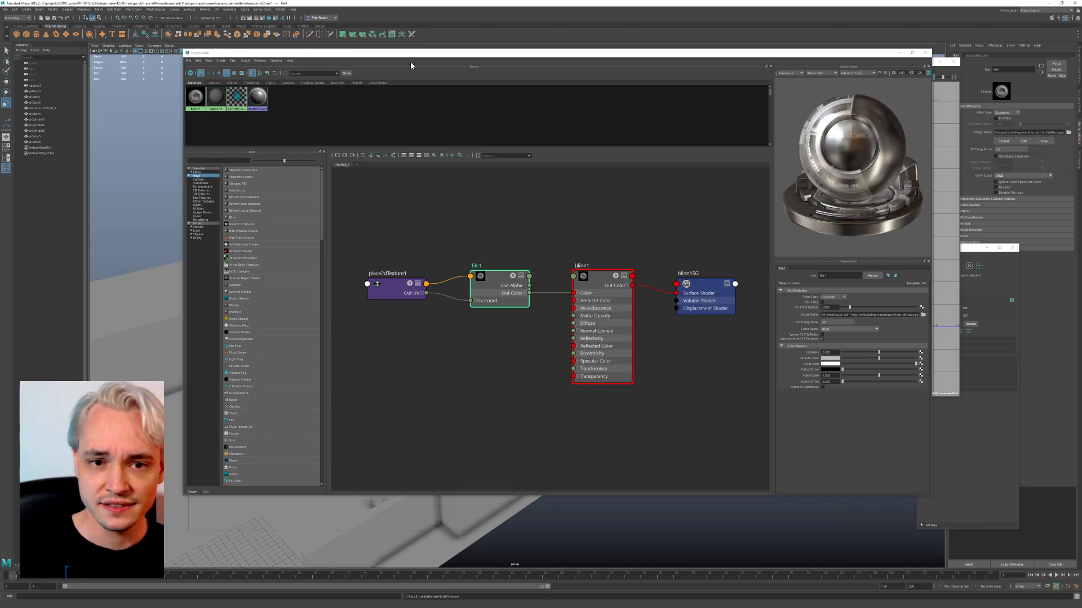
Step: Set the Blinn material's specular color to black and move the Hypershade off the wall view
left_click(617, 285)
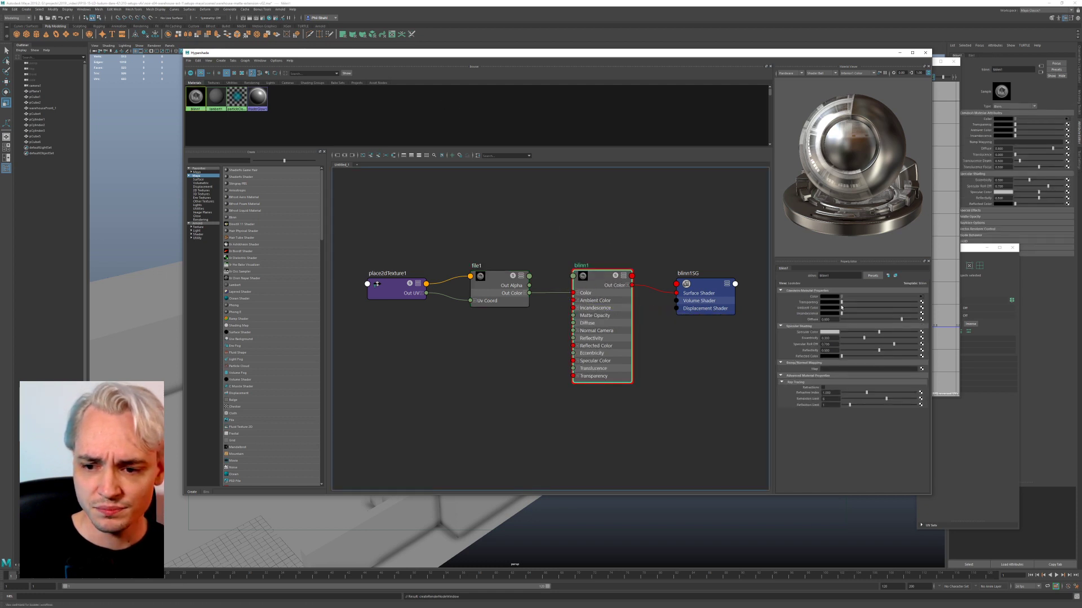
left_click_drag(862, 332, 832, 336)
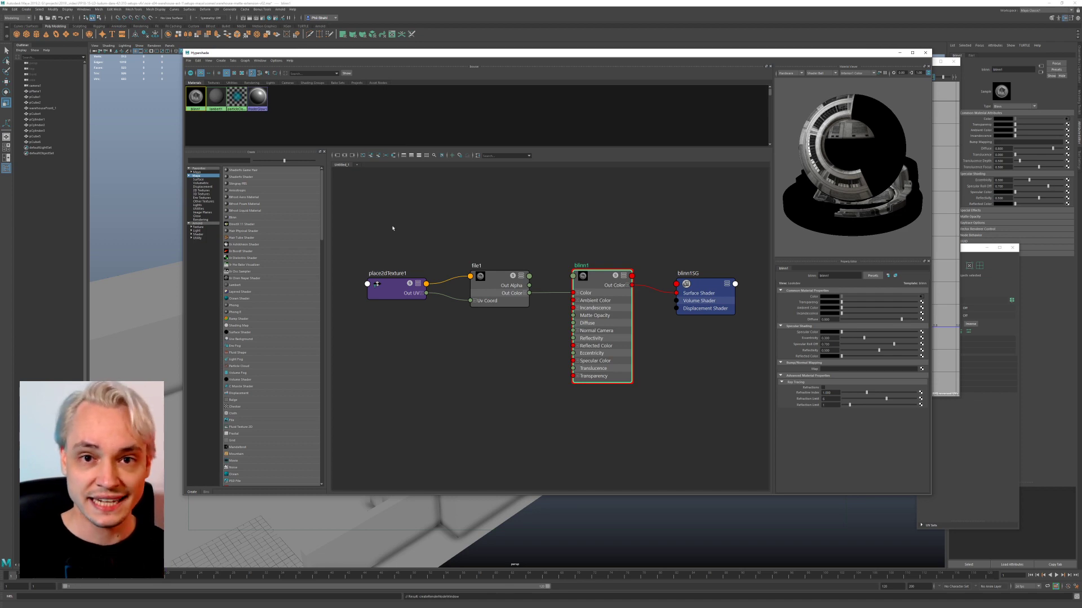
left_click_drag(400, 53, 520, 405)
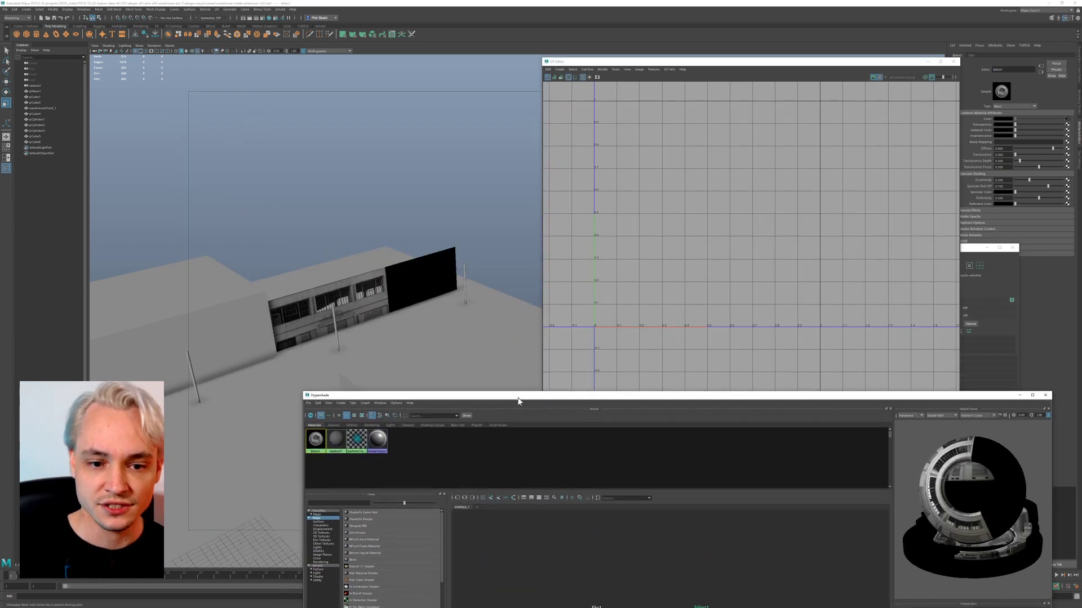
Step: Close the Hypershade and show the facade image instead of the checker map behind the front wall's UVs
left_click(353, 327)
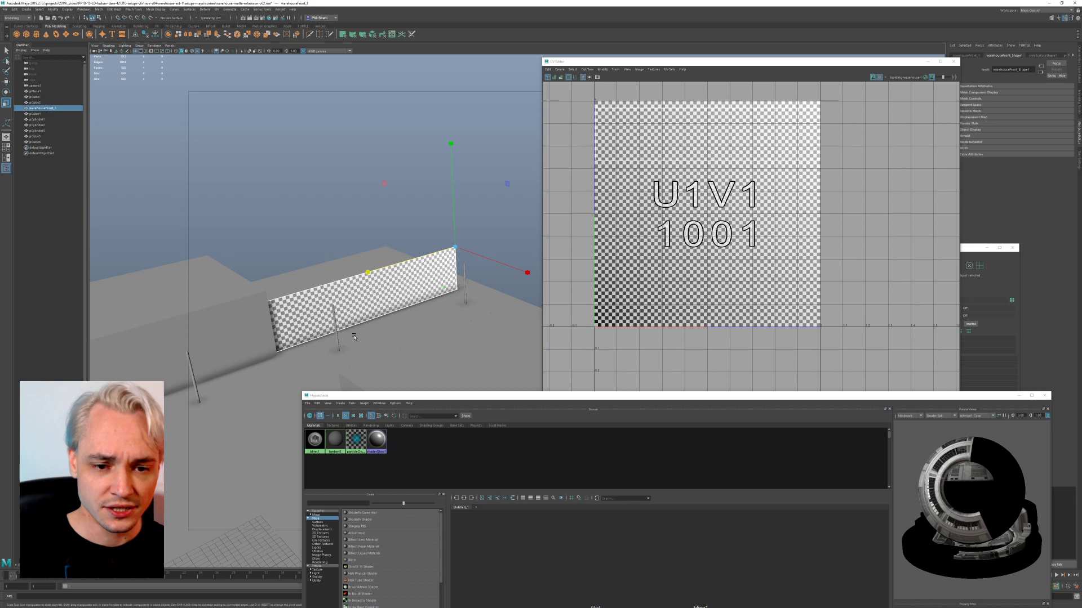
left_click(1045, 396)
left_click(880, 77)
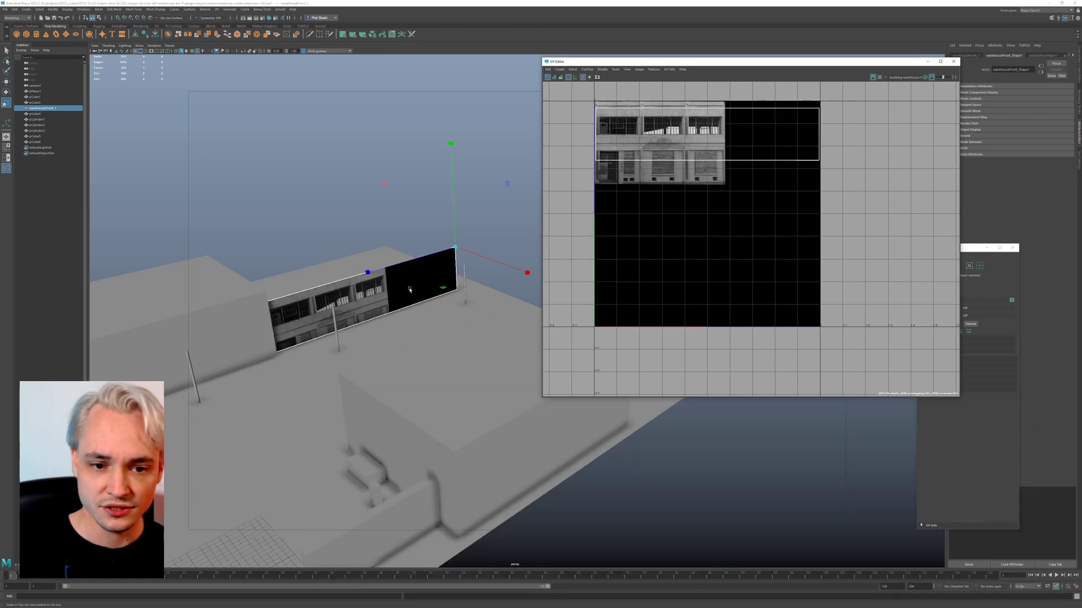
Step: Examine up close how the facade texture lies on the front wall
left_click_drag(410, 290, 389, 288, "alt")
right_click_drag(389, 288, 420, 271, "alt")
left_click_drag(419, 271, 294, 278, "alt")
middle_click_drag(295, 277, 355, 315, "alt")
right_click_drag(355, 315, 414, 343, "alt")
middle_click_drag(316, 223, 329, 266, "alt")
left_click_drag(329, 265, 472, 216, "alt")
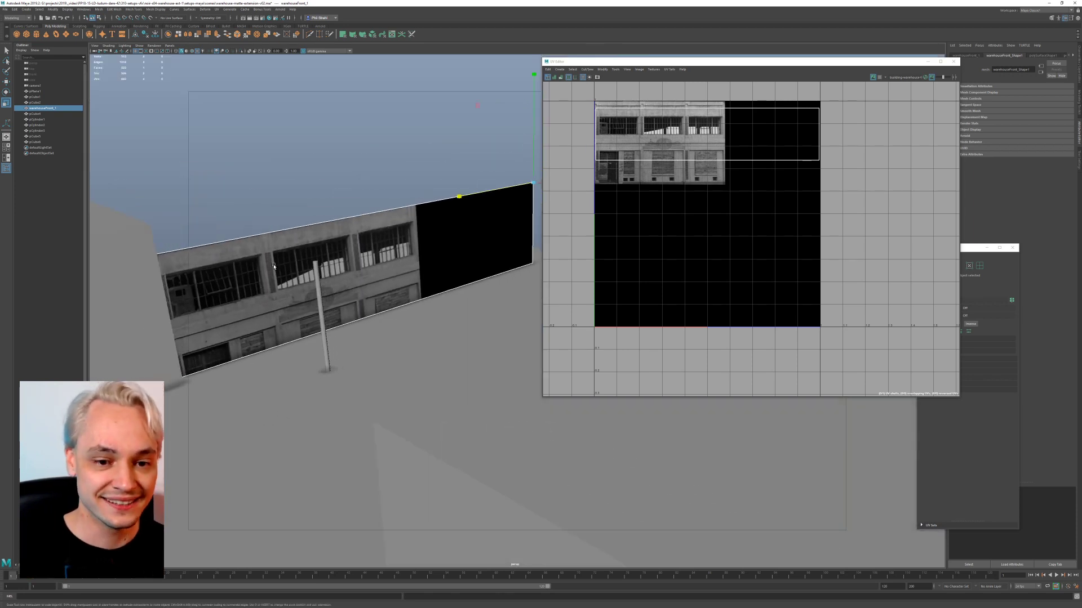
scroll(274, 266, "down", 1)
left_click_drag(318, 270, 322, 259, "alt")
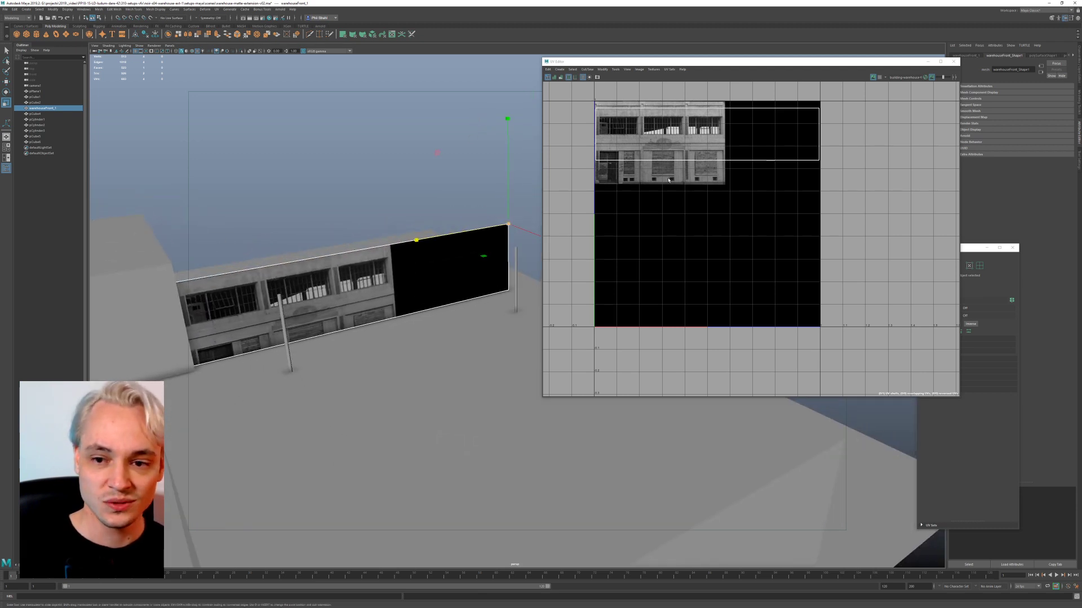
right_click(663, 160)
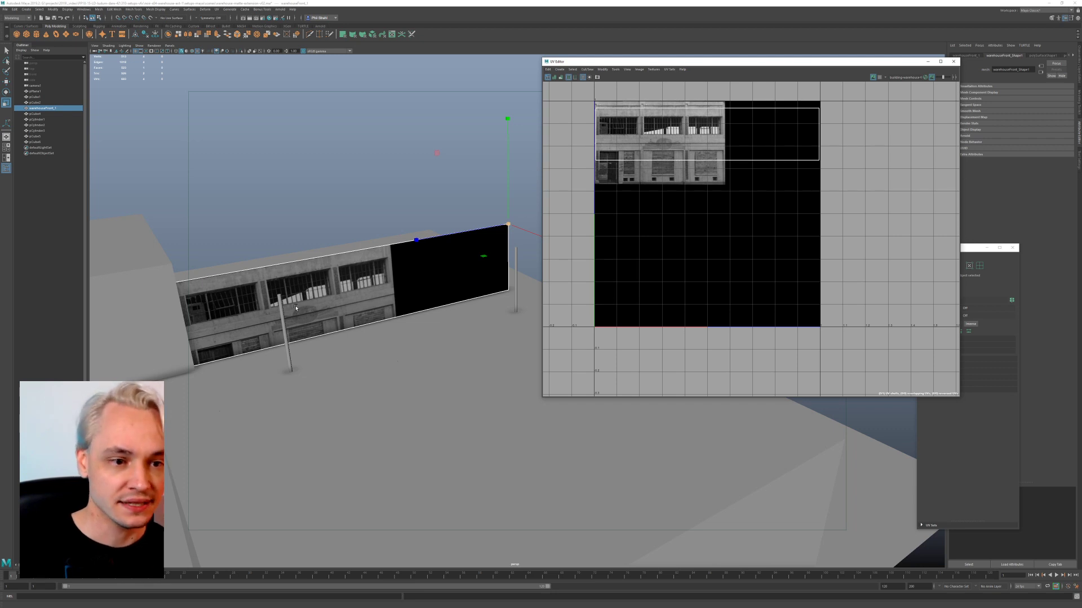
key("space")
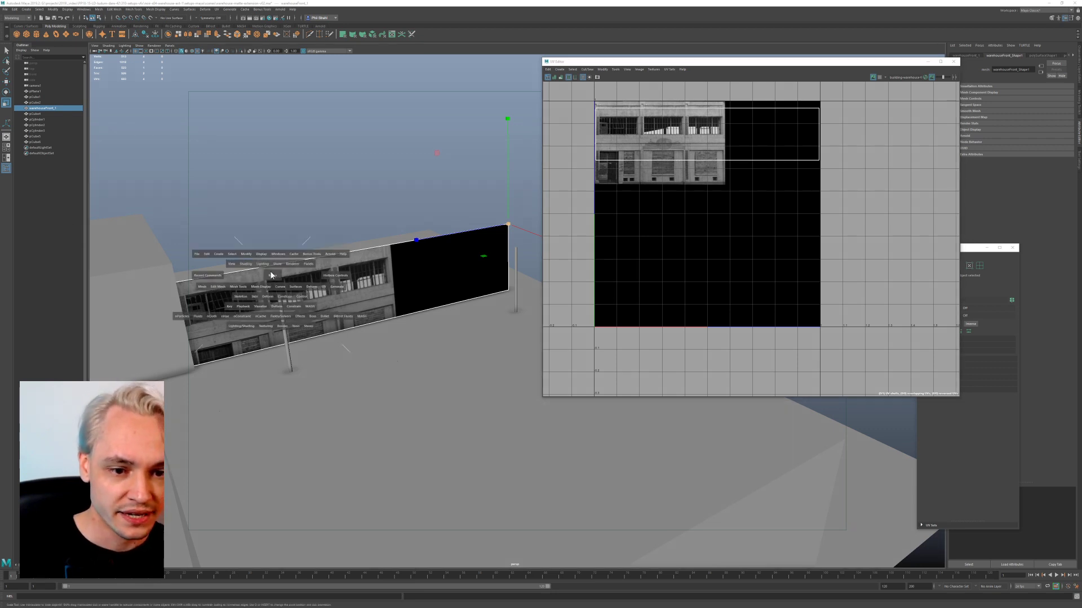
left_click(231, 255)
left_click(231, 255)
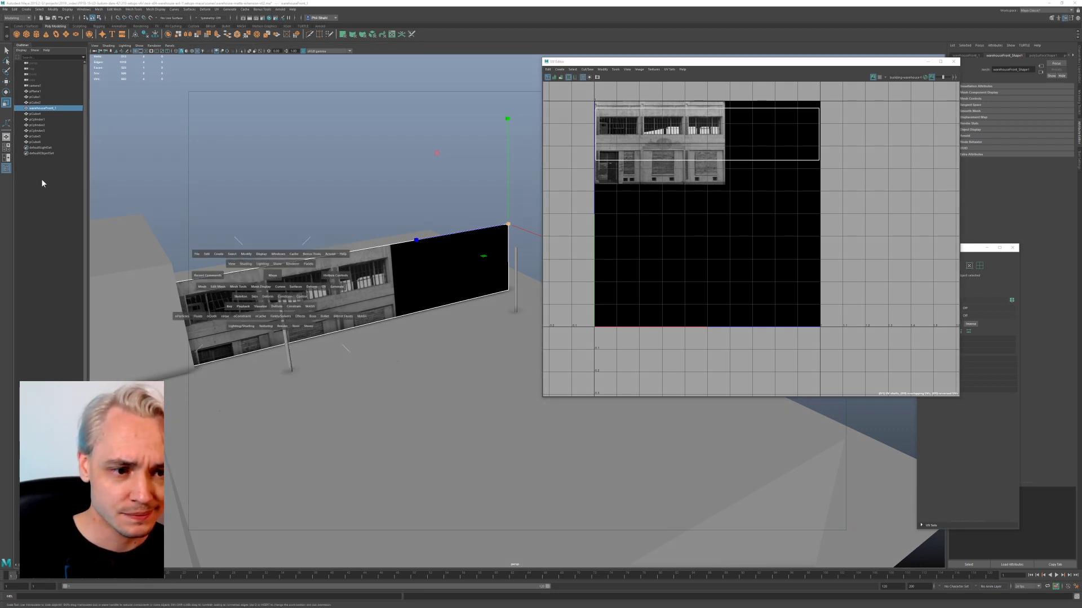
left_click(222, 288)
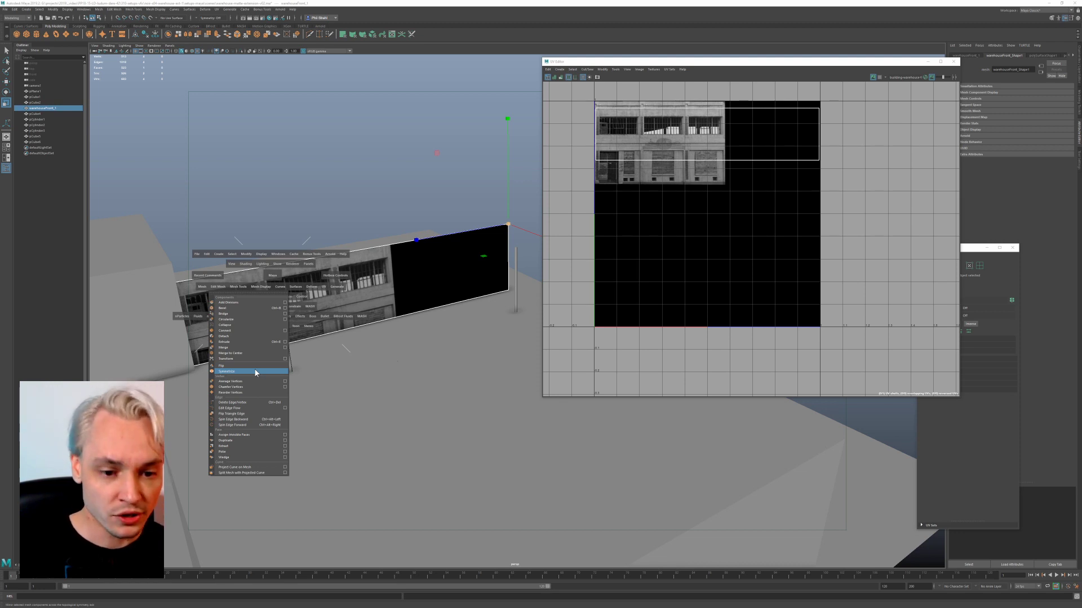
left_click(452, 338)
key("space")
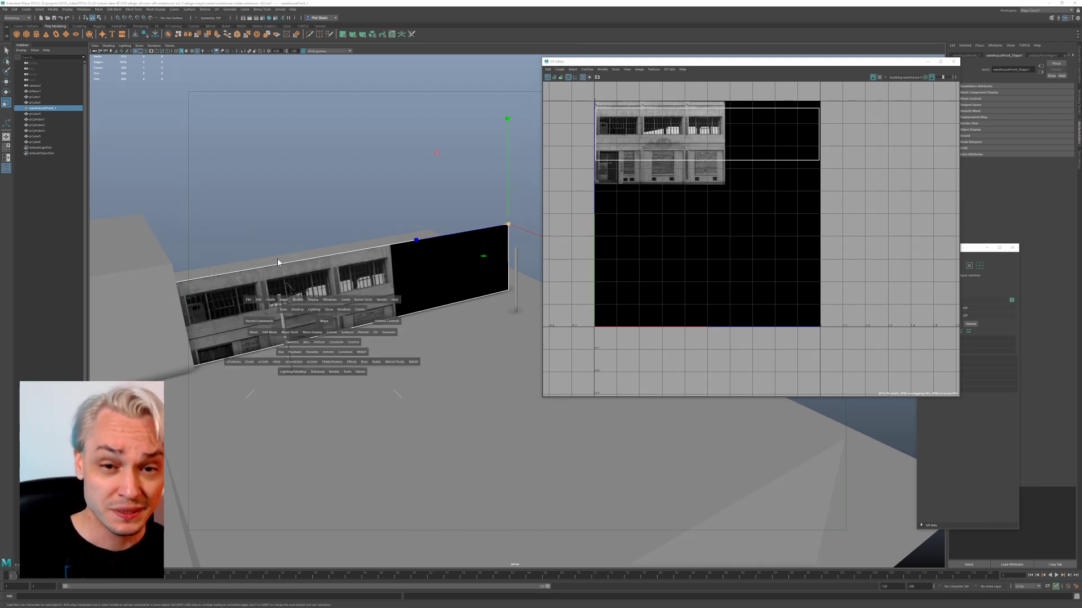
key("space")
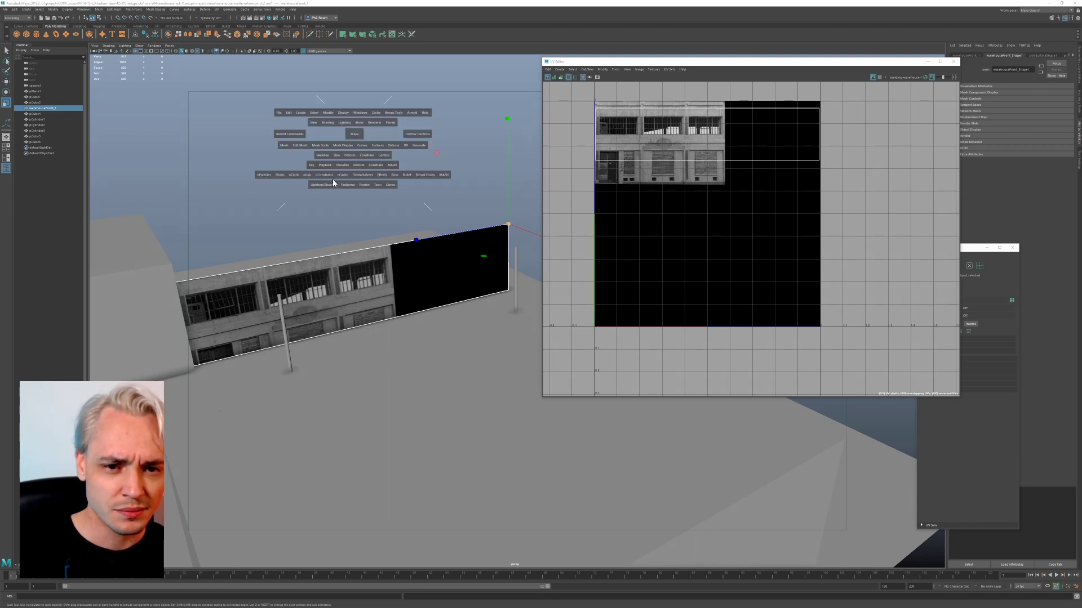
left_click(327, 153)
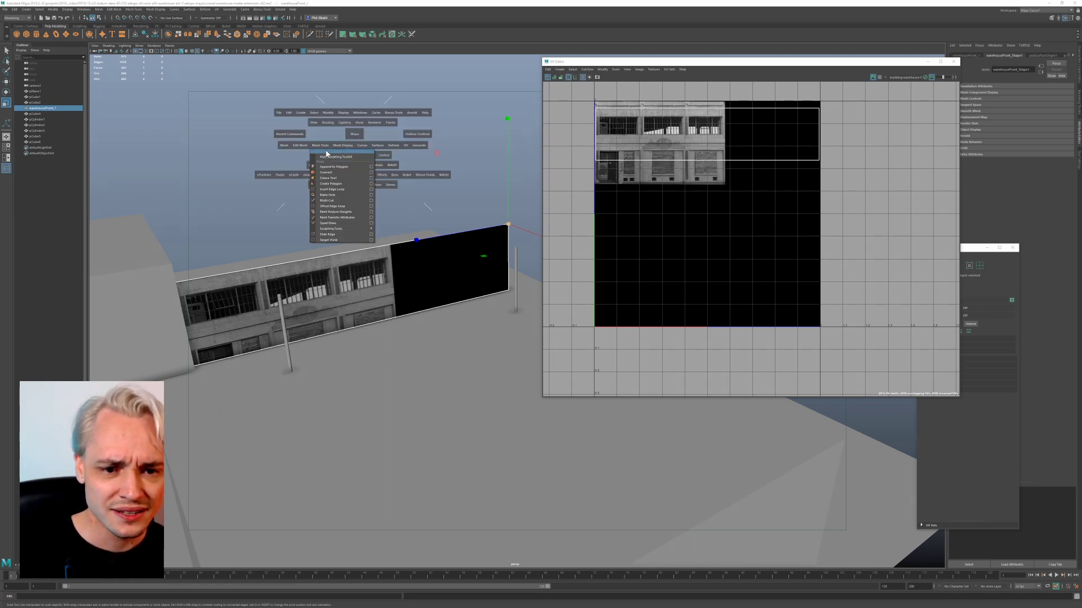
left_click(326, 154)
key("space")
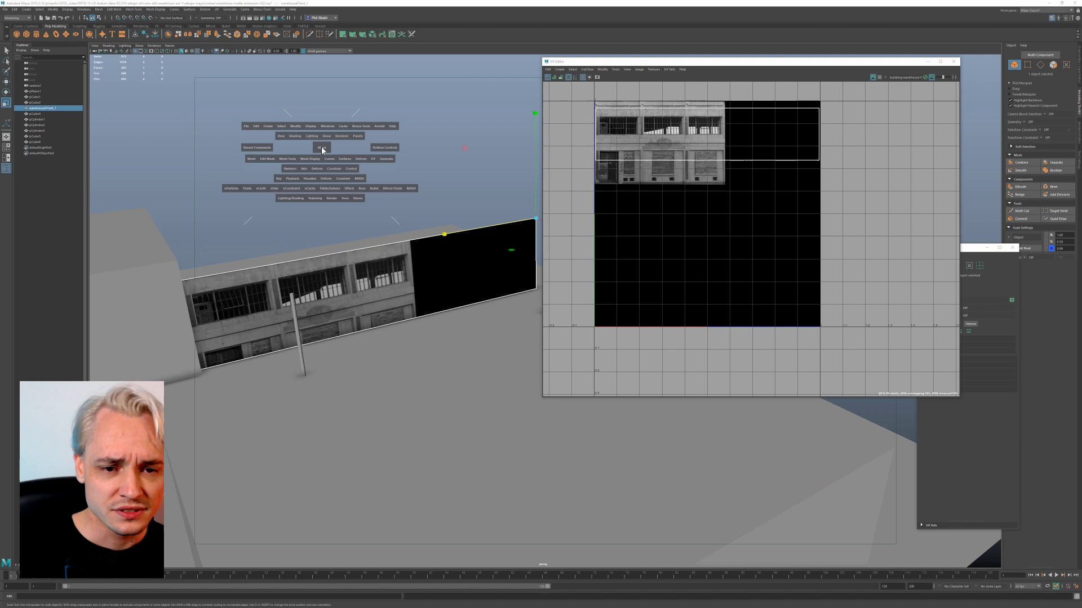
left_click(292, 159)
left_click(294, 171)
Step: Keep the Mesh Tools list floating above the wall and activate the Multi-Cut tool
key("space")
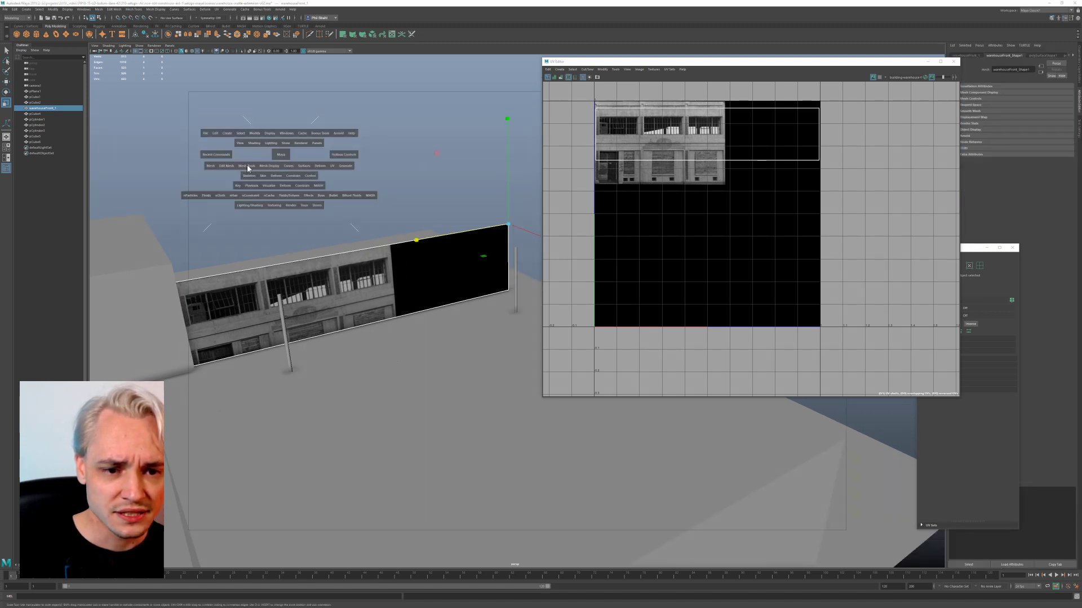
left_click(247, 165)
left_click(262, 174)
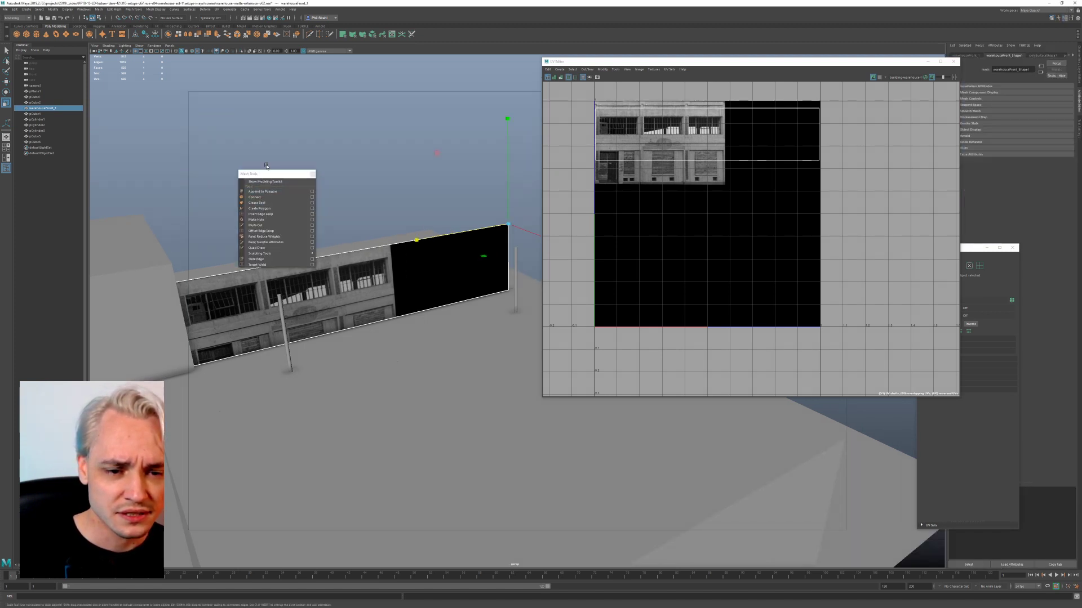
left_click_drag(270, 172, 162, 95)
left_click(146, 147)
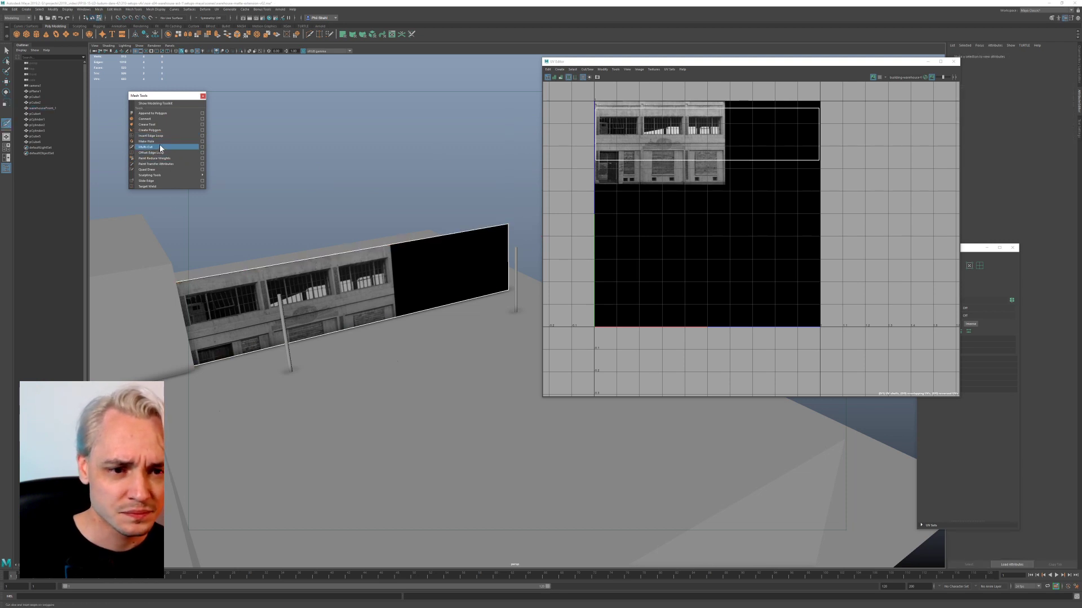
Step: Insert two vertical edge loops in the front wall with the Insert Edge Loop tool, splitting it into three sections
left_click(158, 181)
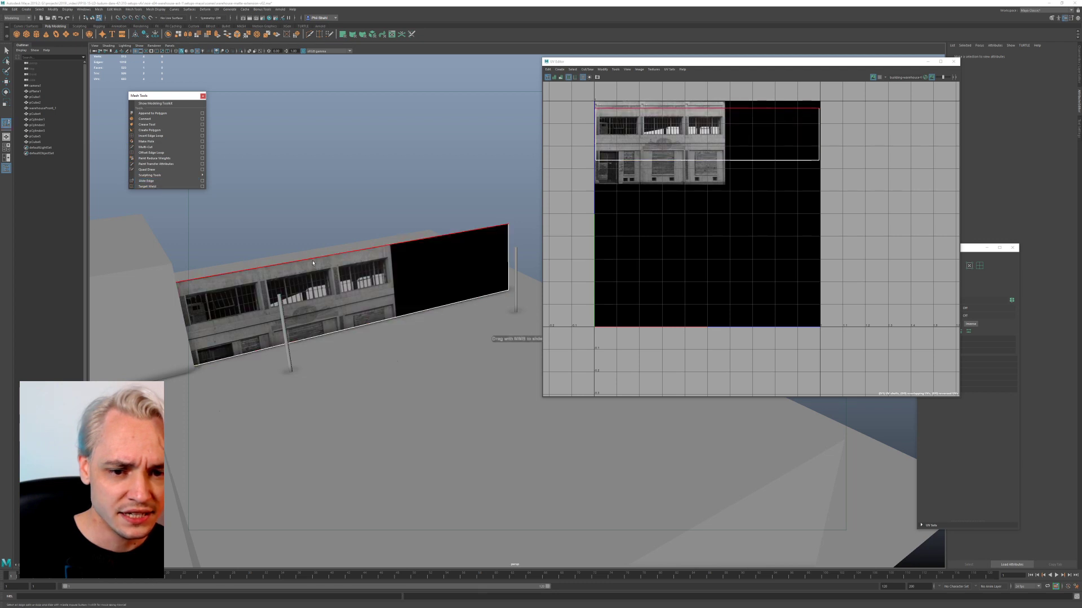
left_click(167, 137)
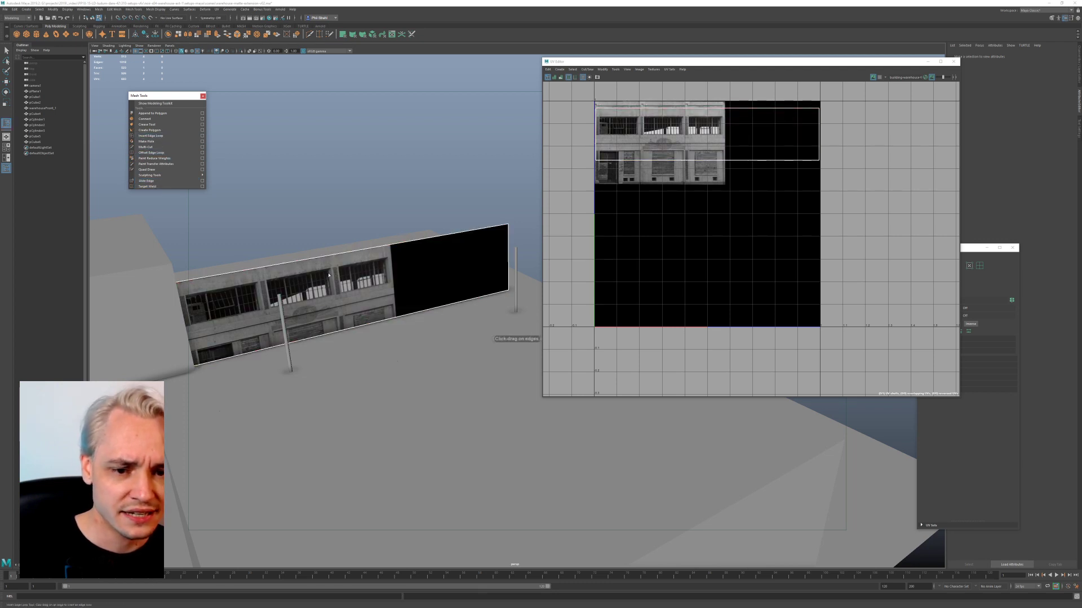
left_click(317, 316)
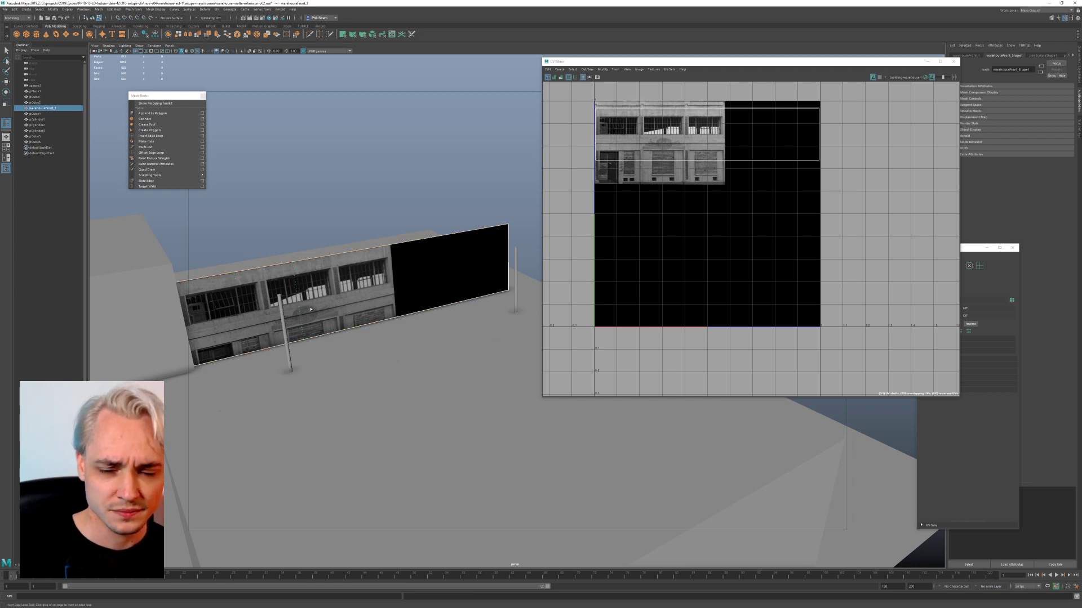
left_click(354, 303)
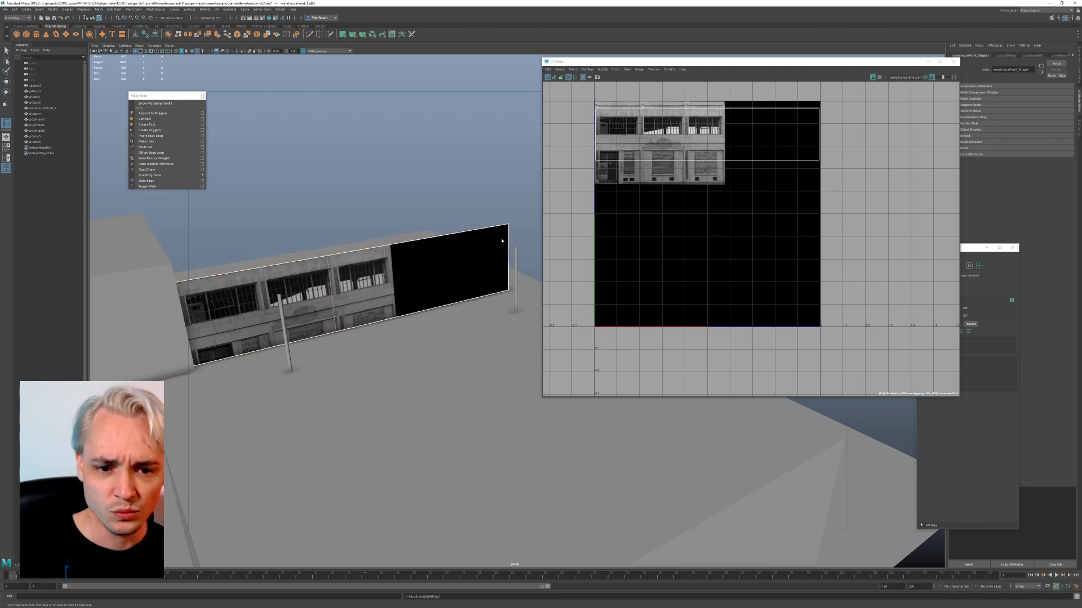
left_click(450, 238)
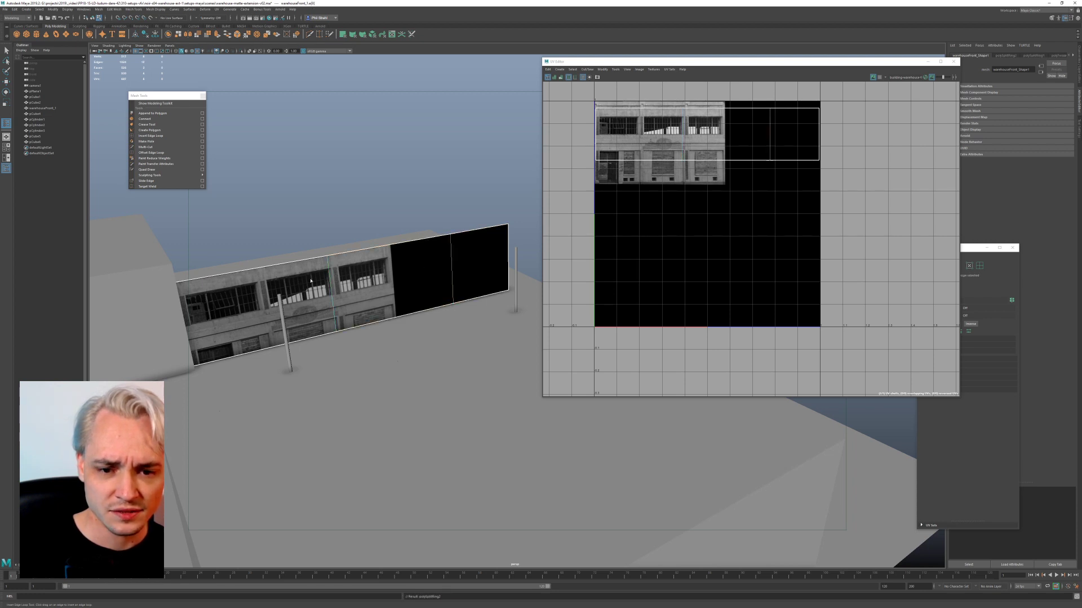
Step: Examine how the three wall sections lie on the facade texture by selecting their faces individually in the UV Editor
key("q")
right_click(664, 165)
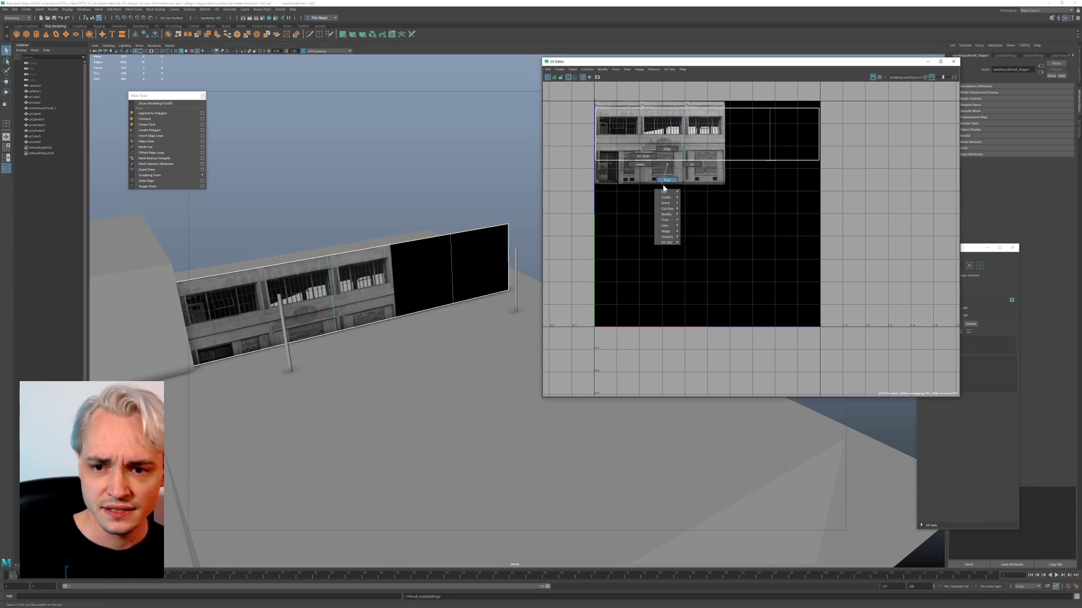
left_click(667, 184)
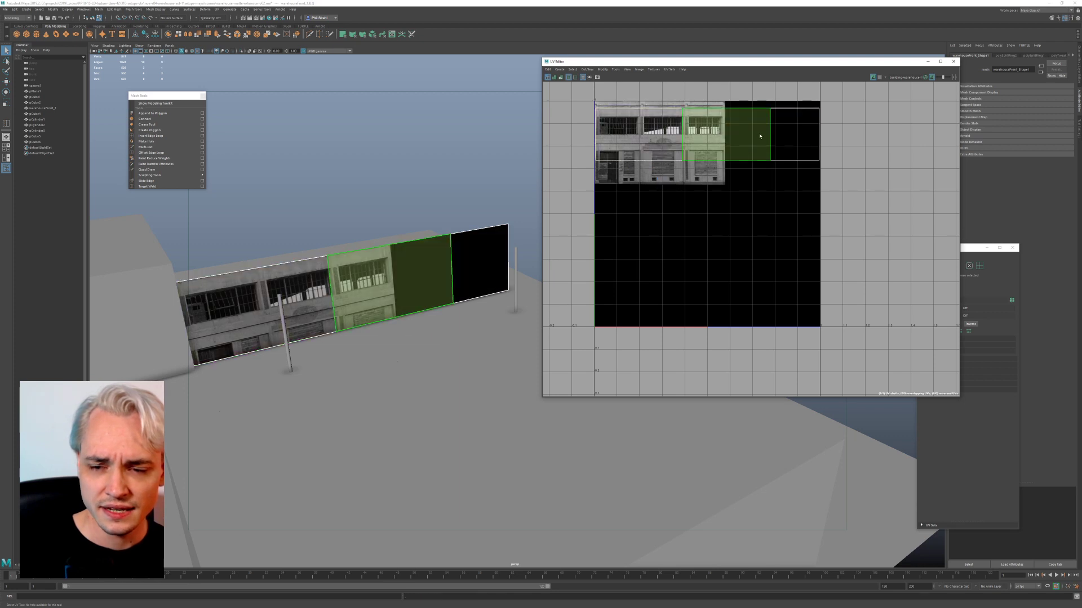
left_click(654, 128)
left_click(727, 140)
left_click(776, 148)
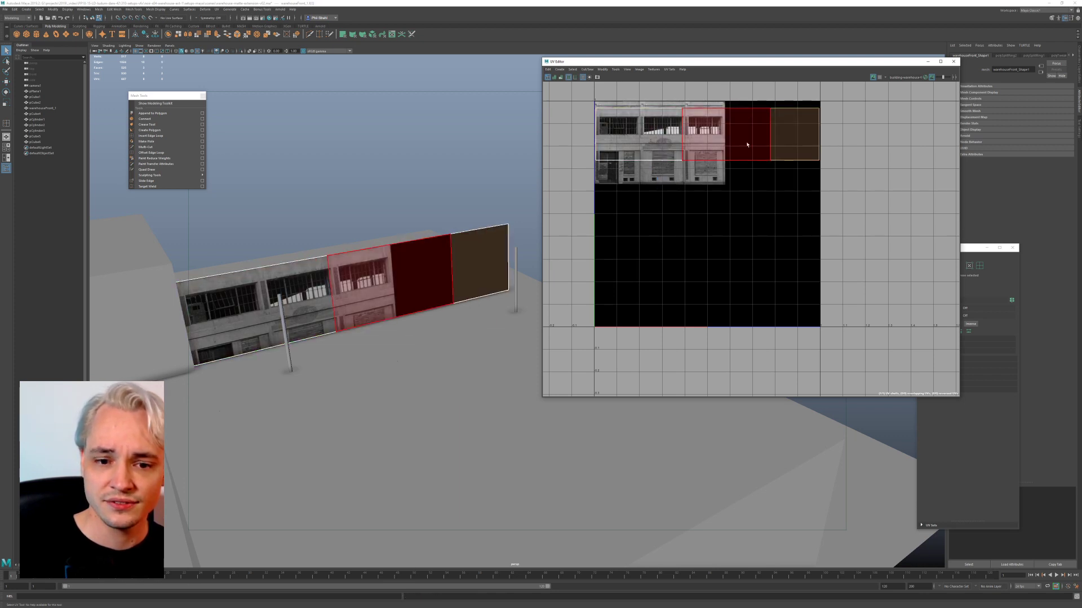
left_click(747, 145)
left_click(665, 145)
scroll(701, 220, "down", 2)
middle_click_drag(688, 210, 650, 244, "alt")
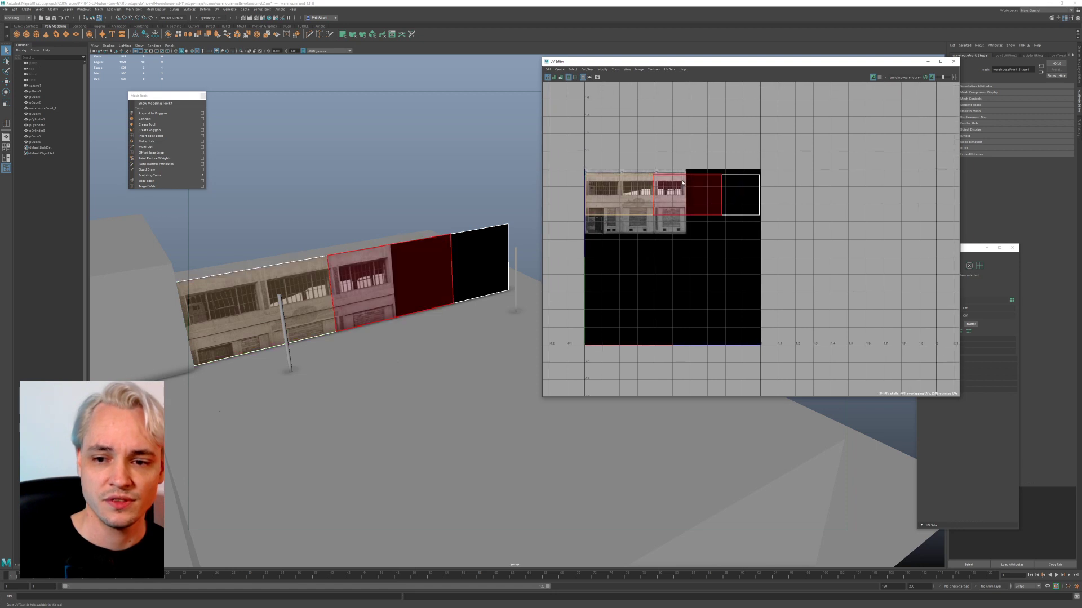
left_click(684, 195)
left_click(734, 189)
left_click(648, 189)
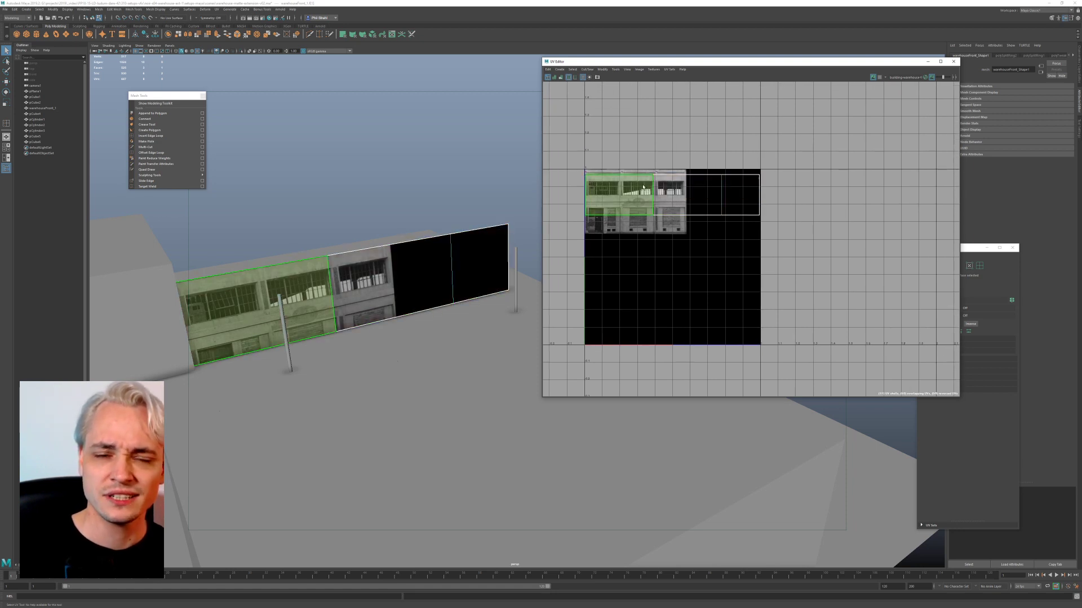
left_click(685, 190)
left_click(732, 195)
Step: Select the wall's middle face in the UV Editor and bring the UV Toolkit next to its UV layout
right_click_drag(664, 181, 669, 198)
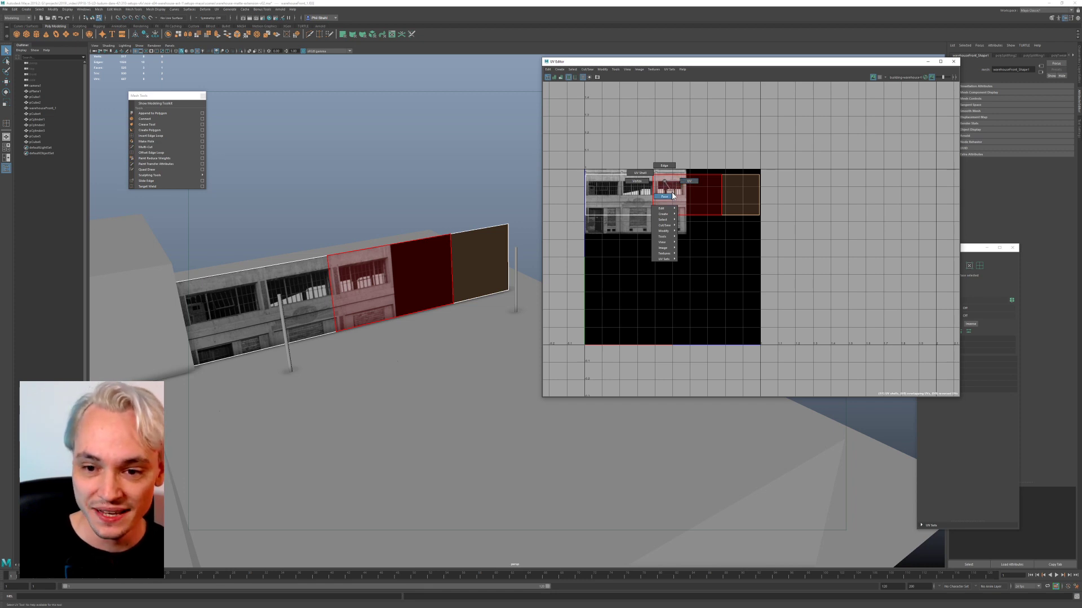
mouse_move(671, 196)
right_mouse_down()
mouse_move(640, 173)
mouse_move(664, 214)
right_mouse_up()
left_click(633, 200)
left_click(671, 200)
key("space")
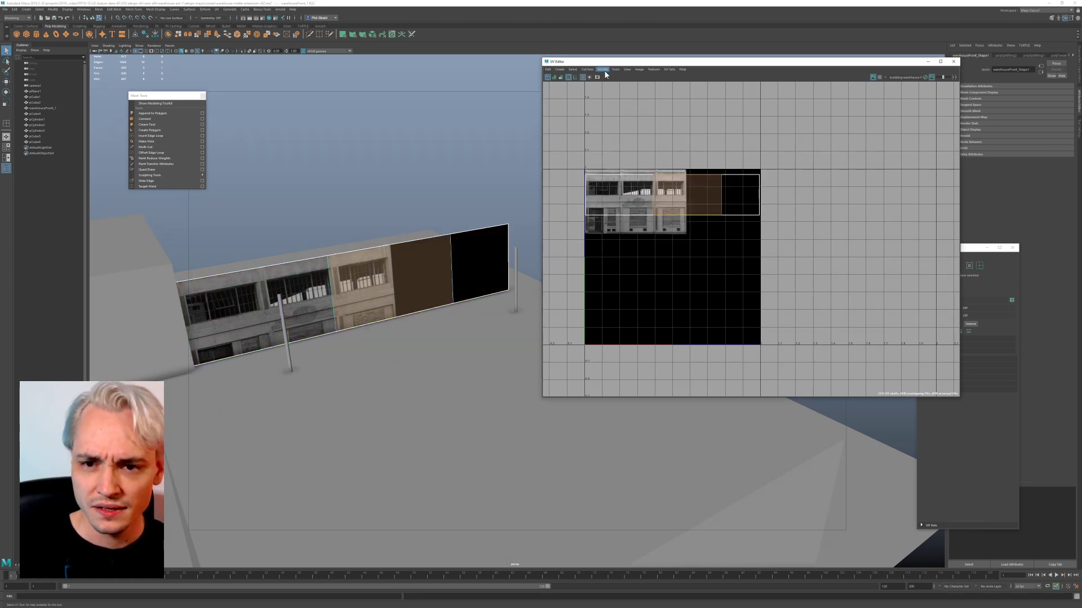
left_click(618, 71)
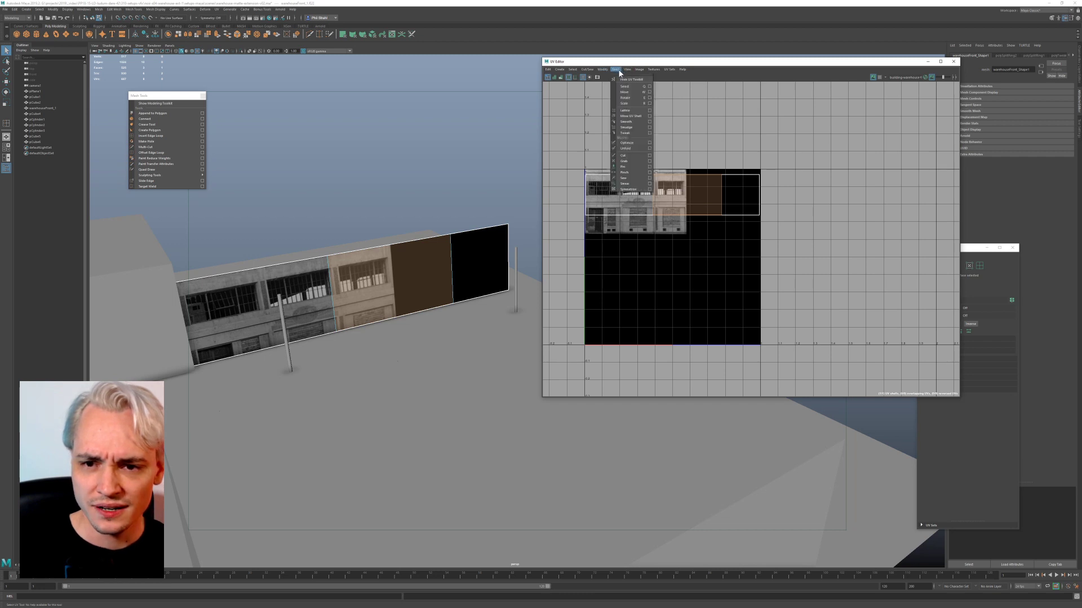
left_click(792, 63)
left_click_drag(792, 62, 682, 62)
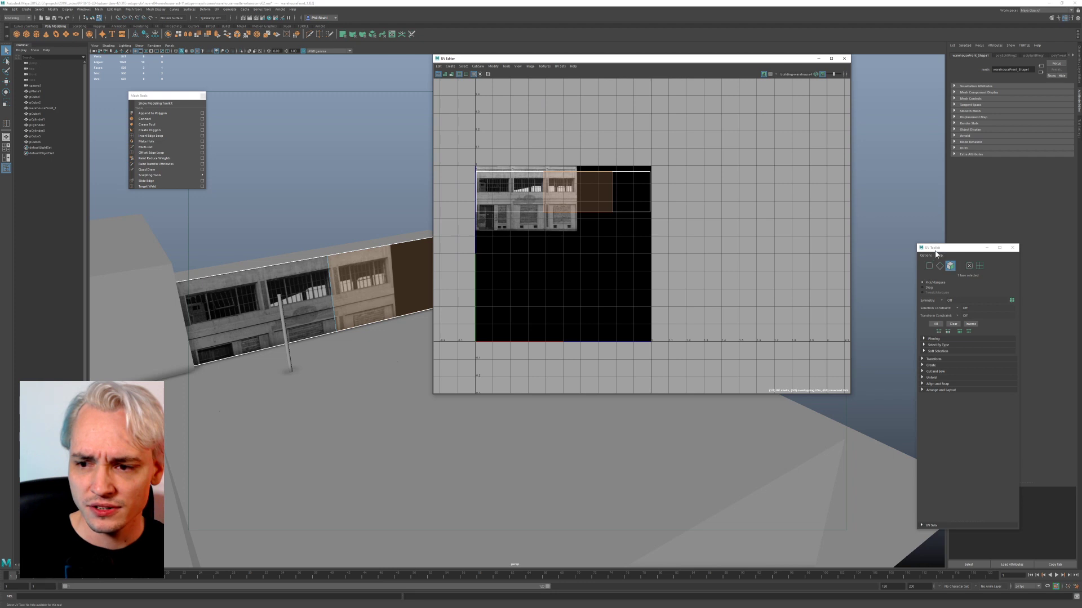
left_click_drag(936, 255, 720, 101)
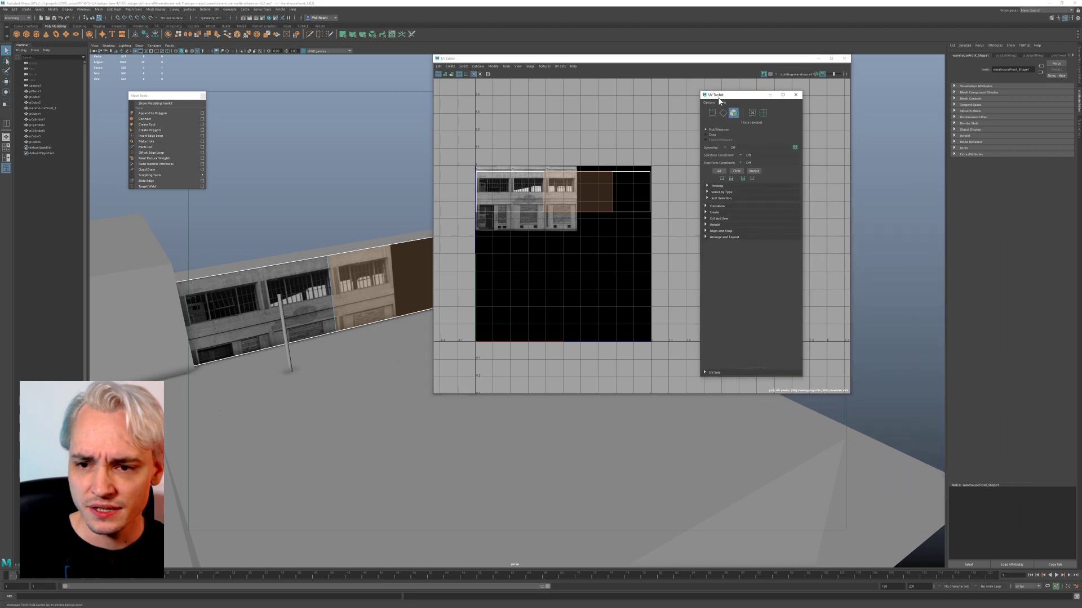
Step: Cut the wall's UVs along both inserted edge loops with the UV Toolkit's Cut tool
left_click(705, 207)
scroll(709, 265, "down", 2)
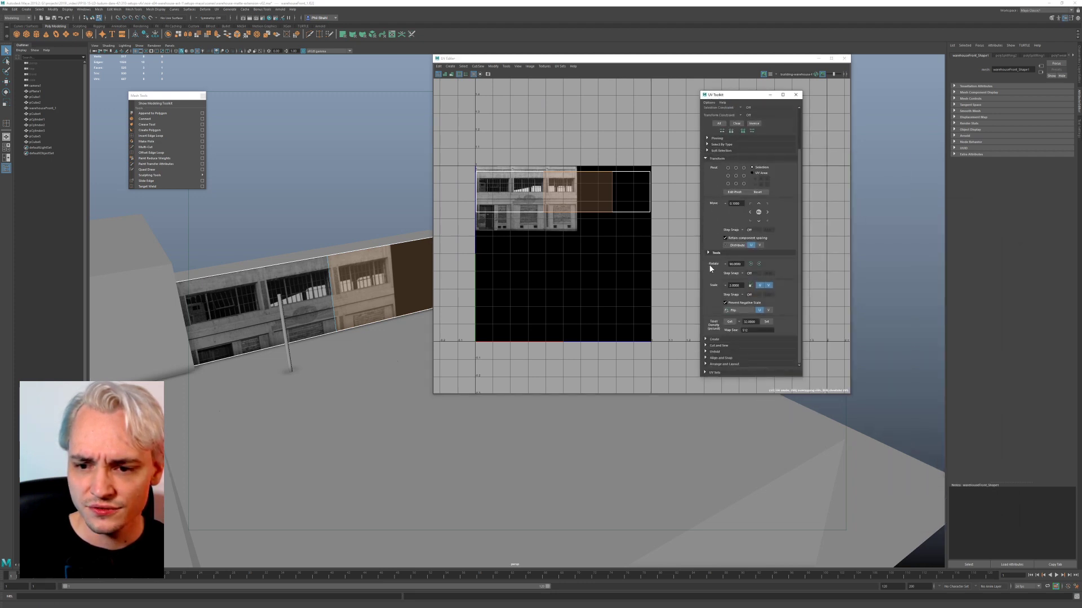
left_click(707, 345)
scroll(710, 313, "down", 2)
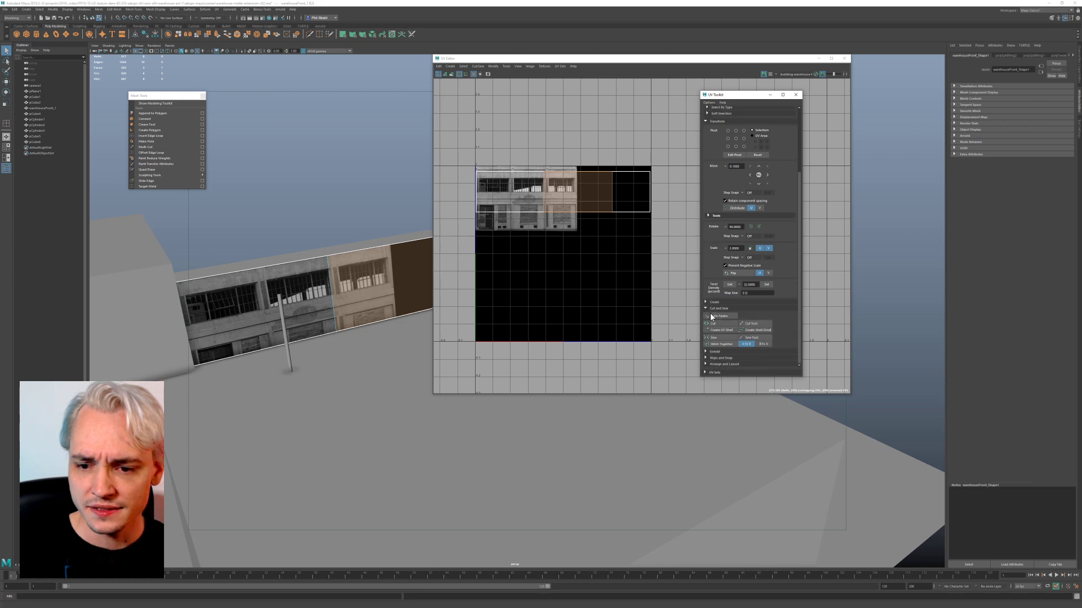
left_click(758, 324)
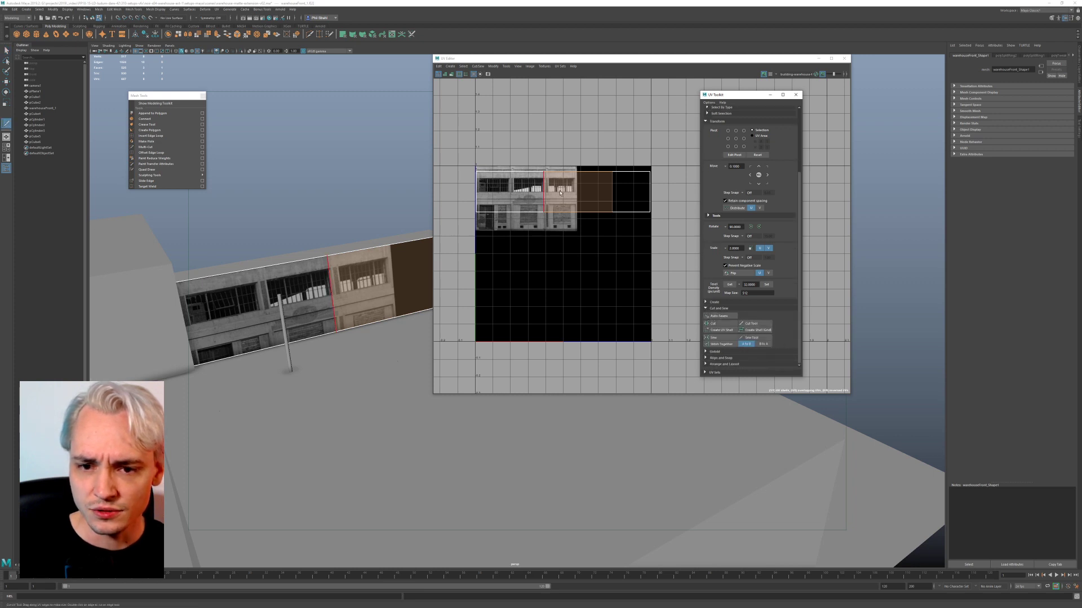
left_click(551, 191)
left_click(613, 195)
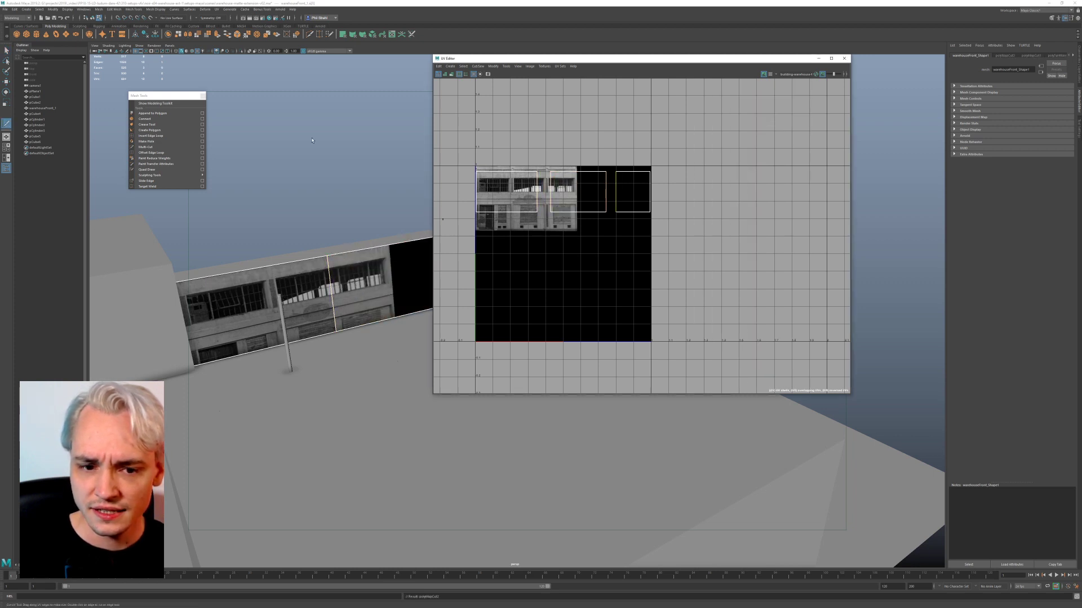
Step: Switch the UV Editor to UV shell selection and move its window clear of the front wall
right_click_drag(523, 193, 500, 174)
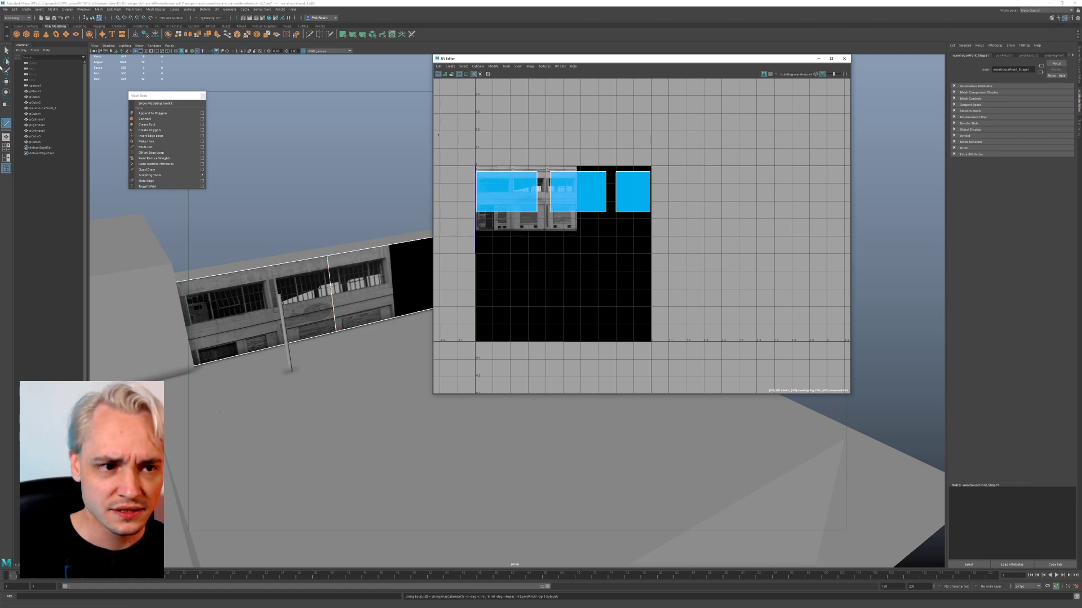
left_click(6, 51)
left_click(609, 219)
right_click_drag(581, 201, 590, 224)
left_click_drag(580, 58, 720, 63)
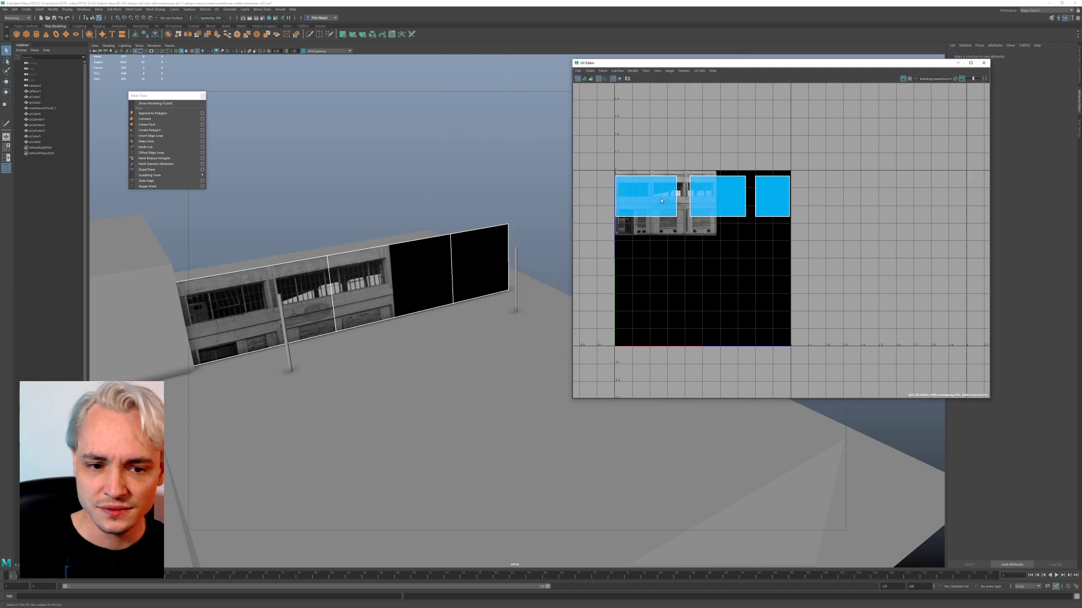
Step: Delete the middle and far faces of the front wall, keeping only the section nearest the adjoining building
mouse_move(428, 276)
right_mouse_down()
mouse_move(432, 289)
mouse_move(459, 267)
mouse_move(410, 276)
mouse_move(441, 267)
right_mouse_up()
left_click(307, 300)
left_click(401, 281)
right_click_drag(364, 266, 385, 308)
left_click(371, 281)
left_click(43, 113)
left_click(395, 280)
key("Delete")
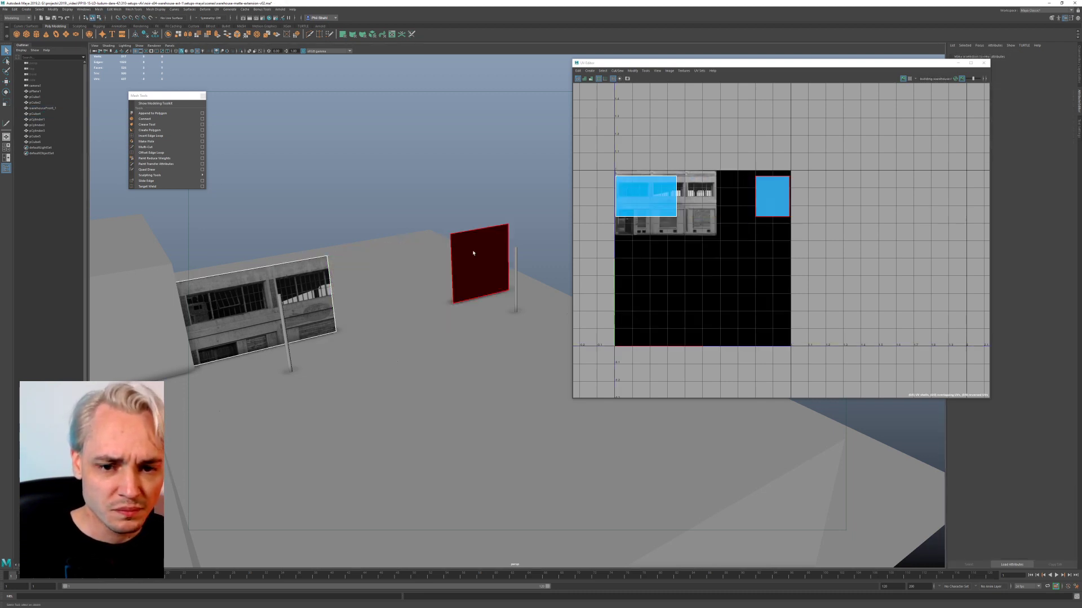
left_click(473, 254)
key("Delete")
Step: Select the remaining wall section's UV shell and activate the Scale tool on it
left_click(309, 303)
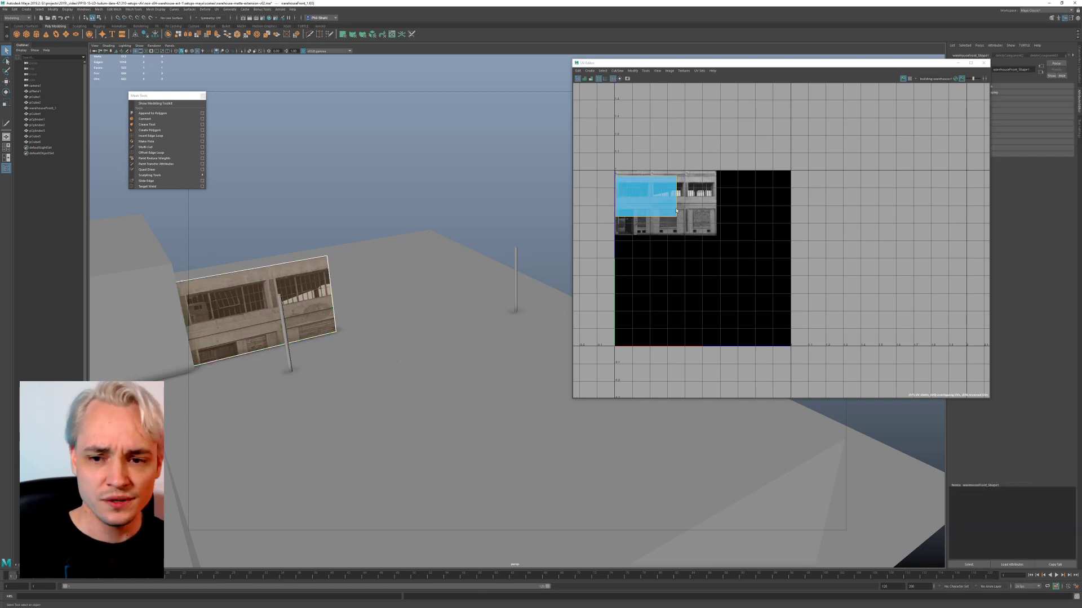
right_click_drag(650, 207, 660, 171)
key("r")
left_click(635, 199)
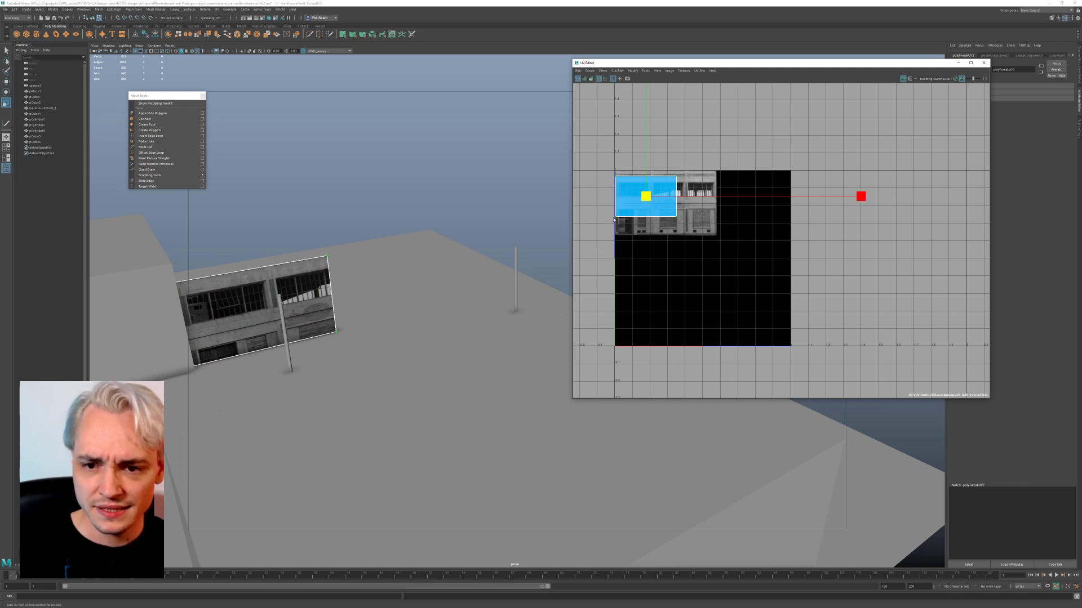
right_click_drag(630, 227, 676, 304, "alt")
middle_click_drag(677, 304, 676, 337, "alt")
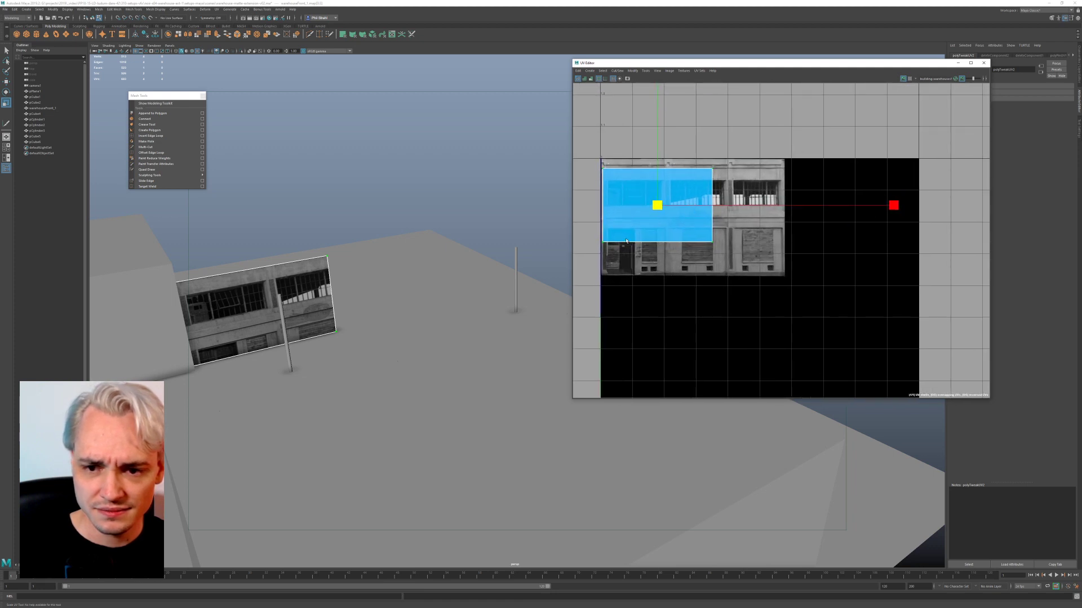
Step: Try to select the UV shell for moving and shift the manipulator's pivot toward its lower-right area
key("w")
mouse_move(634, 224)
right_mouse_down()
mouse_move(641, 234)
mouse_move(700, 204)
right_mouse_up()
left_click(697, 313)
left_click(670, 211)
left_click(755, 153)
mouse_move(755, 152)
left_mouse_down()
mouse_move(634, 257)
mouse_move(597, 260)
left_mouse_up()
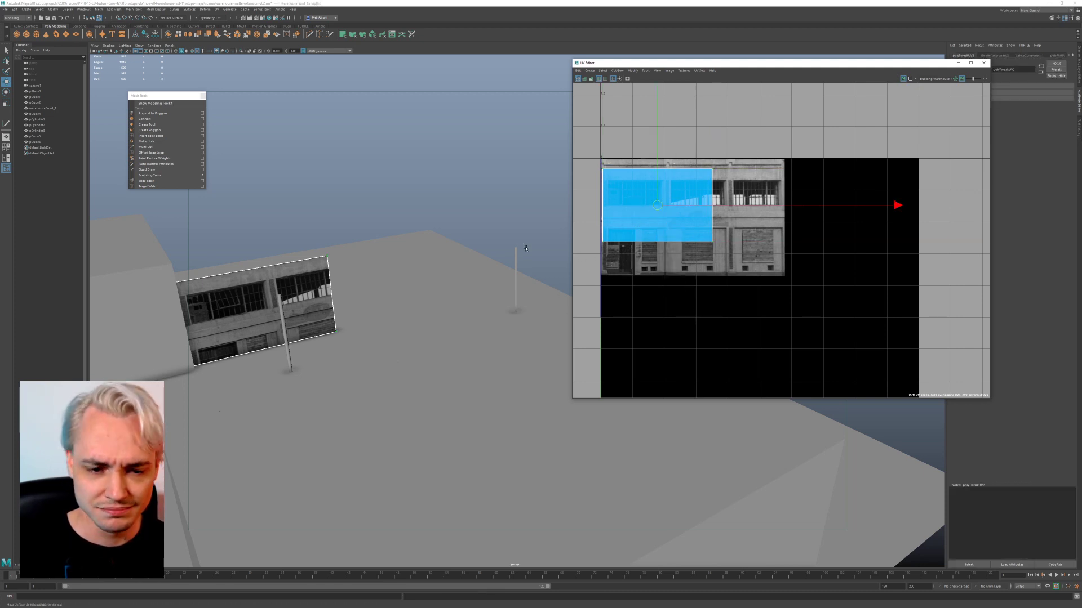
mouse_move(671, 208)
right_mouse_down()
mouse_move(672, 228)
mouse_move(682, 208)
right_mouse_up()
left_click(662, 302)
left_click(680, 207)
key("d")
left_click_drag(659, 208, 686, 242)
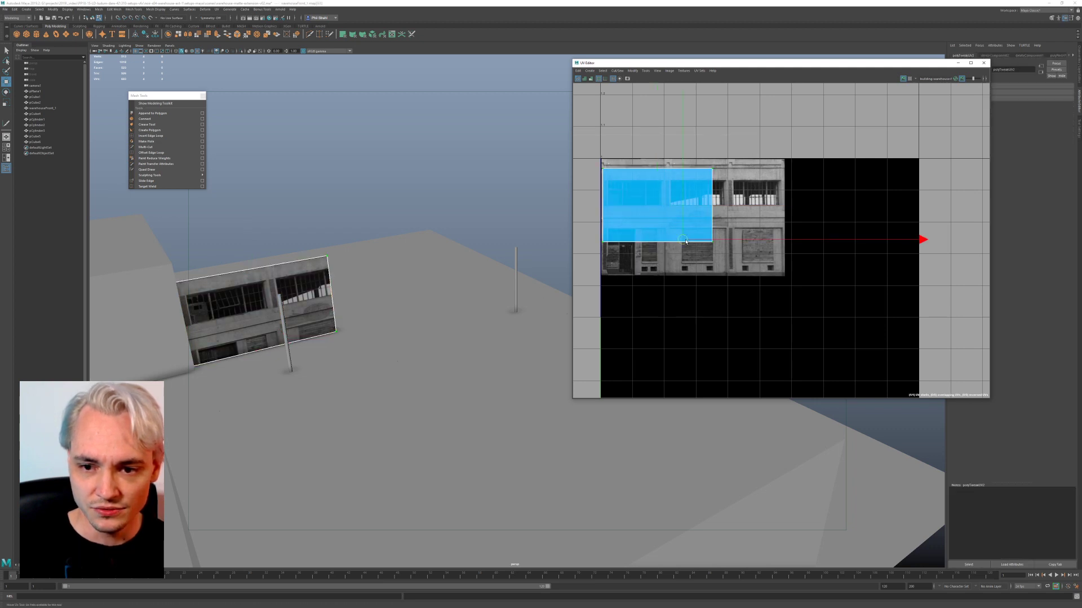
scroll(682, 241, "down", 2)
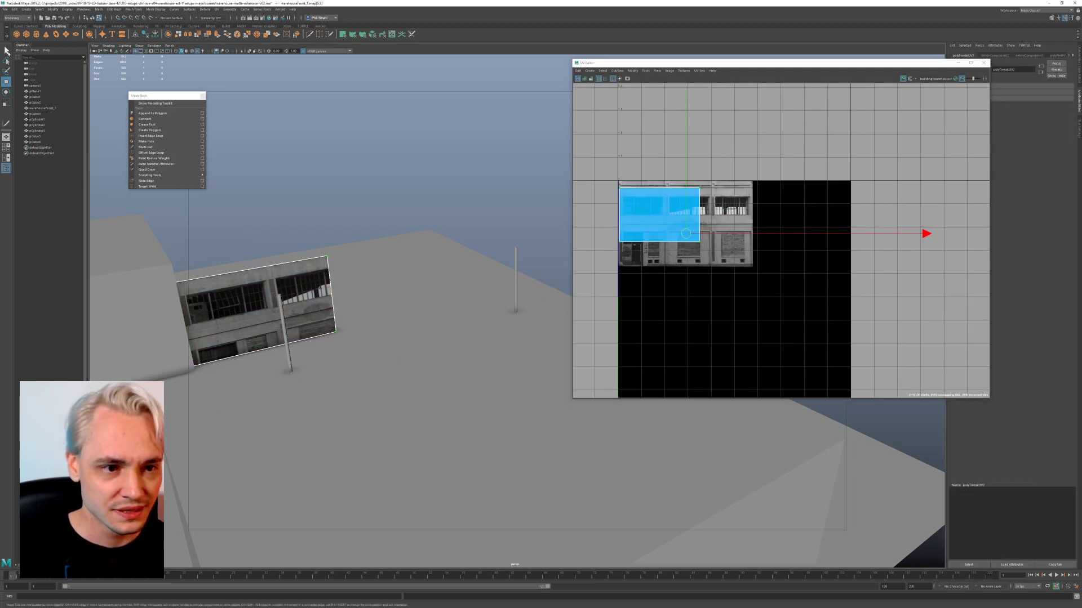
Step: Return the front wall to object mode, delete all construction history in the scene, and reselect the wall's UVs
left_click(6, 50)
right_click_drag(315, 260, 384, 231)
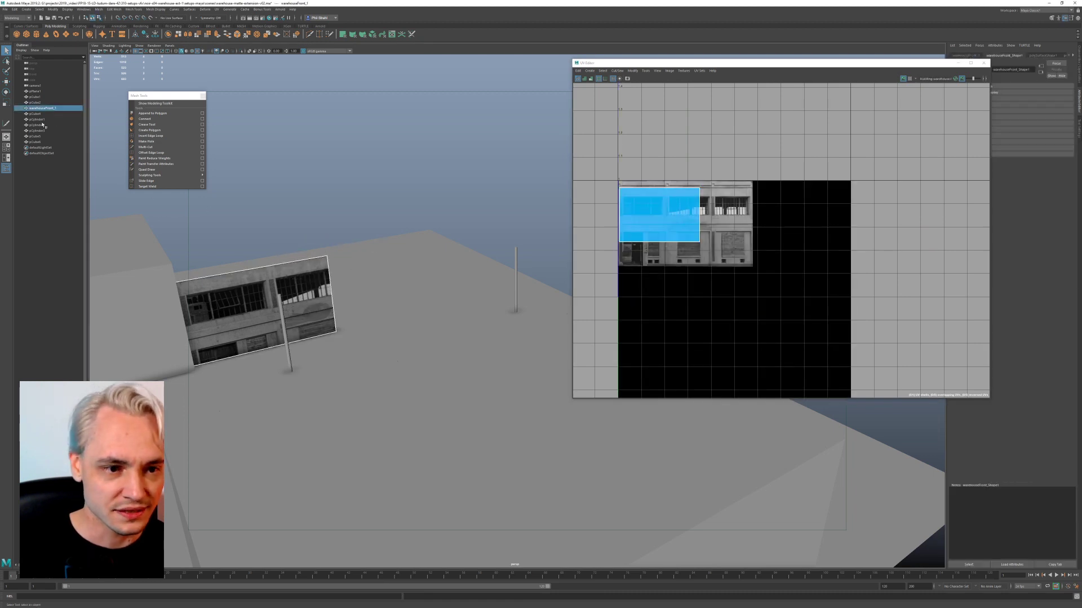
key("space")
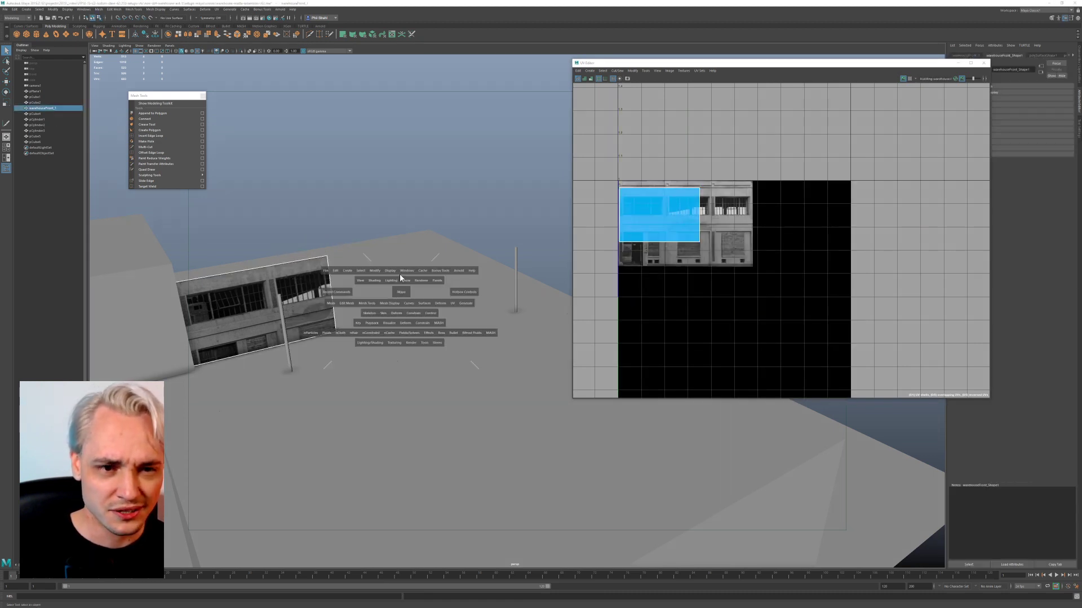
left_click(40, 10)
mouse_move(47, 11)
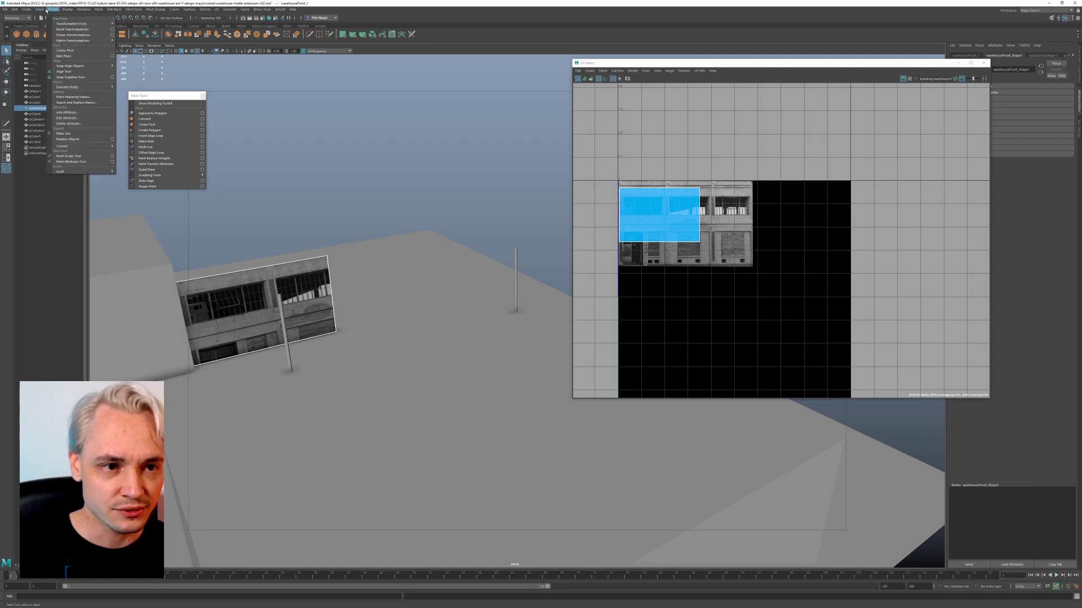
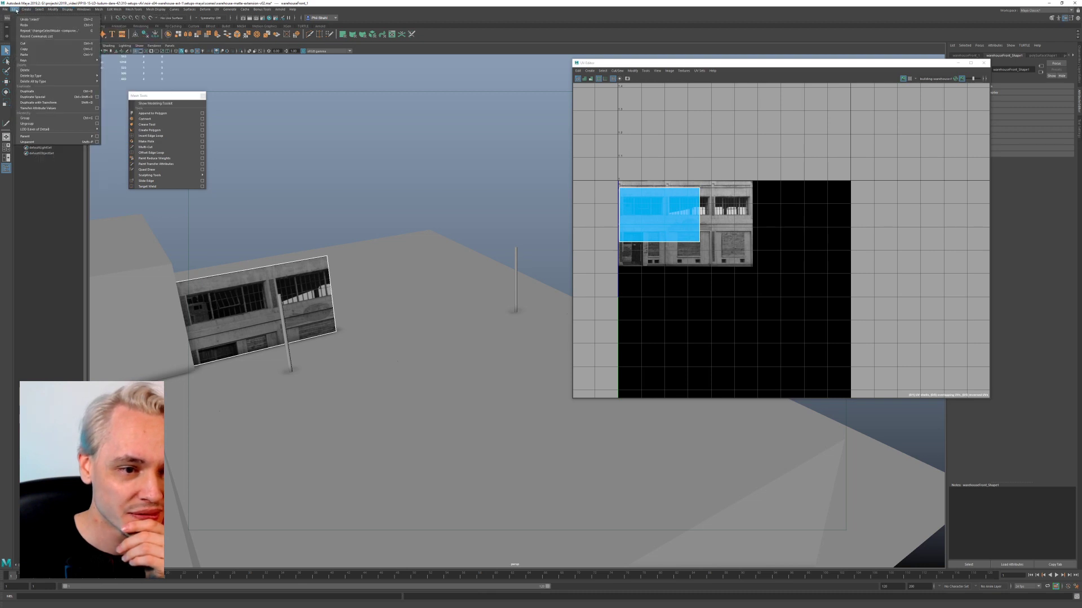
mouse_move(67, 81)
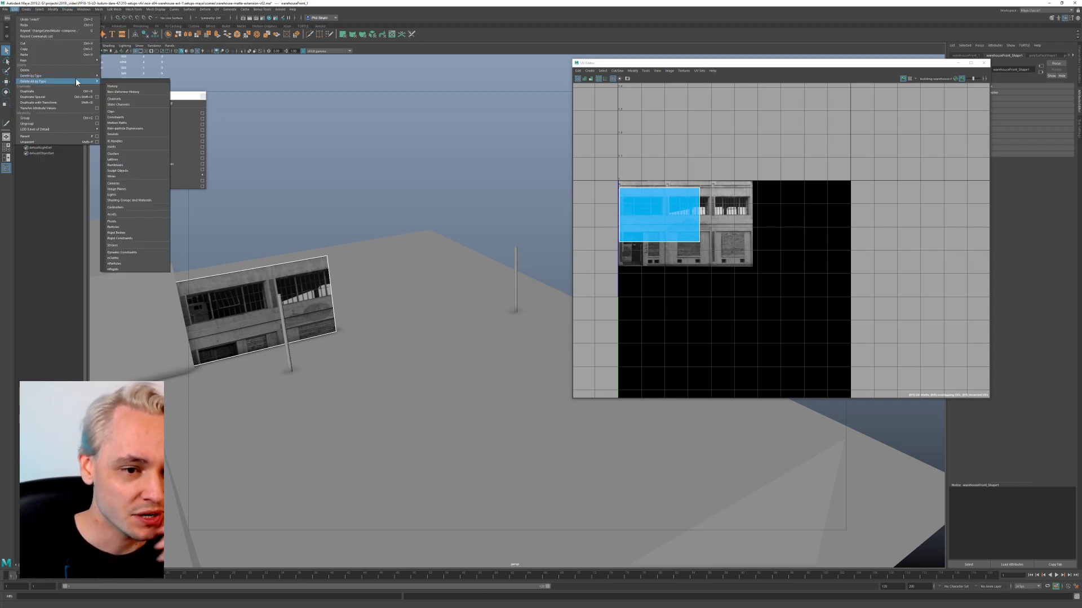
left_click(133, 87)
left_click(440, 209)
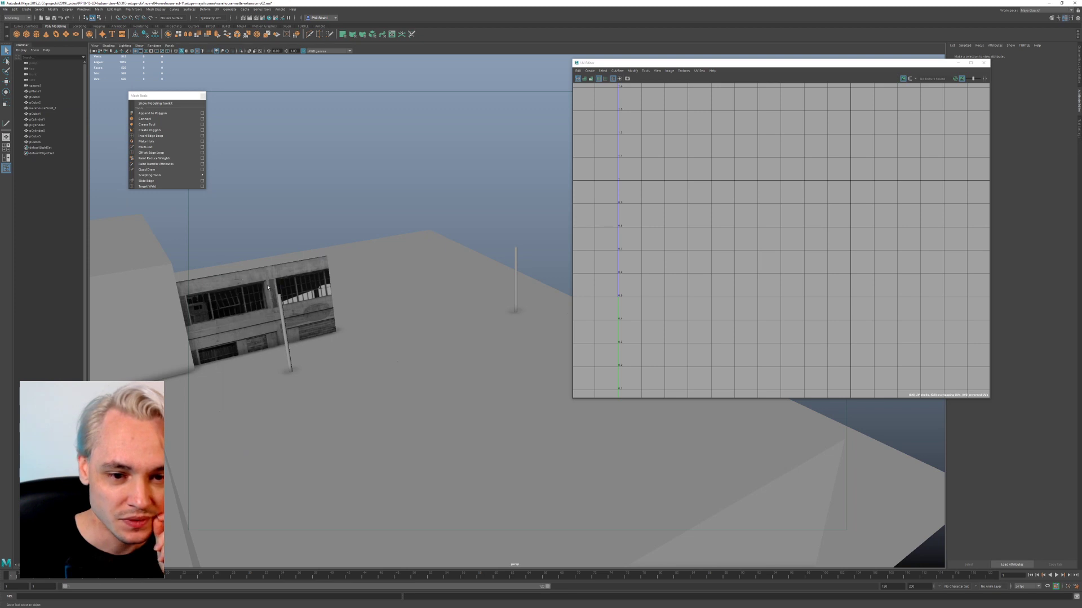
left_click(261, 292)
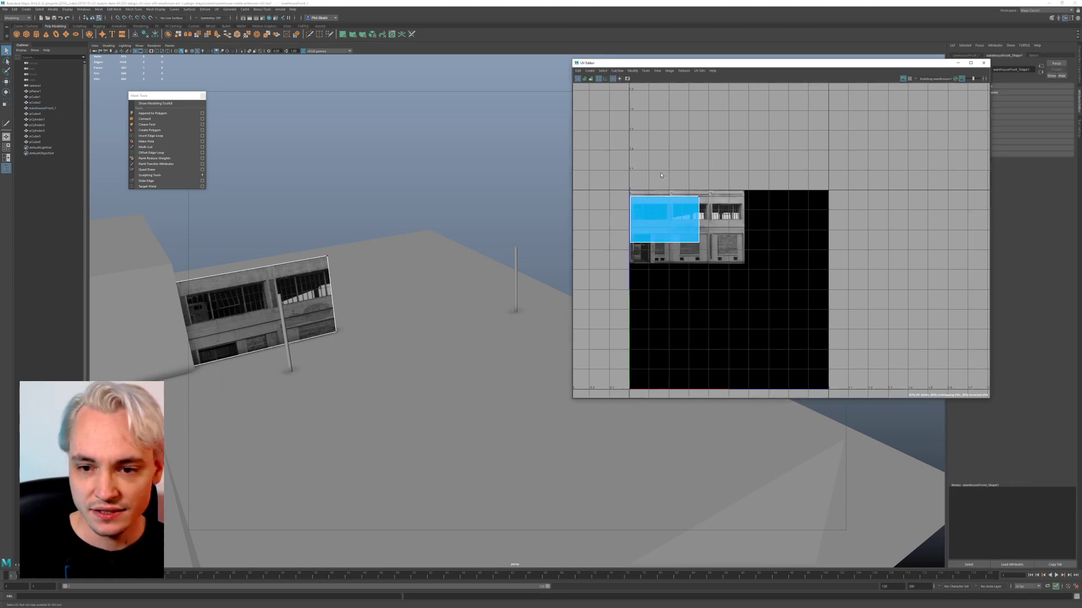
Step: Try to move the front wall's UV shell in the UV Editor, and reselect the wall in object mode
key("w")
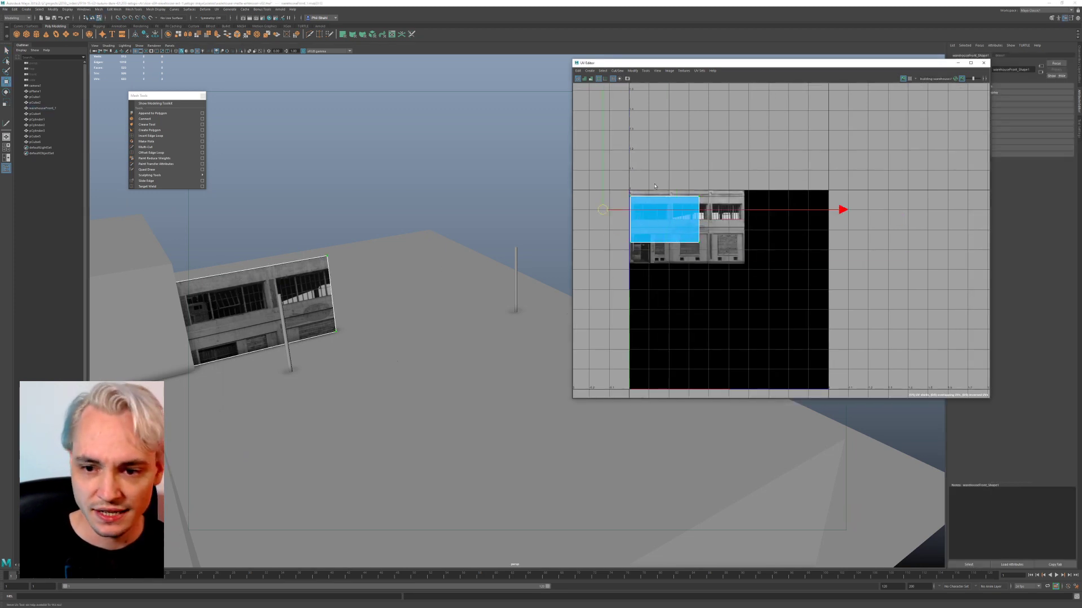
left_click(591, 78)
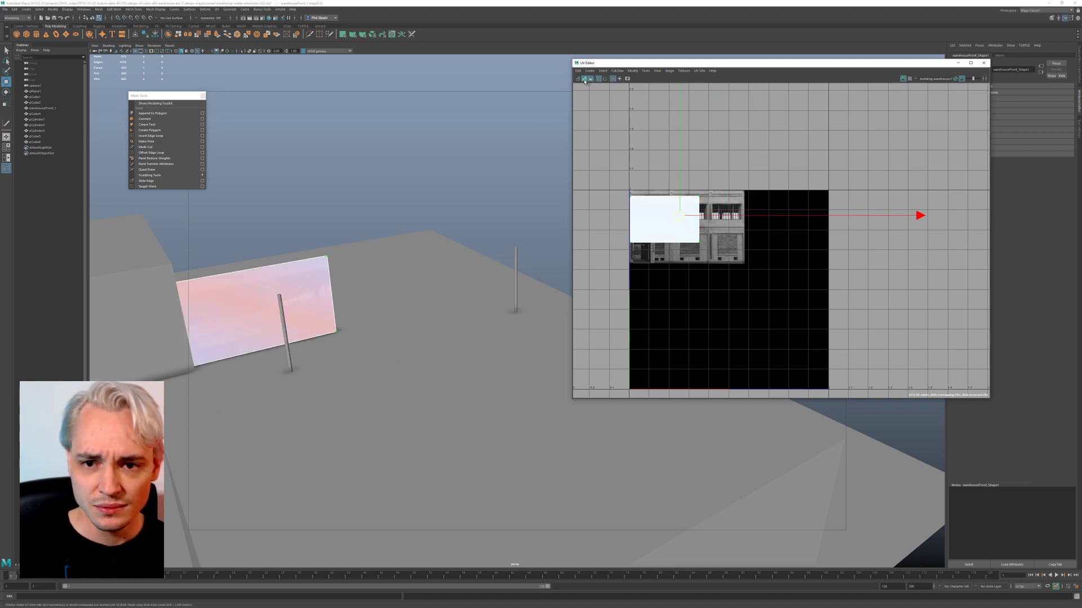
left_click(591, 80)
left_click(374, 184)
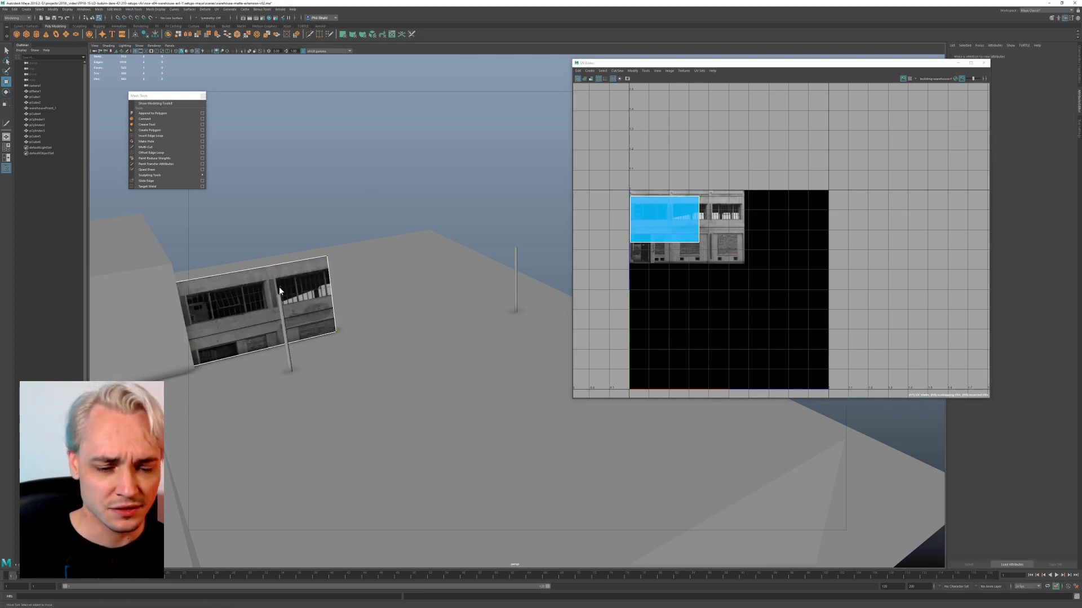
right_click_drag(280, 292, 304, 278)
left_click(287, 292)
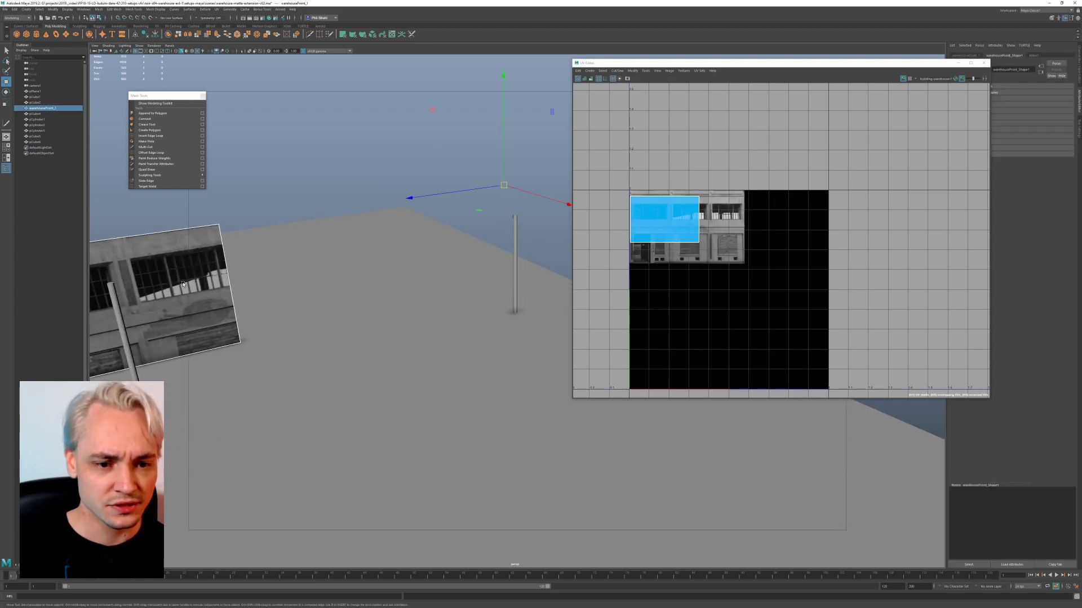
Step: Examine the textured front wall section and its join with the adjoining building from several angles
key("f")
scroll(401, 241, "down", 6)
middle_click_drag(454, 237, 299, 238, "alt")
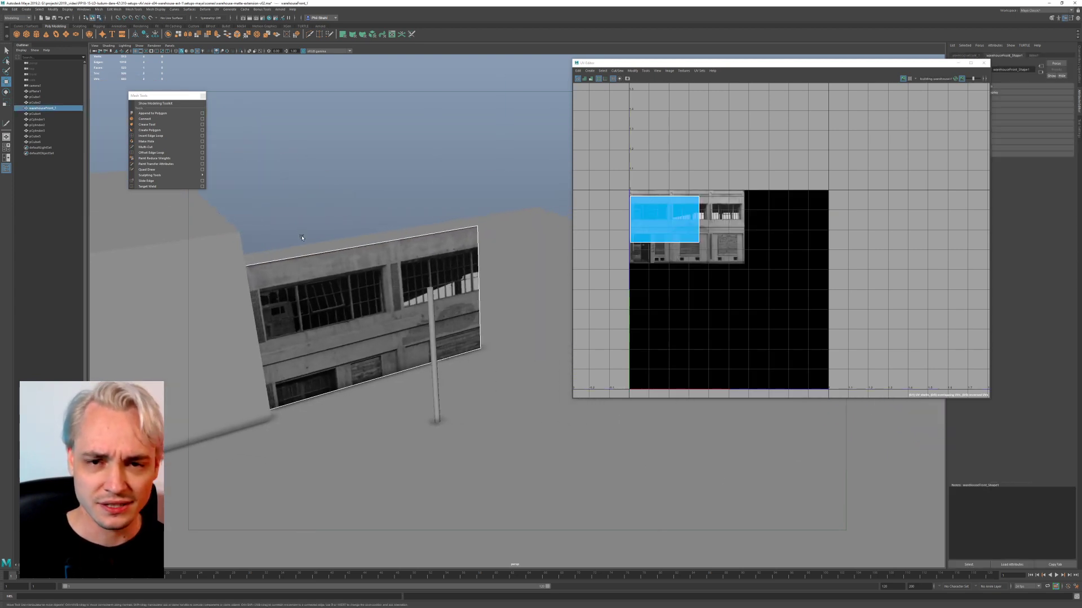
left_click_drag(299, 239, 317, 236, "alt")
scroll(410, 214, "down", 4)
left_click_drag(410, 214, 362, 308, "alt")
key("e")
middle_click_drag(362, 308, 407, 292, "alt")
mouse_move(408, 291)
right_mouse_down("alt")
mouse_move(375, 291)
mouse_move(429, 286)
right_mouse_up("alt")
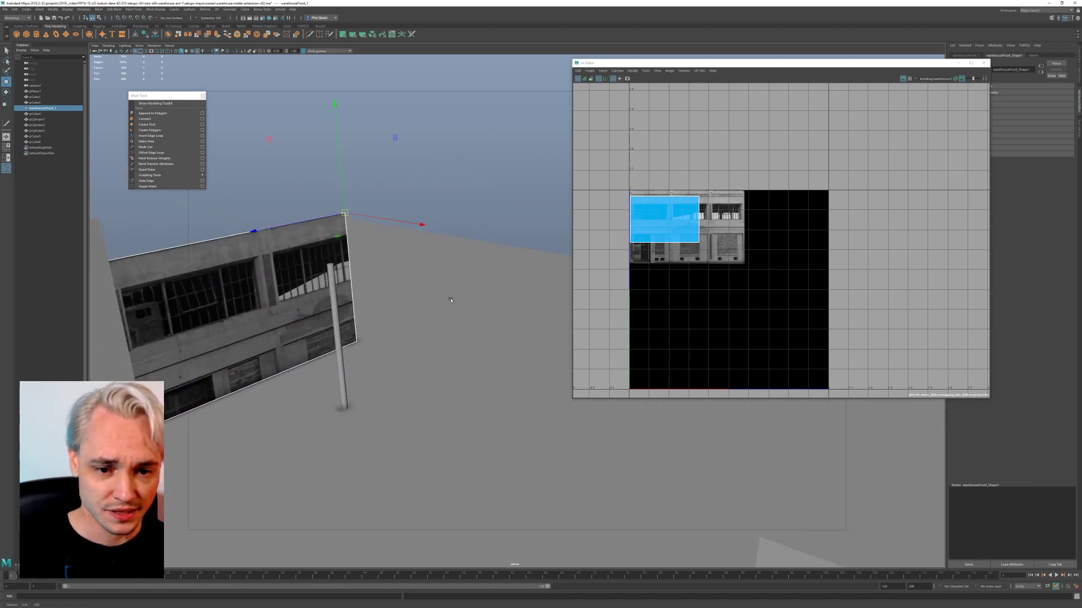
middle_click_drag(372, 277, 426, 283, "alt")
left_click_drag(426, 283, 396, 282, "alt")
middle_click_drag(395, 283, 413, 261, "alt")
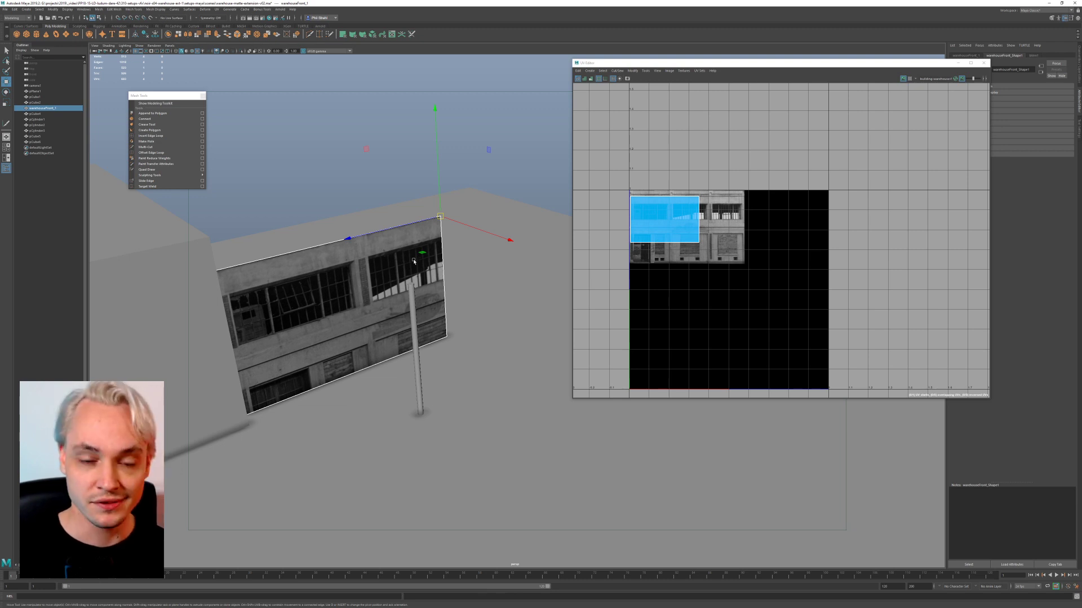
left_click_drag(446, 250, 388, 250, "alt")
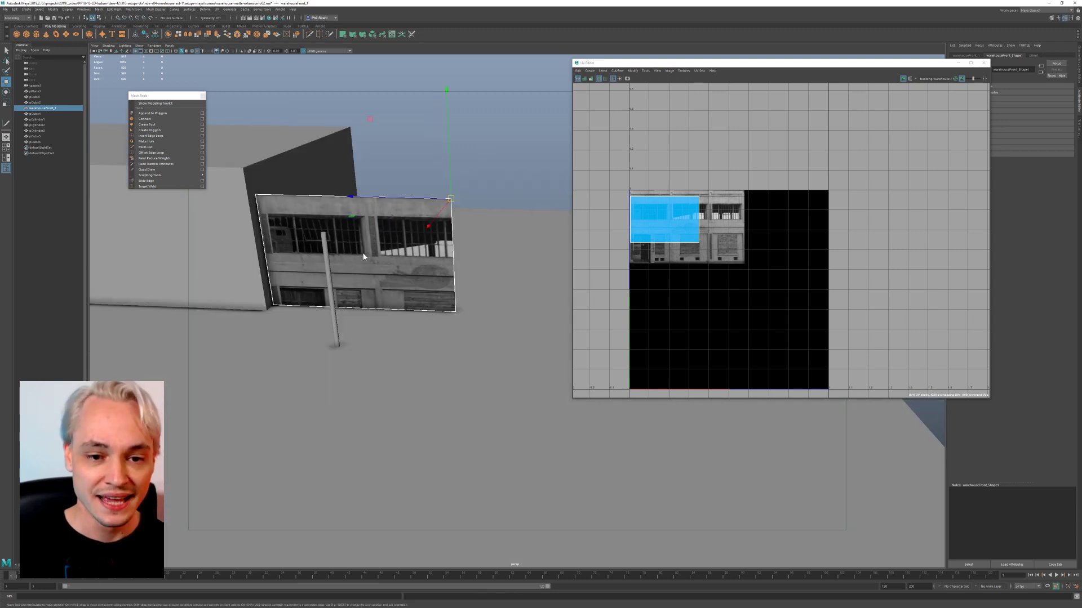
Step: Try to select the wall's UV shell again, and return the wall to object mode
left_click(410, 158)
left_click(389, 246)
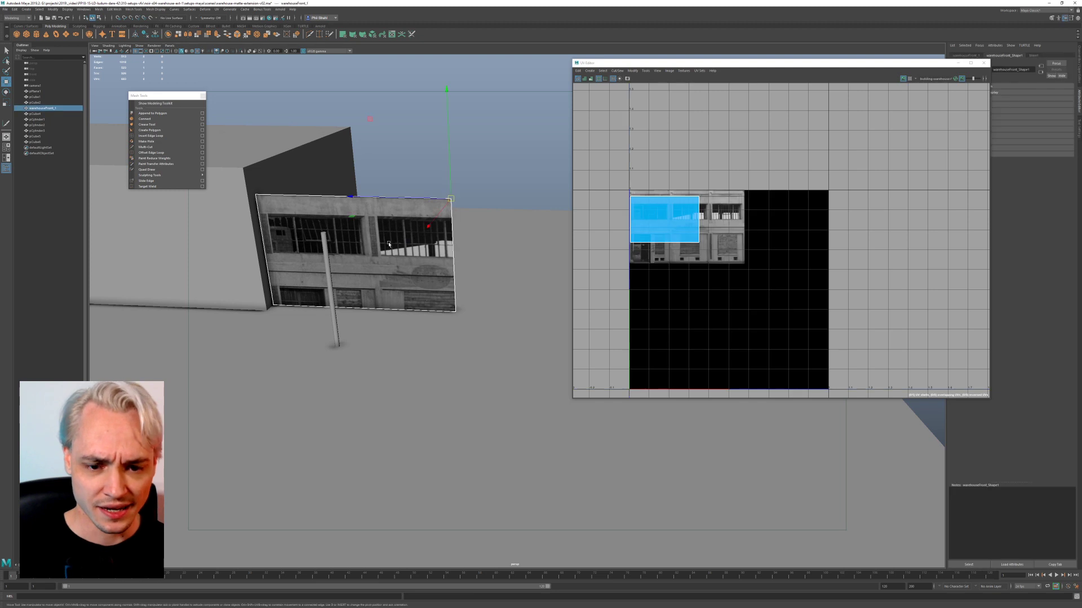
right_click_drag(646, 230, 665, 220)
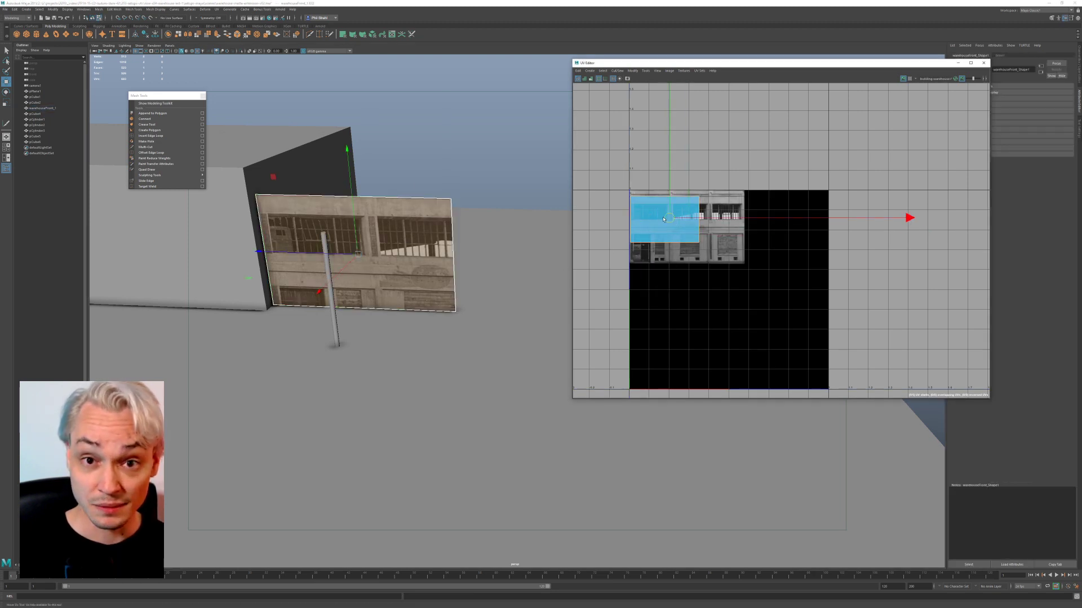
left_click(6, 51)
right_click_drag(398, 263, 446, 244)
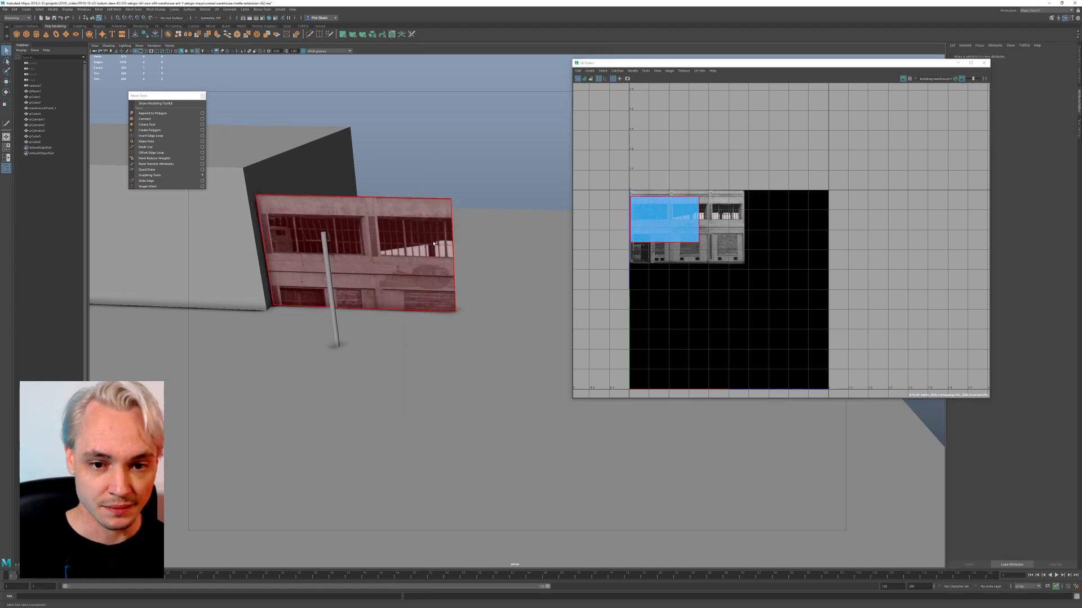
Step: Delete the textured front wall section from the scene
left_click(455, 149)
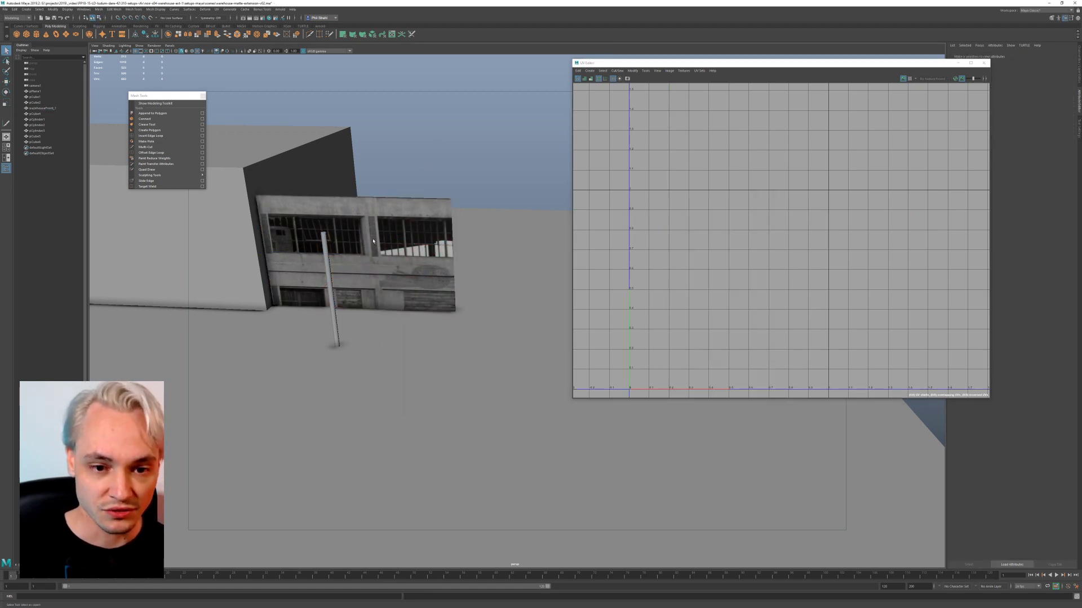
left_click(393, 310)
key("Delete")
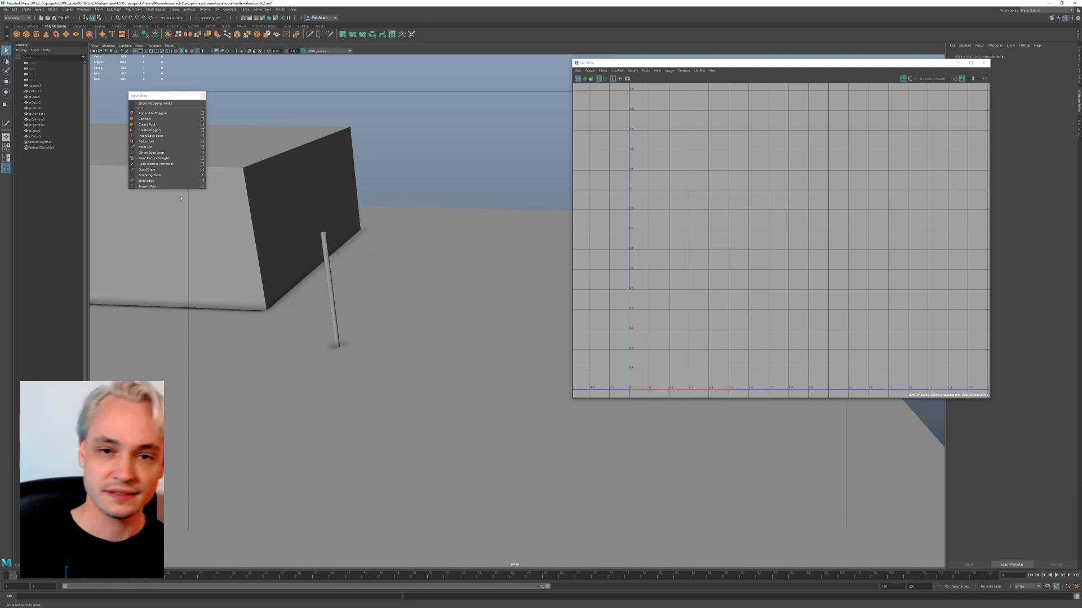
Step: Create a new polygon cube on the ground beside the adjoining building, roughly as long as the deleted wall
key("space")
left_click(26, 34)
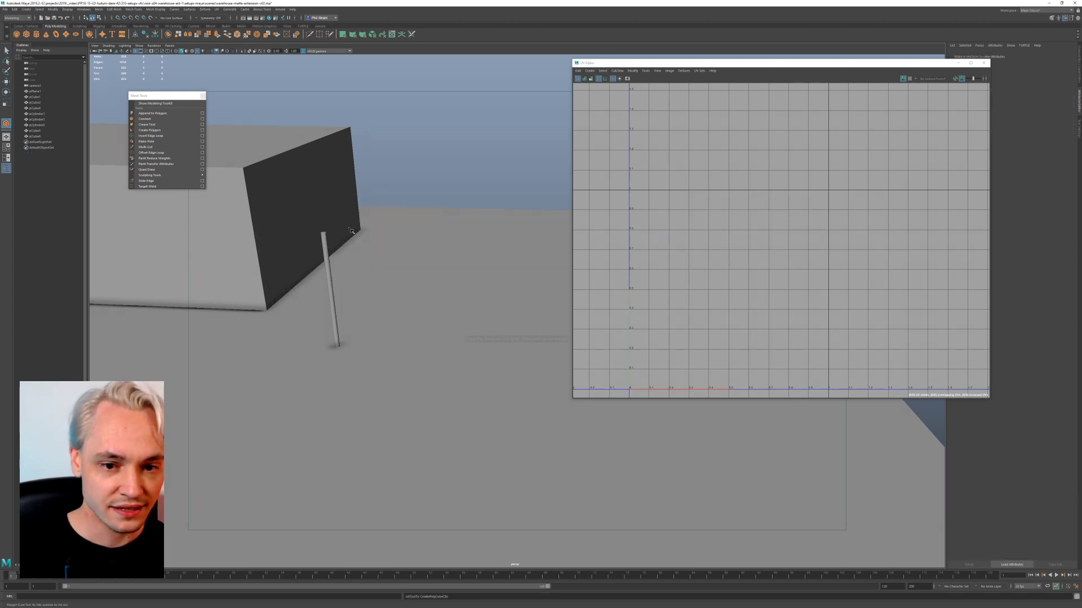
left_click_drag(384, 249, 571, 278)
left_click_drag(502, 281, 510, 162)
Step: Shift the new cube's pivot to its lower front corner and move the cube close to the adjoining building
left_click_drag(449, 268, 344, 293, "alt")
scroll(397, 274, "down", 5)
key("w")
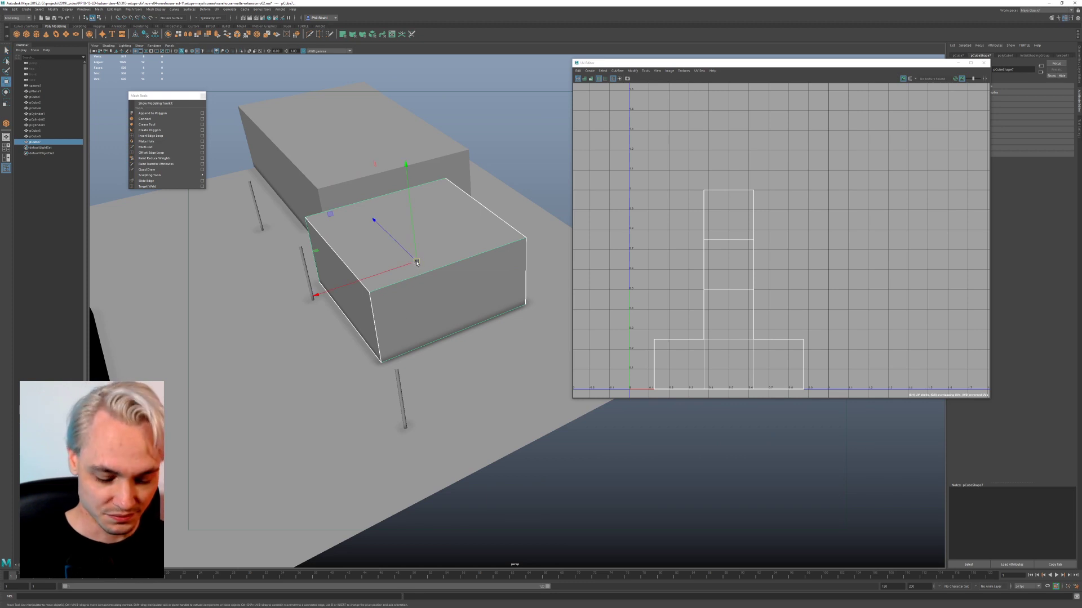
key("F11")
left_click(392, 355)
key("e")
mouse_move(393, 358)
left_mouse_down()
mouse_move(382, 360)
mouse_move(401, 341)
left_mouse_up()
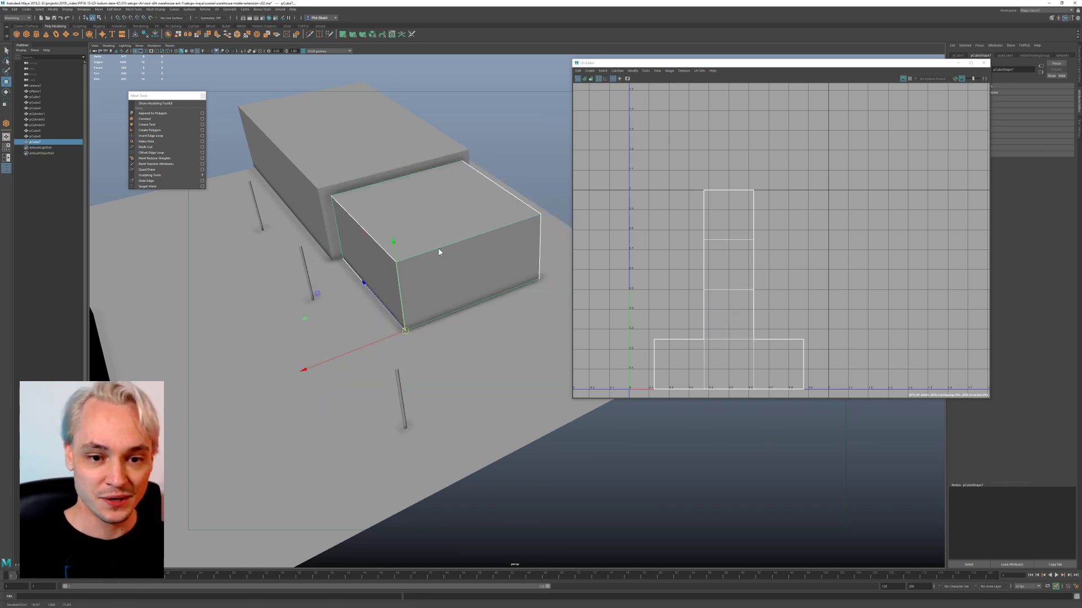
Step: Delete every face of the new cube except the street-facing one, and return it to object mode
right_click_drag(441, 253, 442, 267)
left_click_drag(442, 265, 401, 201, "alt")
left_click(417, 231)
key("ctrl+shift+i")
key("Delete")
right_click_drag(373, 332, 382, 324)
left_click(119, 181)
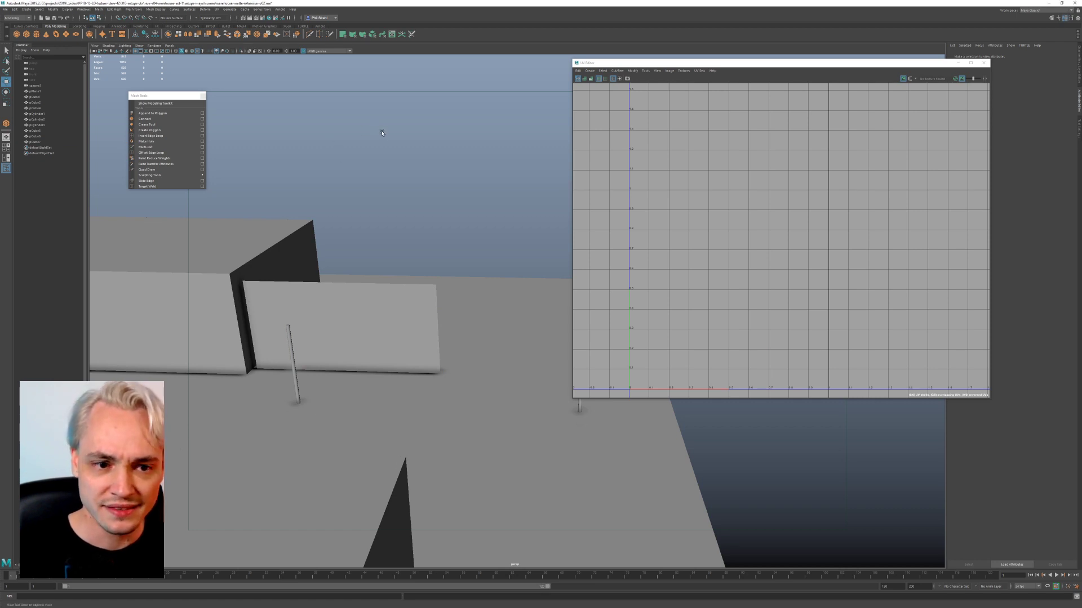
Step: Open the Hypershade and assign the blinn1 facade material to the new wall plane
key("space")
left_click(390, 102)
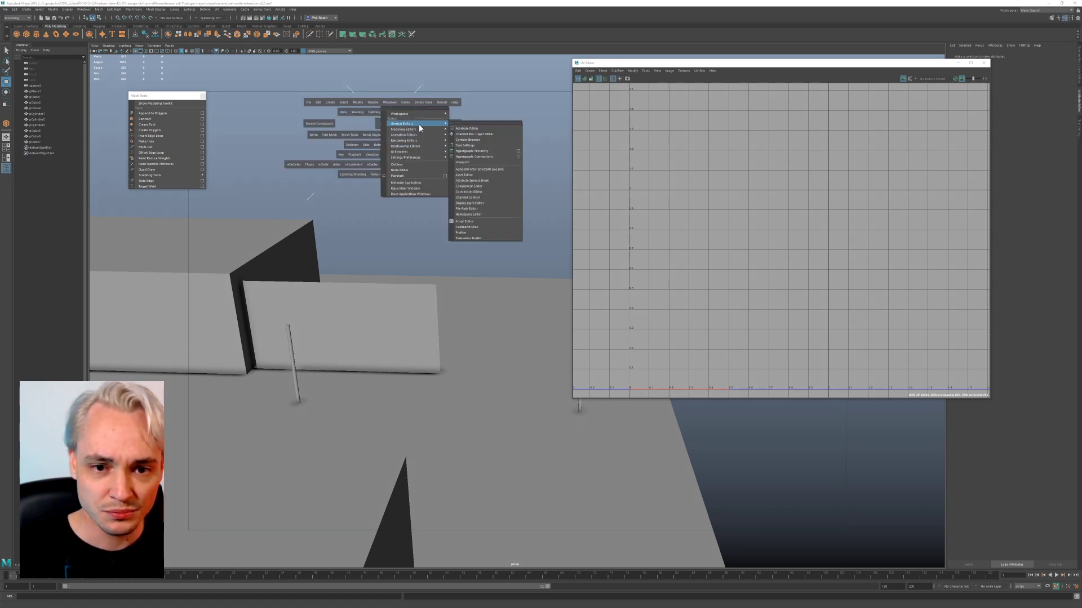
mouse_move(422, 131)
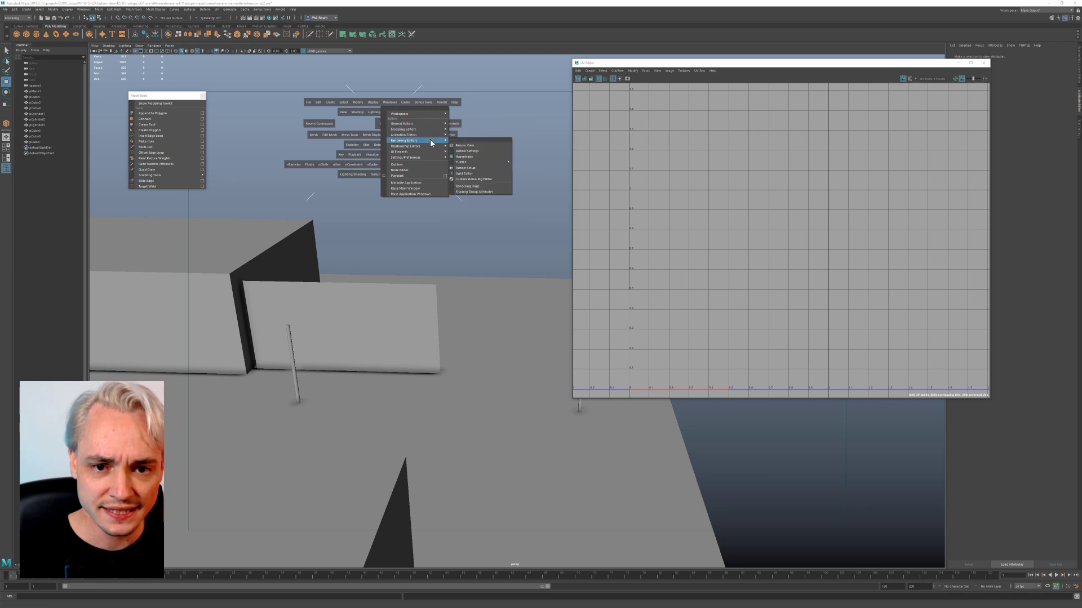
left_click(482, 156)
key("alt+Tab")
left_click(364, 308)
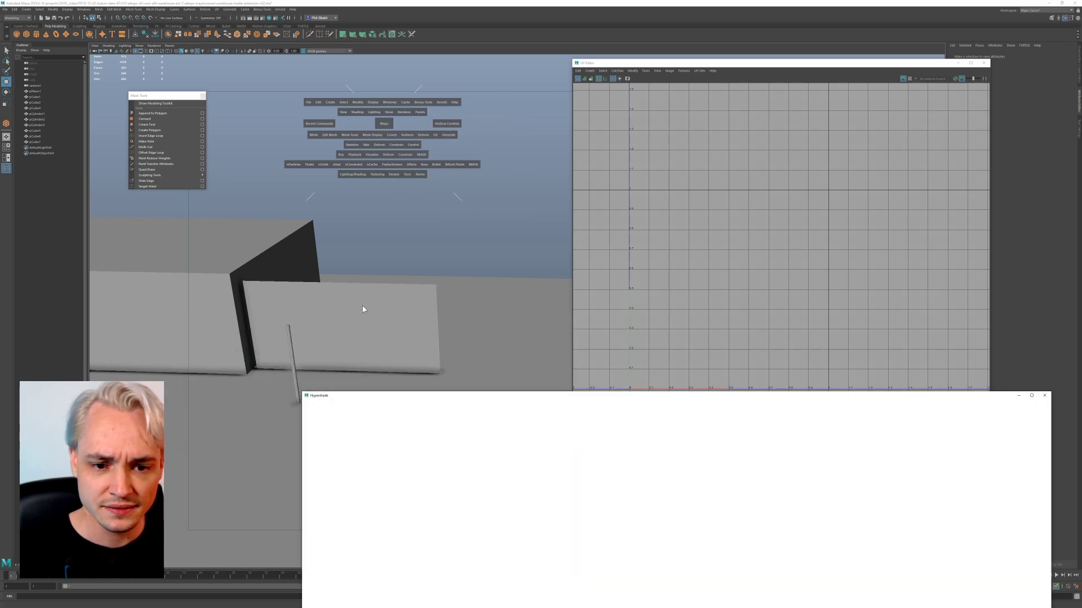
left_click_drag(432, 395, 586, 262)
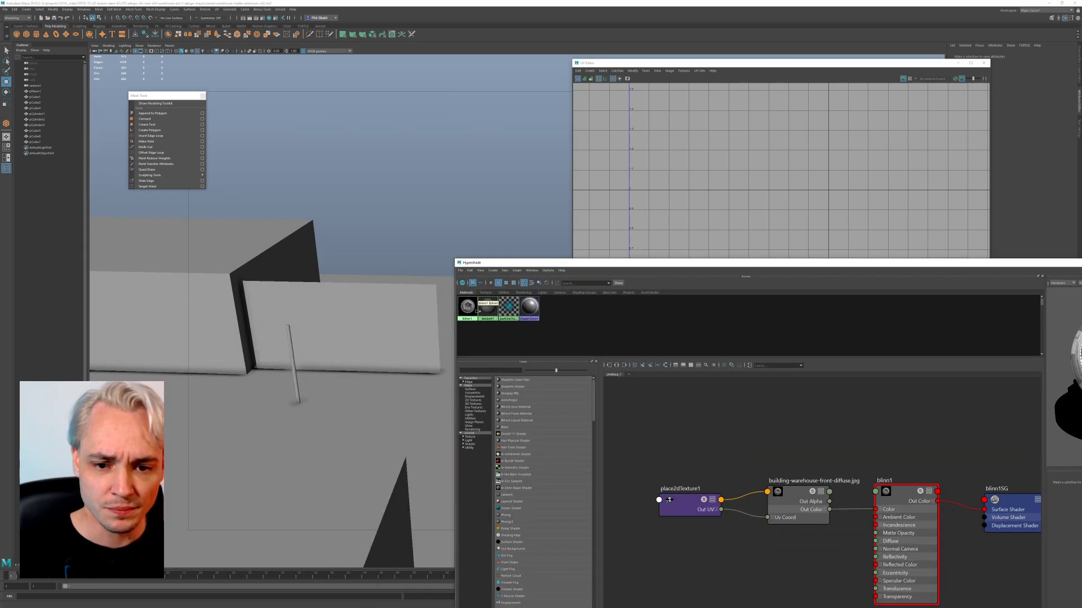
middle_click_drag(467, 308, 333, 322)
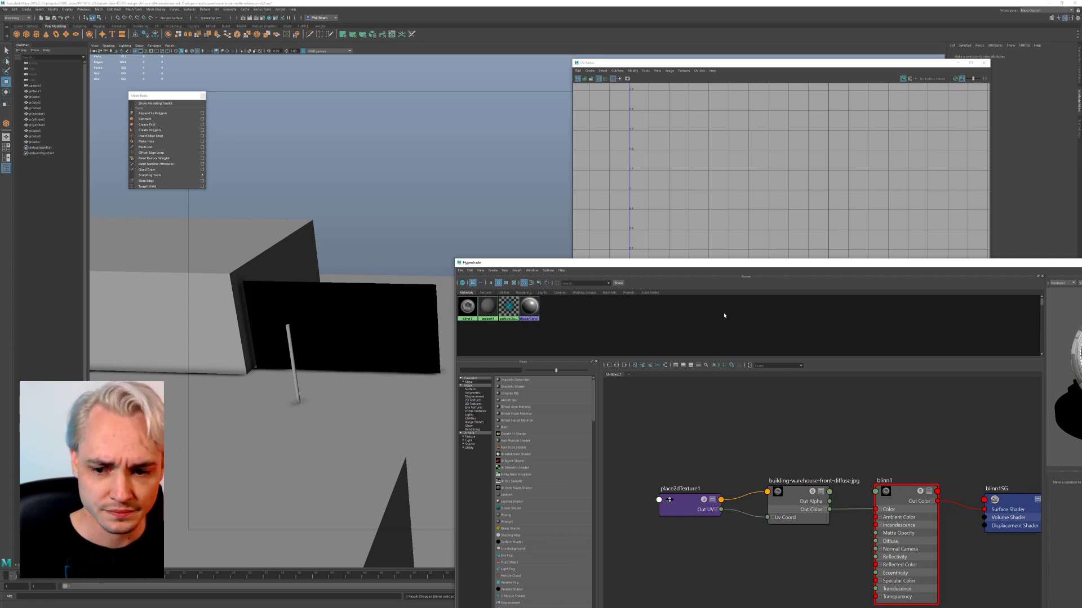
Step: Move the new wall's UV shell to the upper-left corner of the facade image in the UV Editor
left_click(408, 307)
left_click(707, 202)
scroll(707, 202, "down", 1)
right_click(763, 345)
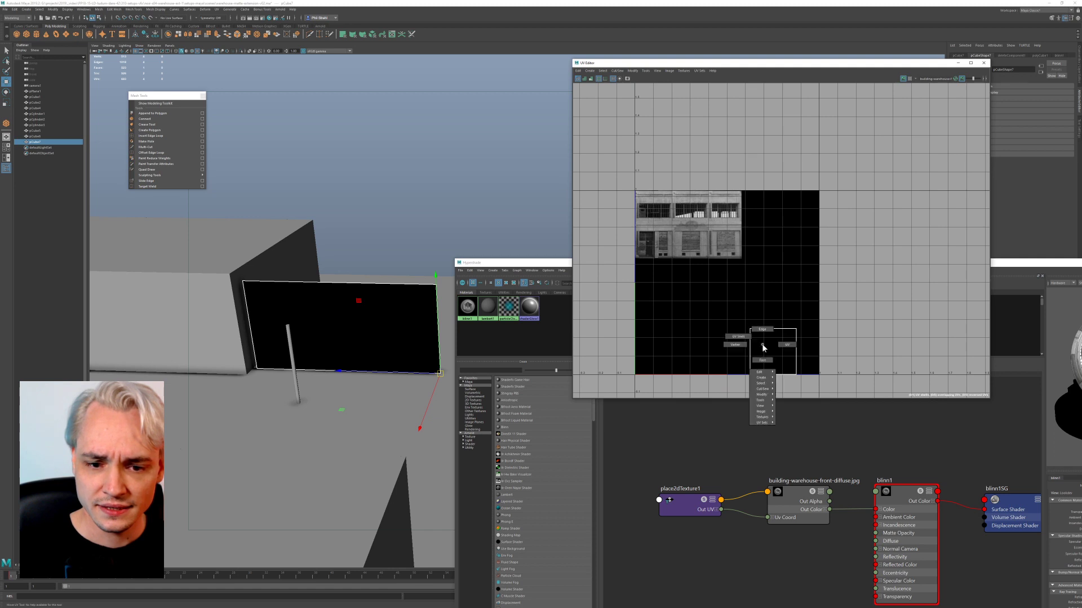
right_click_drag(757, 345, 760, 361)
left_click_drag(741, 325, 817, 369)
right_click_drag(777, 345, 803, 344)
left_click_drag(818, 305, 635, 192)
scroll(673, 230, "up", 8)
Step: Stretch the shell's right UVs to the facade image's right edge and its lower UVs to the image's bottom edge
left_click_drag(679, 120, 715, 262)
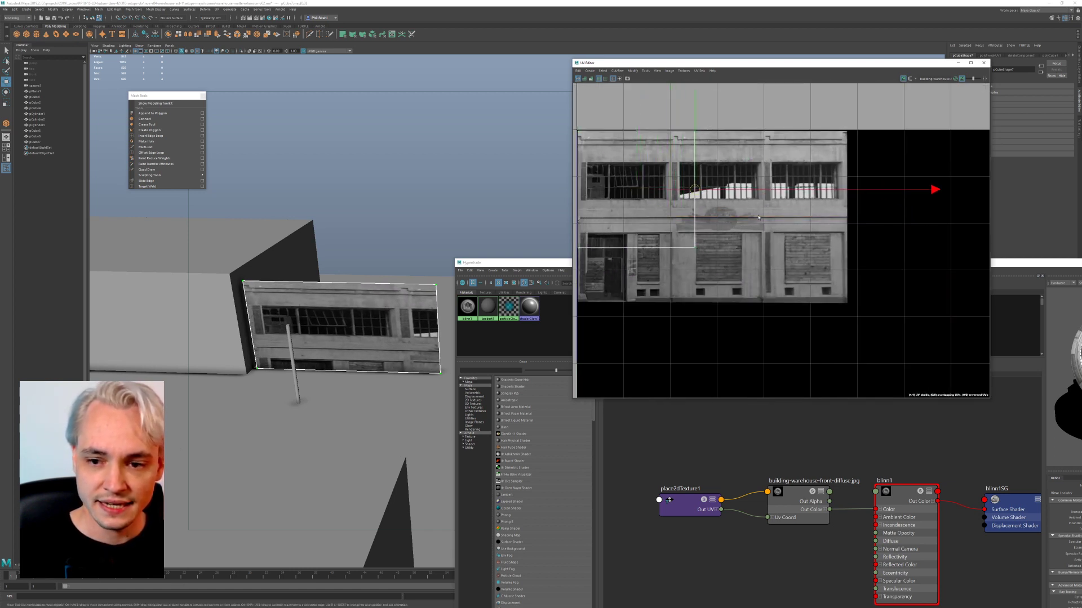
left_click_drag(713, 196, 861, 199)
scroll(861, 256, "down", 2)
left_click_drag(902, 312, 616, 242)
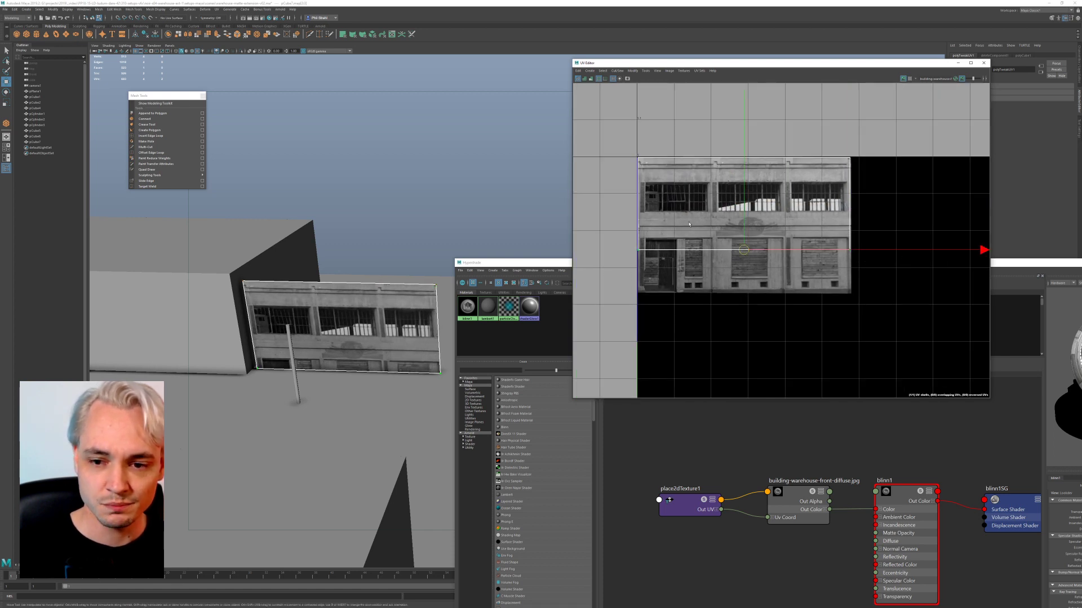
left_click_drag(748, 183, 747, 228)
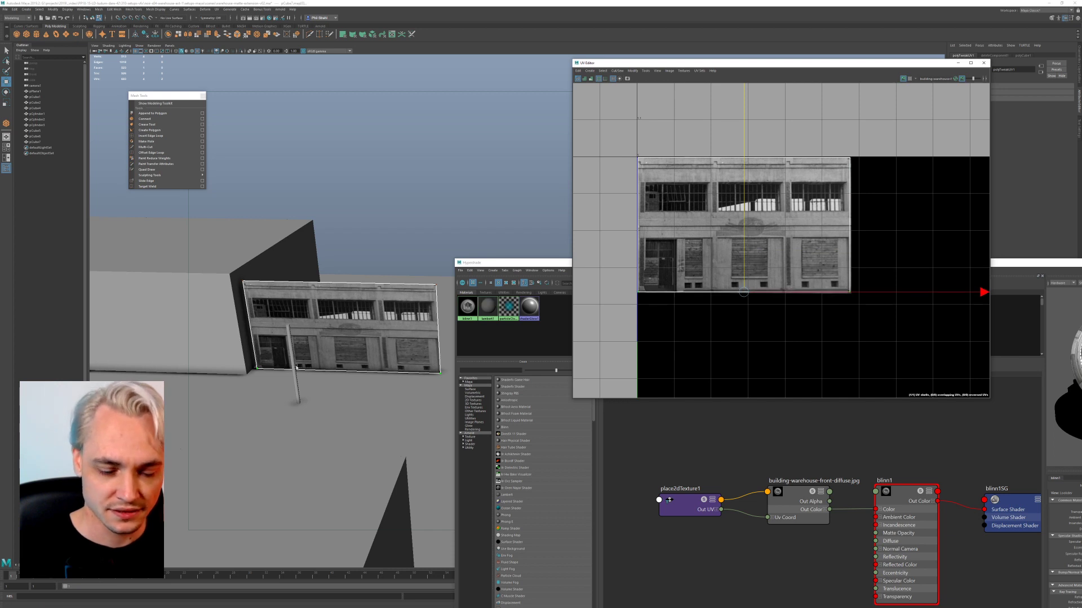
Step: Return the textured wall to object mode and slide it slightly along its length toward the adjoining building
left_click_drag(297, 368, 398, 369, "alt")
right_click_drag(398, 369, 415, 353)
left_click(427, 281)
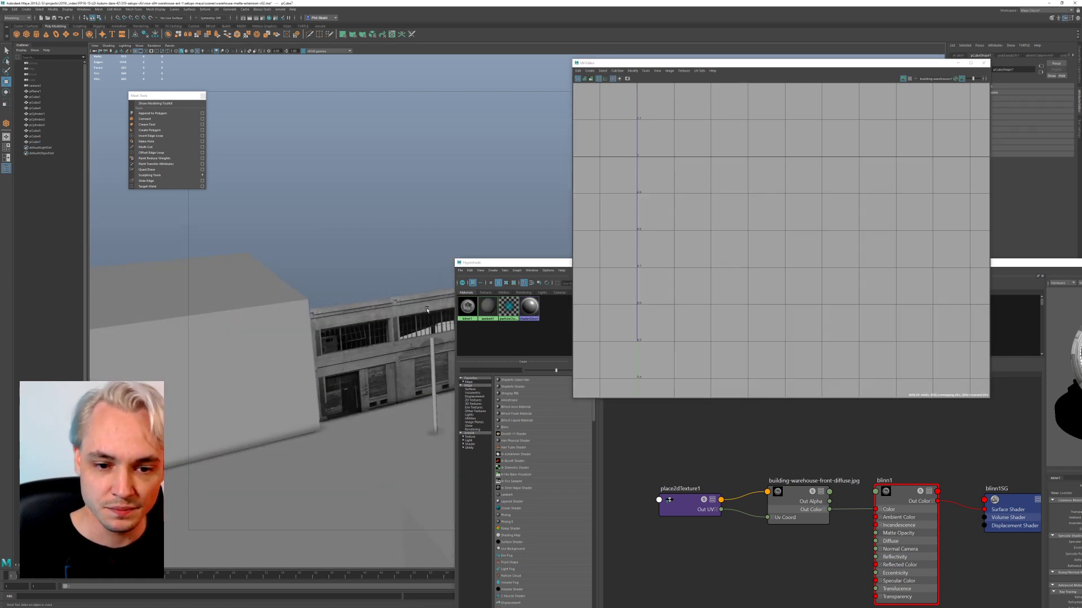
middle_click_drag(426, 310, 332, 301, "alt")
left_click(335, 337)
right_click_drag(336, 339, 350, 328)
left_click(351, 240)
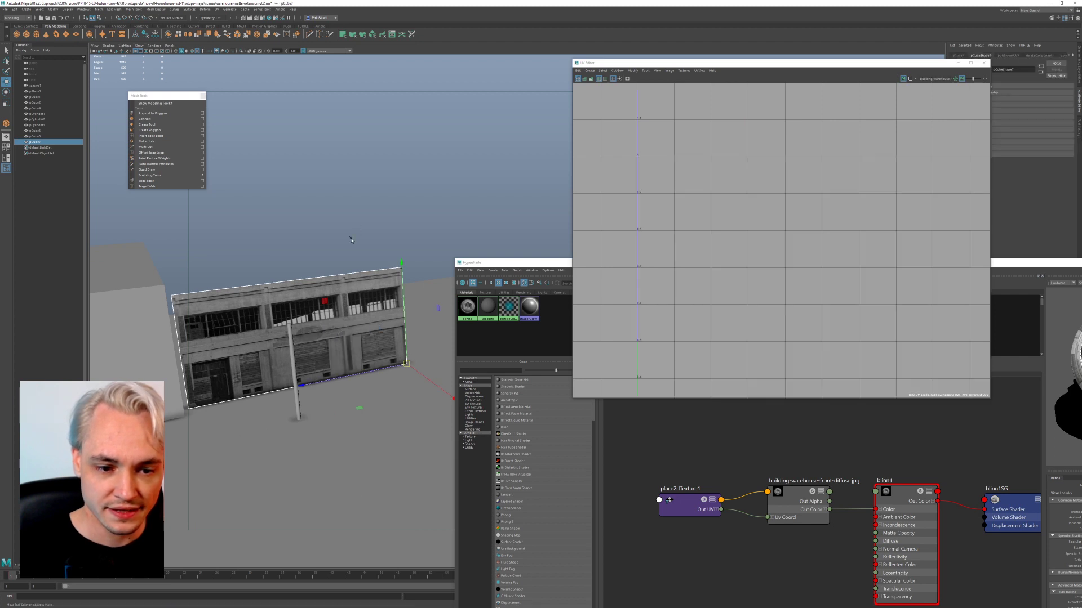
left_click(338, 379)
left_click_drag(357, 377, 352, 378)
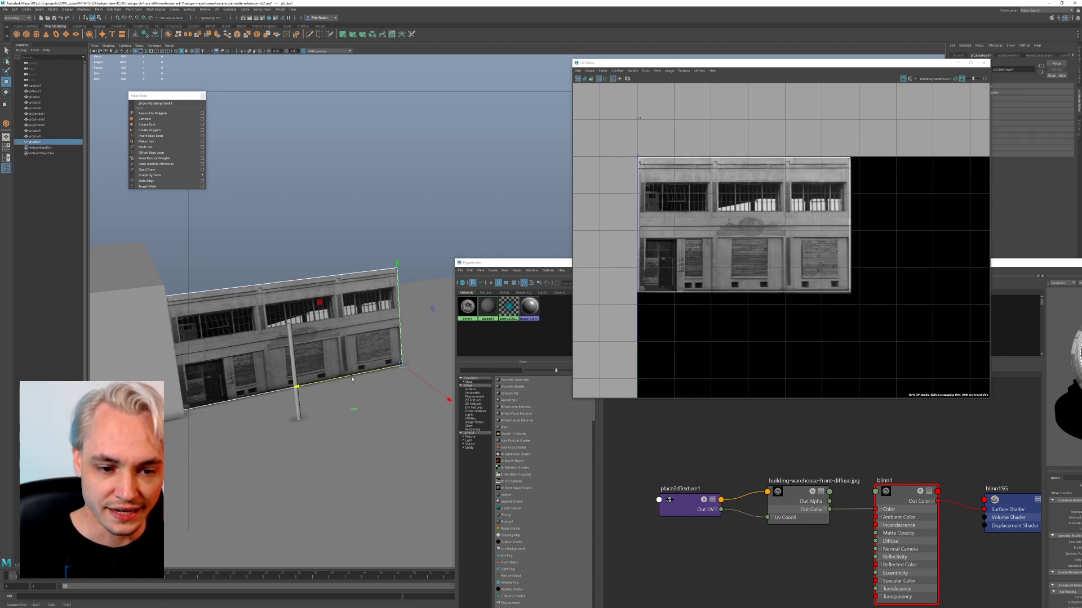
Step: Duplicate the textured wall and slide the copy along the wall's length to extend the facade
right_click_drag(343, 413, 321, 411, "alt")
middle_click_drag(321, 412, 177, 417, "alt")
key("ctrl+d")
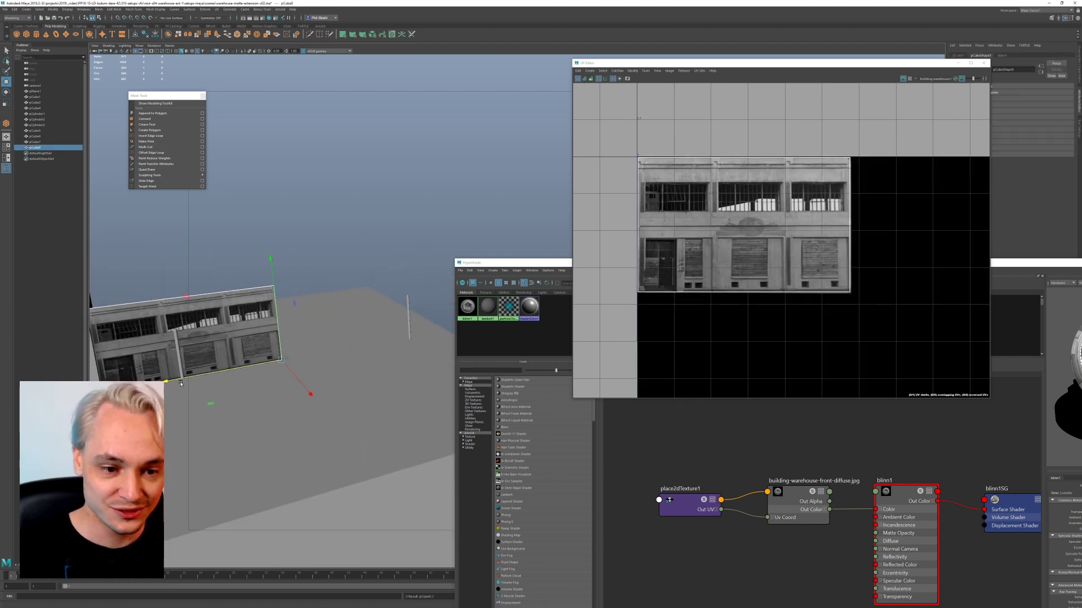
left_click_drag(185, 381, 310, 382)
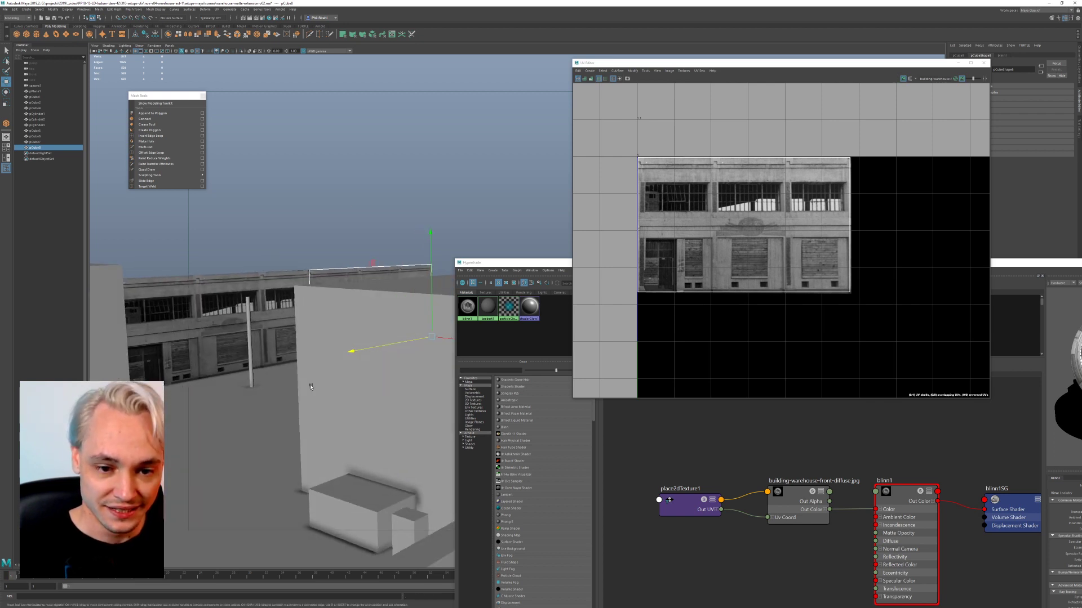
Step: View the scene through the shot camera and move the Hypershade and UV Editor aside to check the facade
right_click_drag(310, 382, 230, 333, "alt")
middle_click_drag(230, 332, 219, 319, "alt")
left_click(170, 46)
mouse_move(171, 53)
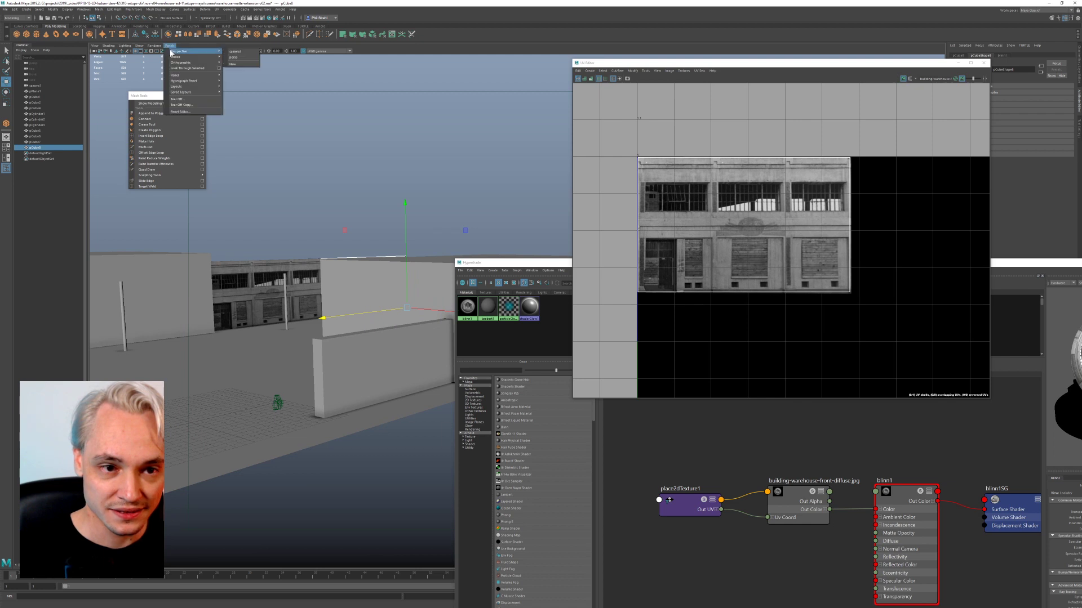
left_click(244, 52)
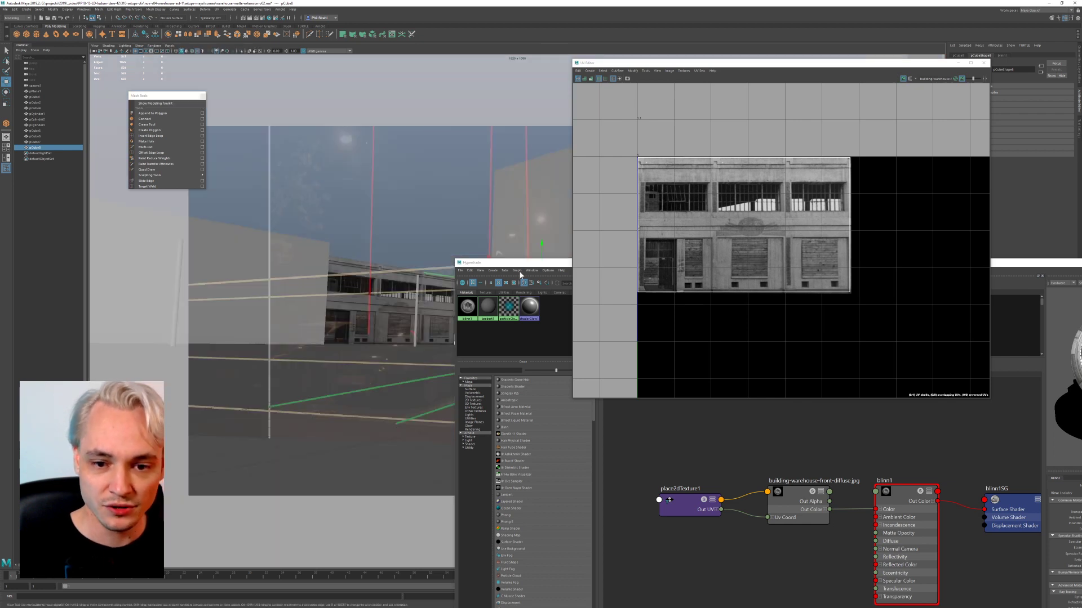
left_click_drag(512, 264, 783, 206)
left_click_drag(628, 63, 723, 70)
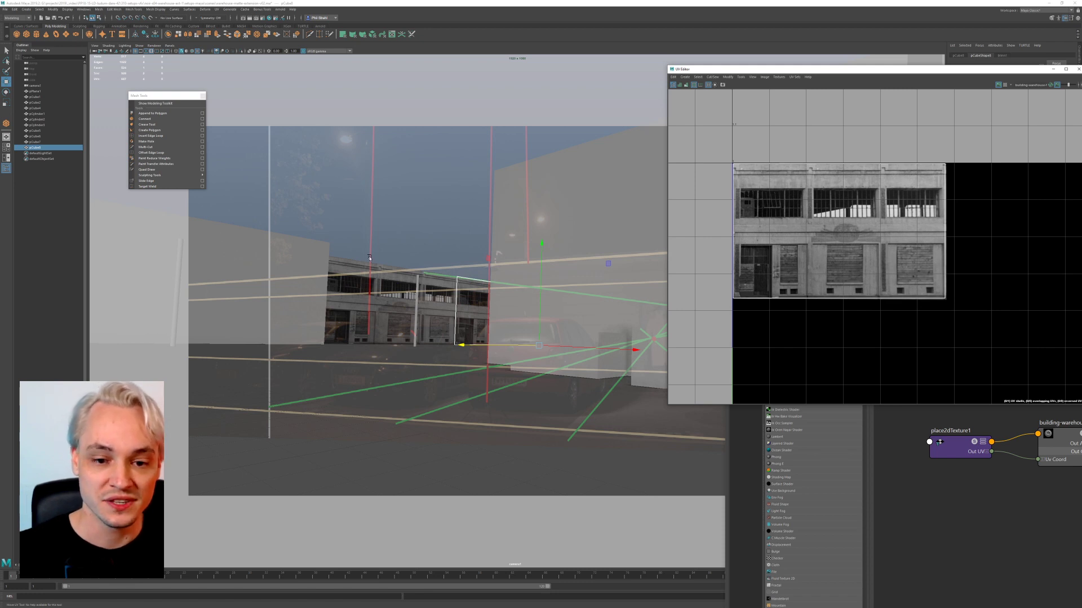
left_click(411, 99)
left_click(731, 70)
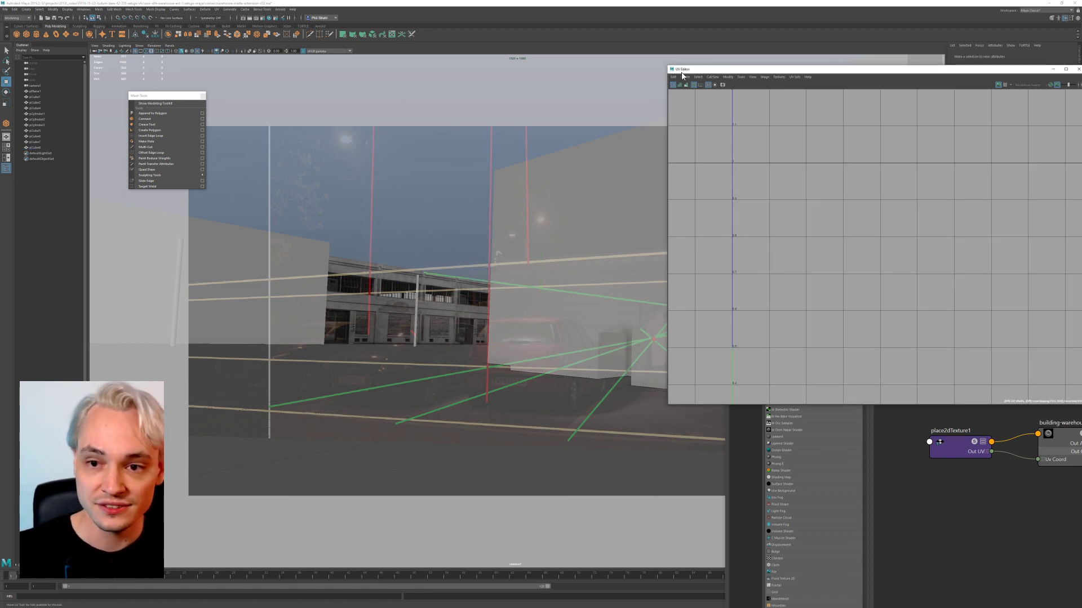
Step: Close the UV Editor, Hypershade, UV Toolkit and floating mesh tools windows to clear the camera view
left_click(674, 69)
left_click(692, 122)
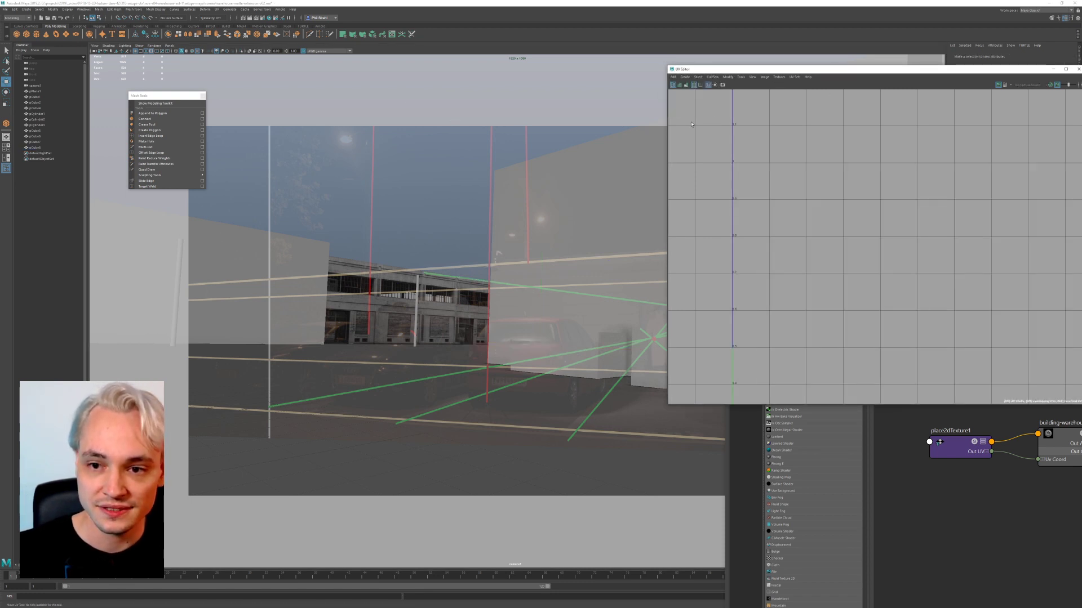
double_click(672, 71)
double_click(739, 207)
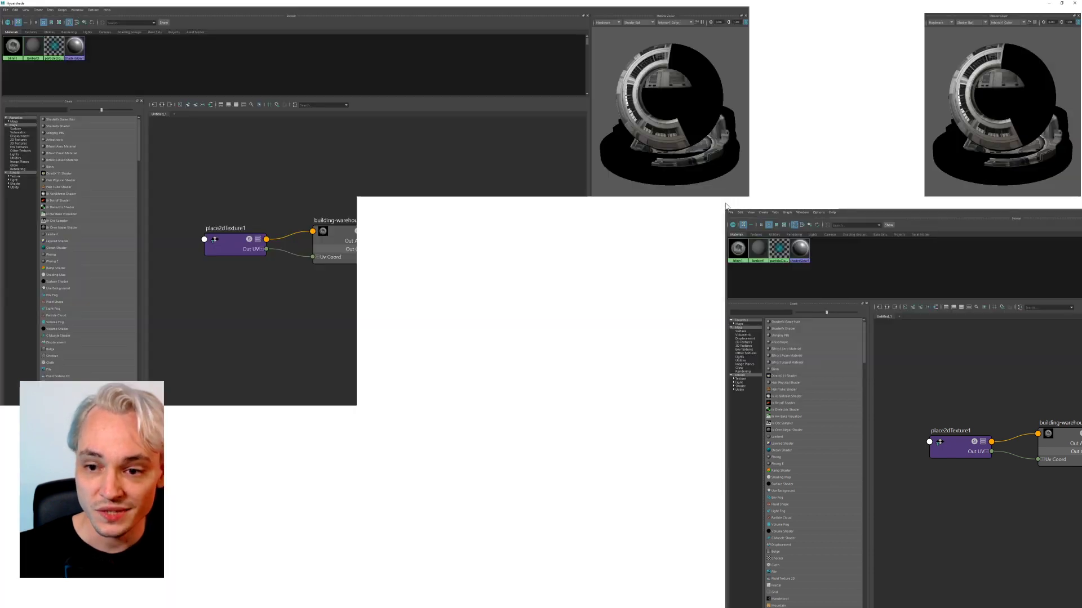
left_click(1061, 3)
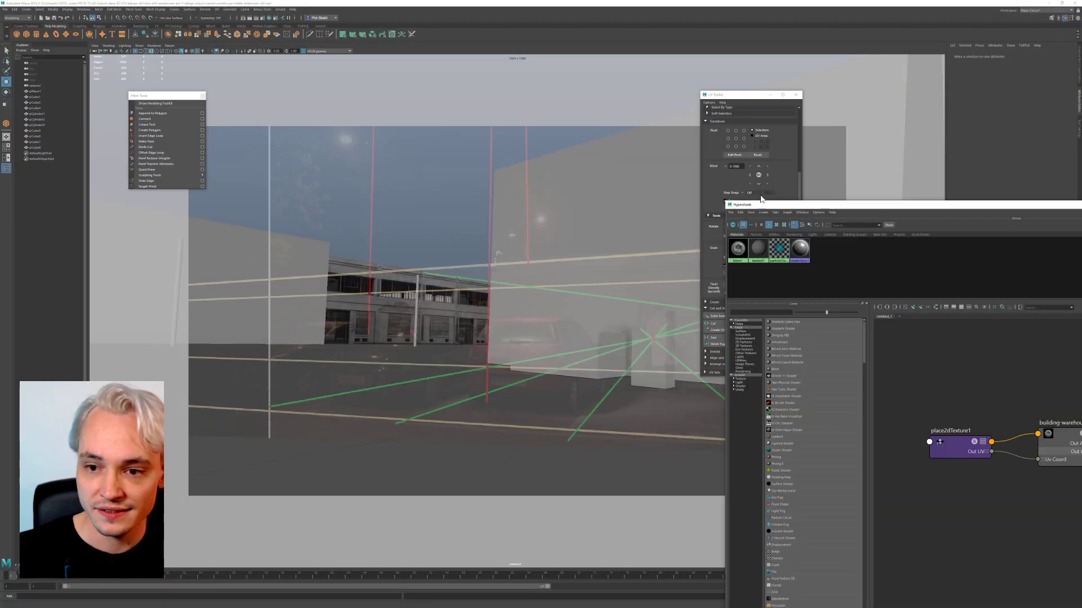
double_click(730, 205)
left_click(795, 95)
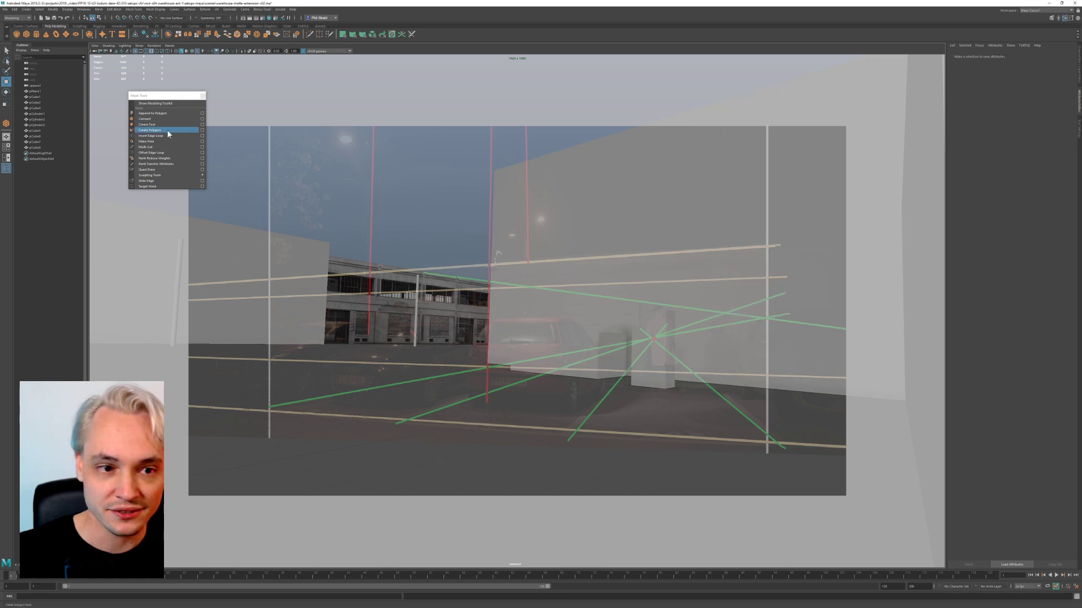
left_click_drag(170, 97, 128, 77)
left_click(151, 77)
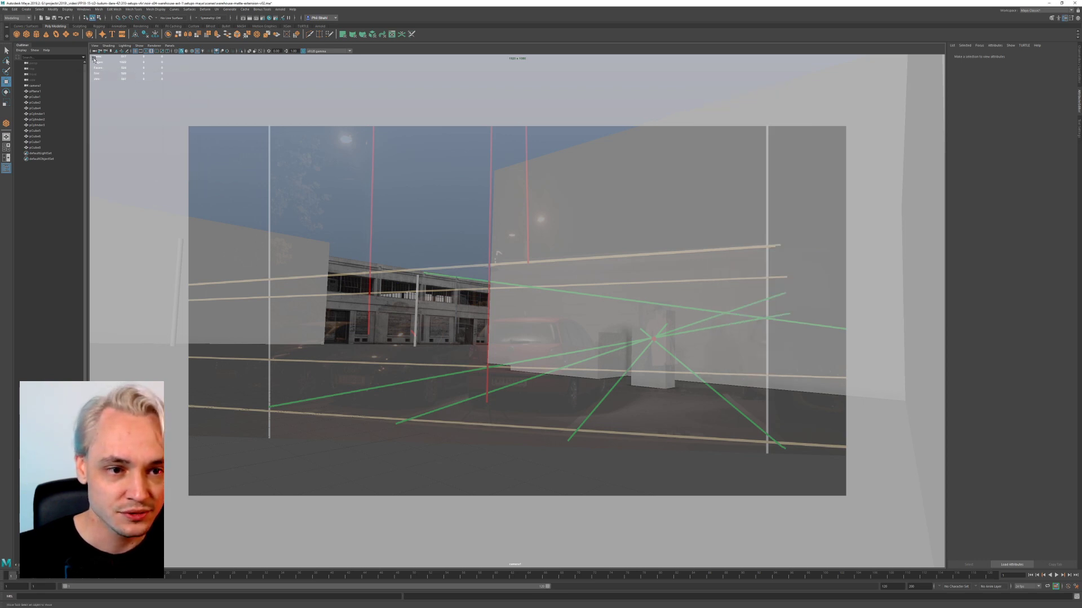
Step: Fade the shot camera's image plane to alpha gain 0 to check the facade, and raise it back to about half opacity
left_click(95, 52)
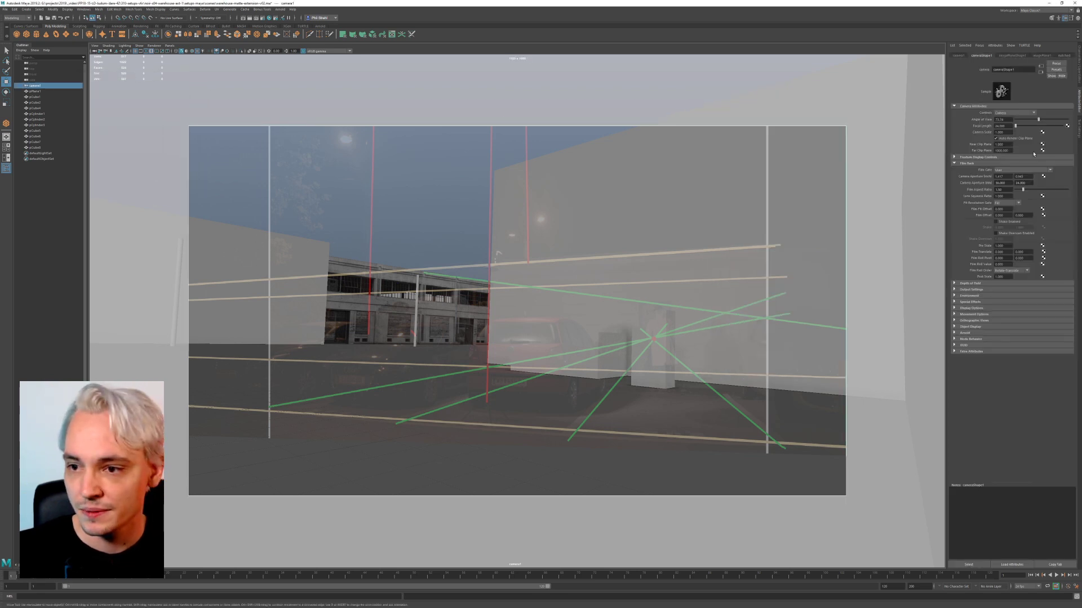
left_click(1016, 56)
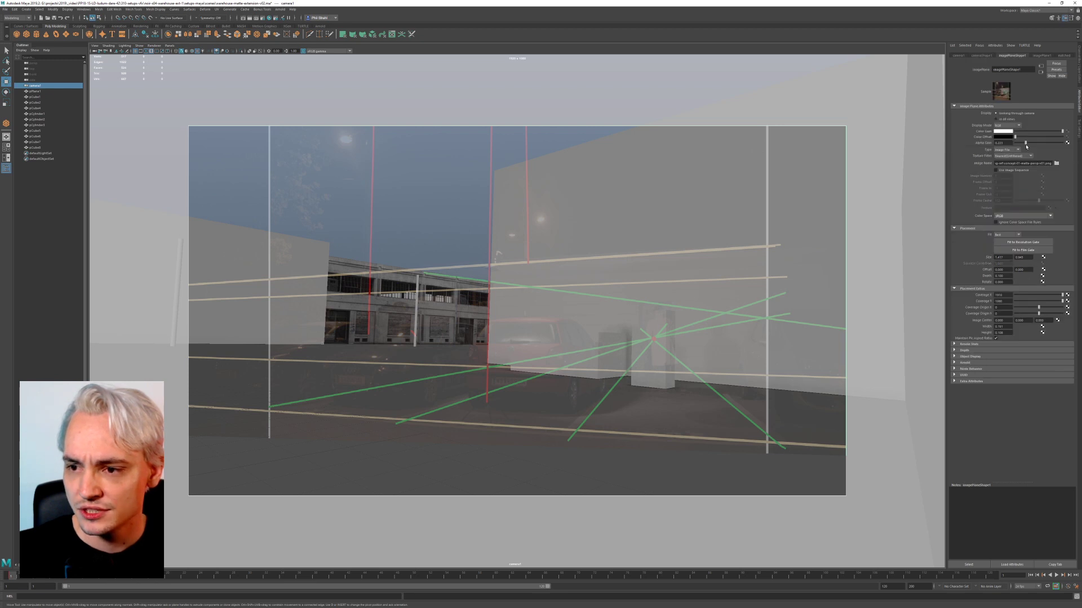
left_click_drag(1025, 144, 998, 149)
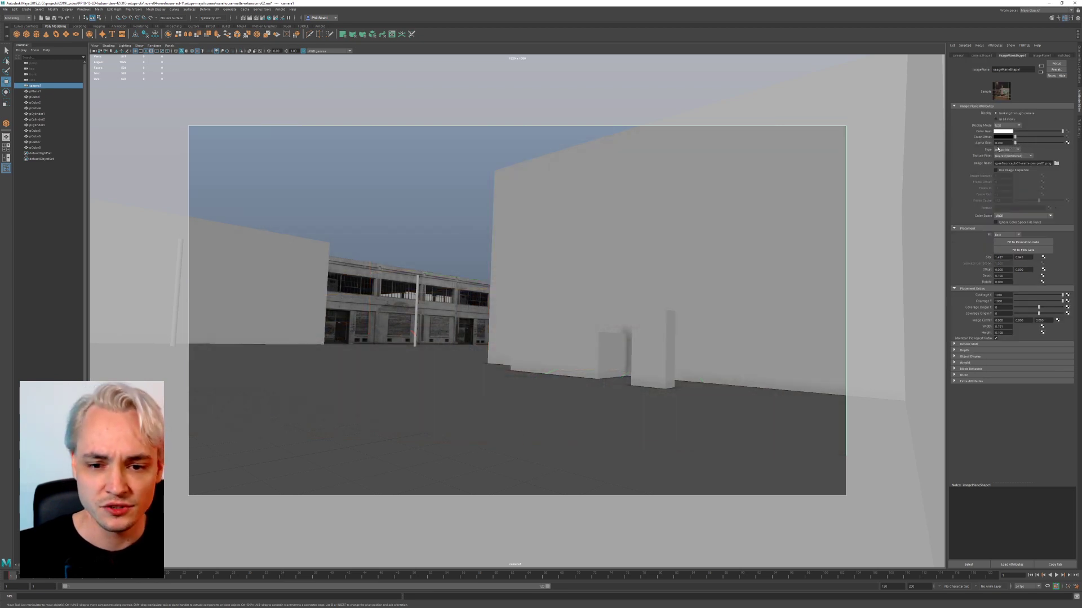
mouse_move(1005, 148)
left_mouse_down()
mouse_move(1027, 150)
mouse_move(991, 156)
left_mouse_up()
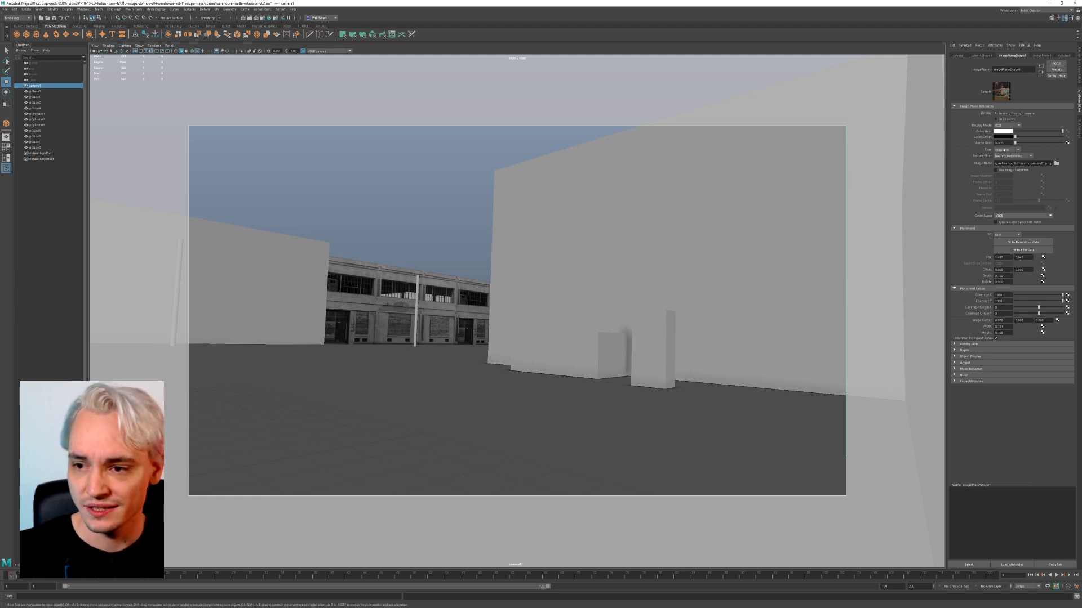
left_click_drag(1030, 148, 1040, 150)
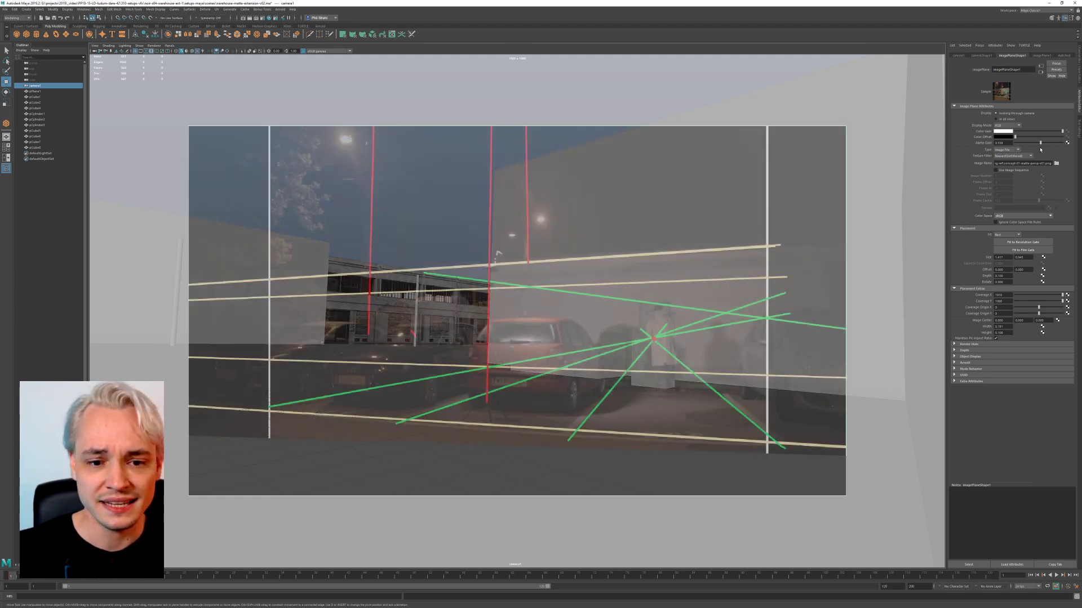
Step: Save the scene and examine the windows on the original and duplicated facade walls in the perspective view
left_click(465, 308)
key("space")
left_click_drag(465, 307, 449, 293)
middle_click_drag(448, 293, 550, 268, "alt")
left_click_drag(550, 268, 405, 296, "alt")
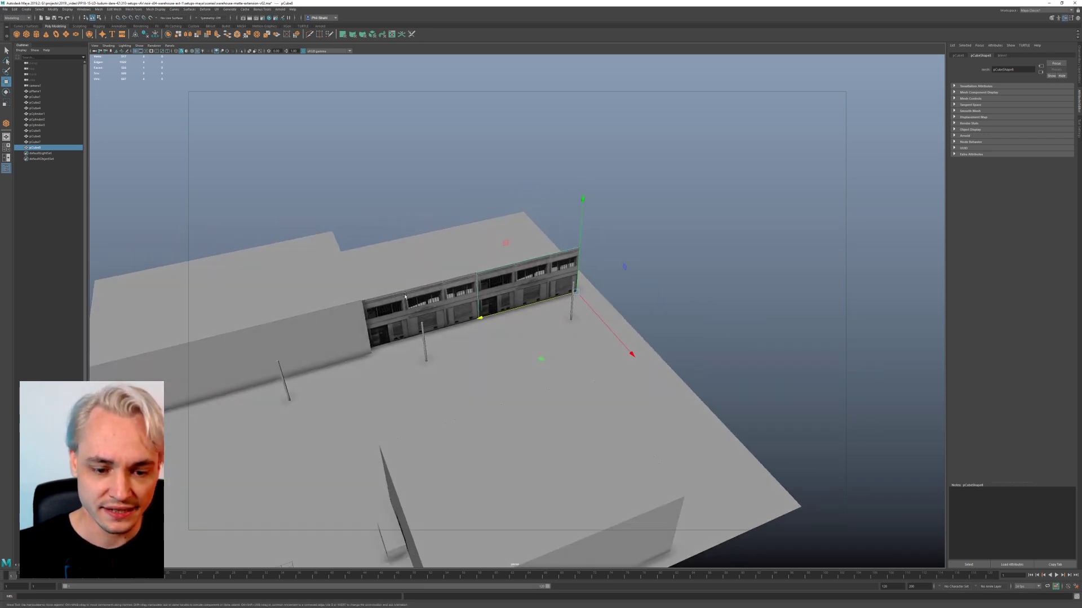
key("ctrl+s")
right_click_drag(382, 333, 422, 280, "alt")
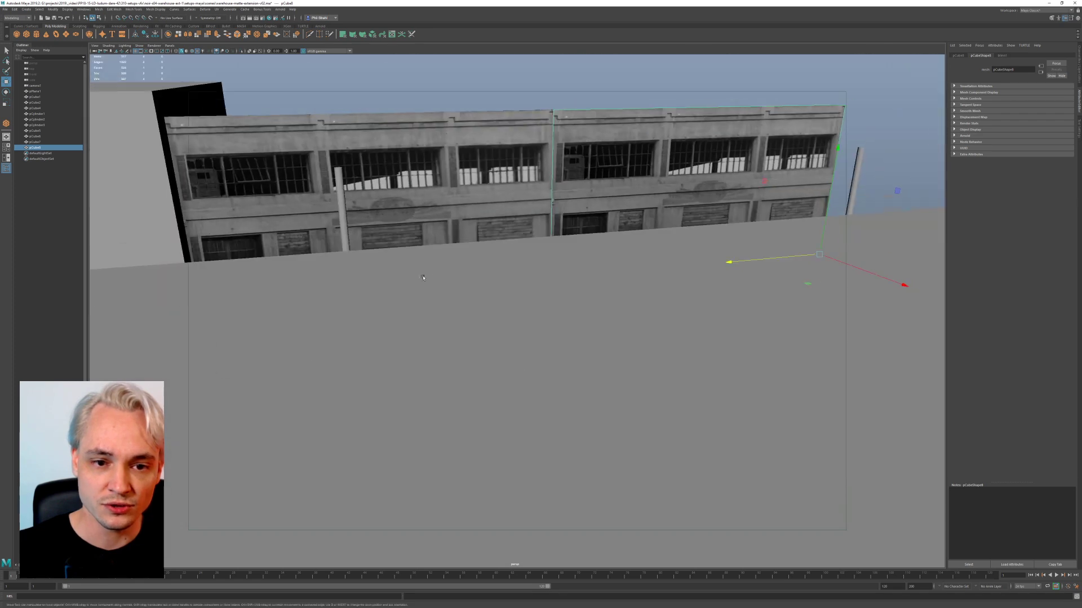
left_click_drag(423, 280, 344, 257, "alt")
left_click(460, 203)
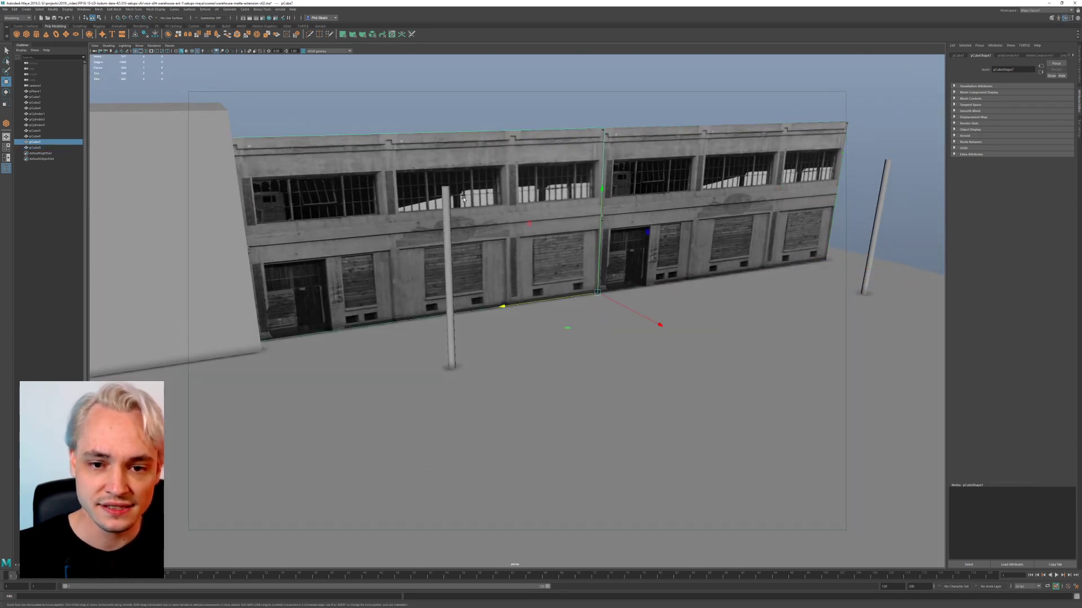
key("f")
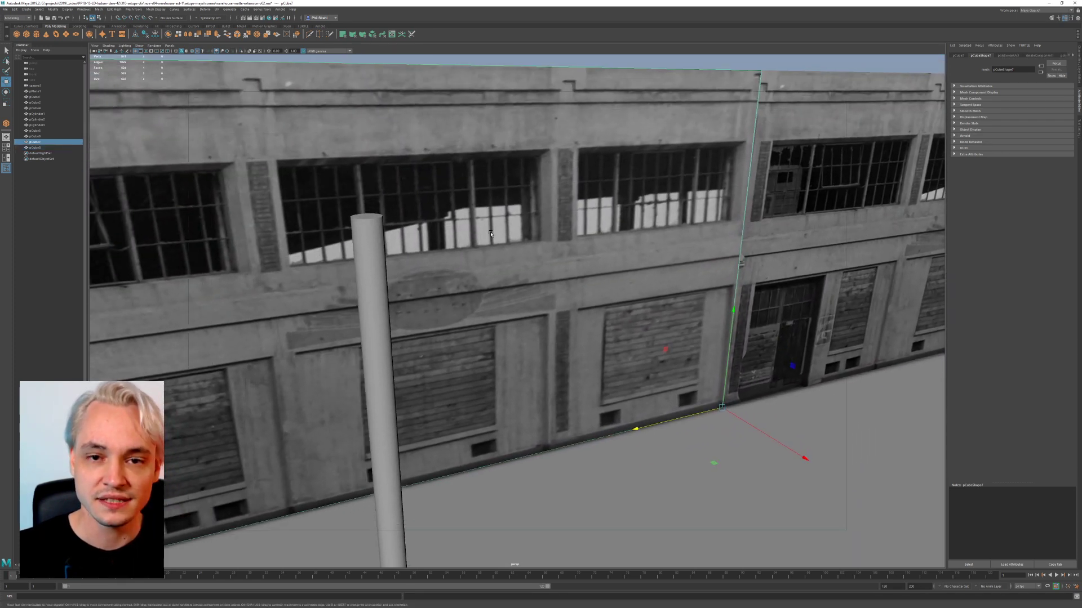
Step: Switch to Photoshop, choose the Clone Stamp tool and examine the bright panes in the facade's upper middle window
key("alt+Tab")
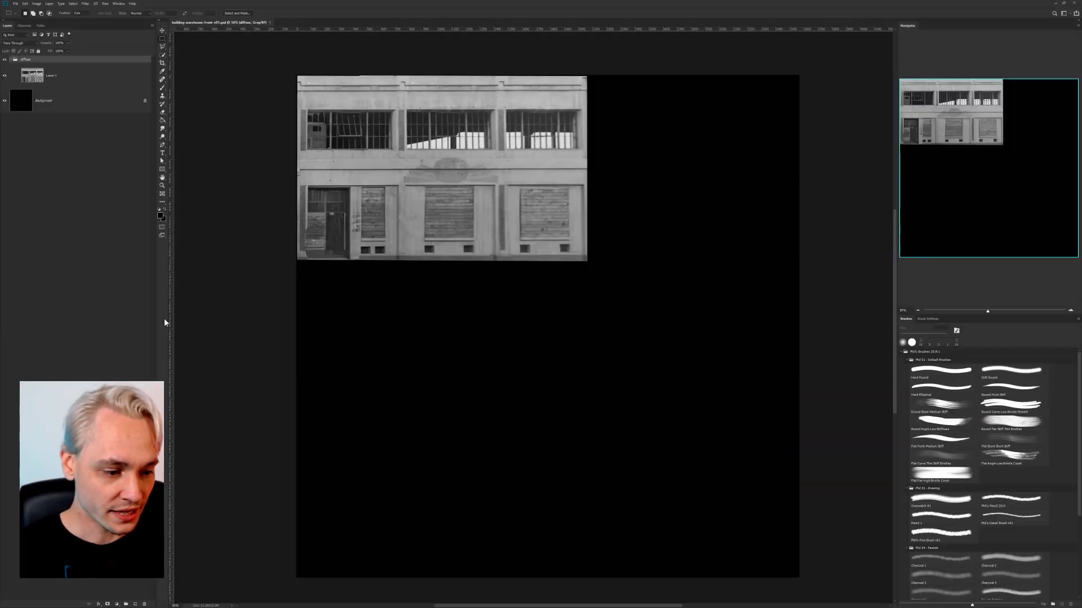
left_click_drag(356, 128, 582, 359)
key("ctrl+plus")
key("ctrl+plus")
key("ctrl+plus")
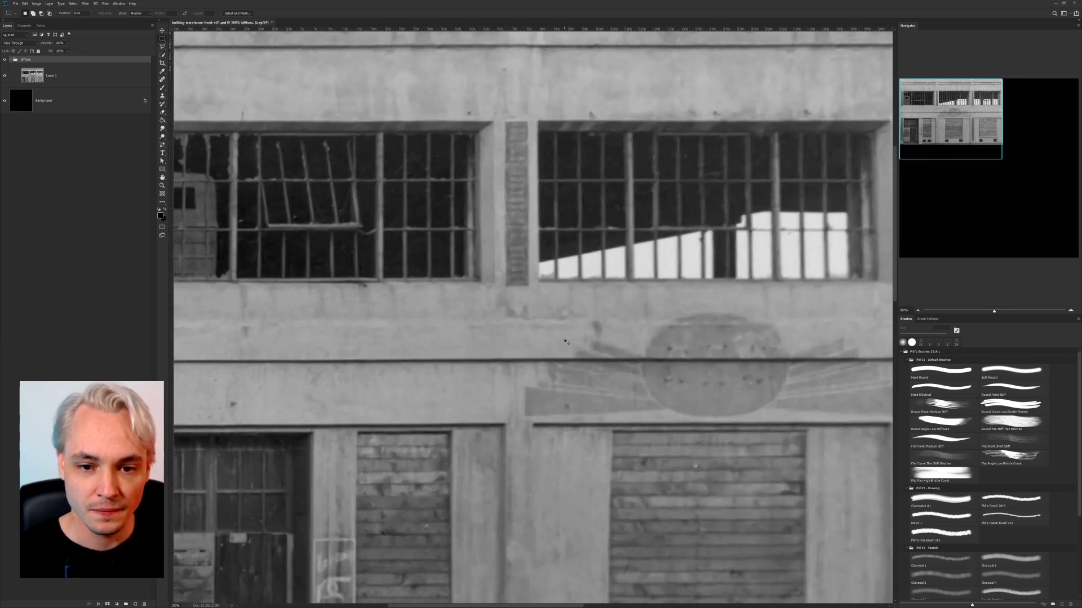
left_click_drag(578, 254, 459, 279)
key("s")
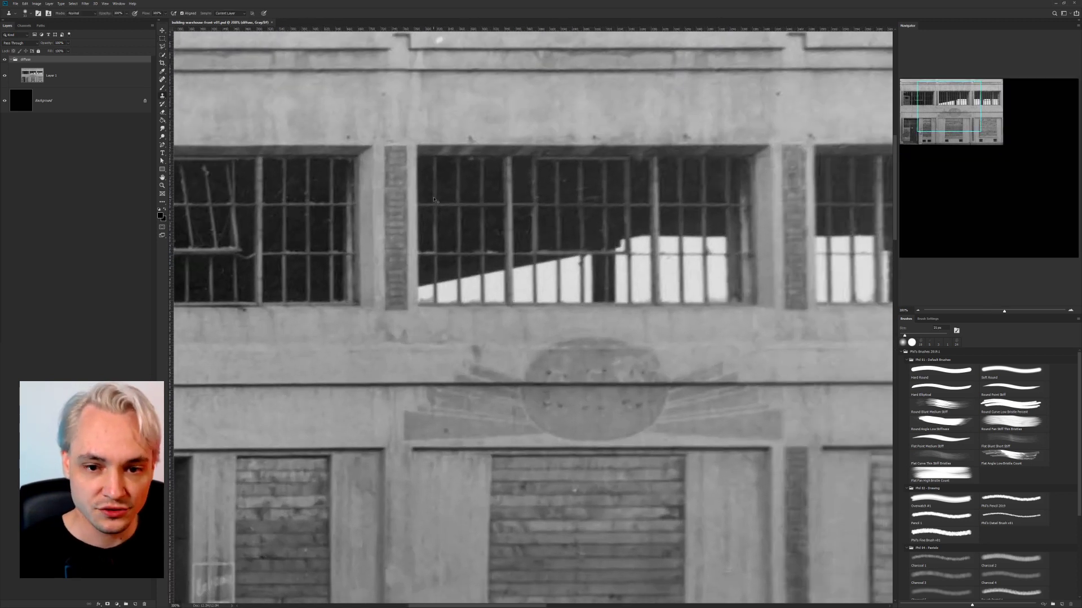
key("ctrl+plus")
left_click_drag(471, 213, 493, 329)
scroll(493, 328, "up", 5, "alt")
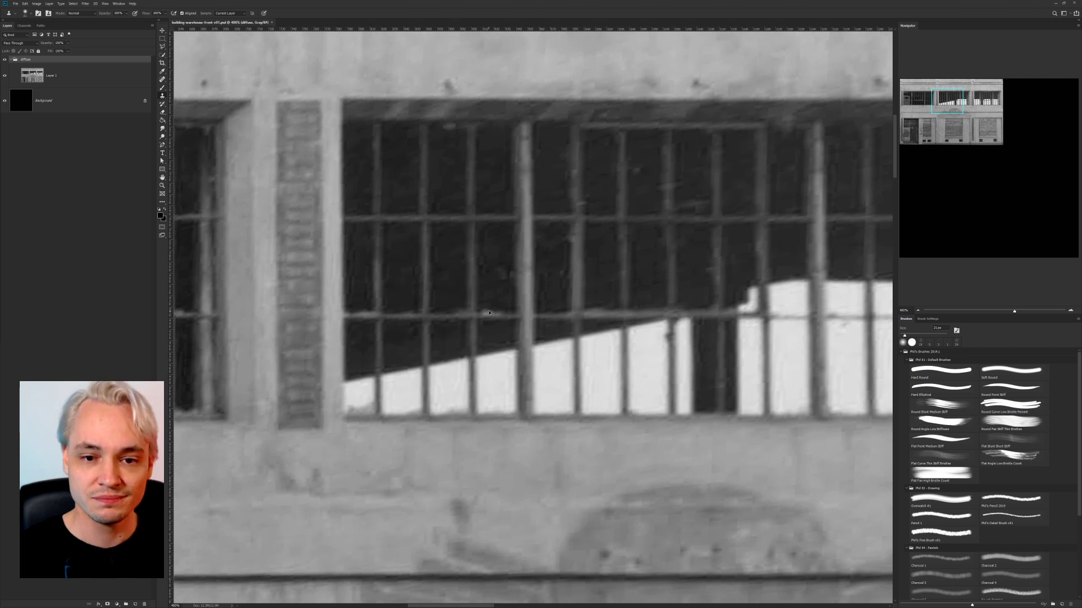
scroll(489, 313, "up", 6, "alt")
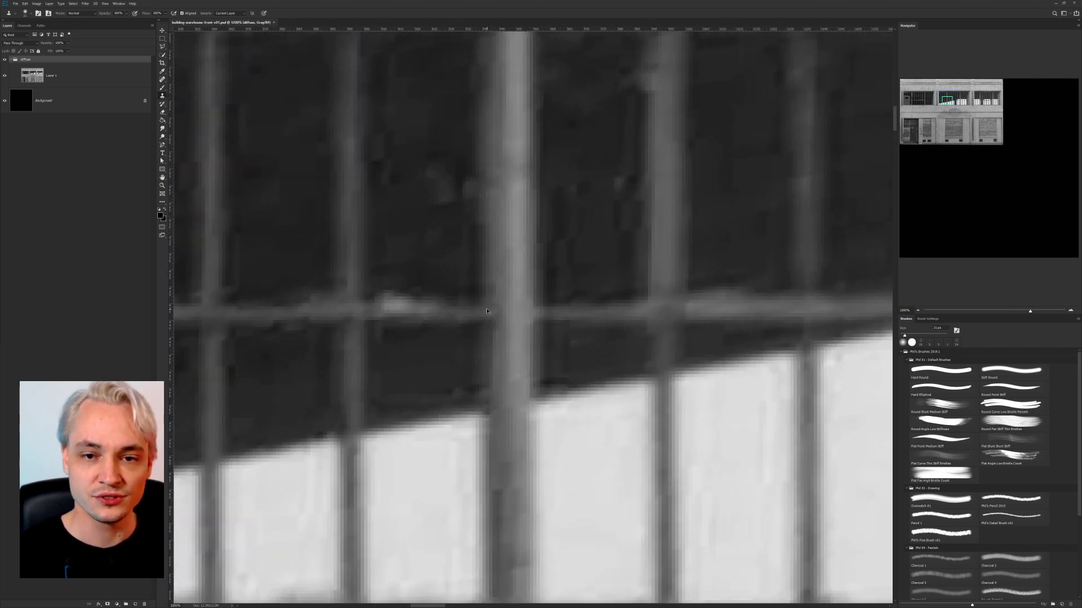
left_click_drag(676, 222, 549, 357)
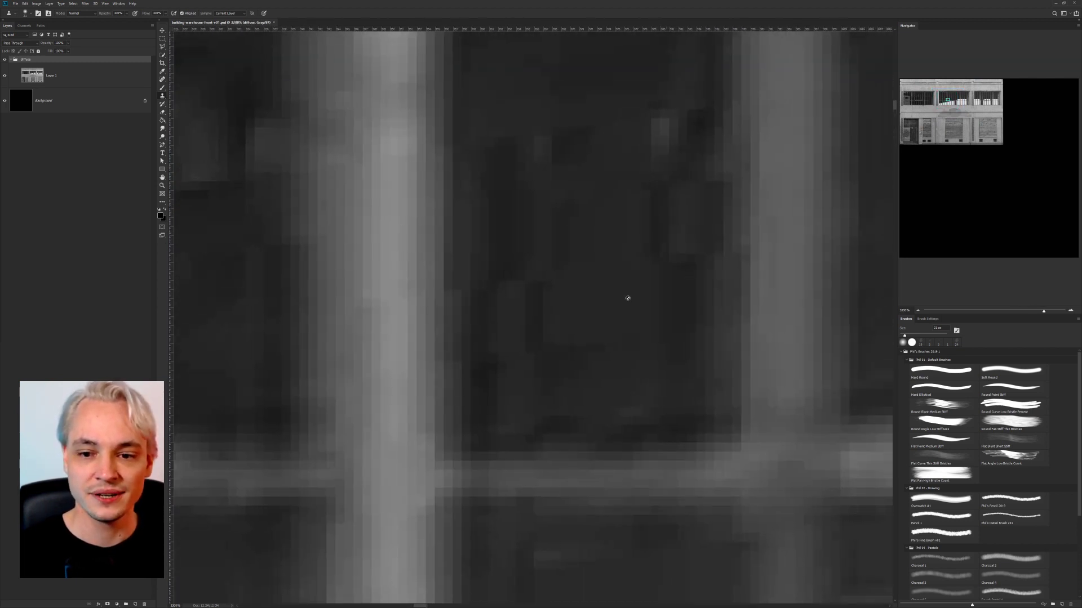
scroll(627, 298, "down", 6, "alt")
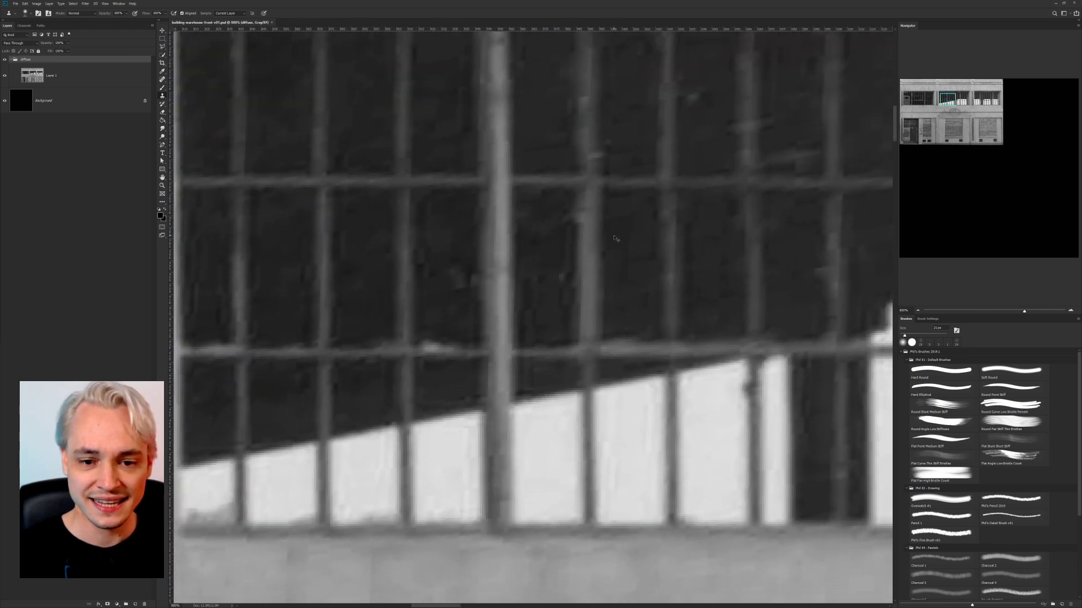
scroll(616, 237, "down", 4, "alt")
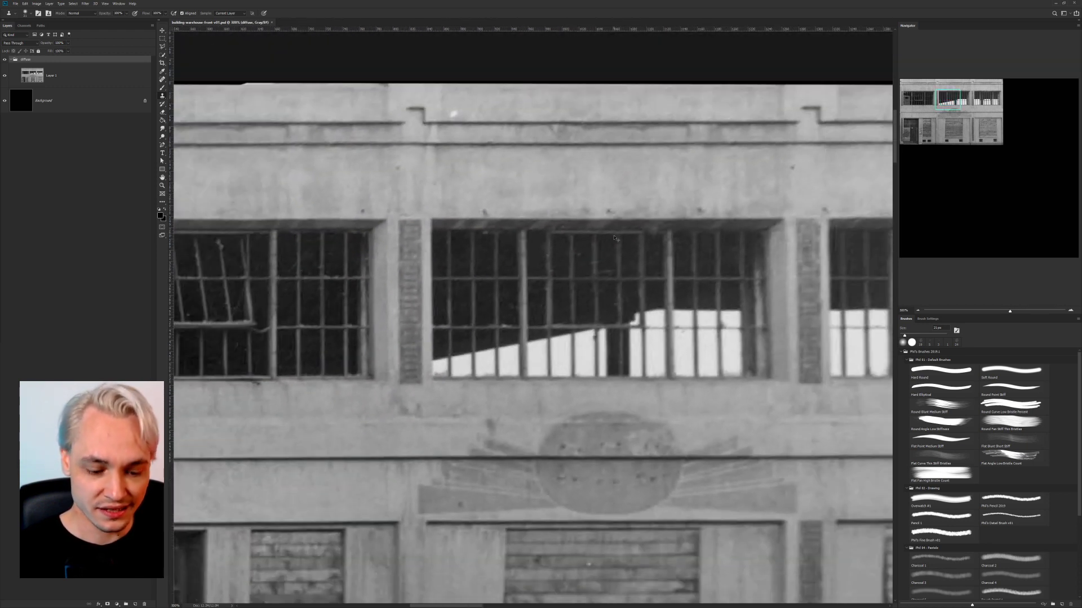
scroll(615, 238, "down", 2, "alt")
Step: Add an empty layer above Layer 1 and reduce the Clone Stamp brush size for window retouching
right_click(536, 282)
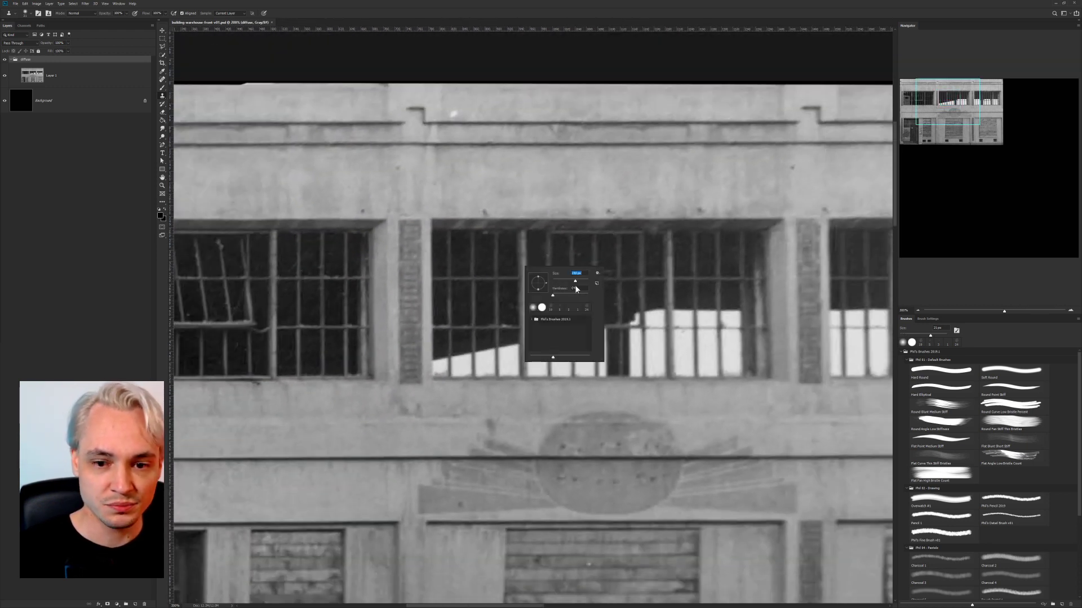
left_click(53, 79)
left_click(54, 79)
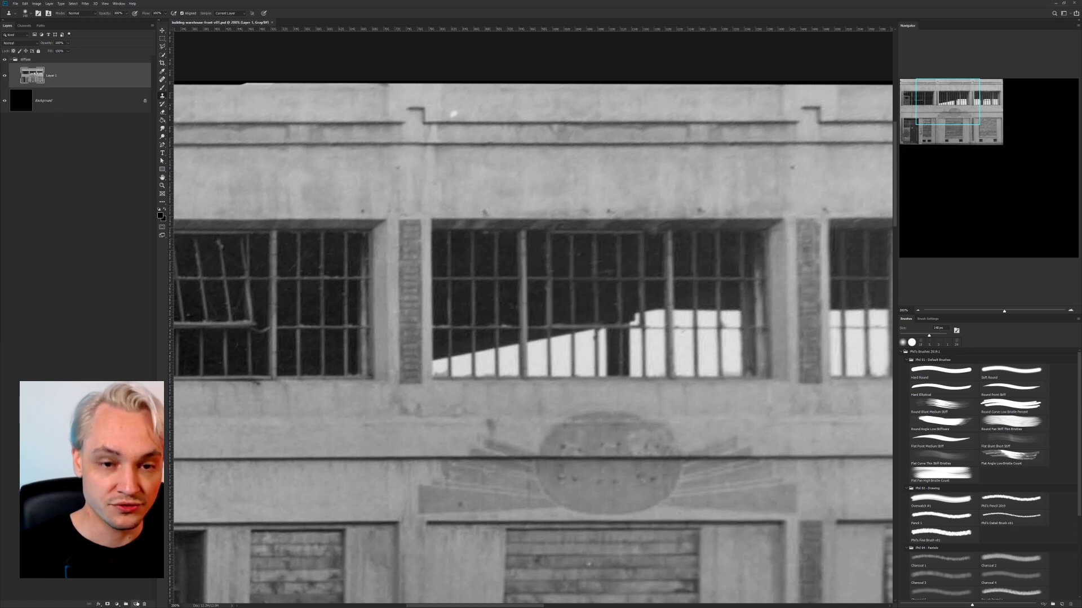
left_click(136, 604)
right_click(624, 269)
left_click_drag(660, 282, 426, 284)
left_click_drag(660, 282, 436, 278)
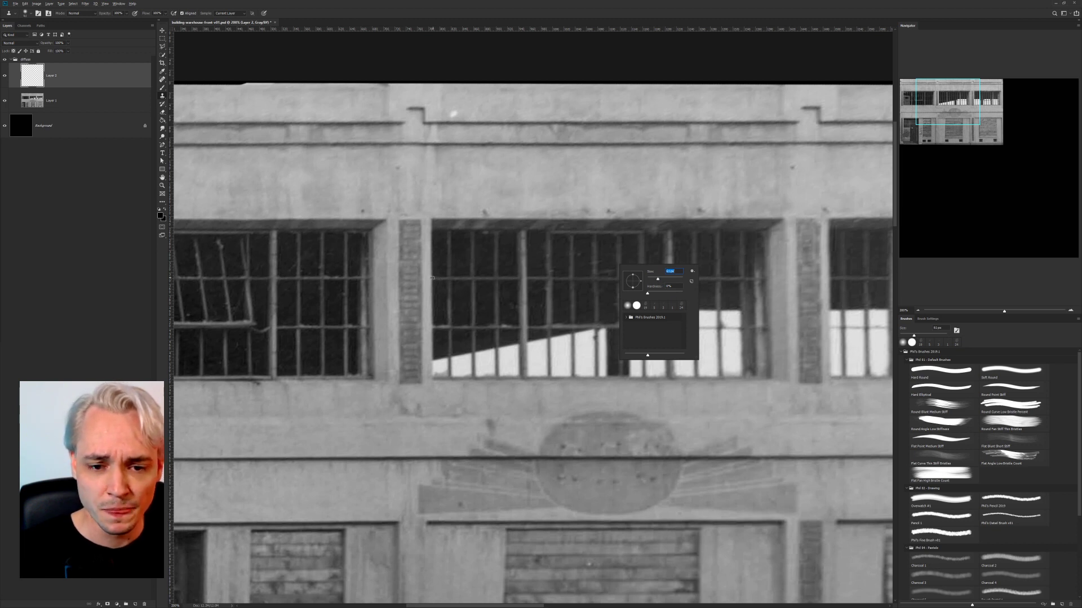
key("Return")
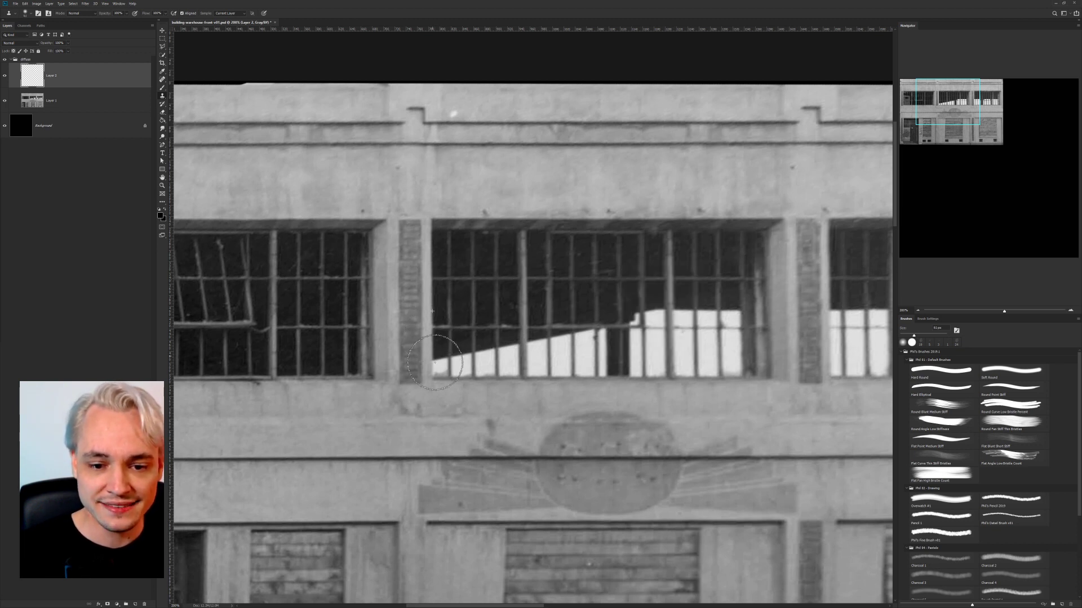
Step: Set the Clone Stamp to sample Current & Below and clone dark panes over the upper middle window's bright areas
left_click_drag(418, 181, 404, 178)
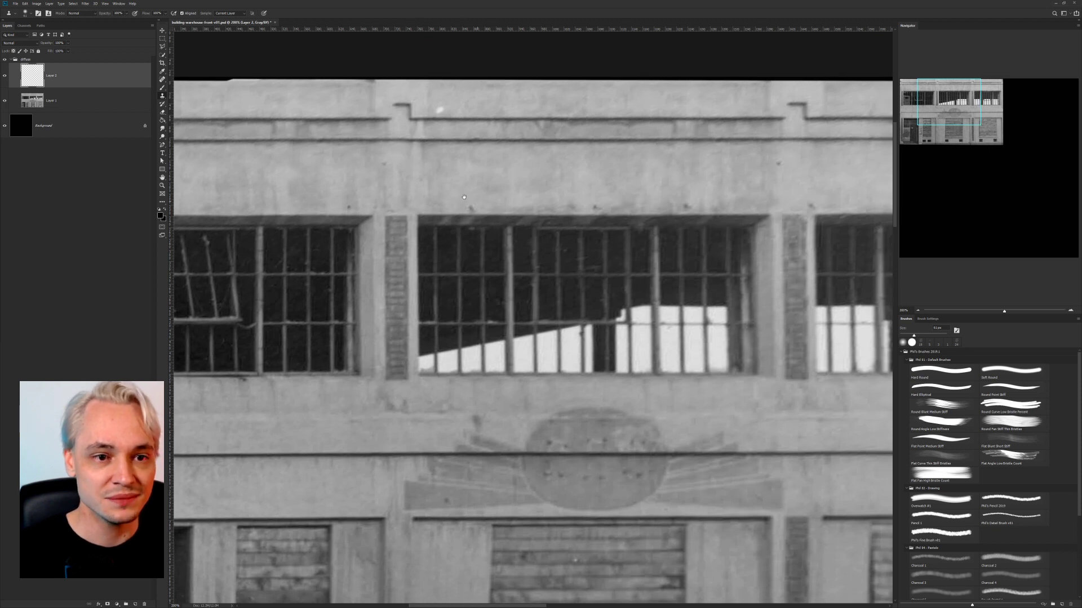
left_click_drag(480, 178, 462, 174)
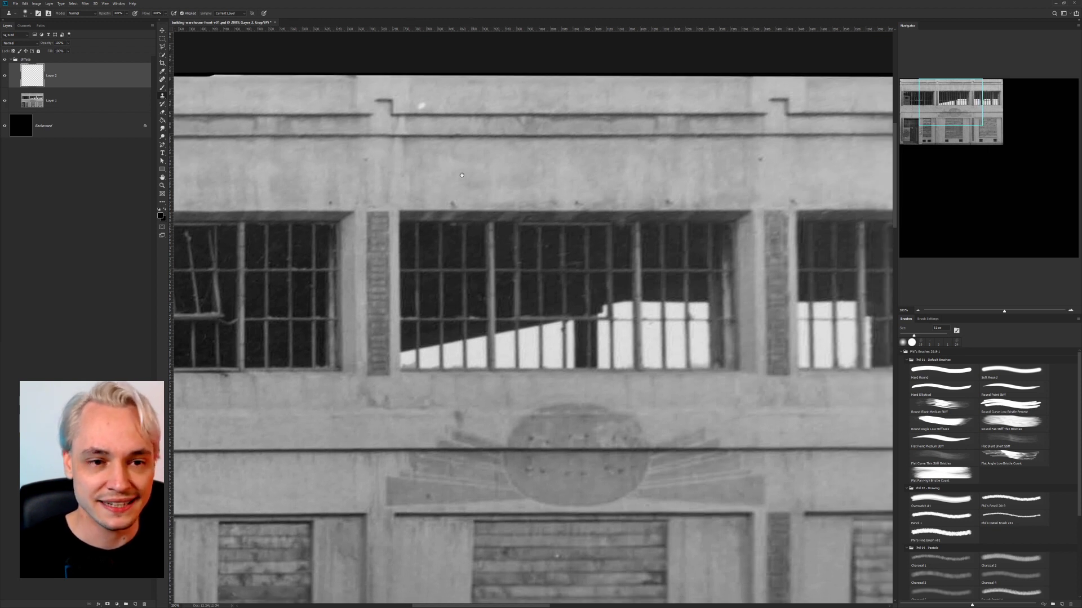
left_click(227, 16)
left_click(231, 29)
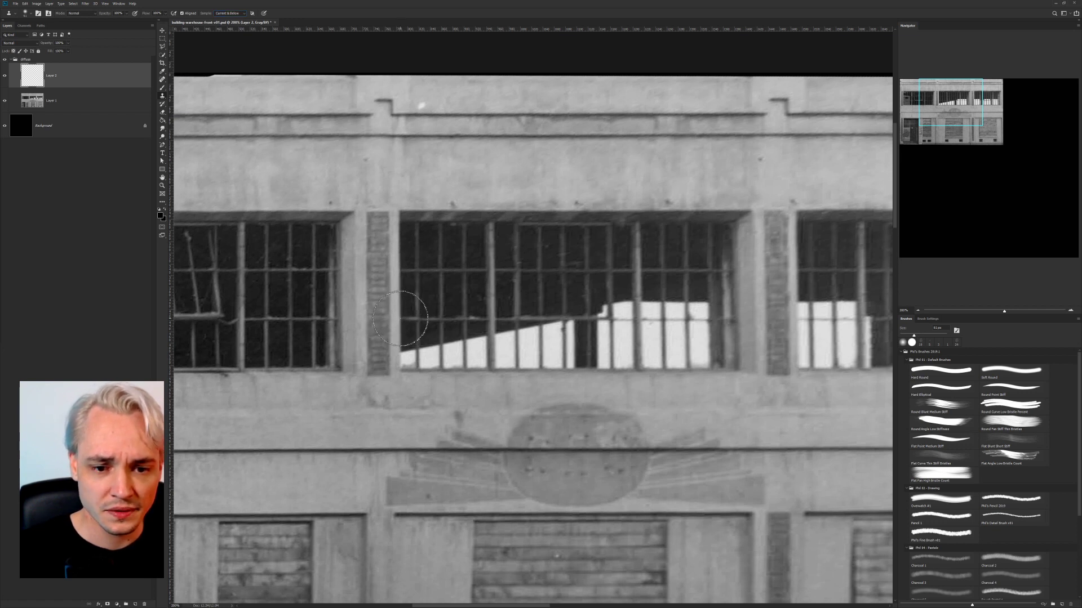
mouse_move(401, 337)
left_mouse_down()
mouse_move(414, 350)
mouse_move(527, 349)
mouse_move(542, 326)
mouse_move(569, 329)
mouse_move(552, 344)
mouse_move(566, 344)
mouse_move(646, 308)
mouse_move(599, 310)
mouse_move(688, 314)
mouse_move(676, 326)
mouse_move(703, 338)
mouse_move(603, 355)
mouse_move(688, 353)
mouse_move(671, 348)
mouse_move(699, 361)
mouse_move(572, 350)
mouse_move(518, 363)
left_mouse_up()
Step: Erase the cloned overspill along the upper middle window's sill with a smaller Eraser brush
key("e")
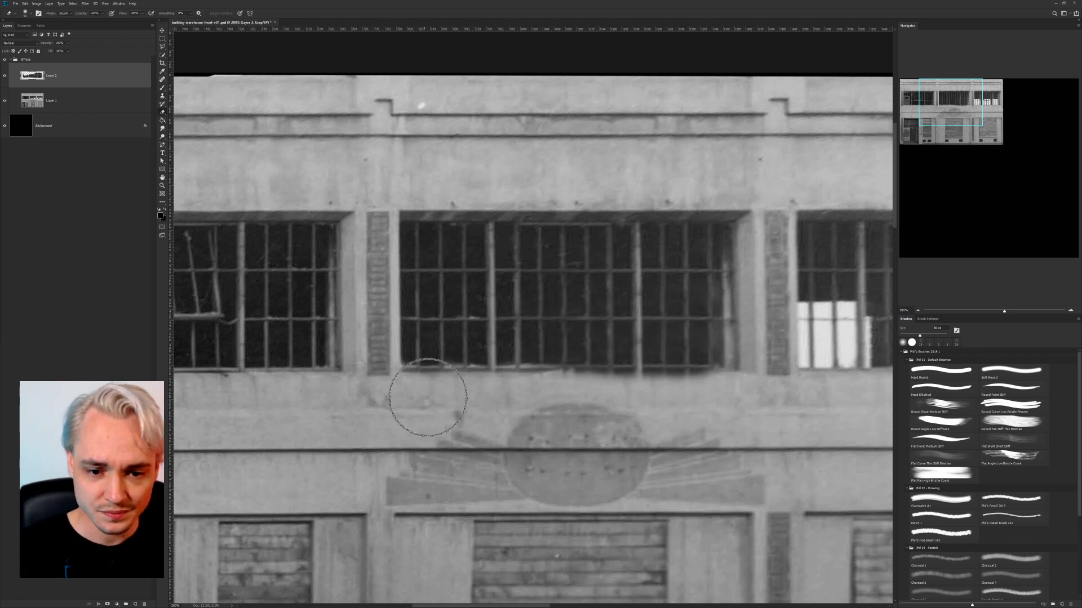
right_click(428, 398)
left_click_drag(393, 380, 762, 375)
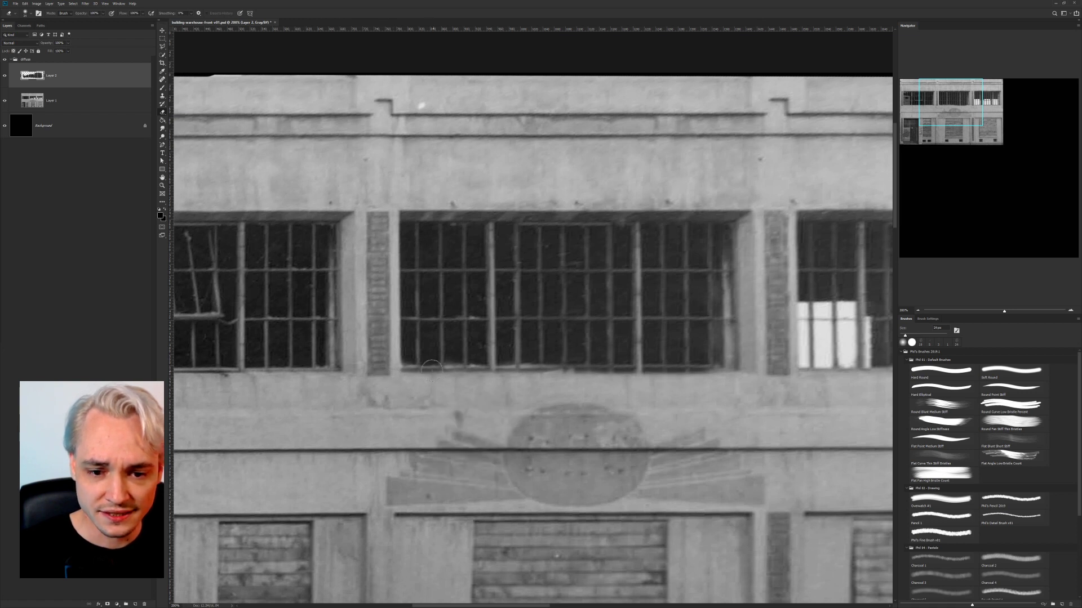
mouse_move(413, 380)
left_mouse_down()
mouse_move(710, 375)
mouse_move(521, 382)
left_mouse_up()
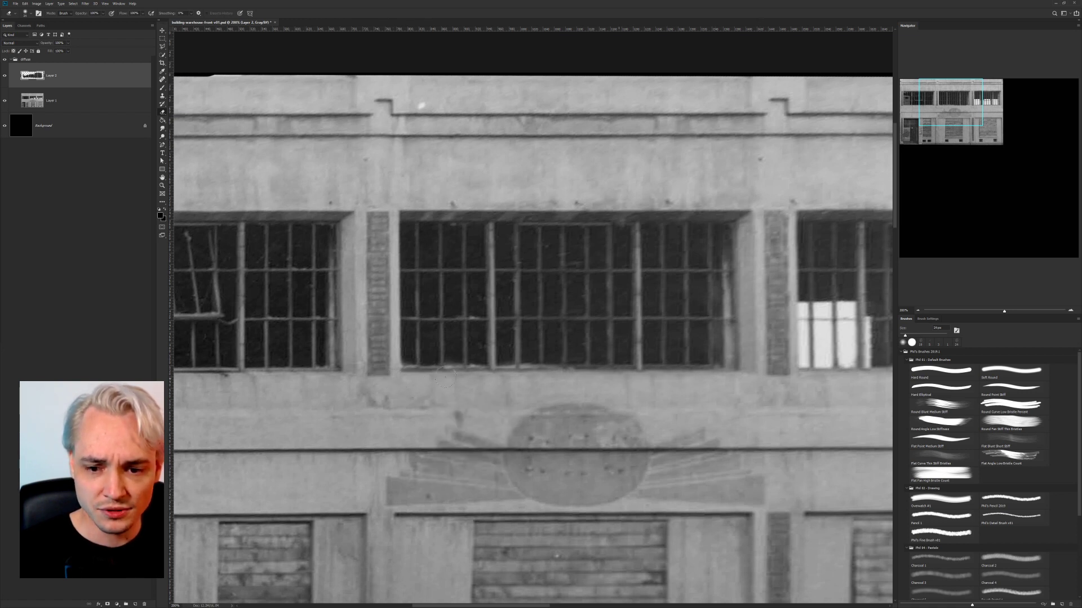
Step: Clone dark barred panes over the bright areas of the facade's upper right window
scroll(445, 378, "right", 5, "ctrl")
key("s")
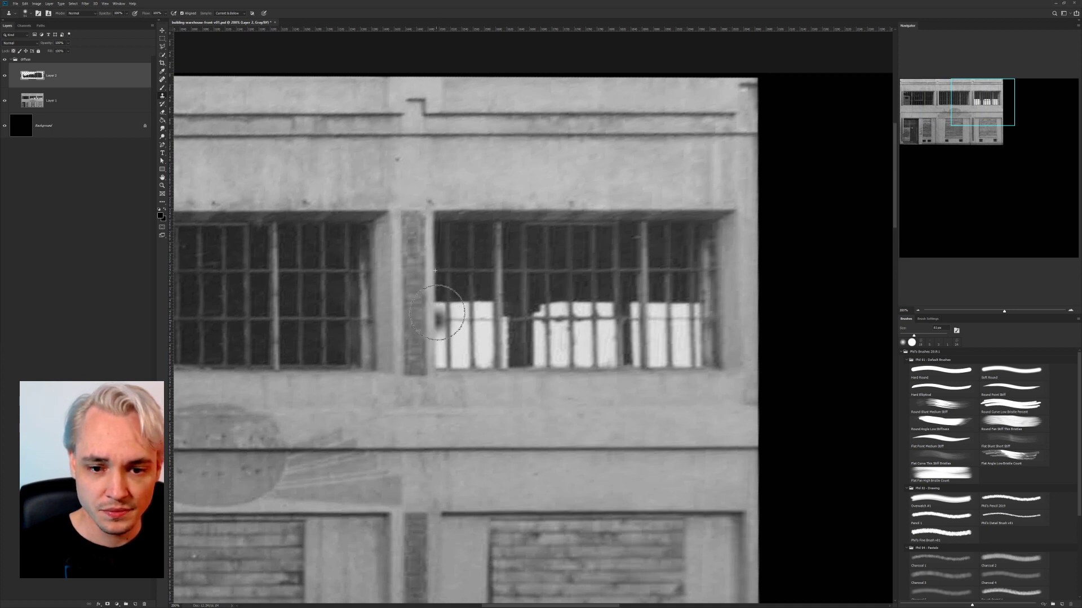
mouse_move(442, 311)
left_mouse_down()
mouse_move(706, 316)
mouse_move(459, 321)
mouse_move(483, 332)
mouse_move(677, 335)
mouse_move(606, 350)
mouse_move(448, 349)
mouse_move(620, 344)
mouse_move(689, 322)
left_mouse_up()
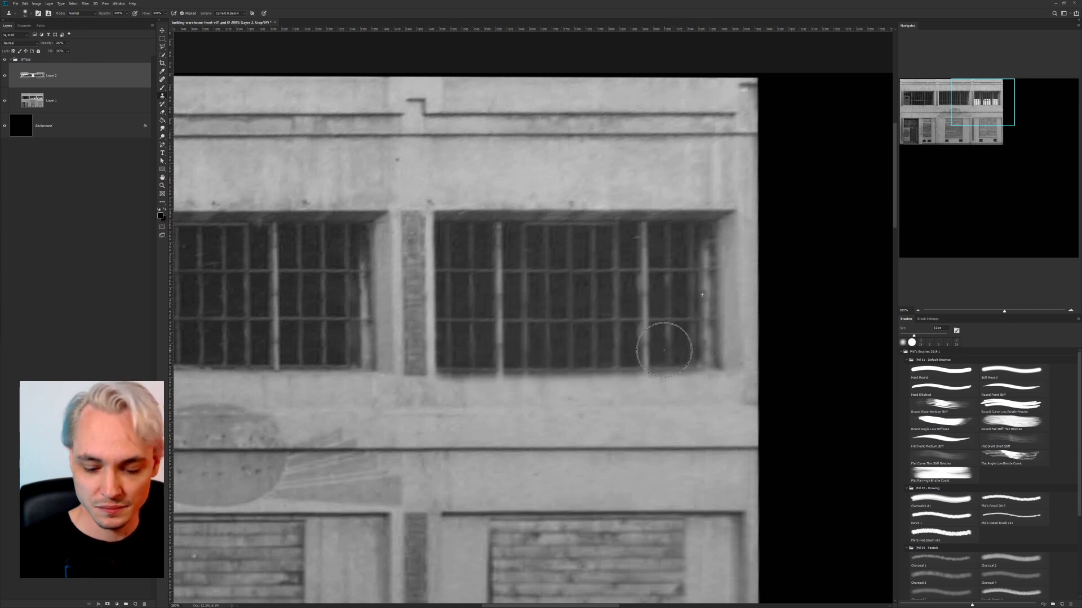
key("ctrl+minus")
key("ctrl+minus")
left_click_drag(357, 372, 397, 330)
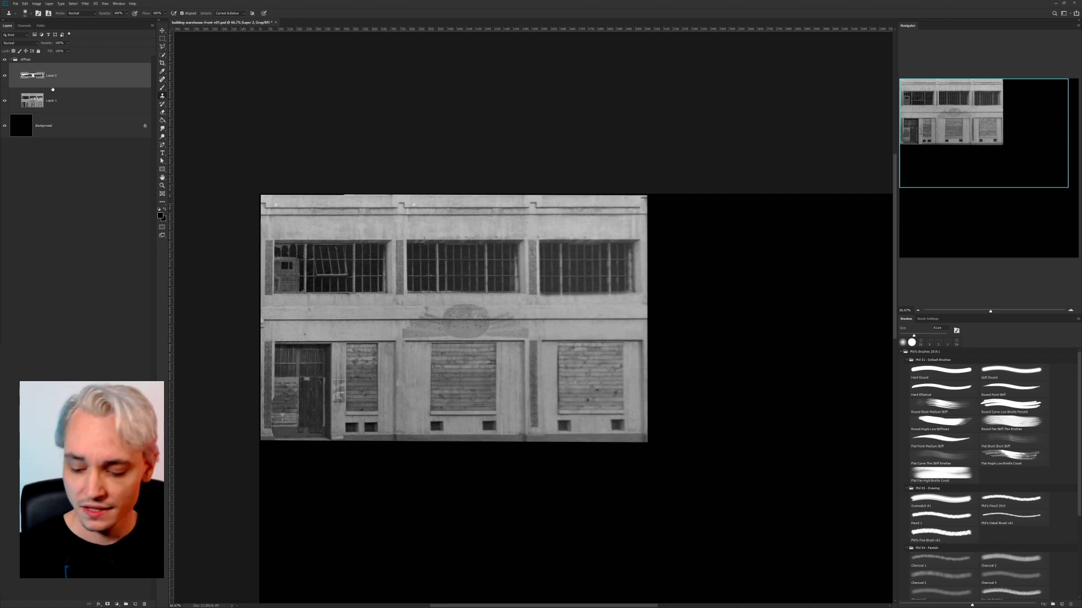
Step: Merge the window retouching layer into Layer 1 and brighten the facade by lowering the white input level in Levels
key("ctrl+plus")
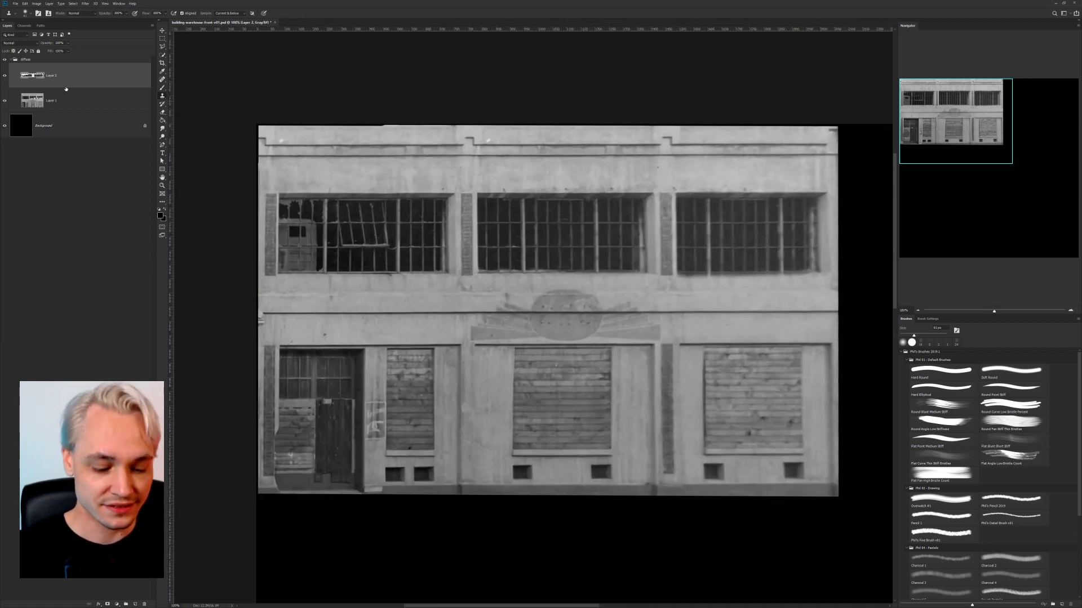
key("Delete")
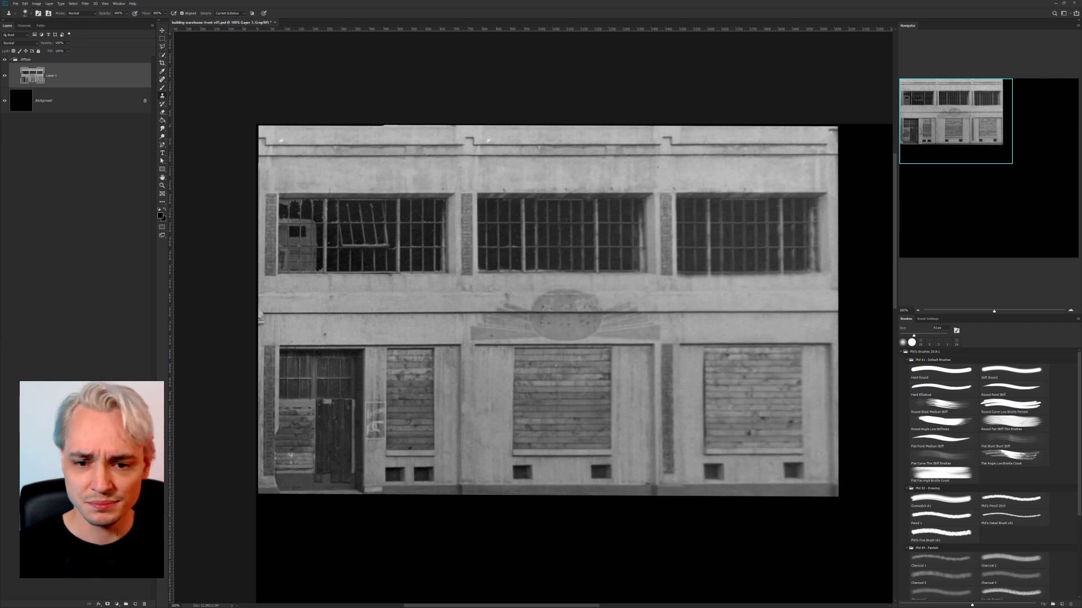
left_click(163, 39)
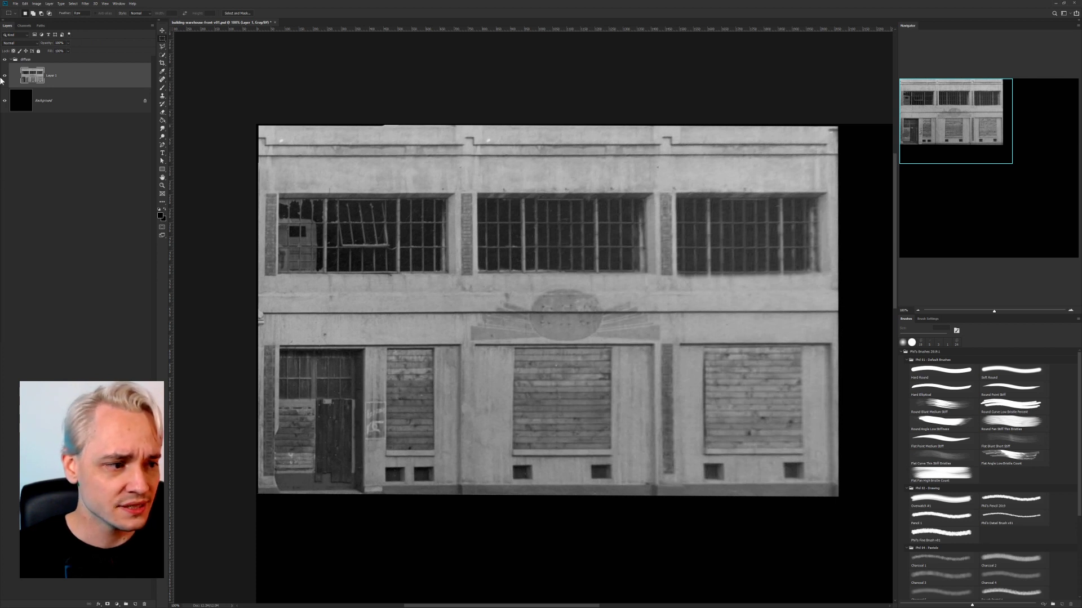
key("ctrl+l")
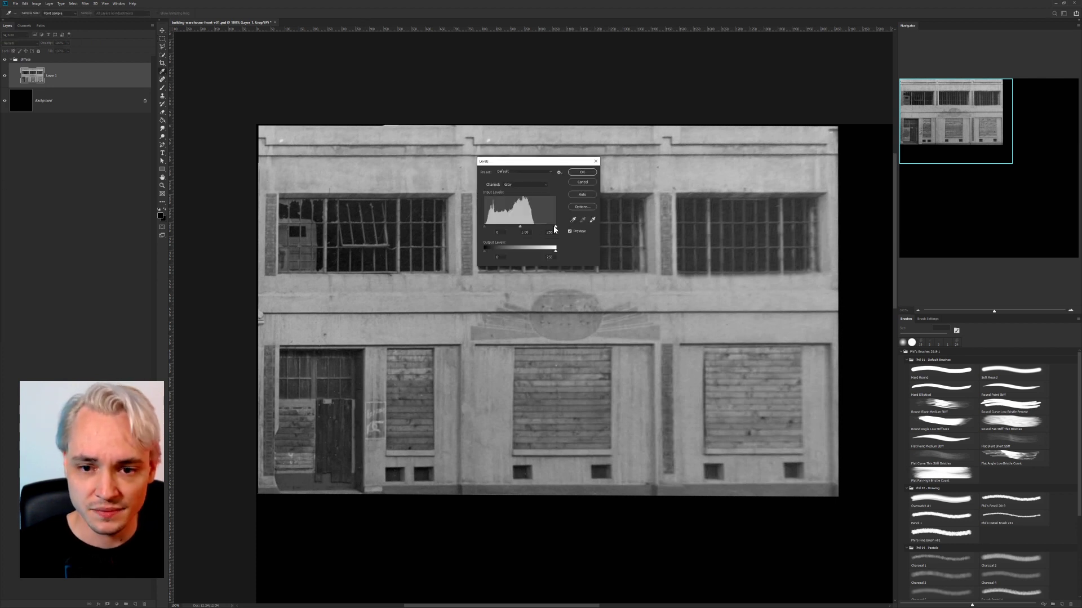
left_click_drag(555, 227, 516, 227)
key("Return")
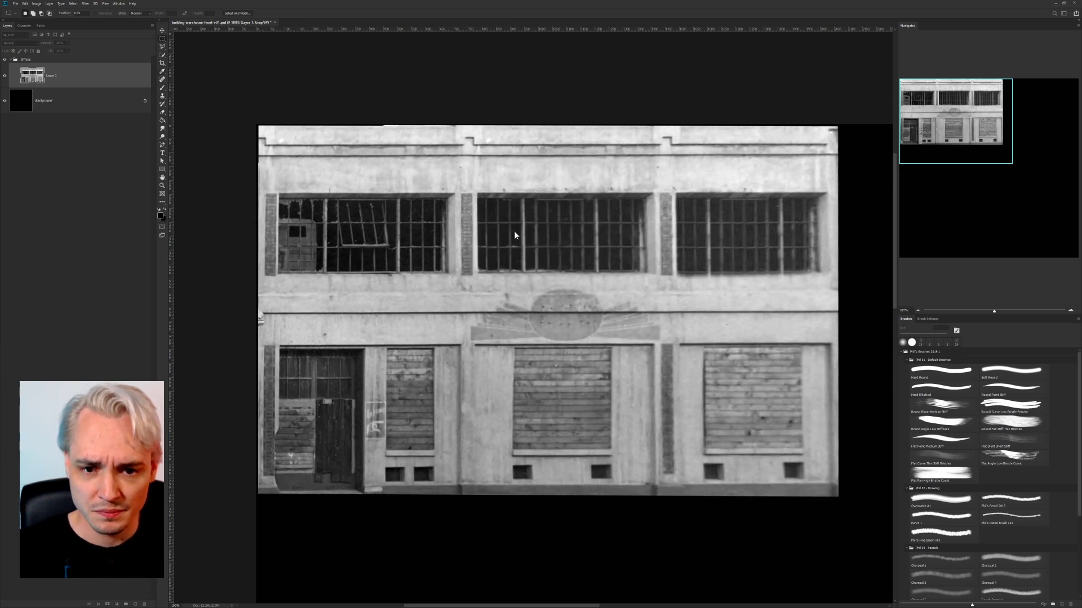
Step: Clone clean wall and the dark ledge line over the pipe remnant at the facade's left edge
left_click_drag(411, 282, 964, 262)
key("ctrl+plus")
key("ctrl+plus")
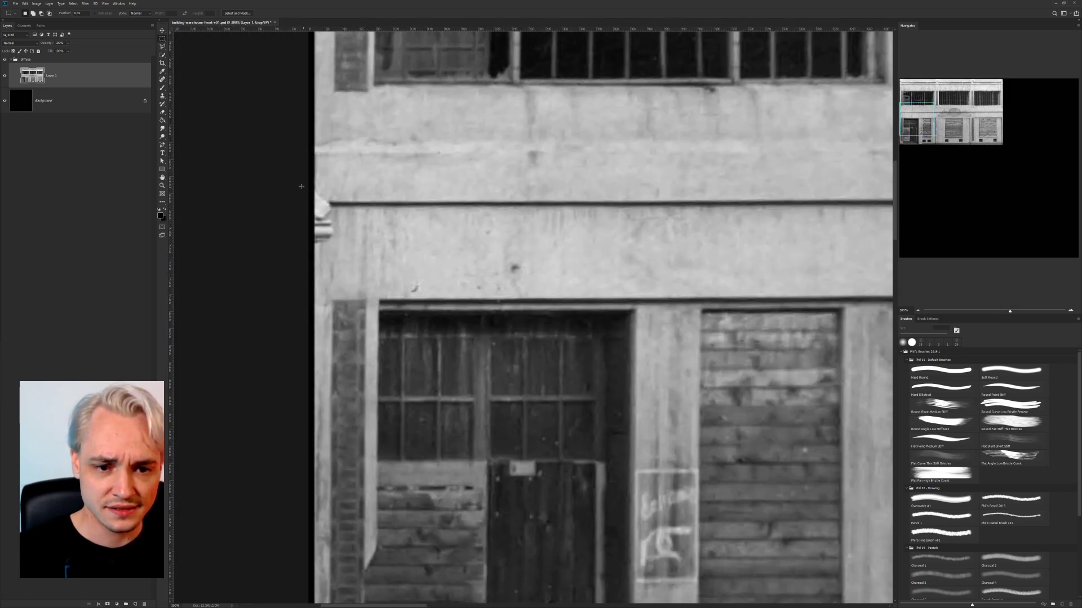
key("ctrl+plus")
left_click_drag(310, 199, 702, 263)
key("ctrl+plus")
key("ctrl+plus")
left_click_drag(617, 207, 574, 279)
key("ctrl+minus")
key("ctrl+minus")
key("ctrl+minus")
key("ctrl+minus")
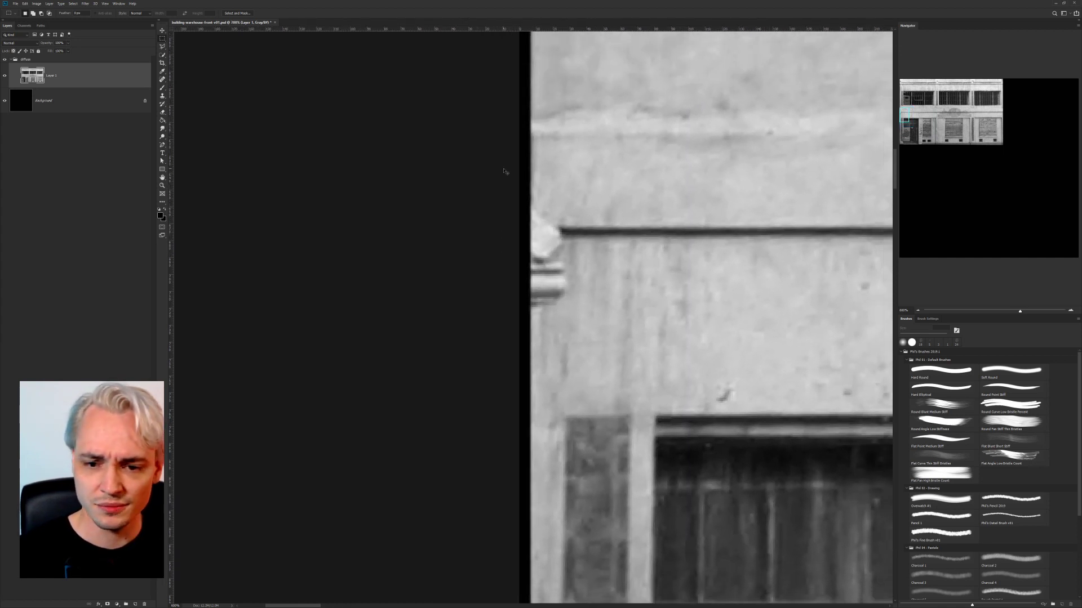
left_click(594, 303)
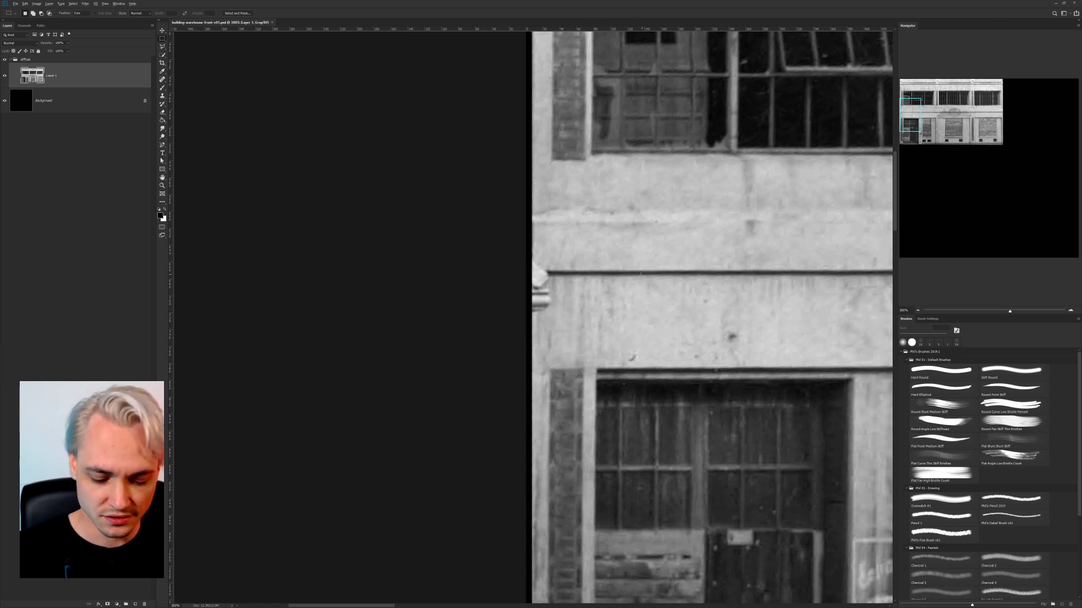
key("s")
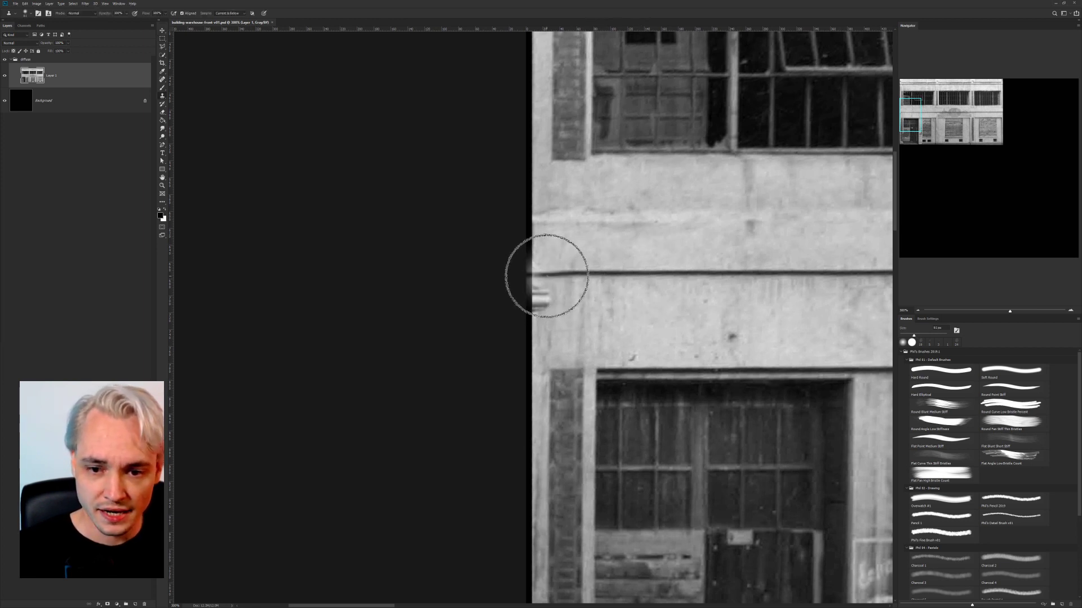
mouse_move(548, 275)
left_mouse_down()
mouse_move(544, 299)
mouse_move(543, 285)
left_mouse_up()
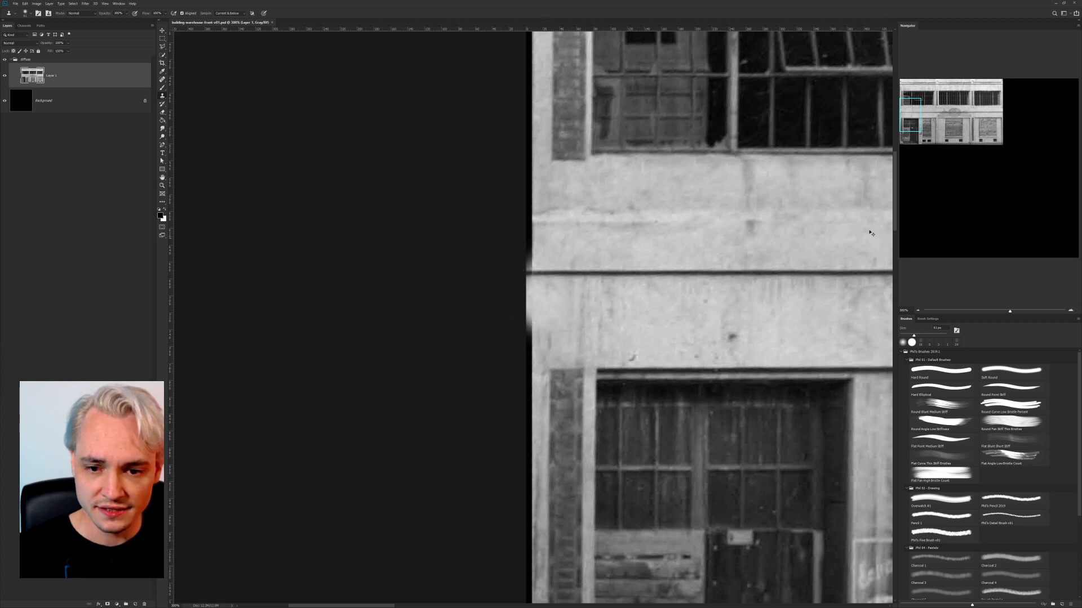
Step: Save the retouched texture as a JPEG, replacing the existing building-warehouse-front-diffuse.jpg
key("ctrl+minus")
key("ctrl+minus")
left_click_drag(571, 352, 350, 331)
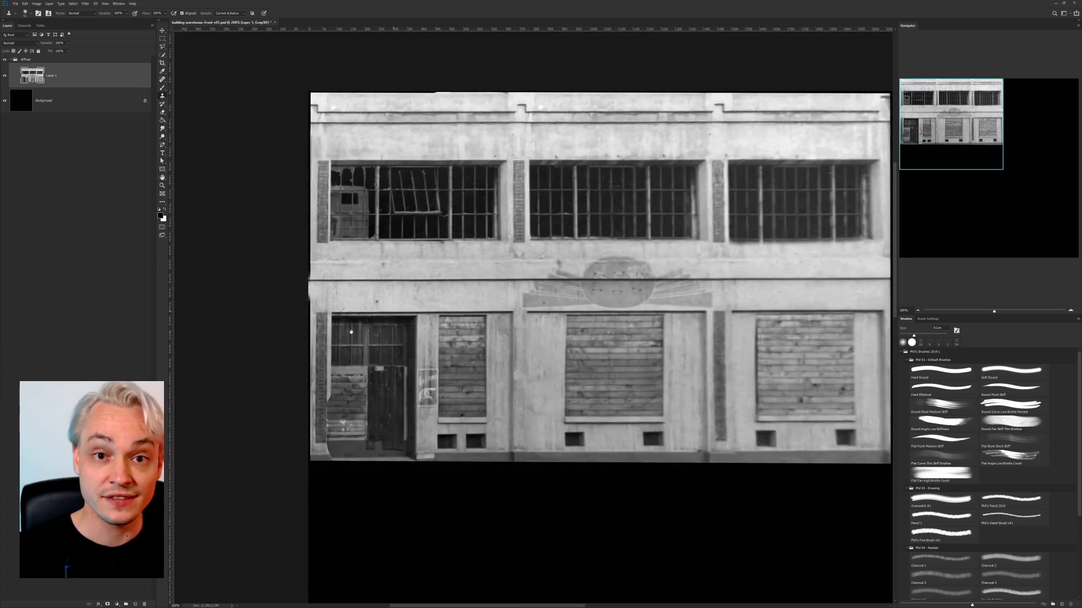
left_click_drag(557, 296, 482, 285)
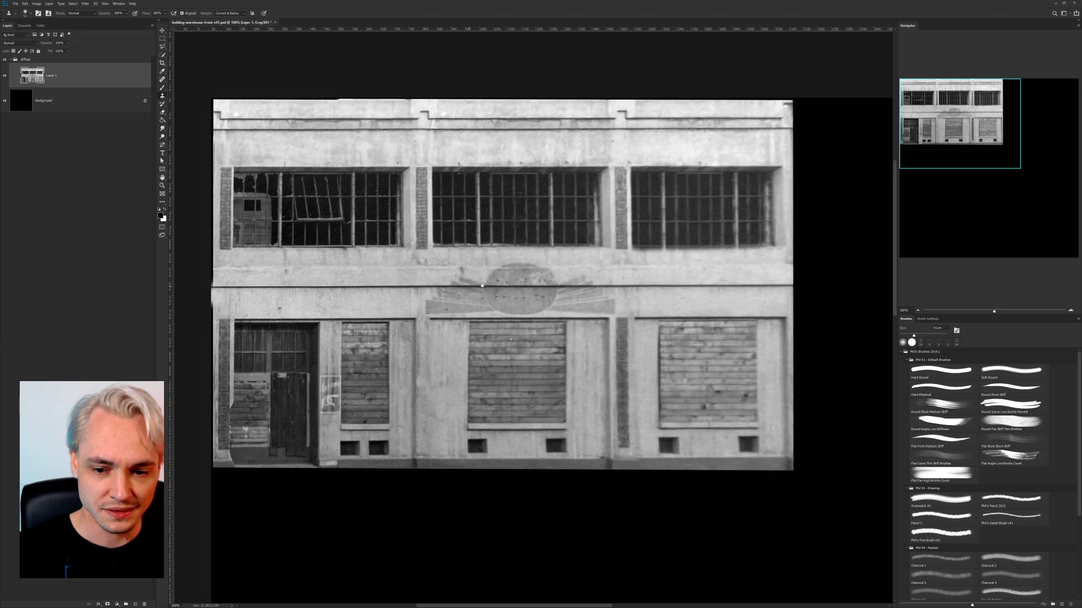
left_click(163, 39)
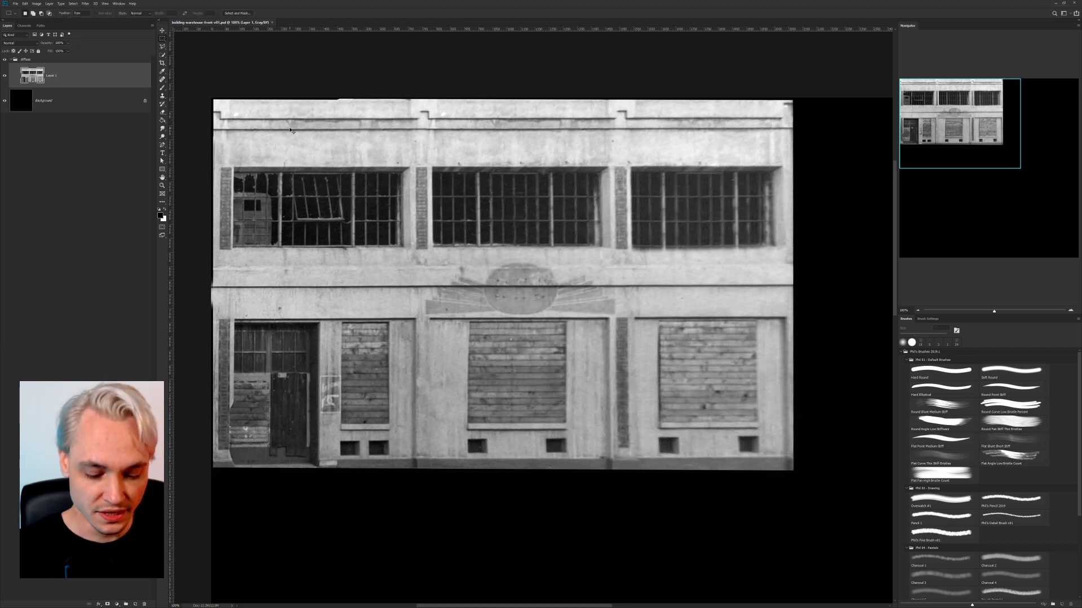
key("ctrl+shift+s")
type("d")
left_click(333, 305)
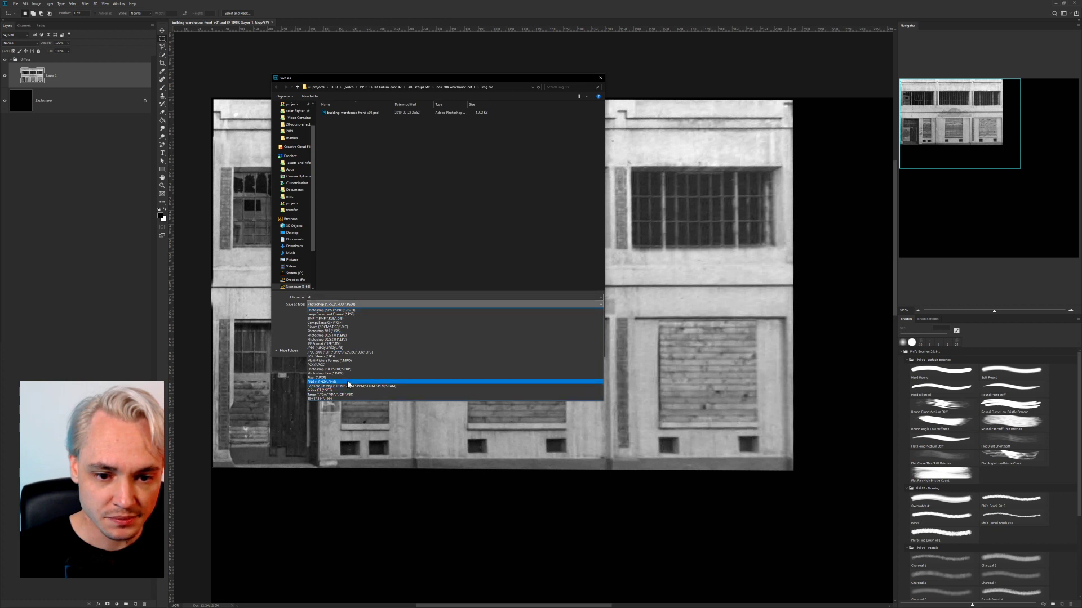
left_click(327, 348)
double_click(368, 114)
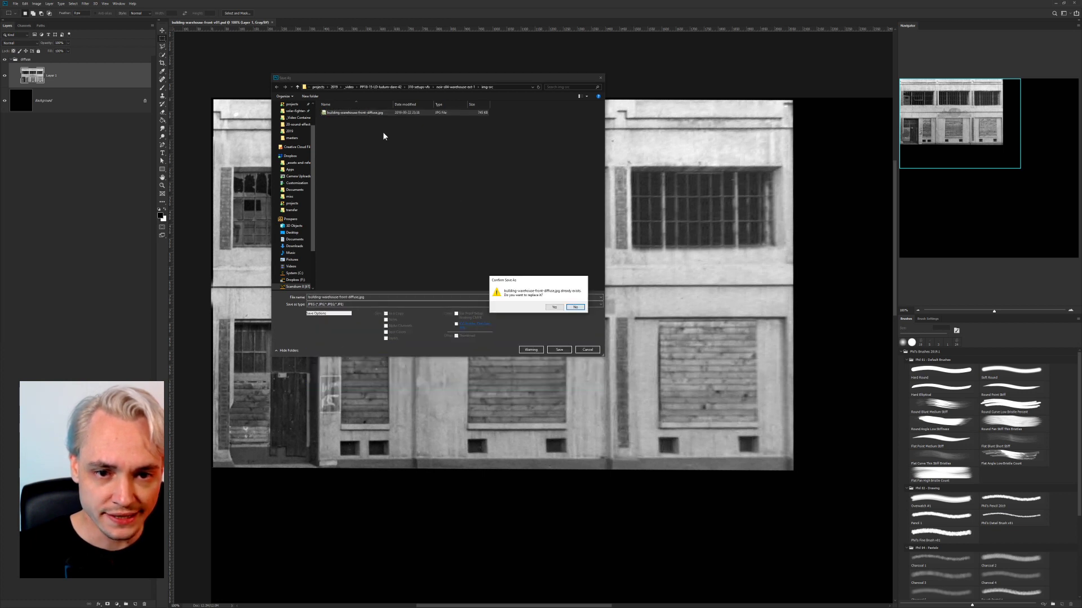
left_click(554, 308)
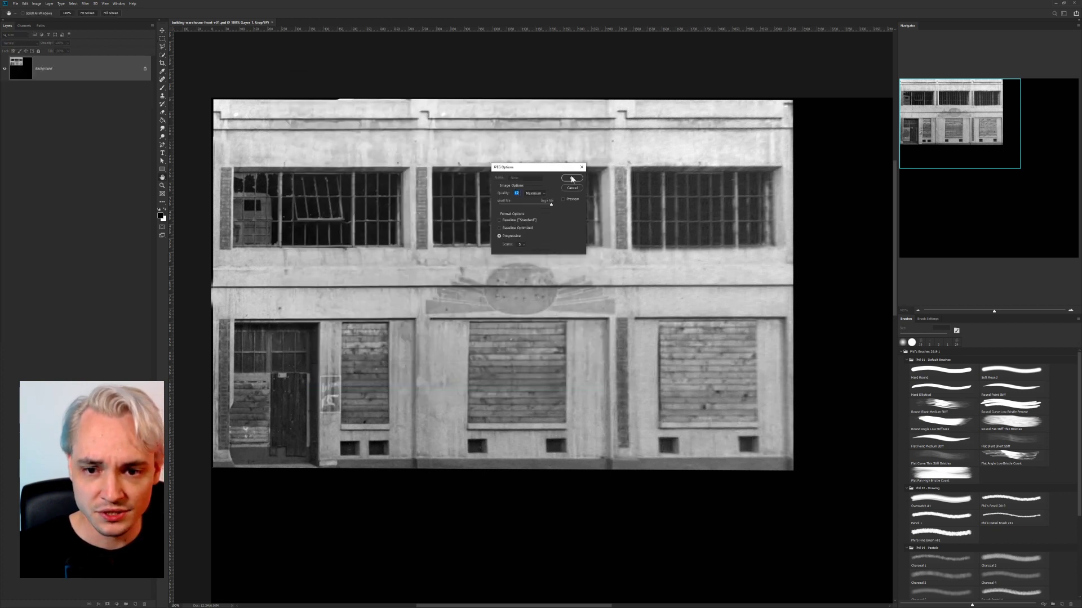
left_click(572, 178)
Step: Switch to Maya, reload the facade's updated diffuse texture through the Hypershade, and move the Hypershade out of the way
key("alt+Tab")
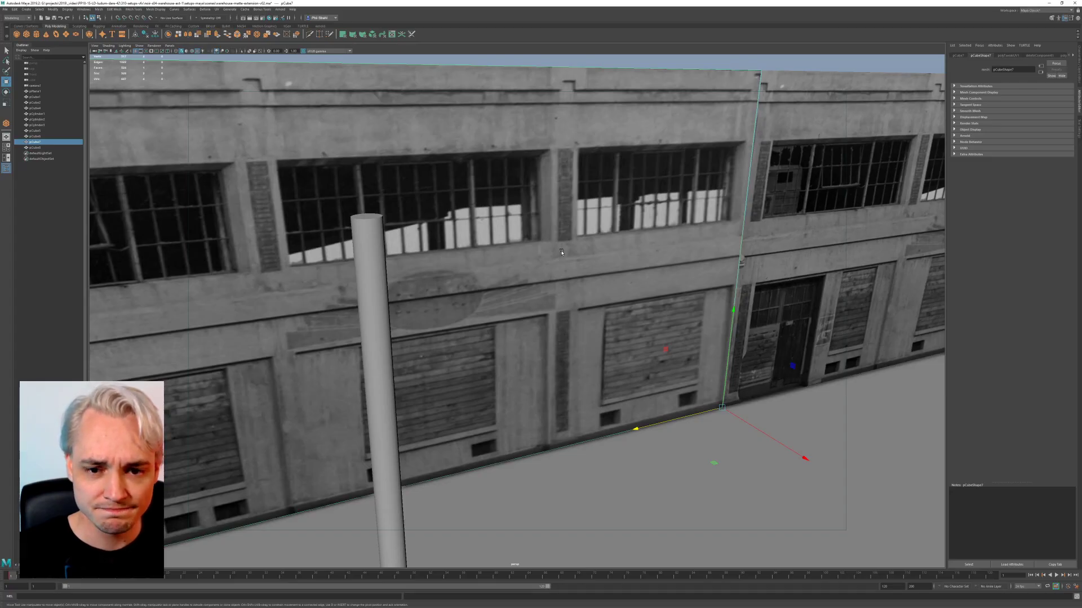
right_click_drag(561, 253, 508, 256, "alt")
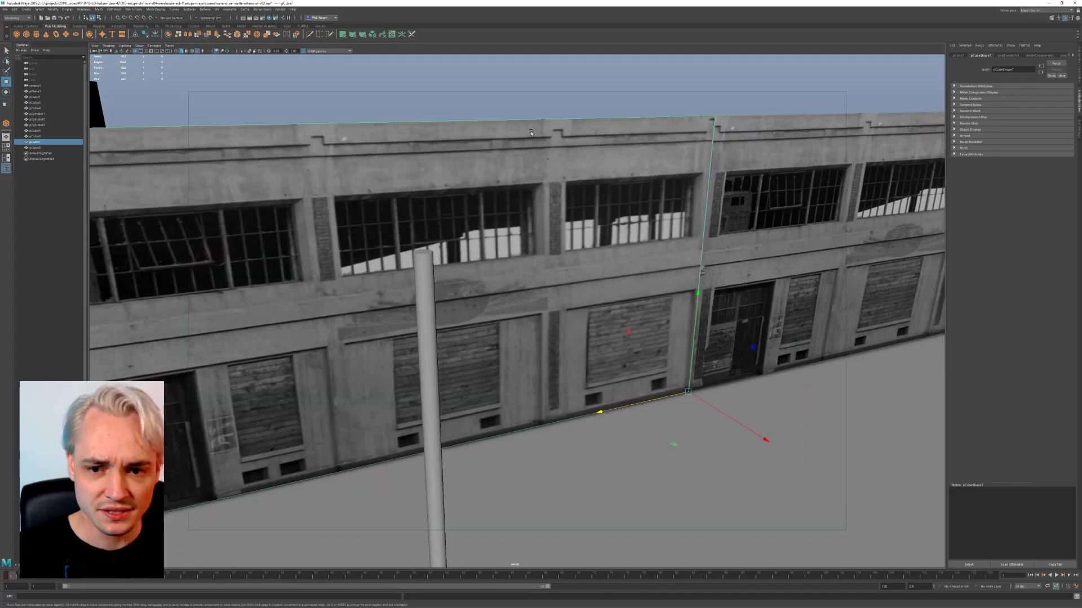
key("space")
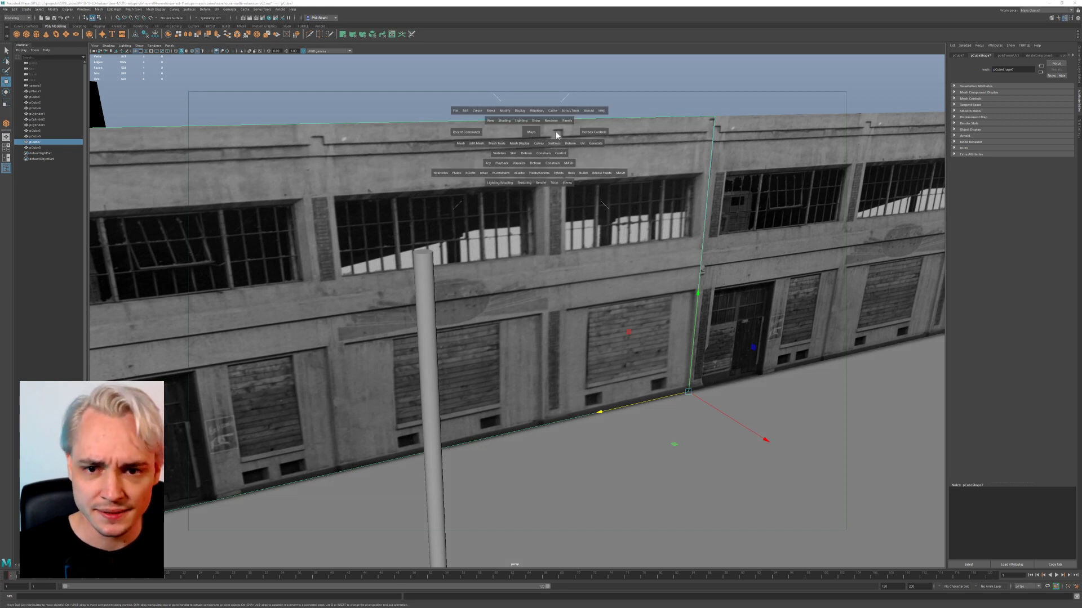
left_click(542, 111)
mouse_move(579, 148)
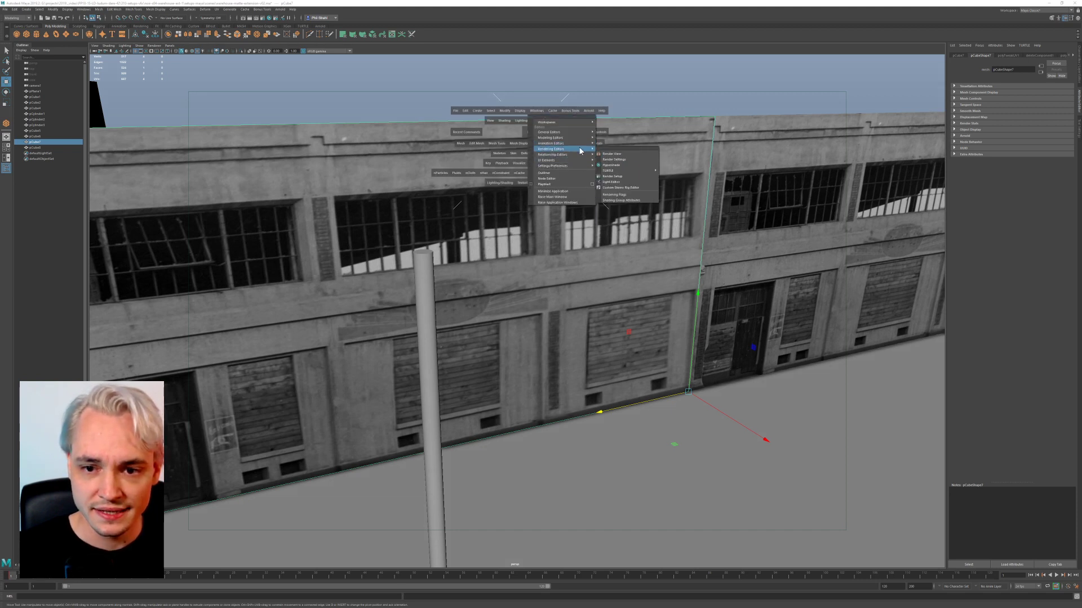
left_click(632, 164)
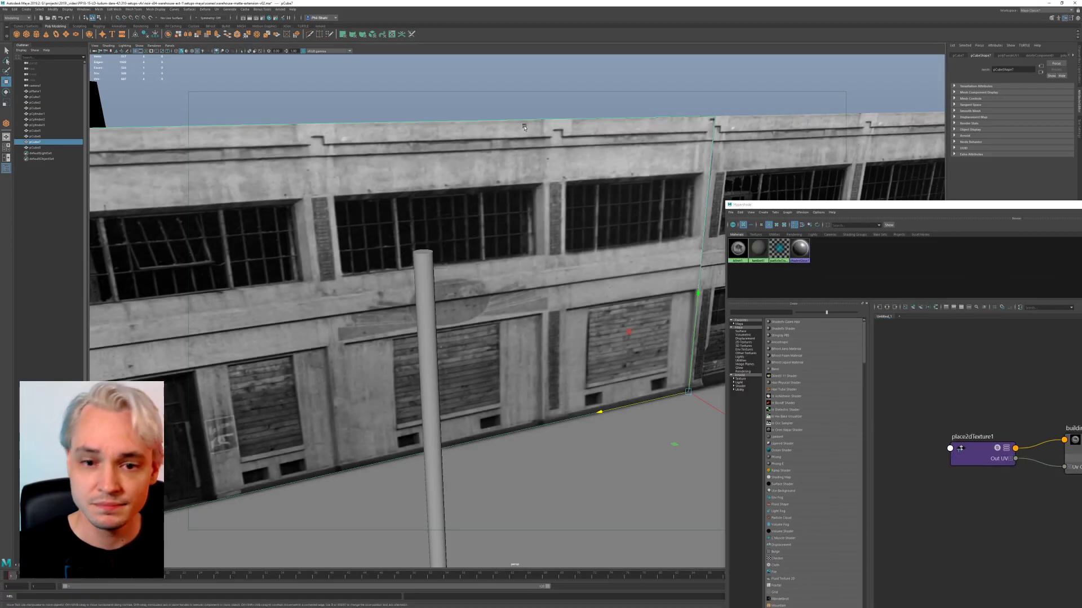
left_click_drag(771, 206, 1081, 200)
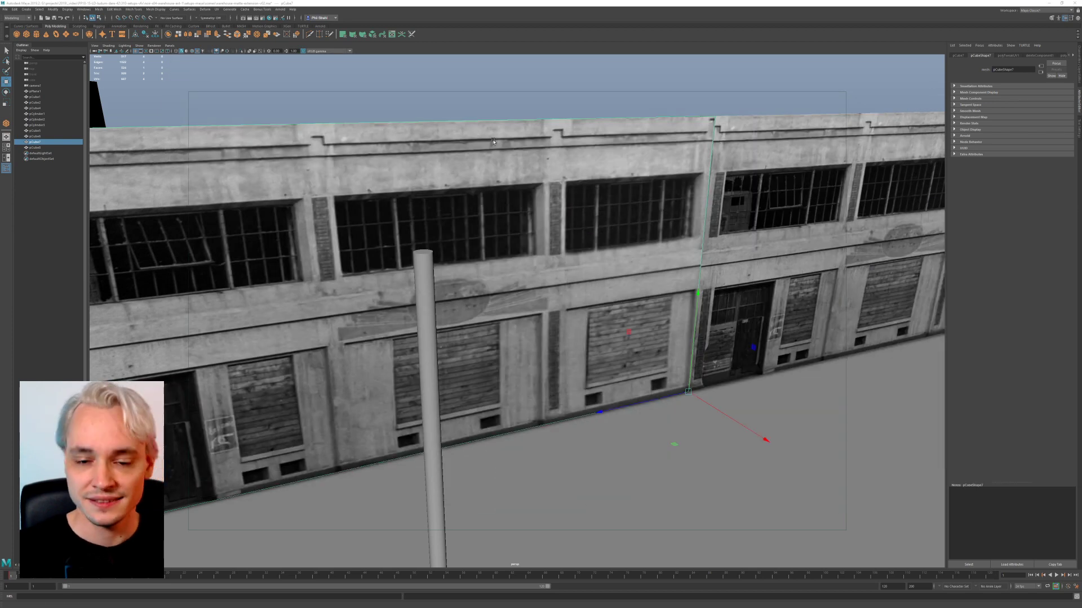
Step: Examine the retextured warehouse facade from street level and from above, framing on the pole in front of it
left_click(563, 79)
scroll(399, 360, "down", 5)
left_click_drag(399, 361, 509, 315, "alt")
scroll(408, 351, "down", 8)
middle_click_drag(608, 324, 493, 251, "alt")
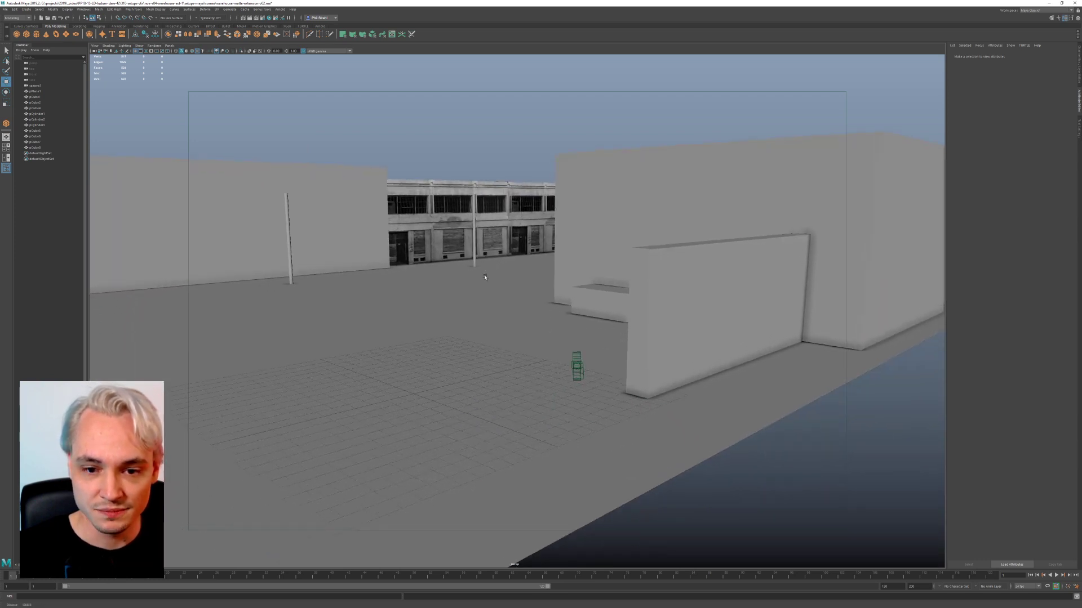
scroll(531, 306, "up", 6)
scroll(528, 302, "down", 2)
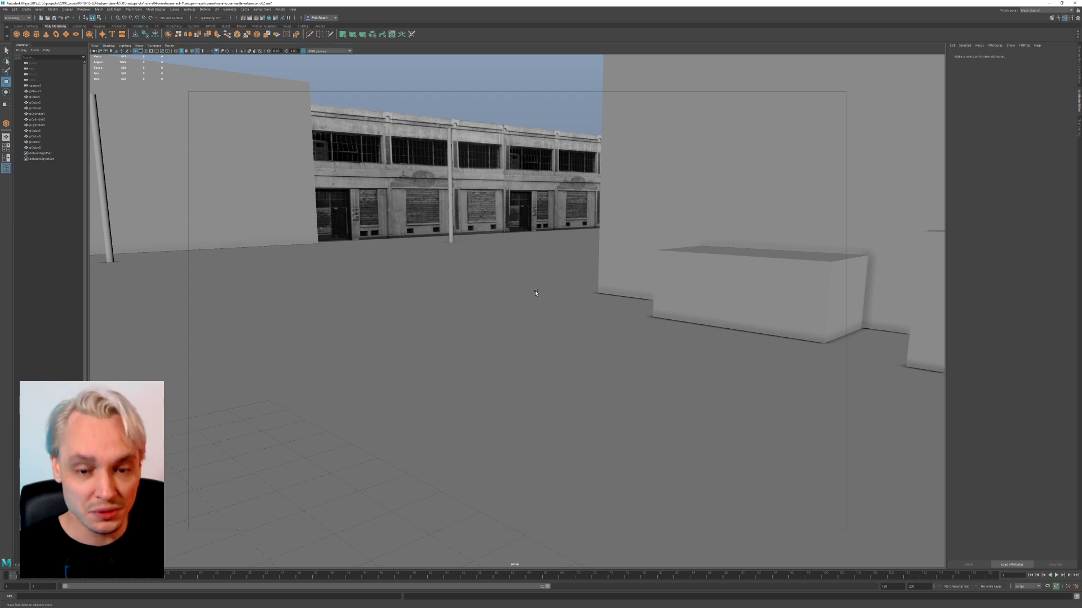
scroll(442, 148, "up", 8)
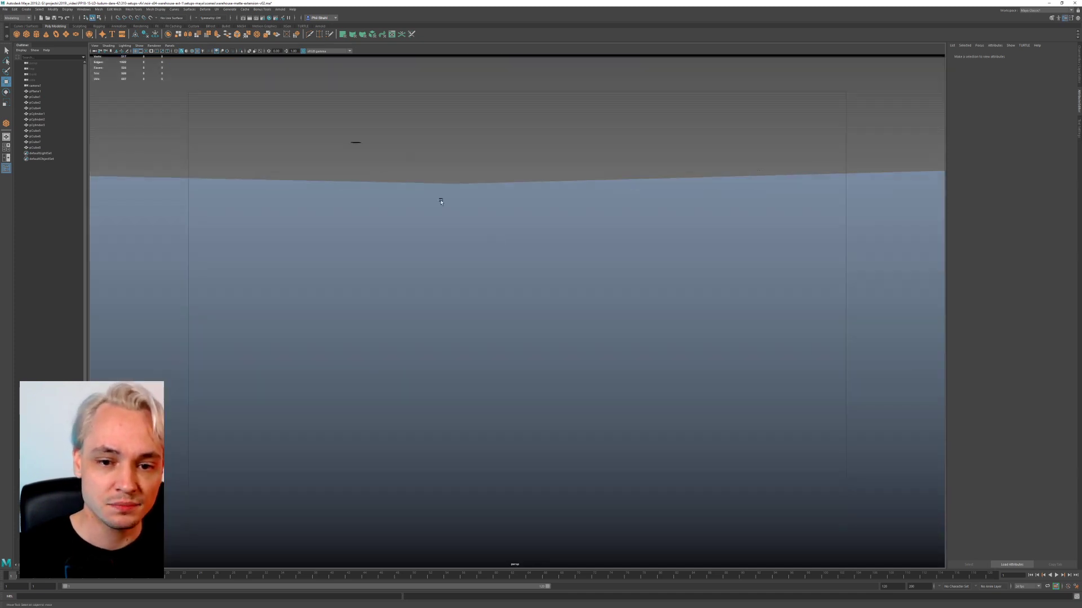
scroll(439, 198, "down", 4)
left_click_drag(443, 304, 424, 392, "alt")
middle_click_drag(425, 393, 488, 311, "alt")
left_click(497, 345)
mouse_move(497, 321)
left_mouse_down("alt")
mouse_move(493, 363)
mouse_move(497, 333)
left_mouse_up("alt")
key("f")
right_click_drag(442, 294, 394, 276, "alt")
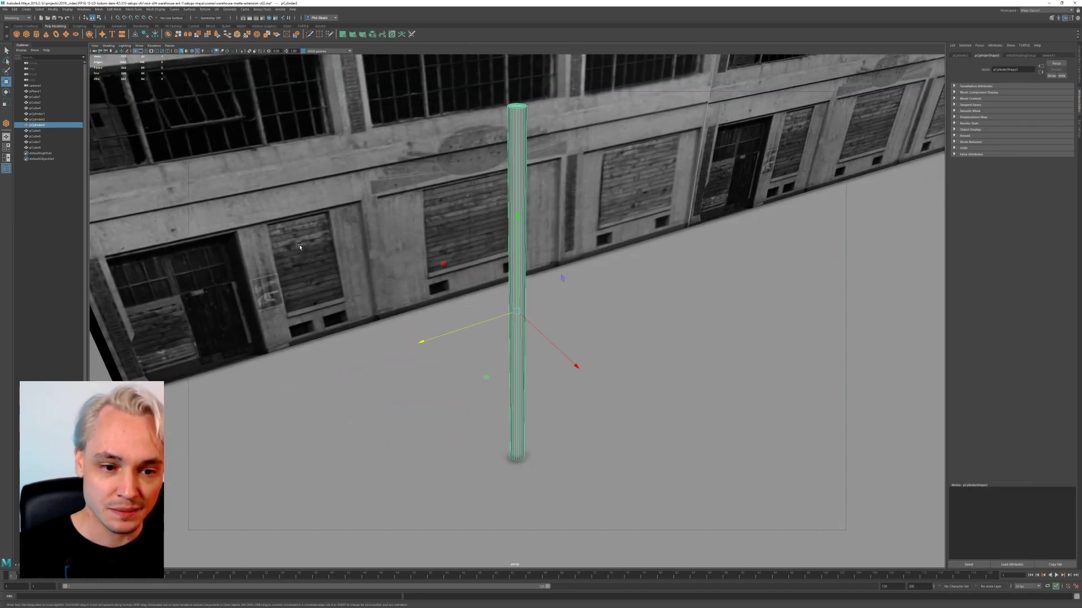
middle_click_drag(286, 239, 354, 260, "alt")
middle_click_drag(334, 220, 390, 240, "alt")
scroll(618, 316, "down", 4)
left_click_drag(618, 316, 557, 308, "alt")
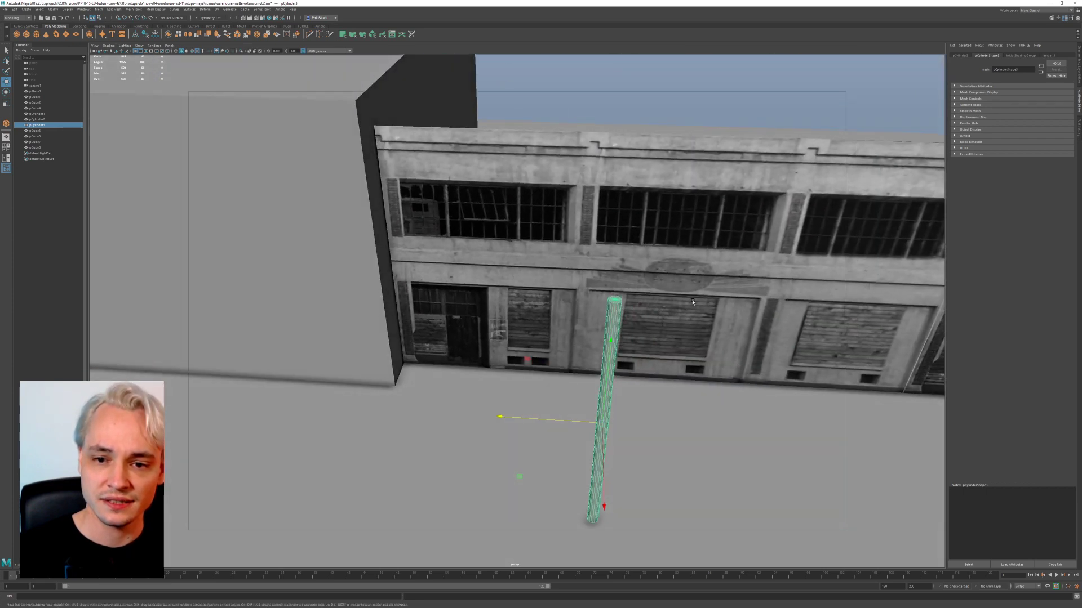
Step: Delete the duplicate facade section that extends the warehouse wall away from the large adjoining block
scroll(693, 302, "down", 3)
middle_click_drag(912, 259, 759, 252, "alt")
left_click(717, 272)
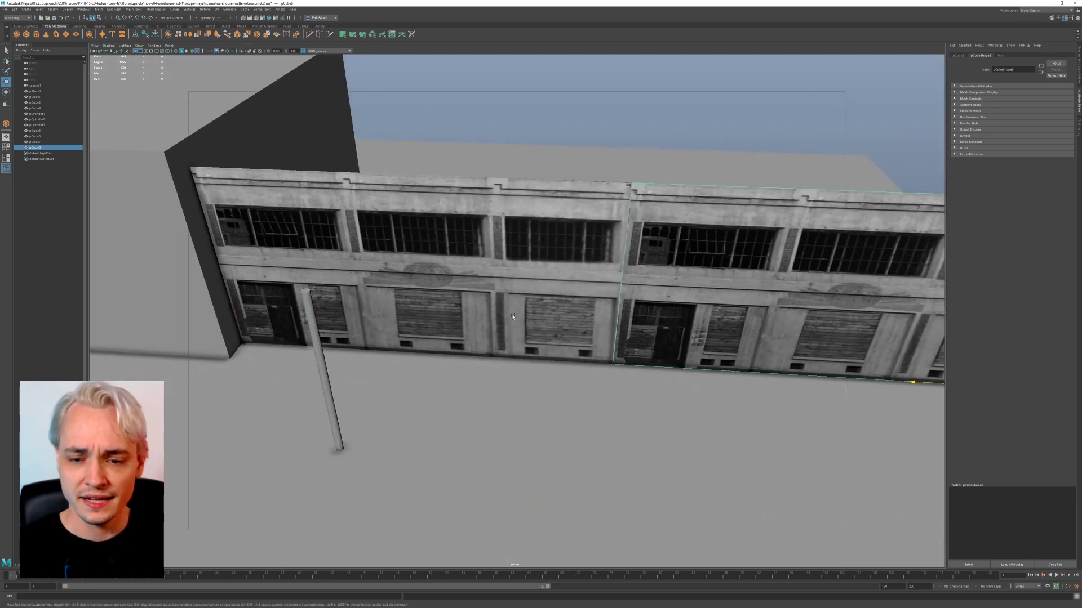
scroll(512, 317, "down", 3)
key("Delete")
Step: Select the remaining warehouse facade section and save the scene
left_click(418, 280)
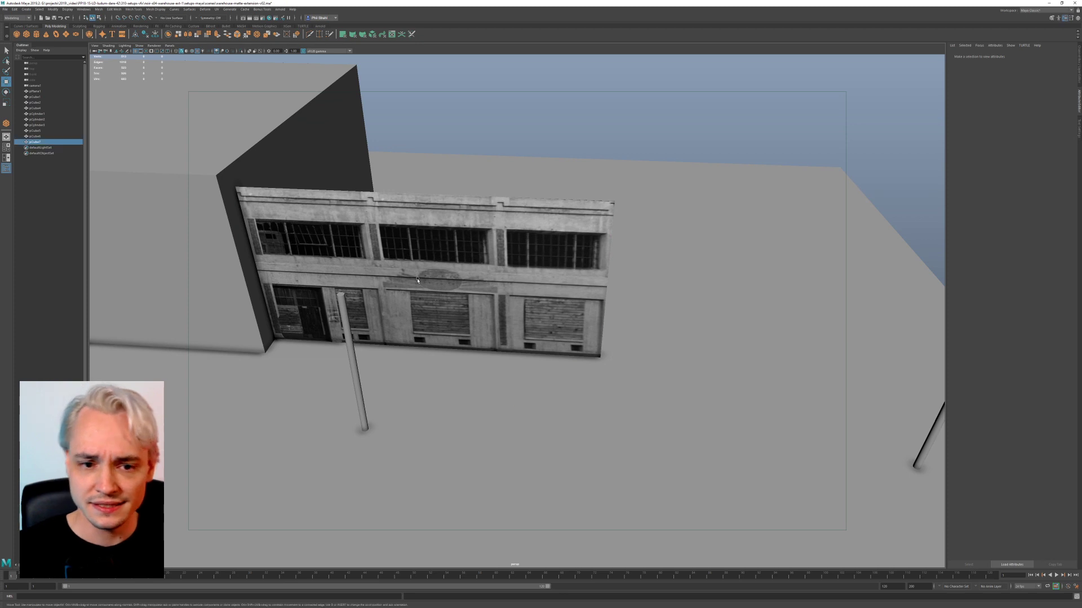
left_click_drag(417, 280, 360, 277, "alt")
middle_click_drag(360, 277, 410, 220, "alt")
key("ctrl+s")
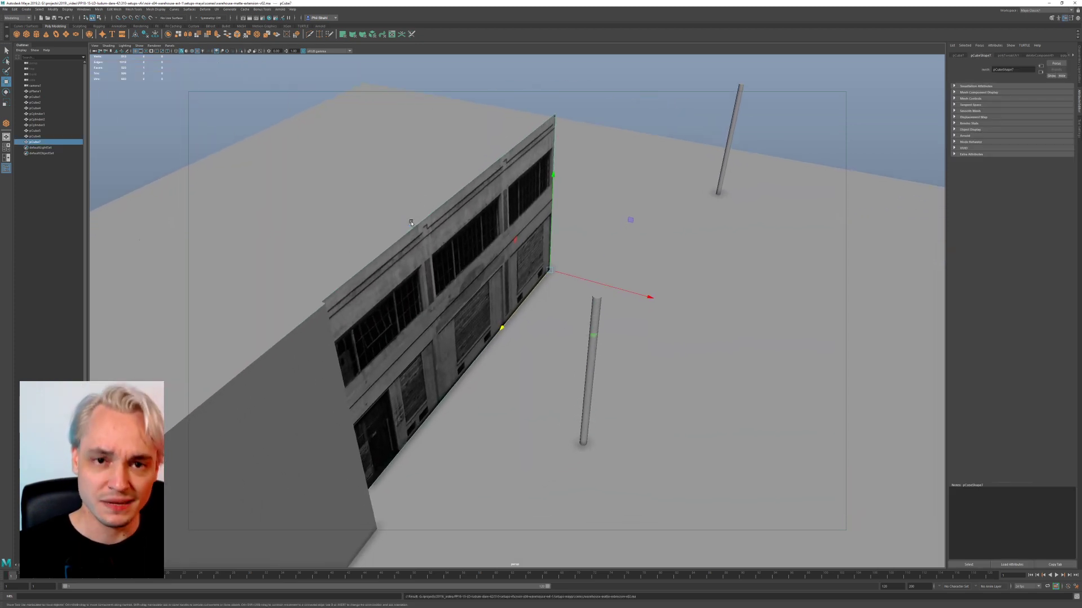
Step: Detach the Mesh Tools commands as a floating palette beside the warehouse facade
right_click_drag(386, 261, 495, 331, "alt")
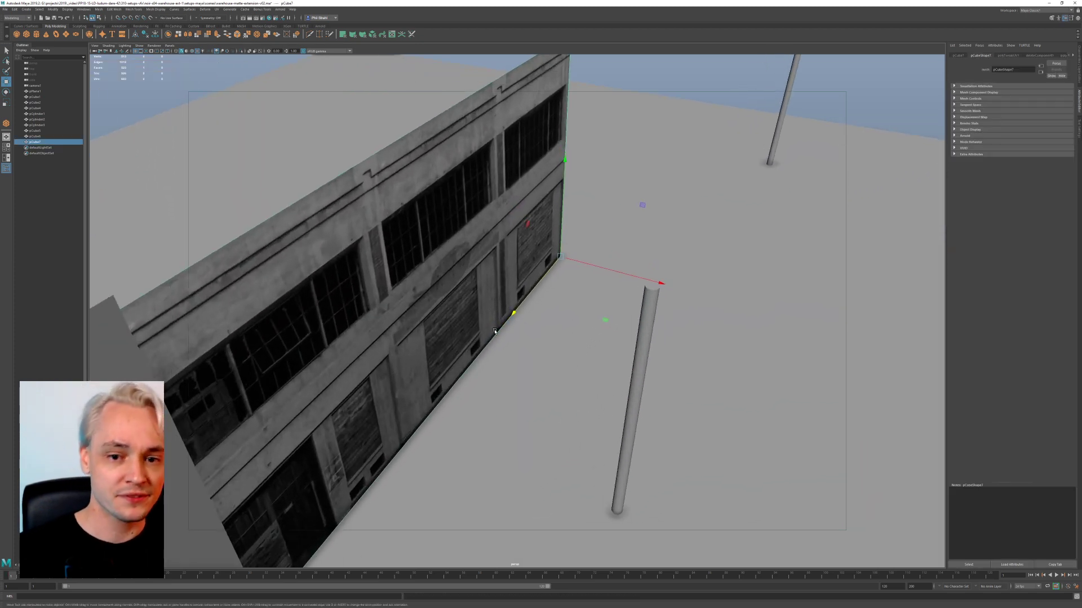
left_click_drag(423, 304, 522, 271, "alt")
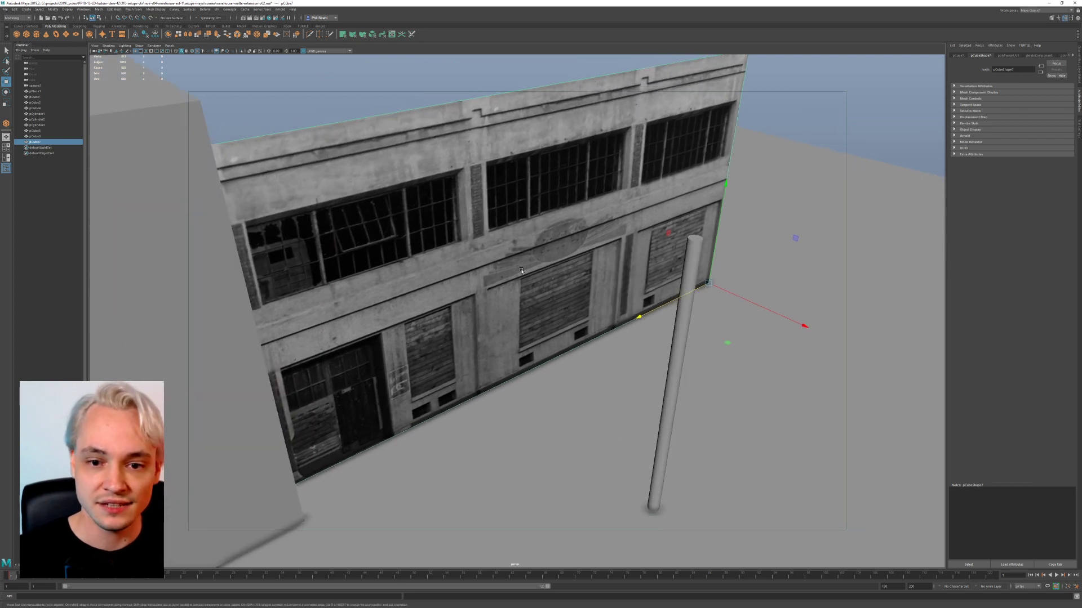
key("space")
left_click(467, 281)
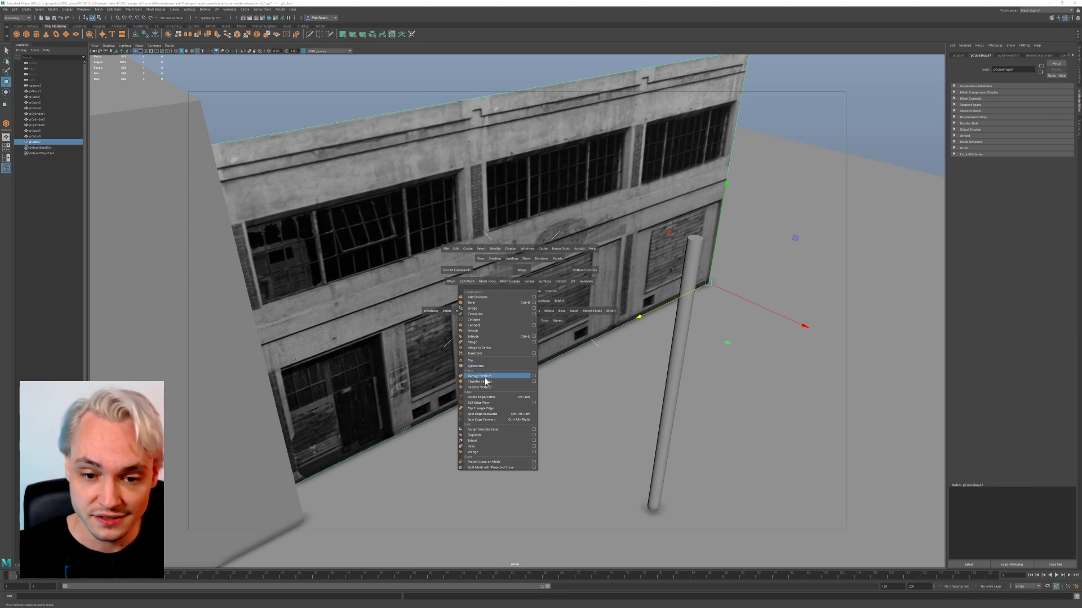
left_click(492, 217)
key("space")
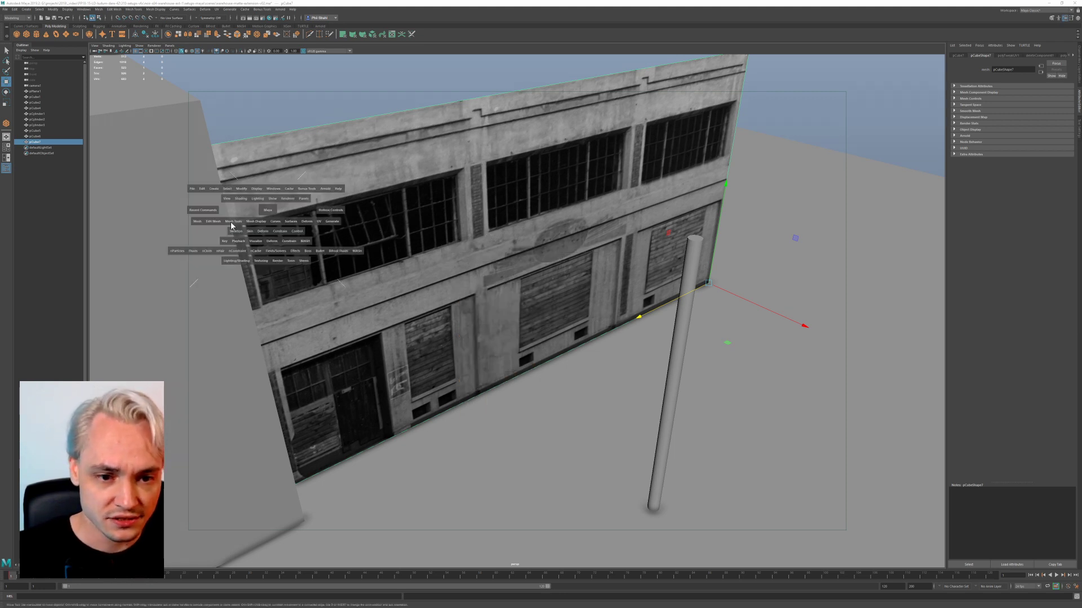
left_click(226, 222)
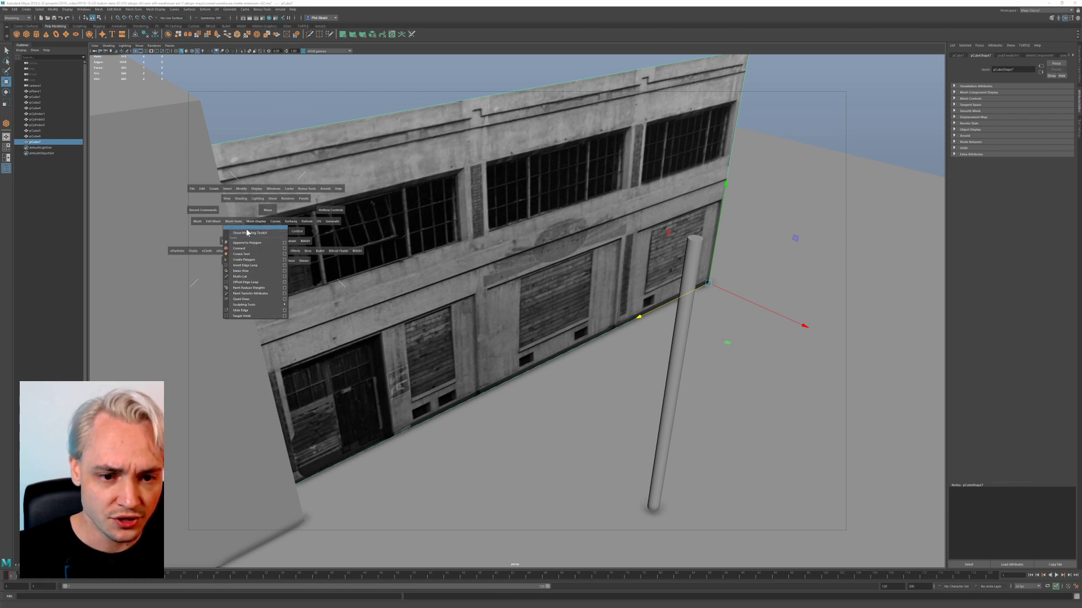
left_click(246, 229)
left_click_drag(248, 229, 124, 182)
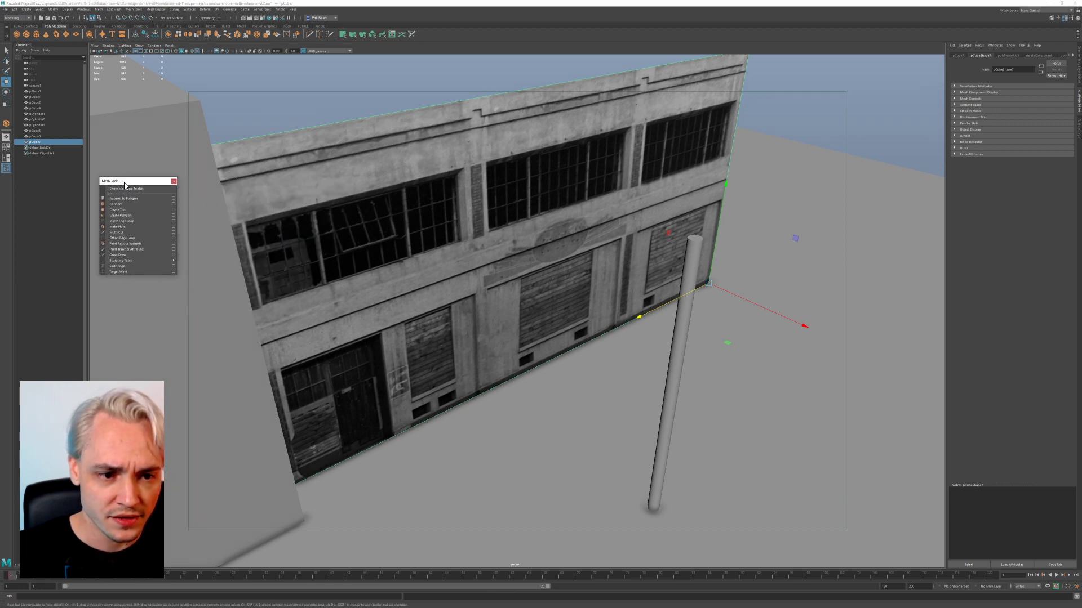
Step: Insert two vertical edge loops with Insert Edge Loop along both sides of the facade's first pilaster after the door bay
left_click(142, 222)
left_click_drag(489, 338, 339, 329, "alt")
right_click_drag(338, 330, 459, 349, "alt")
middle_click_drag(459, 349, 535, 365, "alt")
left_click_drag(524, 365, 587, 406, "alt")
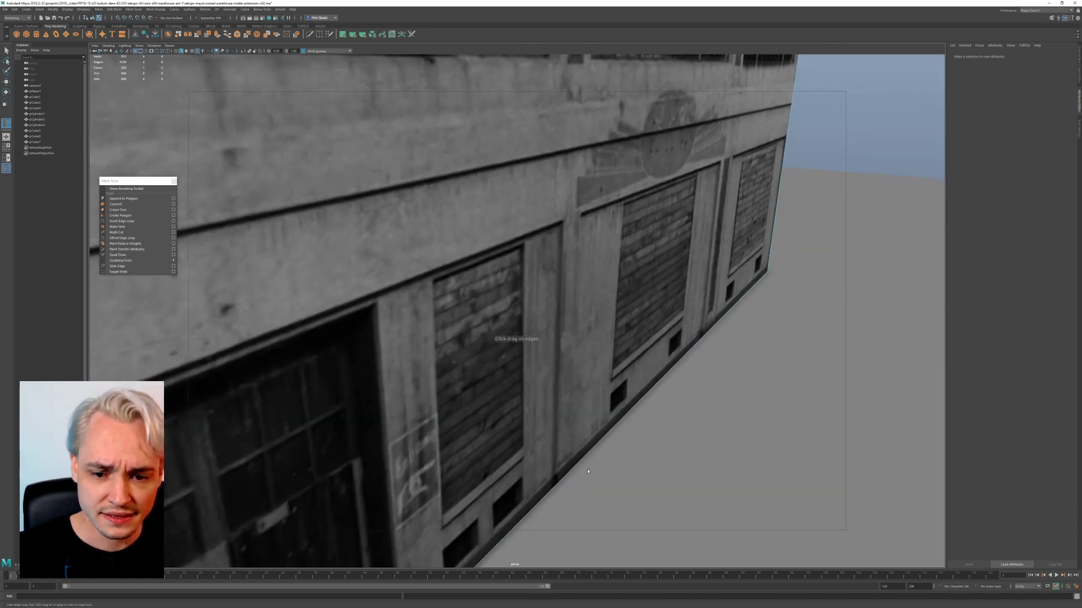
left_click(559, 485)
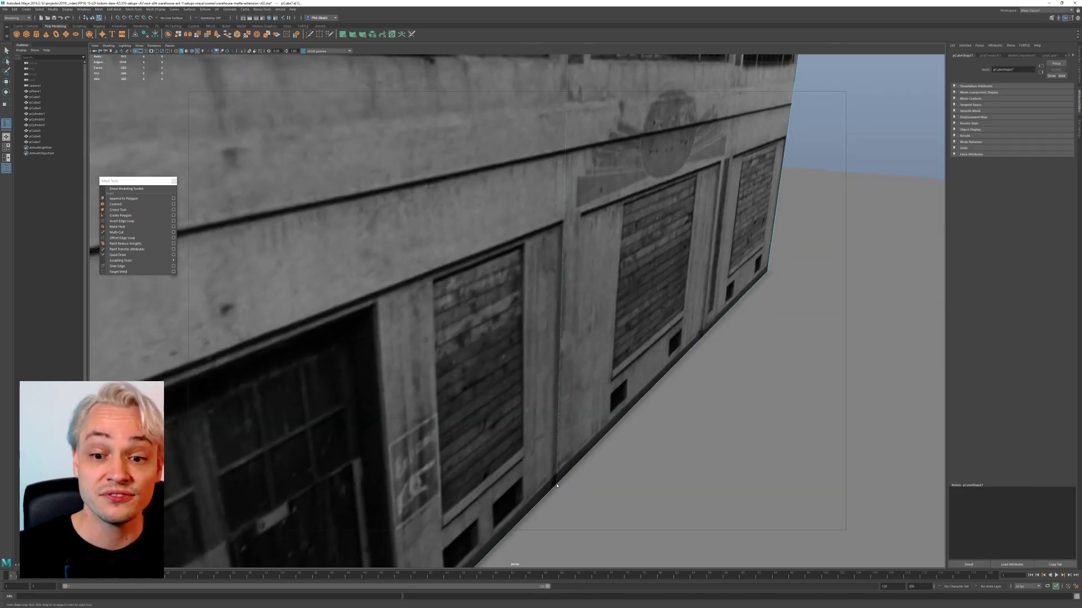
left_click_drag(560, 480, 509, 490, "alt")
right_click_drag(510, 490, 526, 254, "alt")
left_click_drag(527, 254, 497, 255, "alt")
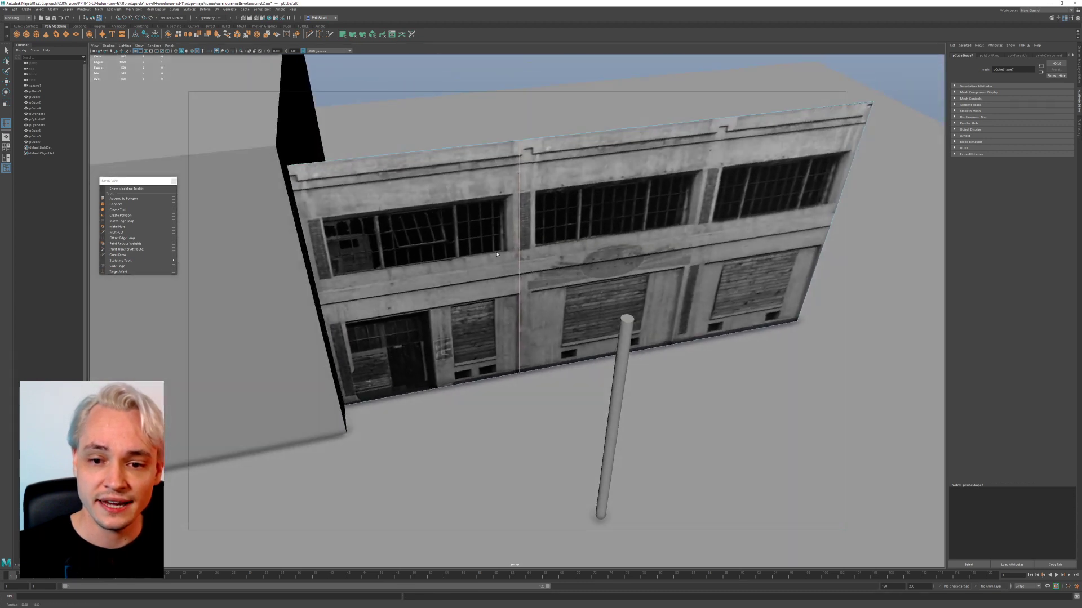
left_click(537, 141)
Step: Examine the inserted edge loops on the facade in wireframe, shaded and textured display
key("4")
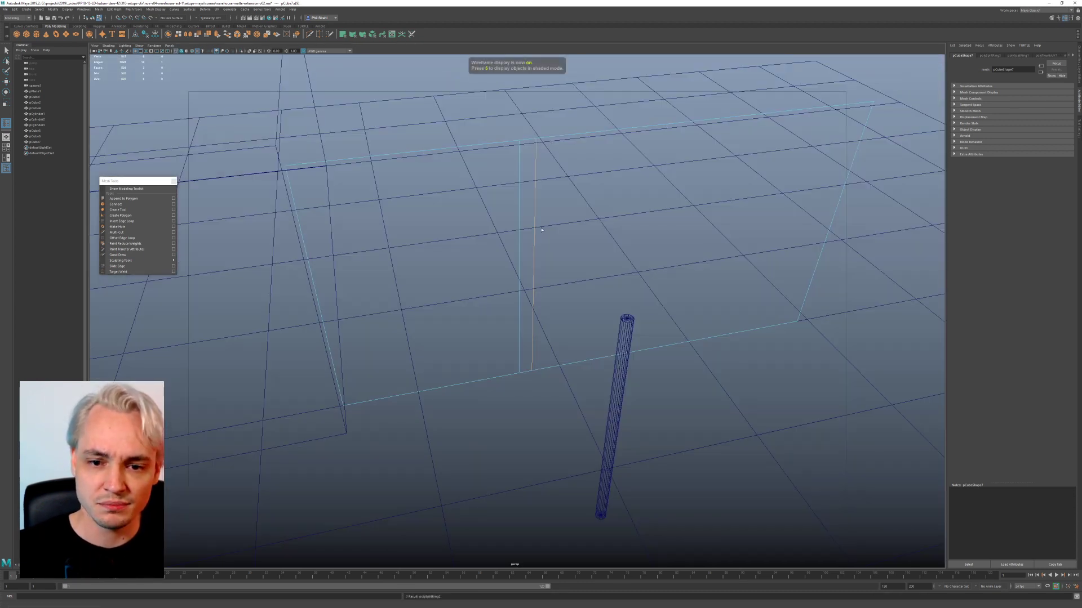
left_click_drag(541, 229, 487, 217, "alt")
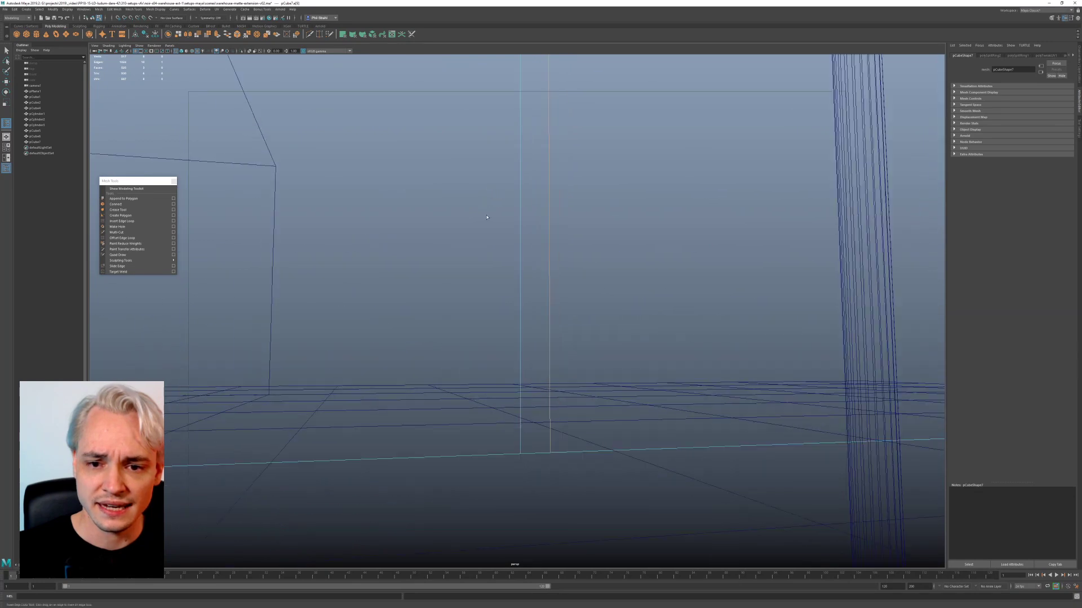
right_click_drag(487, 217, 441, 218, "alt")
left_click_drag(441, 218, 446, 257, "alt")
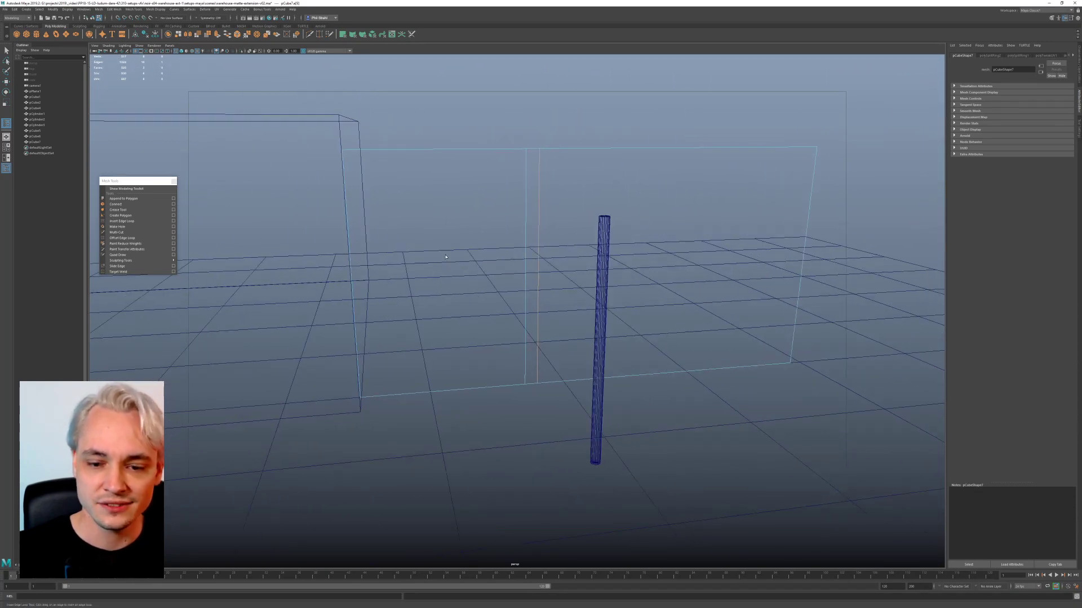
key("5")
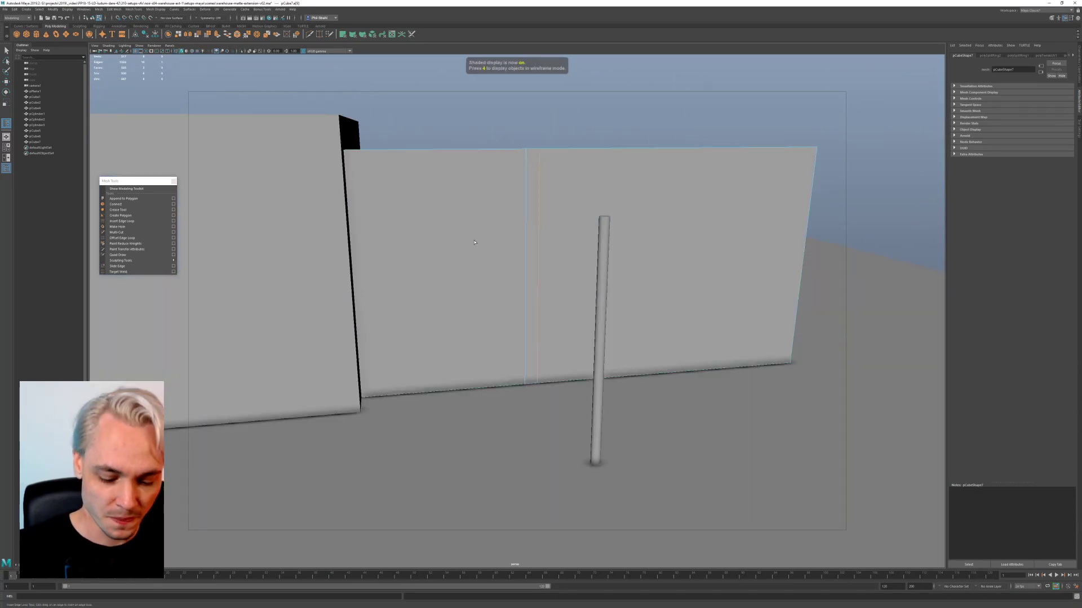
left_click_drag(474, 243, 473, 254, "alt")
key("6")
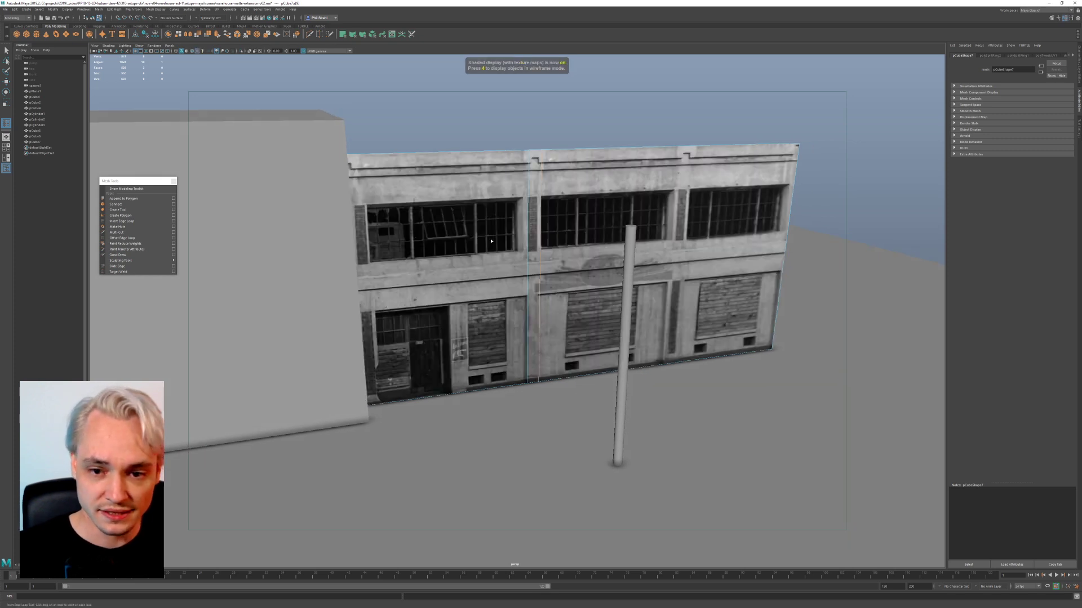
right_click_drag(491, 241, 696, 207, "alt")
left_click_drag(616, 272, 581, 128, "alt")
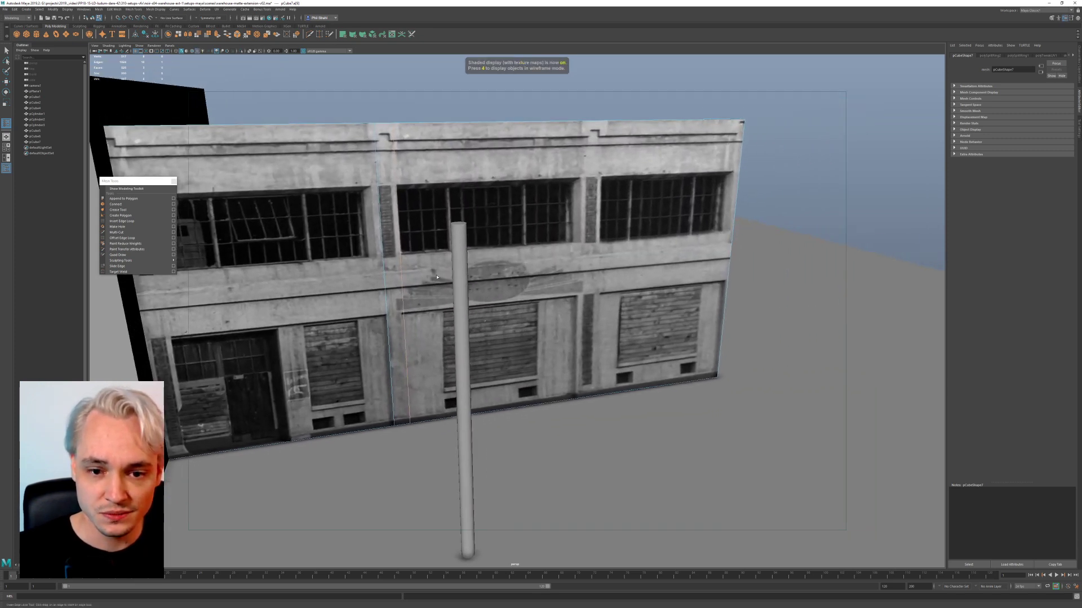
Step: Insert vertical edge loops along both sides of the second pilaster and near the facade's far end
left_click(583, 125)
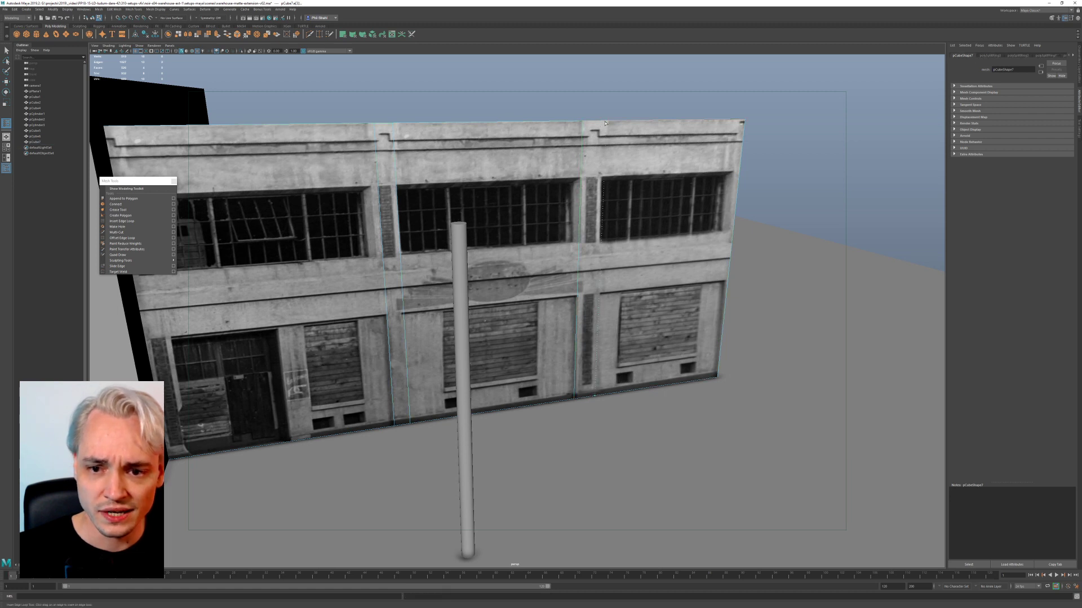
left_click(605, 123)
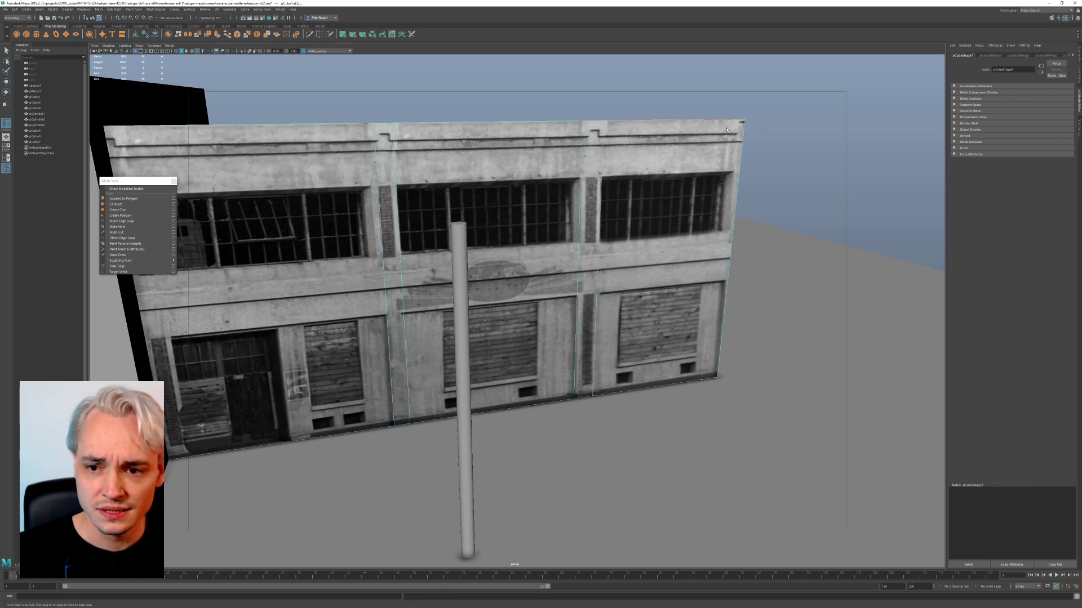
left_click(701, 128)
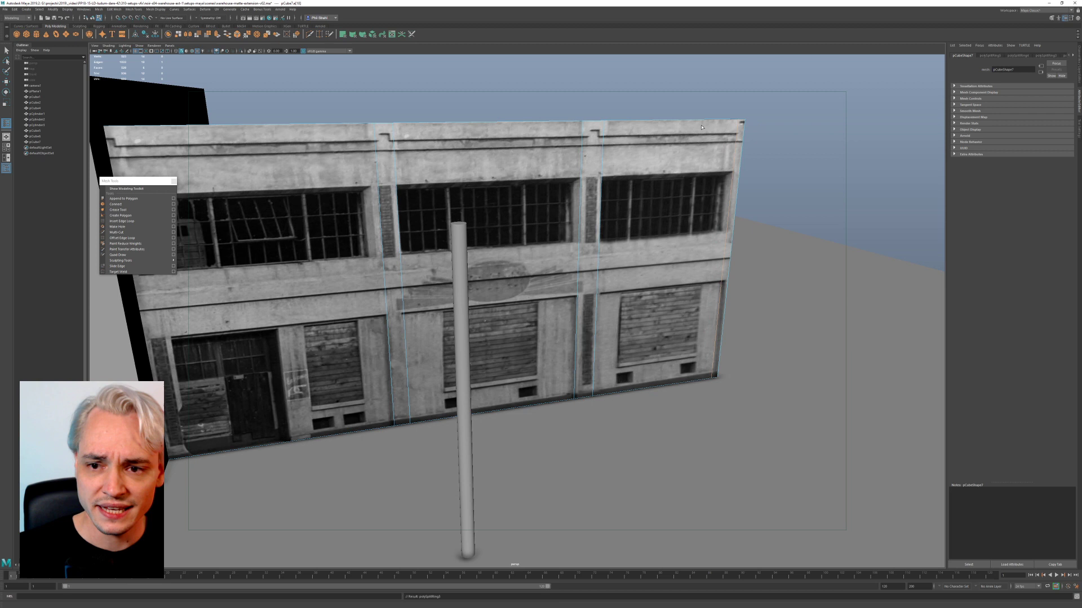
Step: Insert horizontal edge loops along the upper windows' top and bottom, and a vertical one beside the pilaster nearest the large block
left_click(603, 179)
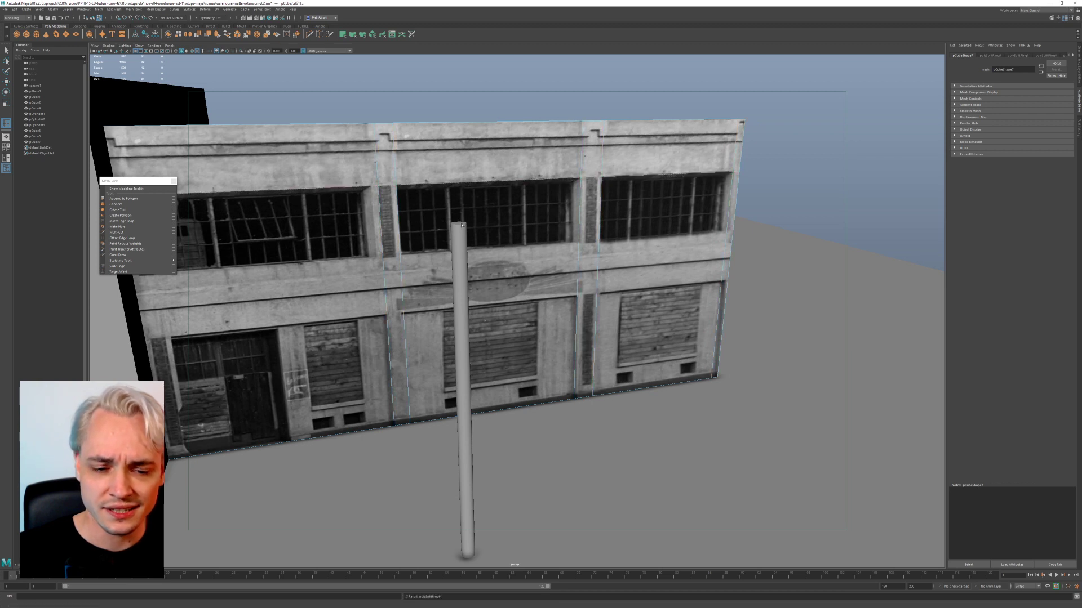
left_click(385, 260)
middle_click_drag(310, 232, 487, 217, "alt")
left_click_drag(487, 218, 465, 219, "alt")
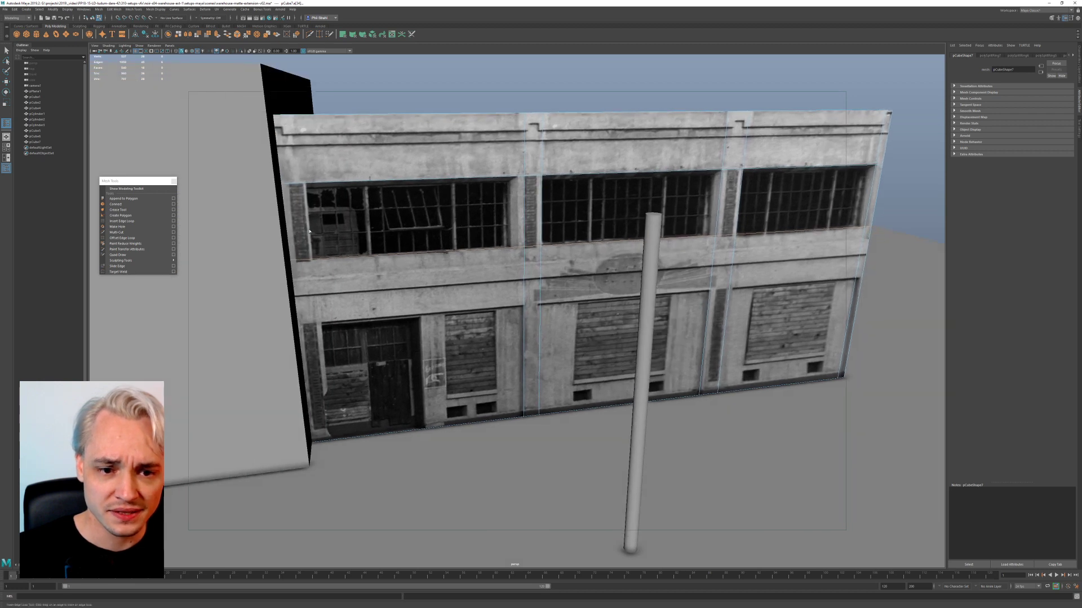
left_click(308, 185)
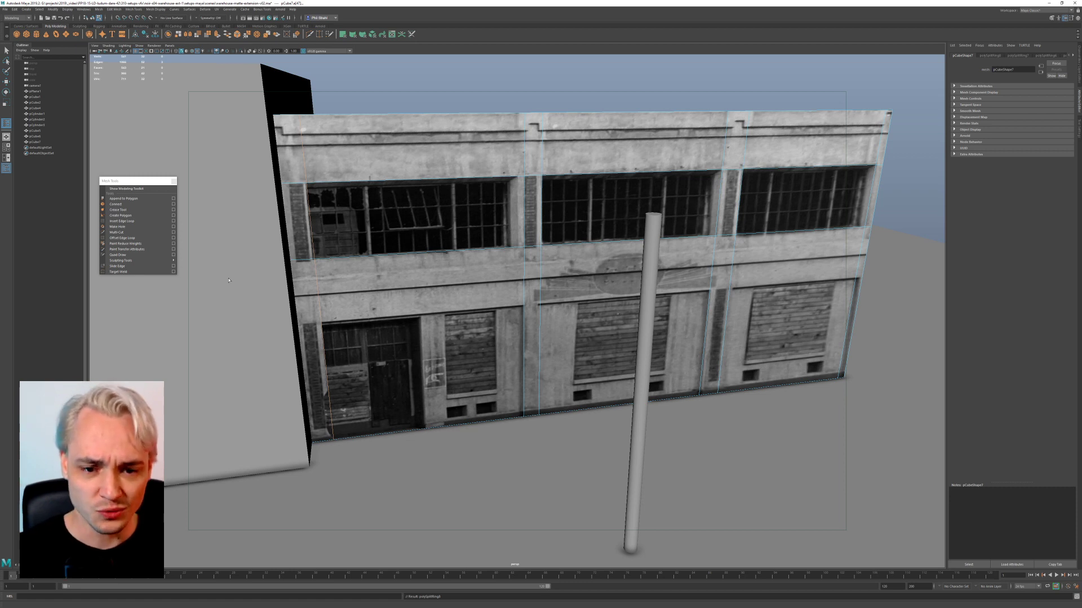
Step: Insert a horizontal edge loop at the door's top, a vertical one at its far side, and two along the ledge between floors
left_click_drag(321, 338, 327, 325)
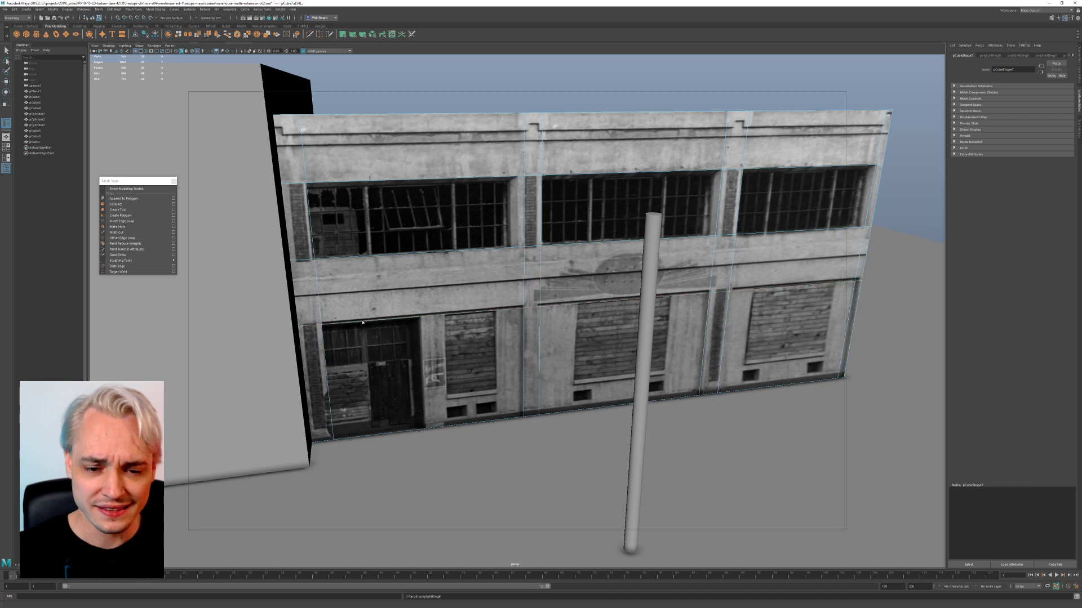
left_click_drag(409, 320, 420, 319)
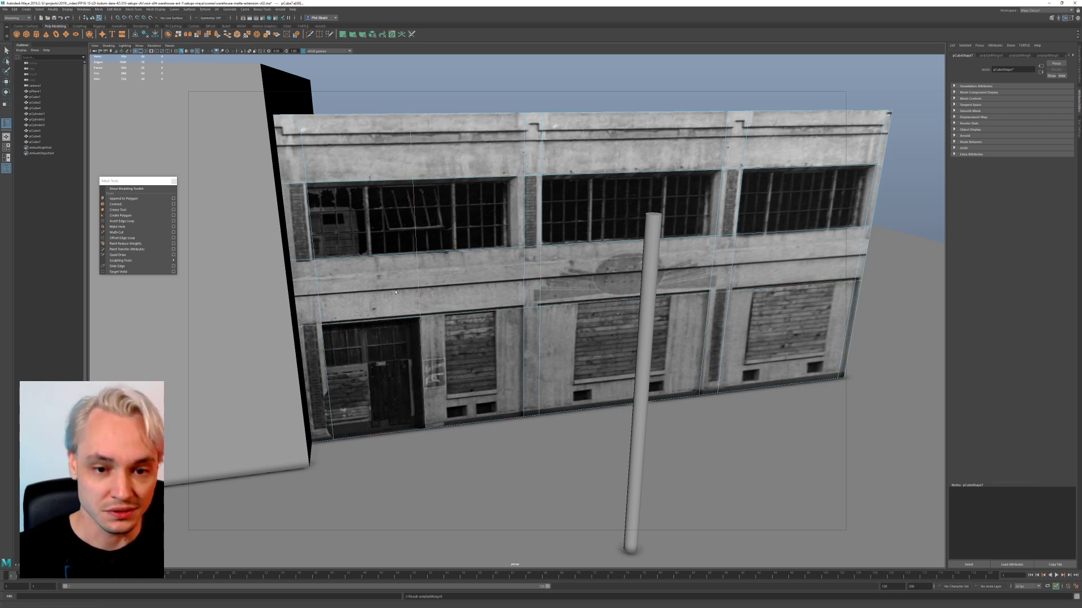
left_click(409, 276)
left_click(402, 258)
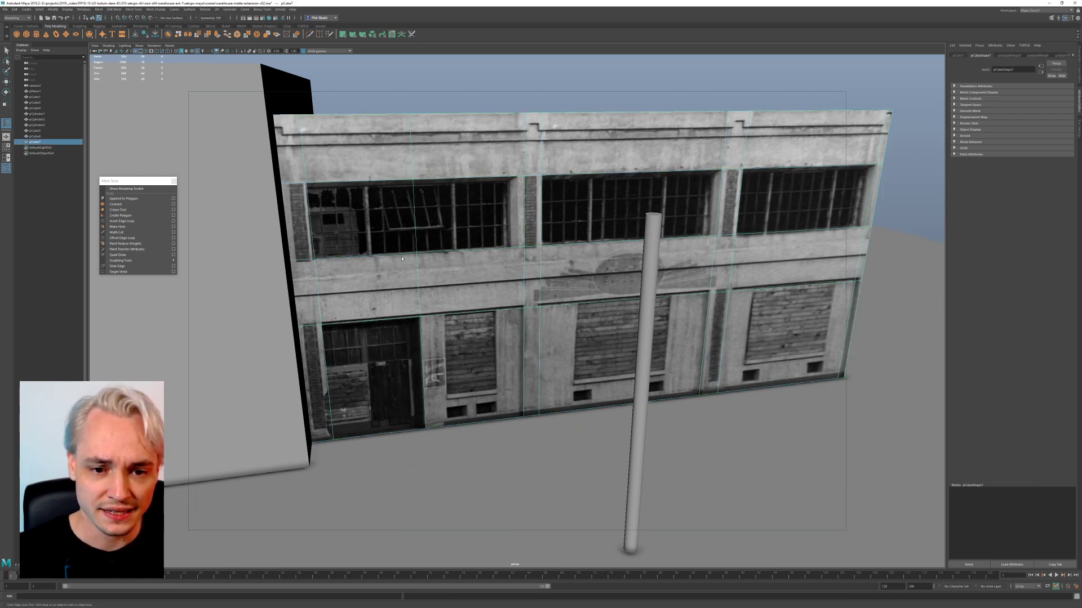
left_click(420, 293)
left_click(419, 291)
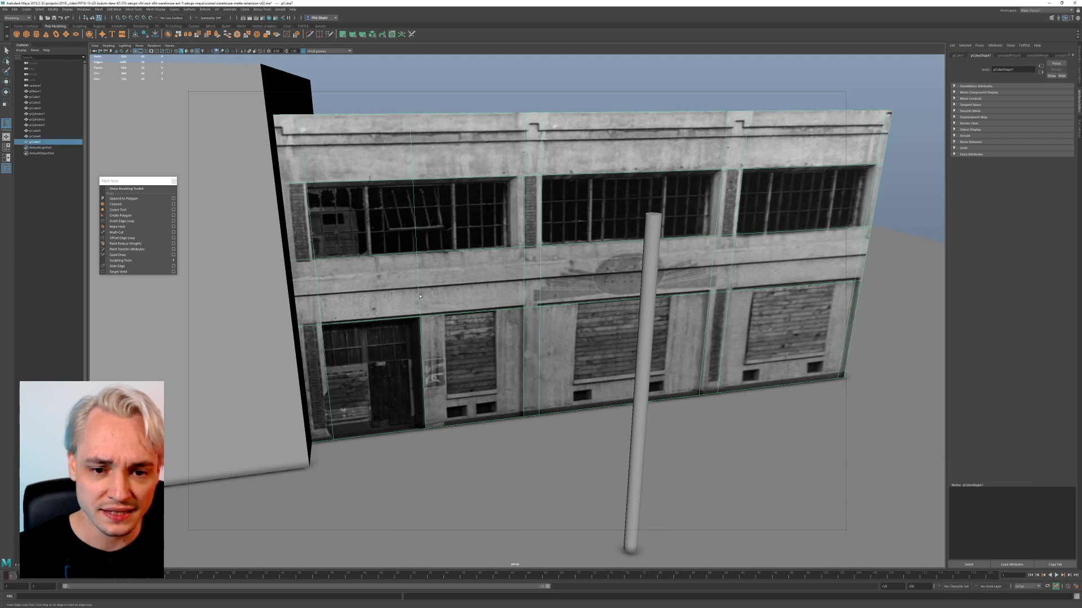
left_click_drag(420, 292, 386, 308)
Step: Try to switch the facade mesh to face selection in shaded display while Insert Edge Loop is active
key("5")
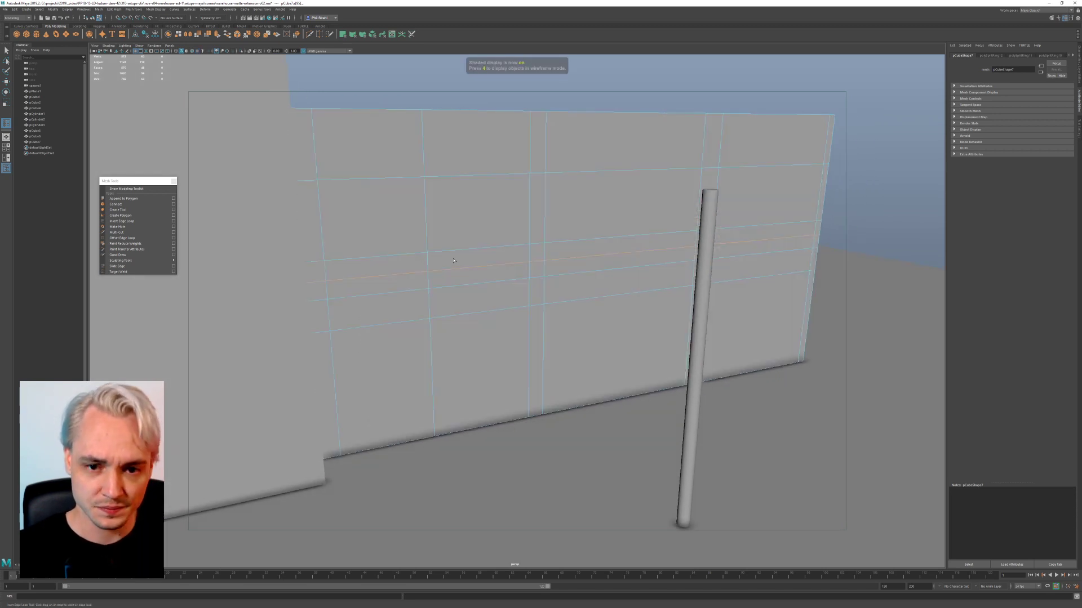
right_click_drag(457, 229, 454, 247)
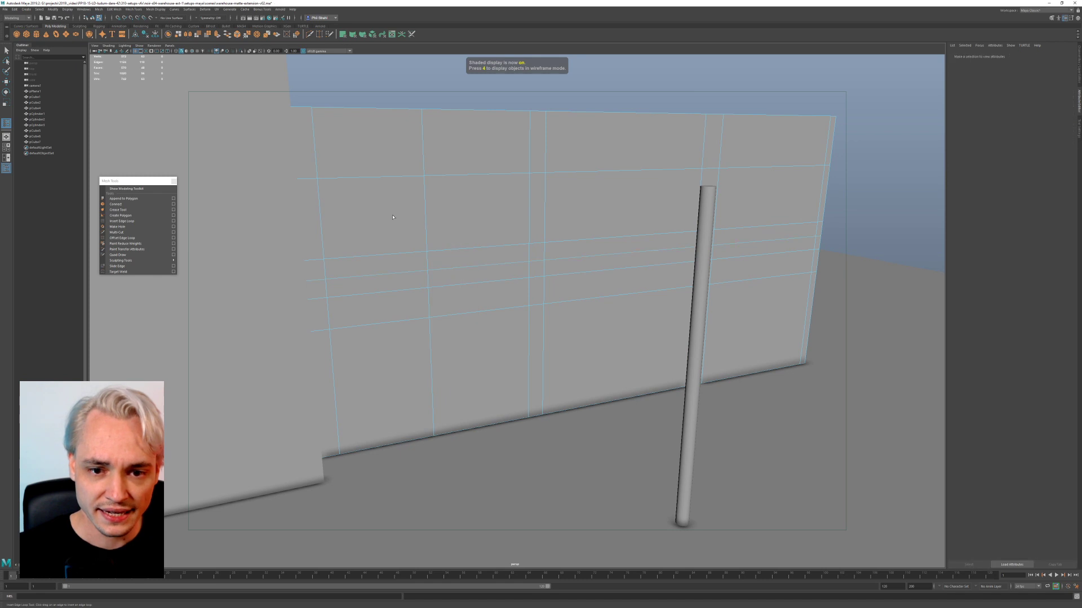
left_click(397, 218)
right_click_drag(397, 218, 397, 236)
left_click(455, 209)
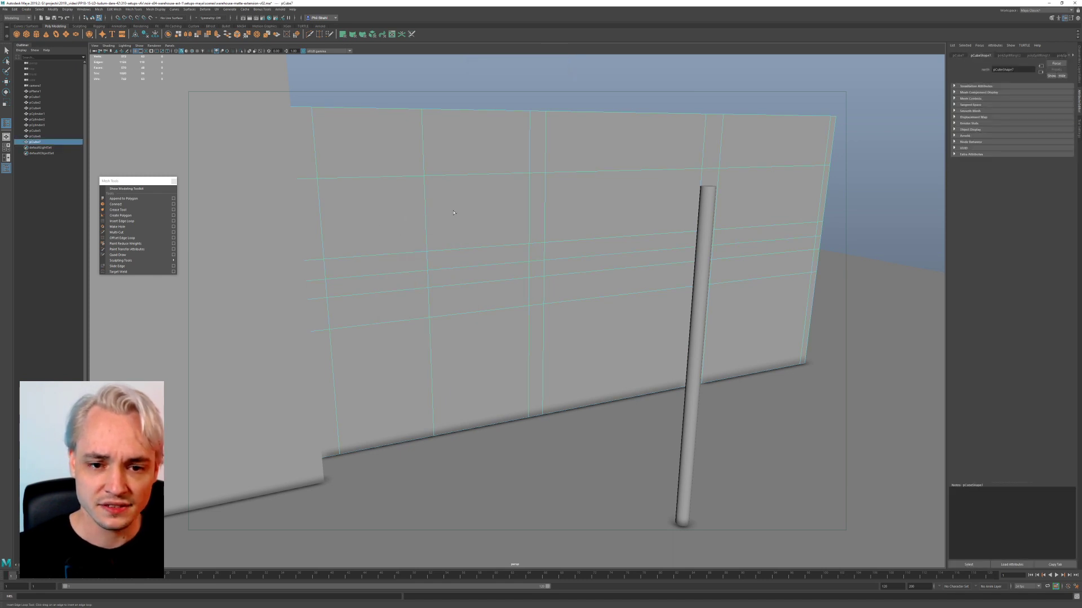
right_click_drag(481, 237, 482, 252)
left_click(484, 250)
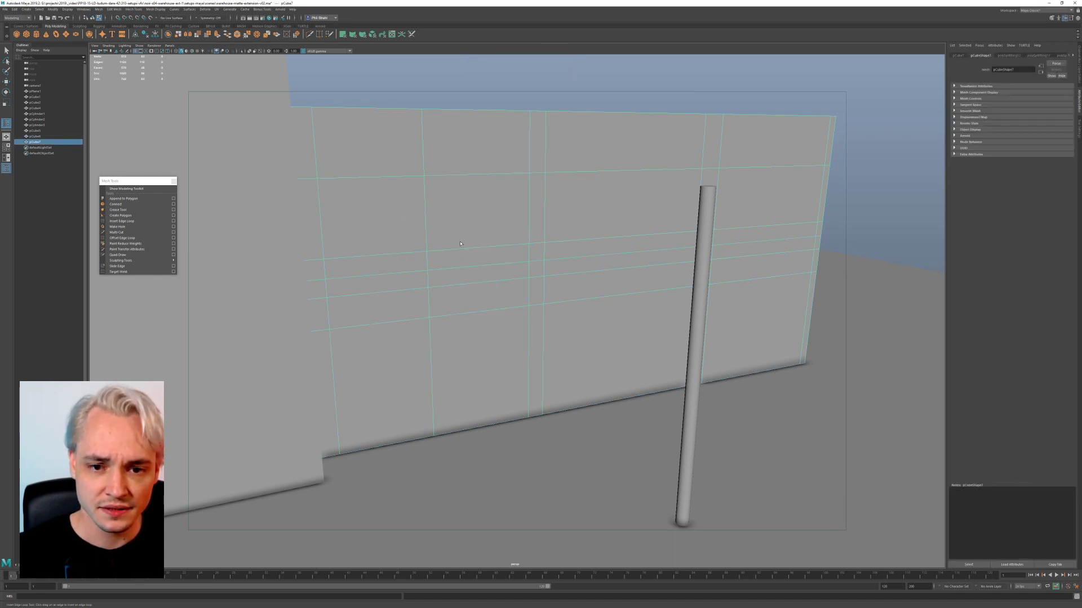
left_click_drag(489, 251, 450, 251, "alt")
right_click_drag(483, 229, 478, 231, "shift")
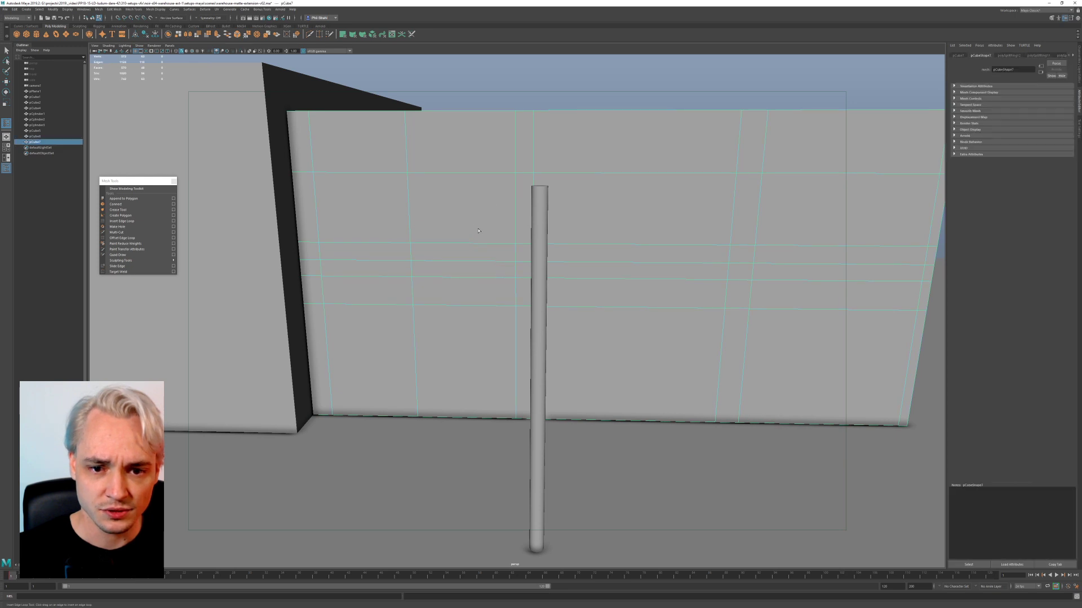
Step: Leave Insert Edge Loop for the Move tool, switch the facade to face selection, and return to textured display
key("w")
left_click(461, 218)
right_click_drag(622, 232, 622, 247)
left_click_drag(570, 235, 553, 234, "alt")
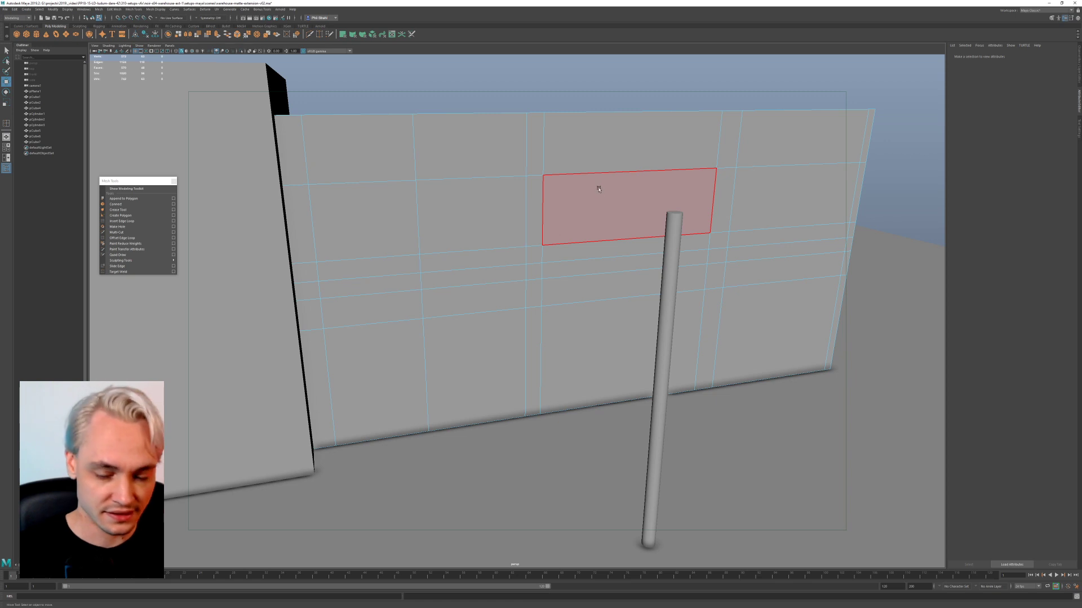
key("4")
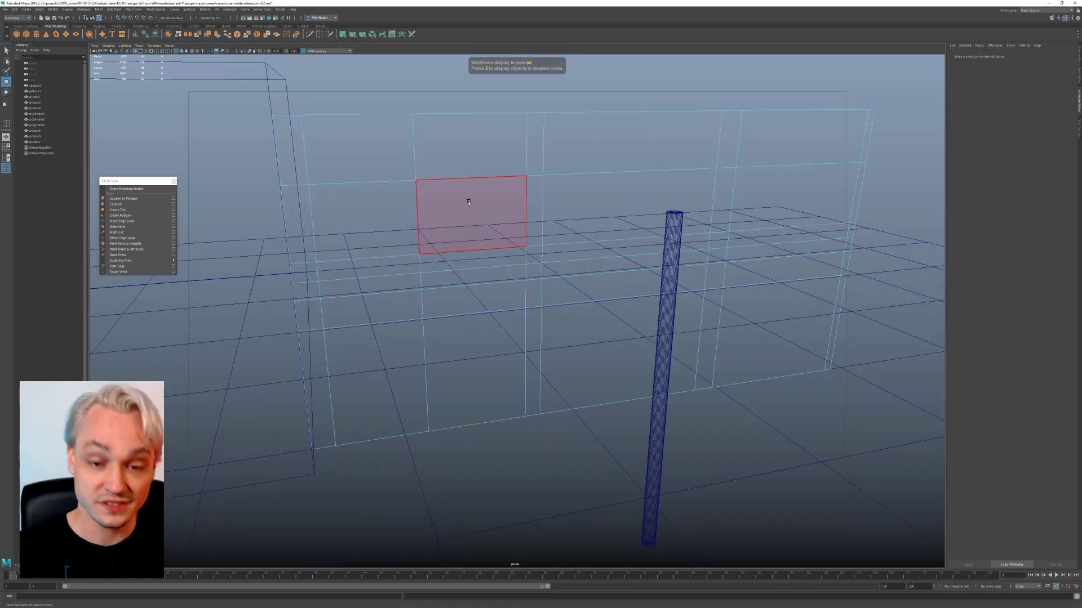
key("5")
key("6")
Step: Extrude all the upper-window faces and the door face together, and move them back into the facade
left_click(387, 221)
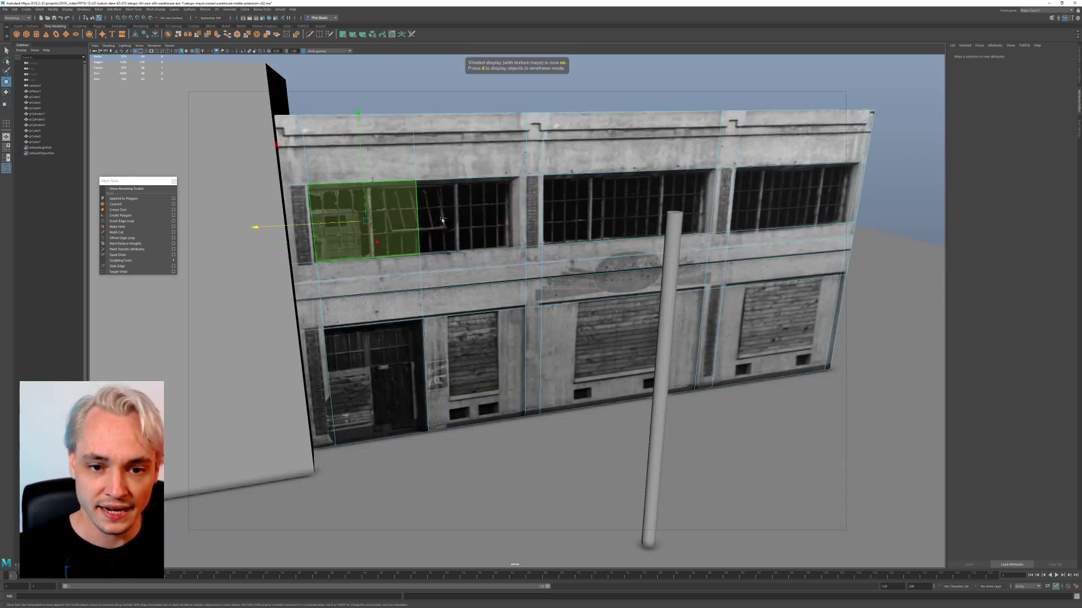
left_click(463, 216, "shift")
left_click(617, 206, "shift")
left_click(789, 197, "shift")
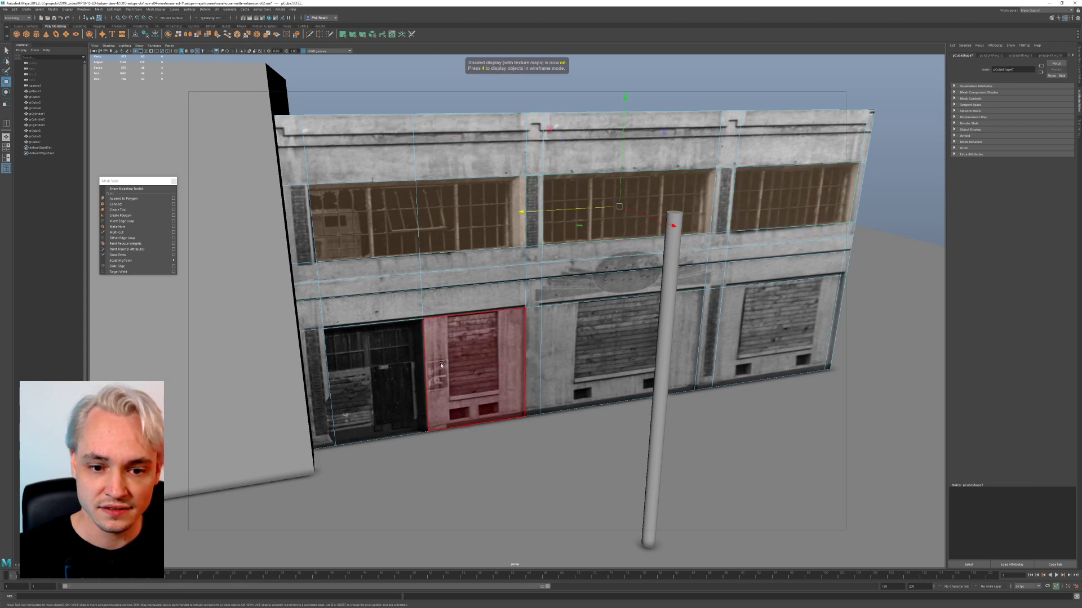
left_click(375, 366, "shift")
key("ctrl+e")
left_click_drag(478, 260, 563, 301, "alt")
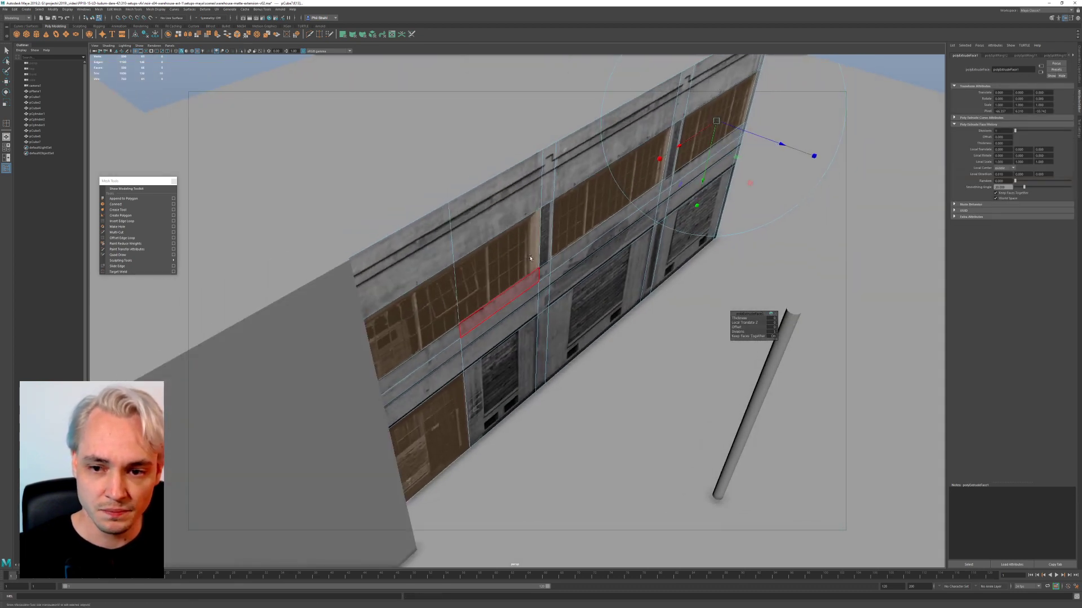
left_click_drag(640, 173, 657, 178, "alt")
key("w")
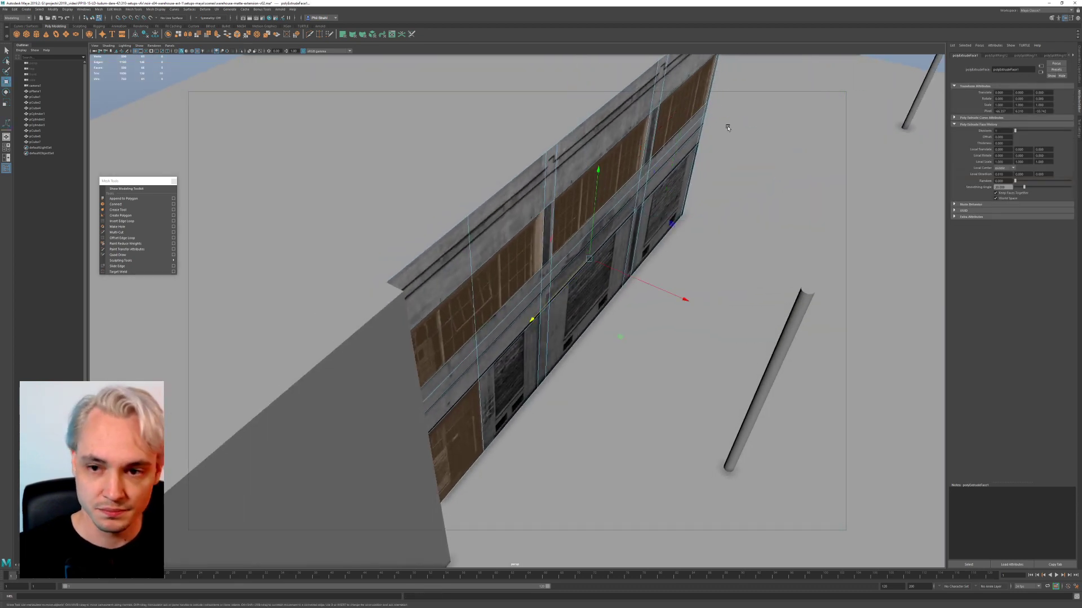
mouse_move(649, 286)
left_mouse_down()
mouse_move(570, 258)
mouse_move(638, 284)
left_mouse_up()
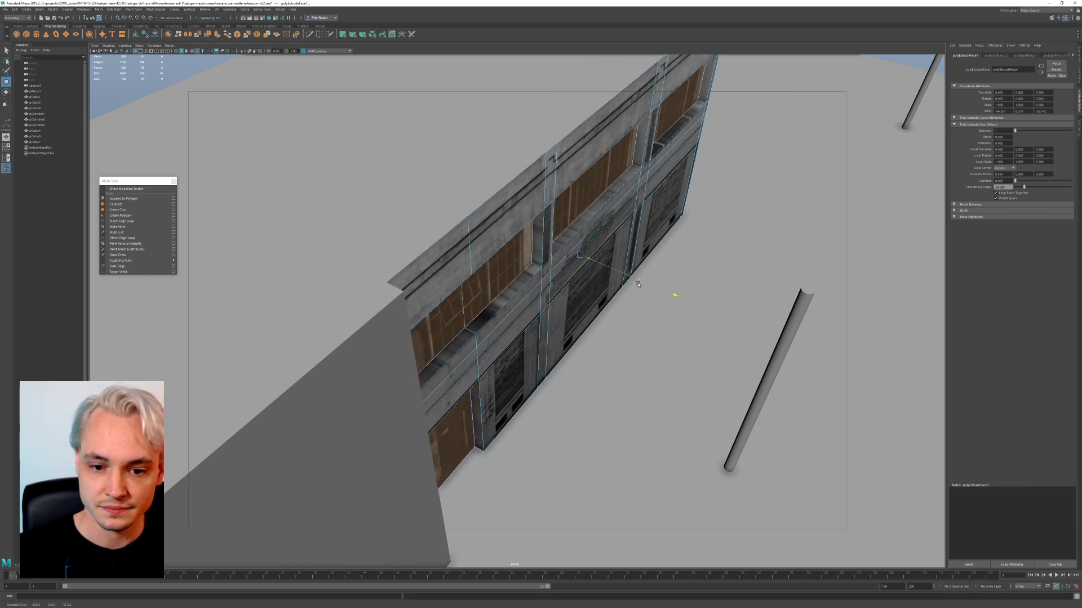
left_click_drag(626, 375, 603, 370, "alt")
left_click_drag(515, 444, 494, 423, "alt")
left_click(487, 307)
left_click_drag(487, 307, 414, 365, "alt")
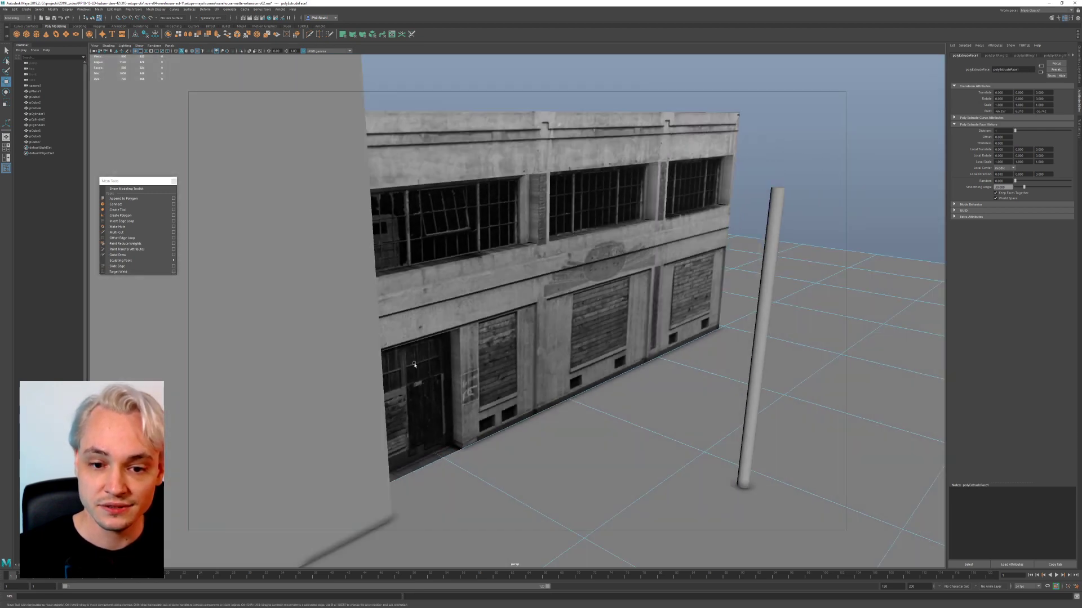
Step: Return the facade to face selection and select the faces of the ledge strip between the two floors
left_click(485, 305)
scroll(484, 305, "up", 5)
right_click_drag(437, 259, 437, 275)
left_click(445, 276)
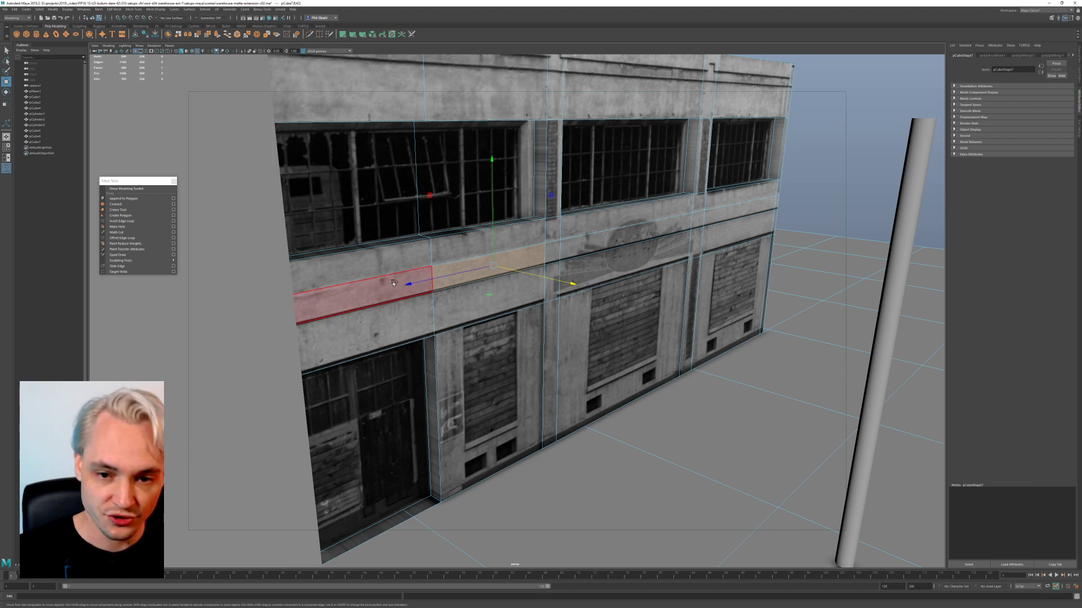
left_click(394, 283, "shift")
left_click(607, 244, "shift")
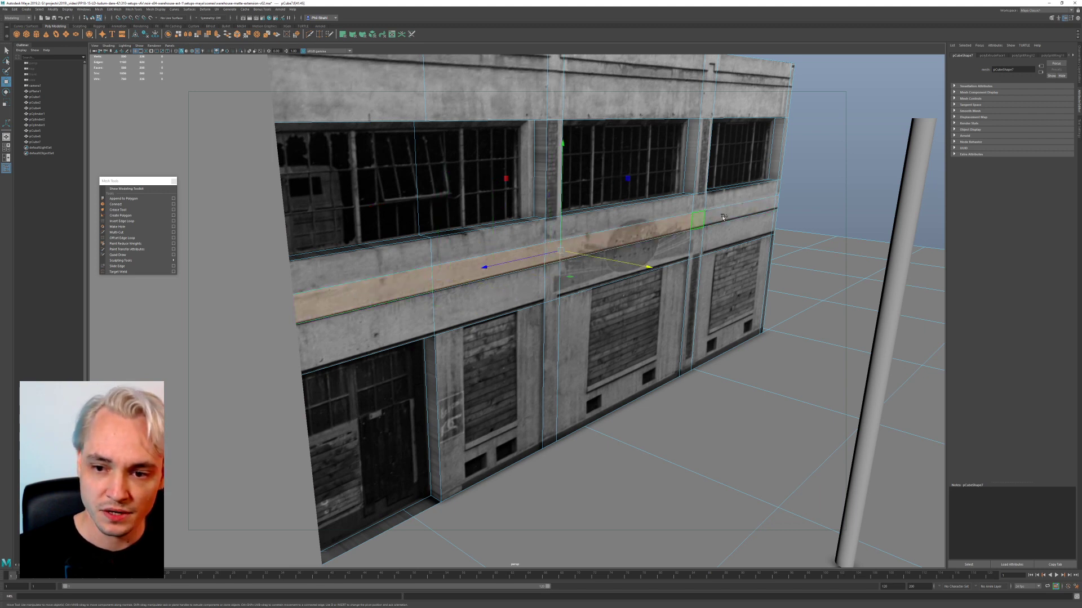
left_click(723, 217, "shift")
key("ctrl+e")
key("w")
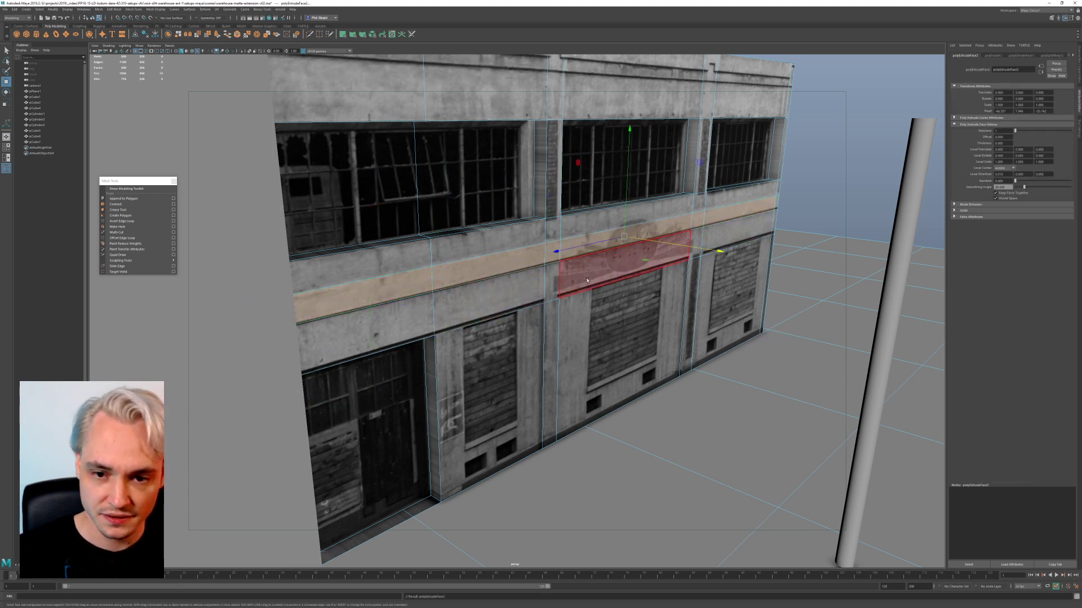
left_click_drag(629, 245, 673, 288, "alt")
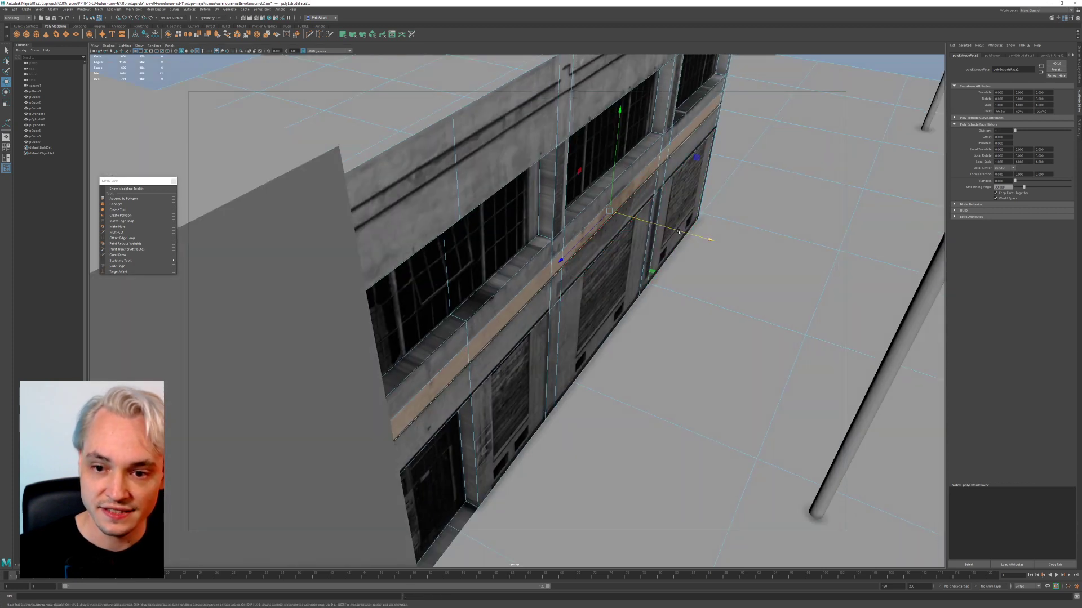
right_click(681, 235, "shift")
key("ctrl+z")
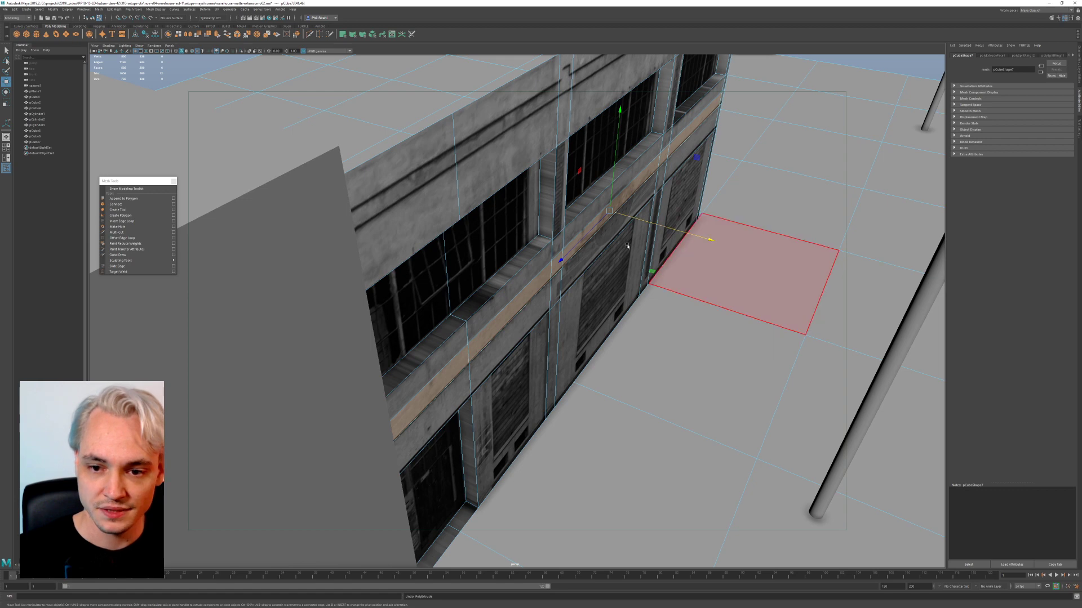
left_click_drag(628, 246, 606, 246, "alt")
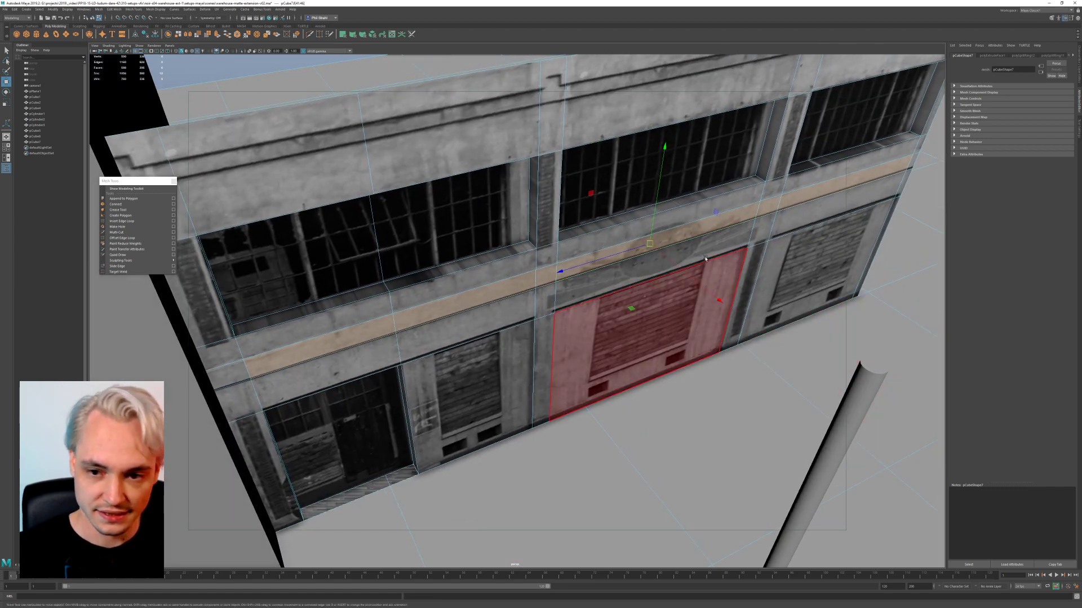
left_click_drag(674, 262, 678, 269)
key("ctrl+z")
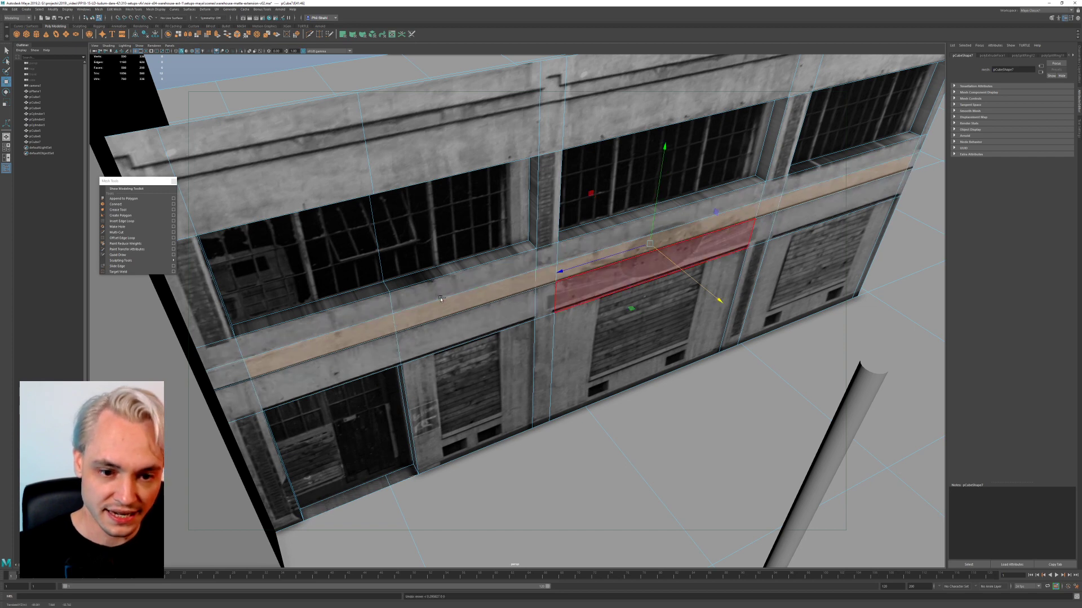
Step: Add the end face by the large block to the ledge selection, extrude the whole strip, and pull it outward from the facade
right_click(231, 375)
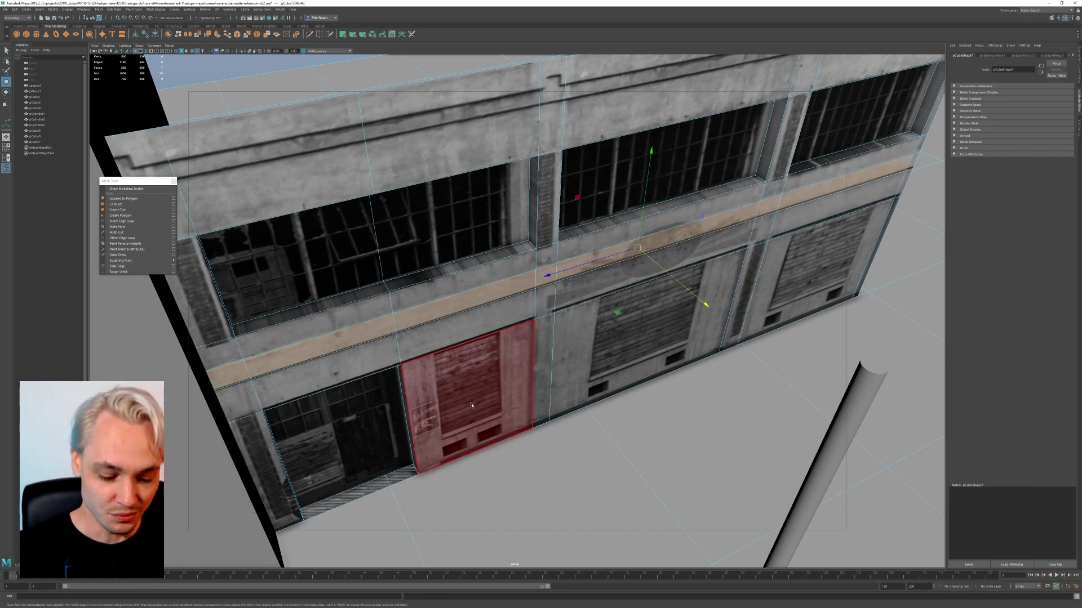
key("ctrl+e")
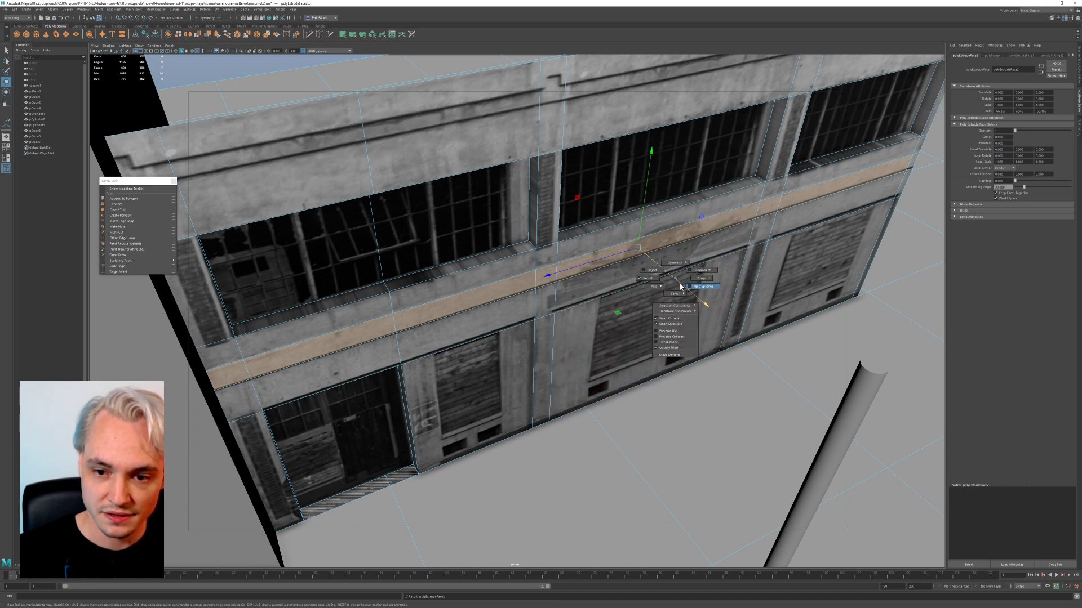
left_click_drag(675, 283, 676, 285)
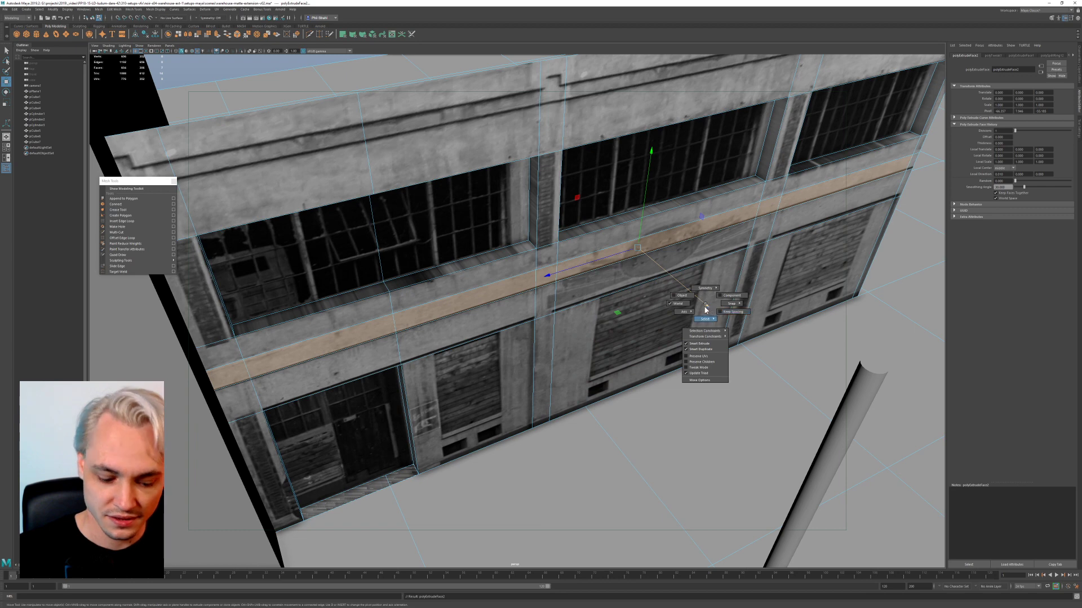
left_click_drag(704, 308, 703, 311)
left_click_drag(549, 275, 561, 272)
mouse_move(523, 315)
left_mouse_down("alt")
mouse_move(559, 313)
mouse_move(514, 308)
left_mouse_up("alt")
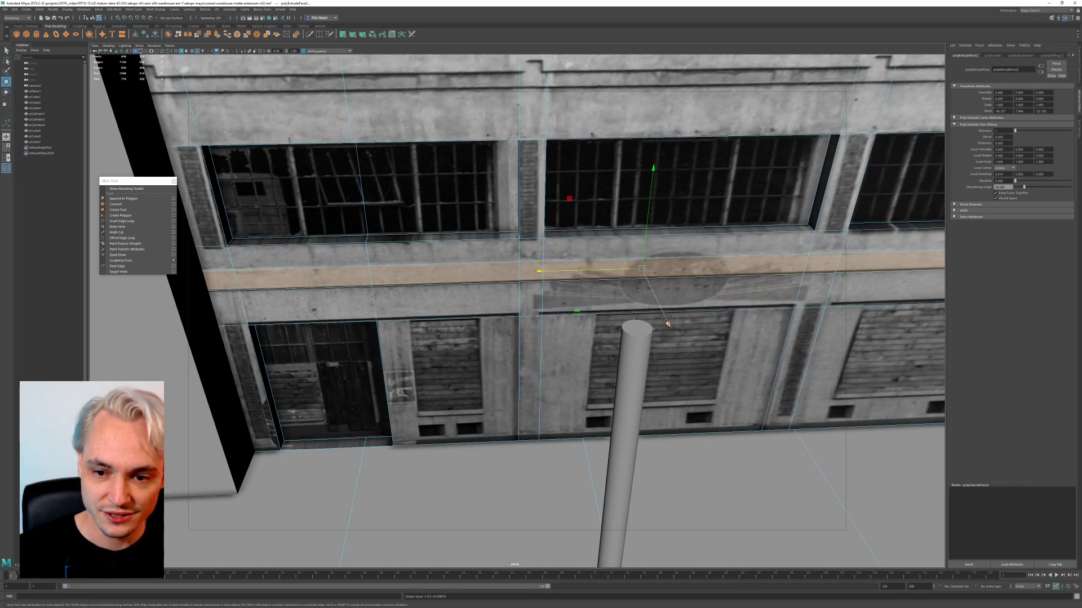
mouse_move(666, 322)
left_mouse_down()
mouse_move(674, 340)
mouse_move(640, 332)
mouse_move(650, 318)
left_mouse_up()
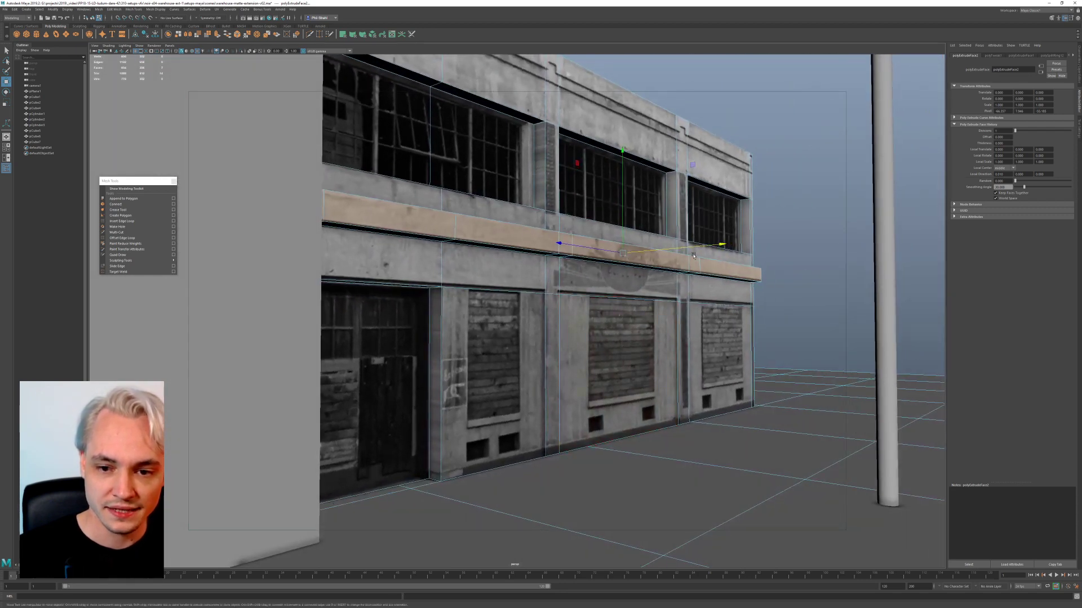
left_click_drag(693, 247, 696, 246)
Step: Examine the grooved trim and pilaster tops along the facade's parapet from close up and from both sides
middle_click_drag(697, 248, 695, 343, "alt")
left_click(387, 118)
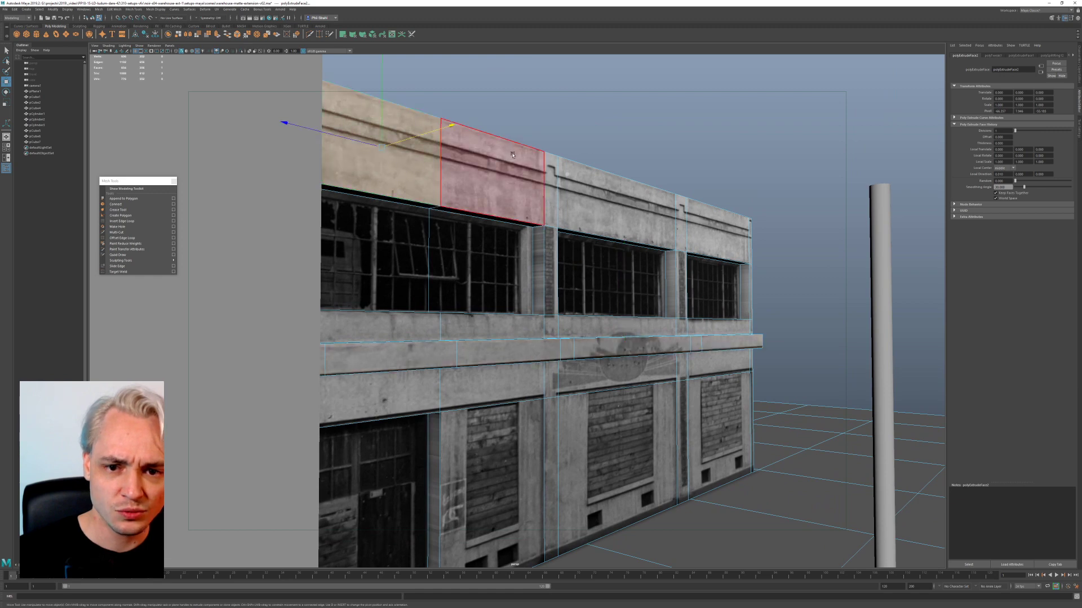
left_click(492, 160)
scroll(563, 213, "up", 2)
middle_click_drag(562, 214, 602, 395, "alt")
scroll(603, 395, "up", 5)
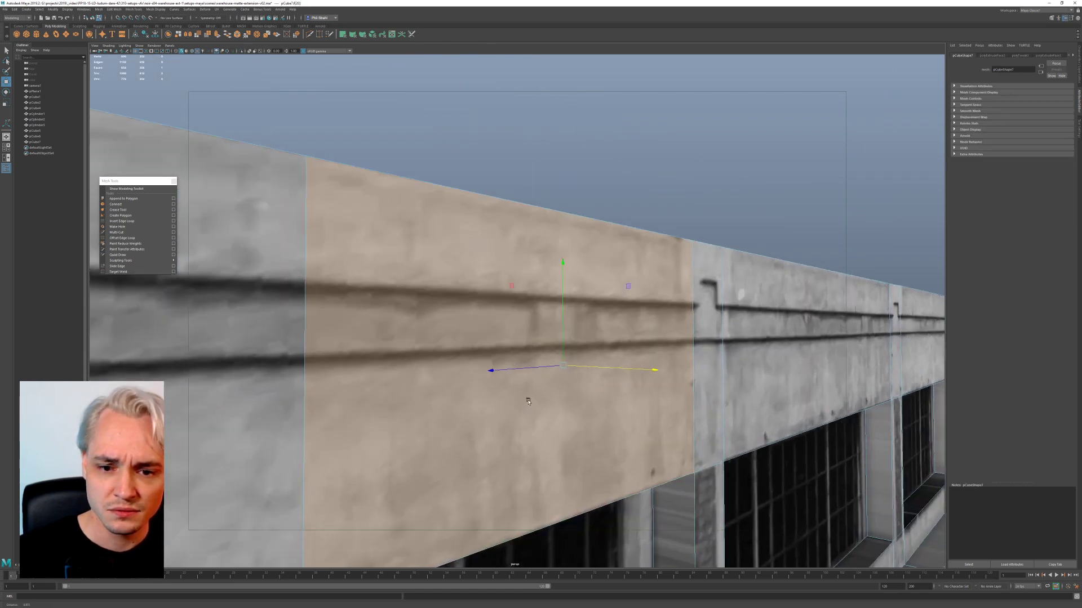
left_click_drag(527, 397, 484, 343, "alt")
left_click(379, 327, "shift")
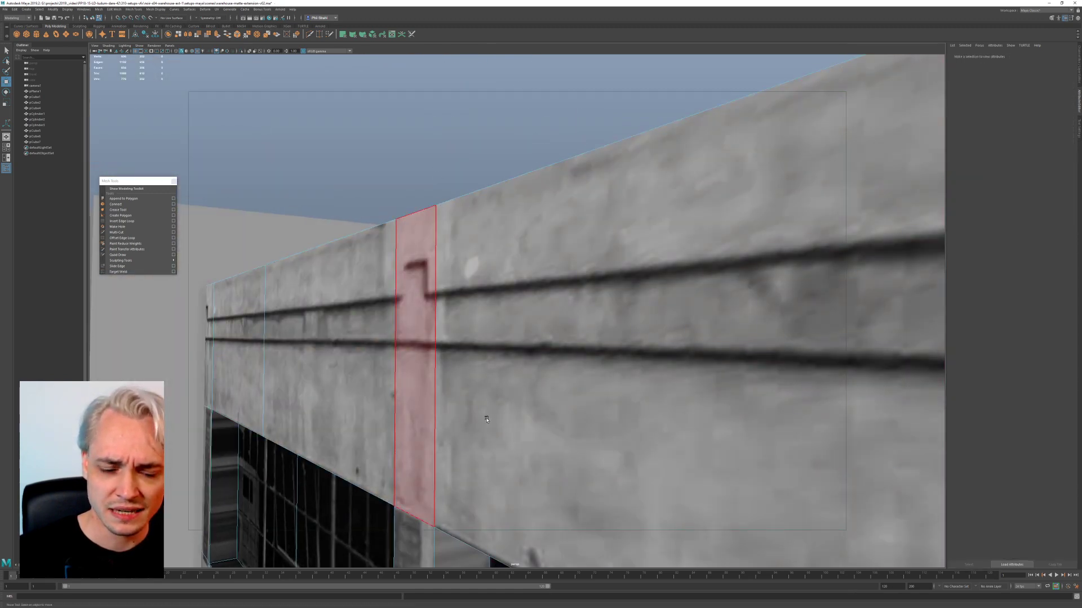
scroll(485, 416, "down", 5)
left_click_drag(485, 416, 423, 310, "alt")
middle_click_drag(422, 309, 266, 317, "alt")
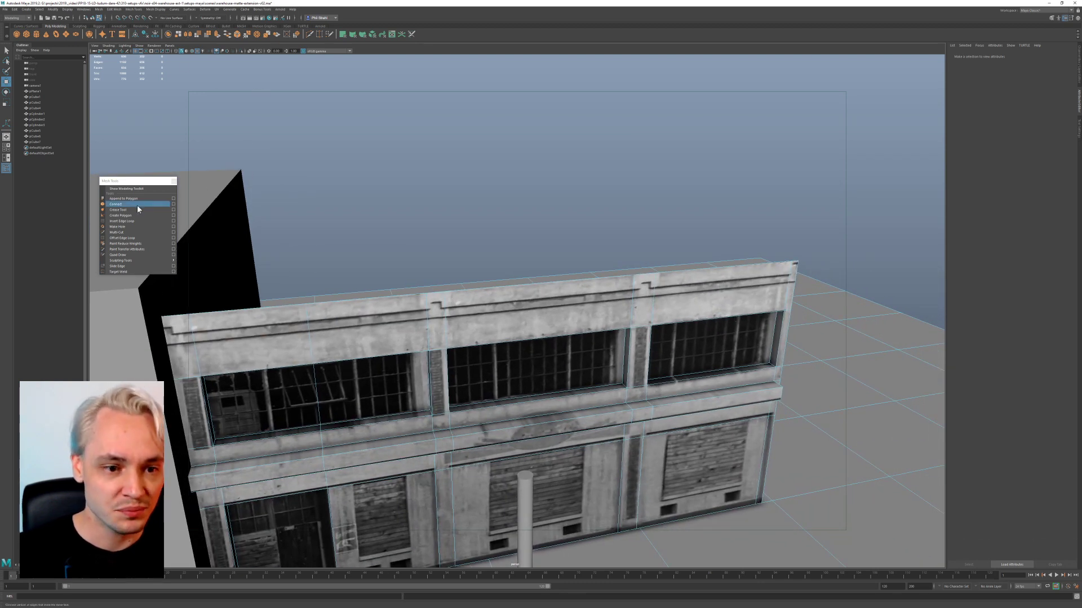
Step: Insert a horizontal edge loop across the facade wall just below the cornice moulding
left_click(130, 221)
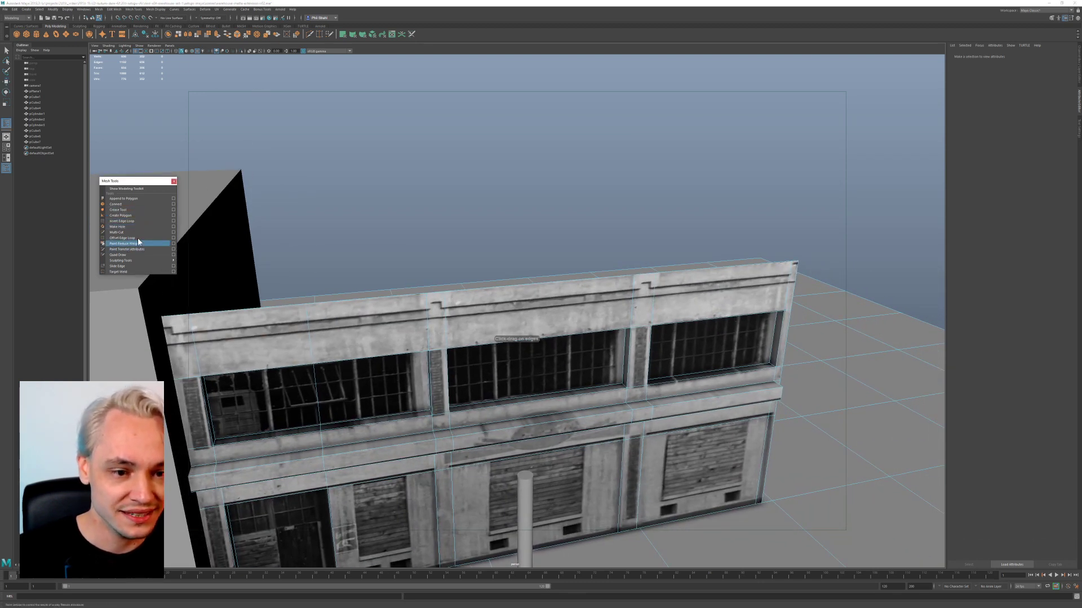
left_click(426, 317)
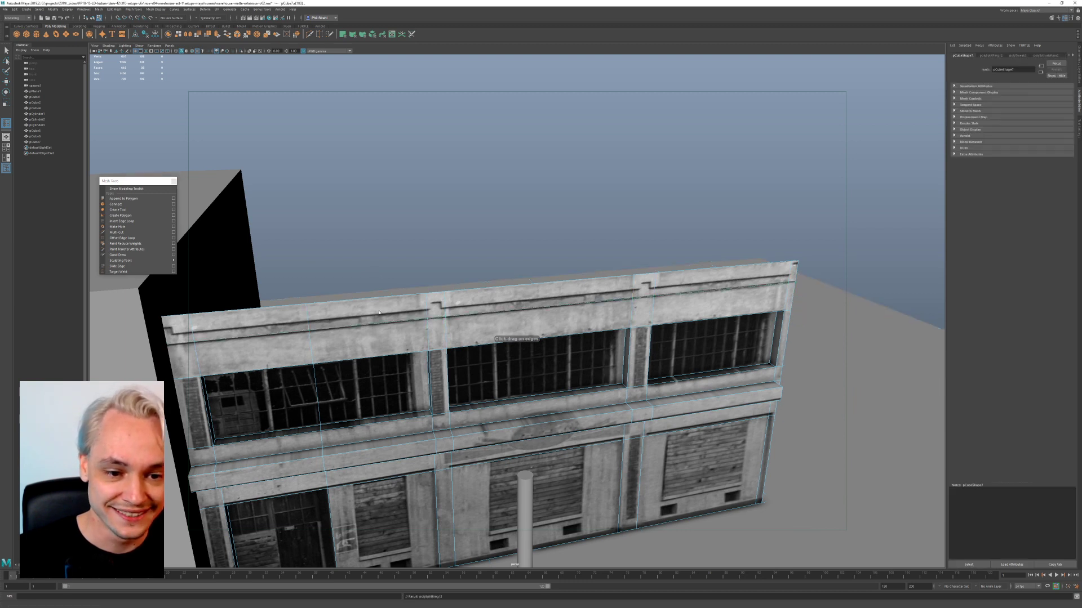
right_click_drag(379, 312, 381, 324)
left_click(183, 336)
right_click_drag(220, 328, 222, 339)
left_click(181, 331)
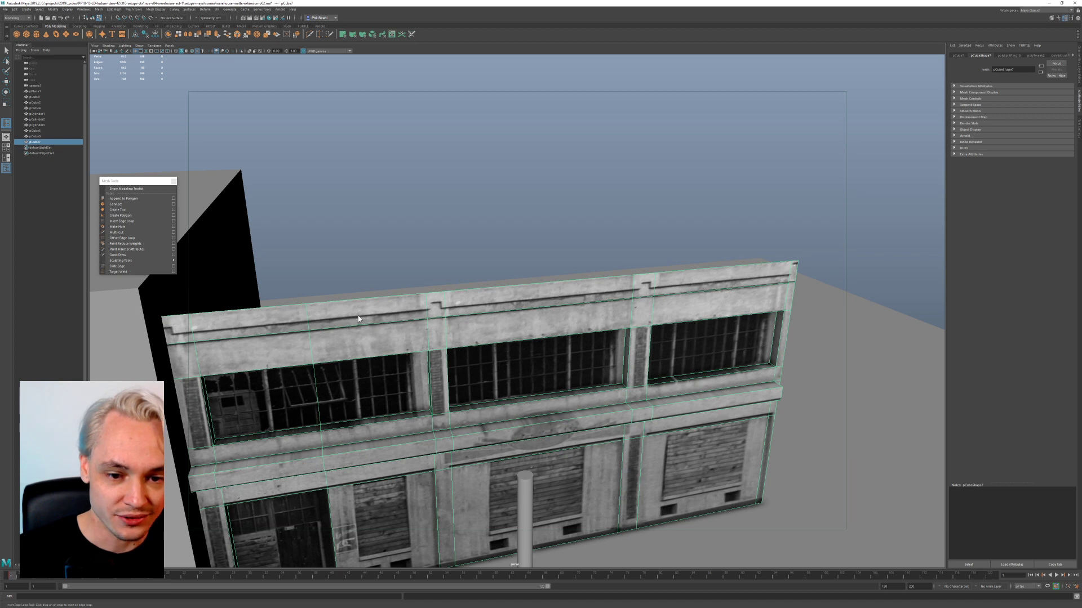
right_click_drag(363, 317, 365, 329)
left_click(386, 303)
left_click_drag(387, 300, 394, 301, "alt")
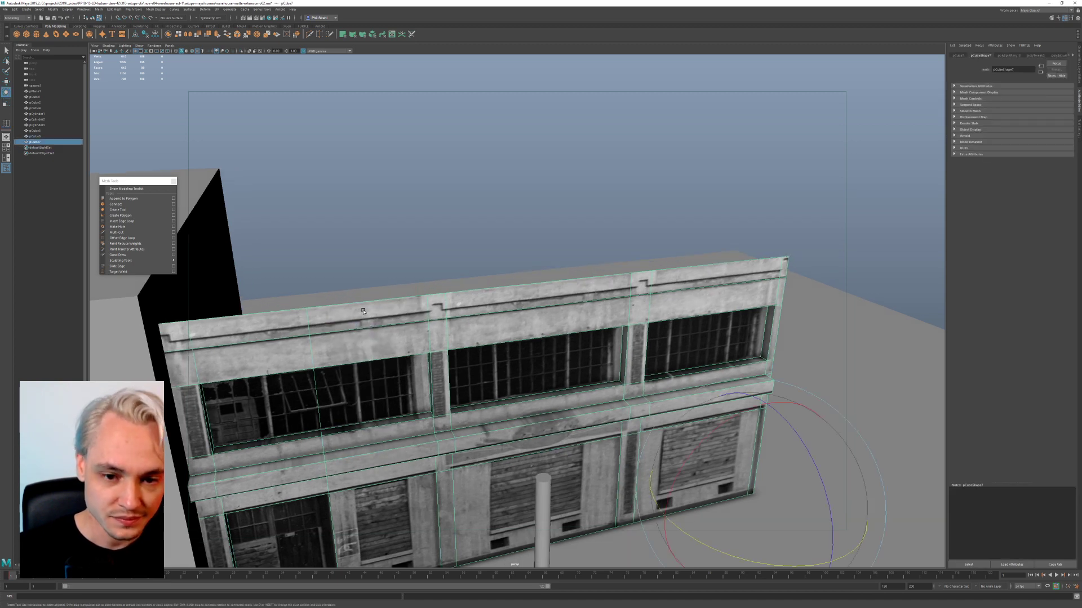
Step: Extrude the strip of faces along the facade's top outward to give the cornice depth
right_click_drag(363, 312, 366, 322)
mouse_move(449, 305)
right_mouse_down()
mouse_move(459, 318)
mouse_move(448, 320)
right_mouse_up()
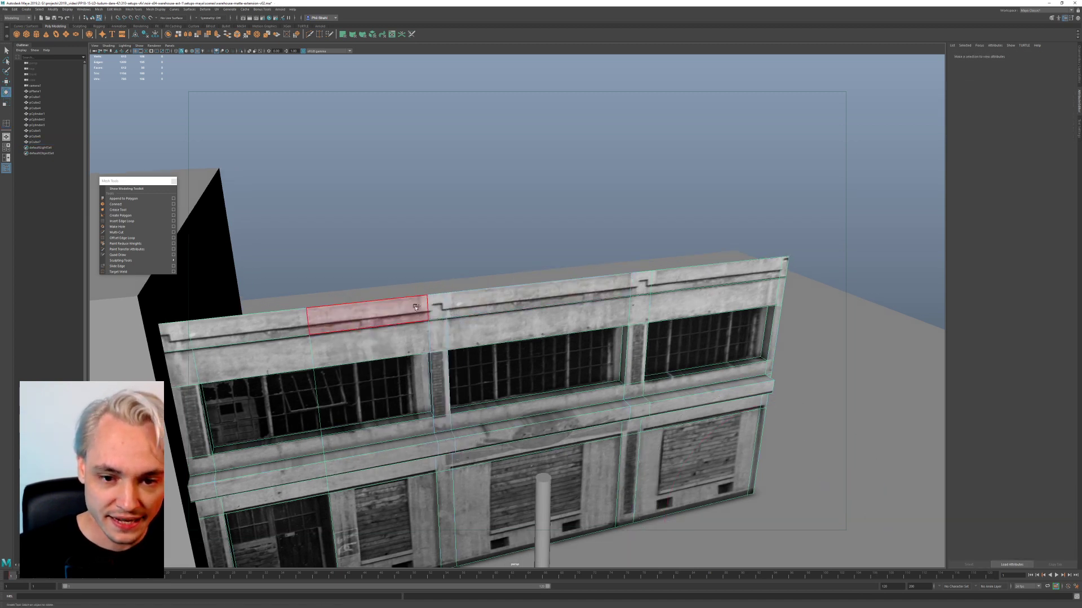
left_click(416, 304)
key("w")
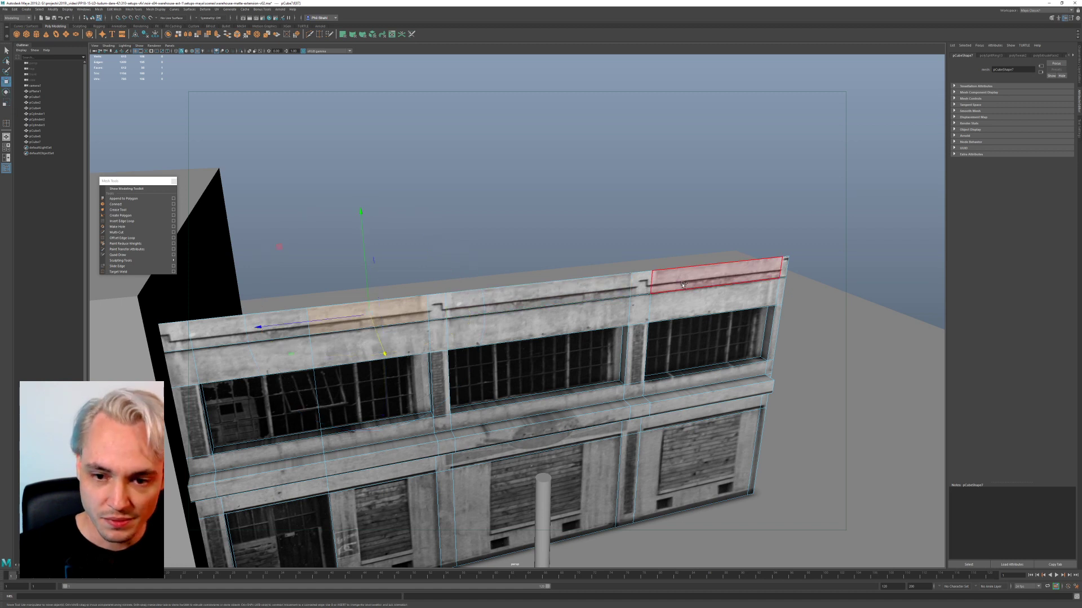
left_click(677, 287)
left_click(548, 289, "shift")
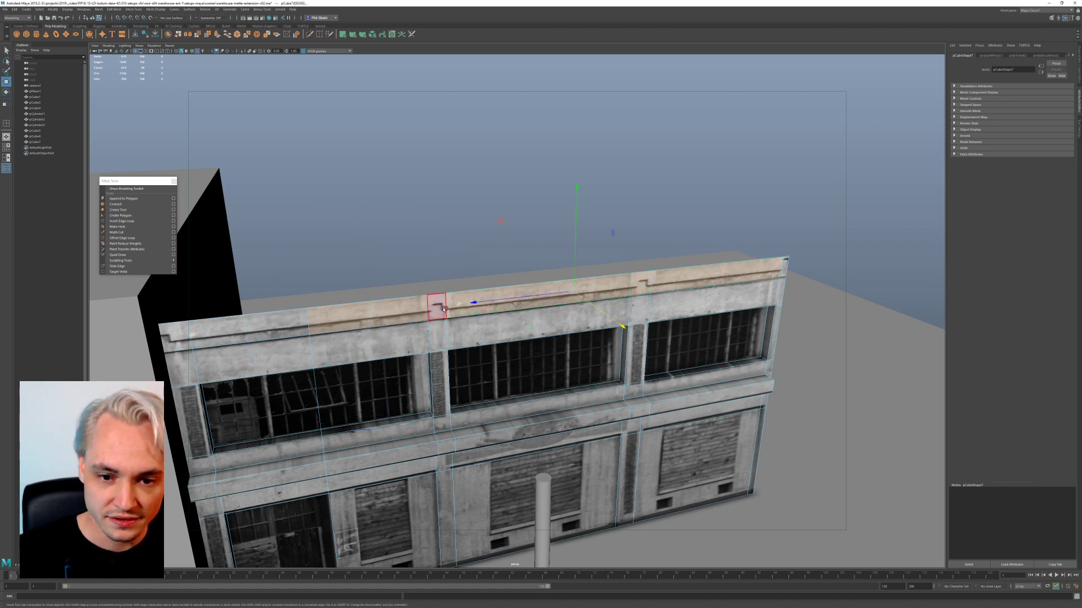
left_click(294, 328, "shift")
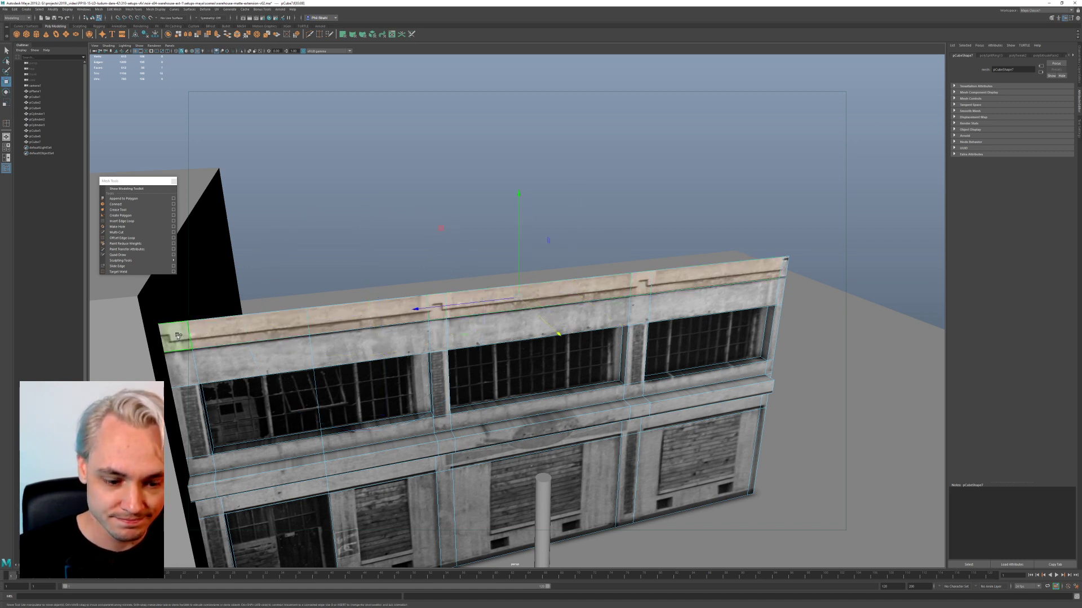
key("ctrl+e")
left_click_drag(508, 327, 521, 380, "alt")
key("w")
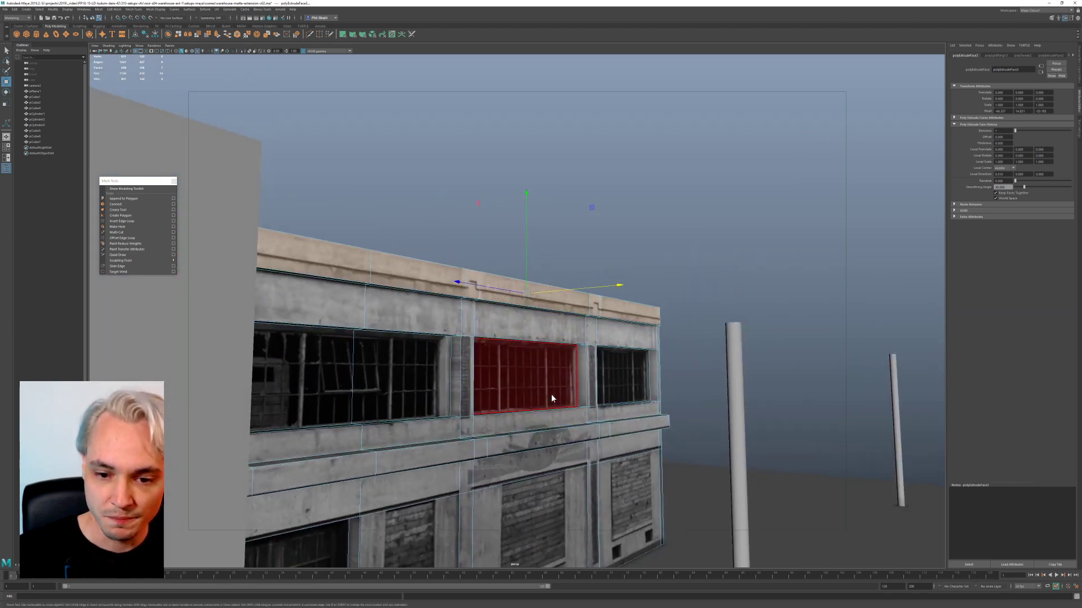
Step: Return to object mode with nothing selected and examine the extruded cornice in shaded and textured display
key("F8")
key("alt+d")
key("5")
mouse_move(543, 430)
left_mouse_down("alt")
mouse_move(467, 465)
mouse_move(482, 451)
mouse_move(462, 457)
mouse_move(413, 392)
mouse_move(434, 405)
mouse_move(421, 375)
mouse_move(318, 361)
mouse_move(388, 409)
mouse_move(606, 312)
mouse_move(332, 342)
left_mouse_up("alt")
key("6")
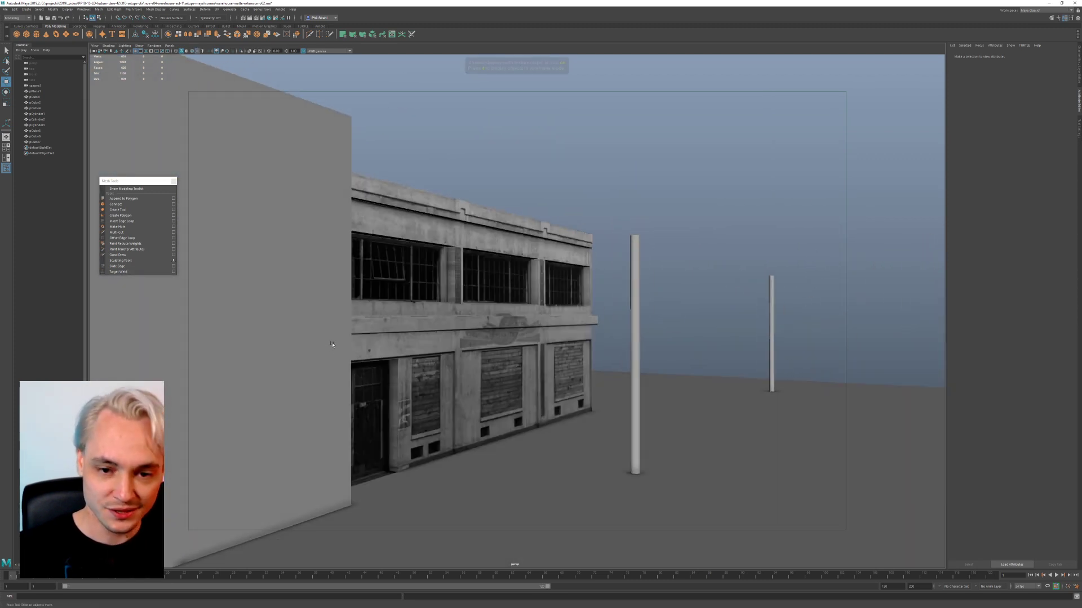
mouse_move(488, 294)
left_mouse_down("alt")
mouse_move(389, 307)
mouse_move(478, 295)
left_mouse_up("alt")
left_click_drag(370, 330, 471, 318, "alt")
scroll(394, 327, "down", 6)
scroll(447, 322, "down", 3)
Step: Delete the hidden floor face beneath the recessed doorway of the facade, selecting it in wireframe display
left_click(471, 316)
left_click_drag(540, 284, 481, 314, "alt")
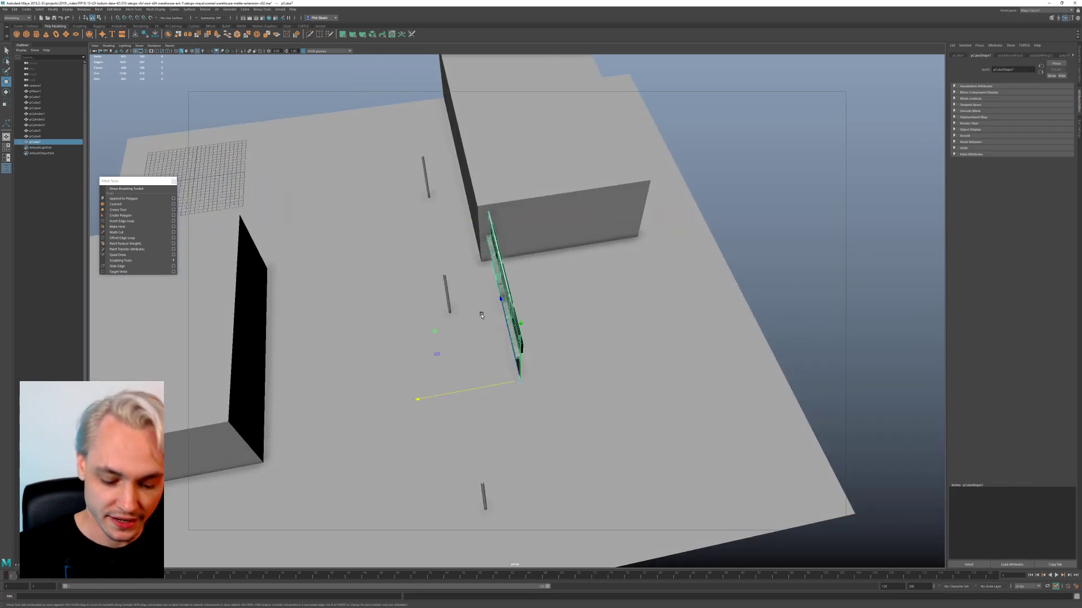
key("f")
scroll(538, 287, "down", 1)
scroll(538, 287, "up", 2)
left_click_drag(538, 287, 545, 314, "alt")
scroll(471, 355, "up", 3)
middle_click_drag(545, 313, 699, 281, "alt")
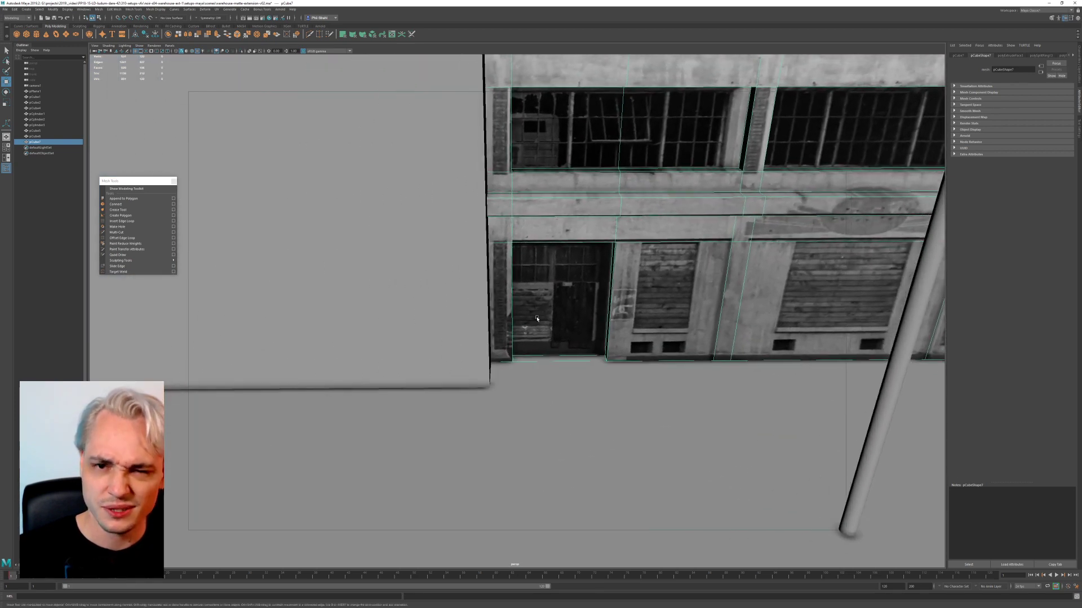
right_click_drag(535, 316, 617, 555, "alt")
middle_click_drag(466, 330, 425, 280, "alt")
left_click_drag(425, 280, 434, 294, "alt")
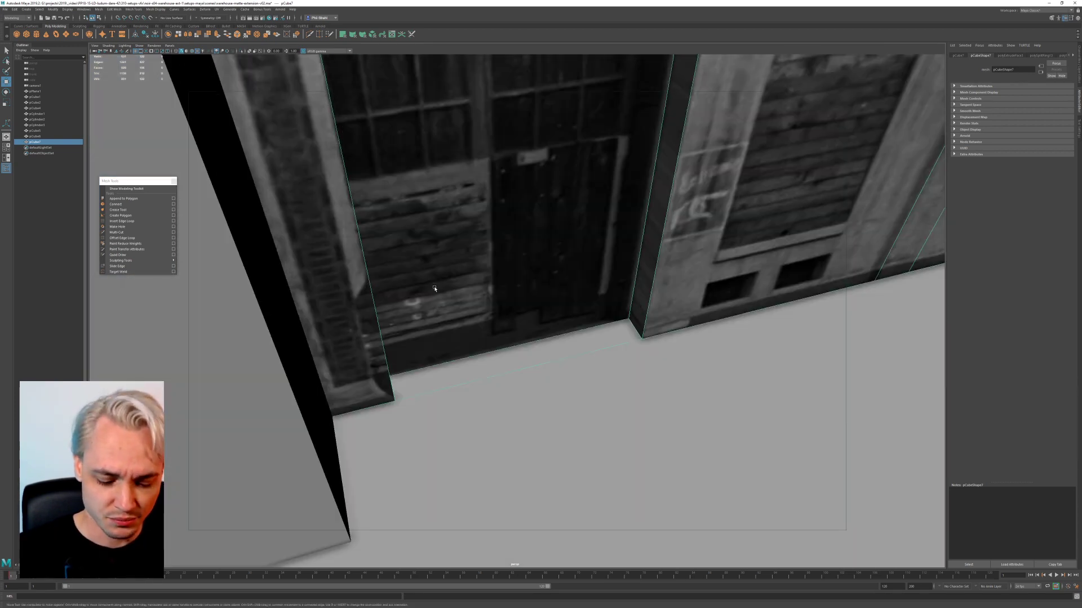
key("4")
right_click_drag(474, 363, 475, 485)
left_click(489, 367)
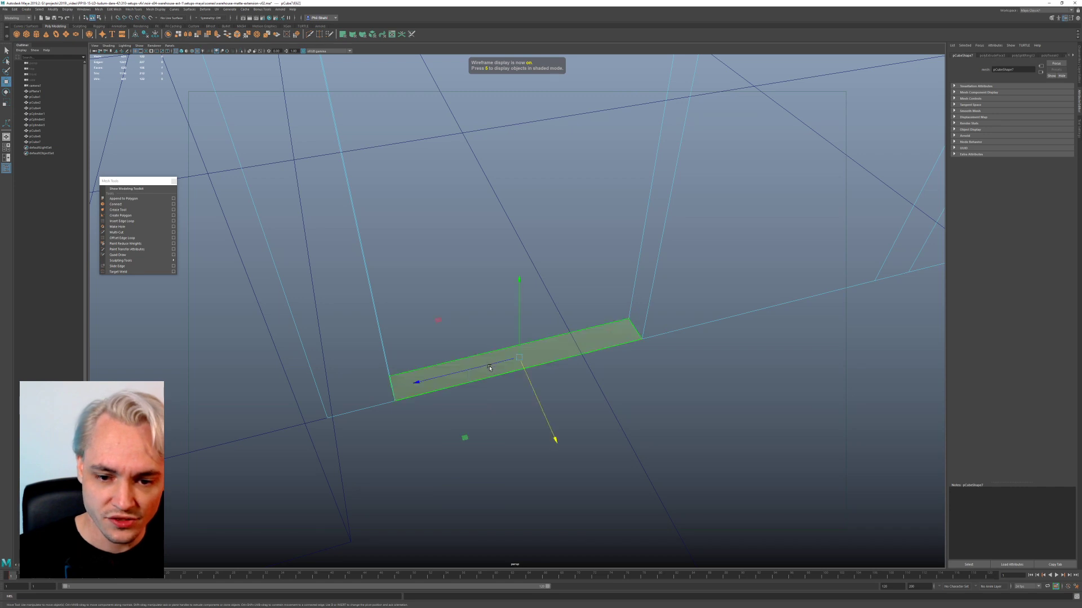
key("Delete")
Step: Delete the small end face of the cornice at the facade's doorway end and switch to shaded display
right_click_drag(666, 411, 478, 222, "alt")
middle_click_drag(479, 222, 411, 290, "alt")
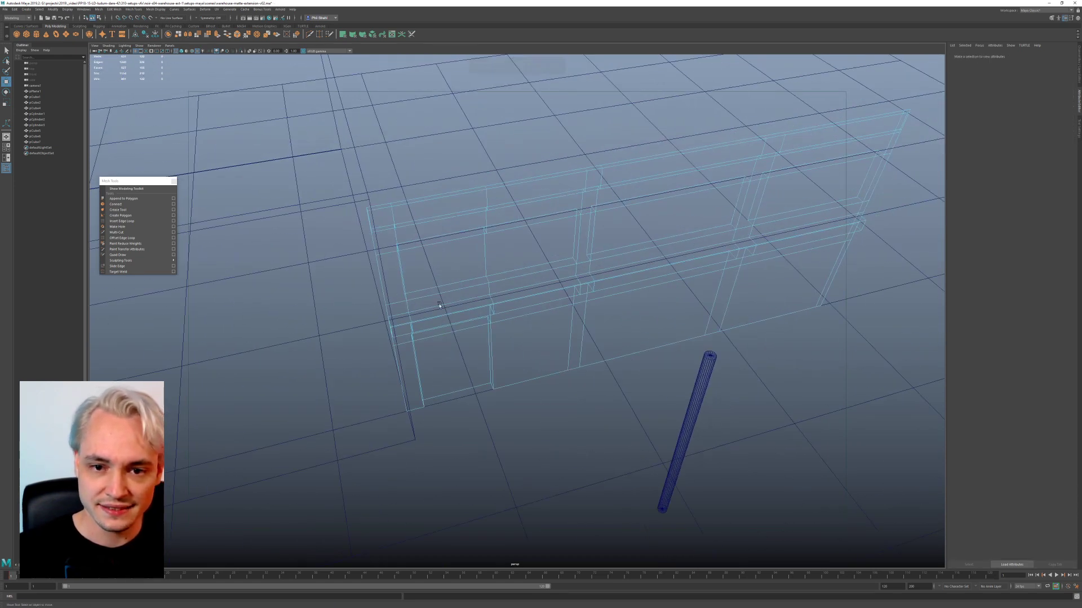
left_click_drag(344, 243, 447, 328, "alt")
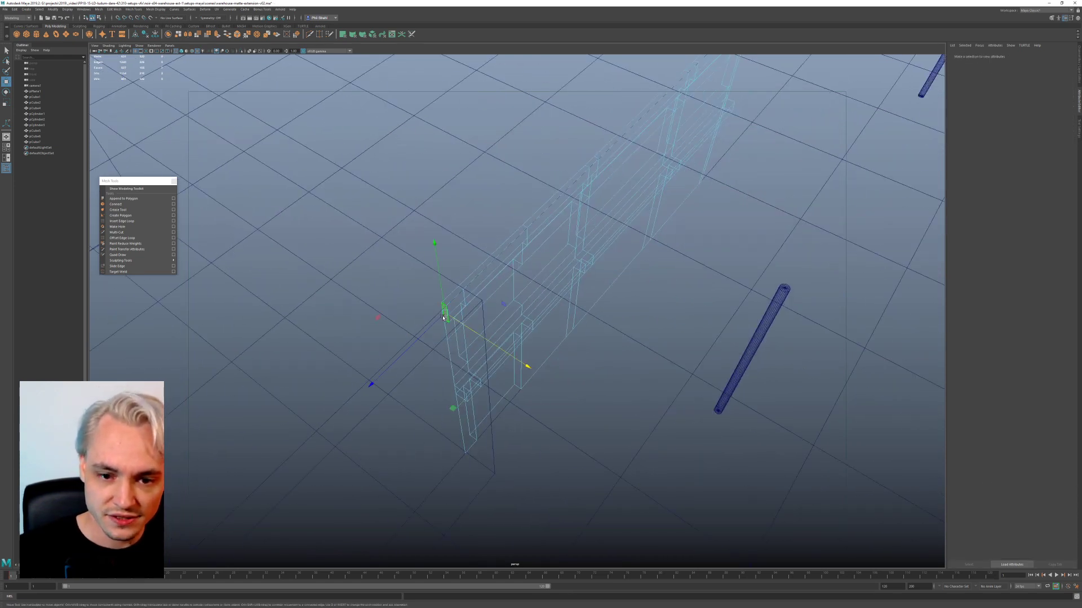
key("Delete")
right_click_drag(464, 397, 483, 508, "alt")
middle_click_drag(484, 508, 559, 333, "alt")
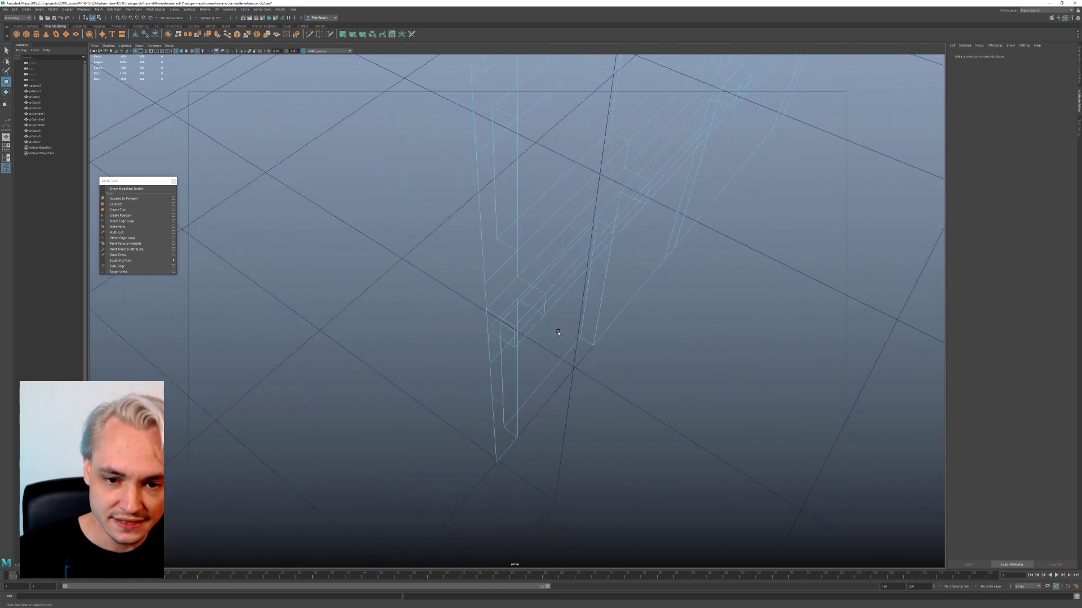
key("5")
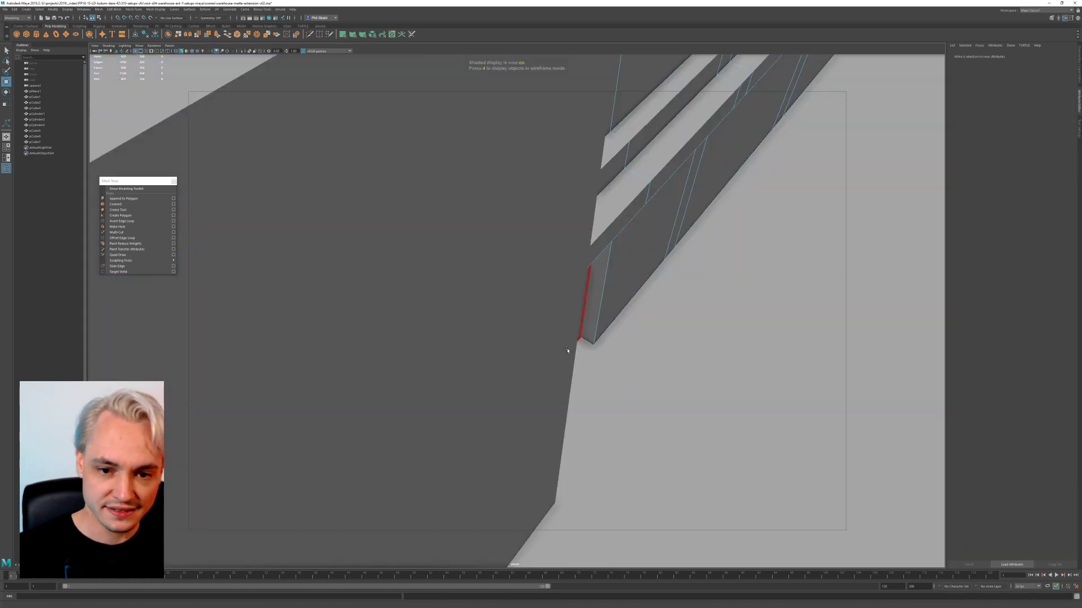
Step: Inspect the end faces of the facade wall, then return to object mode and textured display
mouse_move(570, 350)
left_mouse_down("alt")
mouse_move(499, 301)
mouse_move(471, 228)
mouse_move(423, 235)
mouse_move(499, 285)
mouse_move(536, 138)
mouse_move(367, 273)
mouse_move(374, 213)
mouse_move(452, 235)
left_mouse_up("alt")
right_click_drag(513, 193, 514, 203)
left_click(510, 342)
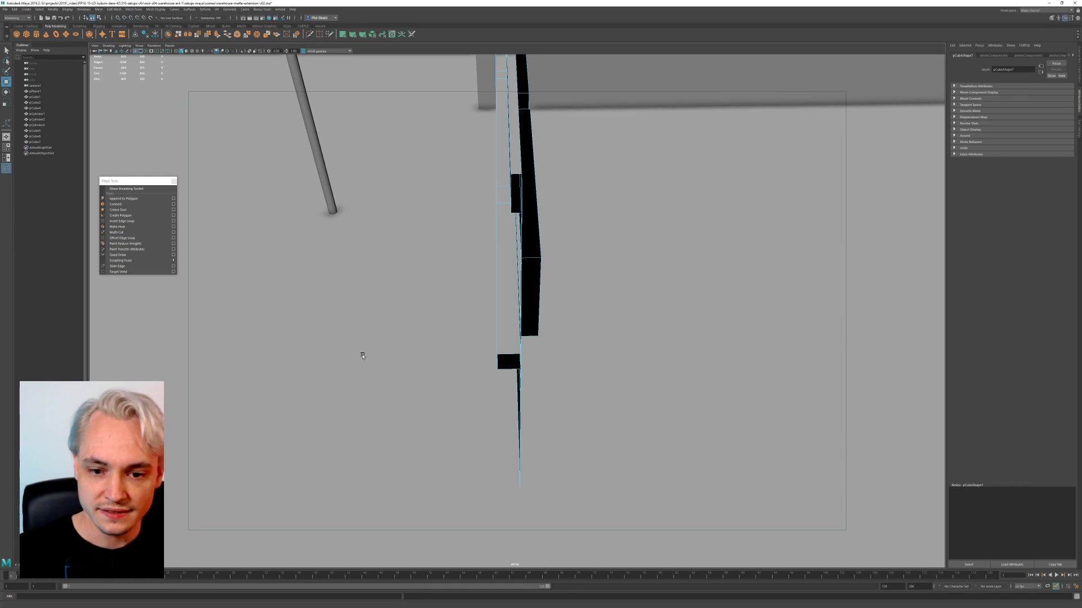
left_click(362, 356)
left_click_drag(363, 356, 532, 219, "alt")
right_click_drag(535, 222, 537, 225)
right_click_drag(534, 221, 556, 215)
left_click(877, 190)
right_click_drag(702, 184, 680, 184, "alt")
left_click_drag(681, 185, 538, 244, "alt")
key("6")
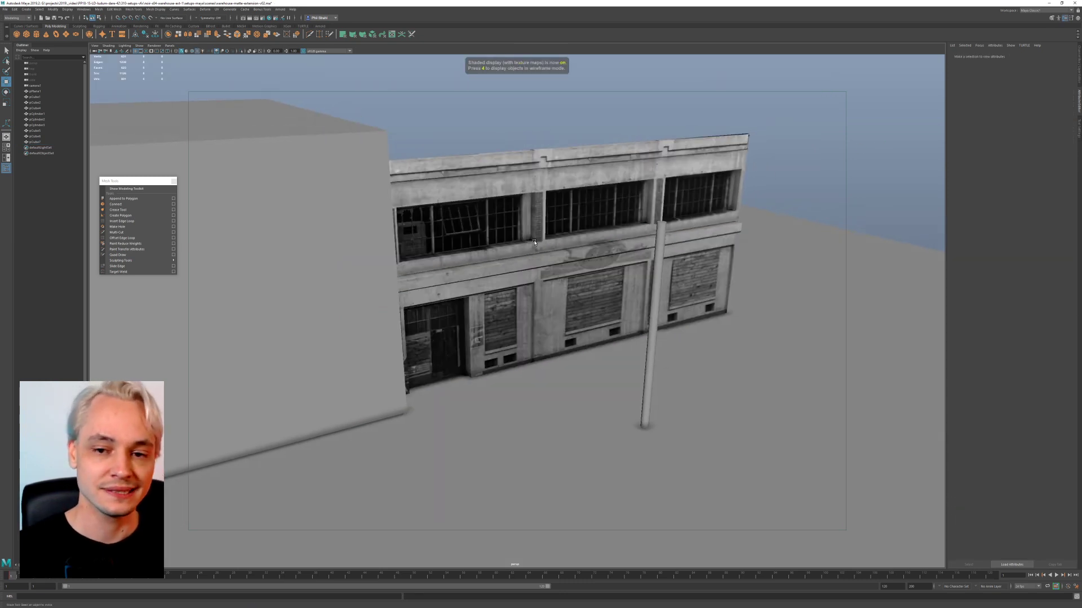
Step: Examine the textured facade from several angles, including the window recesses, middle ledge, cornice and doorway
left_click_drag(534, 242, 462, 255, "alt")
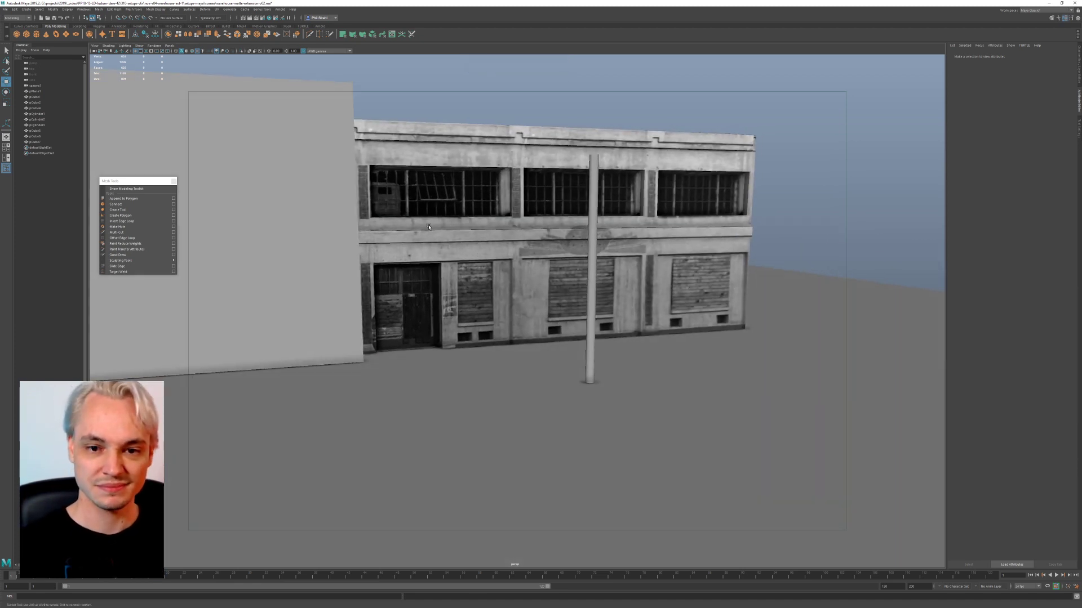
left_click_drag(428, 227, 465, 234, "alt")
middle_click_drag(468, 201, 398, 214, "alt")
right_click_drag(398, 214, 479, 287, "alt")
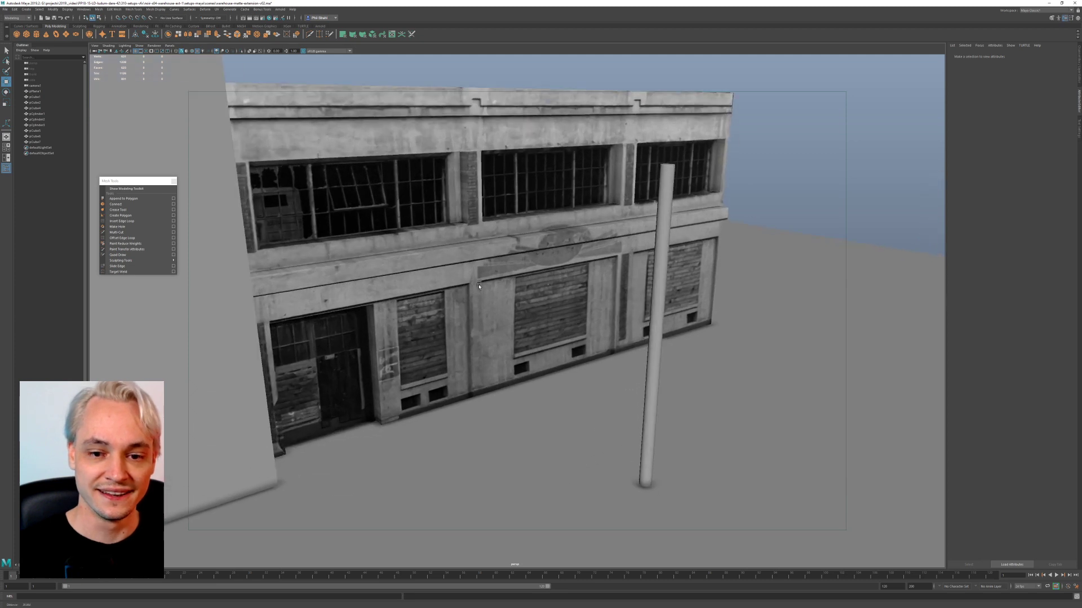
scroll(479, 286, "up", 3)
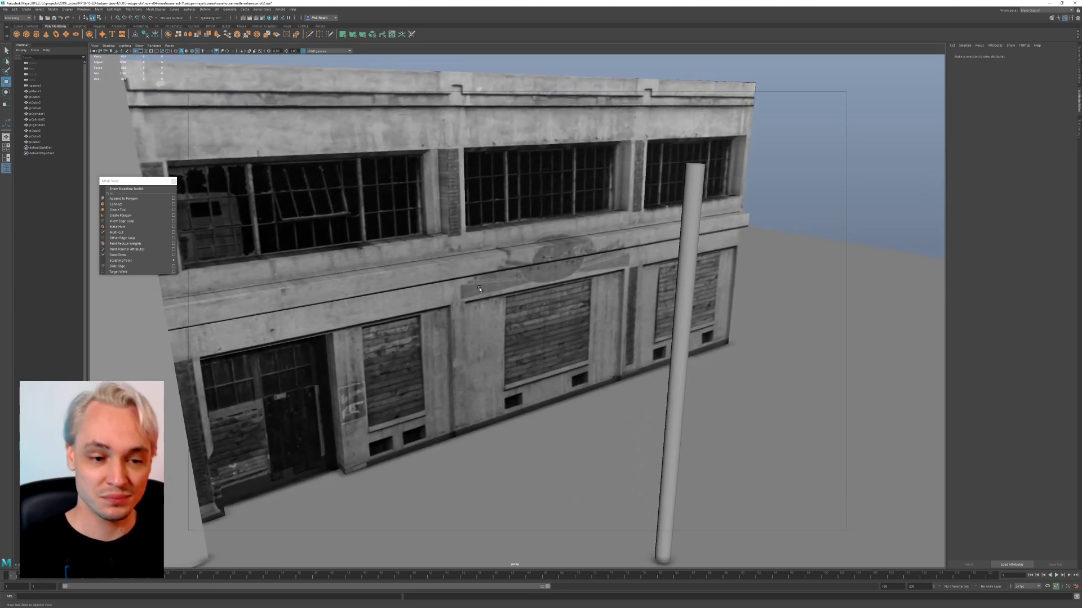
left_click_drag(386, 147, 397, 176, "alt")
right_click_drag(431, 161, 501, 240, "alt")
left_click_drag(501, 240, 517, 298, "alt")
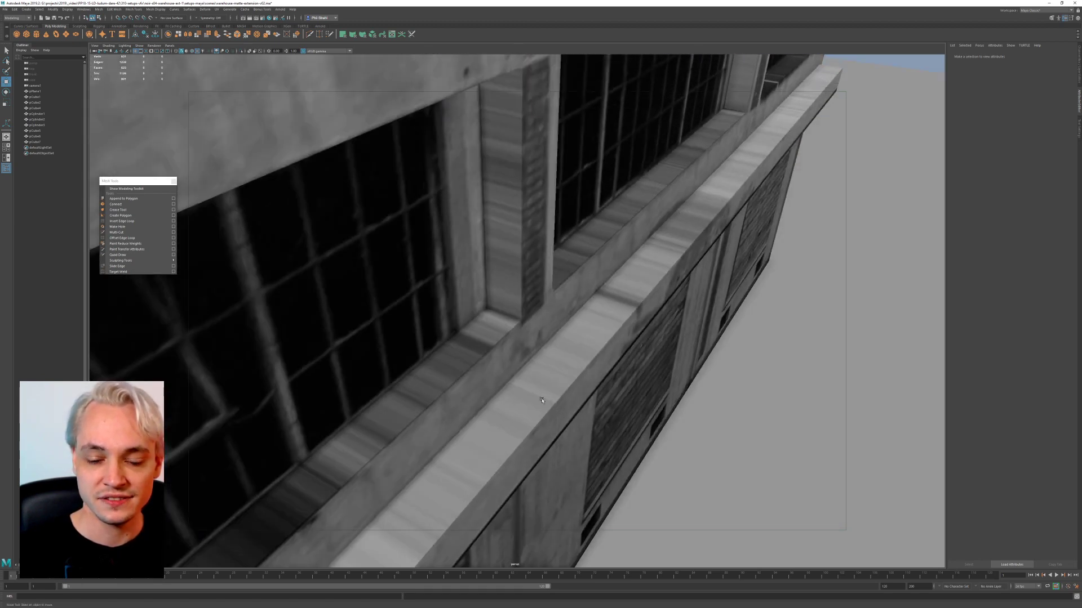
right_click_drag(542, 400, 473, 341, "alt")
left_click_drag(564, 262, 502, 361, "alt")
right_click_drag(502, 362, 420, 358, "alt")
left_click_drag(414, 343, 370, 231, "alt")
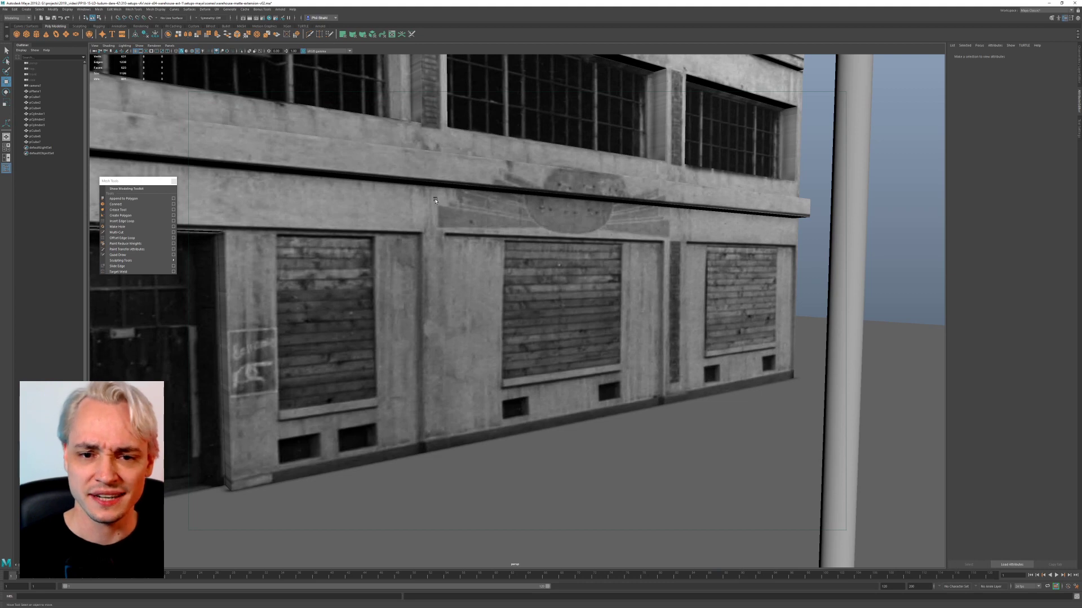
left_click_drag(435, 200, 458, 227, "alt")
left_click_drag(653, 264, 415, 260, "alt")
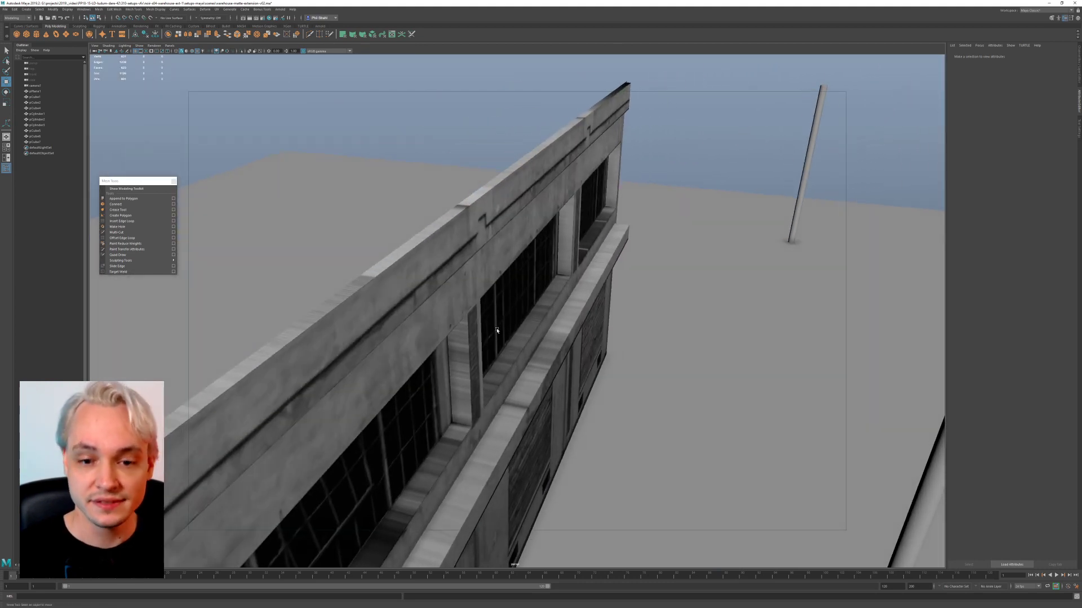
left_click_drag(496, 330, 571, 252, "alt")
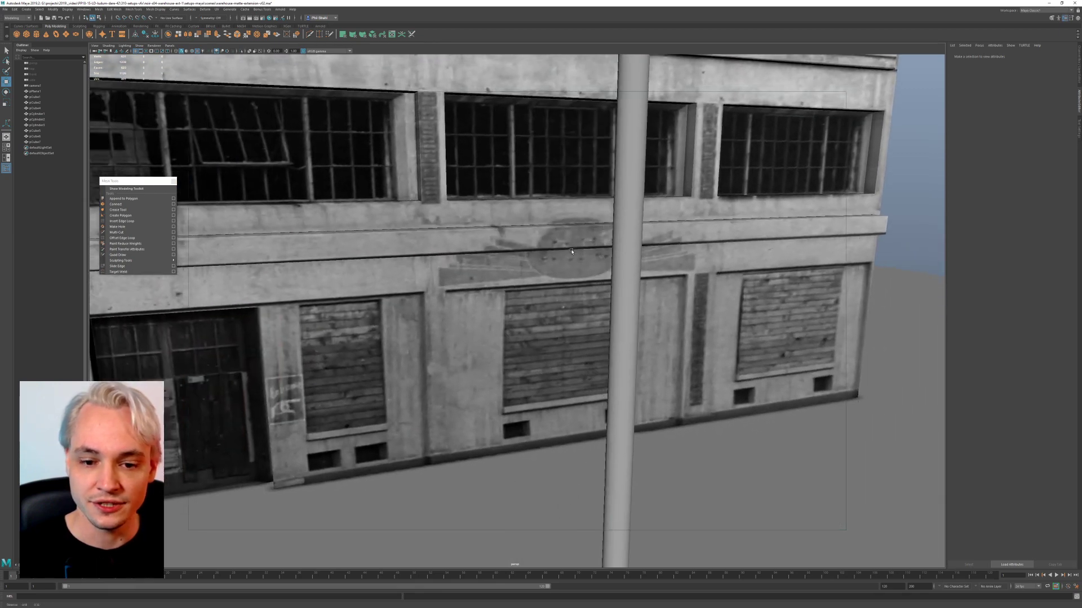
right_click_drag(571, 251, 442, 250, "alt")
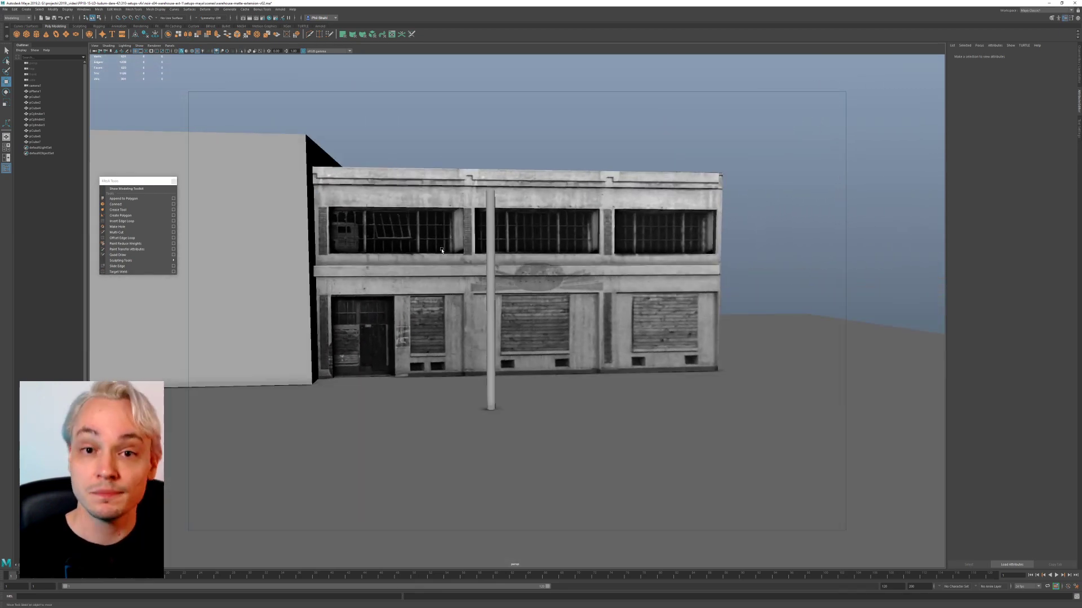
Step: Duplicate the facade and move the copy along the wall's length so it continues from the original's far end
left_click(614, 224)
left_click_drag(614, 317, 564, 365, "alt")
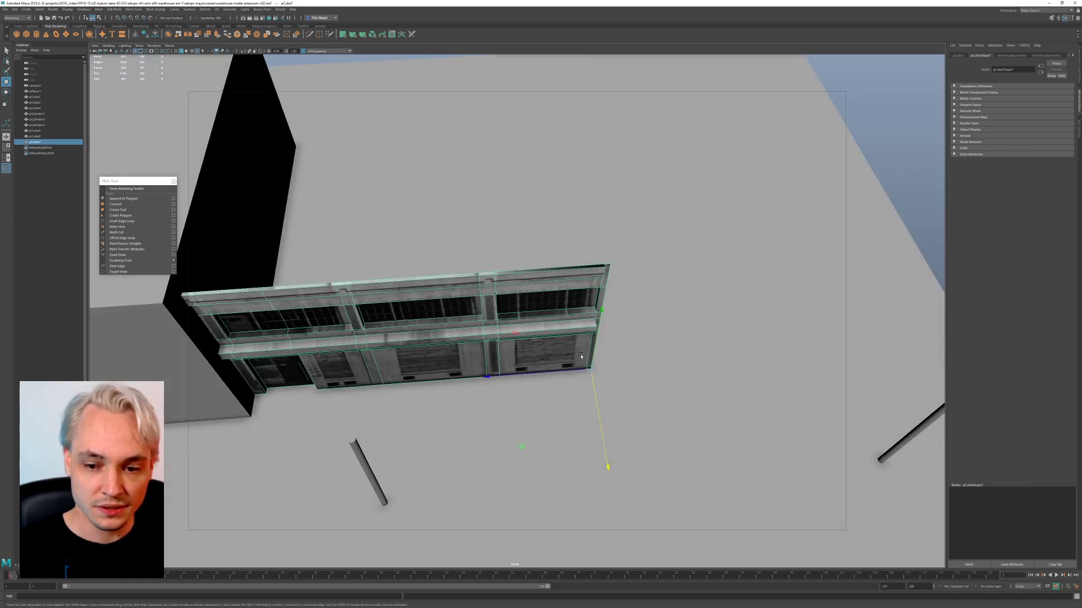
key("ctrl+d")
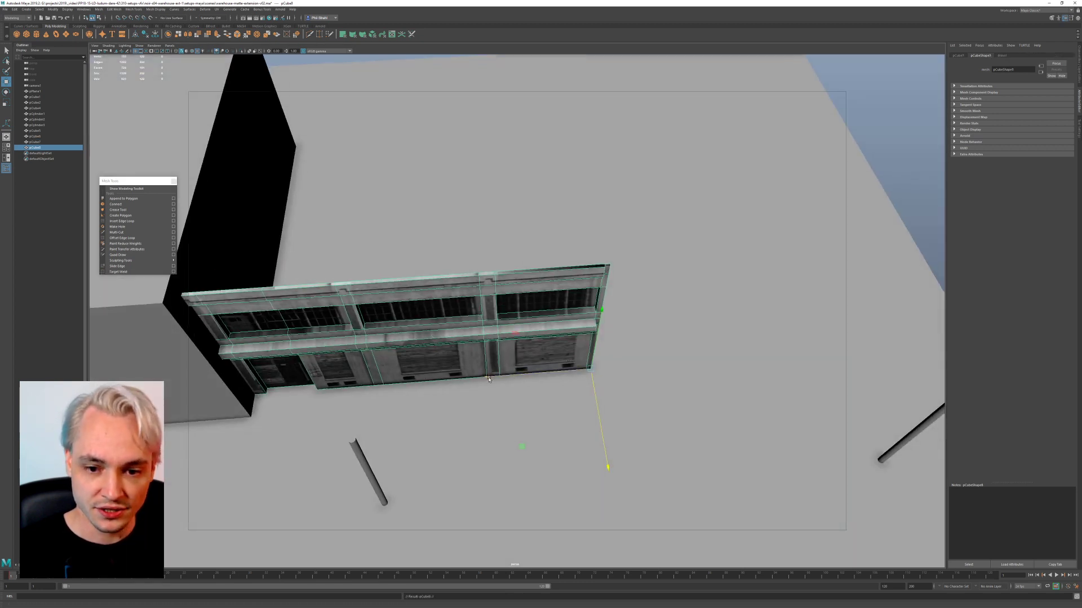
middle_click_drag(488, 379, 814, 351)
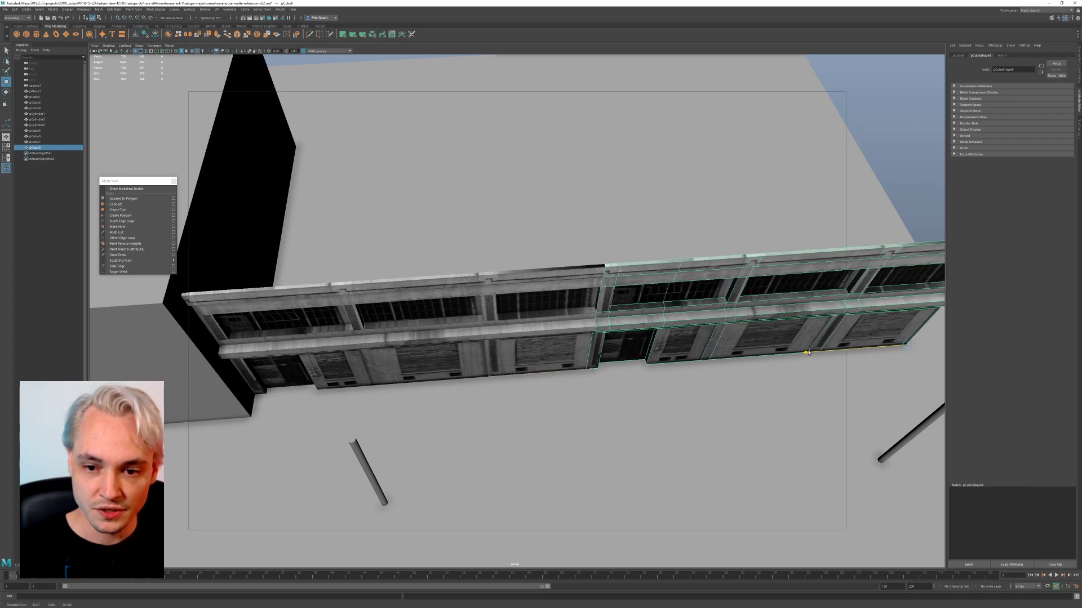
left_click(687, 224)
Step: Shift the duplicated facade slightly away from the original to leave a narrow gap at the seam, then deselect it
left_click_drag(651, 502, 603, 336, "alt")
right_click_drag(602, 336, 628, 345, "alt")
middle_click_drag(628, 346, 471, 321, "alt")
left_click_drag(471, 321, 655, 310, "alt")
left_click(656, 310)
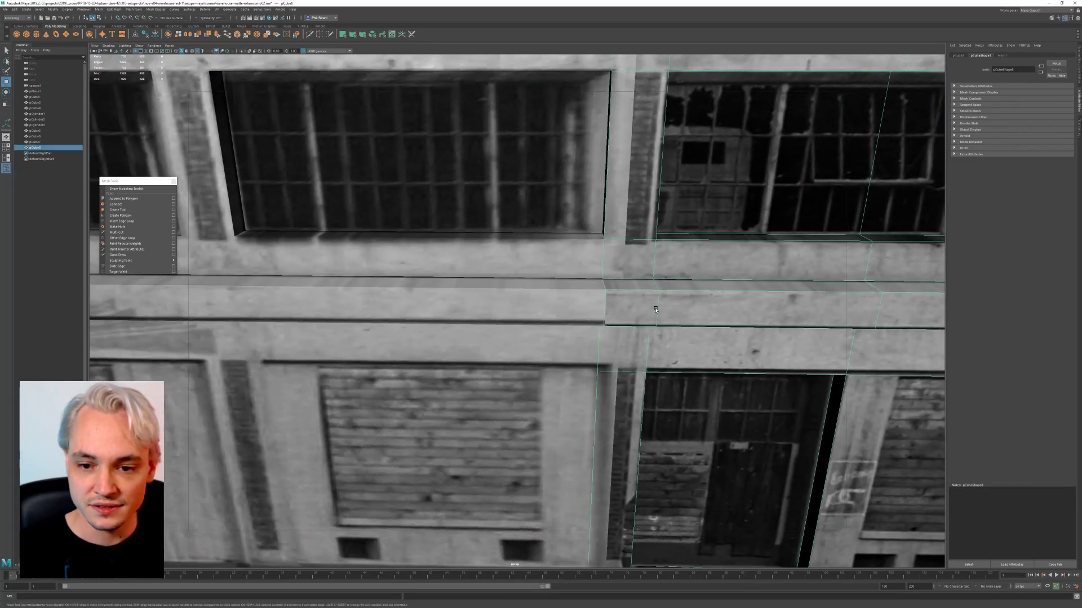
scroll(666, 413, "down", 5)
middle_click_drag(924, 398, 780, 411, "alt")
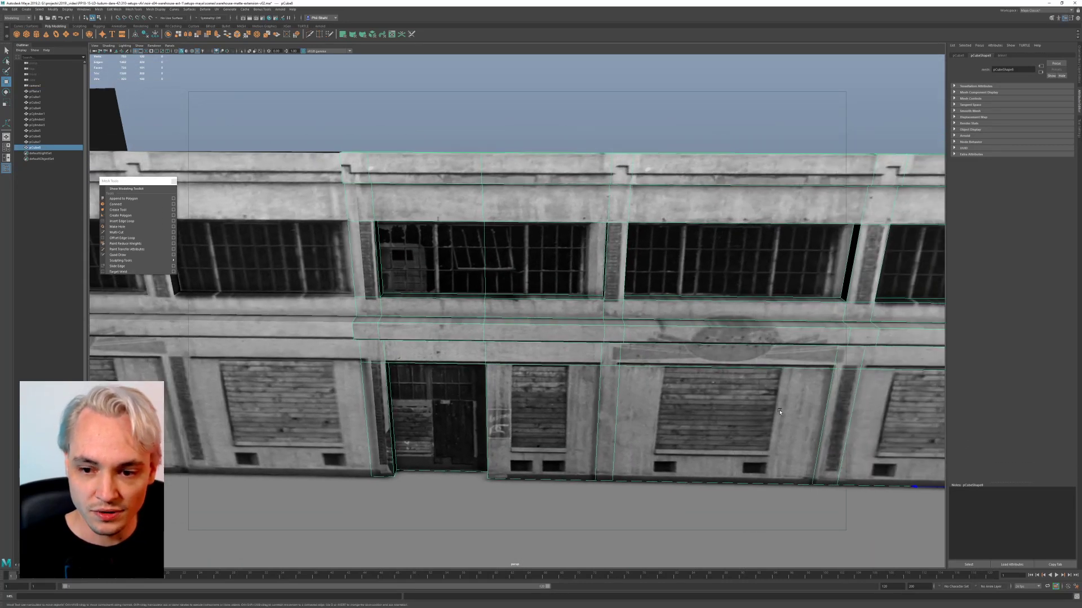
scroll(782, 405, "down", 5)
left_click_drag(660, 392, 668, 393)
left_click(608, 211)
scroll(406, 451, "up", 6)
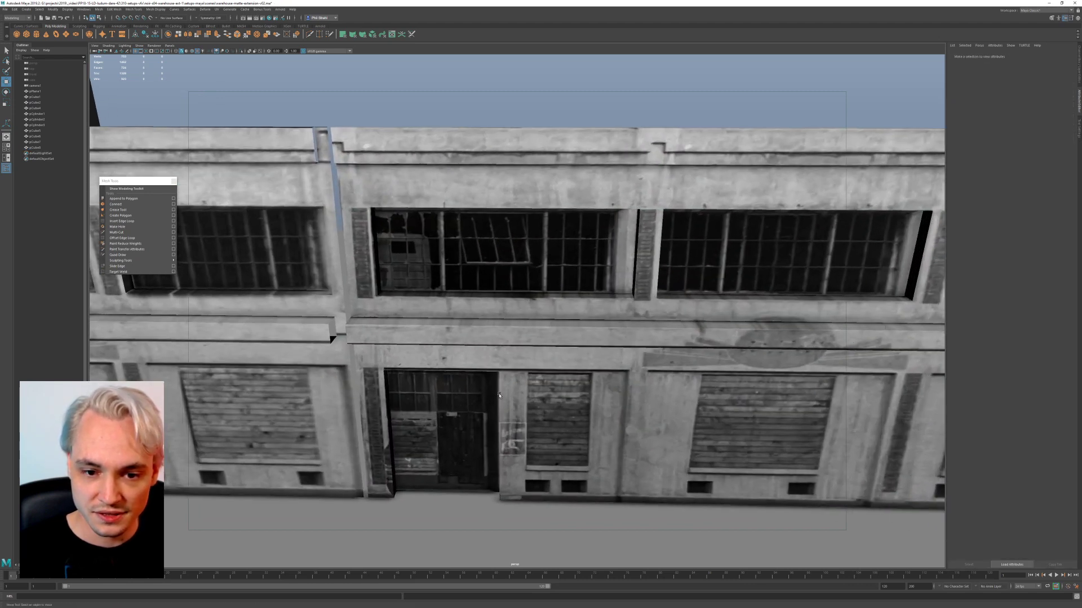
left_click_drag(394, 457, 338, 395, "alt")
scroll(497, 463, "up", 4)
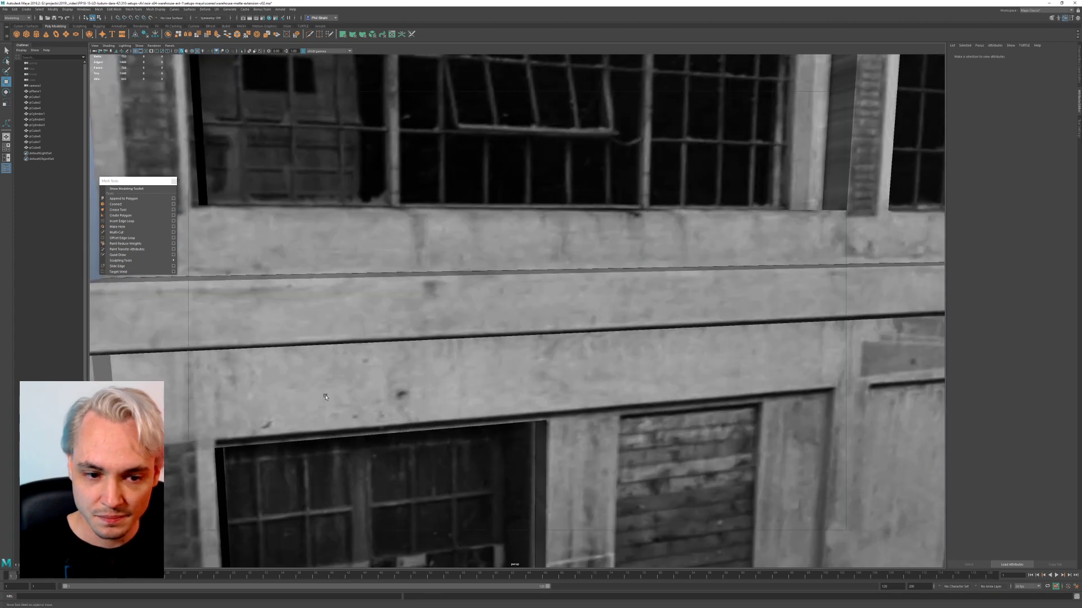
Step: Try to extrude the end edges of the original facade's middle ledge to carry the ledge across the gap towards the duplicate
middle_click_drag(315, 383, 422, 367, "alt")
left_click_drag(402, 361, 344, 378, "alt")
left_click(298, 314)
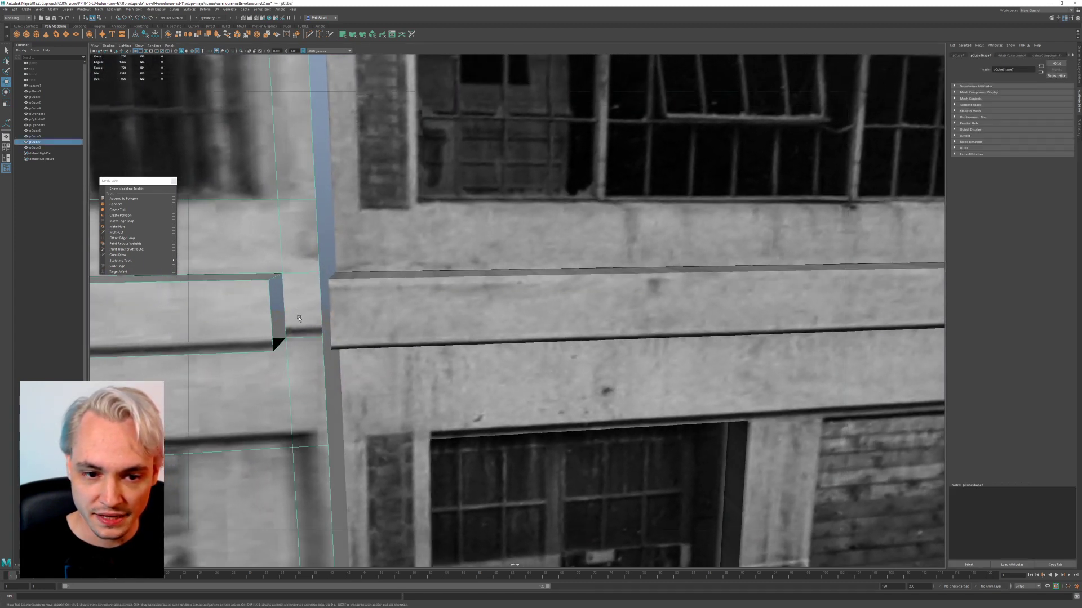
right_click_drag(298, 308, 276, 263)
left_click(278, 345, "shift")
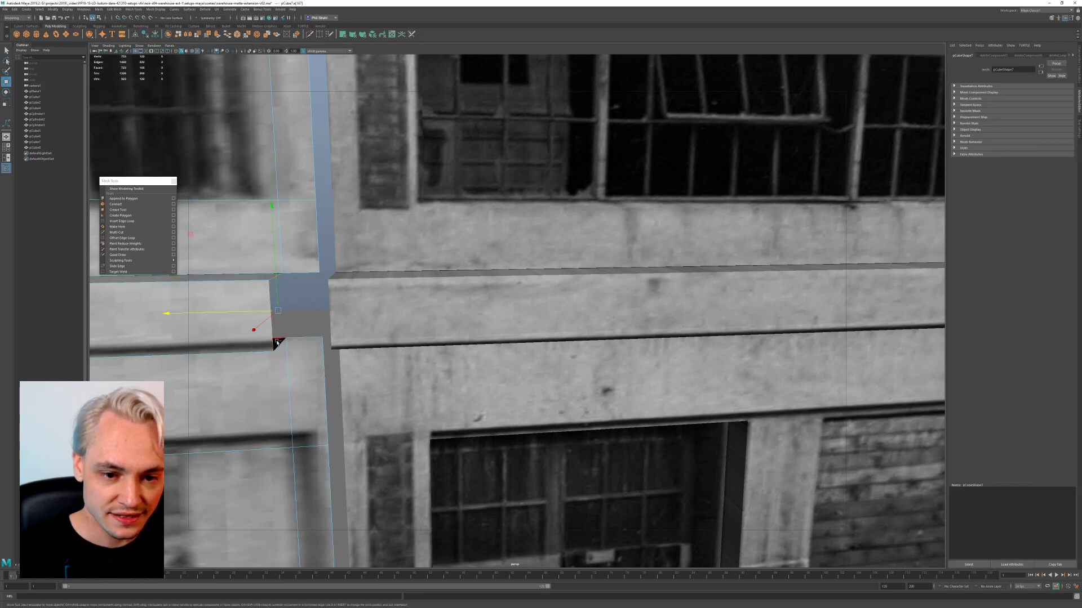
key("ctrl+e")
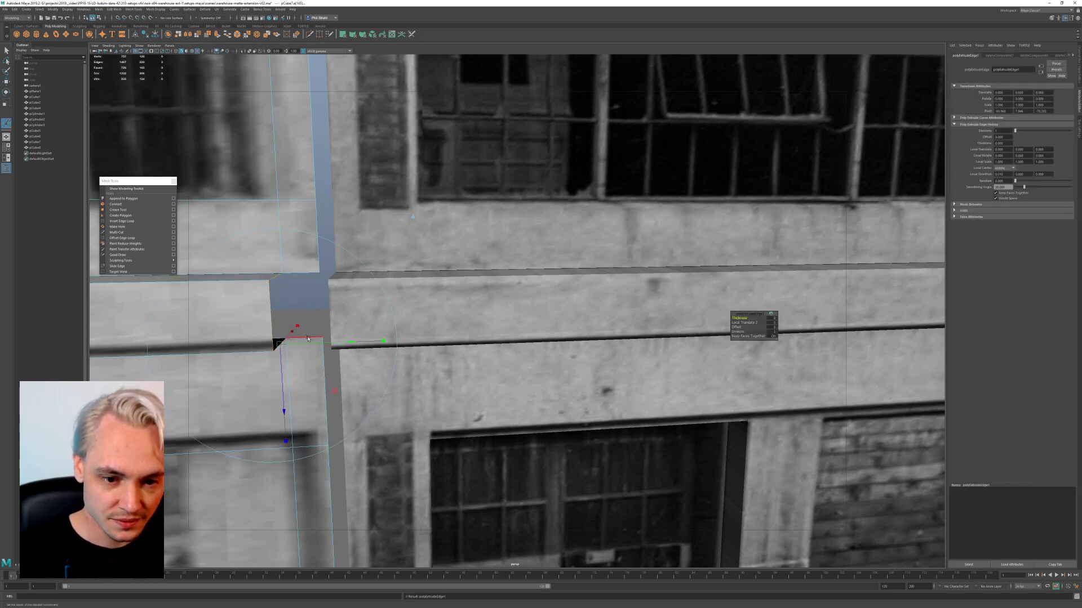
left_click_drag(237, 314, 490, 312)
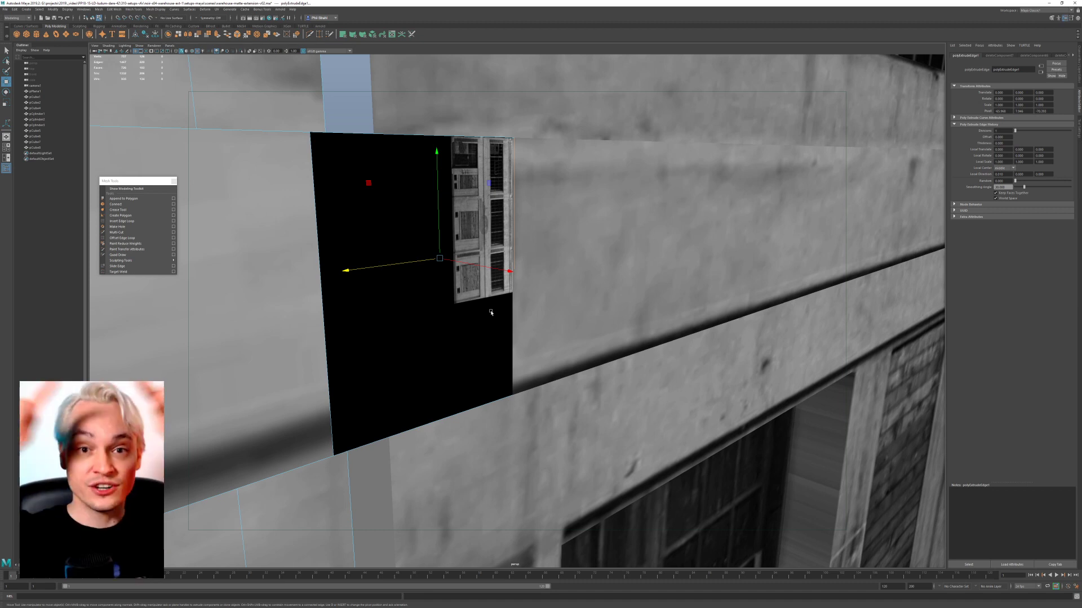
middle_click_drag(491, 312, 331, 312)
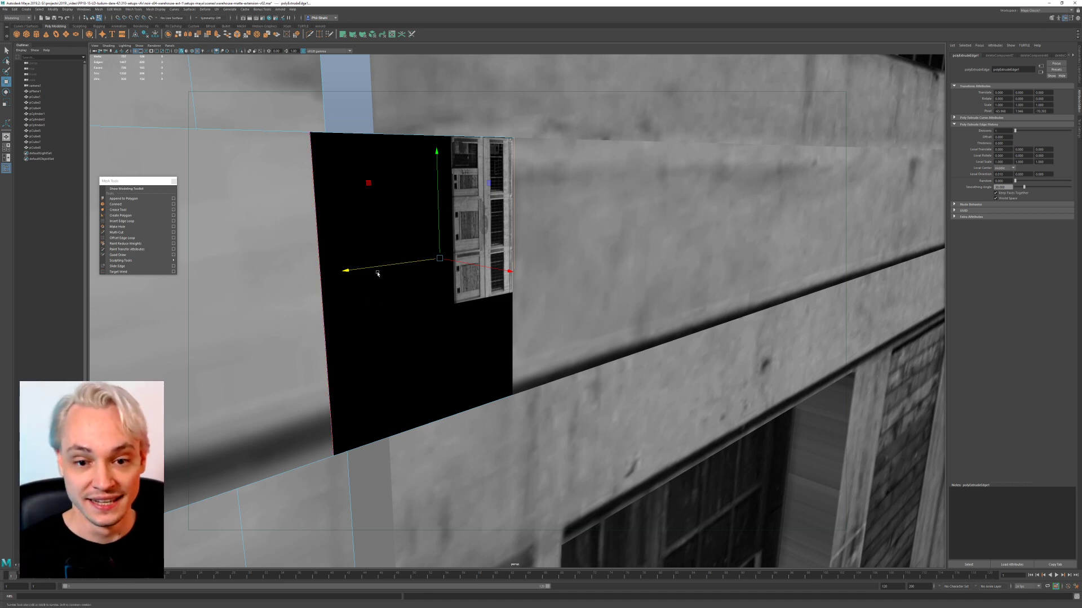
left_click_drag(377, 273, 383, 251, "alt")
right_click_drag(383, 250, 231, 246, "alt")
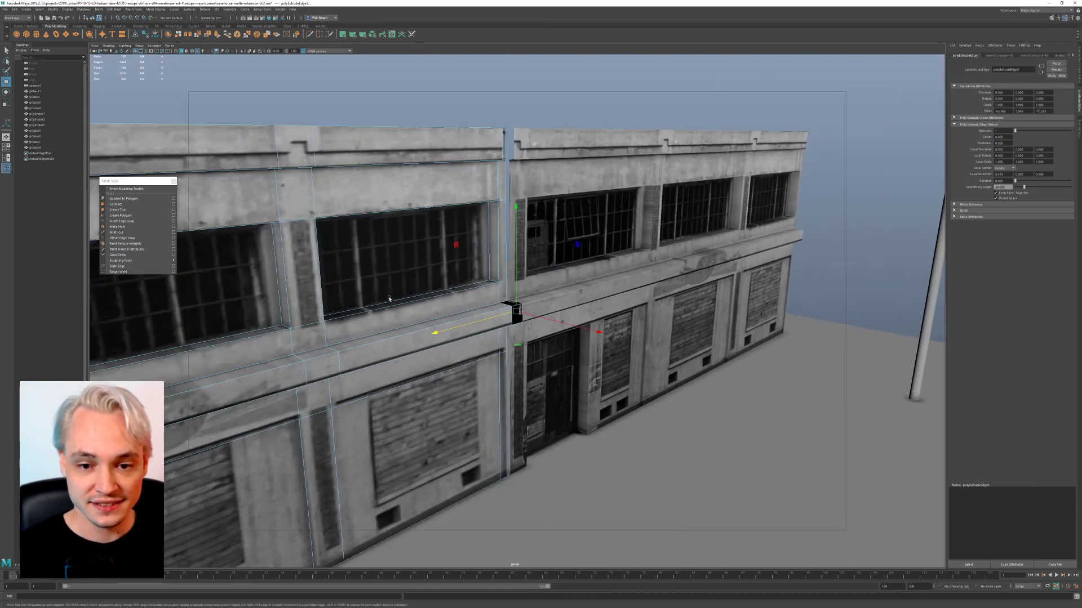
left_click_drag(462, 338, 398, 332, "alt")
middle_click_drag(398, 333, 324, 297, "alt")
Step: Undo the ledge edge extrusion and the duplicate's shift, then delete the duplicated facade
key("ctrl+z")
key("ctrl+z")
key("ctrl+z")
key("ctrl+z")
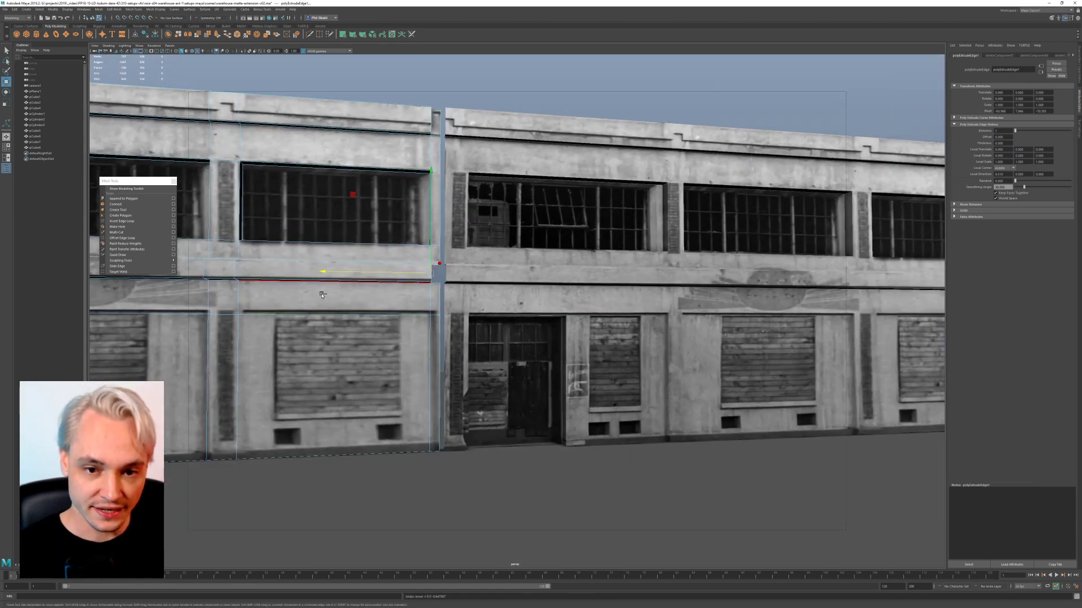
key("ctrl+z")
key("ctrl+z")
key("ctrl+z")
key("ctrl+z")
key("ctrl+z")
key("ctrl+z")
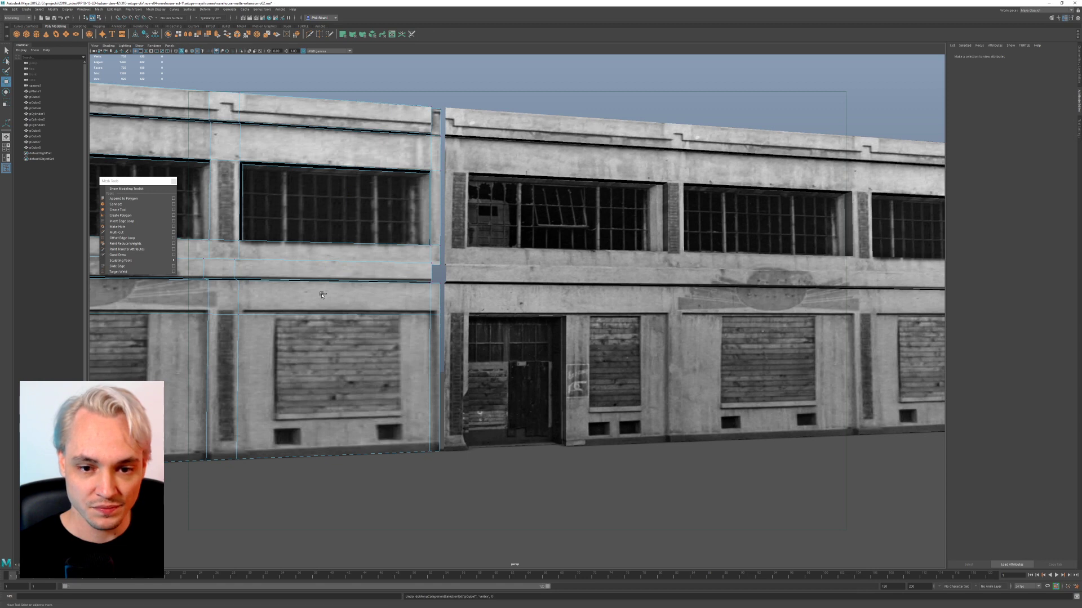
key("ctrl+z")
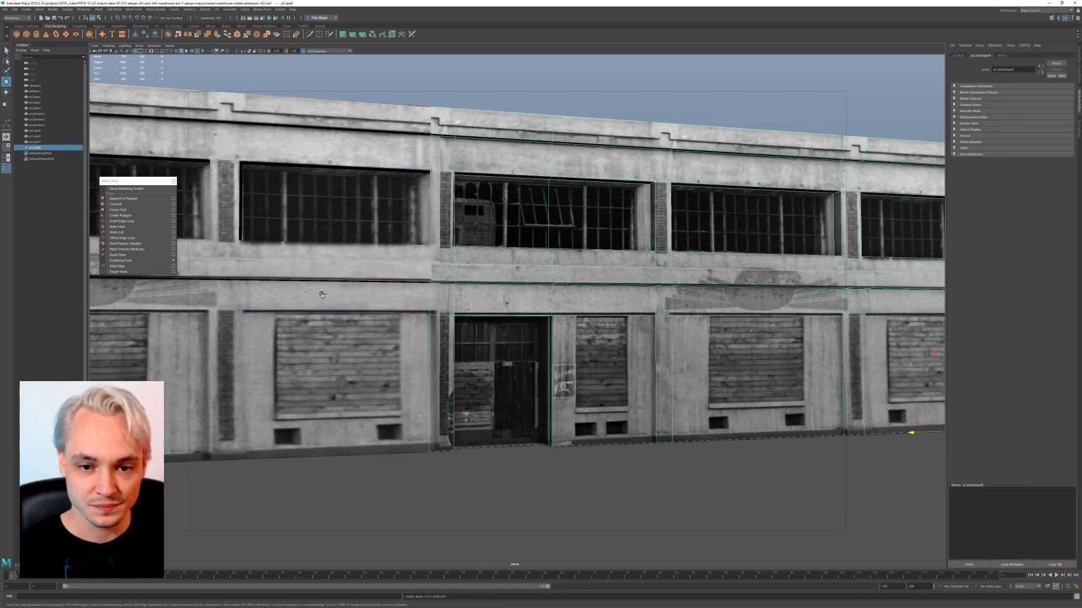
key("Delete")
Step: Extrude the wall face beside the middle ledge's end outward until it lines up with the ledge's front
right_click_drag(389, 327, 541, 403, "alt")
left_click_drag(338, 276, 316, 326, "alt")
middle_click_drag(316, 326, 384, 300, "alt")
scroll(384, 300, "up", 5)
right_click_drag(318, 171, 315, 185)
left_click(325, 199)
key("ctrl+e")
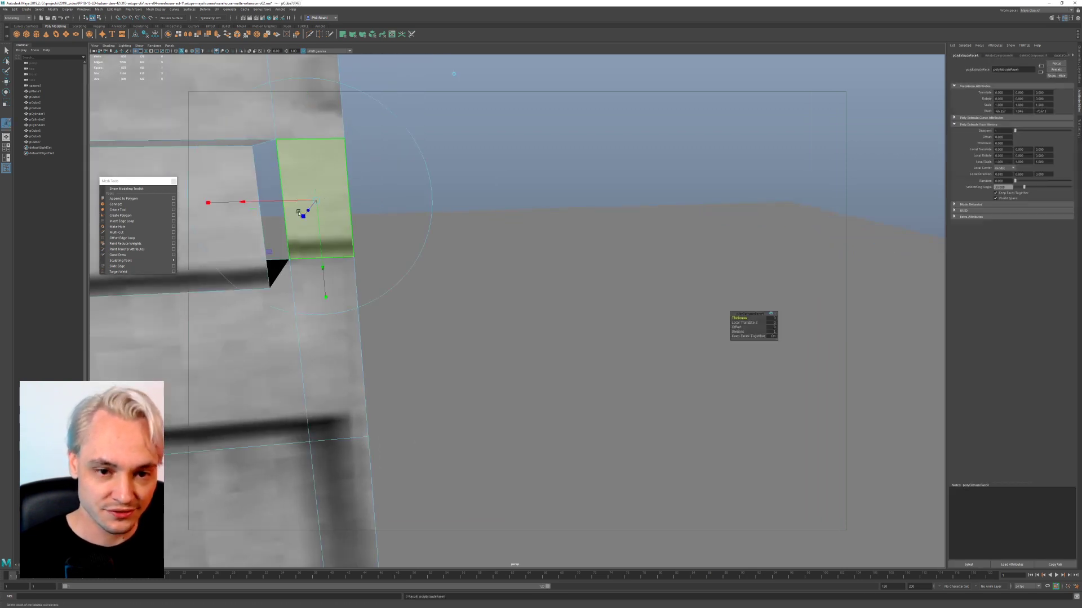
left_click_drag(301, 217, 280, 227)
scroll(280, 227, "up", 5)
middle_click_drag(281, 227, 351, 249, "alt")
left_click_drag(320, 172, 323, 216, "alt")
middle_click_drag(471, 329, 457, 299, "alt")
left_click_drag(555, 334, 482, 338, "alt")
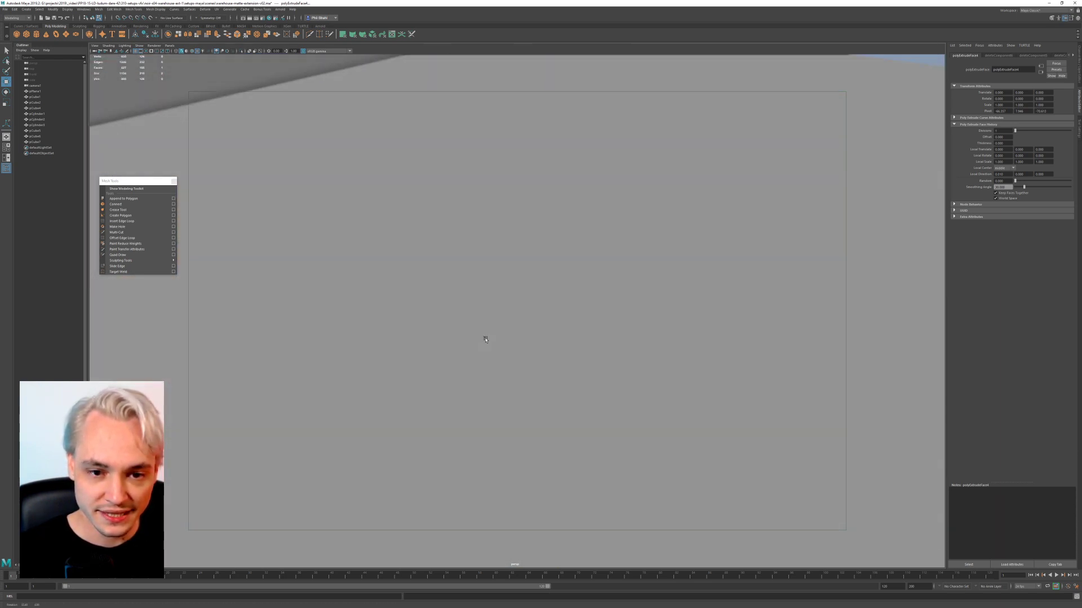
middle_click_drag(398, 293, 605, 273, "alt")
Step: Delete the end face of the ledge extension and the interior face exposed behind it
left_click(355, 120)
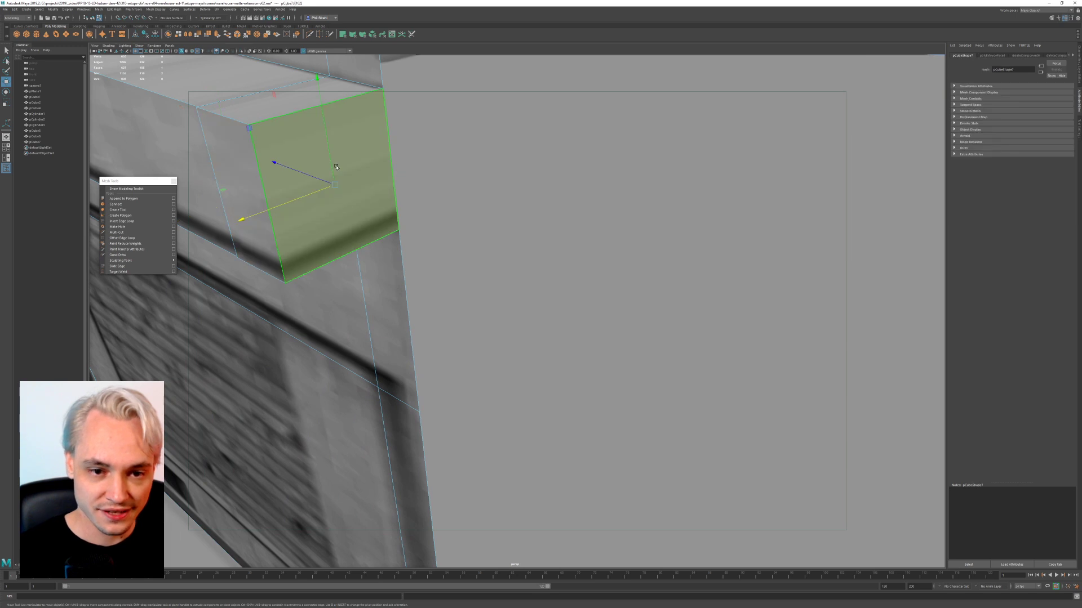
key("Delete")
left_click(290, 170)
key("Delete")
Step: Snap the upper front vertex at the seam between the ledge and its extension onto the matching vertex
mouse_move(197, 116)
right_mouse_down()
mouse_move(172, 116)
mouse_move(207, 115)
mouse_move(192, 113)
right_mouse_up()
left_click(207, 122)
left_click(210, 111)
left_click_drag(205, 116, 190, 105)
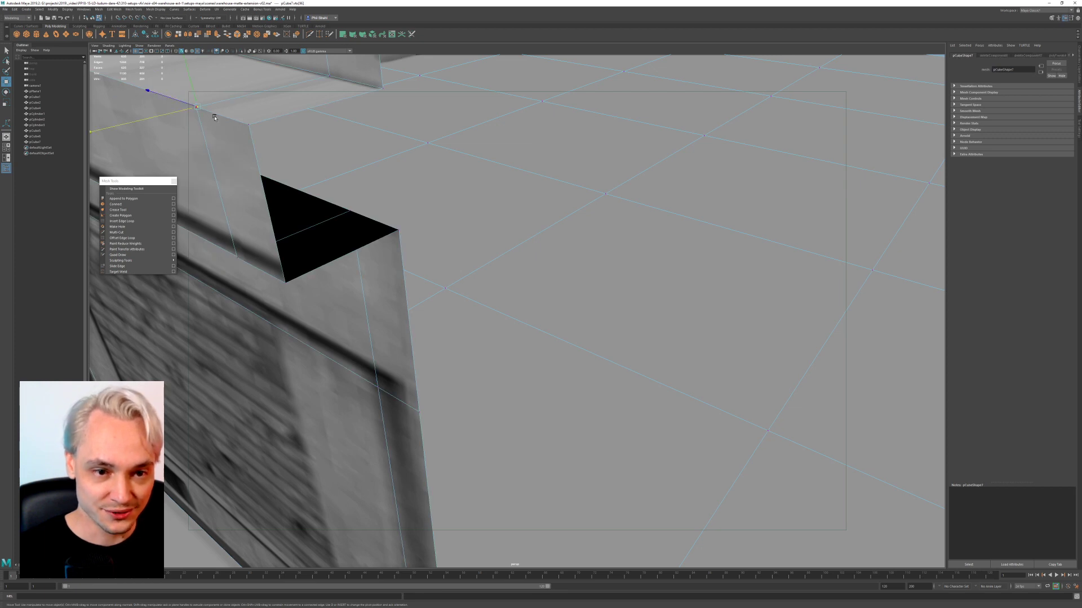
key("f")
right_click_drag(615, 394, 575, 388, "alt")
scroll(575, 387, "down", 3)
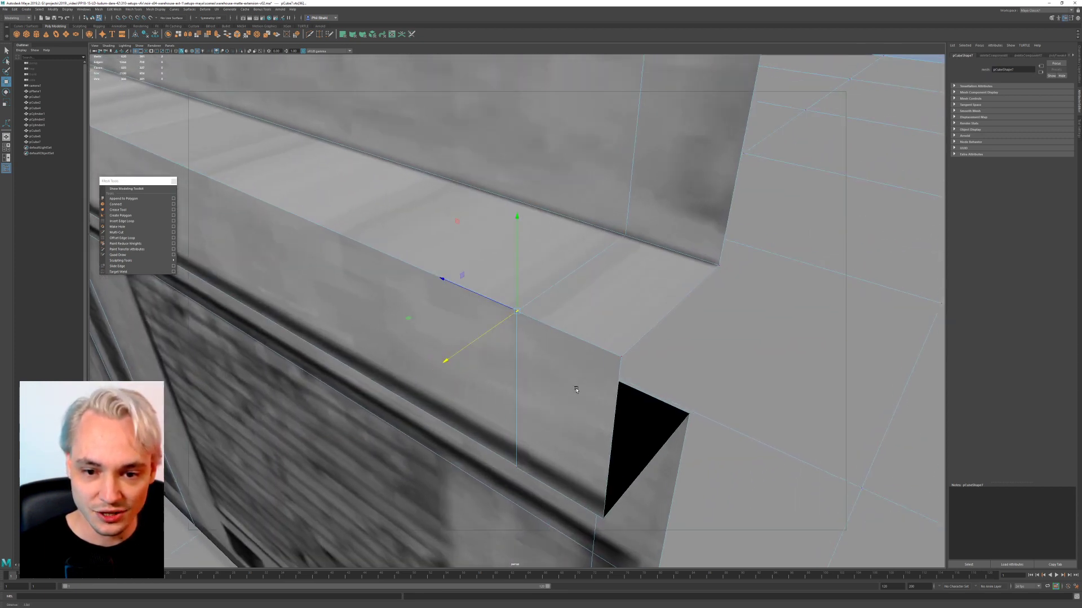
scroll(578, 397, "up", 5)
scroll(577, 402, "down", 2)
left_click_drag(476, 369, 502, 370, "alt")
right_click_drag(502, 369, 499, 391, "alt")
middle_click_drag(610, 394, 515, 127, "alt")
left_click_drag(468, 326, 494, 300, "alt")
middle_click_drag(494, 301, 520, 352, "alt")
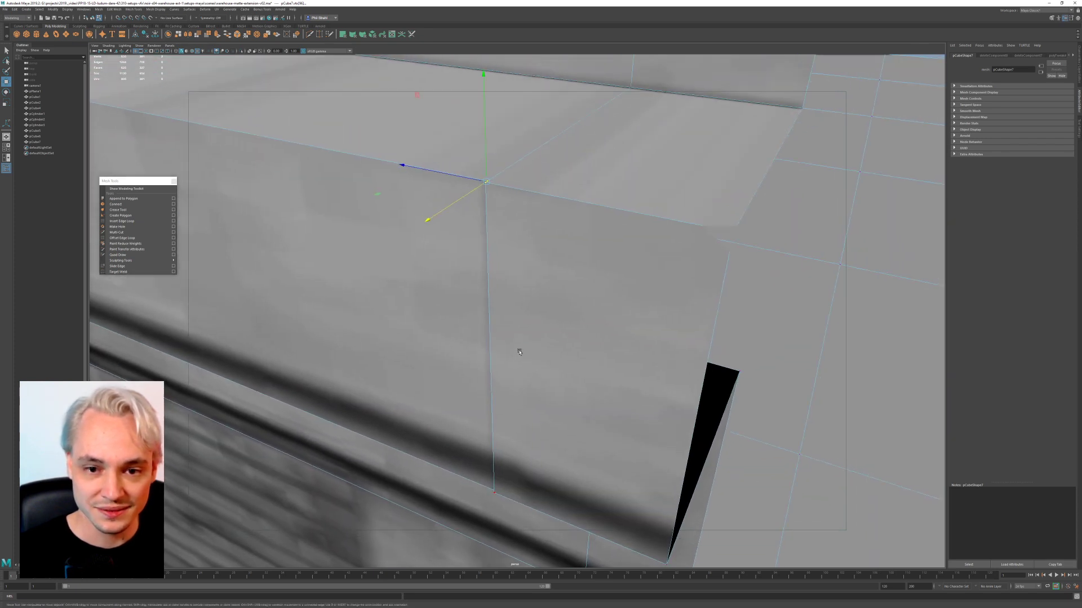
left_click(486, 184)
key("v")
left_click_drag(486, 183, 489, 184)
Step: Snap the lower front vertex of the same ledge seam onto its matching vertex
left_click(495, 495)
key("v")
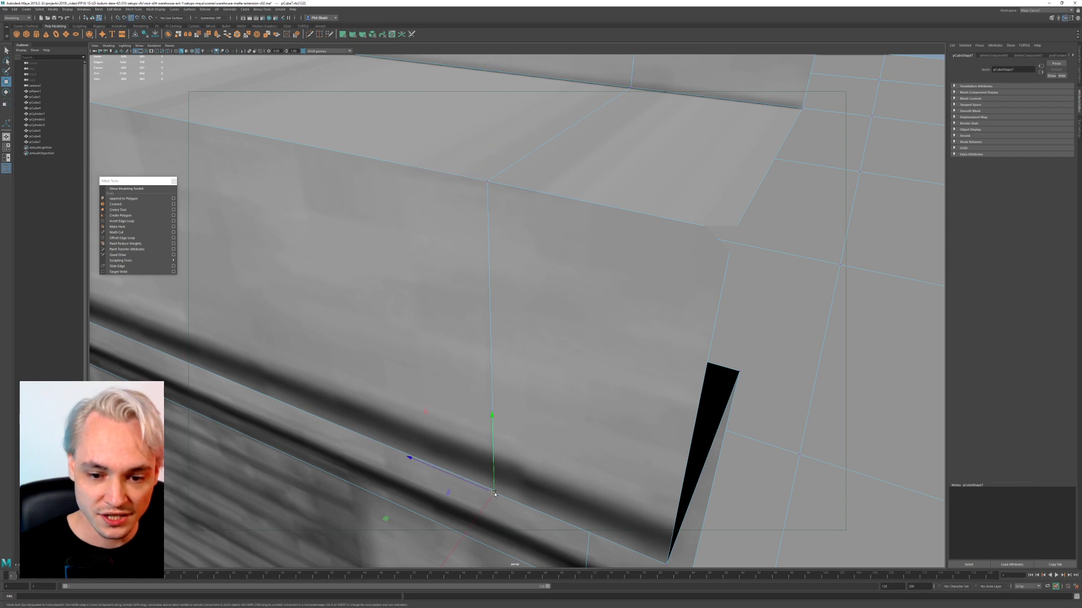
left_click_drag(495, 493, 495, 495)
left_click_drag(518, 424, 508, 354, "alt")
Step: Merge the facade's overlapping vertices in object mode, then leave the mesh deselected
right_click_drag(488, 253, 504, 246)
key("space")
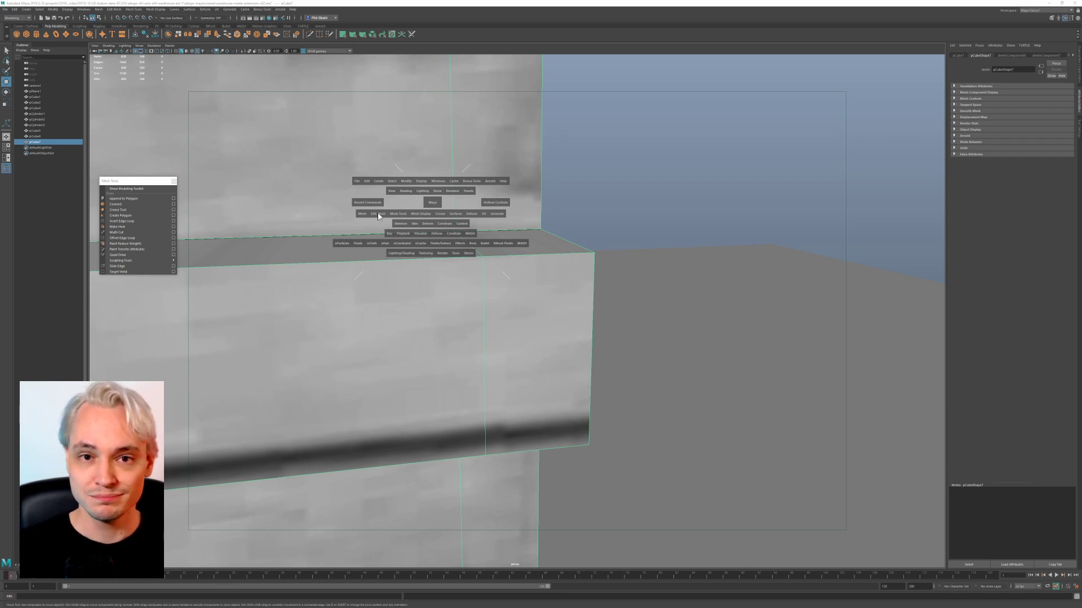
left_click(394, 216)
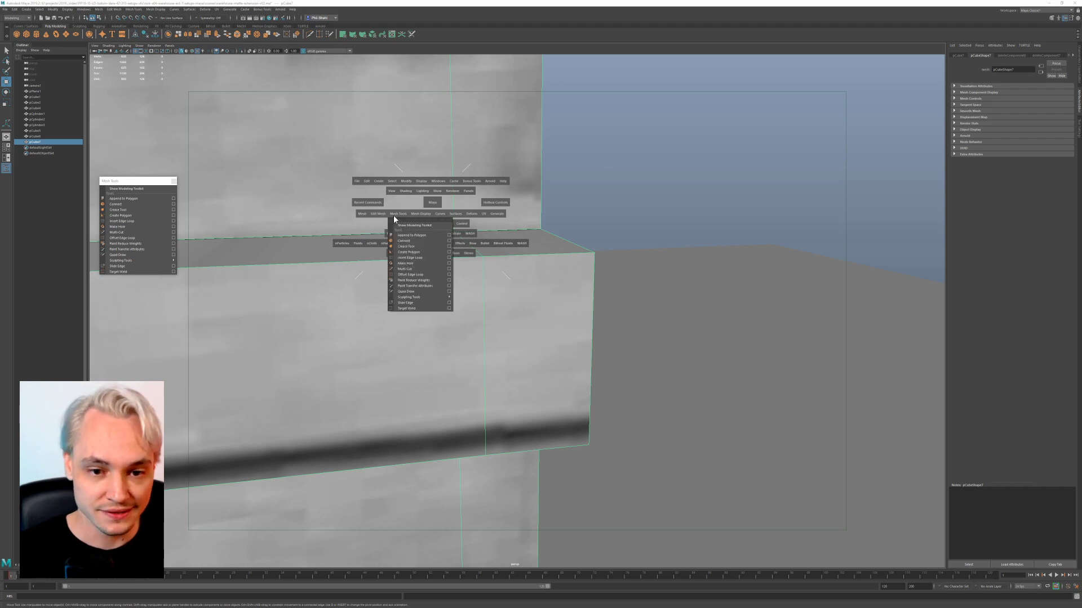
left_click(379, 214)
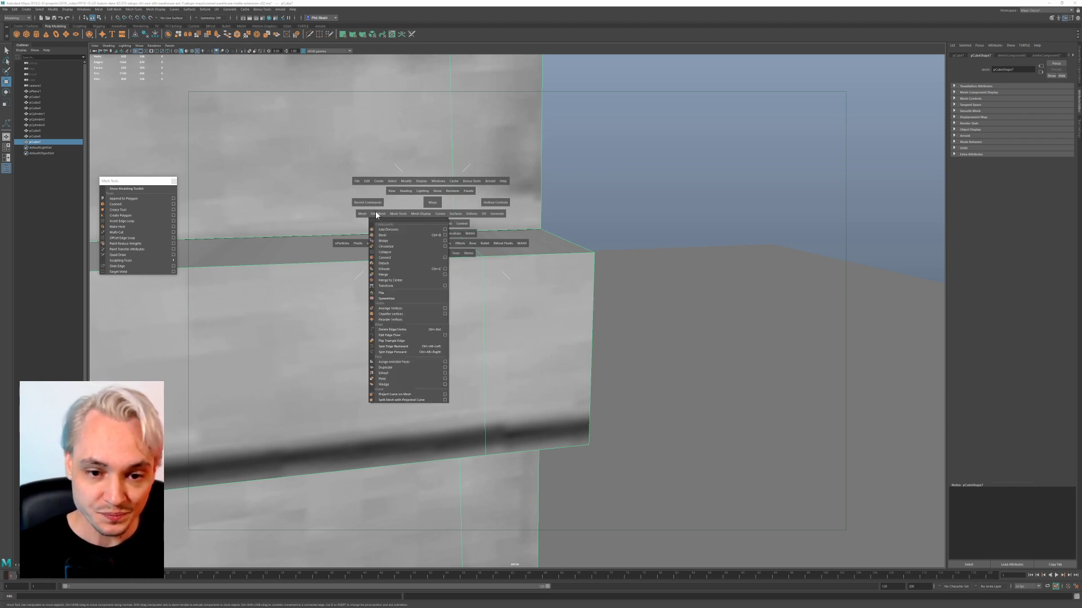
left_click(376, 212)
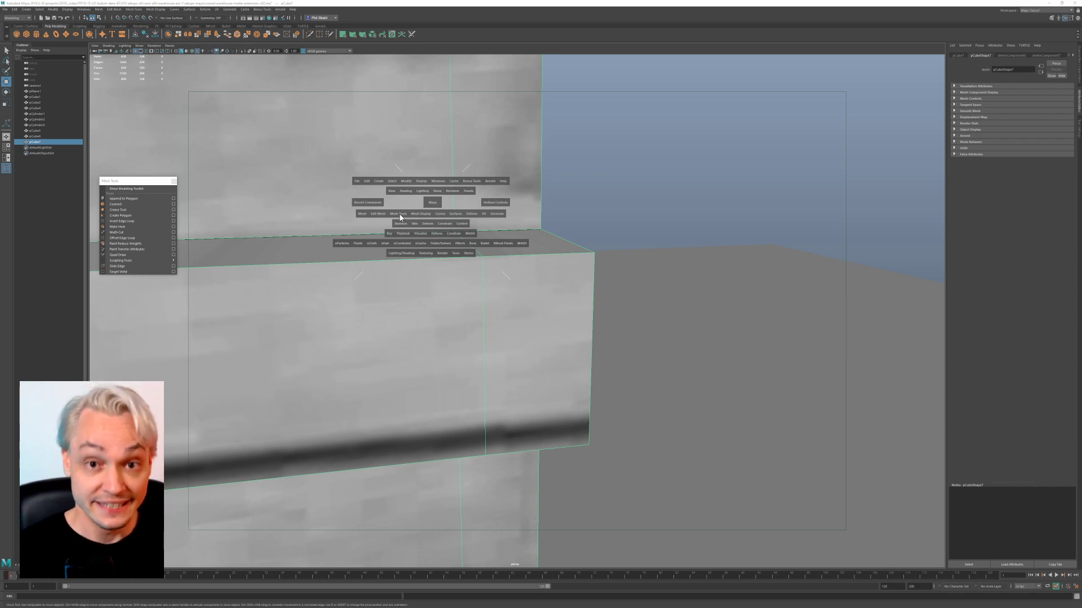
left_click(398, 214)
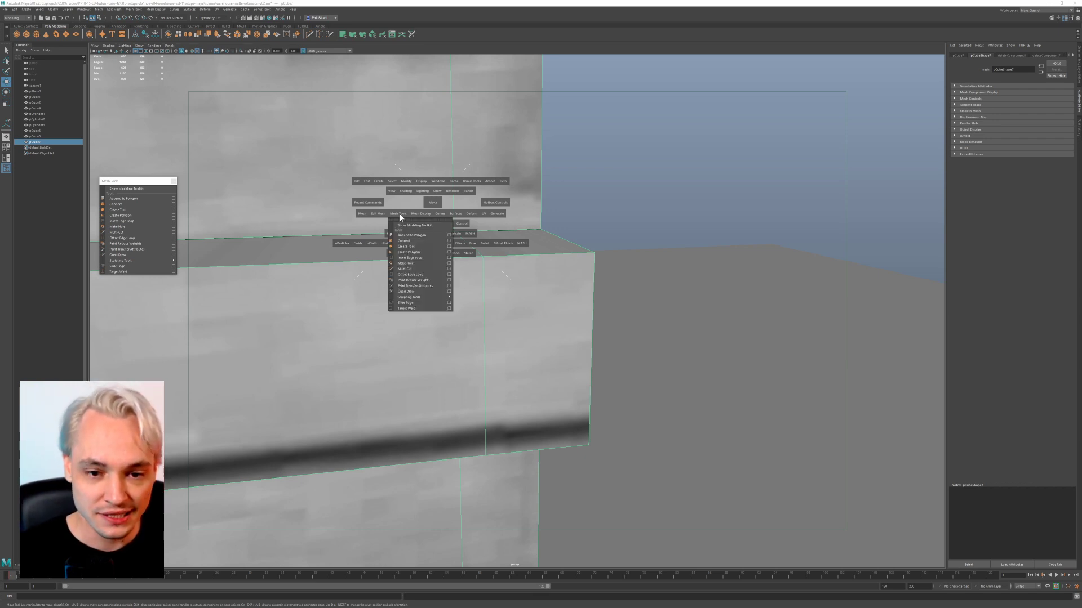
left_click(376, 214)
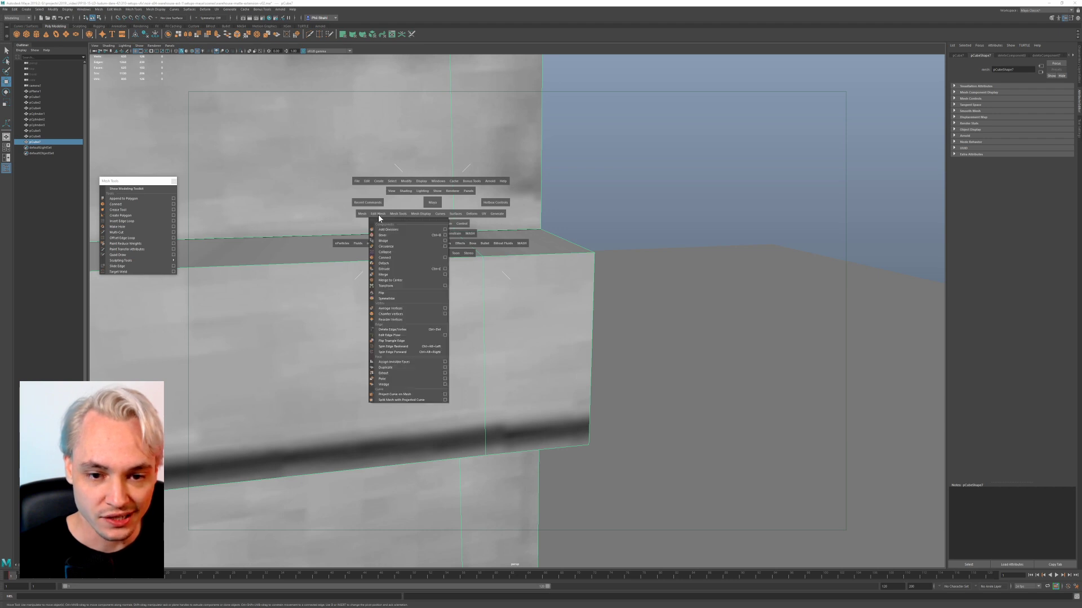
left_click(396, 273)
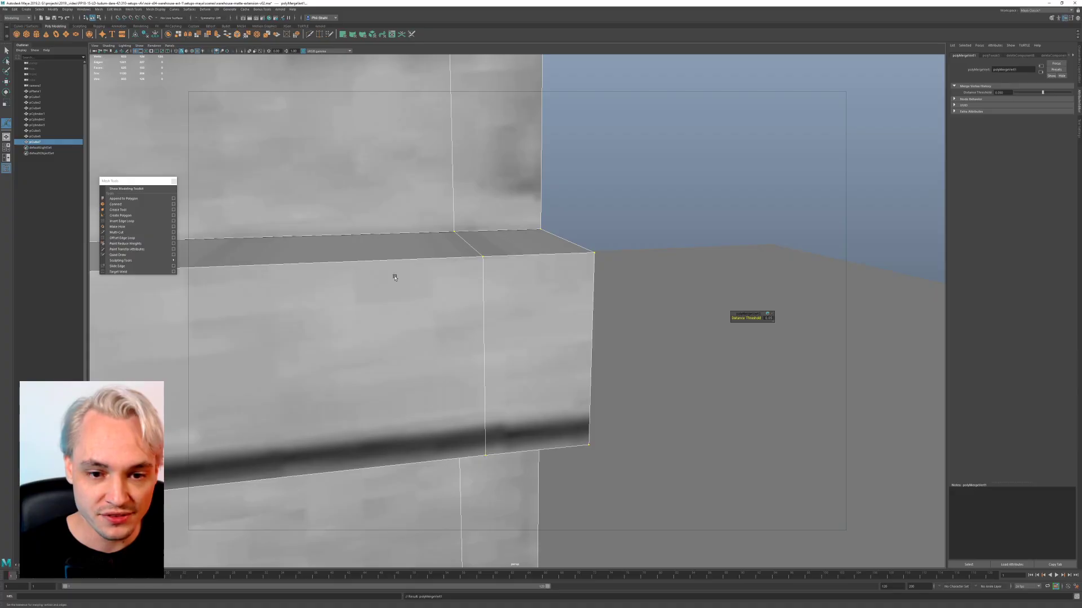
key("space")
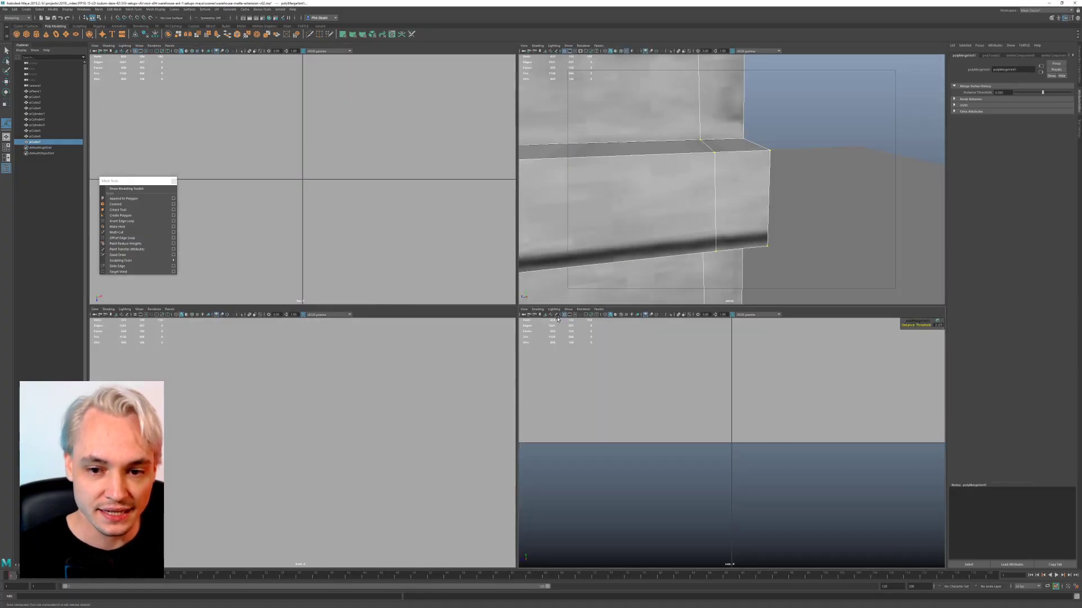
key("space")
key("space")
scroll(346, 237, "up", 3)
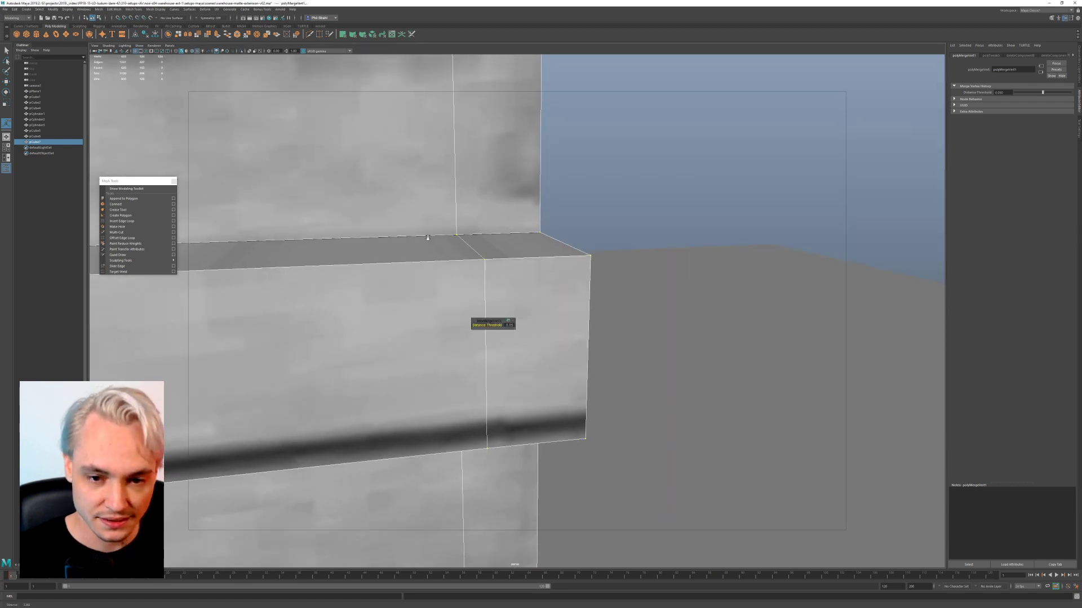
scroll(346, 236, "down", 6)
left_click_drag(316, 255, 389, 272, "alt")
right_click_drag(394, 269, 418, 247)
left_click(419, 177)
left_click_drag(418, 186, 461, 224, "alt")
Step: Save the scene with the facade selected, then delete the facade's construction history
left_click(427, 362)
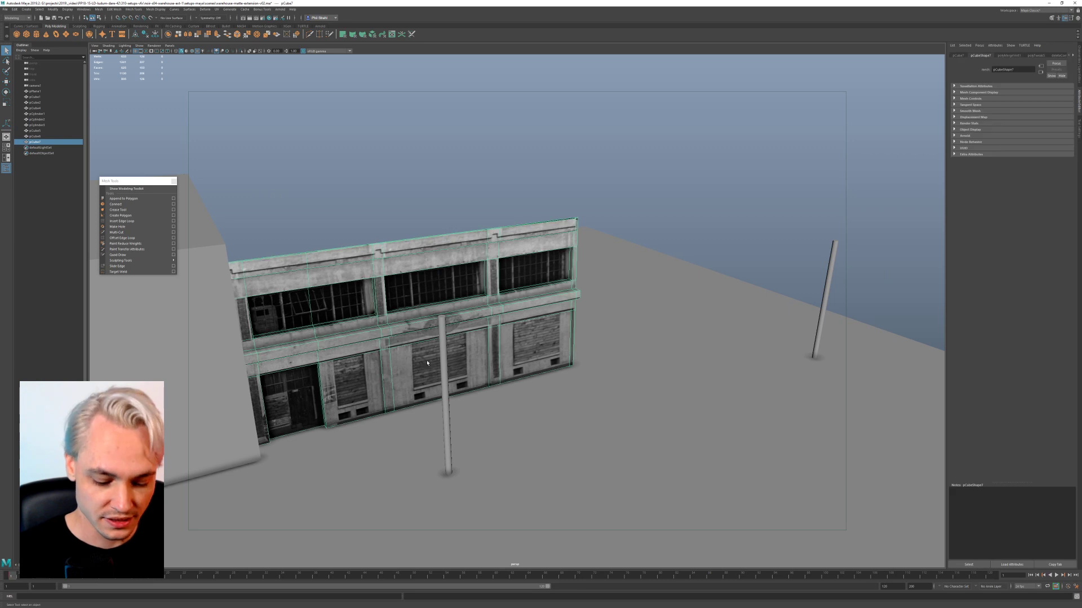
key("ctrl+s")
left_click(14, 9)
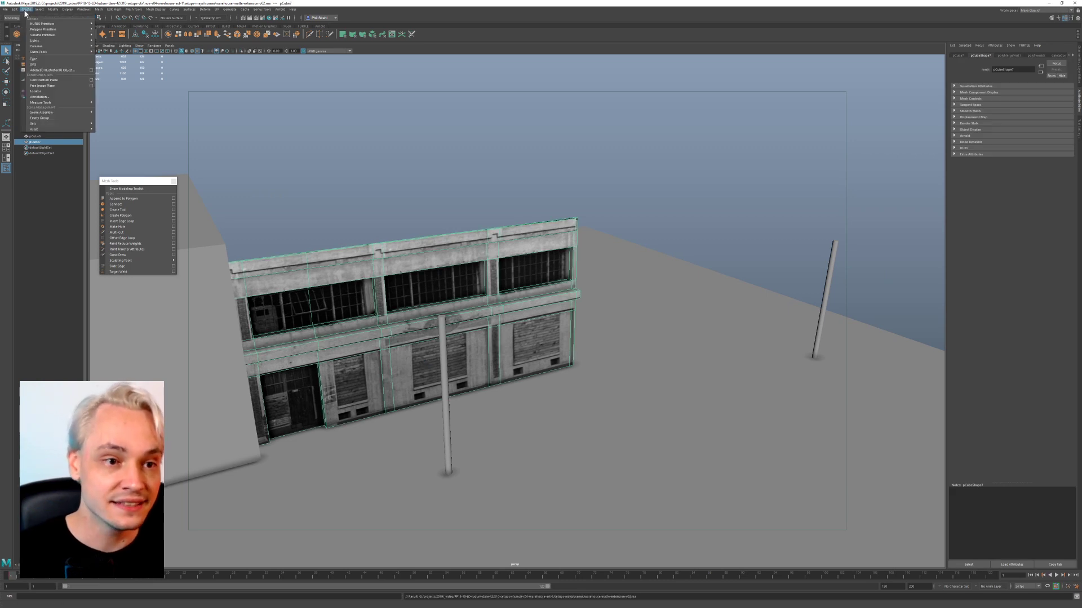
mouse_move(52, 75)
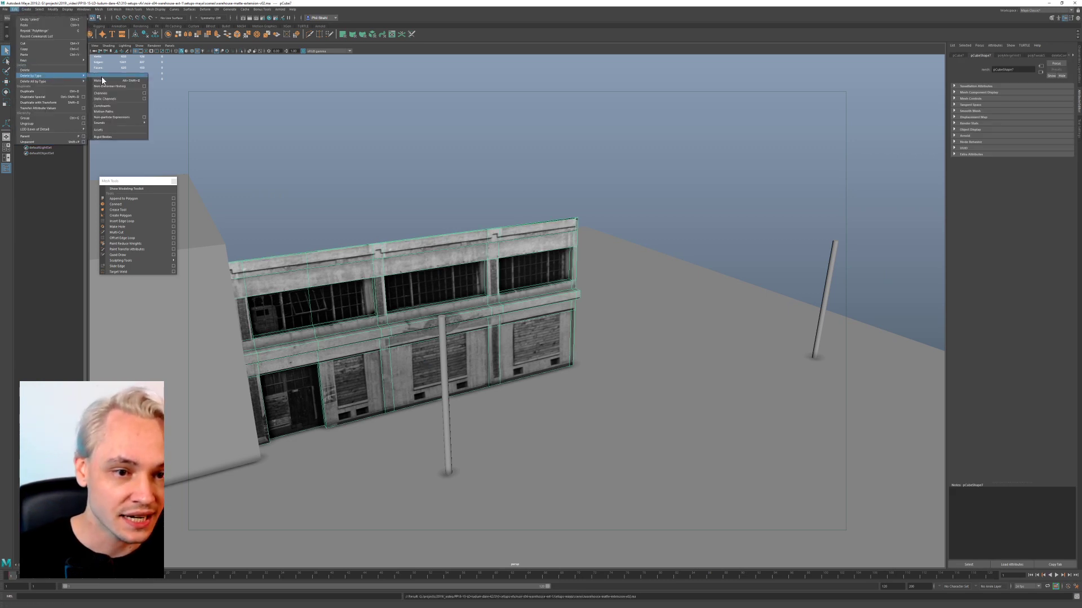
left_click(104, 76)
left_click(236, 169)
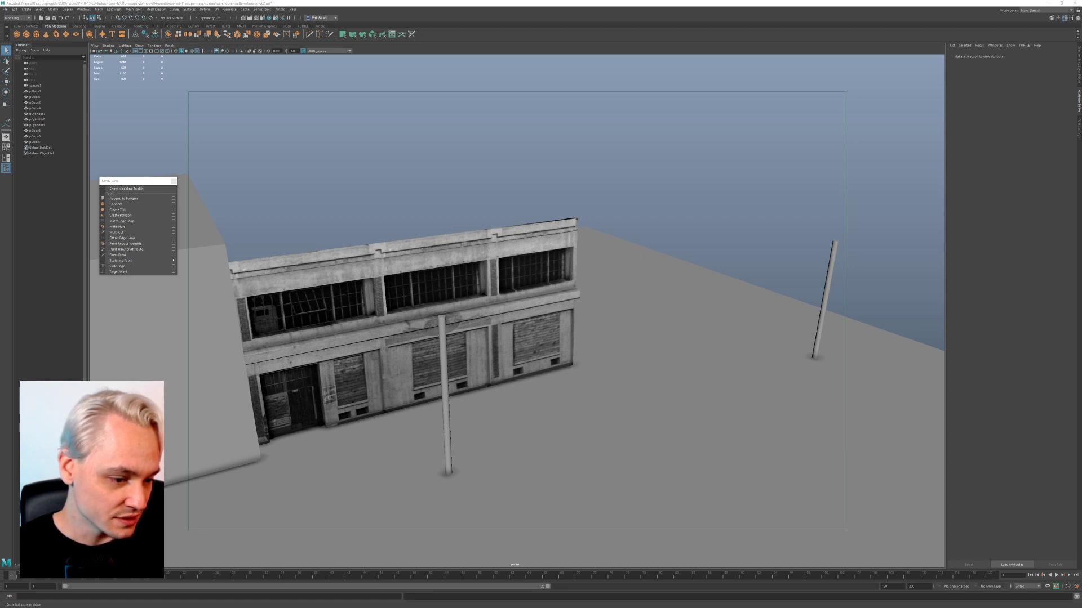
Step: Examine the repaired facade closely along the ledge and window recesses, from the street side and from above
left_click(418, 313)
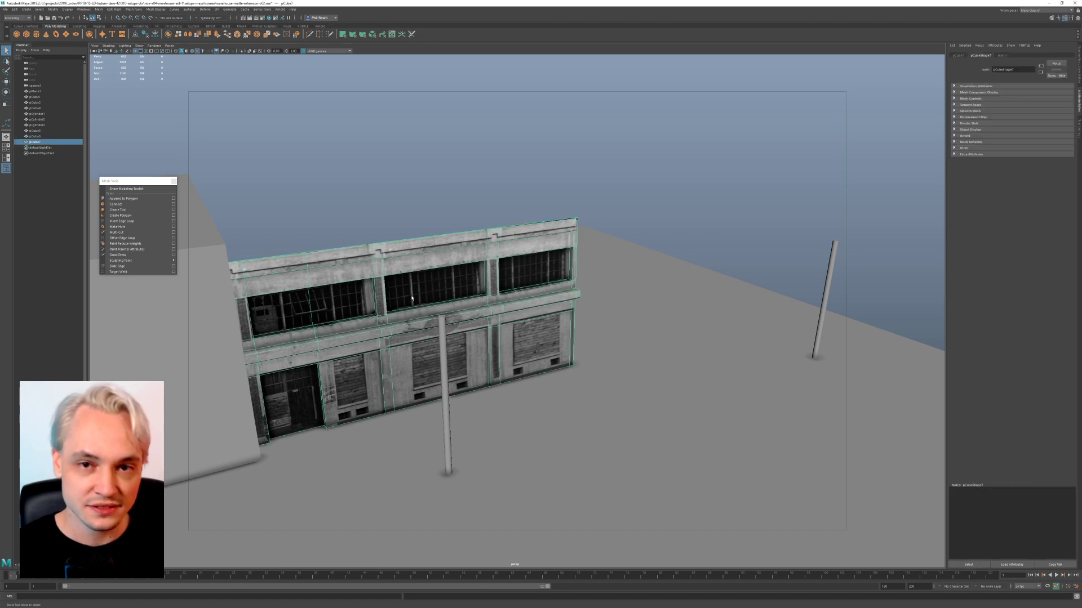
right_click_drag(412, 298, 435, 280)
left_click_drag(431, 283, 418, 249, "alt")
right_click_drag(418, 249, 496, 375, "alt")
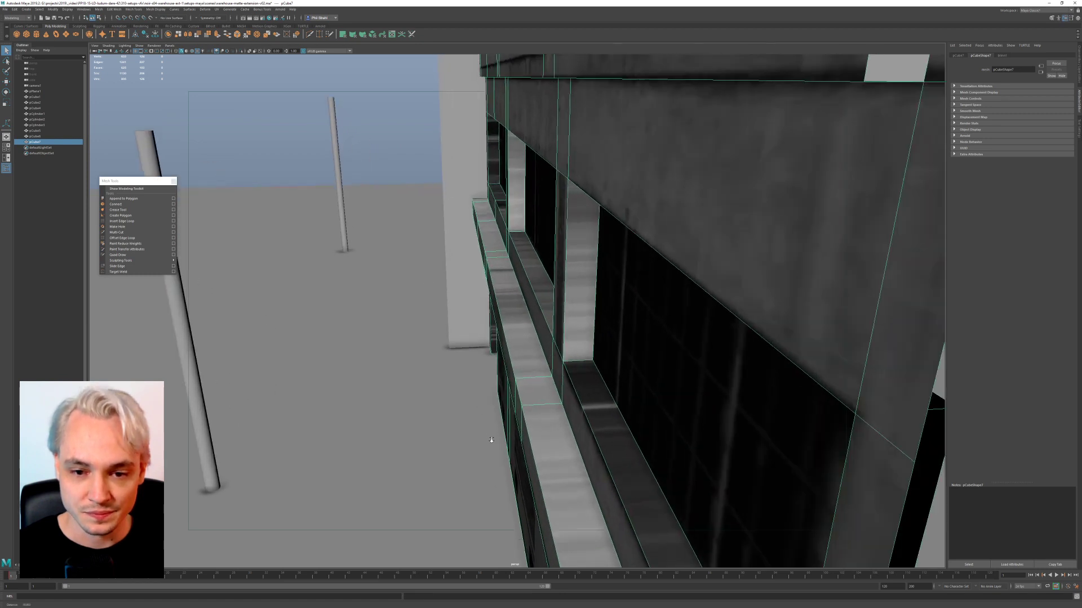
middle_click_drag(496, 374, 479, 399, "alt")
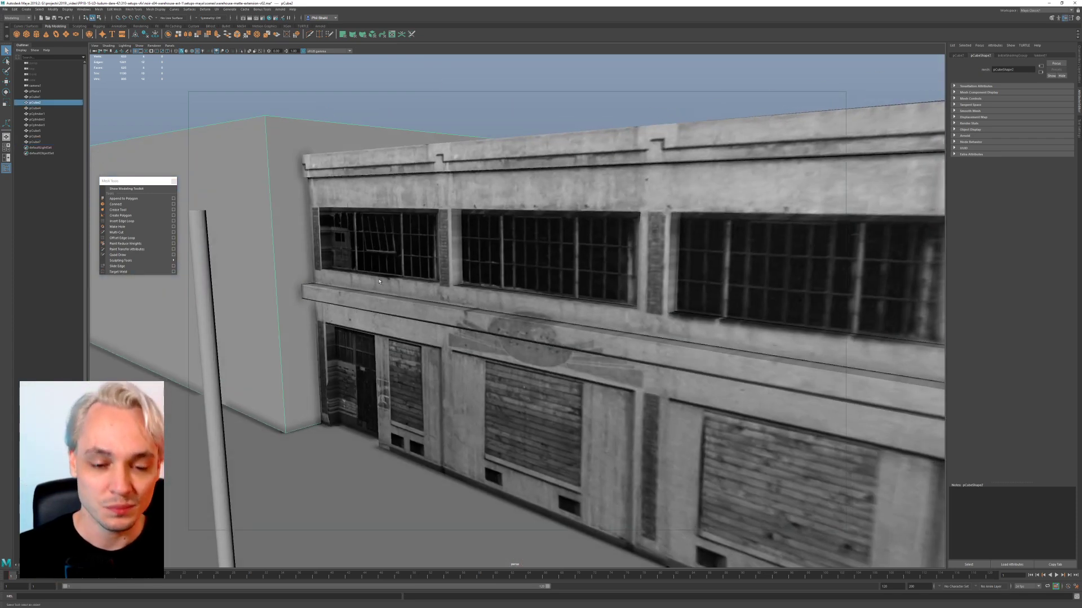
left_click_drag(379, 280, 433, 294, "alt")
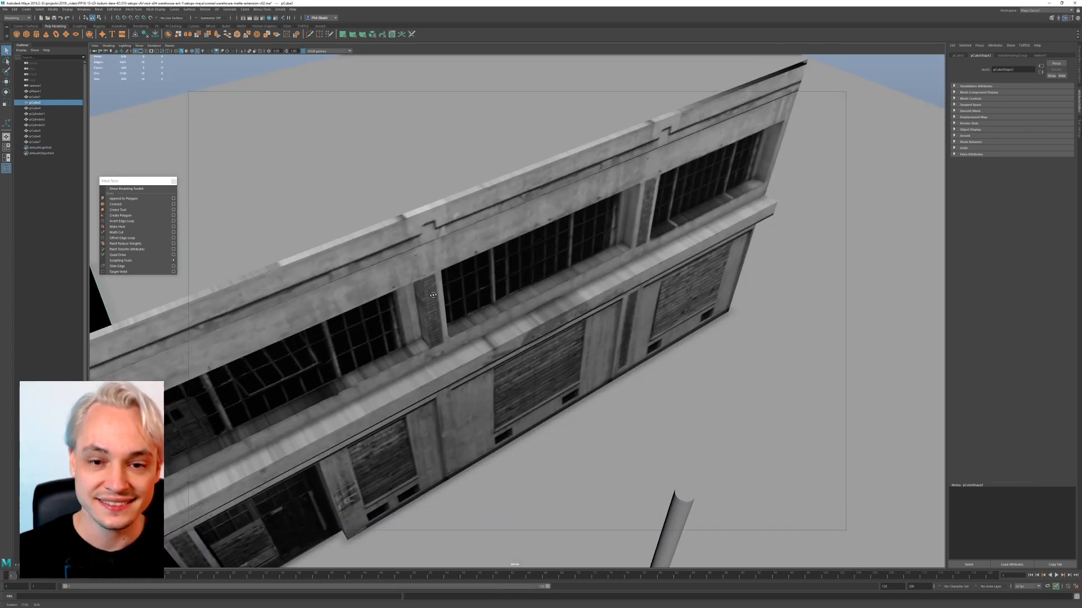
Step: Duplicate the textured warehouse facade and move the copy lengthwise along the street to join the original's far end
left_click(423, 361)
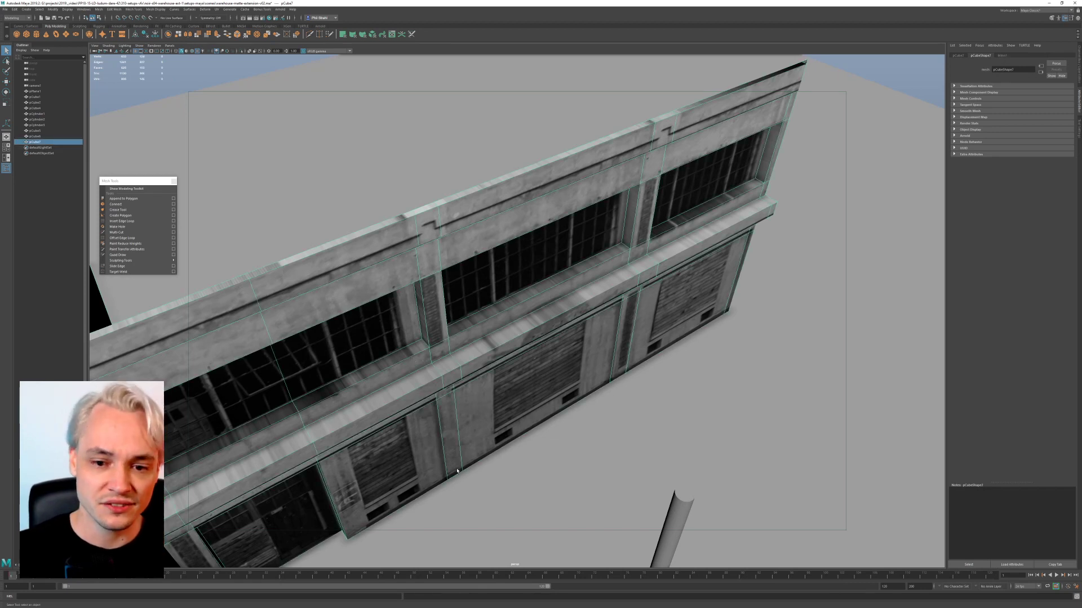
left_click_drag(398, 422, 510, 340, "alt")
key("w")
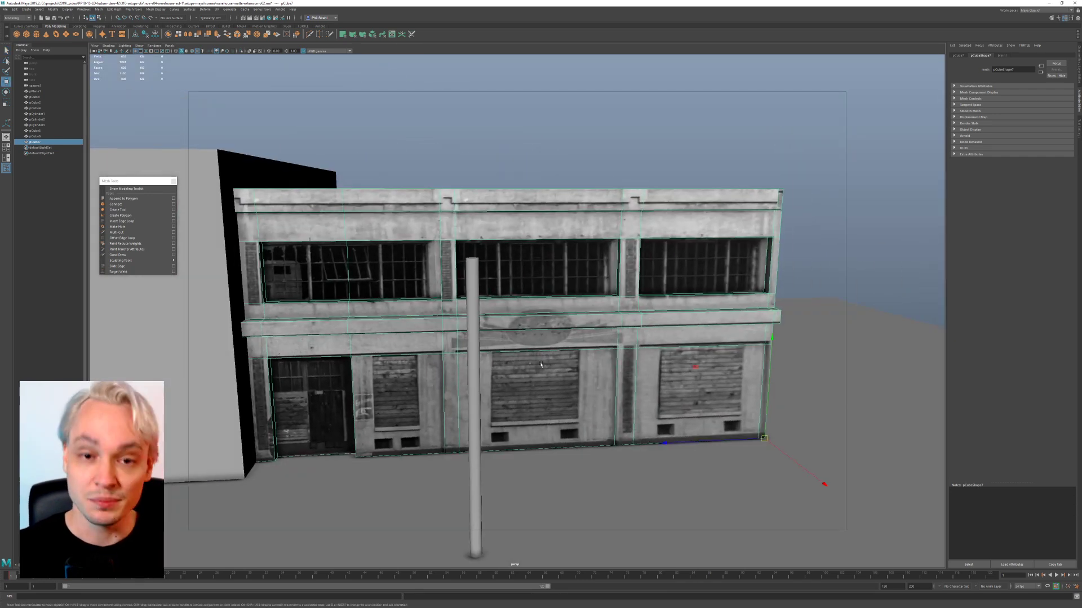
scroll(511, 340, "down", 3)
key("ctrl+d")
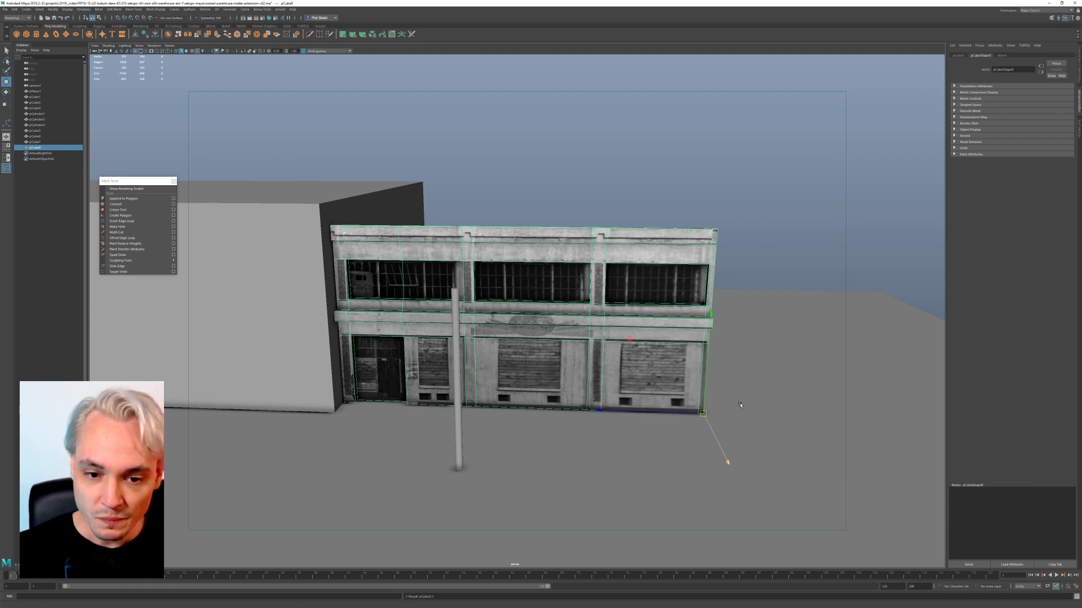
left_click_drag(720, 449, 471, 432, "alt")
middle_click_drag(471, 431, 797, 420)
left_click_drag(797, 420, 791, 420)
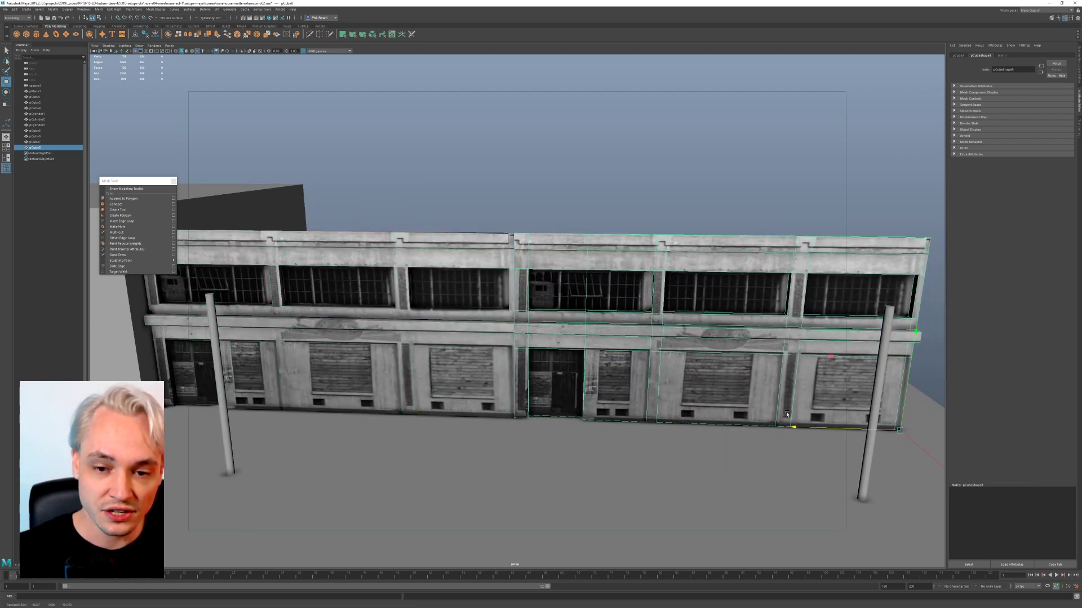
left_click(448, 377)
left_click_drag(448, 378, 505, 372, "alt")
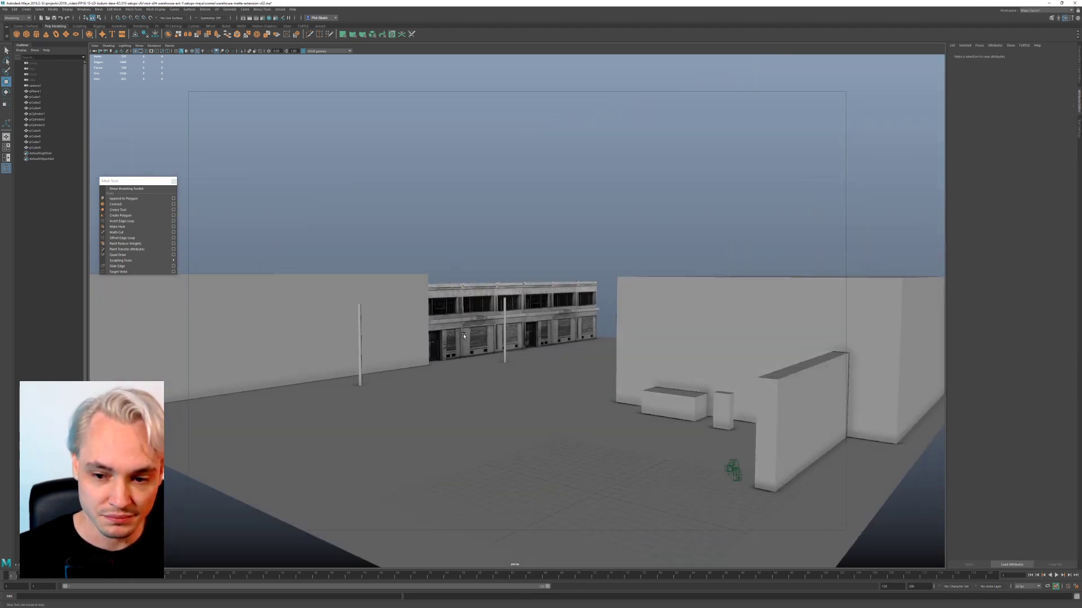
Step: Create a point light in the scene from a view looking along the facade row and its lamp posts
left_click_drag(464, 337, 431, 342, "alt")
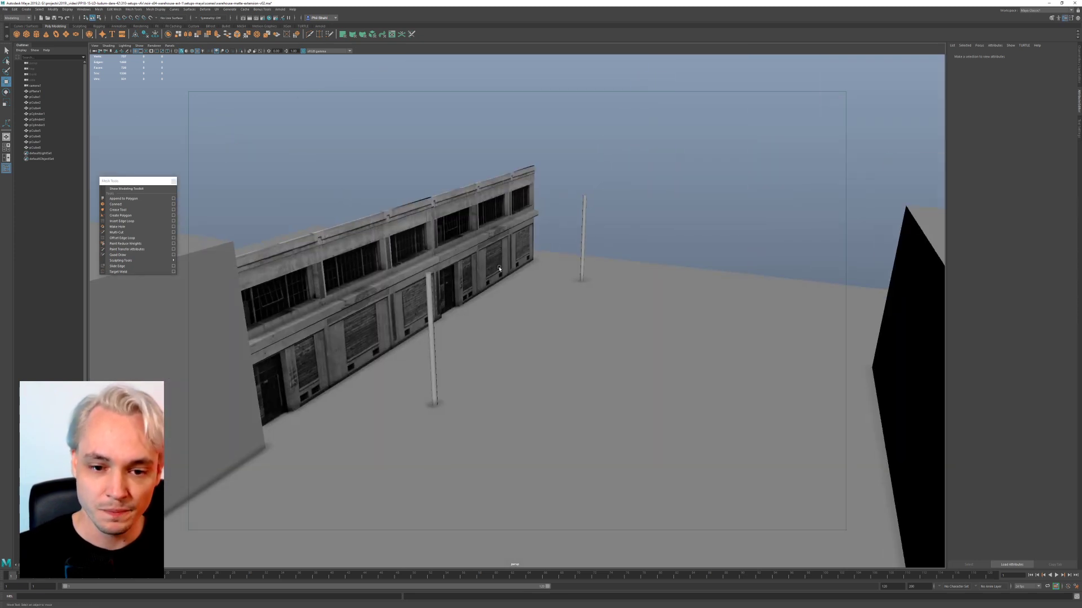
left_click(432, 342)
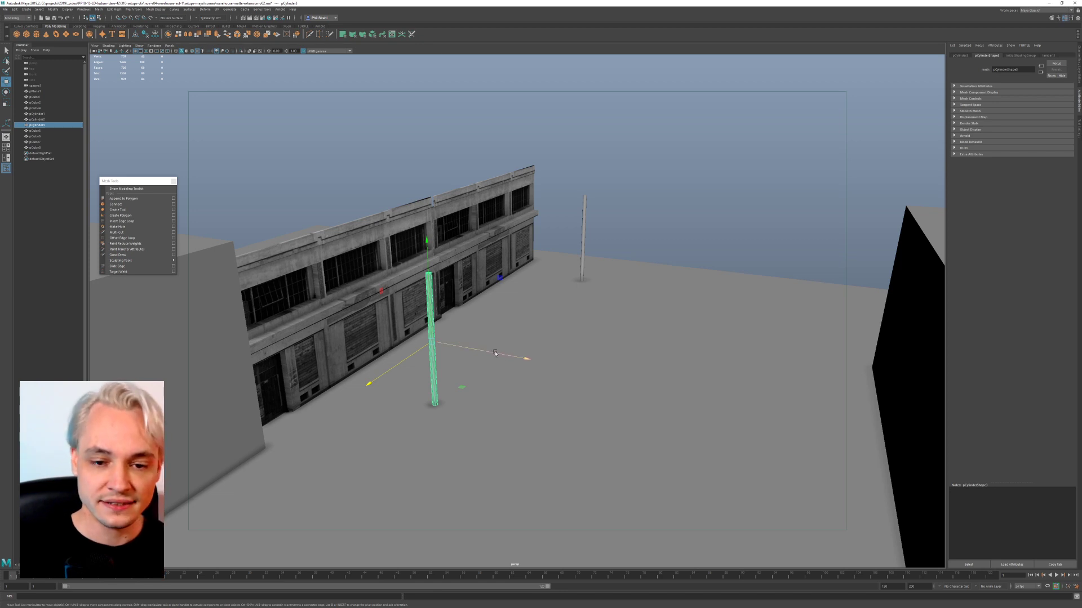
key("space")
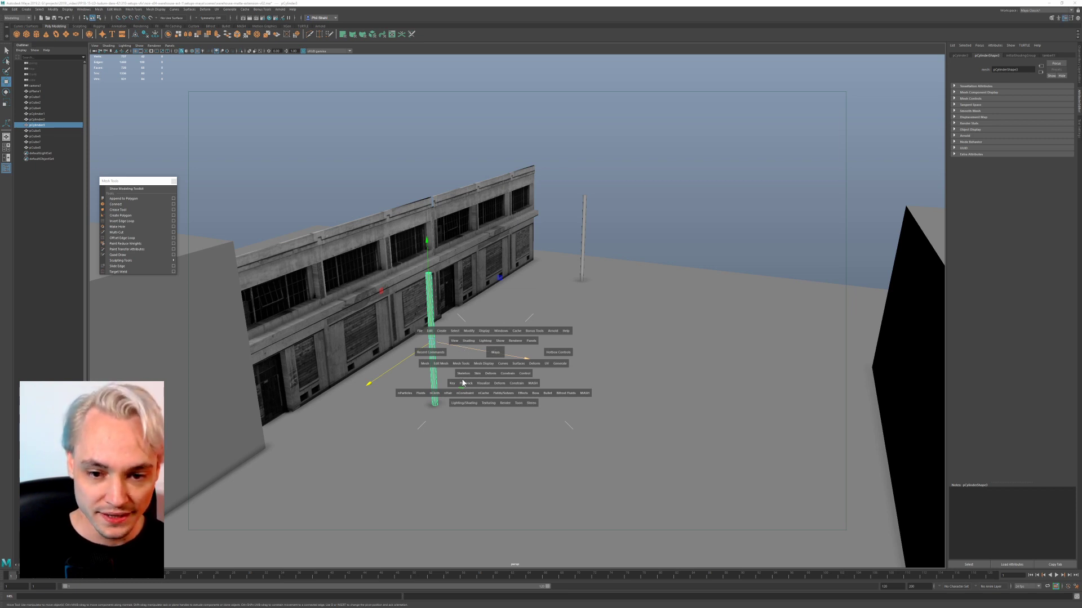
left_click(442, 331)
mouse_move(467, 363)
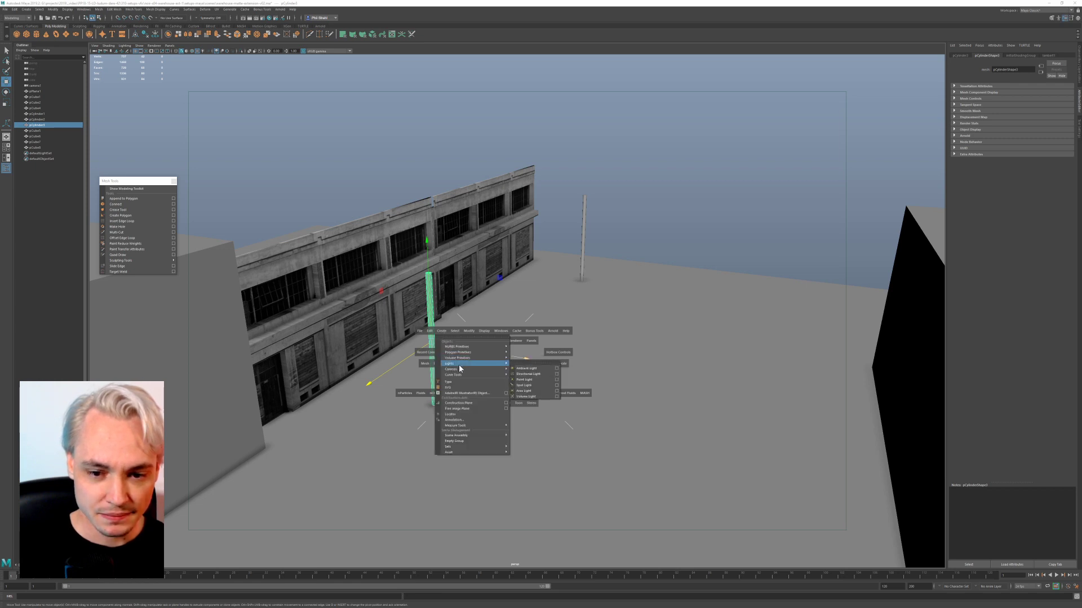
left_click(536, 380)
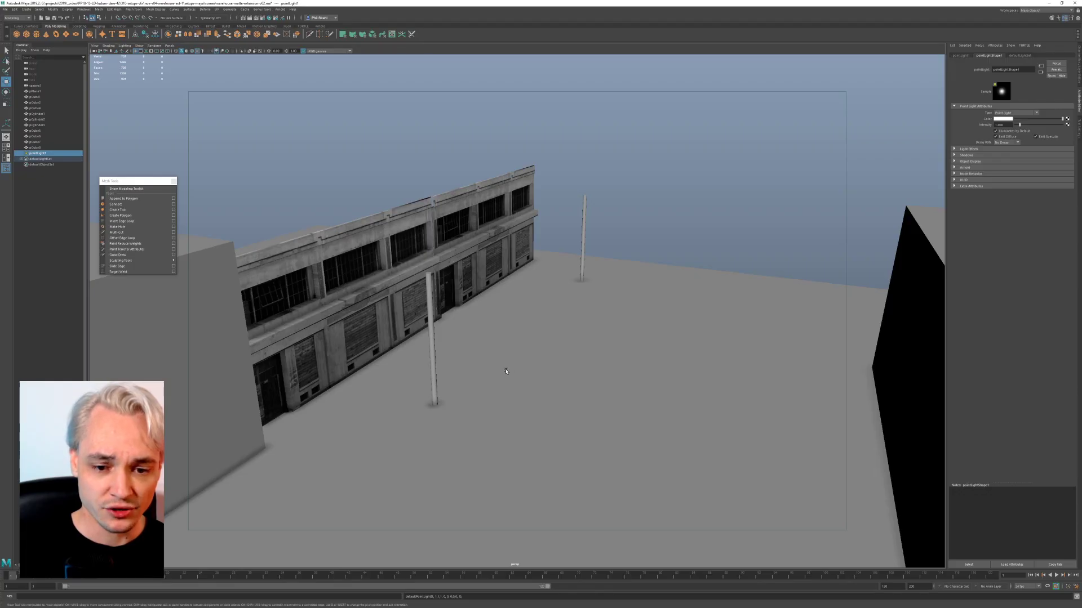
Step: Try to vertex-snap the new point light from the scene origin onto the top of the lamp post before the facades
right_click_drag(590, 445, 507, 344, "alt")
left_click_drag(657, 524, 495, 346)
key("f")
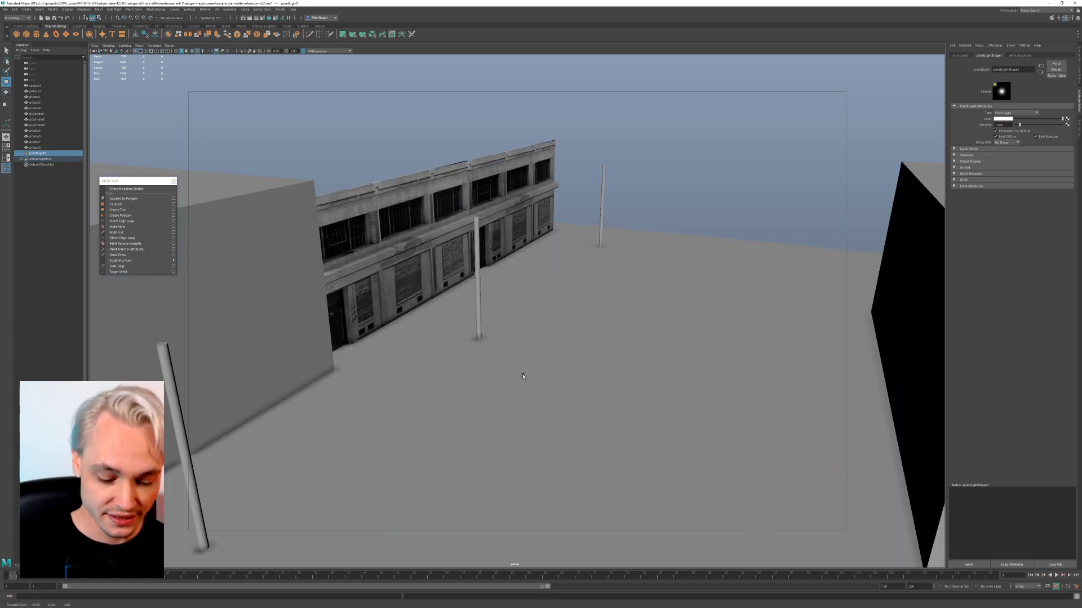
key("r")
right_click_drag(533, 393, 476, 308, "alt")
left_click_drag(477, 308, 668, 170, "alt")
left_click_drag(576, 404, 540, 337, "alt")
key("w")
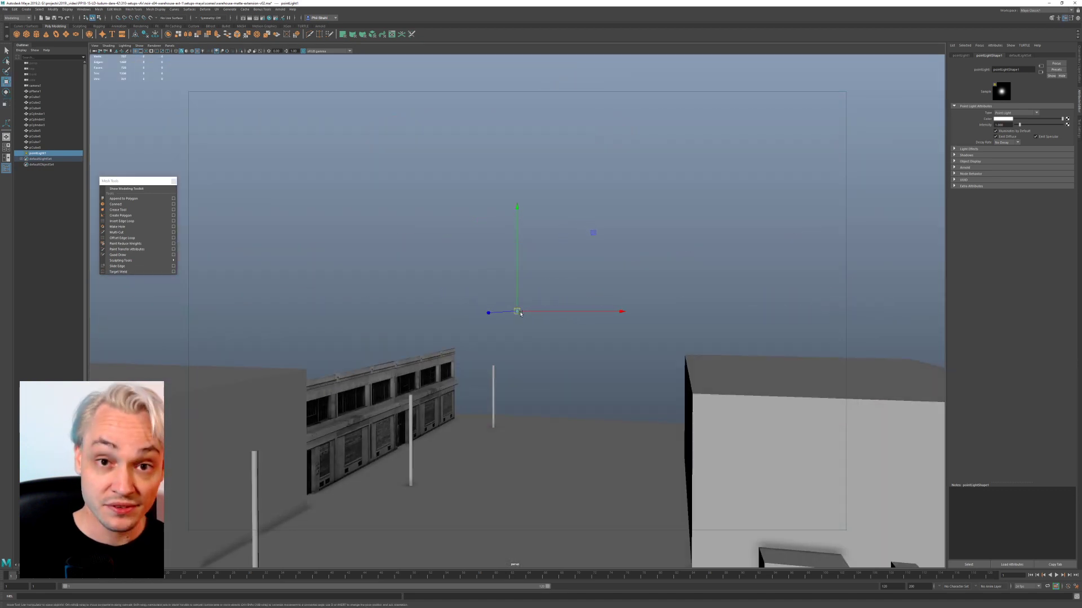
key("v")
left_click_drag(517, 313, 411, 402)
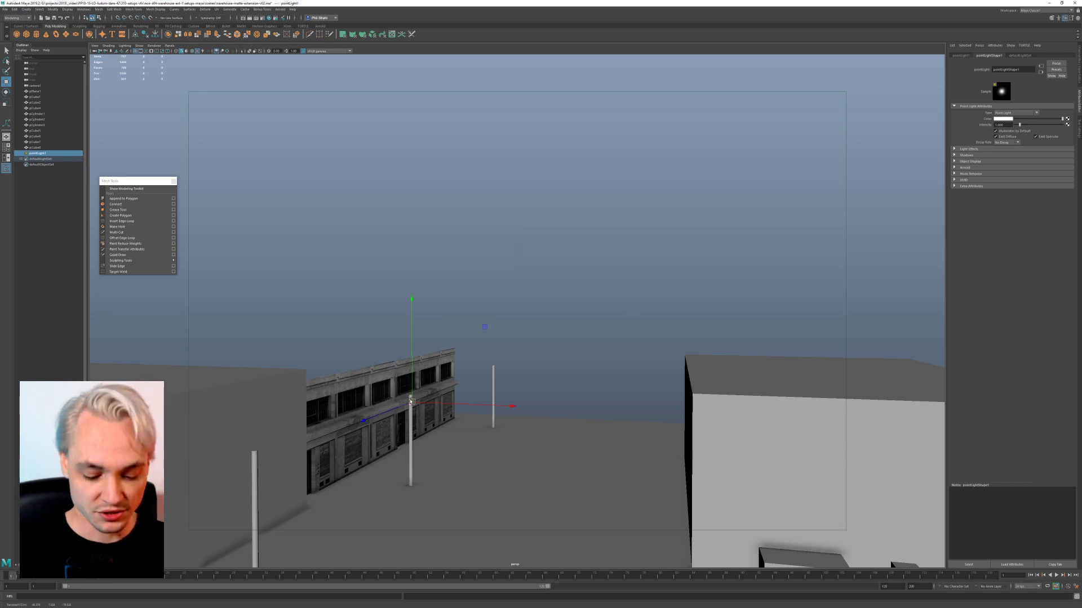
Step: Move the point light off the facade ledge and snap it to the top of the nearby lamp post
key("f")
scroll(442, 413, "down", 3)
left_click_drag(546, 322, 600, 373, "alt")
scroll(598, 371, "down", 4)
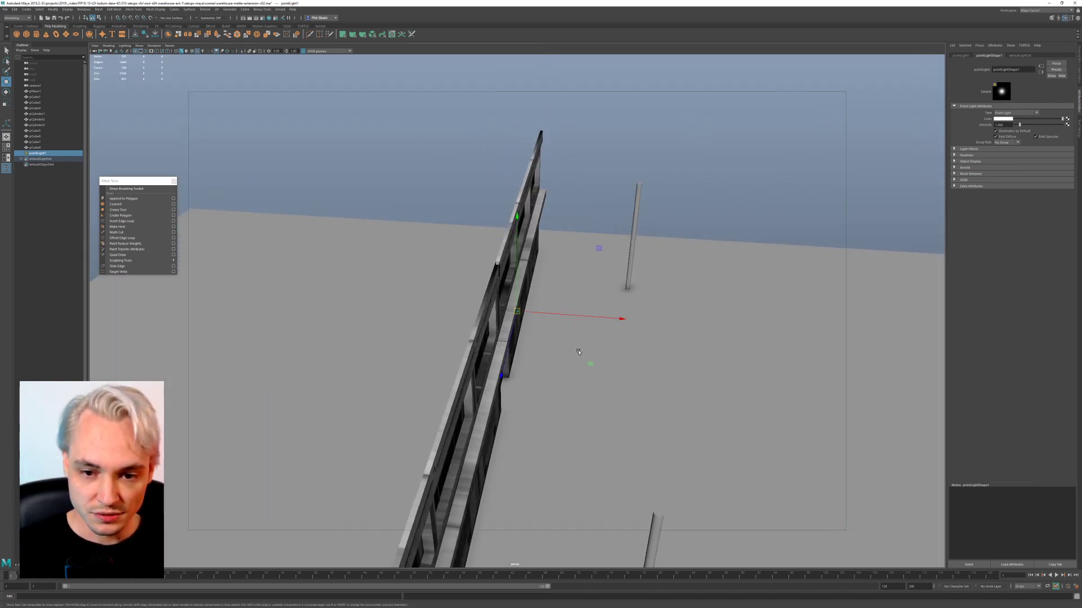
middle_click_drag(564, 344, 510, 307, "alt")
left_click_drag(467, 277, 531, 402)
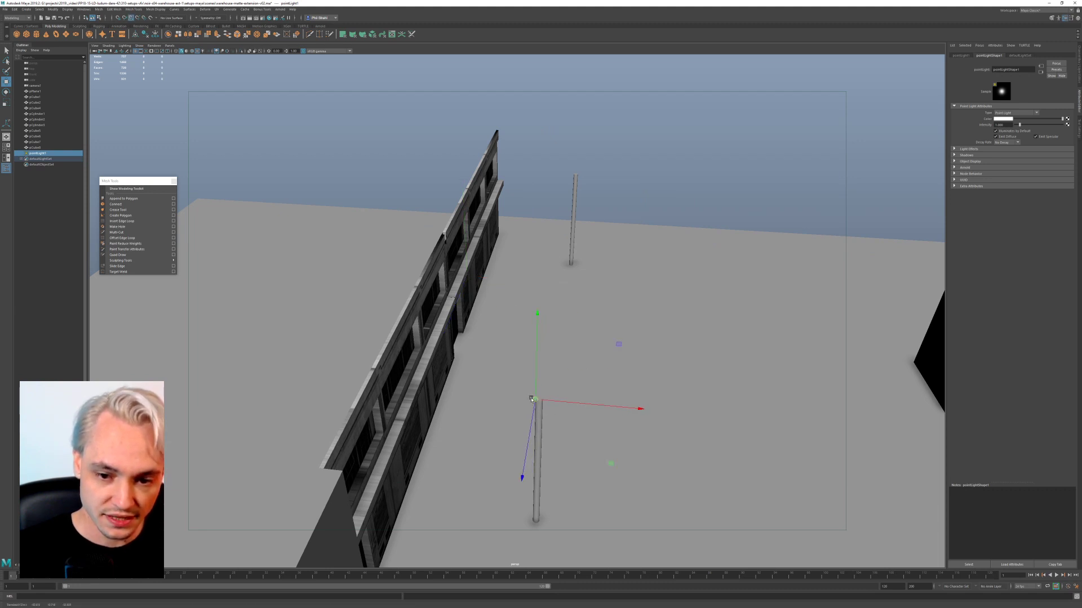
Step: Switch the viewport to scene lighting with textures and check the point light's effect on the facades from street level
key("6")
key("6")
key("7")
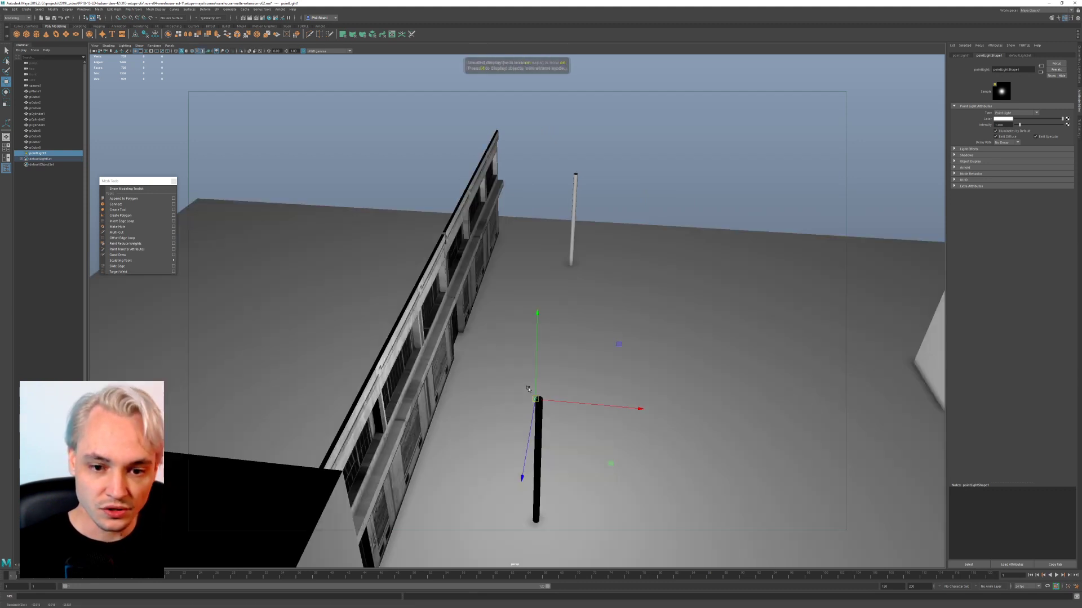
left_click_drag(534, 444, 531, 422, "alt")
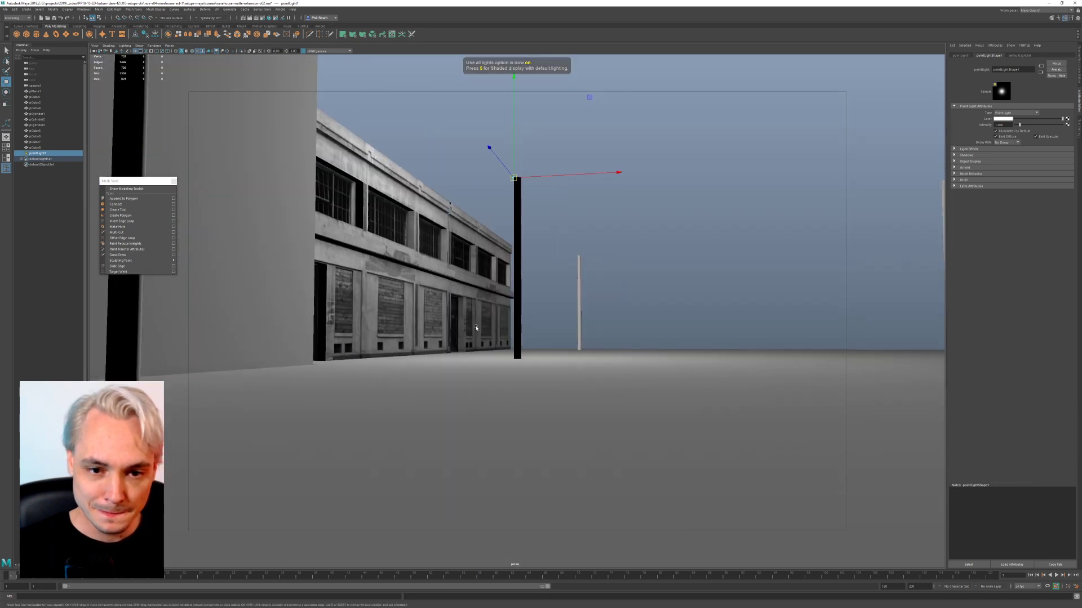
scroll(532, 422, "up", 2)
left_click_drag(524, 289, 478, 302, "alt")
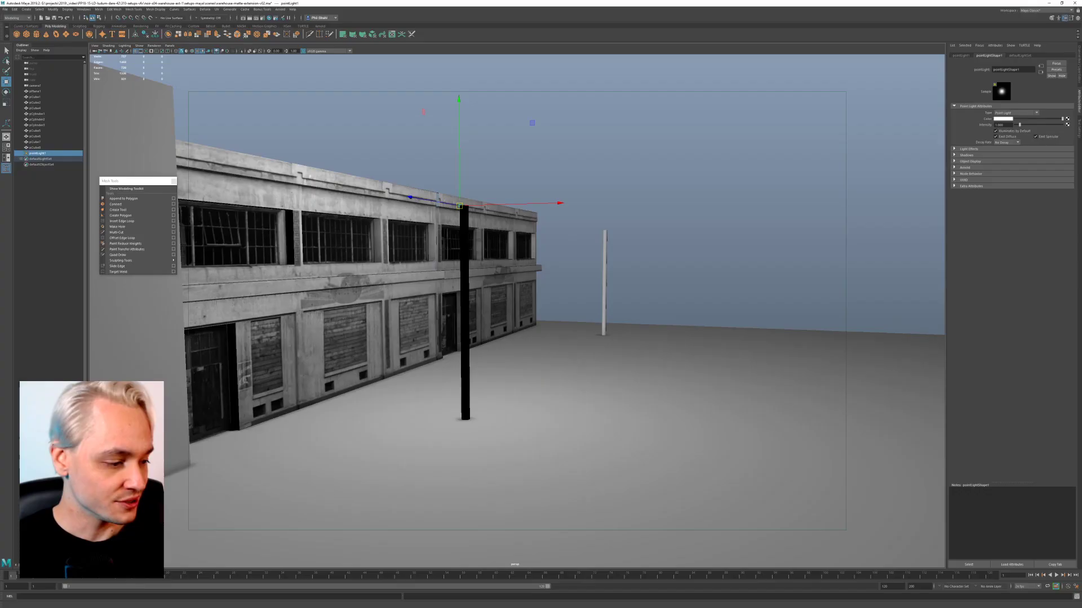
Step: Open the Multnomah Block reference photo in XnView, examine its street lamps and neighbouring facades, and return to Maya
key("alt+Tab")
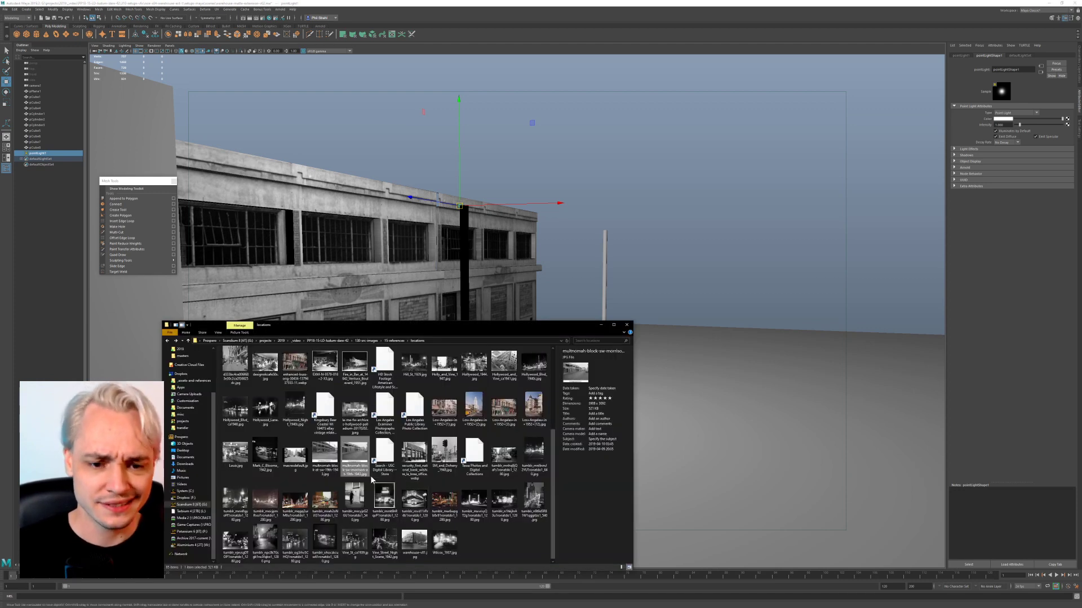
double_click(353, 462)
scroll(704, 279, "up", 5)
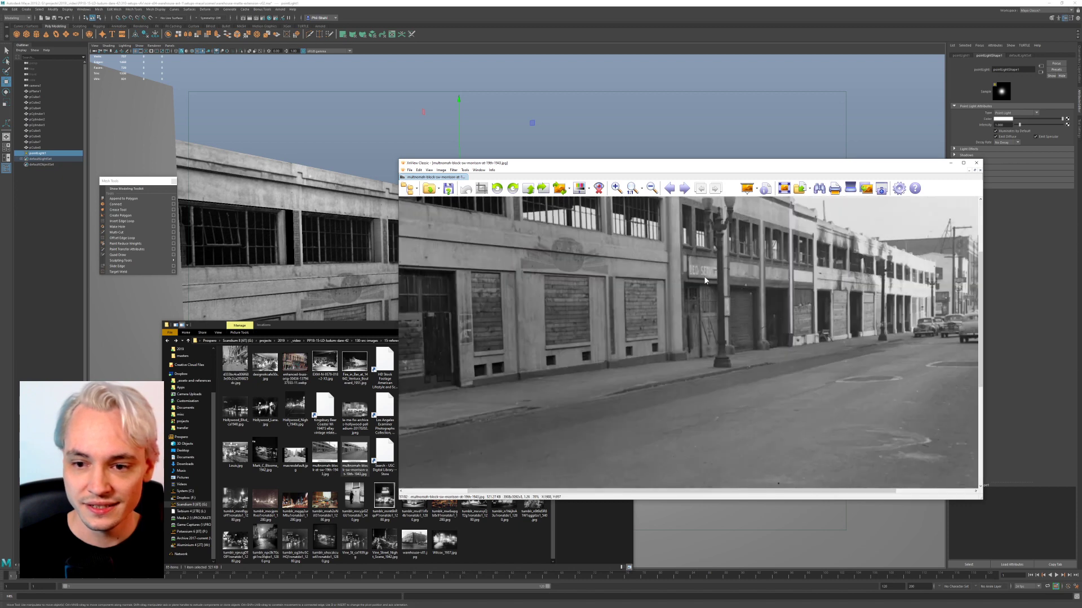
left_click_drag(690, 302, 630, 430)
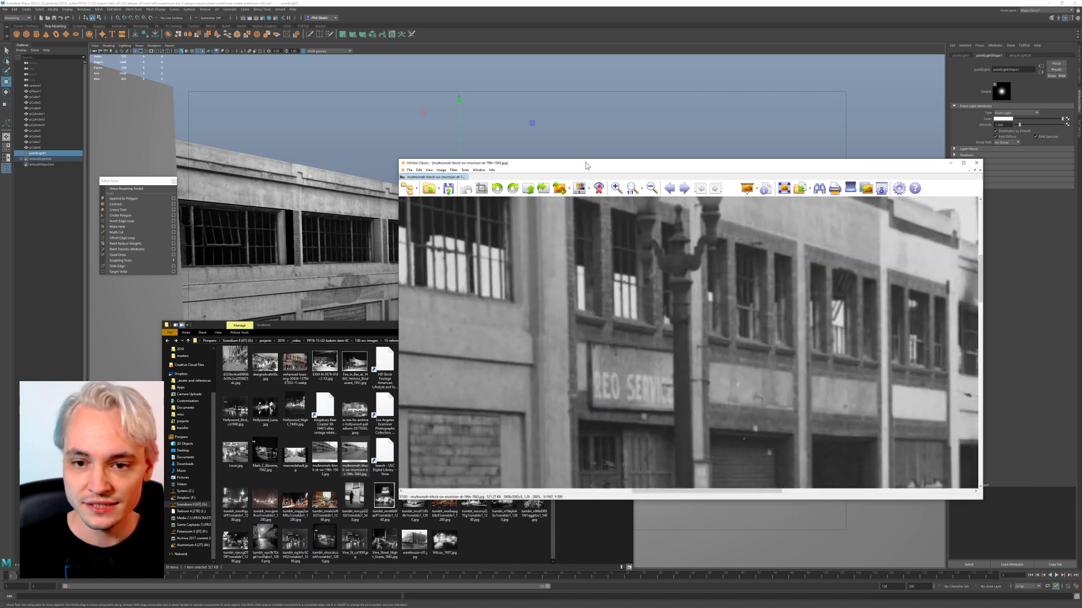
left_click_drag(588, 160, 588, 28)
scroll(658, 272, "down", 3)
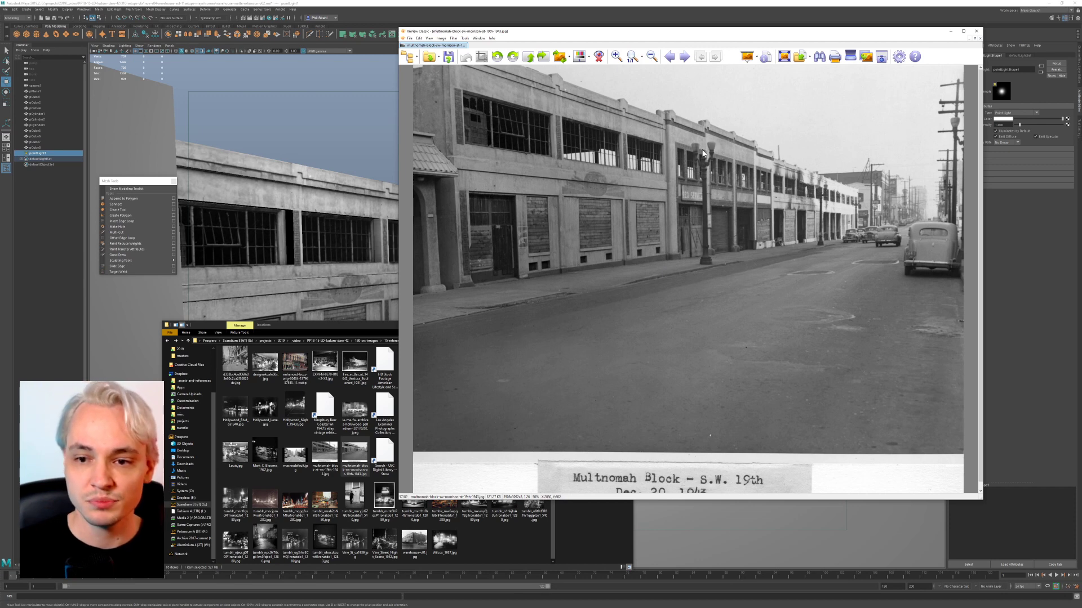
left_click(950, 32)
left_click(455, 272)
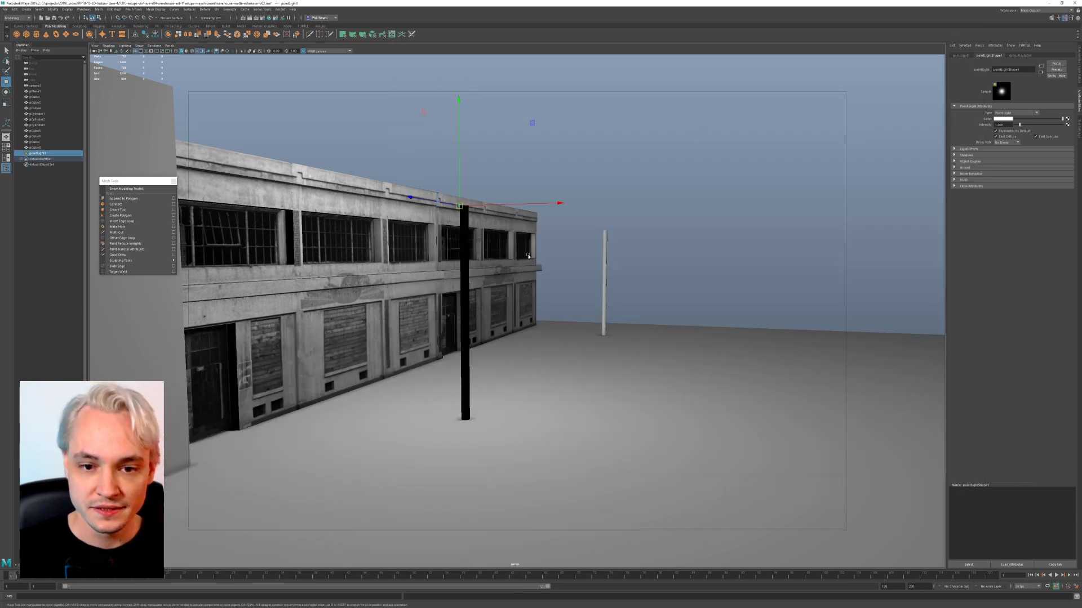
Step: Snap the pivot of the lamp post under the light to the post's base and adjust its height by scaling from there
left_click(462, 414)
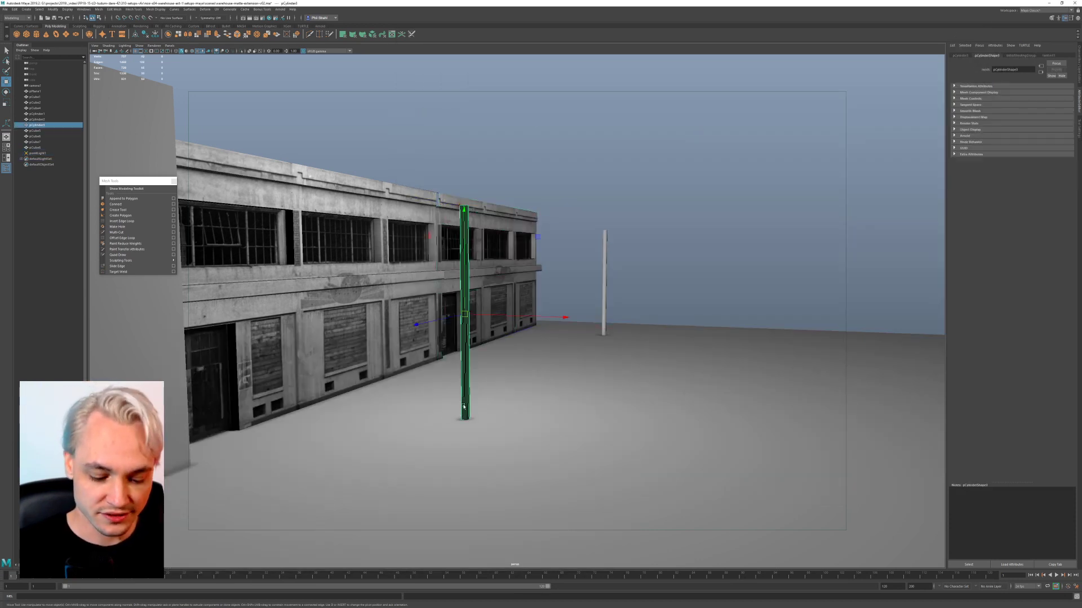
key("d")
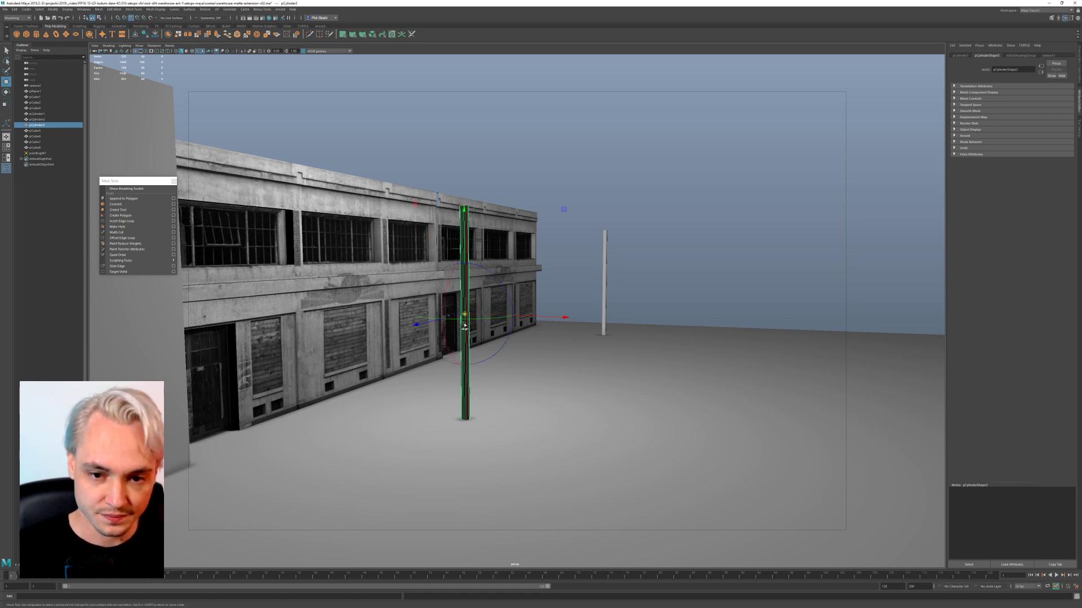
key("v")
left_click_drag(465, 315, 466, 424)
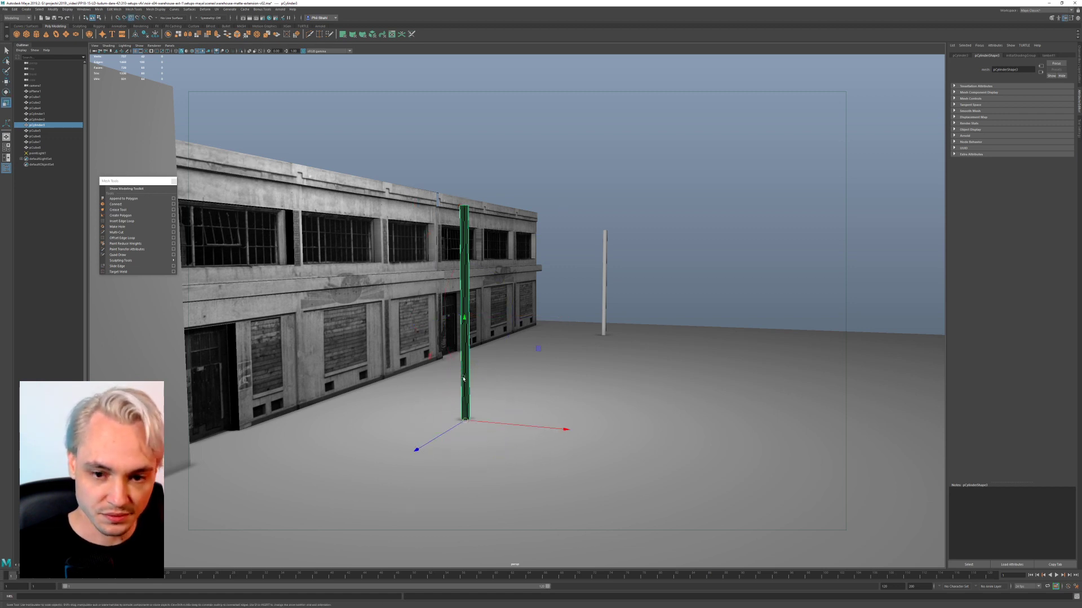
key("r")
left_click_drag(465, 320, 530, 296)
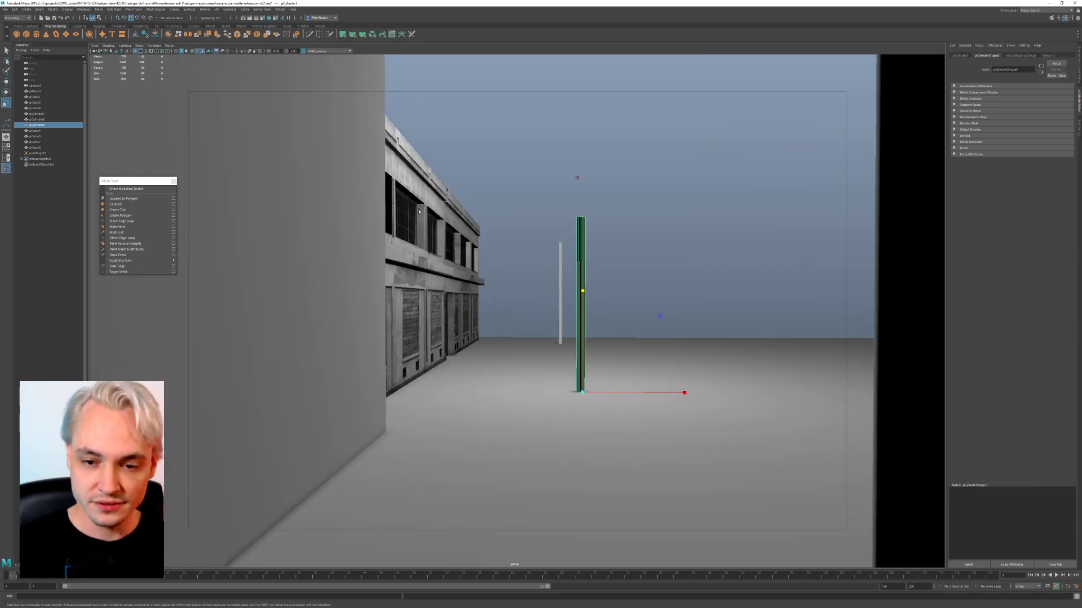
Step: Delete the far lamp post standing beyond the lit one
left_click_drag(544, 287, 451, 410, "alt")
left_click(611, 238)
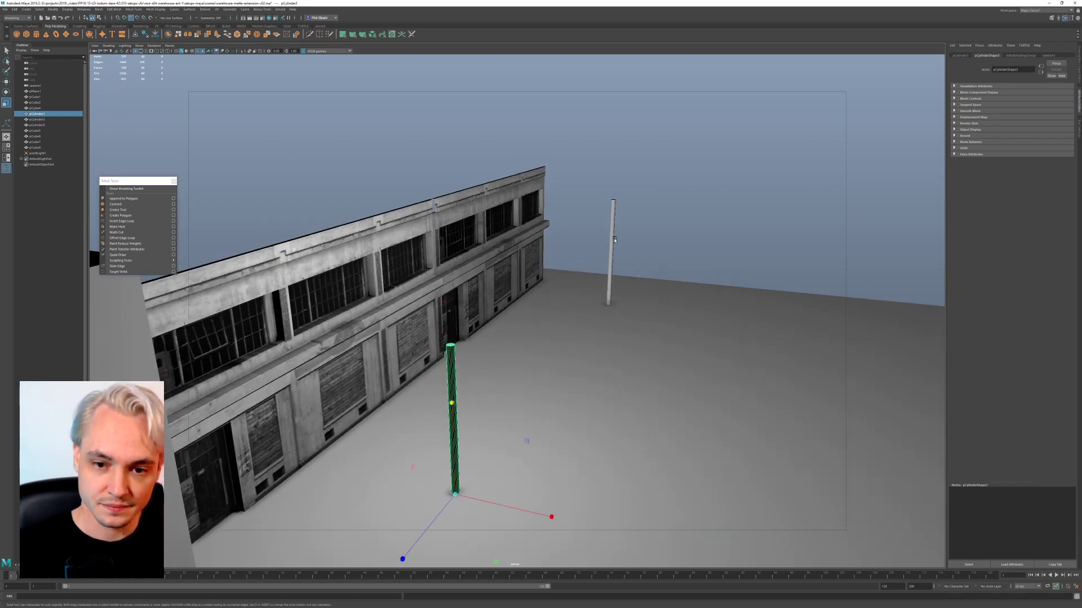
key("Delete")
Step: Select the point light on top of the remaining lamp post with the Move tool active
left_click(447, 308)
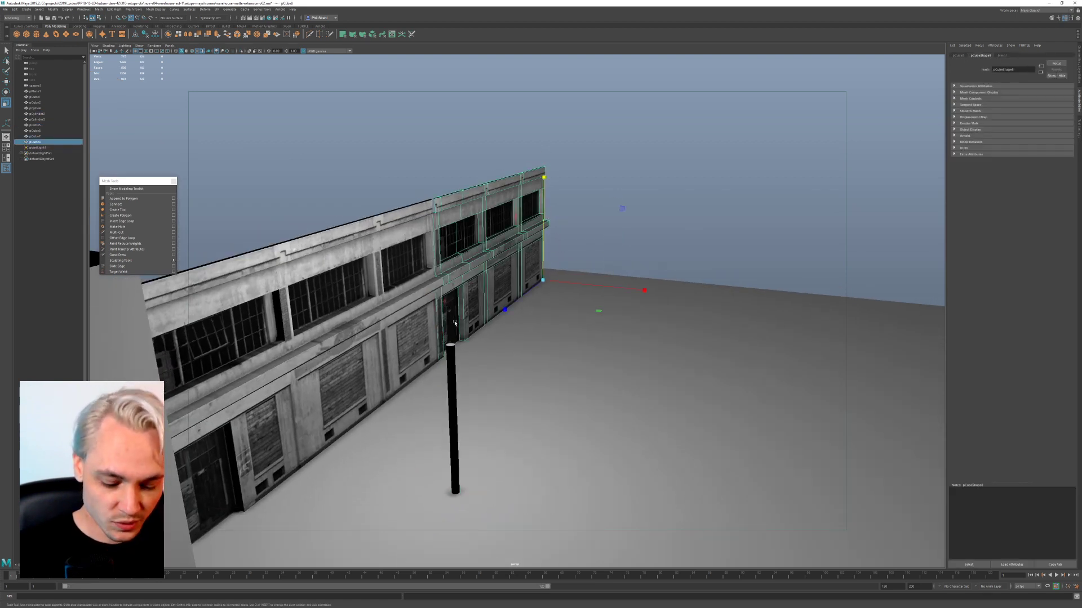
key("w")
left_click_drag(451, 315, 501, 363, "alt")
left_click(500, 320)
left_click(499, 323)
Step: Reopen the Multnomah Block reference photo in XnView, inspect the double-globe lamp head up close, and return to Maya
key("alt+Tab")
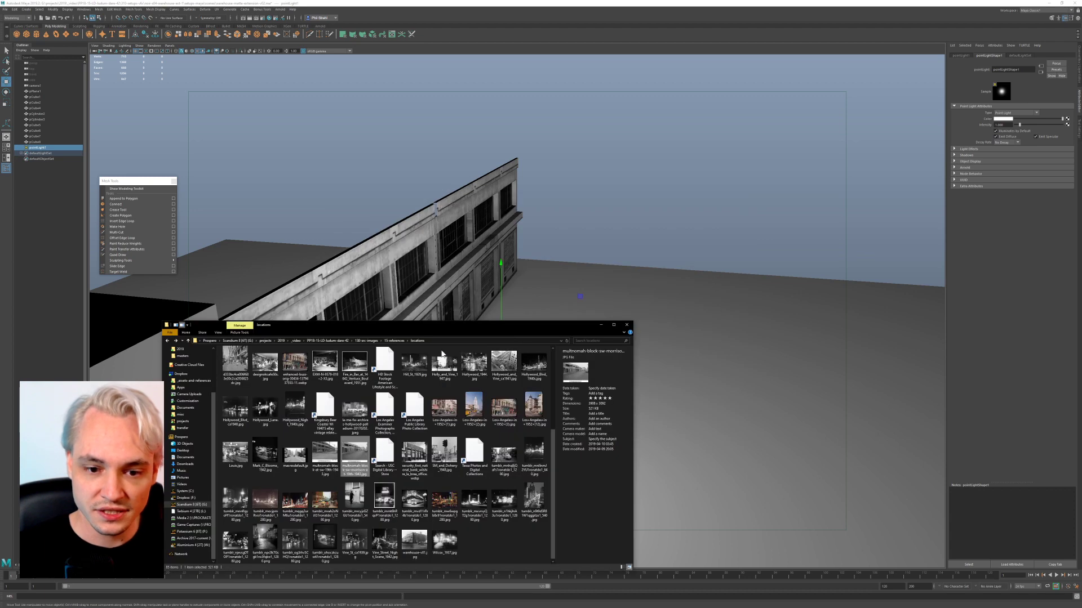
double_click(349, 455)
scroll(663, 239, "up", 9)
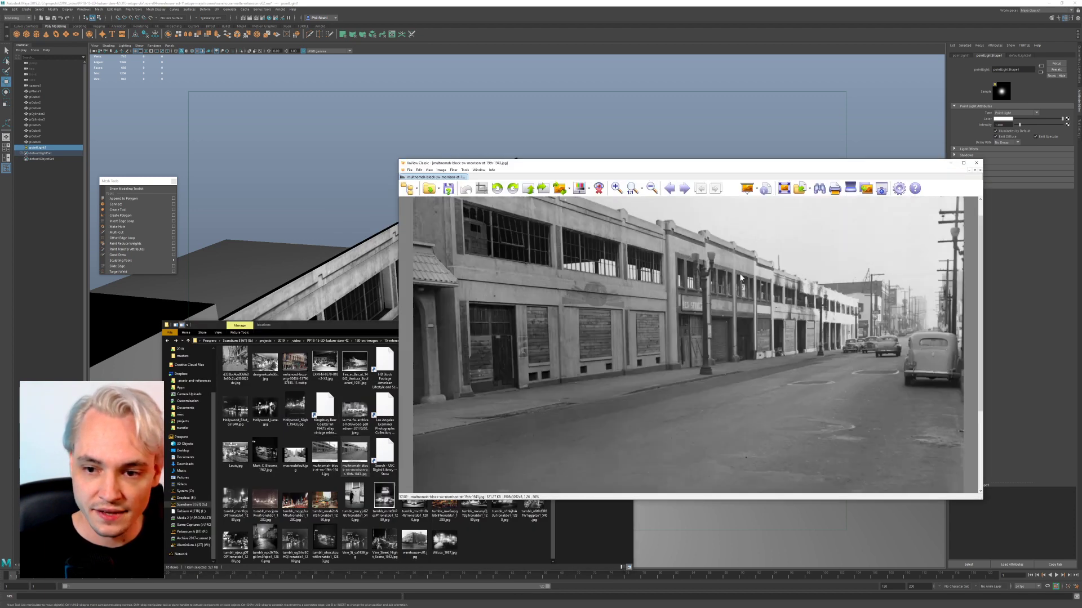
left_click_drag(664, 239, 662, 257)
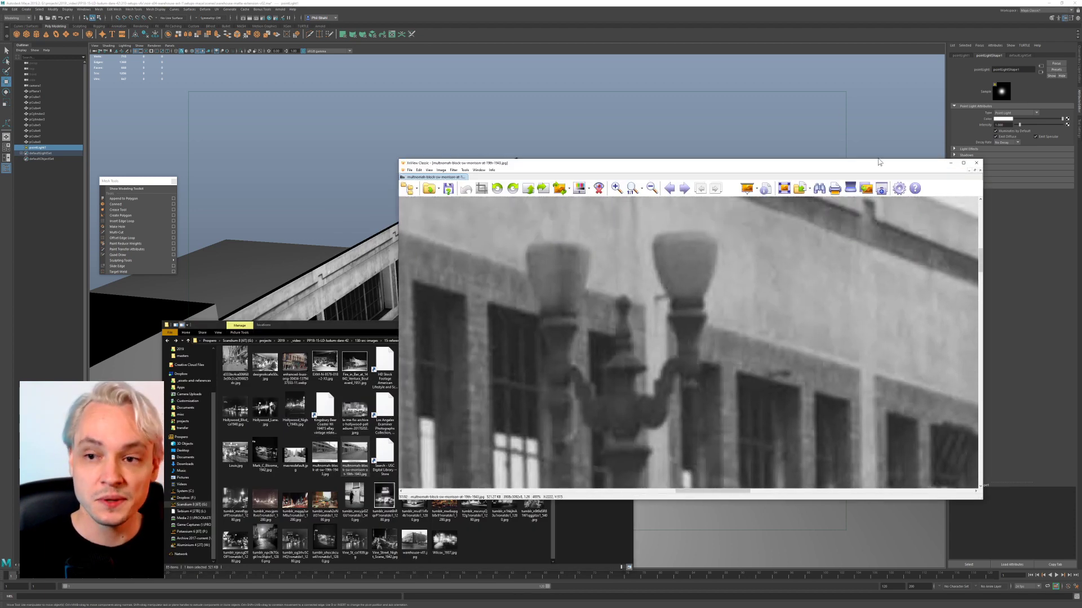
left_click(950, 163)
left_click(640, 175)
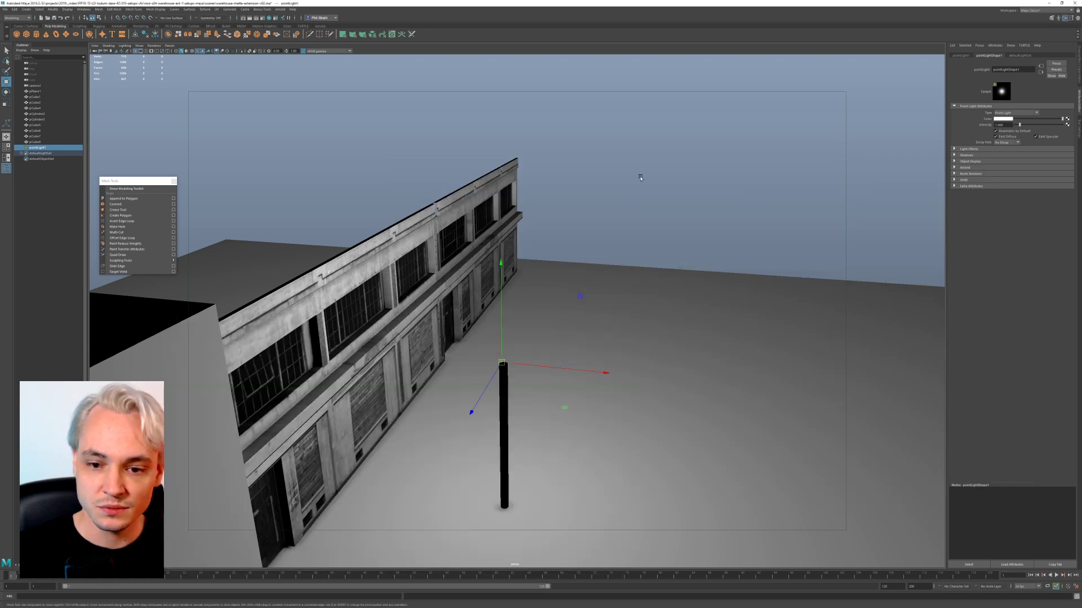
Step: Inspect the lit lamp post, facade row and surrounding street blocks from several angles, keeping the point light selected
left_click(499, 362)
left_click(505, 363)
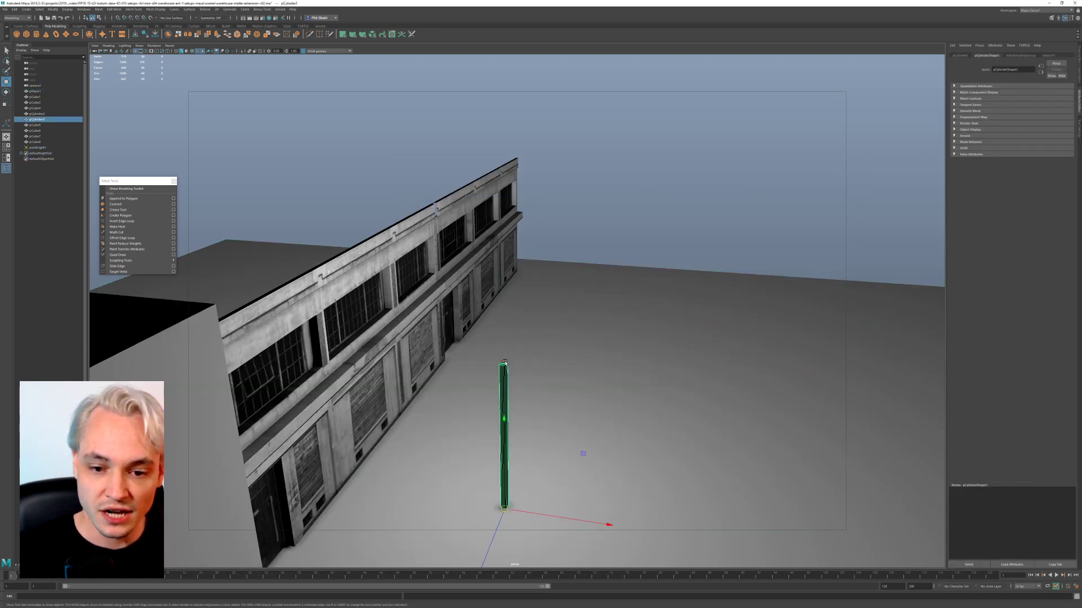
left_click_drag(526, 372, 423, 361, "alt")
left_click(266, 332)
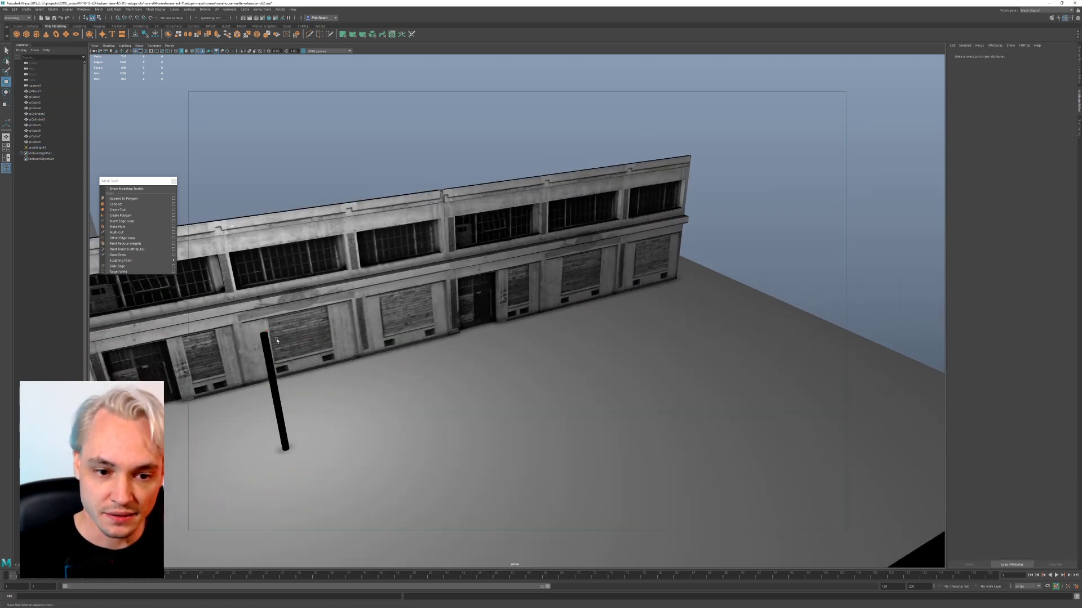
left_click_drag(281, 388, 376, 444, "alt")
left_click(398, 489)
left_click_drag(400, 491, 405, 269, "alt")
left_click_drag(222, 290, 400, 294, "alt")
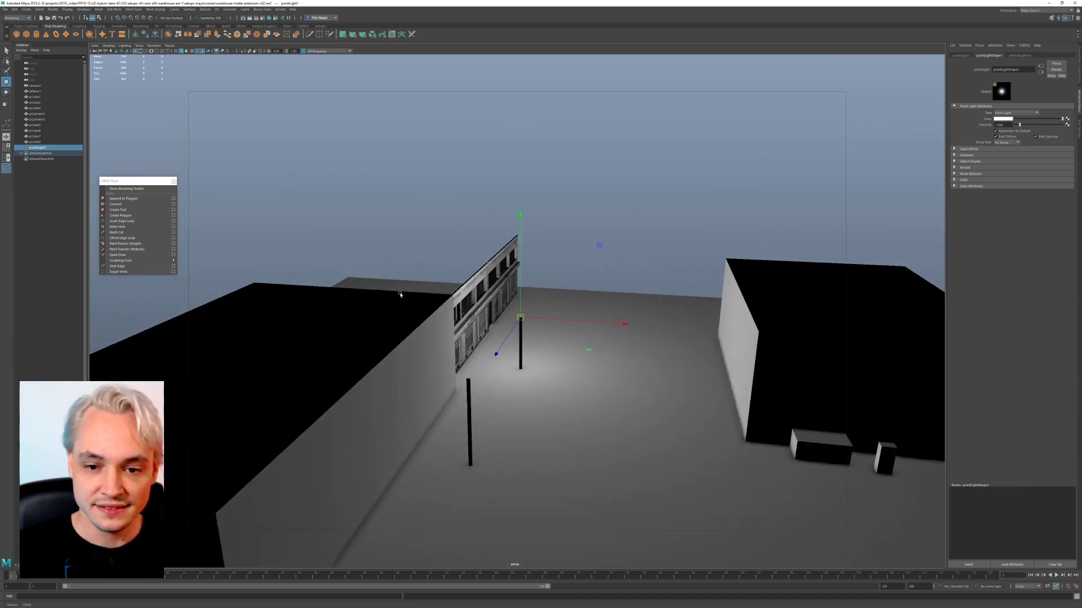
right_click_drag(401, 294, 355, 214, "alt")
right_click_drag(439, 335, 732, 495, "alt")
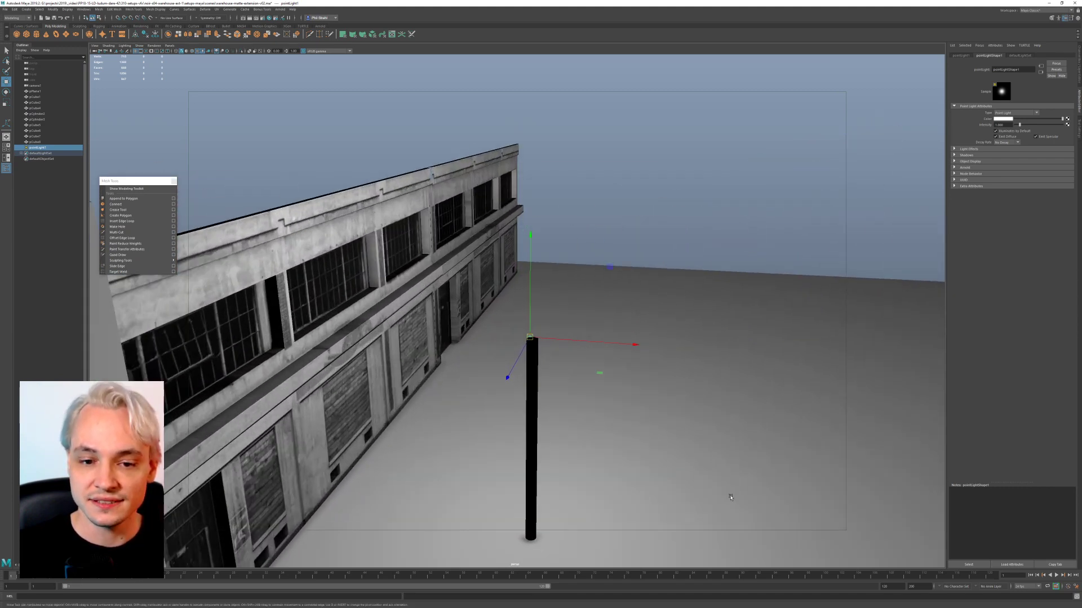
right_click_drag(720, 359, 703, 311, "alt")
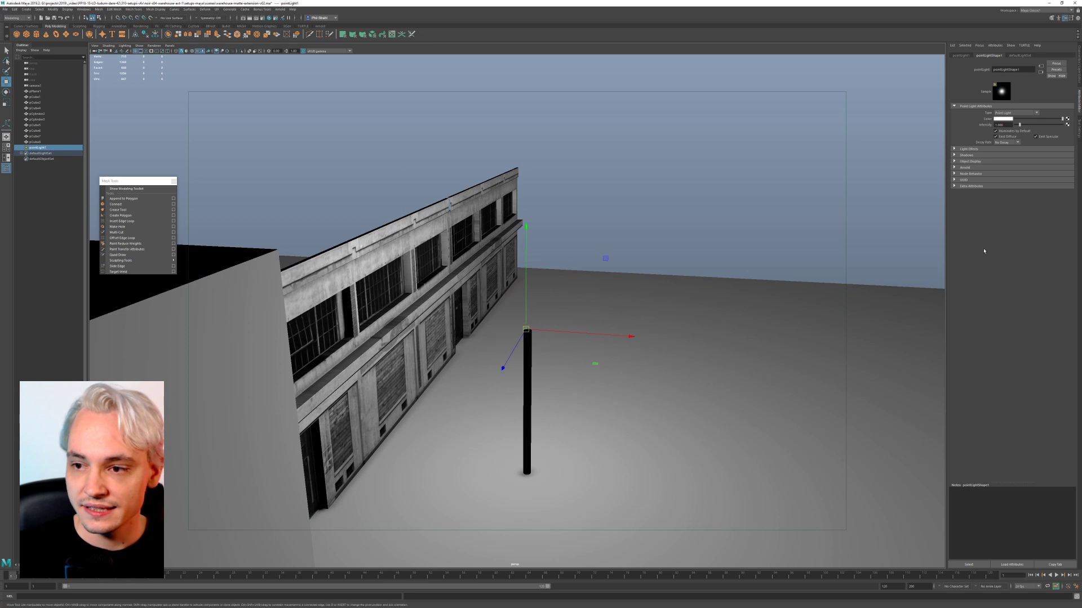
Step: Set the point light's decay rate to Linear and raise its intensity to 500
left_click(1015, 144)
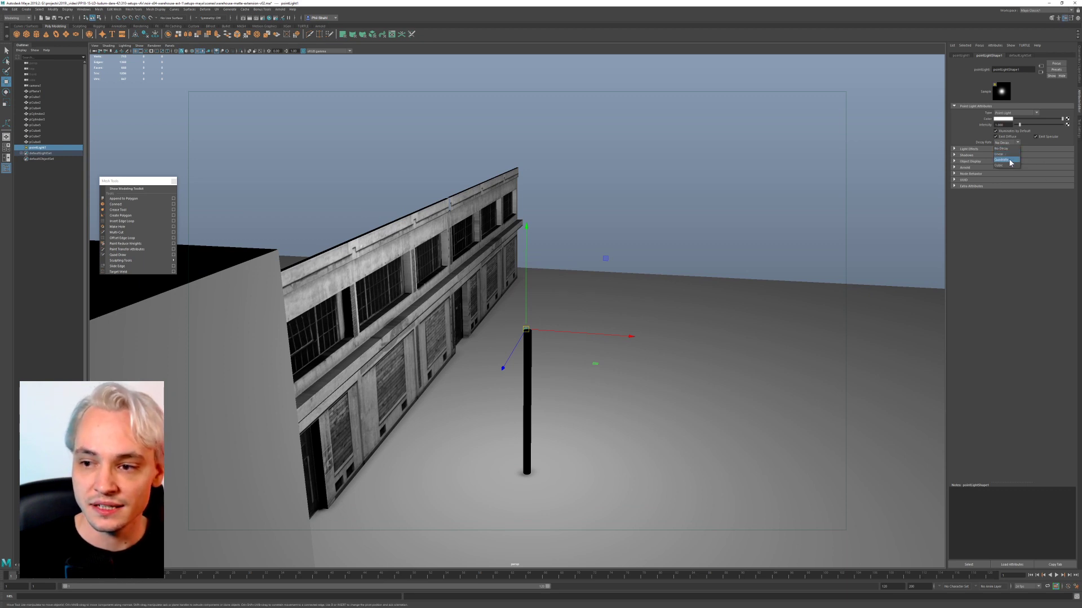
left_click(1010, 159)
left_click(1009, 155)
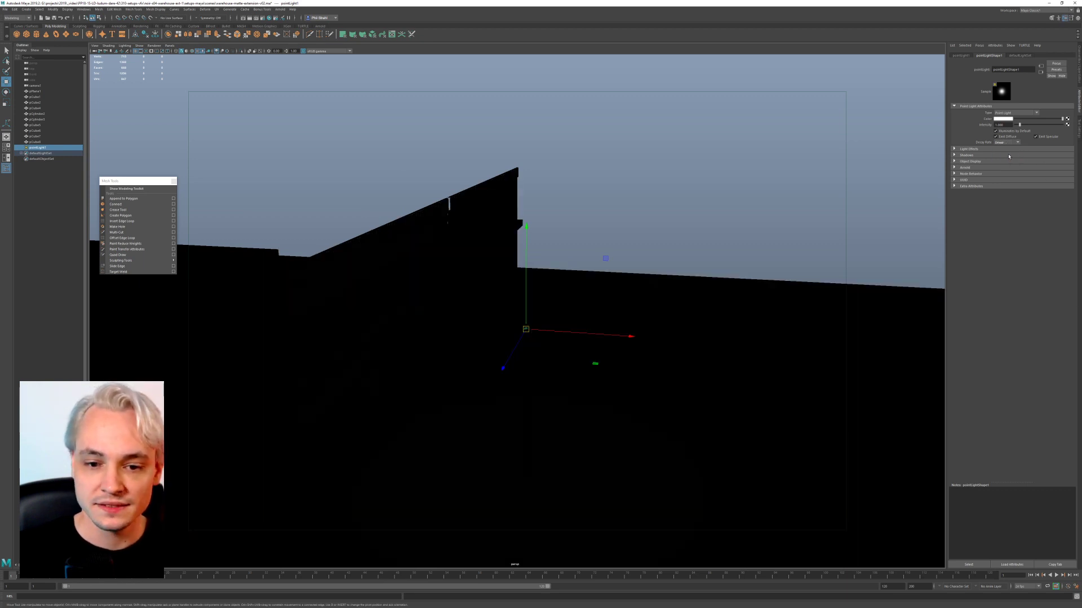
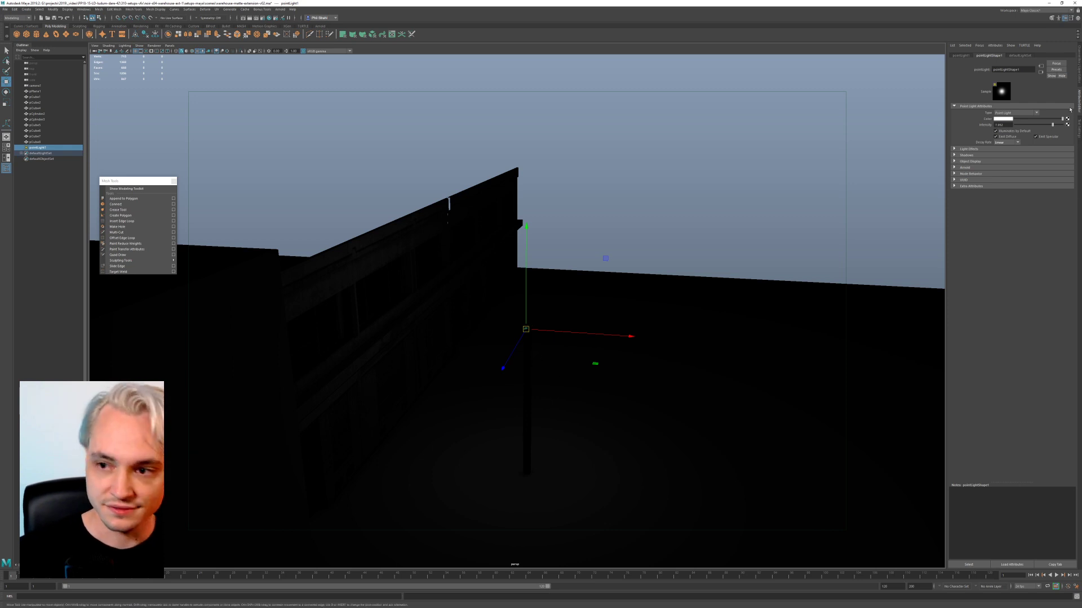
left_click_drag(1012, 126, 909, 132)
type("50")
key("Return")
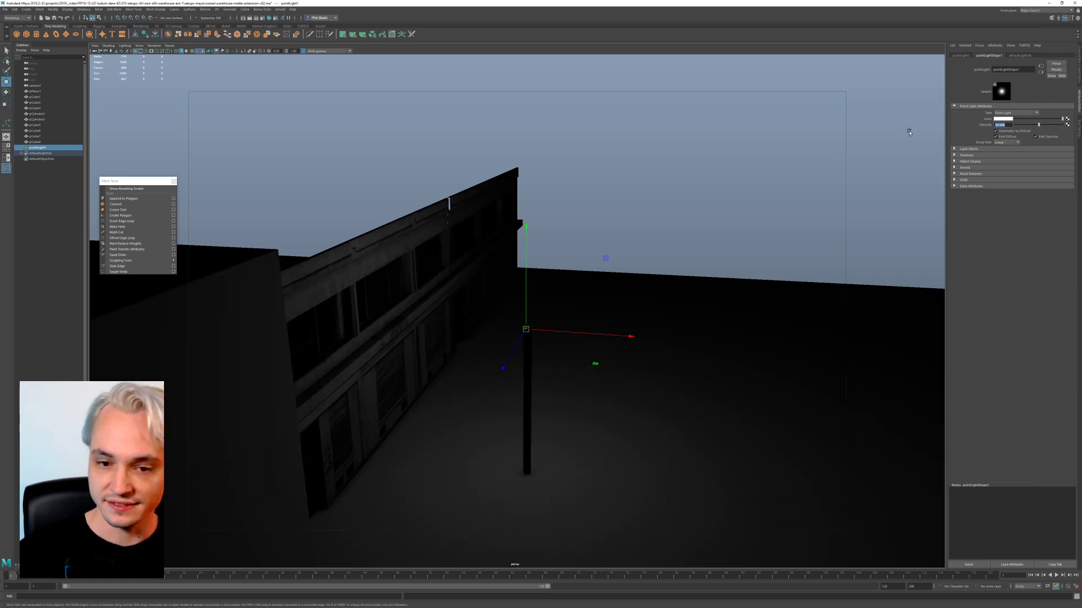
type("500")
key("Return")
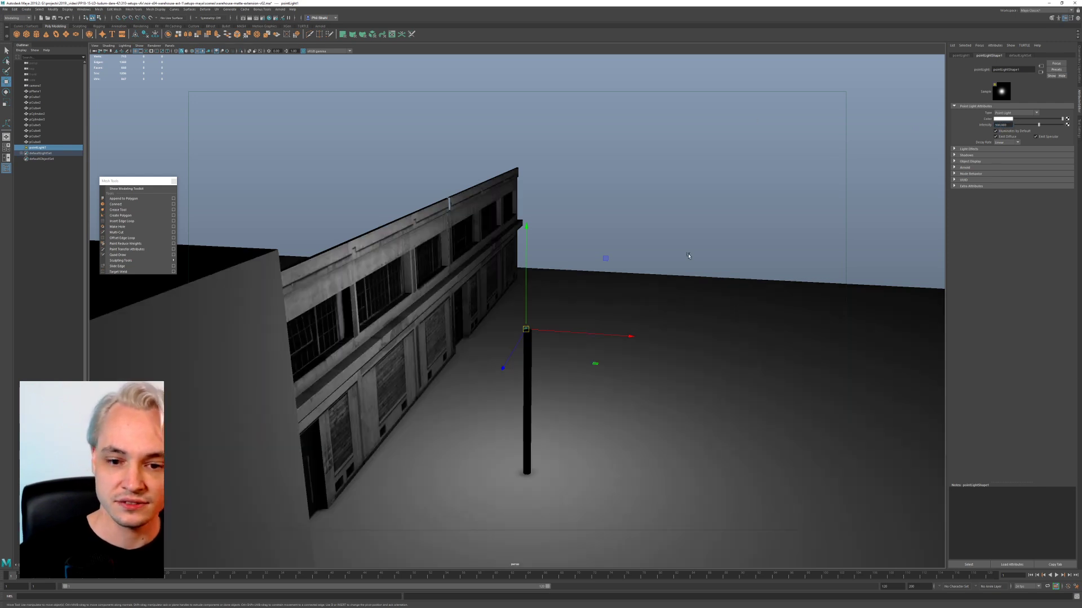
Step: Enable Use Depth Map Shadows on the point light and display shadows in the viewport
left_click_drag(684, 256, 638, 270, "alt")
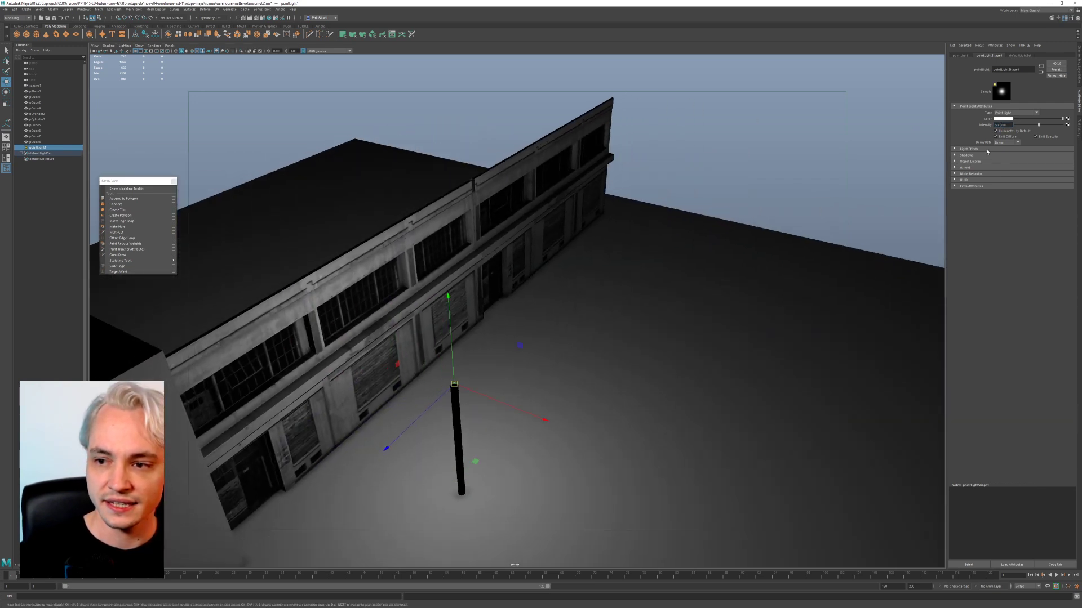
left_click(975, 162)
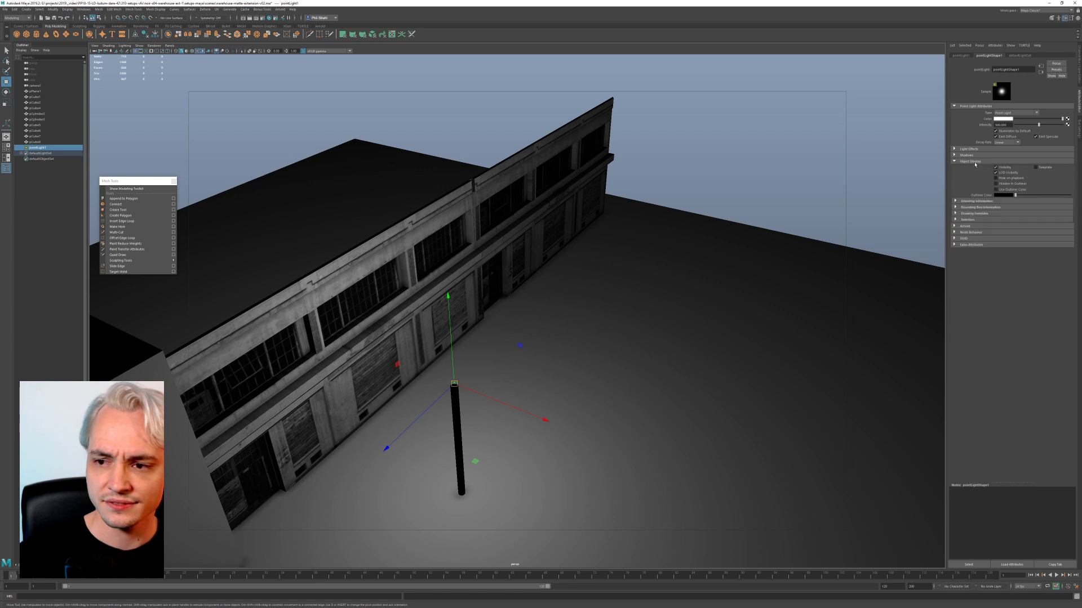
left_click(975, 162)
left_click(977, 154)
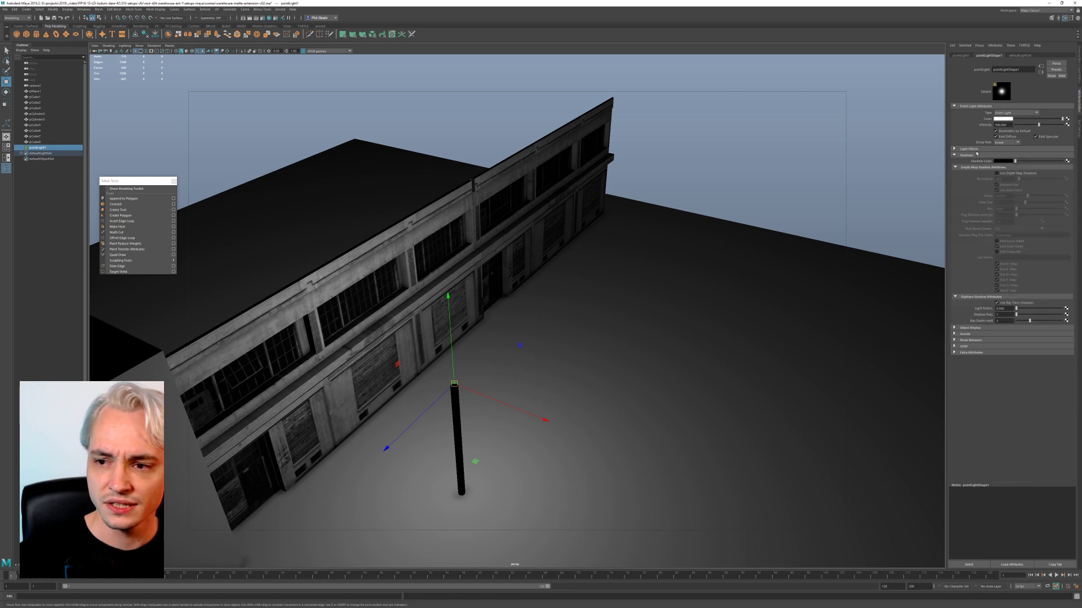
left_click(1027, 173)
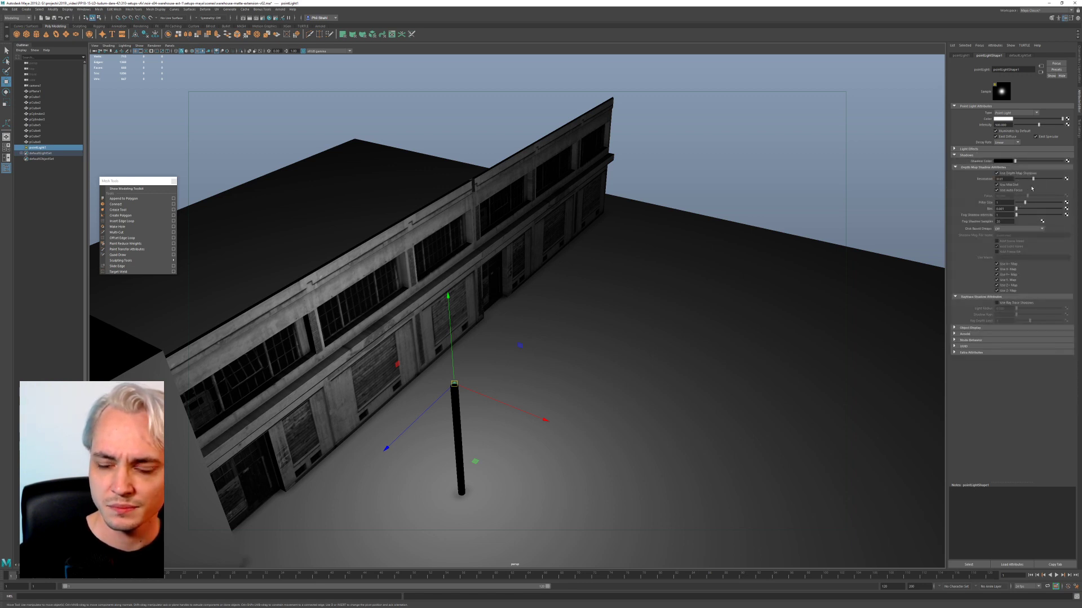
left_click(124, 46)
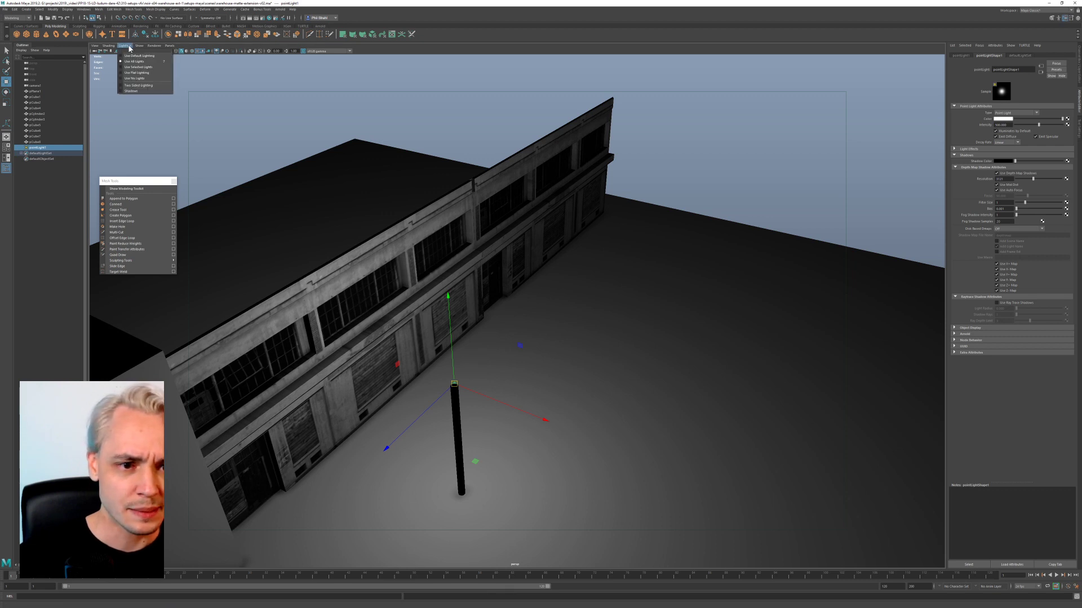
left_click(133, 91)
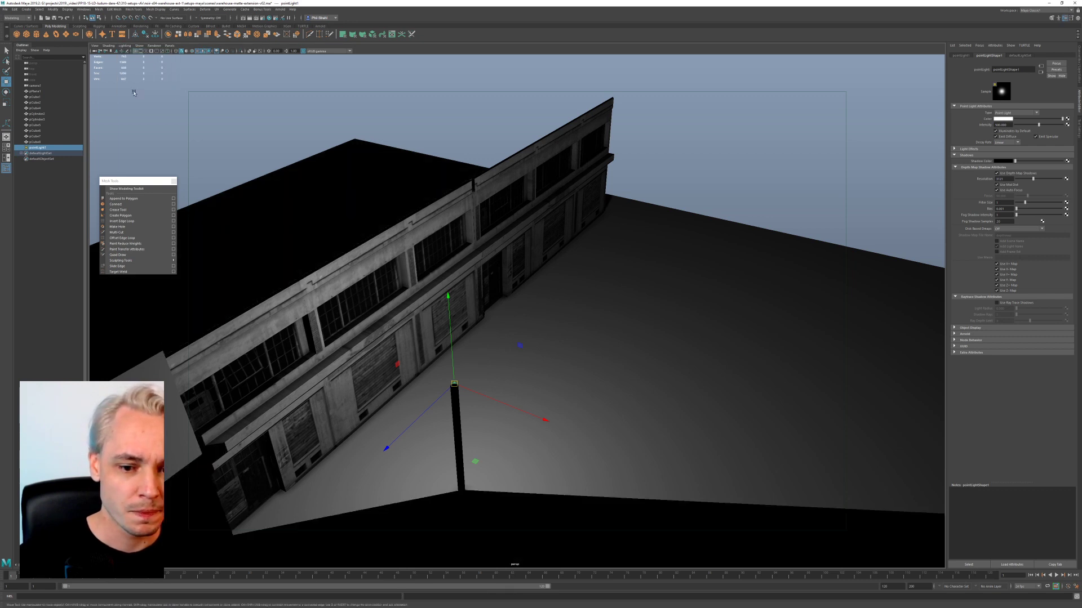
Step: Nudge the point light along X and scale down the lamp post's height so its top sits below the light
mouse_move(508, 406)
left_mouse_down()
mouse_move(492, 403)
mouse_move(517, 409)
mouse_move(504, 405)
left_mouse_up()
left_click_drag(454, 430, 444, 396, "alt")
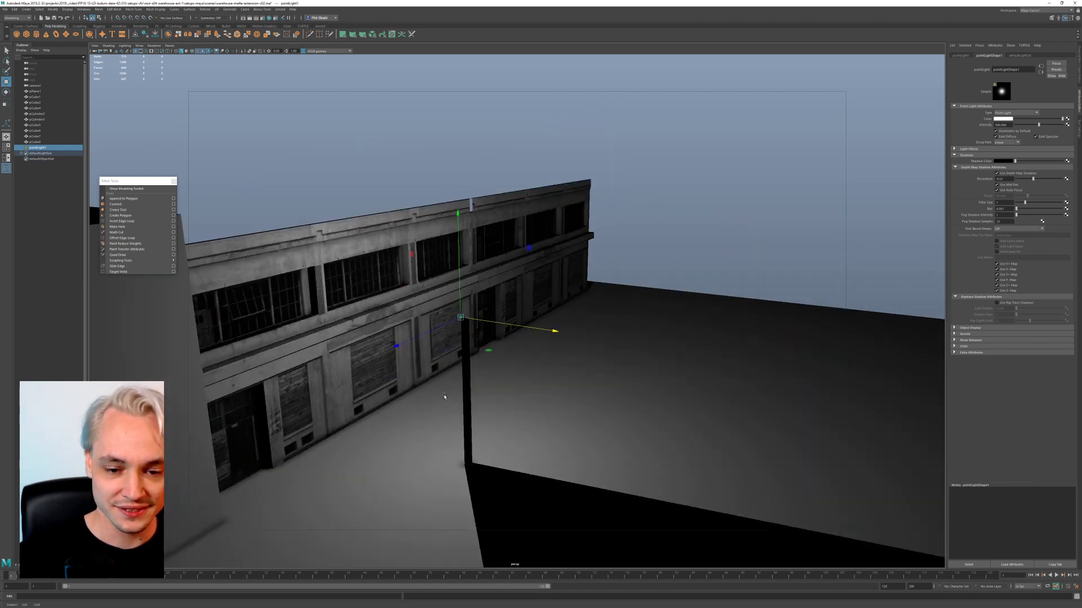
left_click(465, 353)
key("r")
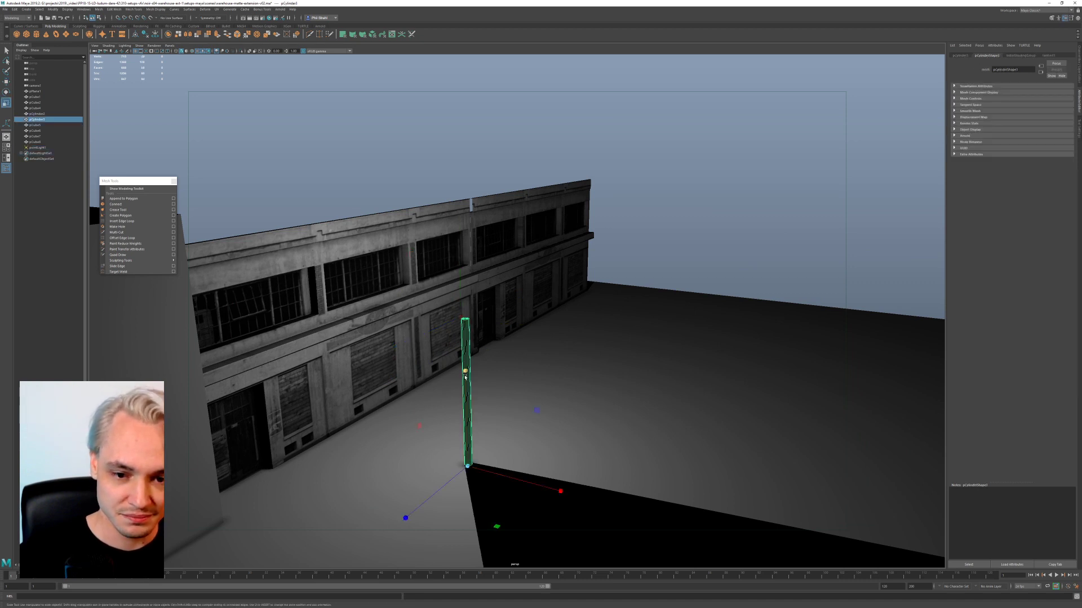
left_click_drag(465, 375, 466, 388)
Step: Reselect the point light and shift it slightly along X to centre it over the shortened lamp post
left_click(462, 318)
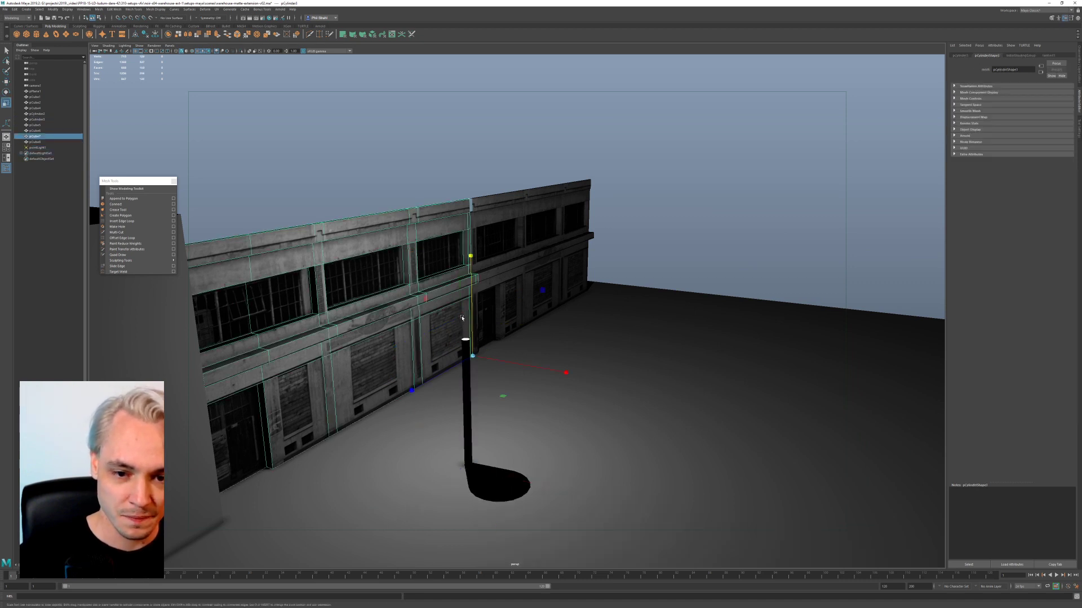
left_click(566, 320)
key("w")
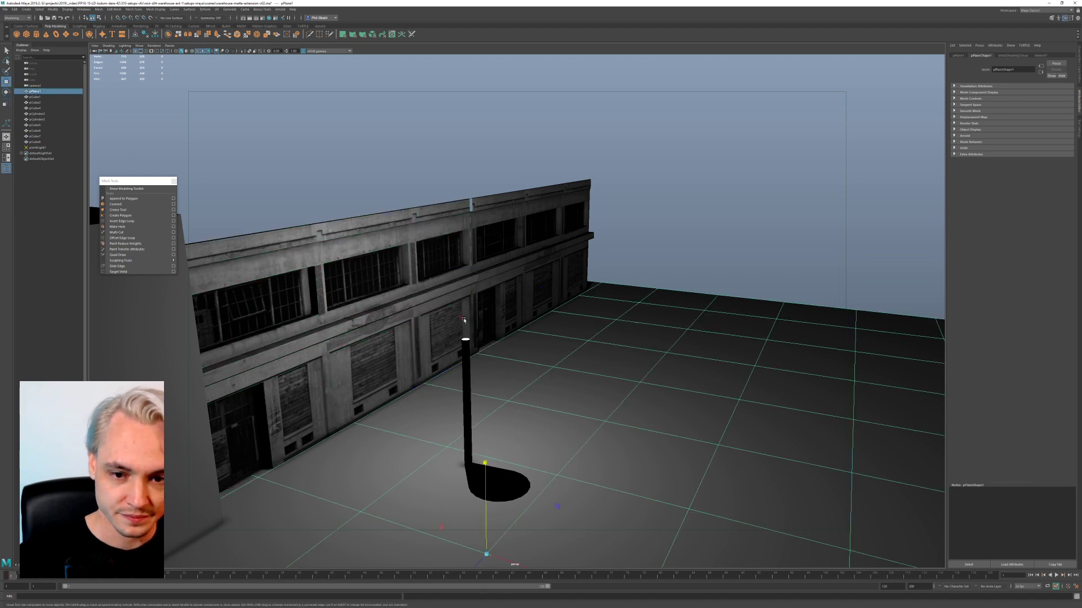
left_click(462, 317)
left_click_drag(482, 323, 490, 325)
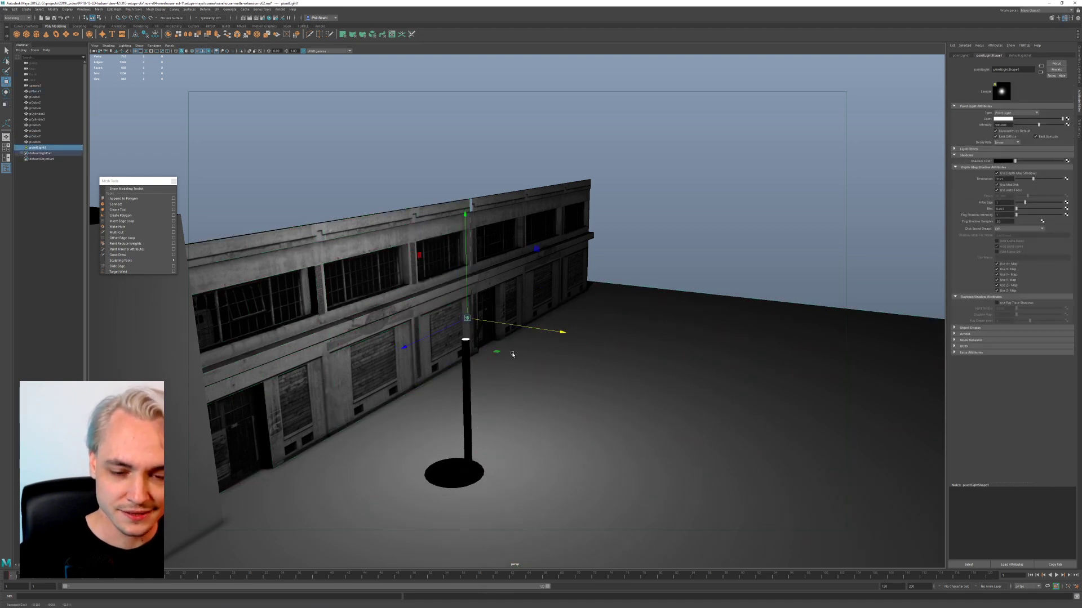
Step: Delete the unlit lamp post standing in front of the plain near building
scroll(509, 355, "down", 6)
left_click_drag(490, 389, 500, 366, "alt")
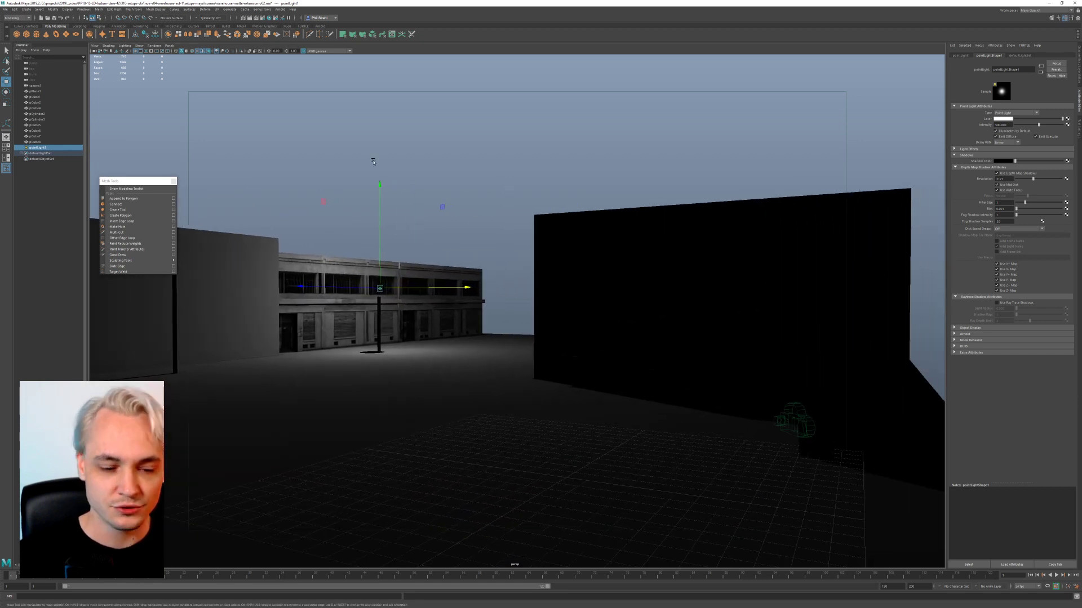
left_click(178, 334)
left_click(459, 150)
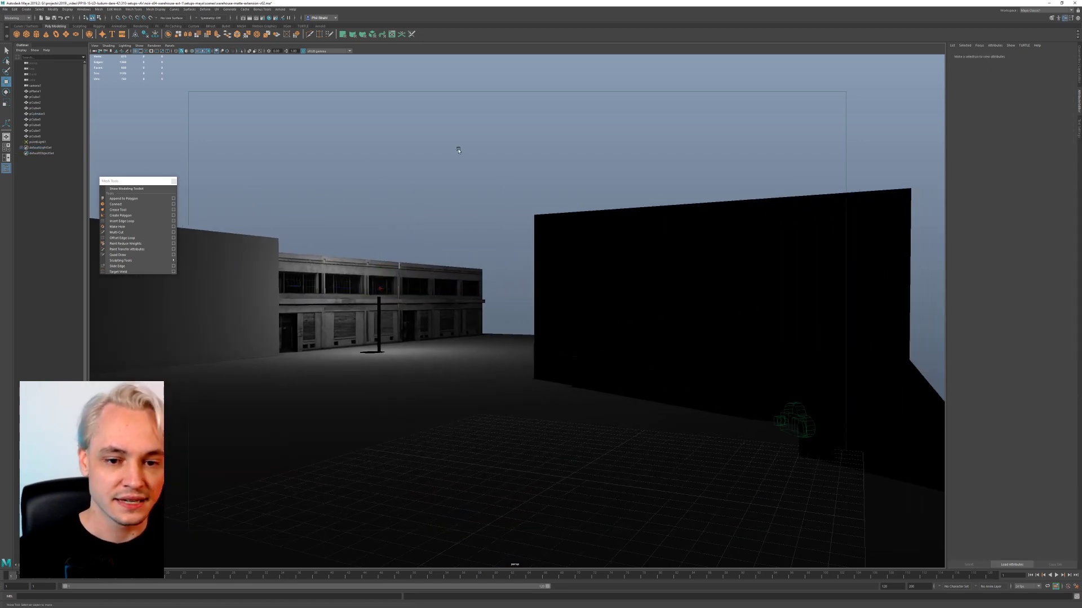
Step: Delete the far copy of the warehouse facade at the end of the building row
left_click_drag(500, 236, 441, 238, "alt")
right_click_drag(442, 239, 565, 362, "alt")
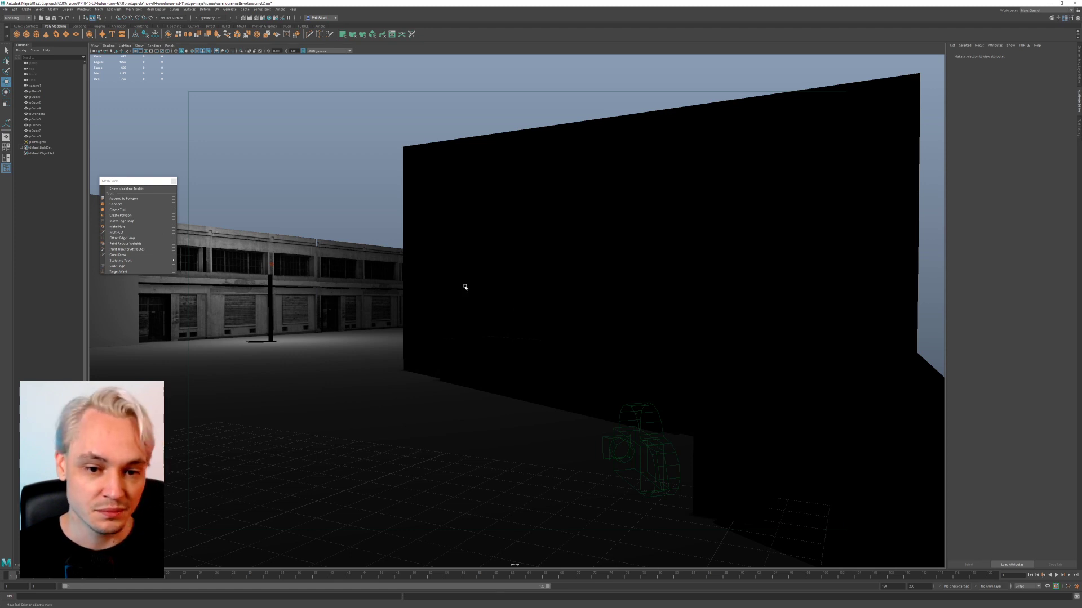
left_click(354, 315)
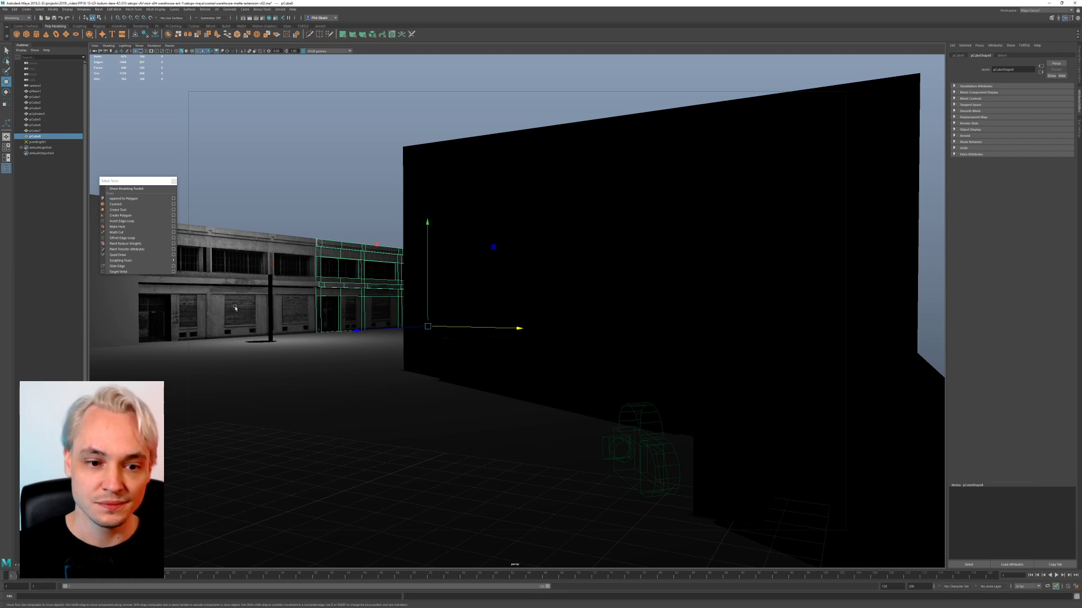
left_click(315, 203)
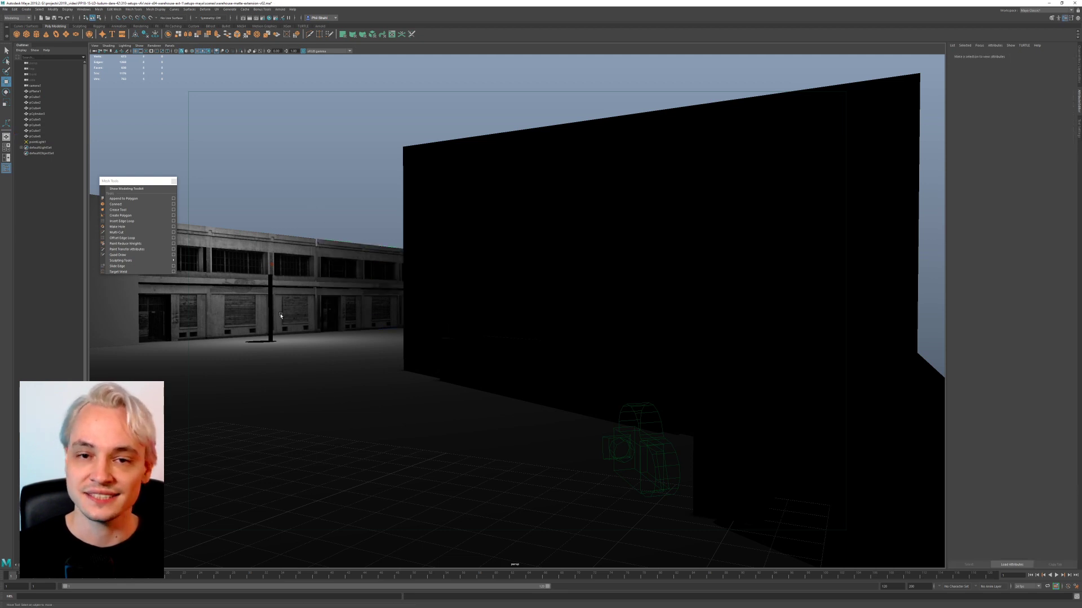
middle_click_drag(285, 342, 290, 340, "alt")
left_click(334, 289)
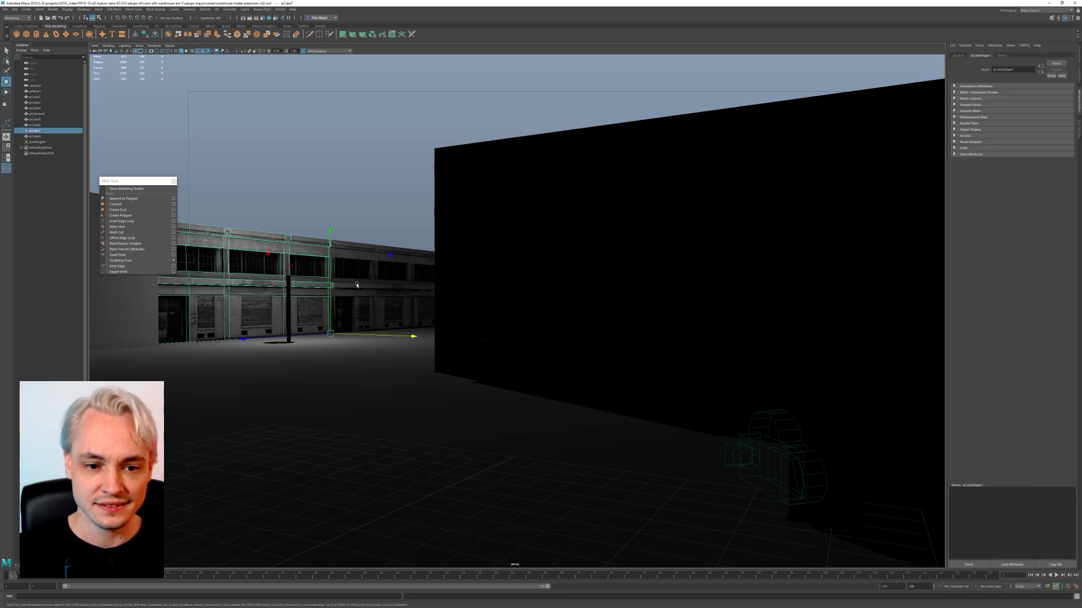
key("Delete")
Step: Select the faces of the facade's two end window bays, excluding the door section, and duplicate them
left_click(256, 275)
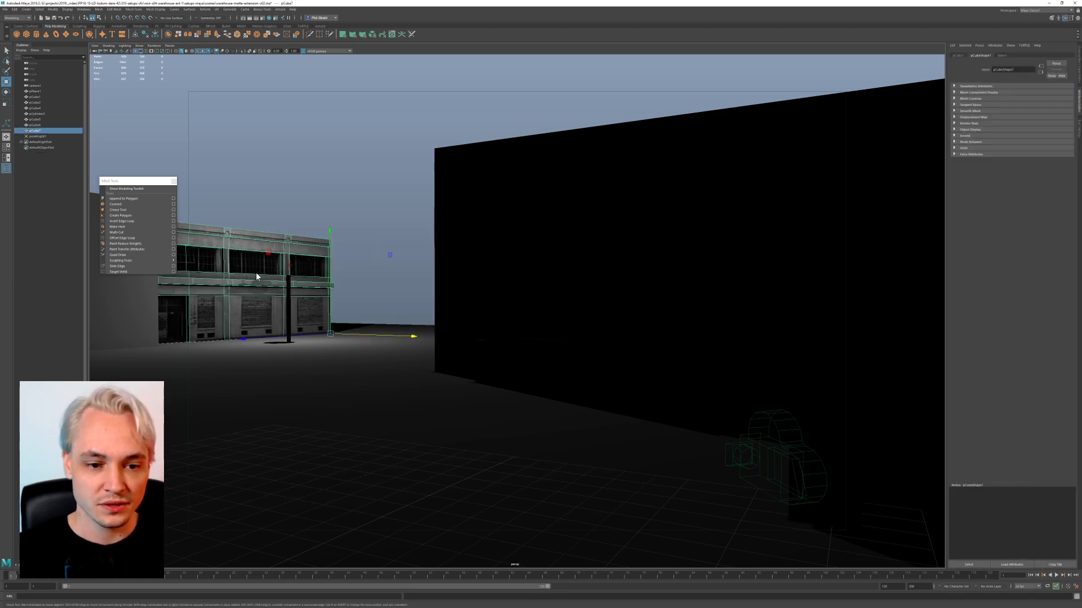
right_click_drag(257, 275, 258, 289)
left_click_drag(332, 212, 235, 357)
left_click_drag(195, 256, 228, 303, "ctrl")
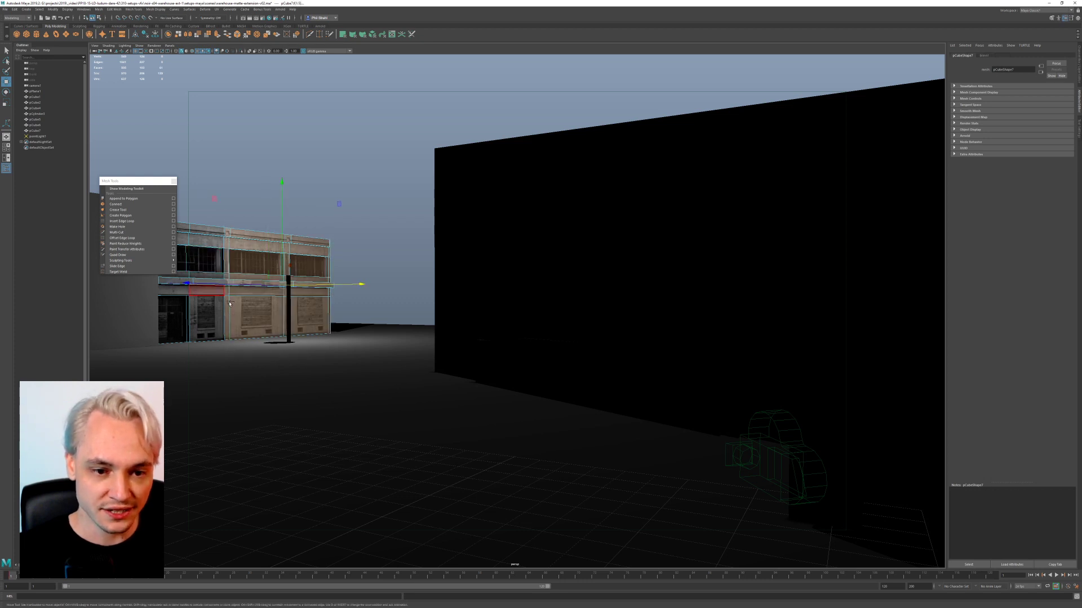
left_click(315, 292)
key("ctrl+d")
Step: Try to extend the facade by moving the selected bay faces along the street beyond its end
left_click_drag(333, 295, 225, 291, "alt")
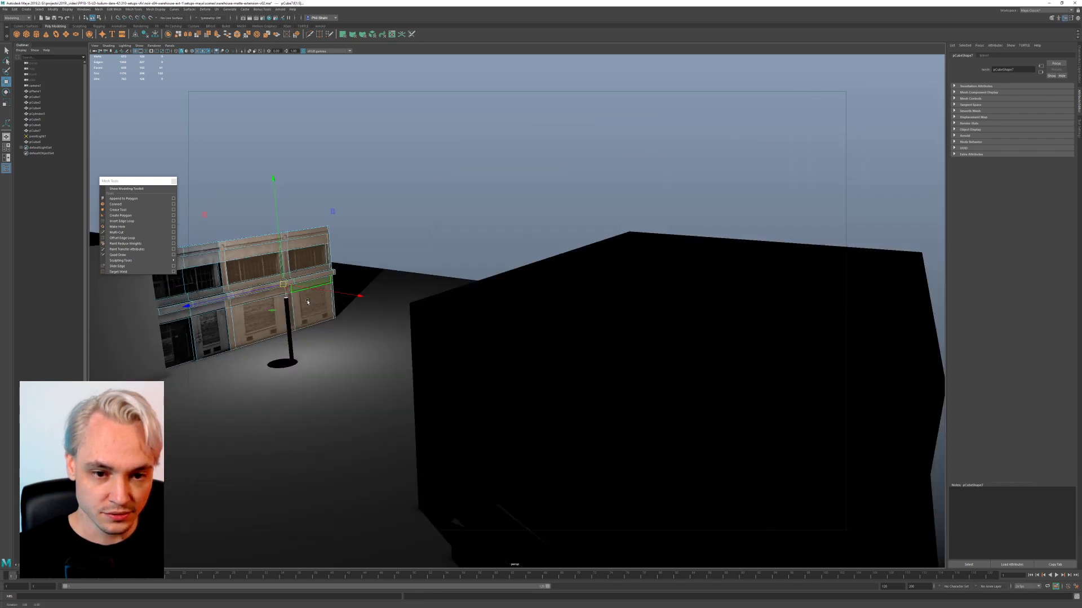
middle_click_drag(185, 305, 315, 304)
left_click(439, 238)
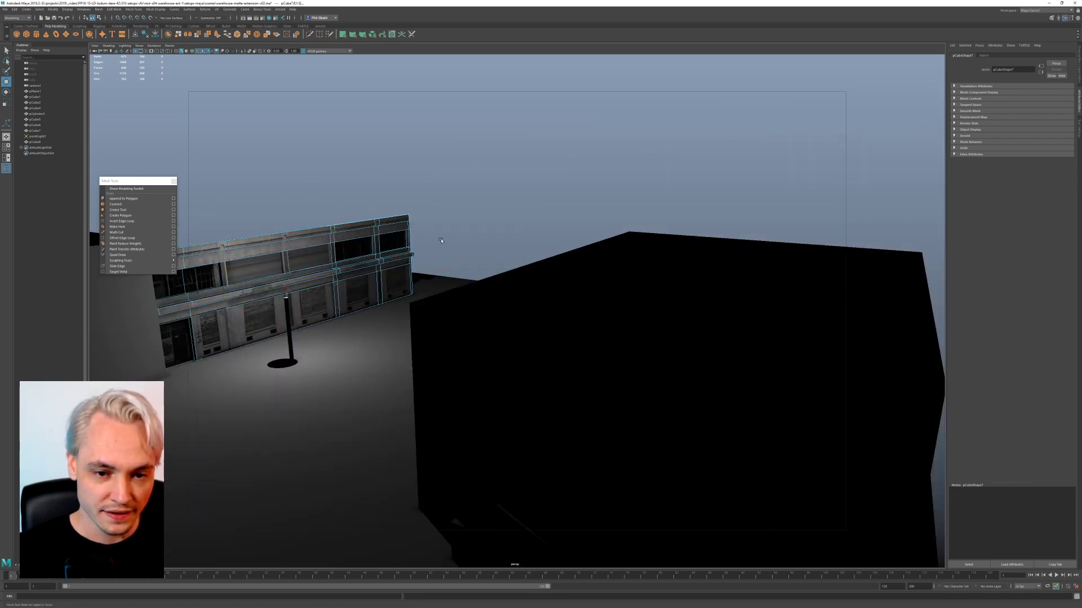
Step: Inspect the extended facade row up close and undo the move of the window bays
left_click_drag(389, 363, 382, 359, "alt")
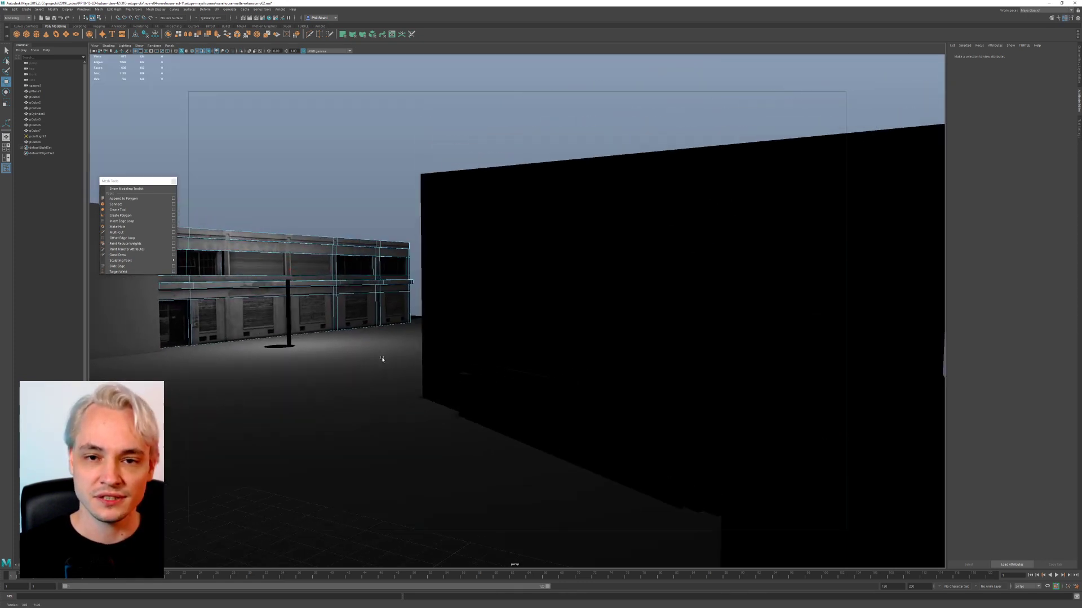
left_click(327, 340)
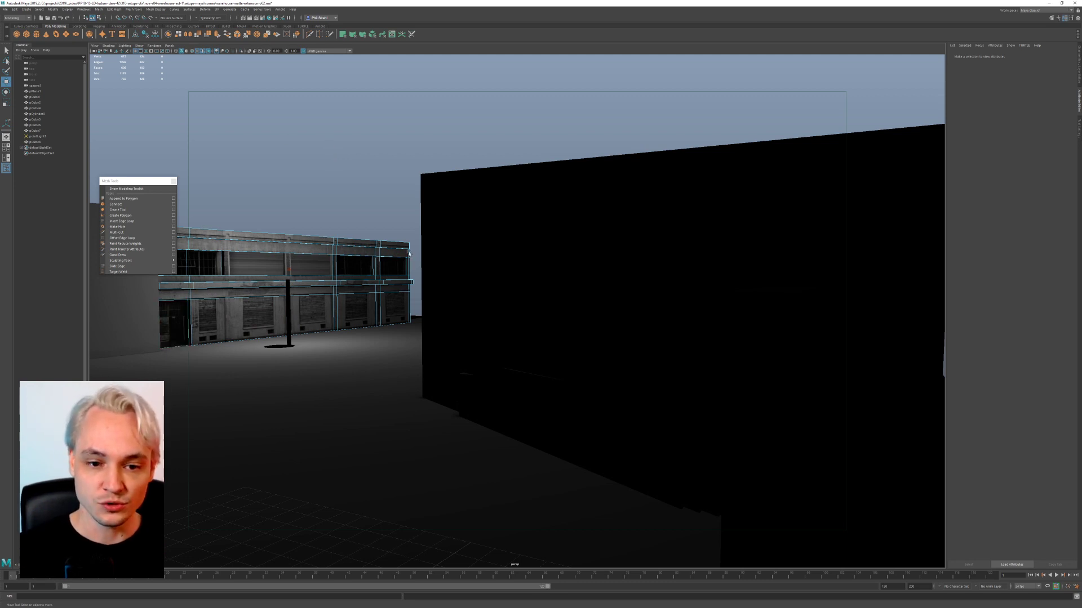
right_click_drag(257, 188, 348, 297, "alt")
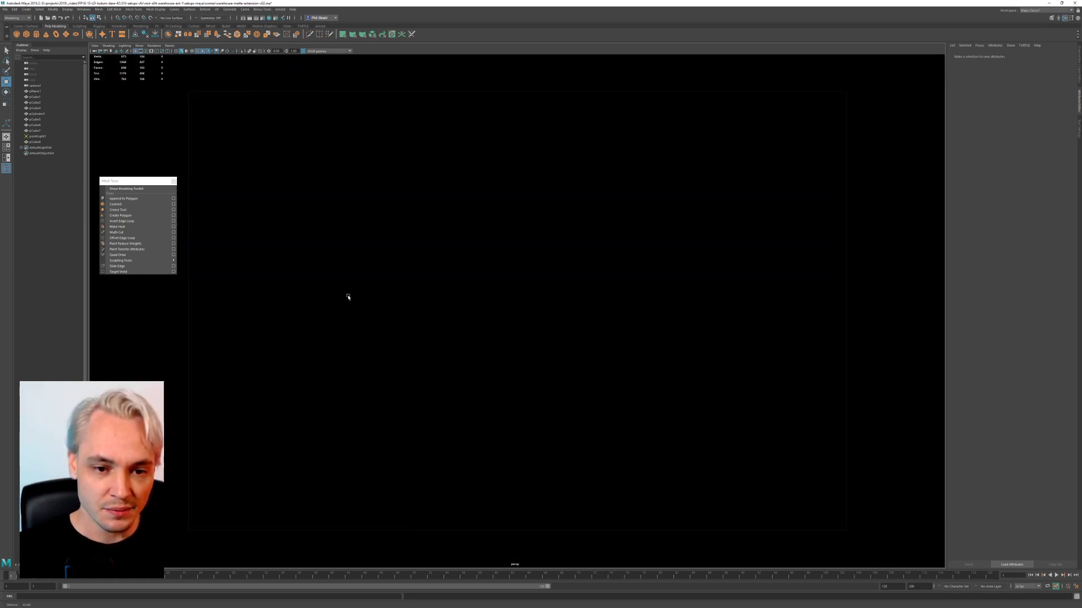
middle_click_drag(348, 297, 667, 319, "alt")
right_click_drag(394, 338, 476, 369, "alt")
middle_click_drag(476, 370, 569, 356, "alt")
left_click_drag(569, 356, 440, 316, "alt")
right_click_drag(440, 315, 410, 239, "alt")
key("ctrl+z")
key("ctrl+z")
Step: Select the vertical edge line on the facade where the door section meets the two window bays
left_click(387, 166)
left_click_drag(385, 199, 331, 243, "alt")
left_click(321, 243)
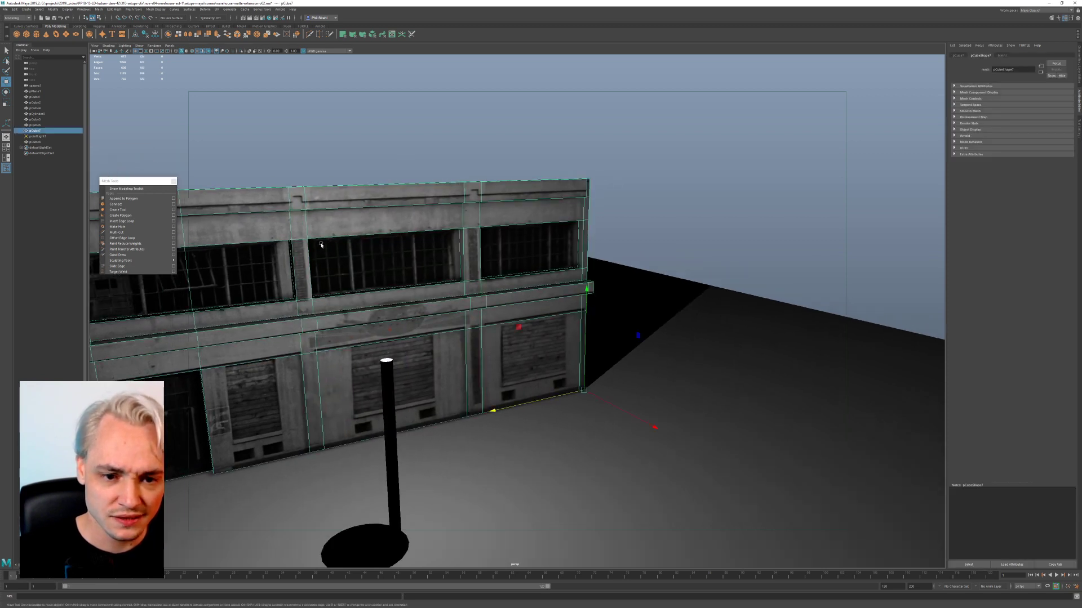
right_click_drag(320, 243, 319, 227)
left_click(290, 196)
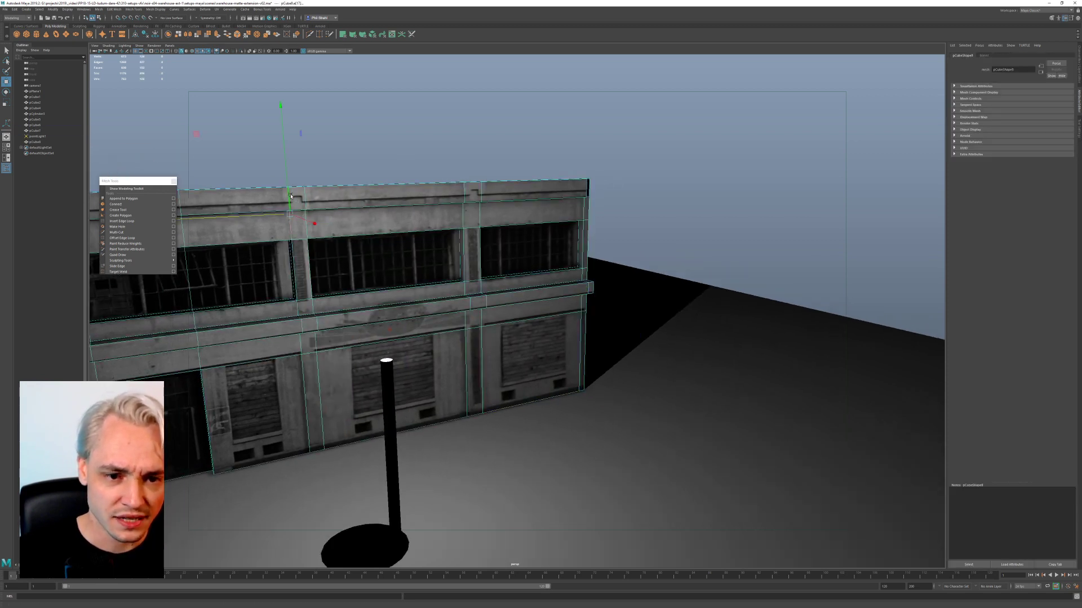
left_click_drag(288, 244, 301, 249, "alt")
double_click(307, 422, "shift")
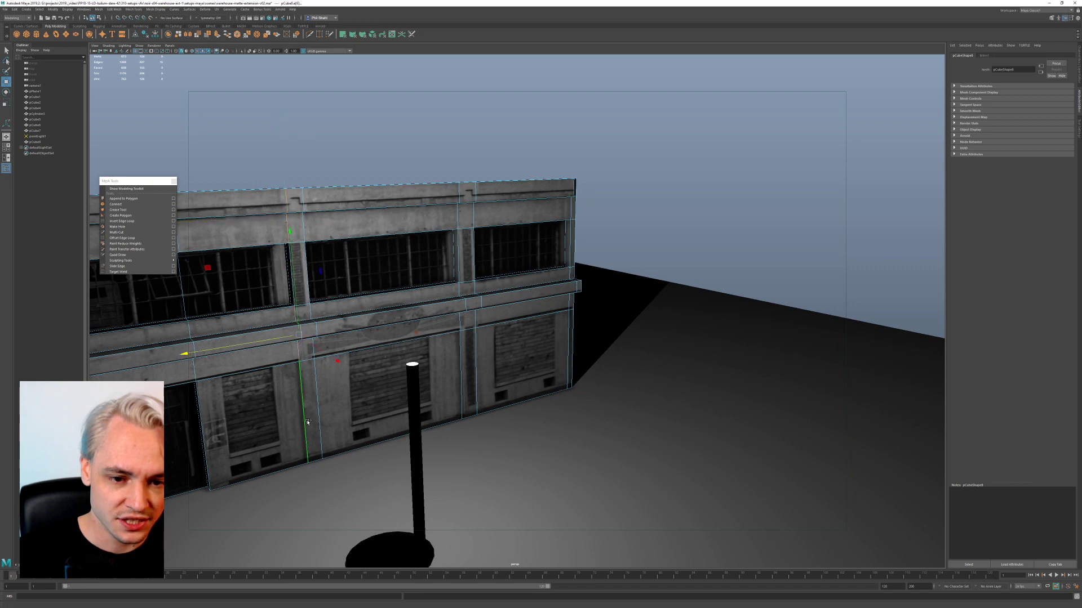
Step: Switch the viewport to untextured shading and examine the geometry at the facade's far end up close
key("5")
mouse_move(408, 340)
left_mouse_down("alt")
mouse_move(386, 357)
mouse_move(411, 402)
mouse_move(386, 348)
mouse_move(389, 331)
mouse_move(402, 340)
left_mouse_up("alt")
mouse_move(364, 287)
middle_mouse_down("alt")
mouse_move(419, 276)
mouse_move(353, 280)
middle_mouse_up("alt")
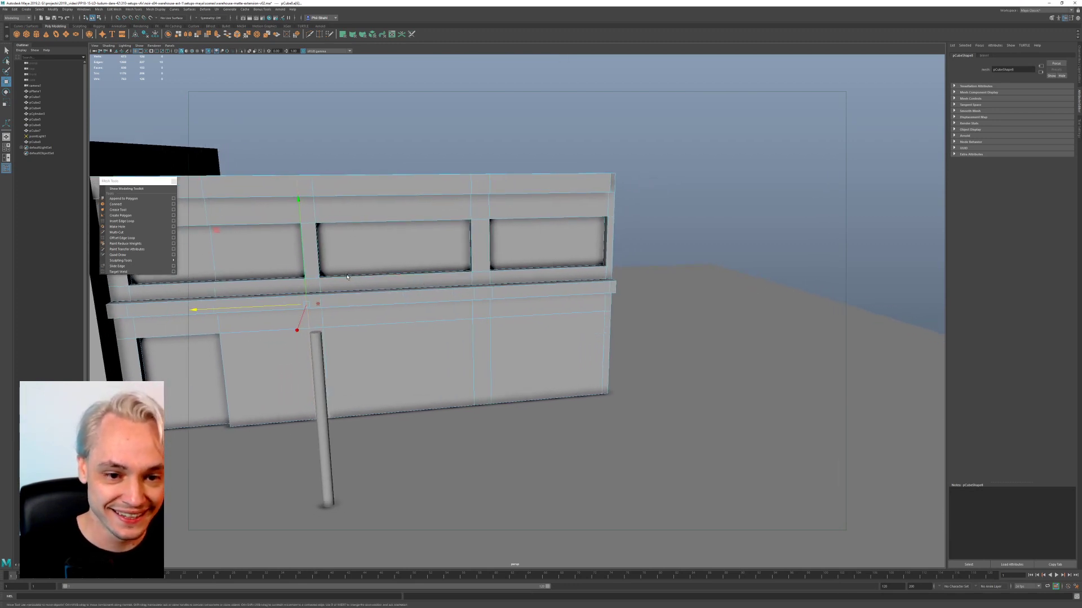
left_click_drag(334, 276, 313, 253, "alt")
right_click_drag(313, 253, 353, 266, "alt")
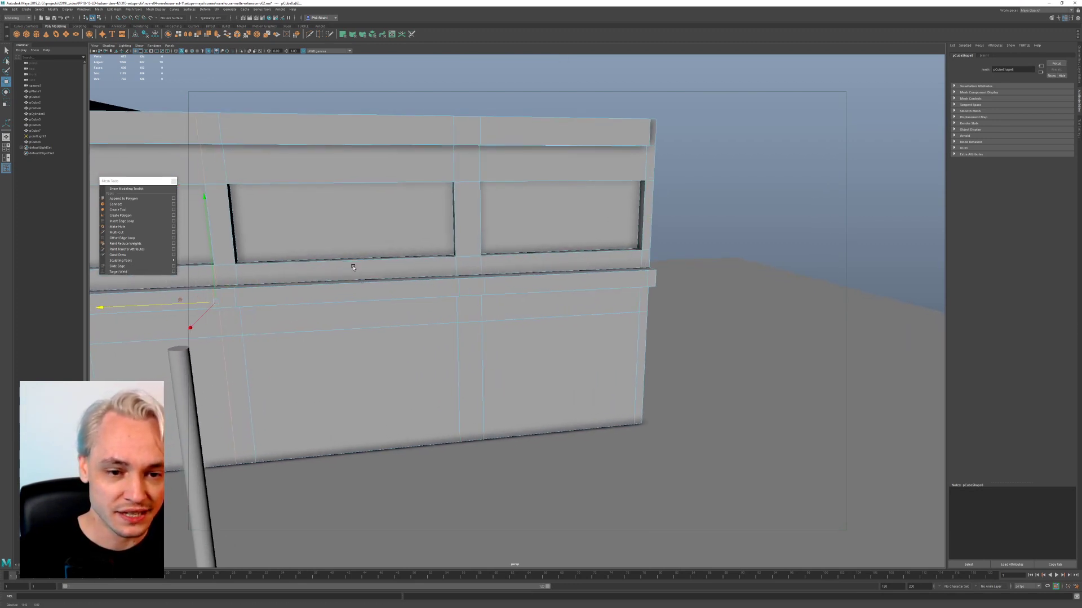
middle_click_drag(353, 265, 395, 264, "alt")
left_click_drag(338, 254, 369, 256, "alt")
middle_click_drag(310, 246, 336, 240, "alt")
right_click_drag(582, 217, 681, 264, "alt")
middle_click_drag(681, 265, 502, 290, "alt")
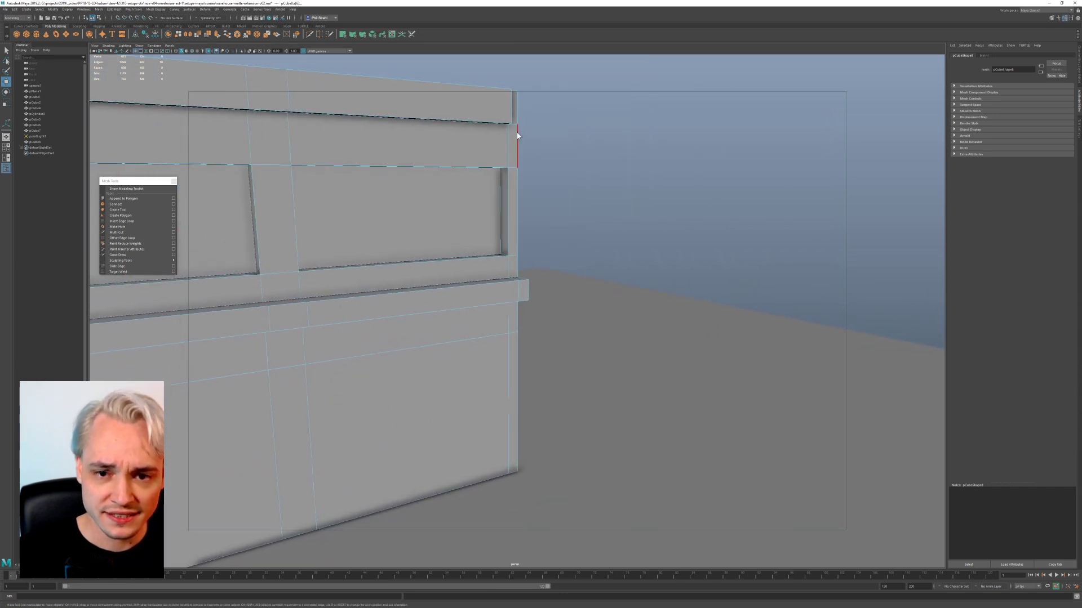
Step: Select the narrow column of end faces along the facade copy's far edge, from roofline to ground, and delete them
right_click_drag(517, 133, 515, 152)
left_click_drag(510, 145, 519, 134, "alt")
middle_click_drag(502, 146, 304, 225, "alt")
left_click_drag(304, 225, 284, 223, "alt")
left_click(386, 141)
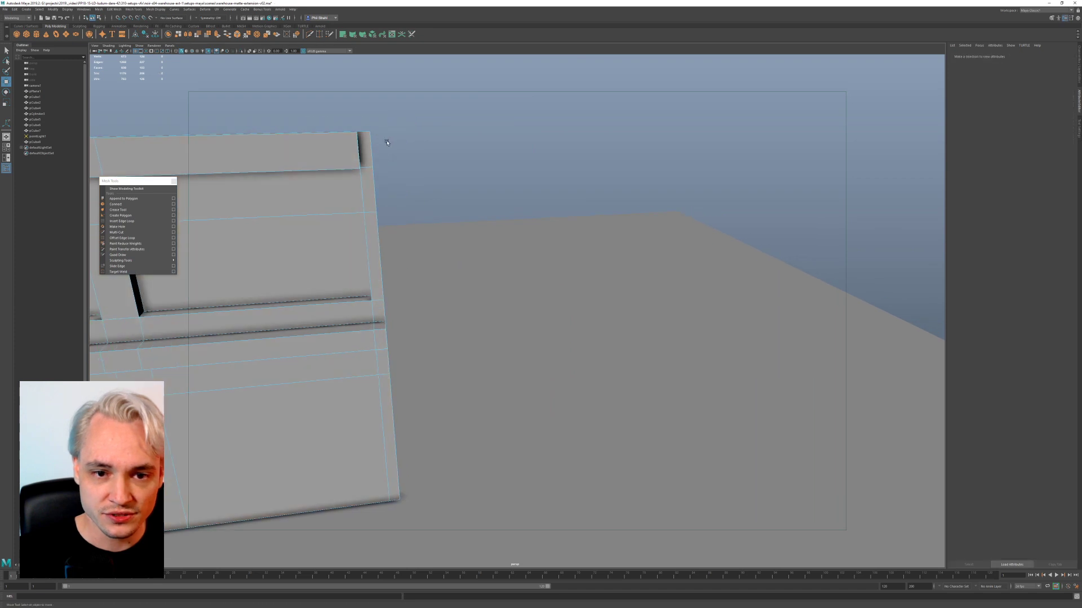
left_click(367, 149)
left_click(370, 192, "shift")
left_click(372, 233, "shift")
left_click(380, 311, "shift")
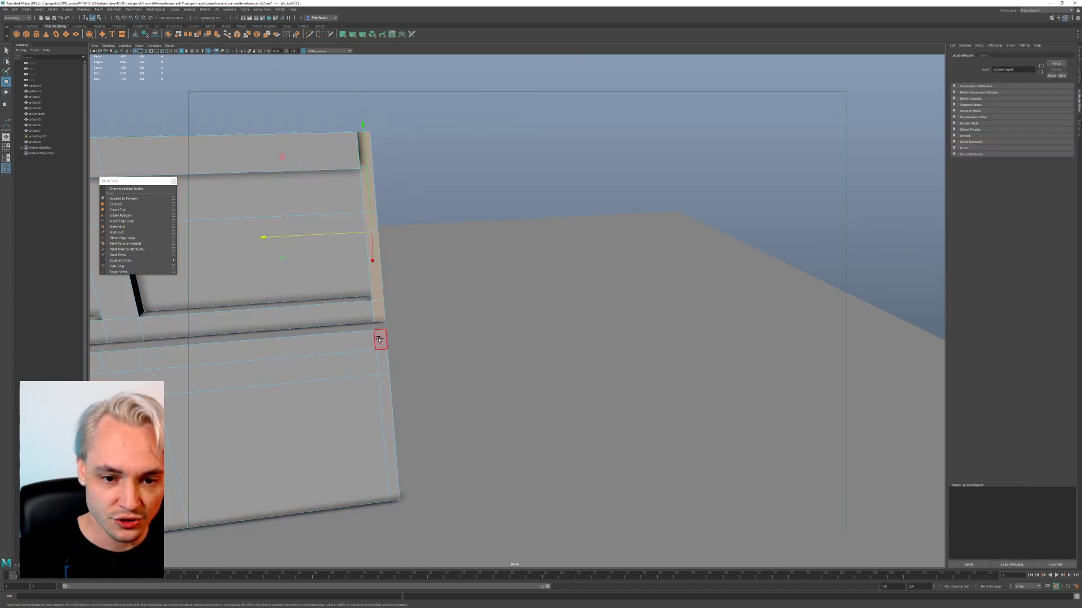
left_click(381, 339, "shift")
left_click(390, 390, "shift")
left_click(389, 365, "shift")
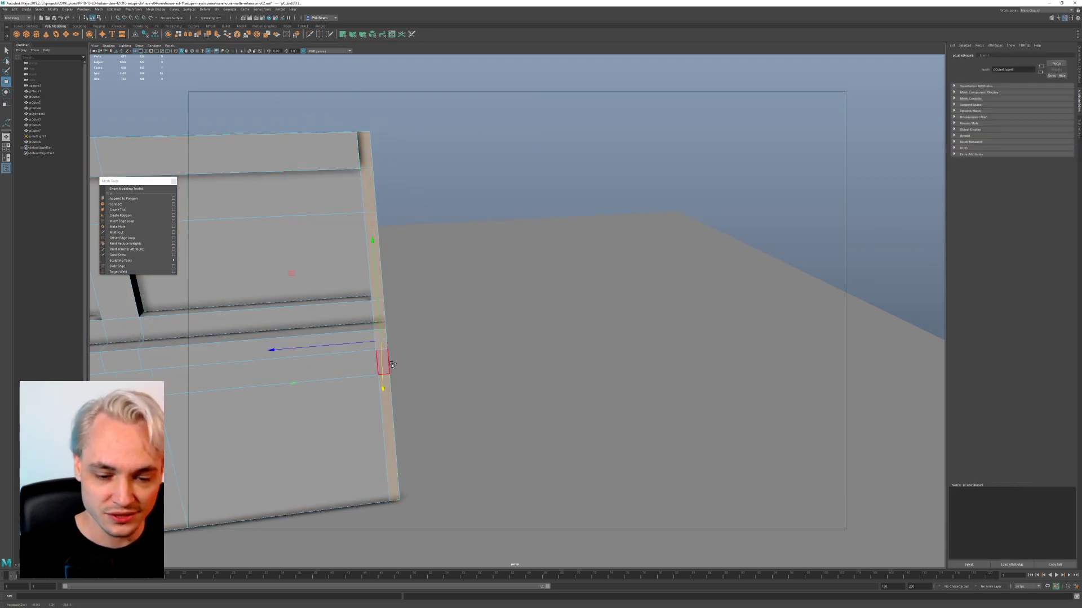
key("shift+period")
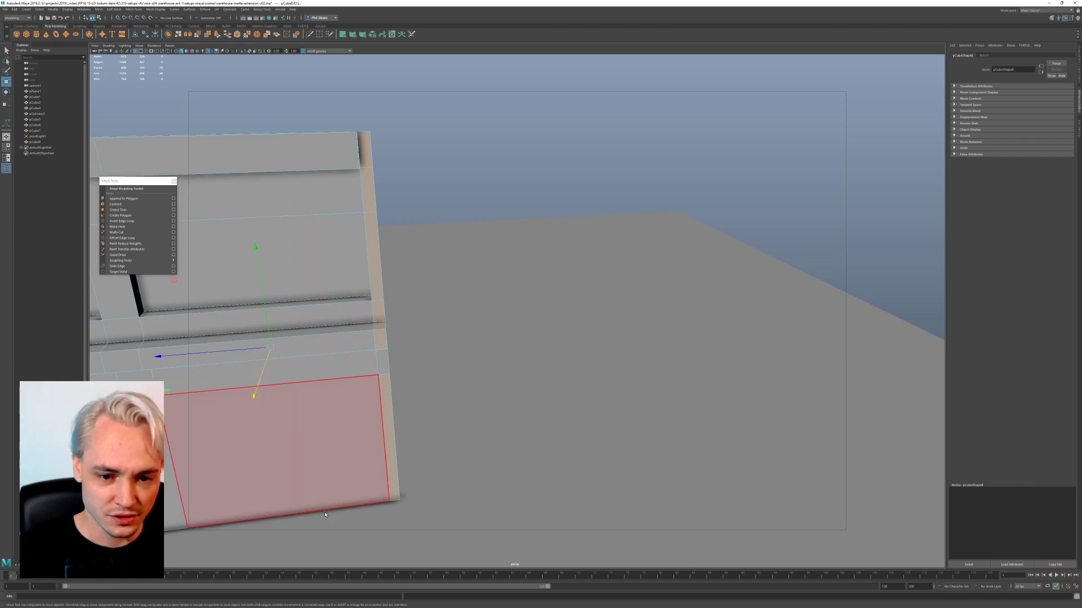
key("Delete")
left_click(385, 364)
key("Delete")
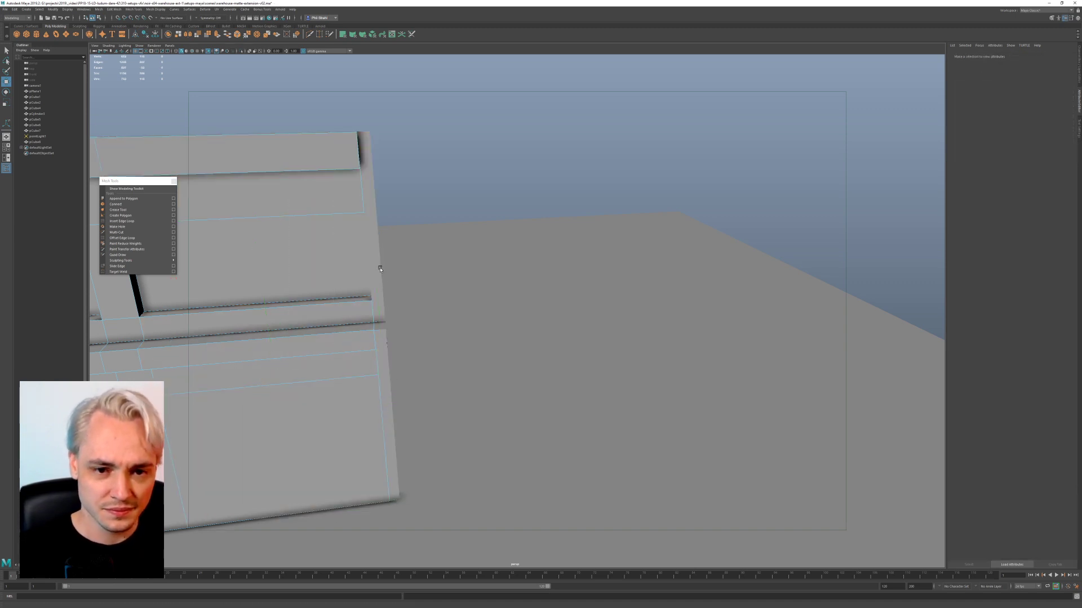
Step: Delete the matching column of end faces on the overlapping original facade mesh, including the end piece under the ledge
left_click(371, 248)
left_click_drag(389, 232, 338, 248, "alt")
left_click(552, 128)
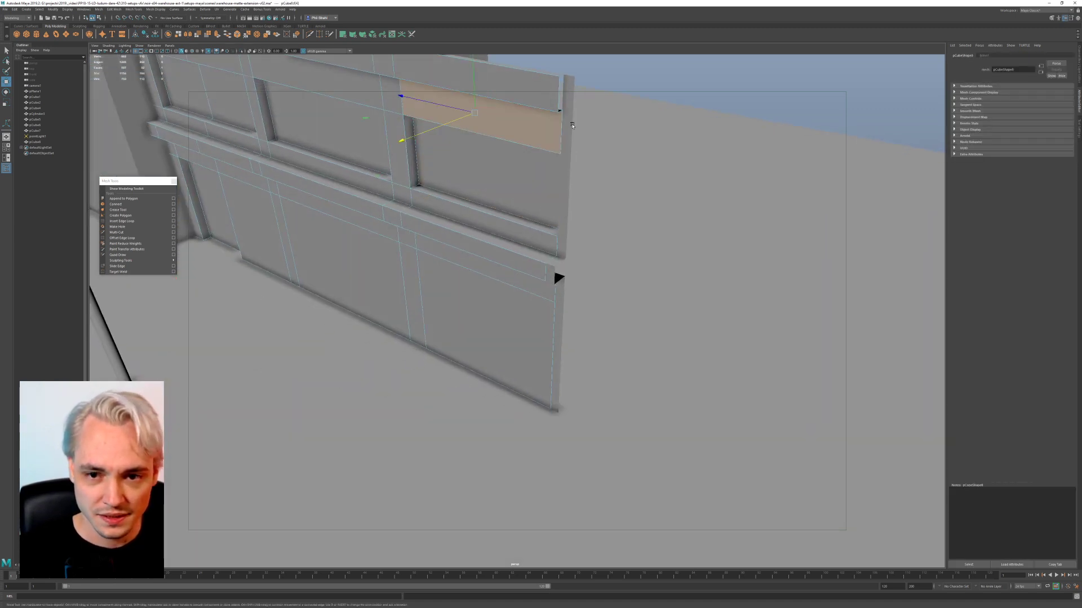
right_click_drag(553, 135, 567, 154)
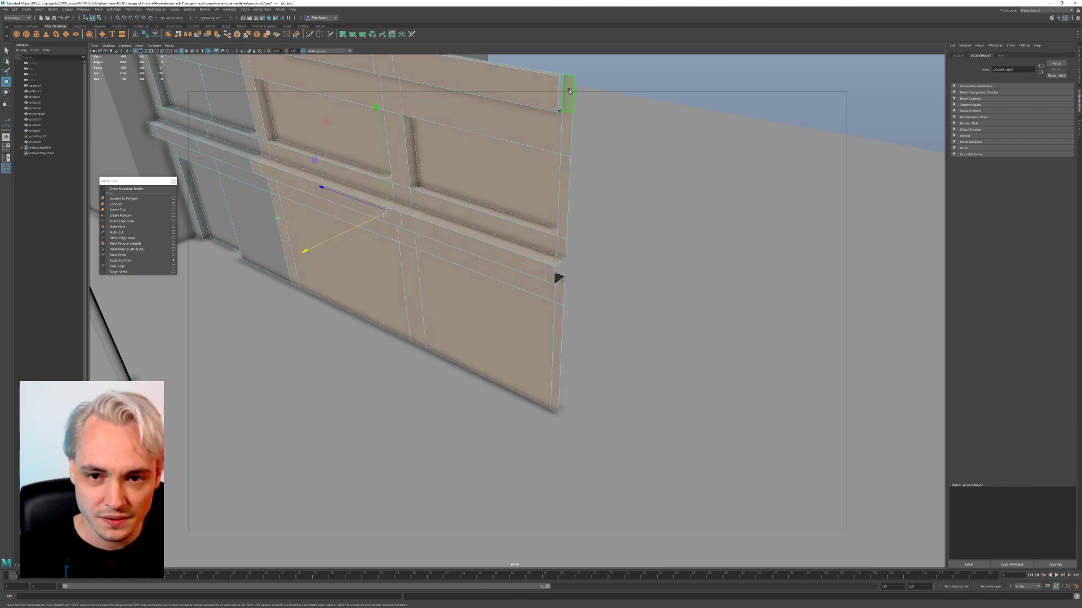
left_click_drag(569, 101, 564, 154)
left_click(563, 228, "shift")
left_click(561, 249, "shift")
left_click(555, 262, "shift")
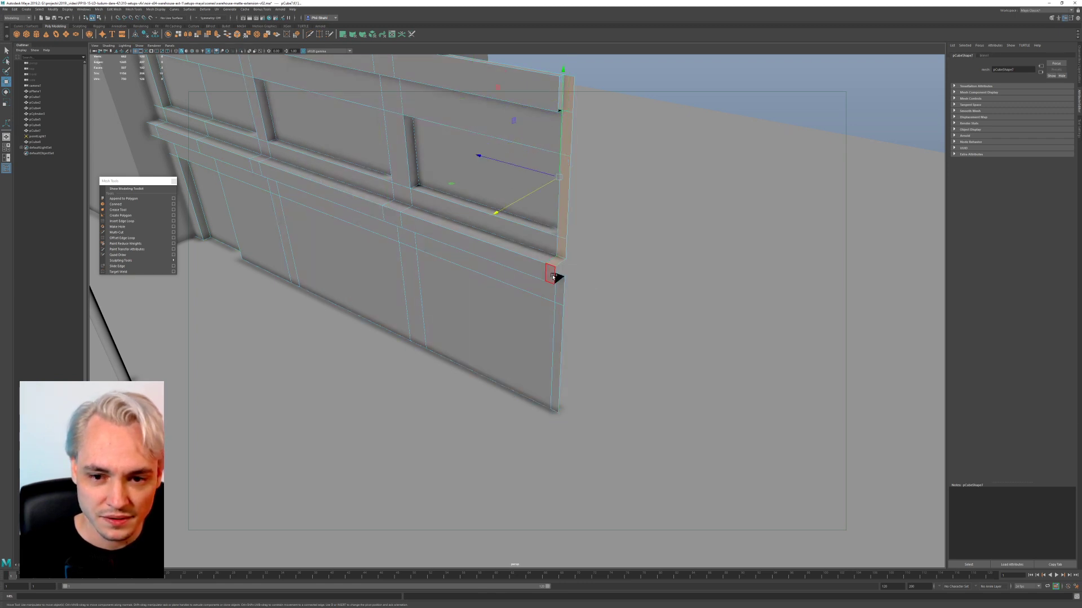
left_click(551, 275, "shift")
left_click(558, 301, "shift")
left_click(559, 333, "shift")
key("Delete")
left_click(556, 277)
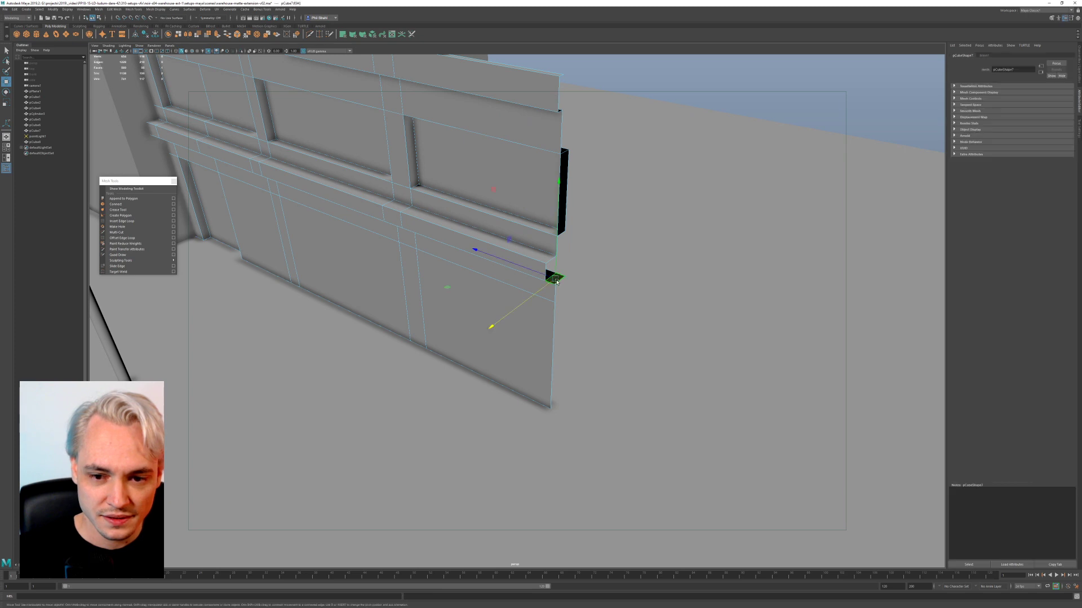
key("Delete")
Step: Select the upper and lower vertical edges along the near side of the pillar dividing the door section from the window bays
left_click_drag(549, 244, 581, 258, "alt")
middle_click_drag(321, 320, 620, 242, "alt")
left_click_drag(619, 242, 434, 314, "alt")
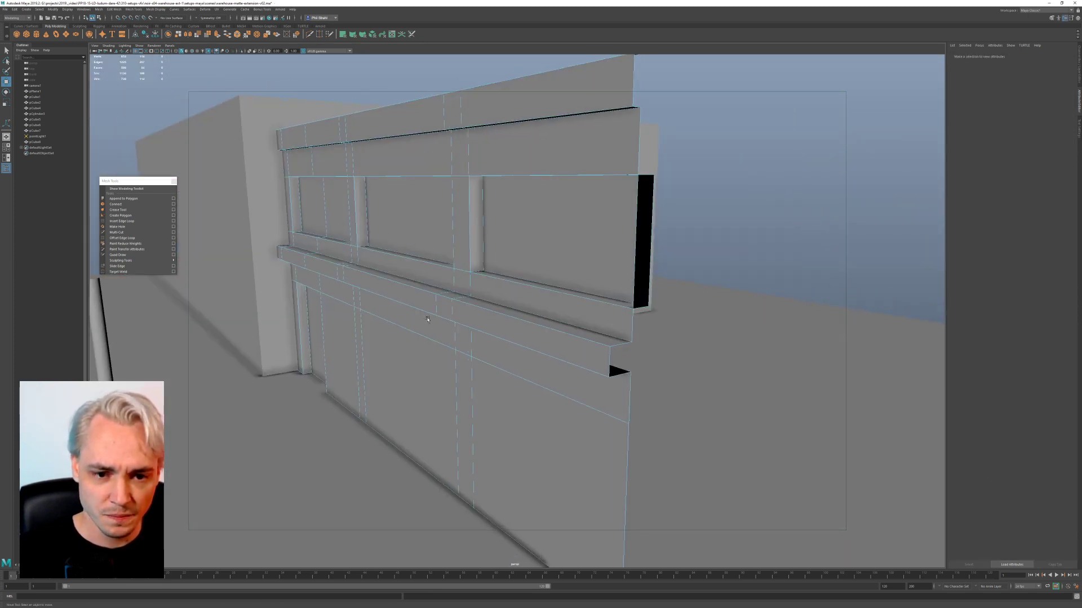
right_click_drag(435, 313, 191, 290, "alt")
middle_click_drag(191, 290, 372, 291, "alt")
left_click_drag(372, 290, 313, 227, "alt")
middle_click_drag(314, 227, 442, 234, "alt")
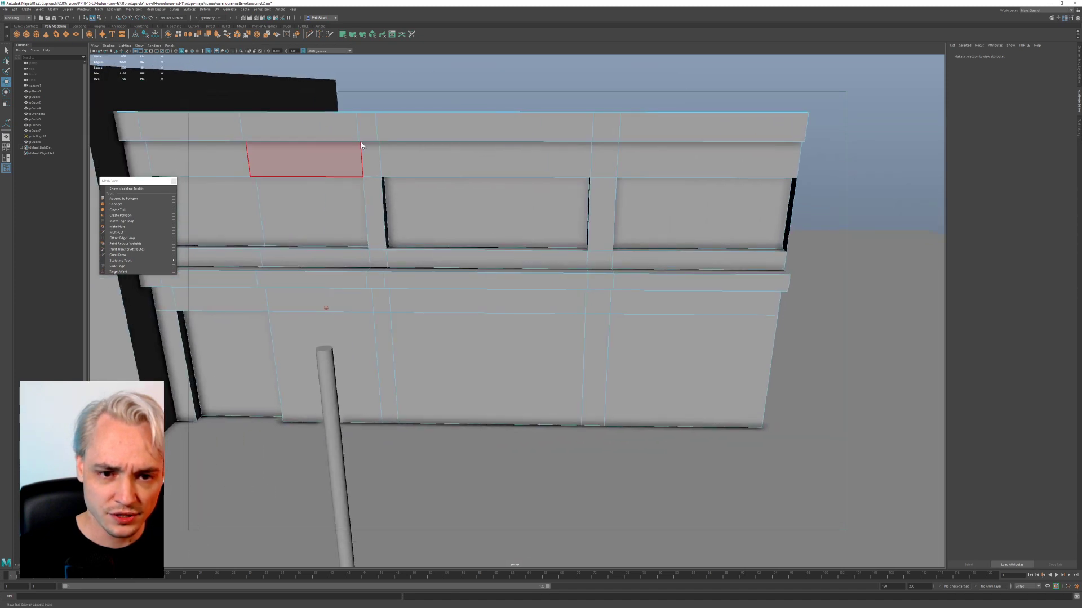
right_click_drag(358, 140, 360, 157)
left_click(361, 136)
right_click(361, 135)
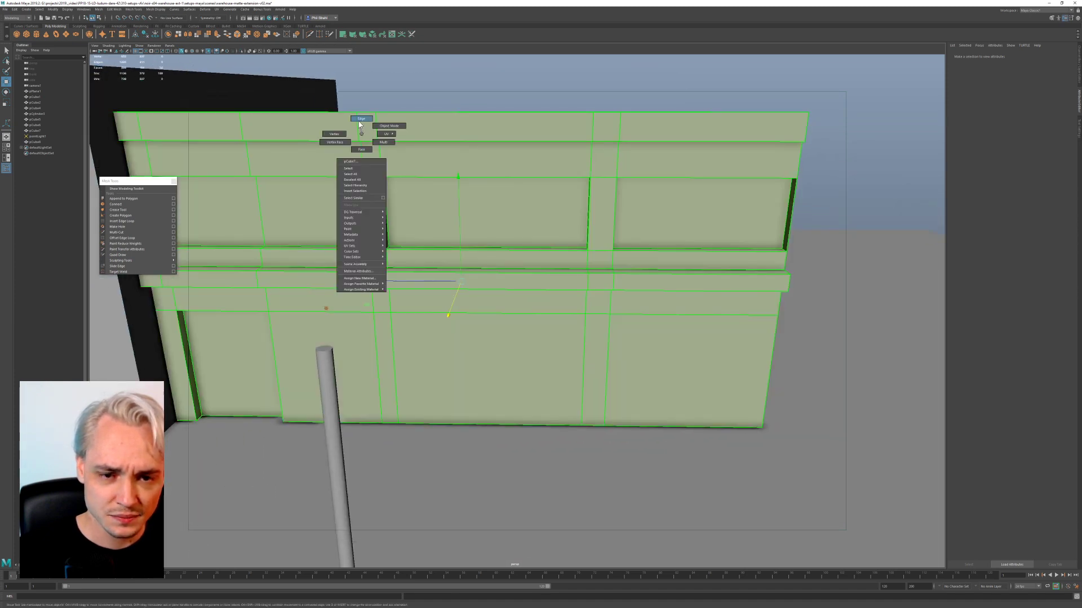
left_click(359, 124)
double_click(376, 394, "shift")
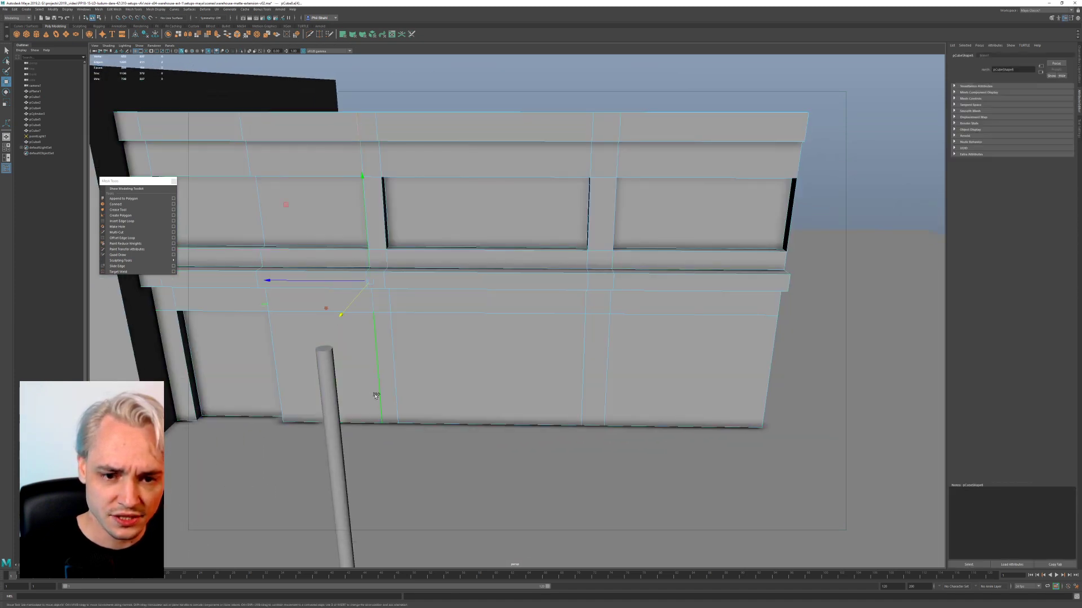
left_click_drag(415, 234, 427, 235, "alt")
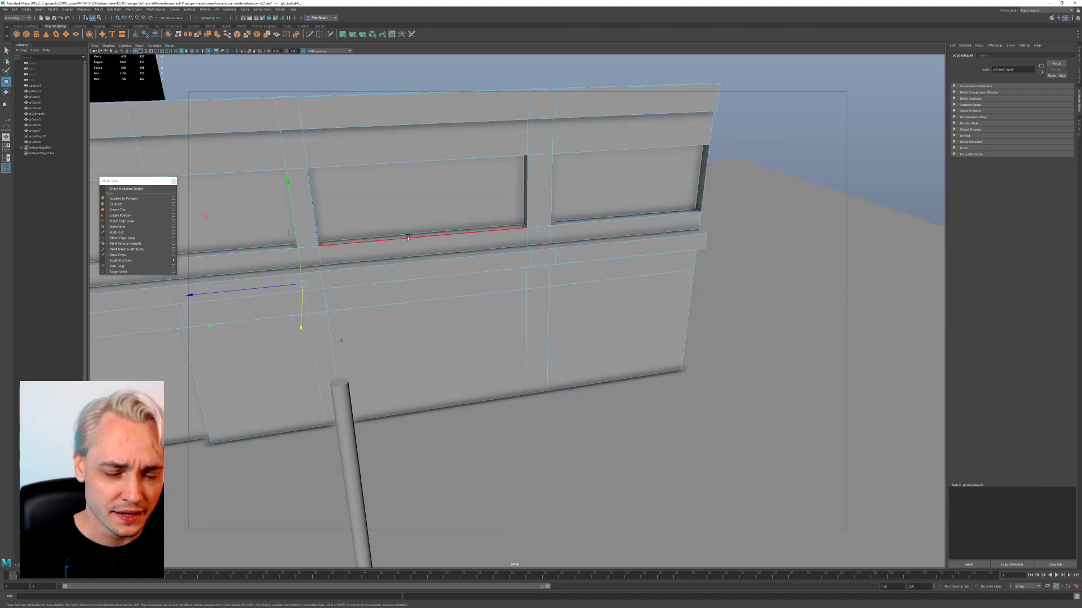
Step: Select all the facade's faces and remove the door section from the selection, keeping only the two end window bays selected
right_click_drag(464, 199, 466, 213)
right_click_drag(563, 245, 477, 245, "alt")
mouse_move(489, 310)
left_mouse_down("alt")
mouse_move(442, 290)
mouse_move(483, 318)
left_mouse_up("alt")
middle_click_drag(350, 276, 392, 269, "alt")
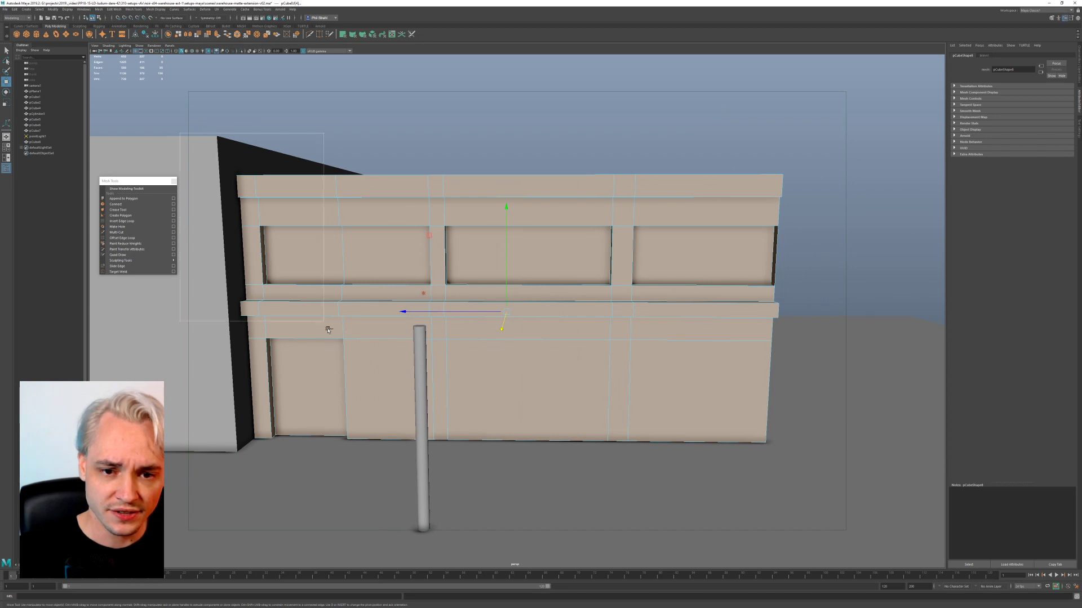
left_click_drag(328, 330, 276, 164, "ctrl")
left_click_drag(261, 211, 338, 349, "alt")
right_click_drag(338, 349, 317, 305, "alt")
middle_click_drag(317, 304, 393, 292, "alt")
left_click_drag(455, 468, 450, 468, "ctrl")
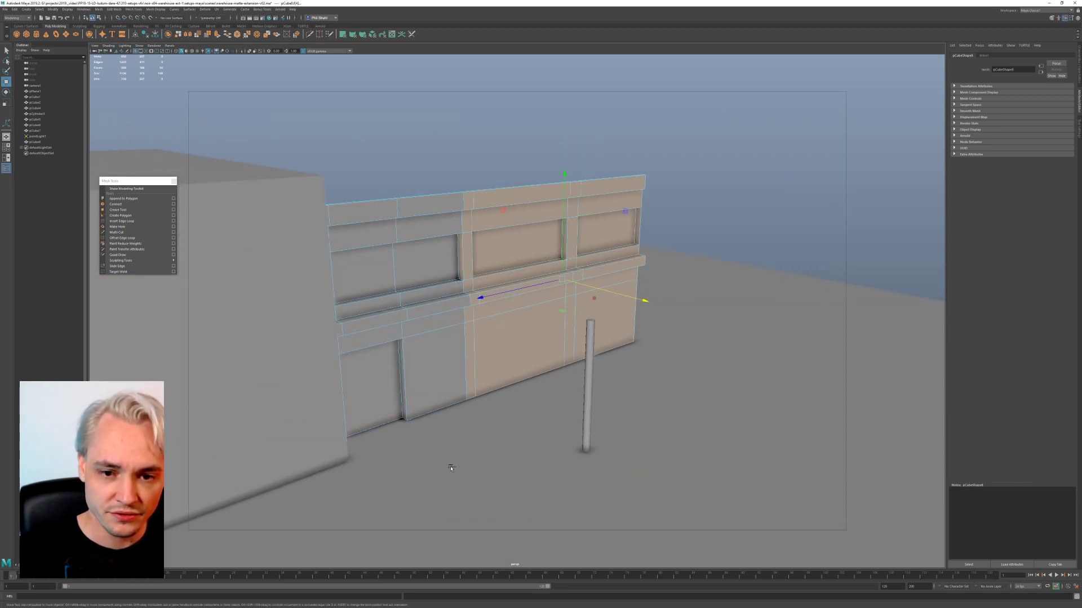
Step: Detach the Mesh command list as a floating palette and arrange it above the Mesh Tools palette
right_click_drag(382, 259, 417, 282, "alt")
left_click_drag(319, 251, 317, 276, "alt")
right_click_drag(317, 276, 326, 204, "alt")
left_click_drag(326, 204, 464, 287, "alt")
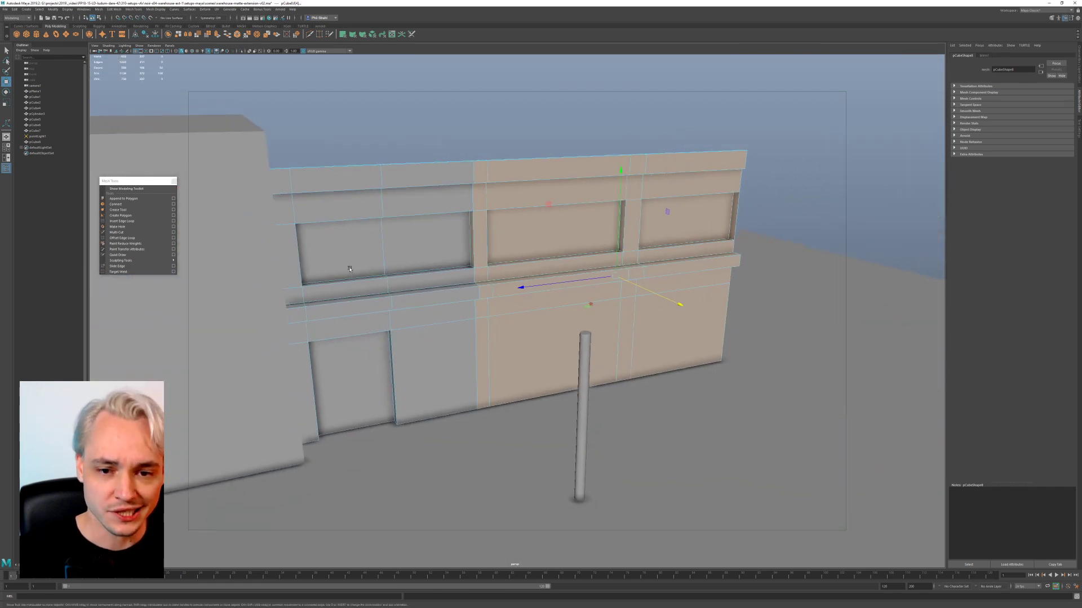
key("space")
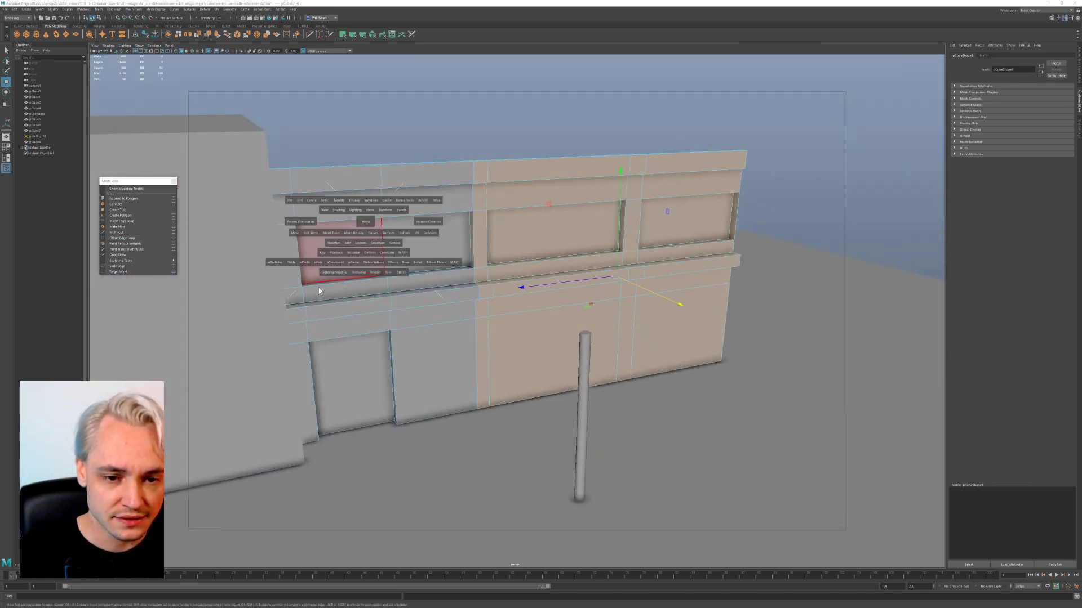
left_click(309, 233)
left_click(297, 232)
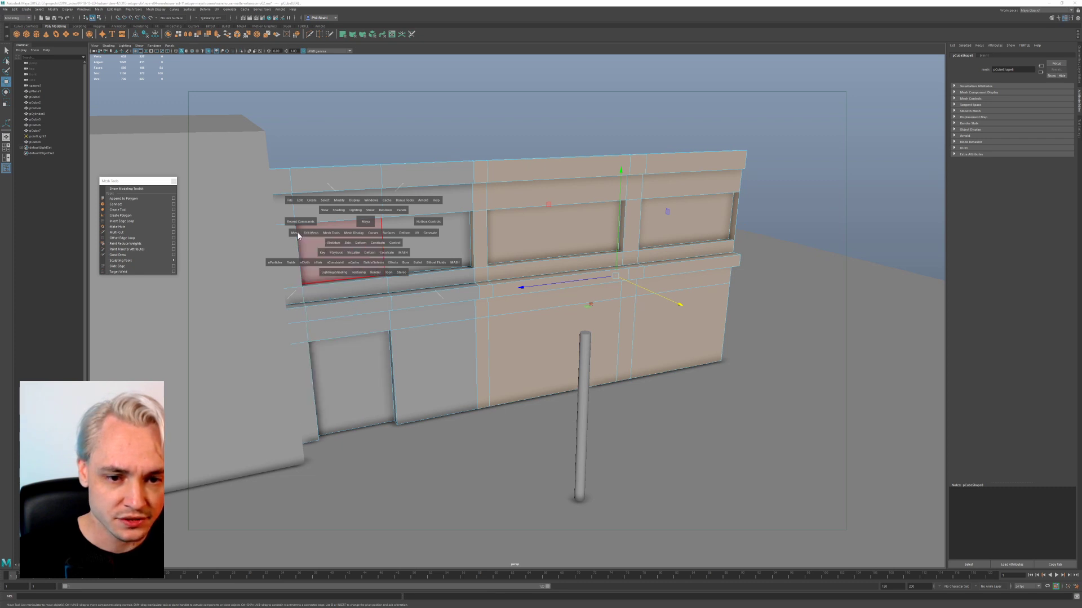
left_click(297, 233)
left_click(307, 239)
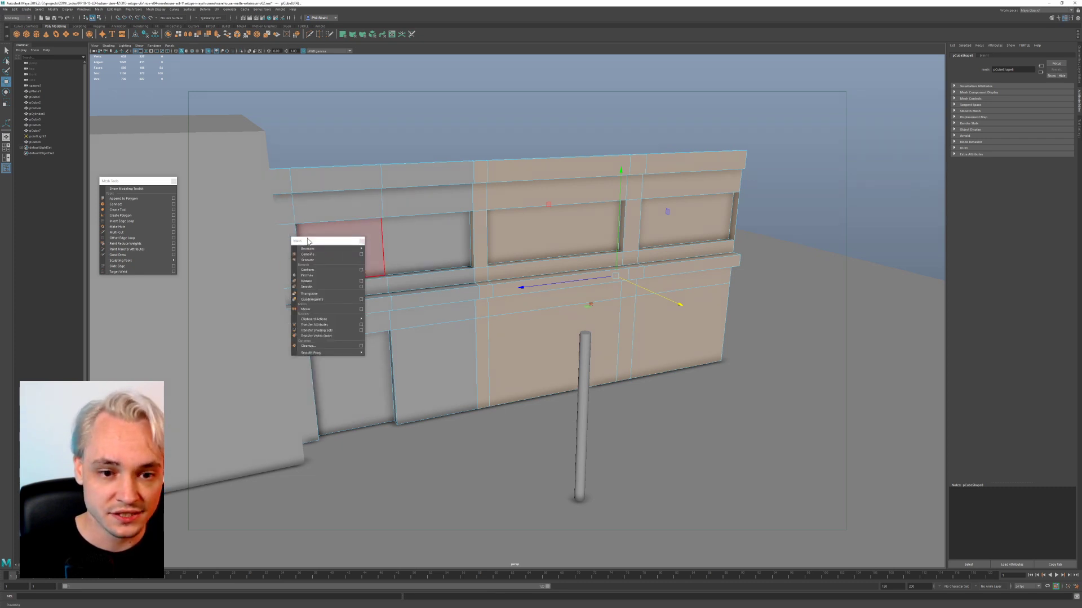
left_click_drag(309, 241, 135, 55)
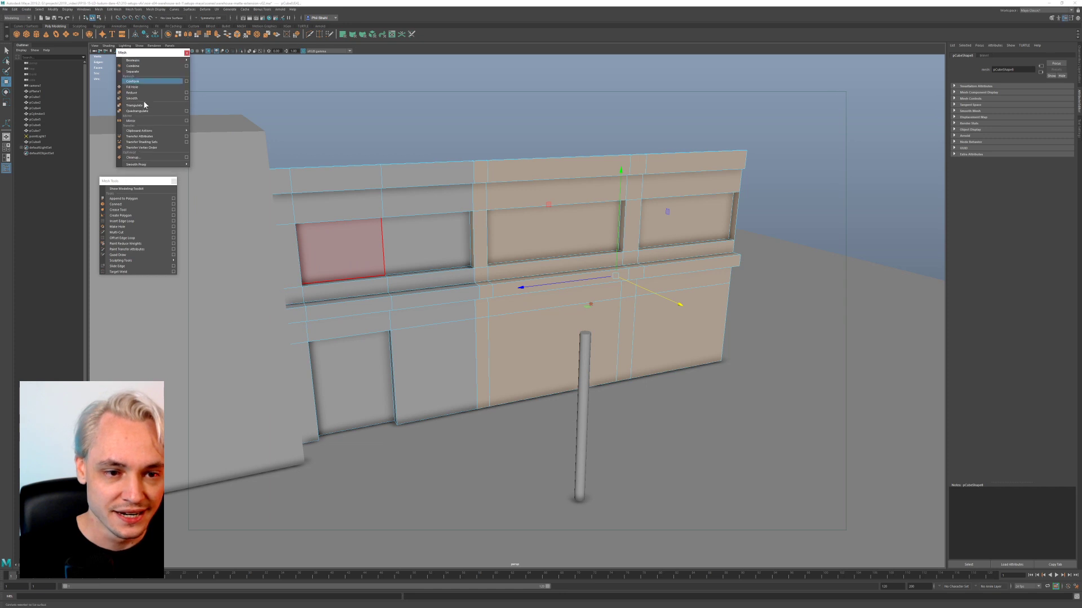
left_click_drag(145, 181, 157, 248)
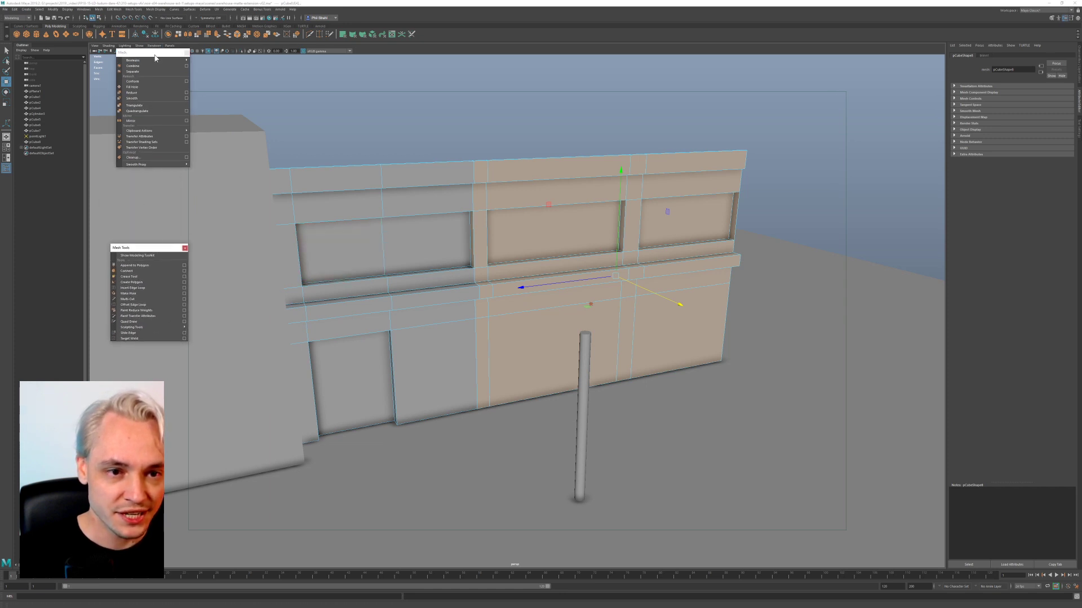
left_click_drag(155, 57, 151, 114)
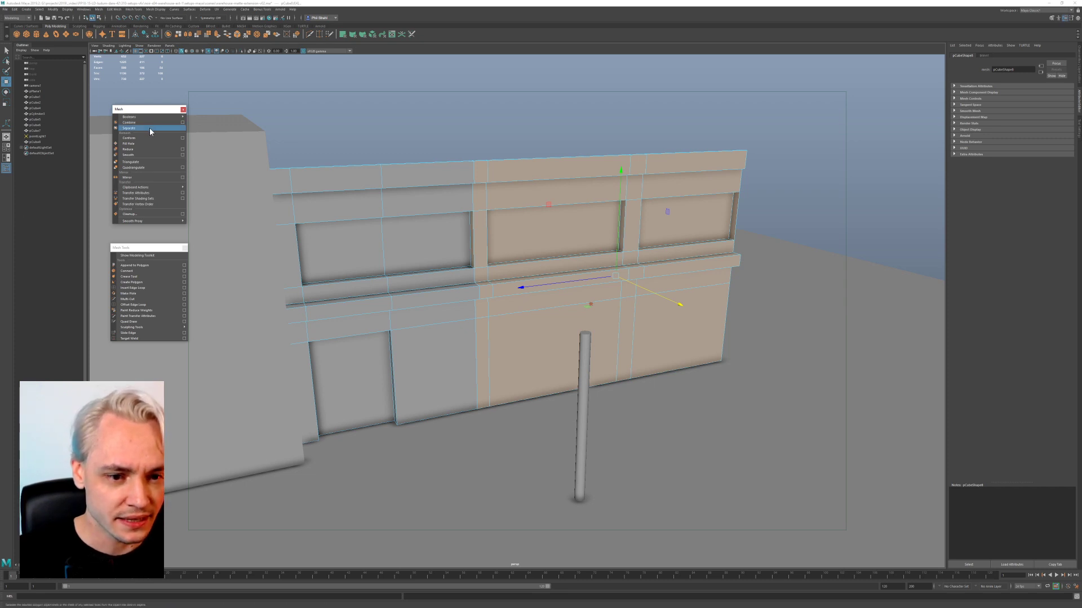
Step: Try to separate the selected window-bay faces from the facade mesh
mouse_move(180, 328)
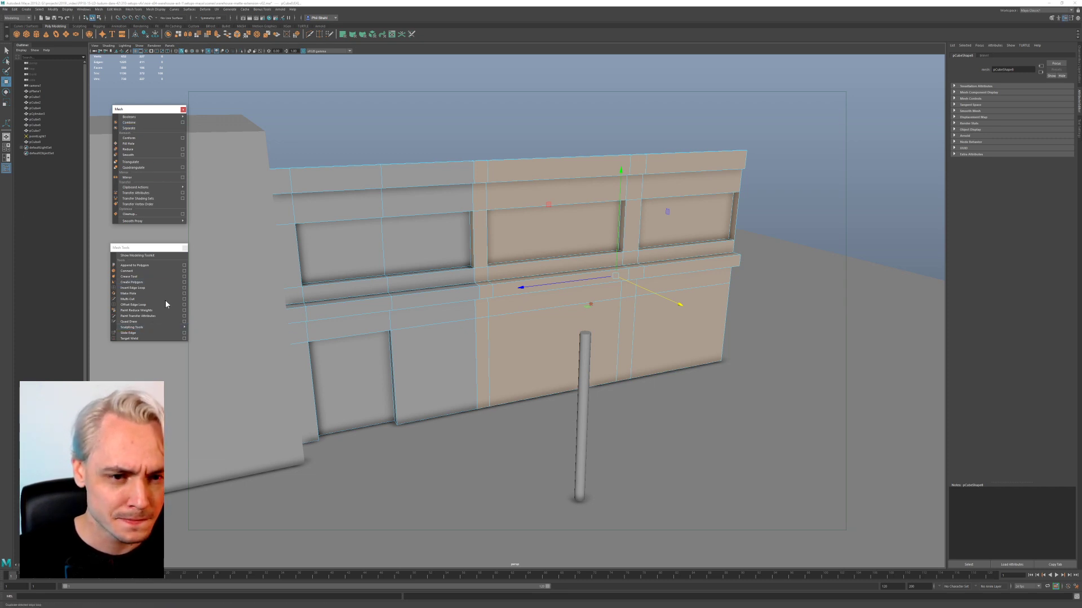
left_click(145, 129)
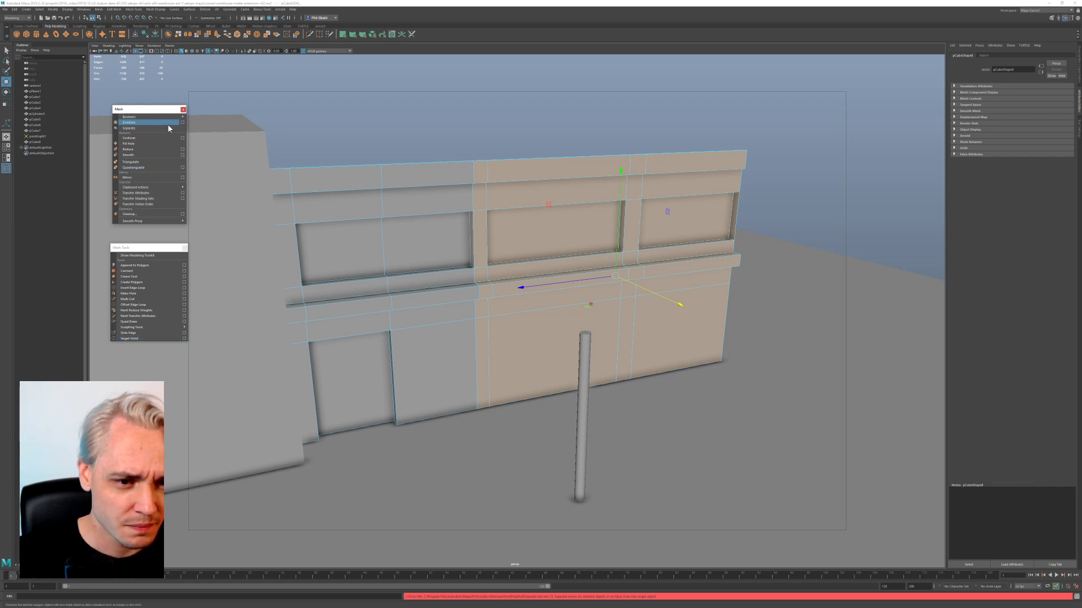
Step: Detach the Edit Mesh command list as a floating palette and extract the selected window-bay faces into their own mesh
key("space")
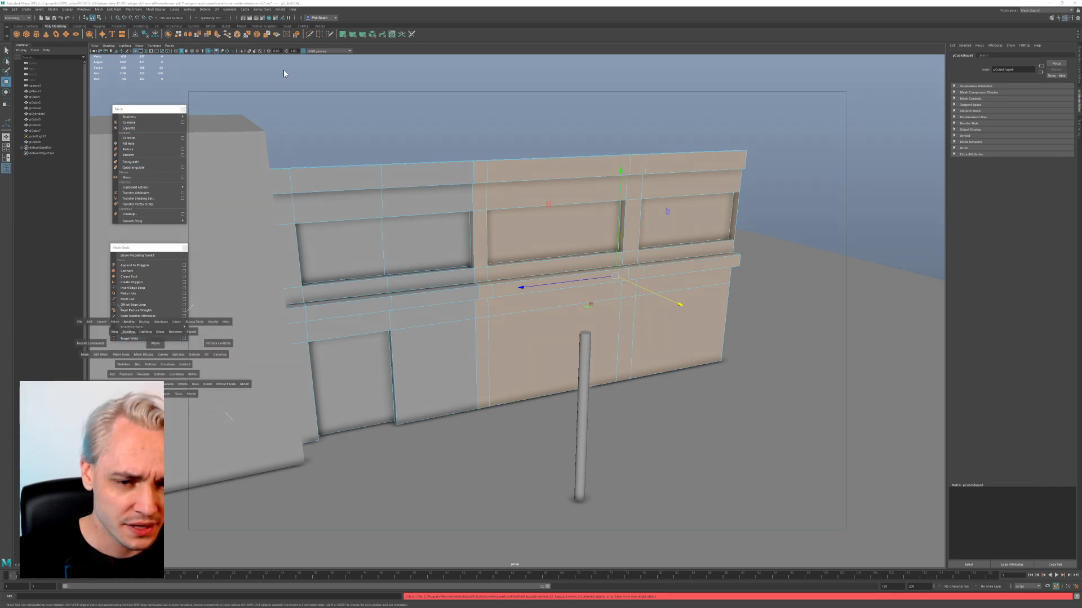
key("space")
left_click(253, 90)
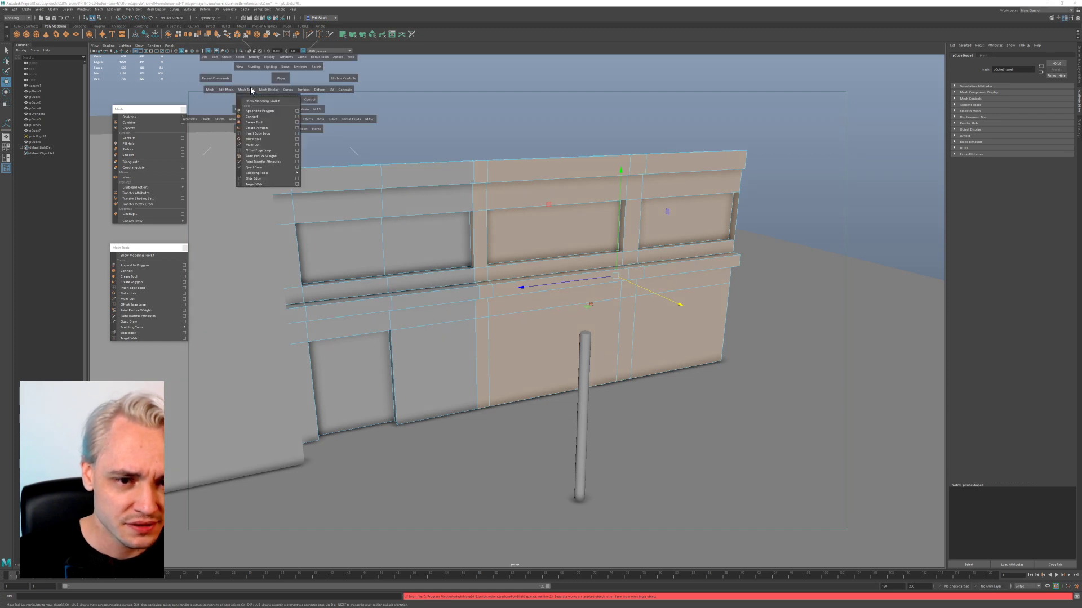
left_click(208, 90)
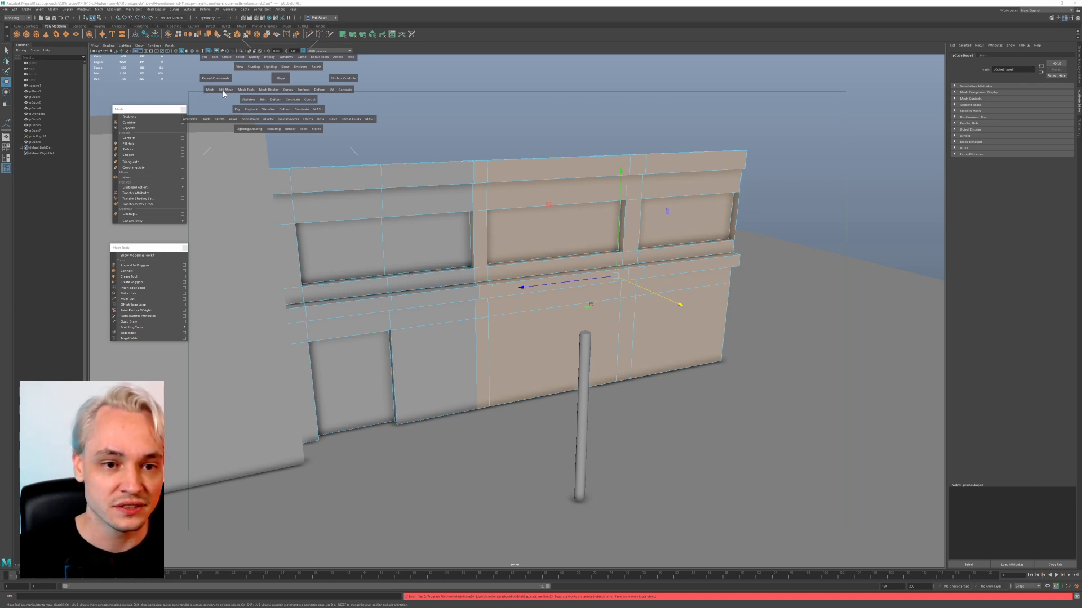
left_click(242, 91)
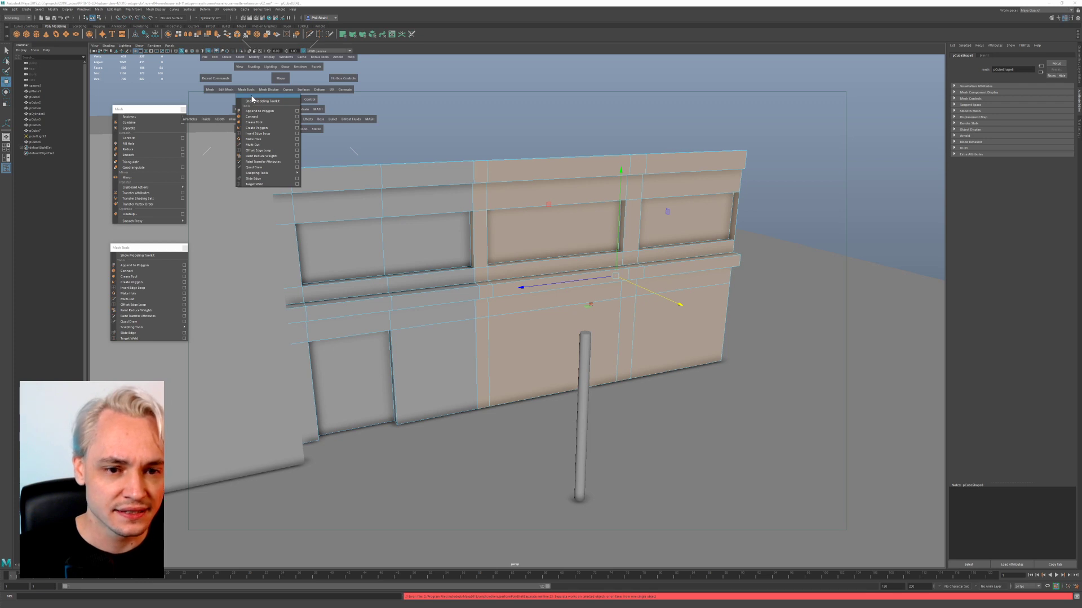
key("space")
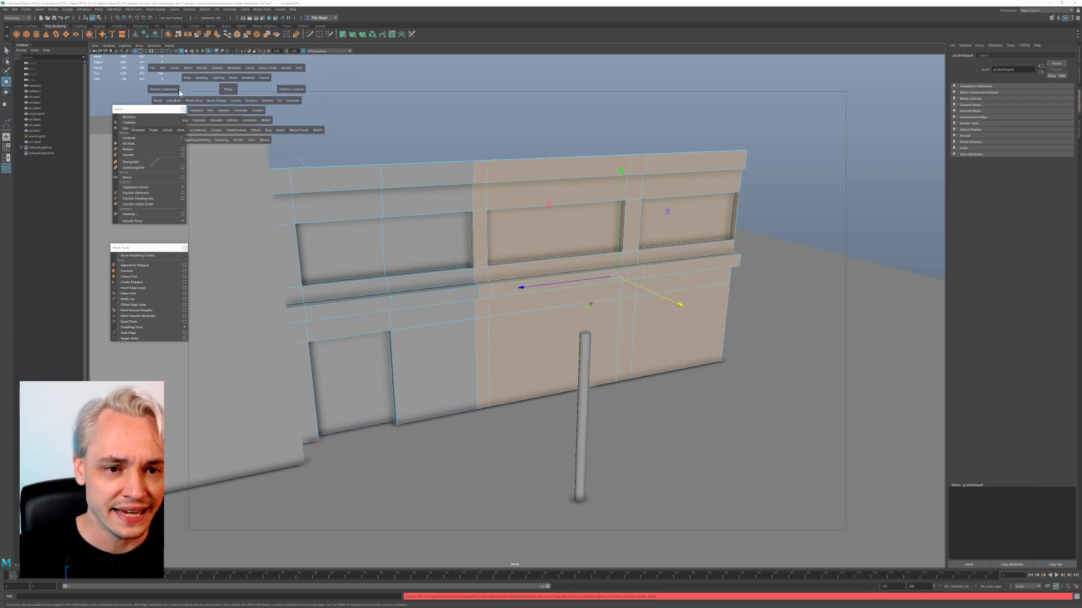
left_click(173, 100)
left_click(182, 107)
left_click_drag(182, 109, 214, 82)
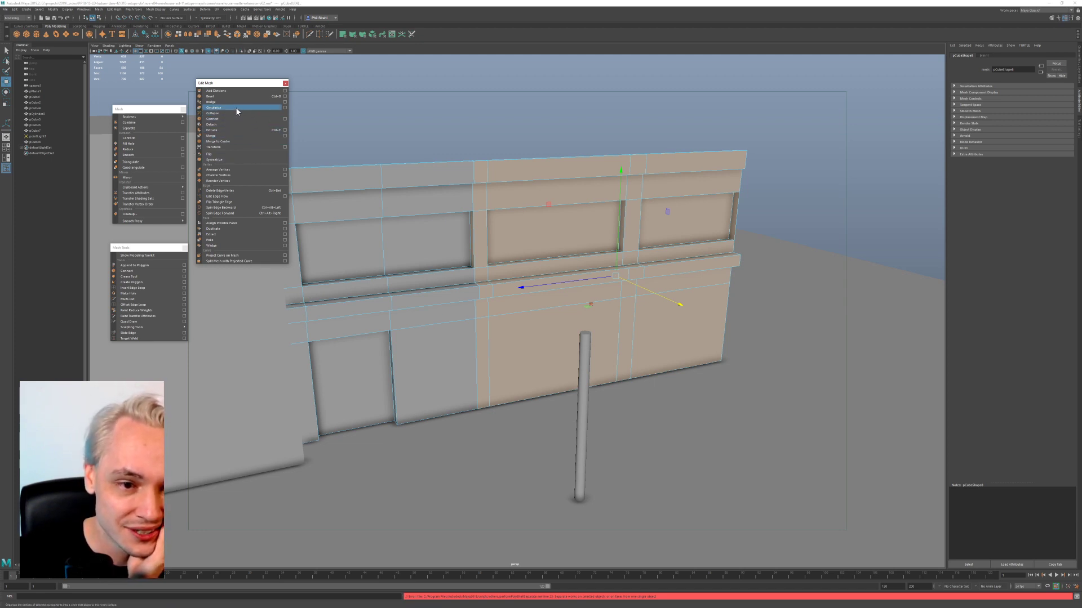
left_click(254, 234)
right_click_drag(519, 213, 475, 196)
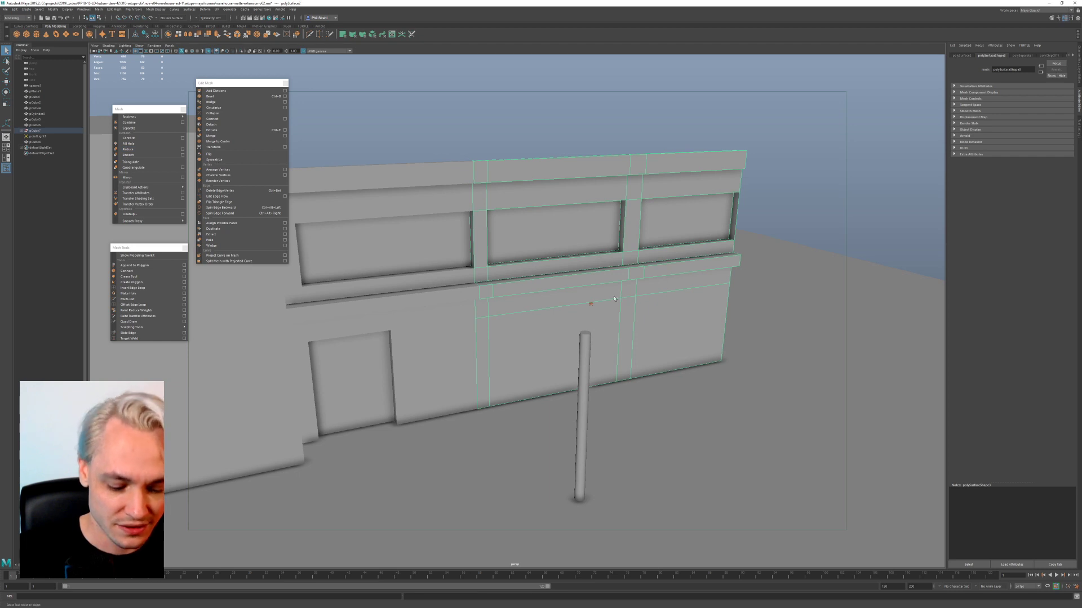
Step: Move the extracted two-bay mesh along the street to just beyond the far end of the original facade
key("w")
left_click_drag(390, 243, 599, 226)
left_click(574, 211)
left_click_drag(676, 198, 606, 188, "alt")
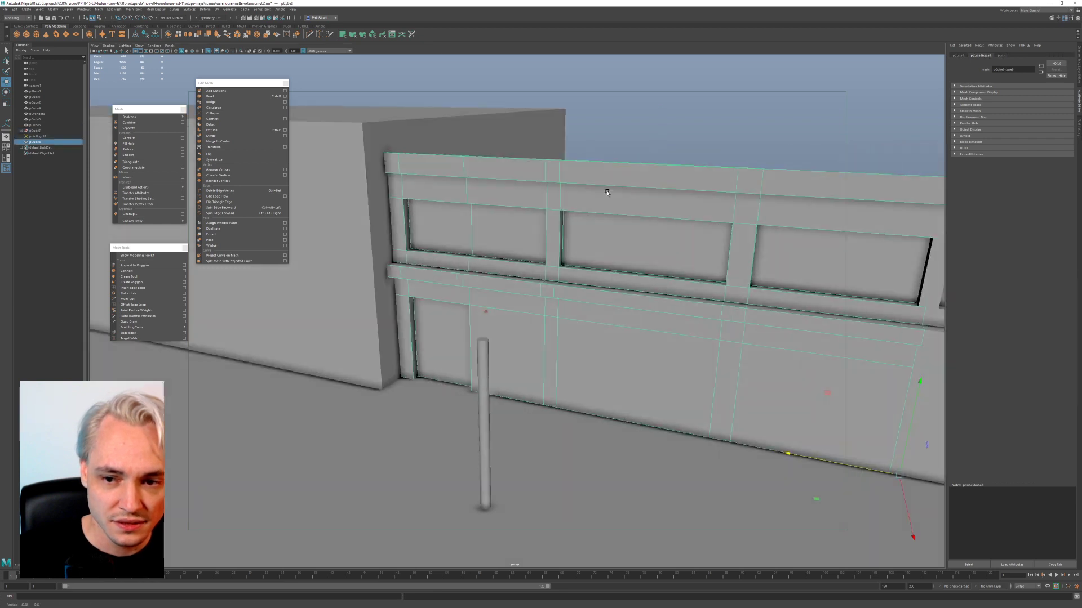
middle_click_drag(607, 188, 345, 174, "alt")
left_click(642, 272)
mouse_move(626, 247)
left_mouse_down()
mouse_move(689, 253)
mouse_move(647, 250)
left_mouse_up()
right_click_drag(647, 250, 412, 266, "alt")
left_click_drag(412, 266, 597, 373, "alt")
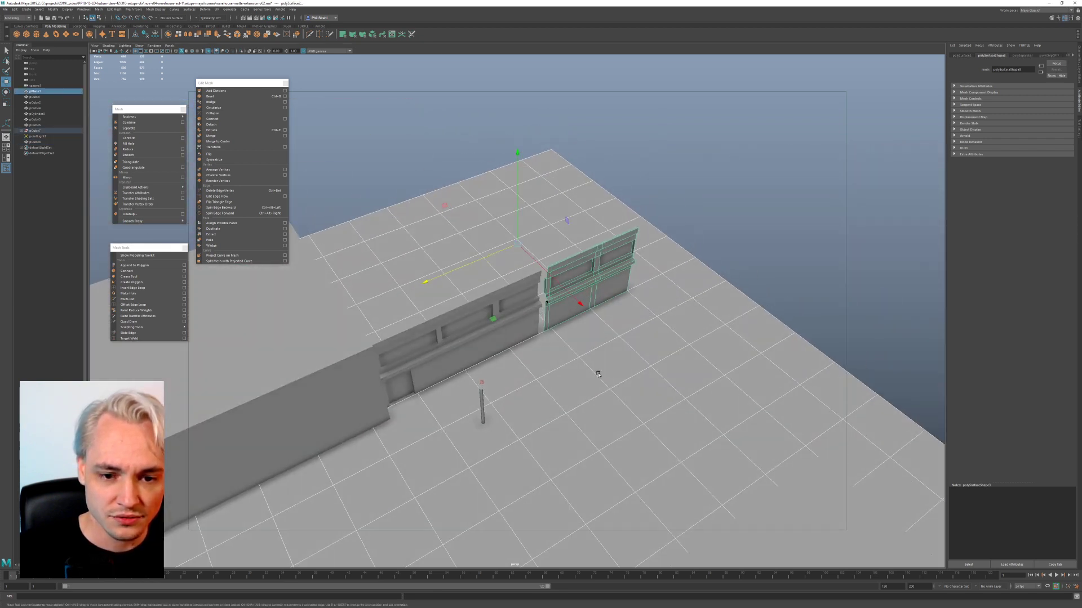
Step: Snap the extracted bays' pivot to their near upper corner vertex, and snap the mesh flush against the facade's end
right_click_drag(513, 278, 669, 339, "alt")
left_click(527, 89)
left_click_drag(758, 315, 669, 397, "alt")
left_click(634, 372)
right_click_drag(543, 324, 637, 312, "alt")
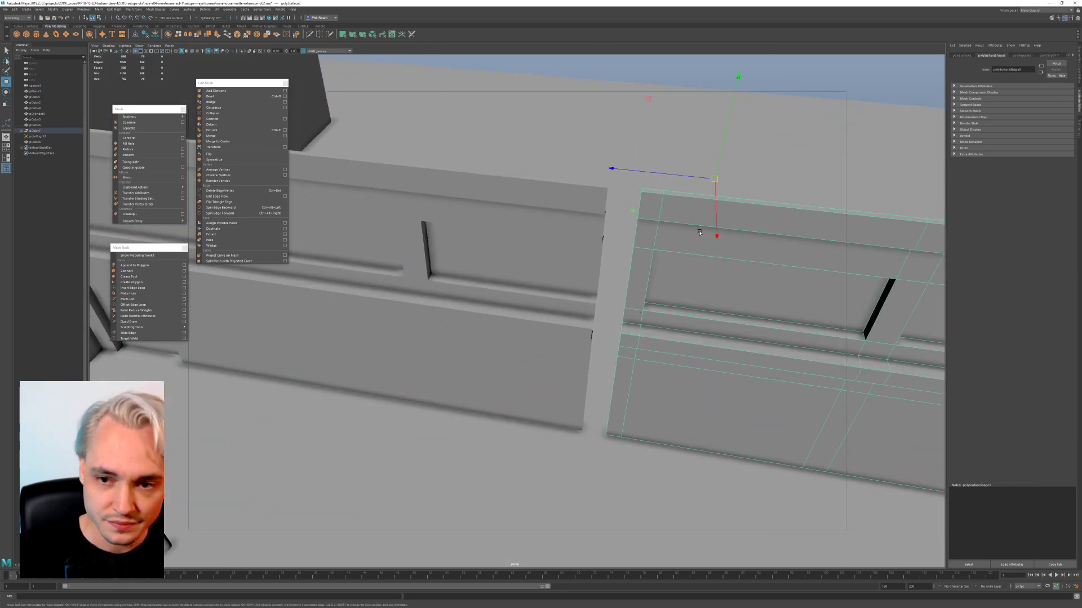
key("d")
key("v")
left_click_drag(715, 179, 657, 200)
left_click_drag(642, 194, 622, 194)
left_click(615, 156)
Step: Display the scene with textures and examine the extended facade row close up and from across the street
key("5")
left_click_drag(459, 316, 512, 301, "alt")
key("6")
right_click_drag(513, 302, 473, 313, "alt")
left_click_drag(473, 313, 552, 277, "alt")
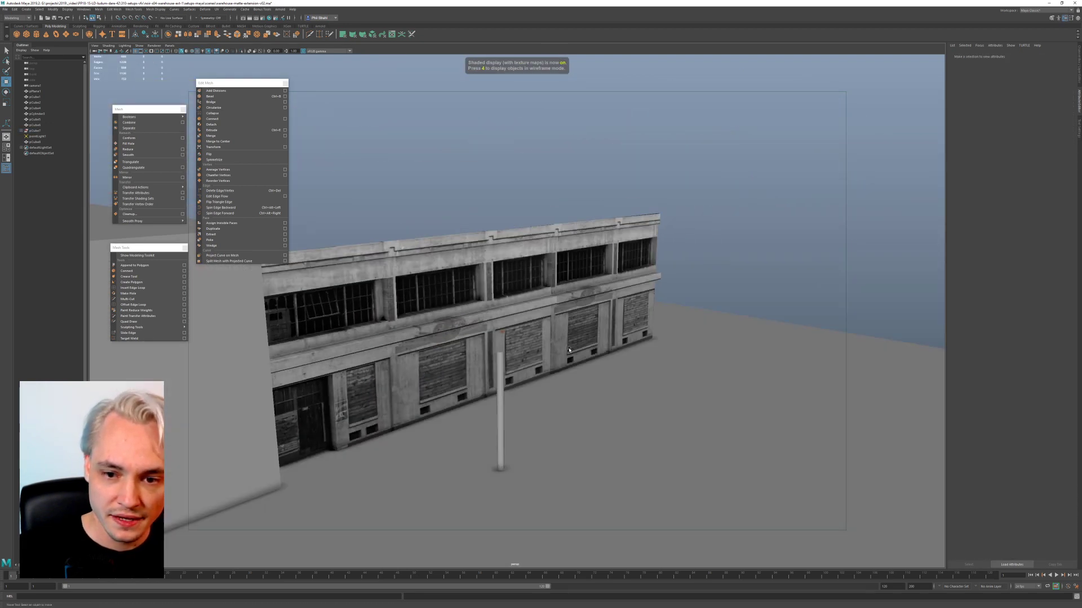
right_click_drag(552, 277, 507, 293, "alt")
mouse_move(507, 293)
left_mouse_down("alt")
mouse_move(577, 280)
mouse_move(510, 294)
left_mouse_up("alt")
right_click_drag(509, 294, 494, 304, "alt")
mouse_move(494, 305)
left_mouse_down("alt")
mouse_move(505, 324)
mouse_move(514, 300)
mouse_move(529, 298)
mouse_move(498, 292)
left_mouse_up("alt")
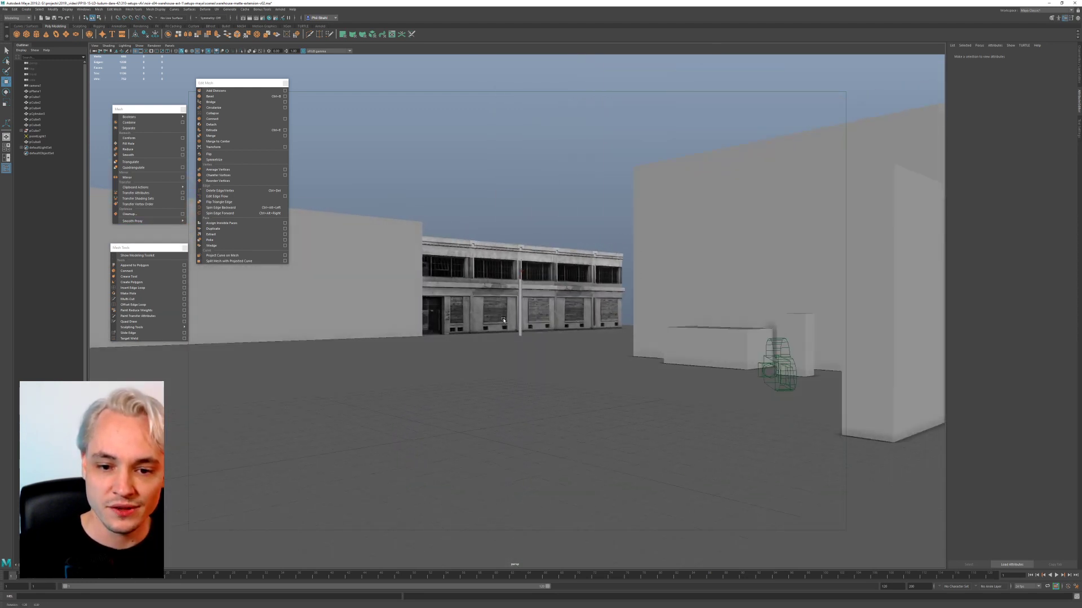
Step: Close the floating Edit Mesh palette and save the scene
left_click(285, 82)
key("ctrl+s")
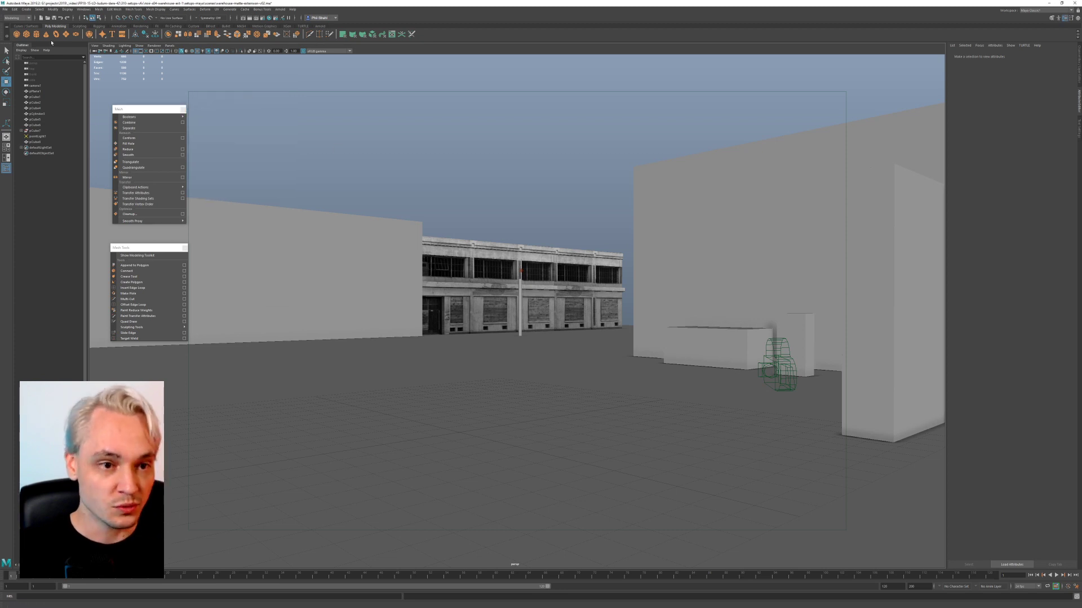
left_click_drag(345, 224, 344, 230, "alt")
Step: Display the scene with all its lights and look through camera1
key("7")
right_click_drag(564, 353, 460, 287, "alt")
left_click_drag(459, 287, 330, 176, "alt")
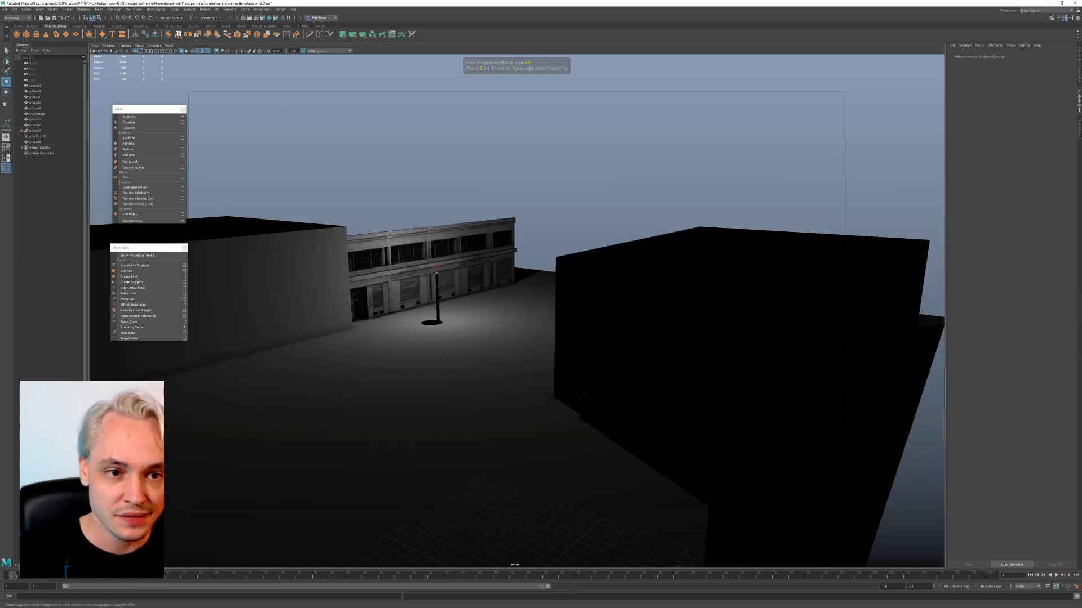
left_click(169, 45)
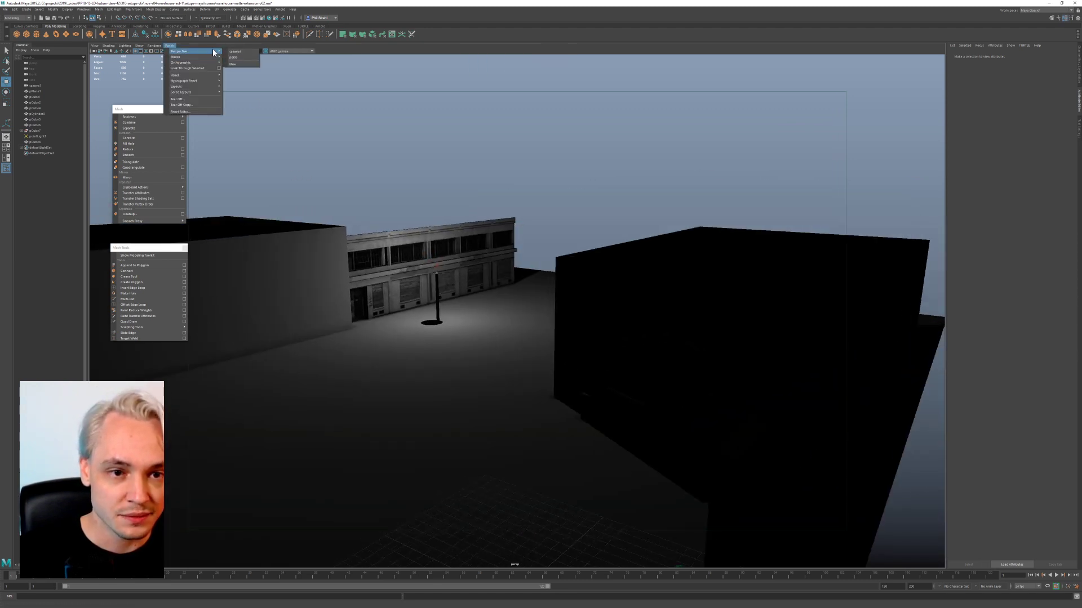
left_click(232, 52)
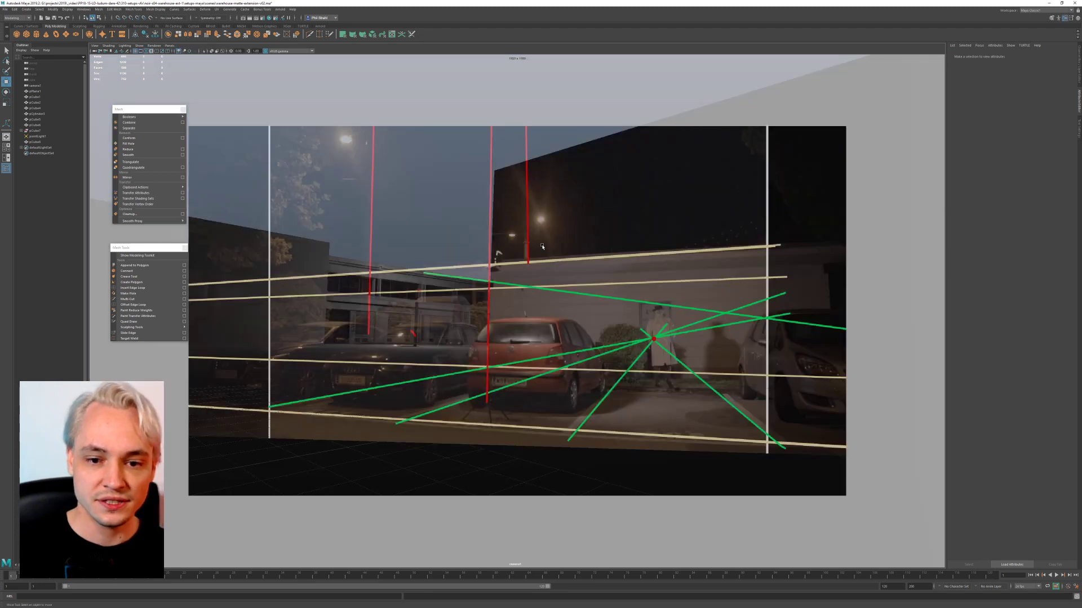
Step: Open the attributes of camera1's image plane and raise its alpha gain slightly
left_click(94, 52)
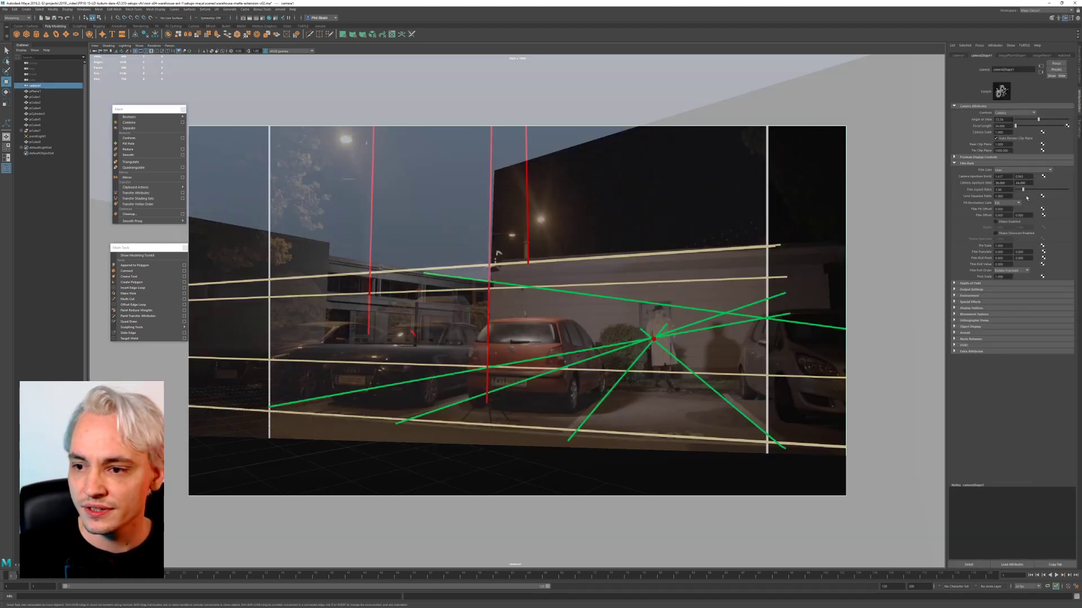
left_click(1008, 55)
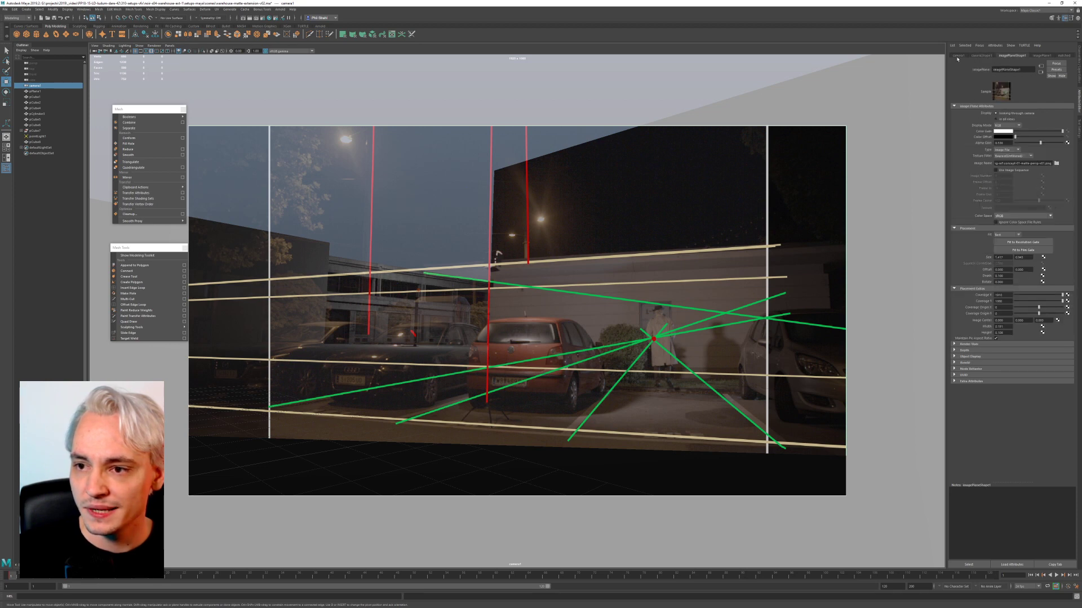
mouse_move(1027, 143)
left_mouse_down()
mouse_move(1014, 145)
mouse_move(1046, 147)
left_mouse_up()
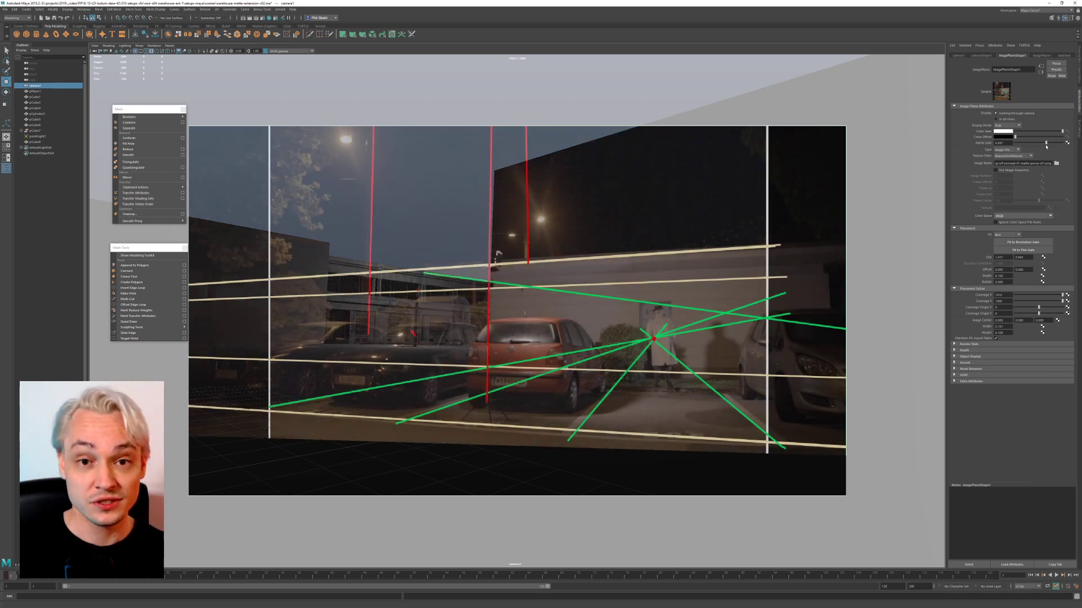
left_click_drag(1044, 146, 1042, 145)
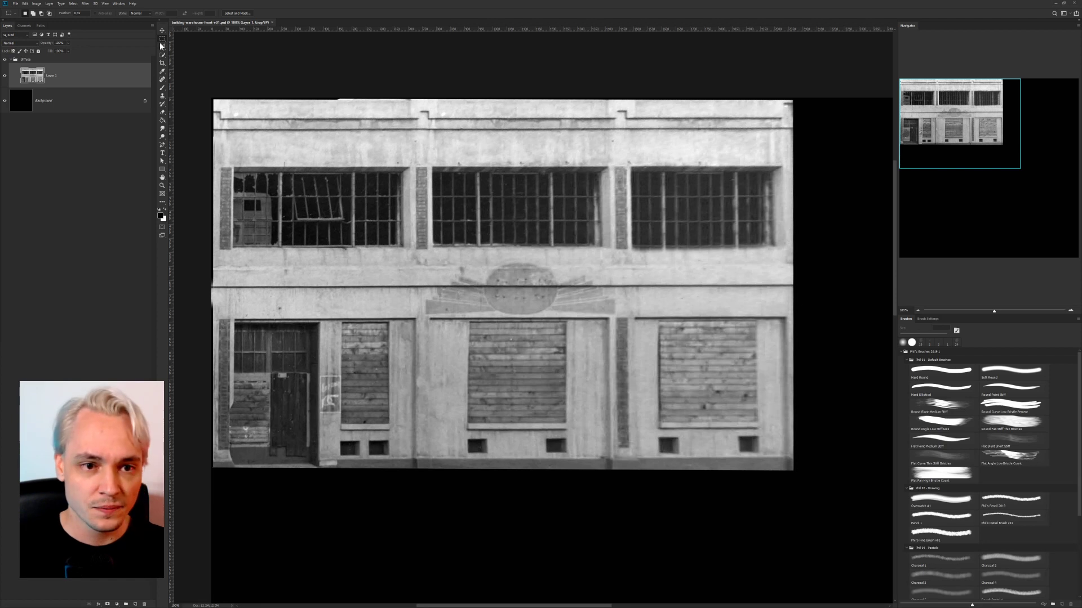
Step: Switch to Photoshop and open concept-01-matte-persp-v02.psd from the project's img-ref folder
key("ctrl+o")
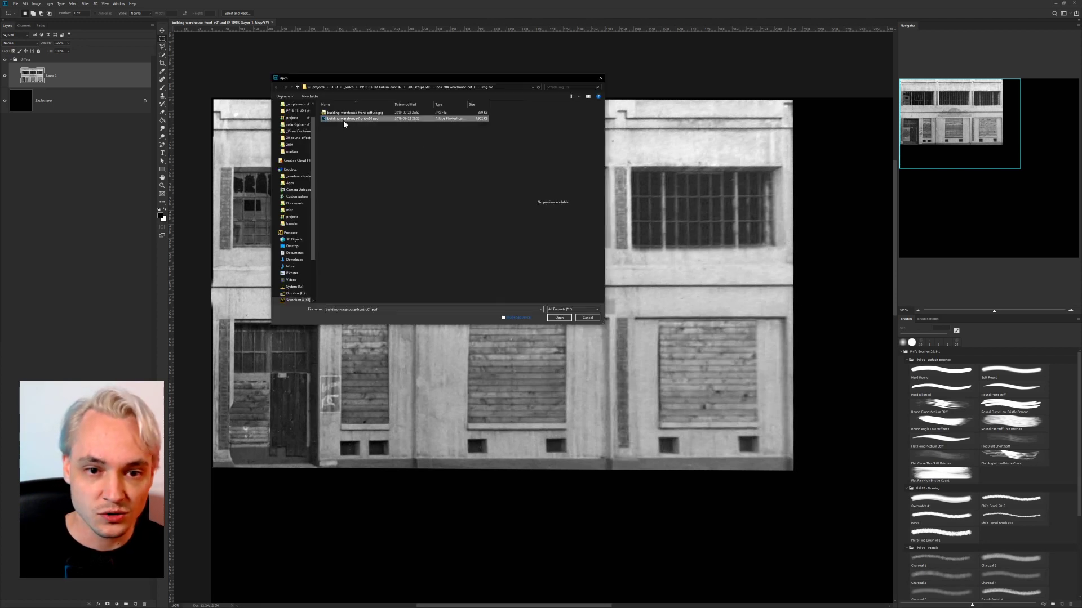
left_click(355, 125)
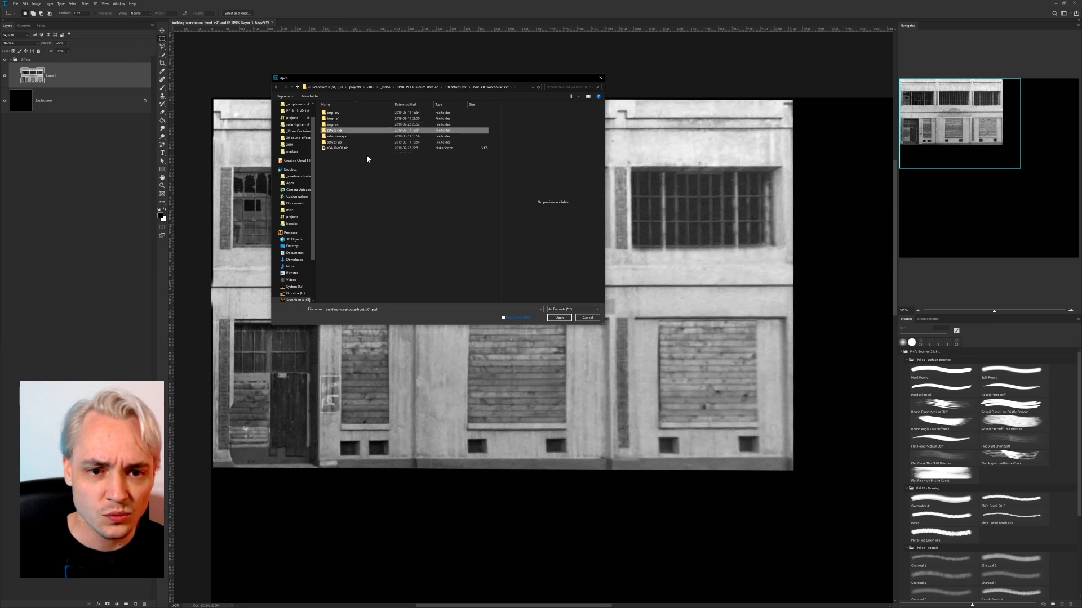
double_click(350, 141)
key("alt+Left")
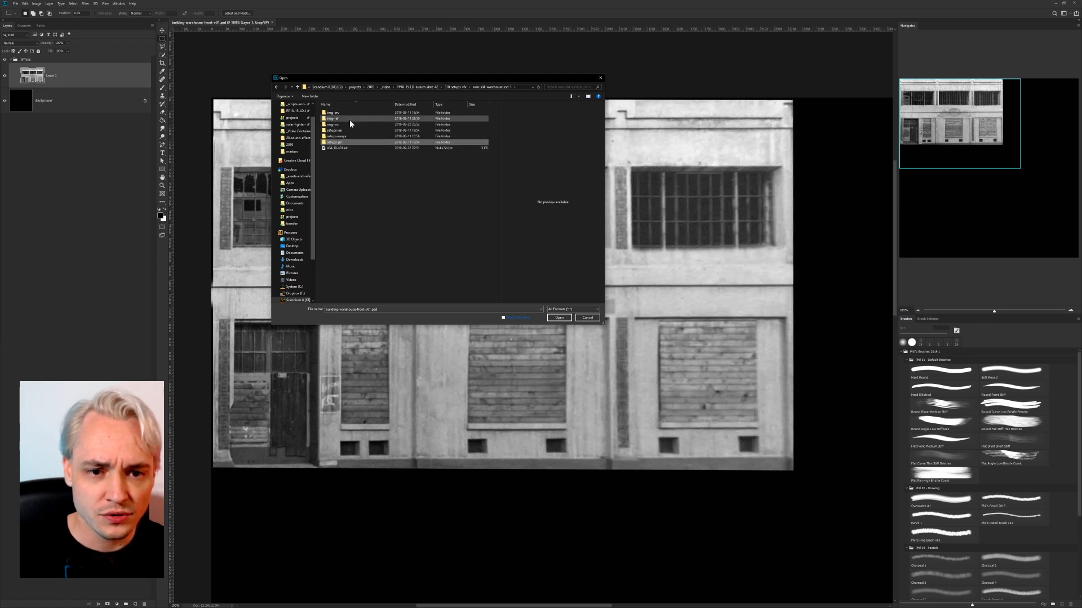
double_click(350, 119)
left_click(361, 135)
key("Down")
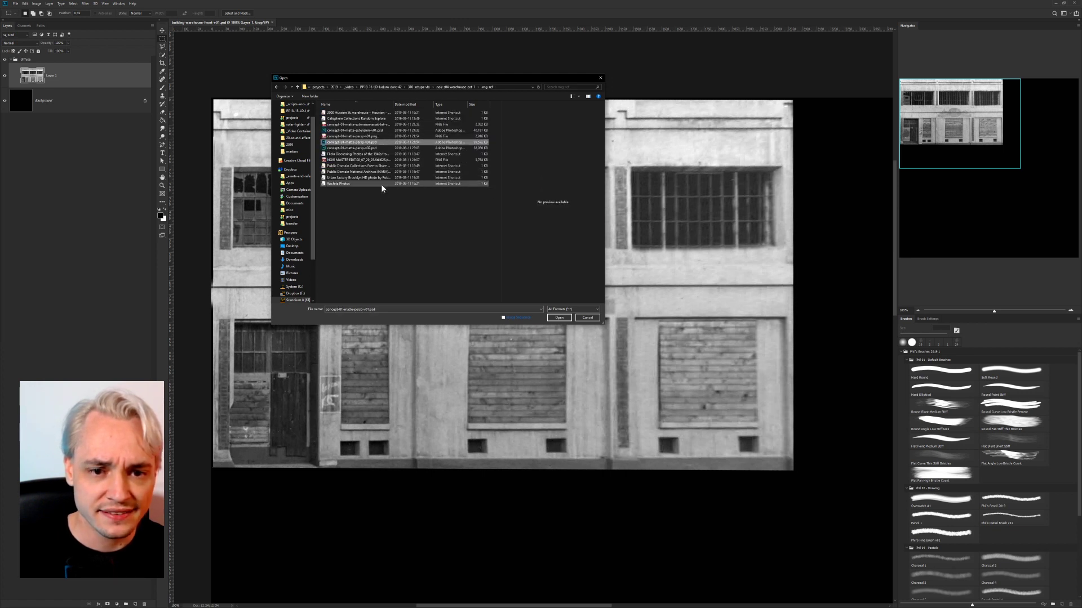
key("Down")
key("Return")
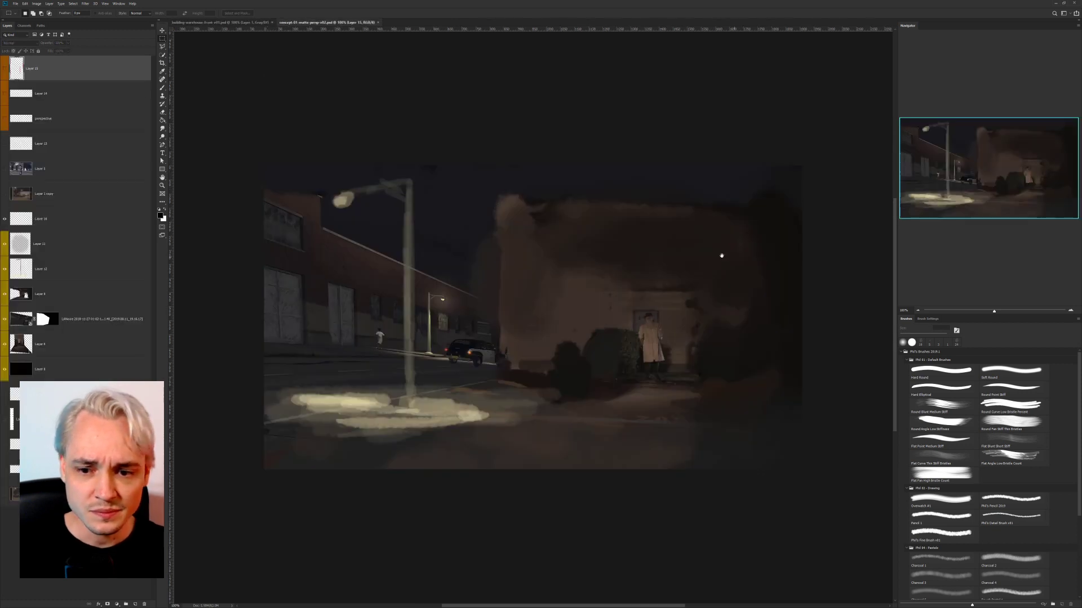
Step: Isolate Layer 6, showing only the cutout of the man in the trench coat at the door
left_click_drag(571, 220, 565, 205)
key("ctrl+plus")
key("ctrl+plus")
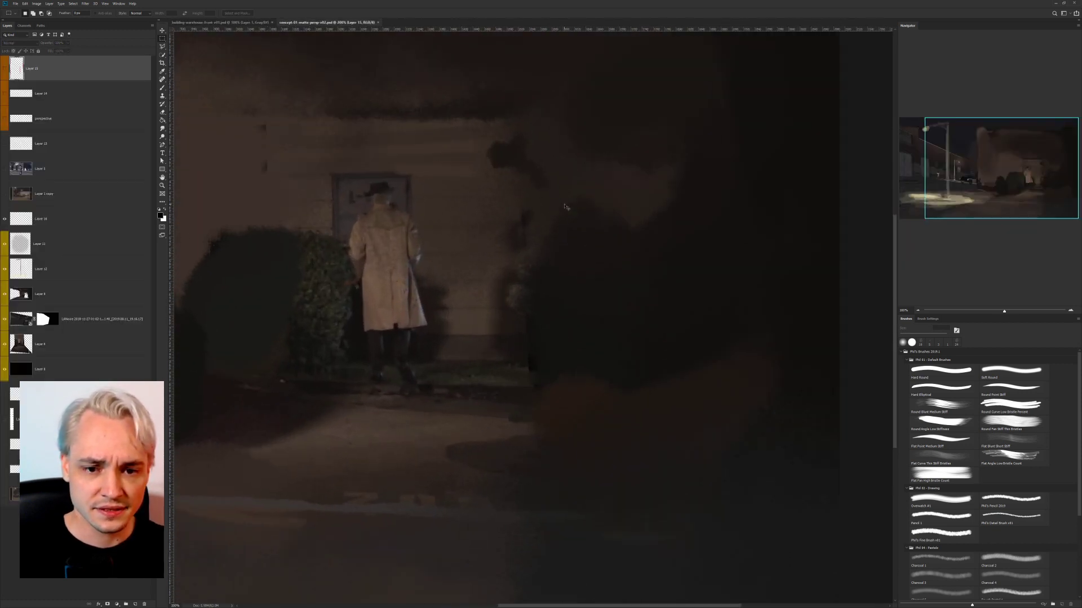
left_click_drag(484, 229, 656, 244)
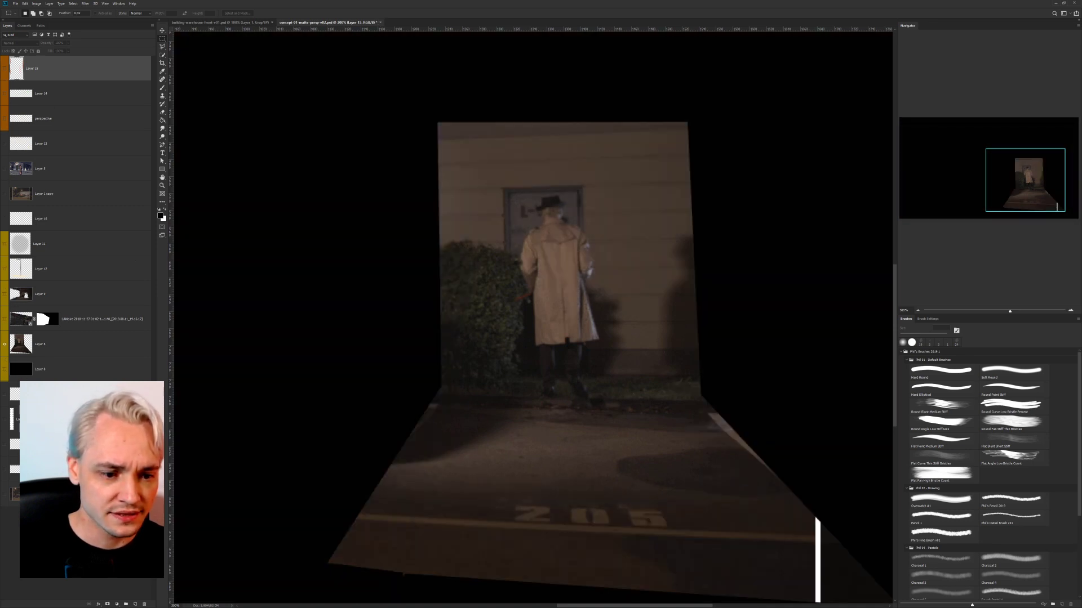
key("ctrl+minus")
key("ctrl+minus")
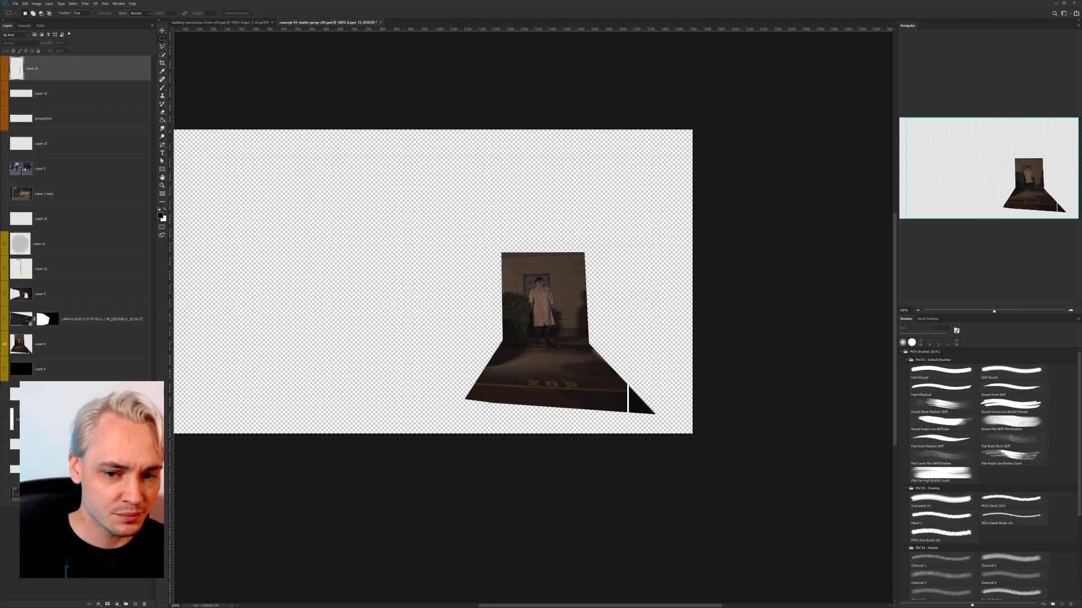
left_click_drag(326, 193, 422, 199)
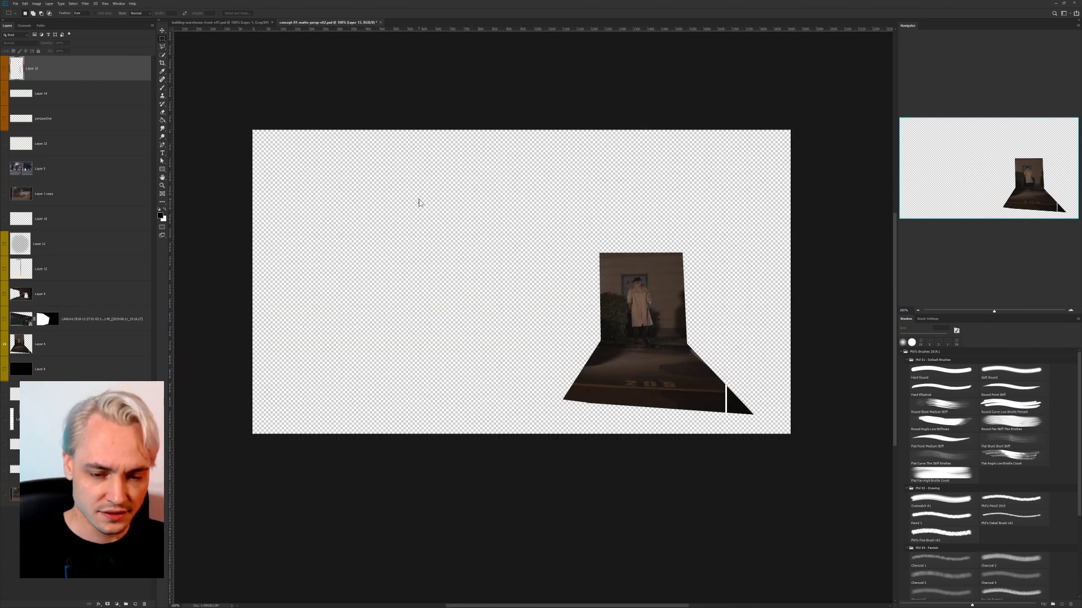
Step: Save the isolated cutout as the PNG image-plane-reference-v01.png in the img-ref folder, keeping the smallest file size option
key("ctrl+shift+s")
left_click(338, 304)
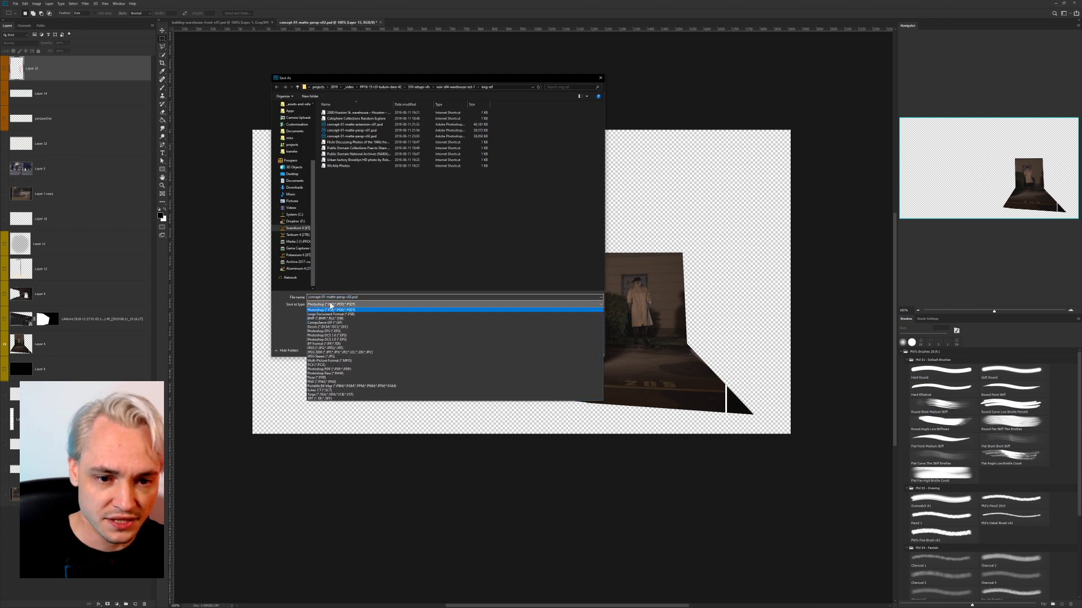
left_click(356, 383)
left_click(361, 297)
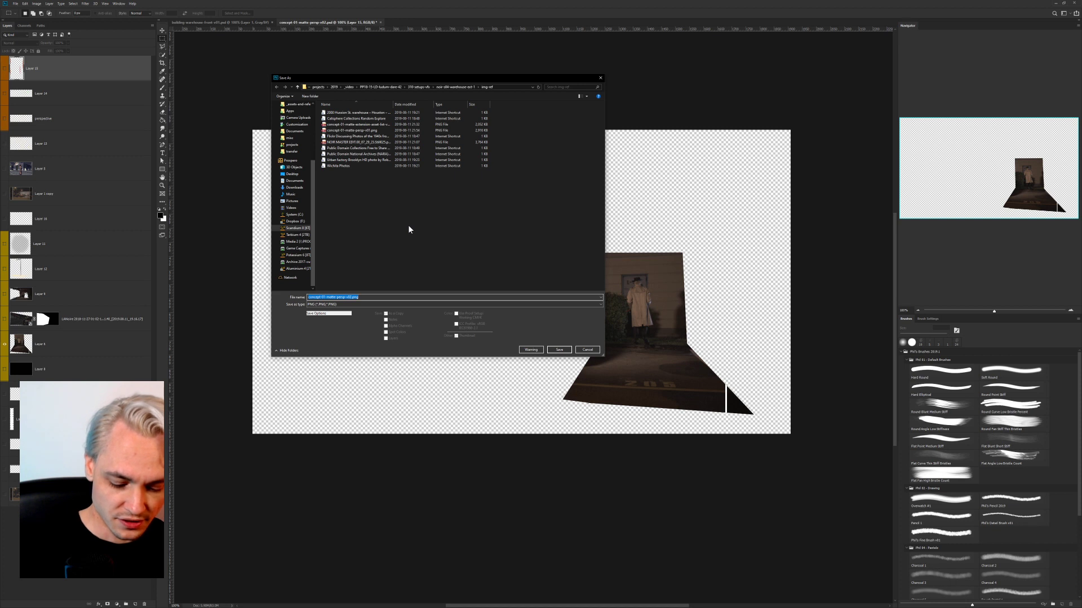
type("image-plane-reference-")
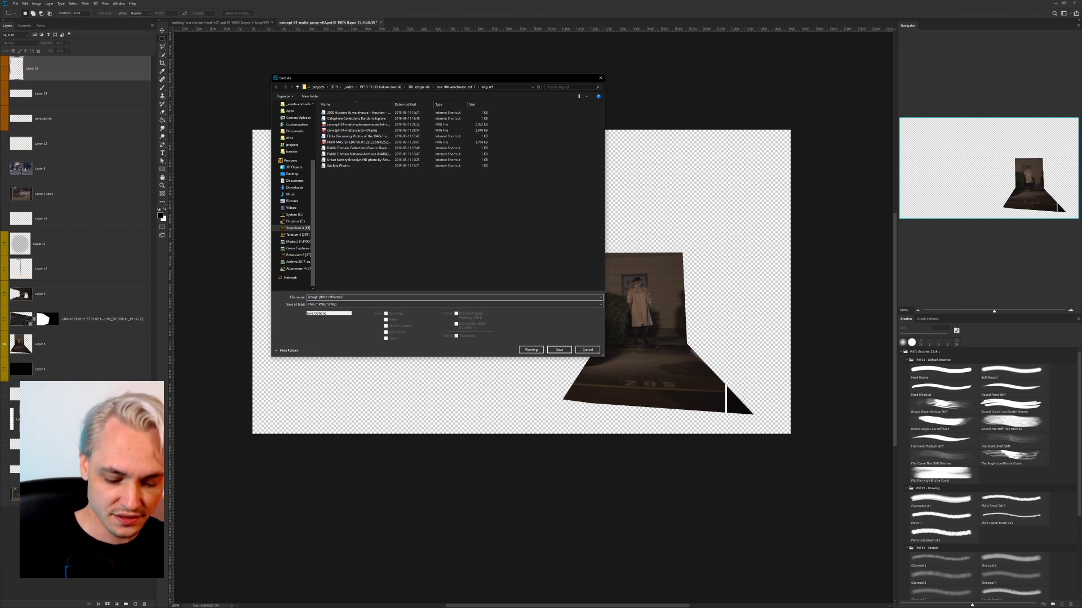
type("1")
key("Return")
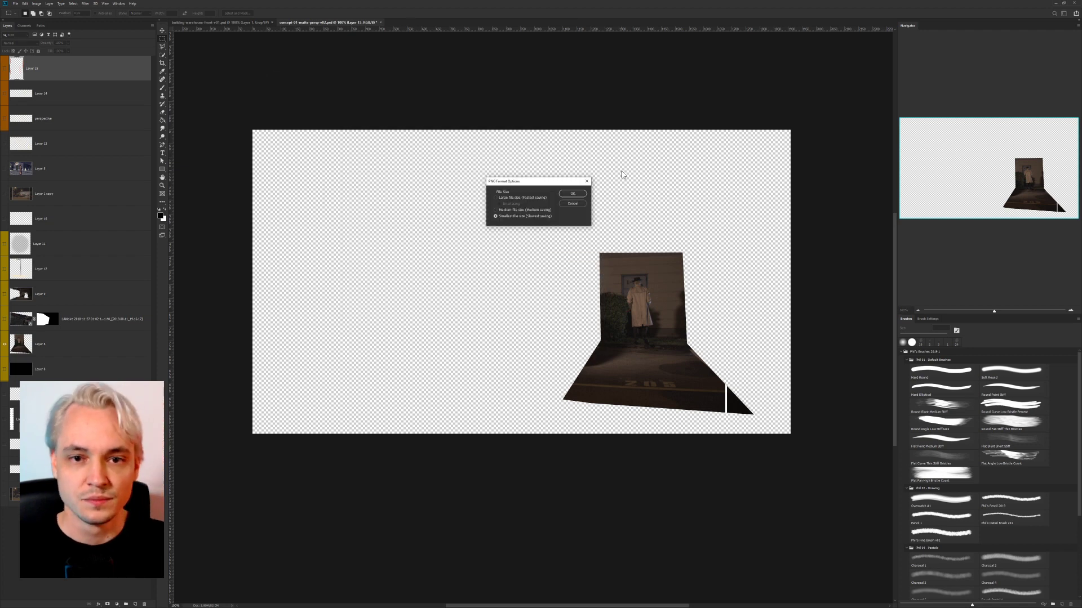
key("Return")
Step: Switch back to Maya and load image-plane-reference-v01.png from the img-ref folder as camera1's image plane image
left_click(1056, 3)
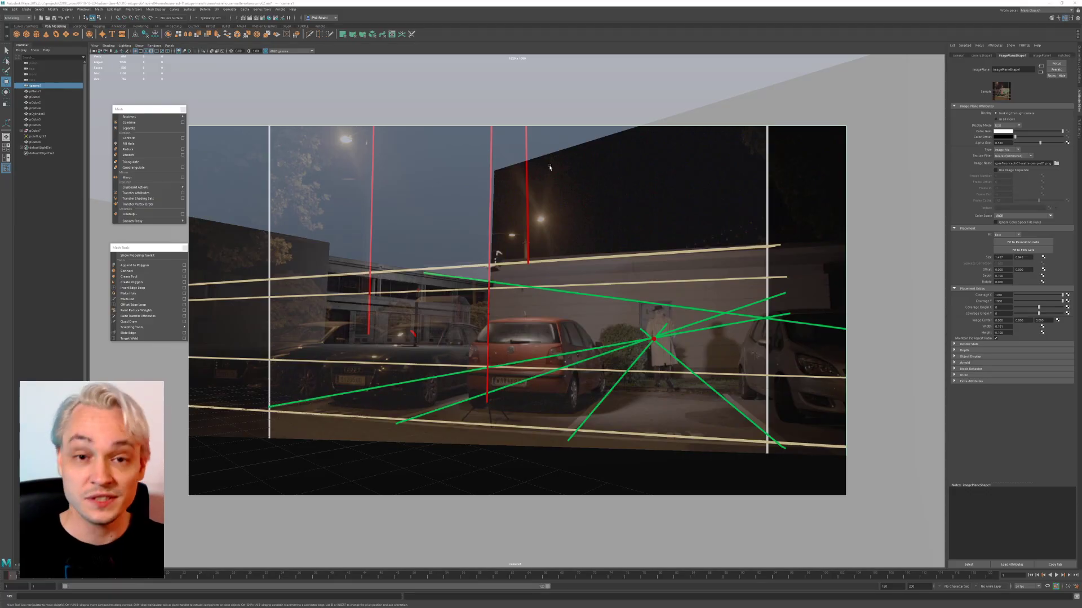
left_click(1056, 164)
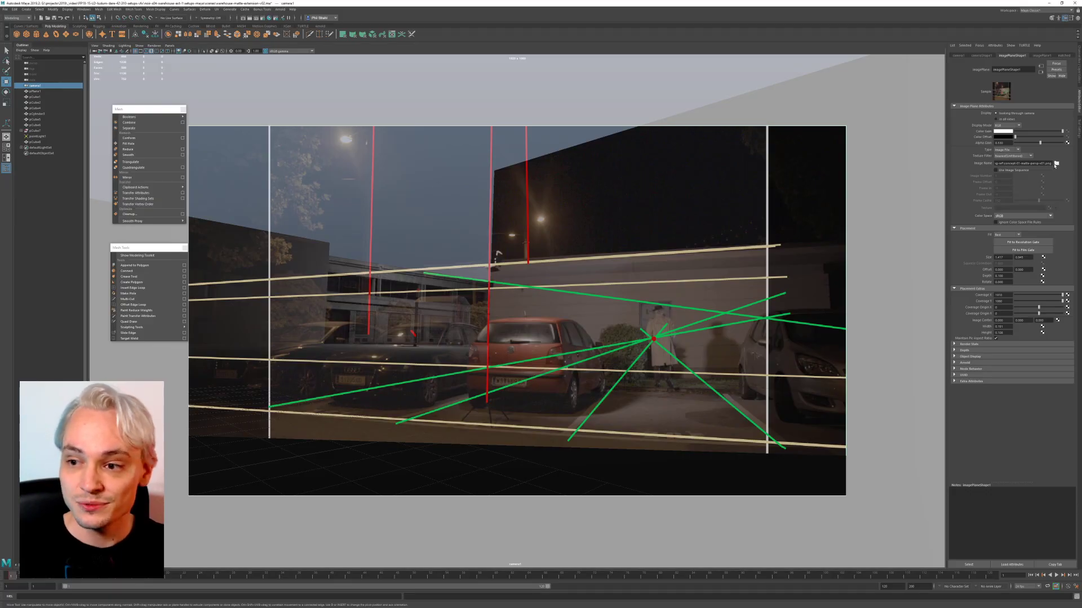
left_click(647, 356)
key("BackSpace")
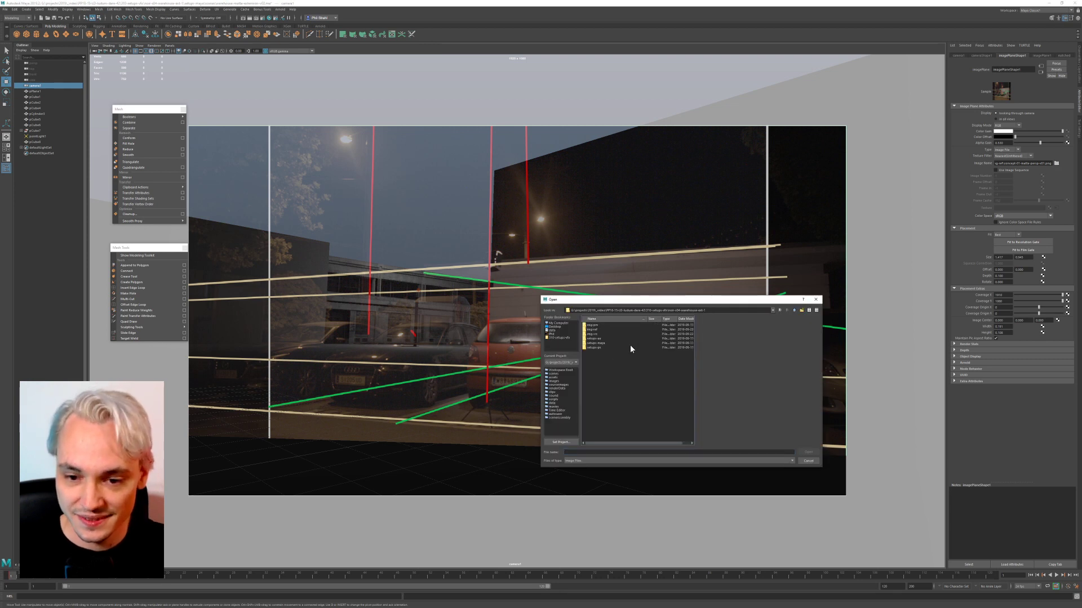
left_click(591, 330)
key("Return")
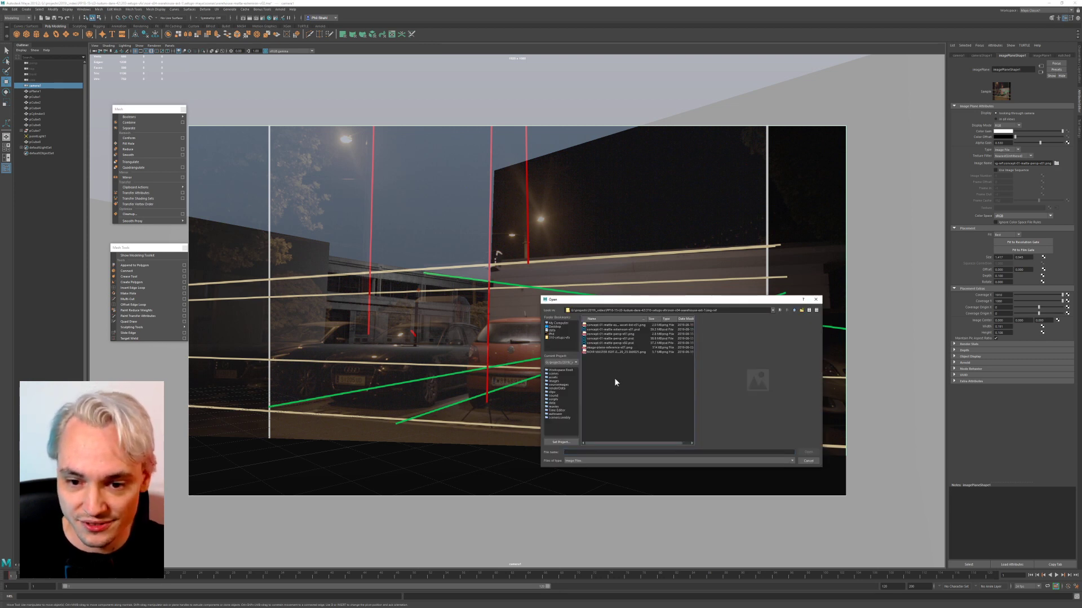
left_click(604, 348)
key("Return")
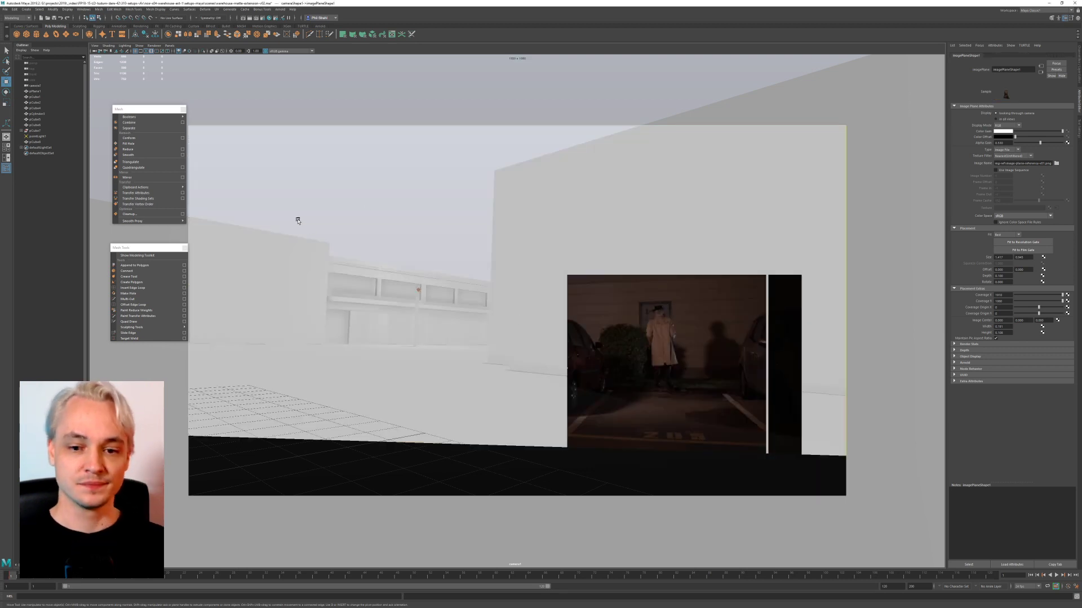
Step: Display the scene with all lights, inspect the lit buildings in the perspective view, and return to the camera1 view
key("7")
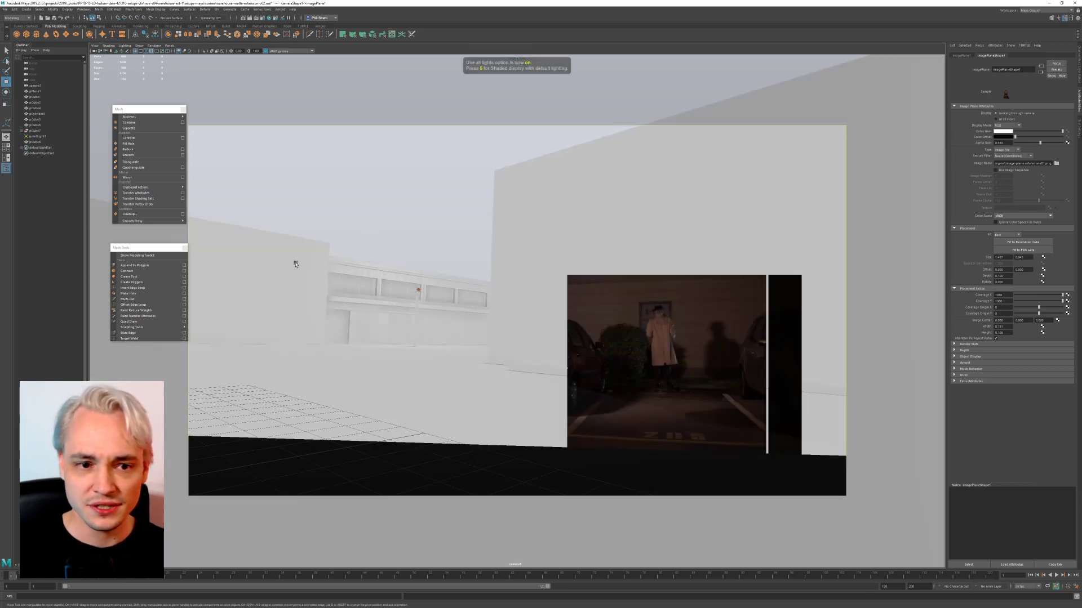
key("space")
left_click_drag(293, 261, 297, 251)
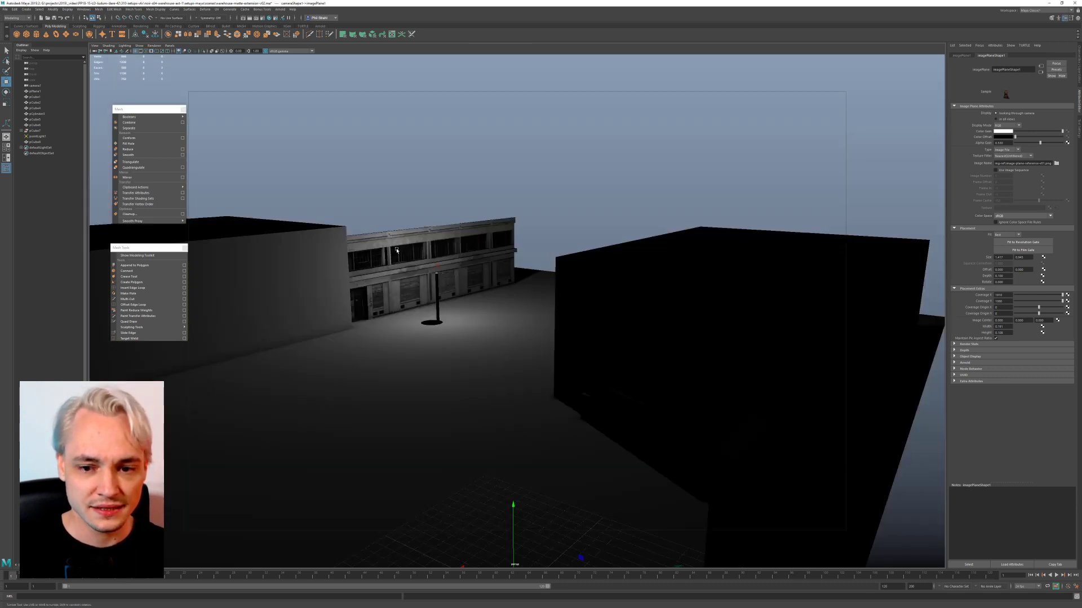
mouse_move(397, 251)
left_mouse_down("alt")
mouse_move(419, 240)
mouse_move(398, 245)
left_mouse_up("alt")
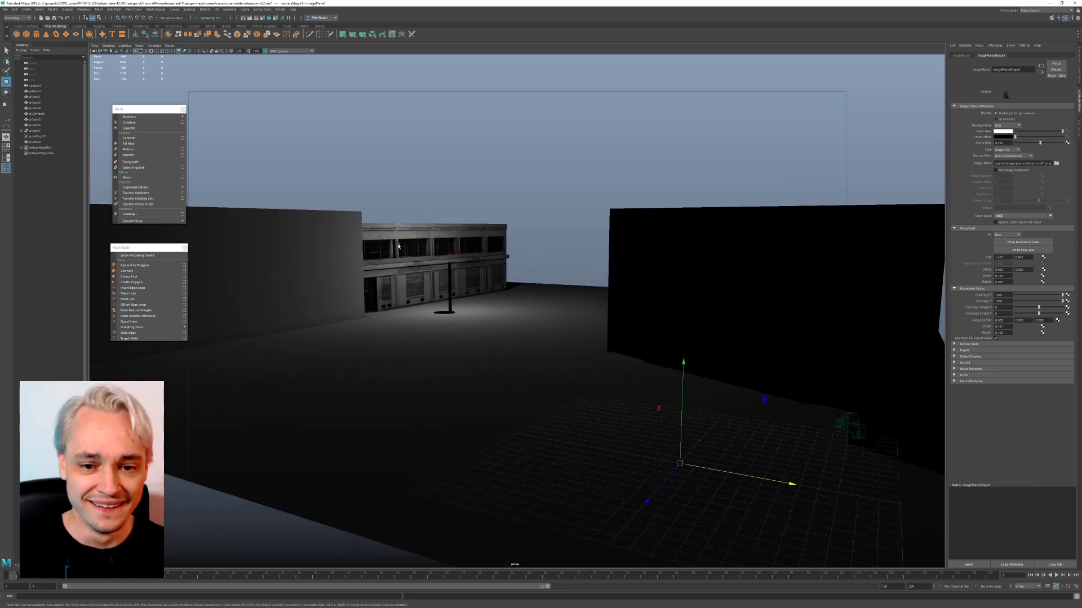
left_click(169, 46)
mouse_move(191, 51)
left_click(238, 53)
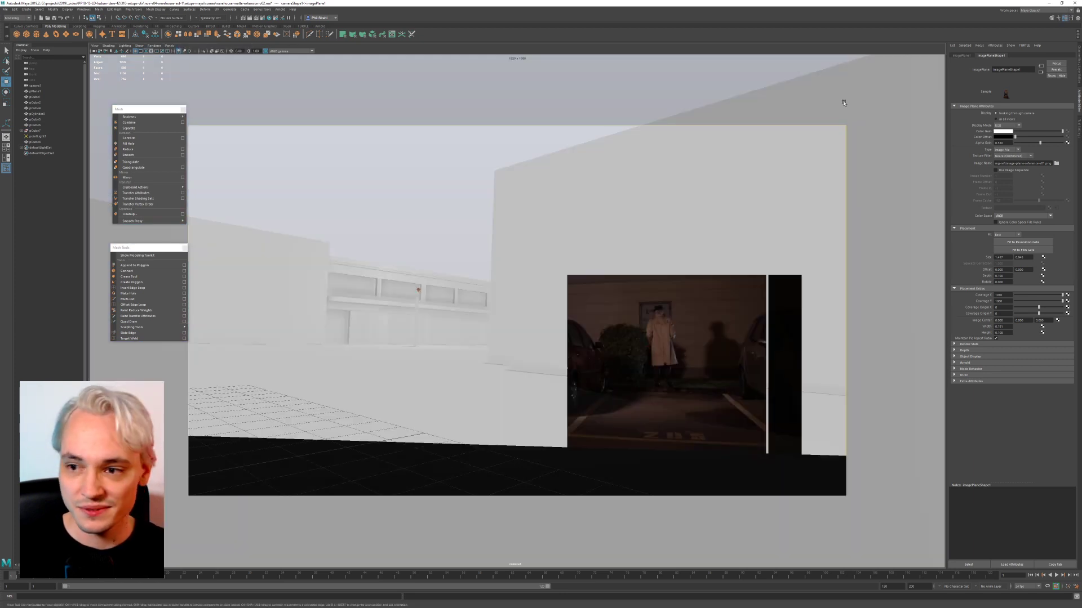
Step: Raise the image plane's alpha gain to 1, leaving it without a texture connection and its type as Image File
left_click_drag(1042, 144, 977, 152)
left_click_drag(1067, 151, 1081, 150)
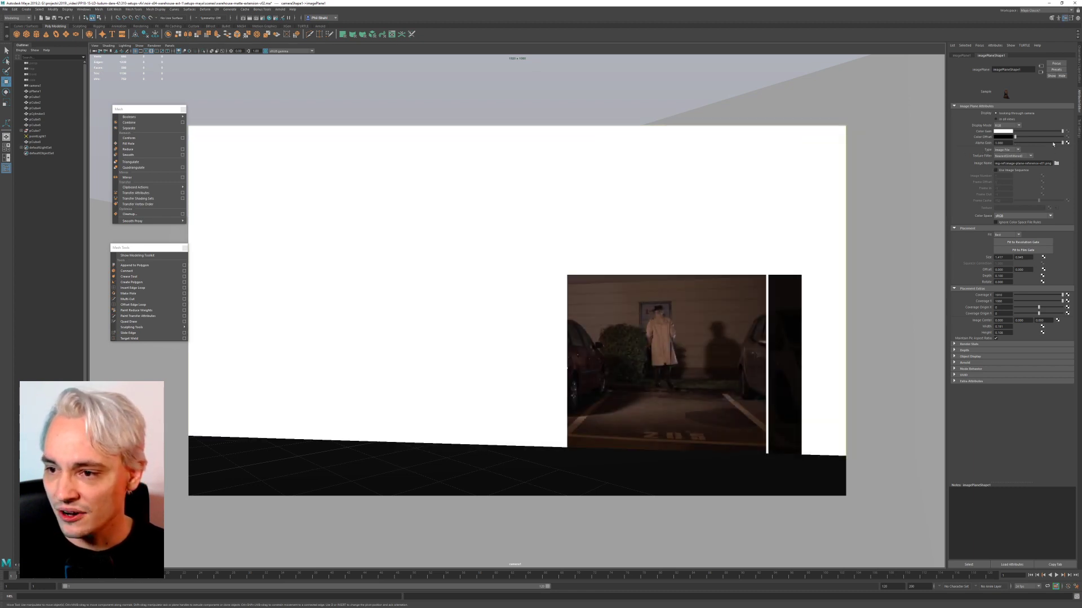
left_click(1067, 143)
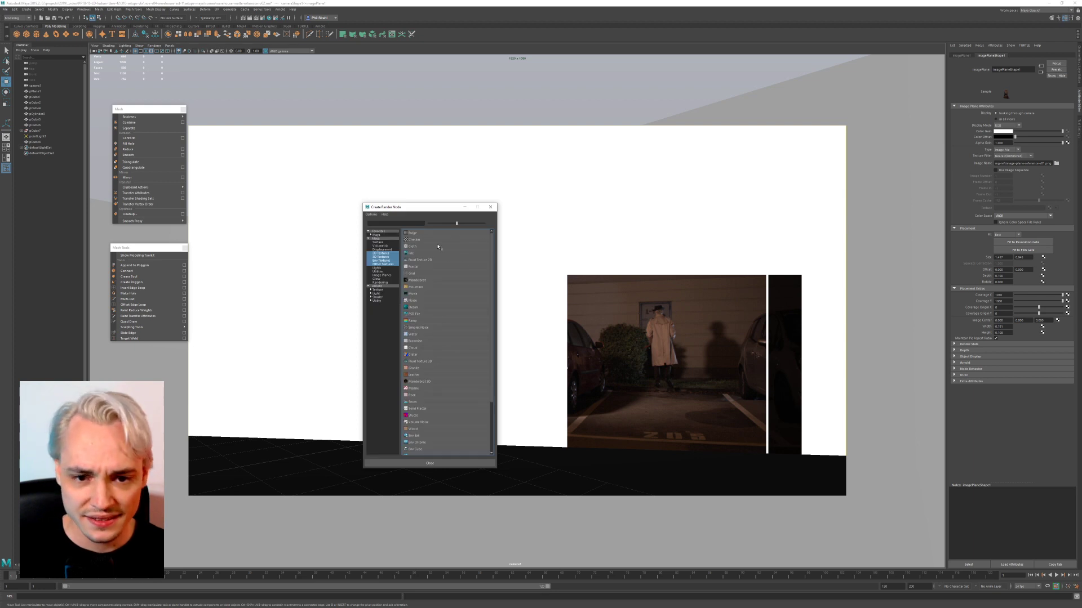
left_click(490, 208)
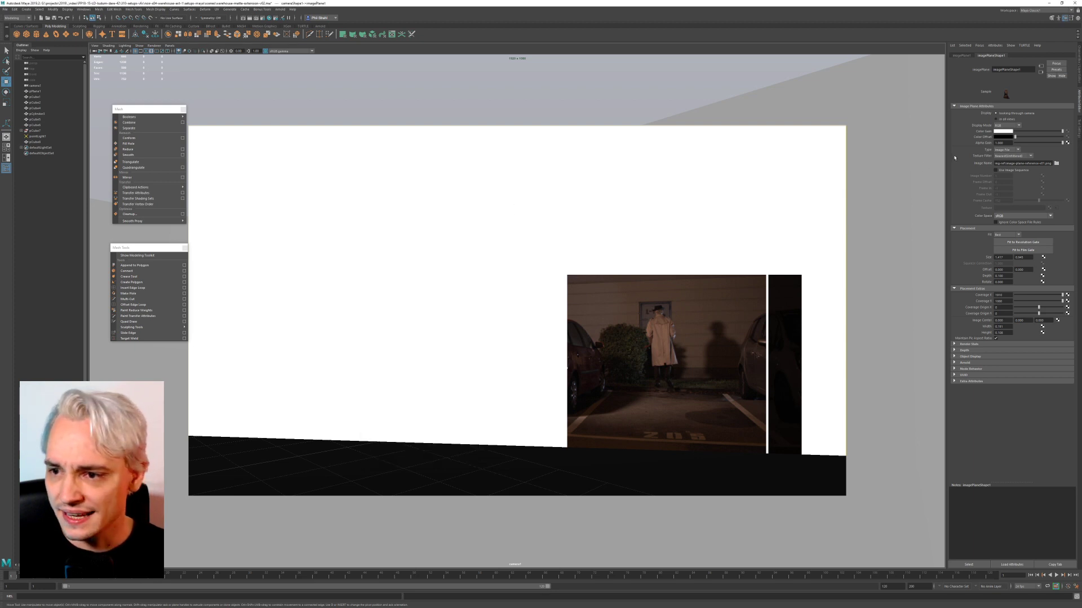
left_click(1015, 150)
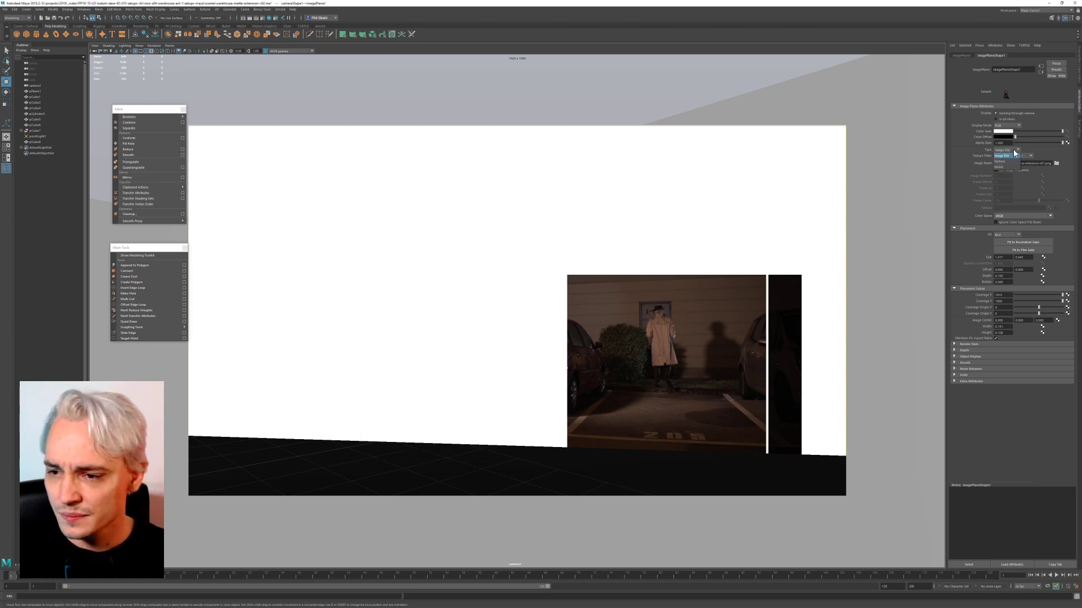
Step: Switch to Photoshop, add an alpha channel with the cutout selection filled white, deselect, and save the document
key("alt+Tab")
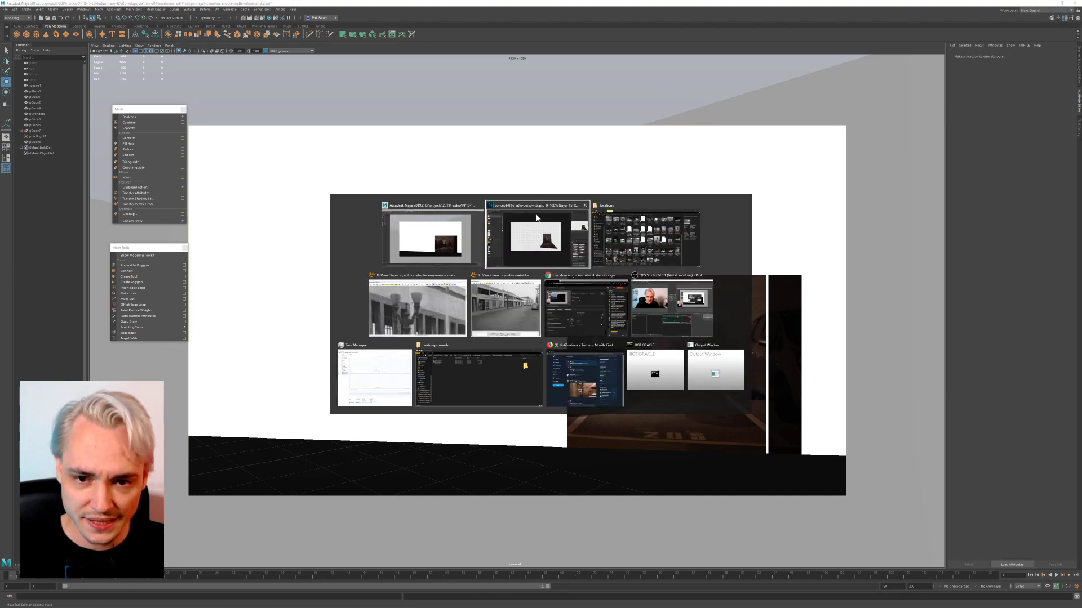
key("alt+Tab")
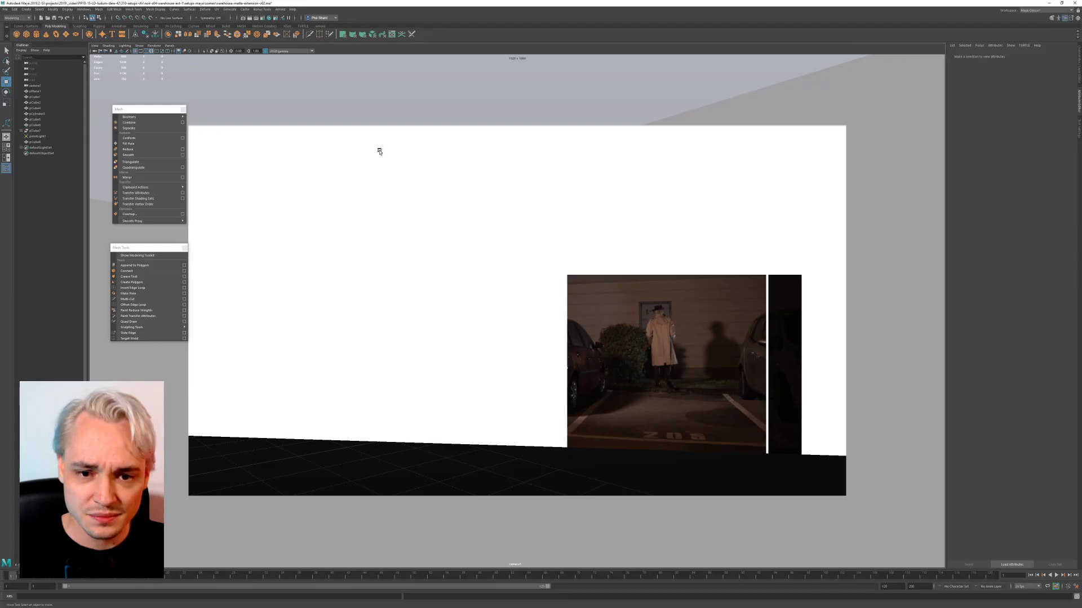
key("alt+Tab")
left_click(427, 236)
key("alt+Tab")
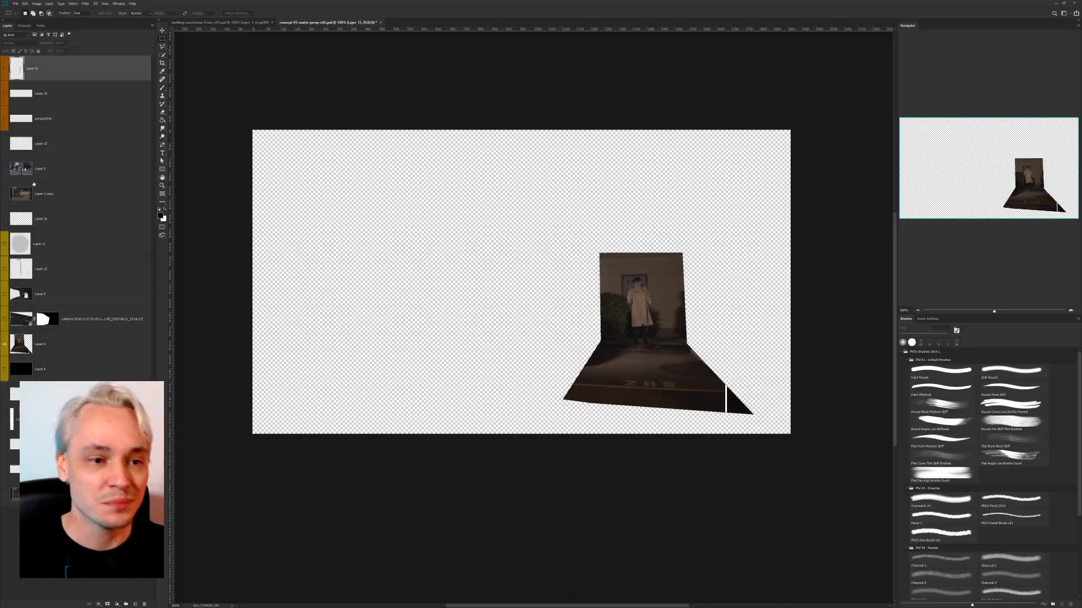
left_click(24, 25)
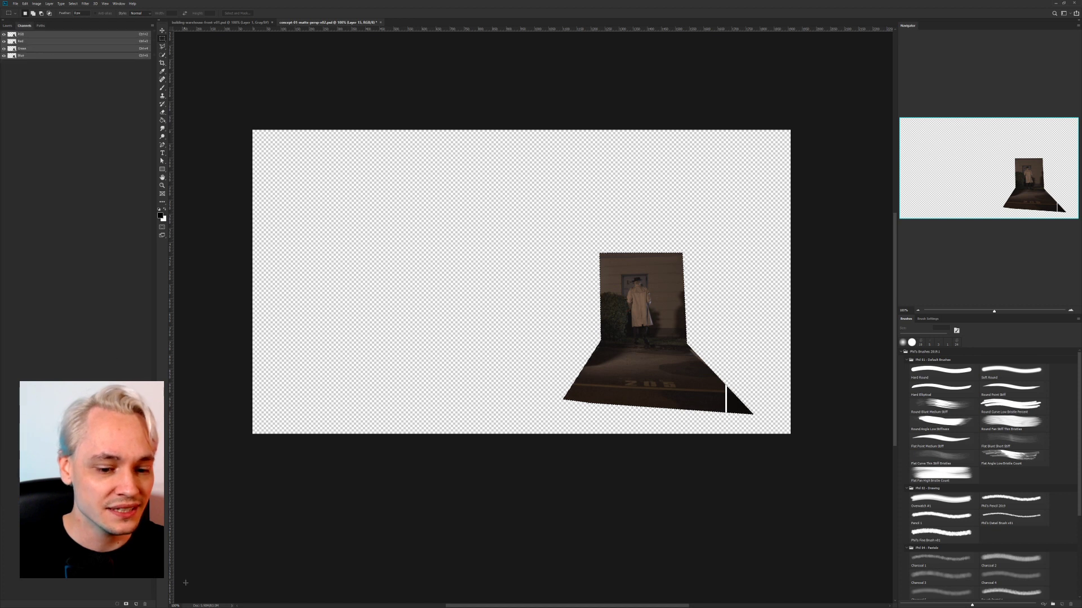
left_click(137, 604)
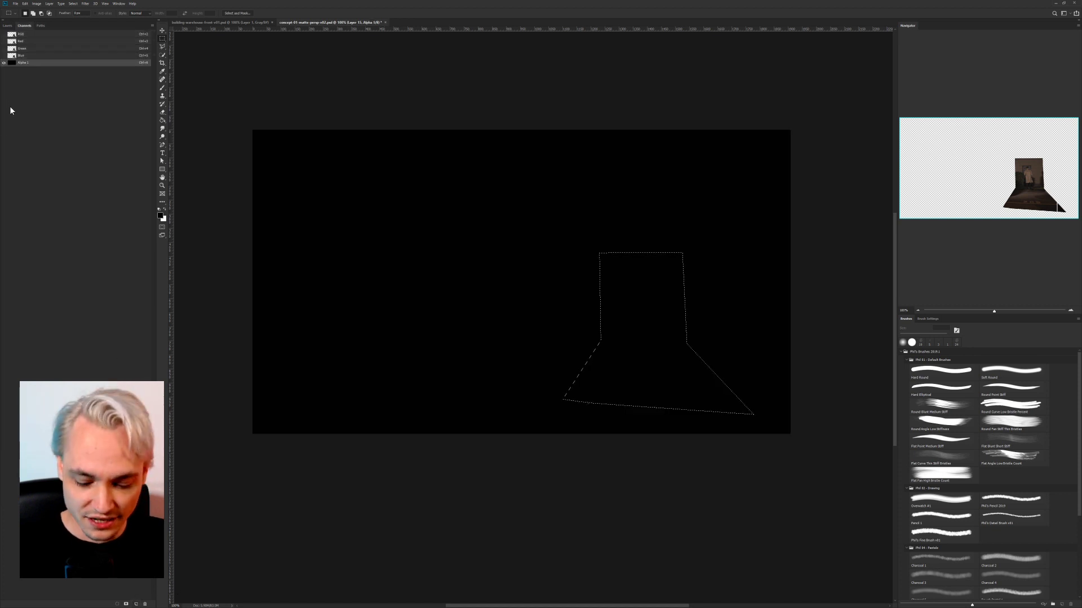
key("ctrl+BackSpace")
key("ctrl+o")
key("Escape")
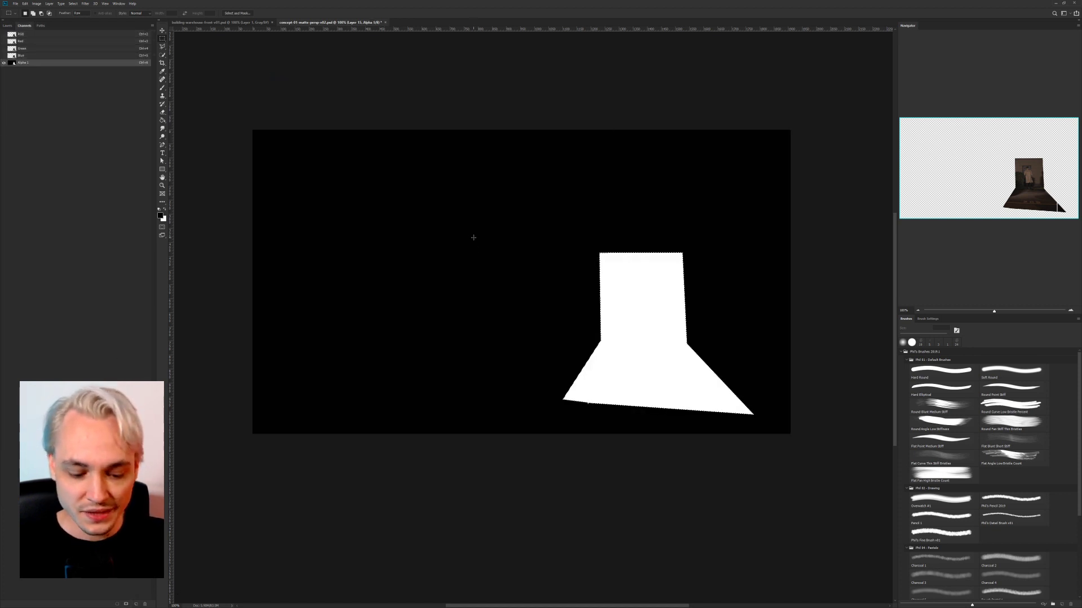
key("ctrl+d")
key("ctrl+s")
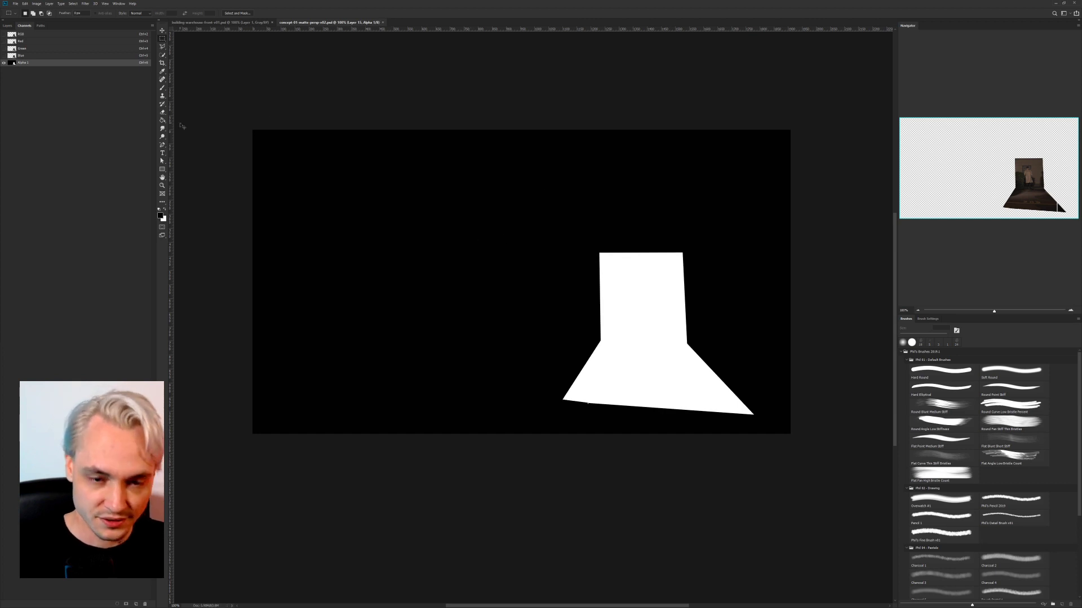
Step: Duplicate the document and merge all layers of the copy into a single layer
key("alt+i")
key("d")
key("Return")
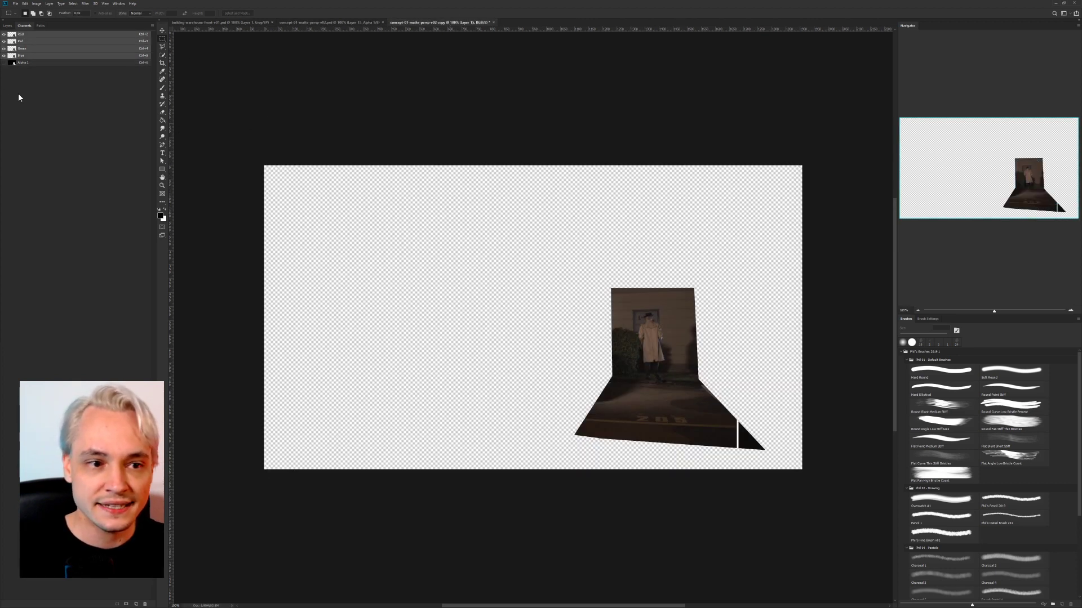
left_click(7, 25)
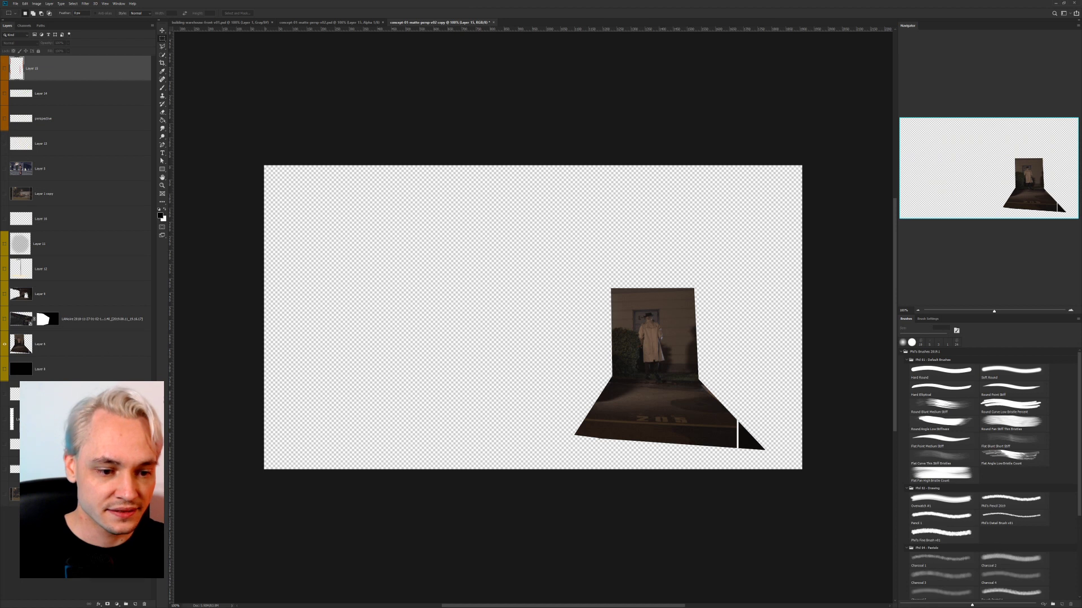
key("ctrl+alt+a")
key("ctrl+e")
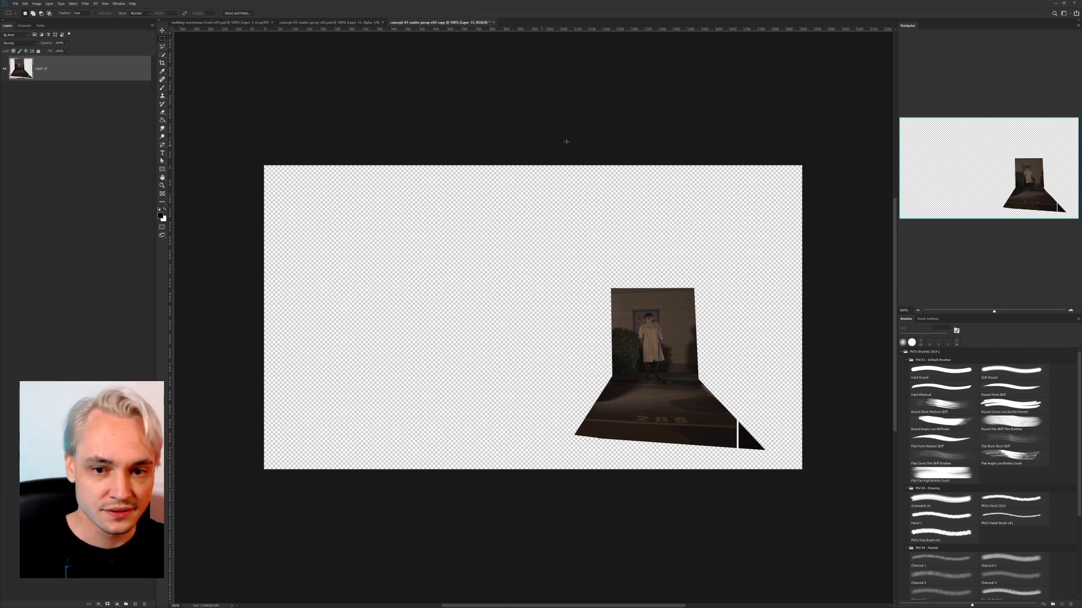
Step: Start saving the merged document under a new file, choosing the TIFF format and excluding layers
left_click(25, 26)
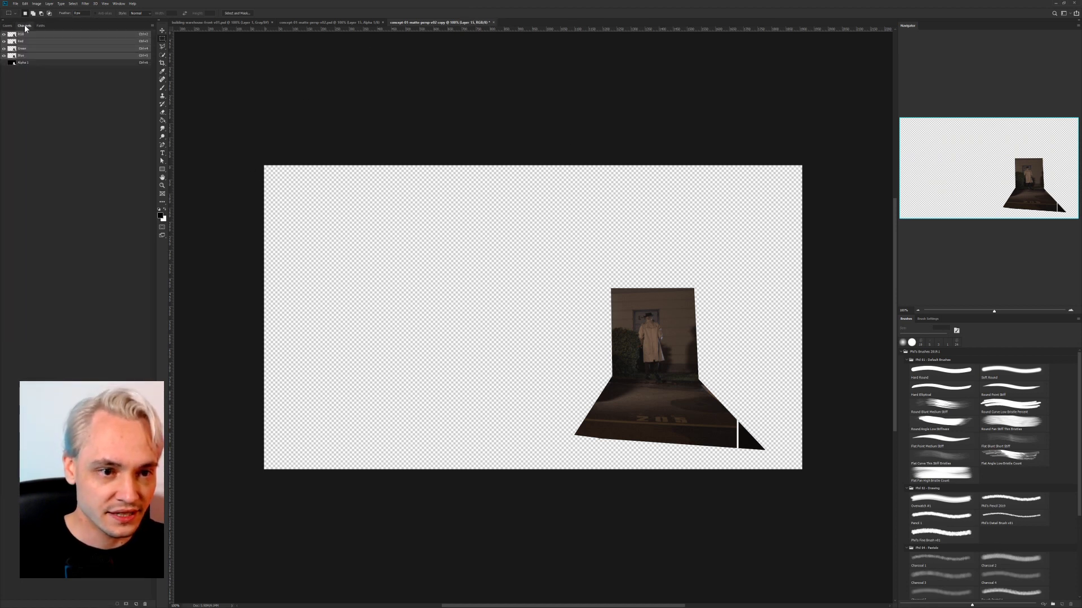
key("ctrl+shift+s")
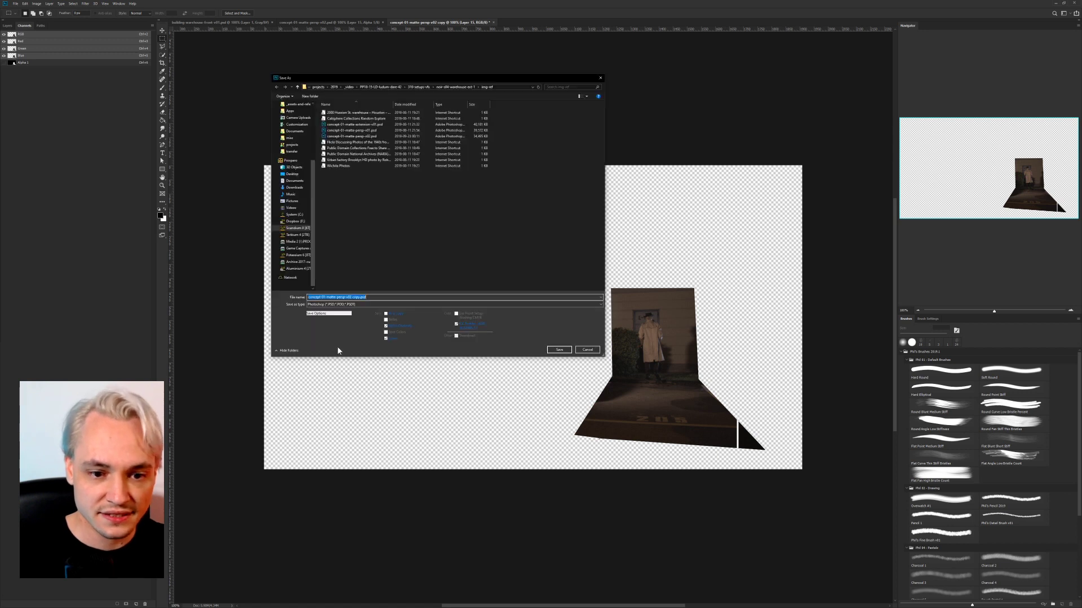
left_click(340, 298)
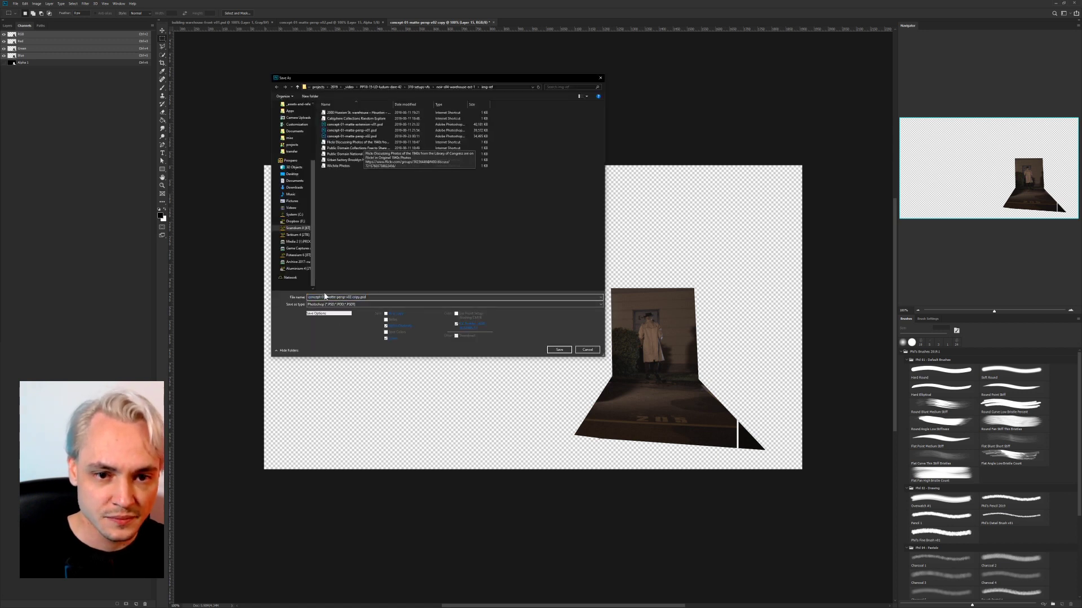
left_click(349, 305)
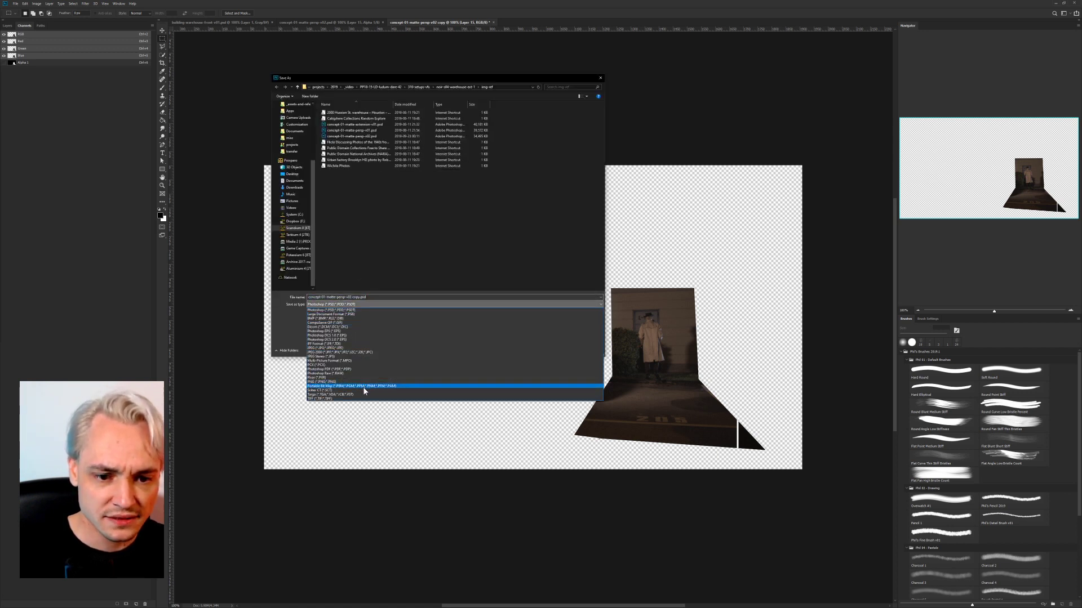
left_click(360, 399)
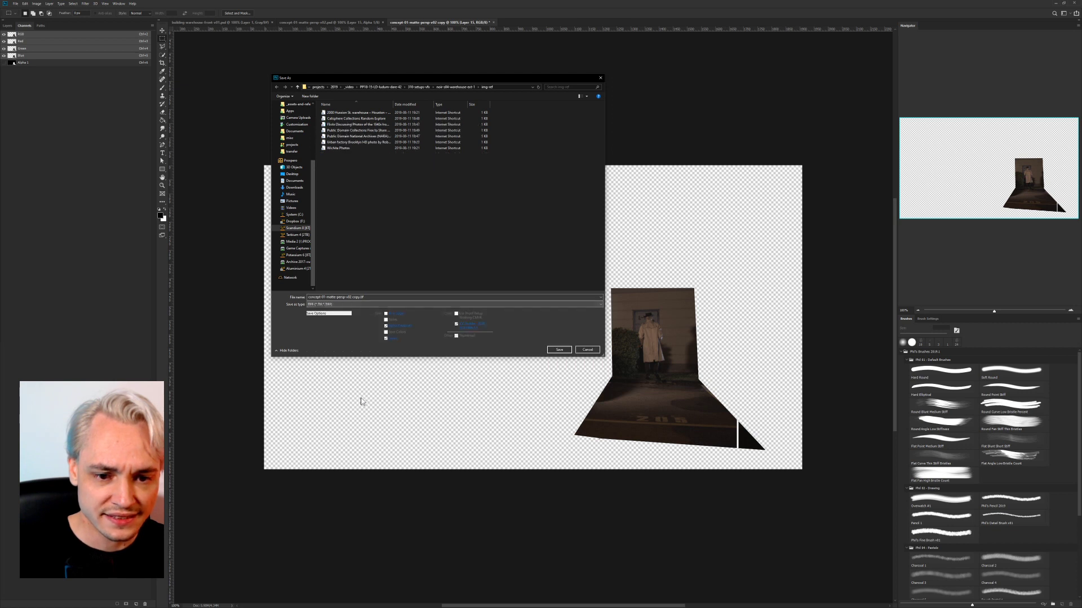
left_click(394, 339)
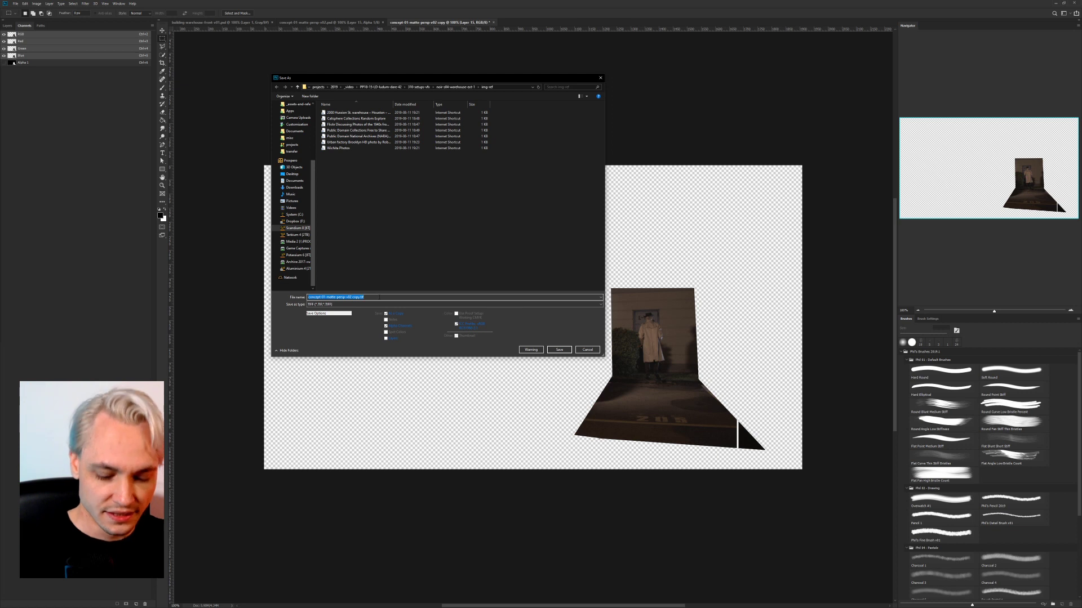
Step: Base the TIFF's file name on image-plane-reference and save it with no image compression
type("image")
key("Down")
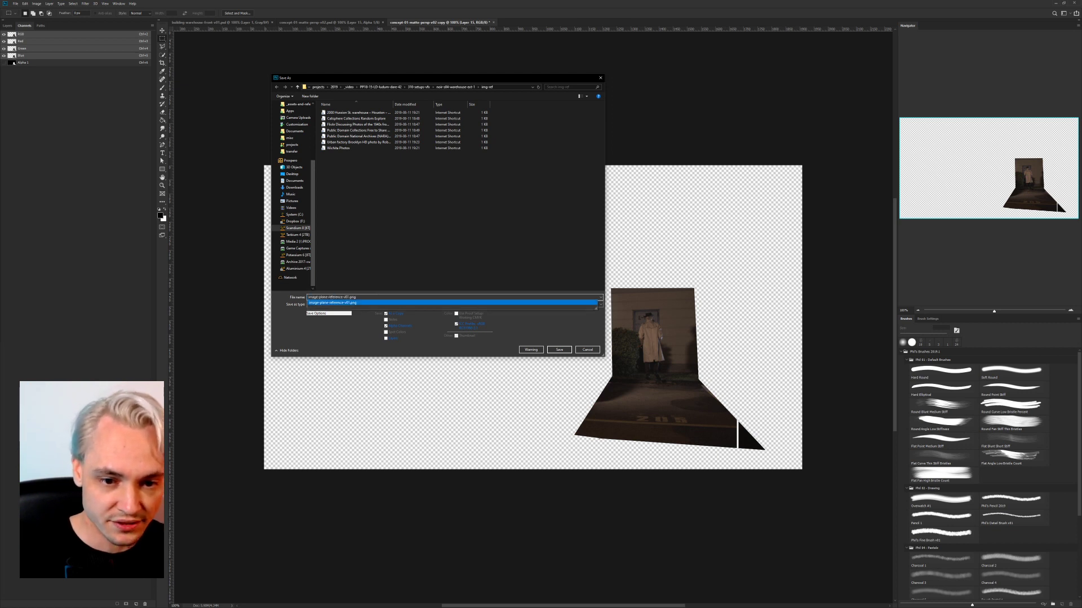
key("BackSpace")
key("BackSpace")
key("BackSpace")
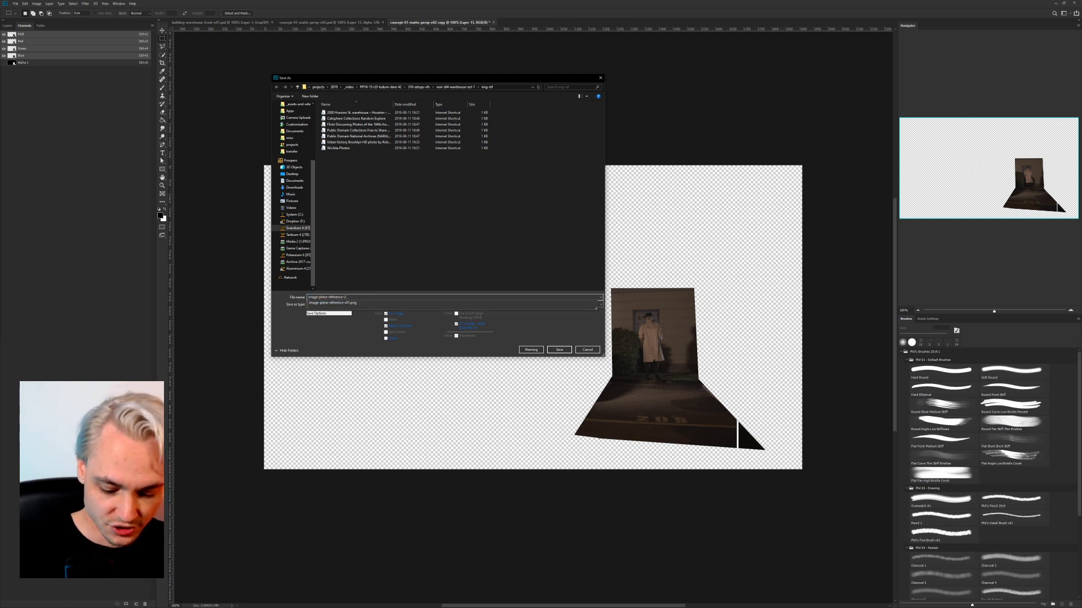
key("Return")
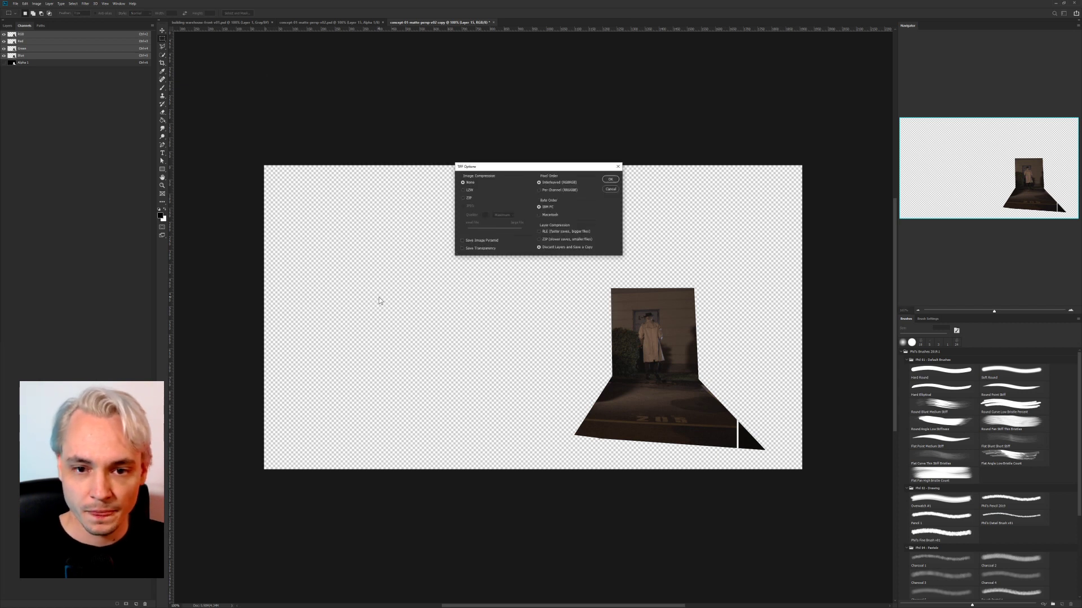
left_click(610, 179)
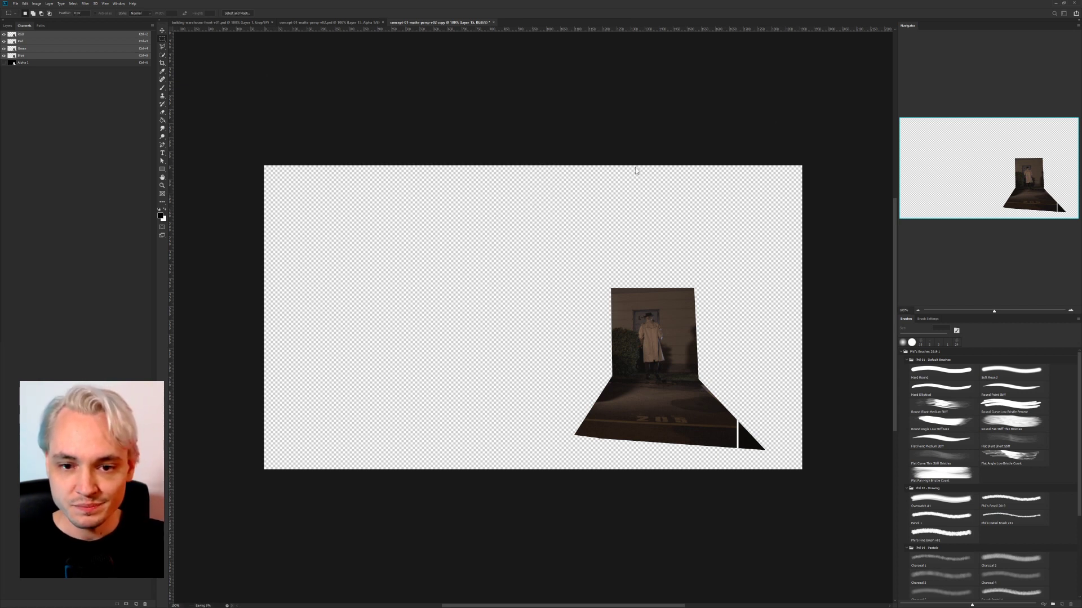
Step: Switch to Maya, load the image-plane-reference TIFF into camera1's image plane, and set its display mode to RGBA
left_click(1056, 4)
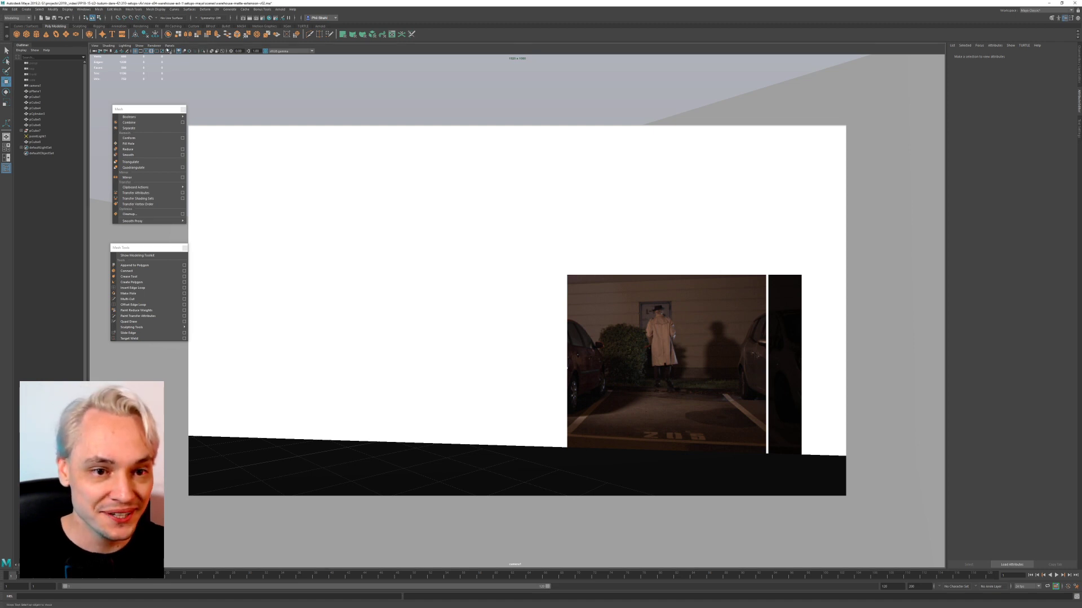
left_click(169, 46)
left_click(94, 45)
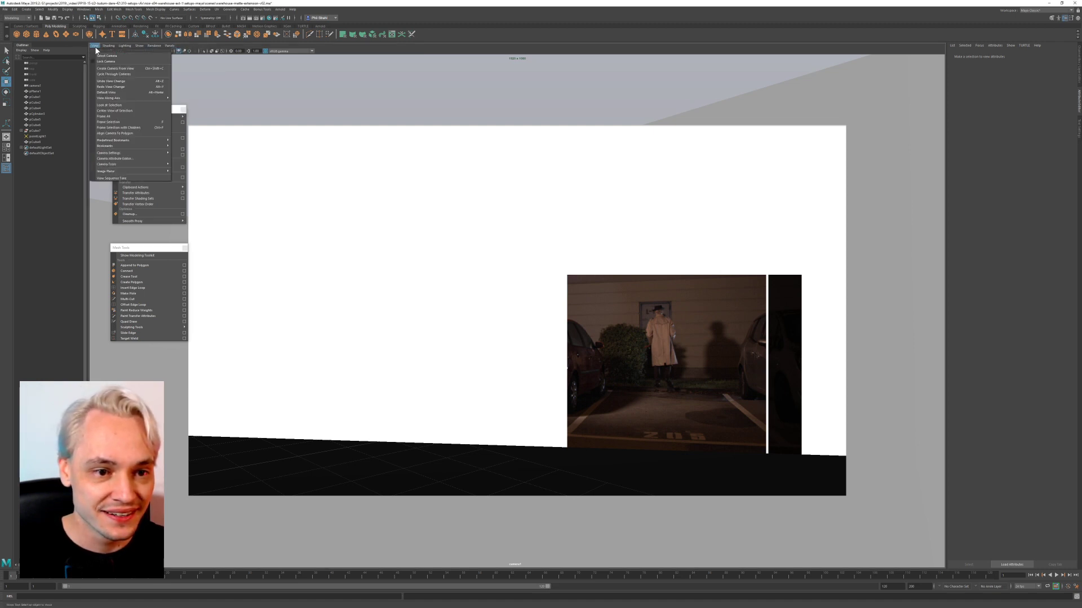
left_click(122, 57)
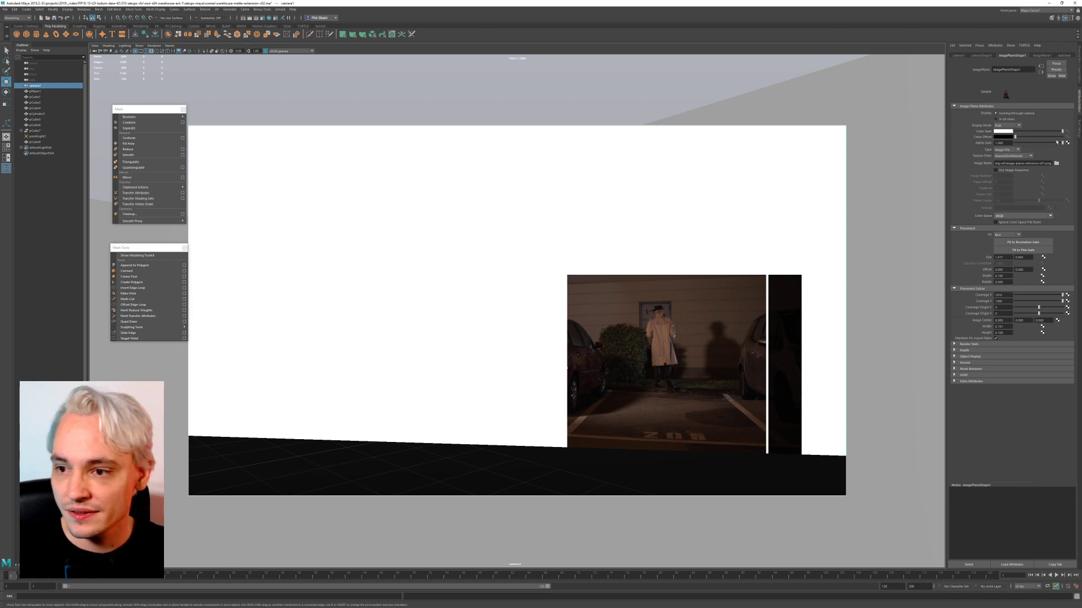
left_click(1056, 163)
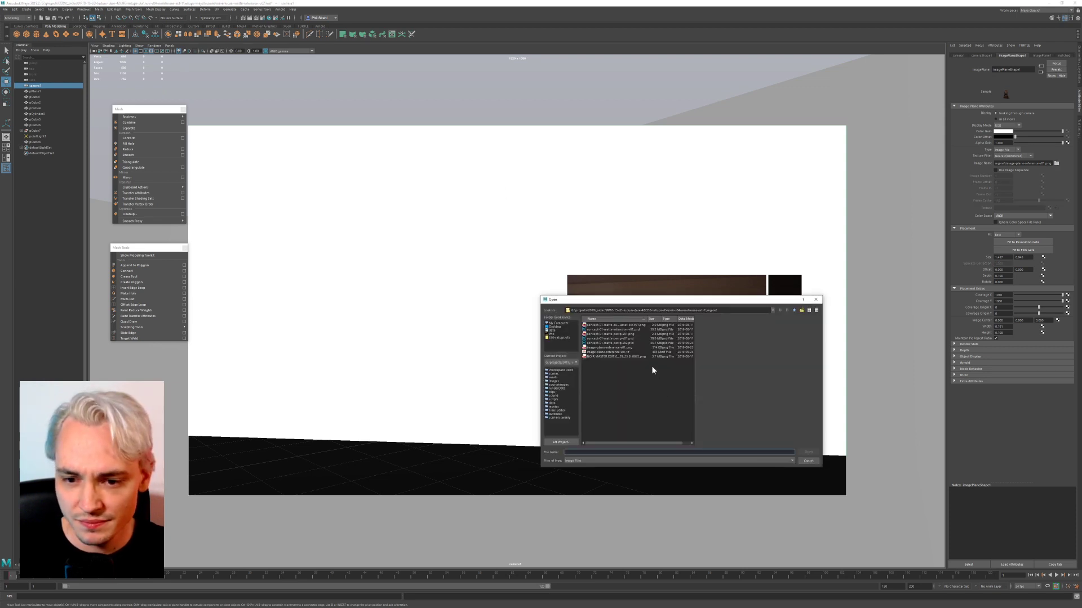
double_click(641, 352)
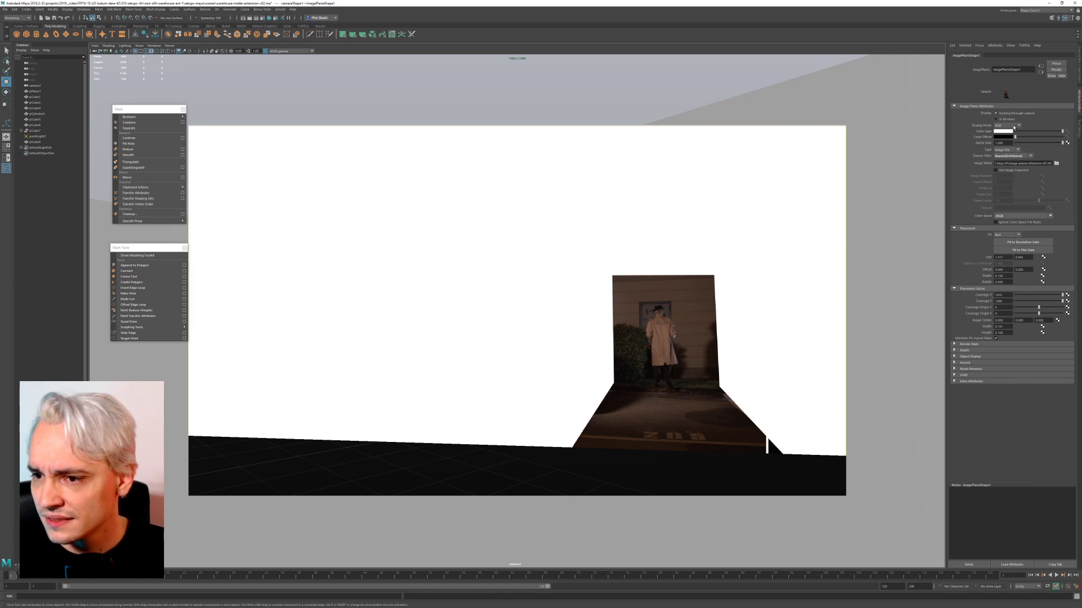
left_click(1013, 125)
left_click(1013, 147)
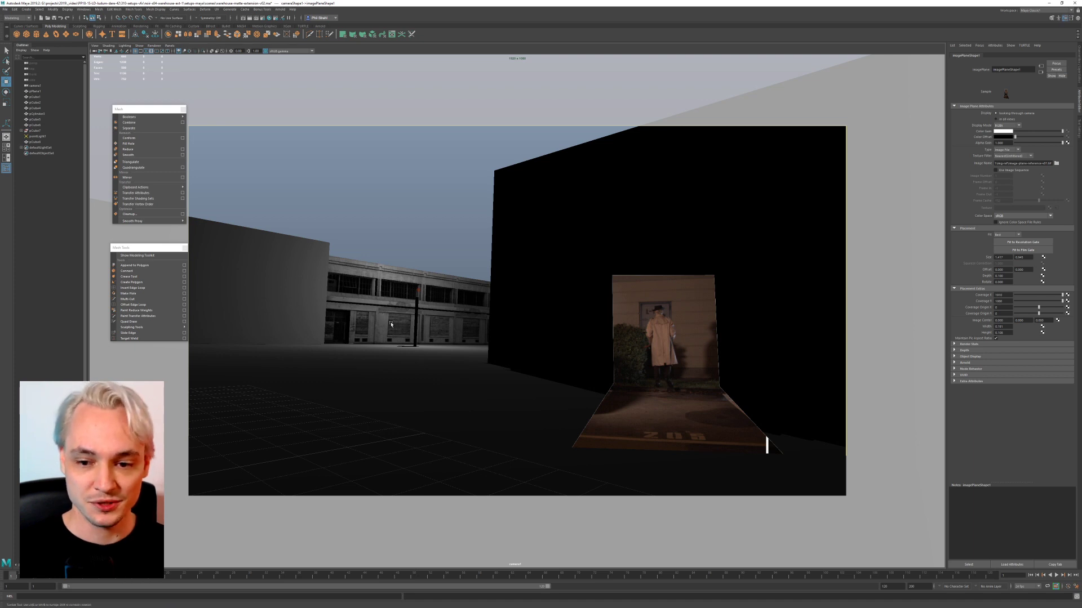
Step: Reframe camera1 around the cutout plate, checking the scene in shaded and textured display before using all lights
left_click_drag(390, 323, 397, 323, "alt")
mouse_move(478, 328)
middle_mouse_down("alt")
mouse_move(502, 316)
mouse_move(490, 316)
middle_mouse_up("alt")
key("5")
mouse_move(475, 312)
left_mouse_down("alt")
mouse_move(518, 321)
mouse_move(511, 337)
mouse_move(532, 311)
mouse_move(502, 315)
left_mouse_up("alt")
middle_click_drag(501, 315, 503, 314, "alt")
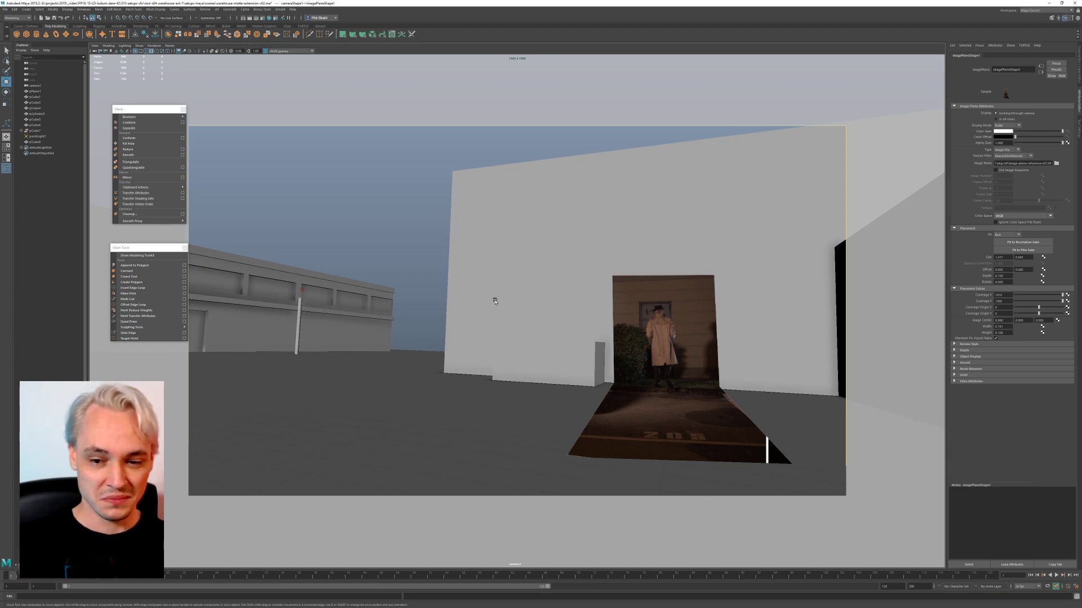
key("6")
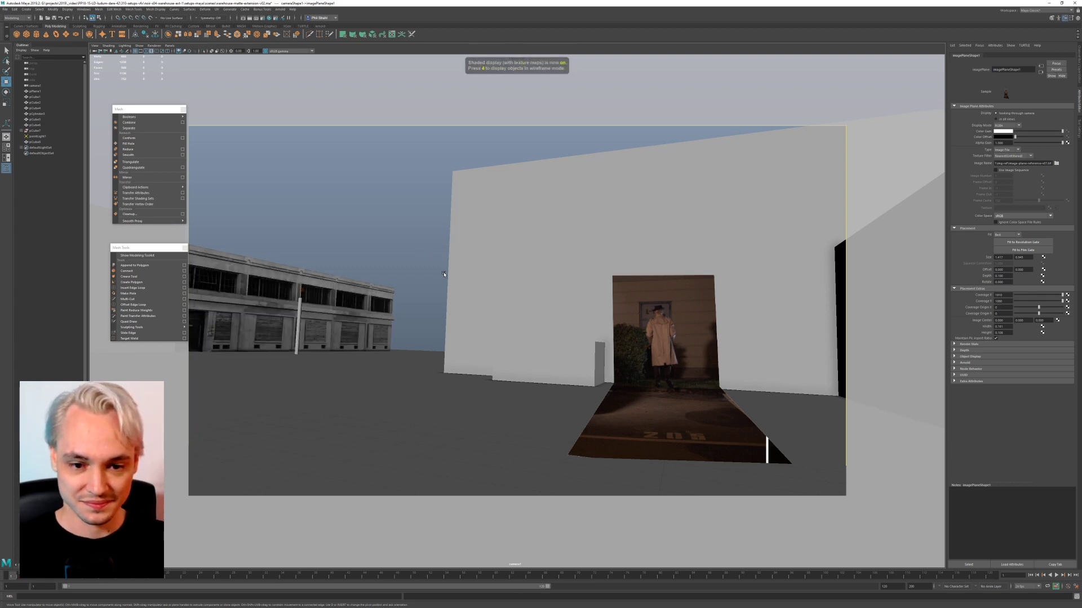
key("7")
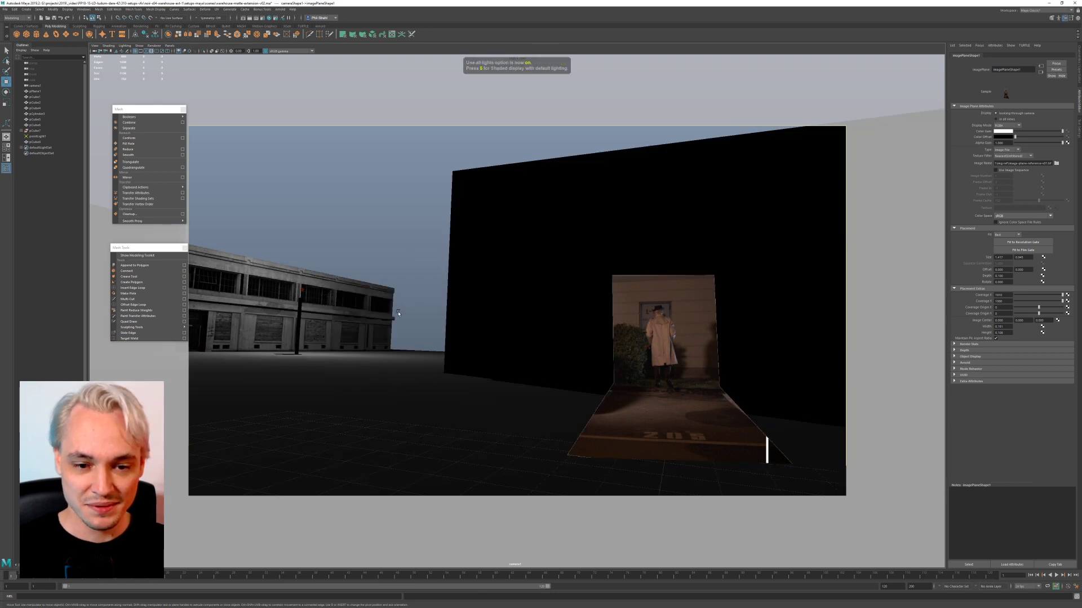
Step: Select both facade sections and the adjoining building block in the perspective view, and slide them together along the row past the lamp
left_click(360, 300)
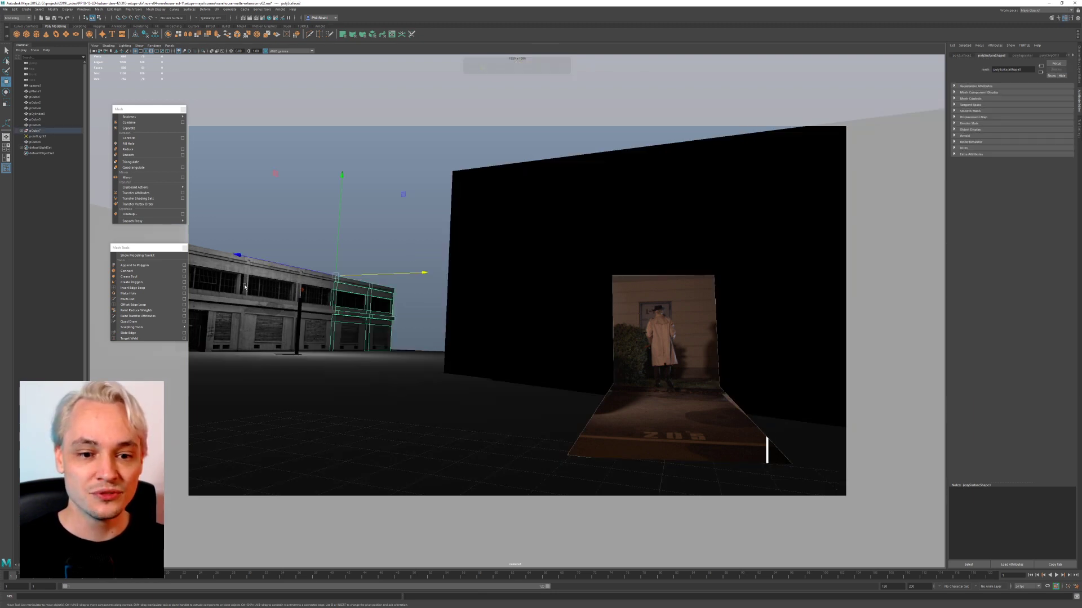
key("space")
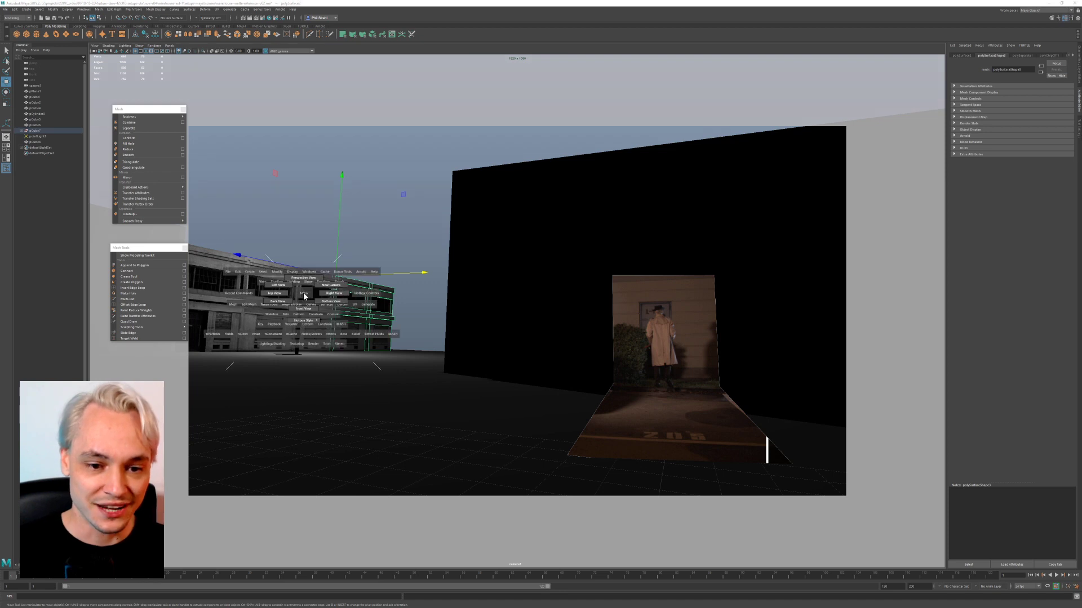
left_click_drag(305, 294, 311, 282)
scroll(449, 307, "down", 3)
scroll(450, 311, "up", 1)
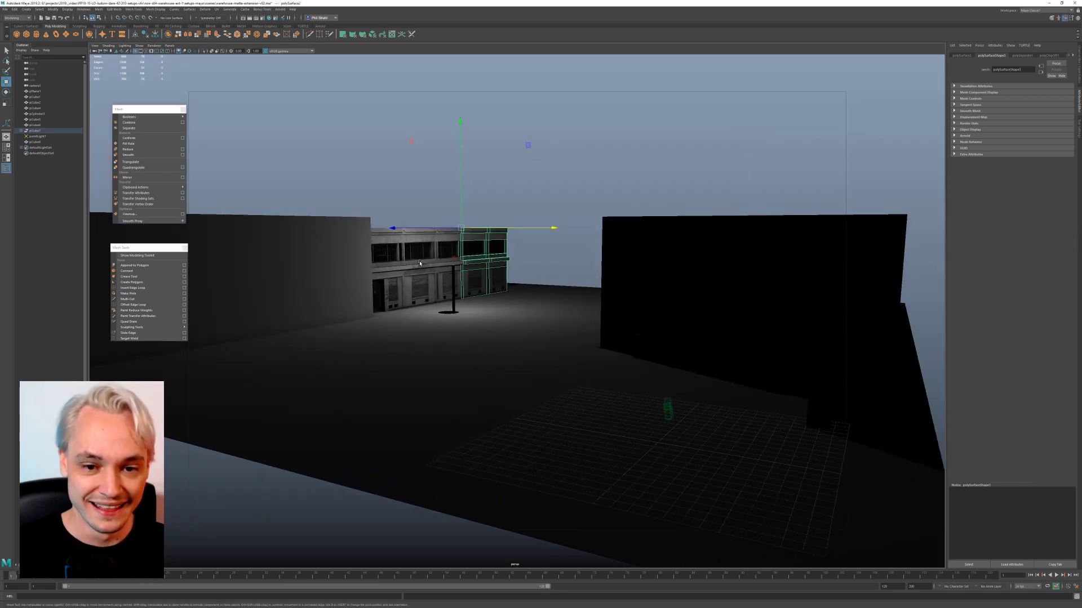
left_click(411, 291, "shift")
left_click(352, 268, "shift")
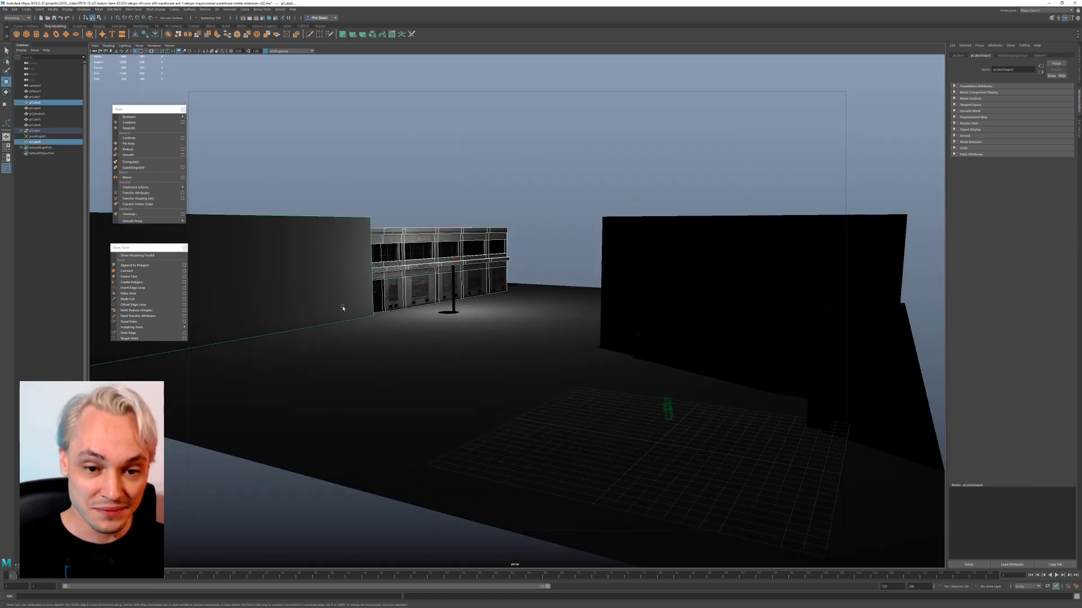
right_click_drag(456, 344, 365, 259, "alt")
left_click_drag(364, 259, 240, 367, "alt")
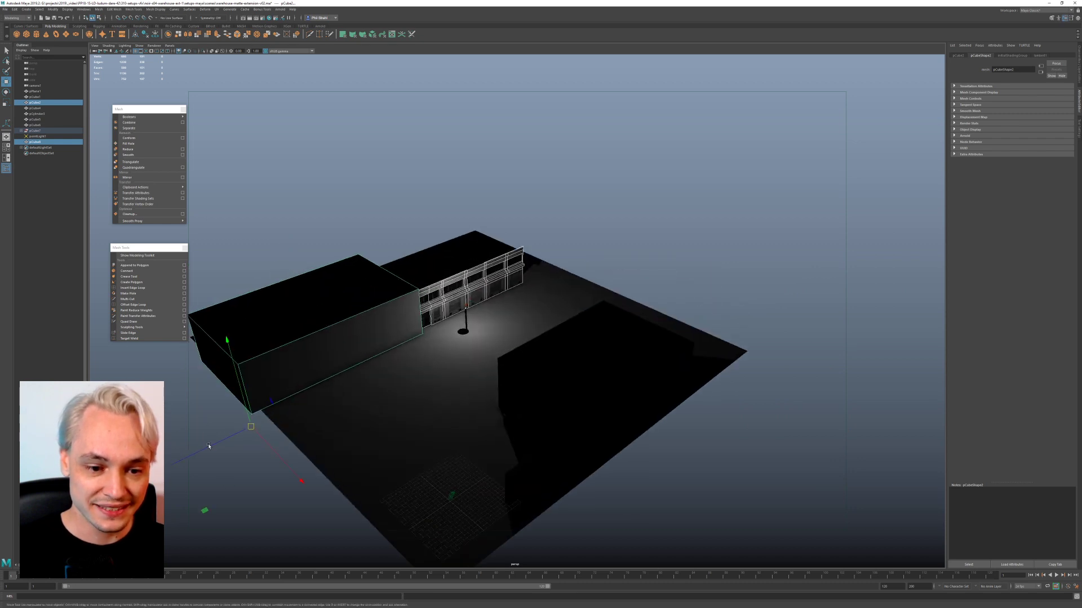
left_click_drag(208, 446, 318, 406)
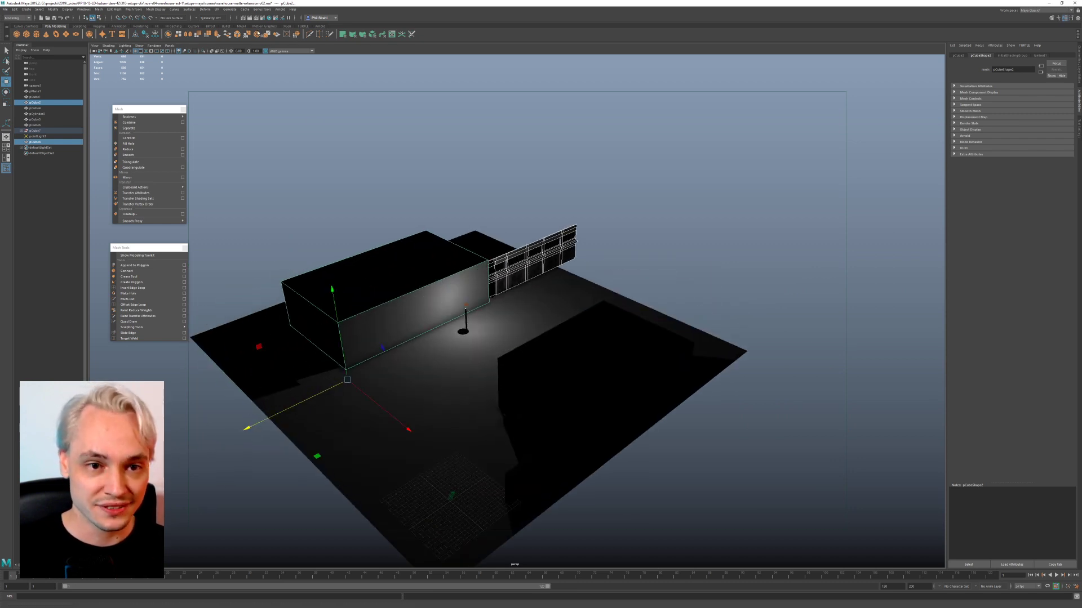
Step: Check the shifted buildings through camera1, reselect the facade sections and block, and slide them partway back along the row in perspective
left_click(169, 46)
mouse_move(194, 51)
left_click(231, 52)
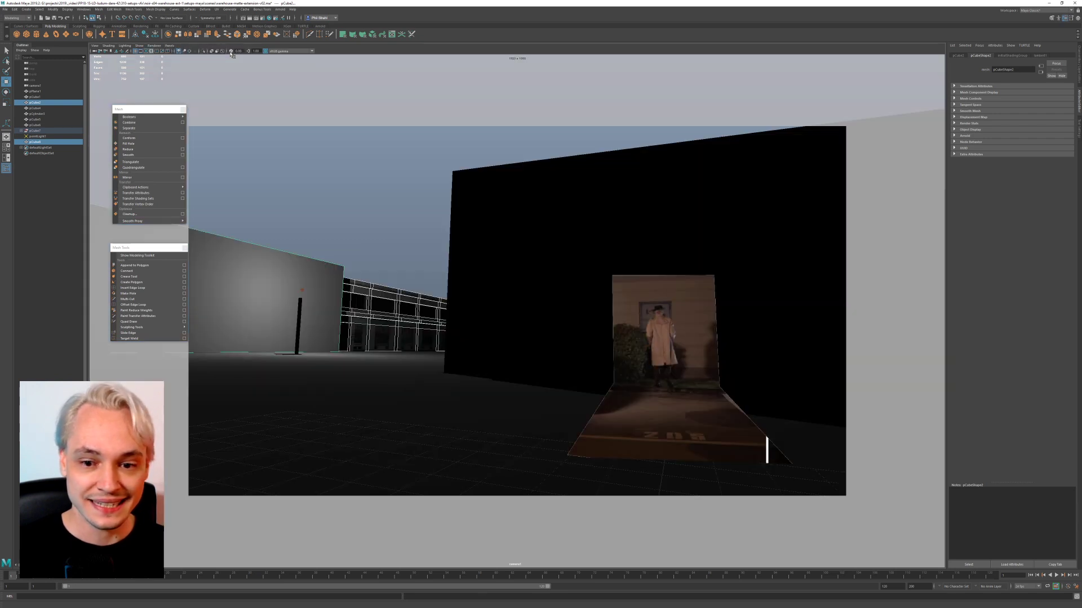
left_click(369, 225)
left_click(398, 325)
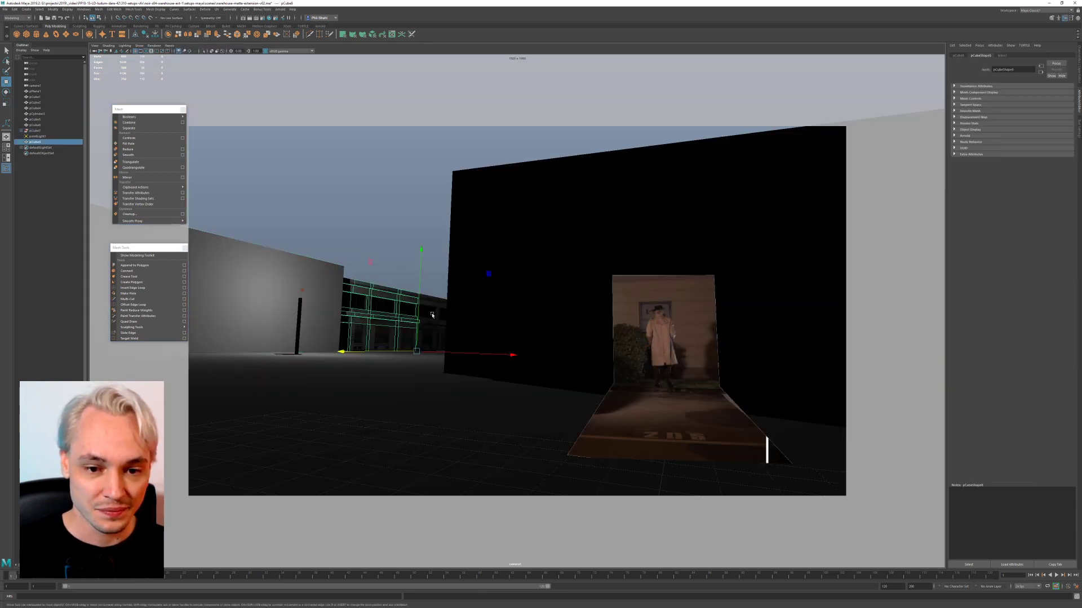
left_click(432, 314, "shift")
left_click(320, 311, "shift")
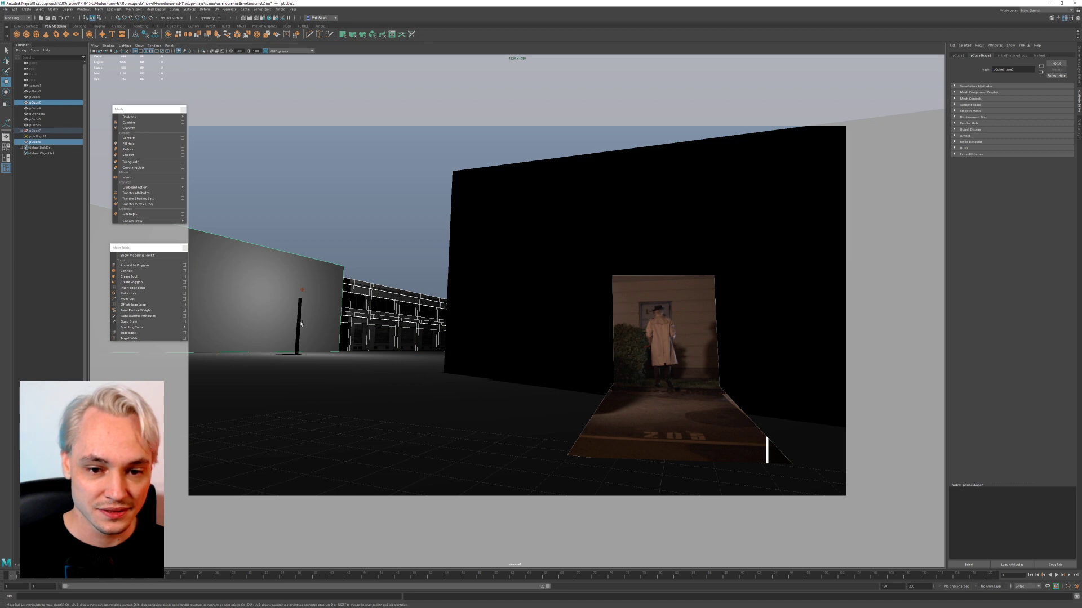
key("space")
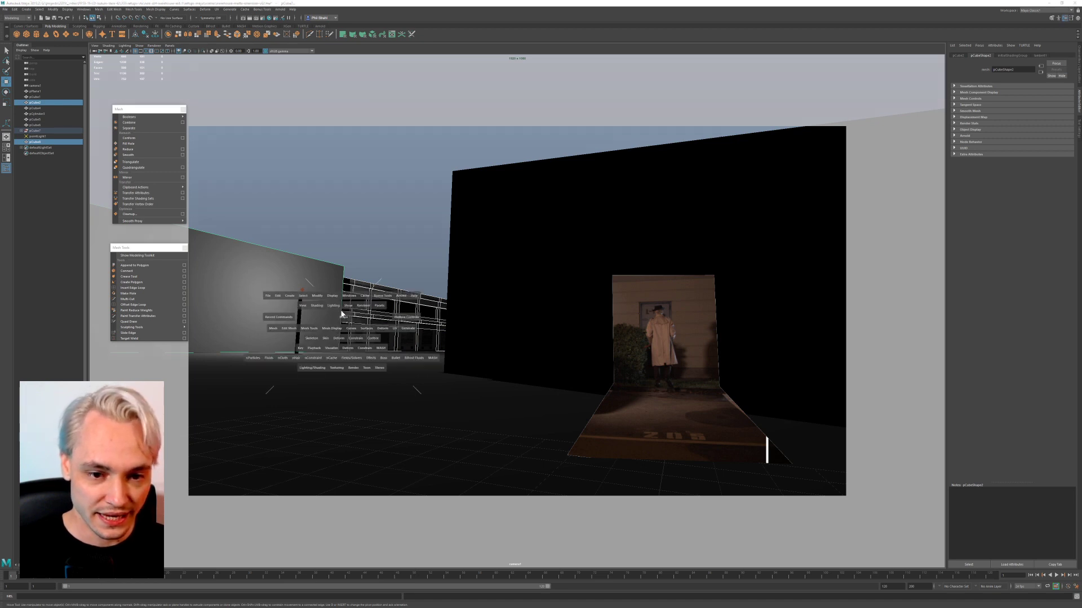
left_click_drag(340, 314, 340, 304)
left_click_drag(315, 397, 284, 410)
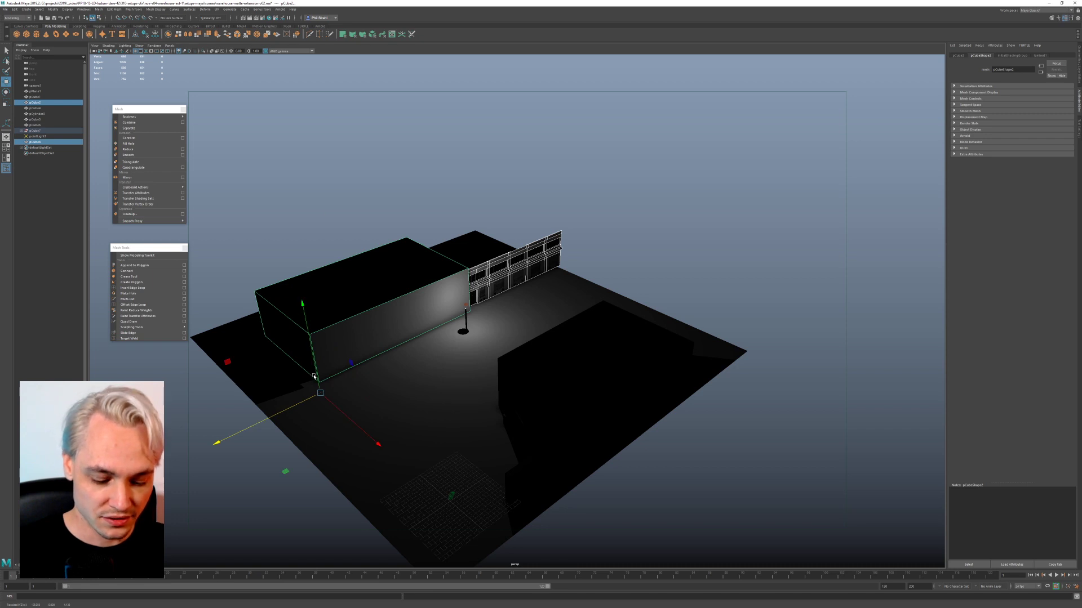
Step: Snap the pivot of the large building block to its lower front corner next to the facade
left_click(395, 332)
key("d")
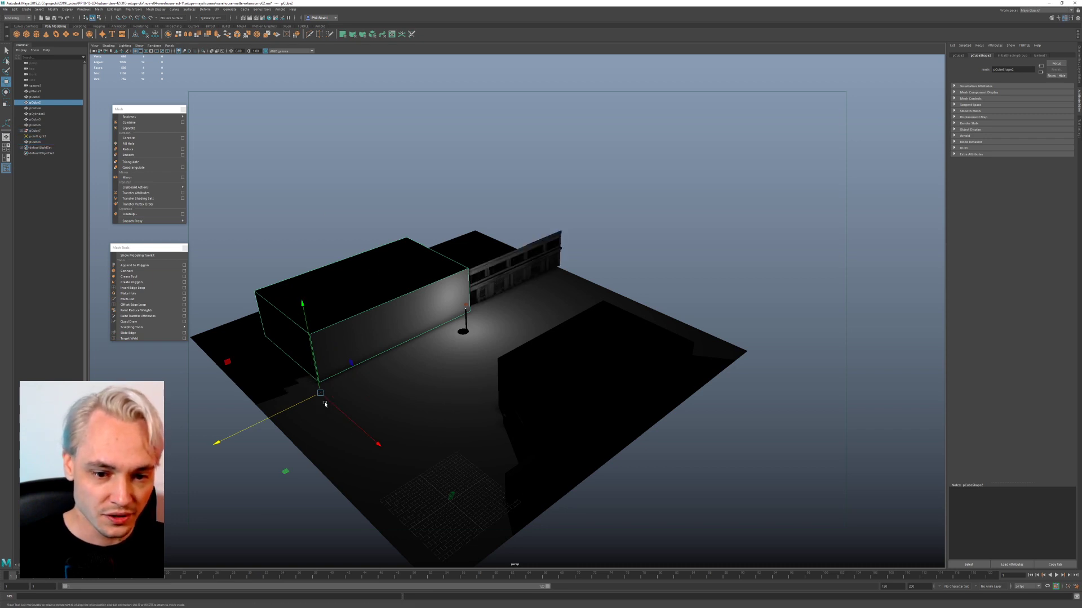
key("v")
left_click_drag(320, 394, 469, 314)
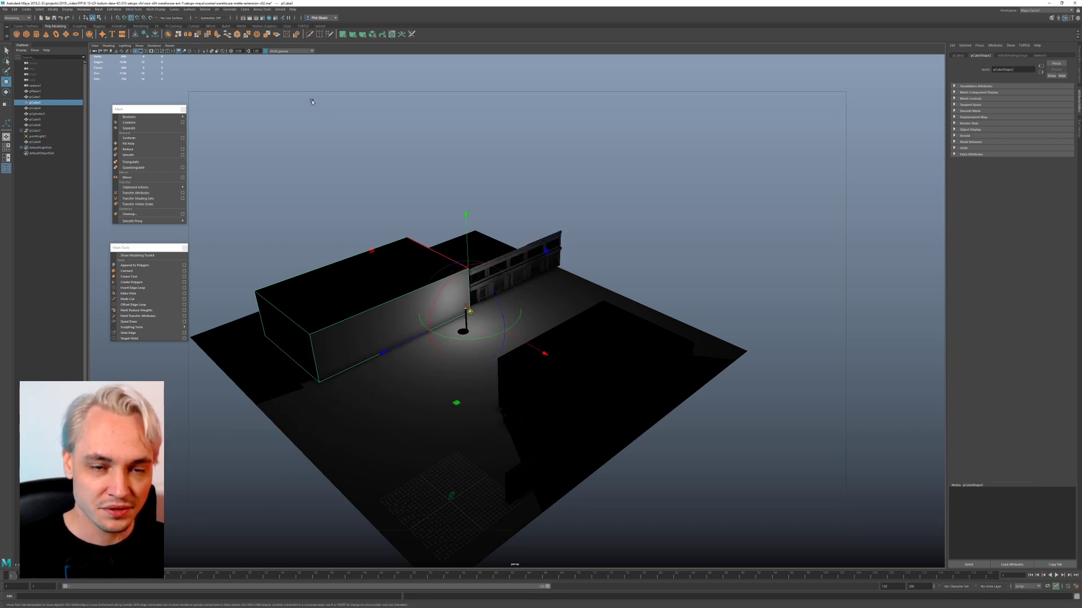
Step: Return to the camera1 view, clear the selection, and adjust the camera angle on the building row
left_click(170, 45)
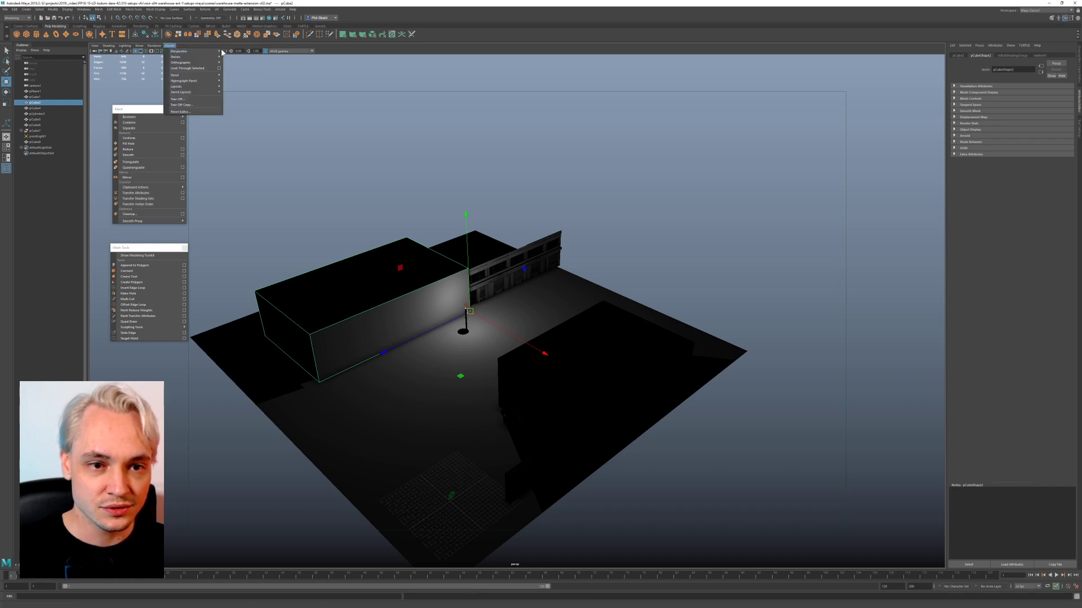
left_click(239, 53)
left_click(439, 169)
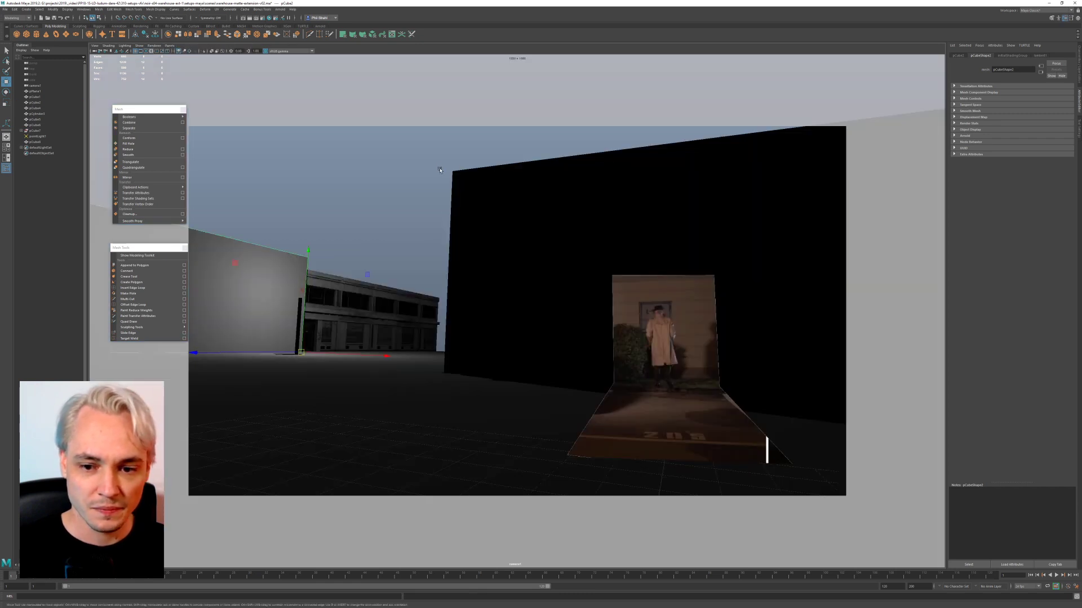
left_click_drag(480, 365, 508, 397, "alt")
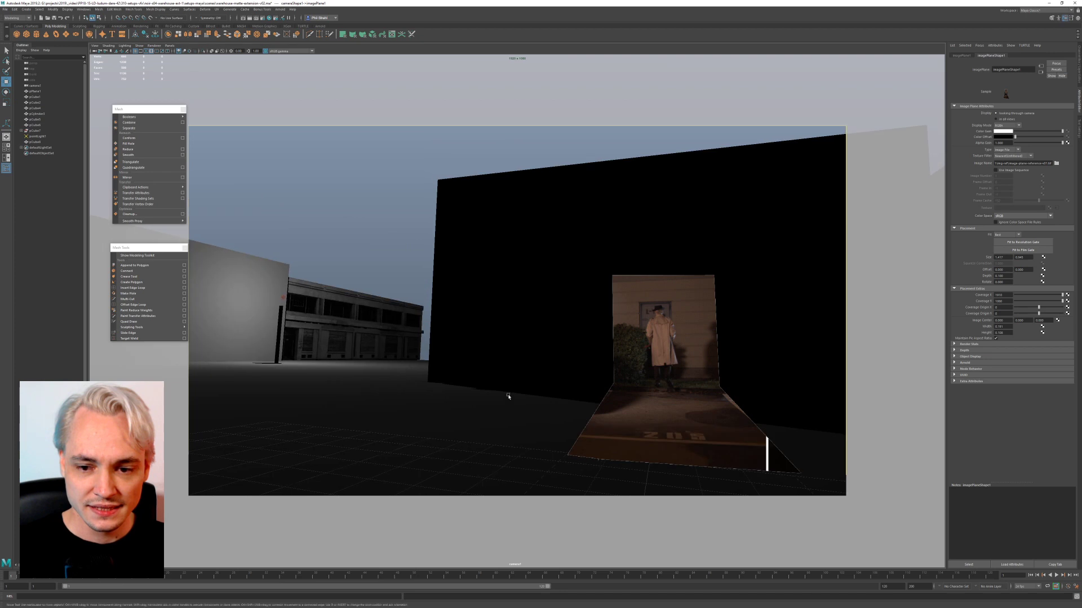
Step: Select the low dark box at the base of the large building and move it forward and sideways, out in front of the wall
middle_click_drag(550, 398, 554, 390, "alt")
mouse_move(527, 390)
left_mouse_down("alt")
mouse_move(521, 382)
mouse_move(546, 389)
mouse_move(540, 396)
left_mouse_up("alt")
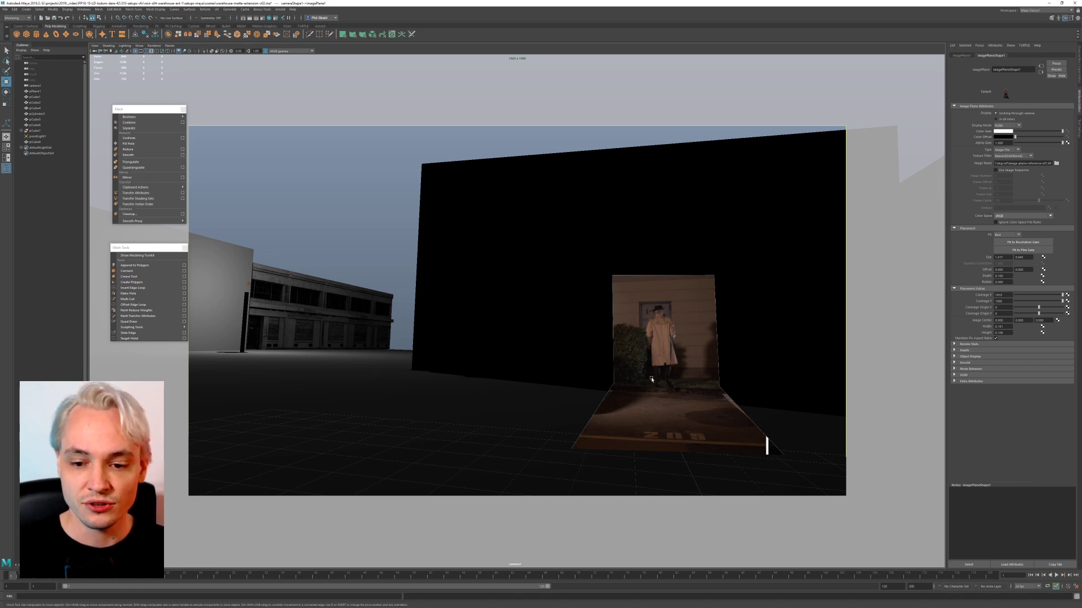
left_click(570, 337)
left_click(558, 368)
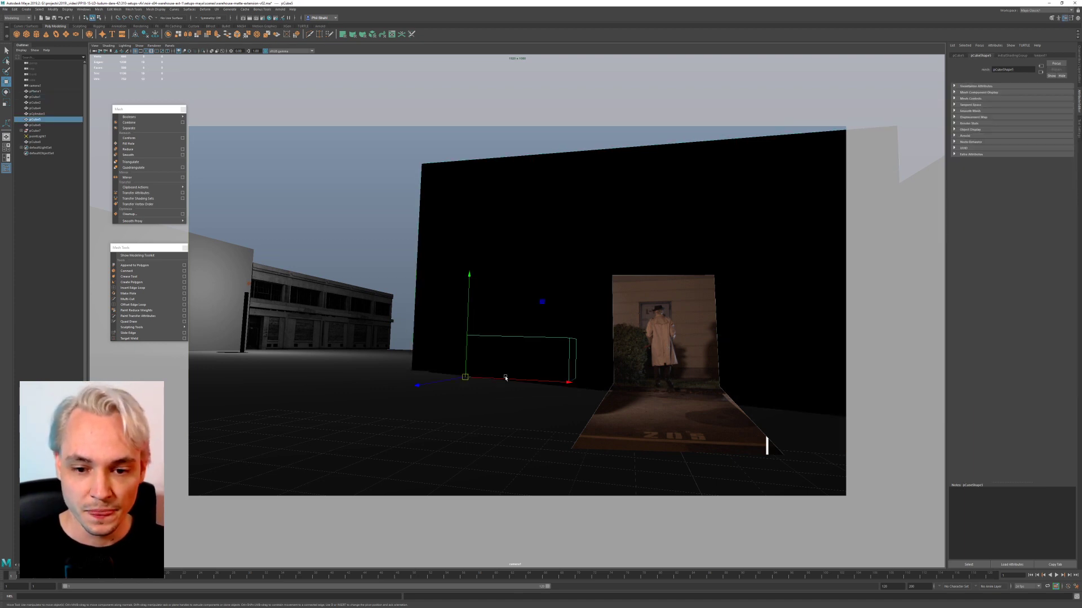
left_click_drag(430, 383, 387, 394)
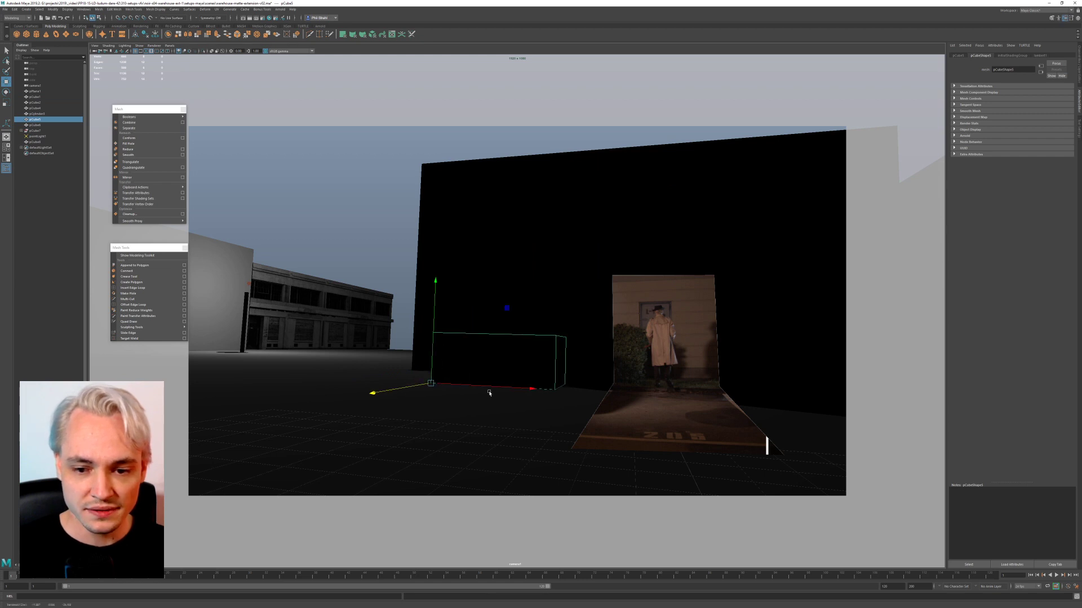
left_click_drag(495, 388, 529, 390)
left_click_drag(445, 390, 396, 410)
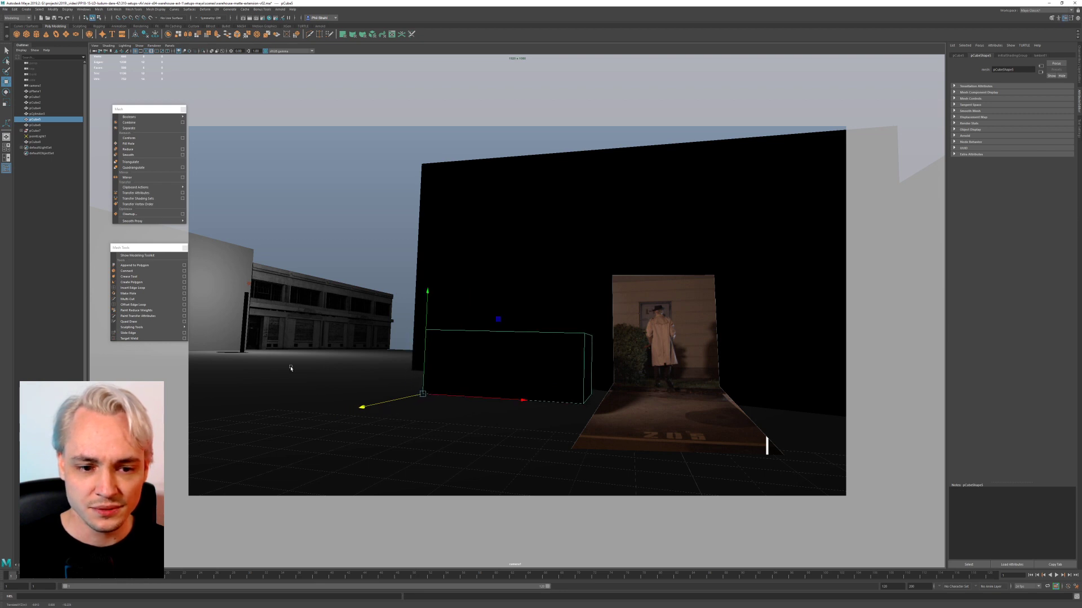
Step: Duplicate the point light at the far lamp post and move the copy forward and up into the open yard
left_click(251, 283)
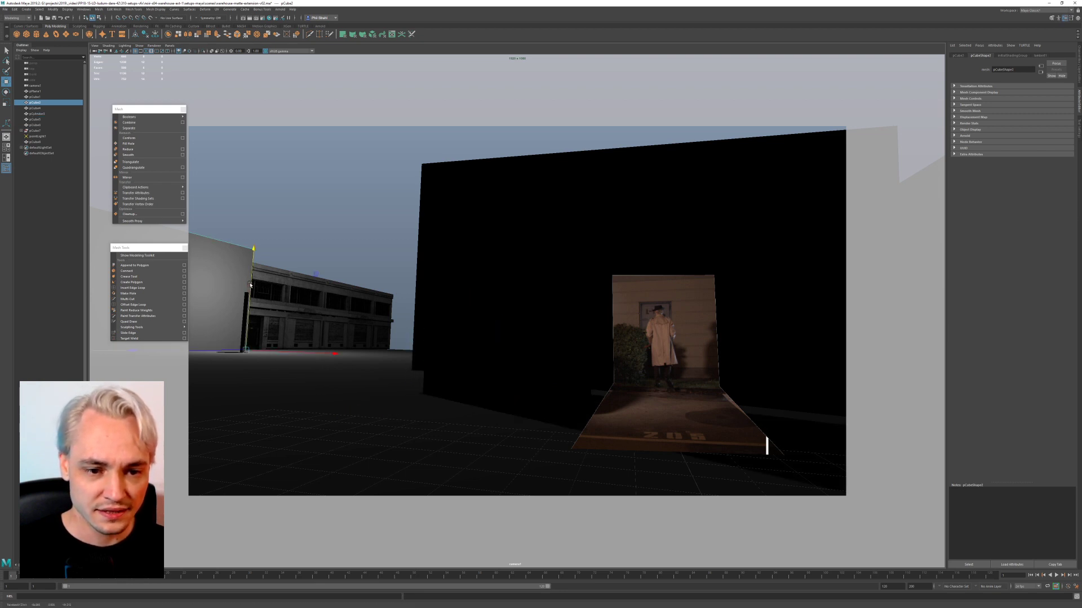
left_click(250, 285)
left_click(249, 285)
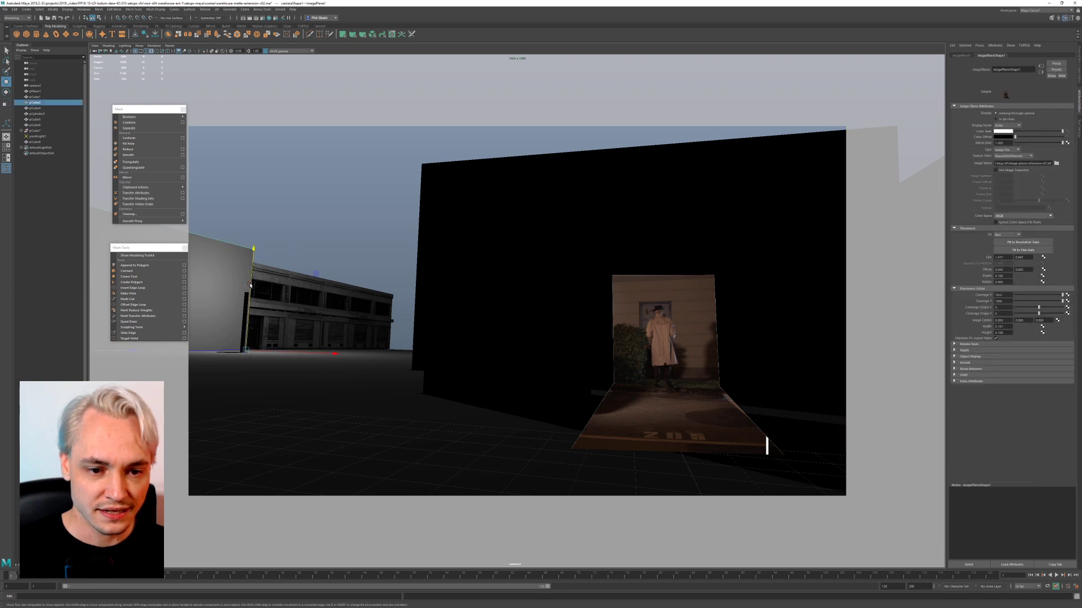
left_click(39, 137)
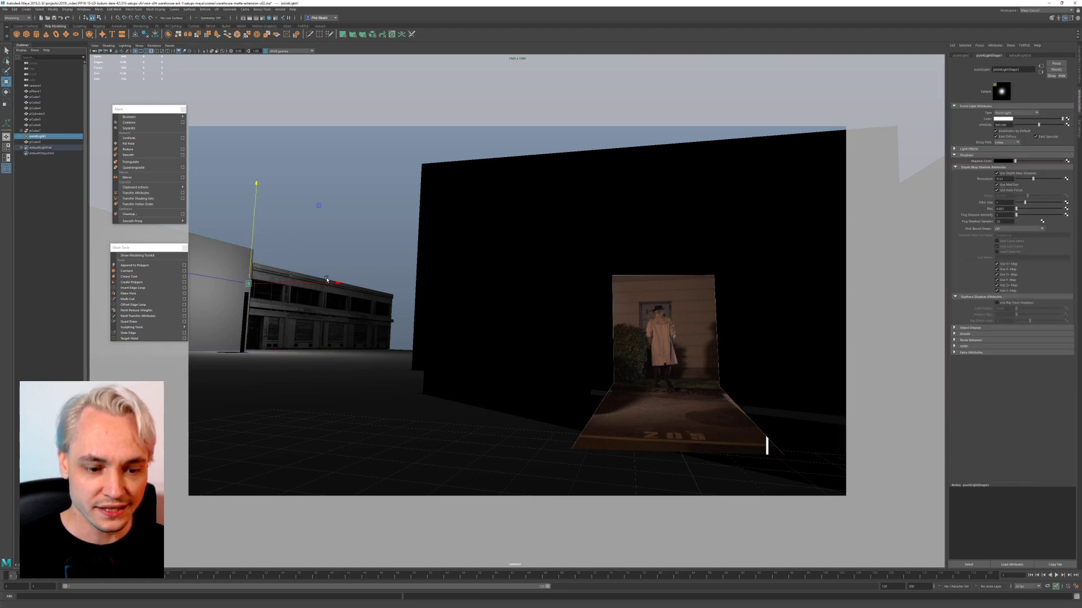
key("ctrl+d")
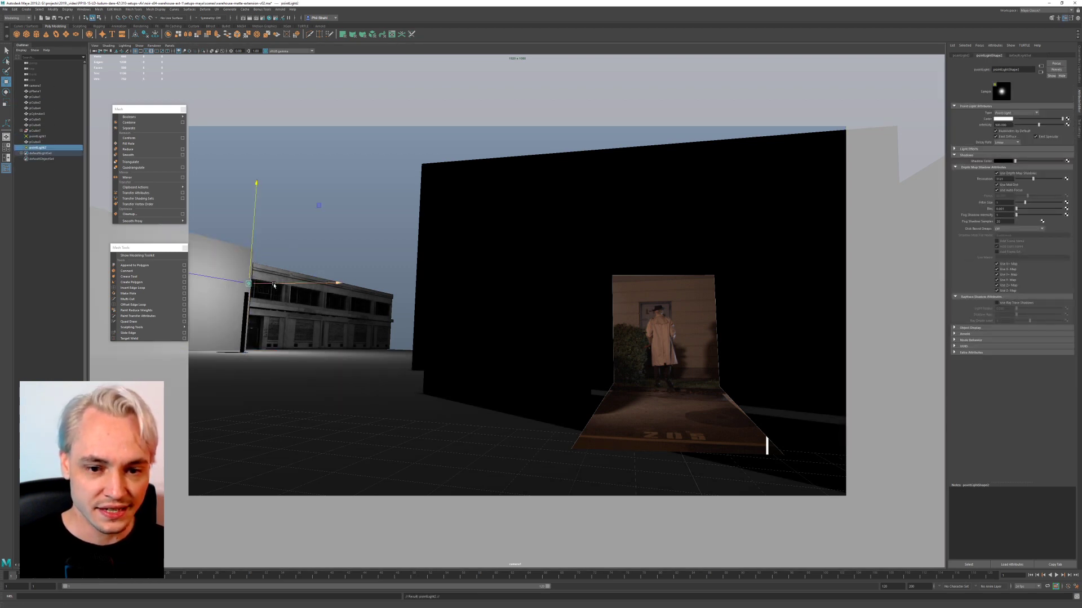
left_click_drag(275, 284, 435, 285)
mouse_move(339, 262)
left_mouse_down()
mouse_move(224, 209)
mouse_move(271, 221)
mouse_move(262, 220)
left_mouse_up()
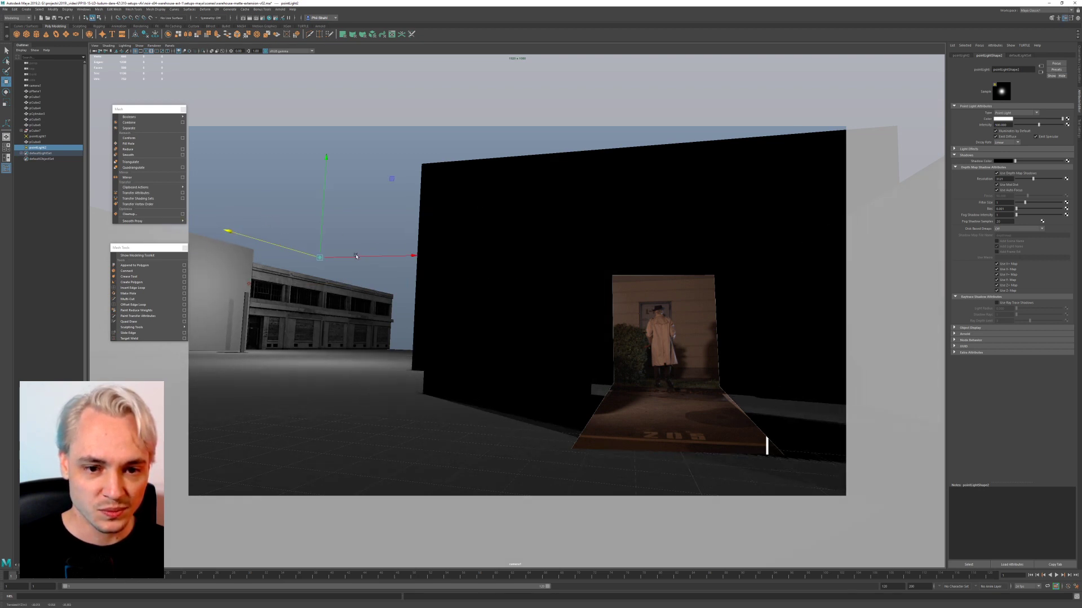
left_click_drag(355, 257, 227, 201)
Step: Duplicate the lamp post, place the copy beneath the new point light in the perspective view, and return to camera1
left_click(246, 300)
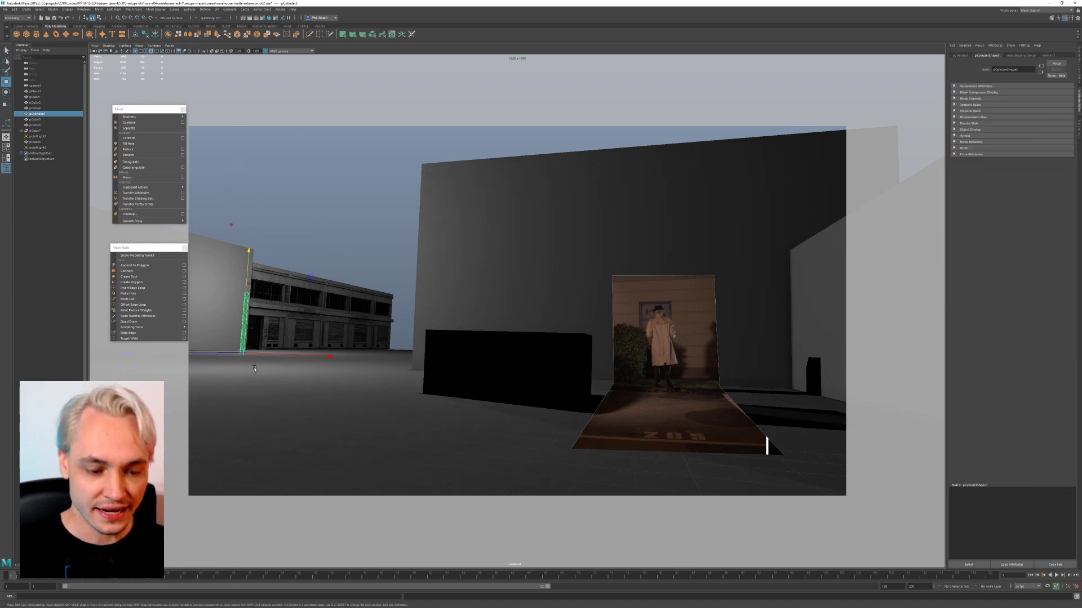
key("space")
left_click_drag(288, 395, 489, 404)
key("ctrl+d")
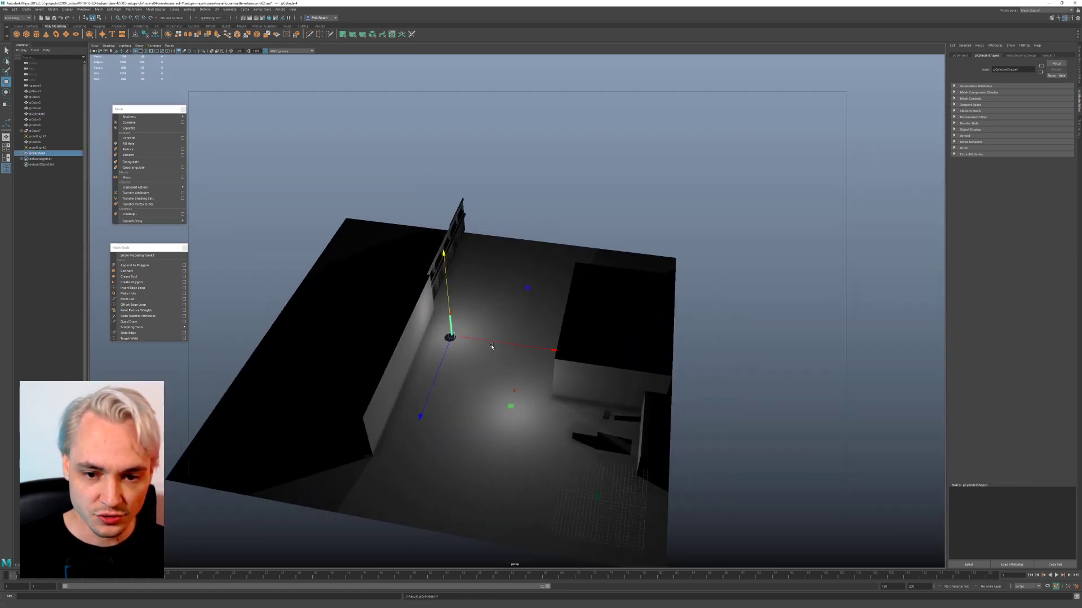
left_click_drag(494, 344, 491, 395)
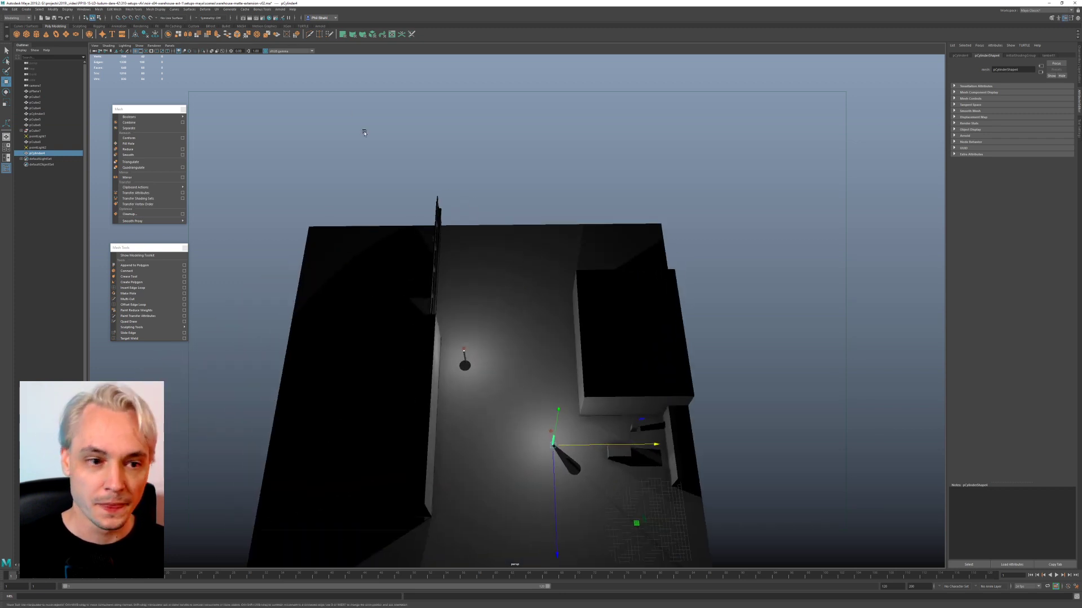
left_click(356, 115)
left_click_drag(496, 217, 477, 360, "alt")
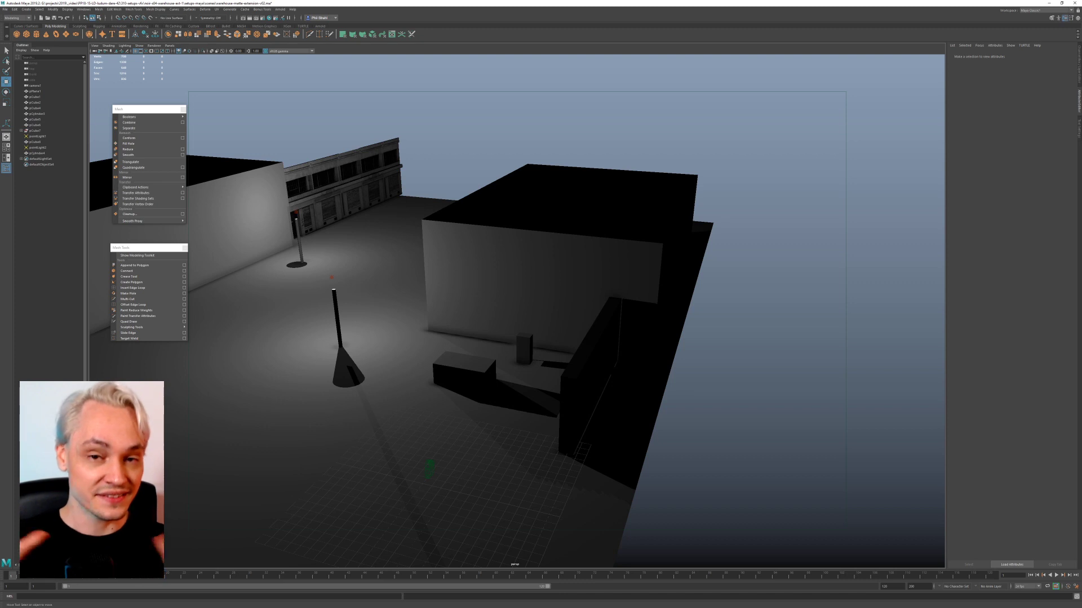
left_click_drag(264, 271, 459, 197, "alt")
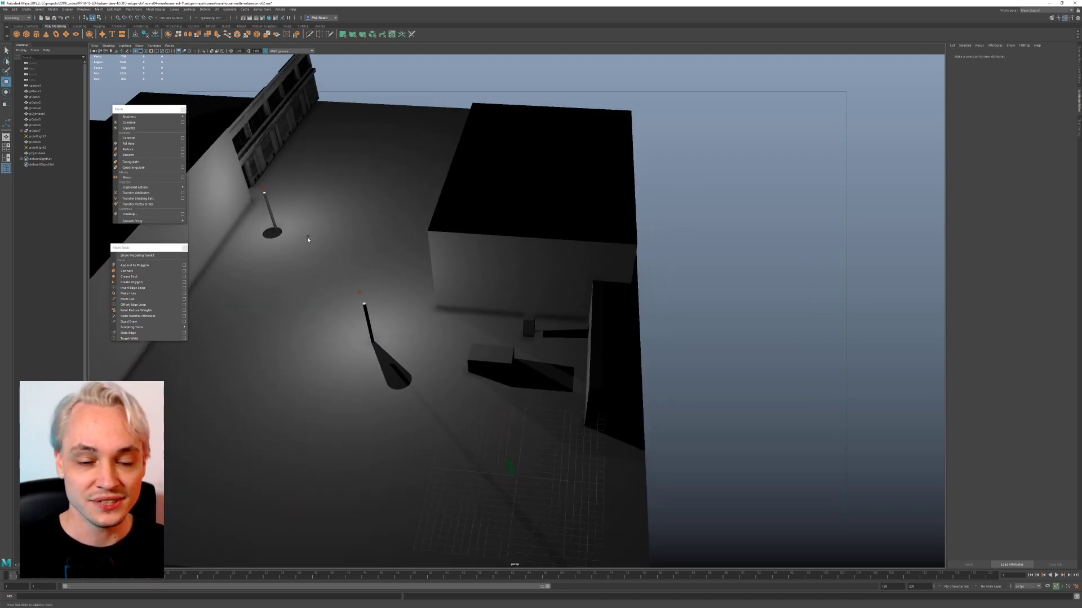
left_click(169, 46)
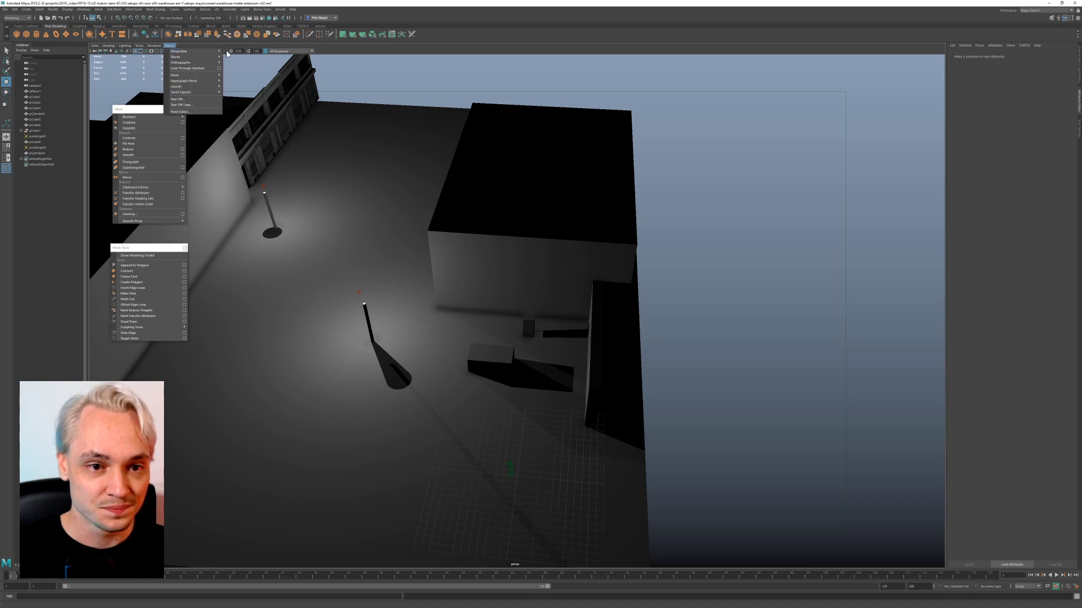
left_click(241, 52)
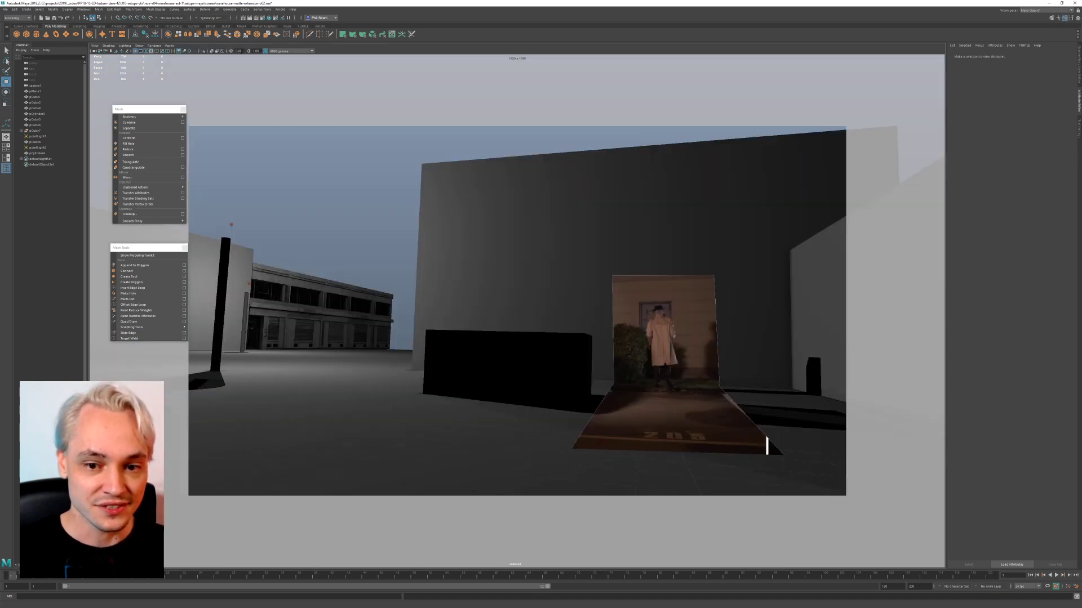
left_click(230, 226)
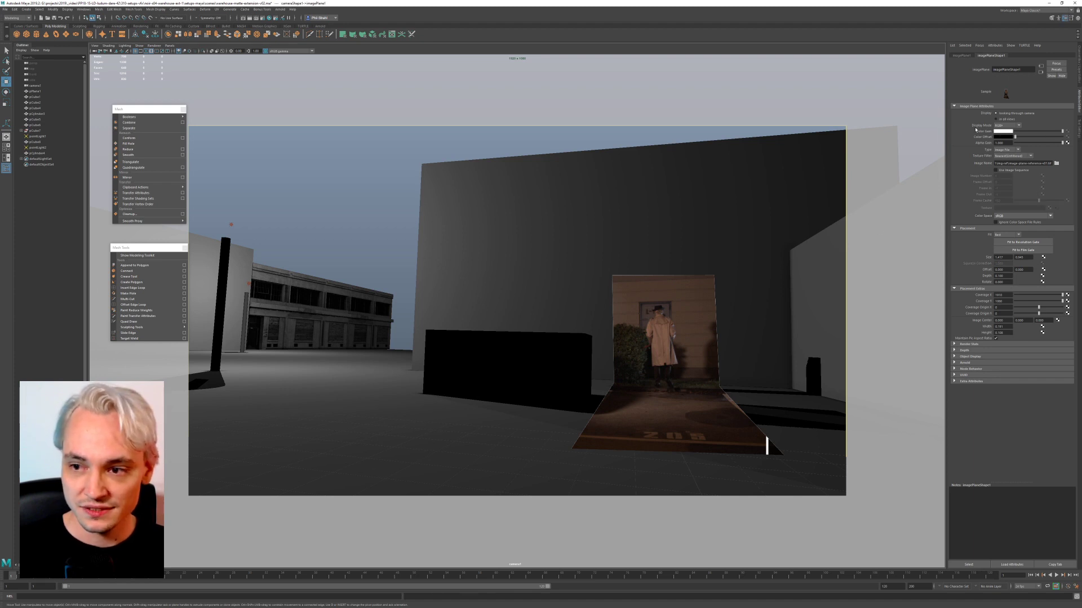
left_click(1002, 131)
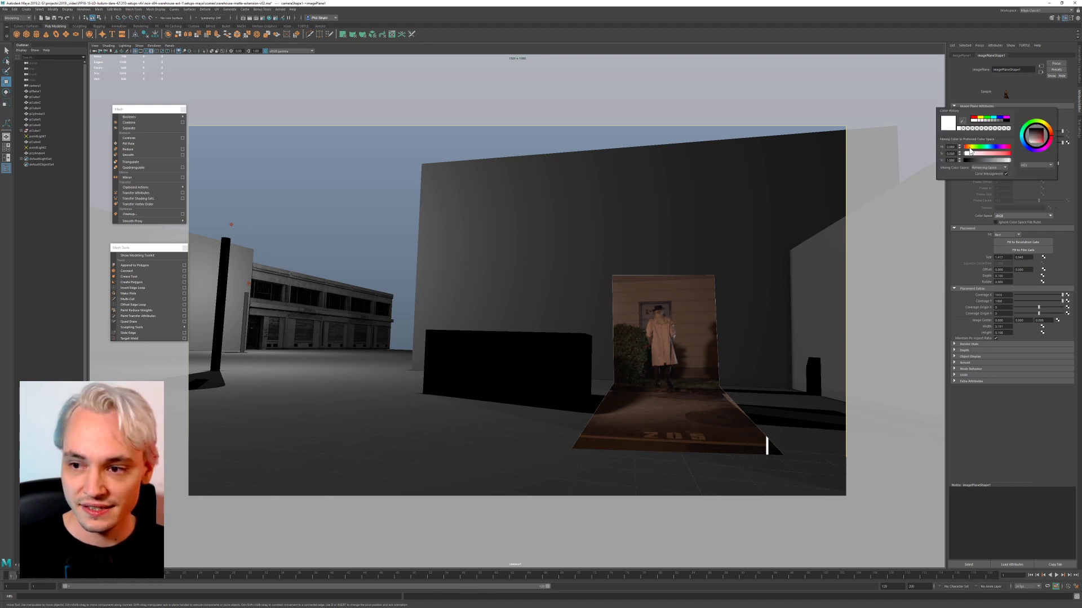
mouse_move(965, 147)
left_mouse_down()
mouse_move(999, 155)
mouse_move(973, 155)
left_mouse_up()
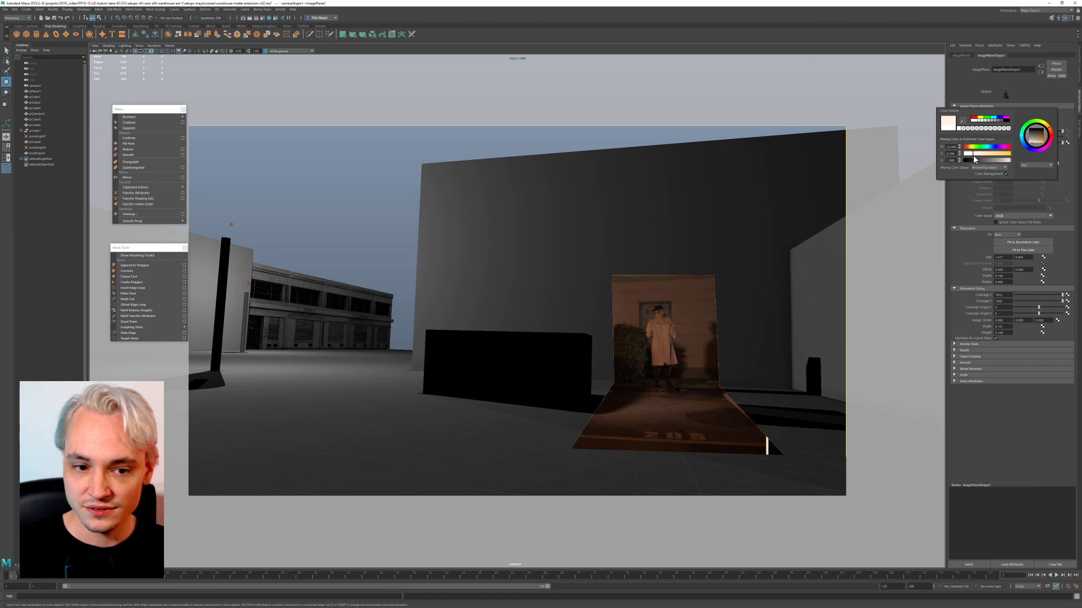
Step: Set the foreground point light's colour to a pale warm orange-yellow and clear the light selection
left_click(232, 224)
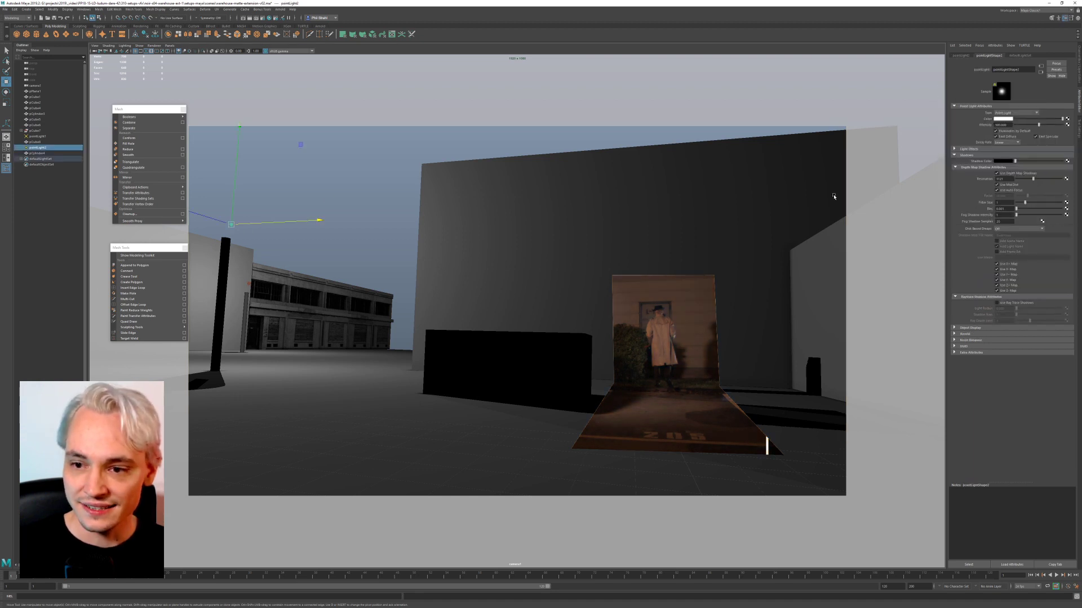
left_click(1004, 118)
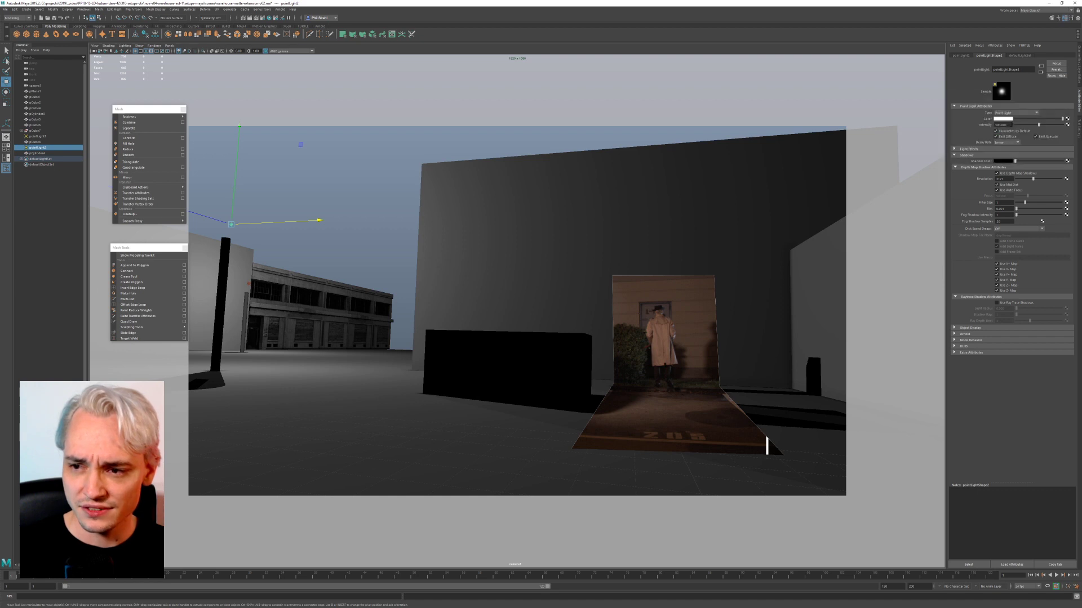
left_click(1003, 119)
mouse_move(1051, 122)
left_mouse_down()
mouse_move(1058, 134)
mouse_move(1067, 125)
mouse_move(1053, 136)
left_mouse_up()
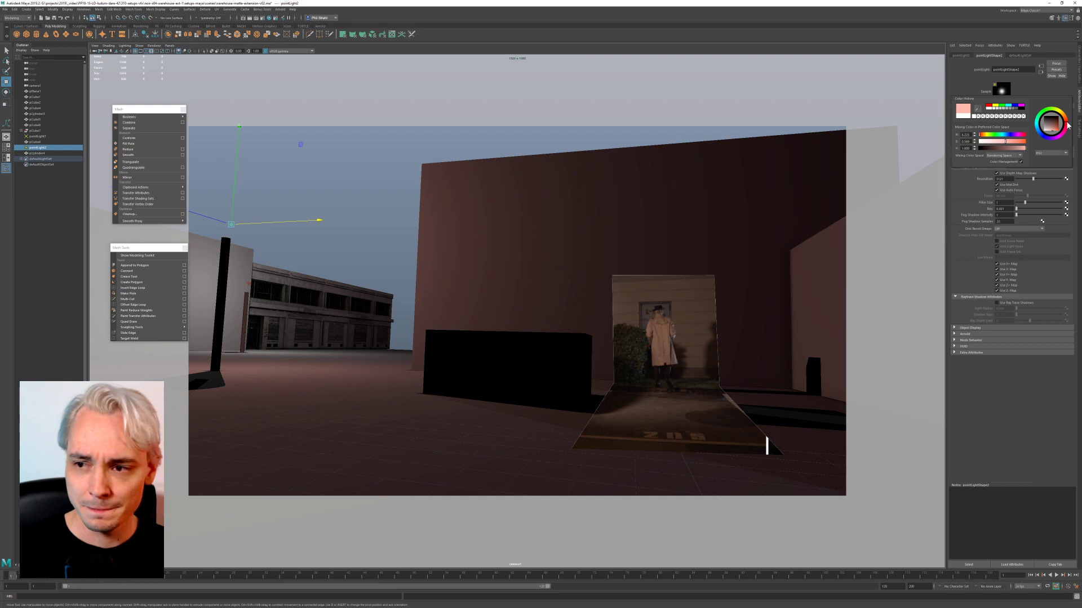
left_click_drag(1069, 124, 1064, 115)
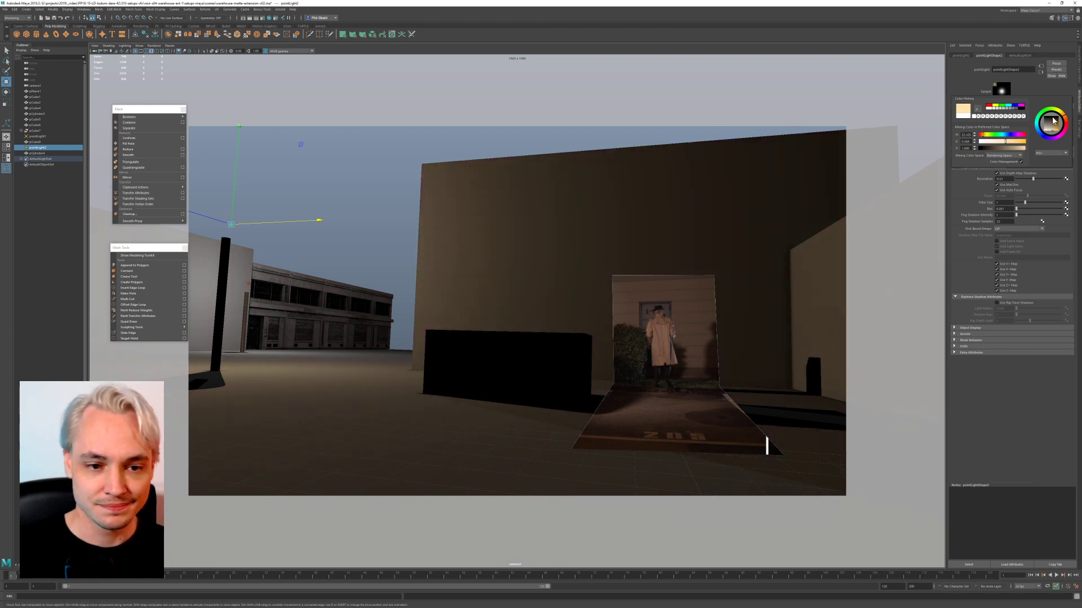
left_click(362, 230)
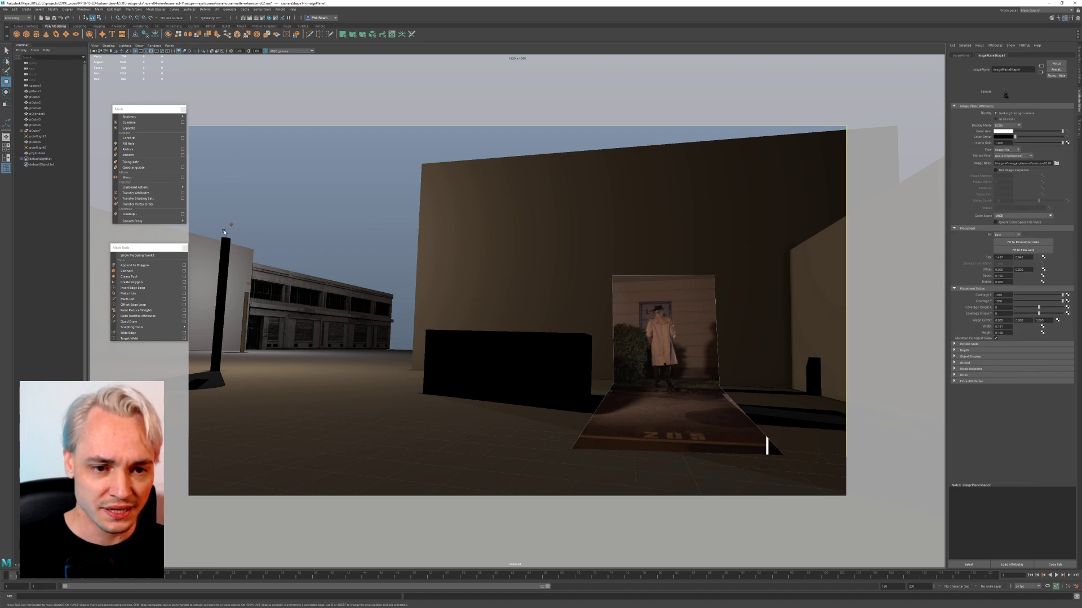
Step: Try to give the far lamp's point light the same warm colour as the foreground point light
left_click(247, 284)
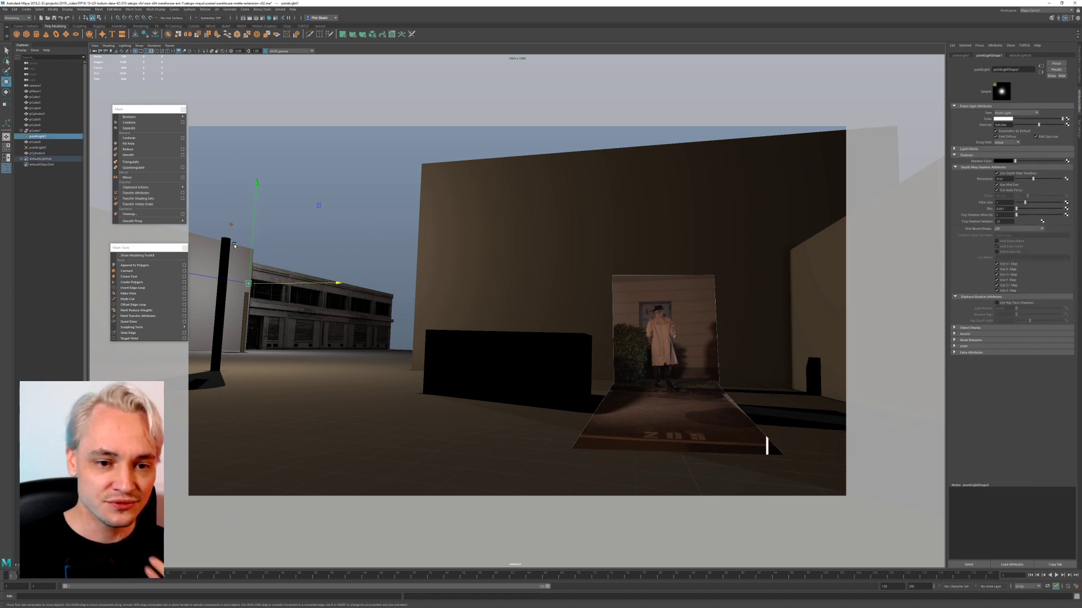
left_click(232, 225)
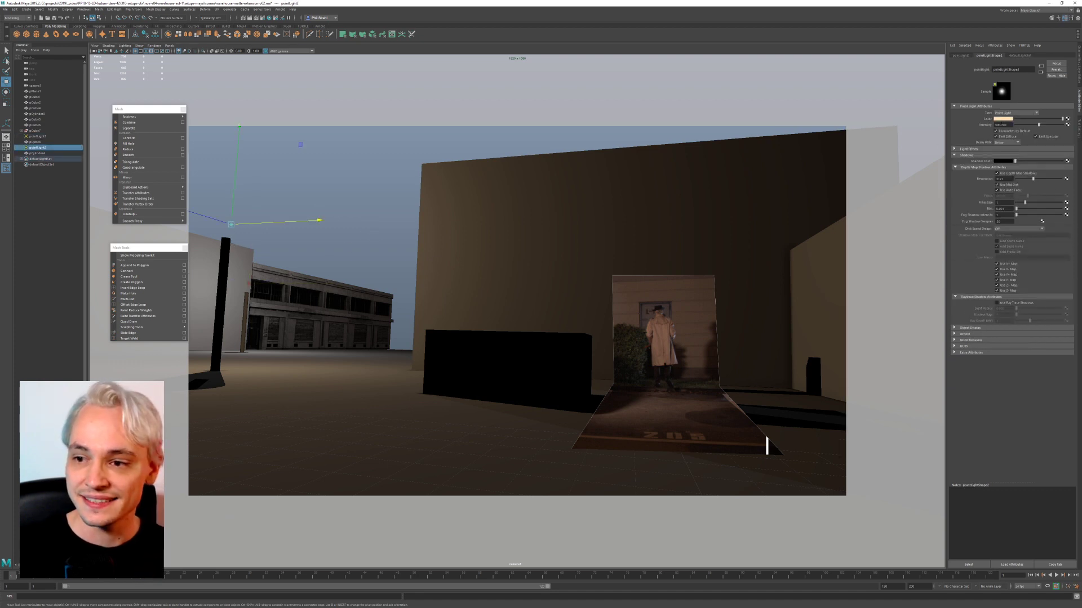
left_click(1002, 119)
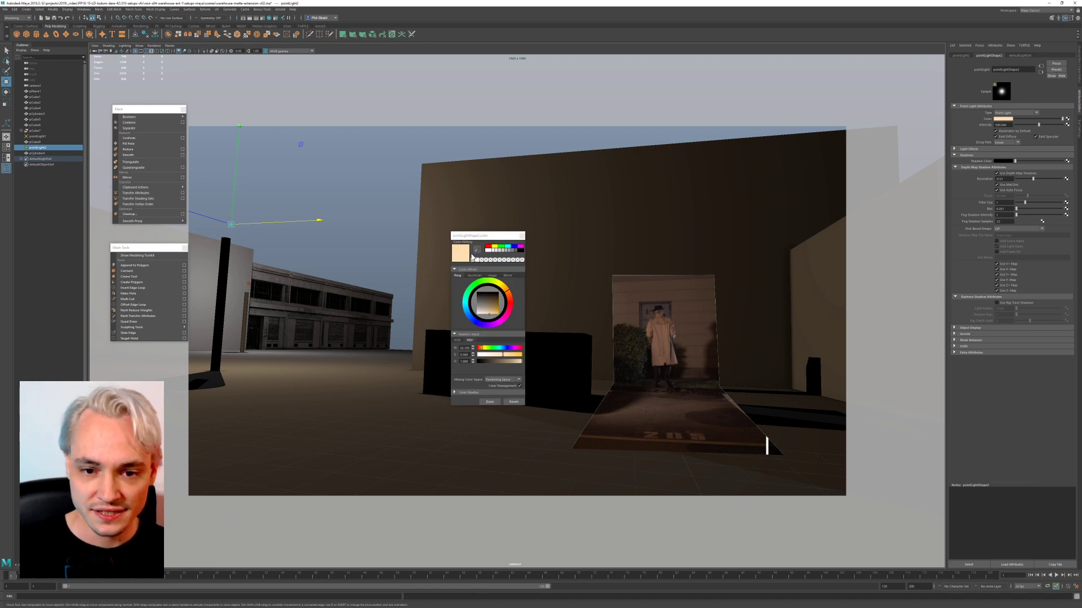
left_click(246, 285)
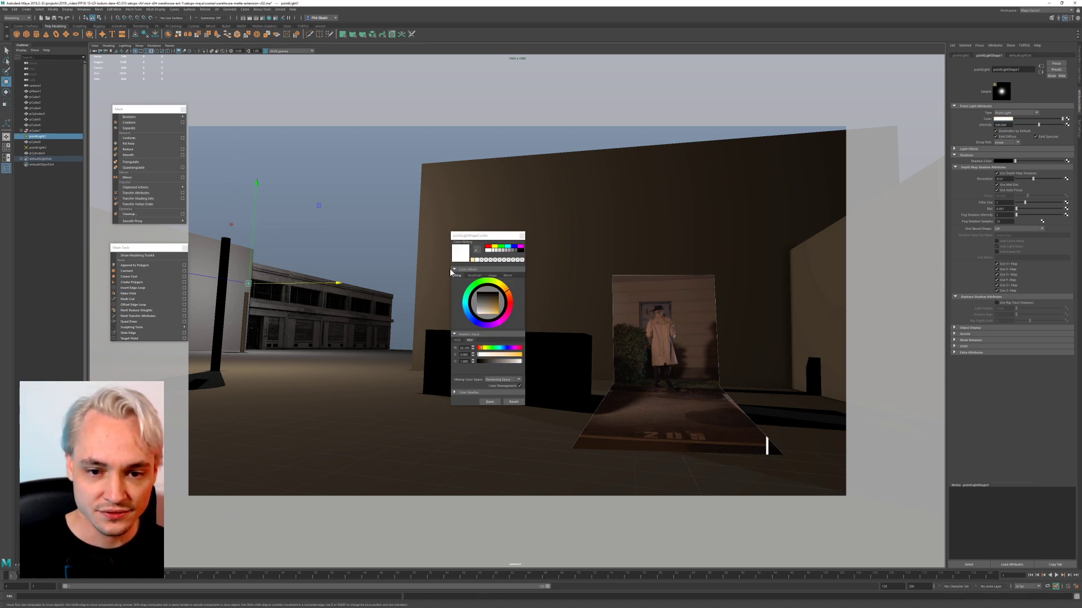
left_click(473, 260)
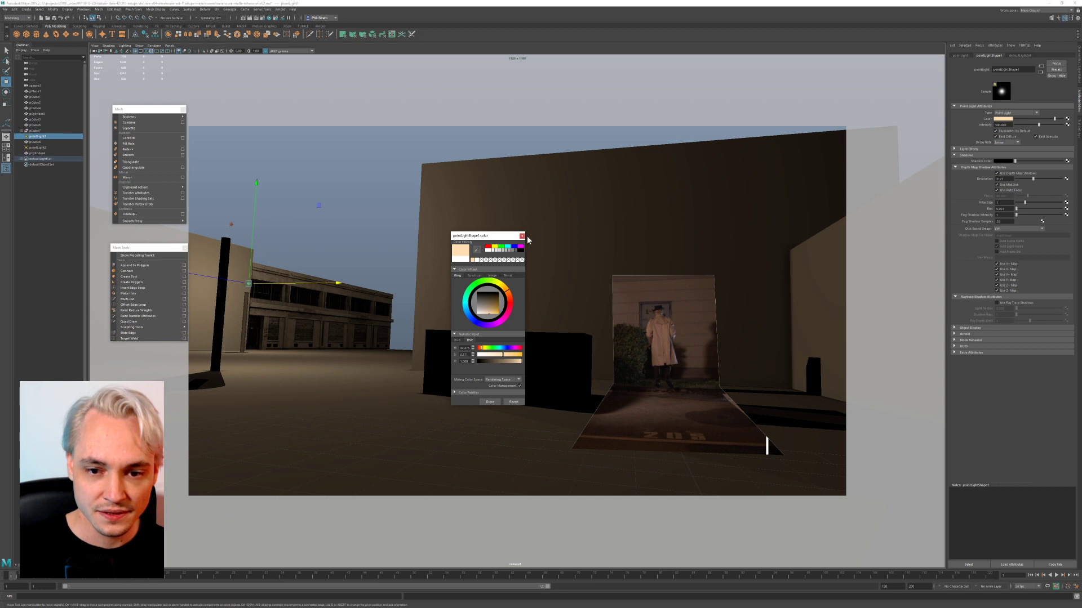
left_click(522, 236)
Step: Change the viewport background to black and leave no building selected
left_click(361, 217)
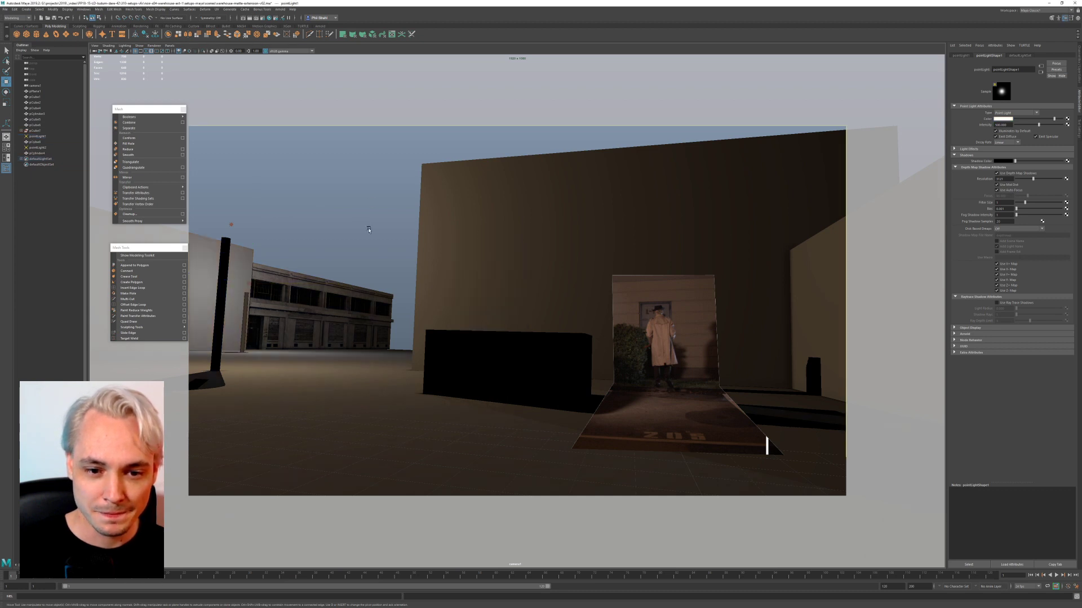
key("alt+b")
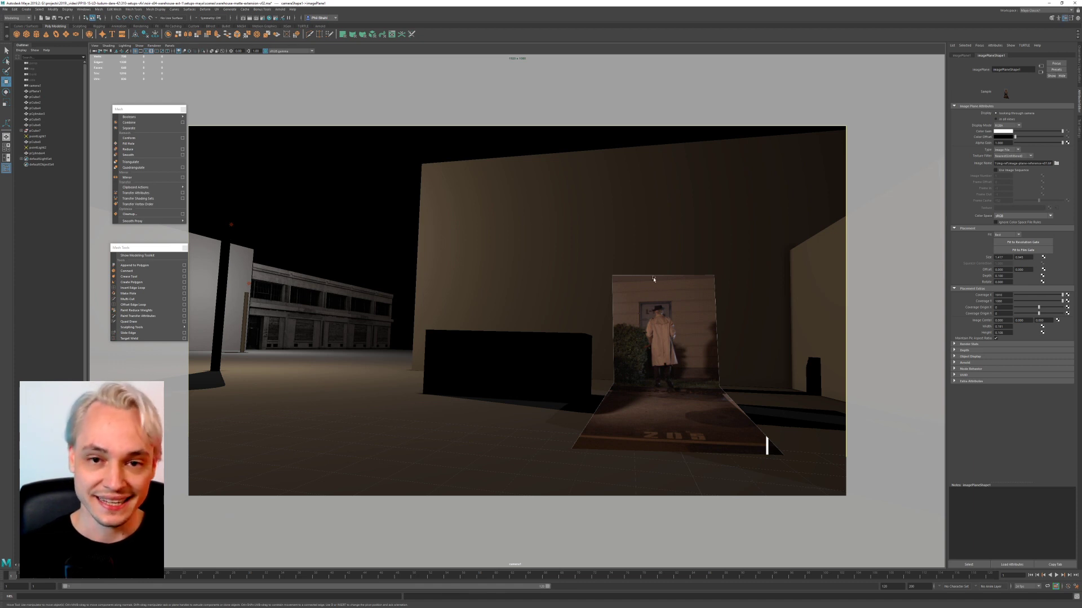
left_click(504, 341)
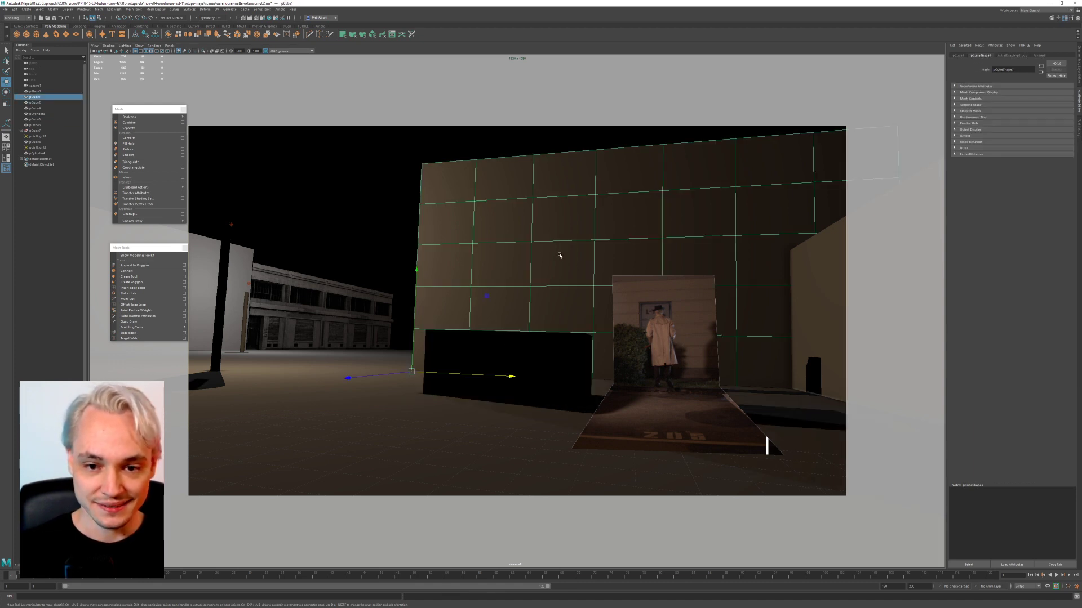
left_click(308, 267)
Step: Create a small polygon cylinder on the ground grid in the perspective view, in front of the buildings and lamp posts
left_click(313, 440)
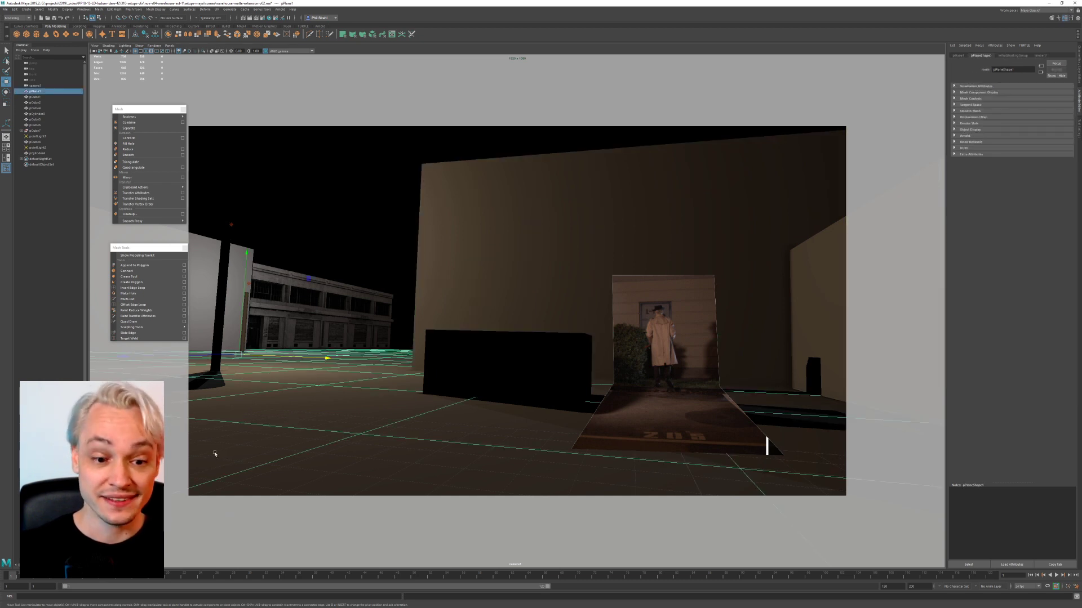
key("space")
left_click_drag(217, 454, 223, 442)
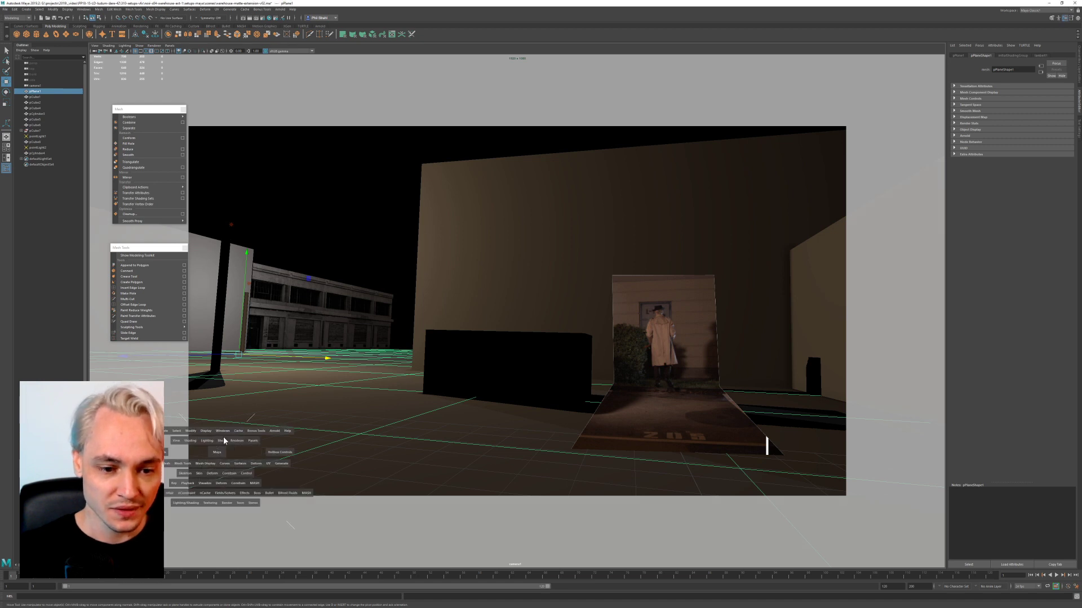
scroll(520, 355, "down", 1)
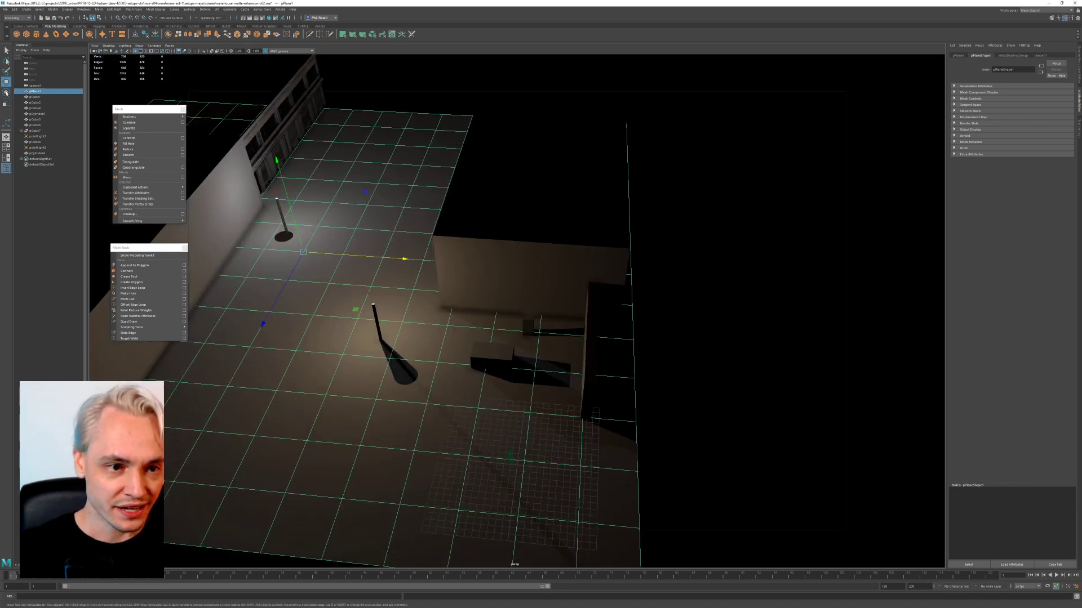
left_click(36, 34)
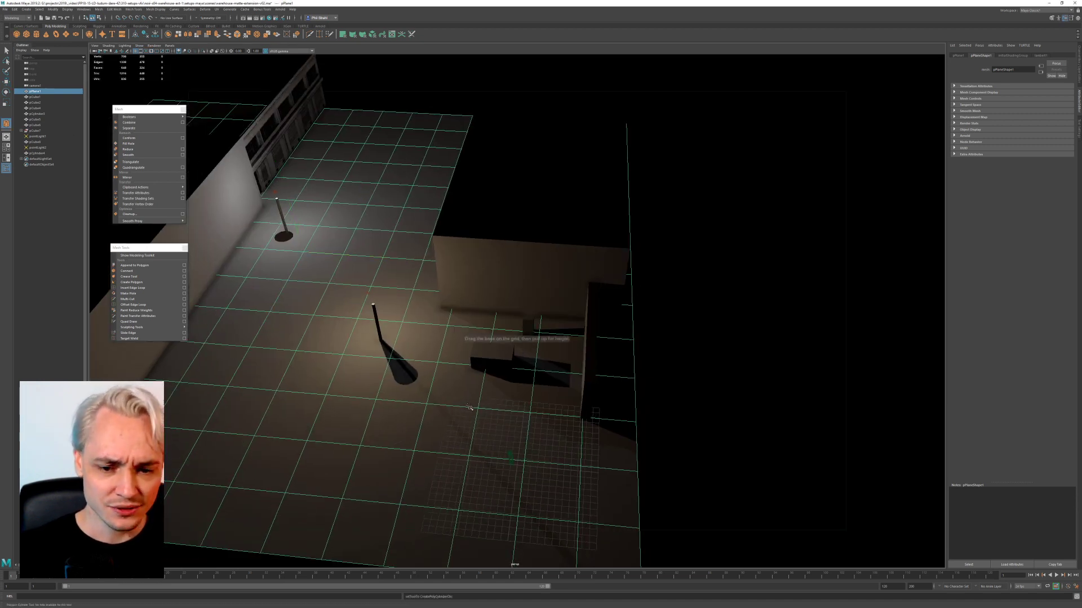
left_click_drag(463, 435, 491, 456)
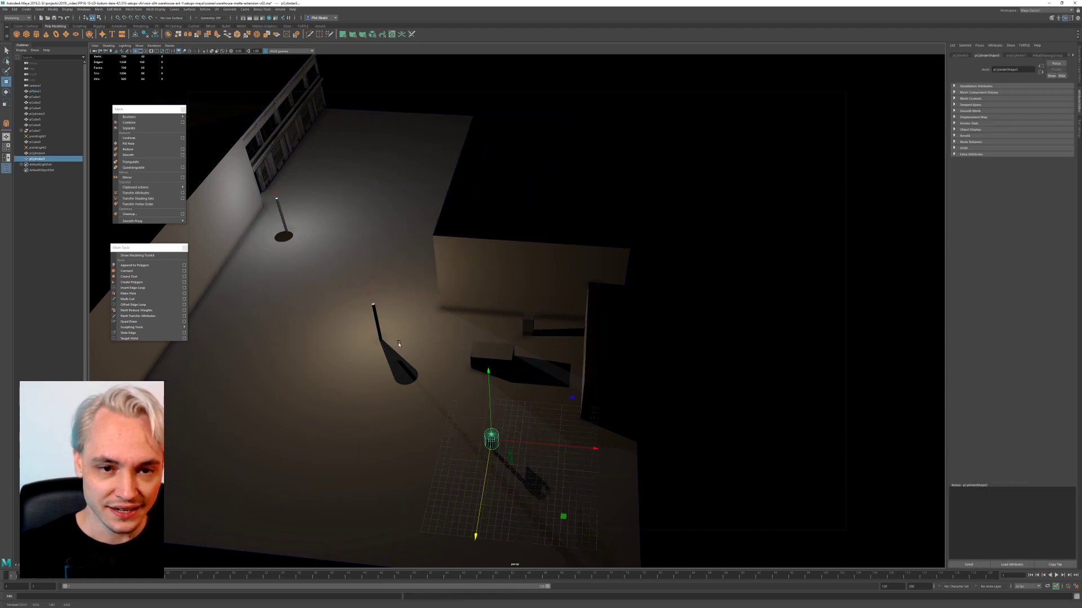
Step: Return to camera1 and move the cylinder sideways and down so its top cap sits low in the foreground before the lamp post
left_click(169, 46)
mouse_move(176, 52)
left_click(239, 53)
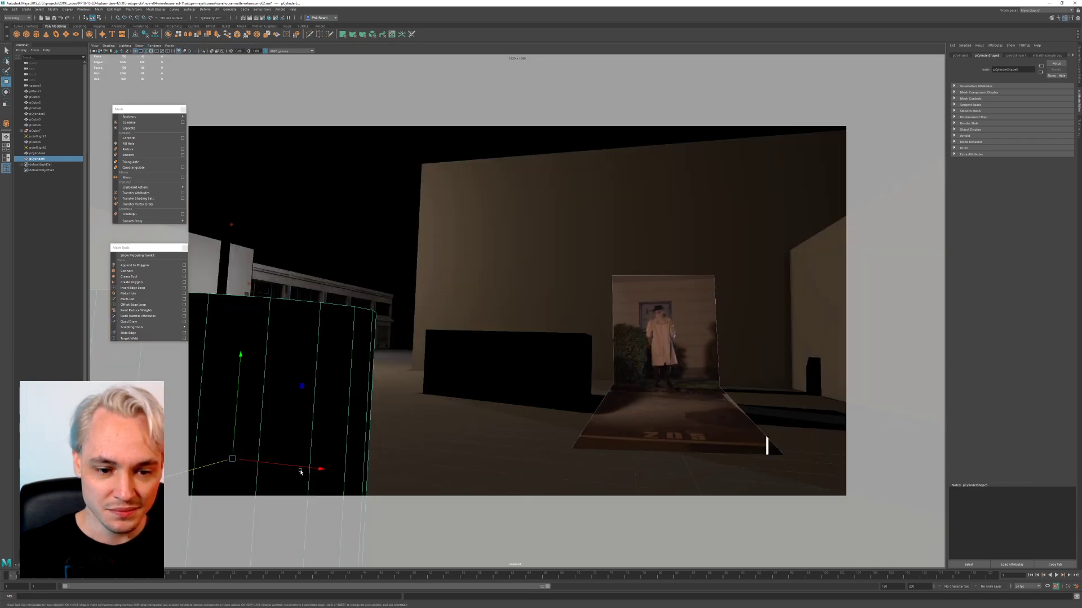
left_click_drag(318, 469, 398, 478)
left_click_drag(312, 444, 310, 552)
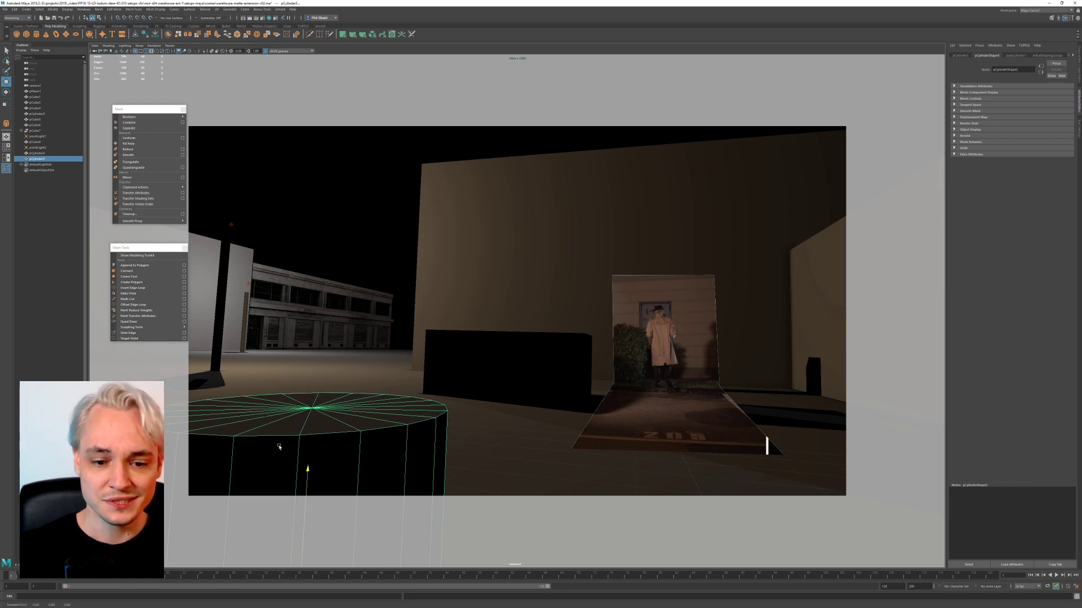
Step: Hide the foreground cylinder to judge the composition without it, restore it, and clear the selection
key("space")
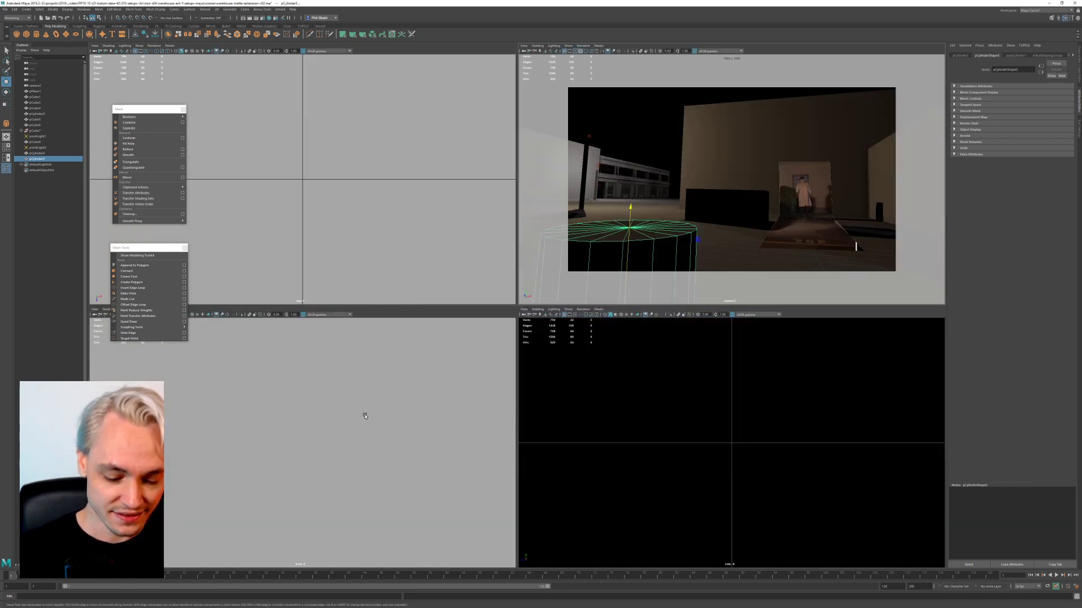
key("space")
key("ctrl+h")
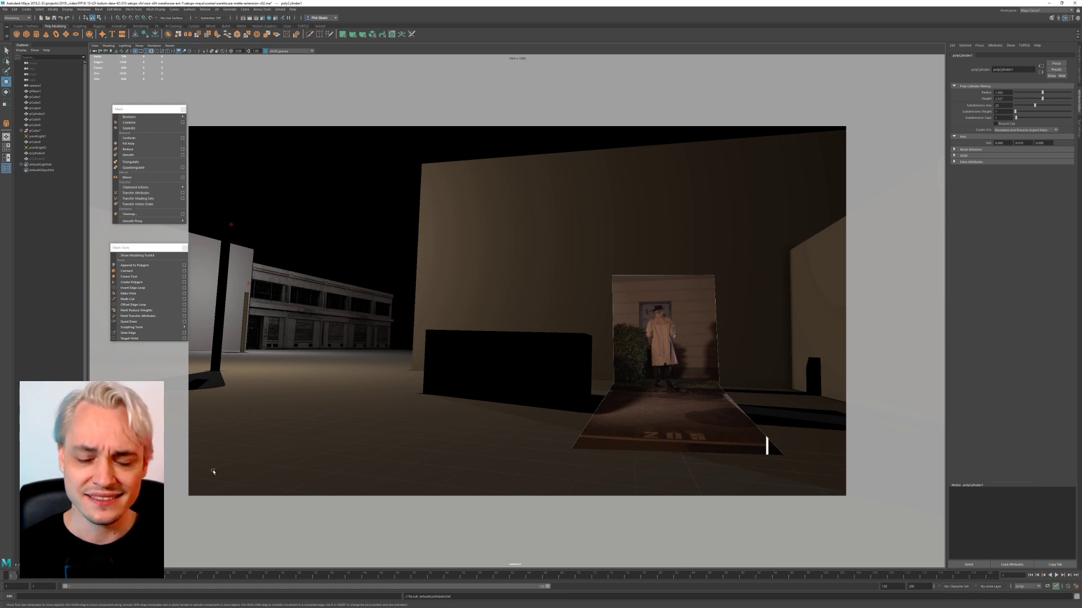
key("ctrl+h")
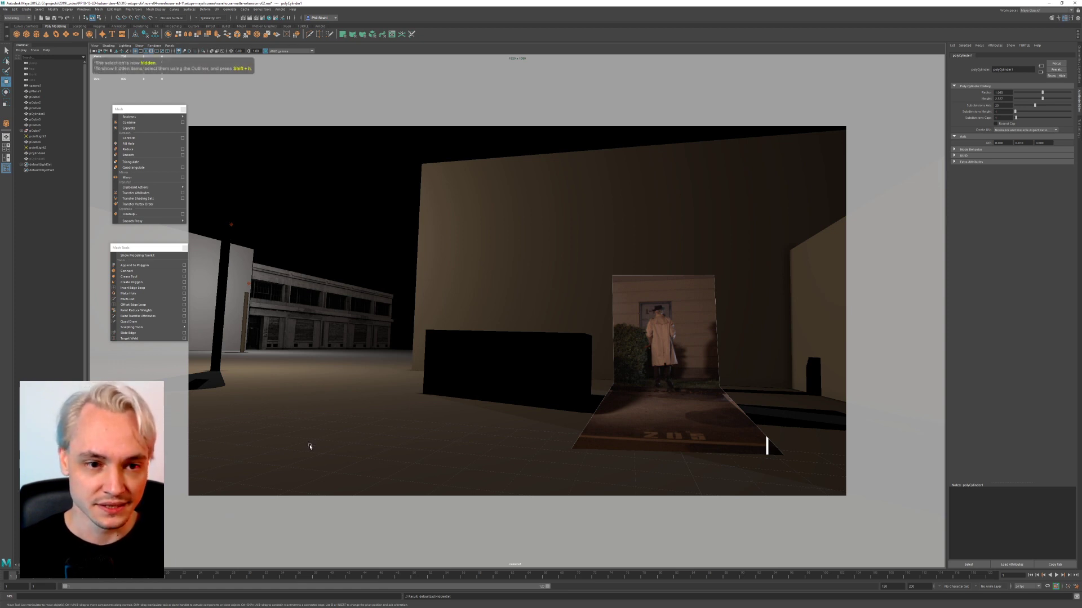
key("ctrl+z")
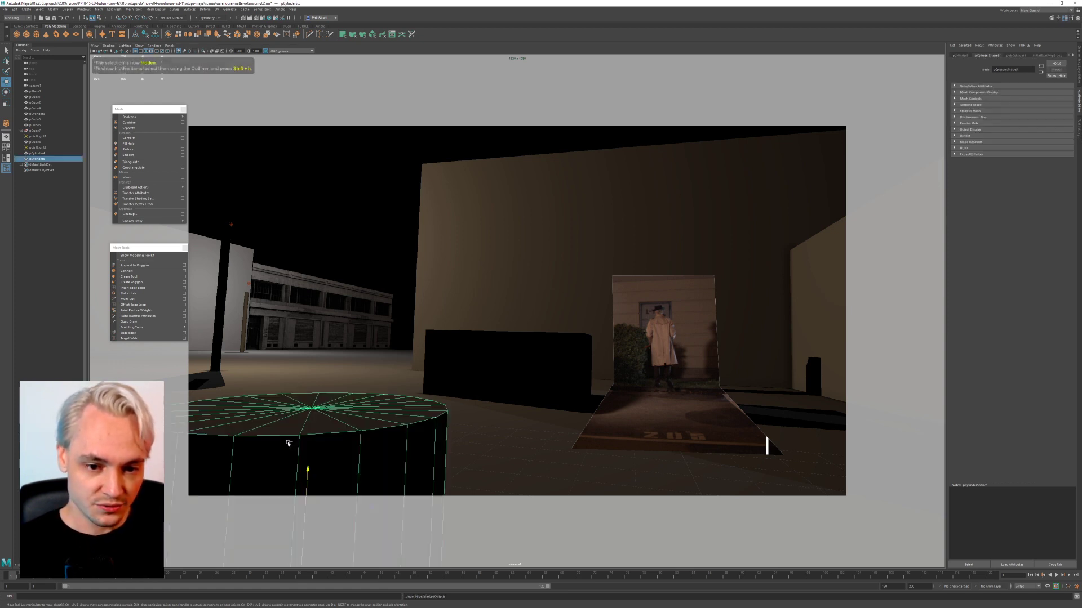
left_click(371, 277)
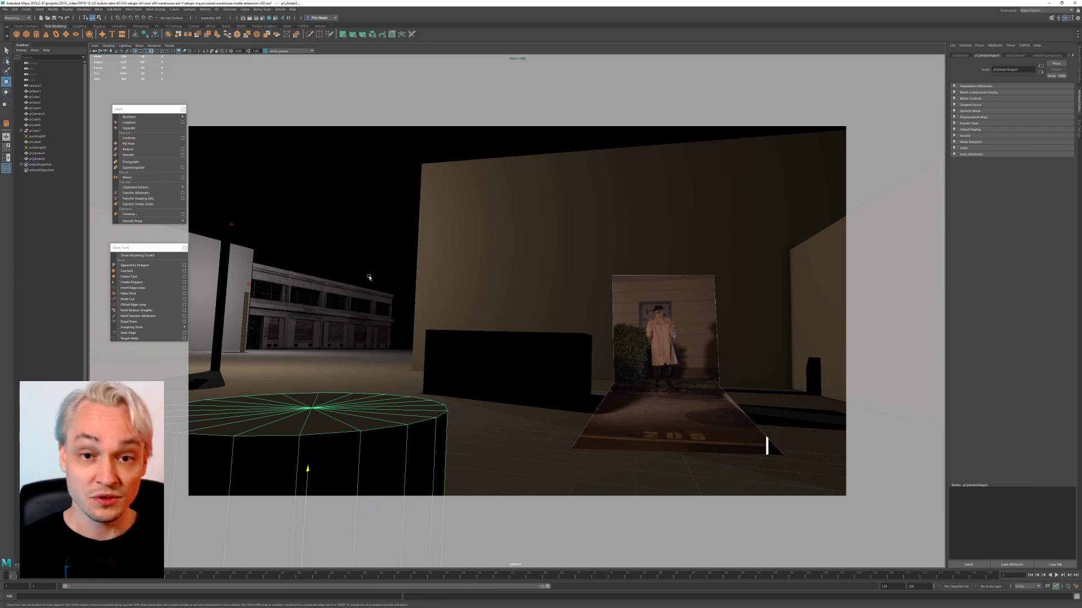
left_click(318, 442)
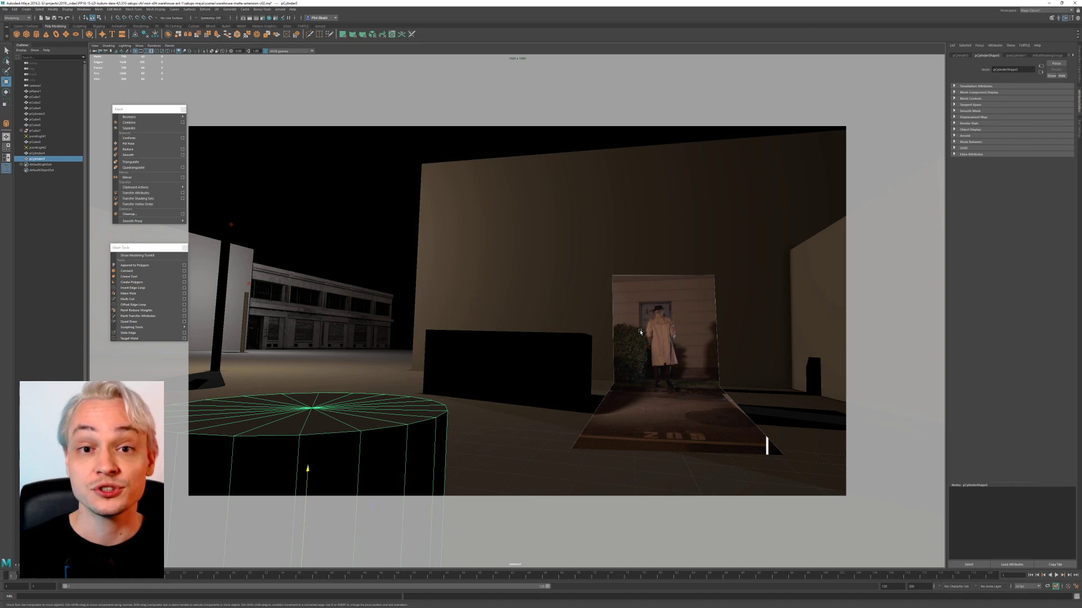
left_click(351, 220)
Step: Select the pale building and the windowed facade row behind it, and shift both sideways toward the large central wall
left_click(358, 314)
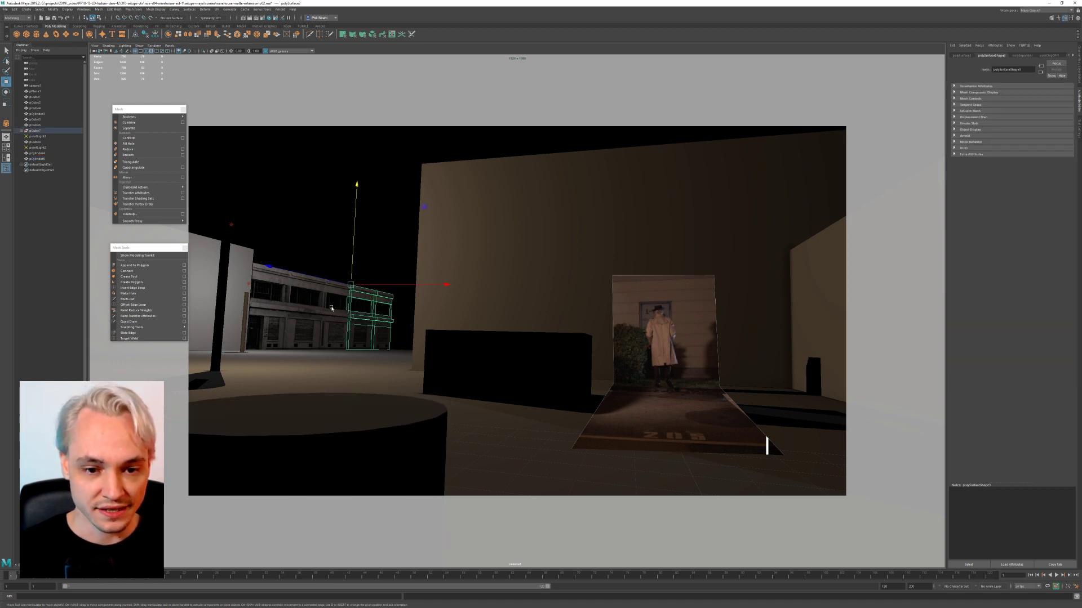
left_click(330, 310)
left_click(243, 285, "shift")
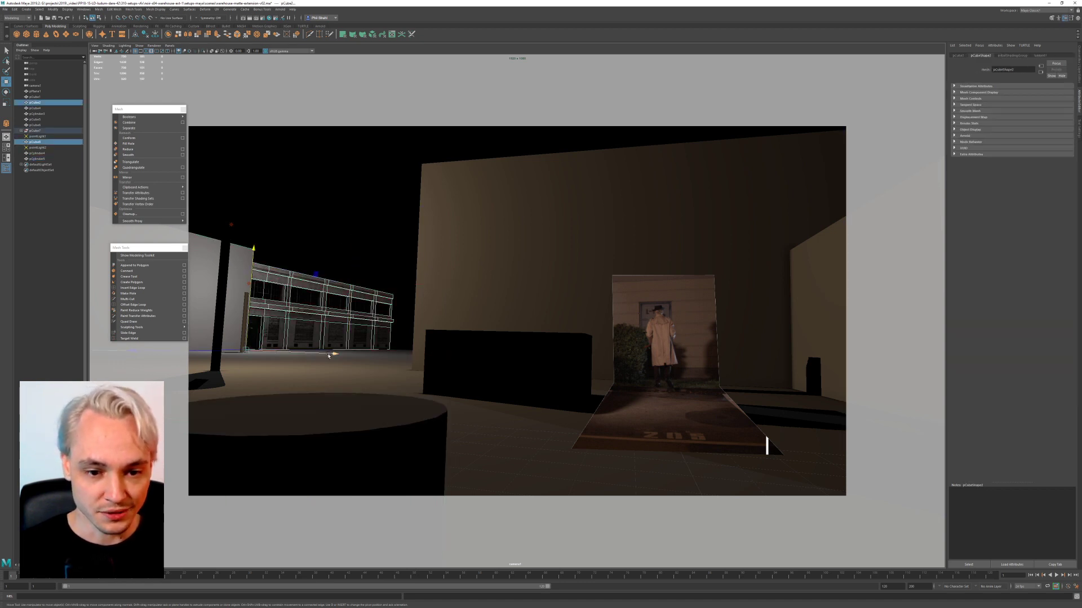
mouse_move(331, 354)
left_mouse_down()
mouse_move(355, 355)
mouse_move(339, 354)
left_mouse_up()
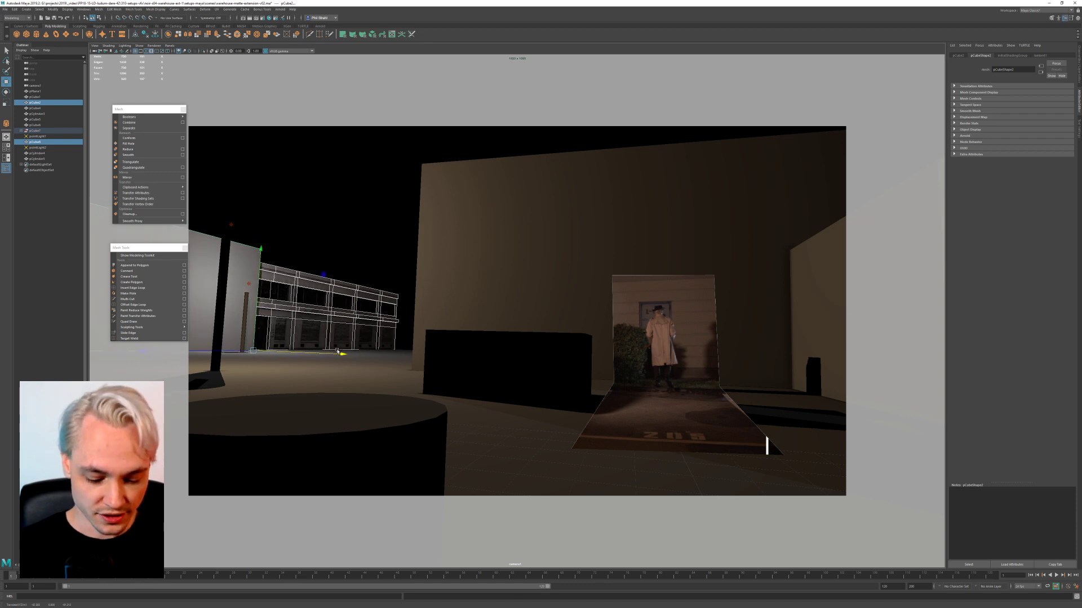
key("ctrl+z")
left_click_drag(262, 355, 275, 351)
left_click(330, 242)
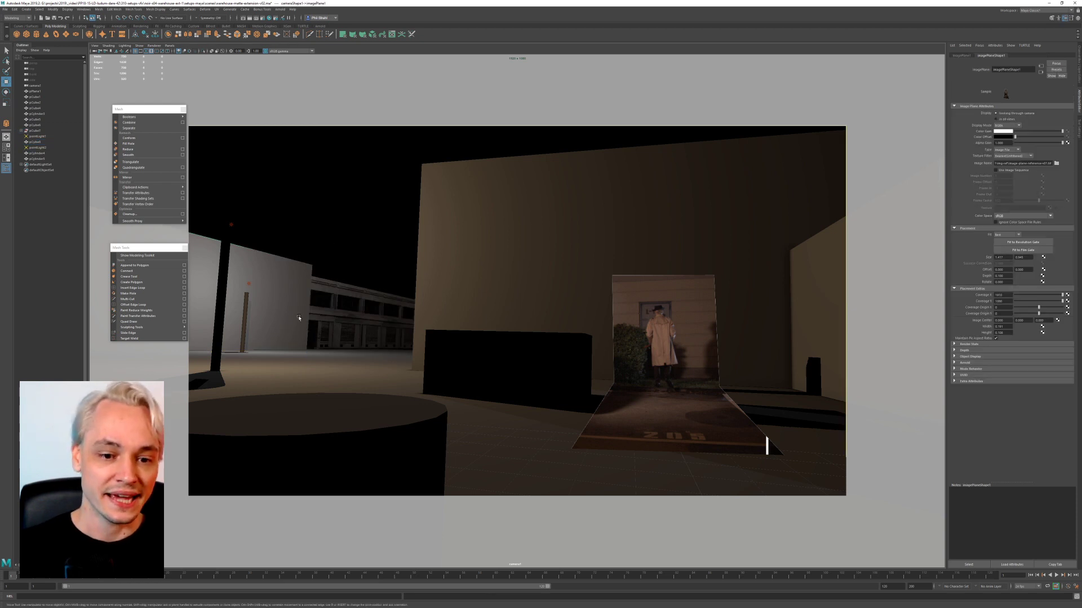
left_click(262, 282)
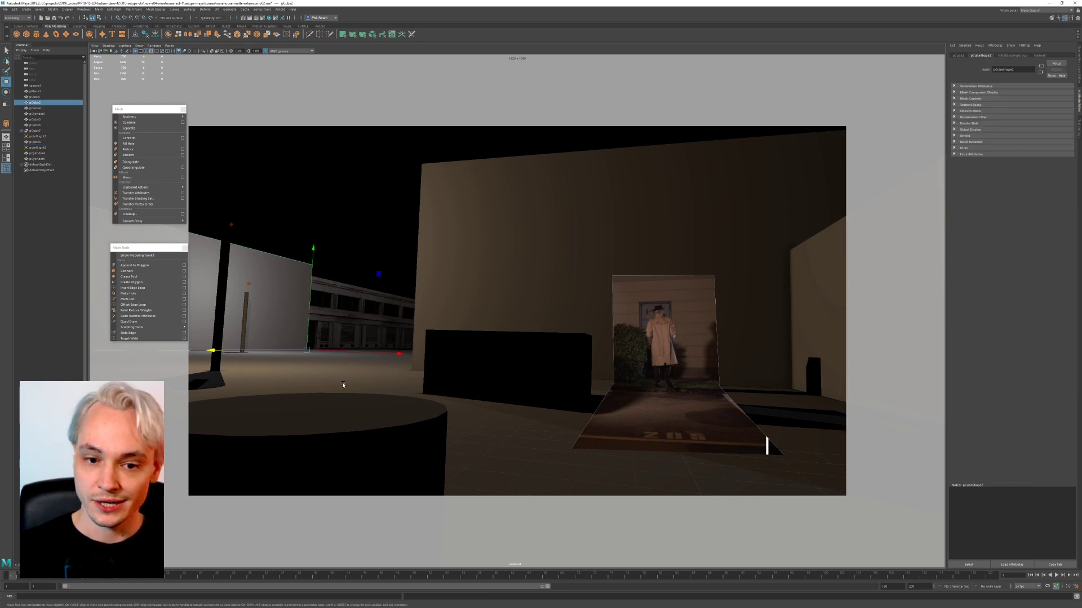
left_click(394, 337)
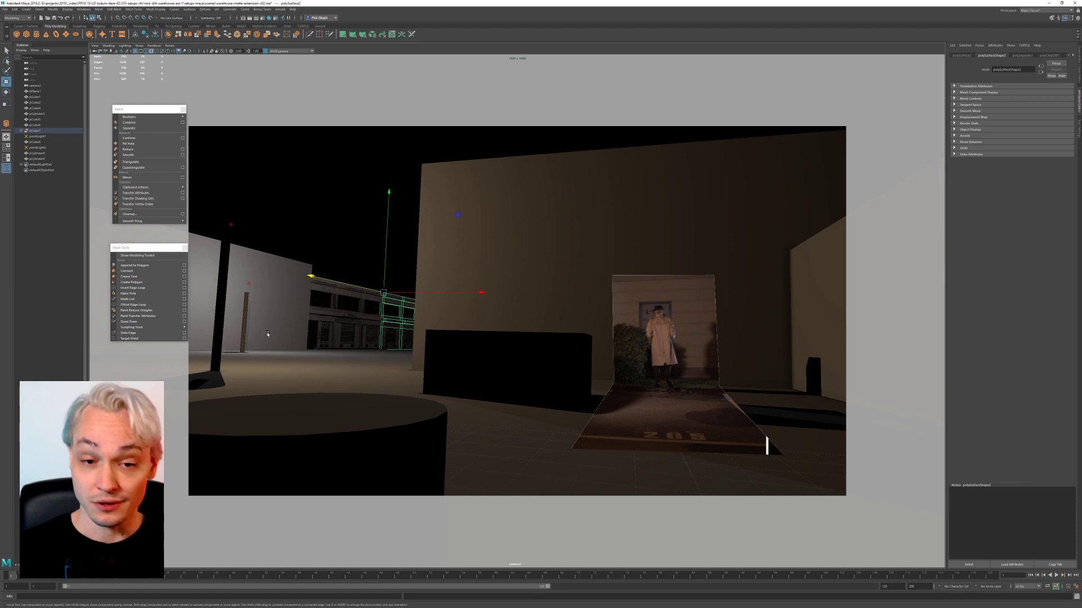
left_click(428, 169)
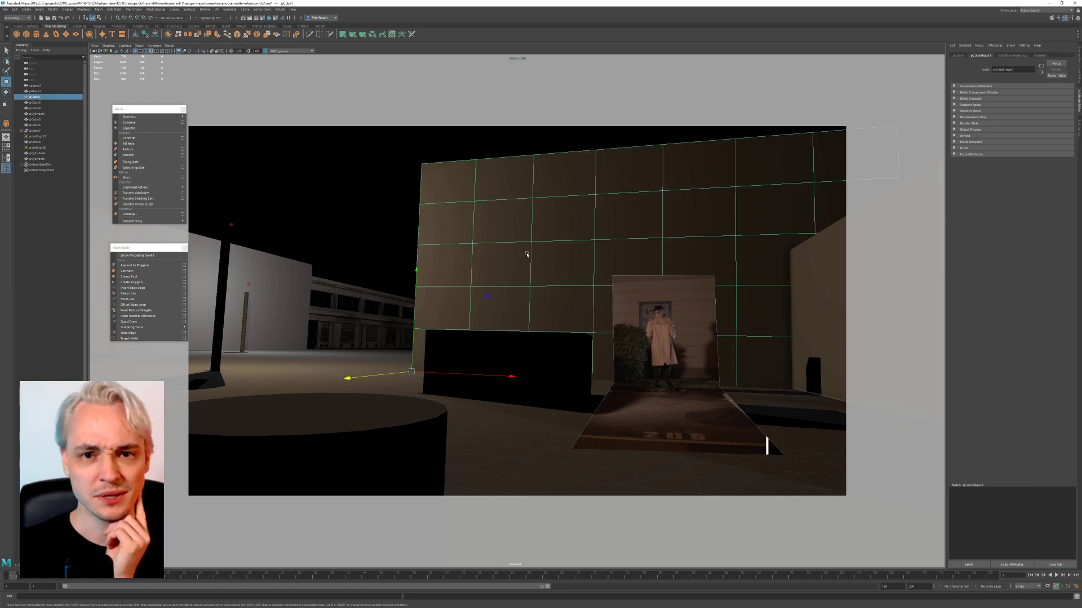
left_click(514, 212)
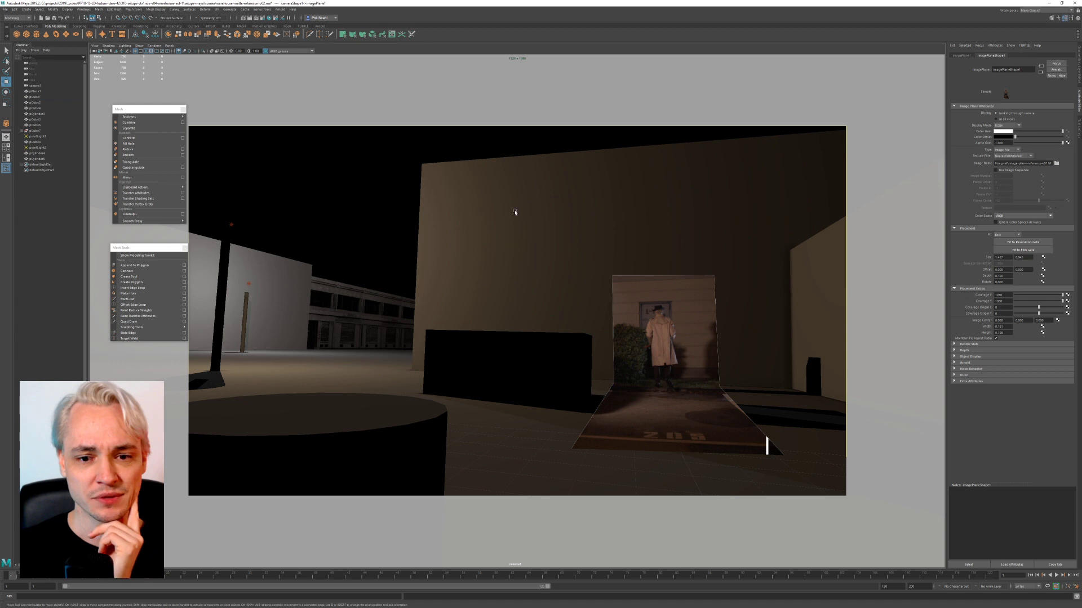
left_click(523, 287)
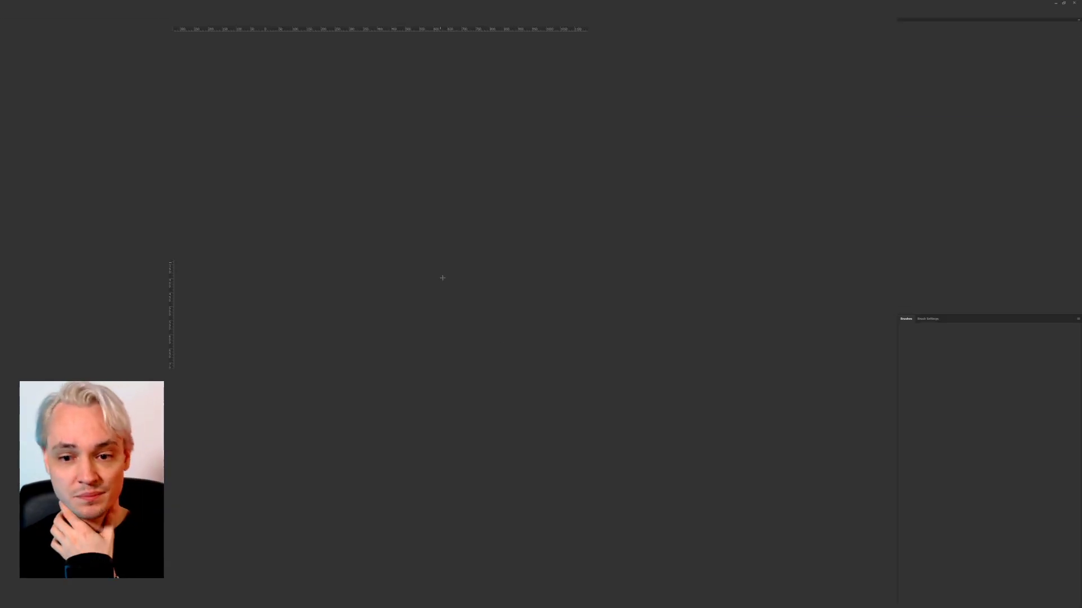
Step: Switch to the concept matte document in Photoshop and examine the man, door and hedge in the cut-out plate up close
key("ctrl+plus")
key("ctrl+plus")
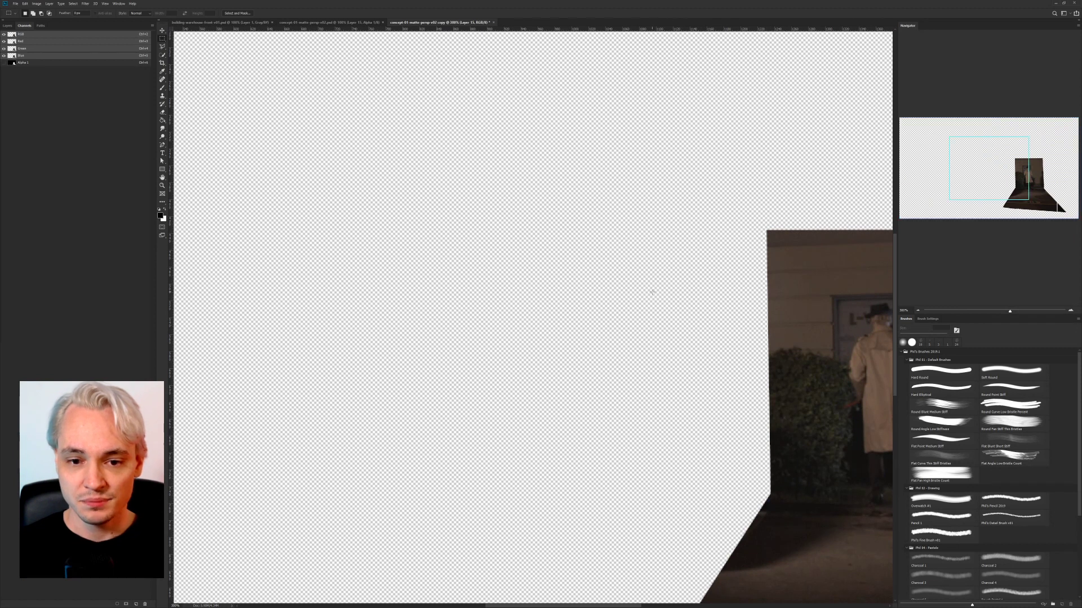
left_click_drag(543, 194, 210, 73)
key("ctrl+plus")
key("ctrl+plus")
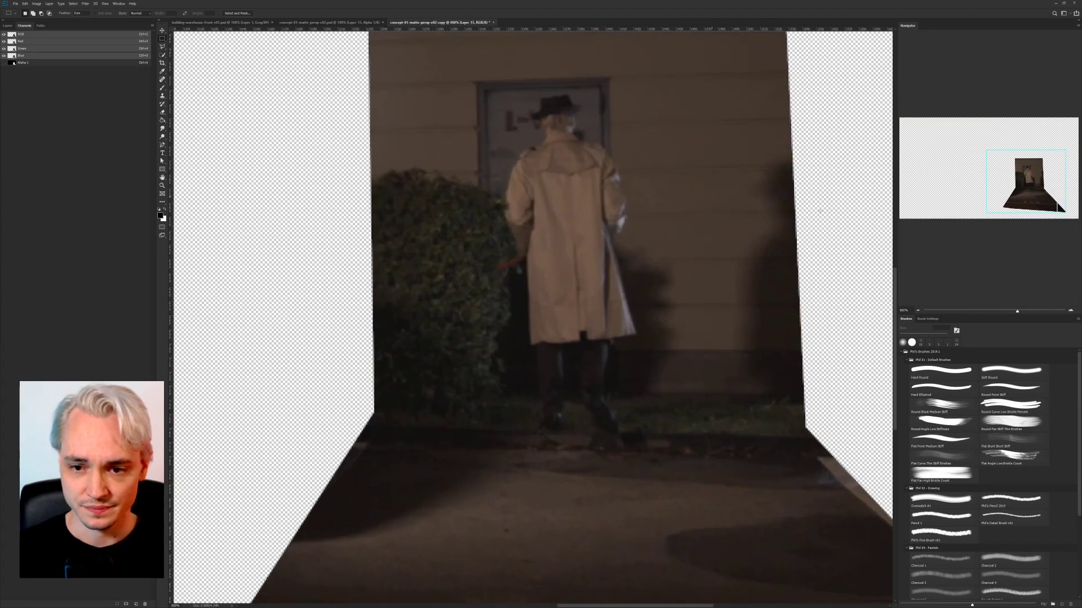
left_click_drag(571, 69, 561, 295)
key("ctrl+plus")
key("ctrl+plus")
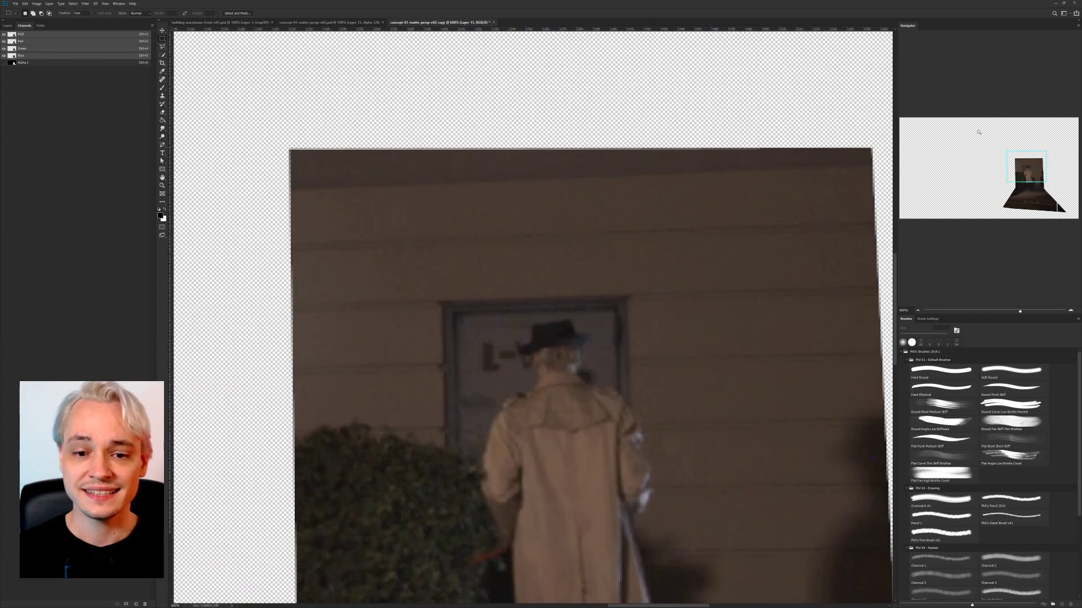
left_click_drag(1022, 168, 1023, 175)
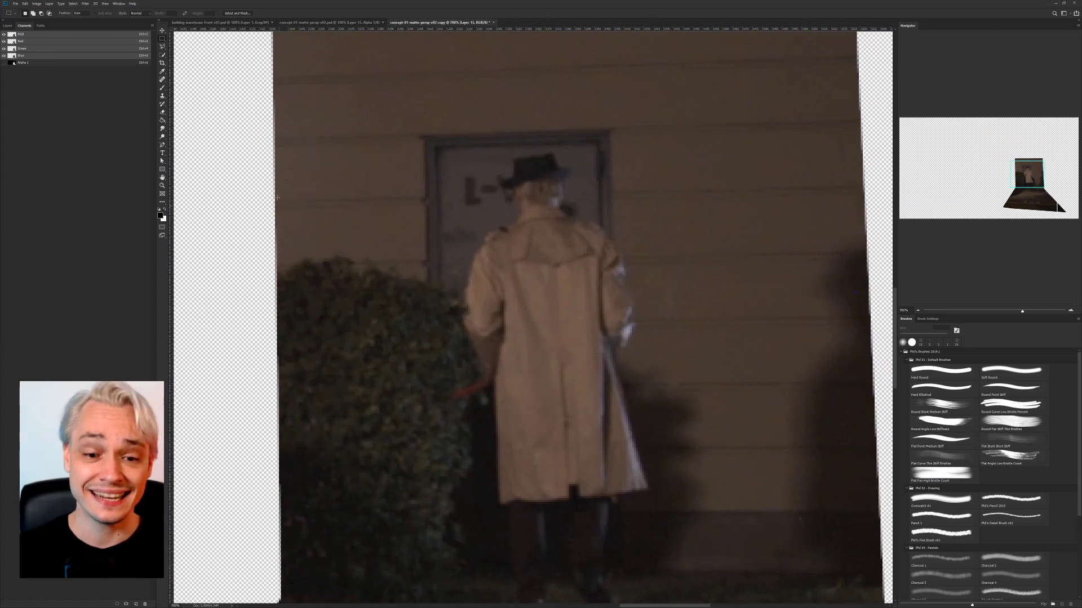
Step: Mark a square patch of the hedge with the marquee and examine the wall, shadows and ground around the man
left_click_drag(365, 276, 452, 362)
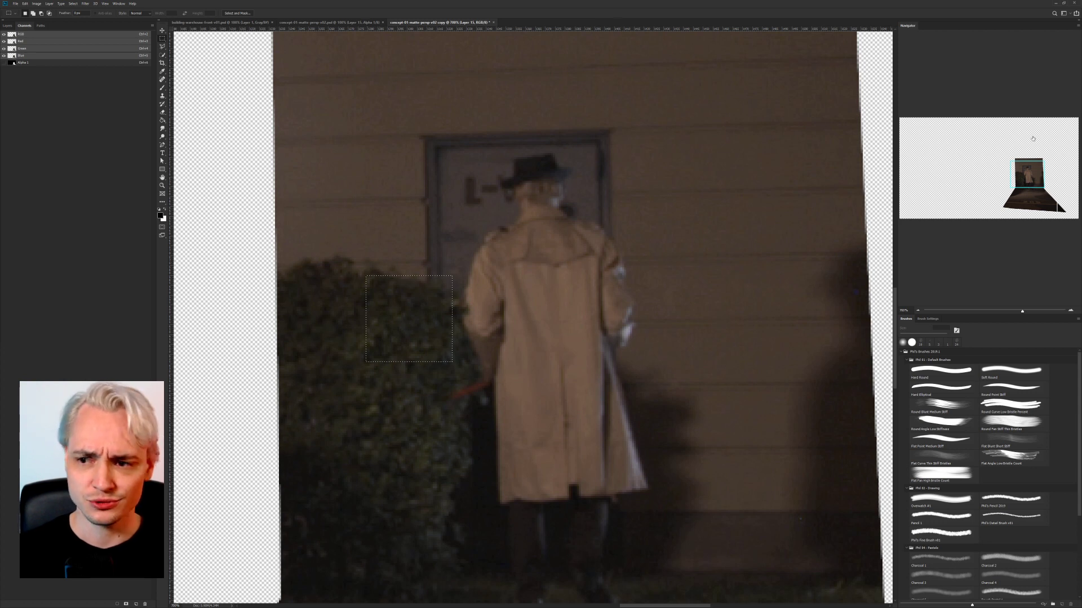
left_click_drag(1020, 181, 1025, 169)
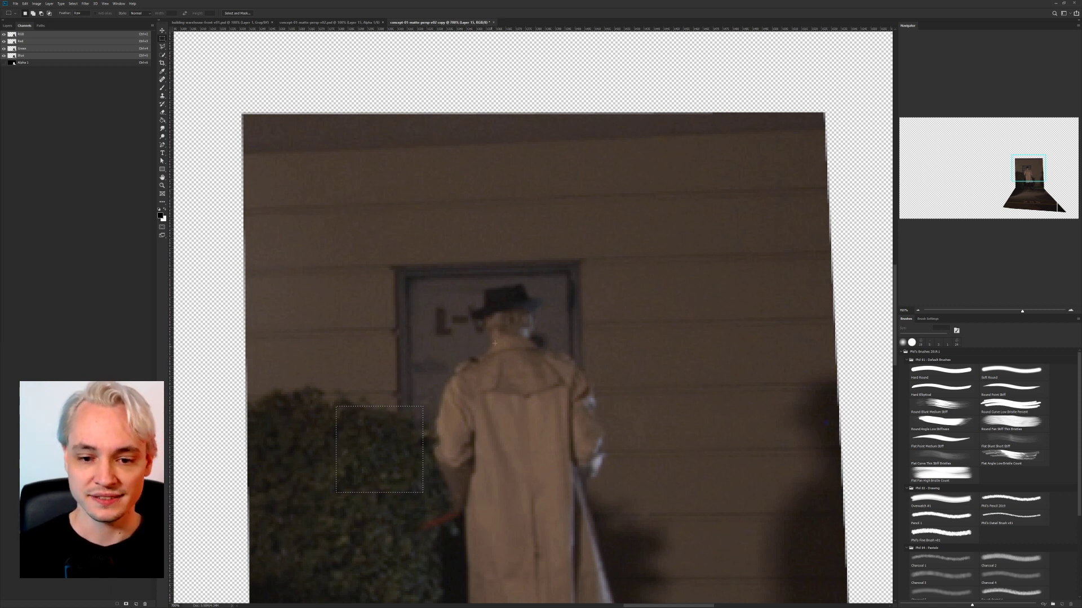
left_click_drag(855, 474, 779, 248)
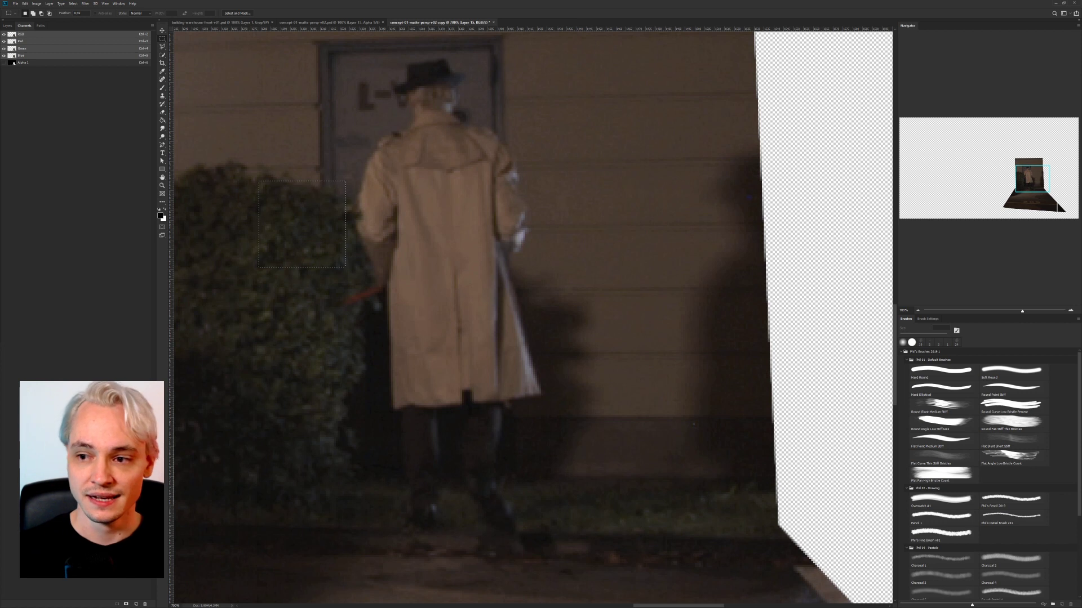
left_click_drag(1022, 168, 1018, 170)
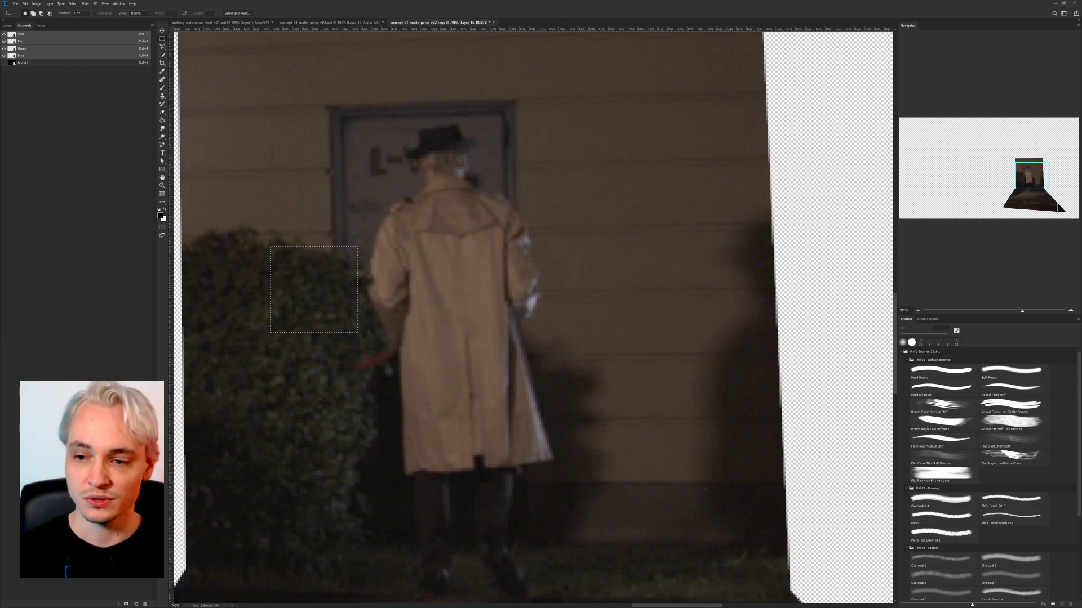
left_click_drag(1018, 172, 1028, 168)
Step: Clear the hedge selection and mark a wide strip of wall siding above the door with the marquee
key("ctrl+d")
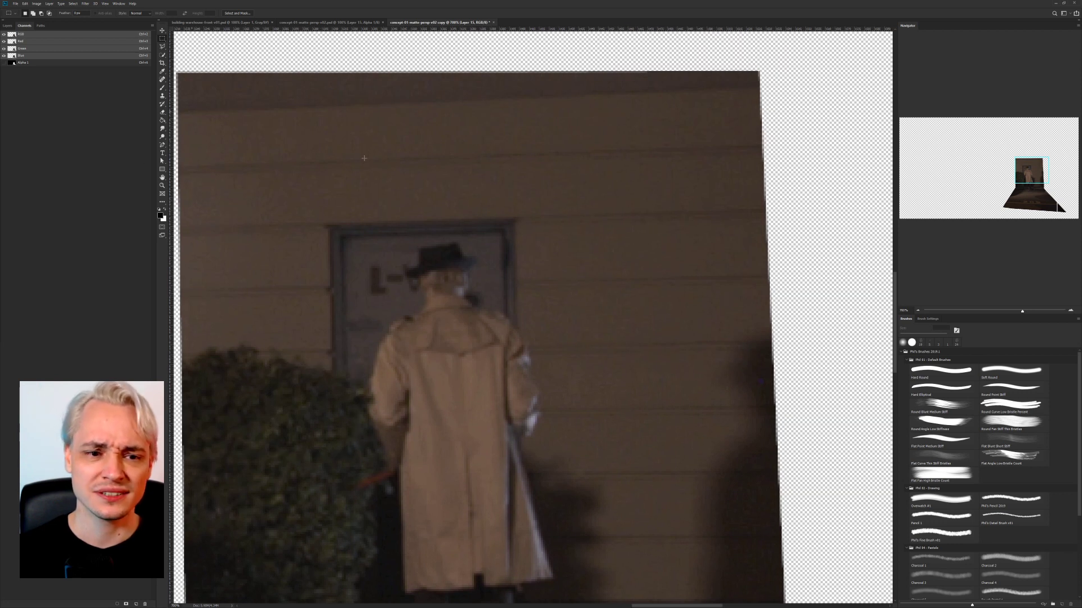
left_click_drag(191, 111, 480, 173)
left_click_drag(1034, 167, 1030, 169)
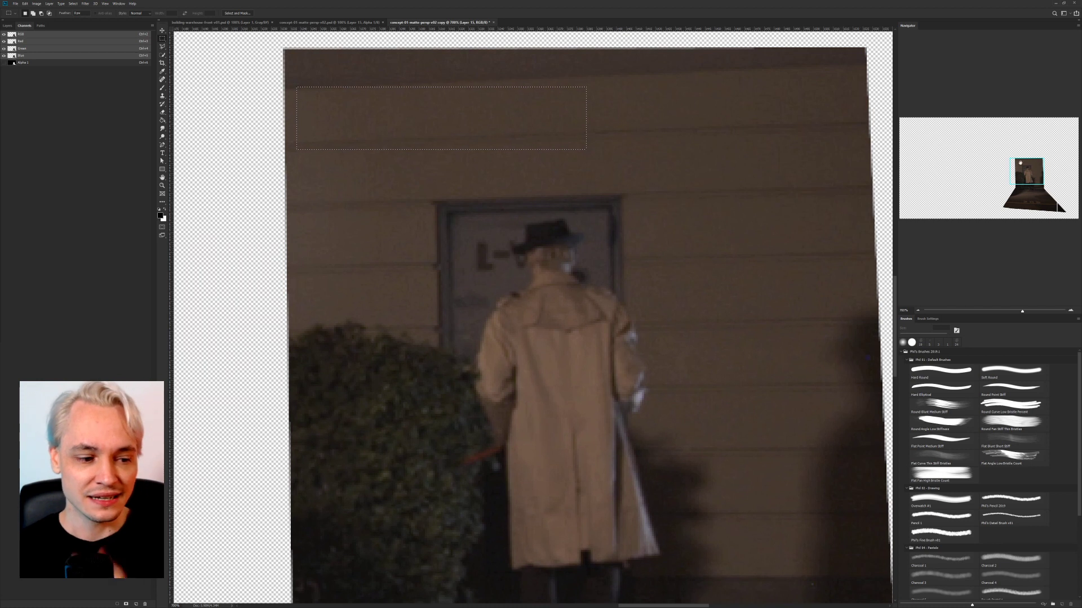
Step: Switch back to Maya and slide the side building beyond the man inward toward the plate
left_click(1056, 4)
left_click(517, 121)
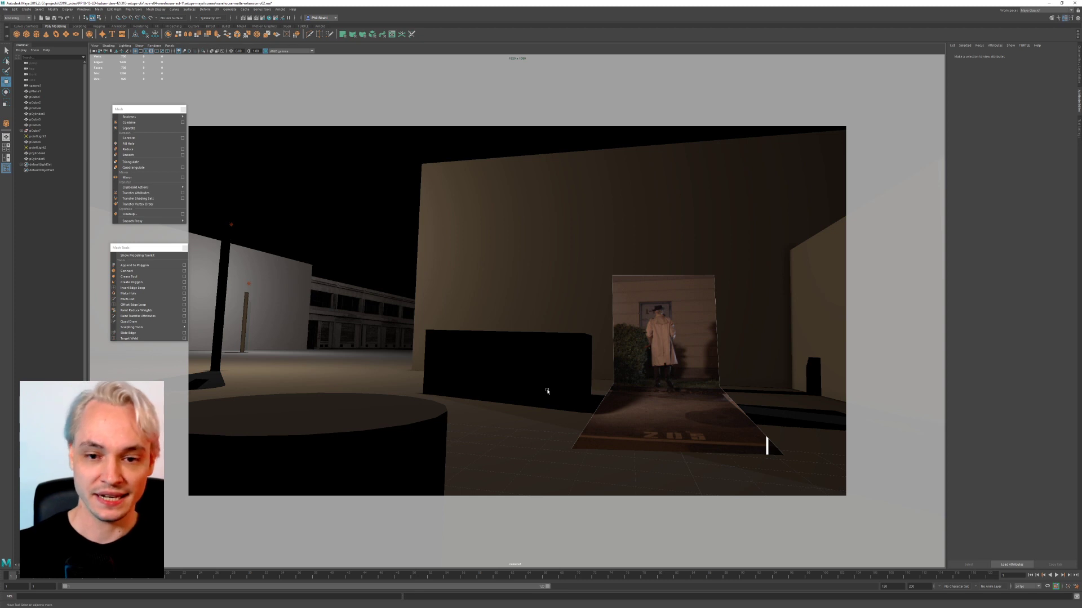
left_click(809, 286)
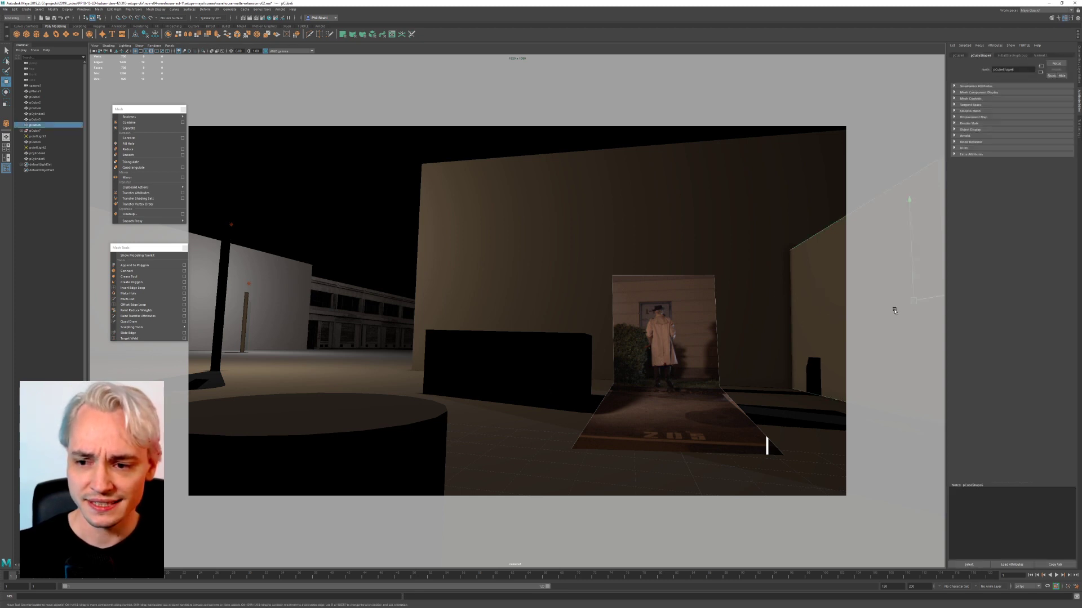
left_click_drag(935, 303, 867, 304)
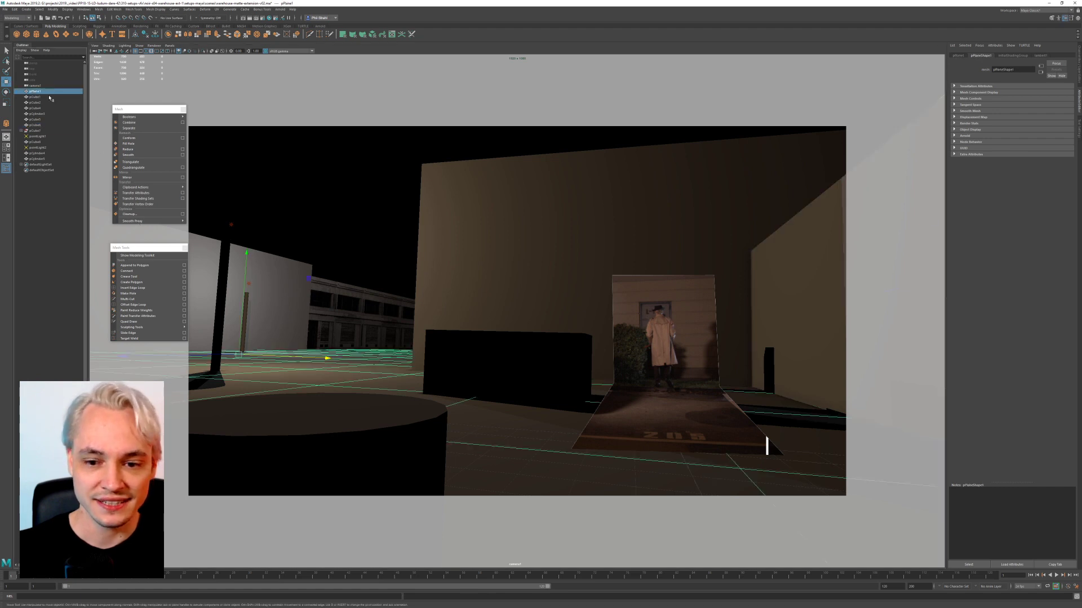
Step: Select the large wall behind the man and switch the viewport to plain shaded display without the scene lights
left_click(548, 260)
key("4")
key("5")
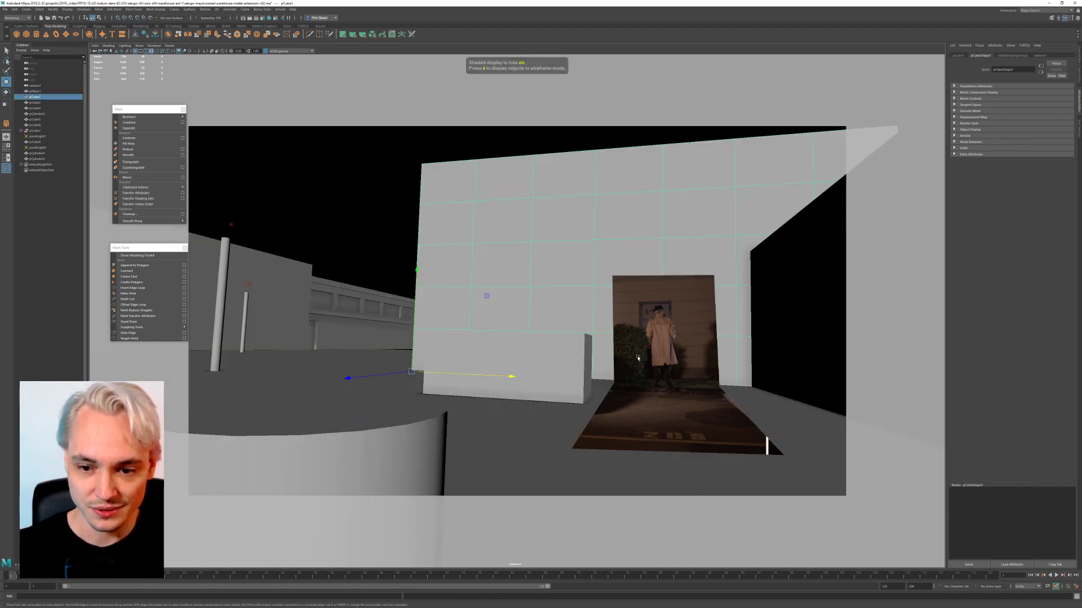
Step: Turn on scene lighting in the camera view and try to move the small block behind the figure plate
left_click(715, 365)
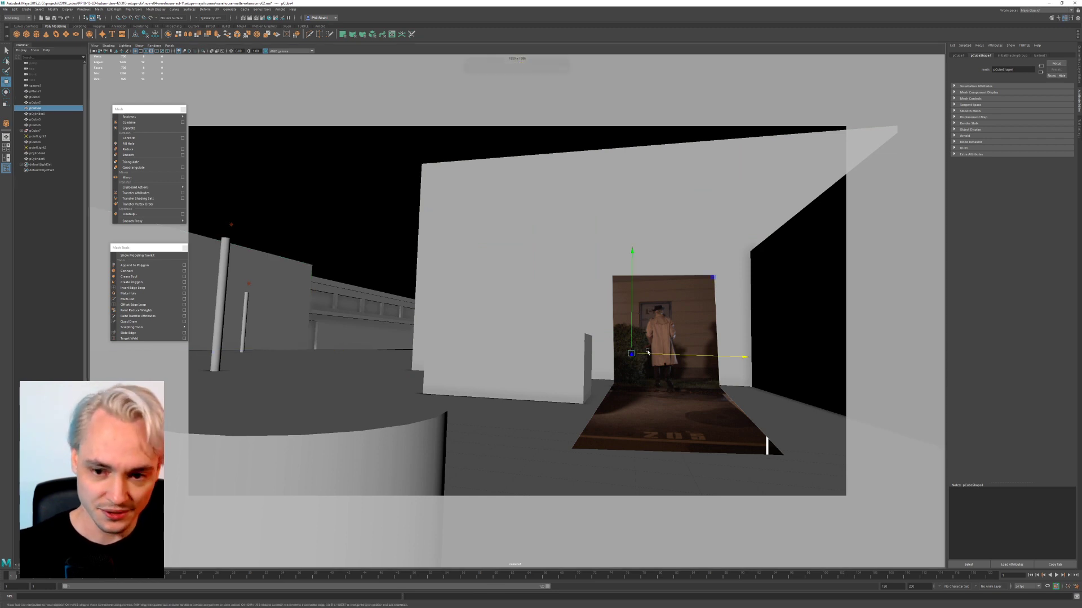
key("7")
left_click_drag(650, 355, 694, 360)
left_click_drag(682, 359, 669, 357)
key("ctrl+z")
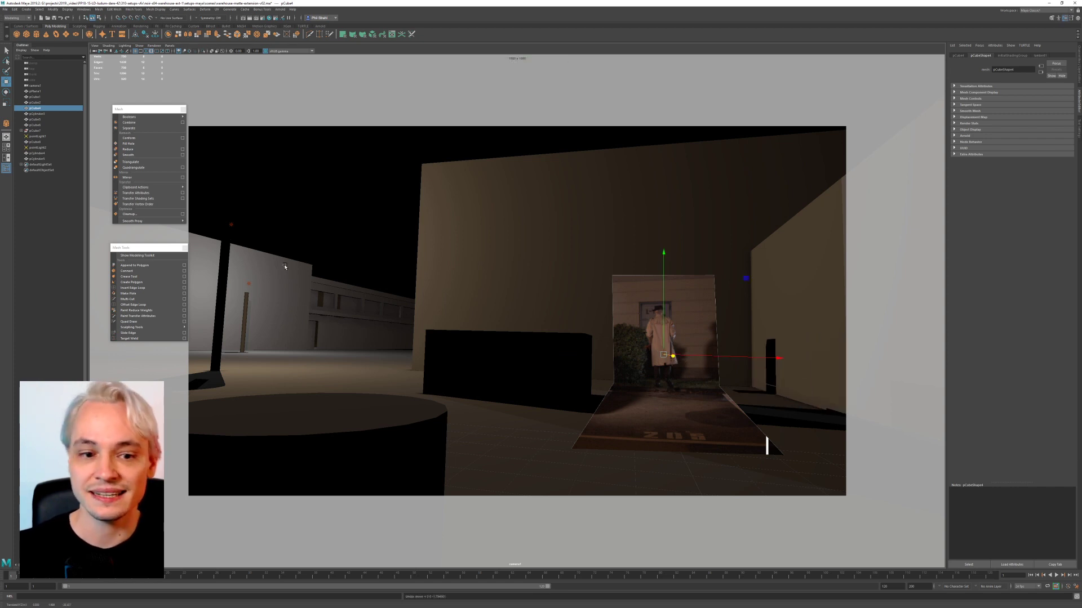
Step: Move the point light slightly upward above the taller lamp post
left_click(231, 224)
mouse_move(235, 193)
left_mouse_down()
mouse_move(227, 173)
mouse_move(216, 200)
mouse_move(239, 206)
left_mouse_up()
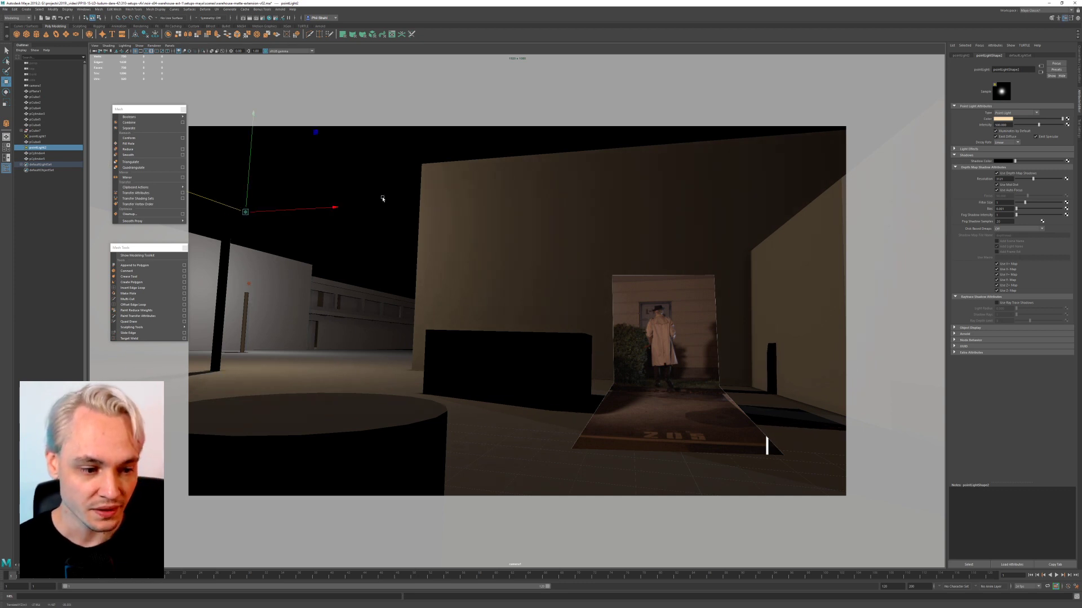
left_click(382, 195)
left_click(924, 301)
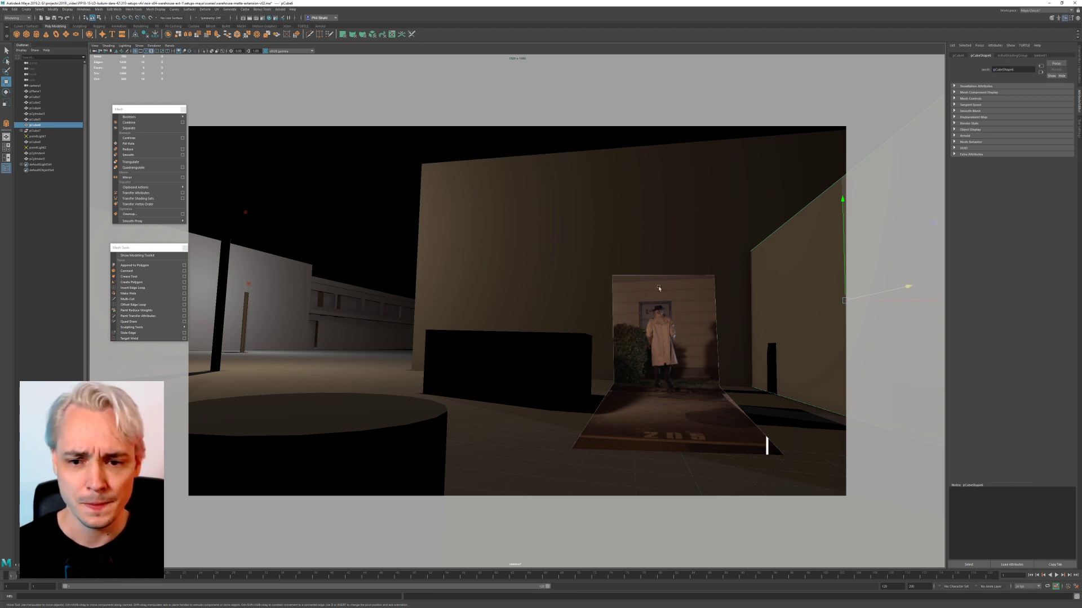
Step: Switch to Photoshop to check the figure plate, return to Maya and shift the shot camera slightly
left_click(604, 280)
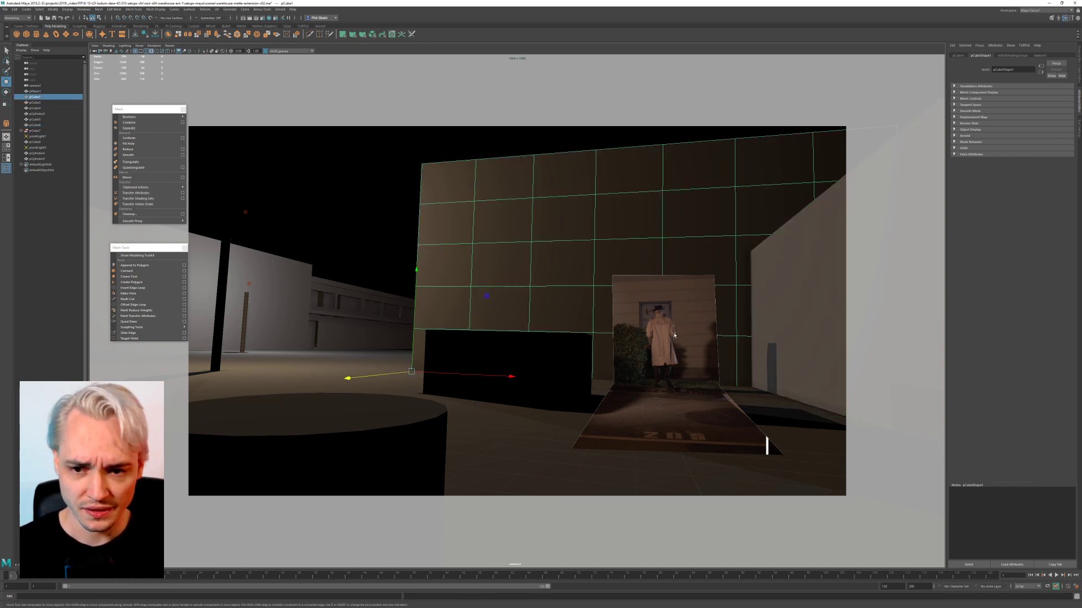
key("alt+Tab")
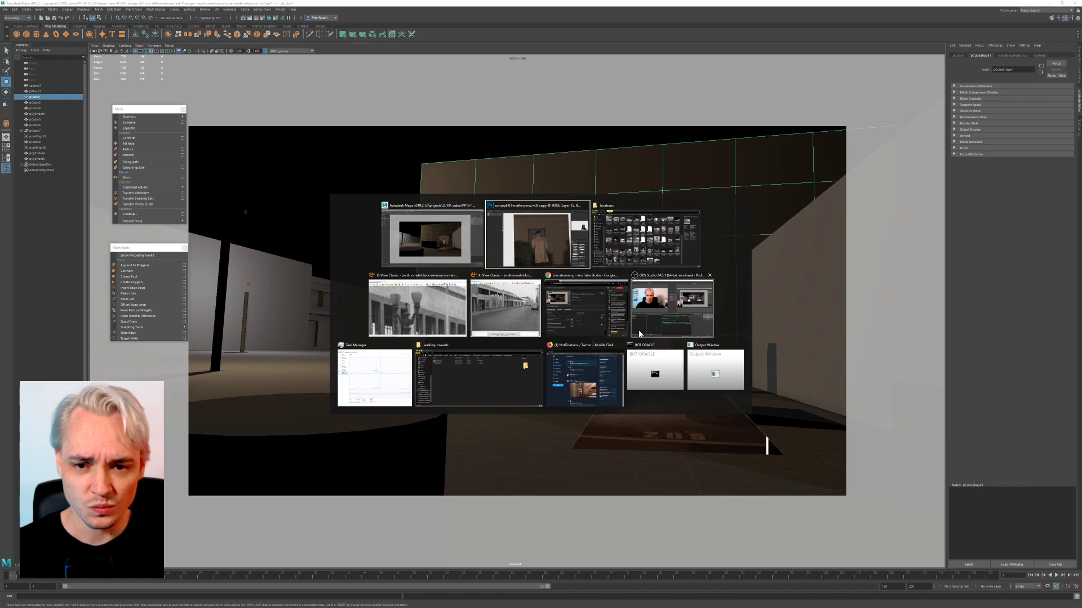
left_click(537, 242)
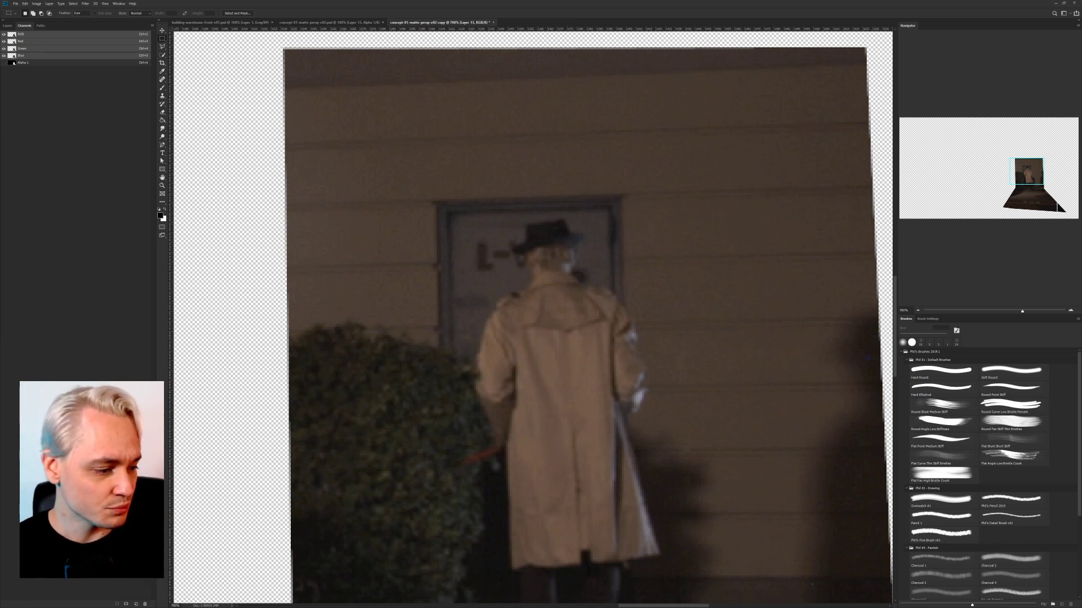
key("alt+Tab")
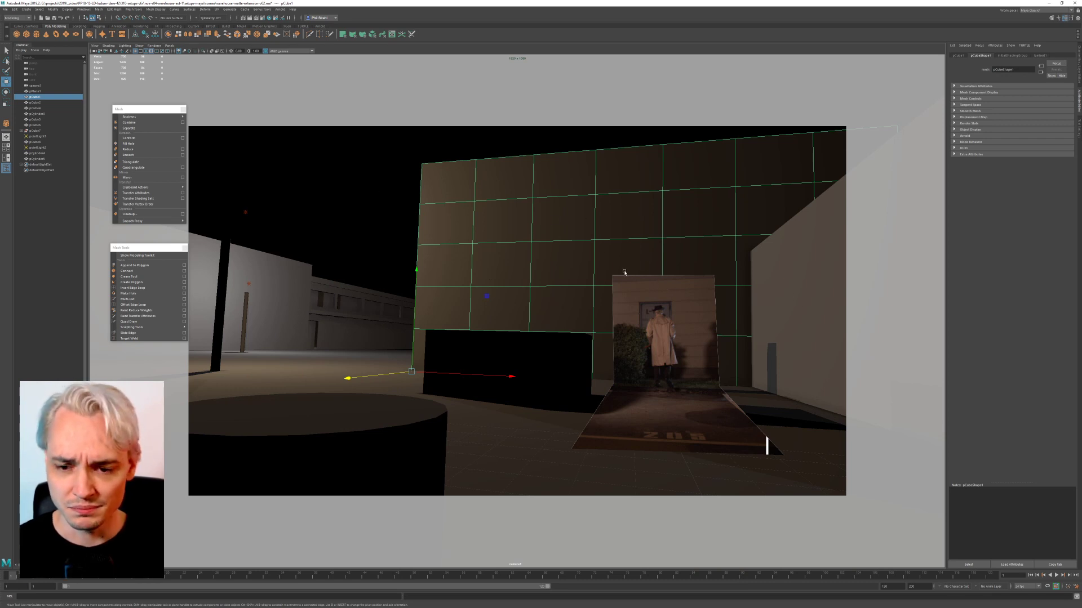
left_click_drag(621, 270, 619, 268, "alt")
mouse_move(647, 313)
middle_mouse_down("alt")
mouse_move(638, 307)
mouse_move(654, 297)
mouse_move(631, 307)
middle_mouse_up("alt")
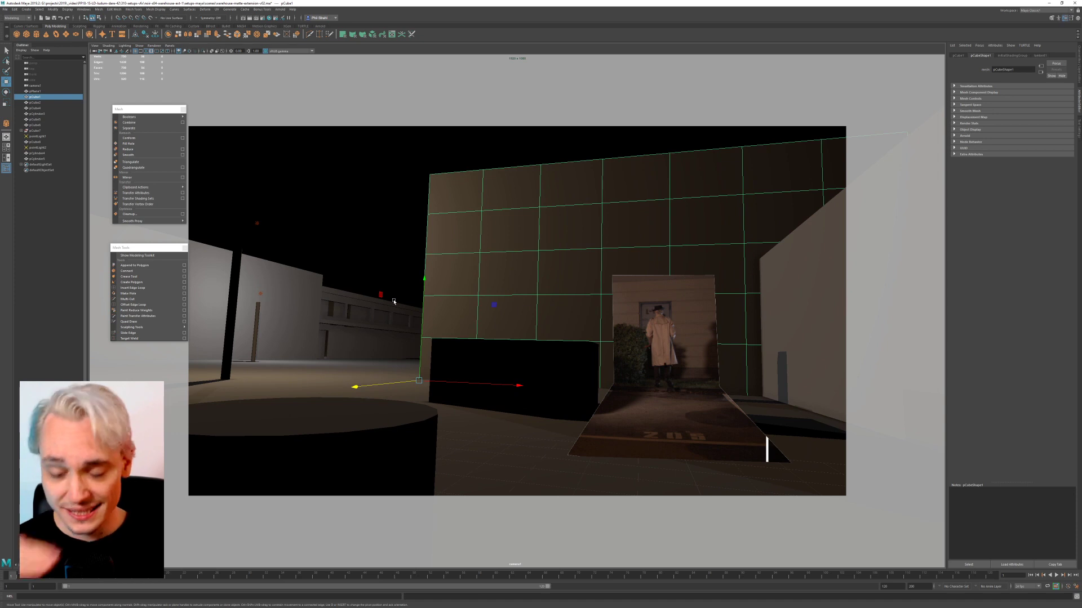
Step: Try to rotate the large building box about its vertical axis to change its perspective behind the figure
key("e")
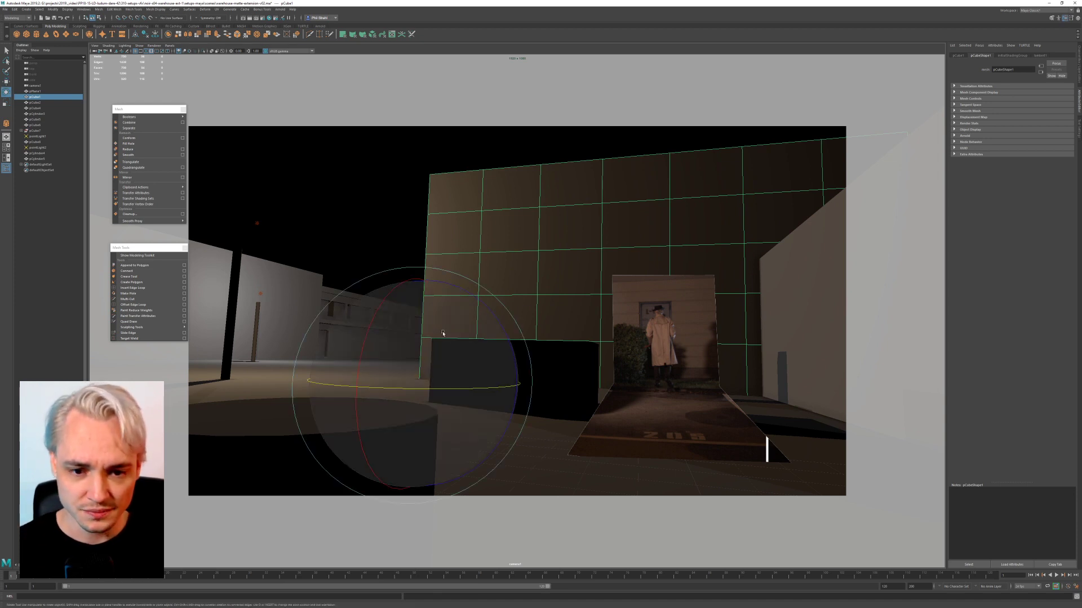
left_click_drag(499, 321, 497, 252)
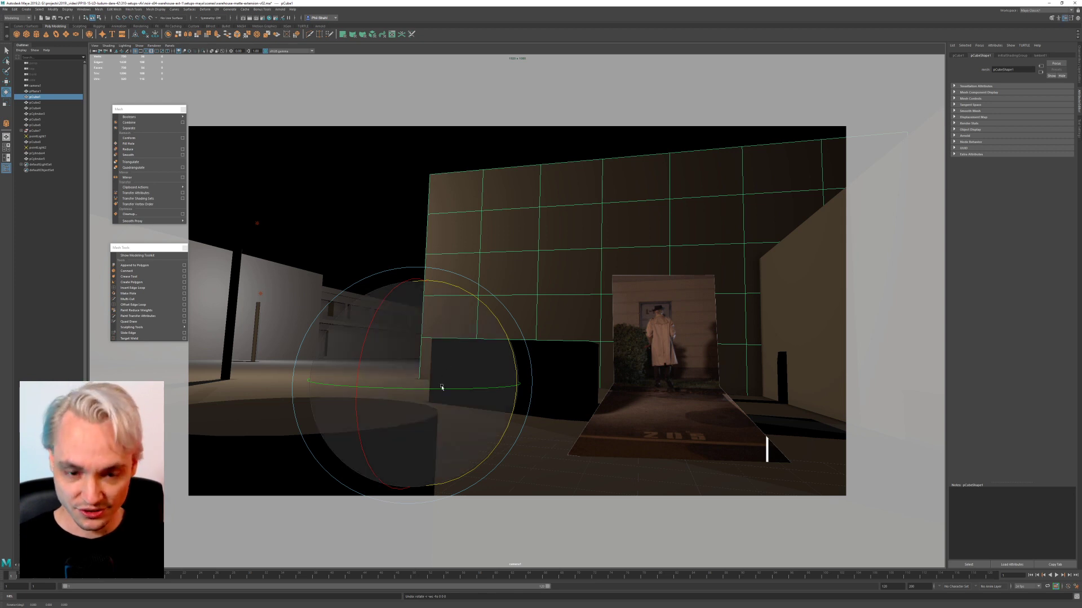
mouse_move(444, 394)
left_mouse_down()
mouse_move(438, 386)
mouse_move(452, 385)
left_mouse_up()
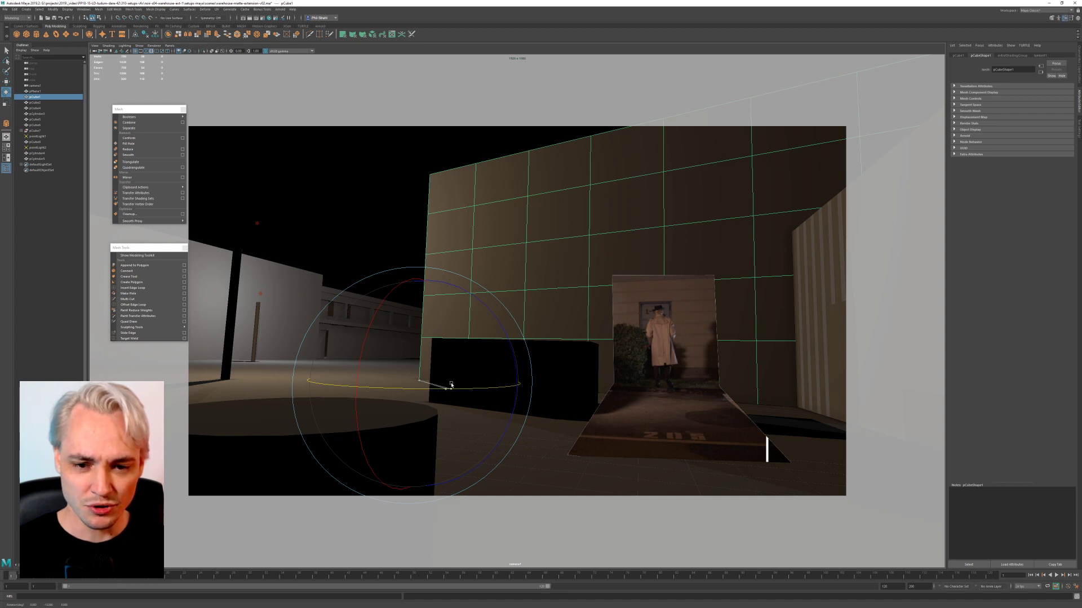
left_click_drag(451, 385, 451, 385)
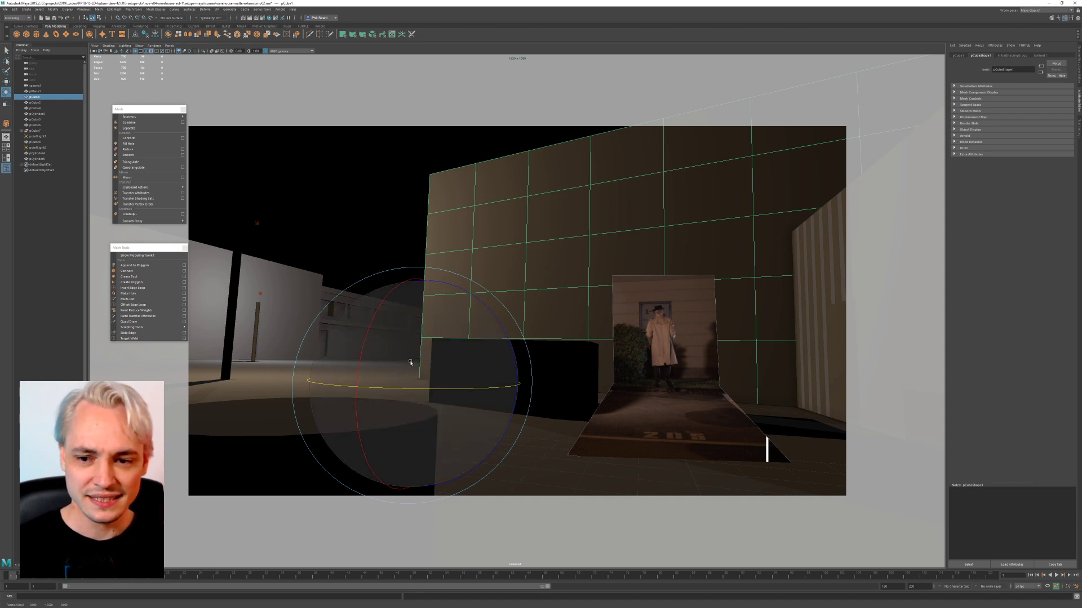
key("ctrl+z")
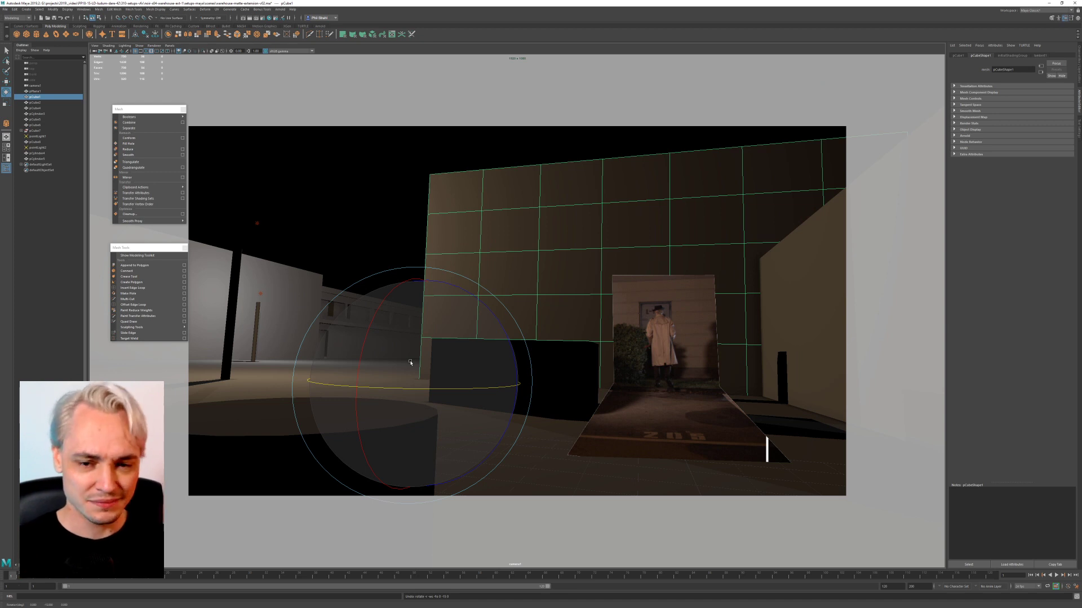
Step: Switch to the perspective view and select the shot camera near the small blocks
key("space")
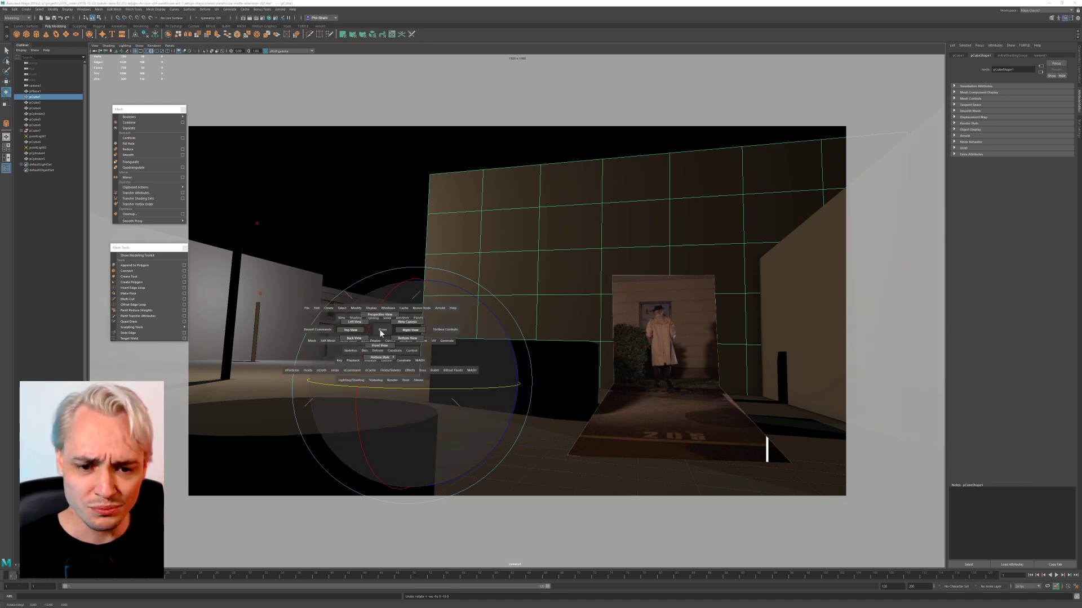
left_click_drag(380, 332, 340, 330)
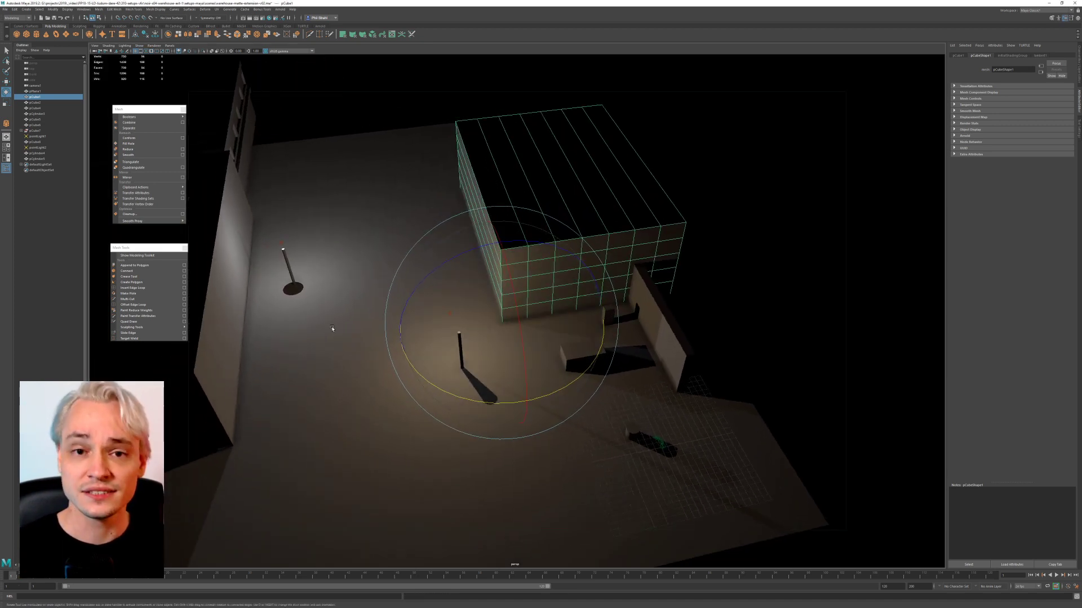
left_click(663, 443)
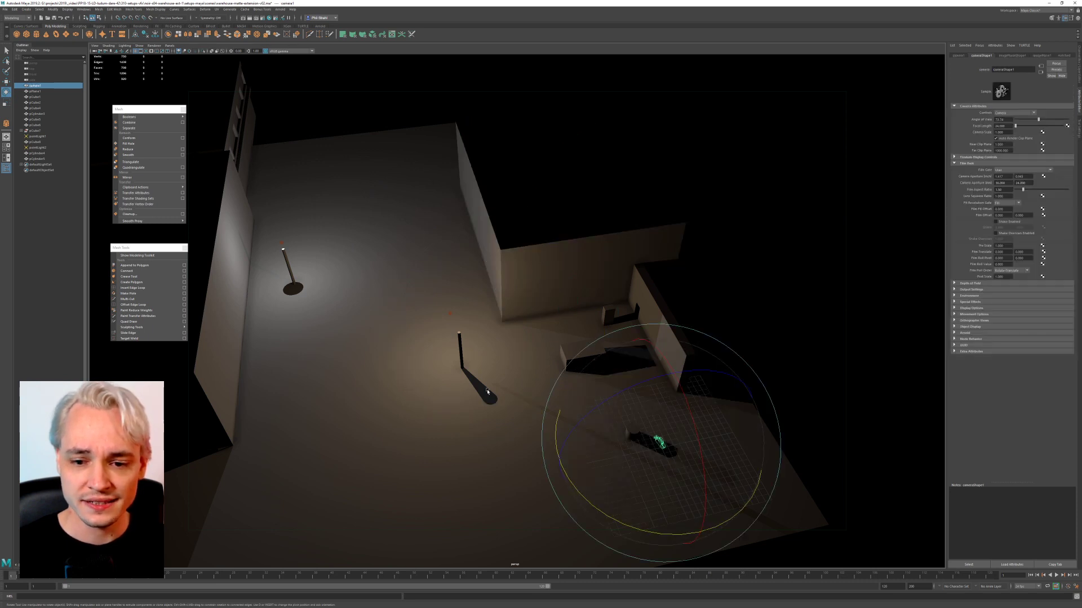
middle_click_drag(531, 327, 395, 286, "alt")
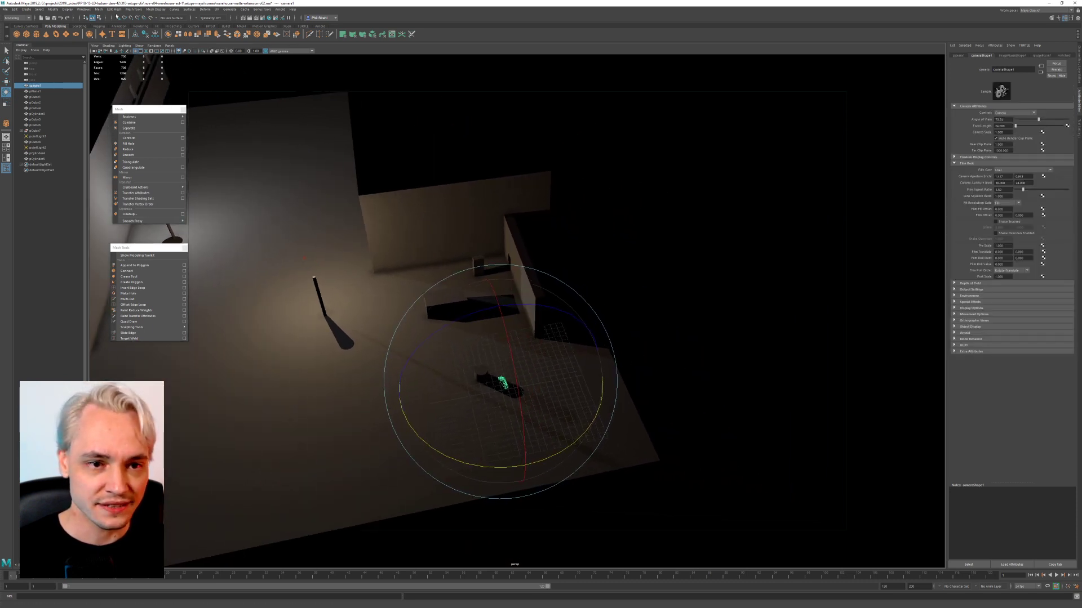
Step: Split the workspace into two side-by-side views, show the shot camera's view in one and widen it
left_click(169, 46)
mouse_move(170, 53)
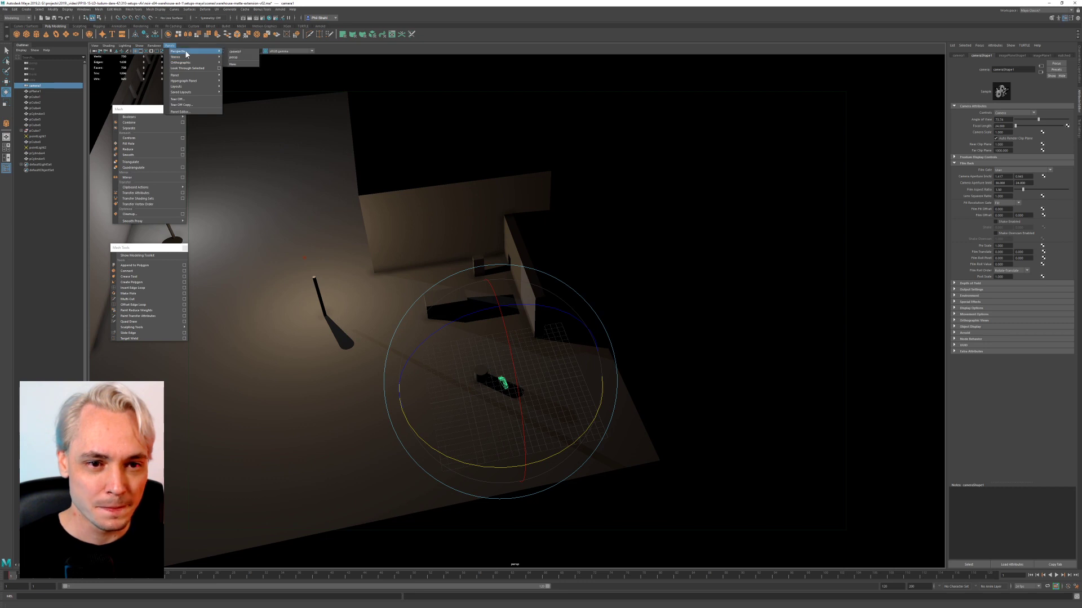
left_click(39, 92)
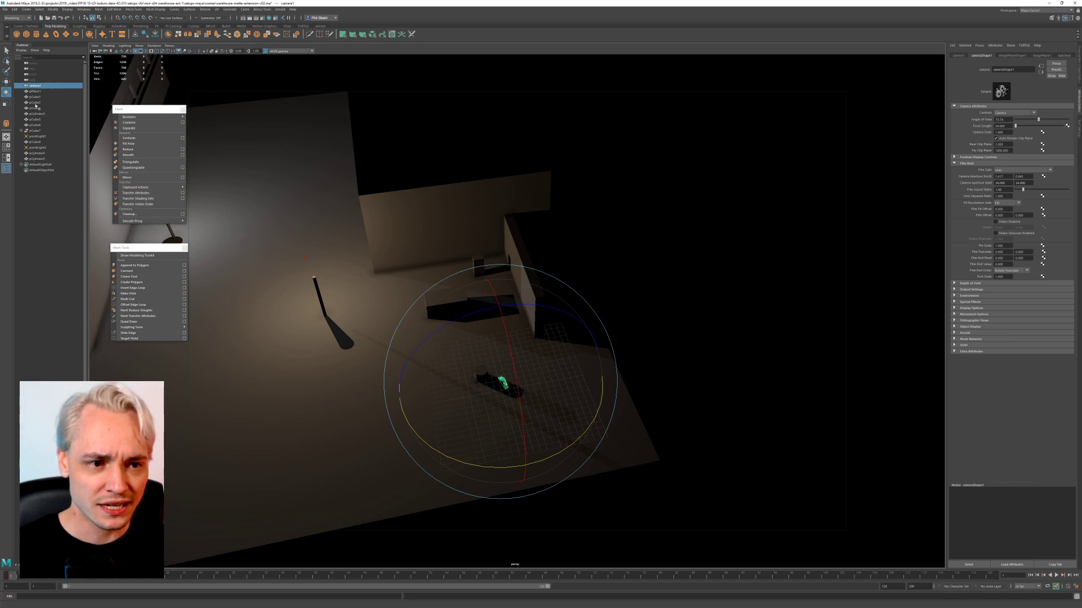
left_click(7, 158)
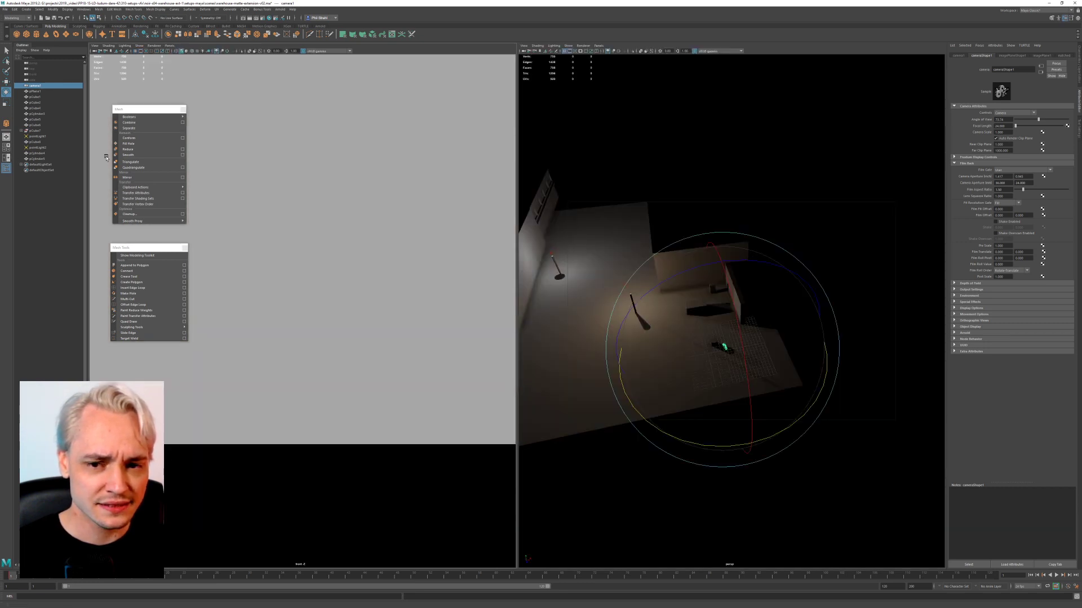
left_click(599, 45)
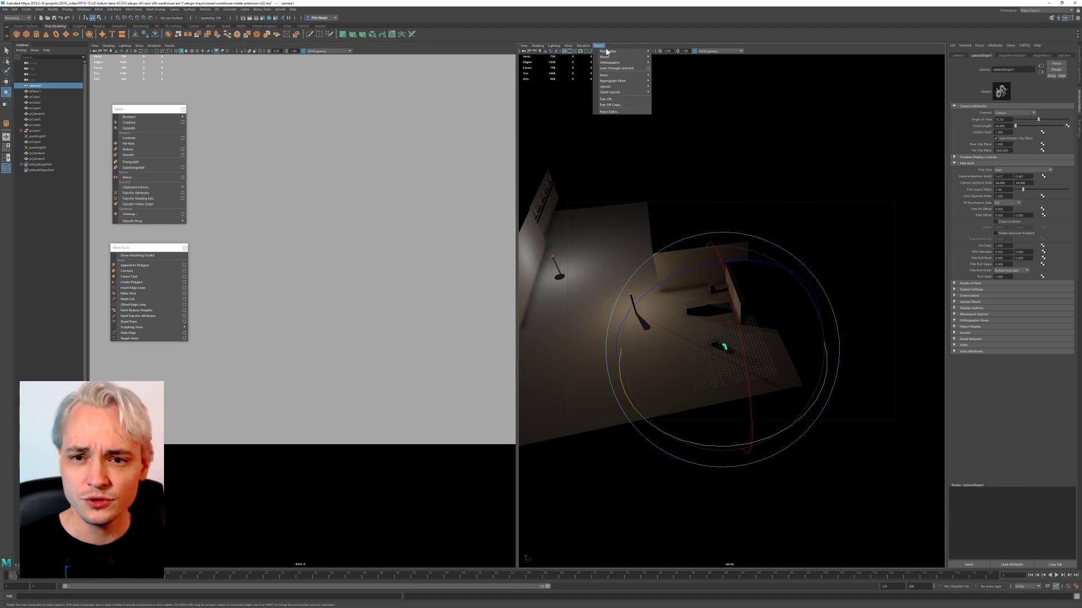
mouse_move(620, 51)
left_click(669, 51)
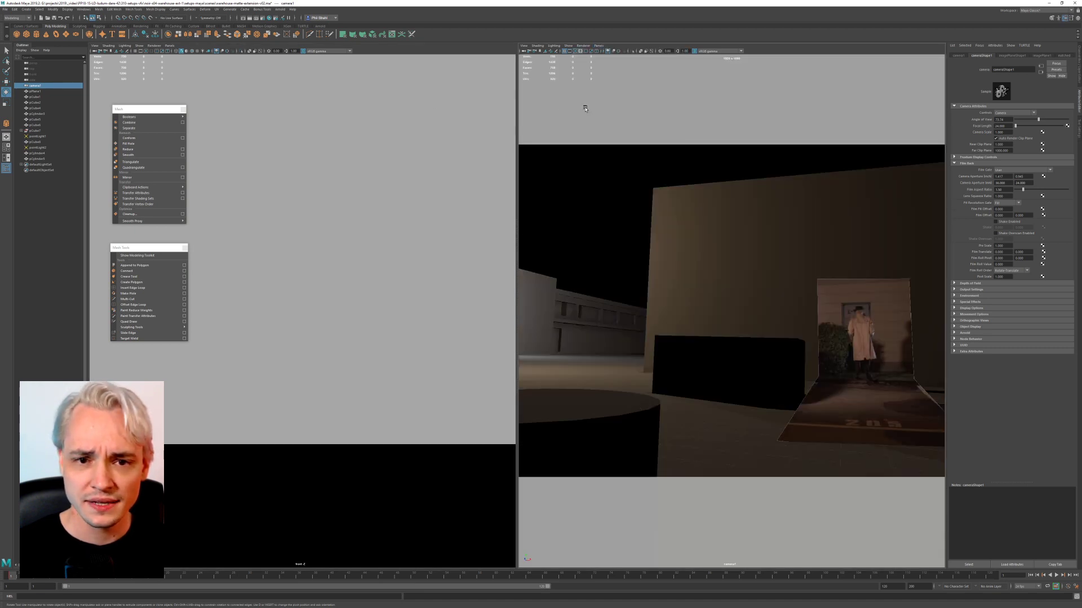
left_click_drag(516, 93, 454, 93)
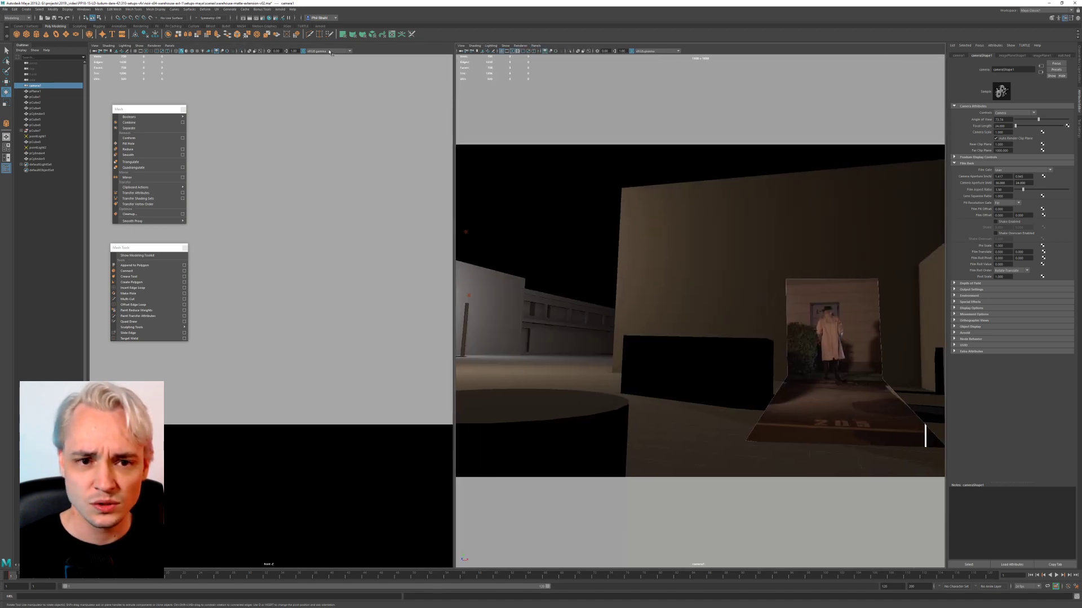
Step: Show the perspective view in the other pane, framing the building and blocks, and undo the last shot camera move
left_click(170, 46)
mouse_move(179, 53)
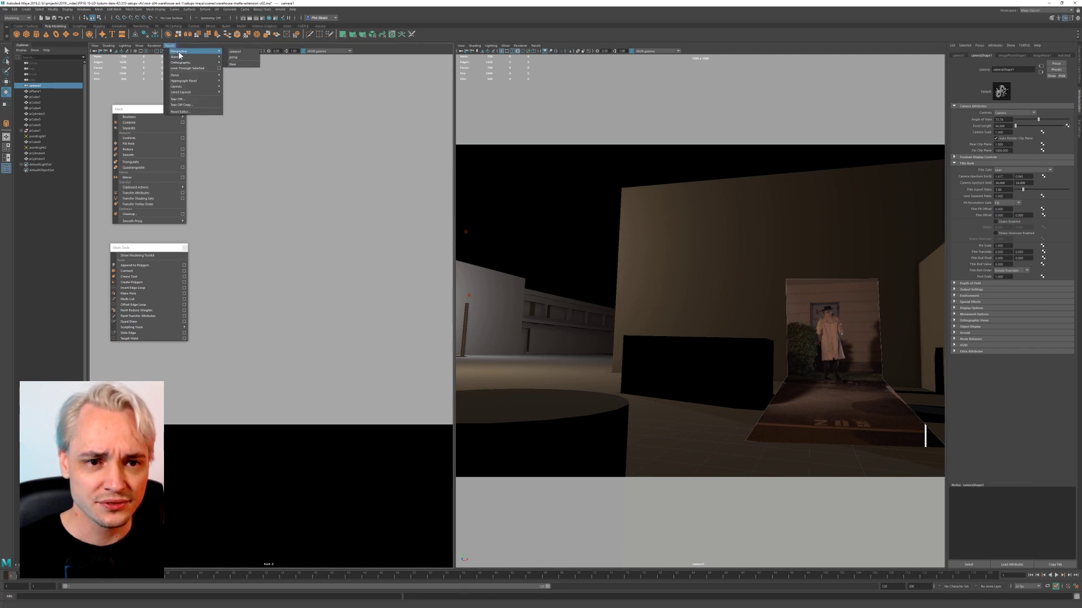
left_click(243, 59)
left_click_drag(205, 305, 242, 318, "alt")
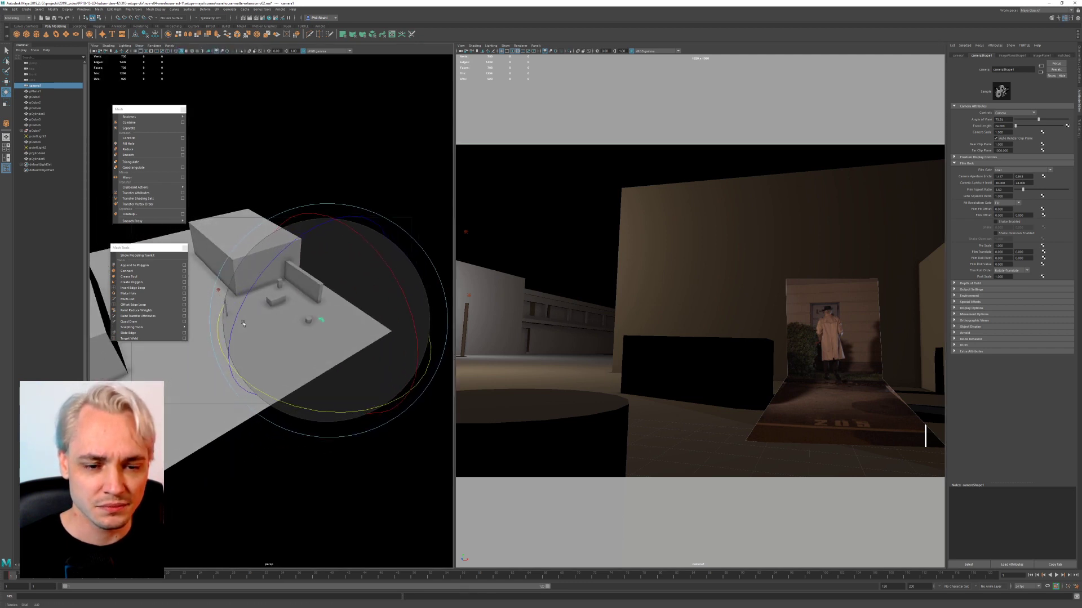
right_click_drag(242, 318, 284, 265, "alt")
left_click_drag(329, 360, 355, 404, "alt")
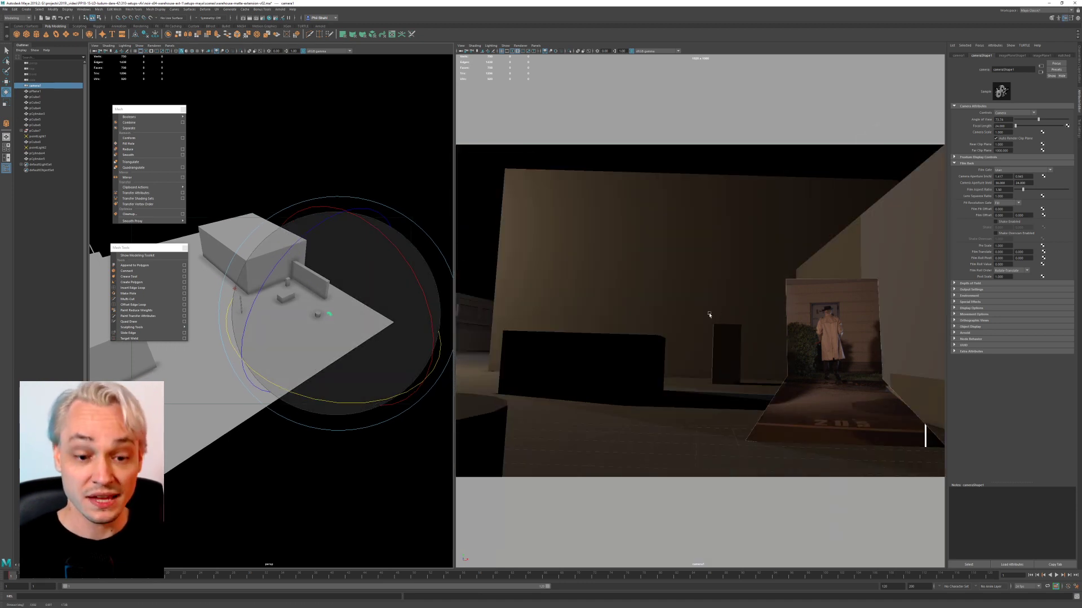
key("ctrl+z")
Step: Select the large building box and display the shot camera's view in wireframe
left_click(755, 236)
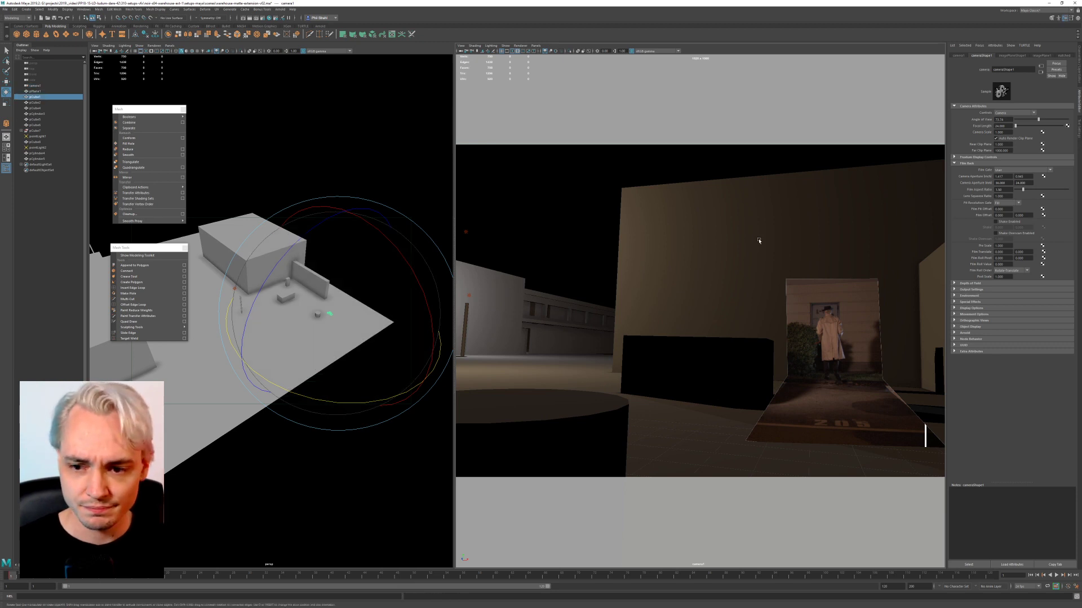
left_click(652, 124)
left_click(750, 234)
key("5")
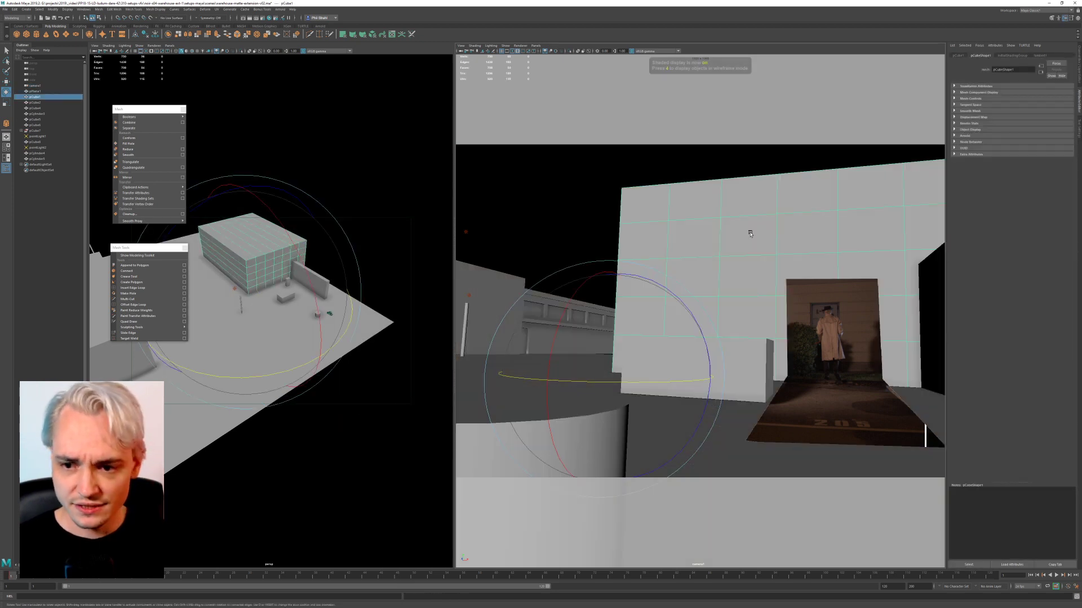
key("4")
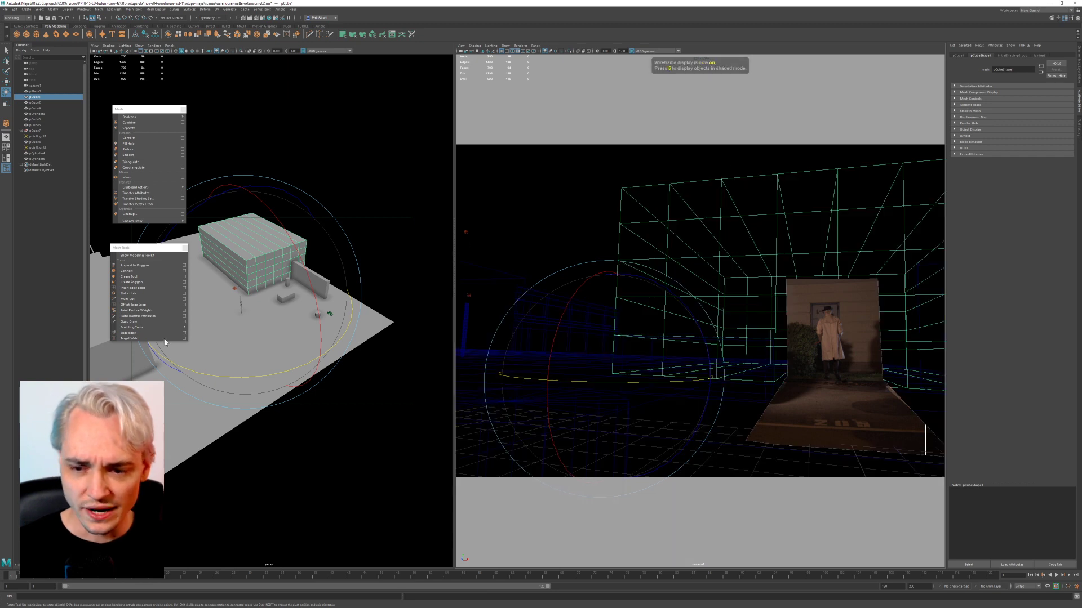
Step: Scale the building box down vertically until its upper edge lines up with the figure plate's upper edge
left_click(362, 205)
left_click(279, 276)
key("r")
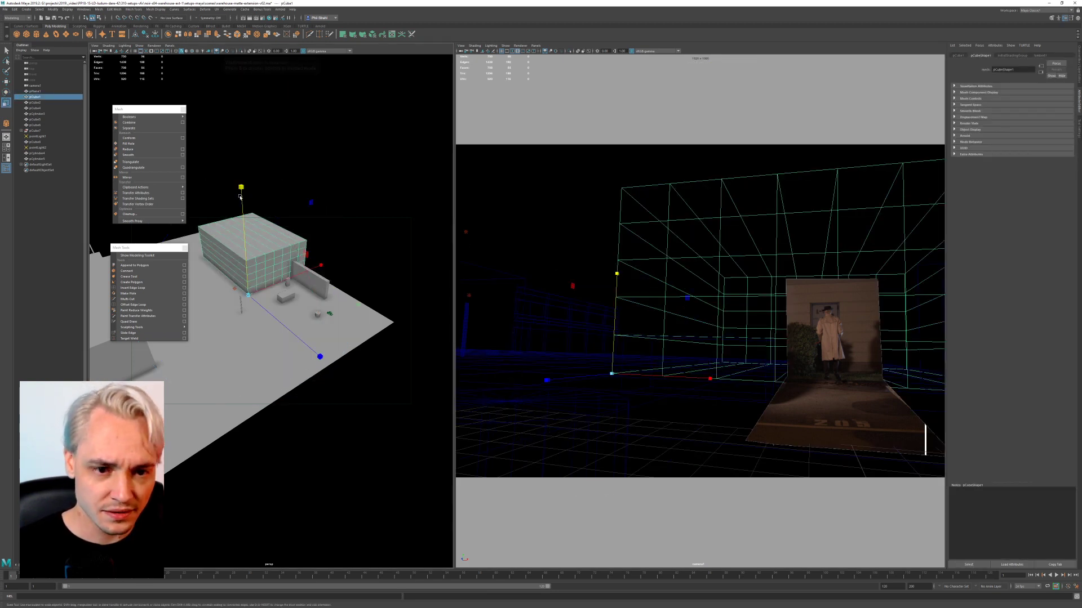
left_click_drag(241, 188, 265, 259)
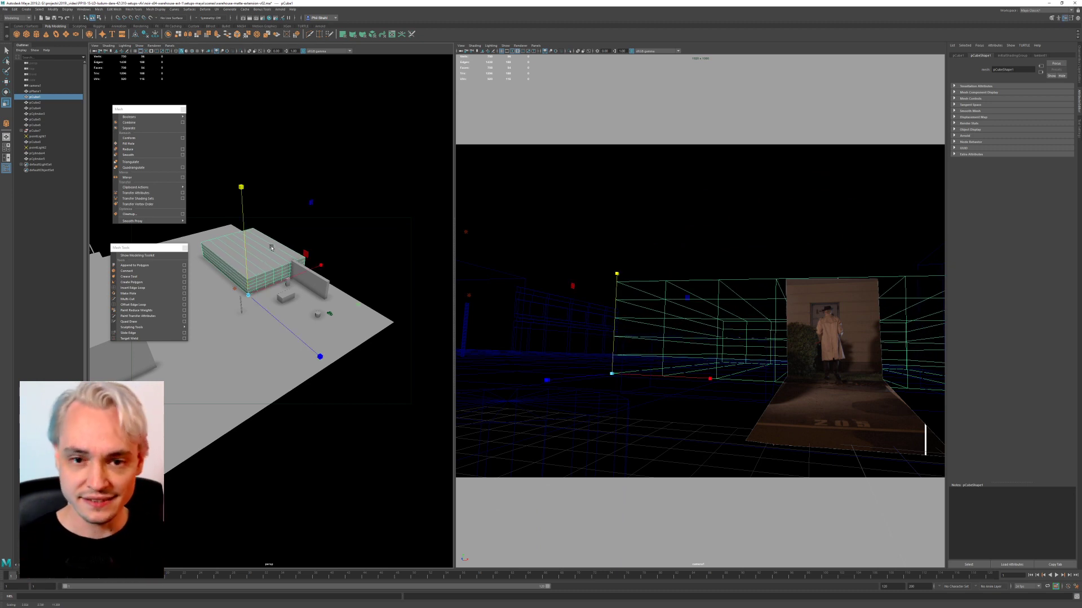
left_click(462, 46)
left_click(536, 45)
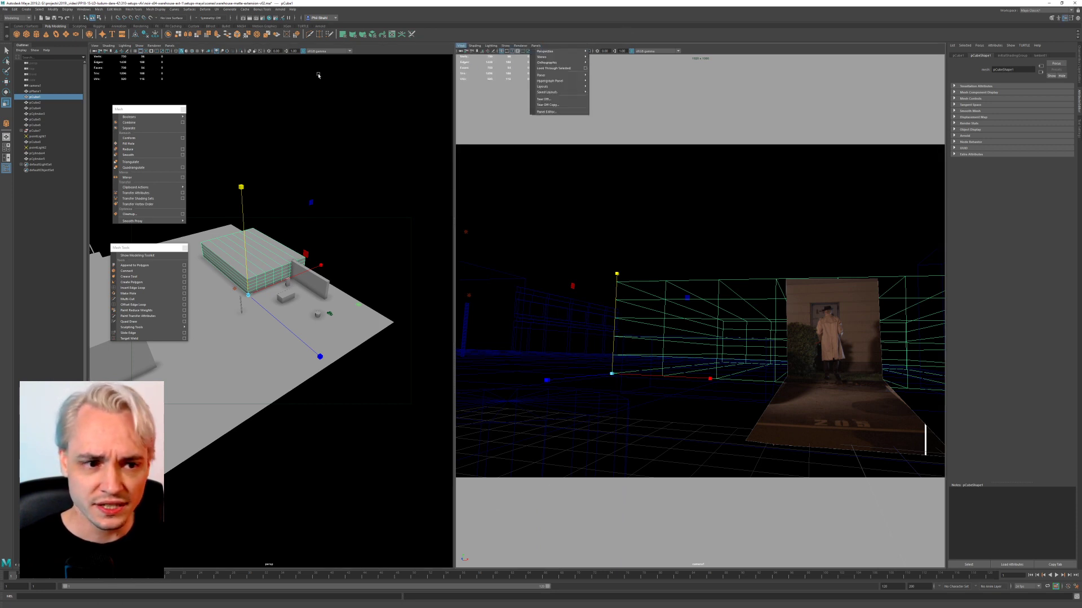
left_click(518, 75)
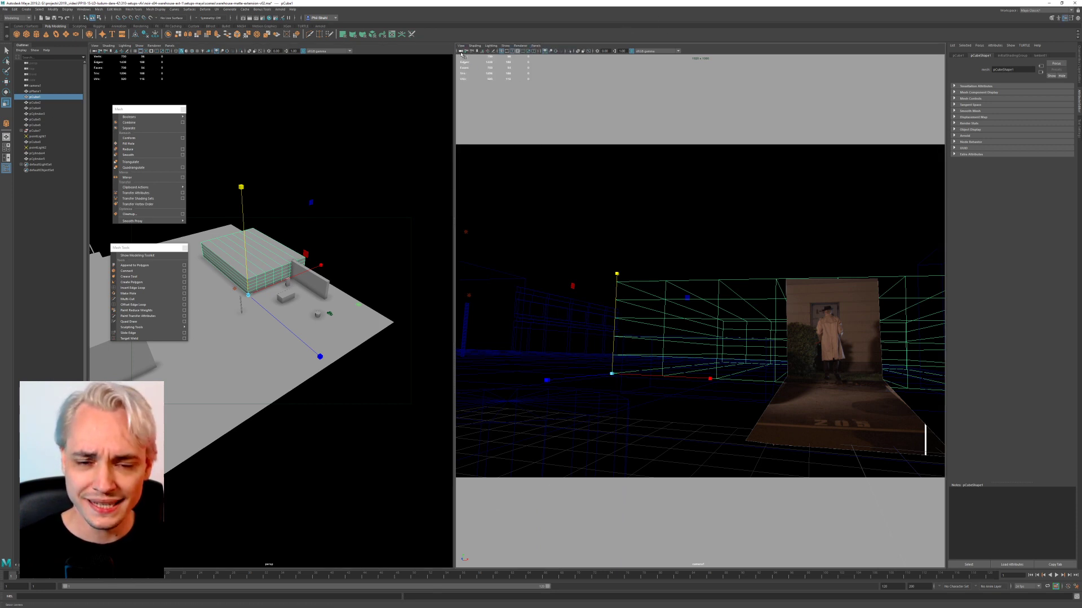
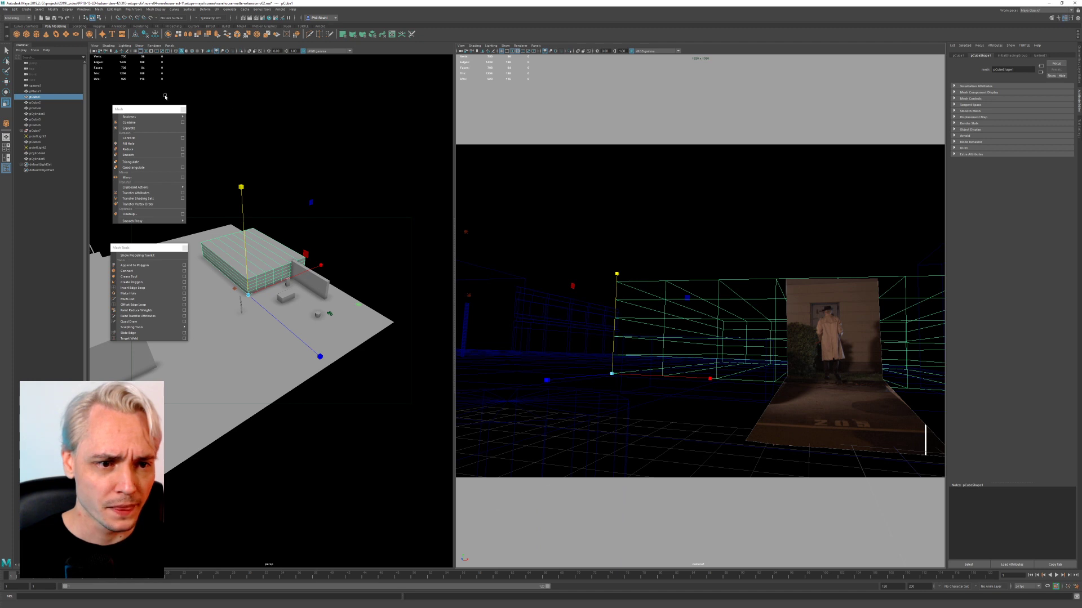
Step: Try to reframe the shot camera's view with the Zoom tool
left_click(461, 45)
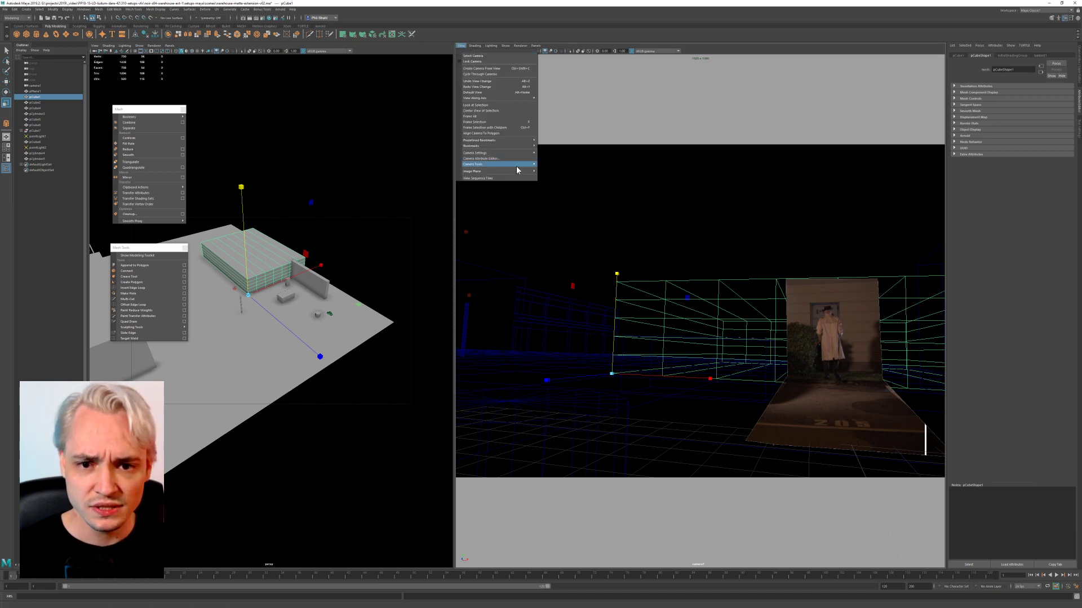
mouse_move(519, 166)
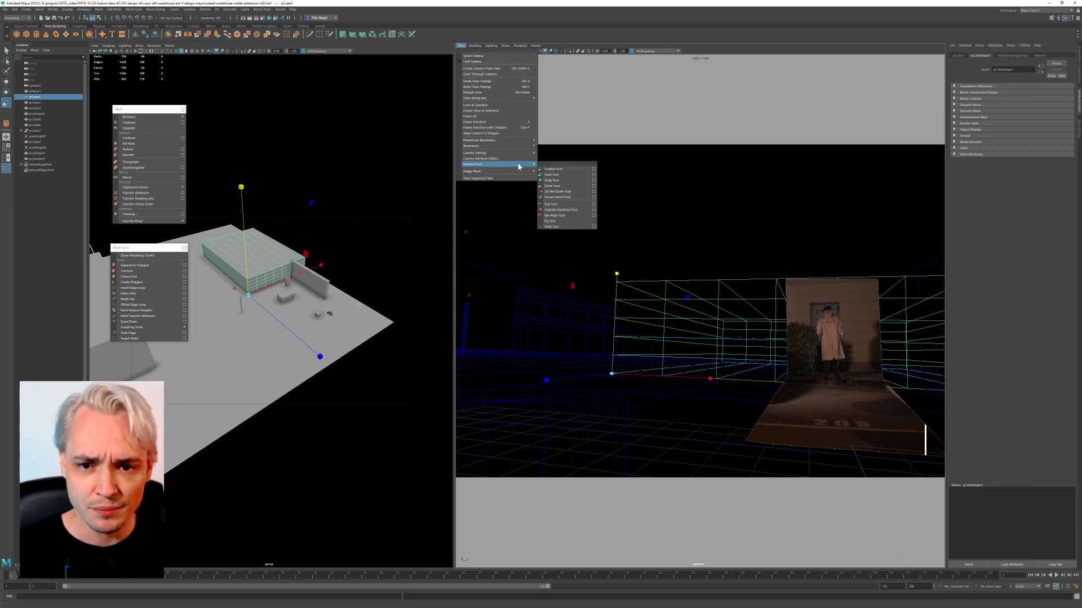
left_click(577, 186)
left_click_drag(857, 373, 697, 333)
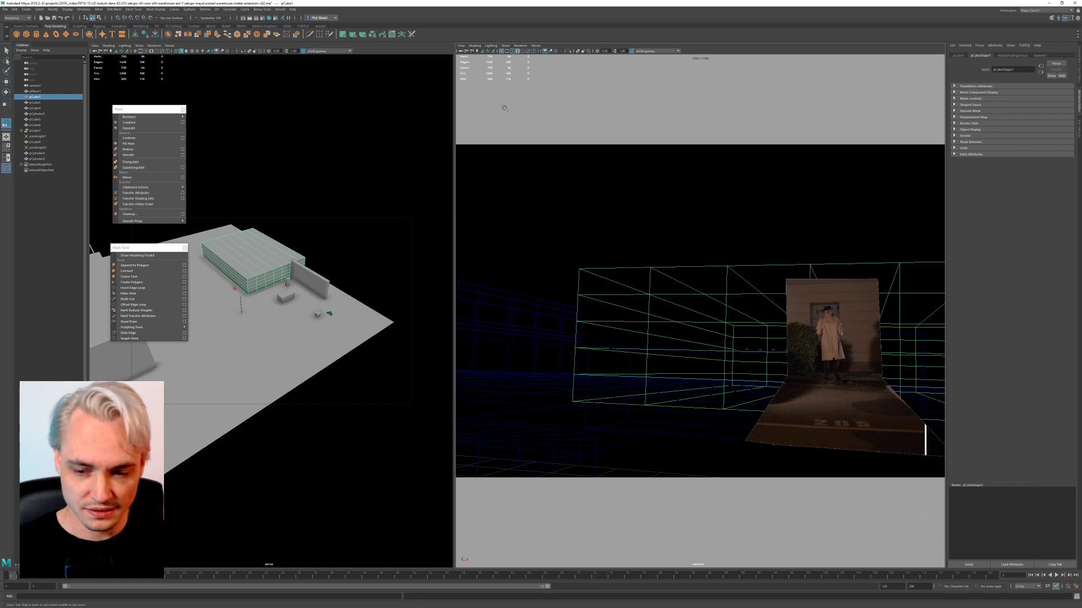
left_click_drag(505, 108, 538, 108)
Step: Select the shot camera and try the Tumble tool on its view
left_click(460, 51)
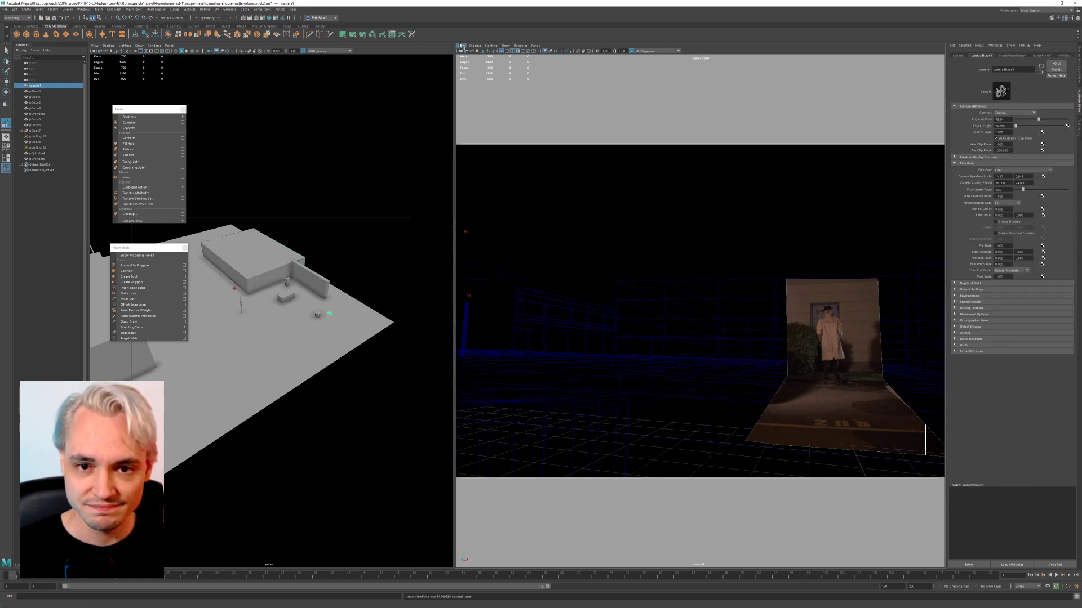
left_click(460, 46)
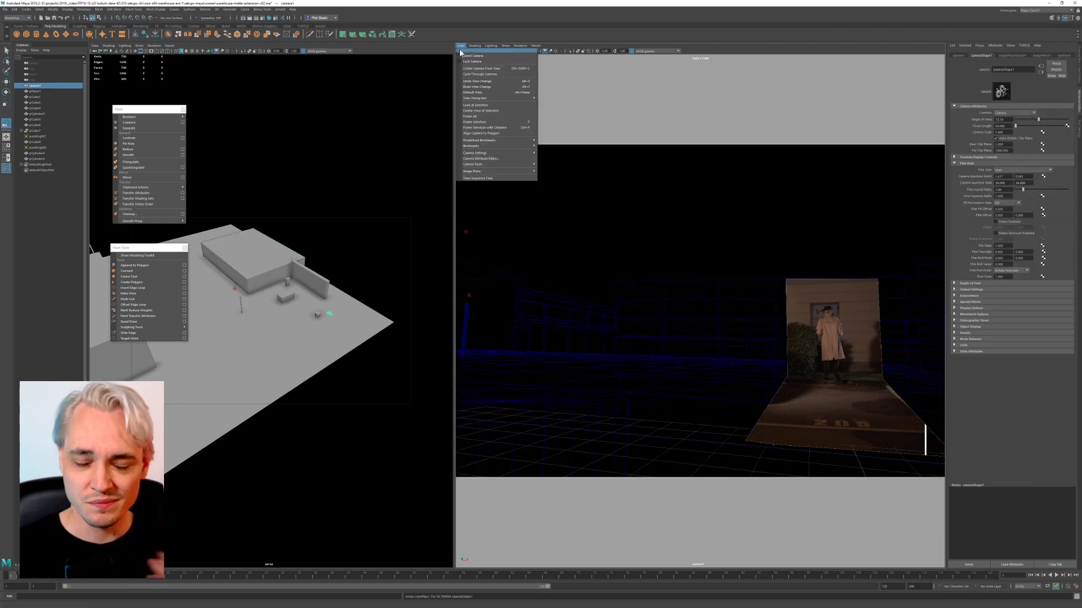
mouse_move(481, 164)
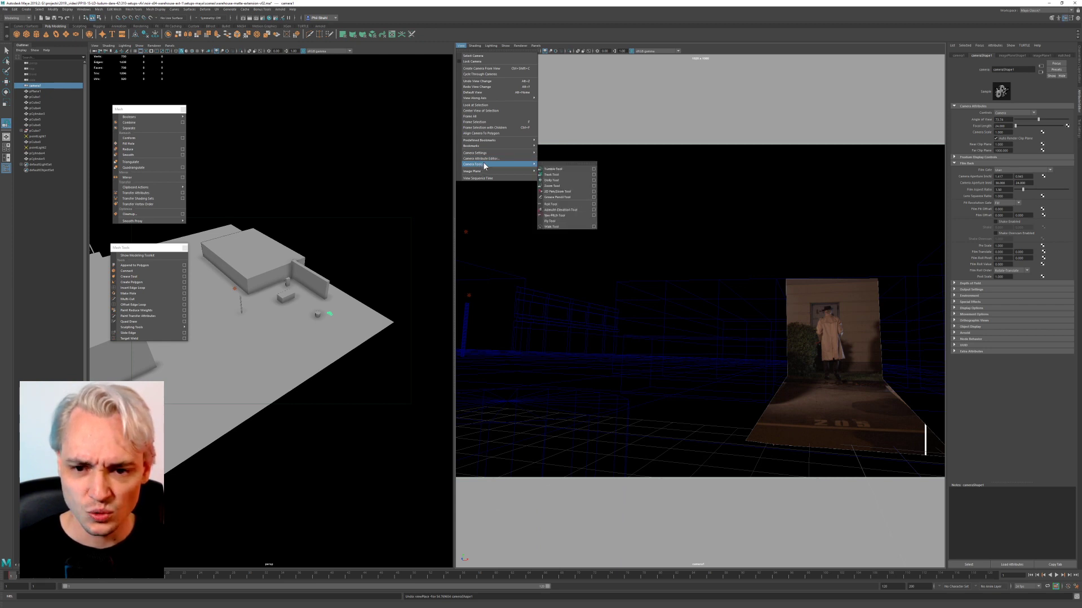
left_click(553, 169)
mouse_move(707, 229)
left_mouse_down()
mouse_move(623, 229)
mouse_move(678, 263)
mouse_move(717, 239)
mouse_move(707, 234)
left_mouse_up()
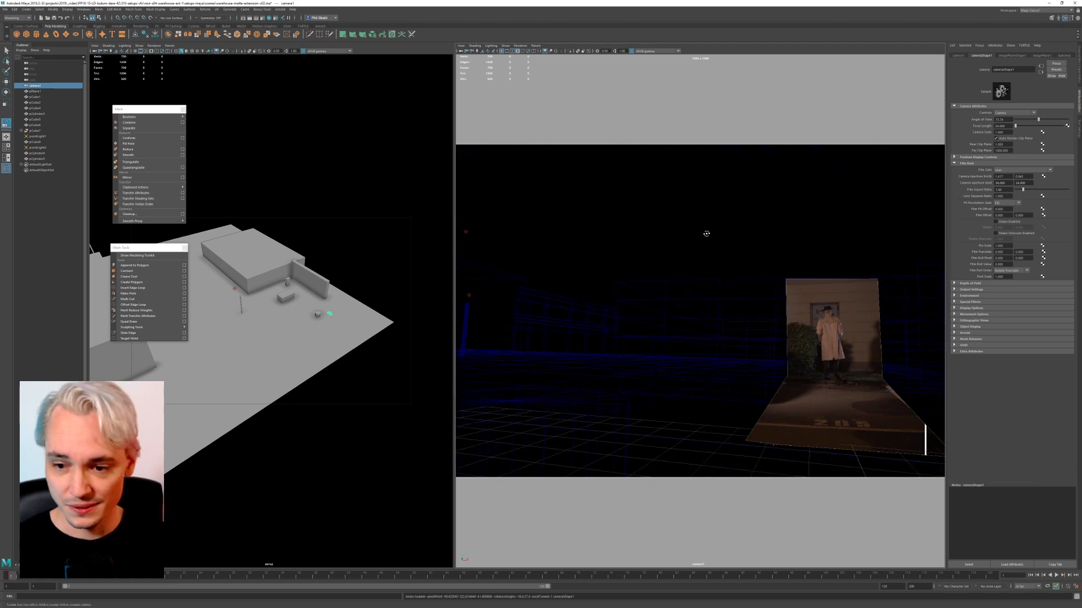
key("q")
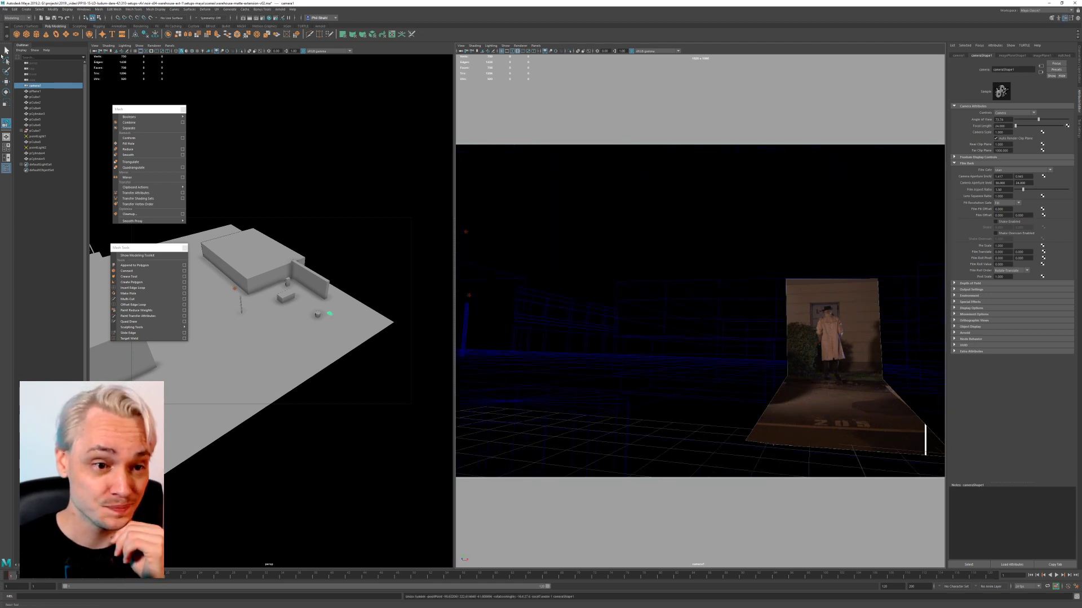
left_click(542, 106)
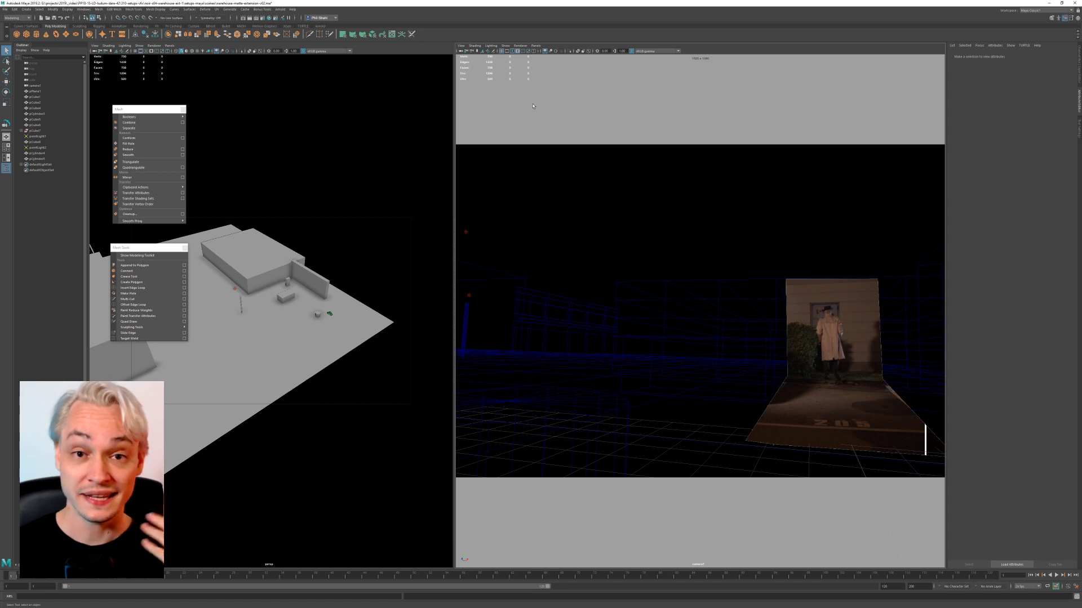
left_click(643, 203)
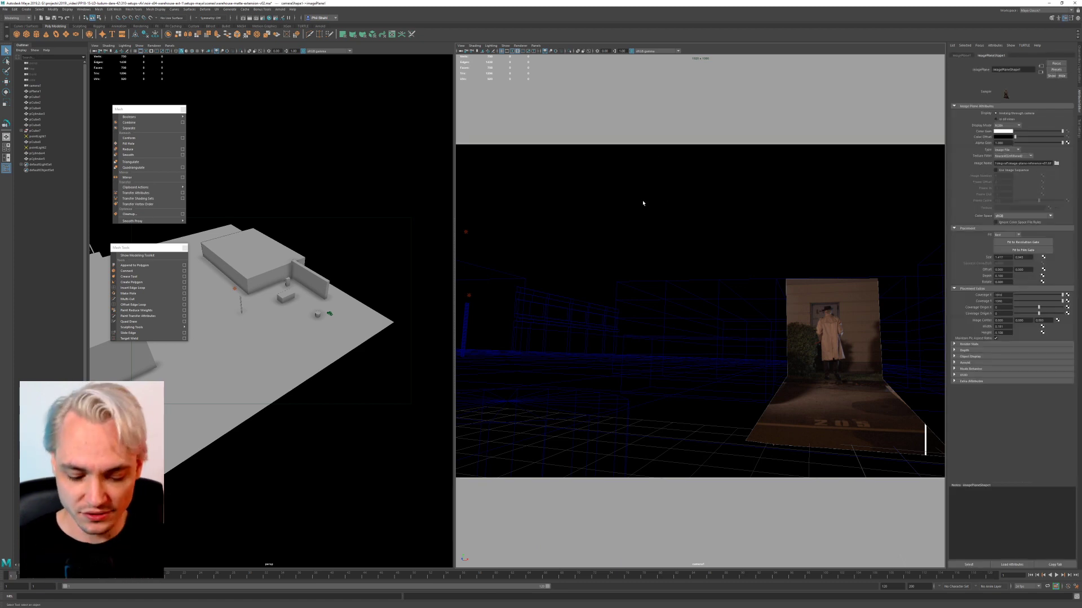
Step: Display the shot camera's view shaded with textures and undo the vertical scaling of the building box
key("6")
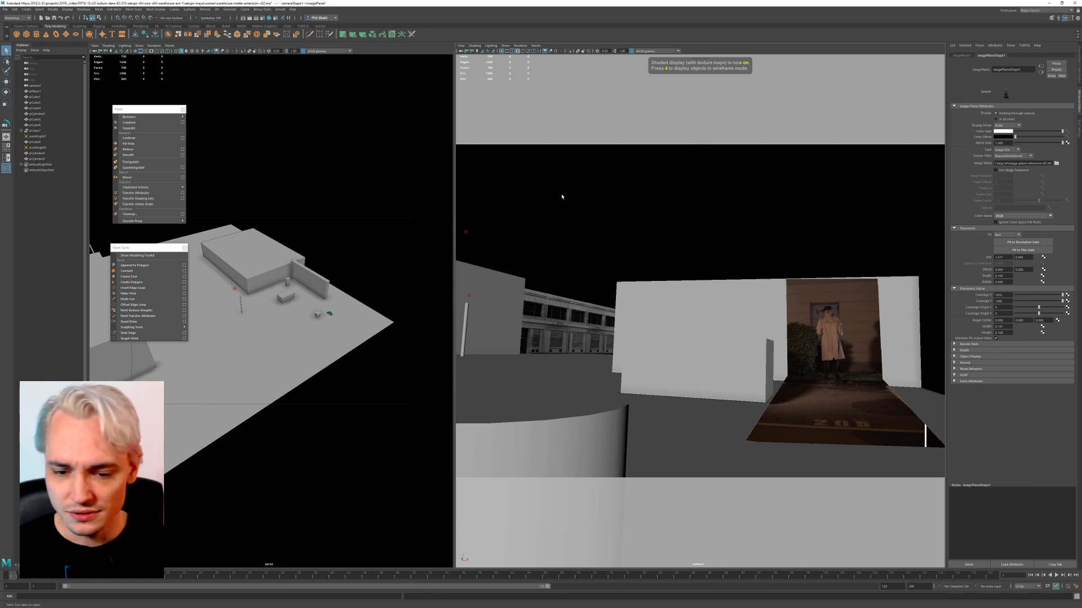
key("ctrl+z")
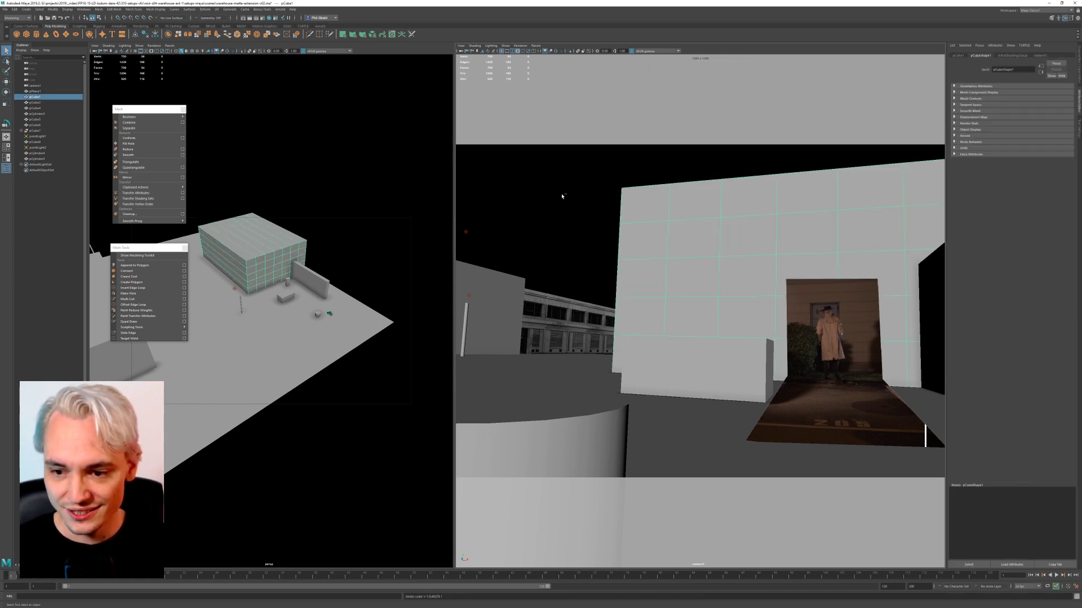
key("ctrl+z")
Step: Orbit the shot camera slightly higher and bring it closer to the building and low block
left_click_drag(697, 331, 681, 359, "alt")
scroll(672, 307, "up", 2)
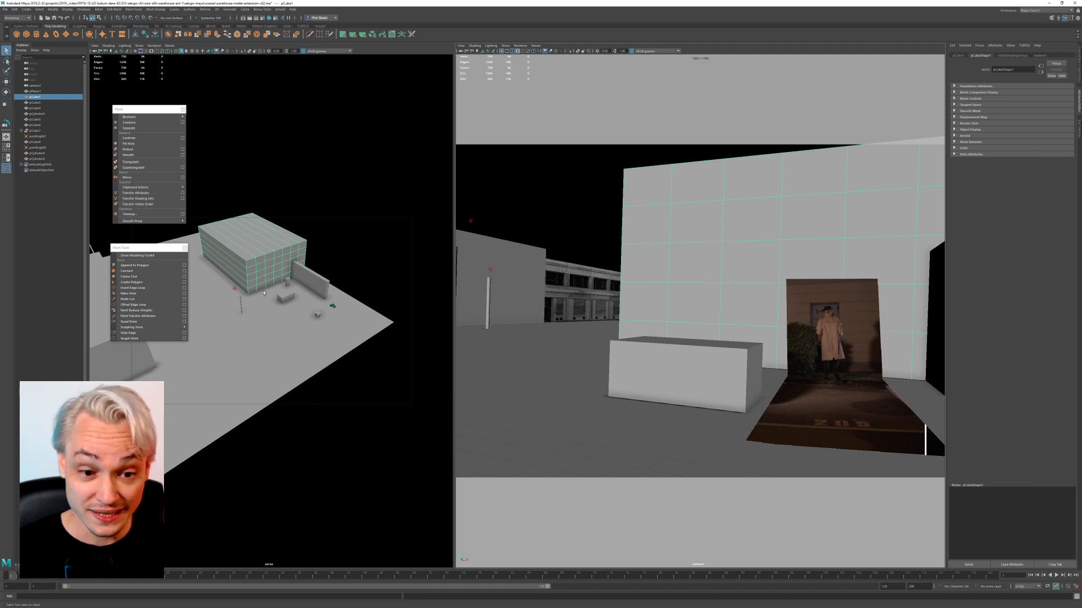
Step: Select the shot camera in the perspective view and activate the Rotate tool on it
scroll(264, 293, "up", 10)
scroll(268, 294, "down", 8)
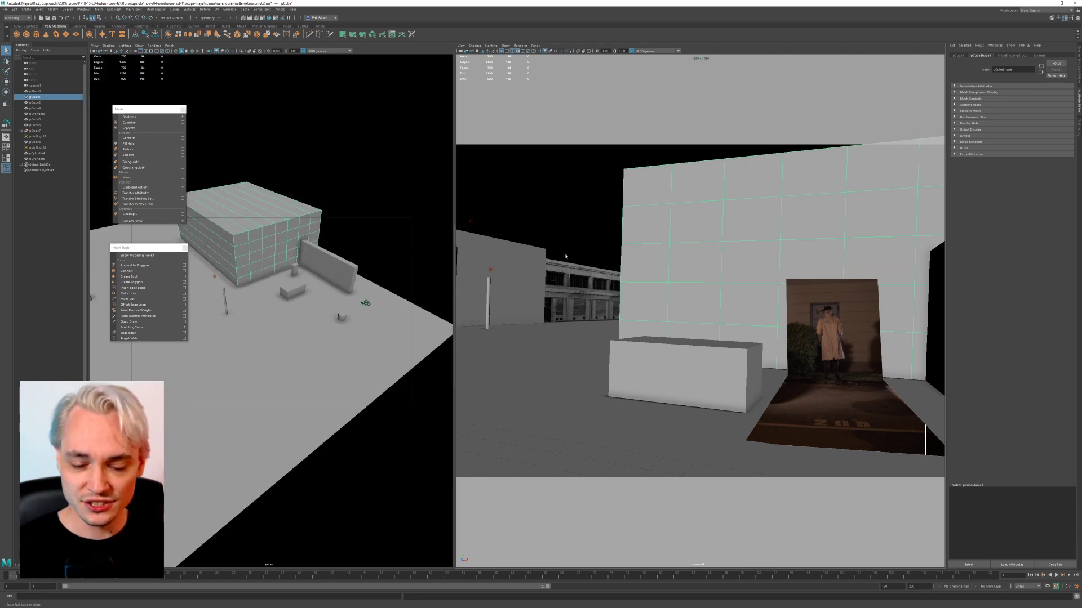
left_click_drag(306, 246, 308, 251, "alt")
left_click(365, 310)
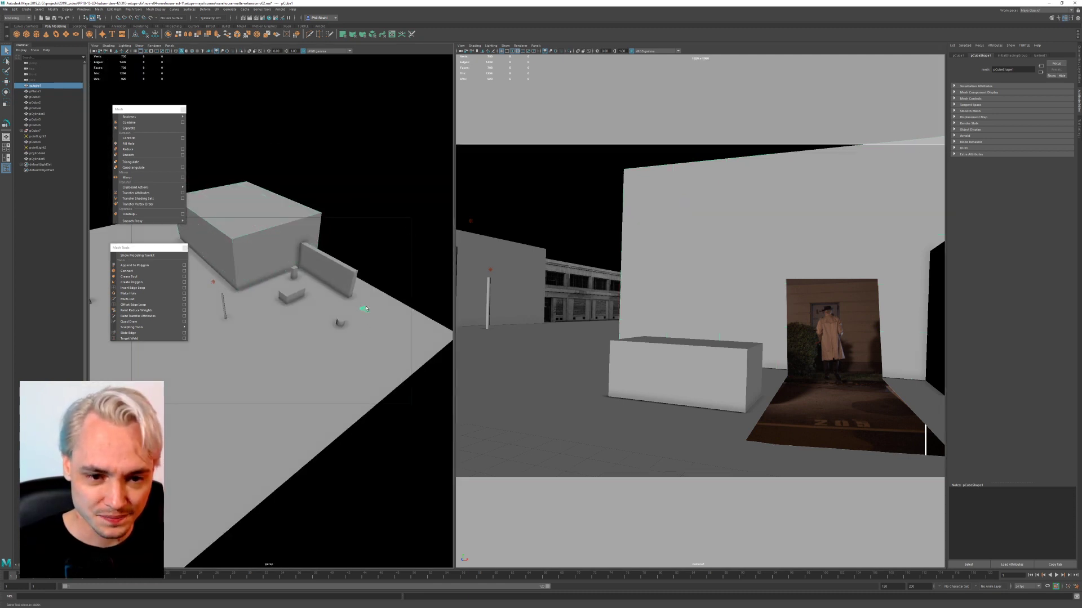
scroll(318, 304, "up", 10)
scroll(315, 293, "down", 6)
key("e")
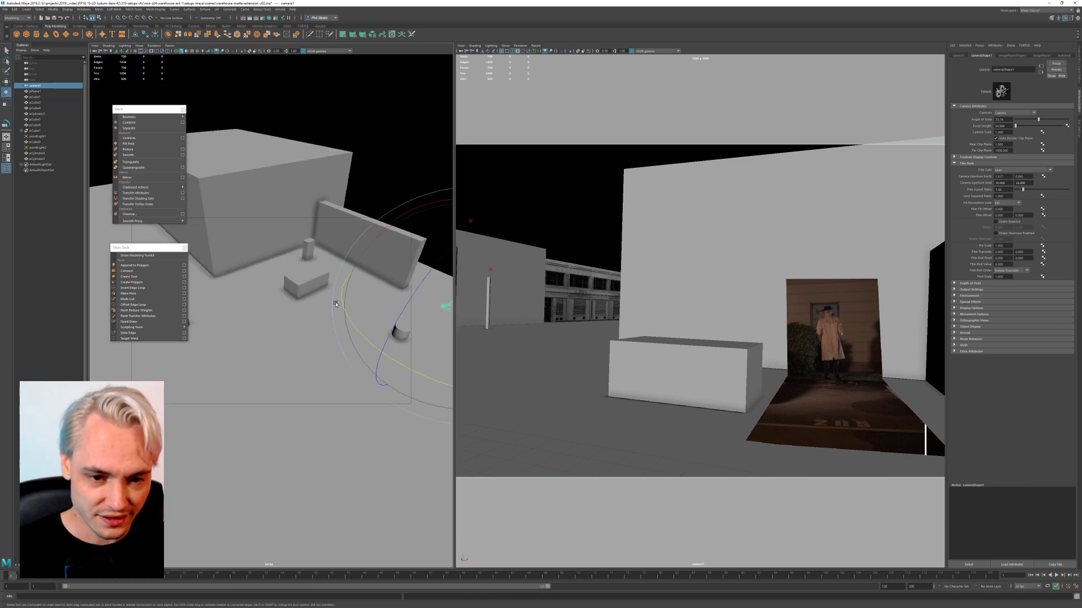
left_click_drag(336, 305, 356, 319, "alt")
Step: Try to rotate the shot camera with its rotation rings
left_click_drag(337, 180, 344, 173)
mouse_move(333, 181)
left_mouse_down()
mouse_move(342, 173)
mouse_move(331, 183)
left_mouse_up()
key("ctrl+z")
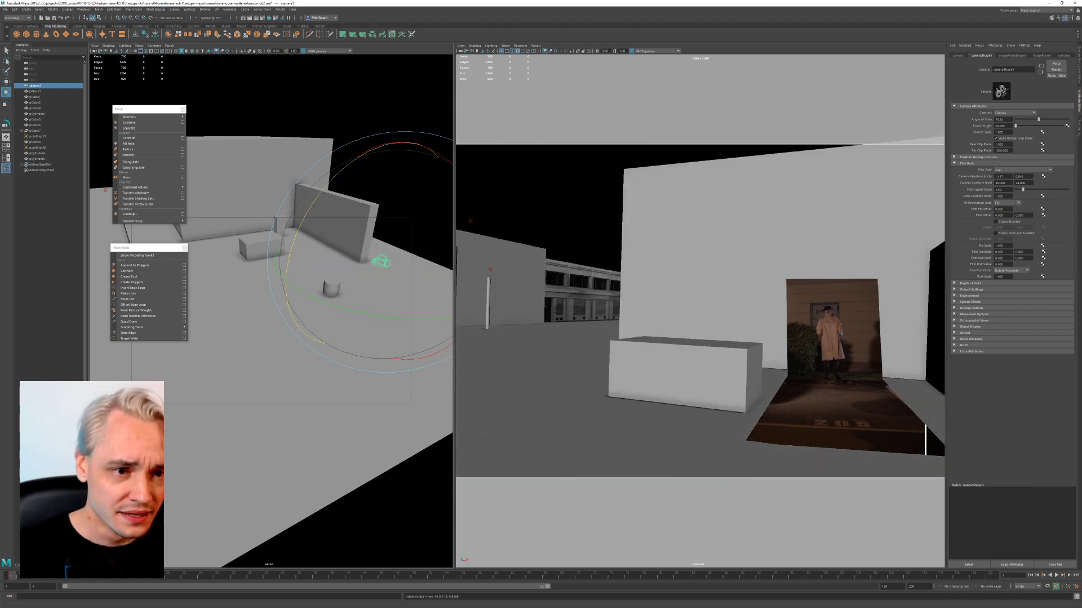
Step: Turn off the Rotate tool's step snap and rotate the shot camera to re-angle the building behind the figure plate
double_click(7, 92)
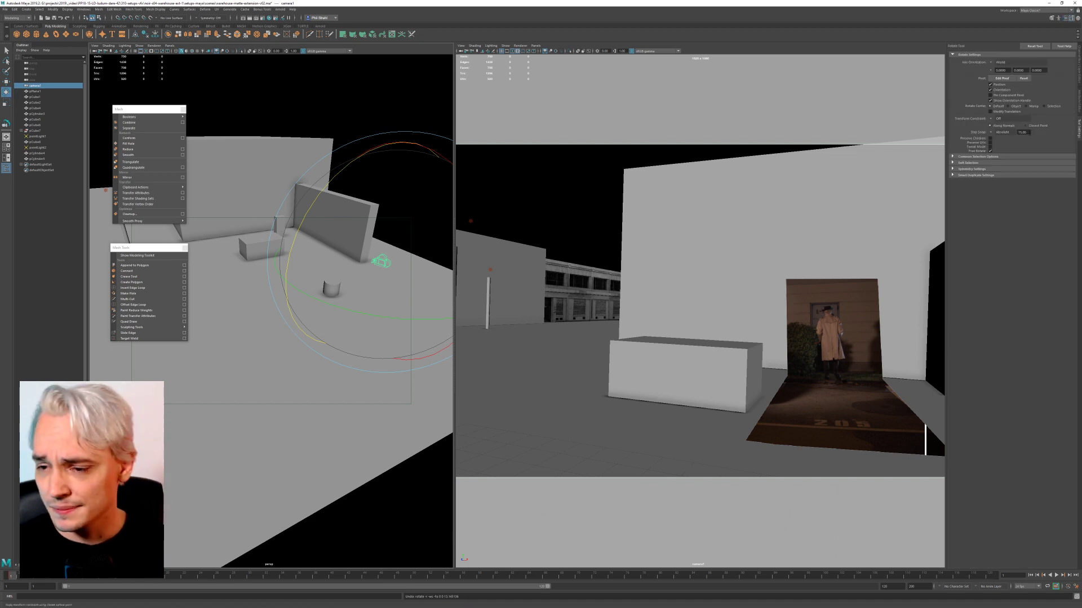
left_click(987, 157)
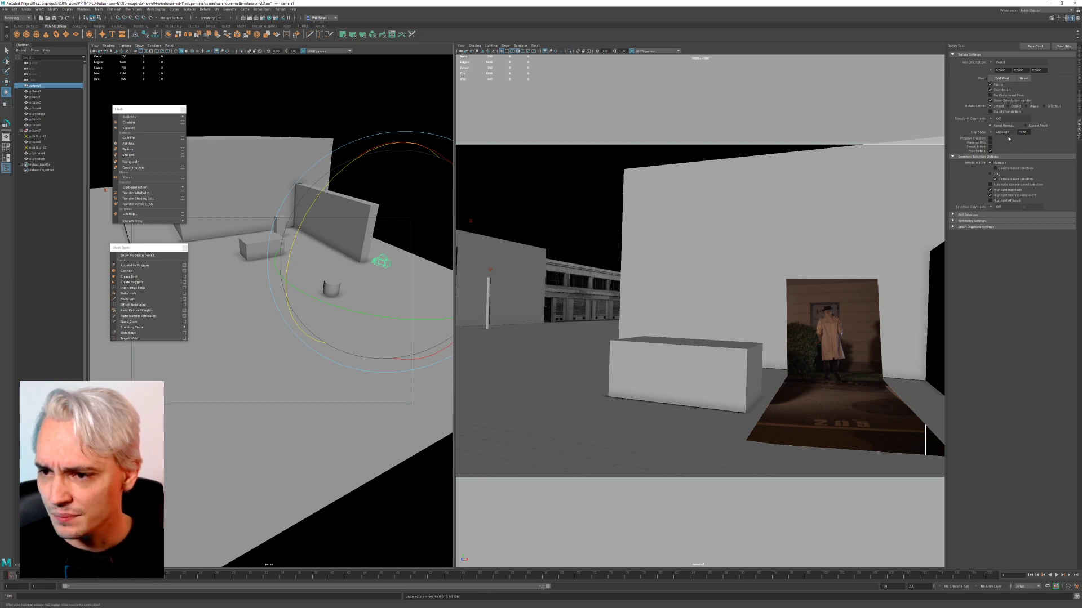
left_click_drag(311, 203, 330, 201)
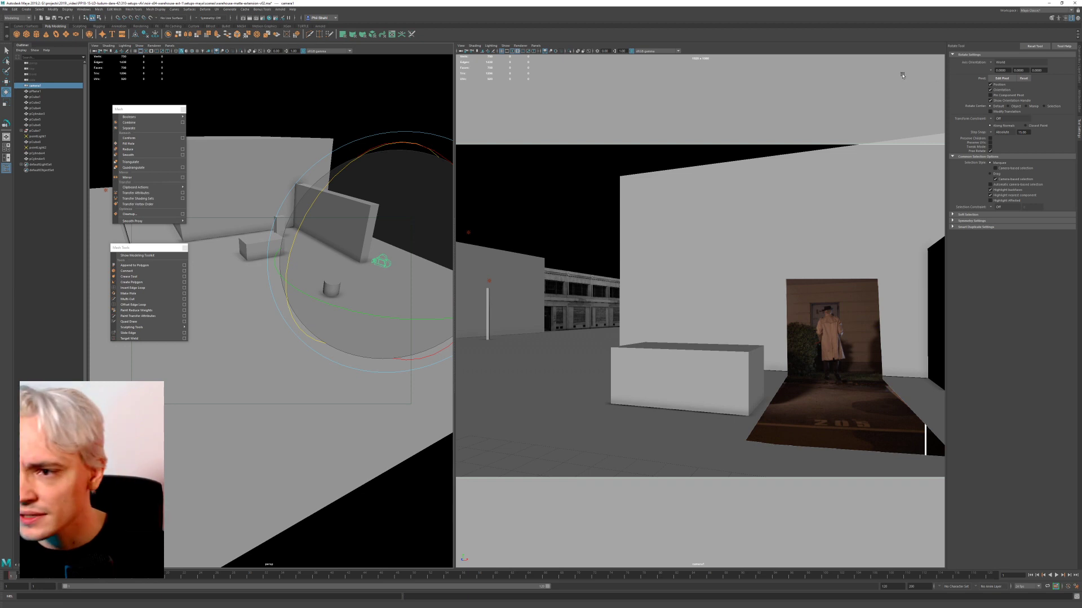
left_click(993, 131)
left_click(997, 133)
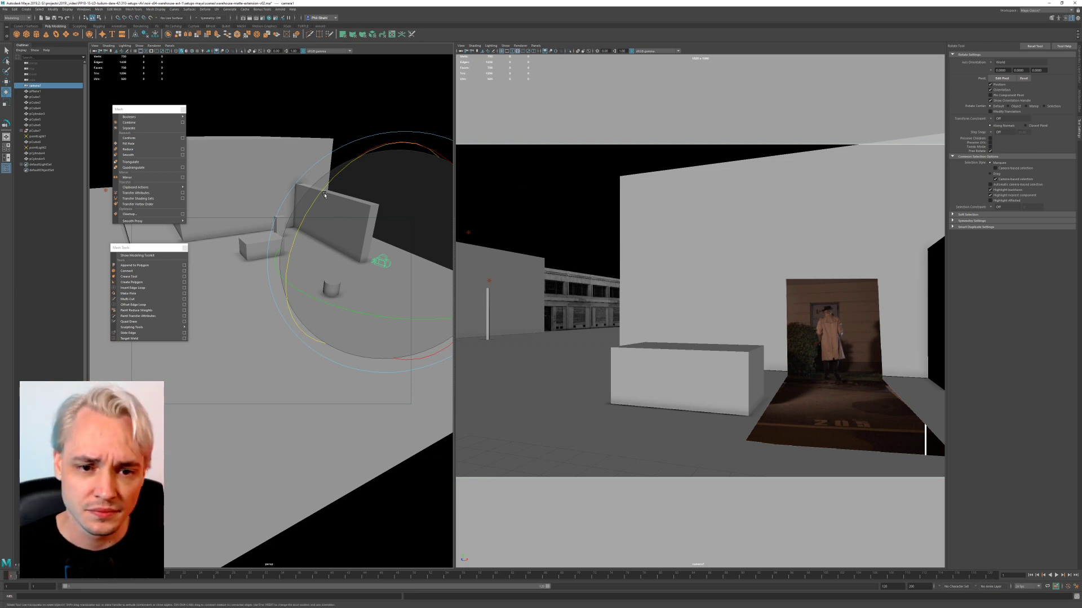
left_click_drag(324, 195, 324, 196)
left_click_drag(344, 246, 344, 245)
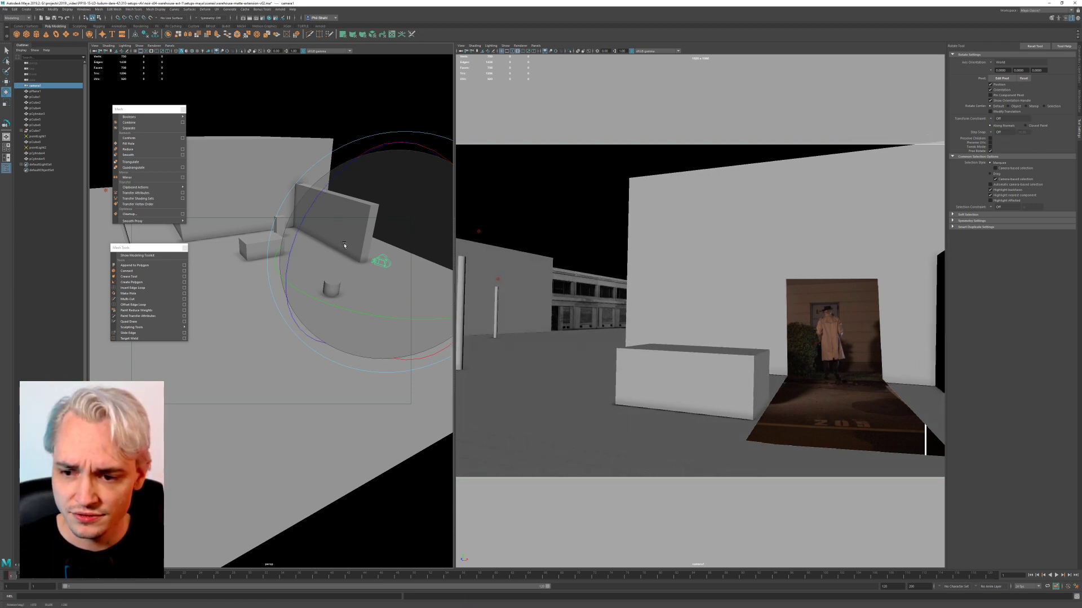
Step: Display the shot camera's view in wireframe and change the viewport background to grey
left_click(744, 225)
key("4")
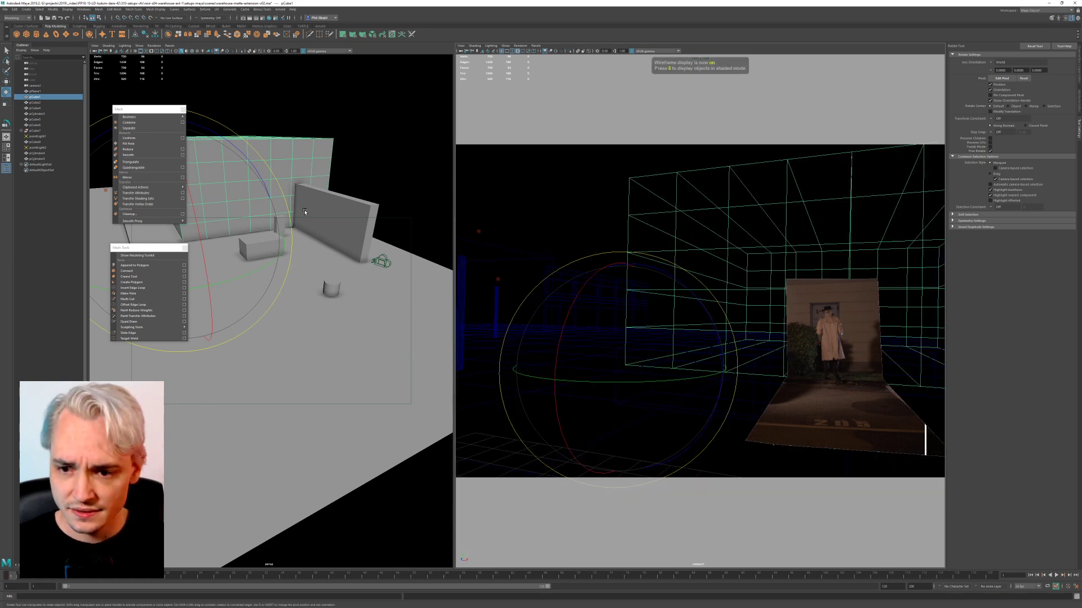
left_click(385, 263)
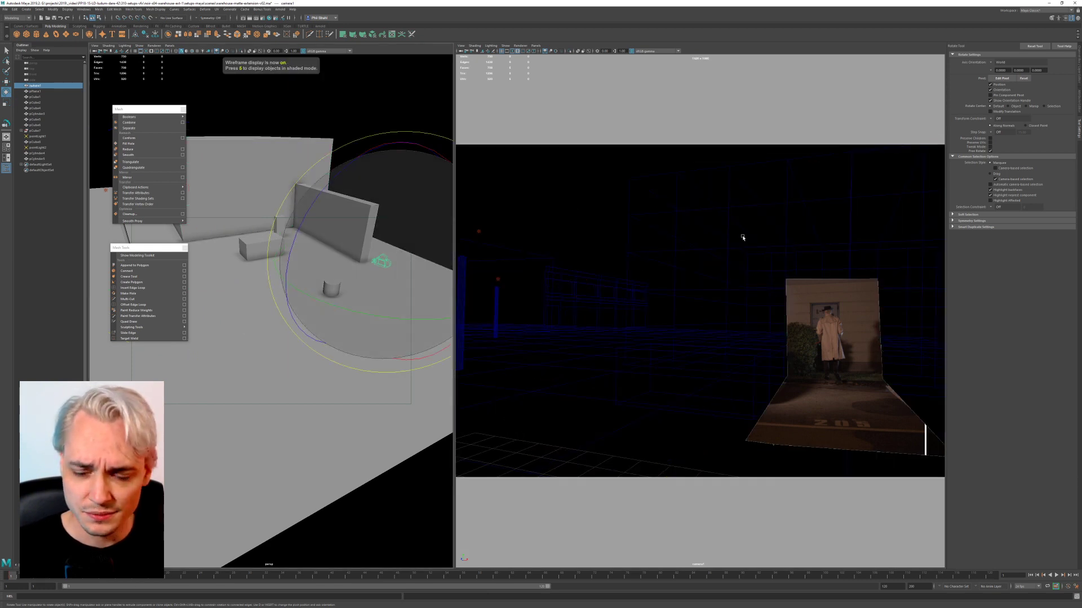
left_click(705, 130)
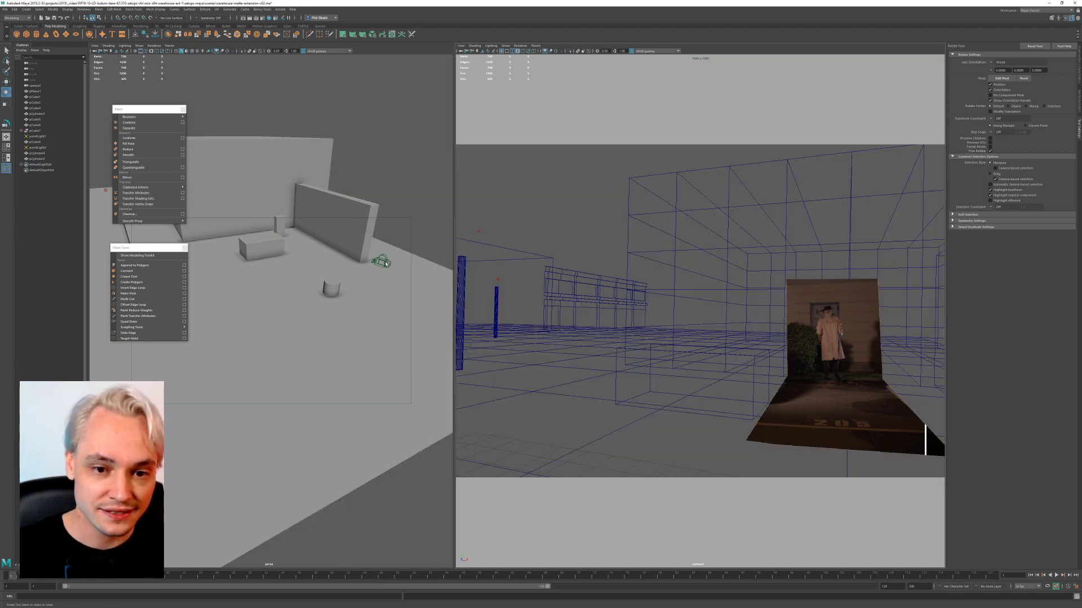
Step: Reselect the shot camera and rotate it slightly to refine the building's alignment with the figure plate
left_click(387, 264)
left_click_drag(338, 173, 341, 172)
left_click(741, 269)
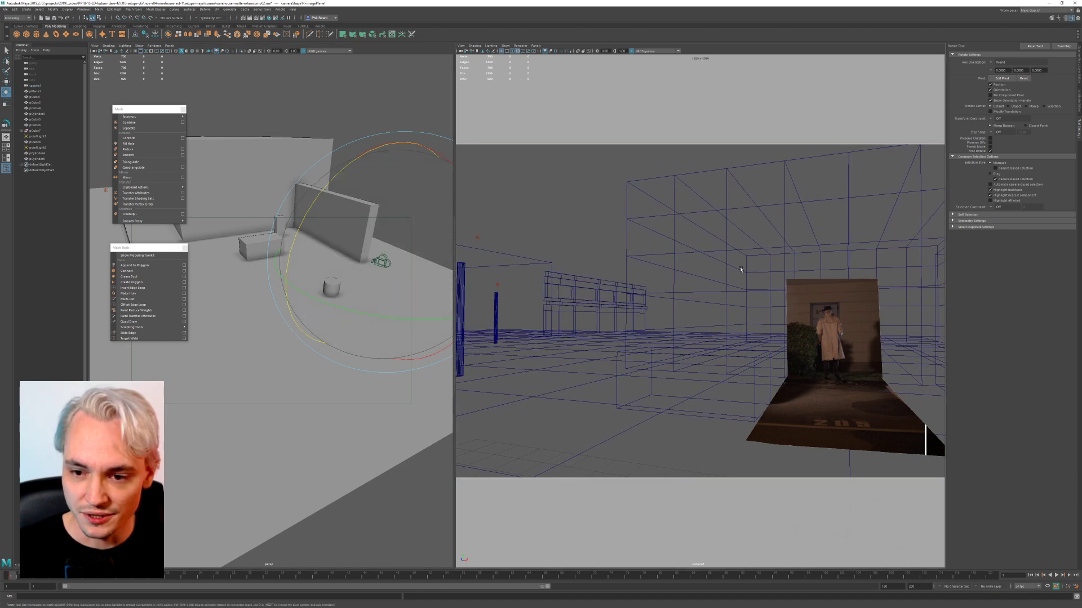
Step: Select only the end-wall faces of the large building box and delete them
left_click(197, 163)
key("w")
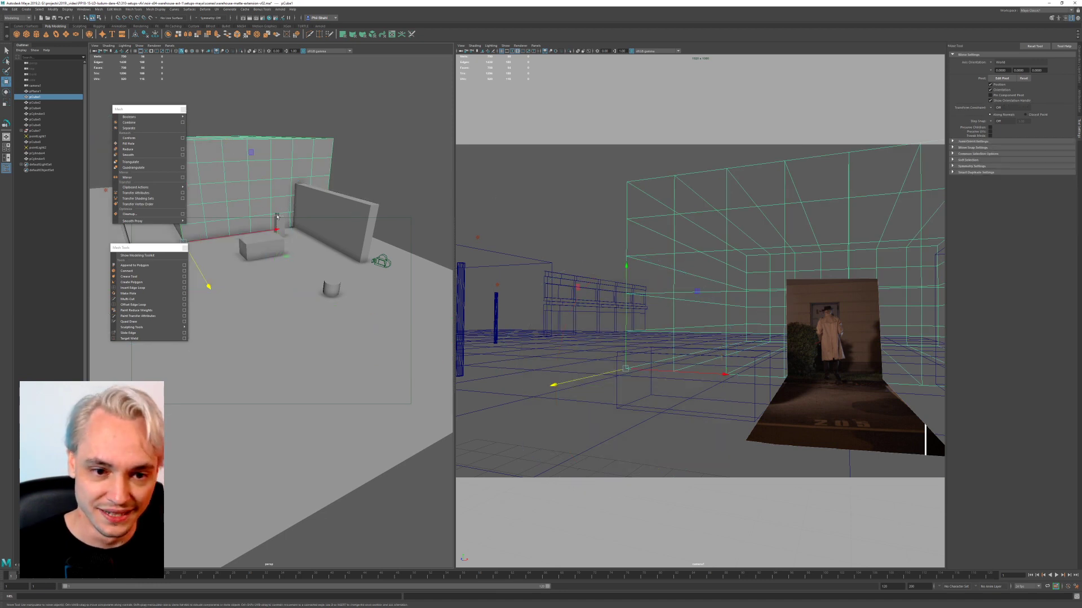
right_click_drag(277, 217, 192, 229, "alt")
left_click_drag(191, 230, 286, 225, "alt")
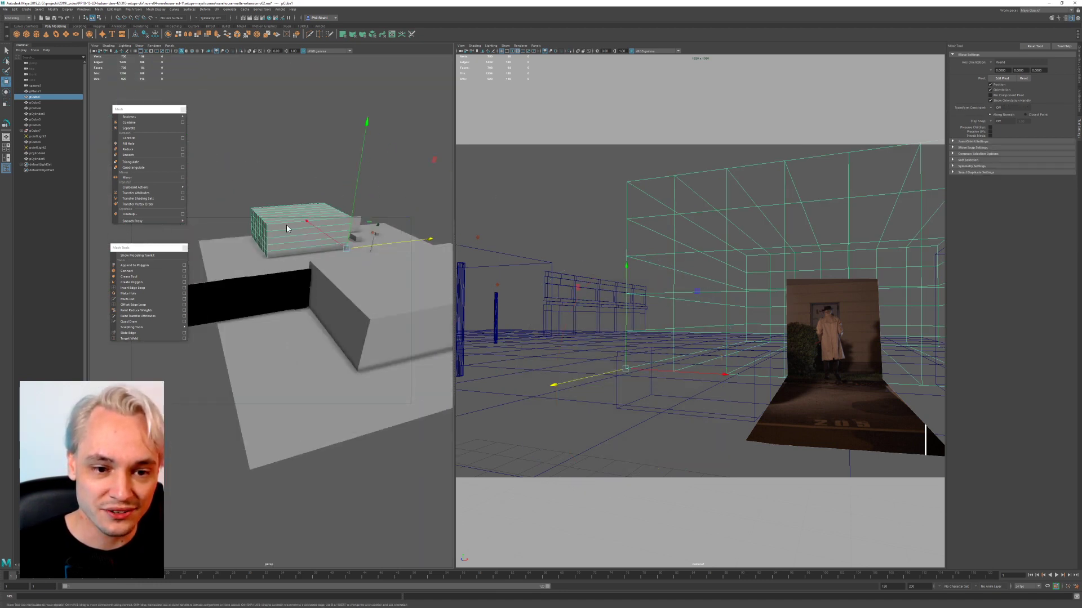
right_click_drag(287, 225, 290, 242)
left_click_drag(230, 202, 267, 259)
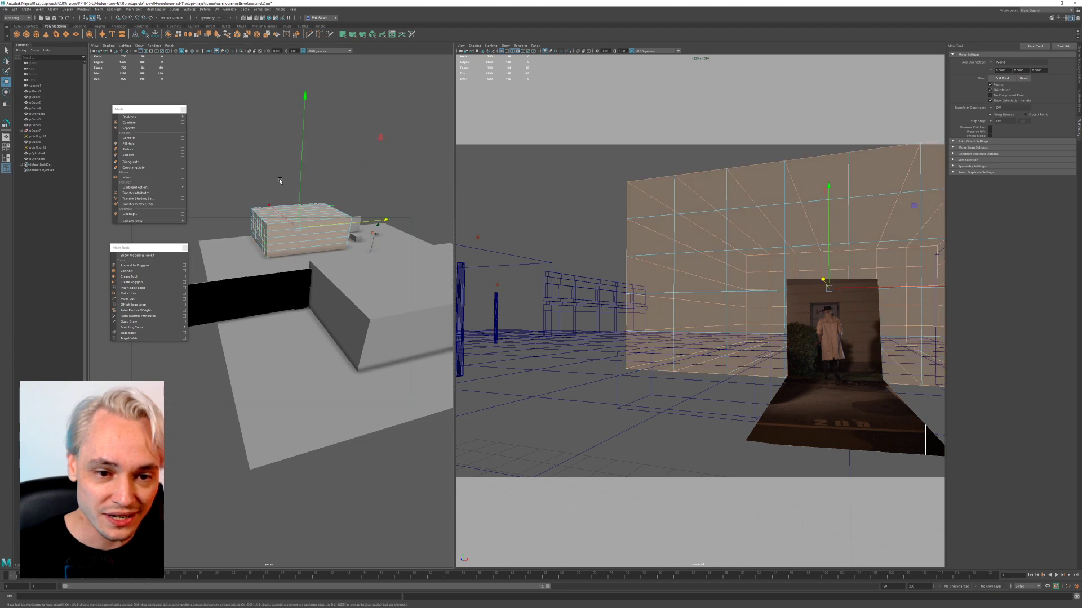
left_click_drag(280, 180, 308, 262, "ctrl")
left_click_drag(283, 218, 328, 220, "alt")
key("Delete")
left_click_drag(248, 249, 277, 224, "alt")
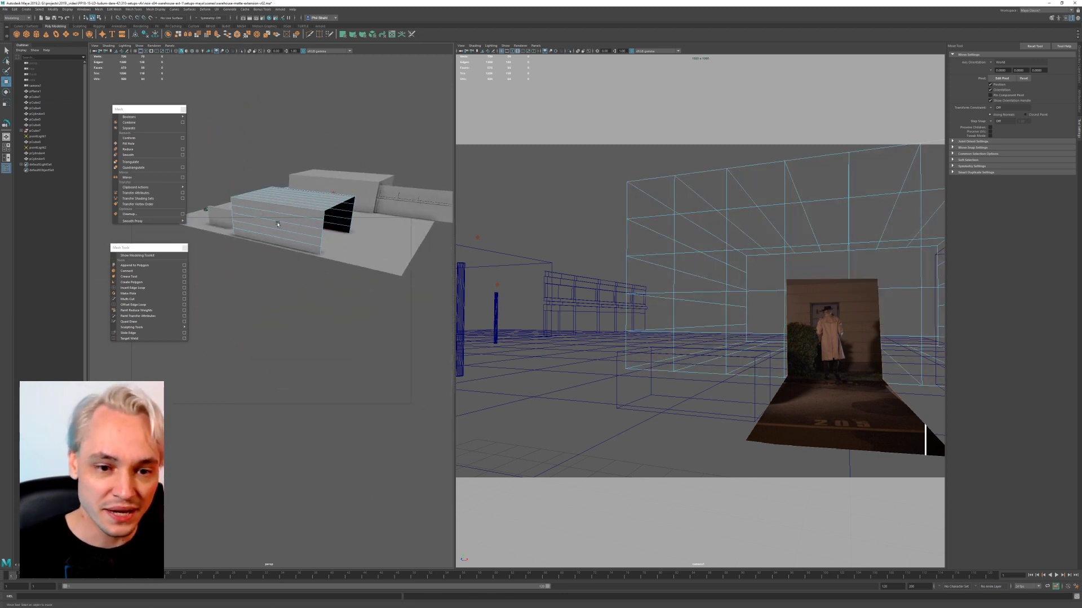
Step: Select two stacked front-wall faces beside the figure plate, and clear the selection
left_click(789, 233)
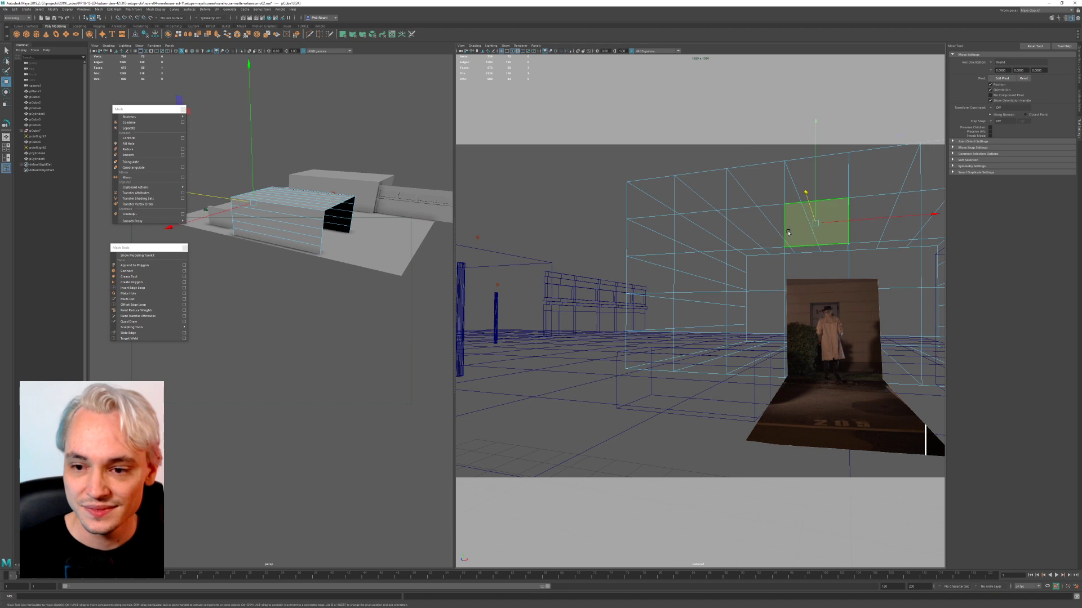
left_click(754, 273)
left_click(755, 354)
left_click(755, 313, "shift")
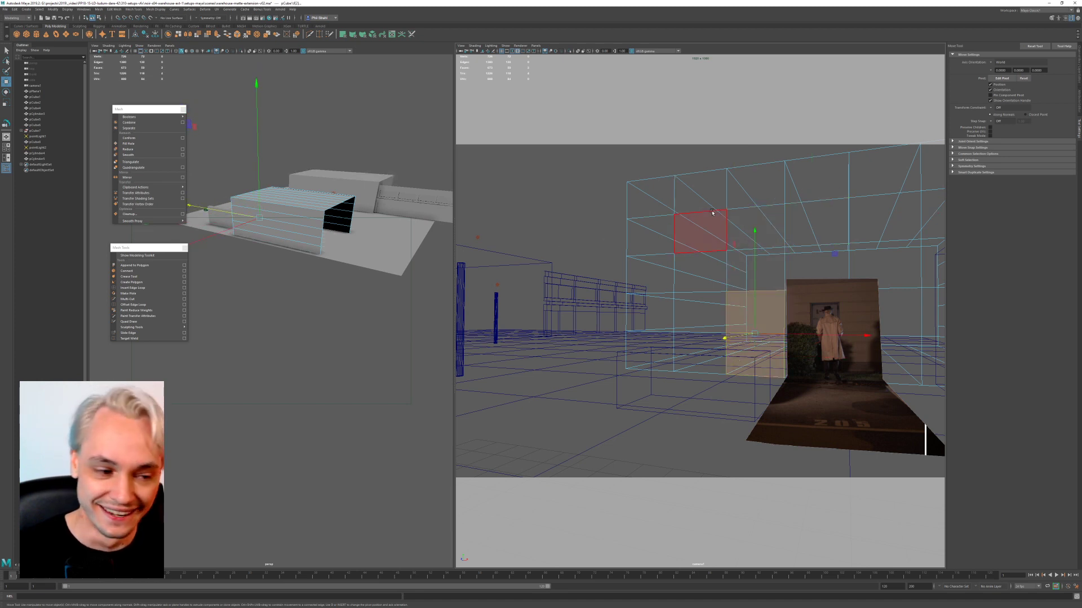
right_click(774, 236)
left_click(792, 237)
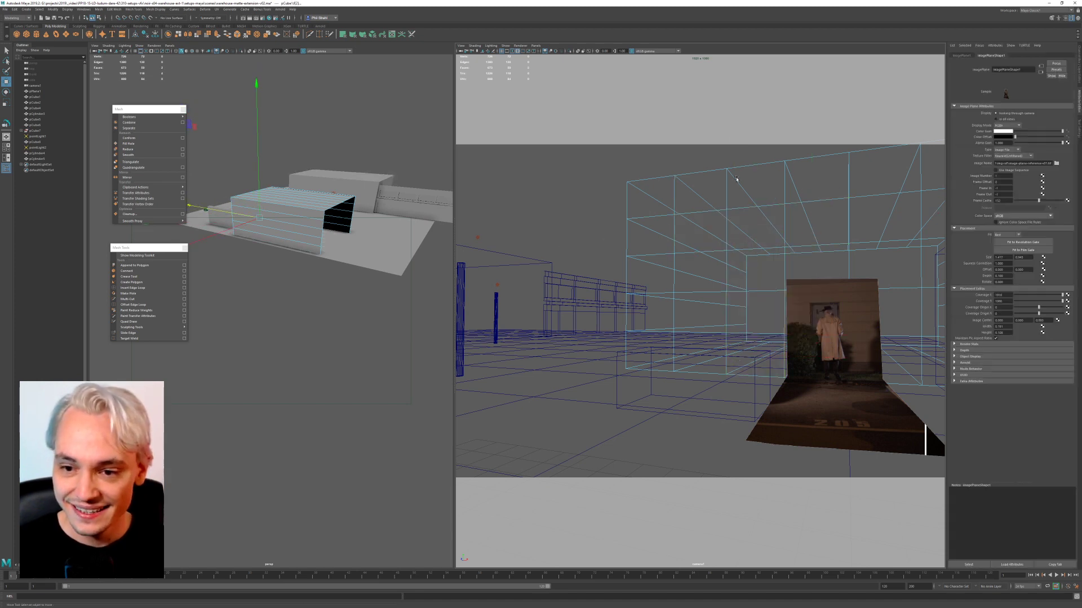
left_click(736, 179)
Step: Display the shot camera's view shaded, and turn a smooth preview of the building box on and off
key("3")
key("5")
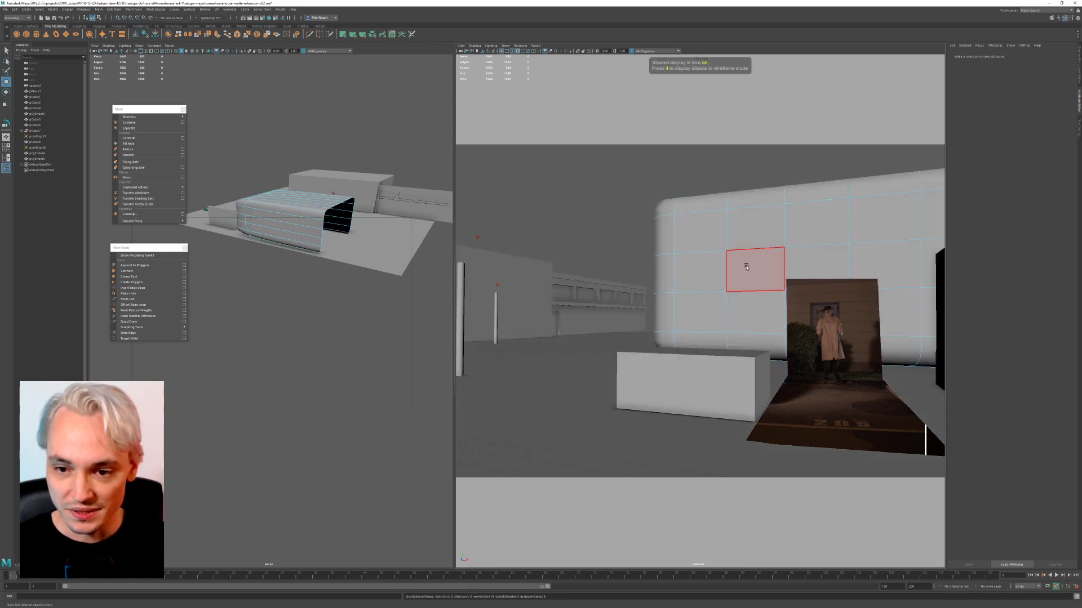
key("1")
Step: Select the shot camera and rotate it slightly to refine the large building's perspective behind the figure plate
right_click(338, 211)
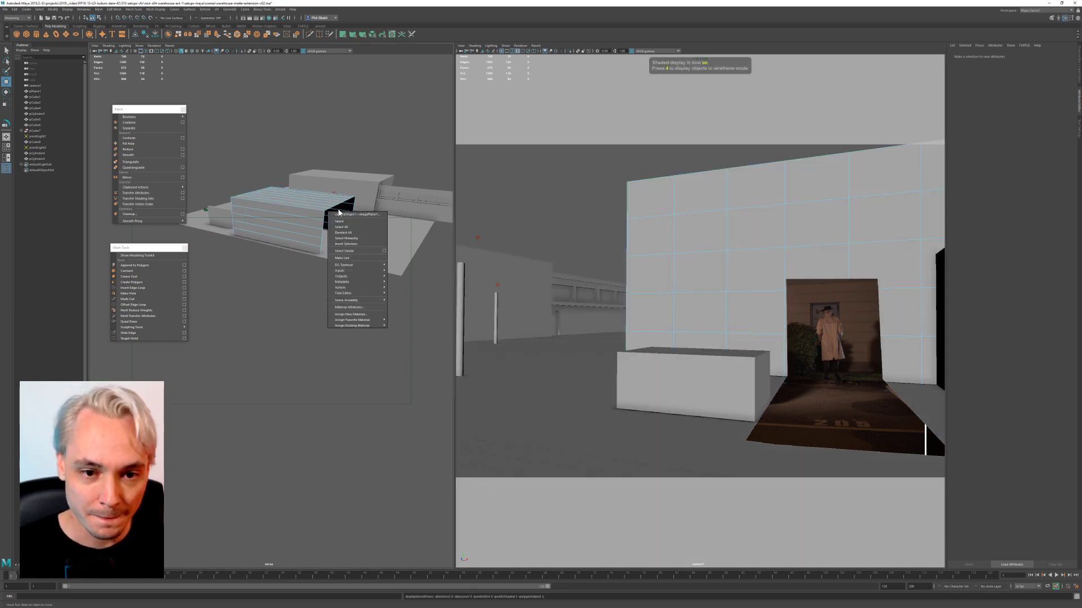
left_click(361, 215)
left_click_drag(253, 242, 343, 294, "alt")
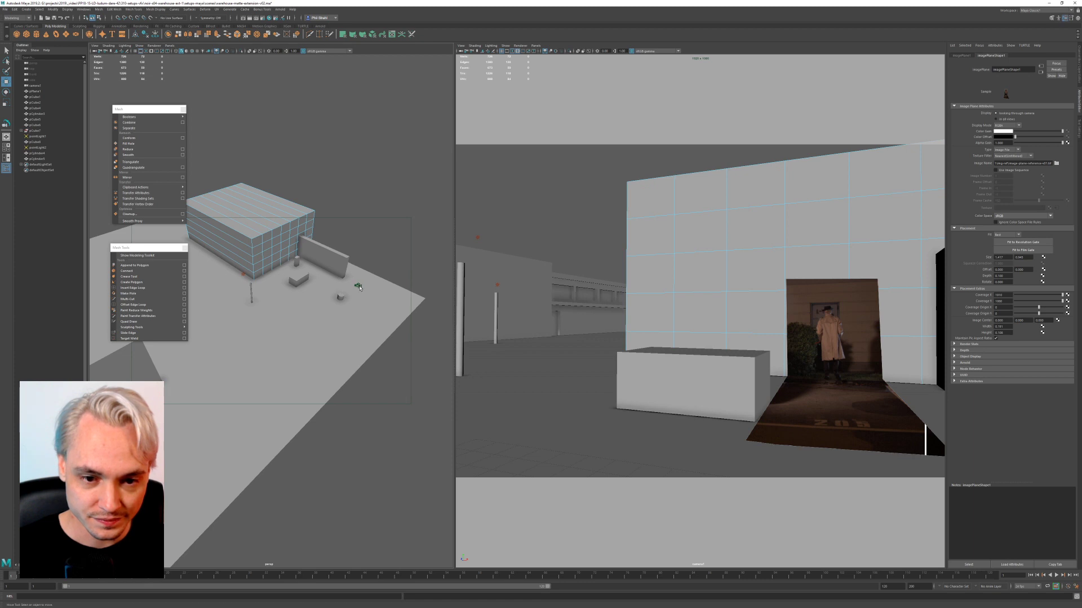
left_click(359, 287)
key("e")
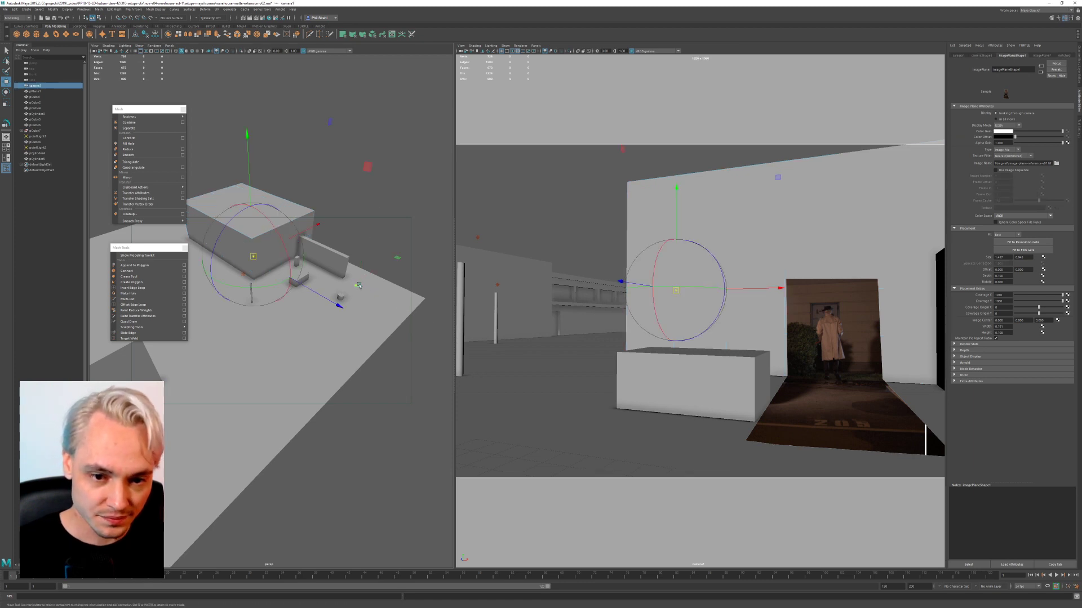
key("r")
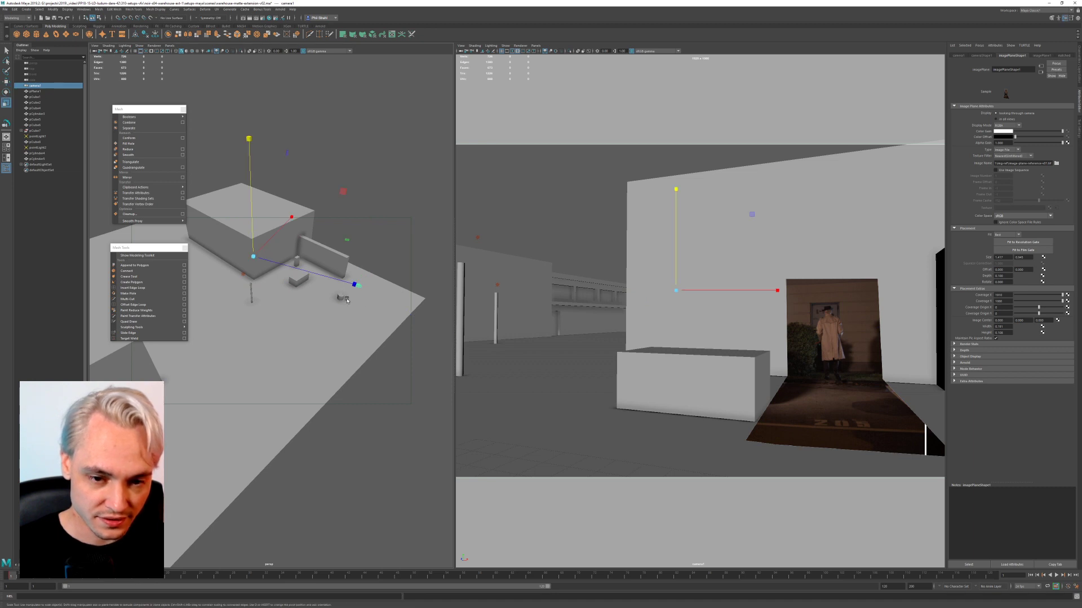
right_click_drag(347, 300, 359, 328, "alt")
left_click_drag(360, 329, 335, 299, "alt")
key("w")
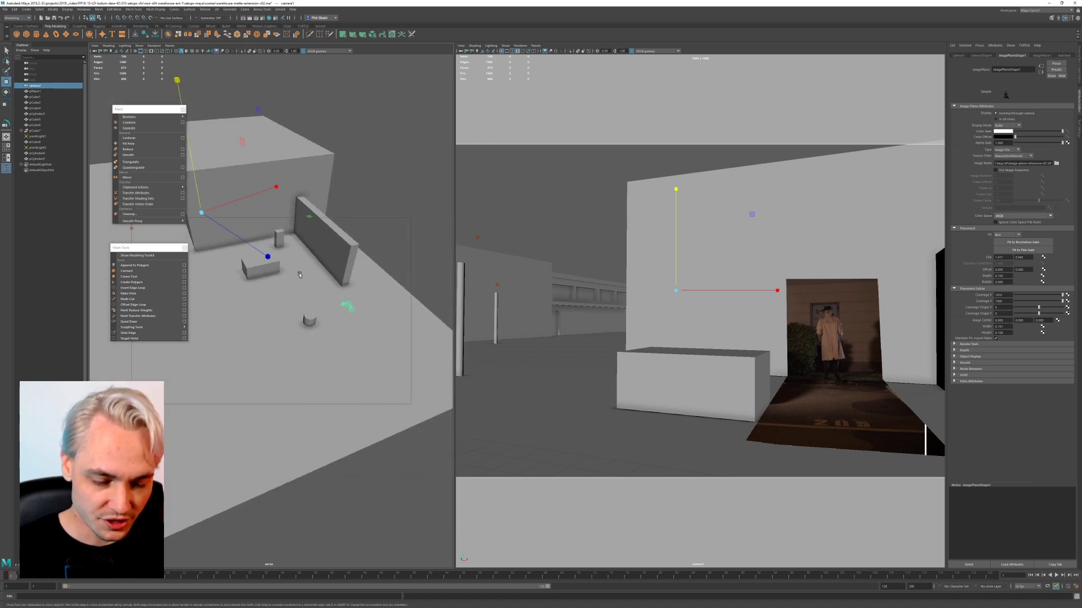
key("e")
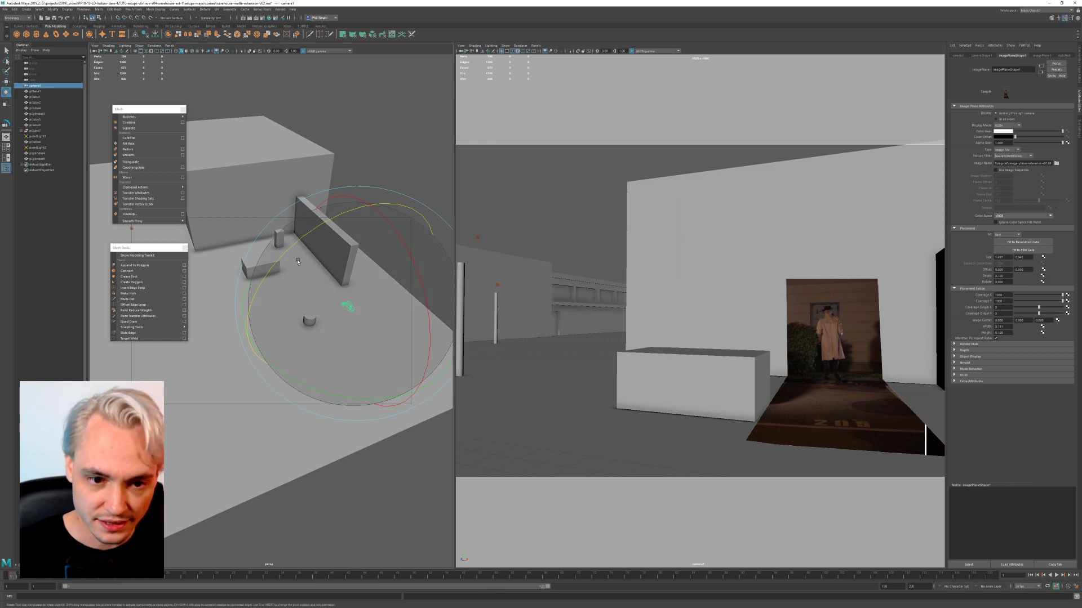
left_click_drag(298, 261, 289, 263)
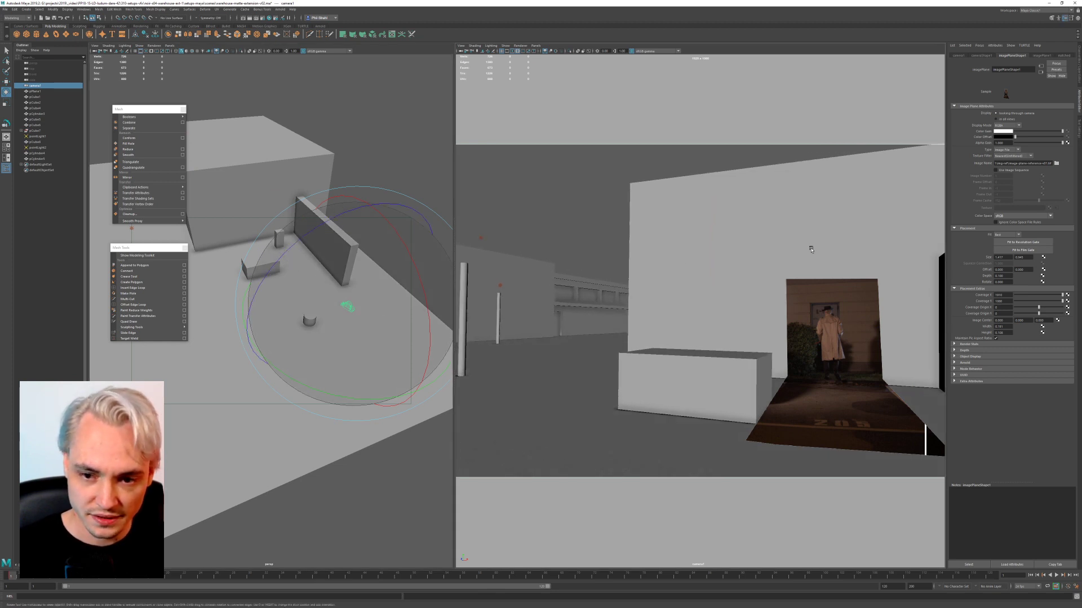
Step: Show the camera view in wireframe and scale the large building box down vertically to about half its height
key("4")
left_click(735, 261)
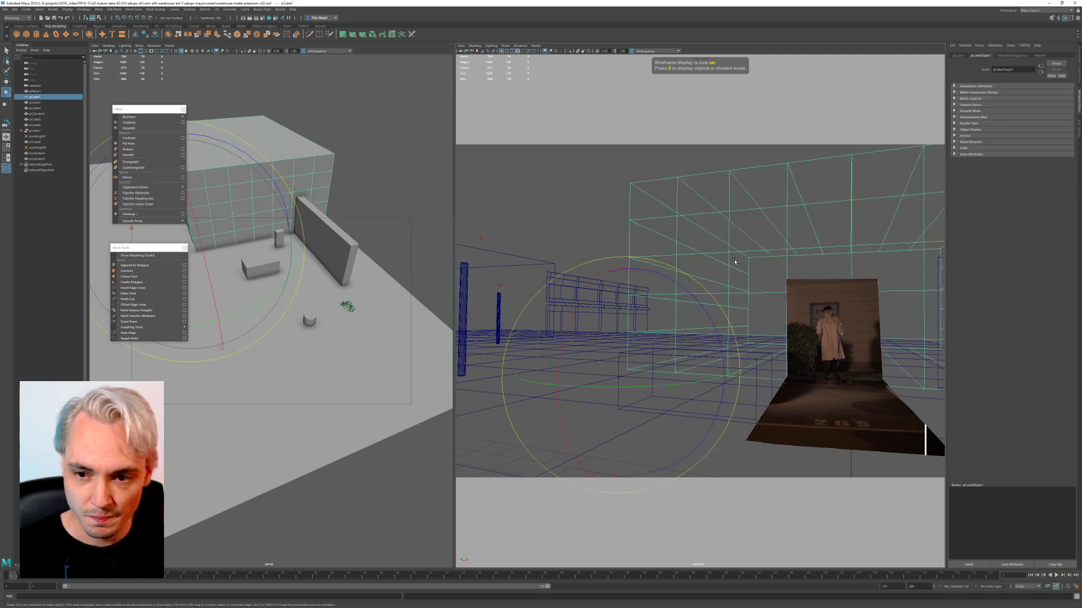
key("r")
left_click_drag(628, 272, 623, 317)
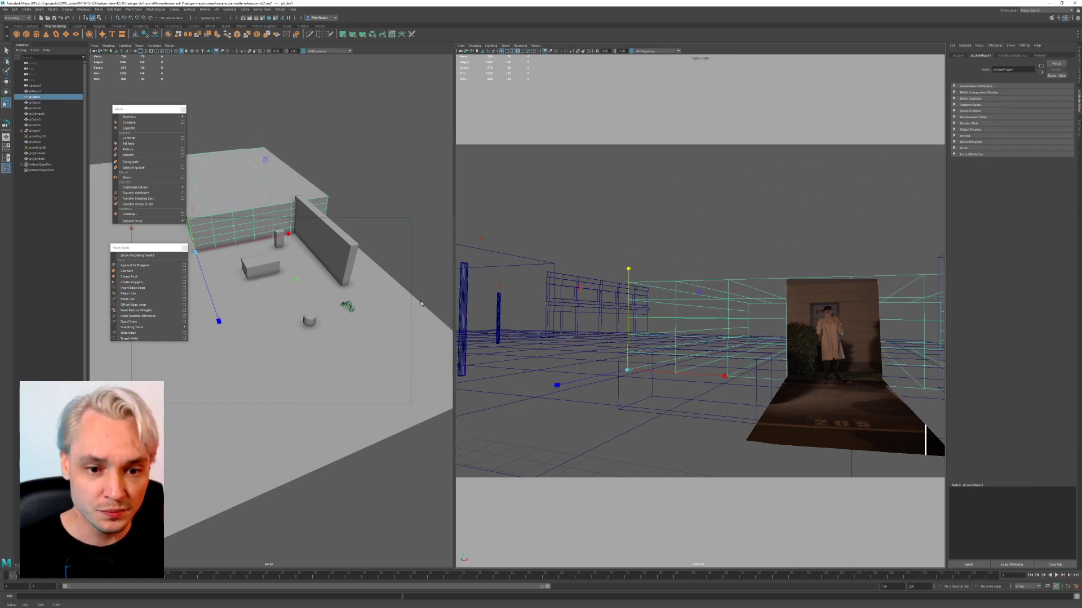
Step: Reselect the shot camera and rotate it slightly while comparing the wireframe building's perspective with the figure plate
left_click(348, 307)
key("e")
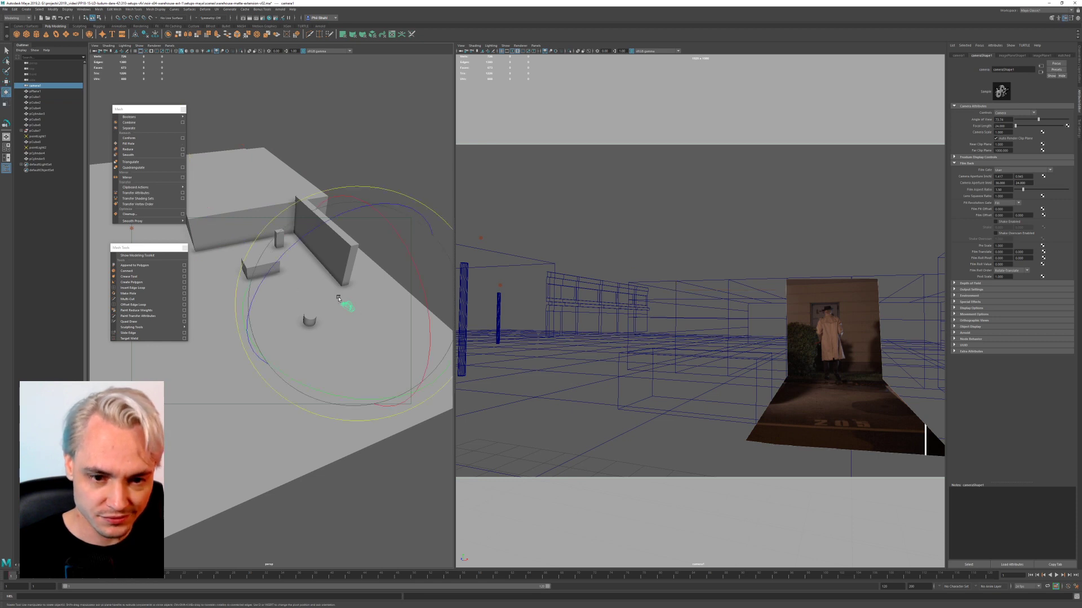
left_click_drag(338, 299, 357, 311)
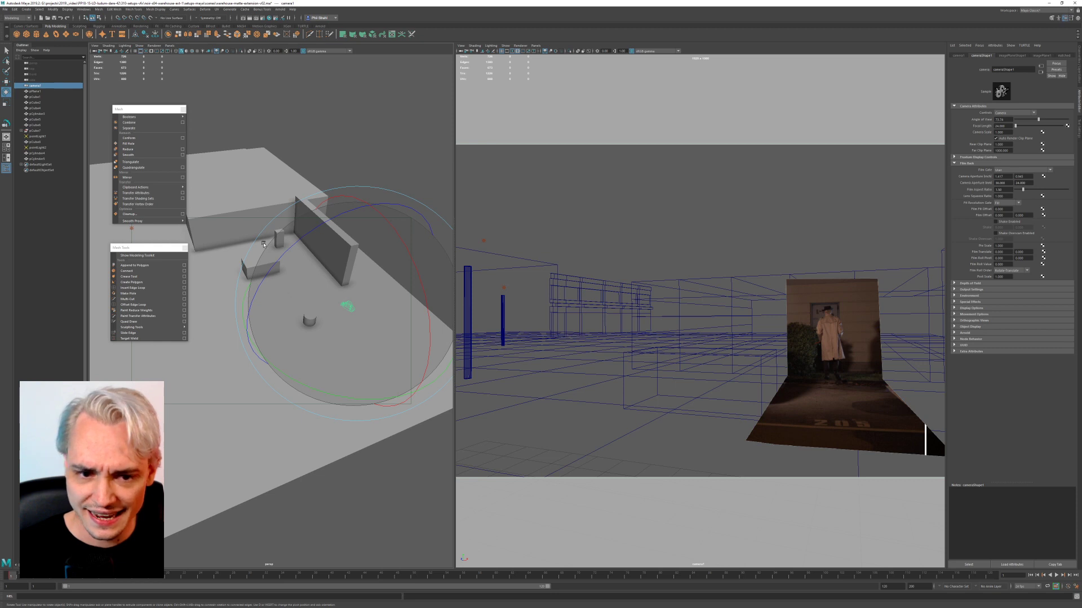
left_click_drag(289, 248, 291, 250)
Step: Maximize the camera view and scale the large building box up vertically so it rises well above the figure plate
left_click(737, 286)
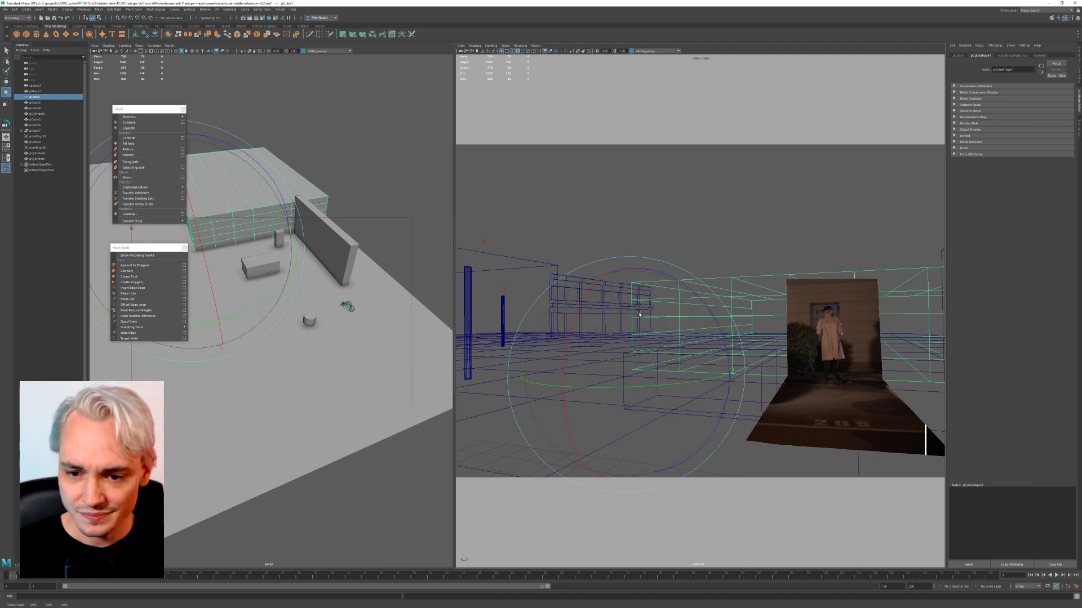
key("space")
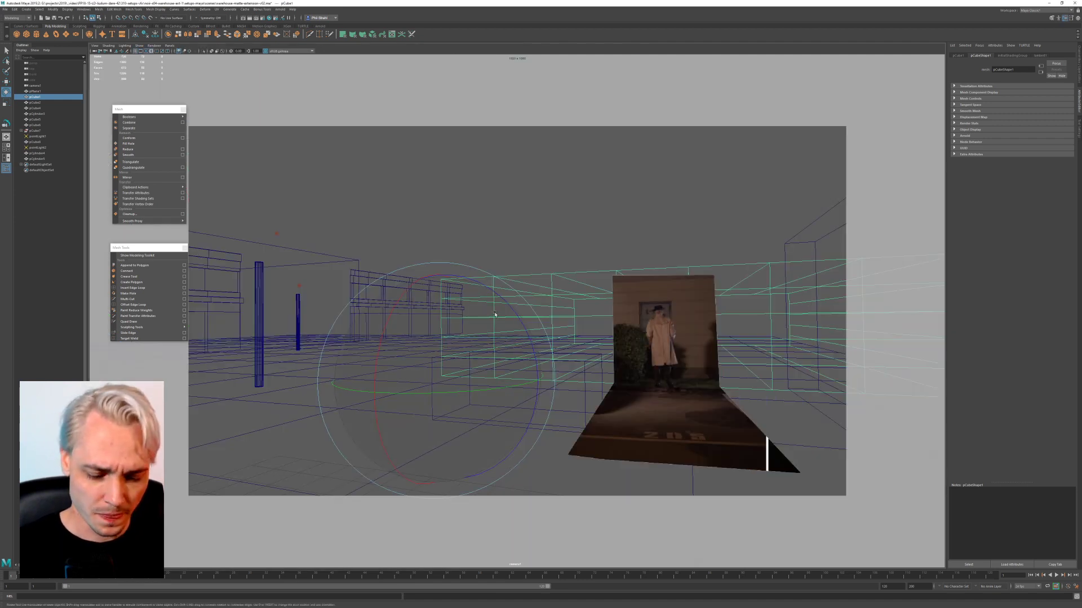
key("r")
left_click_drag(439, 278, 436, 194)
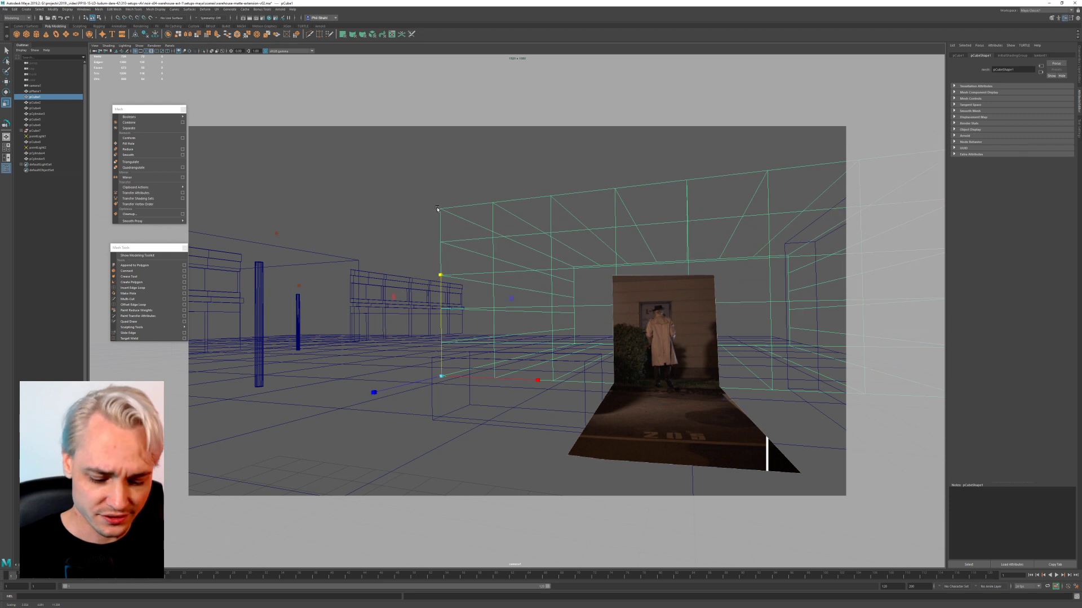
Step: Display the maximized camera view shaded and lit by the scene's lights
key("5")
left_click(561, 207)
key("7")
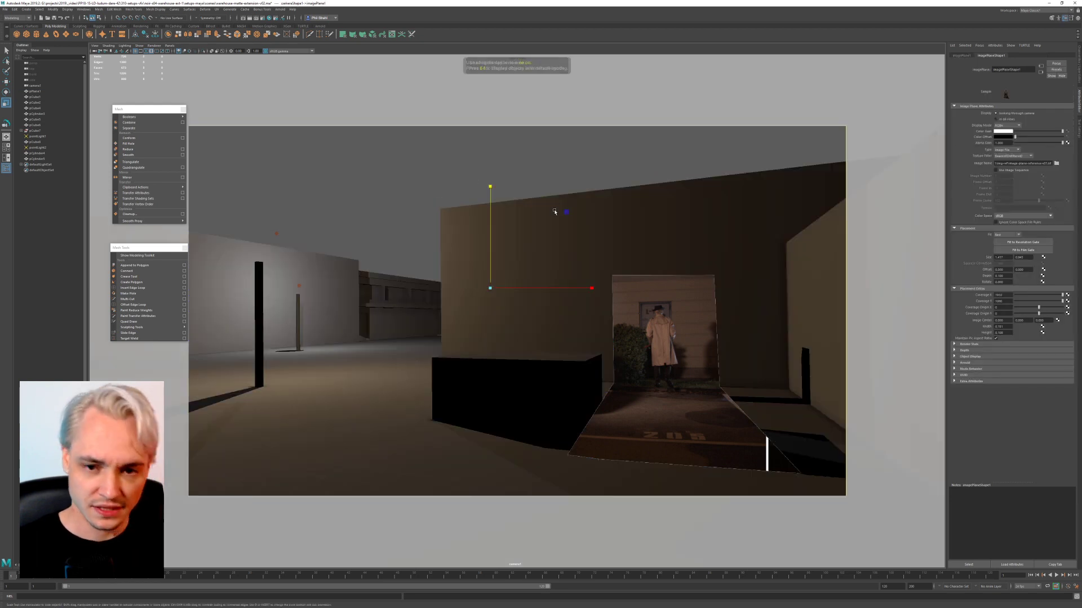
key("7")
key("7")
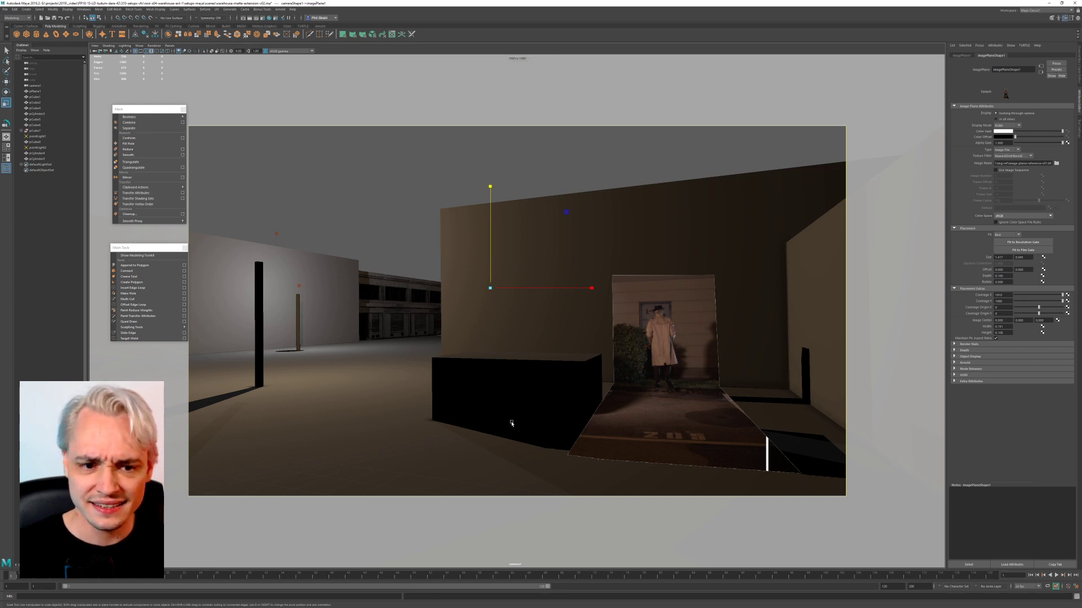
Step: Change the viewport background to solid black and check the ground plane and the low foreground box by selecting them
left_click(510, 354)
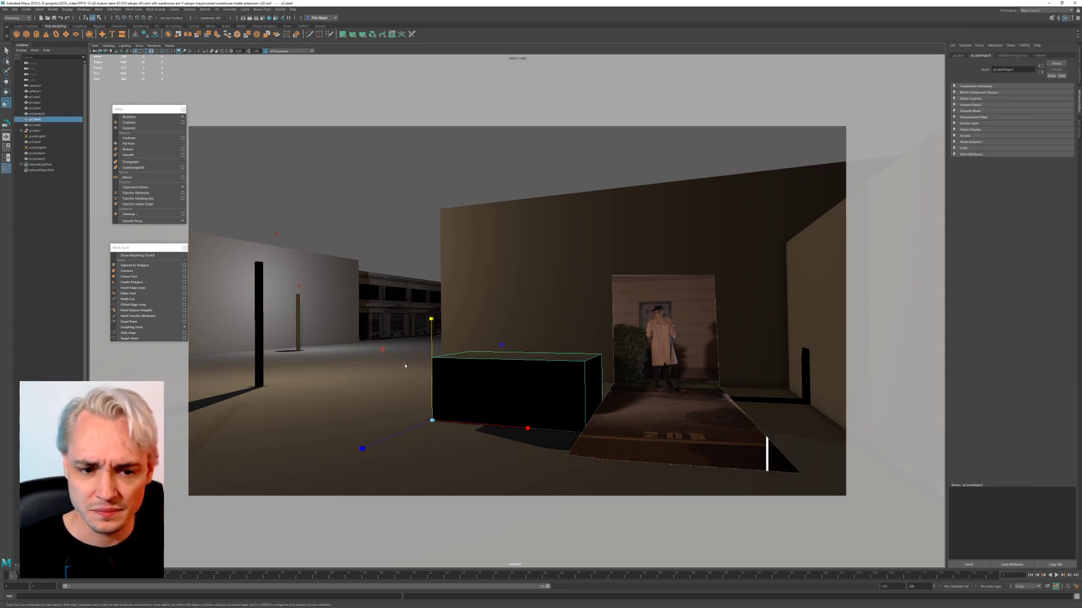
left_click(355, 214)
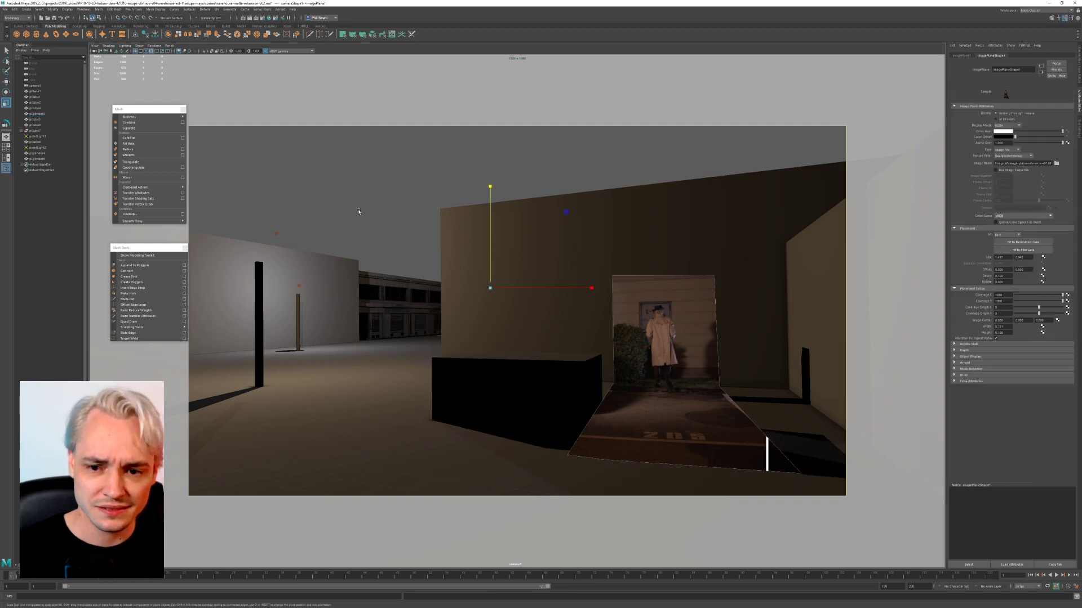
key("alt+b")
key("alt+b")
key("alt+b")
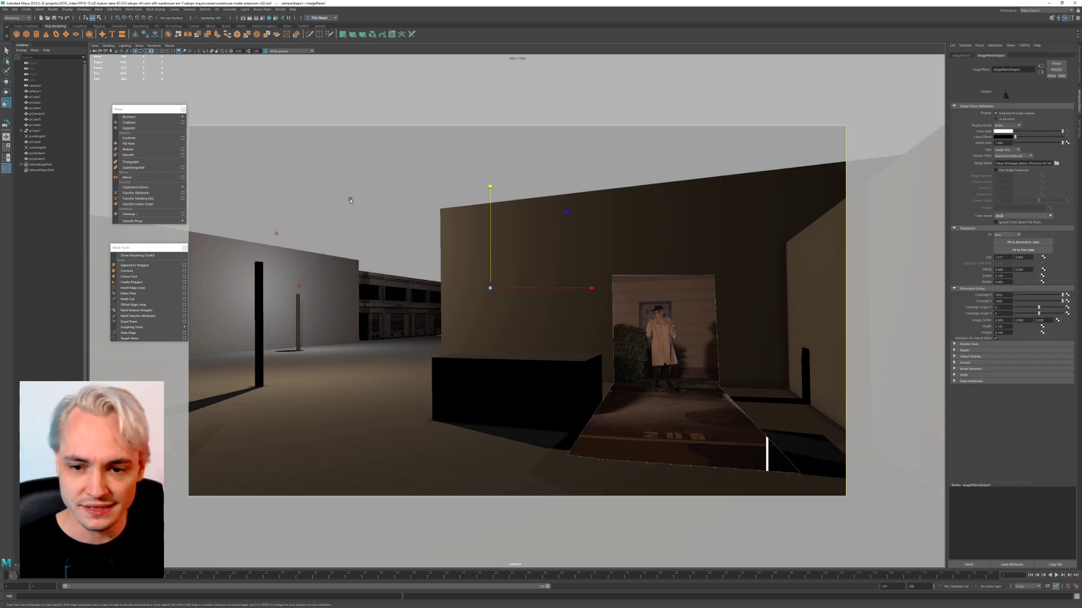
left_click(279, 462)
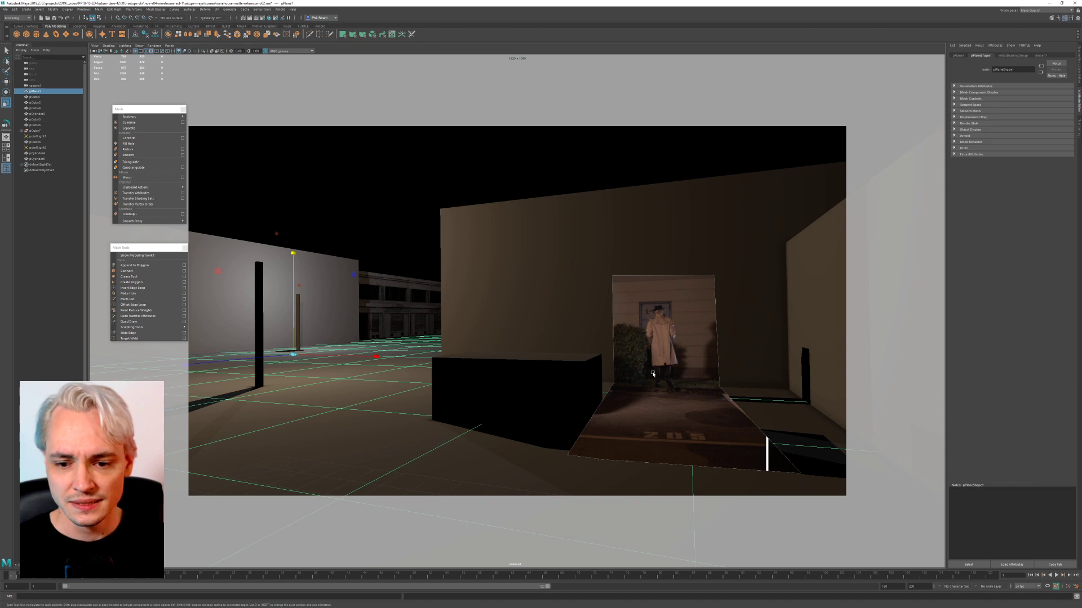
left_click(562, 381)
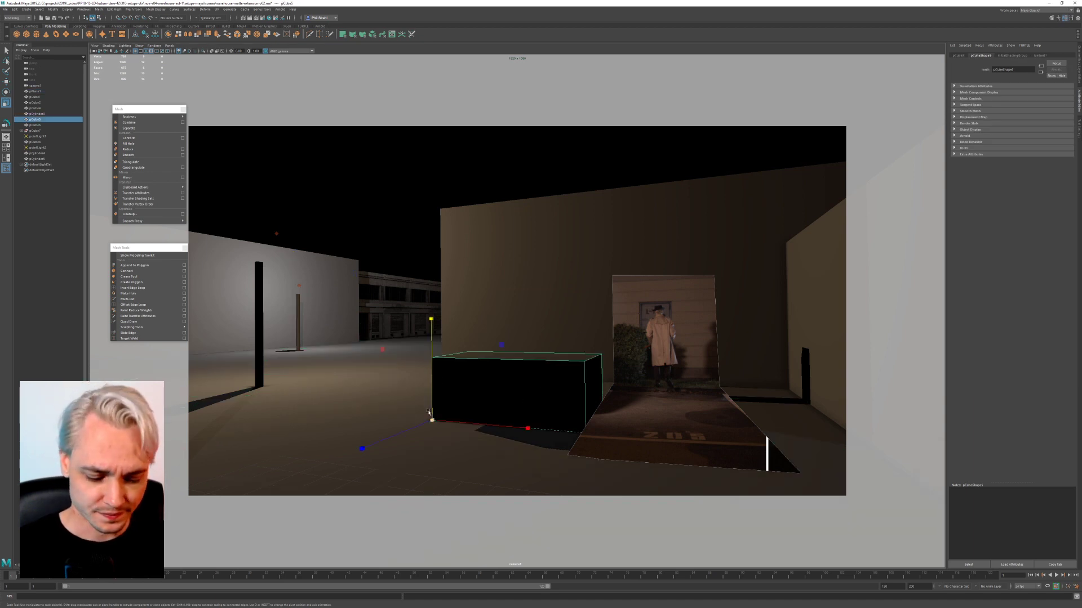
key("w")
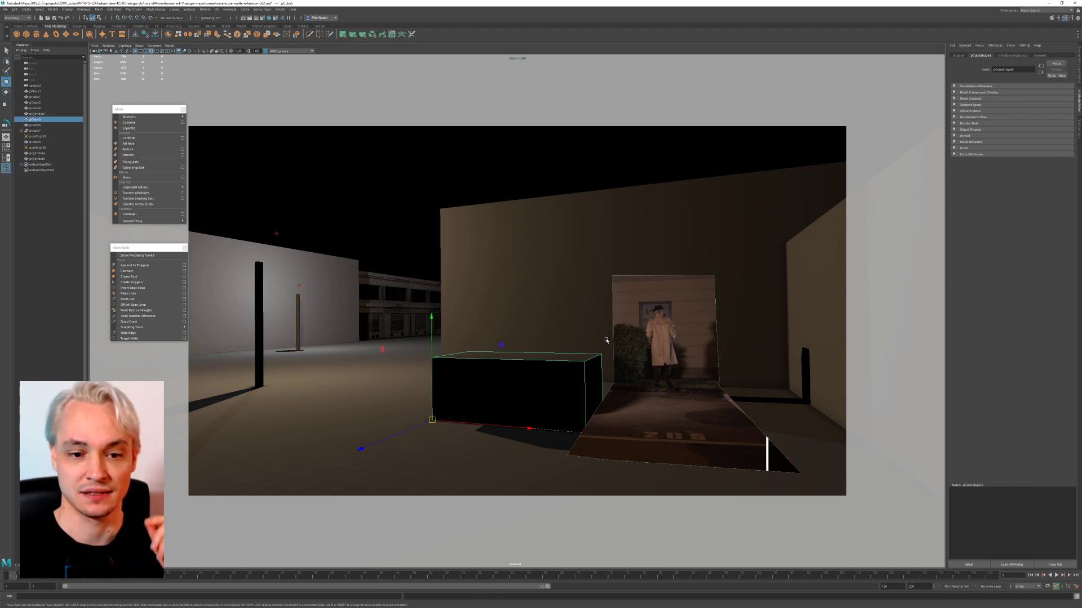
Step: Select the distant windowed facade together with the pale side wall and move them sideways, away from the large building
left_click(376, 323)
left_click(319, 301, "shift")
left_click(428, 309, "shift")
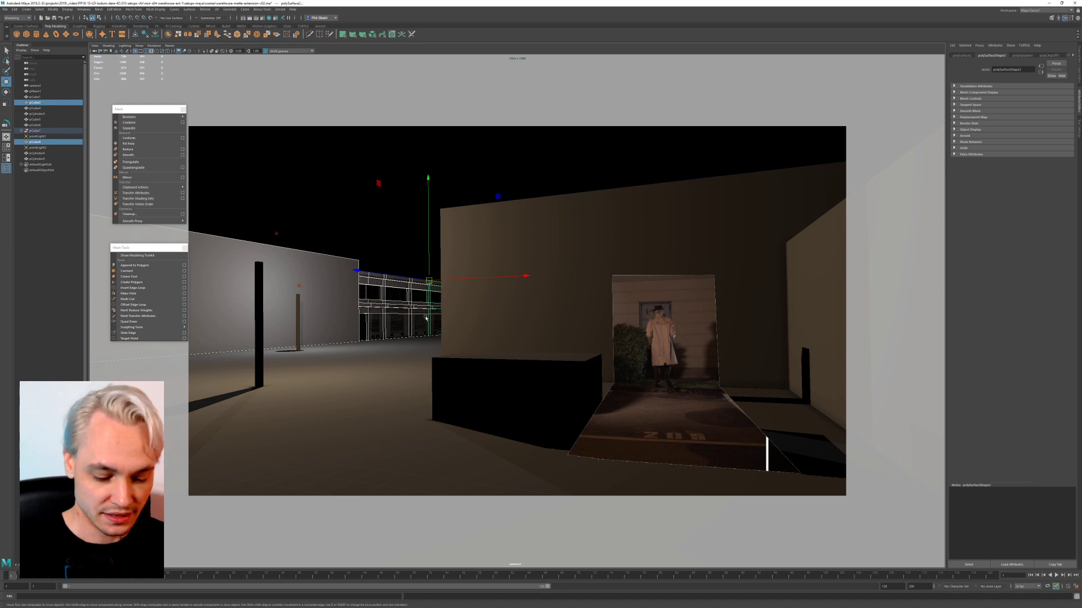
left_click_drag(451, 288, 384, 275)
left_click(364, 304)
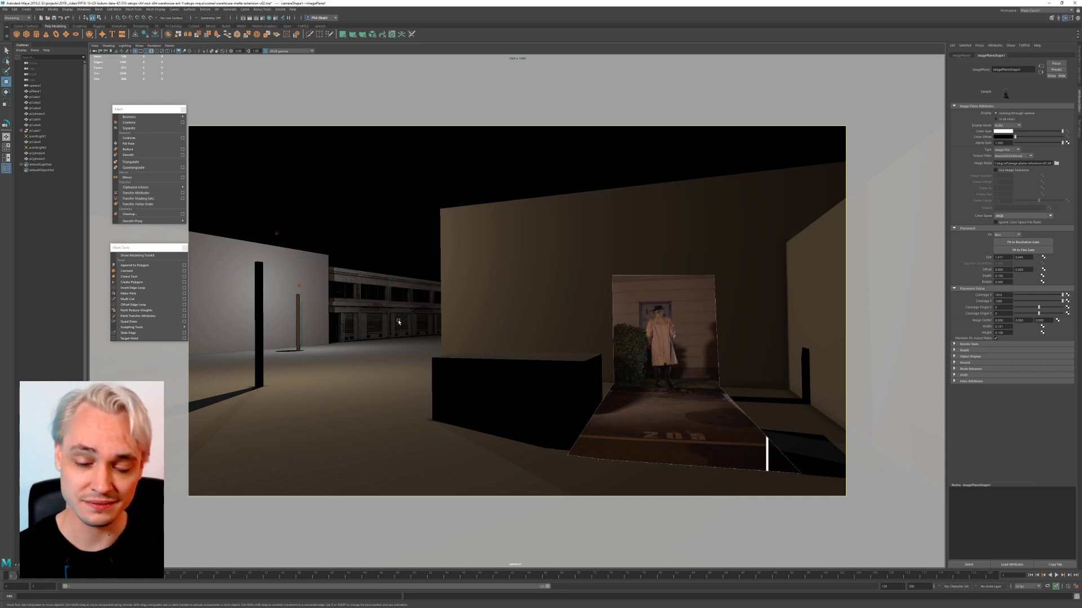
Step: Open the Hypershade, create a Blinn material and assign it to the large building box
left_click(651, 294)
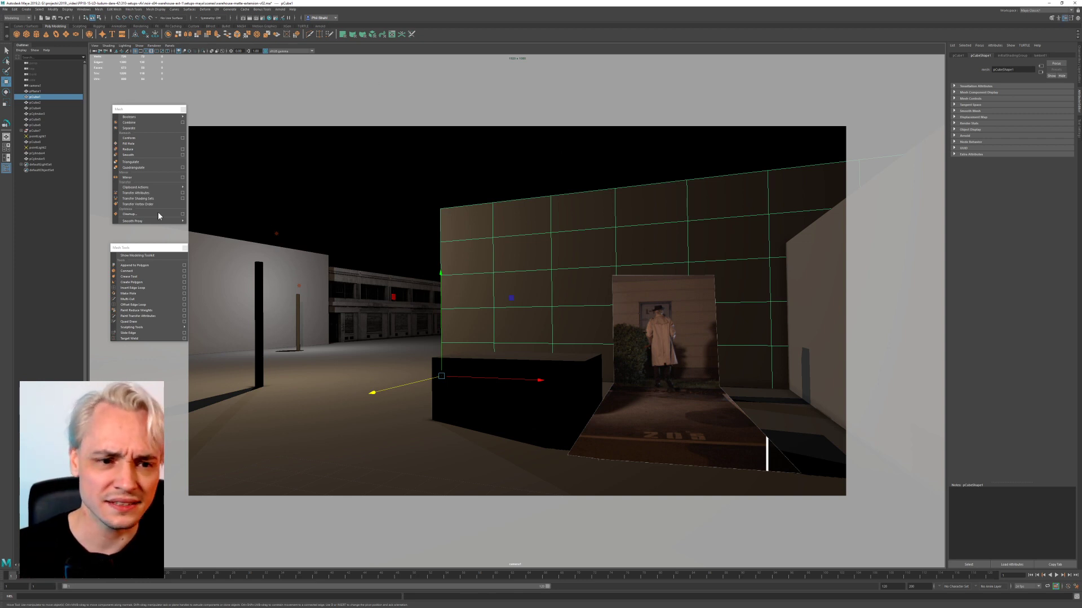
left_click(611, 95)
left_click(581, 247)
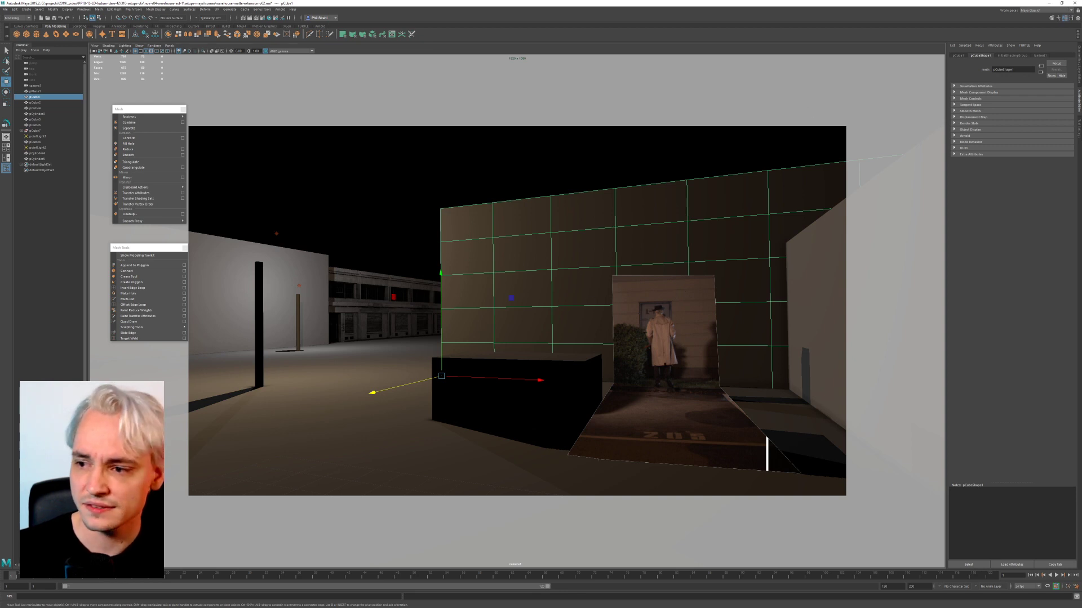
left_click_drag(1081, 79, 863, 54)
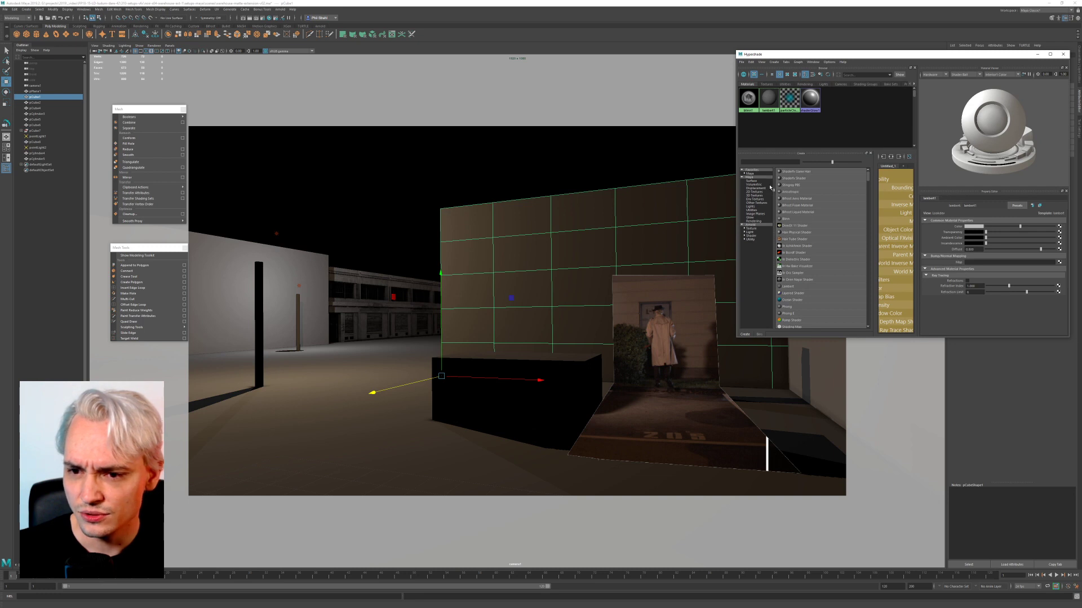
left_click(797, 220)
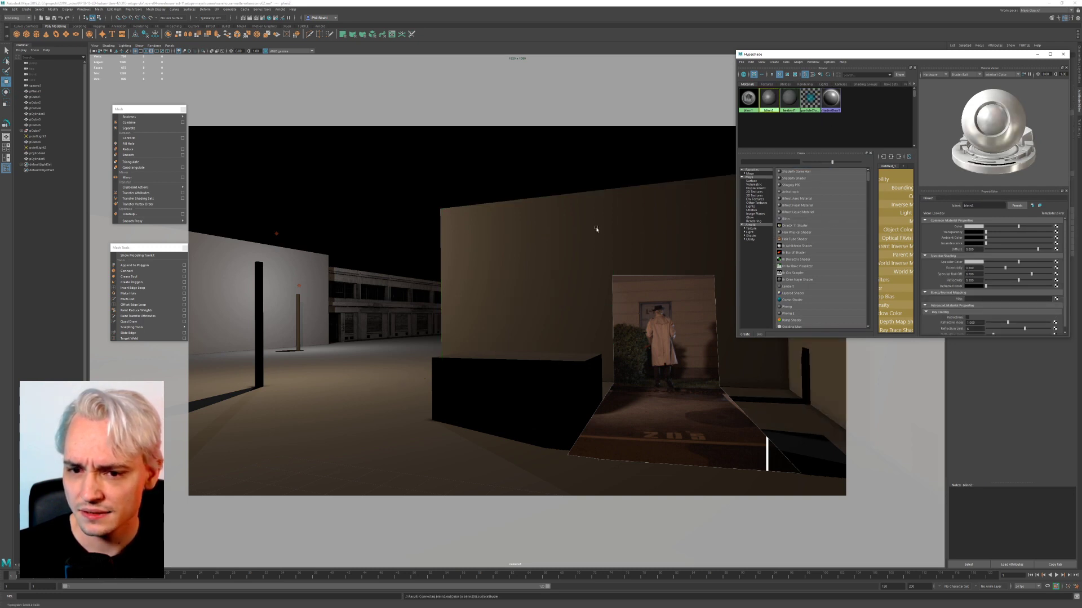
middle_click_drag(596, 229, 595, 229)
Step: Map a Checker texture to the new Blinn's color, keeping the Hypershade window clear of the building
left_click_drag(816, 55, 486, 76)
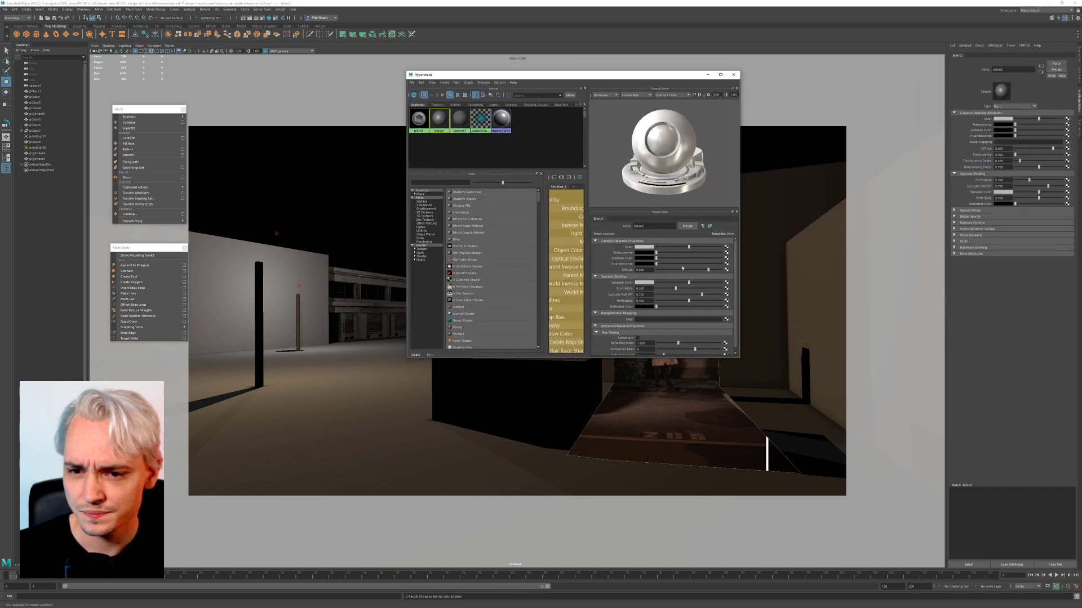
left_click(727, 248)
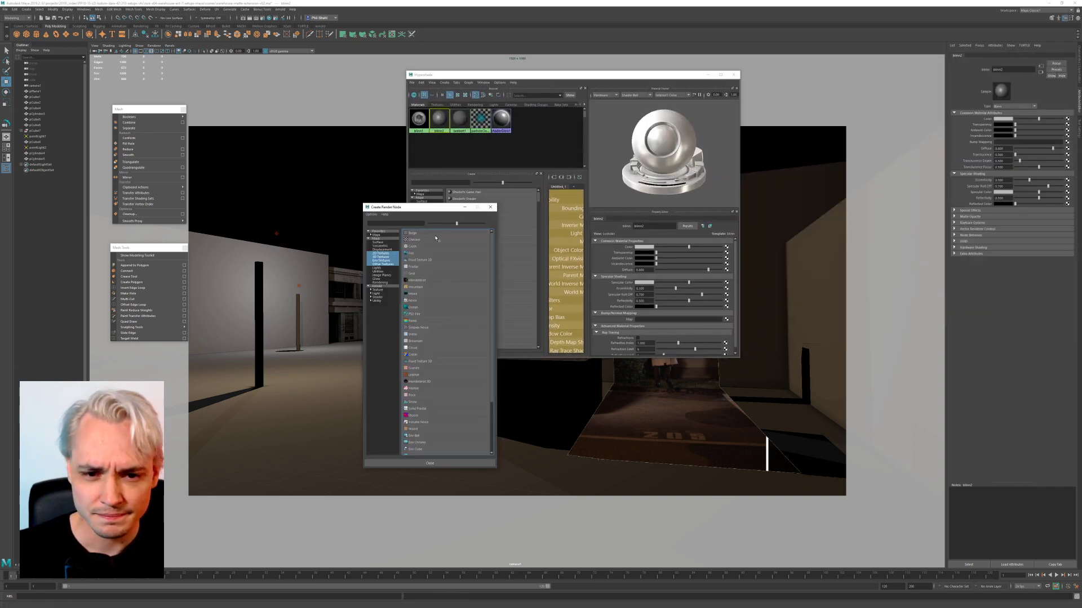
left_click(427, 241)
left_click_drag(553, 75, 252, 98)
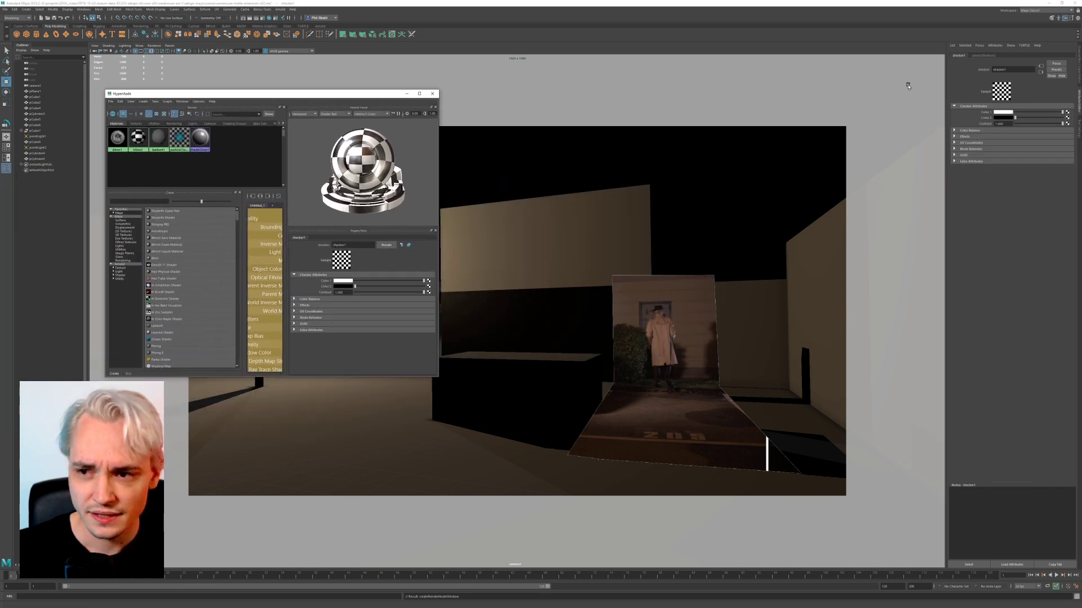
Step: Set the checker texture's placement to Repeat UV 50 by 50
left_click(984, 56)
left_click_drag(1006, 156, 980, 156)
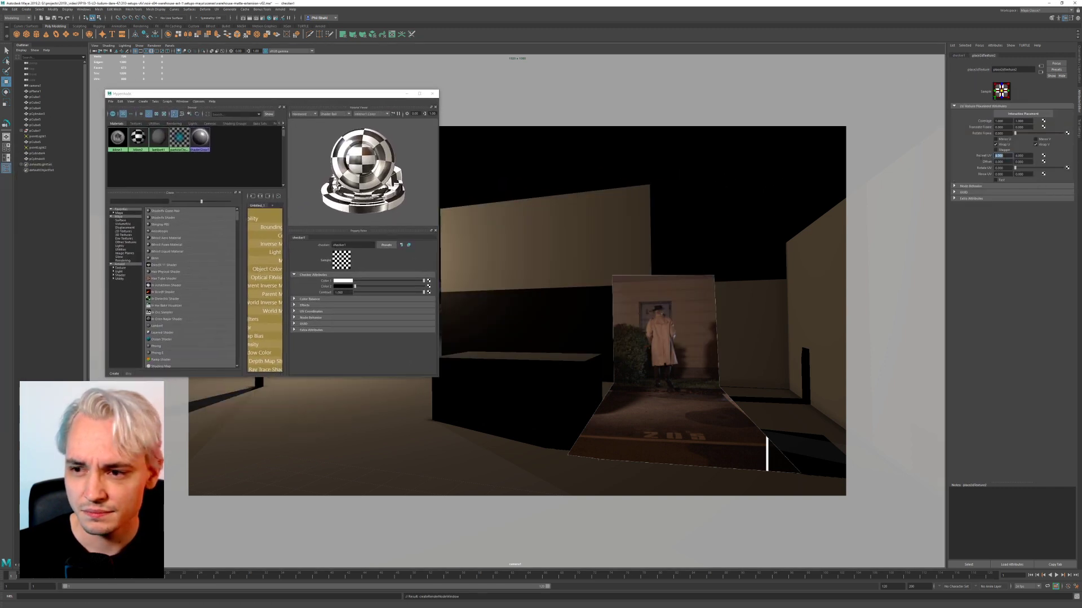
type("50")
key("Return")
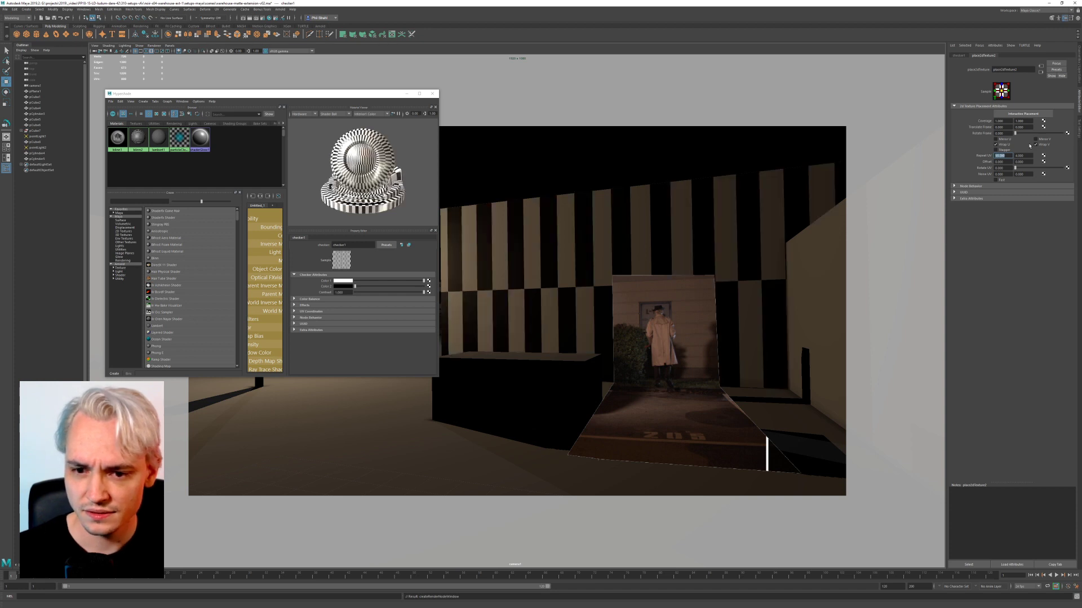
left_click_drag(1027, 156, 974, 155)
type("50")
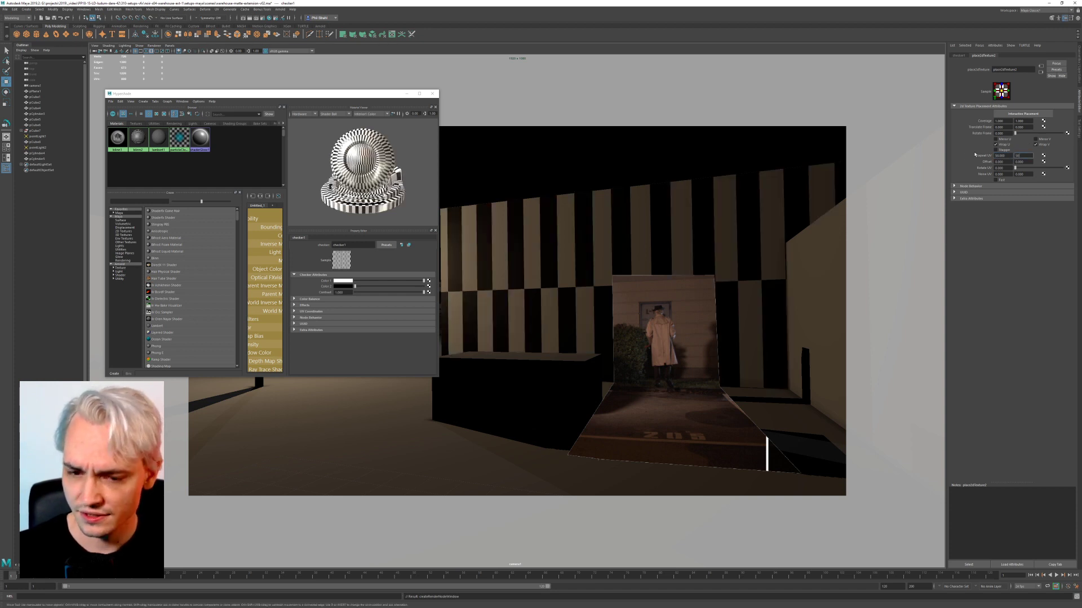
key("Return")
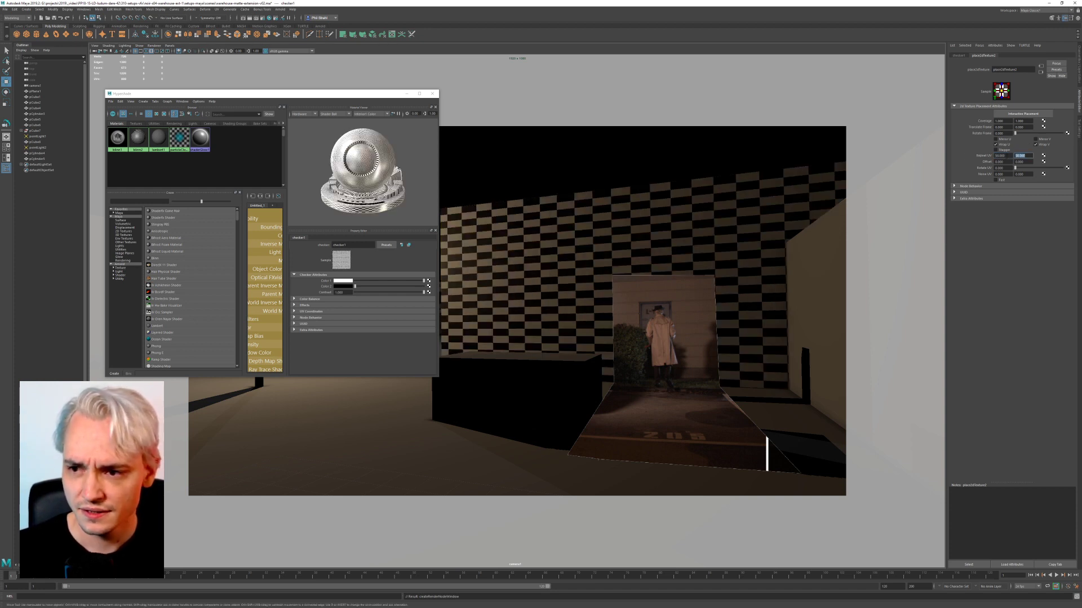
Step: Set the checker texture's horizontal (U) repeat to 1 and close the Hypershade to clear the view of the scene
left_click_drag(1008, 157, 929, 162)
type("1")
key("Return")
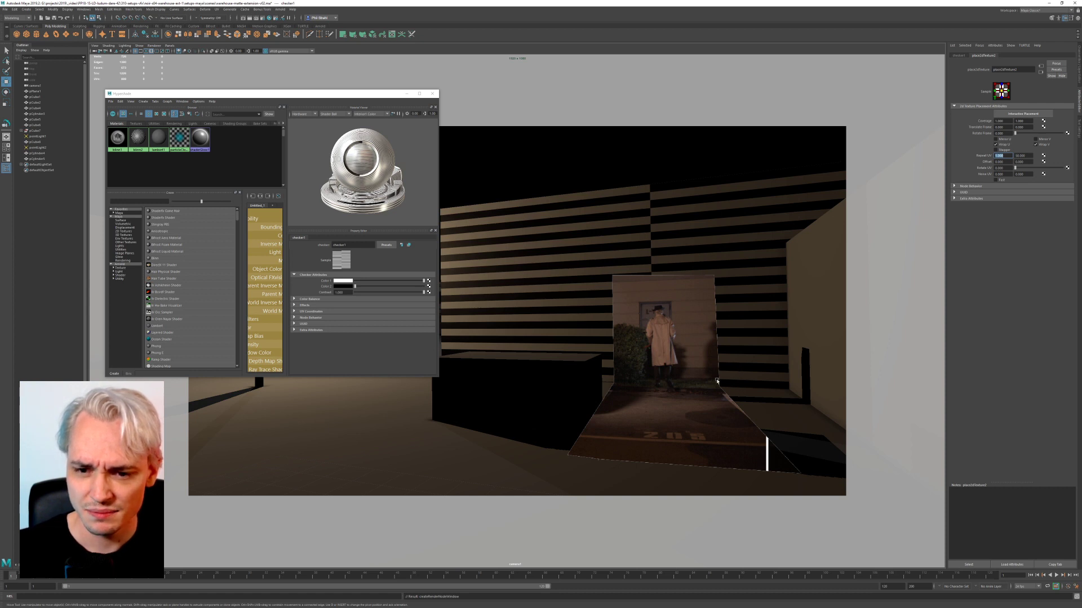
left_click(432, 94)
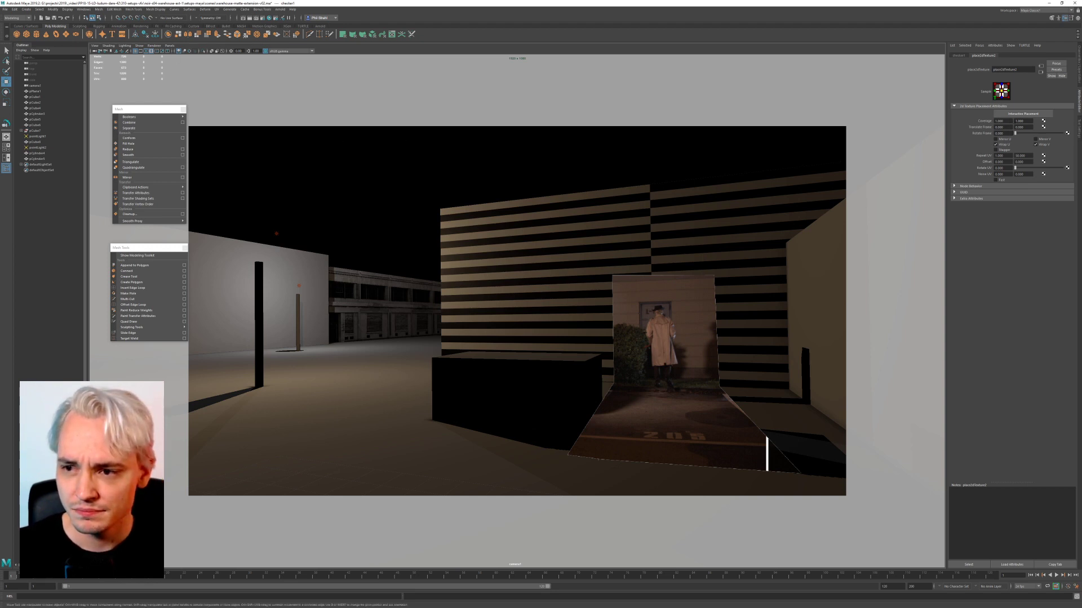
Step: Set the checker texture's horizontal (U) repeat to 0.5 so the building carries continuous horizontal stripes
left_click_drag(1008, 156, 841, 138)
type("0.5")
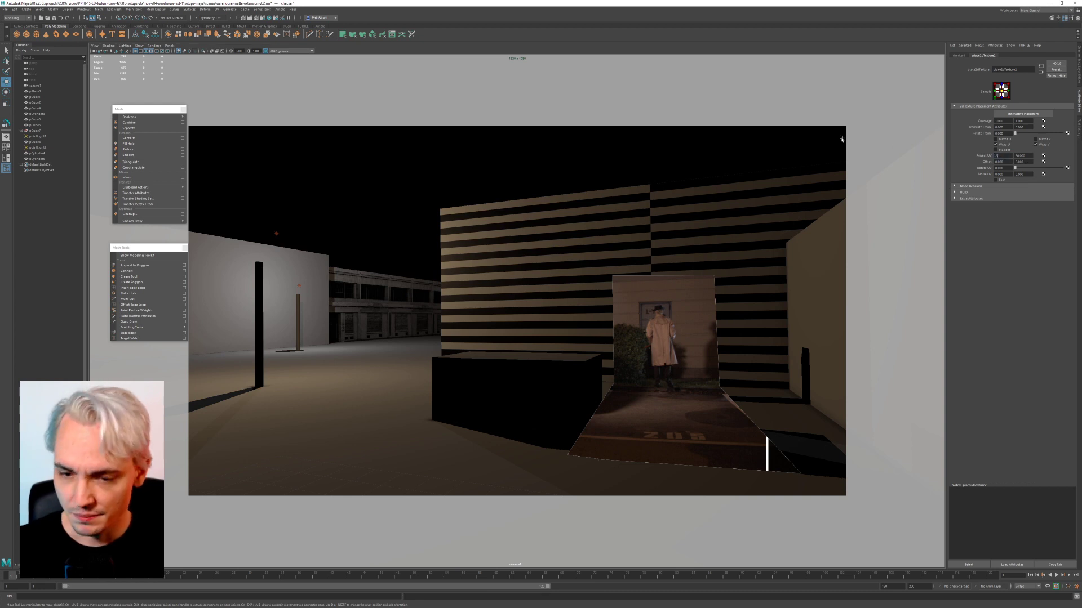
key("Return")
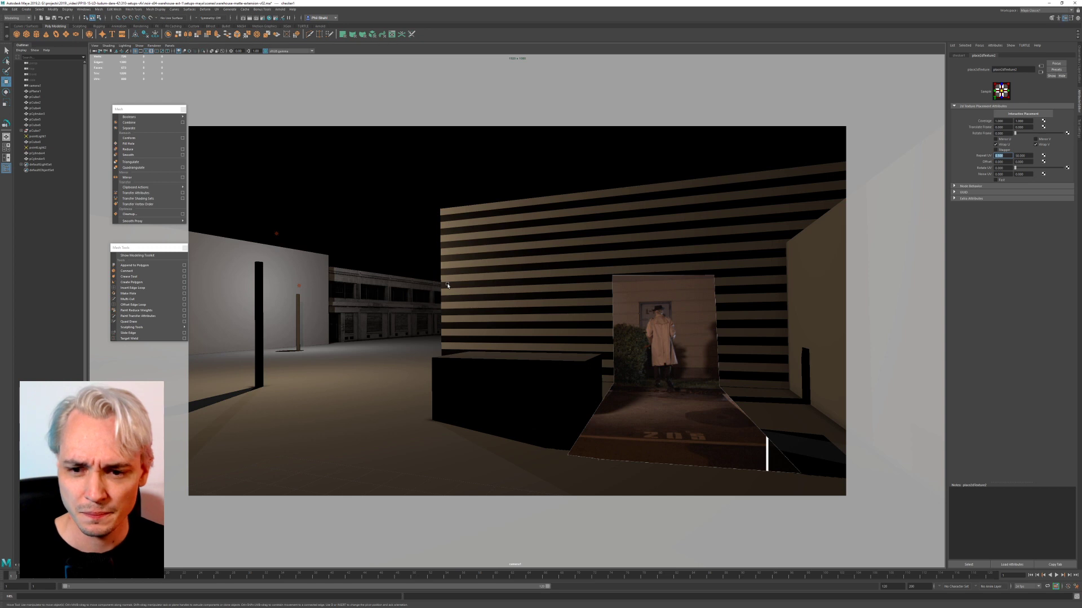
Step: Switch to Photoshop and examine the wall siding on the figure plate as reference for the striped building, then return to Maya
left_click(620, 269)
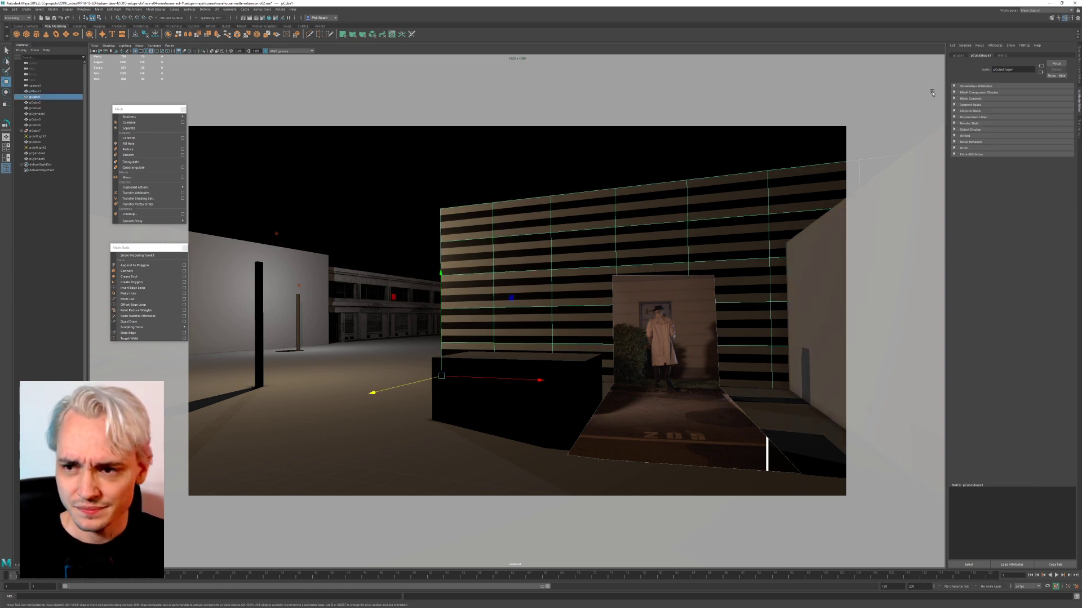
left_click(256, 137)
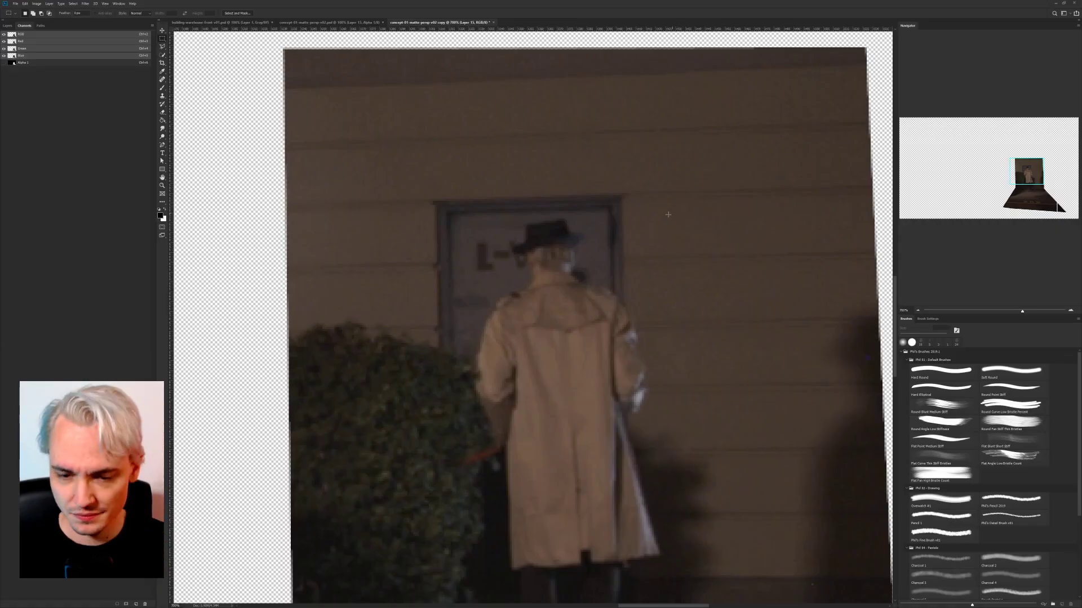
key("ctrl+minus")
key("ctrl+minus")
key("ctrl+minus")
key("ctrl+minus")
key("ctrl+minus")
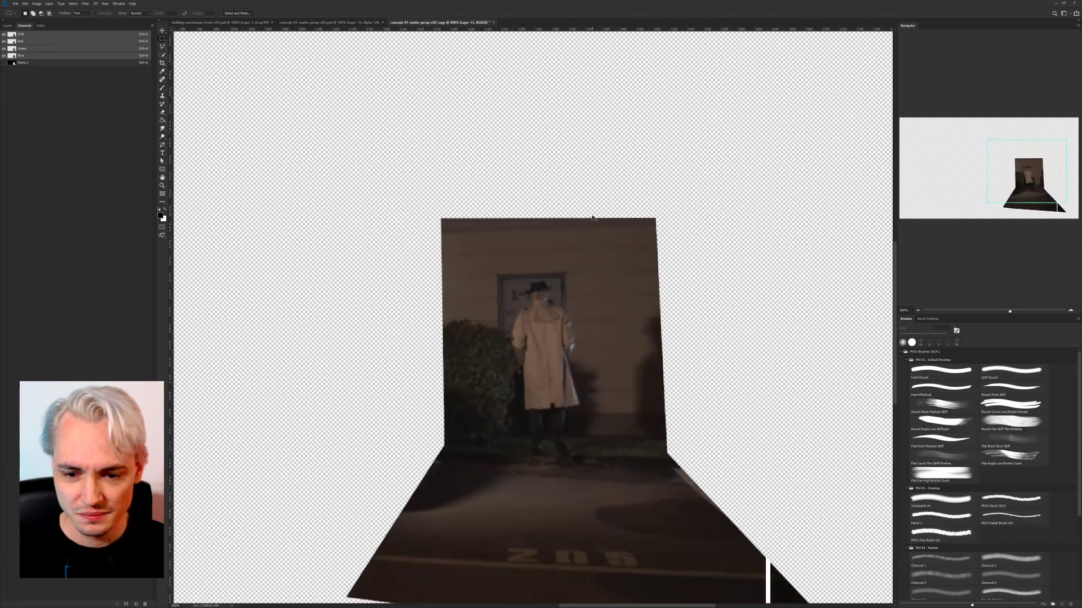
key("ctrl+minus")
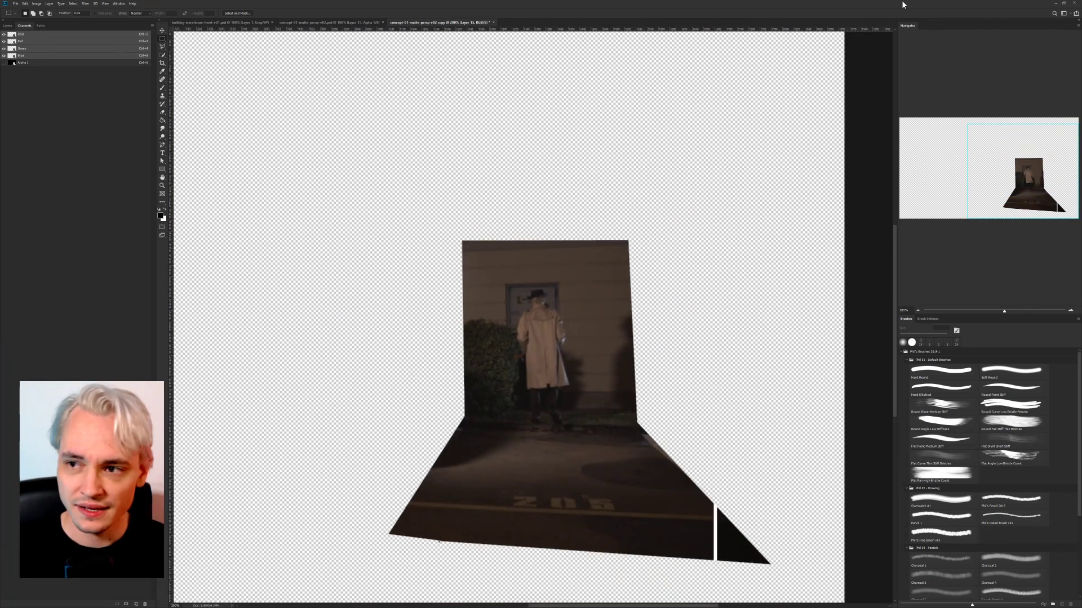
left_click(1056, 4)
Step: Select the low black box in front of the striped building and move it back along the ground toward that building
left_click(369, 322)
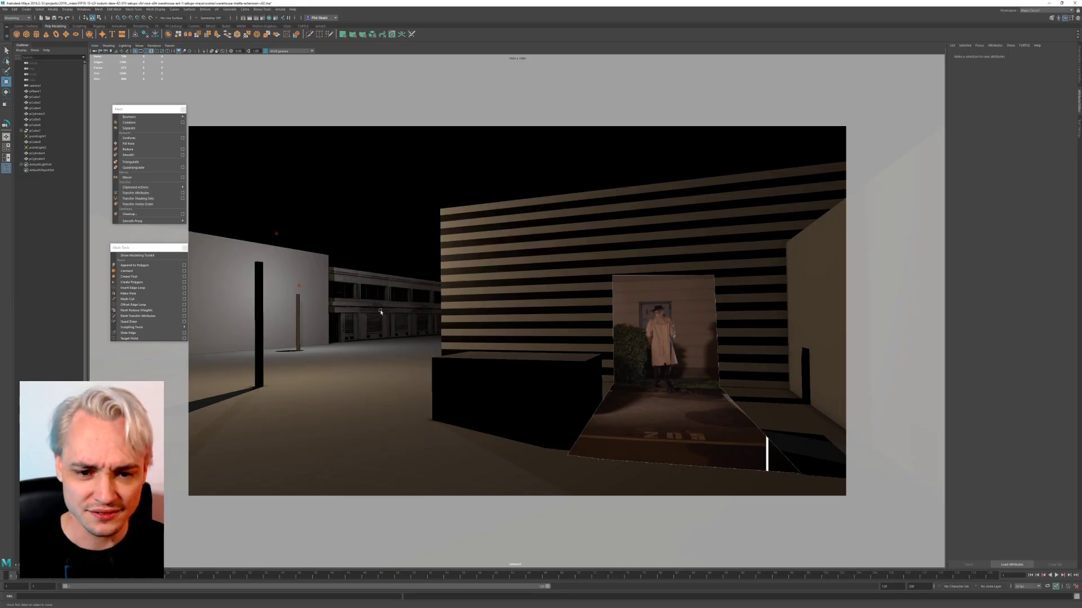
left_click(490, 385)
middle_click_drag(426, 422, 434, 389)
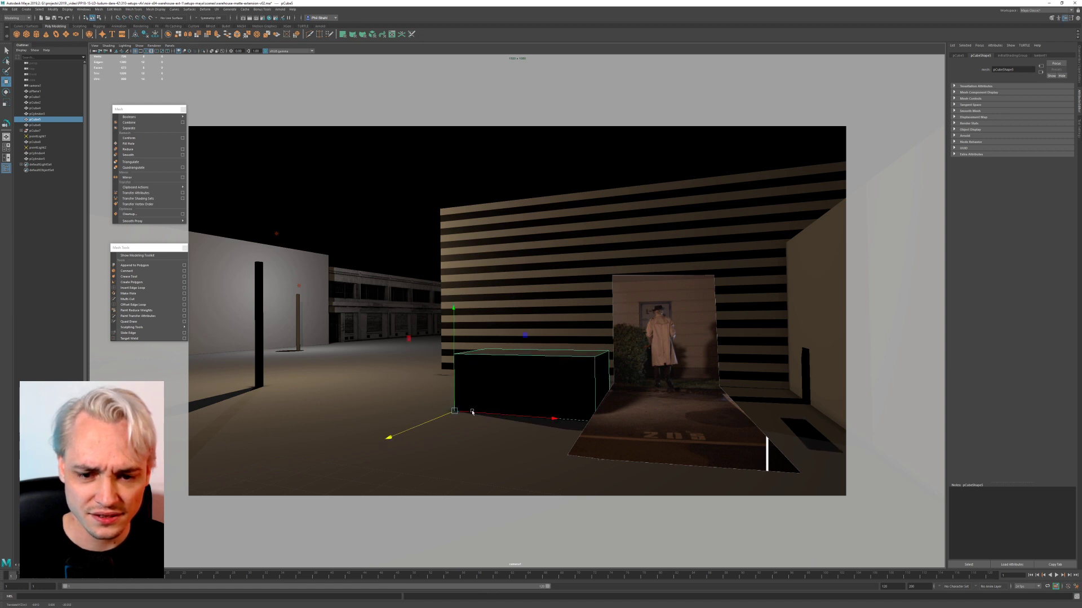
left_click_drag(473, 412, 440, 412)
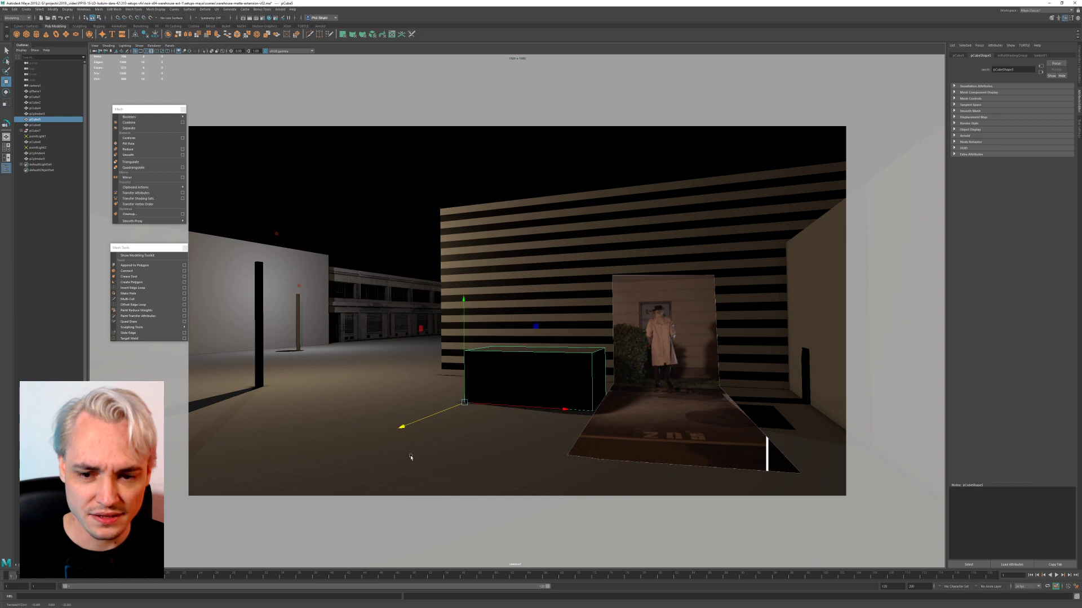
left_click(380, 470)
left_click(529, 370)
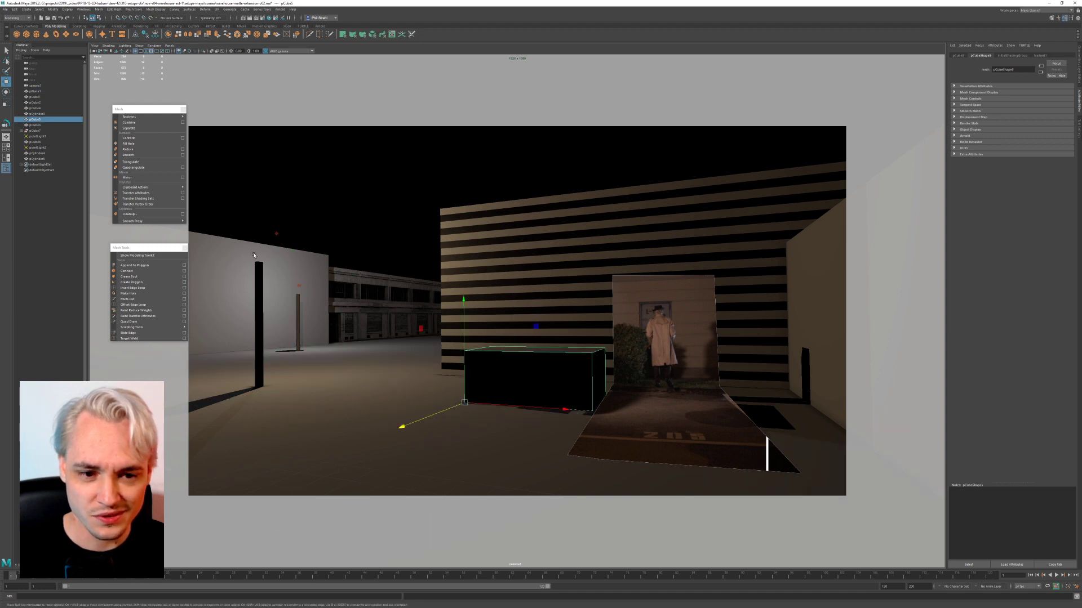
left_click(286, 239)
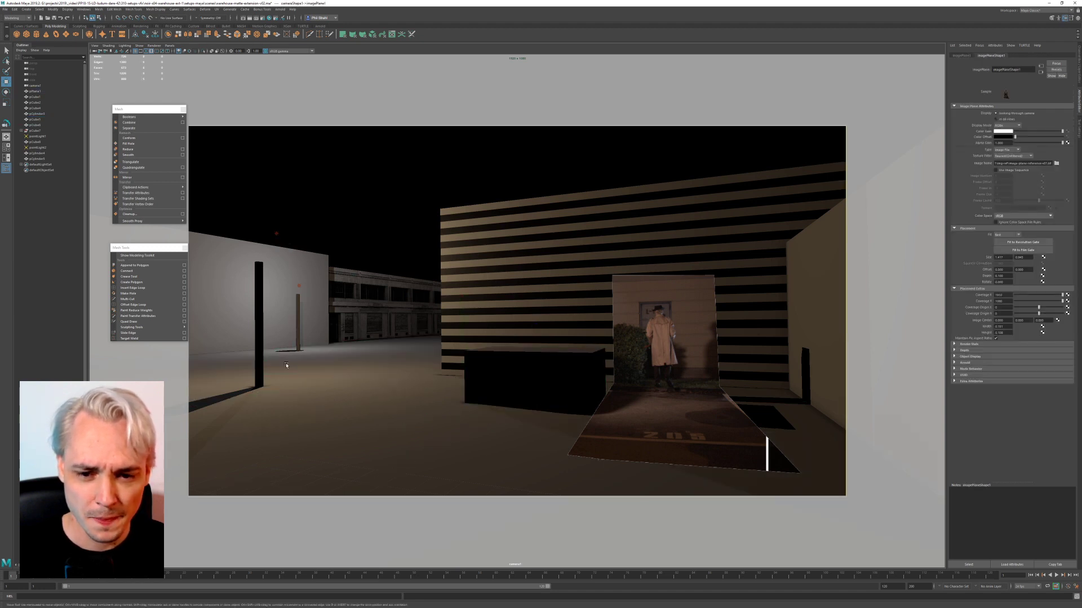
left_click(587, 376)
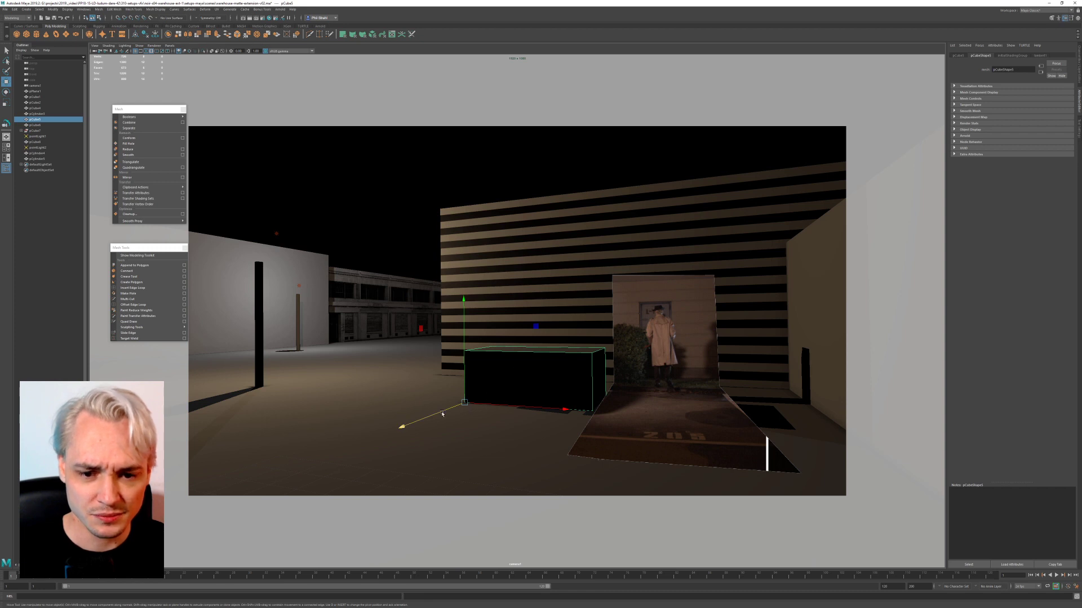
mouse_move(434, 414)
left_mouse_down()
mouse_move(418, 420)
mouse_move(436, 413)
left_mouse_up()
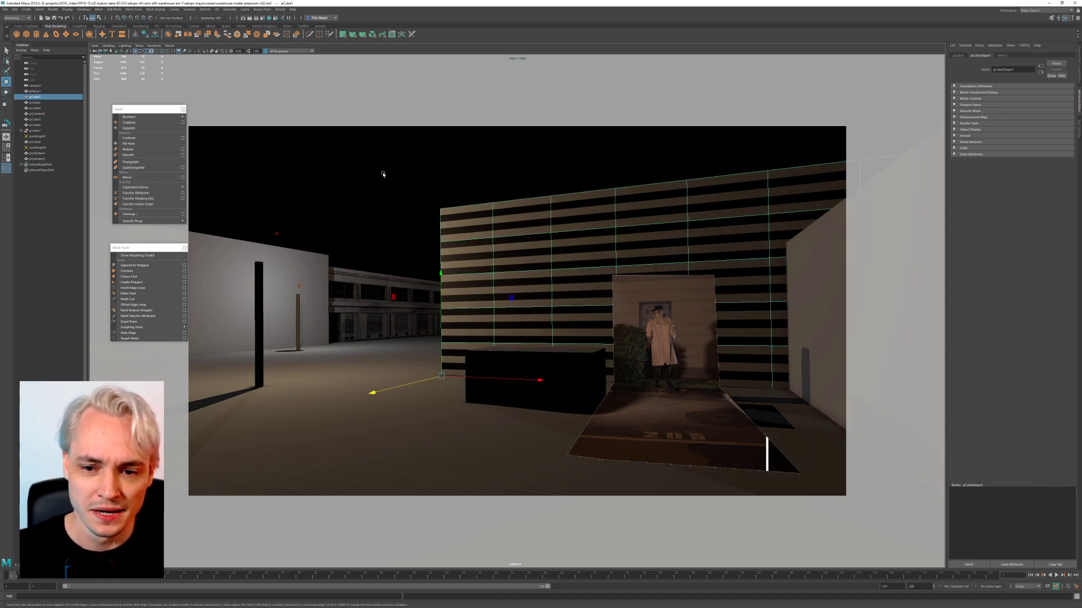
Step: Select the plain side wall beside the figure plate and move it inward until its base meets the plate's ground edge
left_click(387, 401)
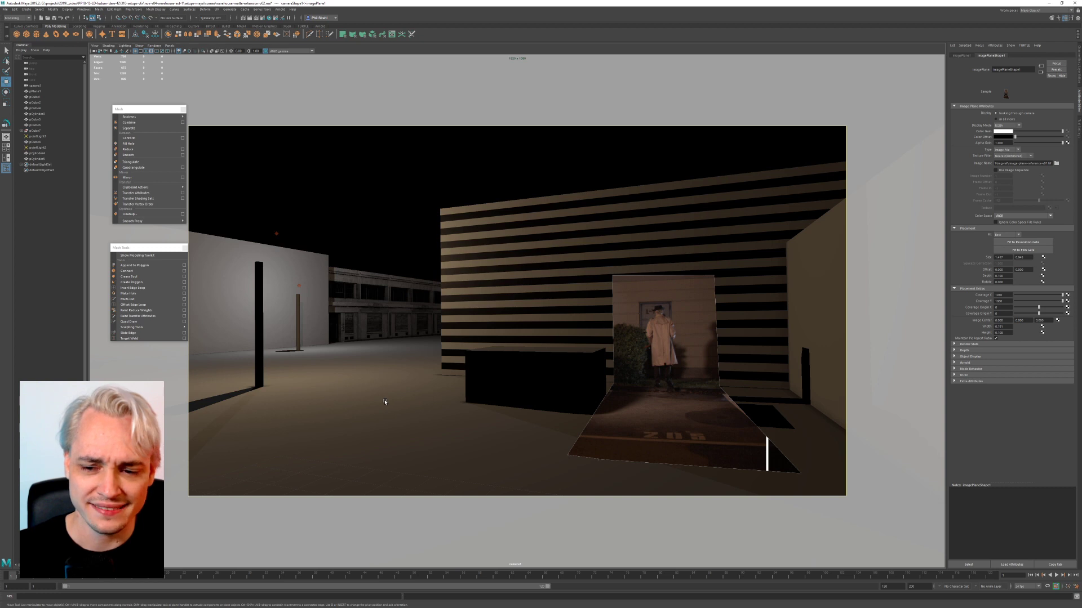
left_click(753, 416)
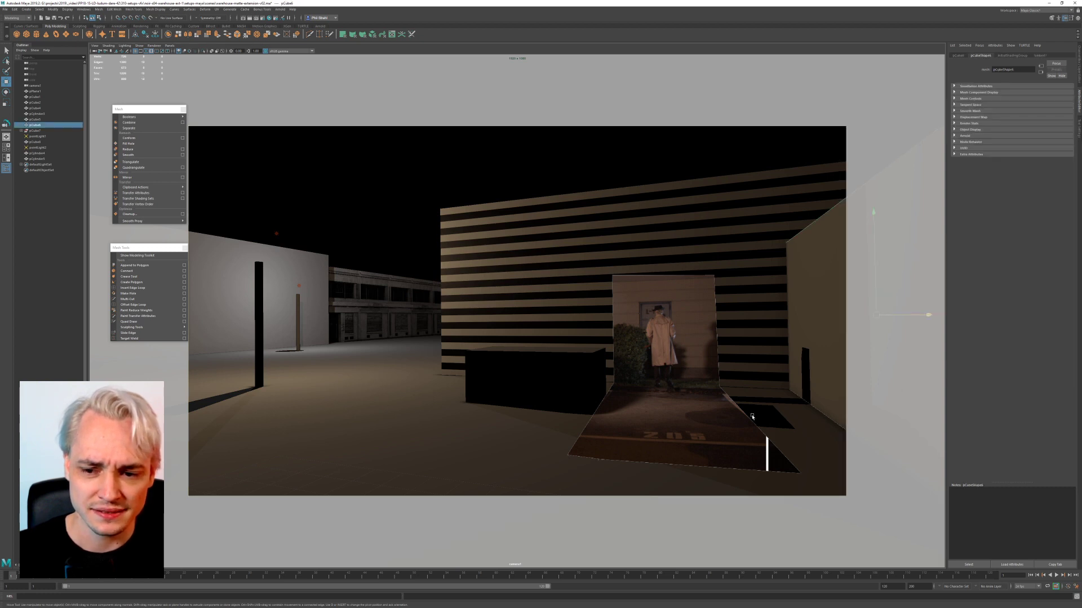
left_click_drag(912, 319, 818, 314)
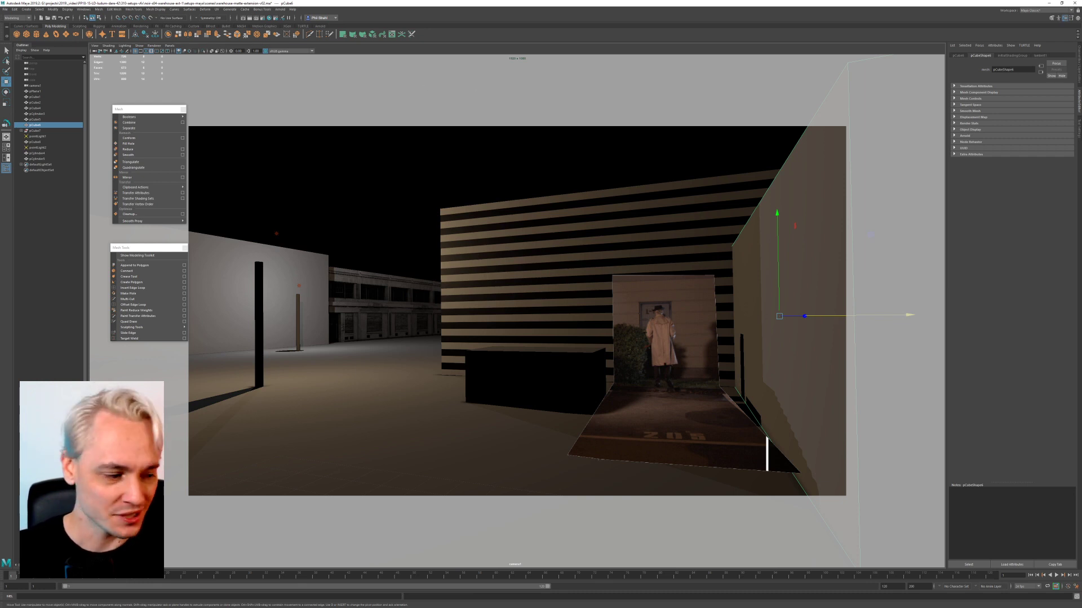
Step: Switch to Photoshop and examine the figure plate's ground edge, both close up and in the full frame
key("alt+Tab")
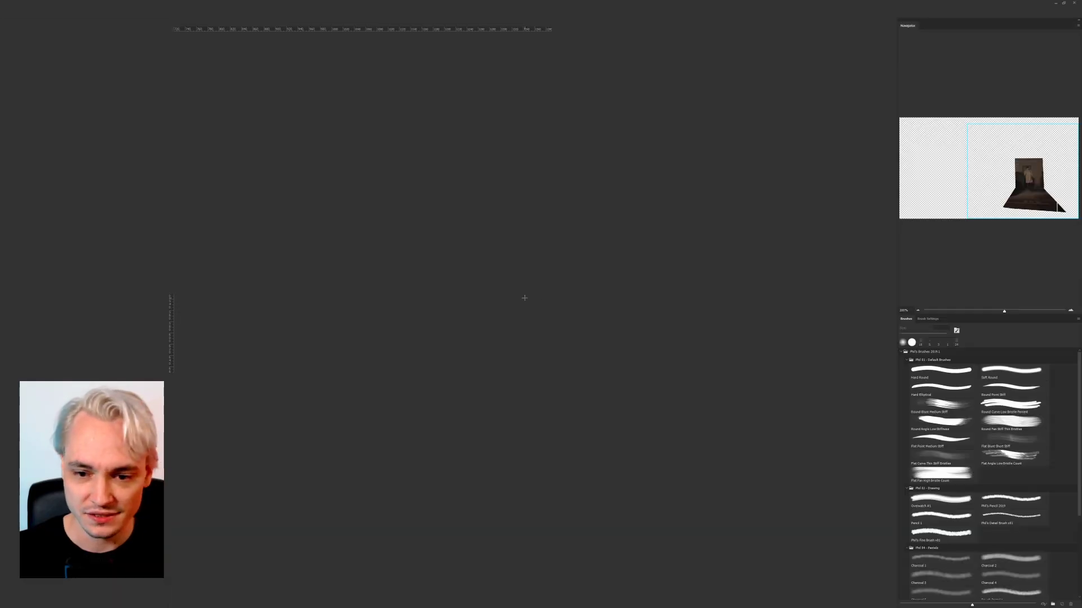
key("ctrl+minus")
key("ctrl+minus")
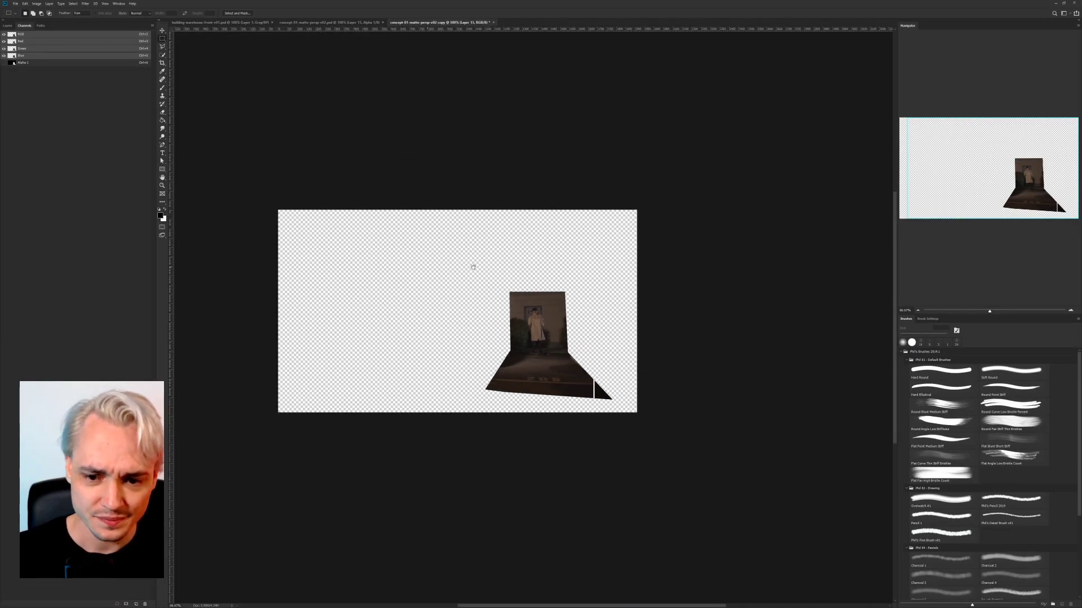
key("ctrl+plus")
key("ctrl+plus")
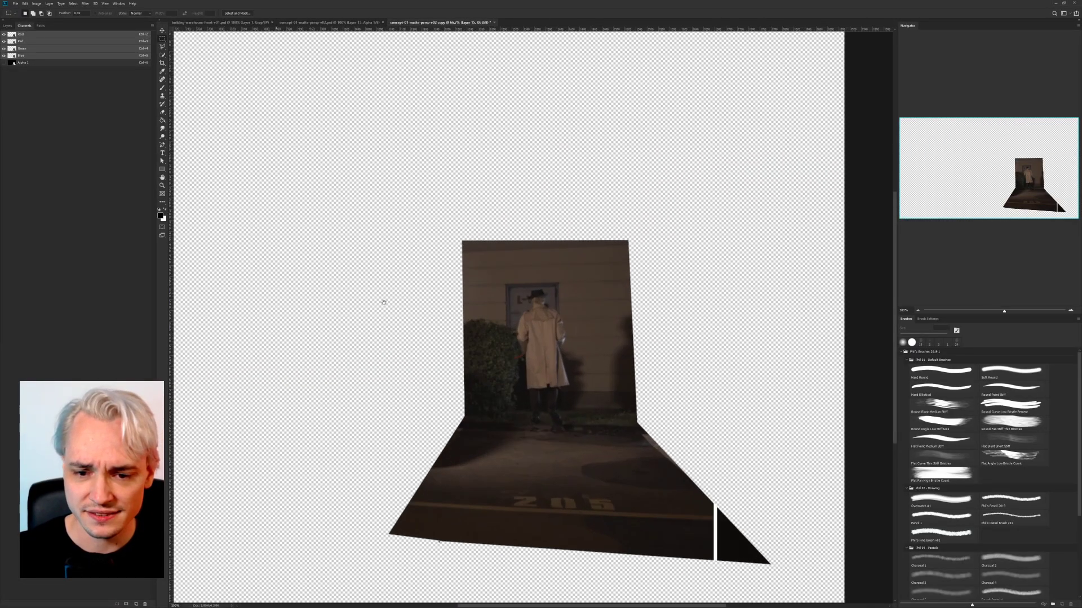
key("ctrl+plus")
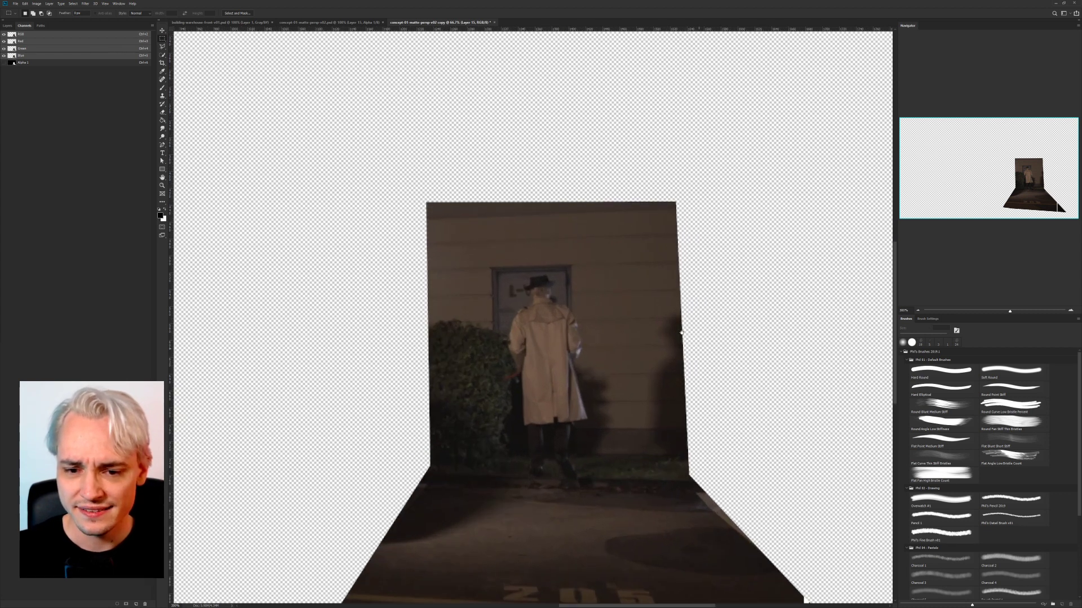
left_click_drag(1065, 228, 1071, 225)
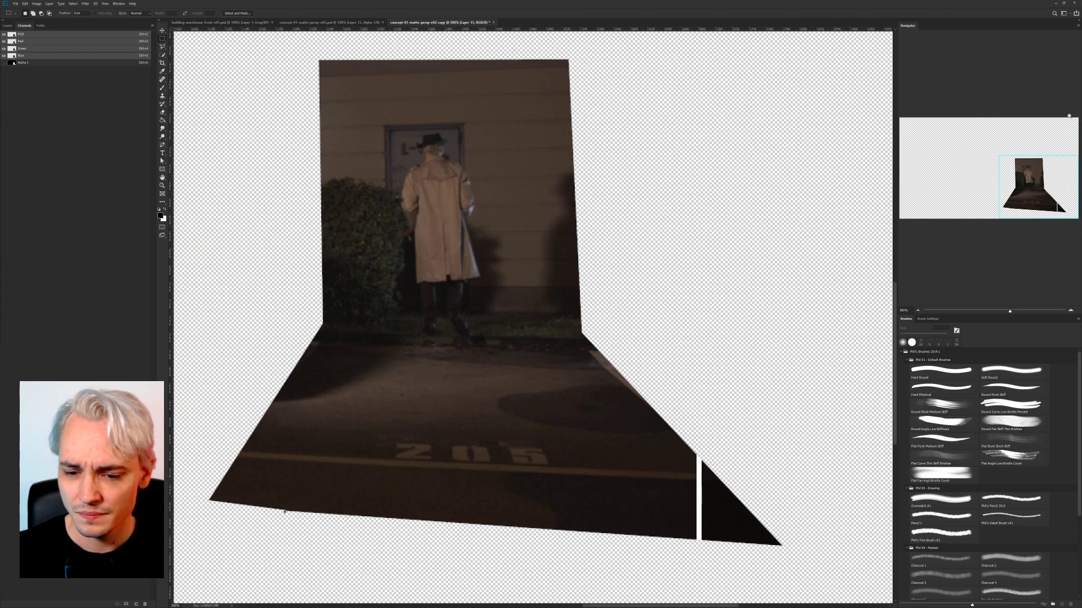
key("ctrl+plus")
key("ctrl+plus")
left_click_drag(1039, 193, 1055, 206)
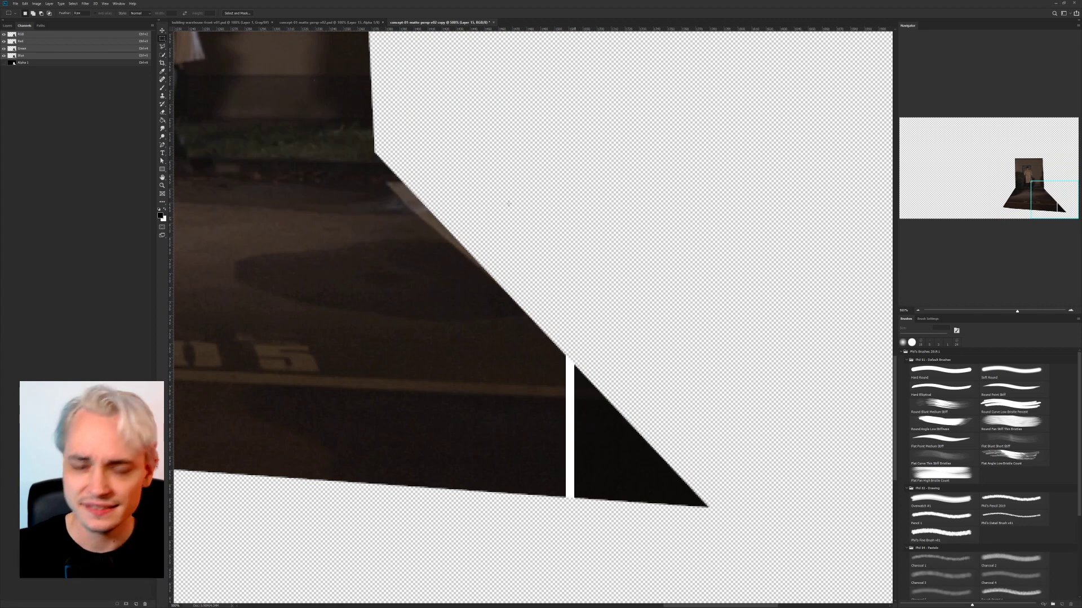
key("ctrl+minus")
key("ctrl+minus")
key("ctrl+minus")
key("ctrl+minus")
key("ctrl+minus")
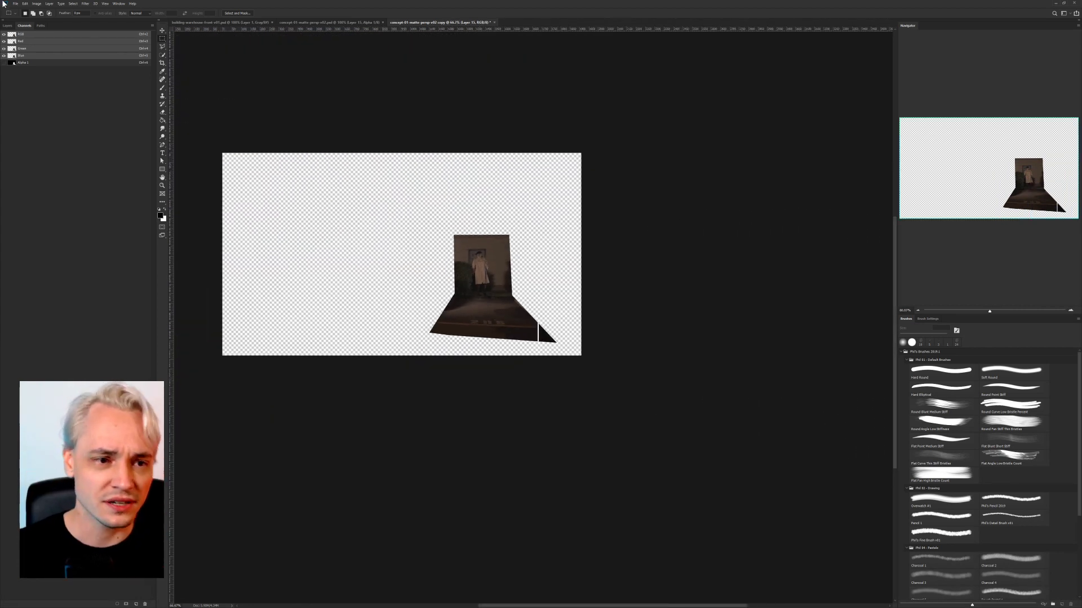
Step: In the layered matte perspective document, show the full parking-lot photo beneath the cut-out plate, then return to Maya
left_click(8, 26)
left_click(228, 22)
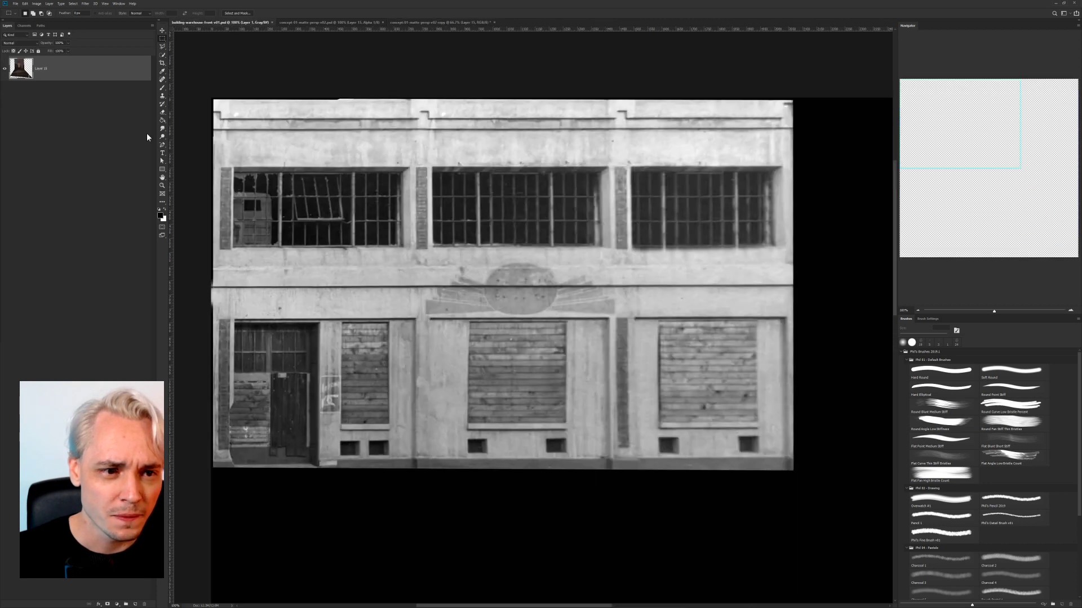
left_click(302, 23)
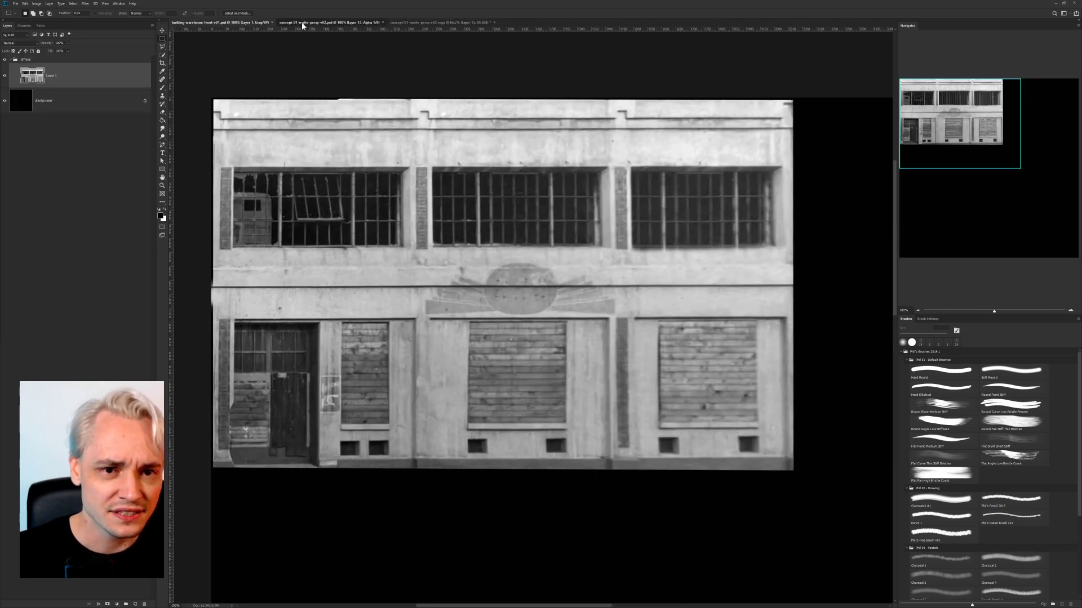
left_click(20, 194)
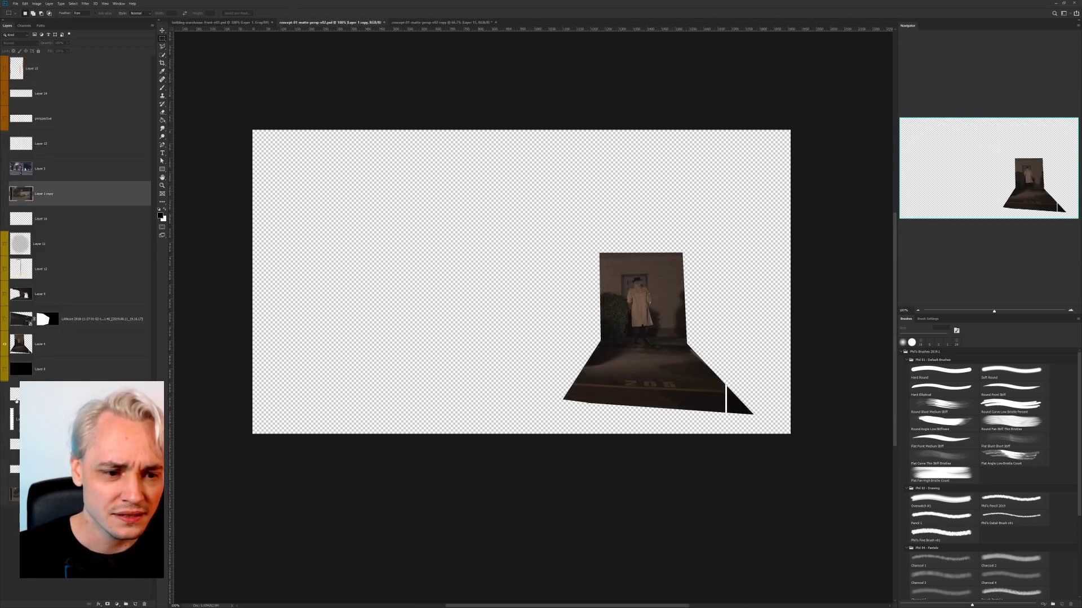
left_click(5, 495)
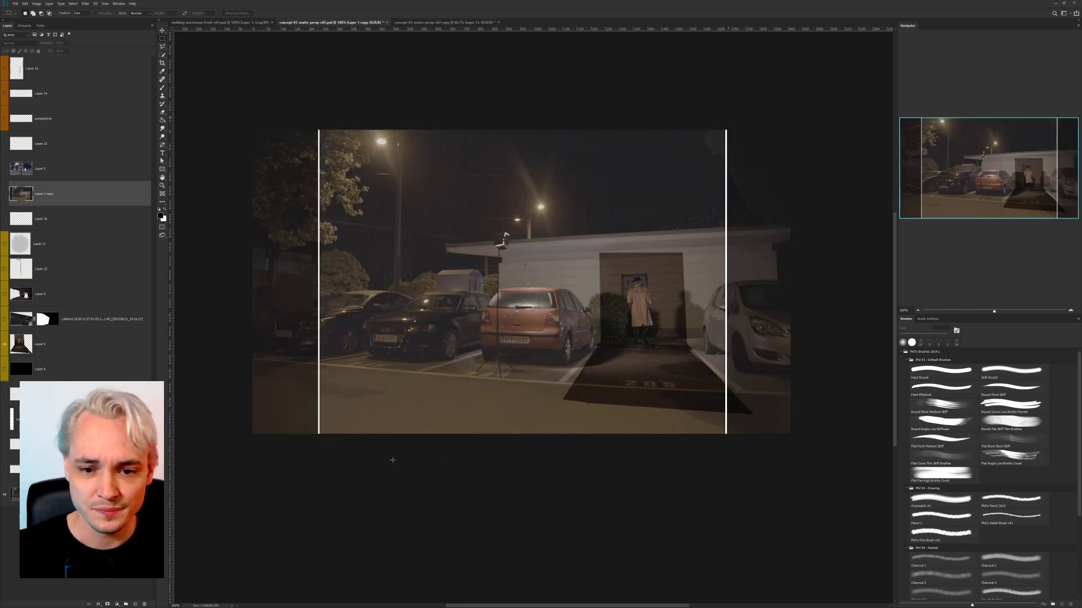
key("alt+Tab")
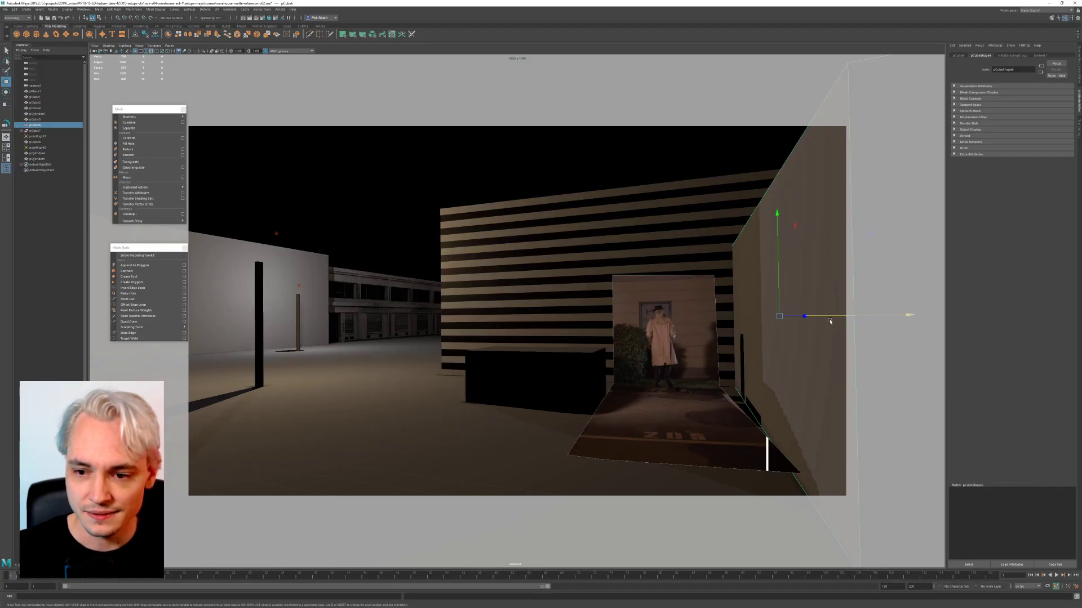
key("alt+Tab")
key("alt+Tab")
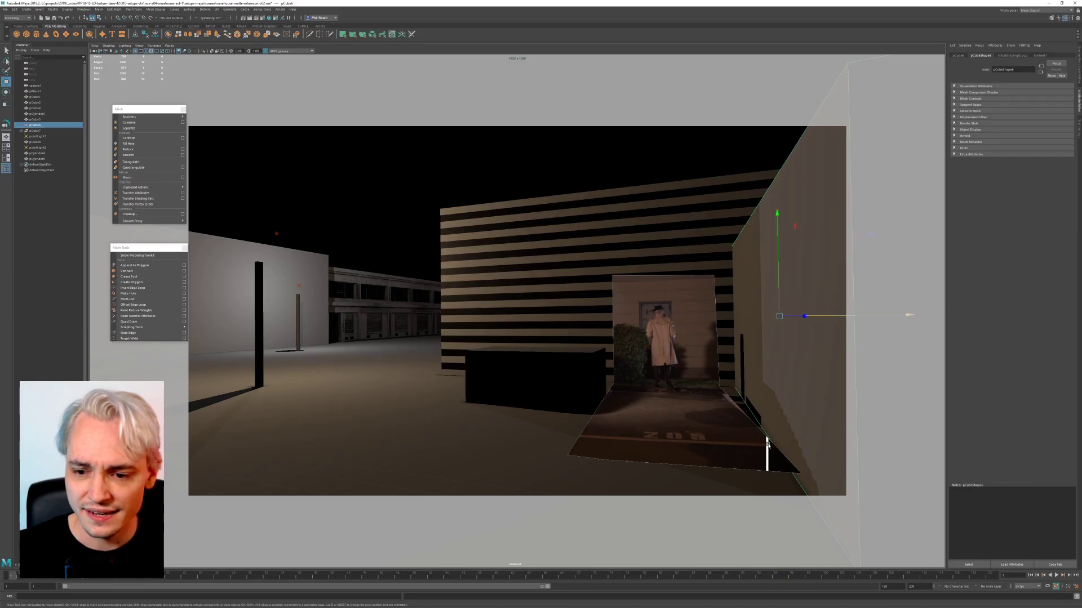
Step: Move the side wall back outward in stages to leave a ground gap beside the plate, checking the Photoshop reference in between
left_click_drag(813, 316, 849, 316)
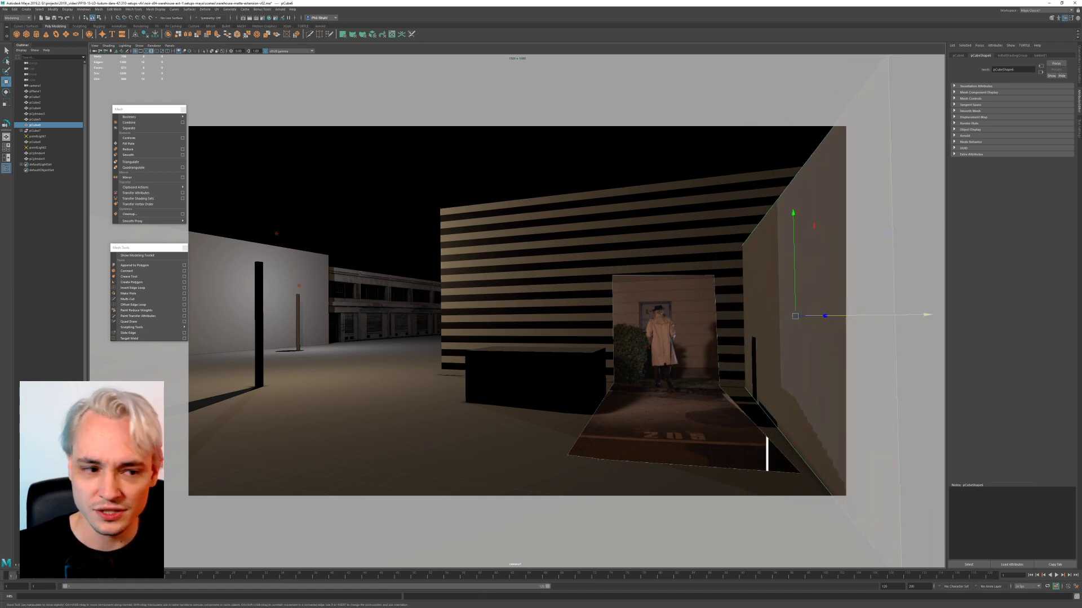
key("alt+Tab")
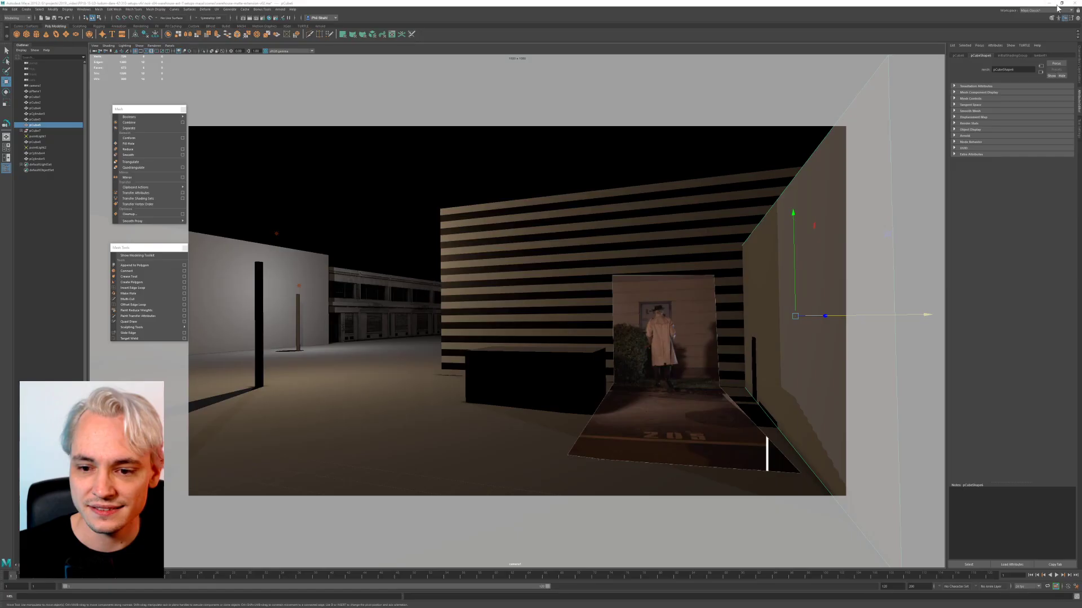
left_click(1056, 4)
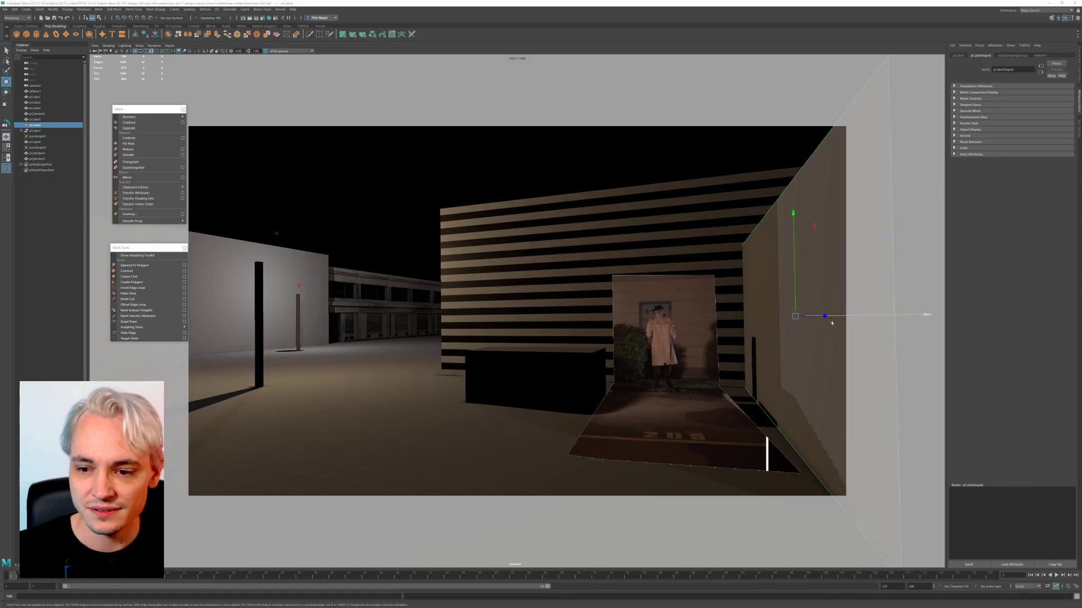
left_click_drag(831, 323, 869, 313)
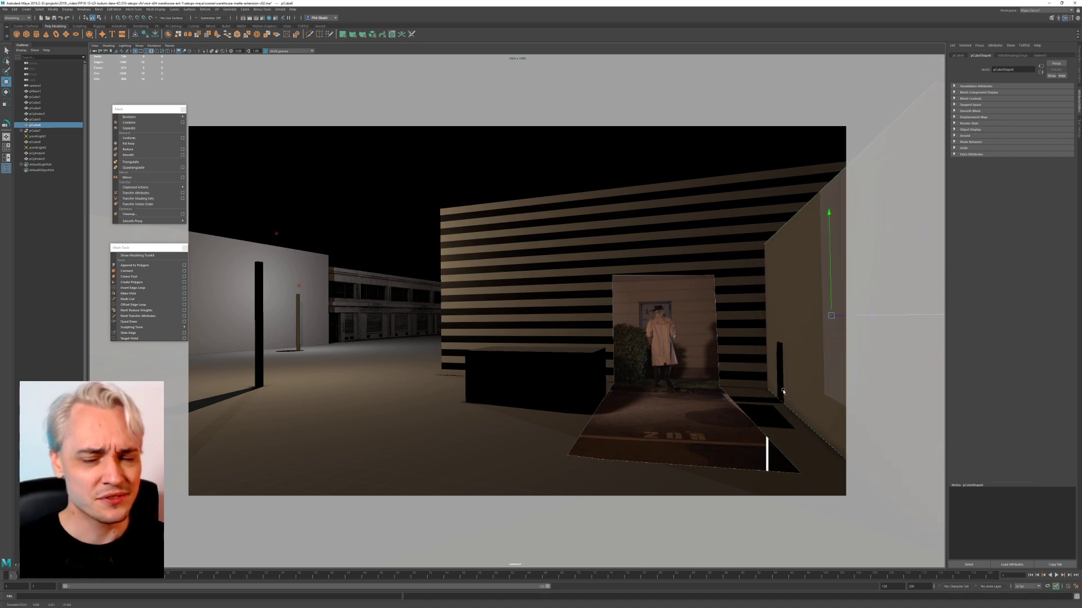
Step: Delete the plain pale wall standing in front of the distant warehouse facades
left_click(583, 82)
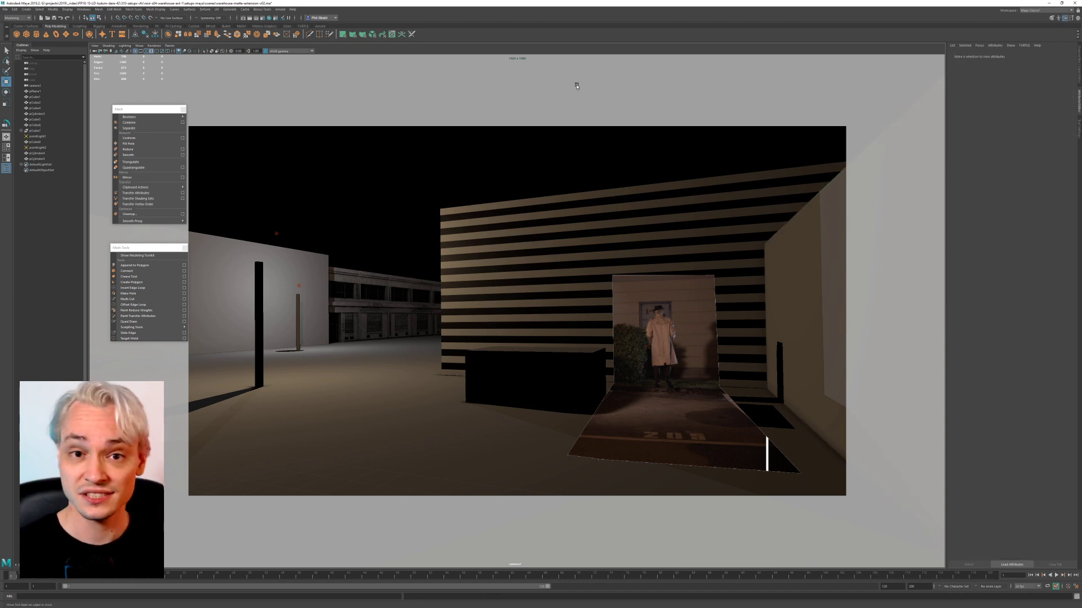
left_click(379, 331)
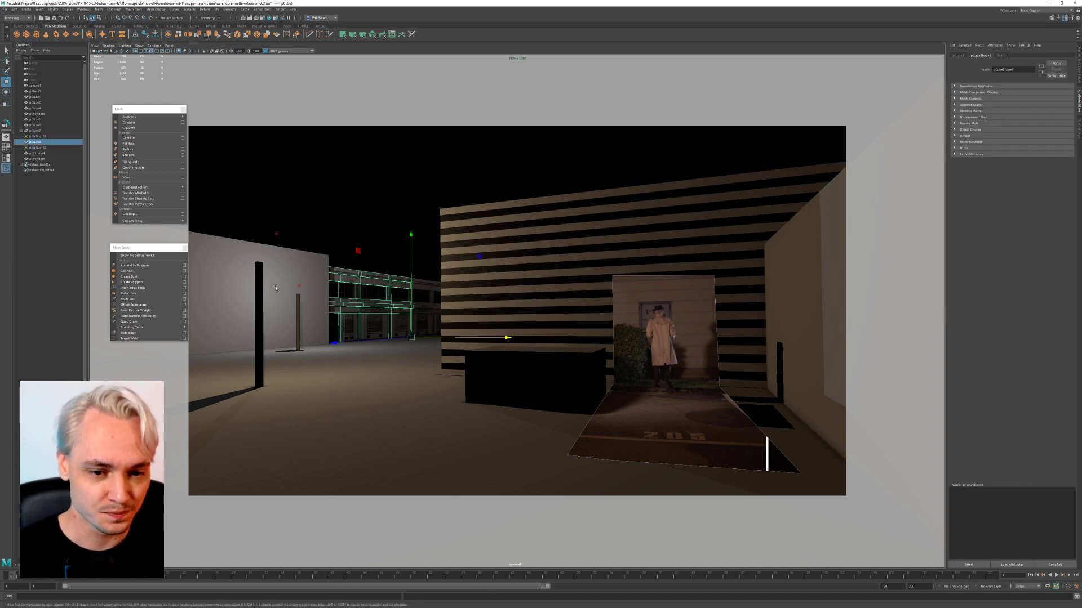
left_click(295, 280)
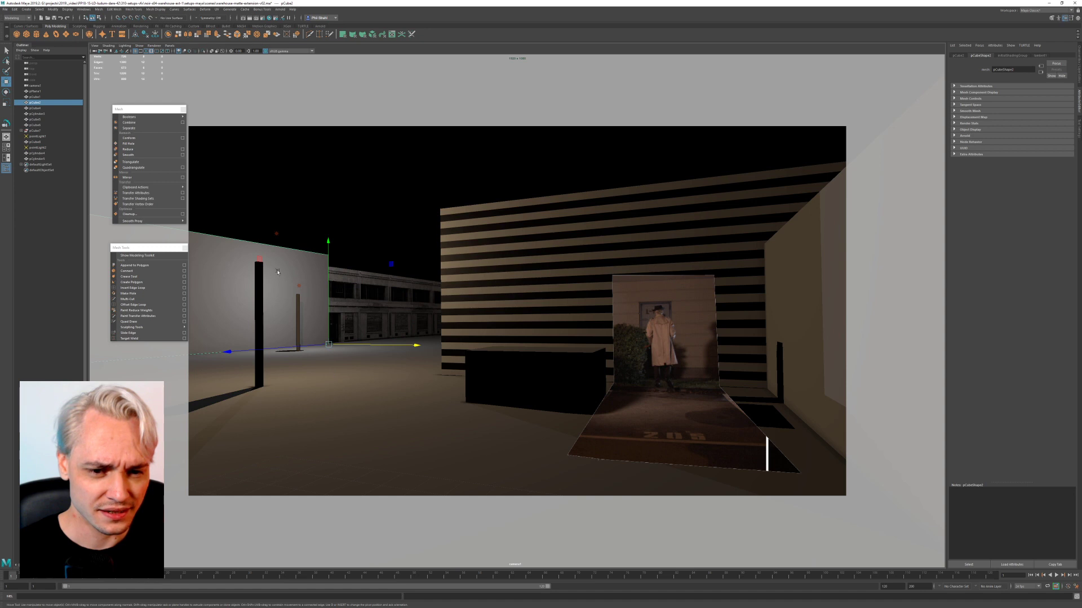
key("Delete")
Step: In the perspective view, delete the short isolated facade piece behind the far lamp post
left_click(336, 322)
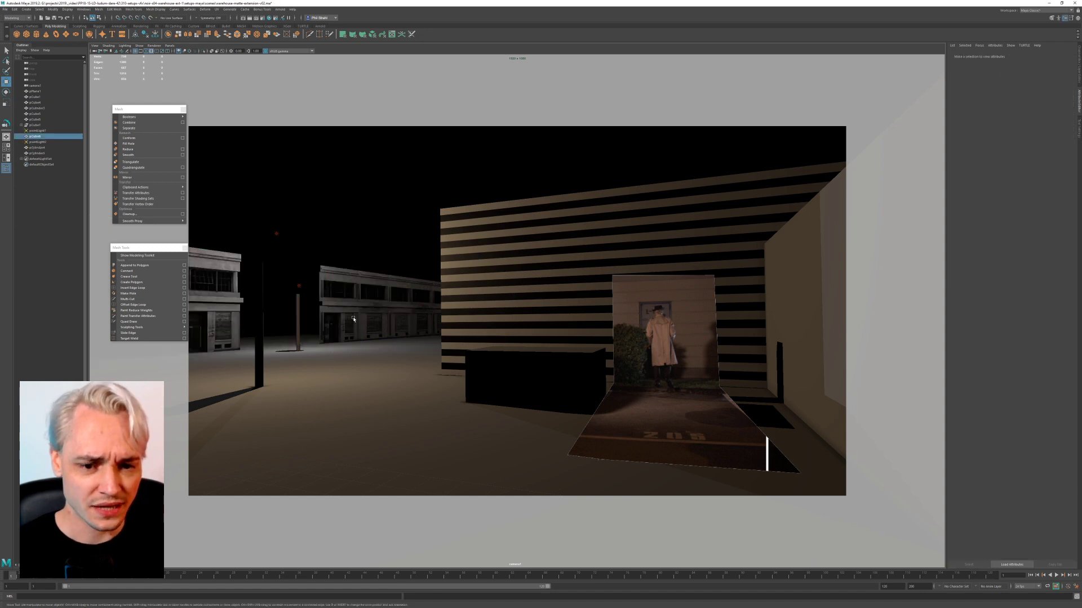
left_click(232, 329)
key("space")
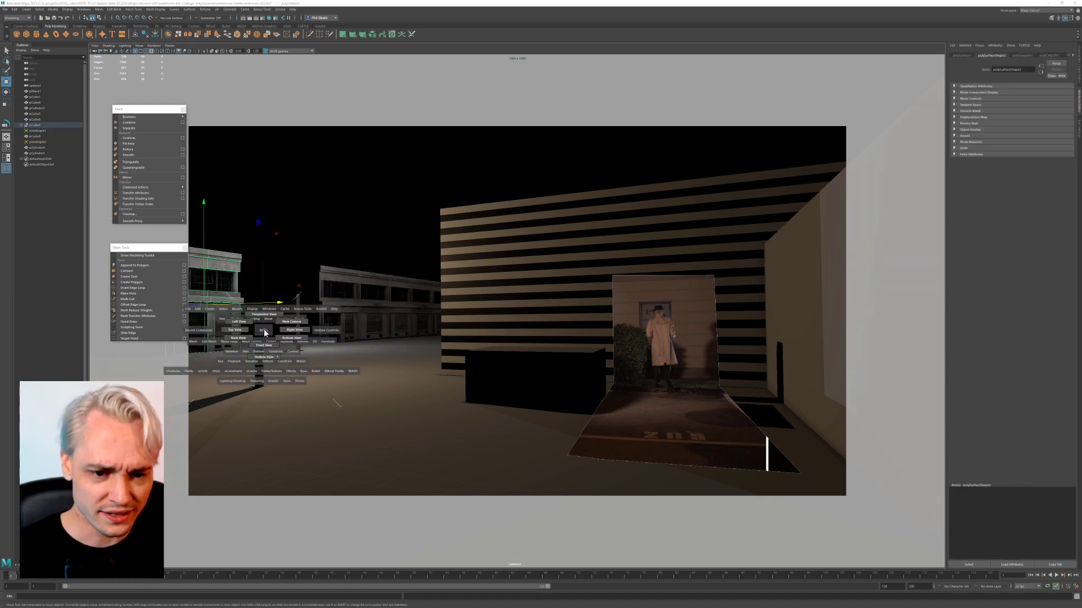
left_click_drag(264, 331, 263, 321)
key("f")
left_click_drag(449, 323, 428, 299, "alt")
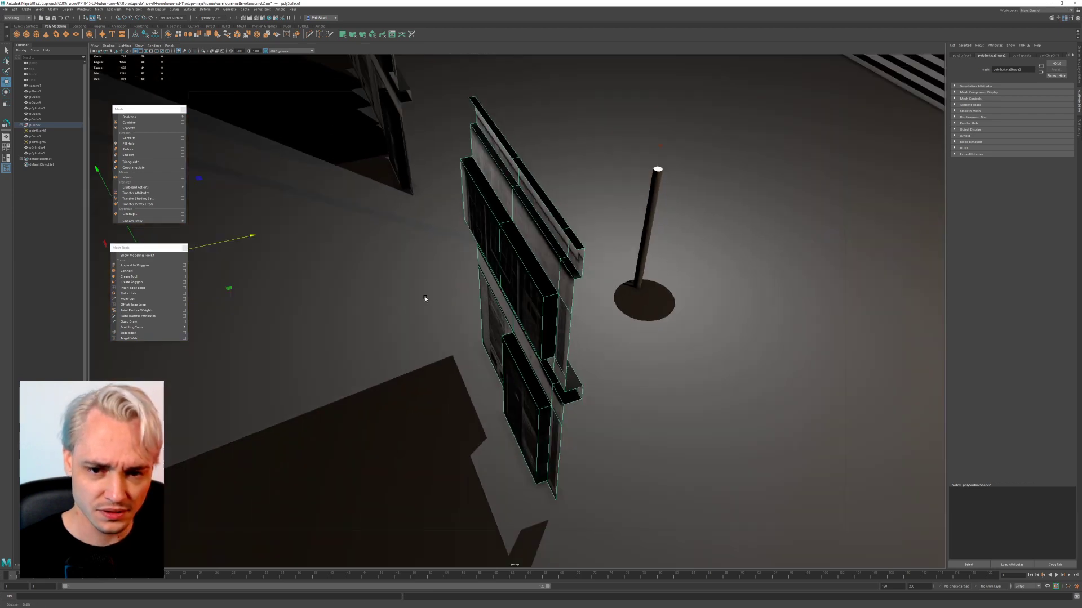
right_click_drag(427, 300, 297, 208, "alt")
left_click_drag(297, 208, 467, 250, "alt")
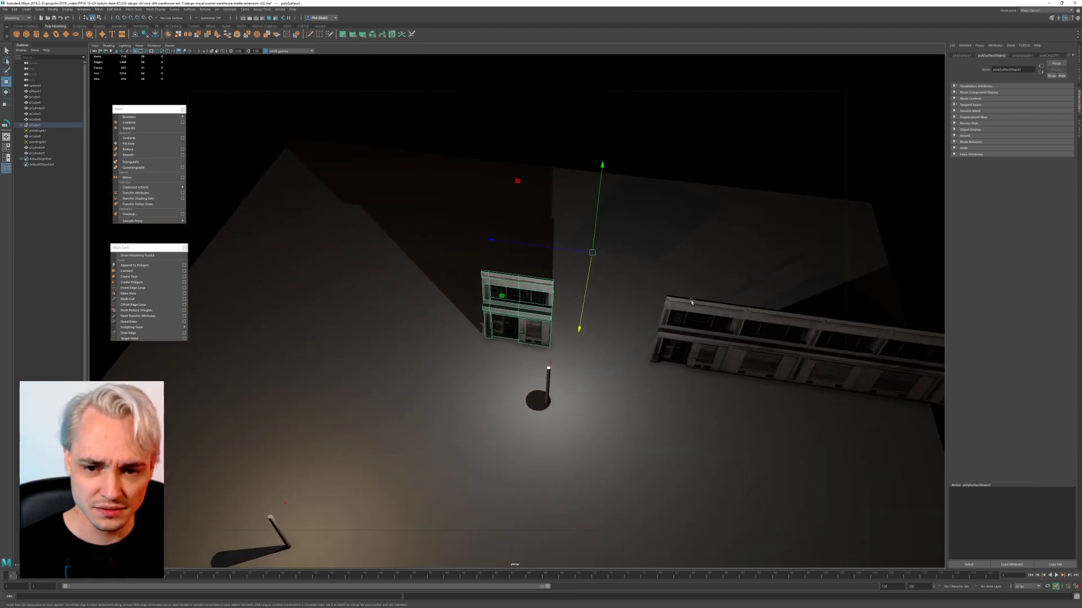
right_click_drag(691, 302, 586, 266, "alt")
left_click_drag(587, 266, 495, 318, "alt")
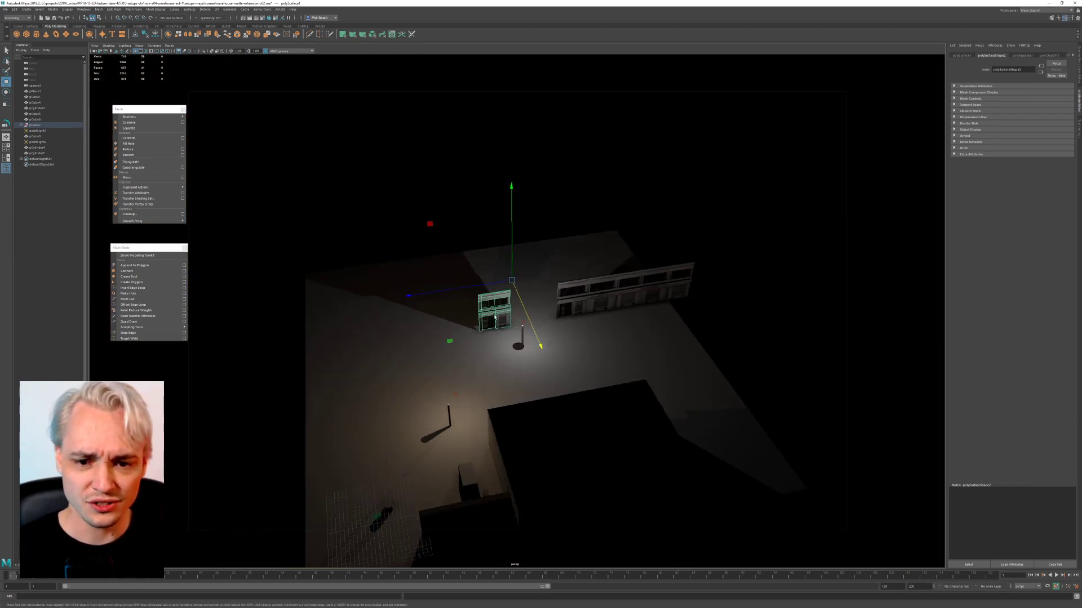
left_click(538, 216)
left_click(484, 306)
key("Delete")
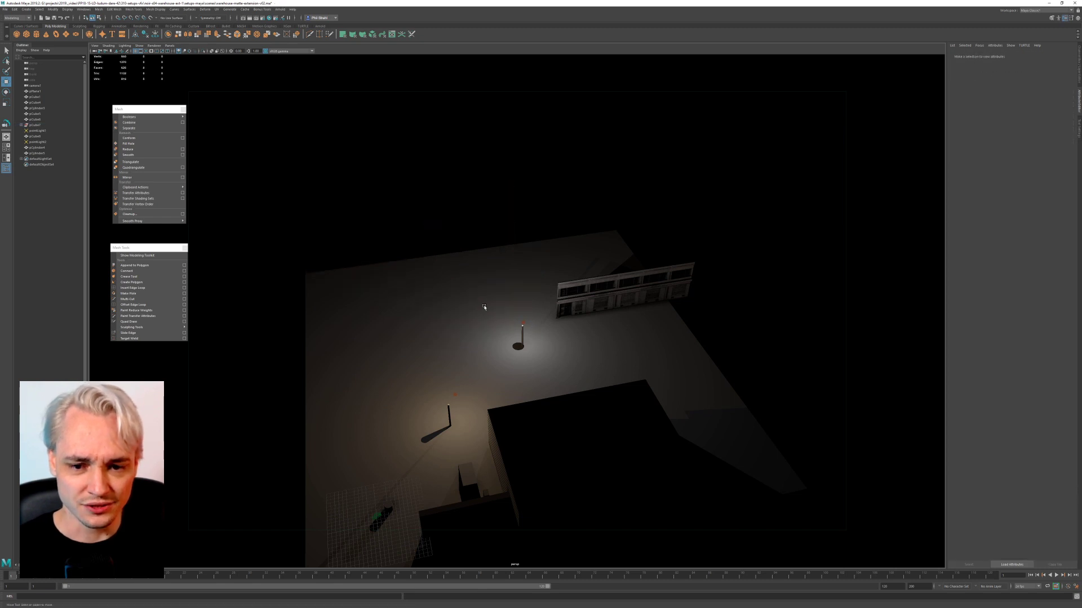
Step: Duplicate the near section of the distant warehouse facade twice, placing the copies end to end to extend the row
left_click(599, 292)
left_click(657, 290)
left_click(605, 301)
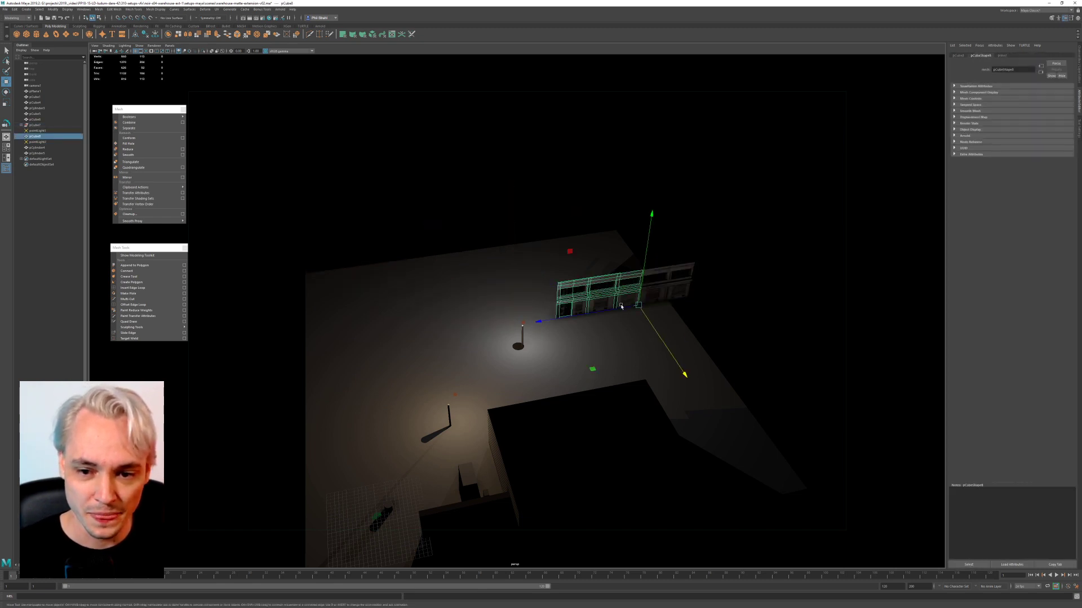
key("ctrl+d")
left_click_drag(616, 307, 572, 350)
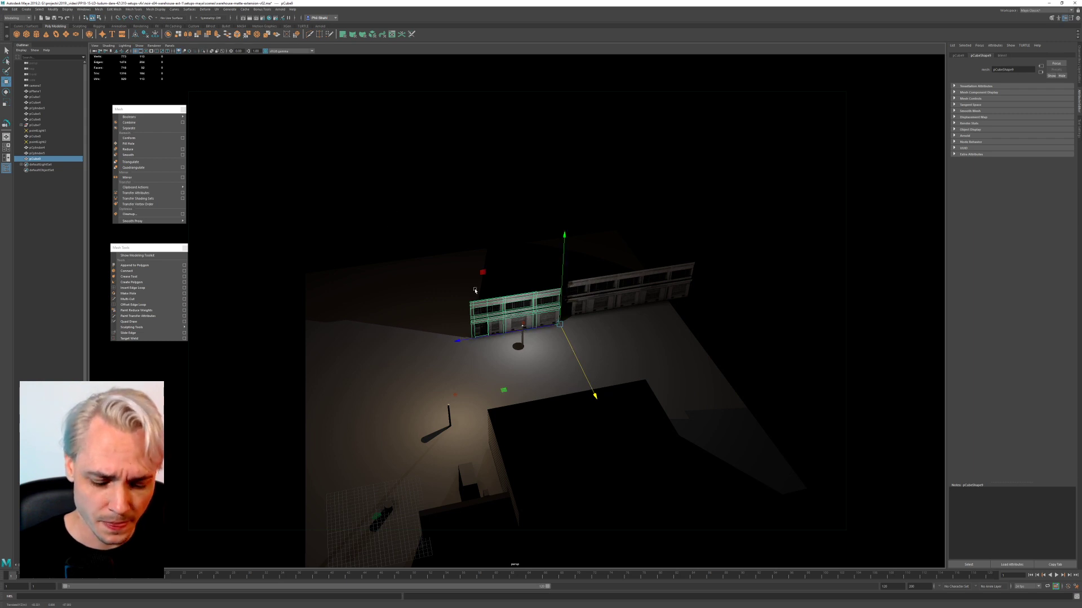
key("ctrl+d")
left_click_drag(515, 332, 429, 346)
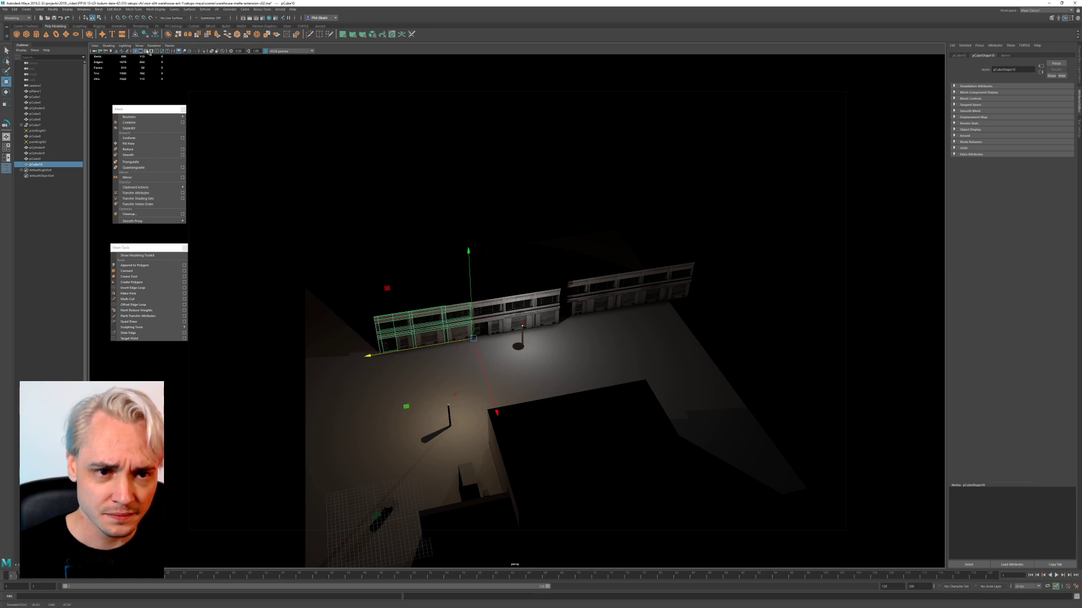
Step: Look through the shot camera and nudge the middle facade copy slightly outward from the row behind it
left_click(170, 46)
mouse_move(186, 51)
left_click(241, 52)
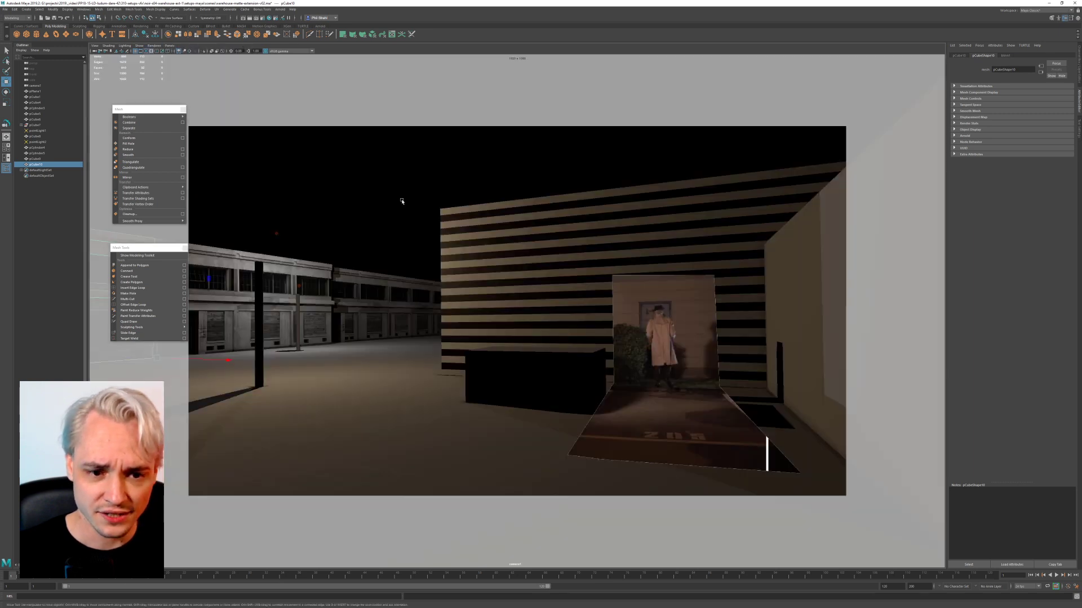
left_click(336, 379)
left_click(343, 290)
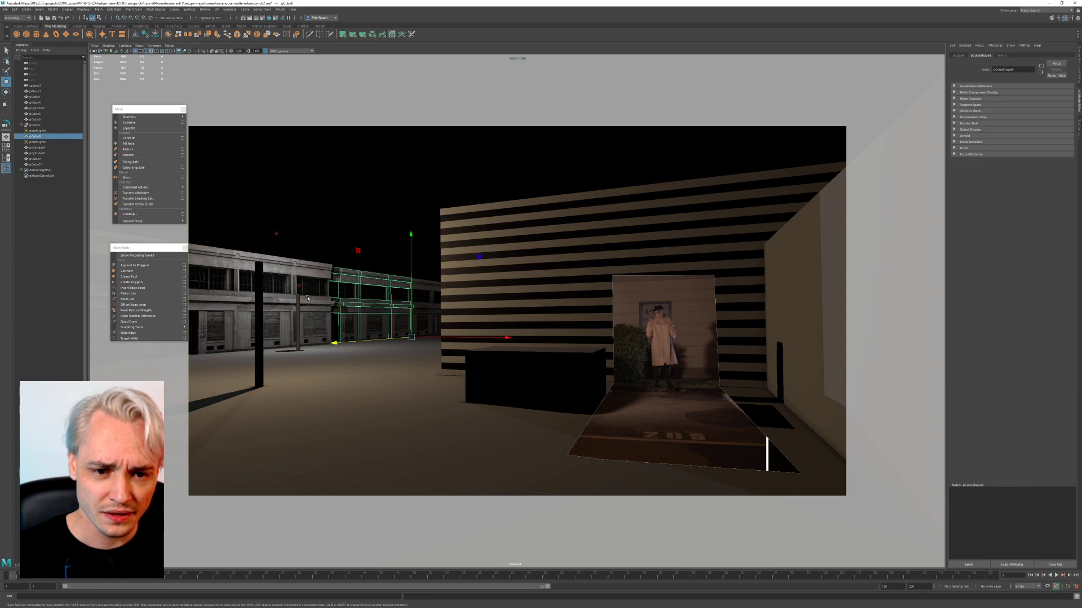
left_click(320, 335)
left_click(343, 291)
left_click(290, 337)
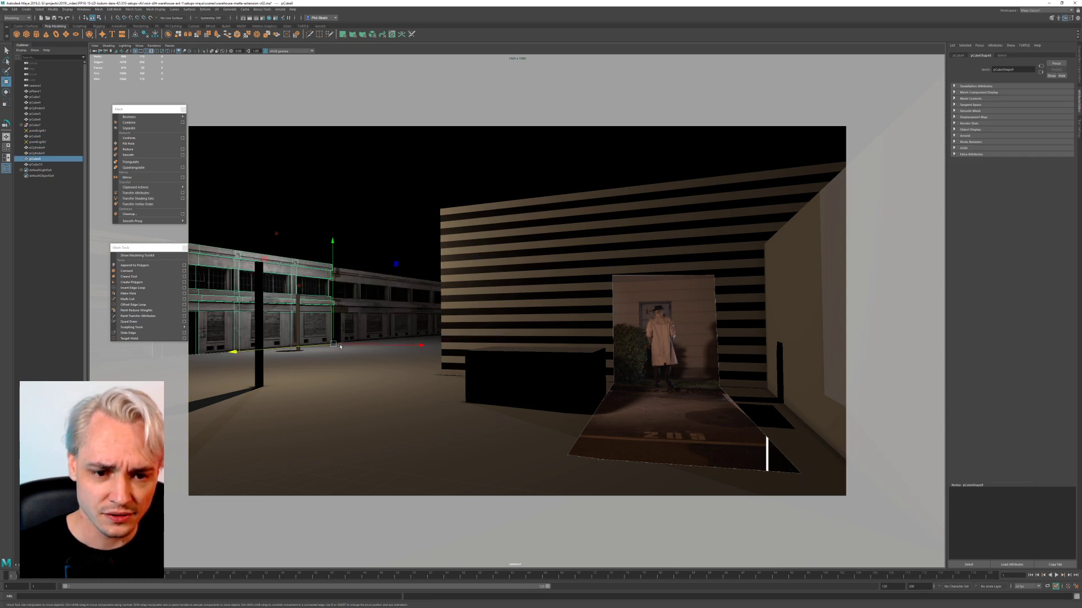
mouse_move(340, 346)
left_mouse_down()
mouse_move(322, 346)
mouse_move(337, 346)
left_mouse_up()
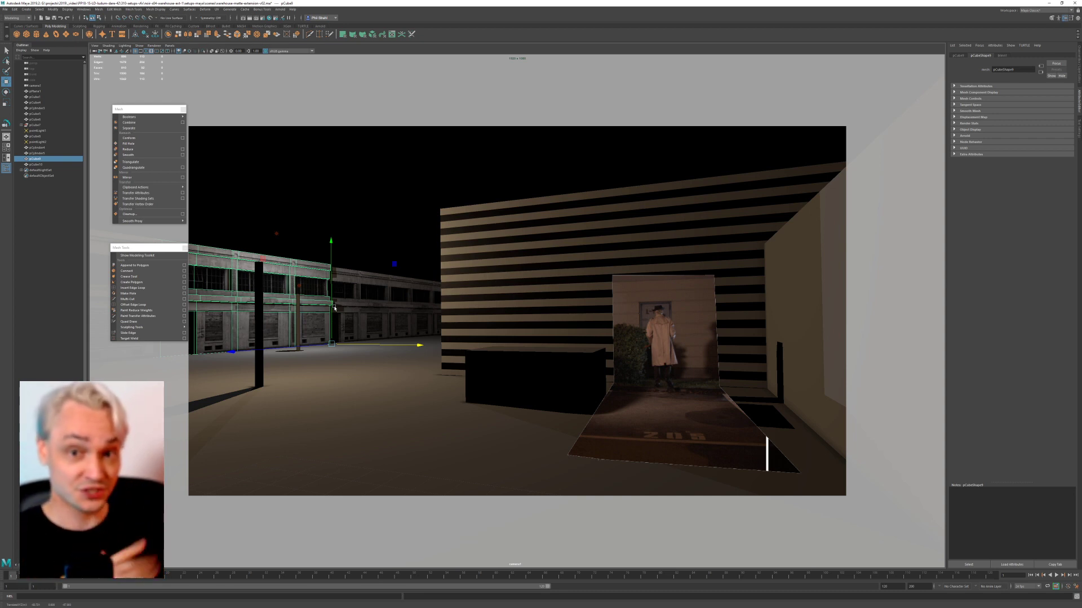
Step: Scale the middle facade copy slightly in height, then clear its selection
left_click(316, 222)
left_click(199, 296)
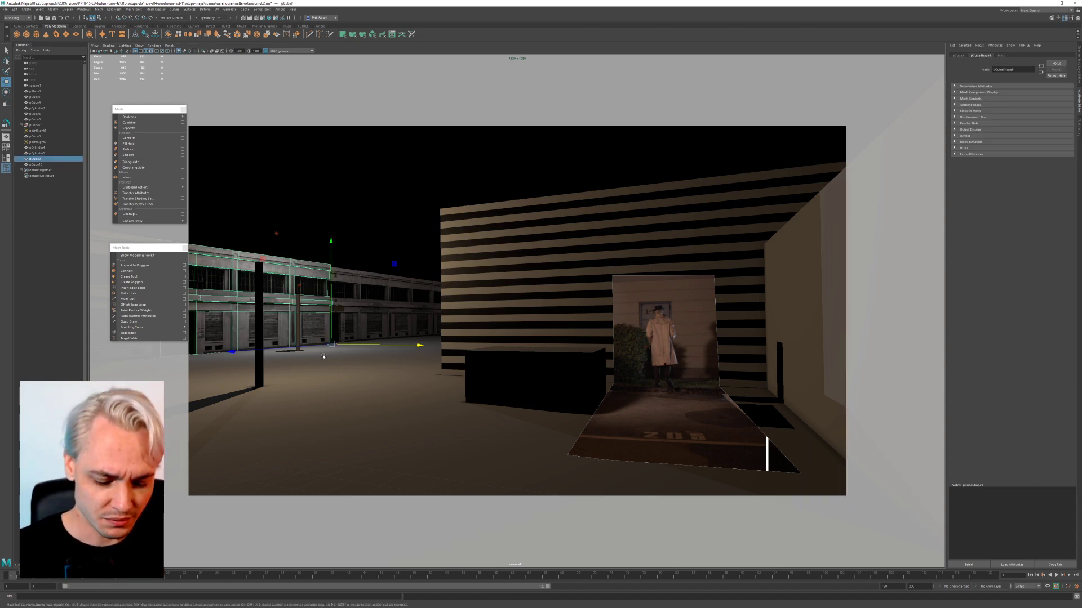
key("r")
left_click_drag(331, 242, 331, 236)
left_click(365, 242)
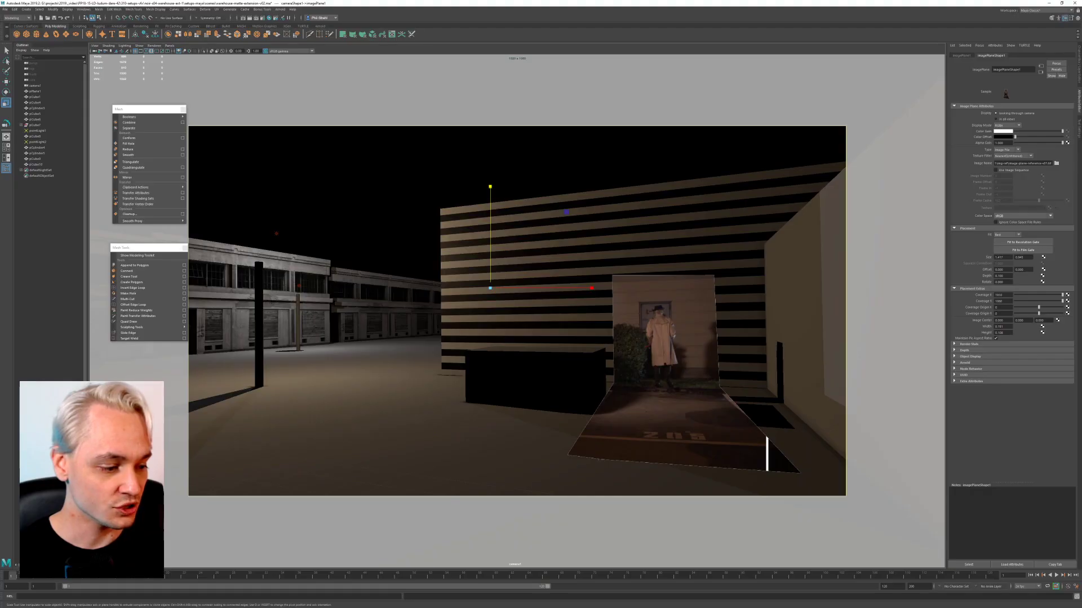
Step: Check the parking-lot reference in Photoshop, then return to Maya and pull the shot camera back slightly
key("alt+Tab")
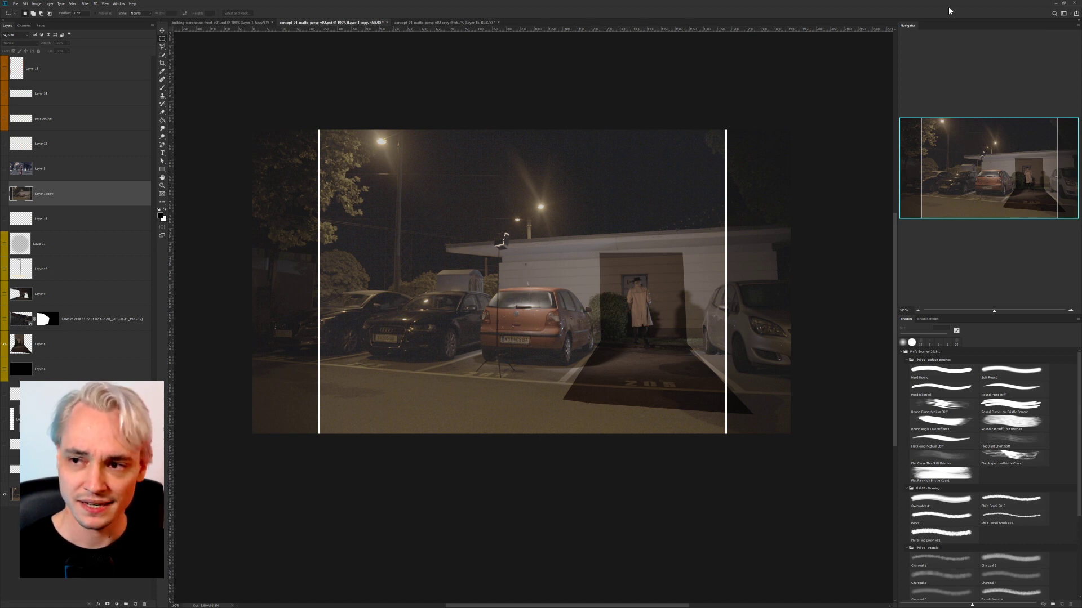
left_click(1056, 3)
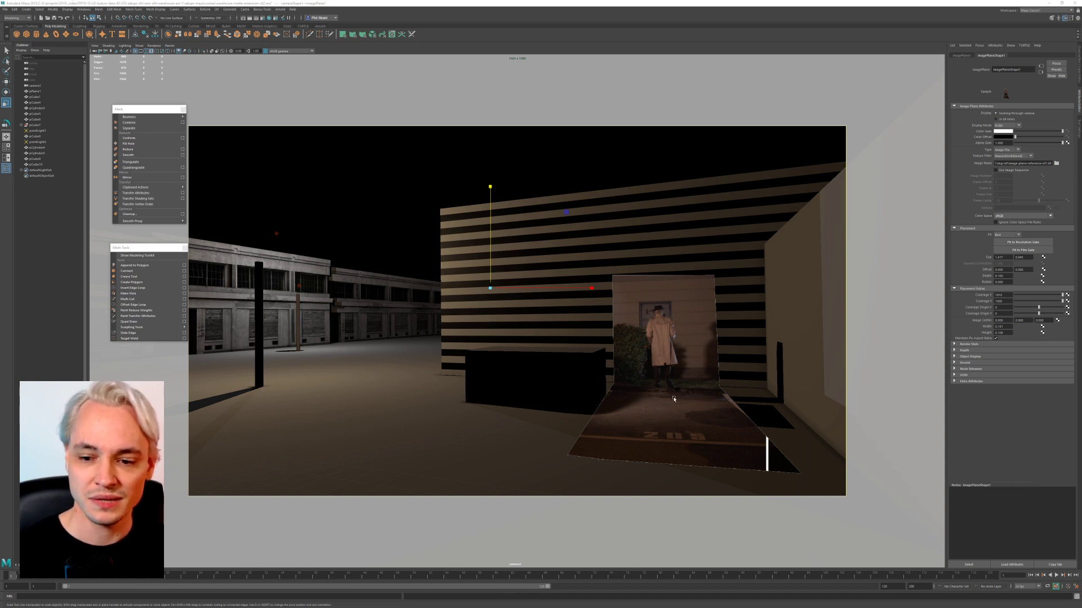
right_click_drag(658, 393, 656, 384, "alt")
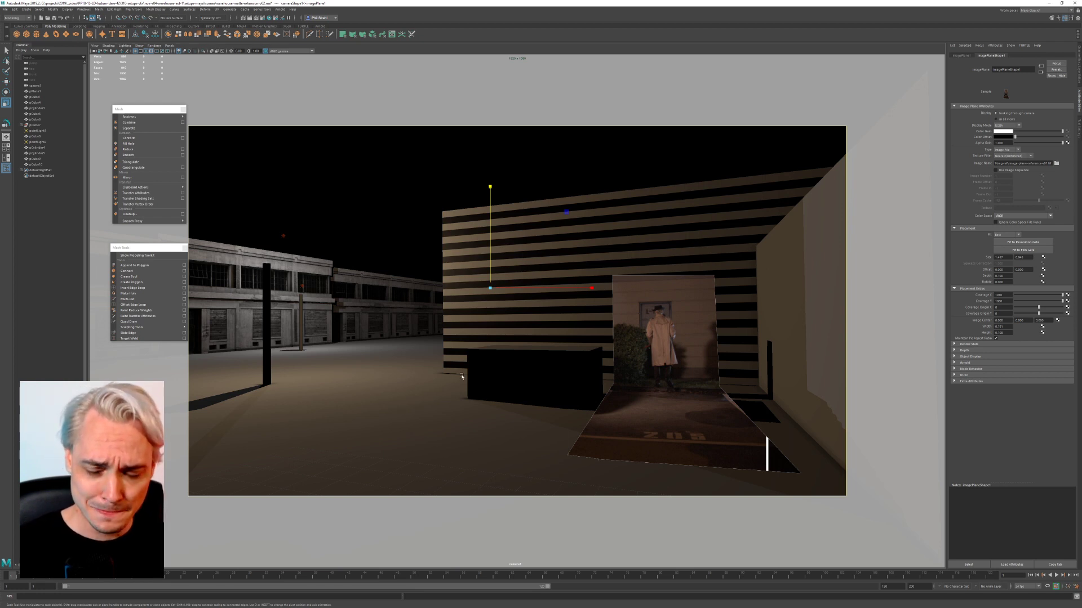
Step: In the perspective view, slide the nearest facade section along the row until it meets its neighbour
key("space")
left_click_drag(439, 378, 451, 377)
left_click(577, 269)
middle_click_drag(451, 377, 425, 311, "alt")
right_click_drag(425, 312, 427, 348, "alt")
left_click_drag(427, 348, 427, 348, "alt")
left_click(252, 273)
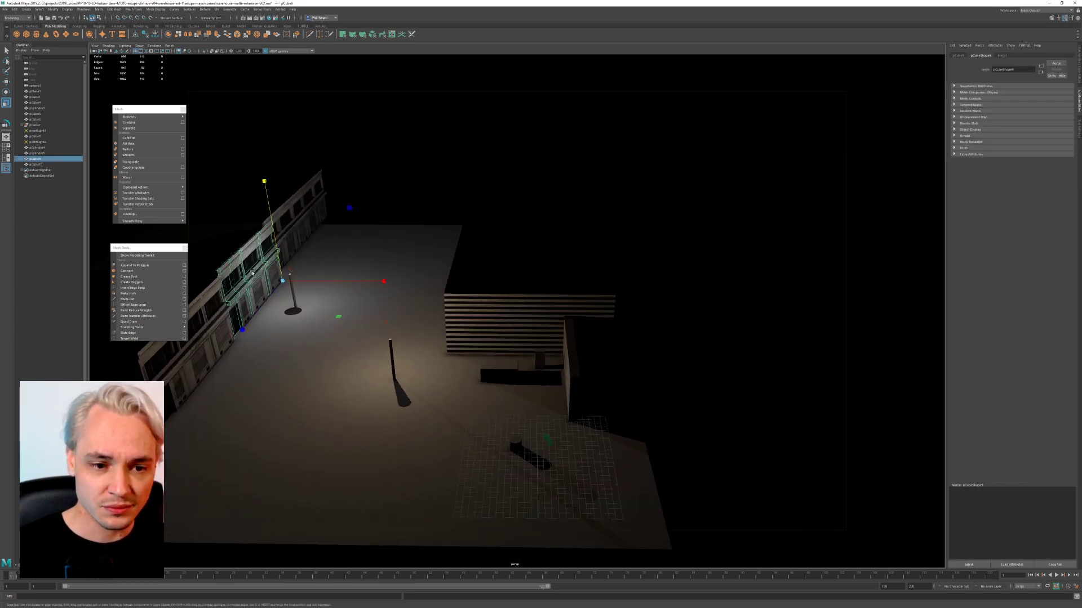
left_click(207, 314)
key("w")
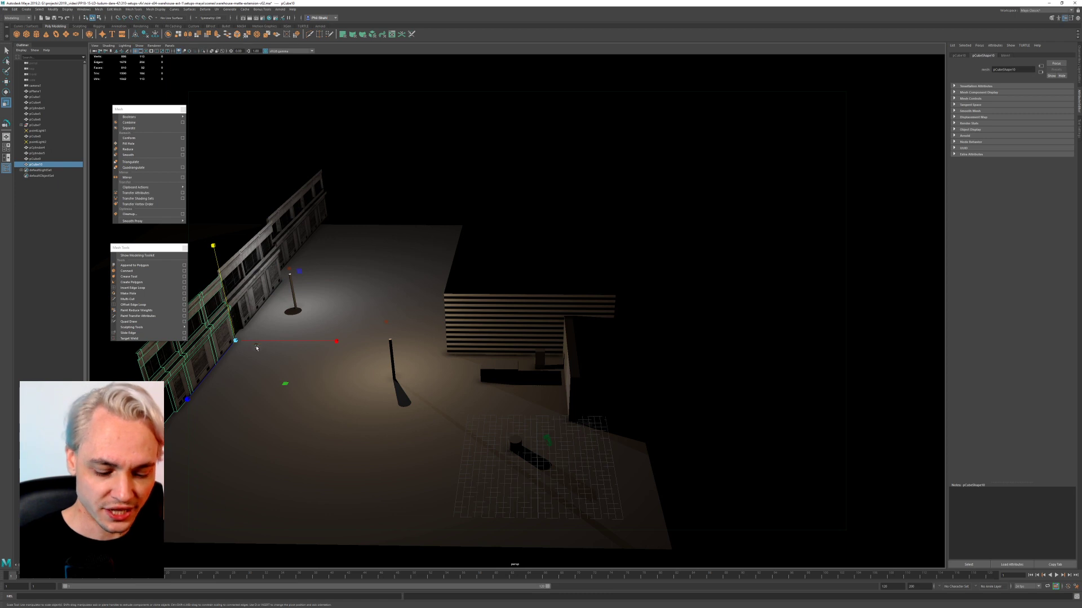
left_click_drag(264, 344, 217, 370)
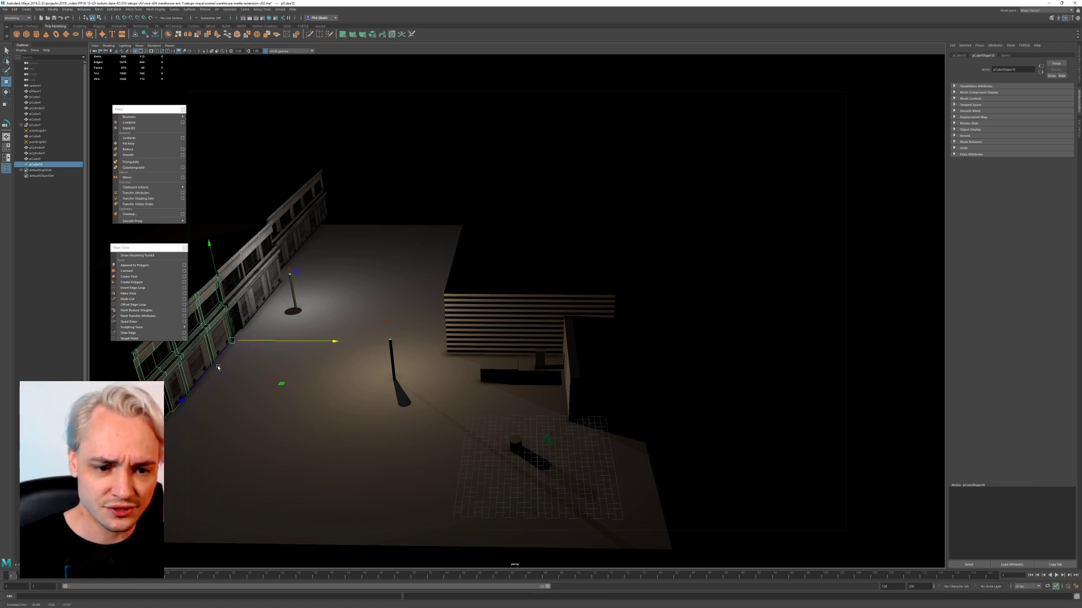
left_click(210, 360)
key("ctrl+z")
left_click_drag(182, 401, 185, 398)
left_click(369, 206)
Step: Duplicate the middle facade section and move the copy across the lot to the striped building's front corner
scroll(299, 365, "up", 5)
scroll(340, 330, "down", 4)
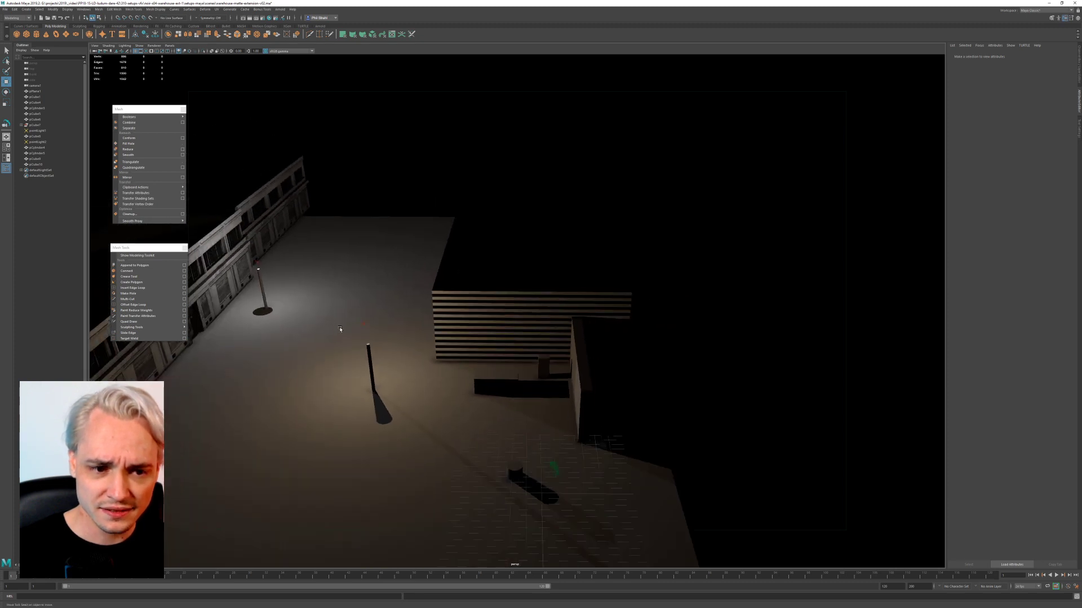
middle_click_drag(340, 331, 383, 331, "alt")
left_click_drag(248, 274, 236, 280)
left_click(199, 343)
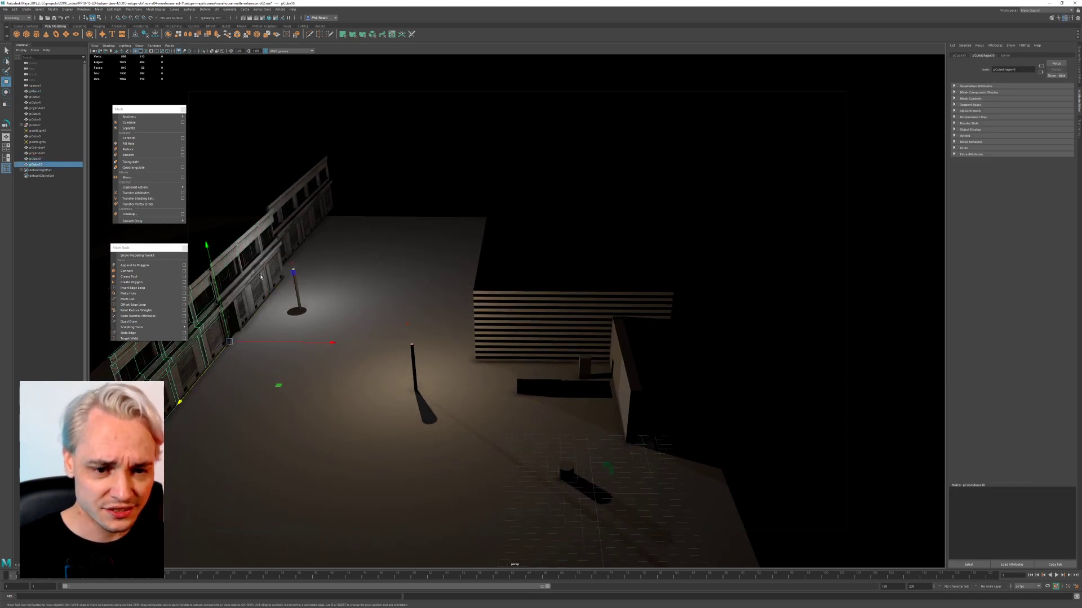
left_click(257, 283)
key("ctrl+d")
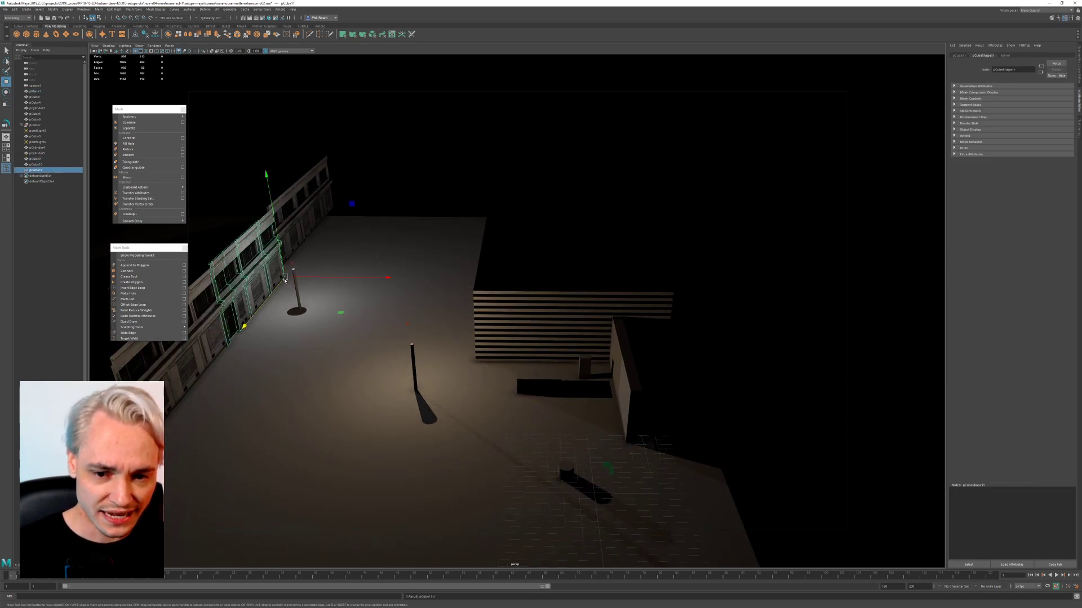
left_click_drag(284, 280, 476, 367)
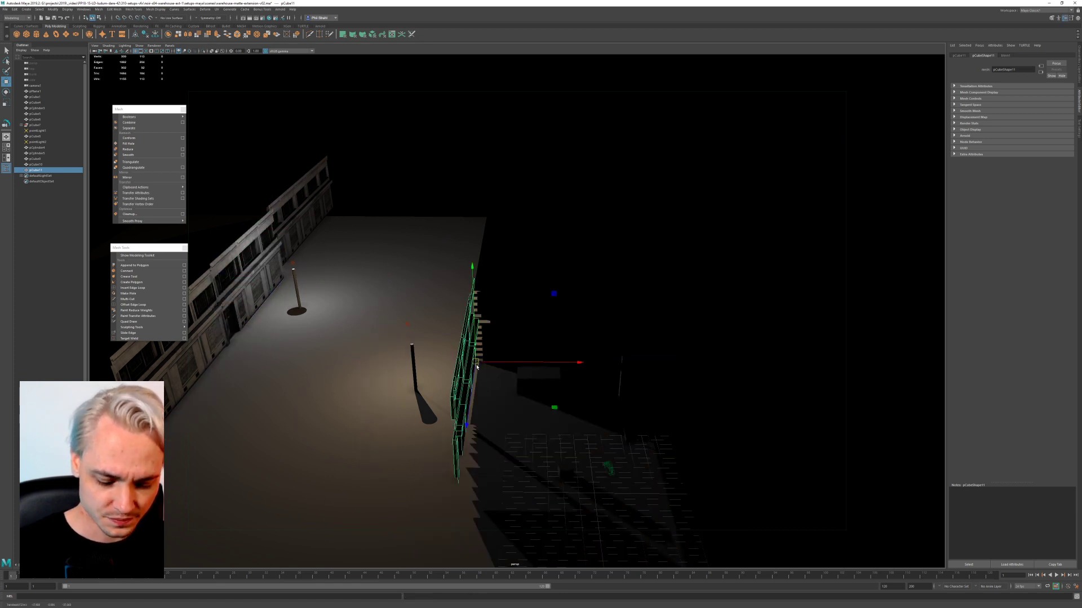
Step: Rotate the new facade copy parallel to the striped wall and slide it across that wall to the side wall's corner
key("r")
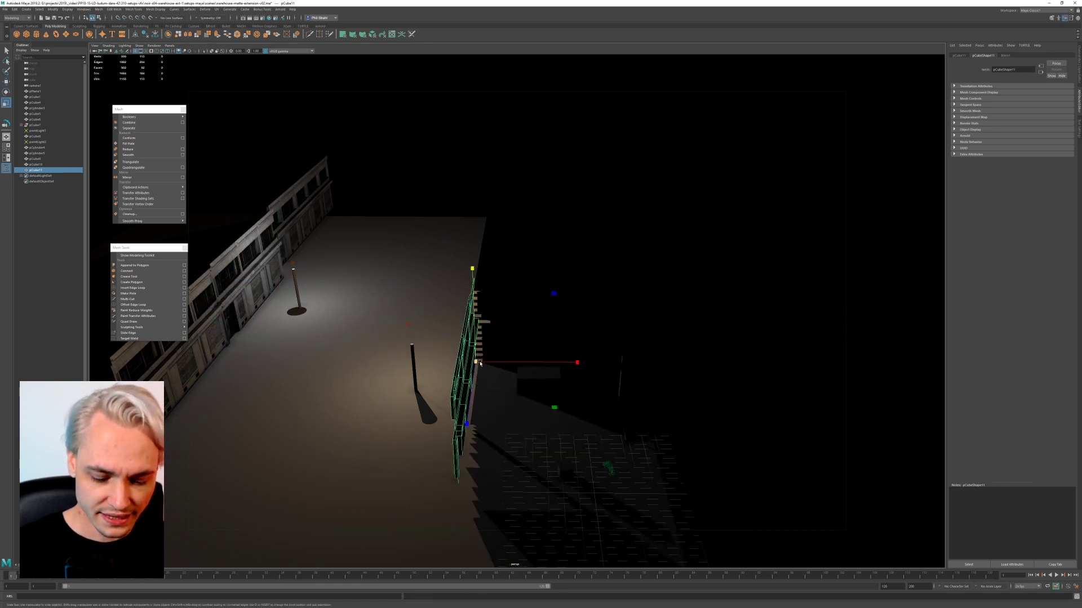
key("e")
left_click_drag(541, 414, 357, 260)
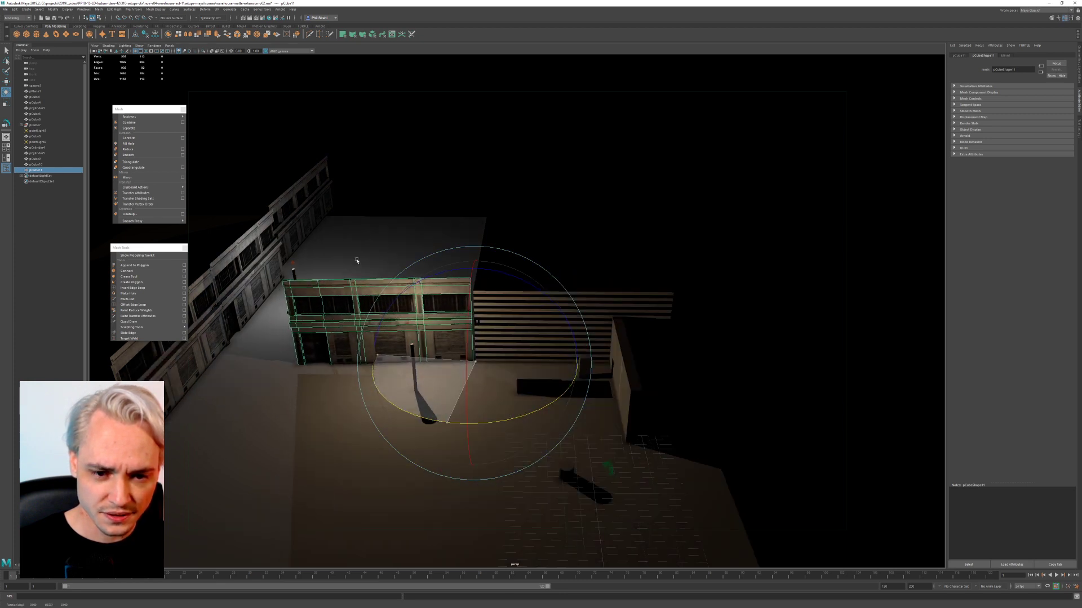
key("w")
left_click_drag(486, 365, 629, 367)
key("e")
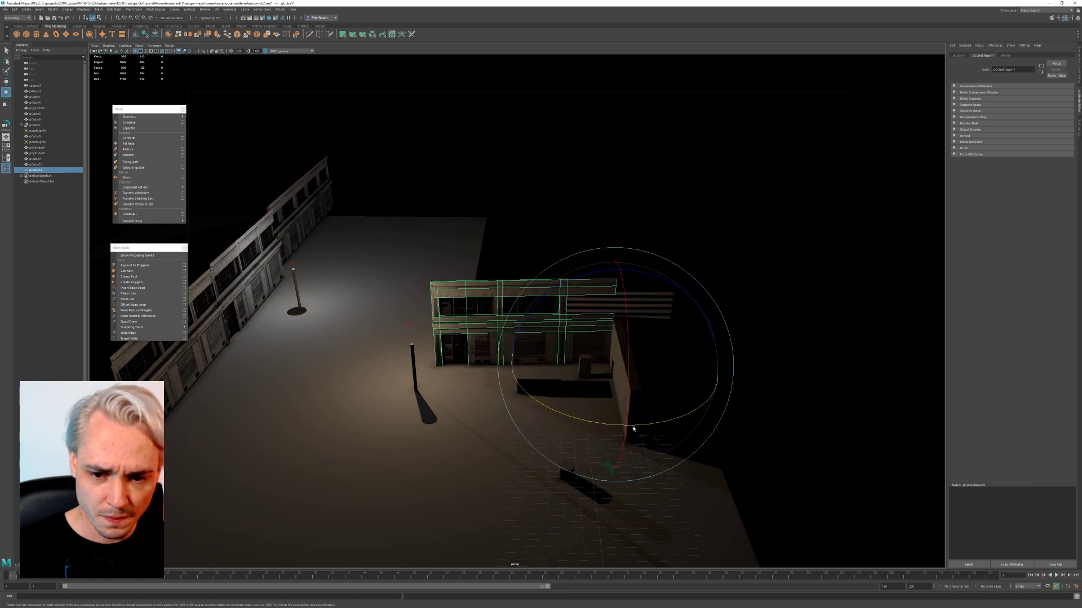
left_click_drag(634, 428, 636, 426)
key("w")
left_click_drag(616, 380, 616, 382)
Step: Examine the new facade behind the figure plate through the shot camera, leaving the facade selected
left_click(169, 46)
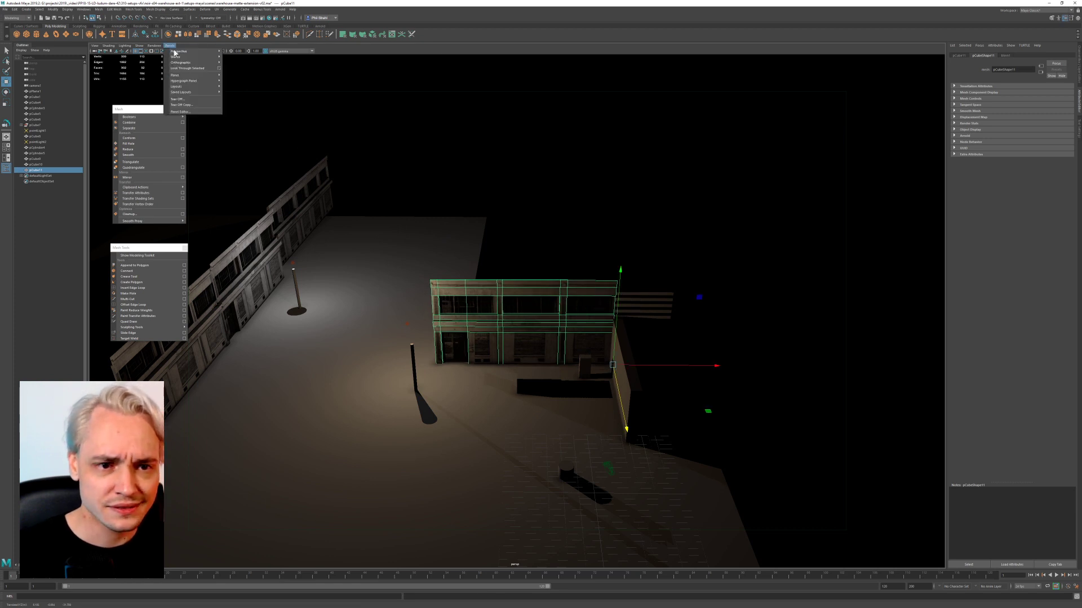
mouse_move(194, 53)
left_click(239, 54)
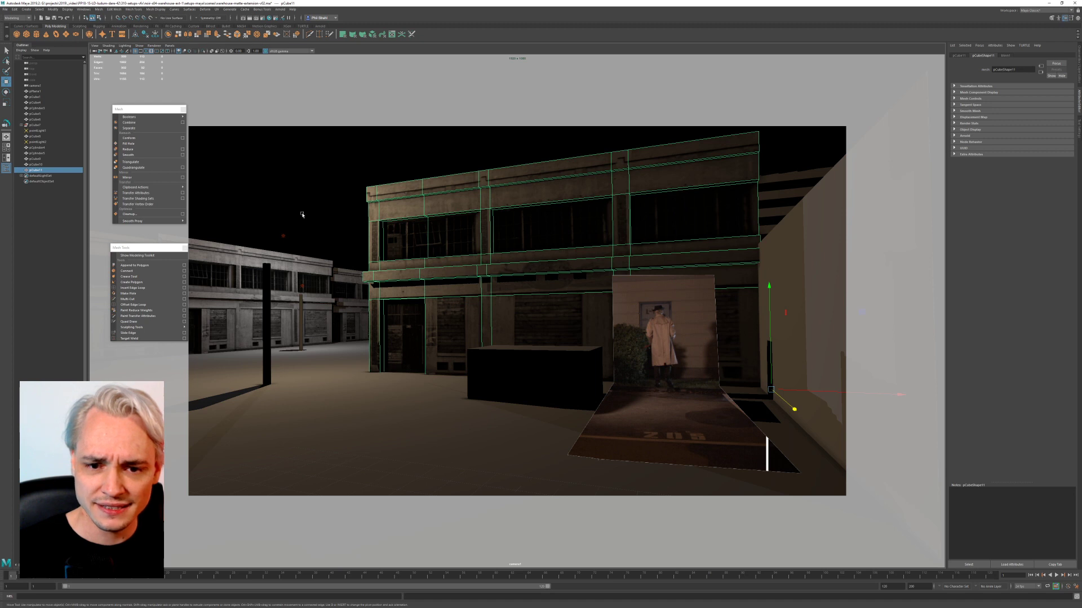
left_click(426, 226)
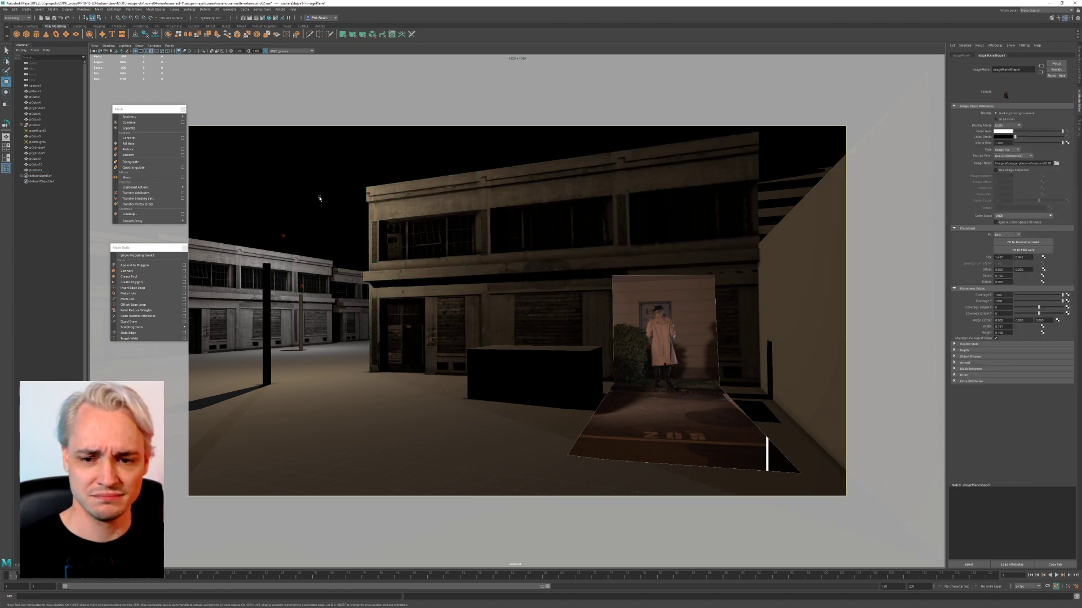
left_click(461, 334)
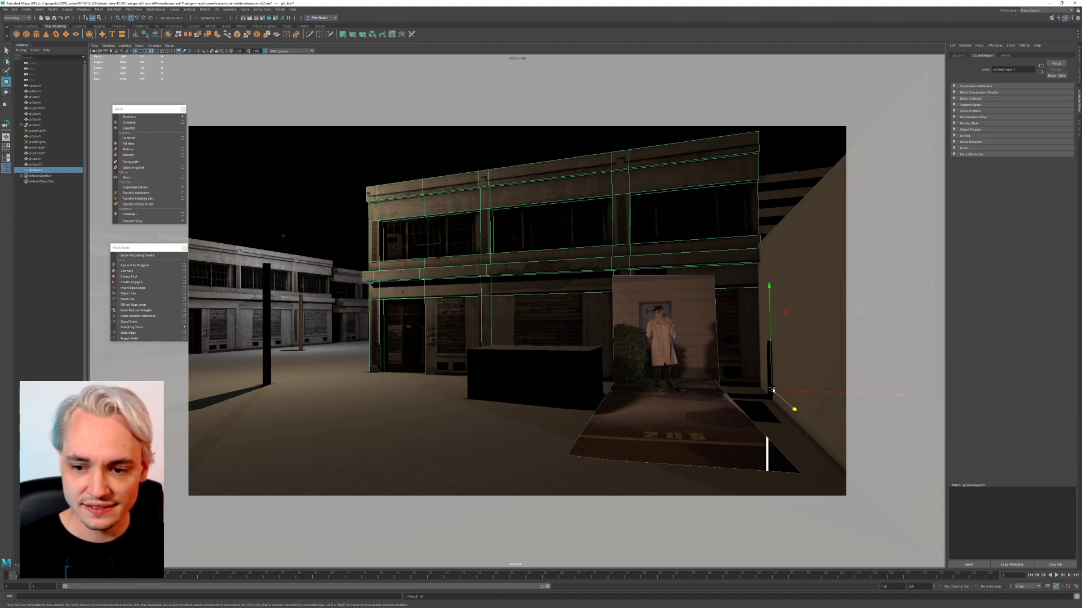
Step: Try to realign the facade copy so its outer edge meets the striped wall's front corner
left_click_drag(770, 394, 575, 391)
key("ctrl+z")
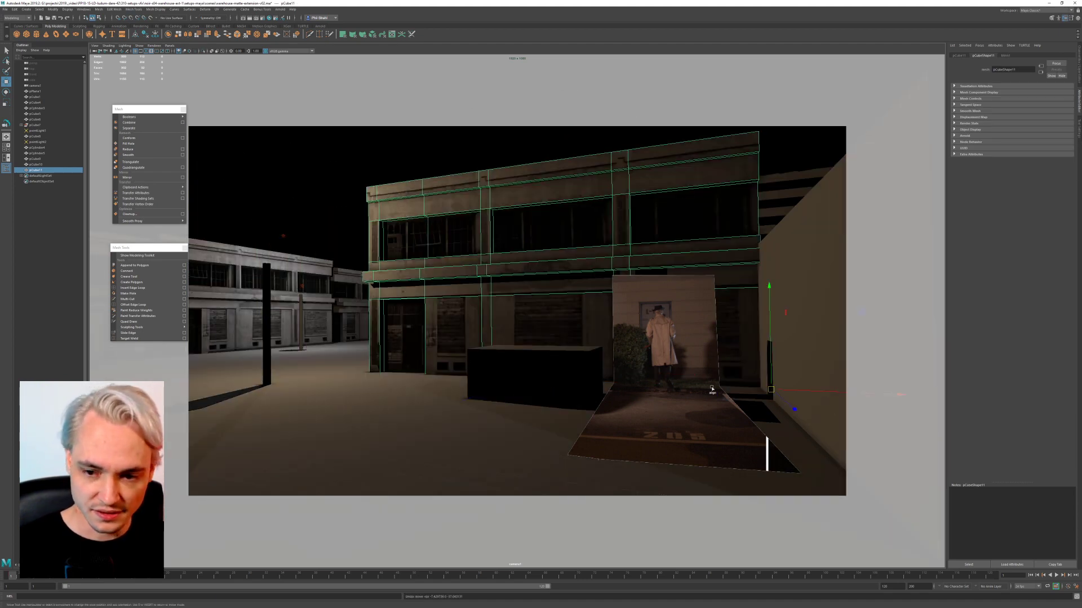
key("e")
left_click_drag(537, 398, 422, 384)
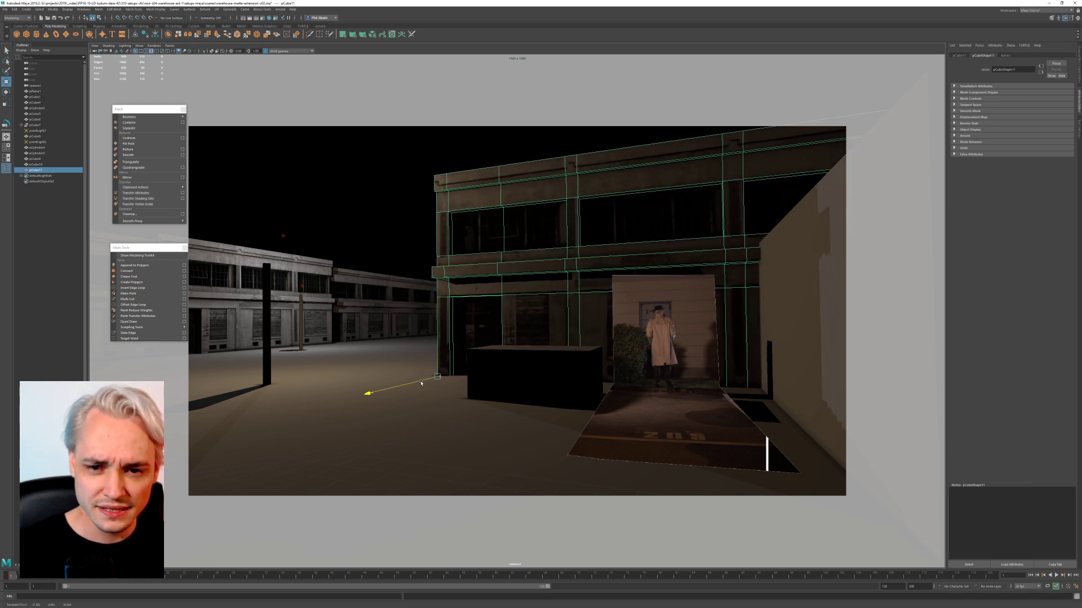
Step: Delete the facade copy standing in front of the striped wall
left_click(744, 456)
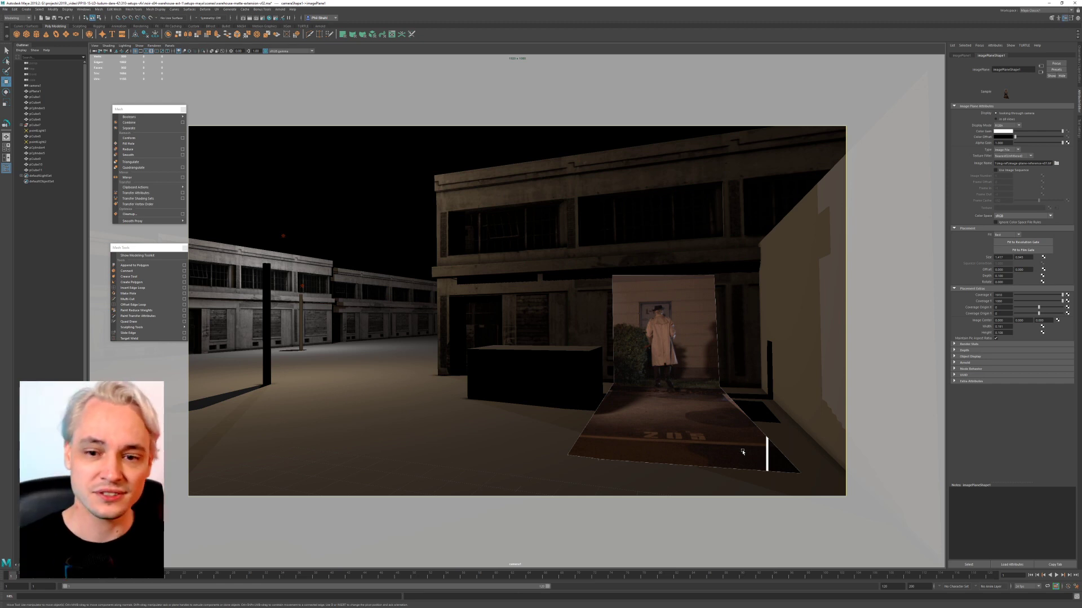
left_click(478, 256)
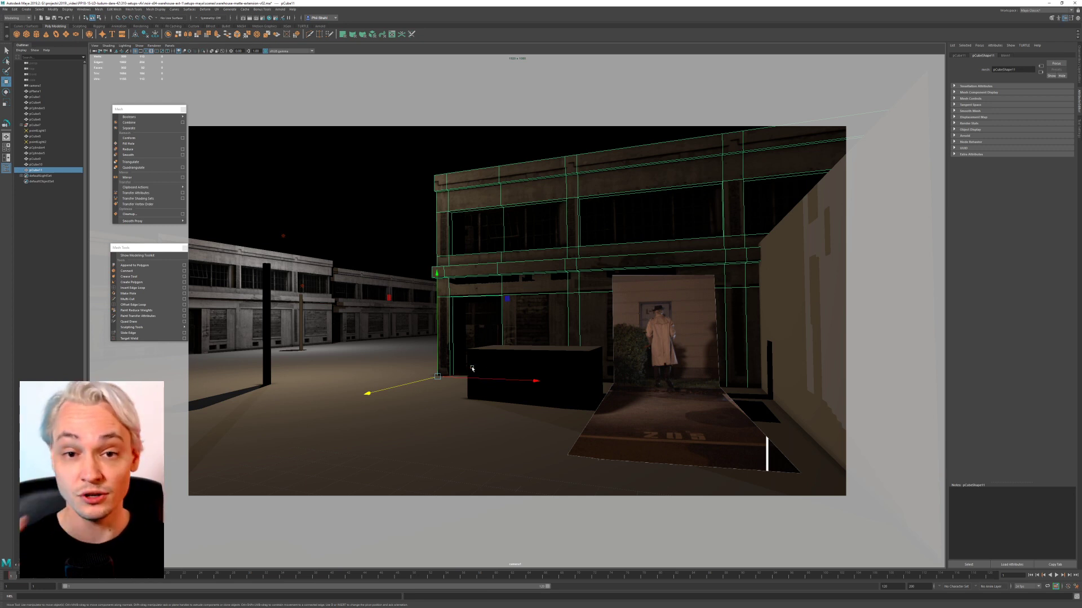
left_click(354, 302)
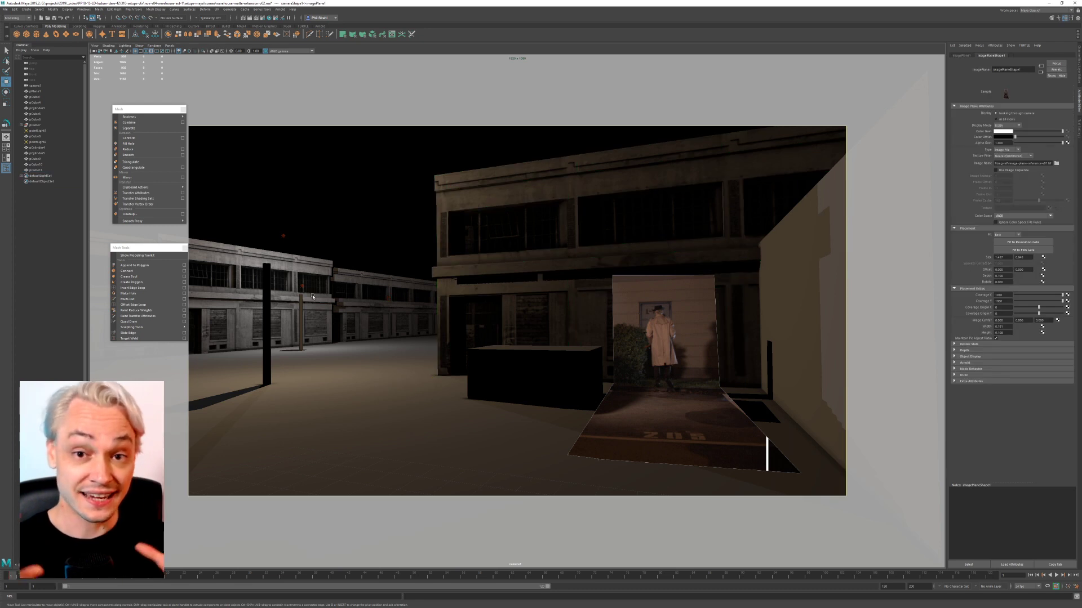
left_click(439, 309)
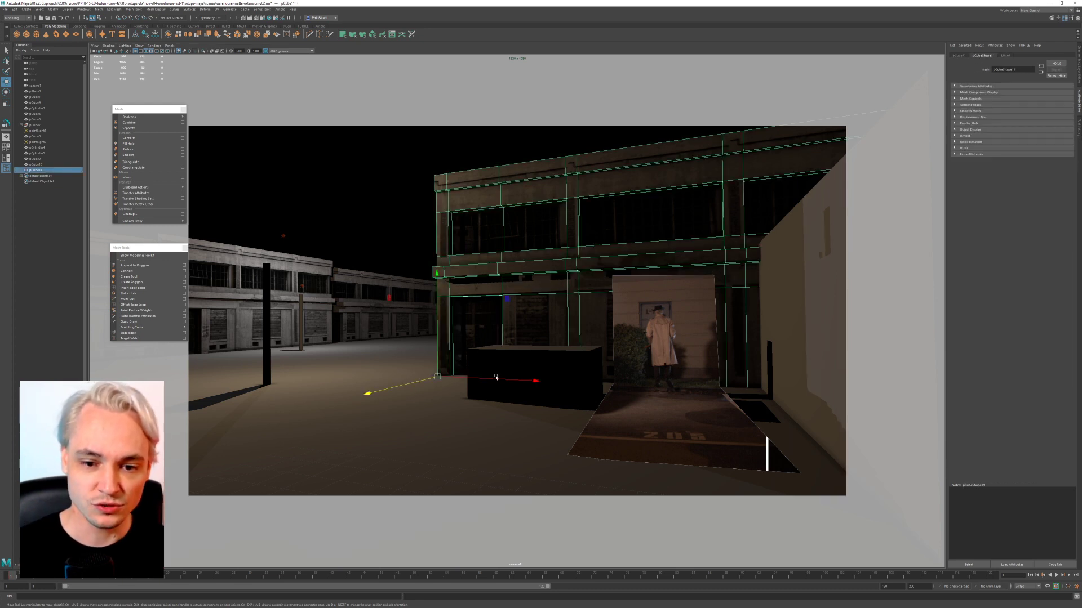
key("Delete")
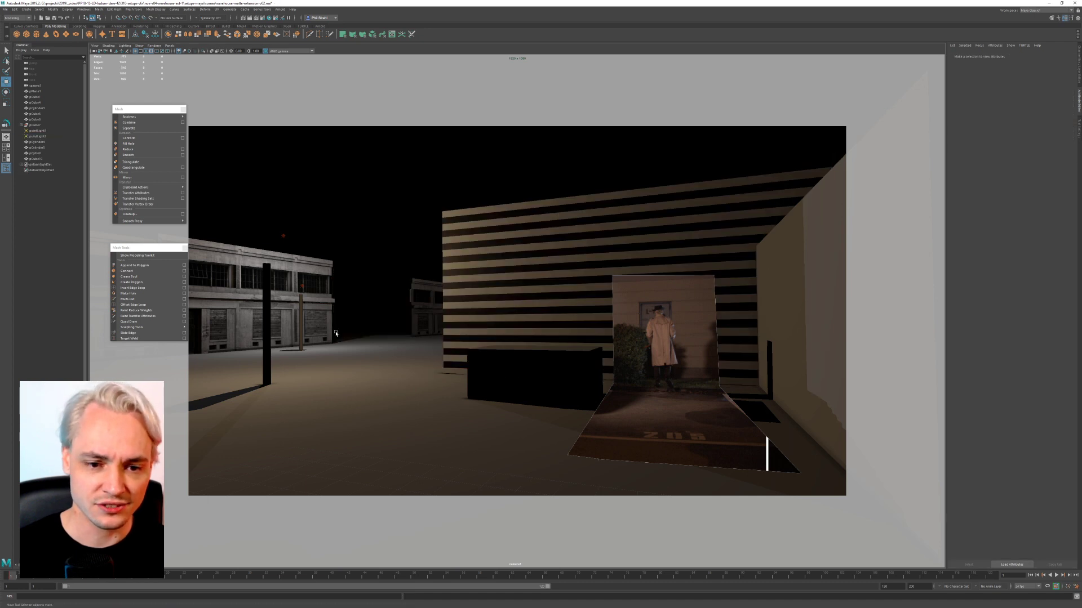
Step: Group the middle and far facade sections of the row, leaving the lamp post out, and switch to the perspective view
left_click(336, 333)
left_click(299, 323, "shift")
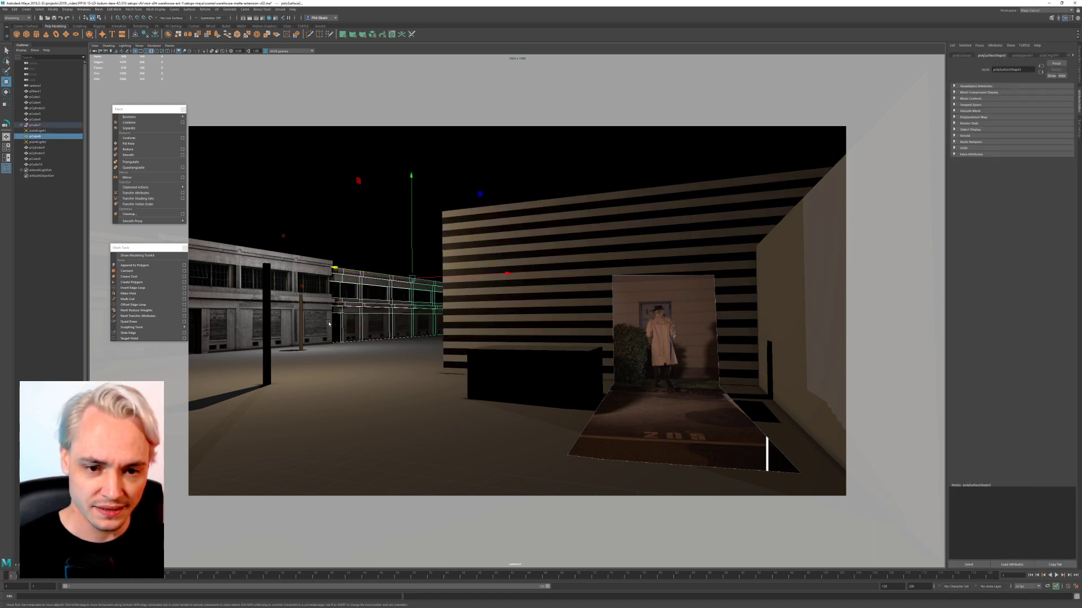
left_click(324, 305, "shift")
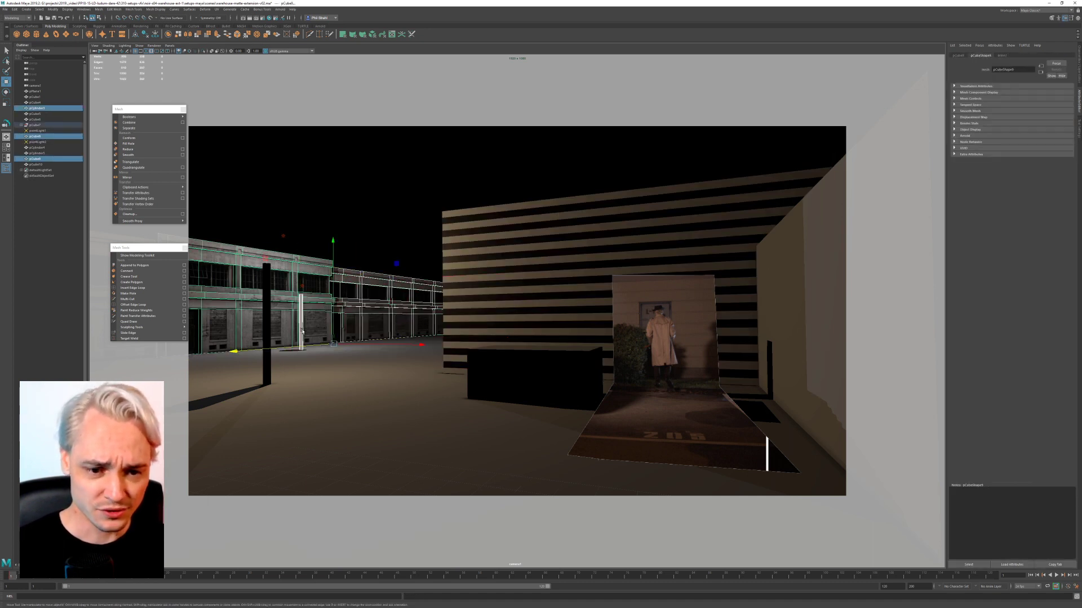
left_click(302, 333, "shift")
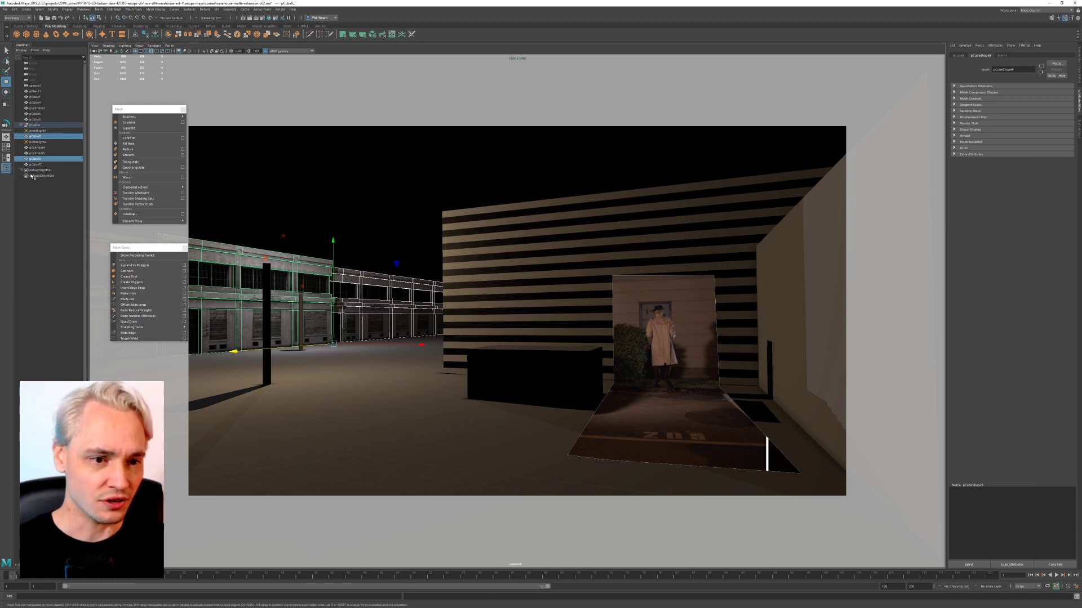
key("ctrl+g")
key("space")
left_click_drag(329, 322, 331, 304)
Step: Try to add the nearest facade section to the group and scale the row from a snapped base corner
left_click(163, 352)
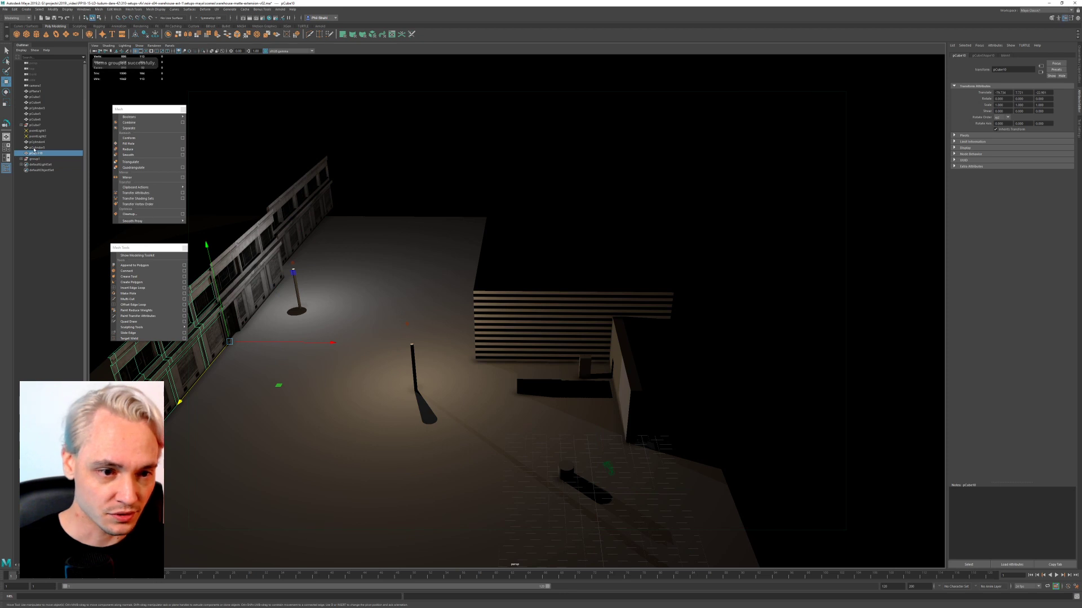
middle_click_drag(48, 129, 41, 133)
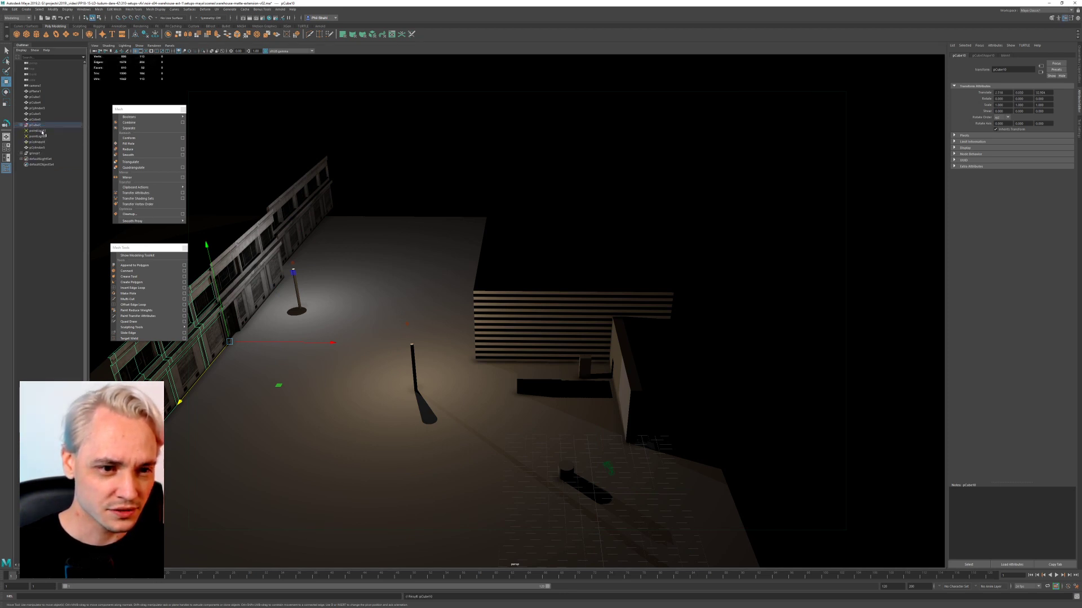
left_click(44, 125)
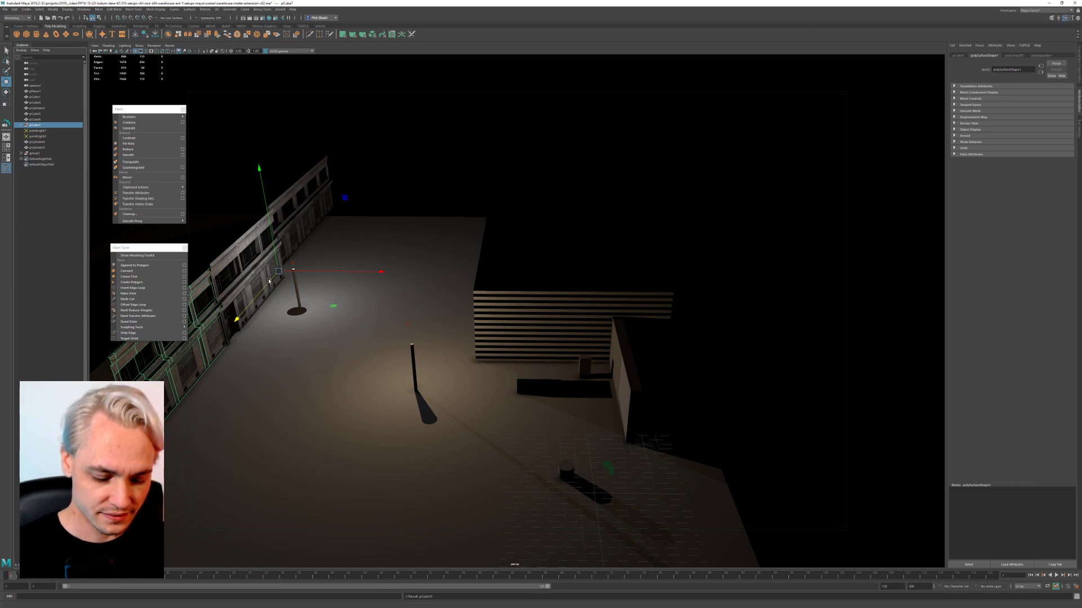
key("d")
key("v")
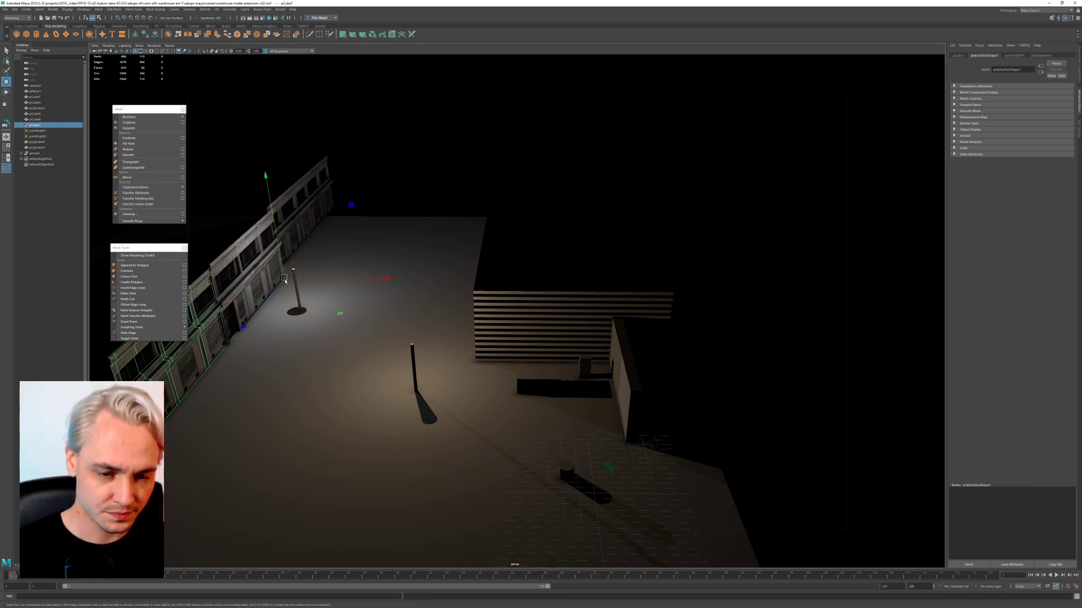
key("r")
left_click_drag(285, 278, 310, 251)
key("ctrl+z")
Step: Reparent the nearest facade section from the cube it is nested under into the facade group
left_click(39, 204)
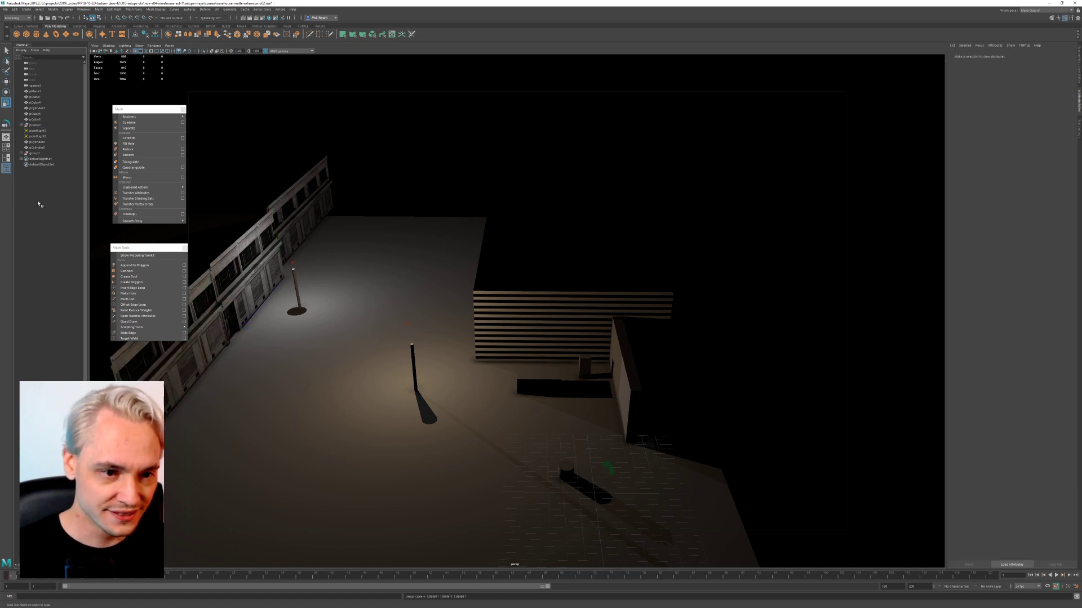
left_click(35, 125)
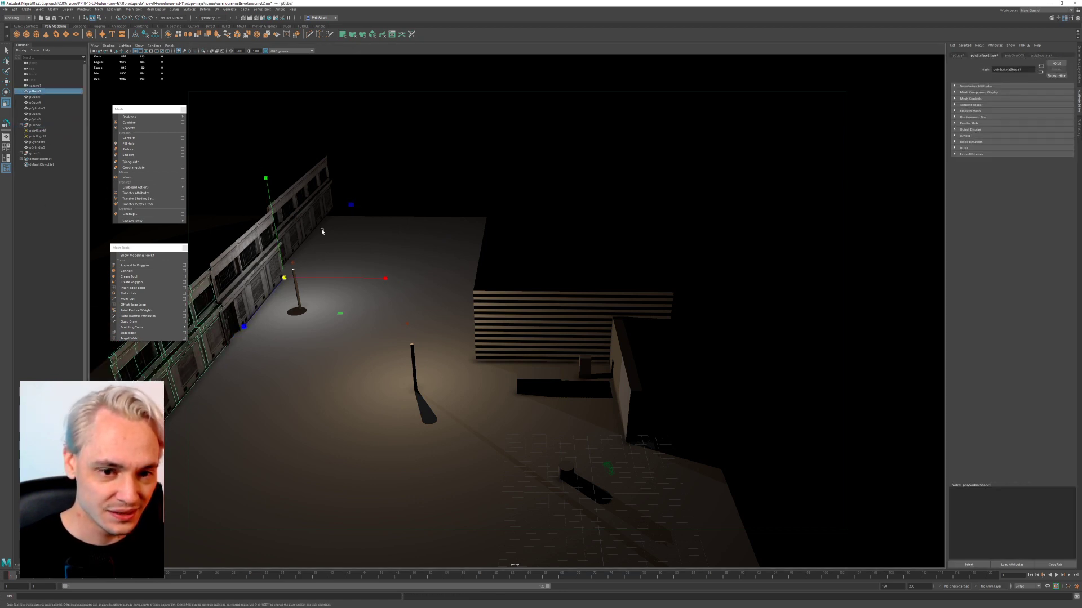
left_click(240, 258)
key("Up")
left_click(21, 125)
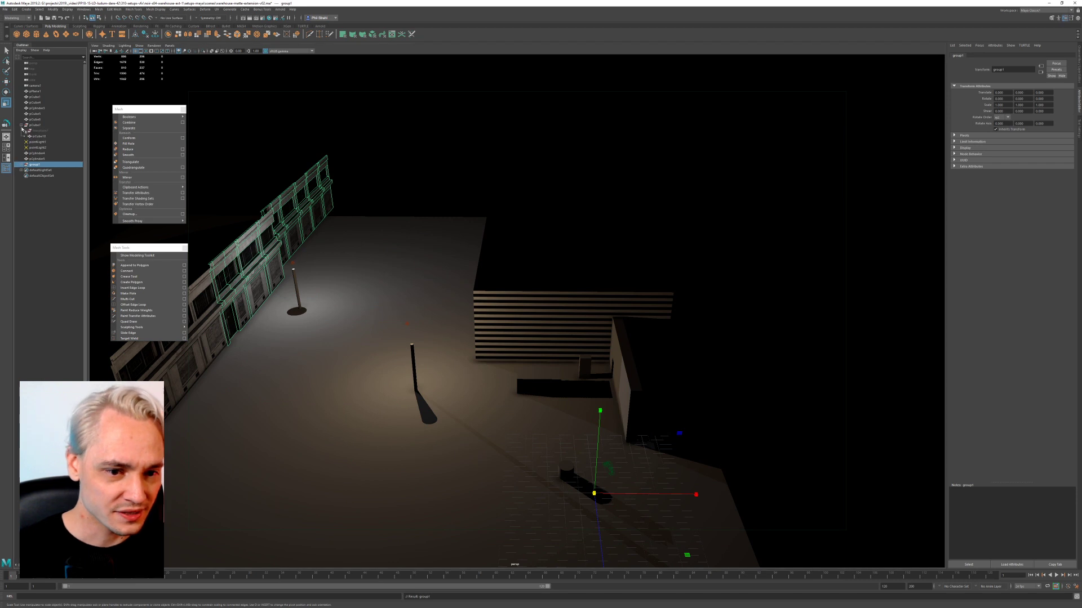
left_click(40, 136)
middle_click_drag(53, 140, 44, 164)
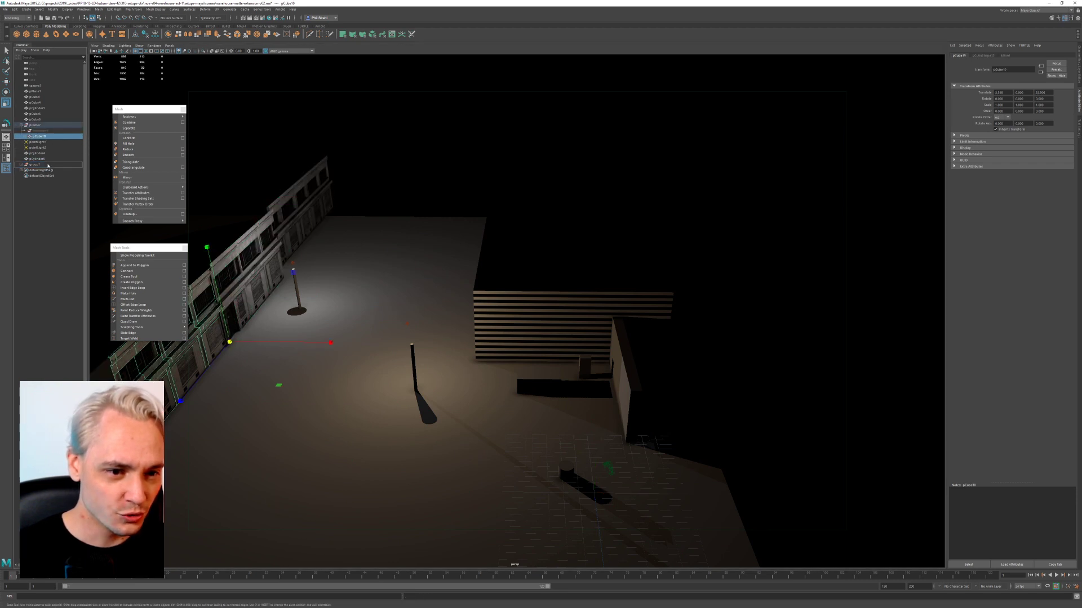
left_click(44, 165)
Step: Snap the facade group's pivot to the base corner between the middle and far sections and scale the whole group up uniformly
left_click(44, 160)
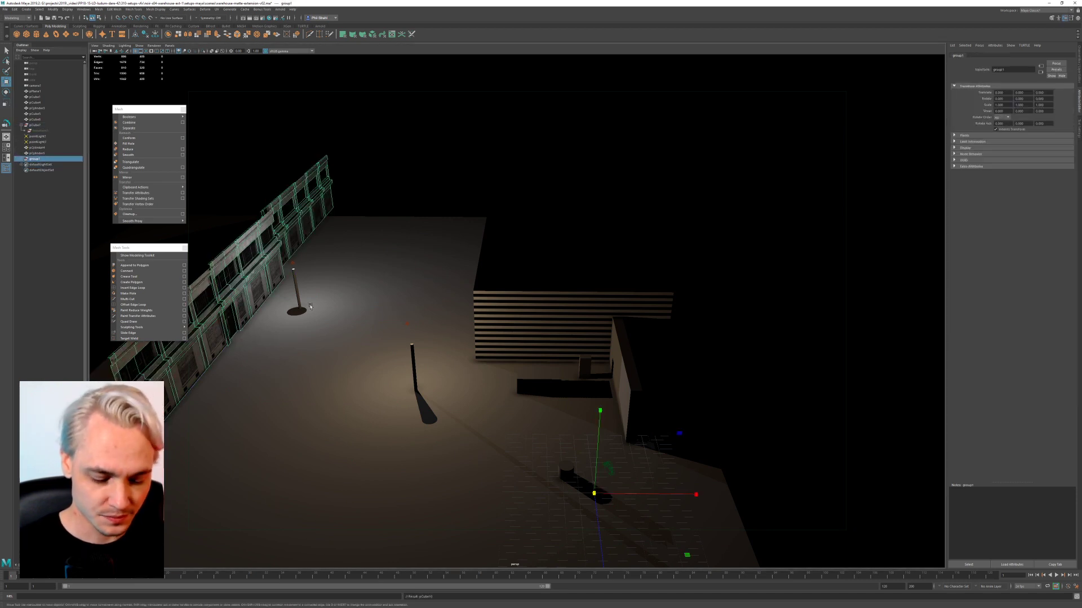
key("w")
key("d")
key("v")
left_click_drag(594, 494, 287, 280)
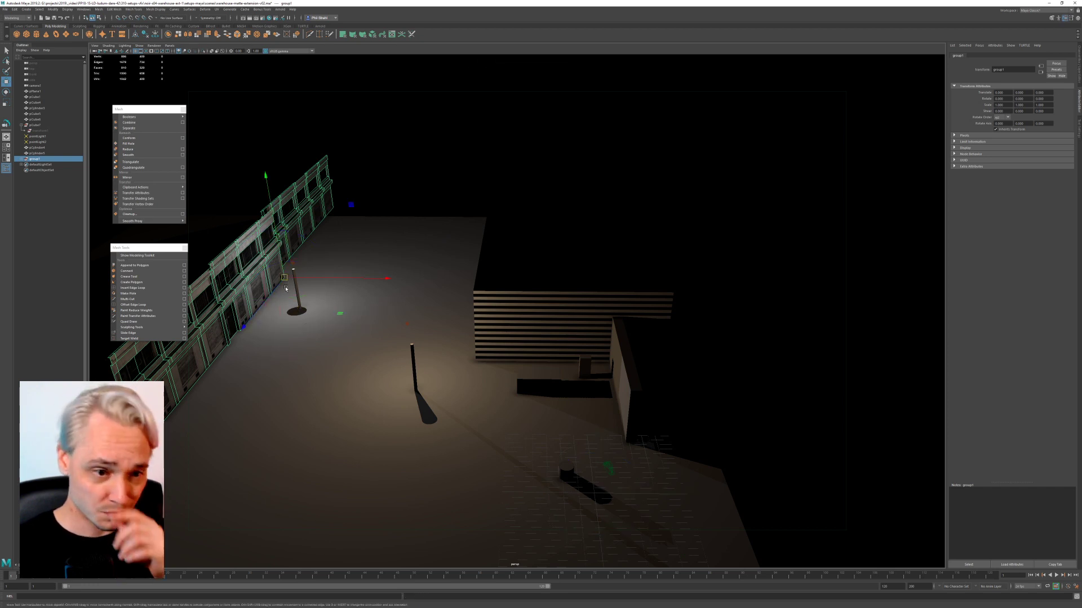
key("r")
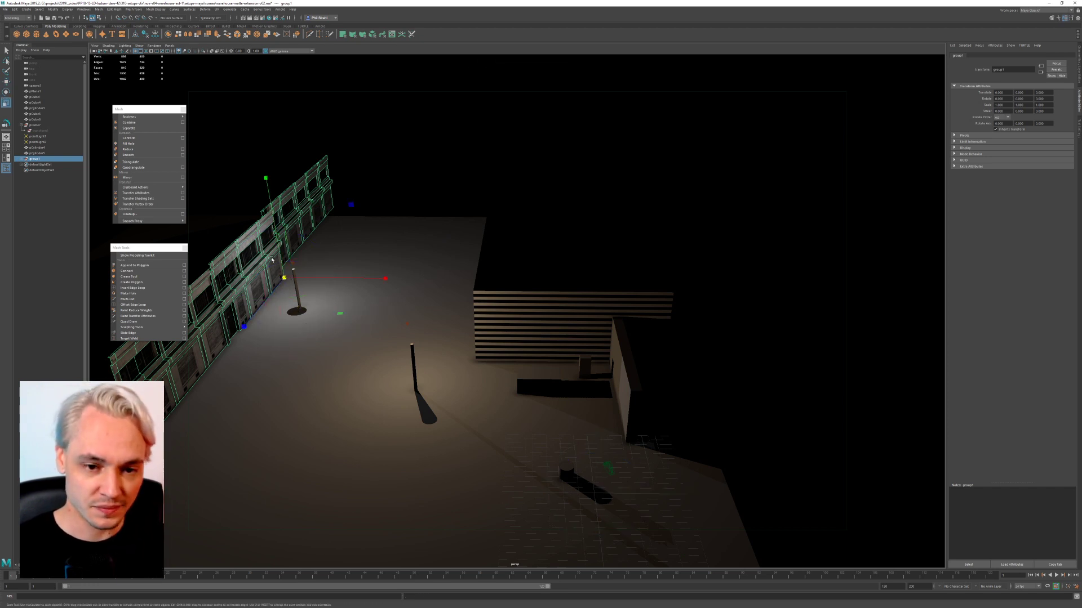
left_click_drag(283, 277, 323, 251)
Step: Check the enlarged facade row from a low perspective angle and through the shot camera
left_click(482, 275)
left_click_drag(463, 360, 388, 280, "alt")
left_click(170, 45)
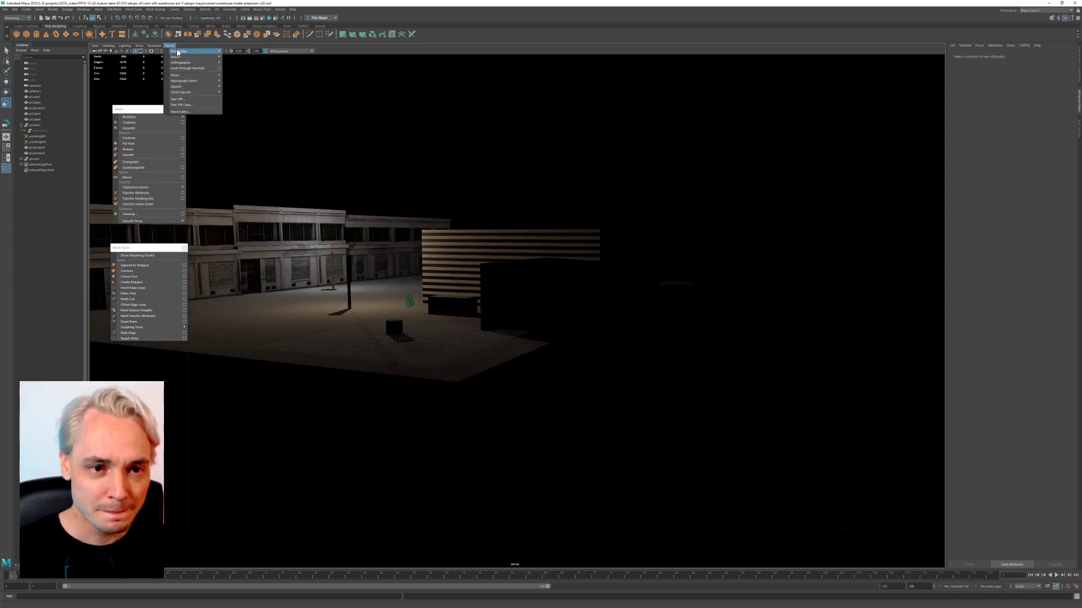
mouse_move(194, 51)
left_click(252, 52)
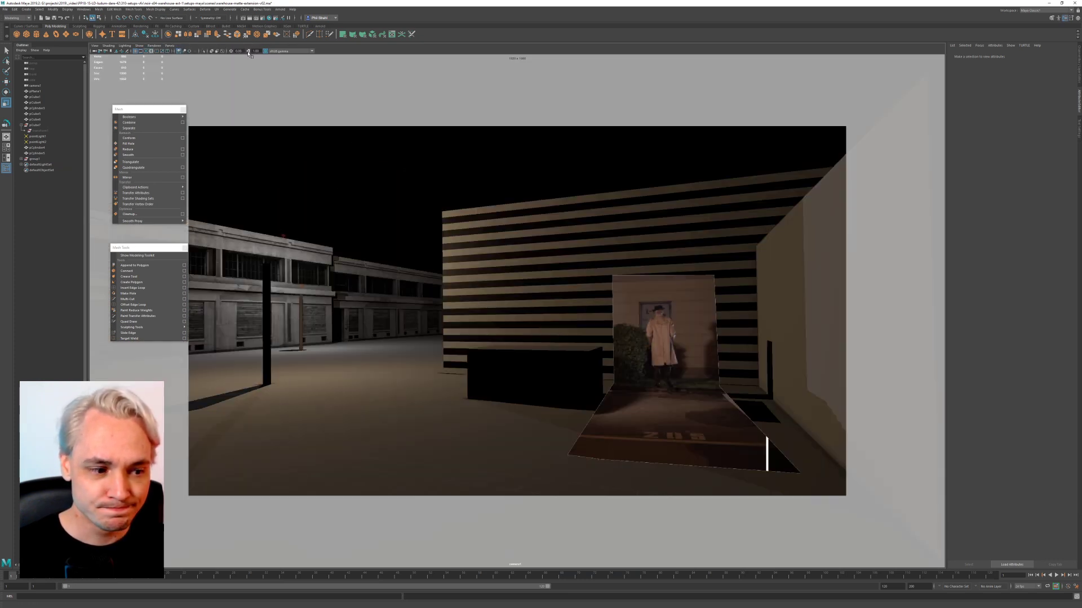
left_click(440, 206)
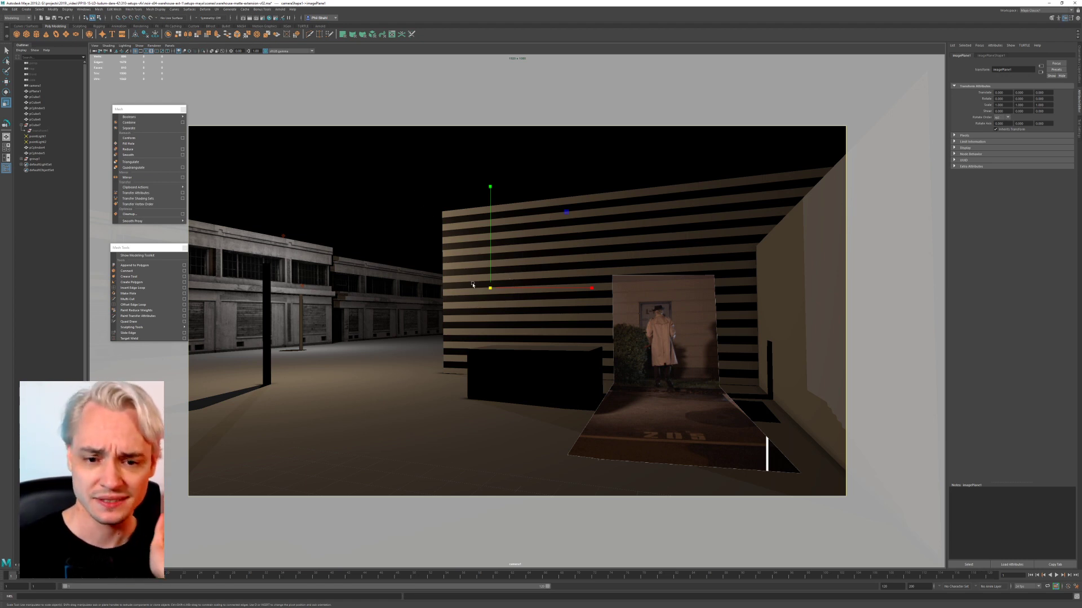
Step: Scale the striped wall taller from its base and deselect it
left_click(457, 312)
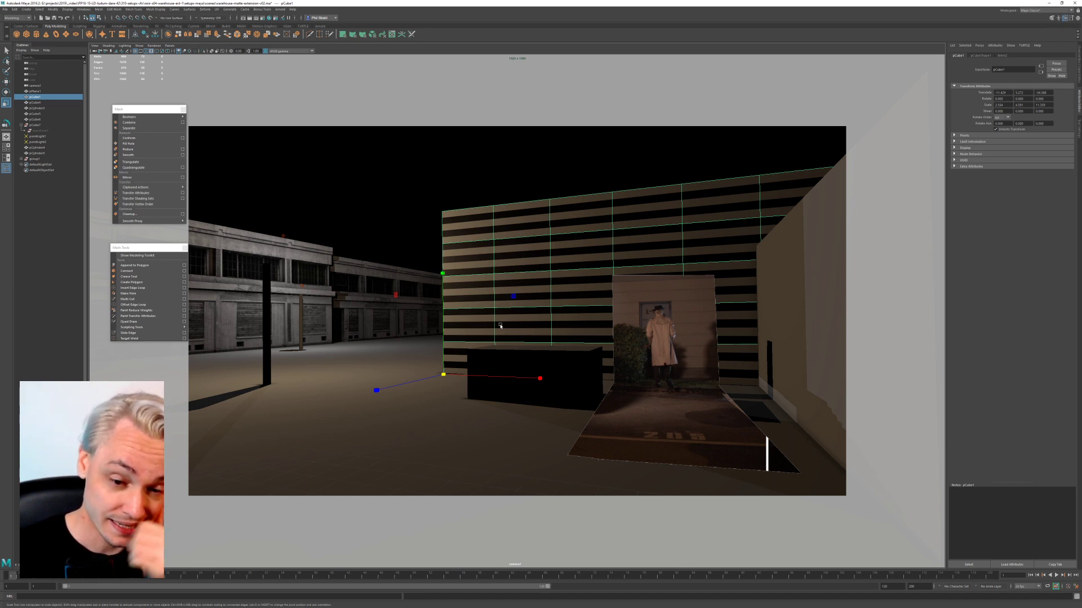
left_click(372, 189)
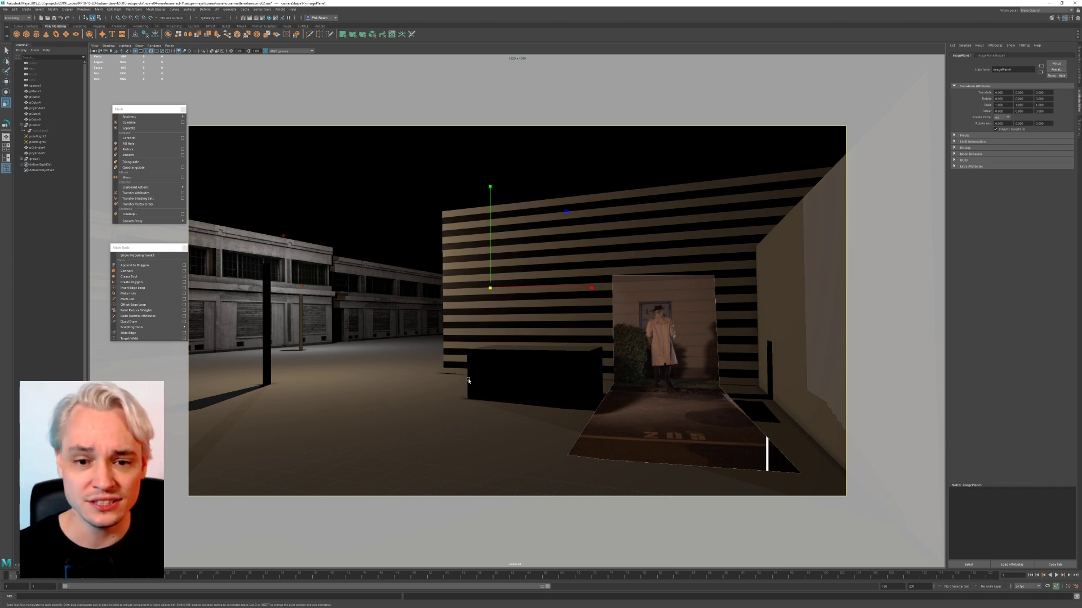
left_click(467, 325)
left_click_drag(444, 274, 445, 246)
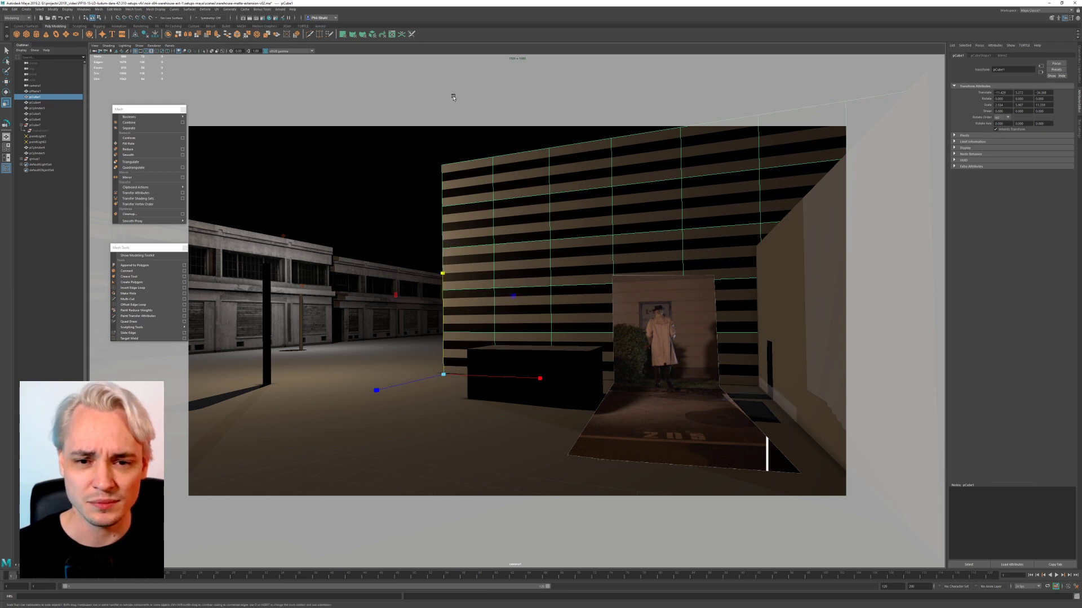
left_click(392, 185)
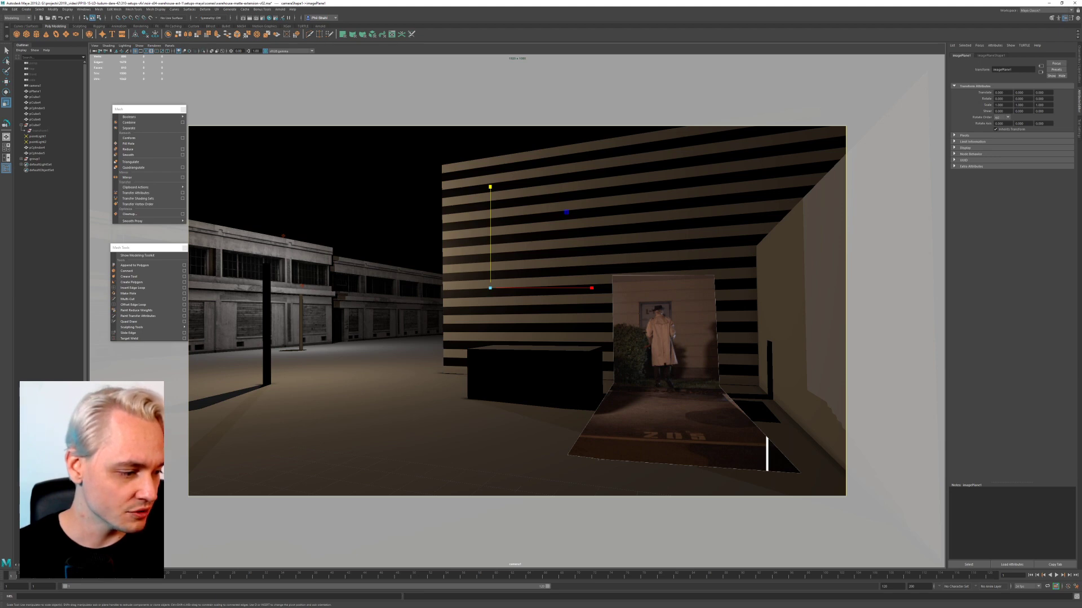
Step: Switch to the locations reference folder and open the Multnomah Block street photo in a maximized XnView window
key("alt+Tab")
left_click_drag(393, 327, 432, 170)
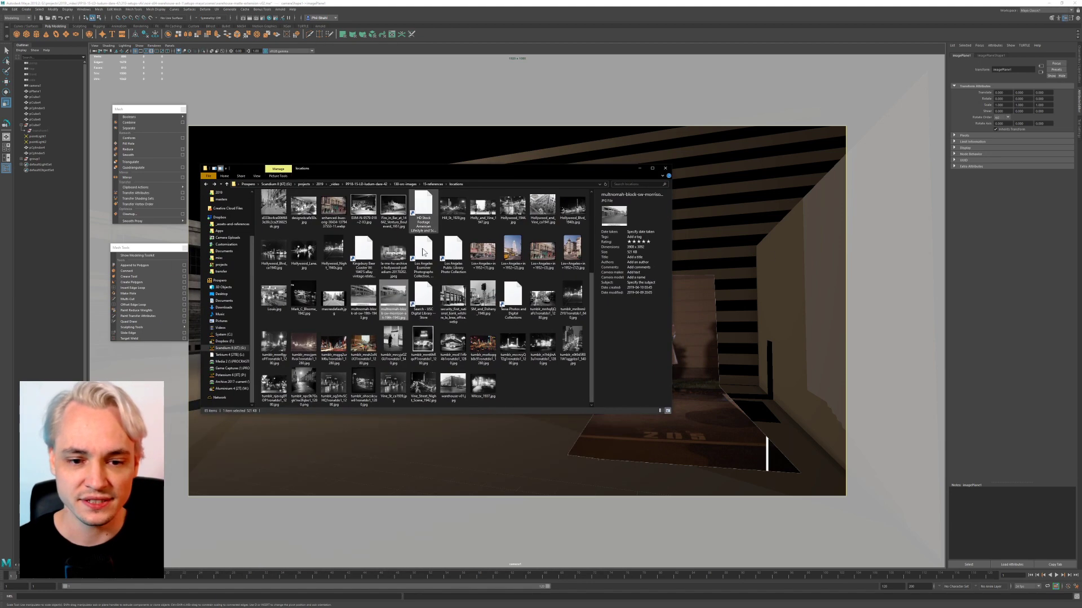
double_click(384, 311)
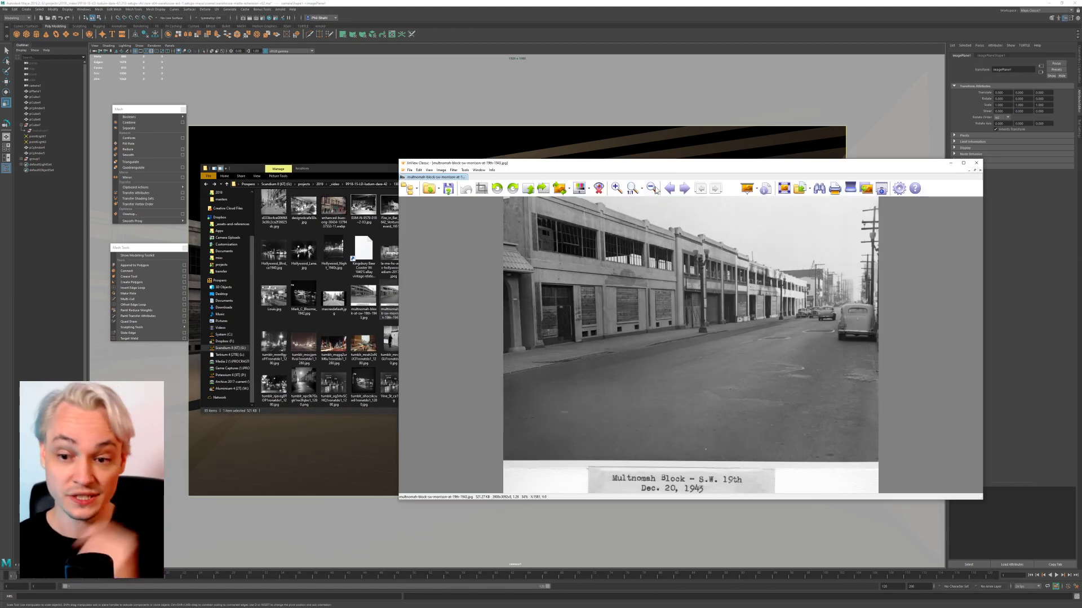
double_click(505, 164)
Step: Examine the sidewalk, curb edge and lamp post bases along the facades in the Multnomah Block photo
scroll(499, 282, "up", 6)
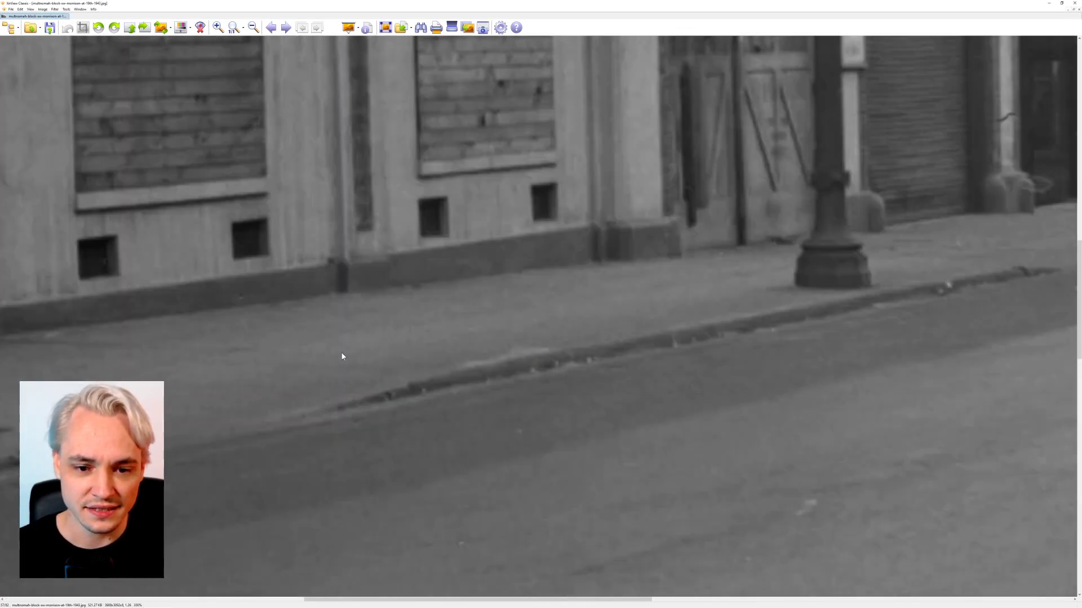
scroll(342, 356, "down", 3)
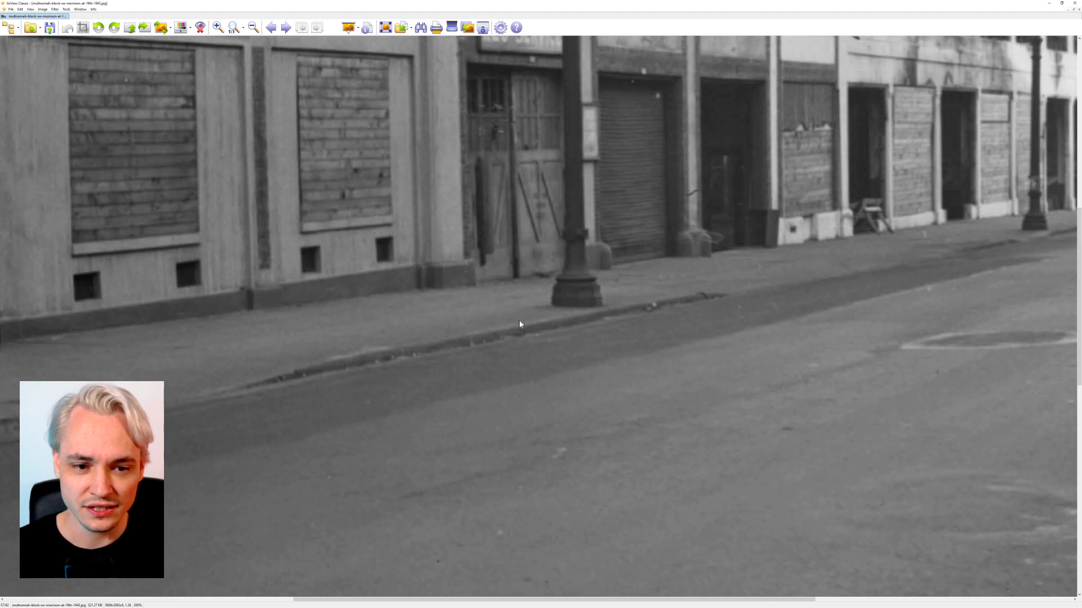
left_click_drag(705, 293, 273, 377)
left_click_drag(556, 312, 442, 344)
scroll(541, 375, "down", 2)
left_click_drag(445, 418, 370, 321)
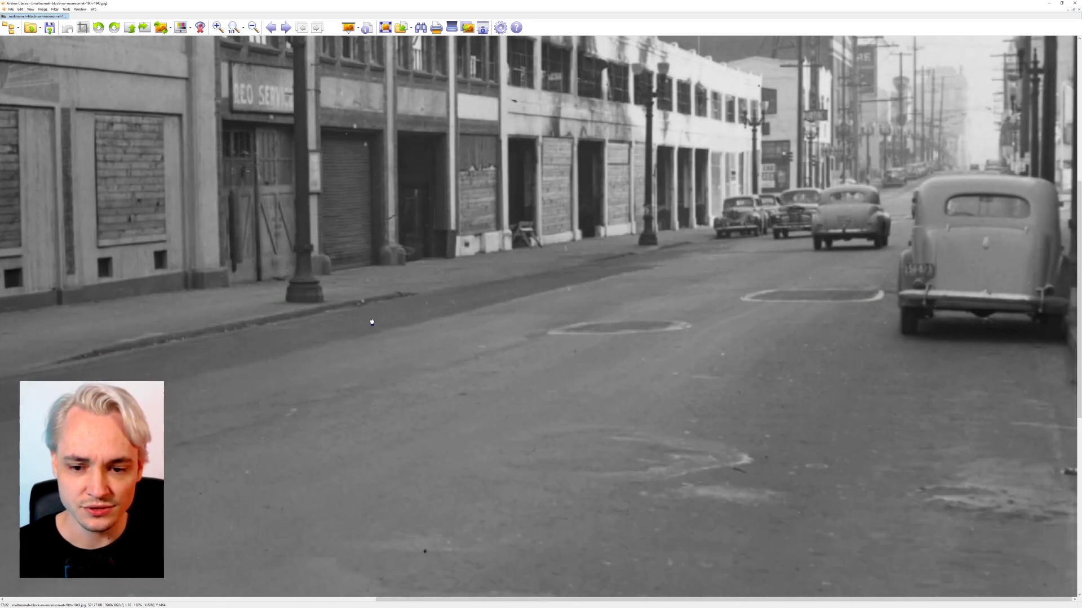
scroll(468, 326, "down", 2)
scroll(452, 434, "down", 2)
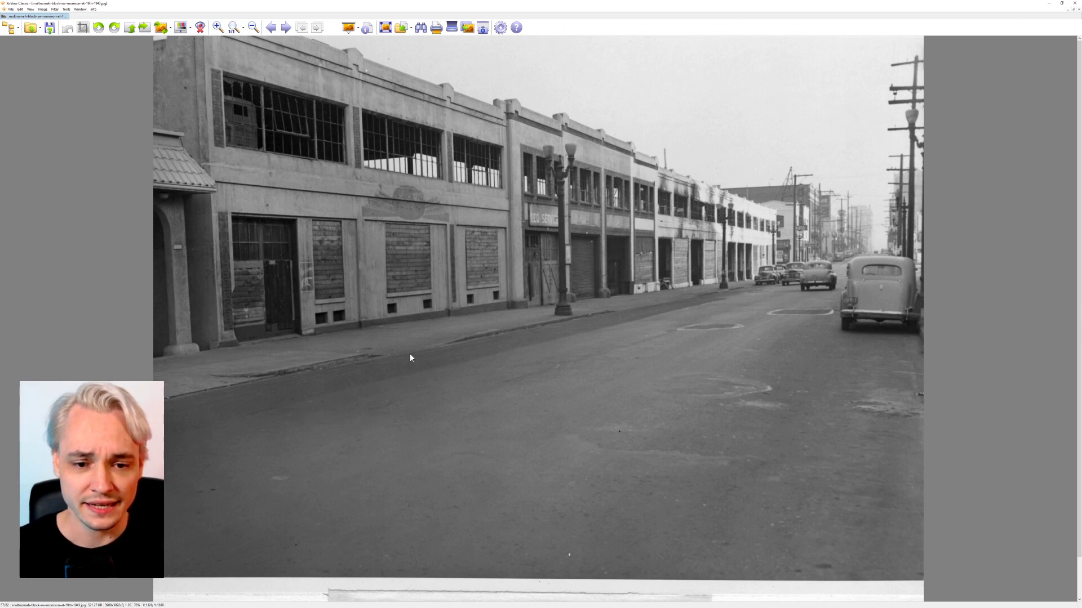
scroll(338, 356, "up", 3)
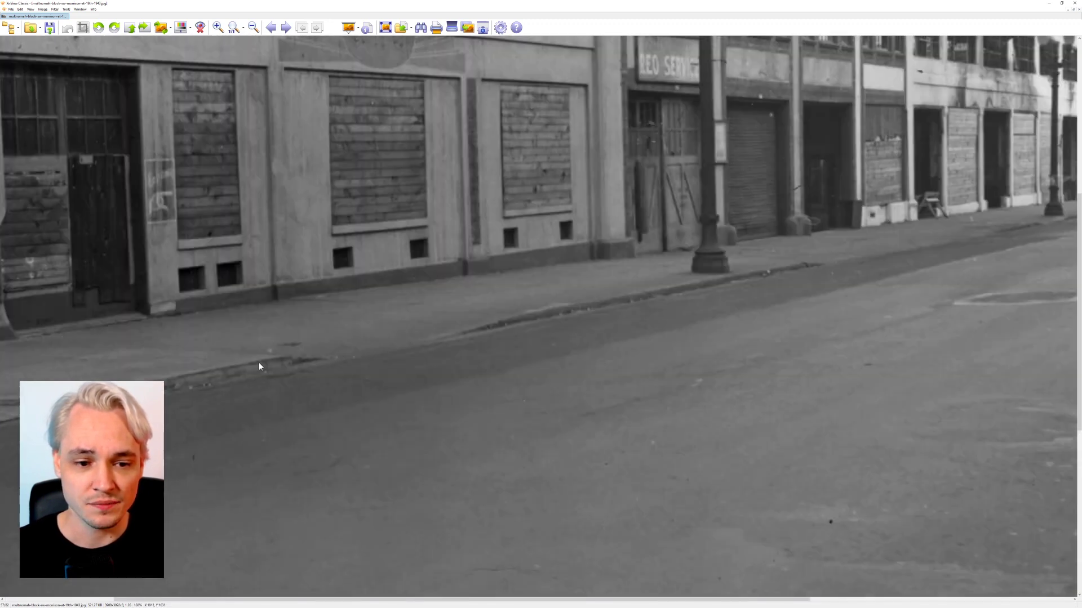
Step: Examine the curb edge, lamp posts and garage facades up to the roofline in the Multnomah Block photo
left_click_drag(466, 310, 199, 368)
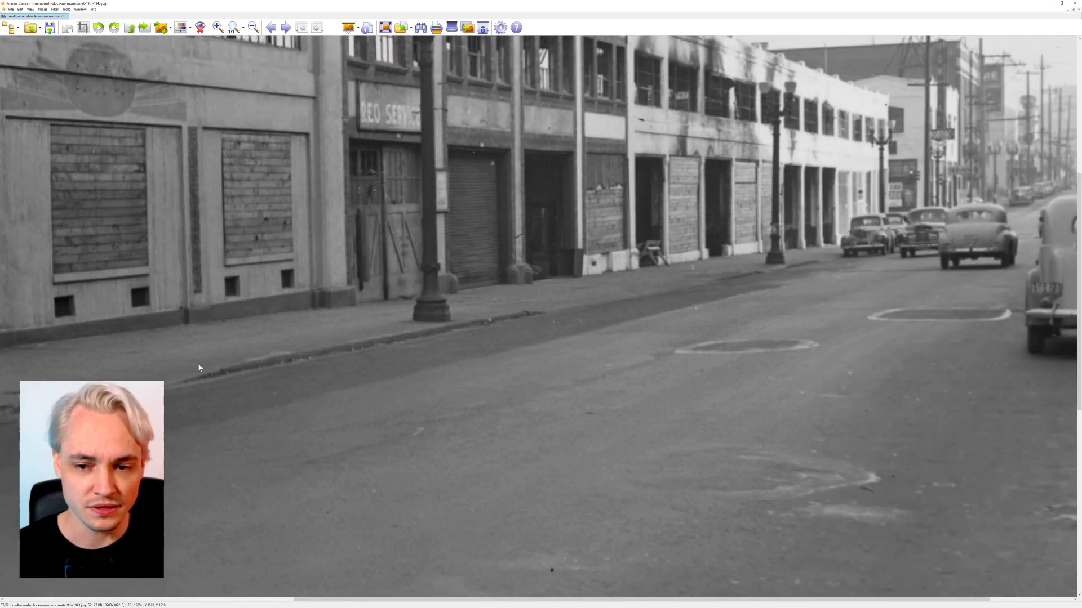
left_click_drag(522, 319, 462, 324)
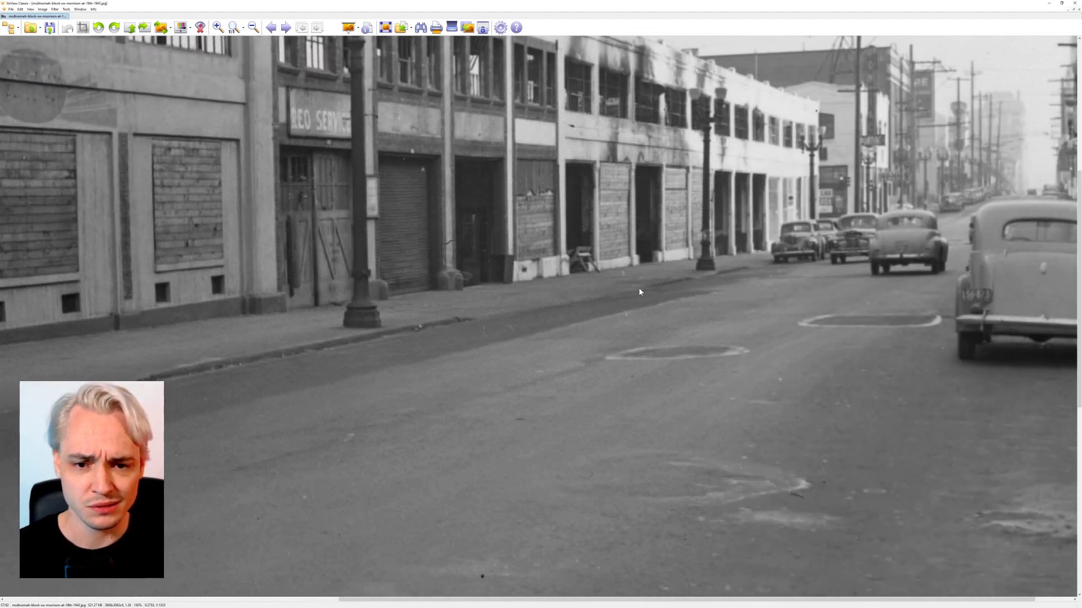
scroll(633, 292, "down", 2)
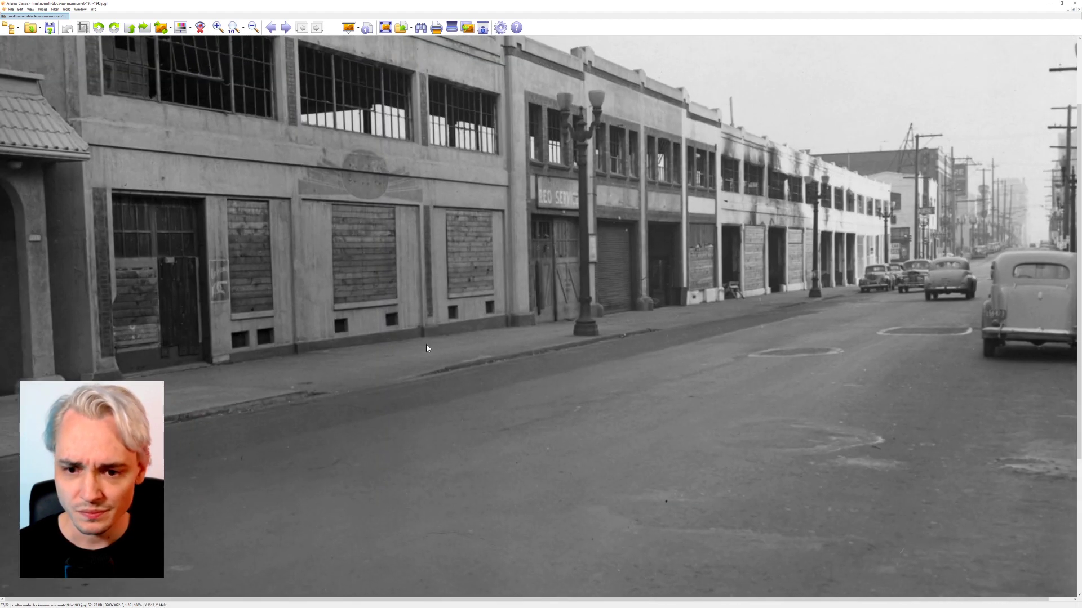
scroll(426, 345, "down", 1)
scroll(511, 327, "up", 4)
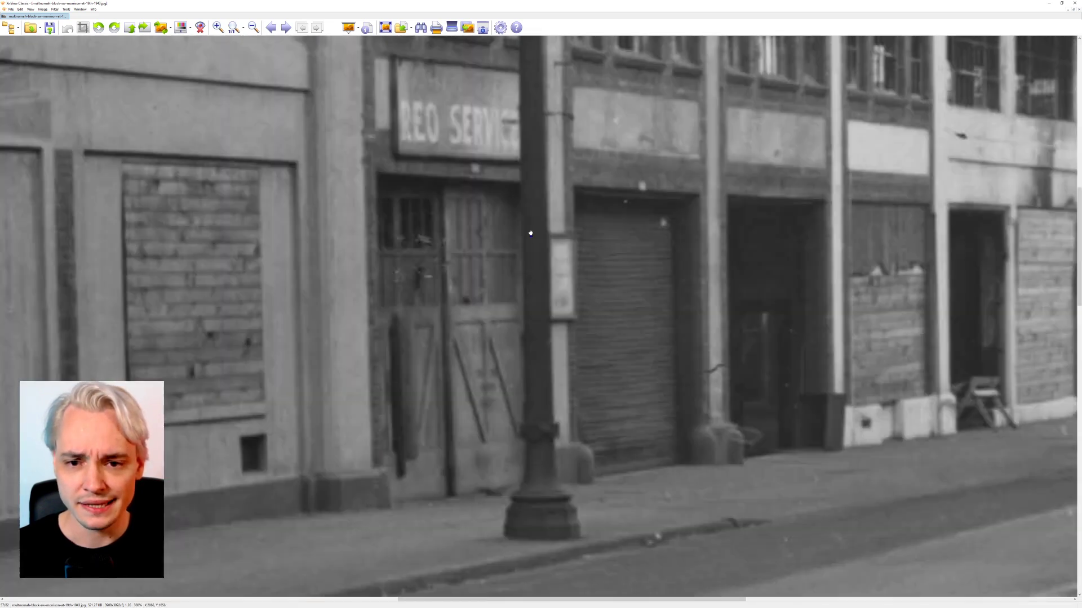
left_click_drag(530, 233, 569, 490)
scroll(568, 225, "down", 1)
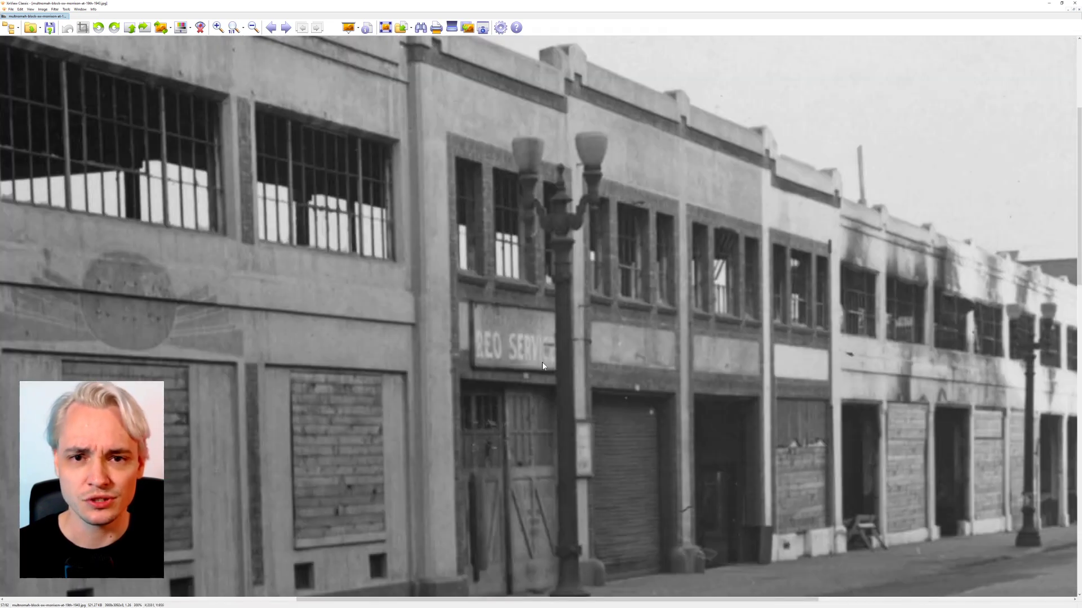
left_click_drag(542, 362, 532, 244)
Step: Browse the other location photos, including the bank facade and night street shots, and close the image viewer
key("Page_Down")
key("Page_Down")
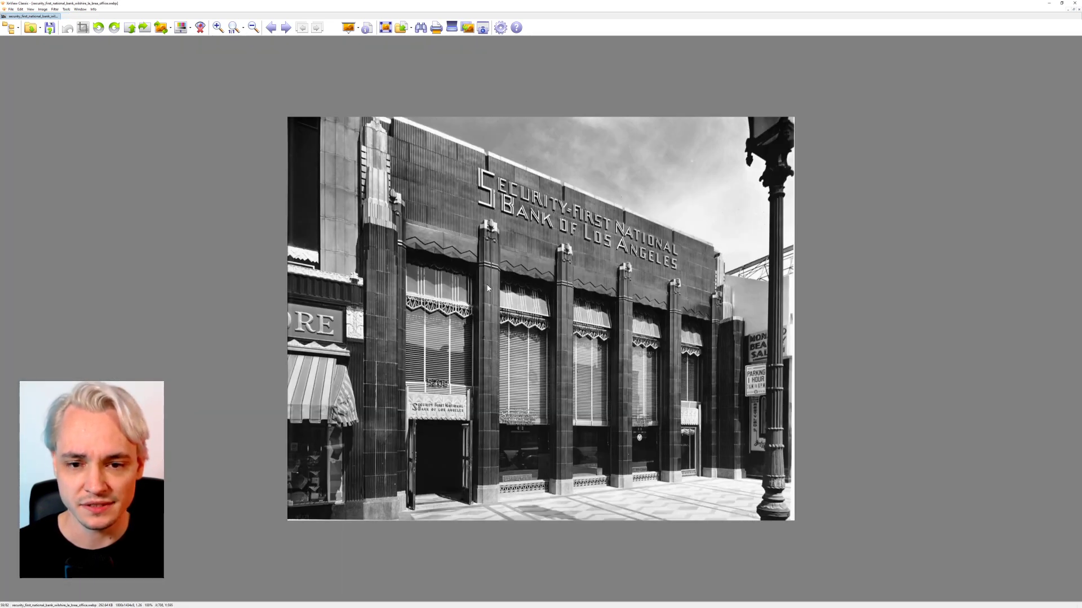
key("Page_Down")
key("Page_Down")
key("Page_Down")
key("Page_Down")
key("Page_Down")
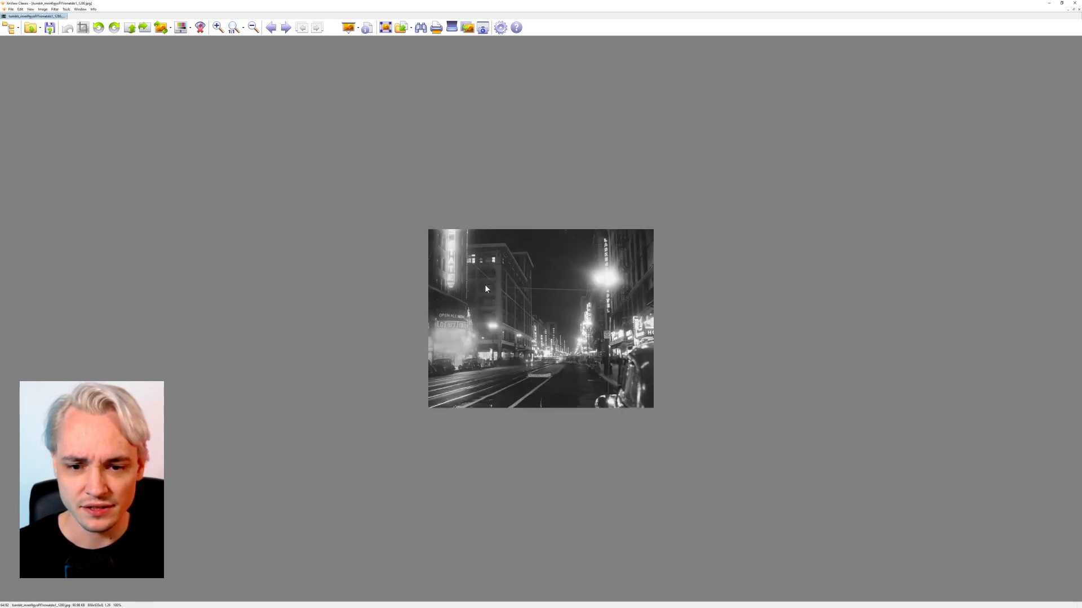
key("Page_Down")
key("Page_Down")
key("Page_Down")
key("Page_Down")
key("Page_Down")
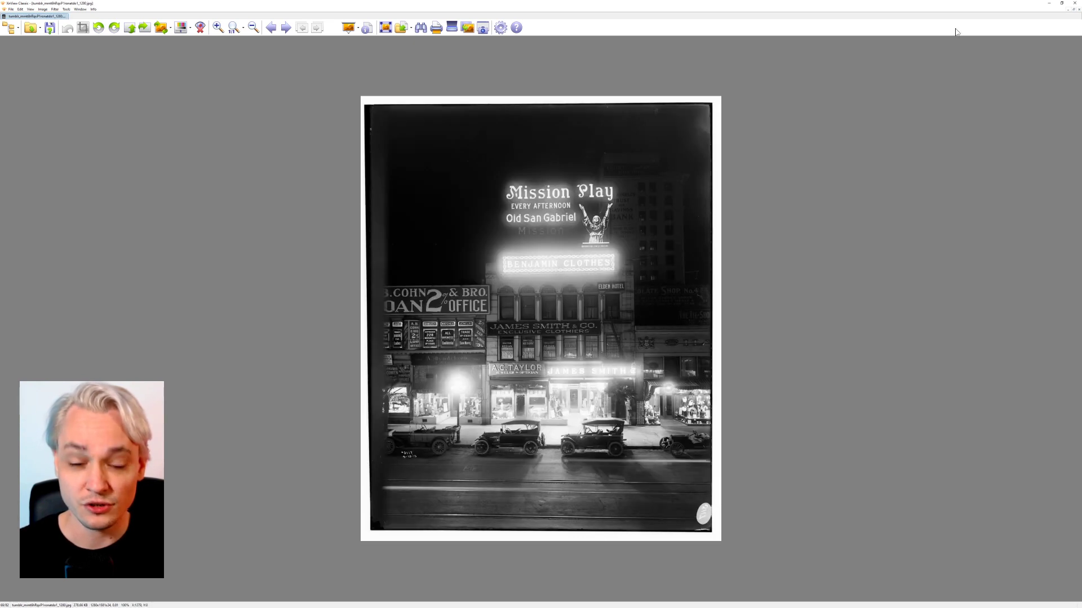
left_click(1075, 3)
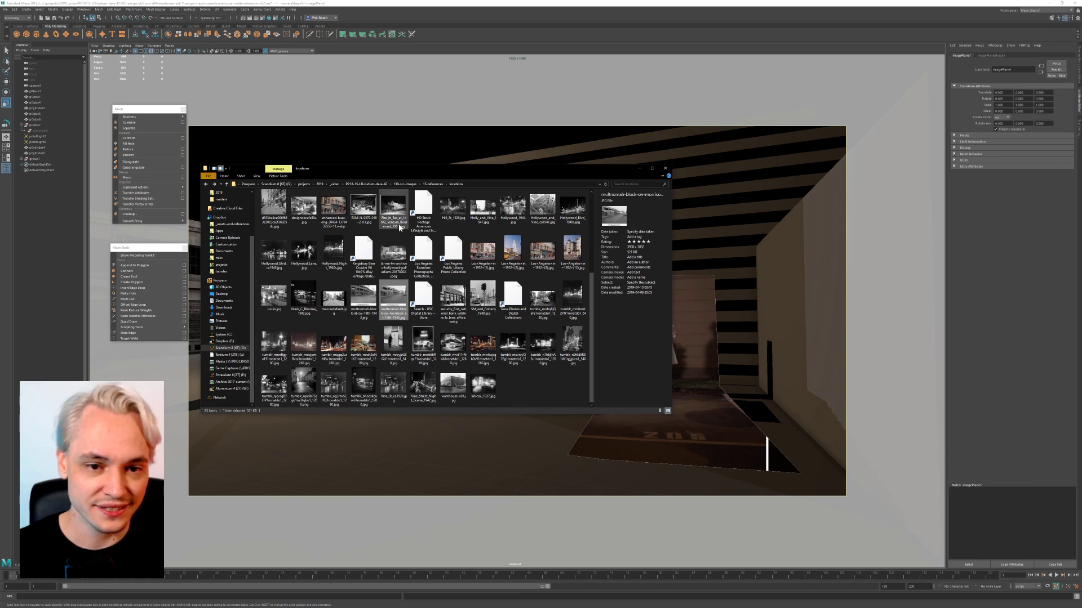
Step: Look through the props-and-wardrobe and misc image folders and return to the project's main folder
left_click(418, 251)
key("alt+Left")
key("Down")
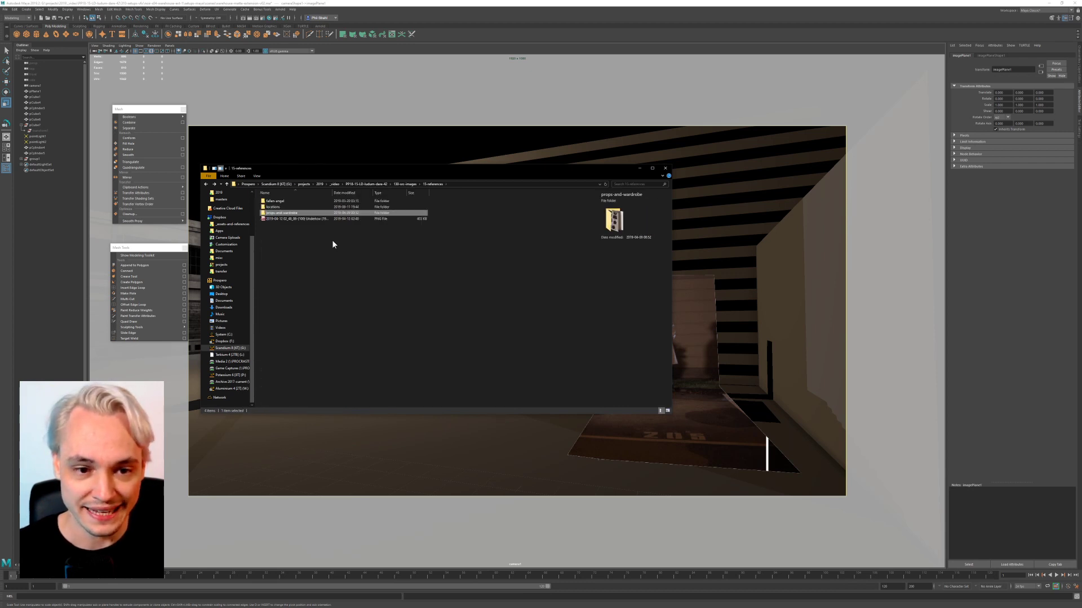
key("Return")
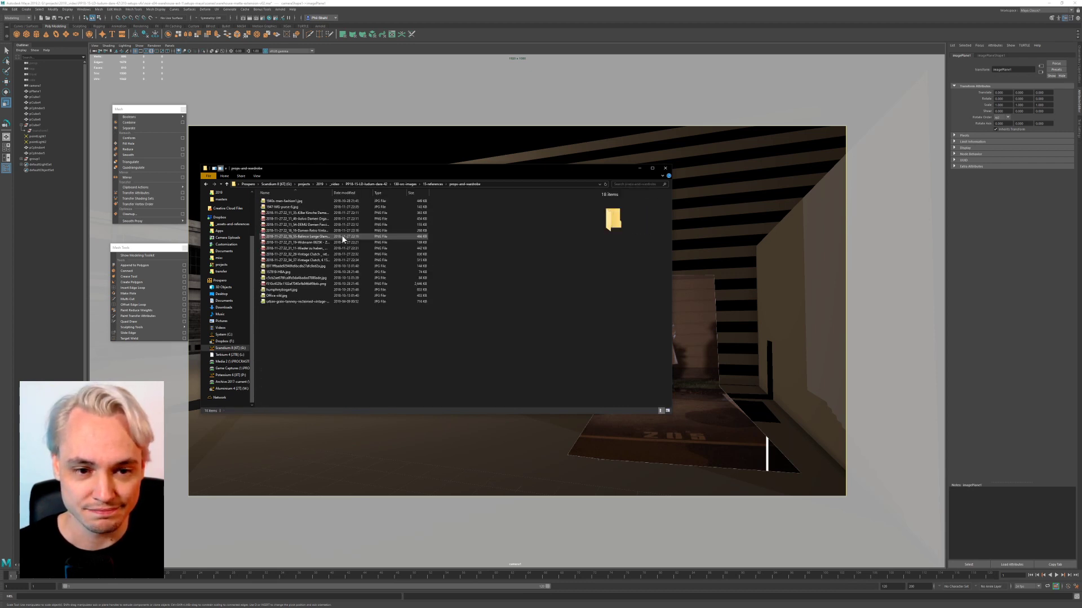
key("alt+Left")
key("alt+Up")
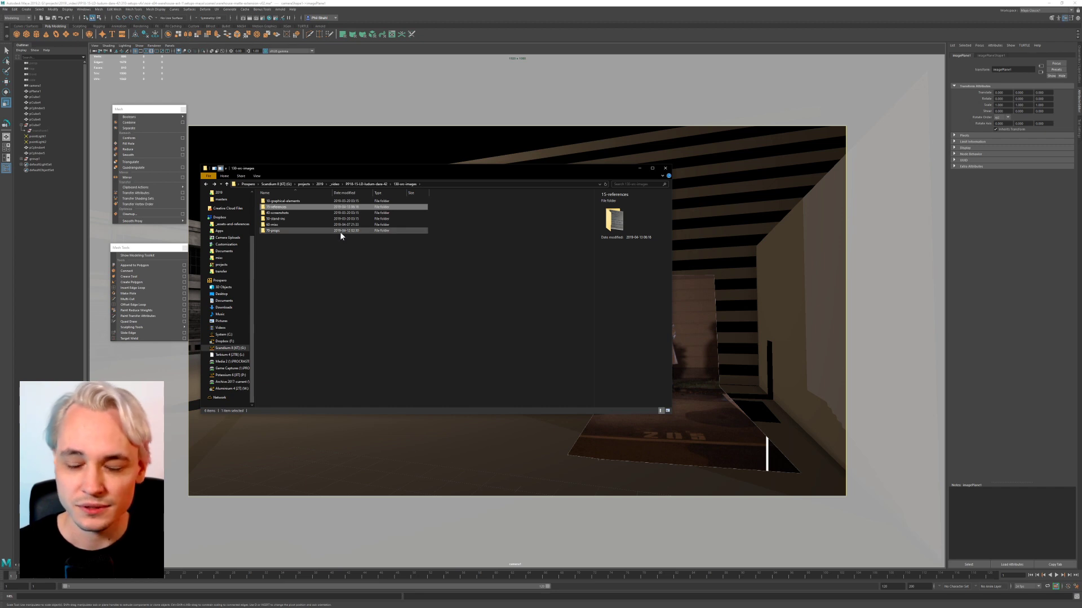
key("Down")
key("Down")
key("Down")
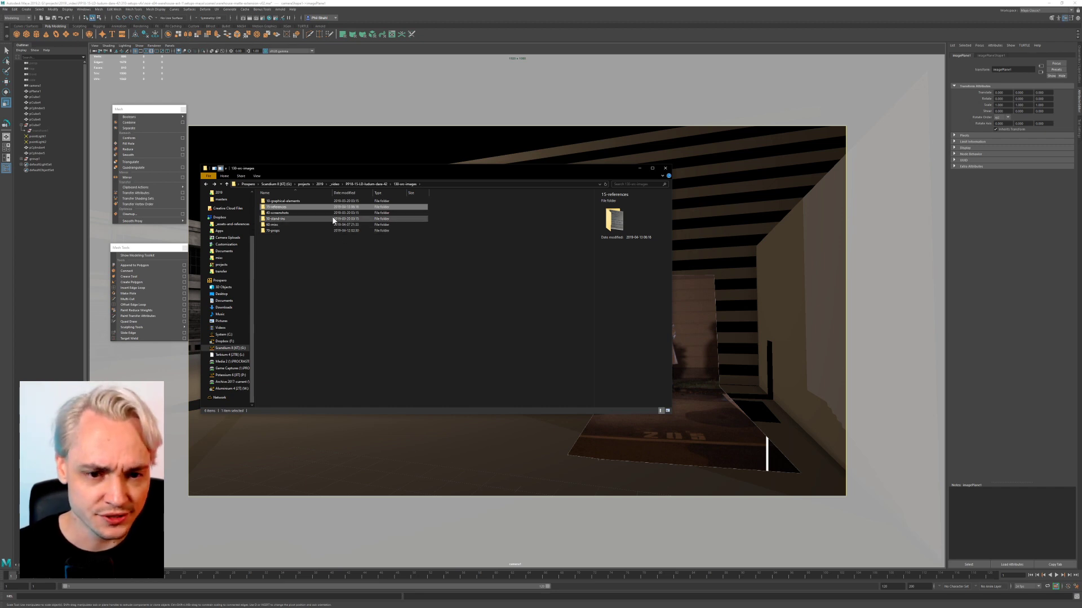
key("Return")
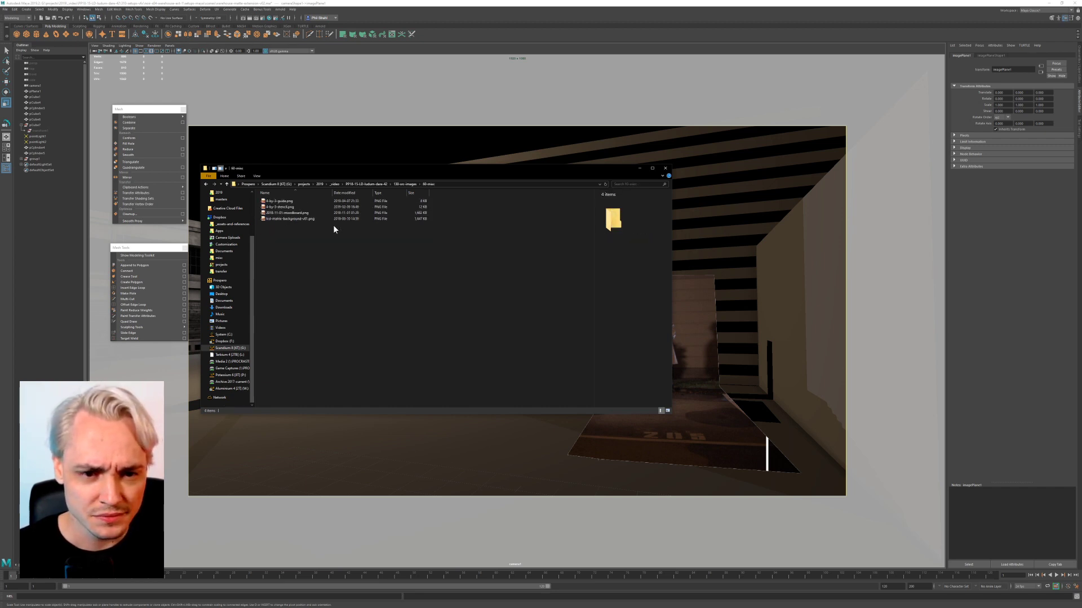
key("Down")
key("alt+Left")
key("alt+Up")
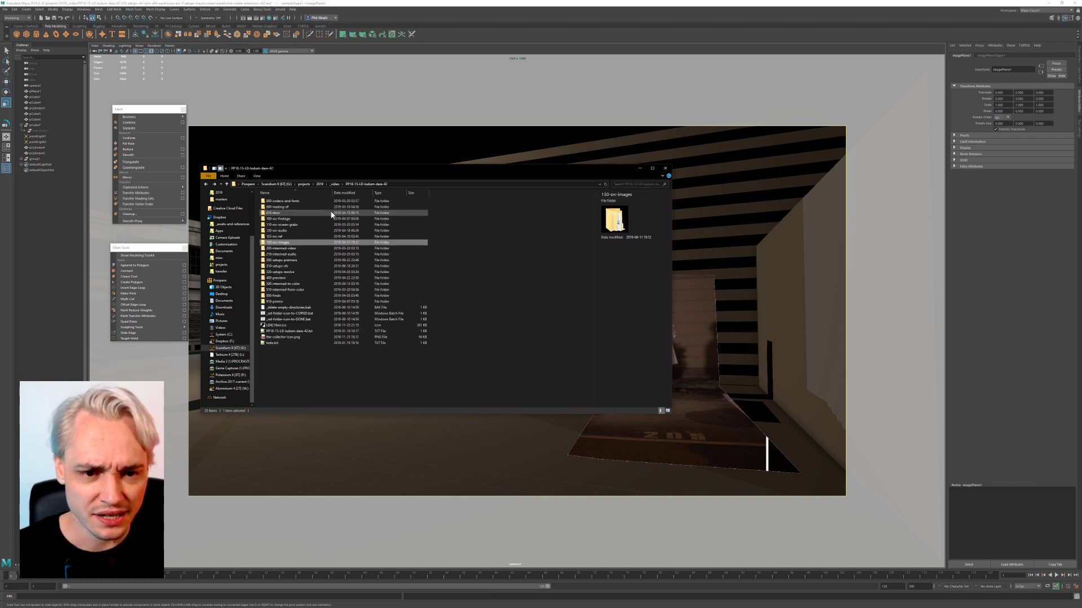
key("Up")
key("Return")
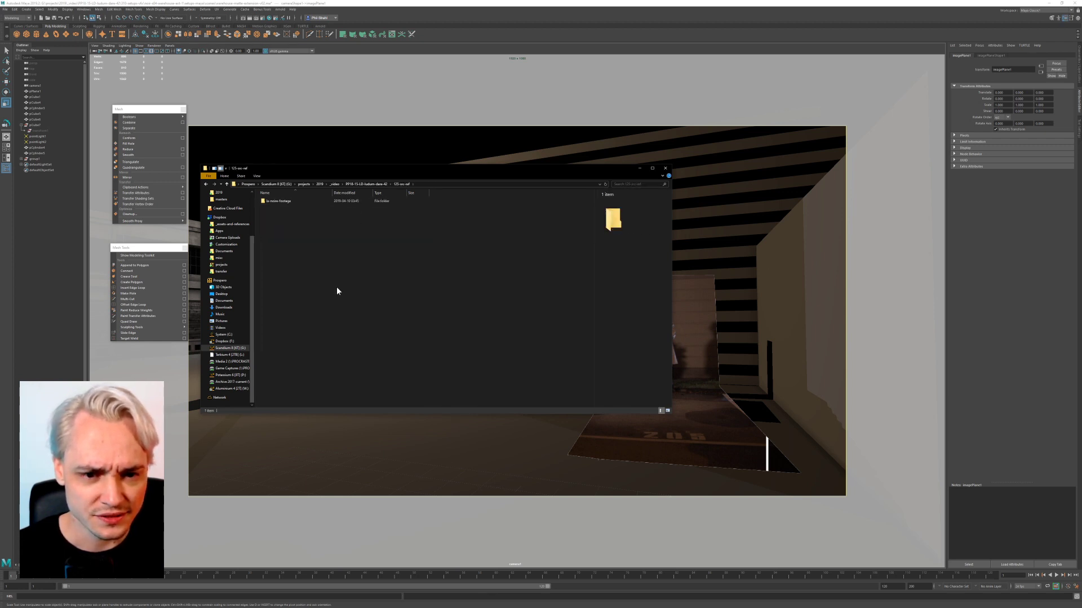
key("Down")
key("Return")
key("Down")
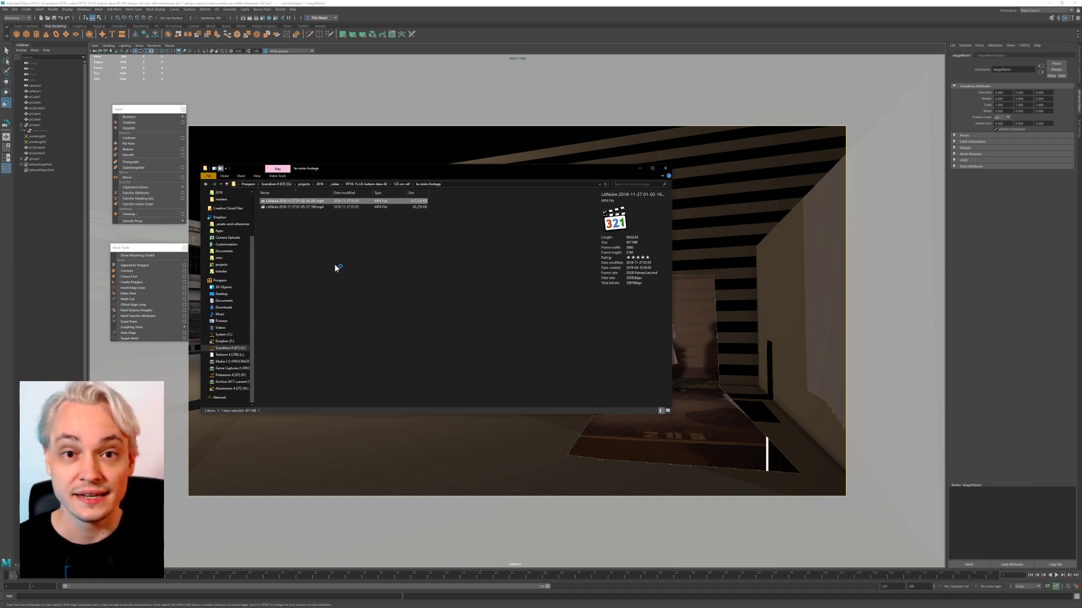
key("Return")
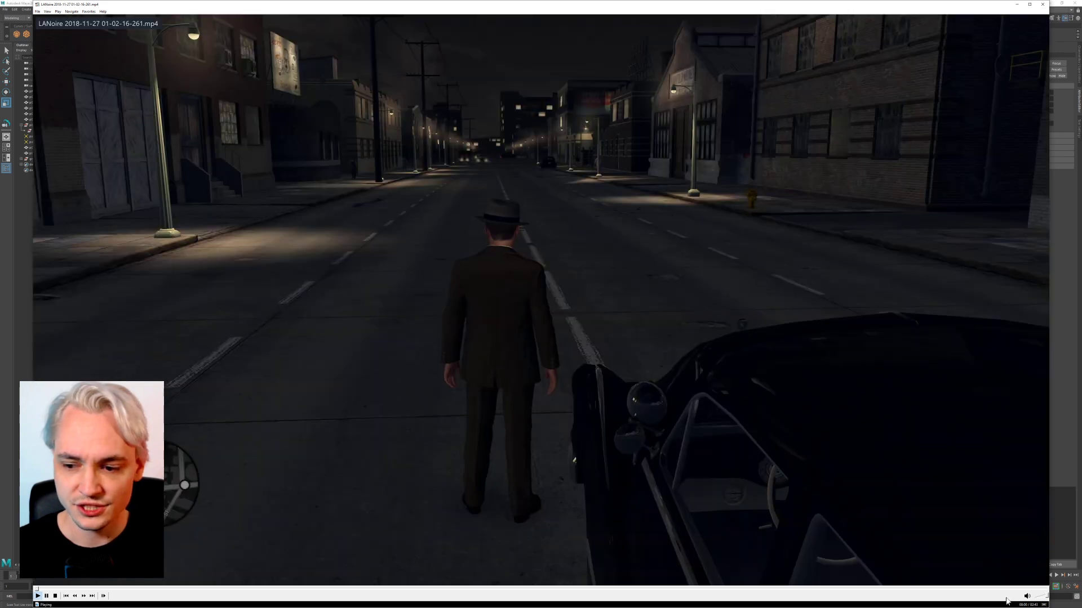
left_click(1027, 596)
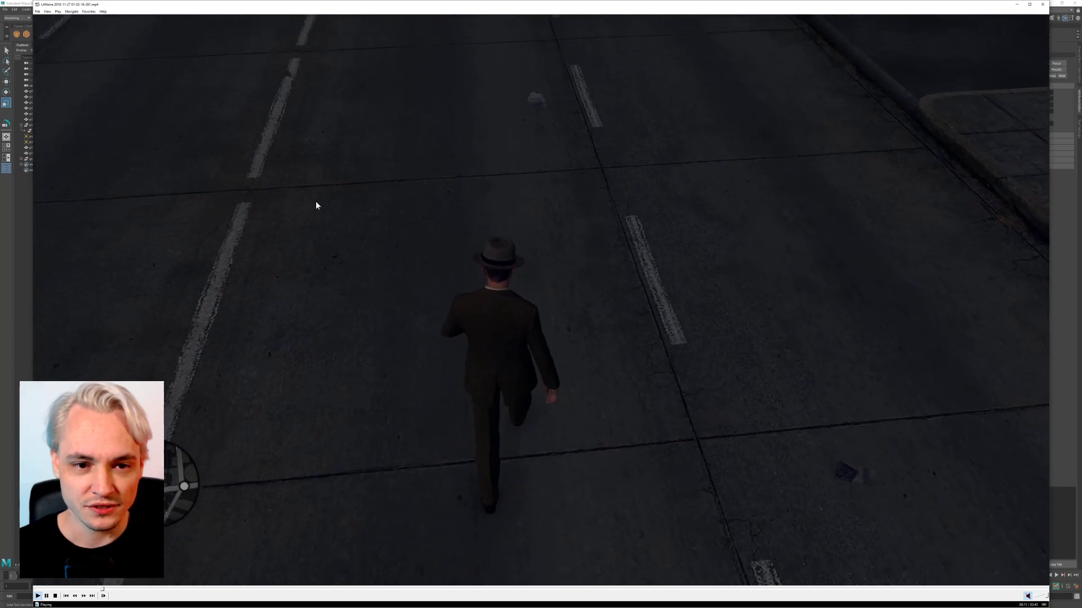
Step: Play the game clip up to the Manifold Metals warehouse with the lit side door, pause it and minimize Maya behind it
left_click(341, 417)
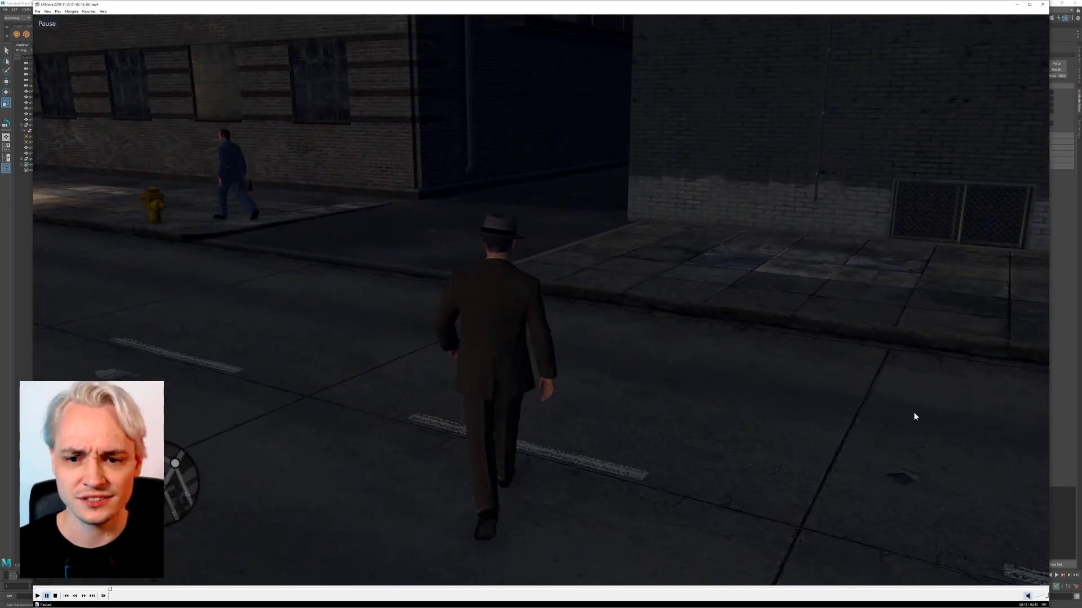
left_click(624, 503)
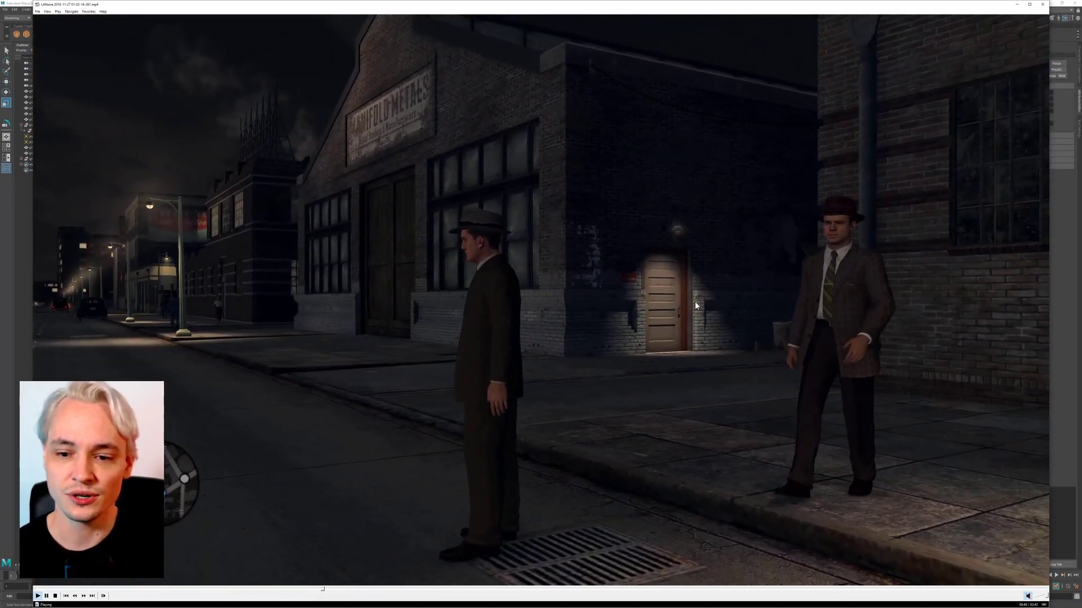
key("space")
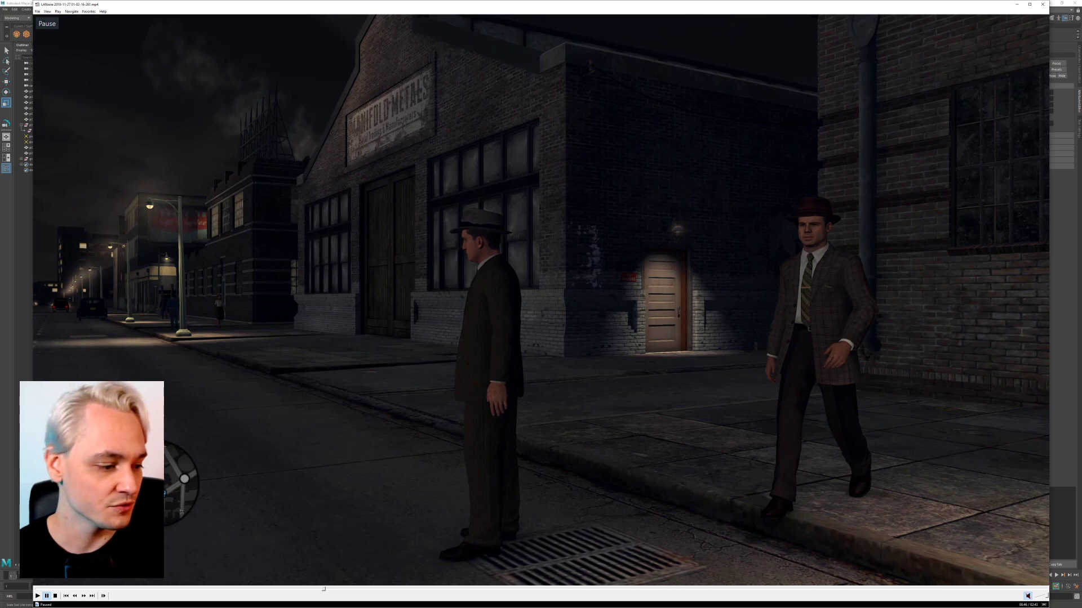
key("alt+Tab")
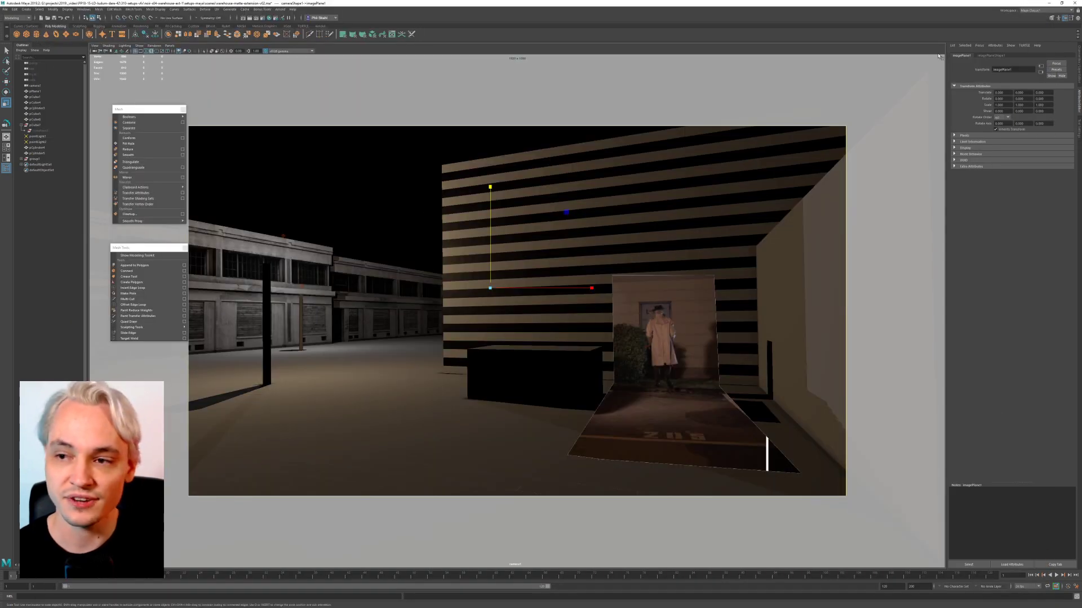
left_click(1048, 3)
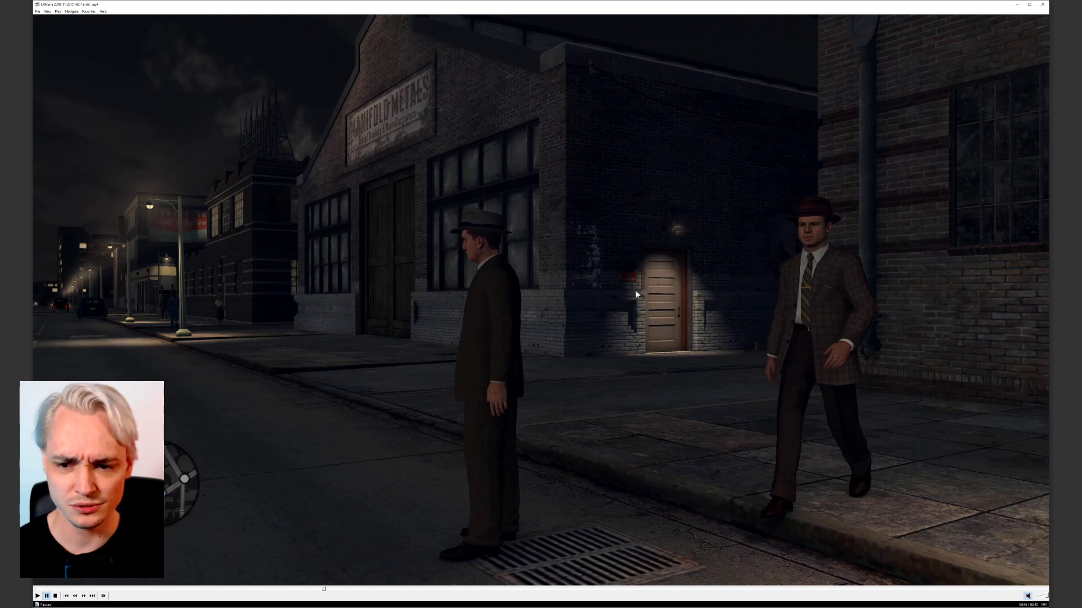
Step: Study the Manifold Metals warehouse and its alley in further paused frames, minimize the player and switch to Maya
left_click(644, 339)
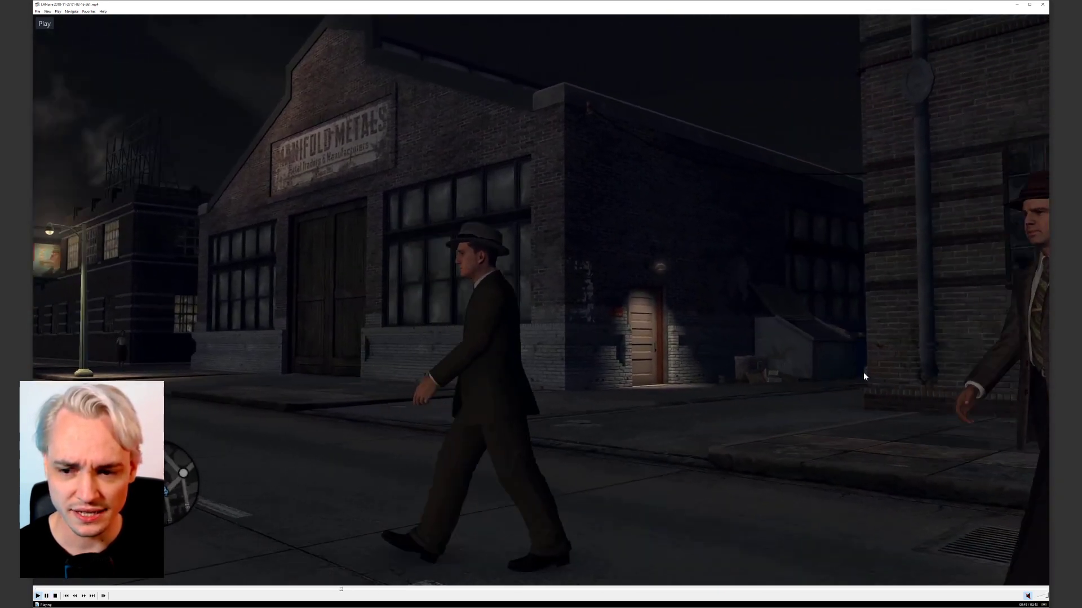
left_click(748, 388)
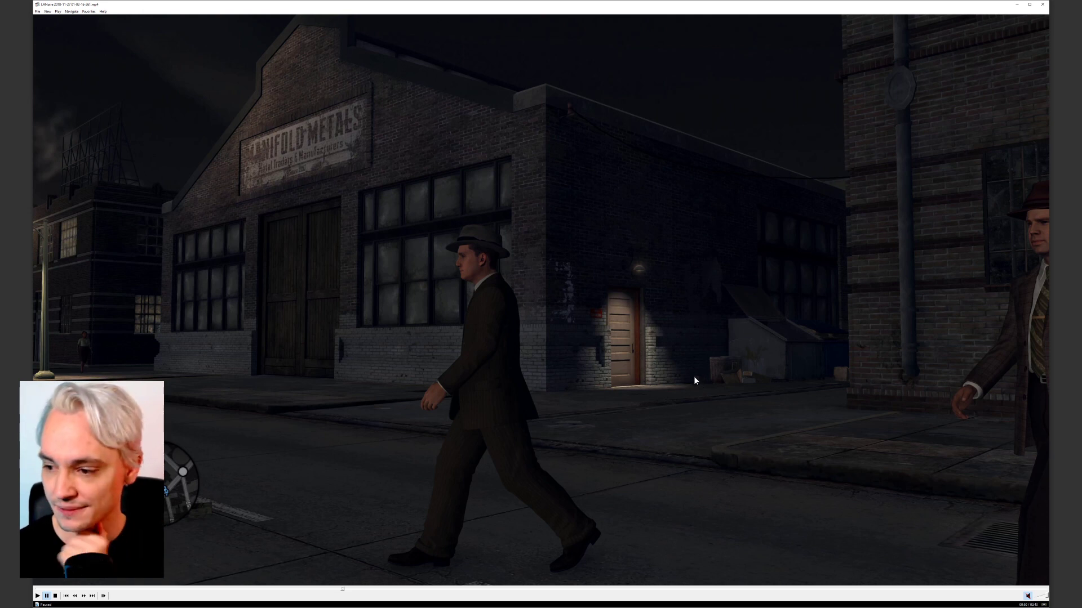
left_click(589, 325)
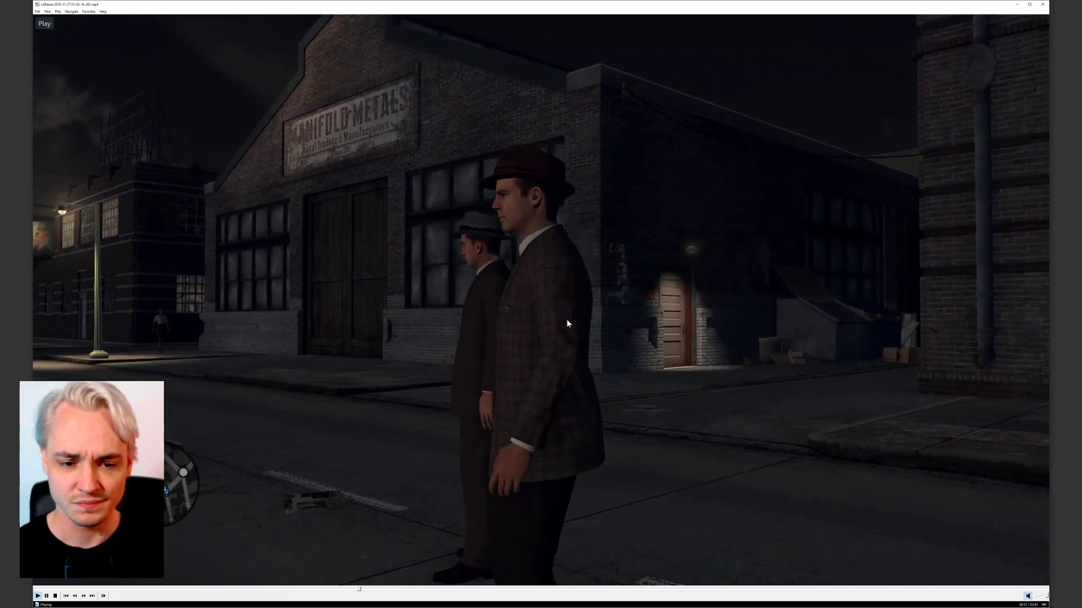
left_click(710, 308)
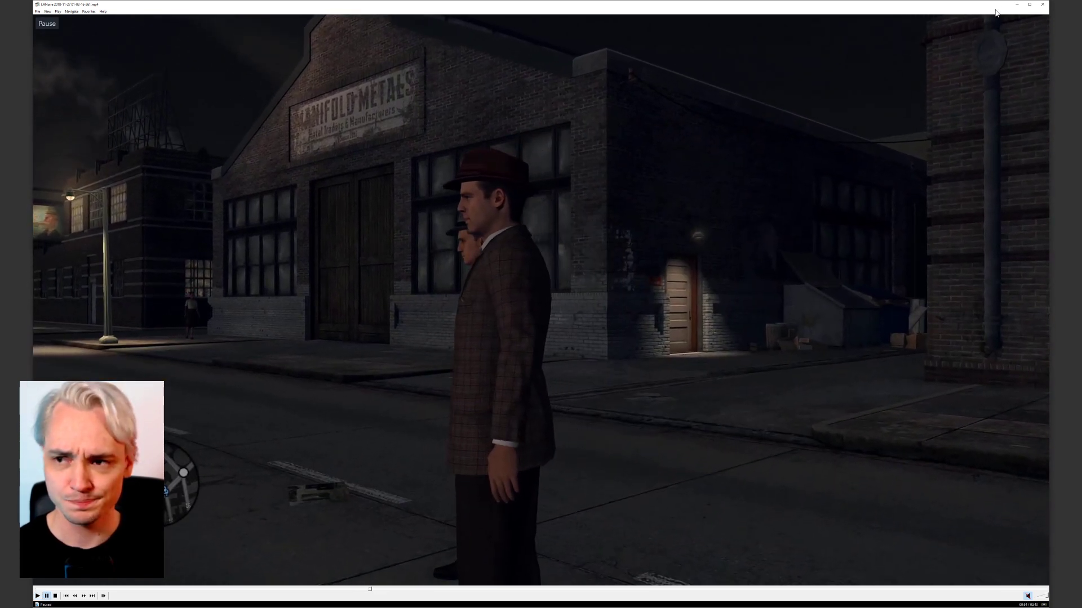
left_click(1017, 5)
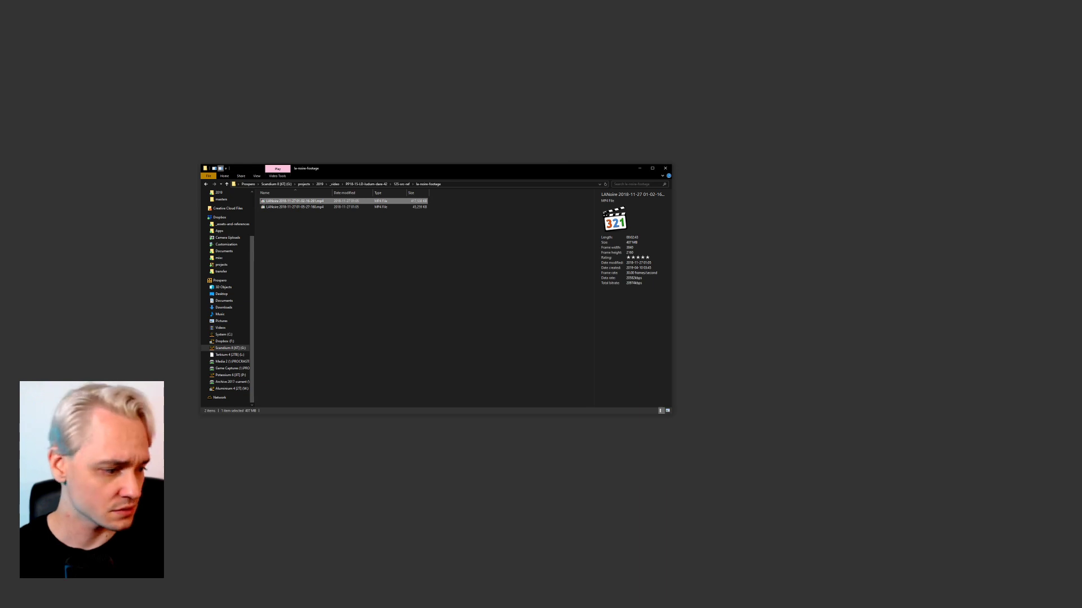
key("alt+Tab")
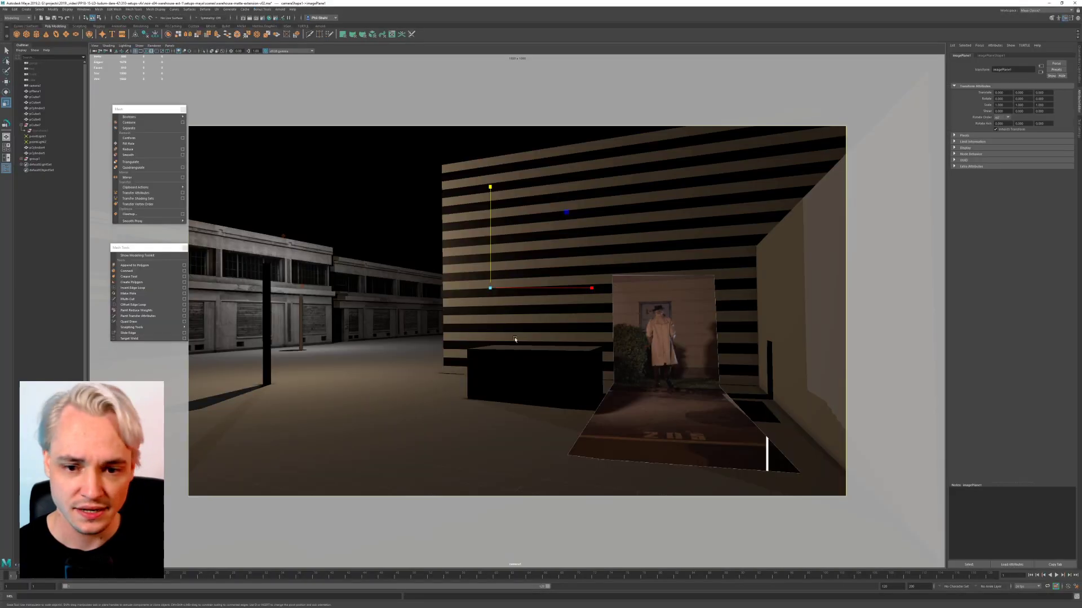
Step: In the perspective view, select the ground plane's faces beneath and behind the facade row, extending to the adjacent strip of street
key("space")
left_click_drag(355, 351, 362, 332)
left_click_drag(397, 327, 411, 365, "alt")
left_click(431, 359)
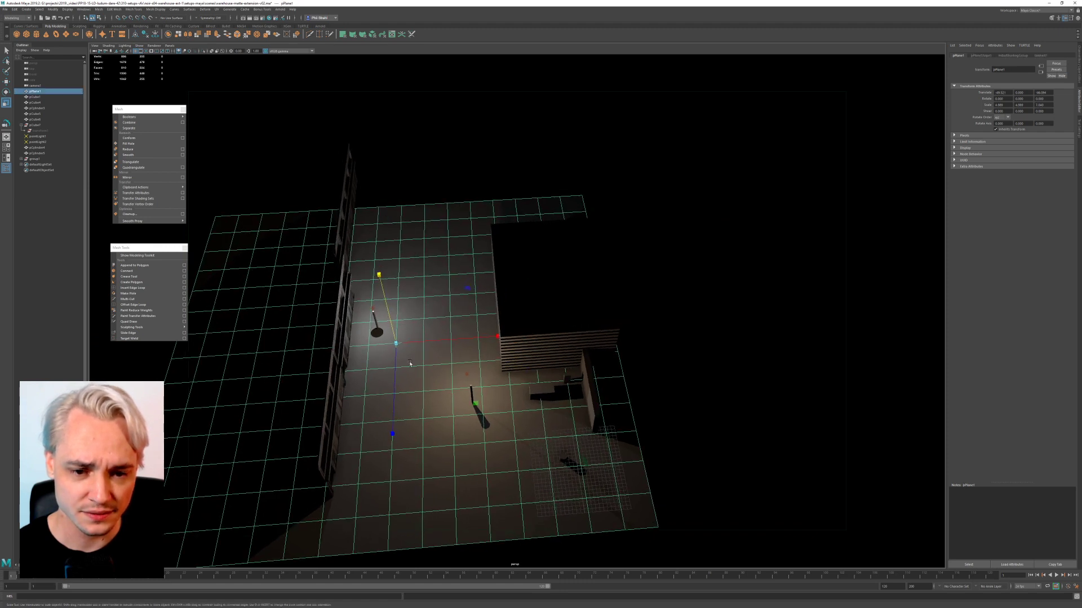
right_click_drag(411, 364, 420, 403, "alt")
middle_click_drag(410, 383, 446, 353, "alt")
right_click_drag(417, 278, 418, 298)
left_click_drag(253, 183, 425, 507)
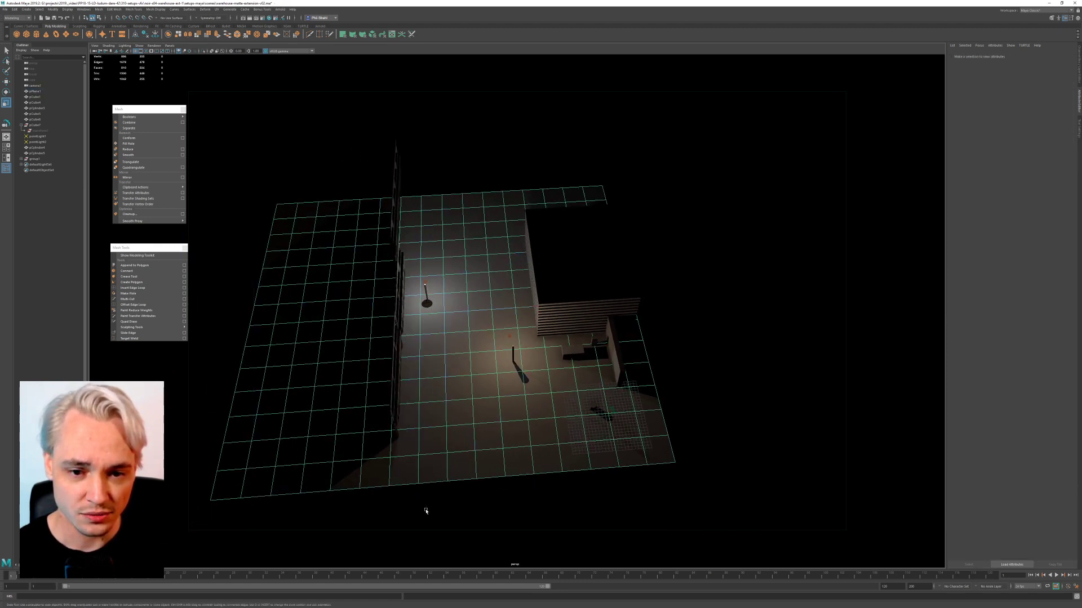
right_click(457, 204)
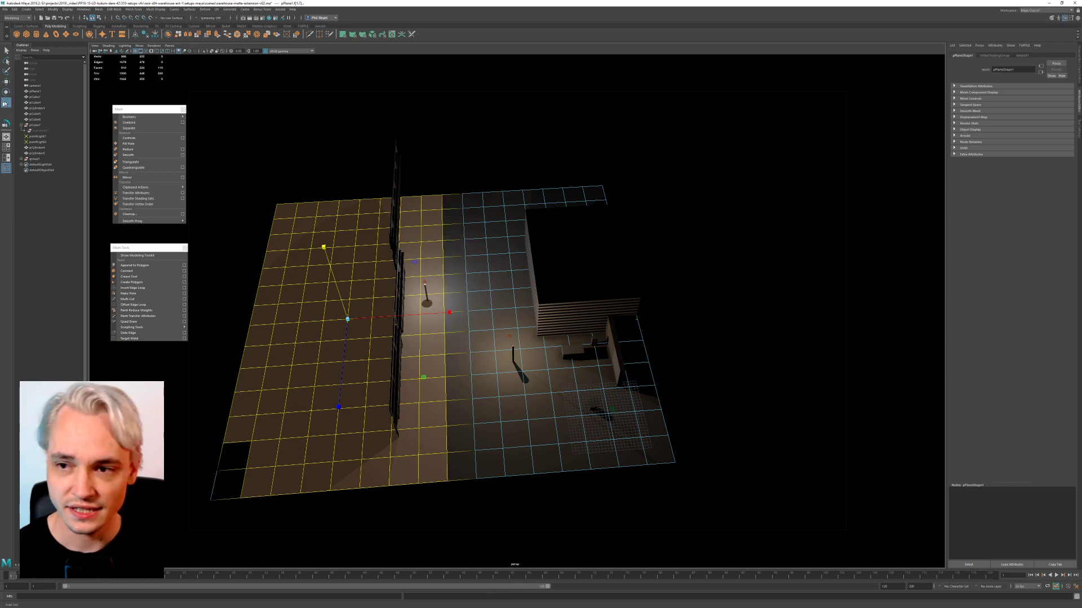
Step: Turn off soft selection in the Scale tool's settings
key("ctrl+a")
double_click(6, 105)
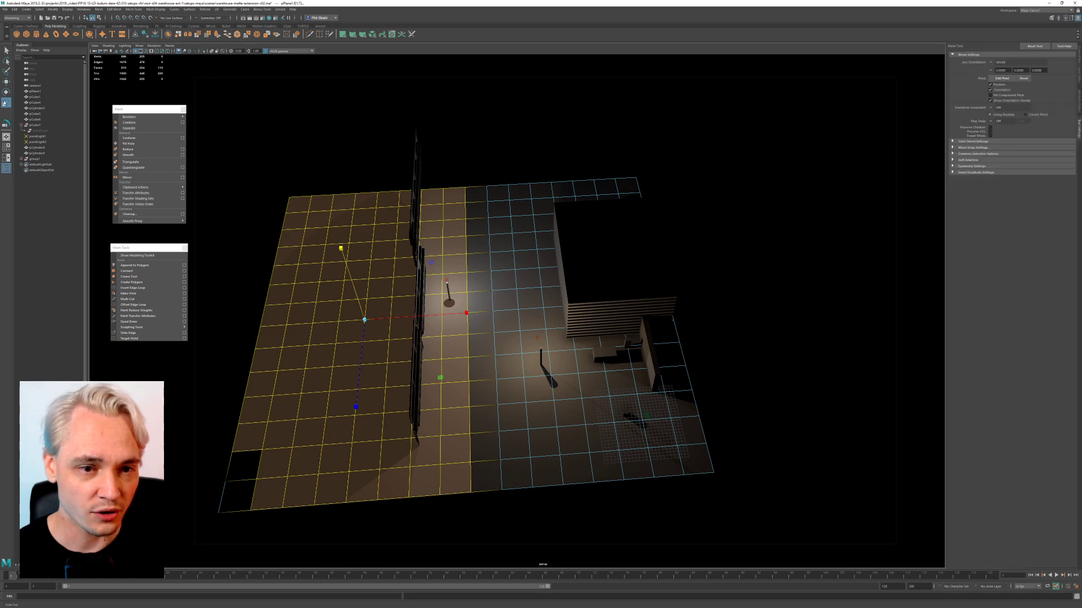
left_click(984, 164)
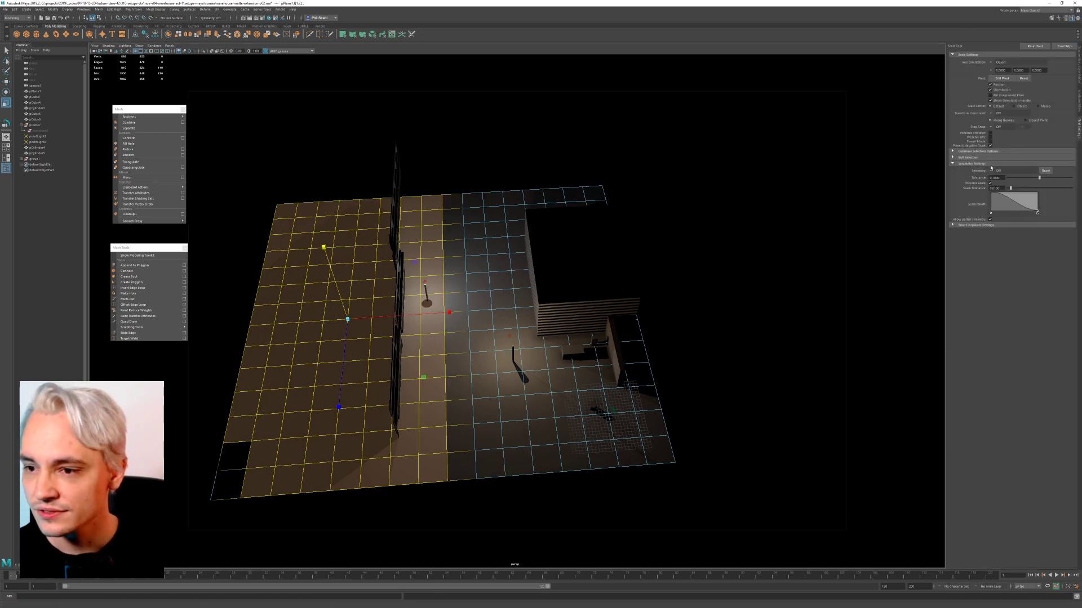
left_click(959, 158)
left_click(991, 165)
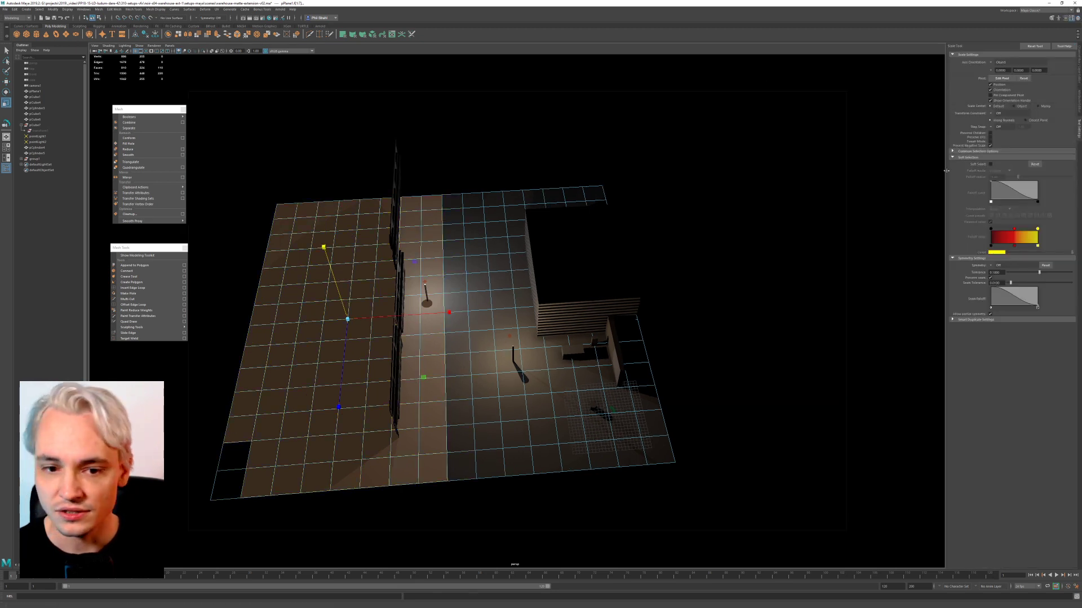
right_click_drag(413, 269, 414, 251)
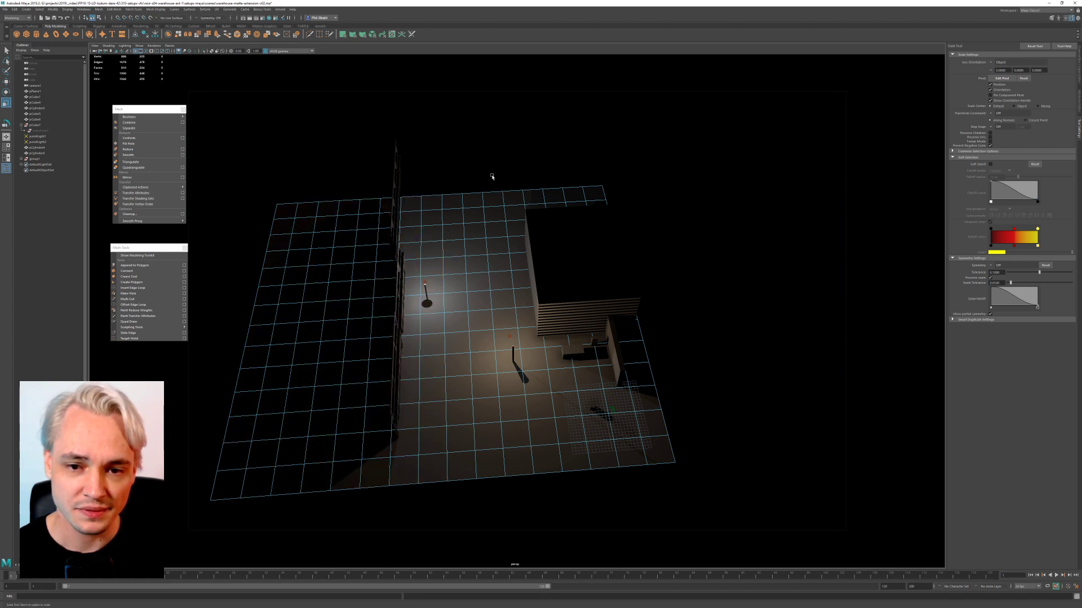
left_click_drag(492, 177, 443, 483)
left_click_drag(475, 317, 464, 317, "alt")
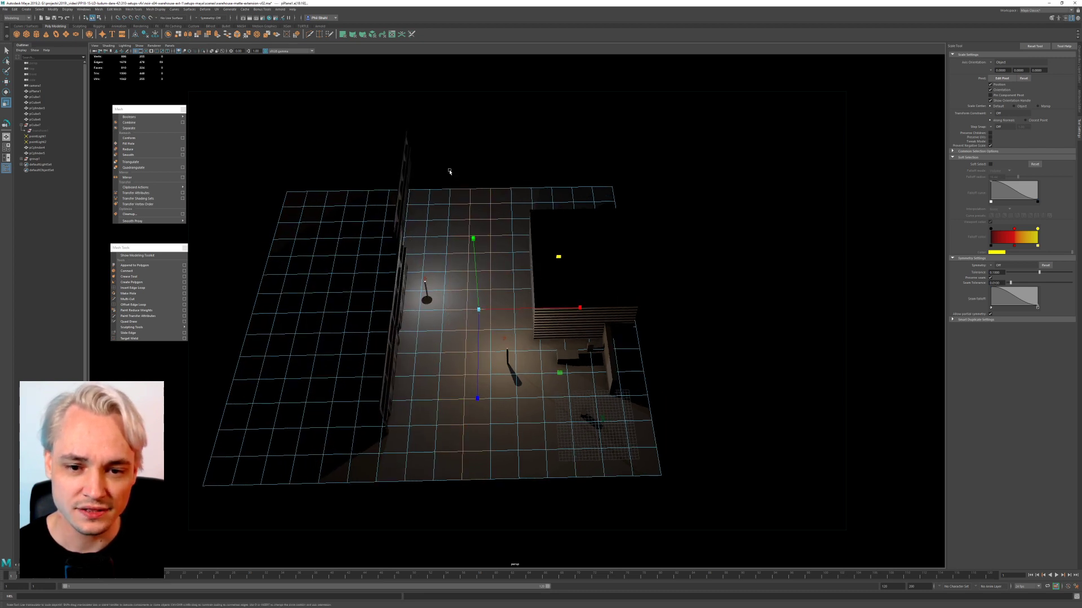
left_click_drag(445, 171, 498, 514)
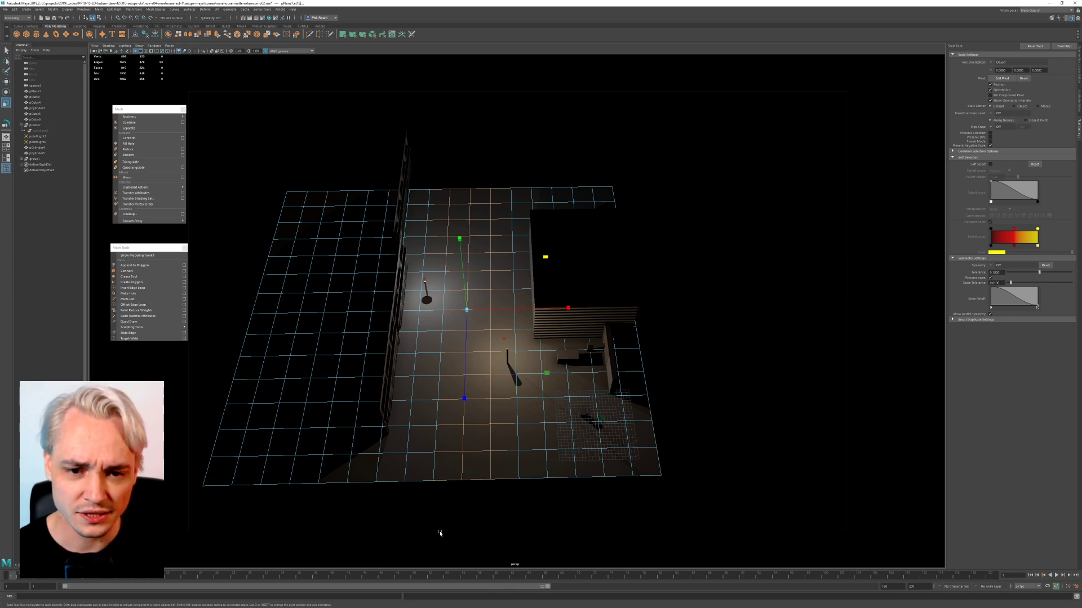
left_click_drag(440, 532, 495, 177)
Step: Extrude the four-column strip of street faces between the facade row and the slatted building and lower it slightly to form curbs
left_click_drag(462, 221, 455, 209, "alt")
right_click_drag(455, 209, 455, 224)
left_click_drag(433, 174, 501, 525)
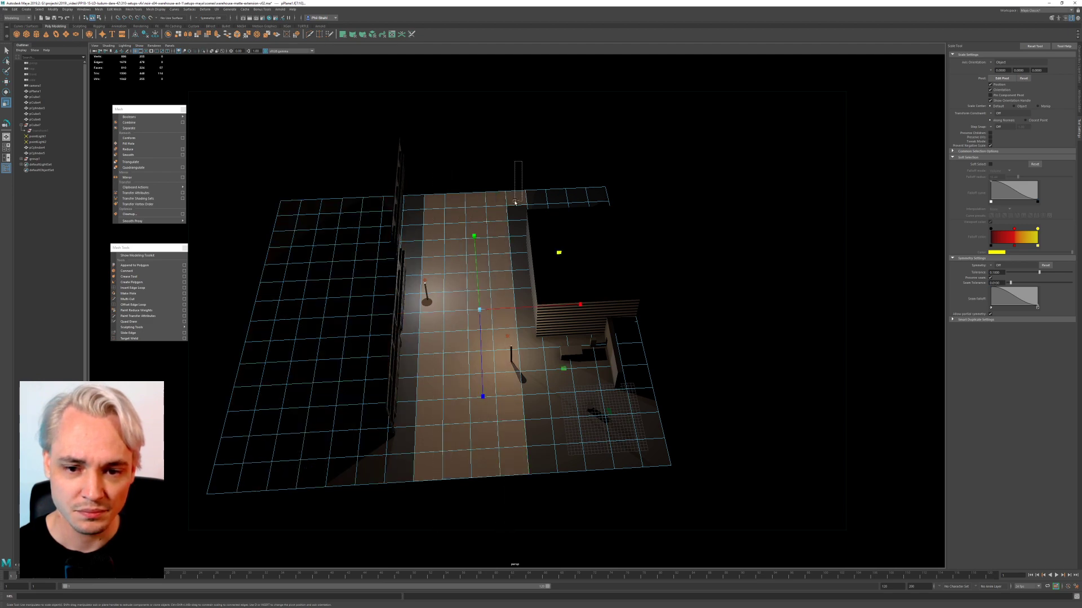
left_click_drag(514, 201, 496, 169, "ctrl")
right_click_drag(411, 340, 478, 343, "alt")
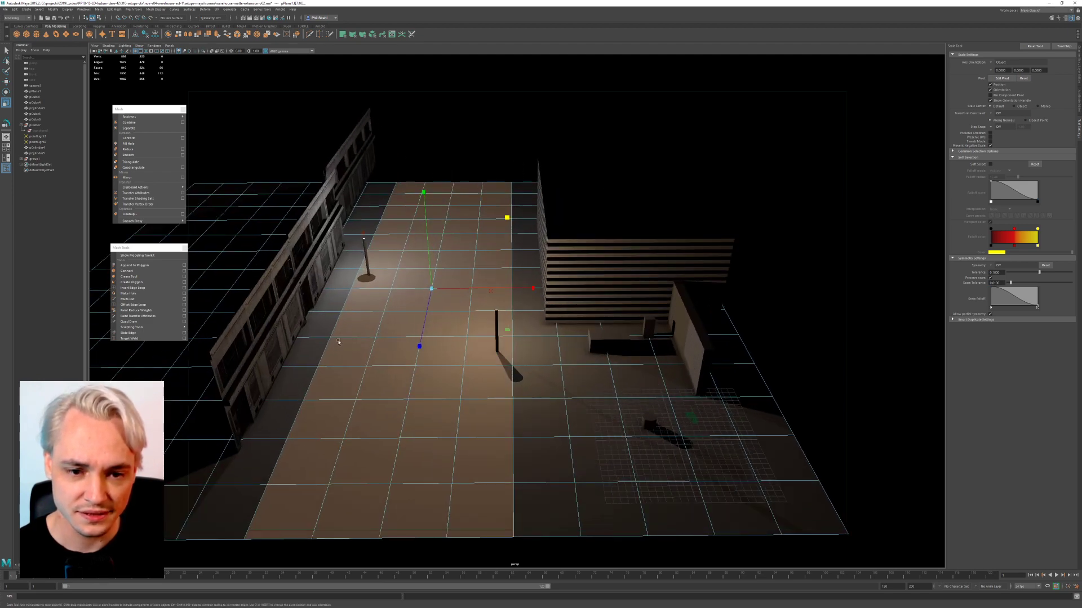
right_click_drag(338, 342, 342, 383, "alt")
left_click_drag(342, 384, 358, 369, "alt")
key("ctrl+e")
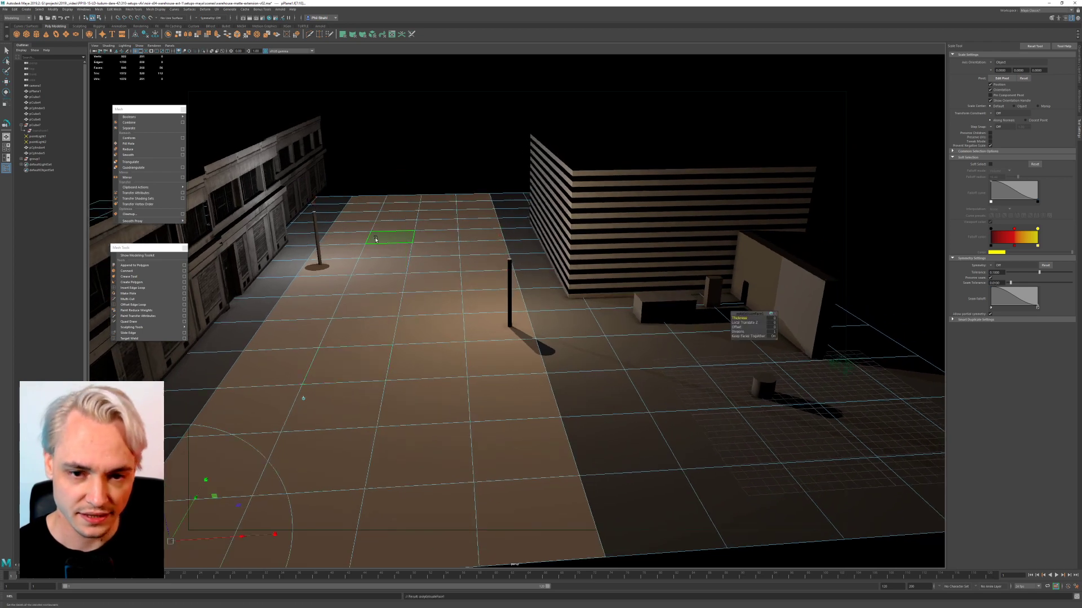
key("w")
left_click_drag(399, 171, 401, 178)
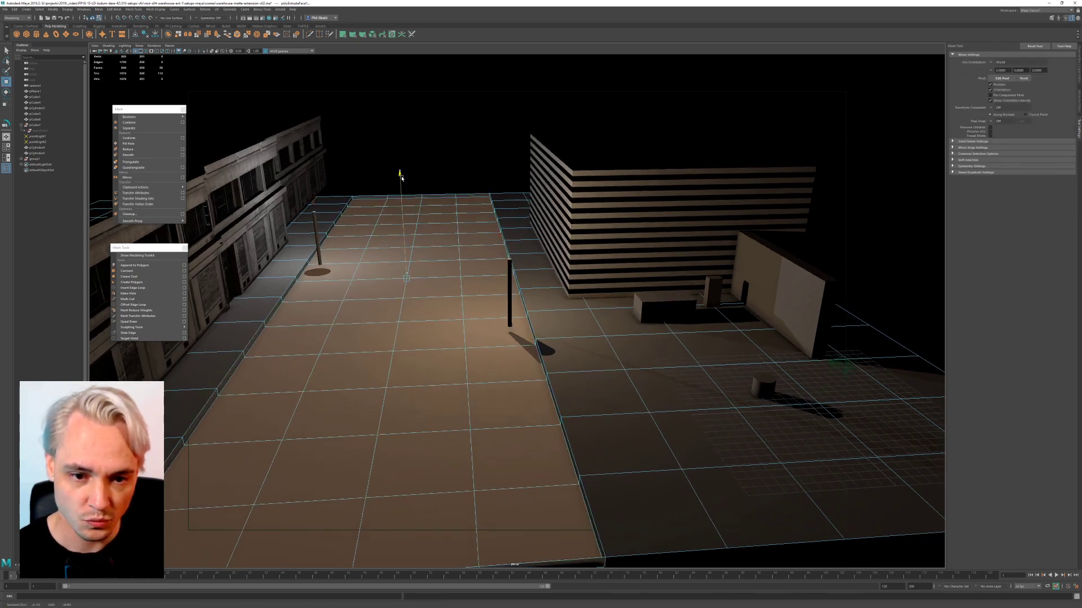
left_click(447, 157)
Step: Lower the facade-side curb's top edge in front of the recessed doorway to street level, then return to object selection
left_click_drag(430, 294, 405, 294, "alt")
middle_click_drag(405, 294, 442, 278, "alt")
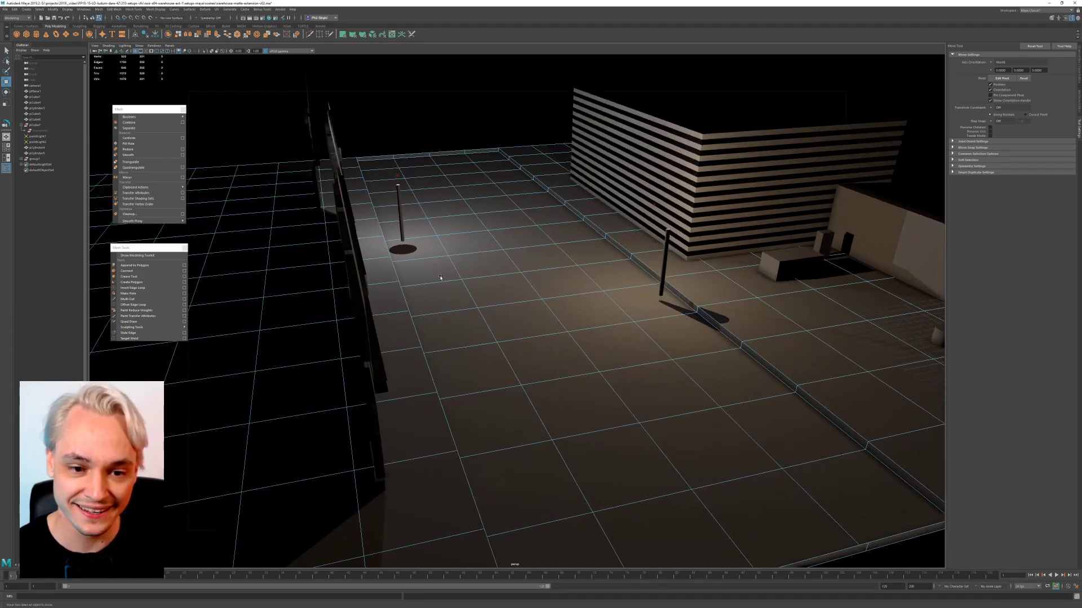
left_click_drag(442, 278, 399, 285, "alt")
middle_click_drag(399, 286, 434, 259, "alt")
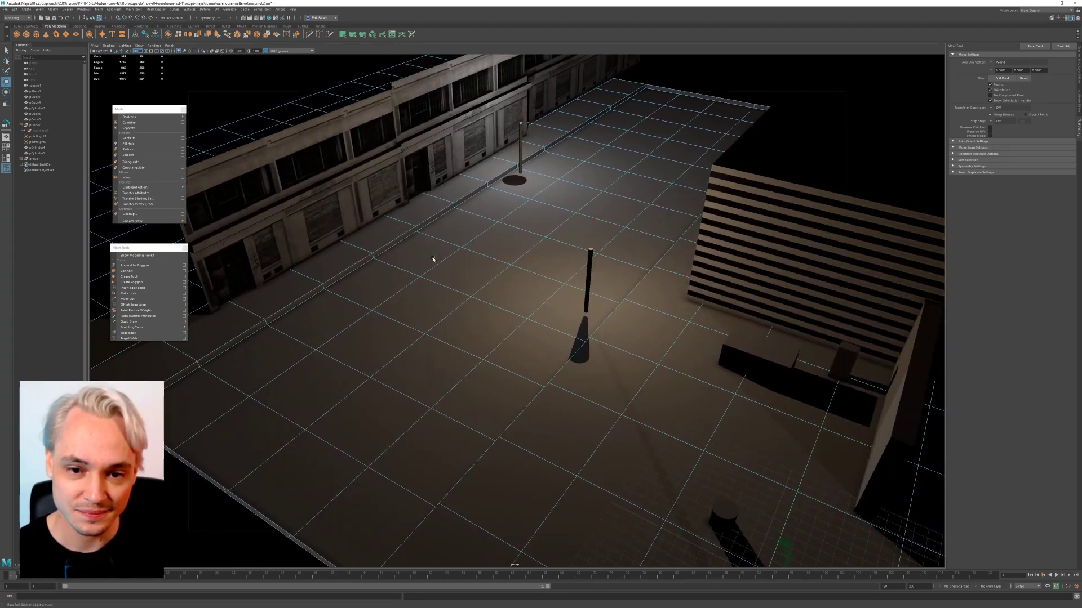
left_click_drag(435, 259, 442, 260, "alt")
right_click_drag(442, 259, 507, 271, "alt")
middle_click_drag(507, 271, 533, 333, "alt")
left_click_drag(533, 333, 424, 290, "alt")
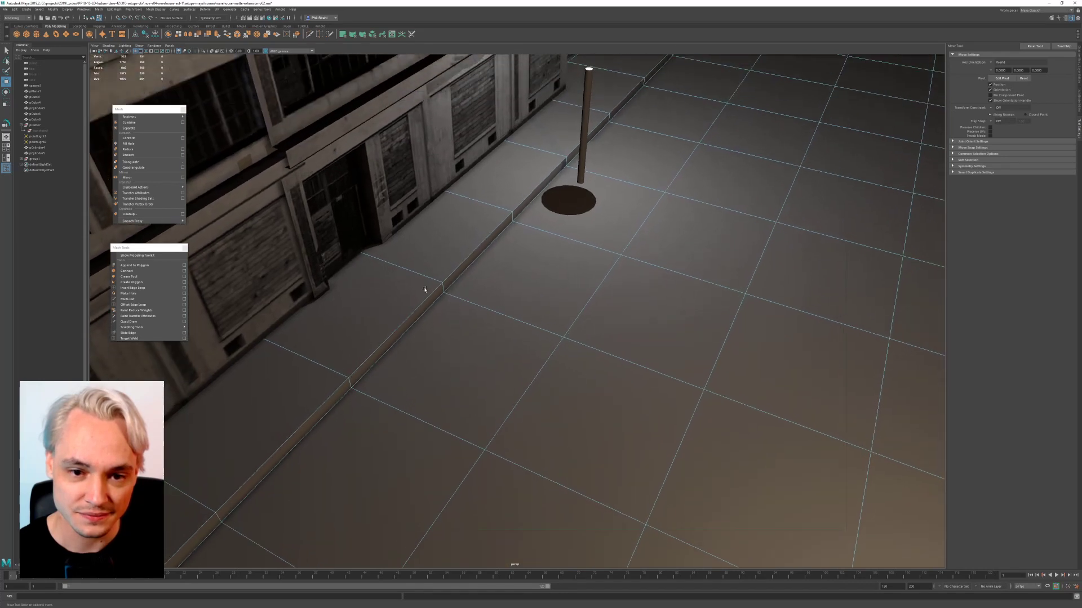
mouse_move(424, 289)
right_mouse_down()
mouse_move(426, 302)
mouse_move(419, 272)
right_mouse_up()
left_click(433, 293)
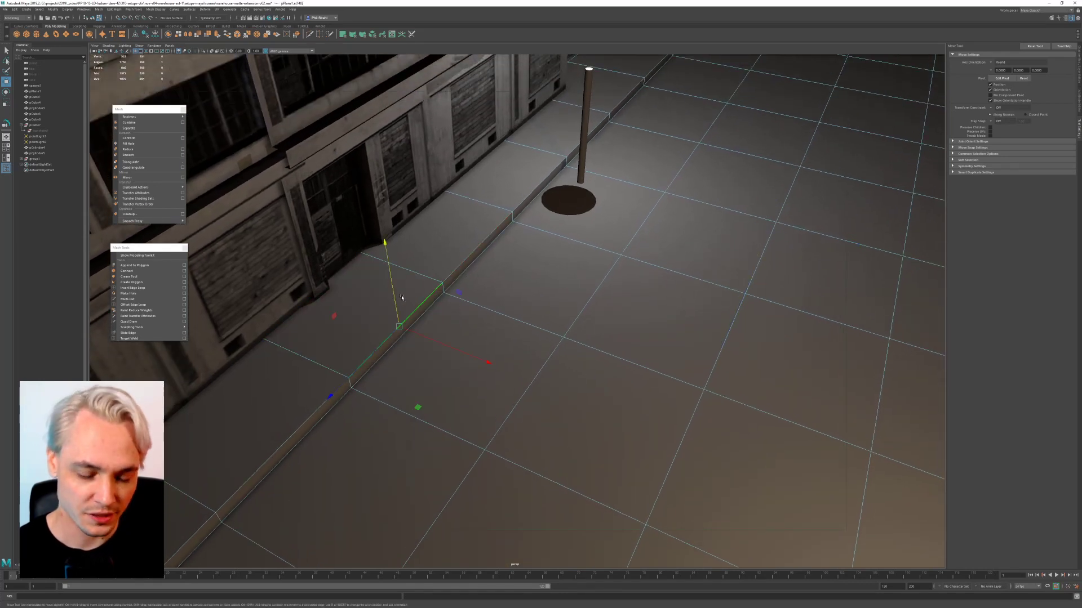
left_click_drag(387, 257, 392, 270)
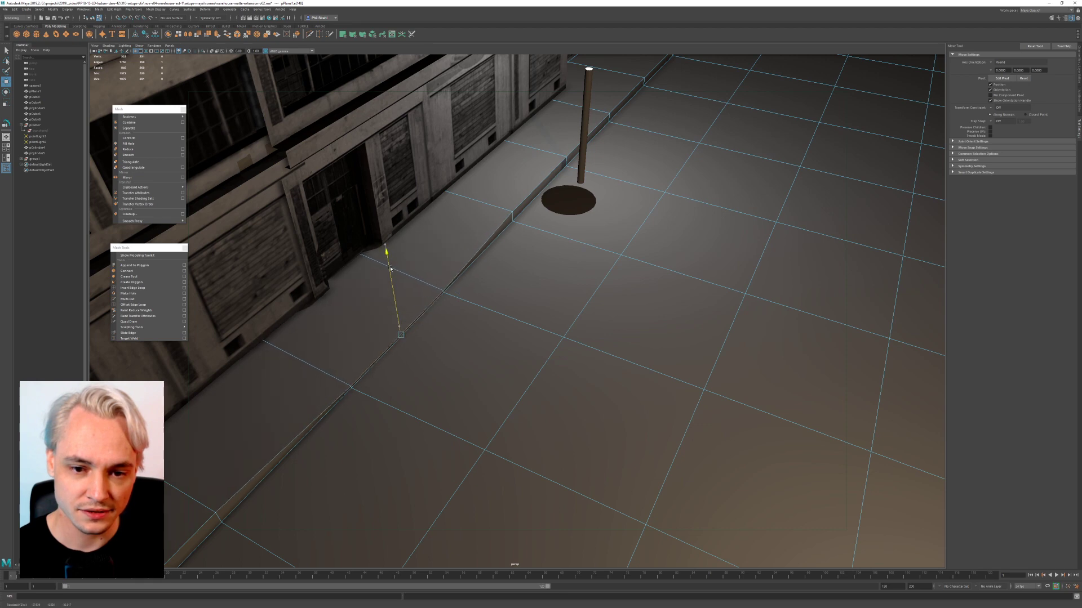
right_click_drag(518, 280, 538, 271)
Step: Look through the shot camera and examine how the lowered street and curbs read beside the facades and the figure plate
right_click_drag(608, 410, 640, 148, "alt")
left_click_drag(528, 409, 548, 384, "alt")
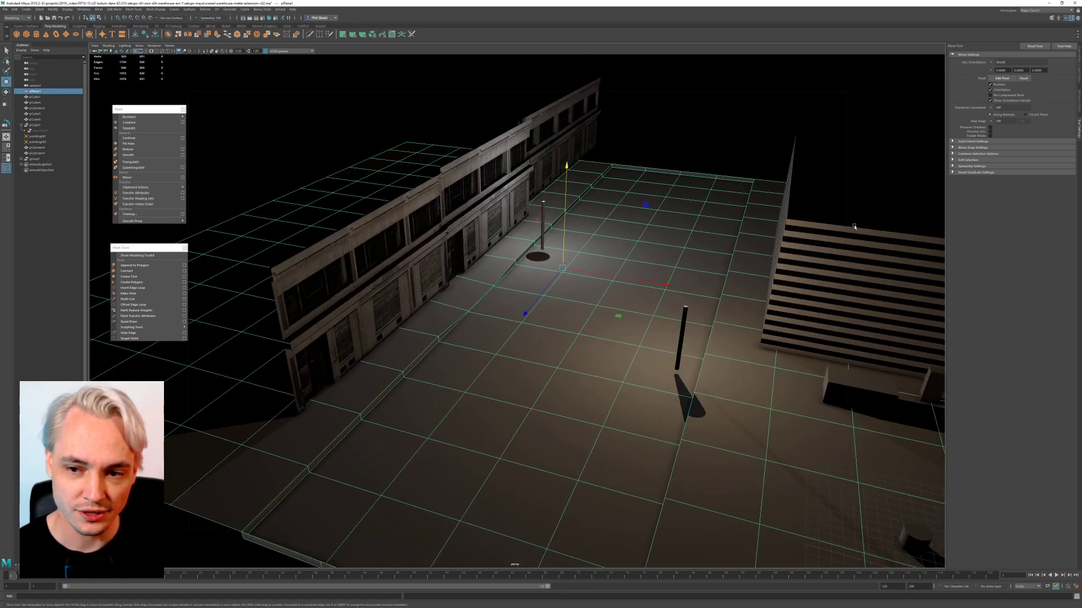
left_click(854, 227)
left_click_drag(700, 352, 641, 323, "alt")
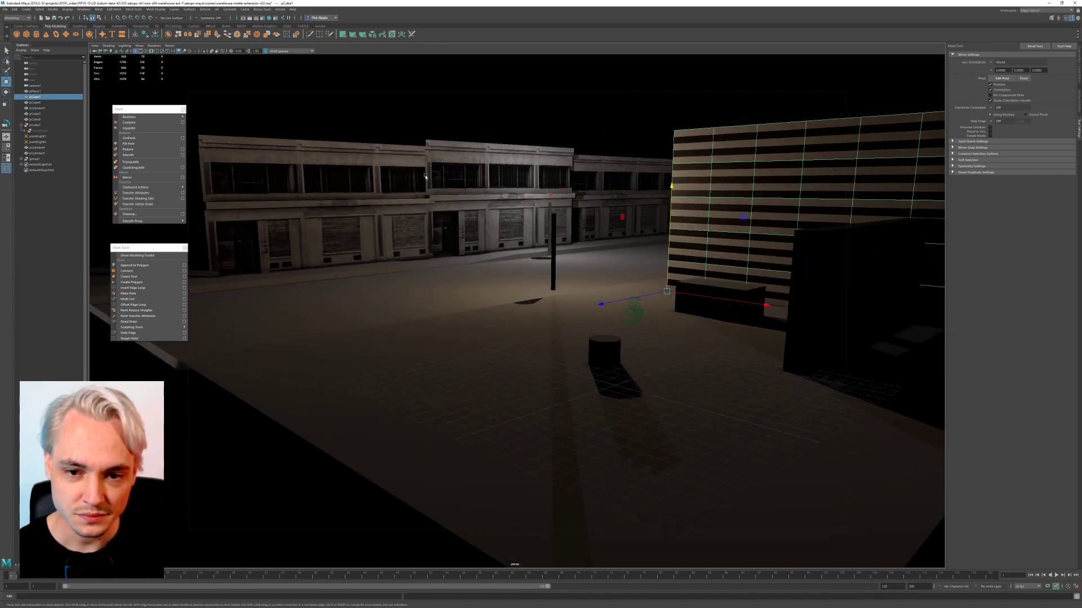
left_click(174, 48)
mouse_move(178, 51)
left_click(228, 51)
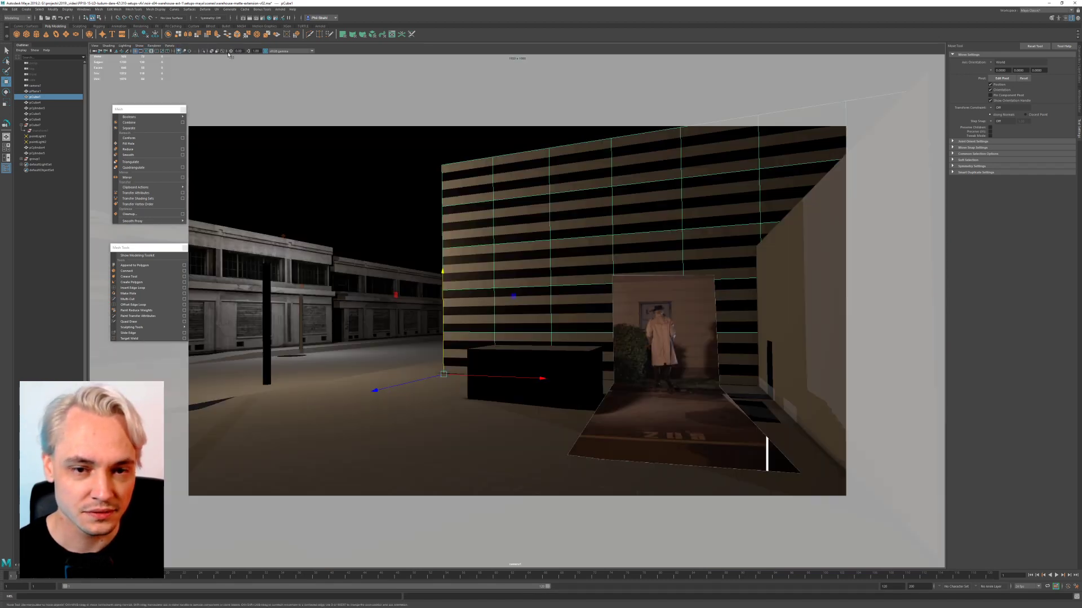
left_click(425, 315)
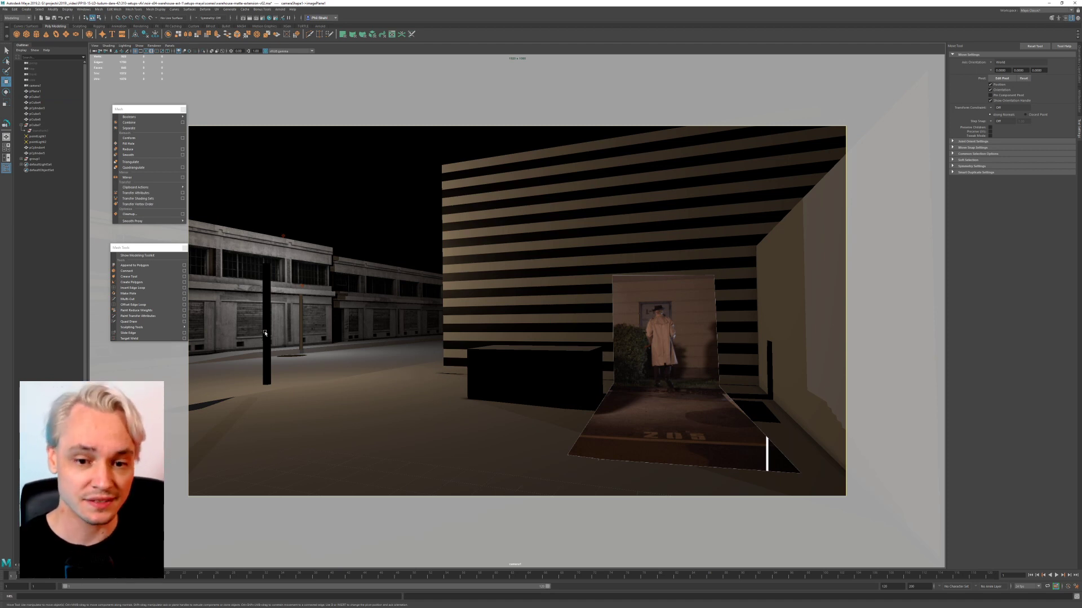
left_click(308, 356)
left_click(397, 275)
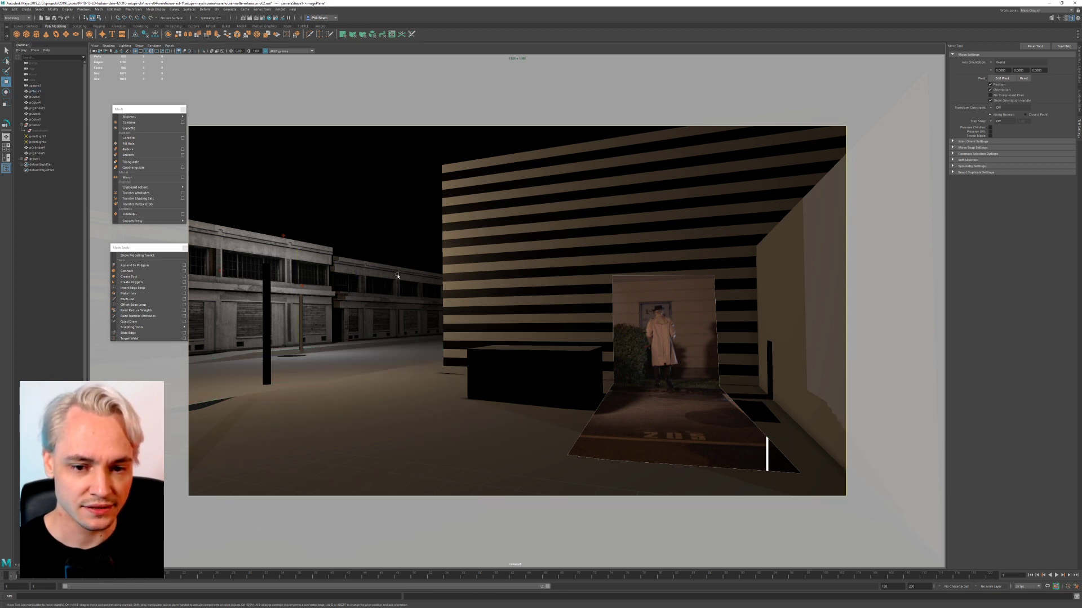
left_click(412, 336)
left_click(405, 341)
Step: In the perspective view, lower the three facade-side curb edges nearest the street's far end to street level
key("space")
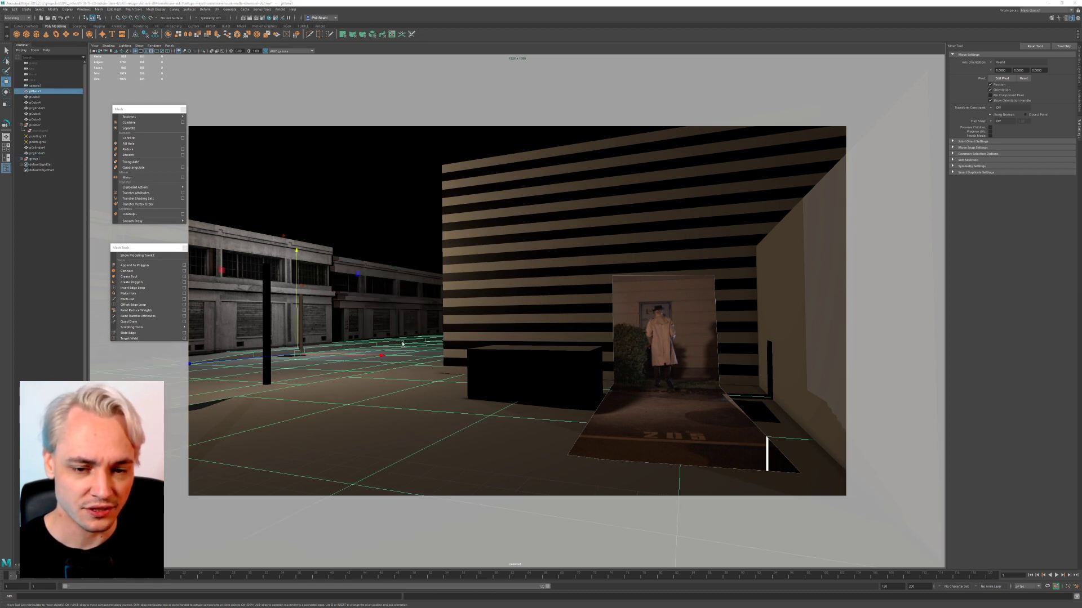
left_click_drag(404, 341, 399, 302)
right_click_drag(399, 302, 471, 305, "alt")
left_click_drag(471, 305, 551, 348, "alt")
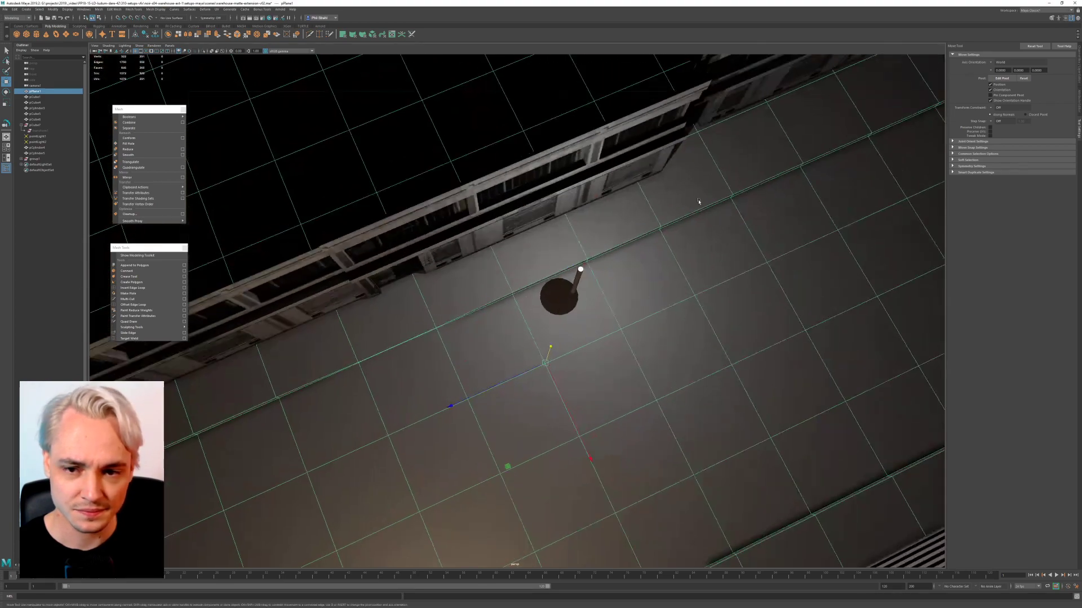
middle_click_drag(551, 348, 228, 294, "alt")
left_click_drag(228, 294, 322, 230, "alt")
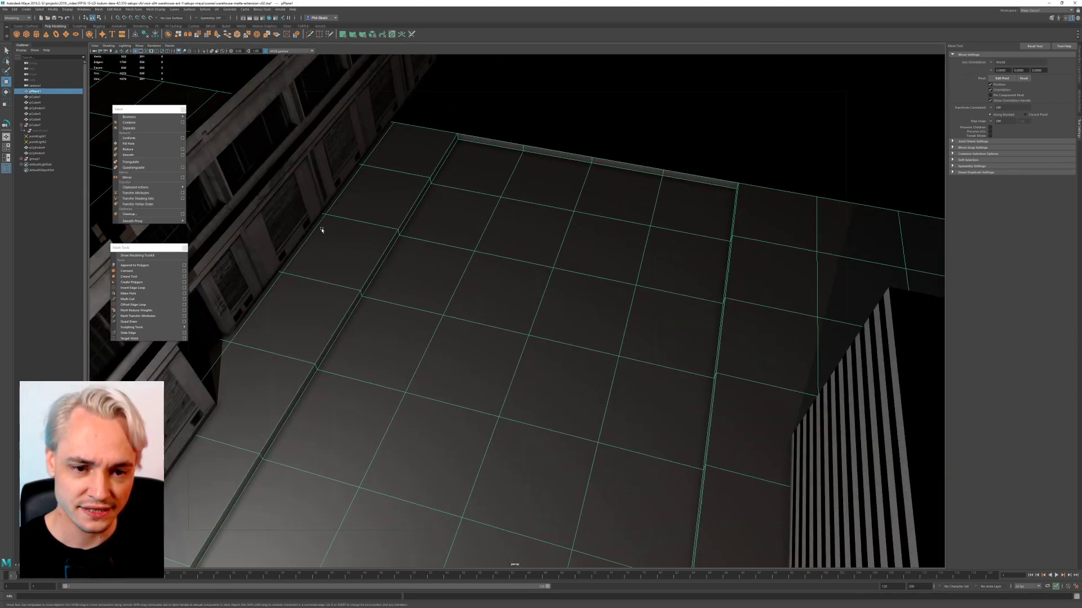
right_click_drag(343, 315, 343, 301)
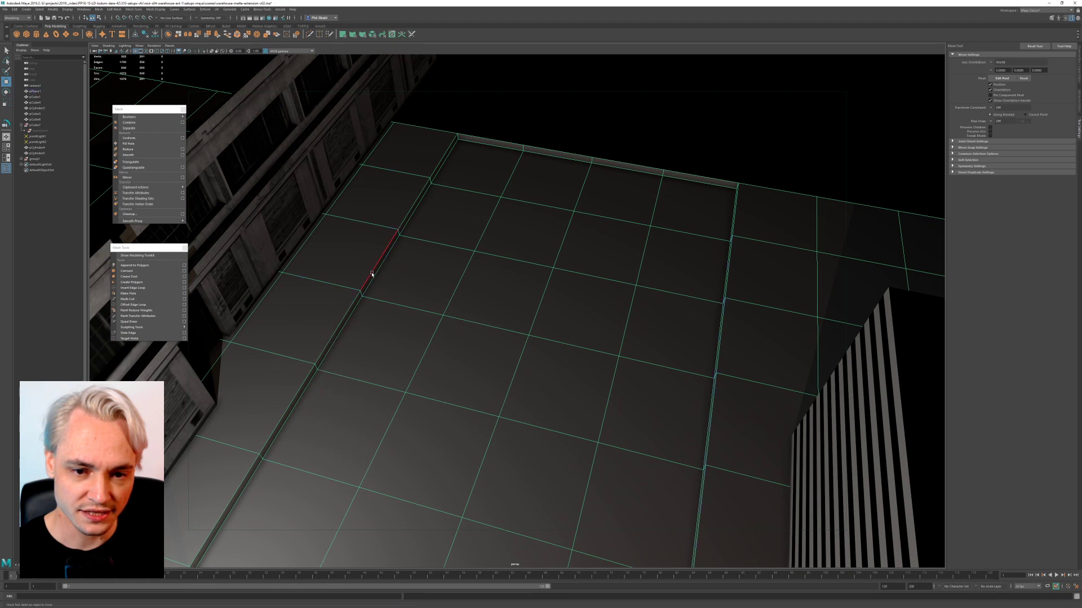
left_click(371, 273)
left_click(419, 193, "shift")
left_click(439, 161, "shift")
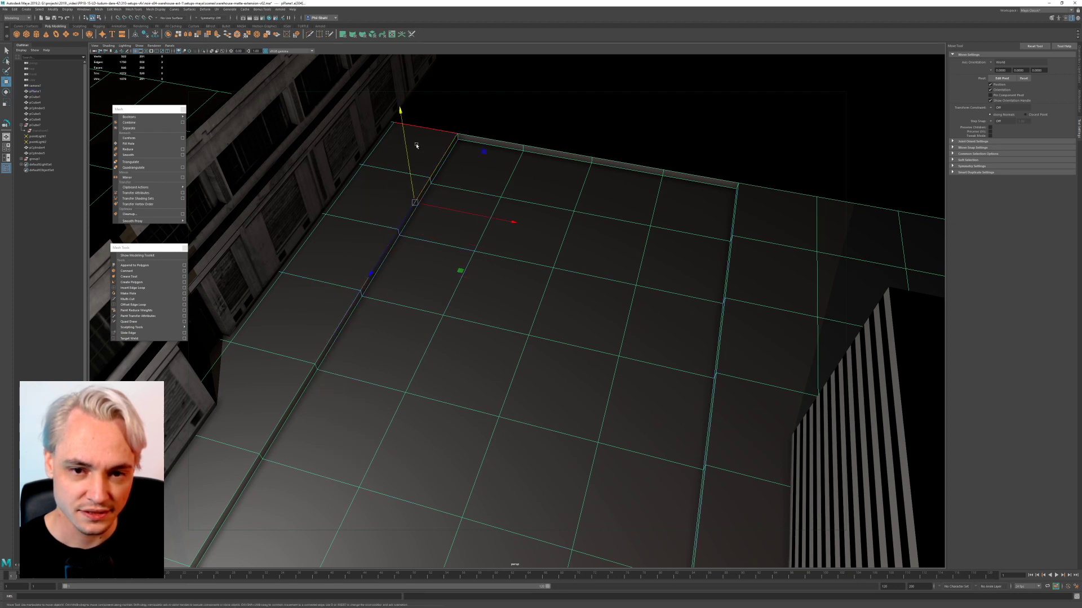
mouse_move(406, 145)
left_mouse_down()
mouse_move(459, 164)
mouse_move(407, 160)
left_mouse_up()
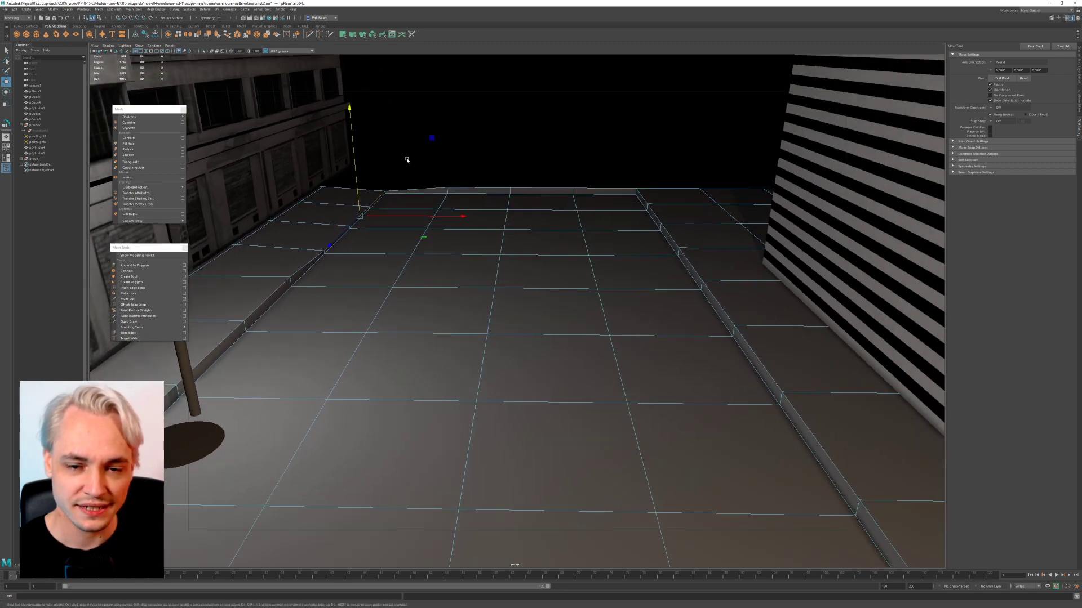
Step: Delete the vertical riser faces closing off the far end of the sunken street
right_click_drag(424, 171, 424, 185)
left_click_drag(405, 180, 422, 193)
left_click_drag(475, 164, 599, 189)
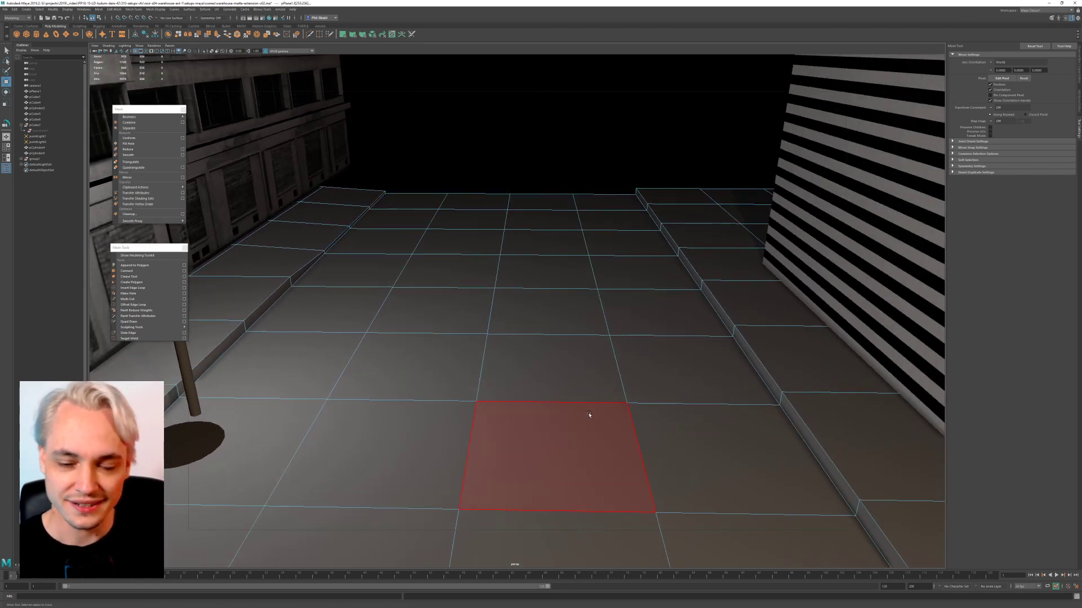
Step: Delete the vertical riser faces closing off the opposite, near end of the sunken street
key("space")
left_click_drag(718, 344, 453, 306, "alt")
left_click_drag(857, 251, 660, 261, "alt")
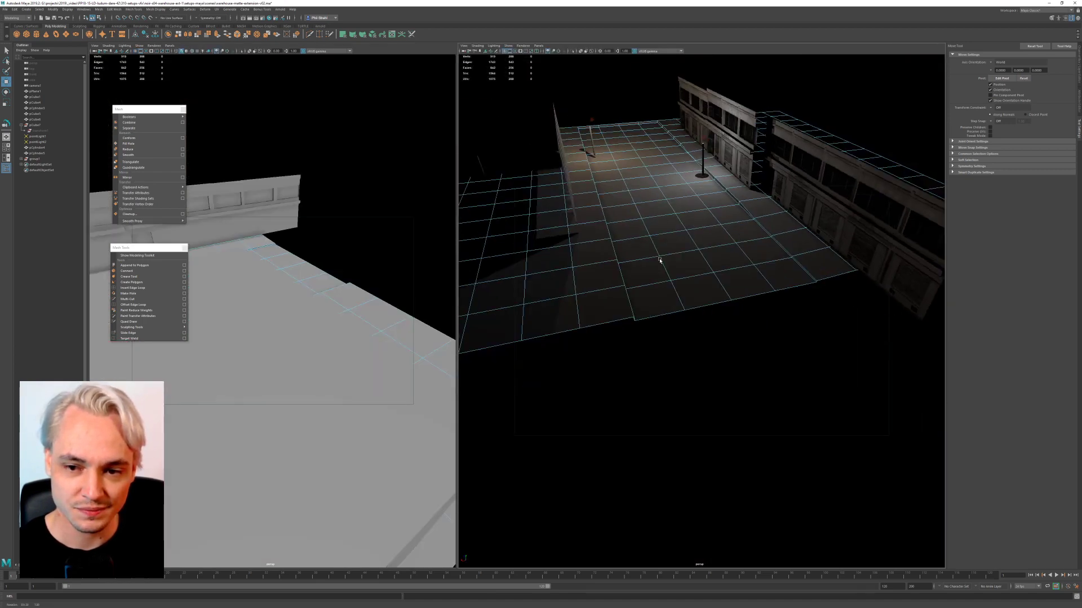
scroll(660, 261, "down", 3)
middle_click_drag(660, 261, 704, 320, "alt")
left_click_drag(647, 224, 711, 250)
key("f")
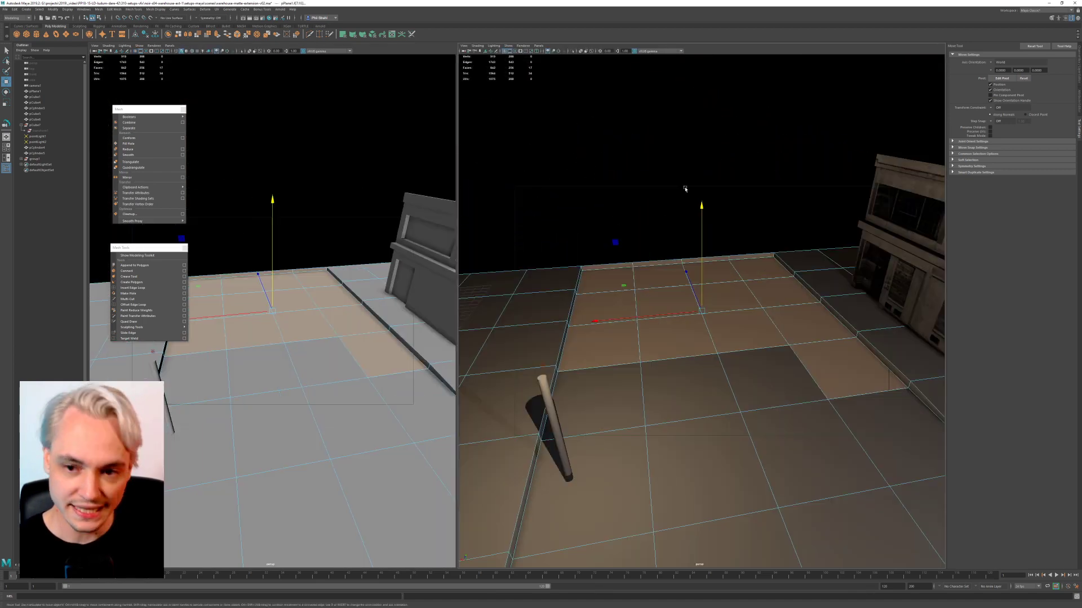
left_click(593, 223)
left_click_drag(593, 223, 626, 209, "alt")
right_click_drag(625, 220, 681, 307, "alt")
left_click_drag(584, 214, 809, 252)
key("Delete")
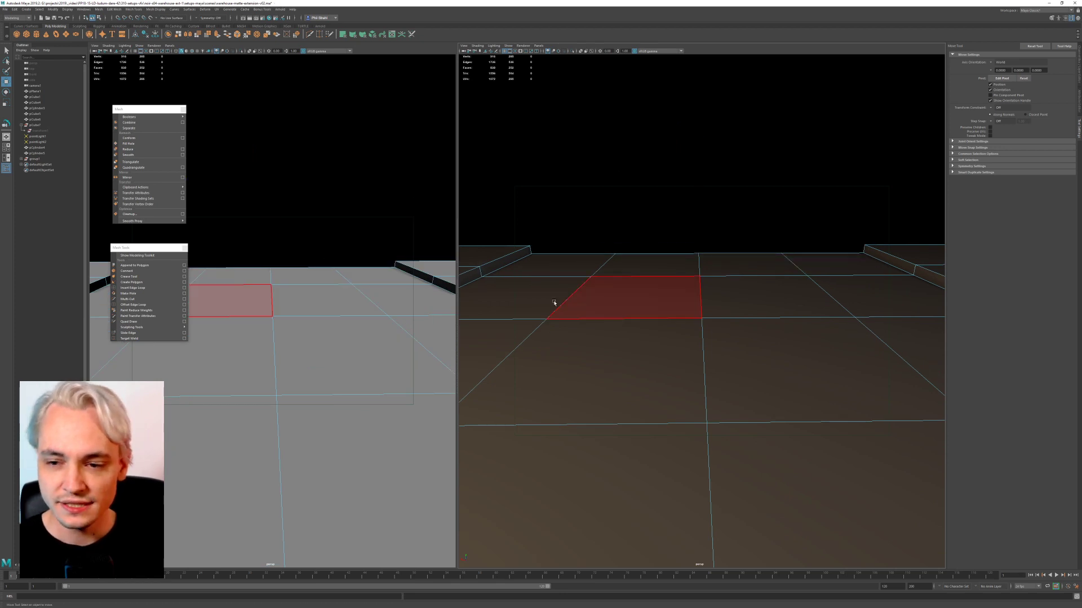
Step: Return to object selection, review the curbed street and facades from several angles, and save the scene
left_click_drag(555, 303, 711, 301, "alt")
right_click_drag(711, 301, 659, 280, "alt")
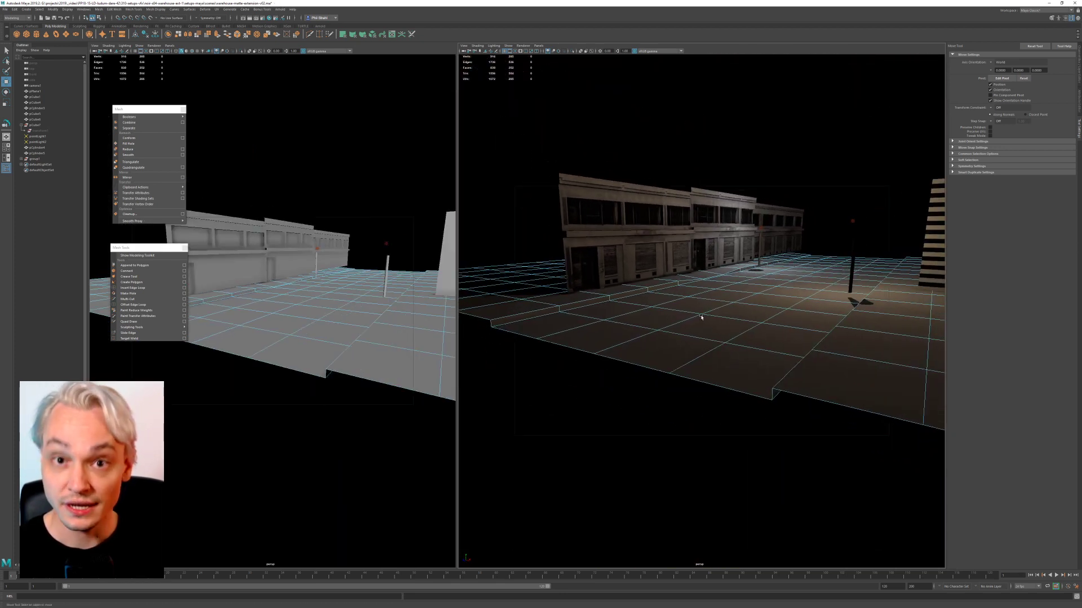
middle_click_drag(701, 317, 560, 331, "alt")
right_click_drag(703, 316, 729, 310)
left_click(686, 172)
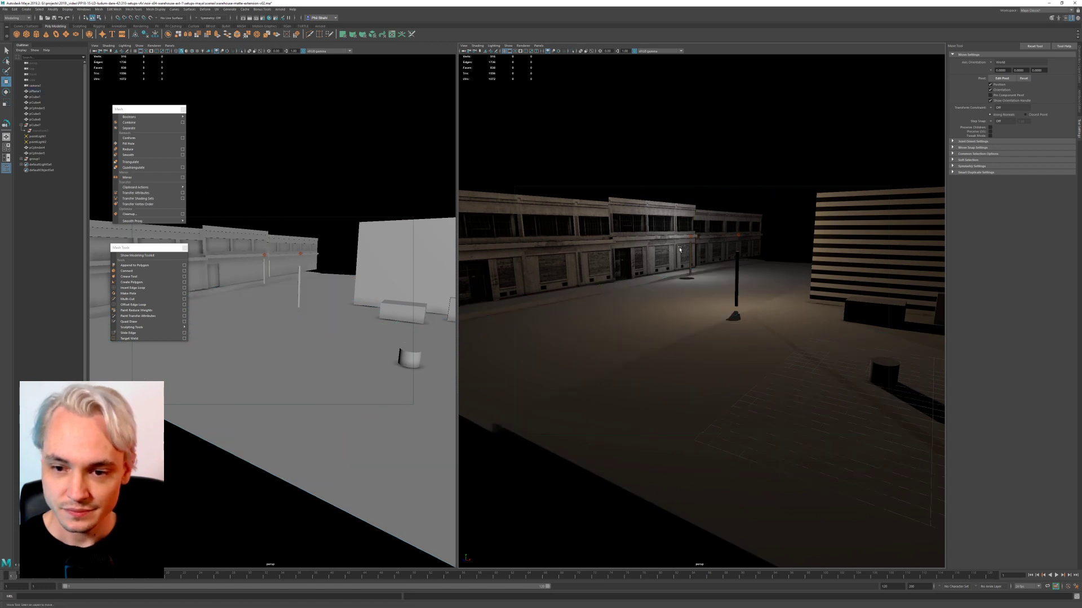
left_click_drag(680, 250, 688, 267, "alt")
right_click_drag(689, 268, 653, 248, "alt")
left_click_drag(654, 248, 639, 336, "alt")
key("ctrl+s")
Step: Select the nearer street lamp's point light together with its pole, and check the lamp placement in the paused reference footage
left_click(629, 279)
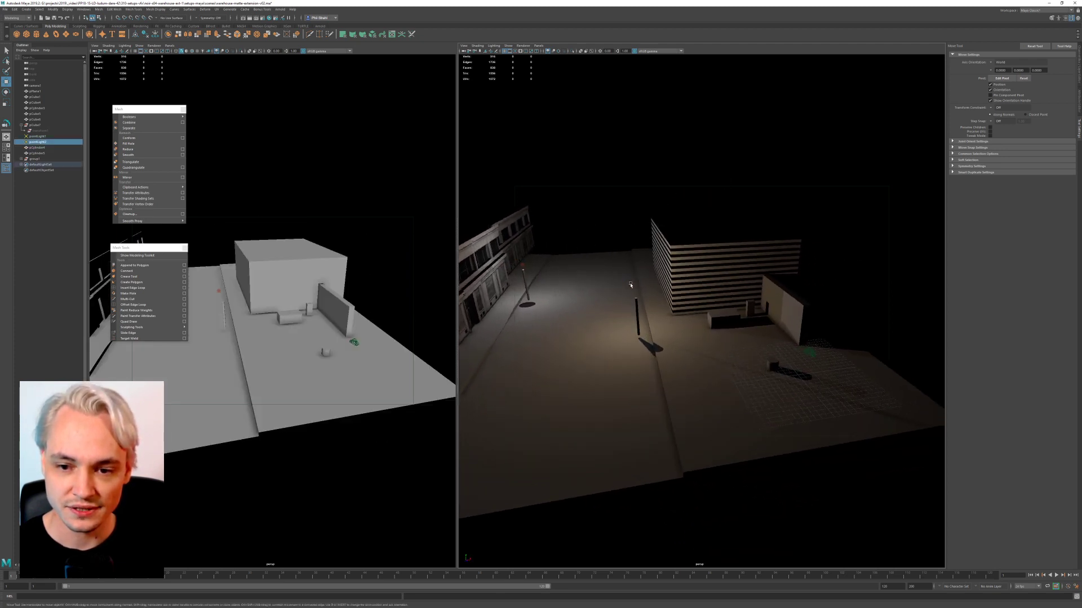
left_click(637, 312, "shift")
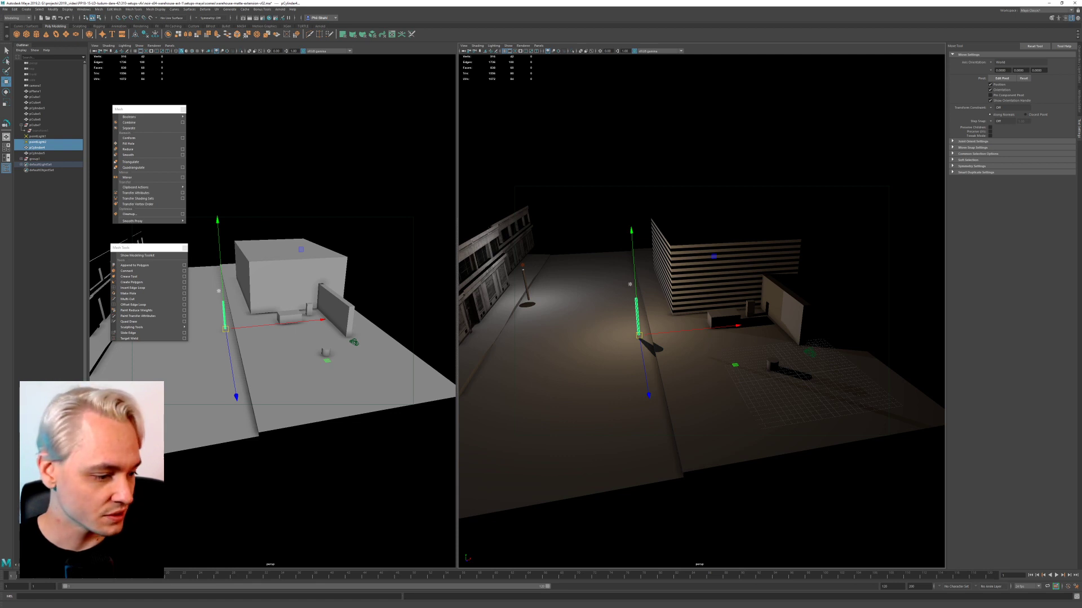
key("alt+Tab")
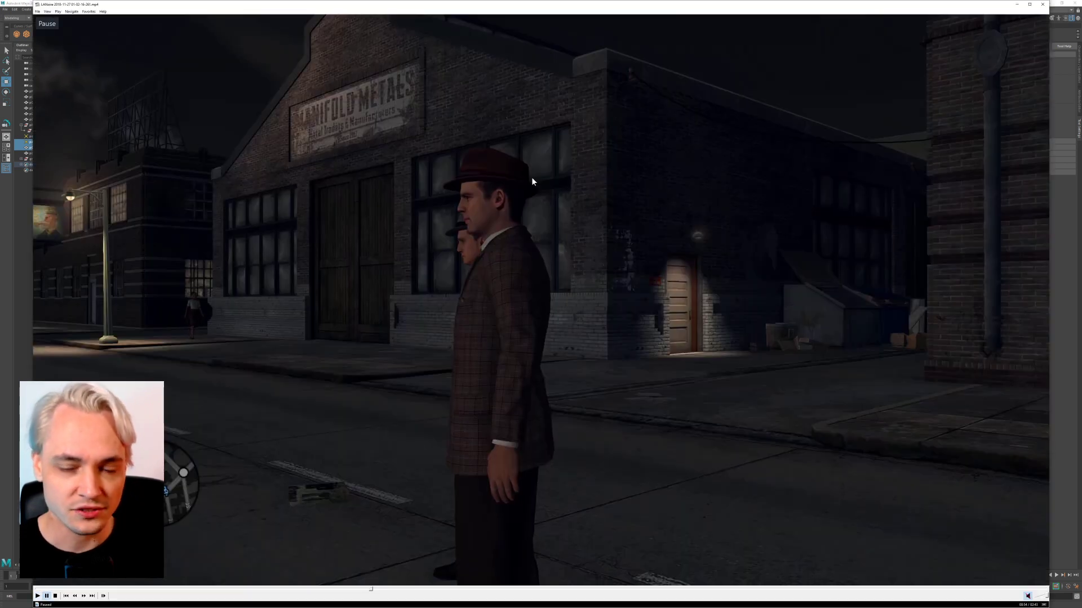
left_click(1017, 4)
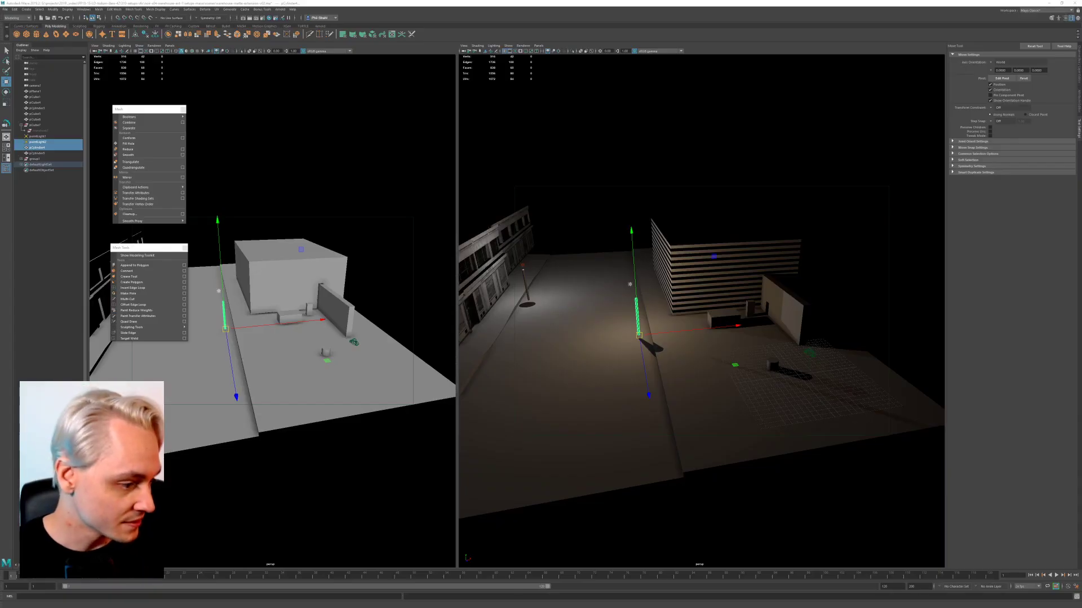
Step: Switch to the file browser and go from the footage folder to the locations folder inside the project's image references
key("alt+Tab")
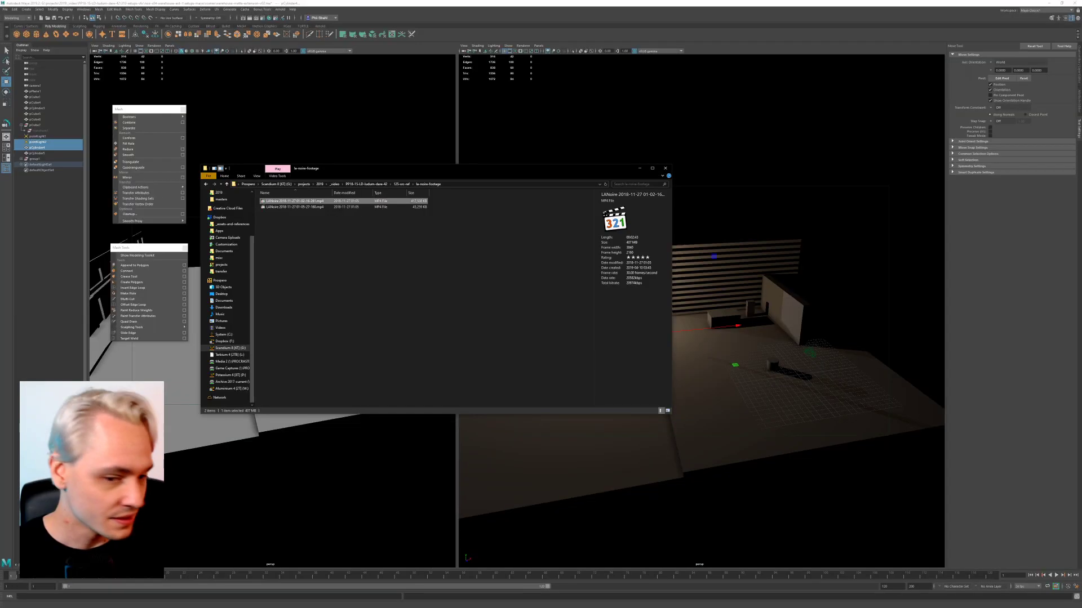
left_click(385, 240)
key("alt+Up")
key("alt+Up")
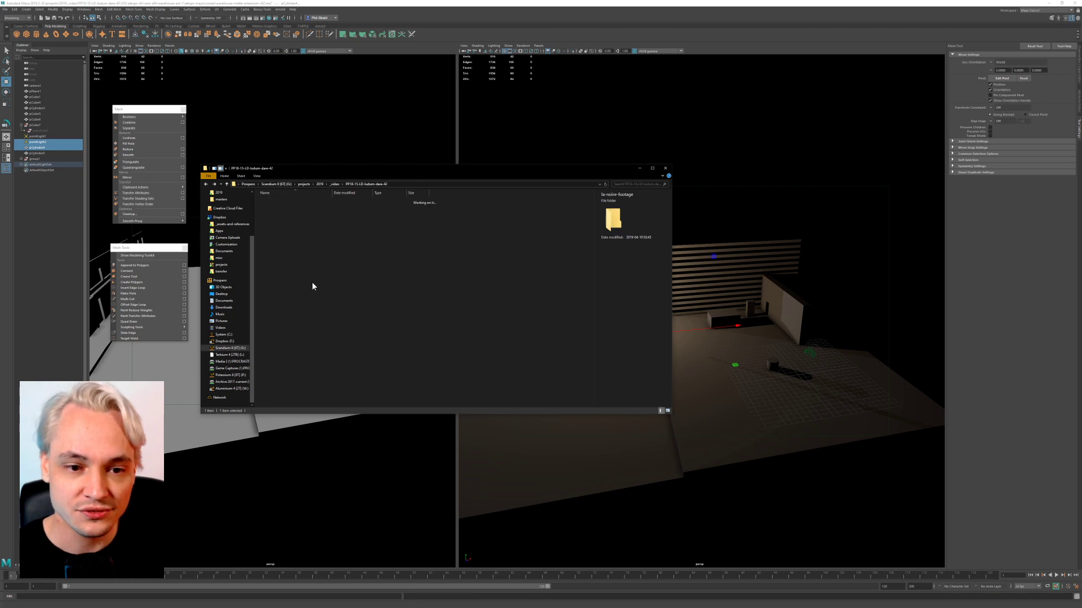
key("Up")
key("Return")
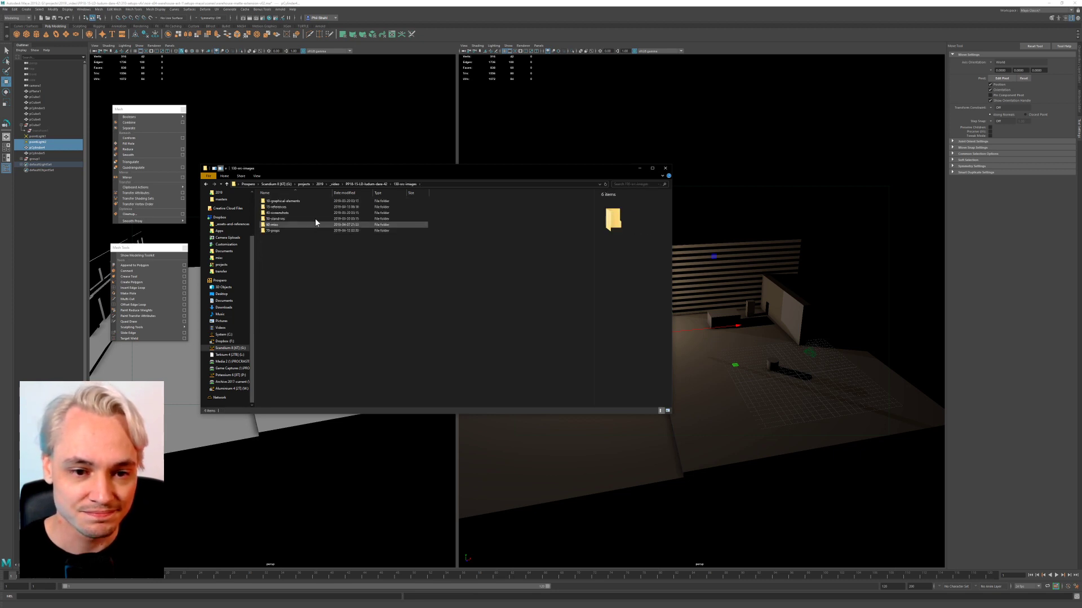
left_click(316, 214)
double_click(315, 214)
key("alt+Up")
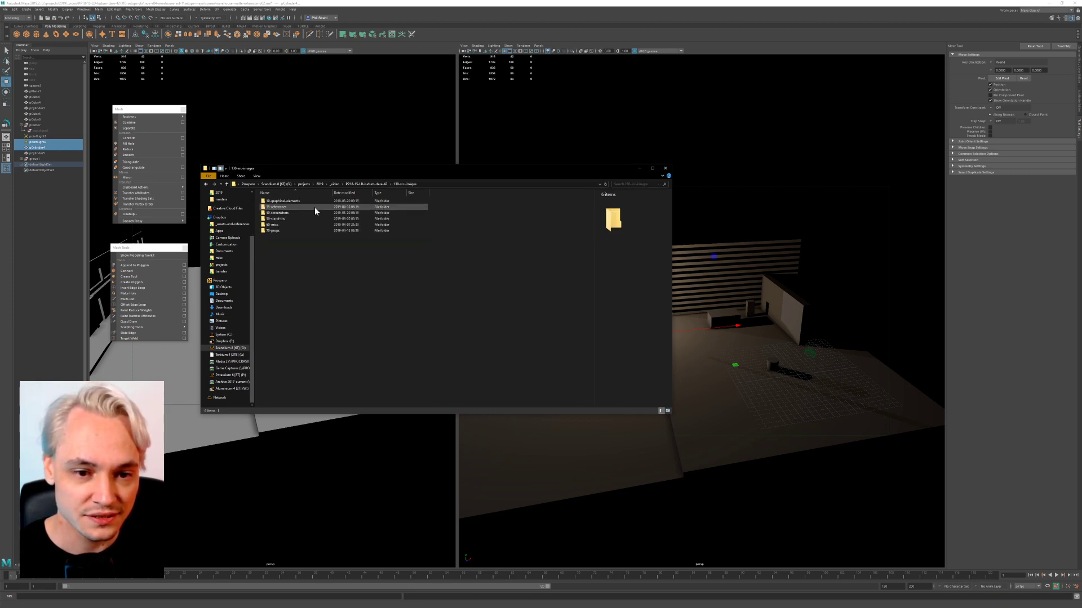
double_click(314, 207)
double_click(316, 207)
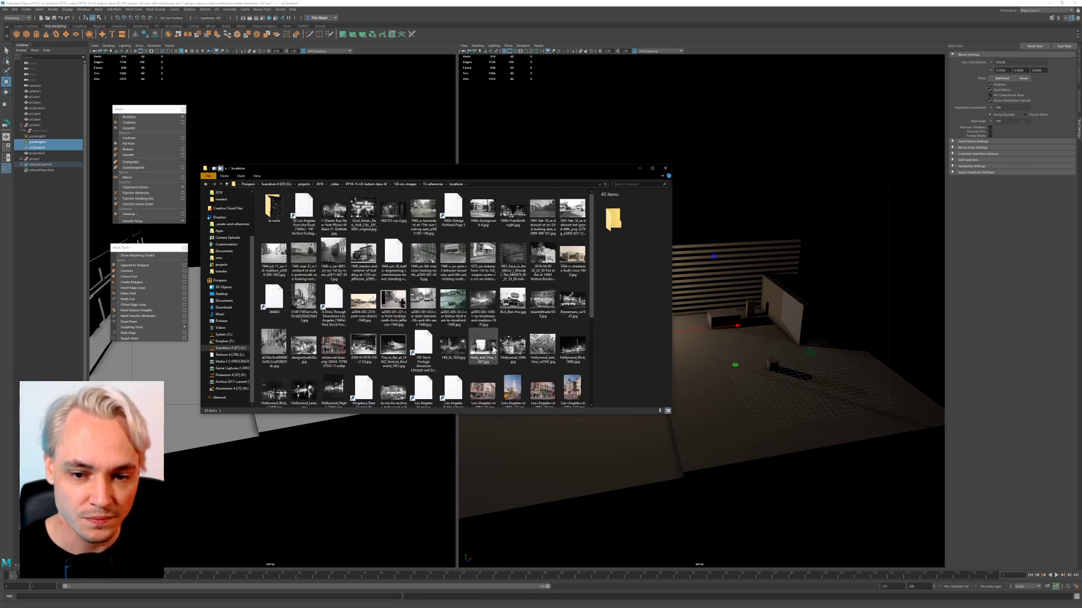
Step: Examine the SW Front and 1943 Multnomah Block street photos, focusing on how sidewalk, curb and lamp post base relate
double_click(392, 304)
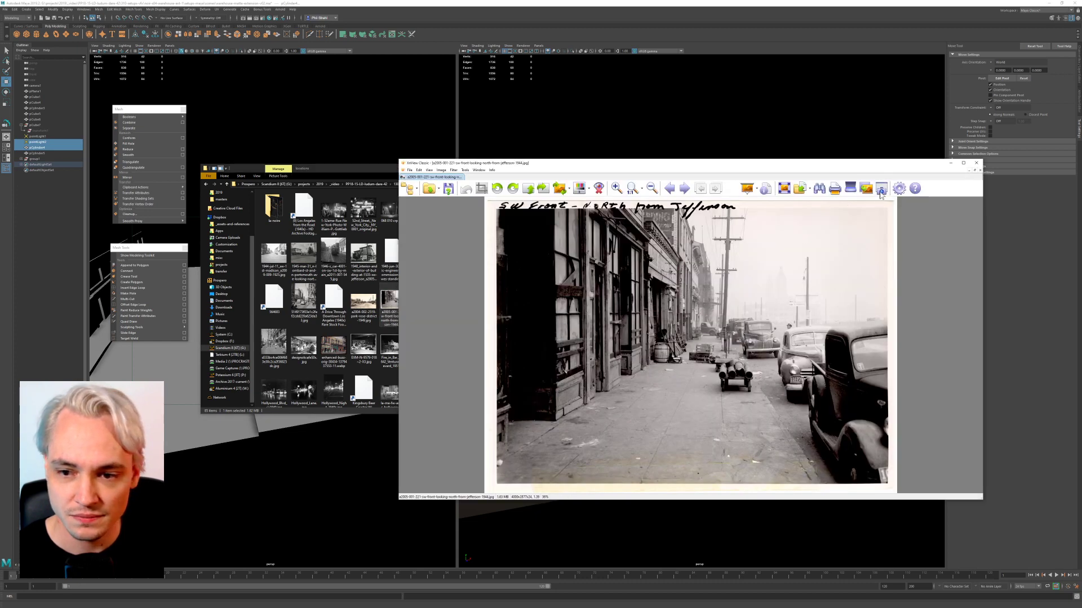
left_click(973, 165)
scroll(430, 335, "down", 2)
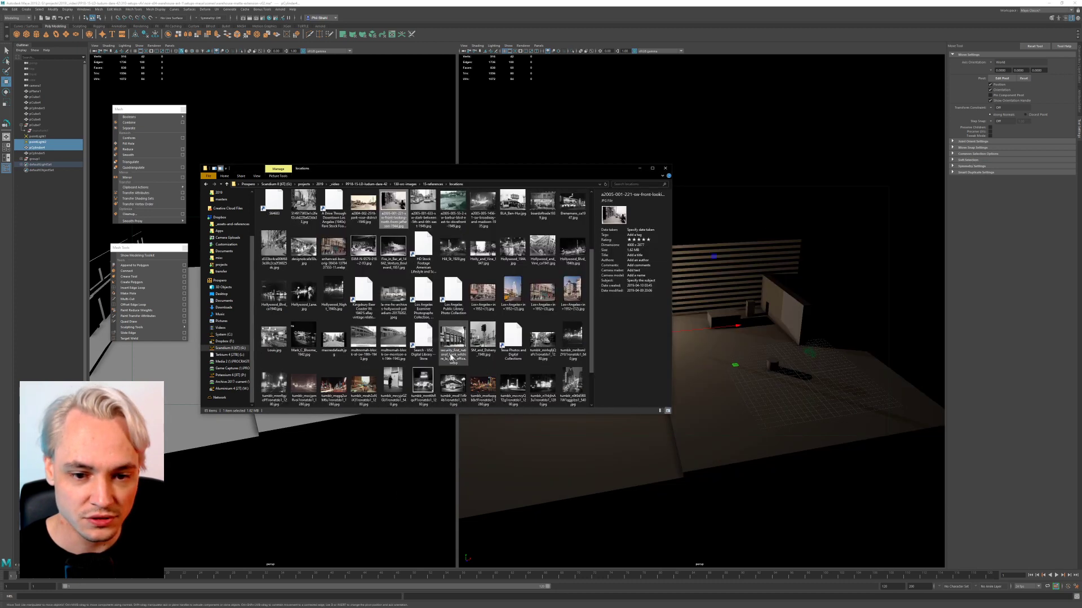
double_click(360, 335)
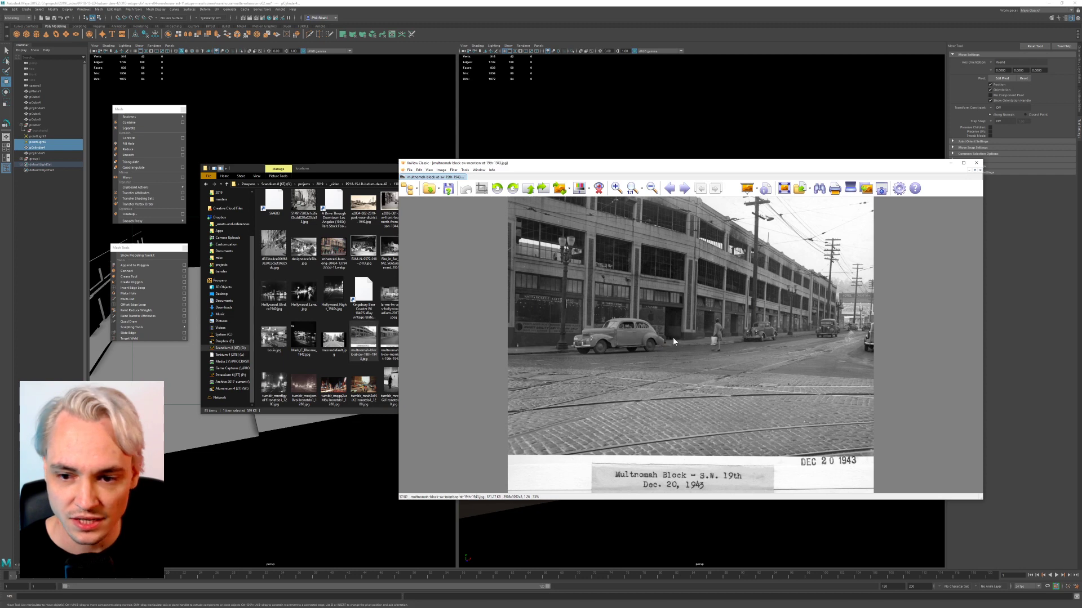
scroll(720, 314, "up", 5)
left_click_drag(656, 357, 647, 316)
left_click_drag(634, 422, 635, 394)
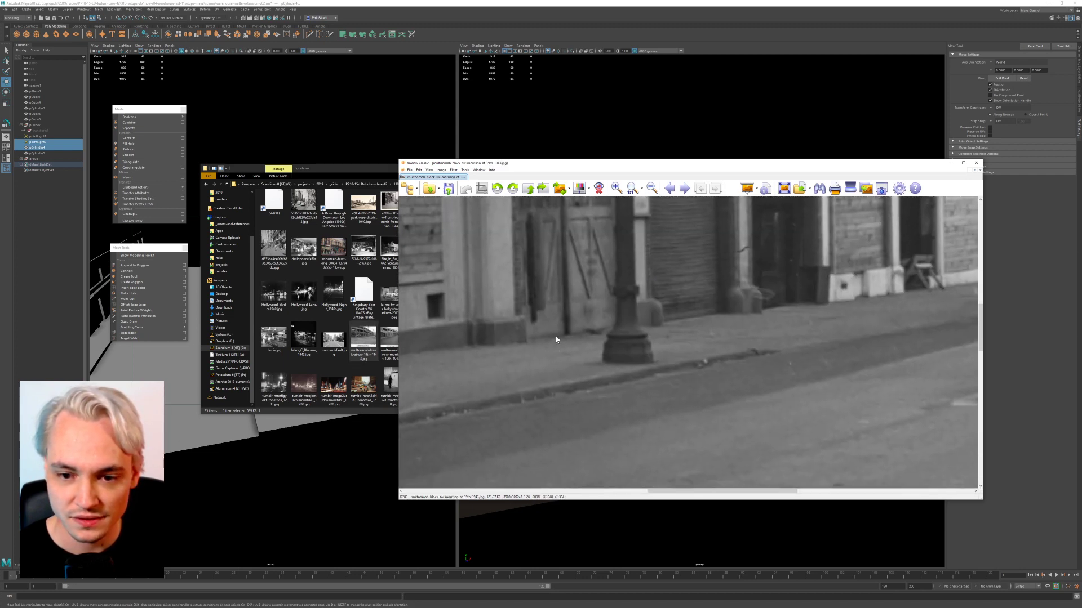
left_click(952, 164)
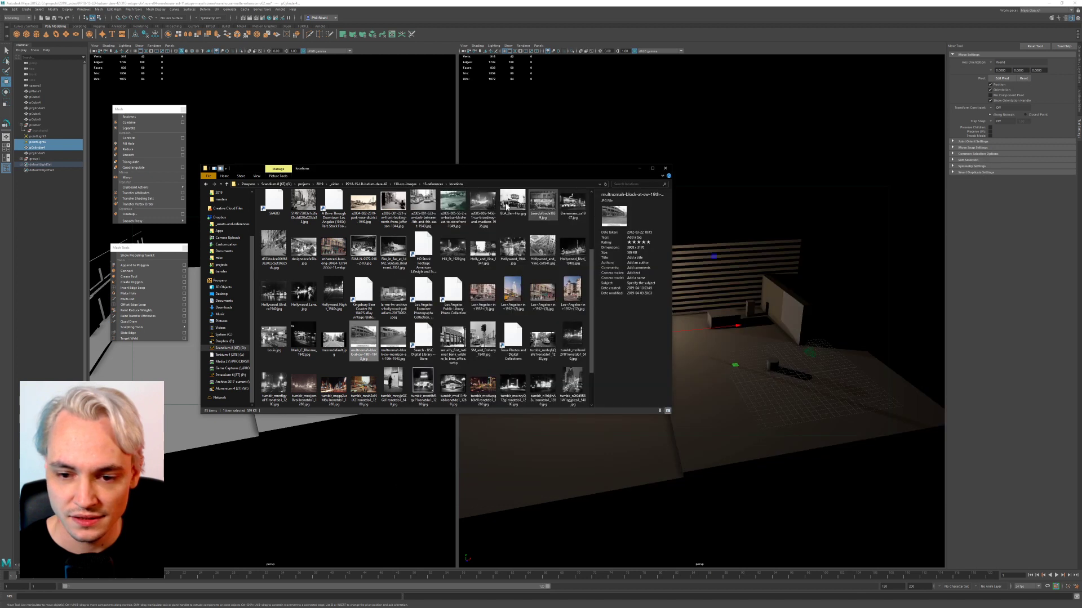
Step: Back in the 3D scene, move both street lamp poles with their point lights off the road, each toward its nearest curb
left_click(641, 168)
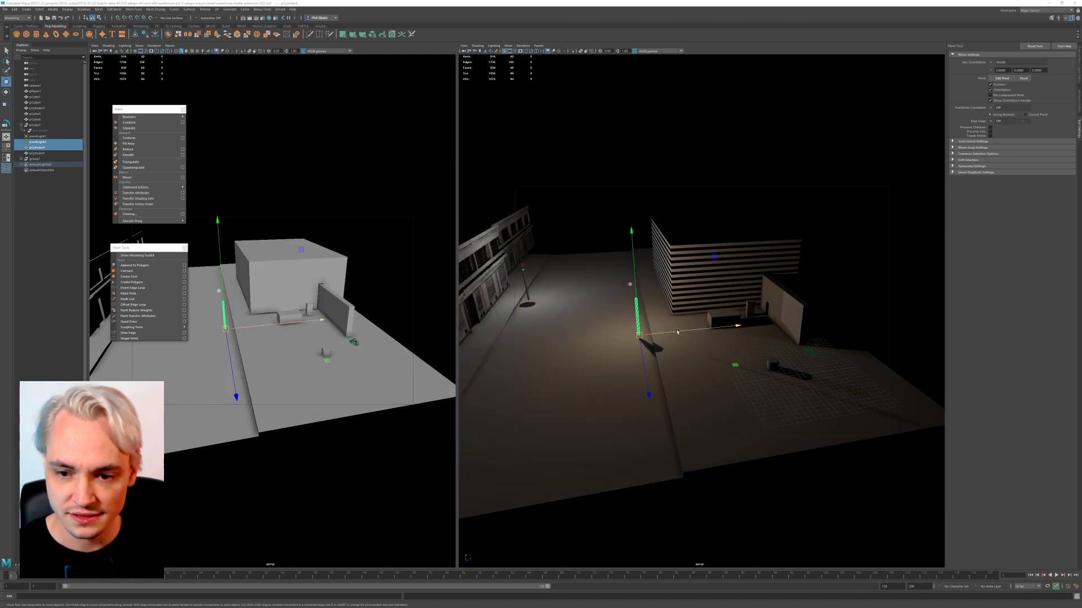
left_click_drag(686, 331, 702, 330)
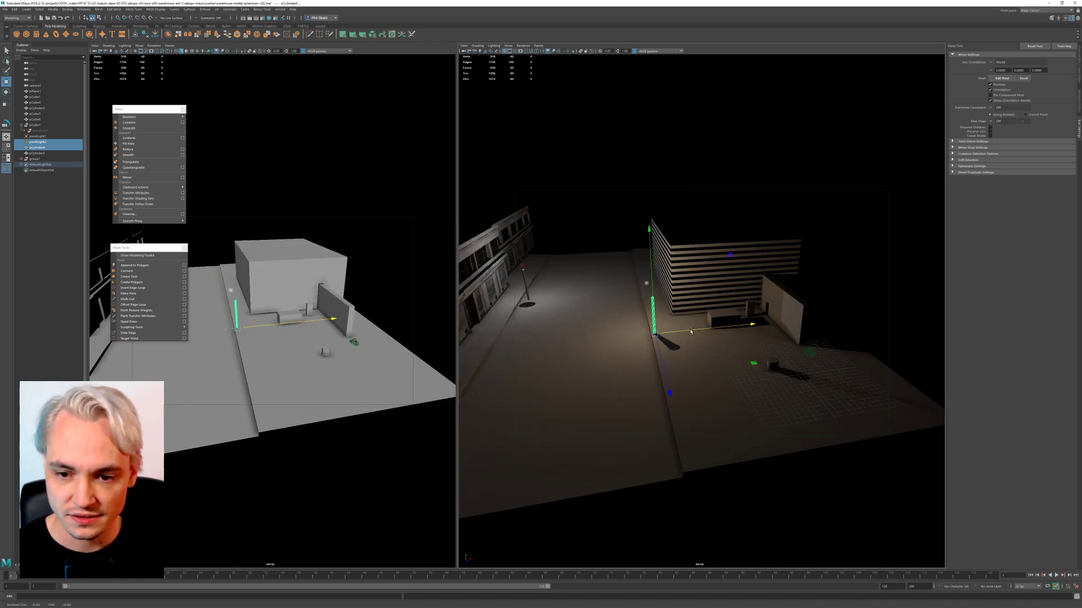
left_click(525, 278)
scroll(622, 311, "up", 5)
middle_click_drag(622, 311, 813, 296, "alt")
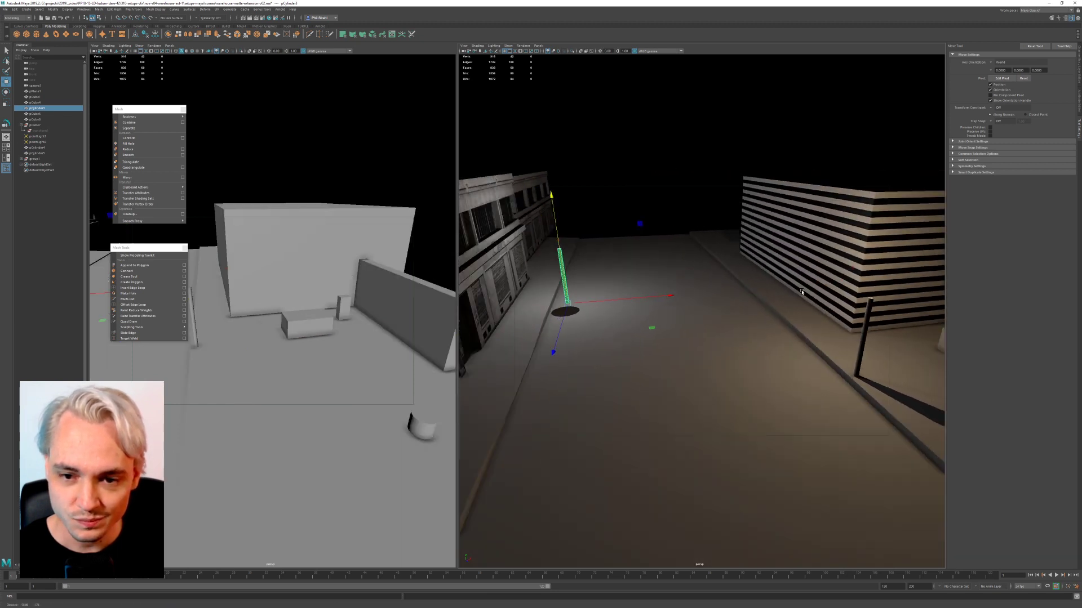
left_click_drag(610, 241, 639, 238, "alt")
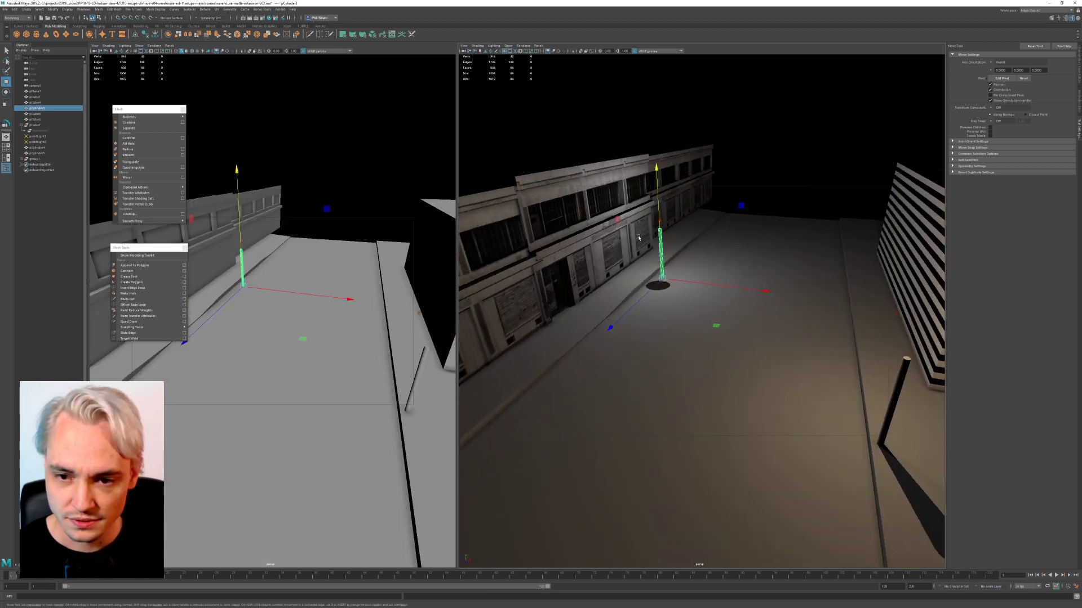
left_click(662, 220)
left_click(659, 220)
left_click(661, 248, "shift")
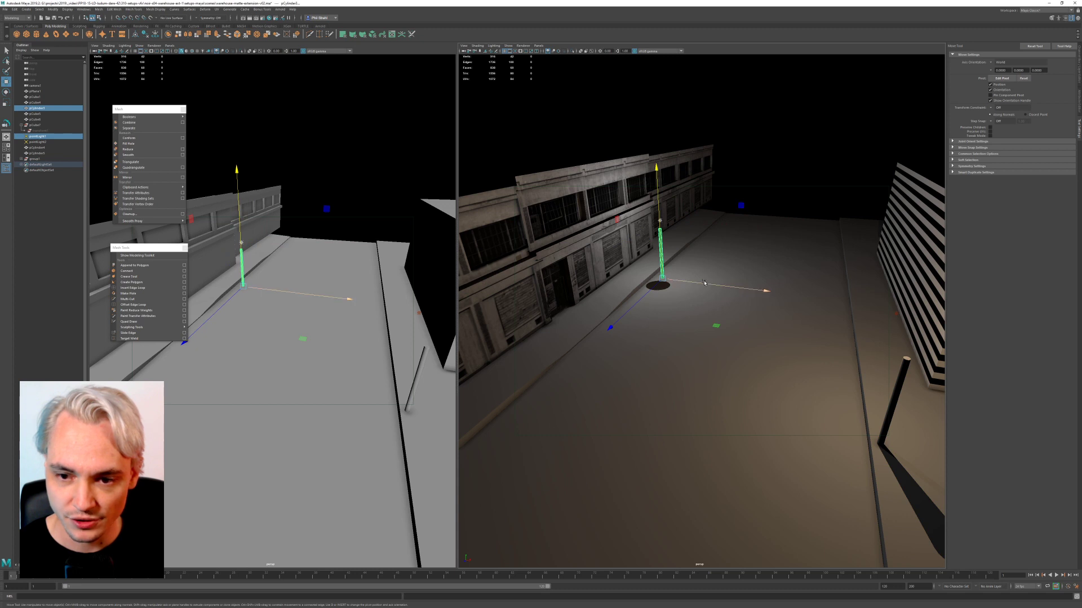
left_click_drag(704, 283, 685, 281)
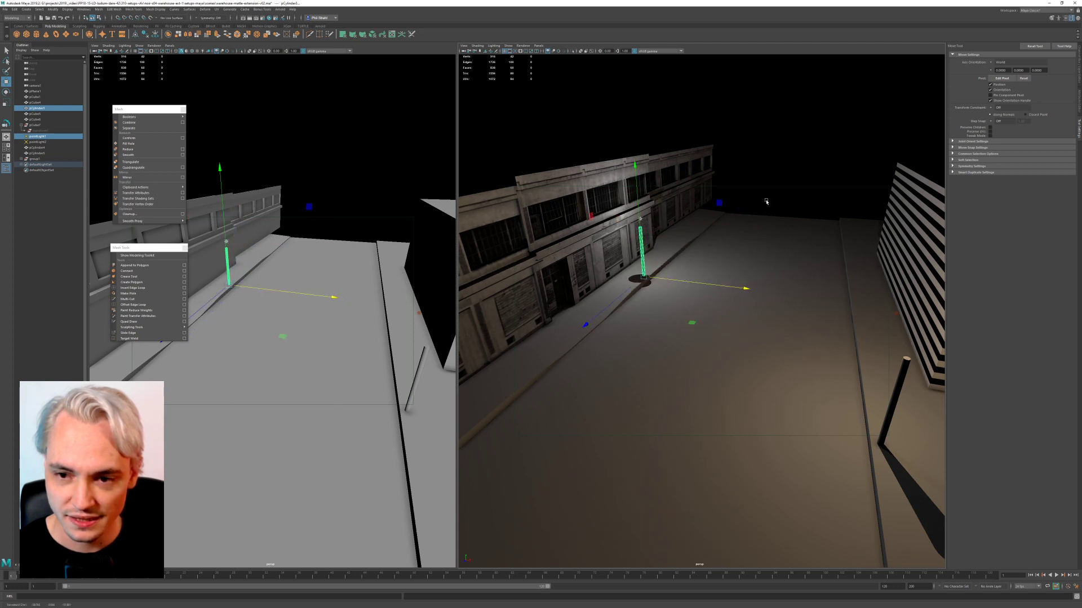
left_click(766, 201)
Step: Lower two adjacent upper curb edges of the ground plane on the striped building's side, forming a dropped curb
left_click_drag(618, 383, 644, 325, "alt")
scroll(647, 341, "down", 8)
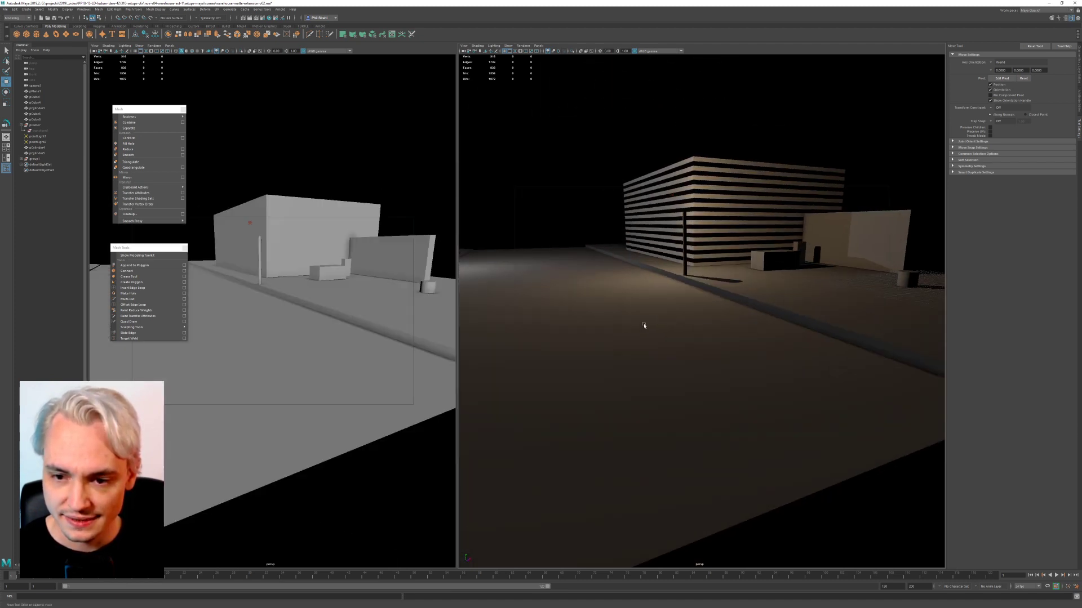
left_click(711, 307)
left_click_drag(711, 308, 479, 335, "alt")
right_click(742, 345)
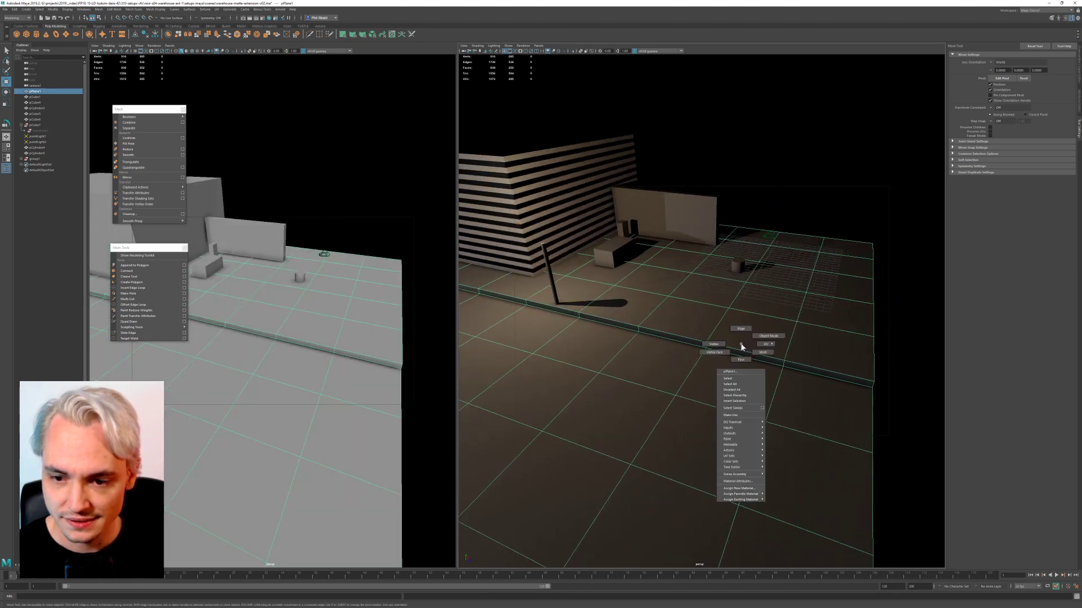
right_click_drag(741, 345, 740, 334)
left_click(738, 350)
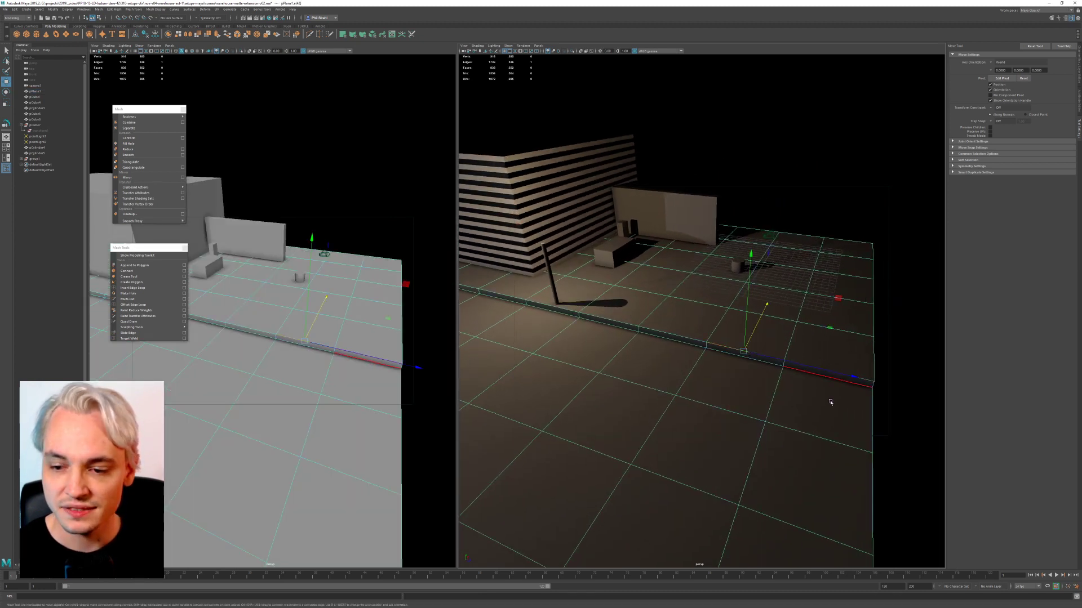
left_click(832, 373)
left_click(752, 354, "shift")
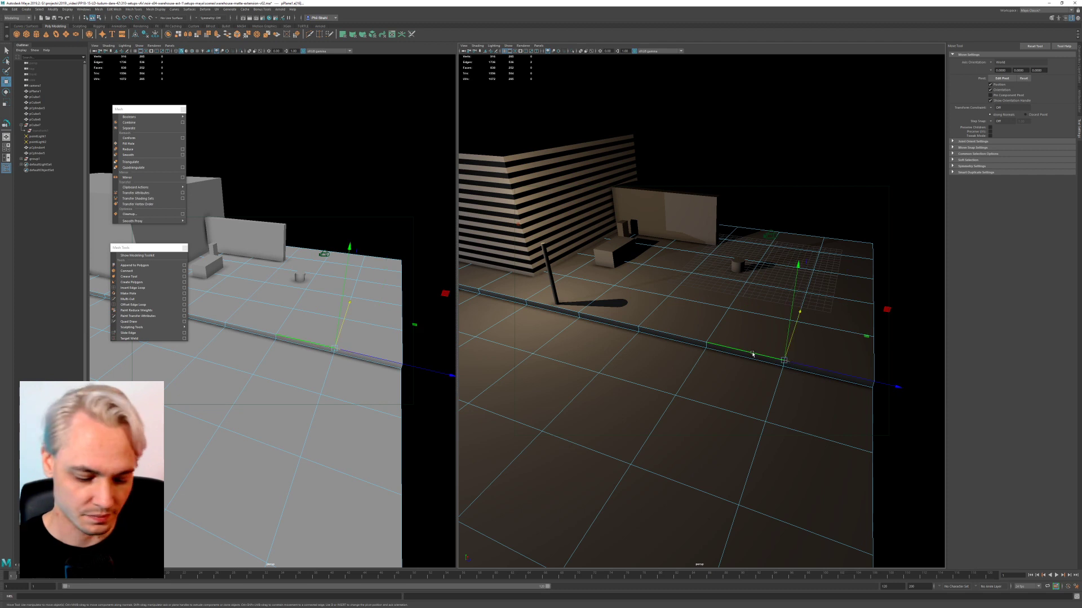
left_click_drag(792, 299, 791, 304)
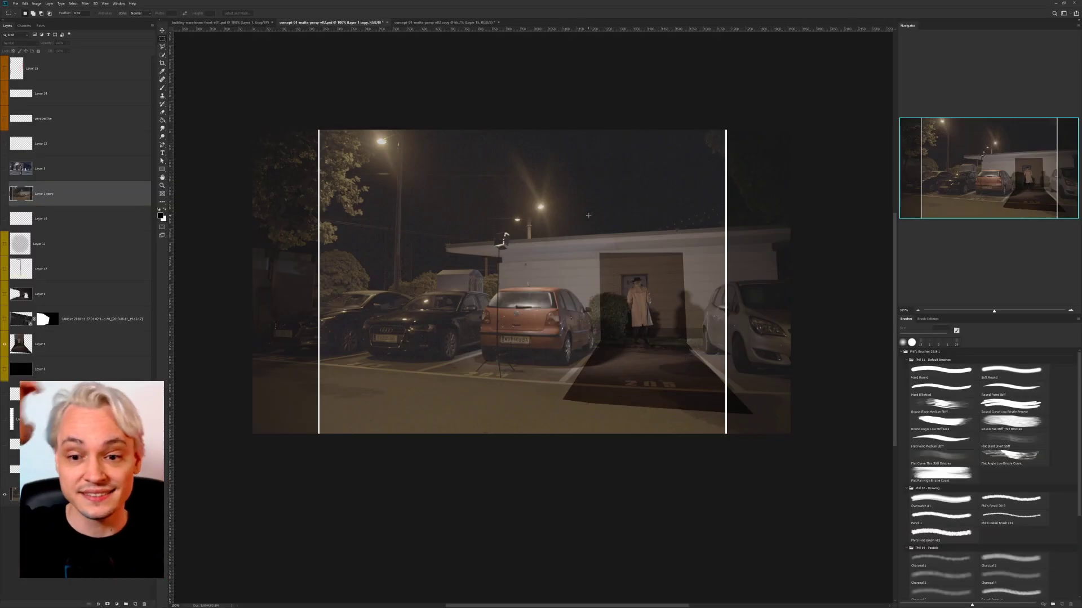
Step: Return from the photo plate to the 3D scene, leave edge editing for object selection, and save the scene
left_click(1055, 4)
left_click(678, 317)
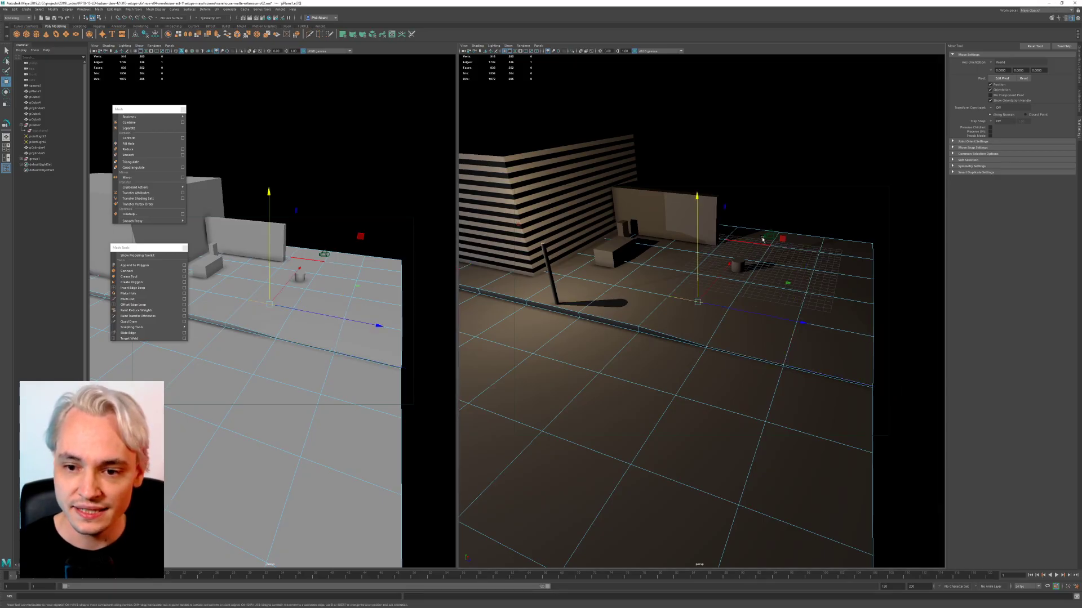
left_click(758, 238)
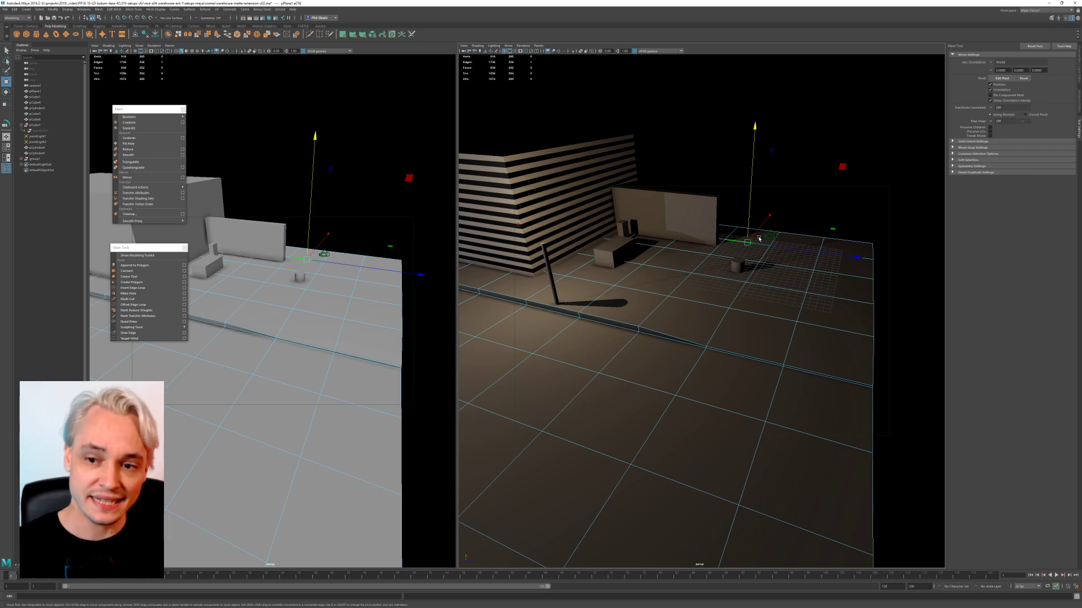
left_click_drag(715, 229, 644, 226, "alt")
right_click_drag(644, 225, 678, 270, "alt")
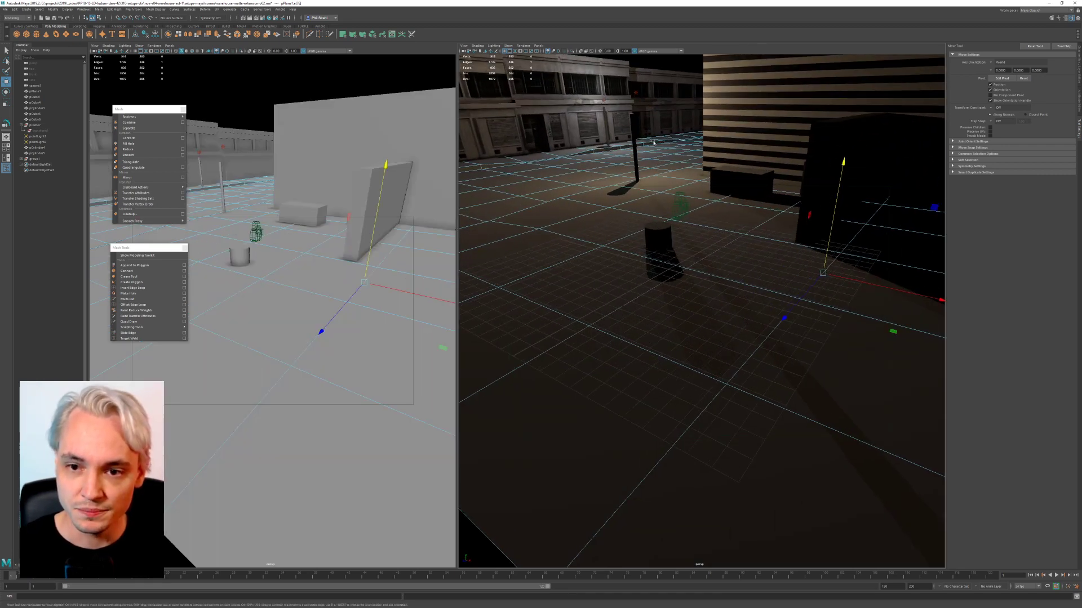
middle_click_drag(664, 76, 626, 158, "alt")
left_click(634, 91)
left_click_drag(648, 254, 642, 238, "alt")
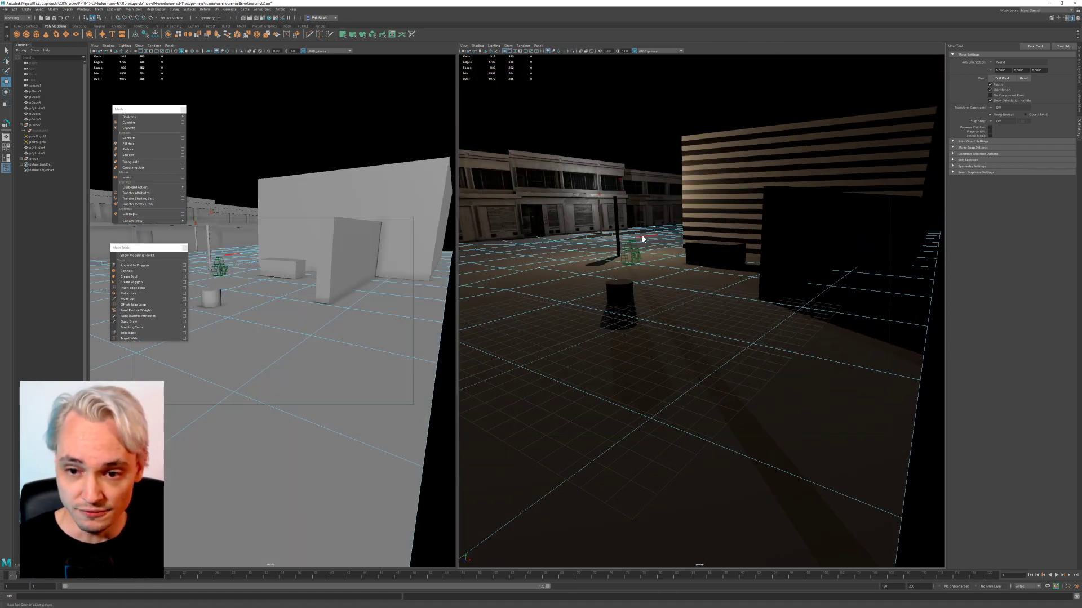
right_click_drag(642, 239, 671, 221)
left_click(683, 129)
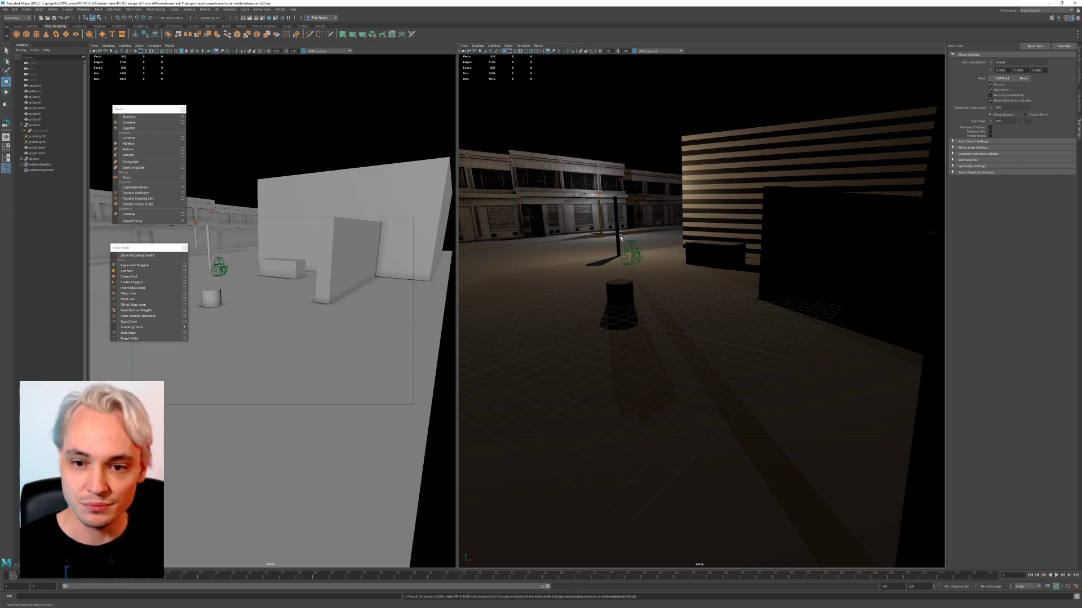
Step: Examine the lamps, facades, striped warehouse and curbs from several street-level angles around the figure position
left_click_drag(696, 216, 607, 264, "alt")
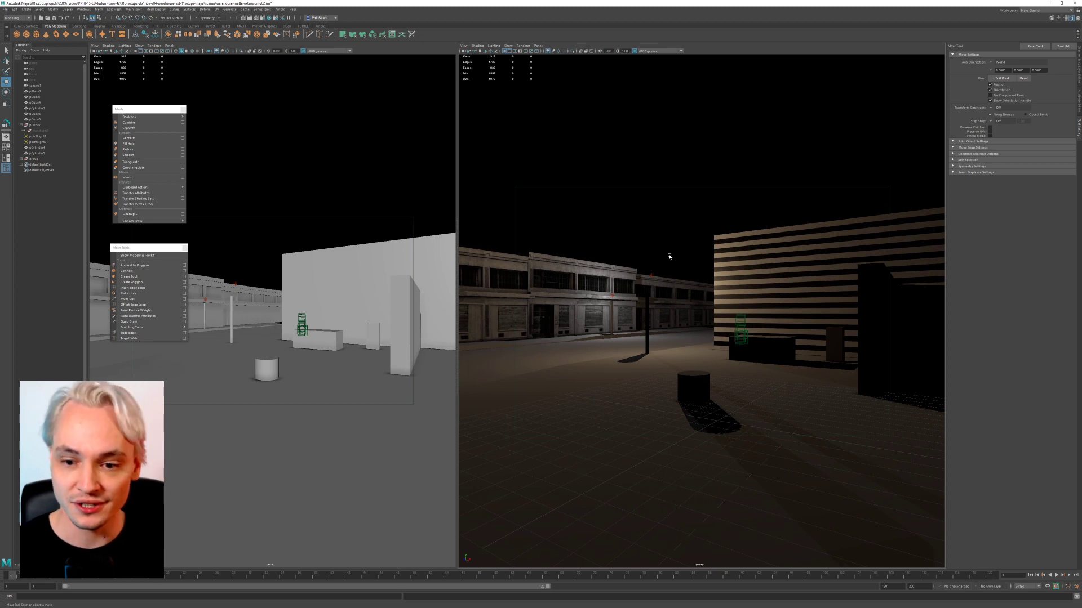
right_click_drag(668, 247, 611, 290, "alt")
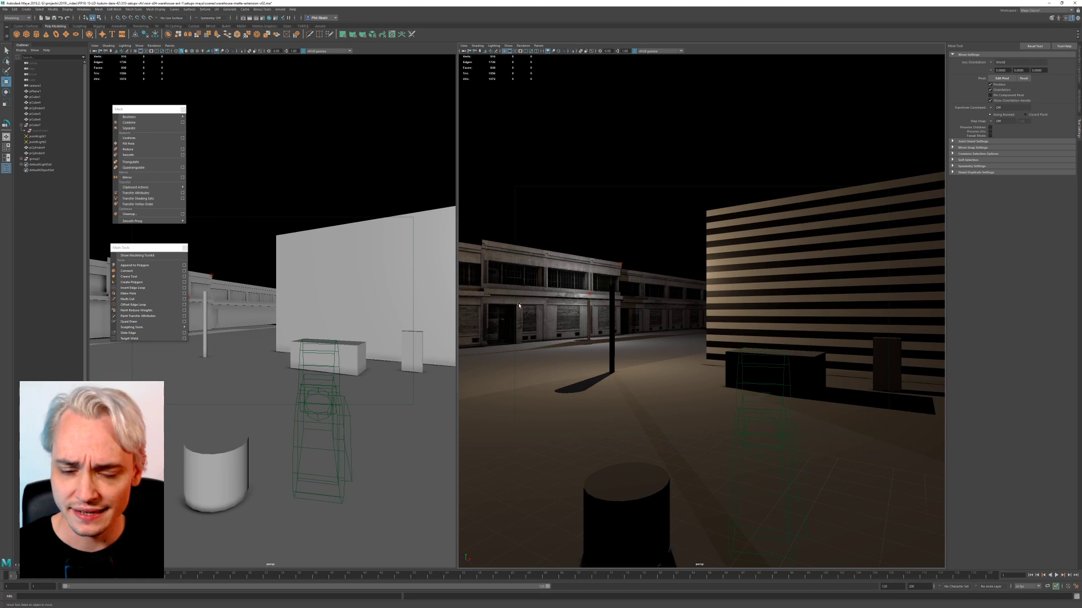
left_click_drag(489, 300, 500, 299, "alt")
left_click(621, 296)
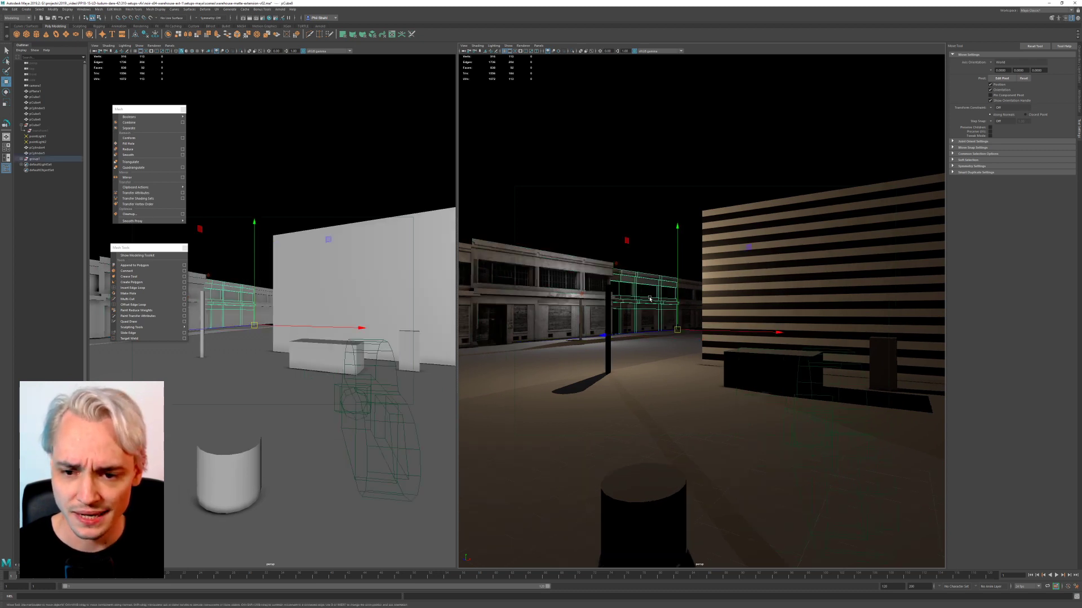
left_click(683, 243)
left_click_drag(532, 242, 620, 275, "alt")
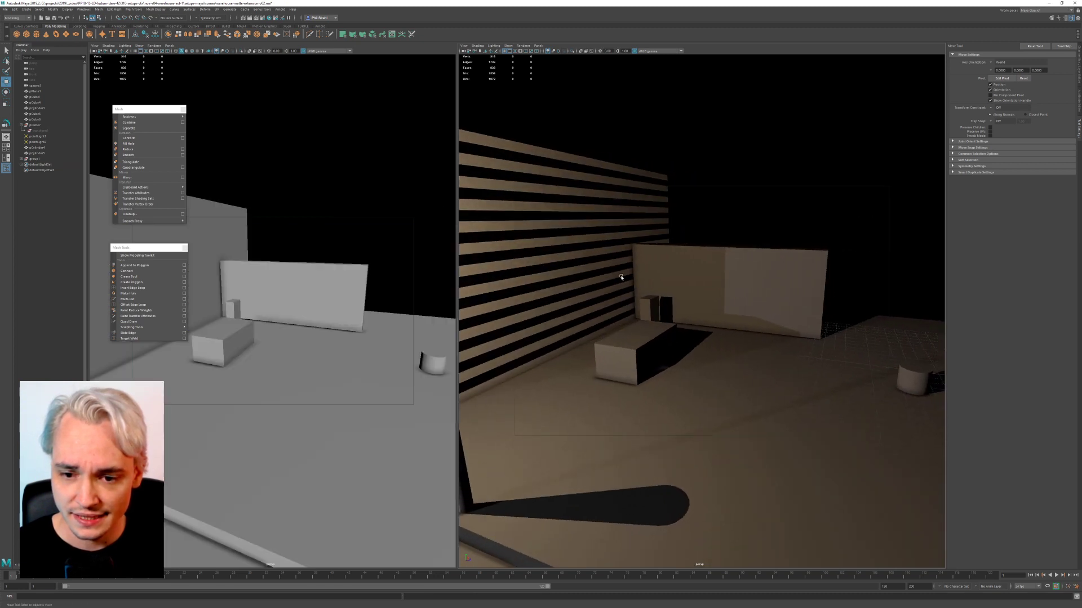
right_click_drag(620, 276, 668, 304, "alt")
middle_click_drag(667, 304, 752, 307, "alt")
left_click_drag(609, 307, 590, 357, "alt")
right_click_drag(590, 356, 684, 355, "alt")
middle_click_drag(696, 355, 680, 337, "alt")
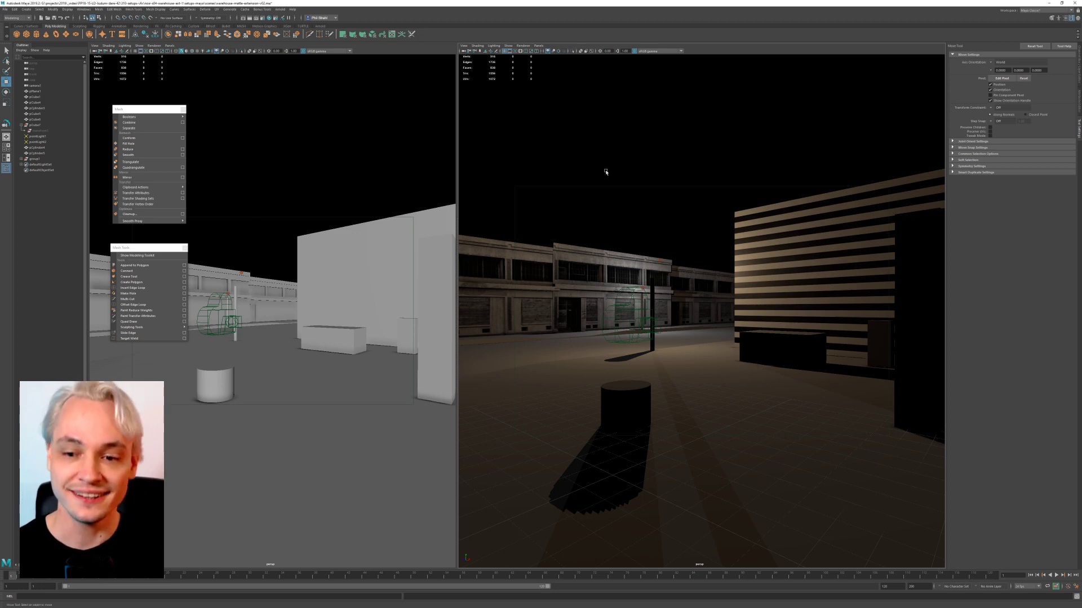
left_click_drag(606, 172, 737, 227, "alt")
right_click_drag(736, 227, 659, 302, "alt")
left_click_drag(659, 302, 611, 306, "alt")
middle_click_drag(611, 306, 633, 330, "alt")
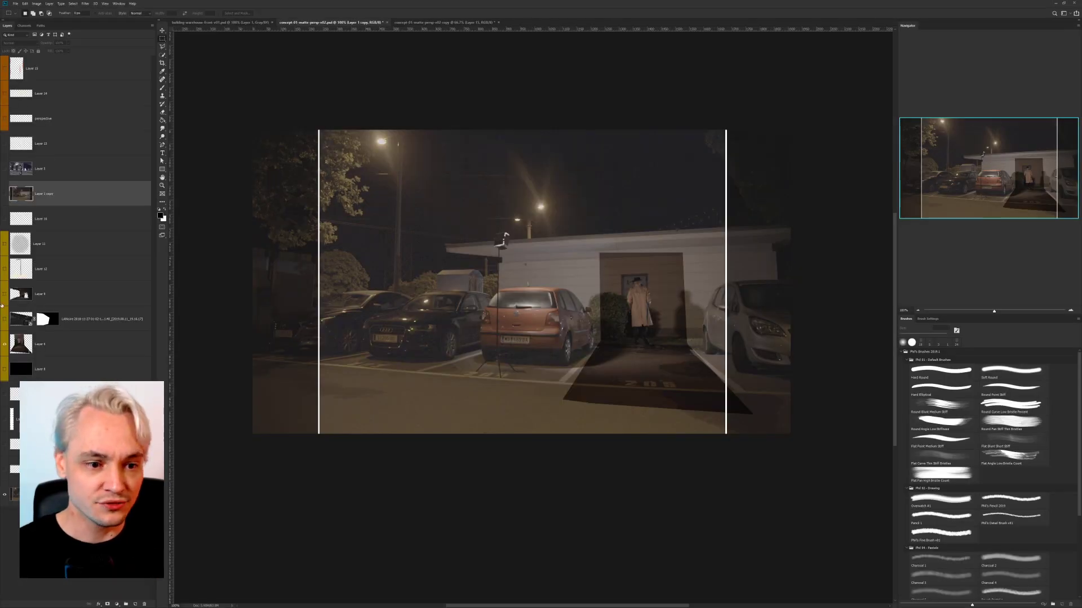
Step: In Photoshop, show the photo plate's hidden layers, close all open documents without saving, and return to the 3D scene in Maya
left_click_drag(7, 78, 5, 162)
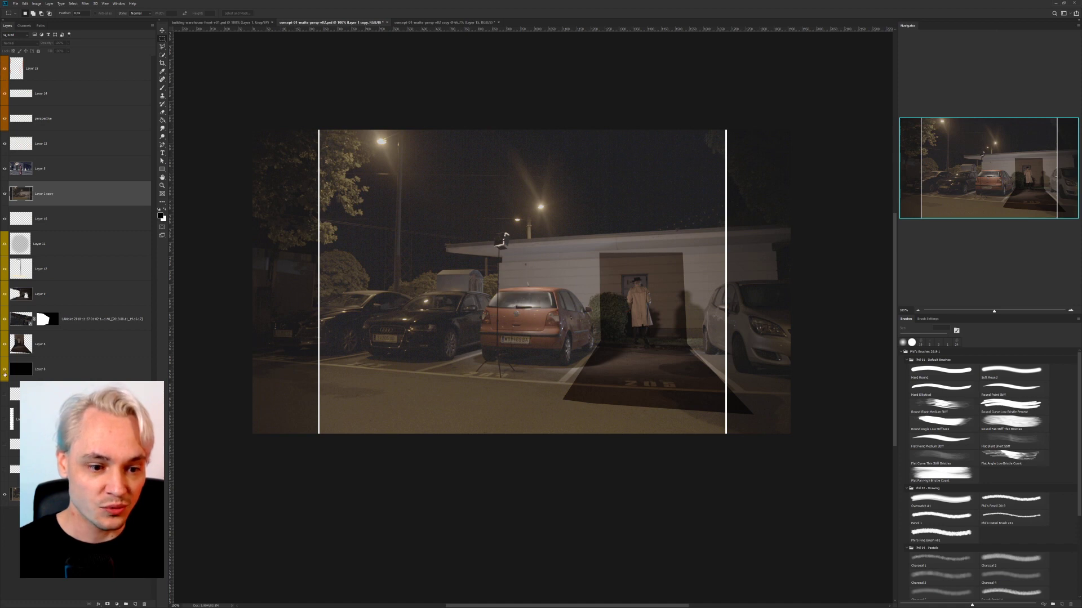
left_click_drag(16, 370, 17, 394)
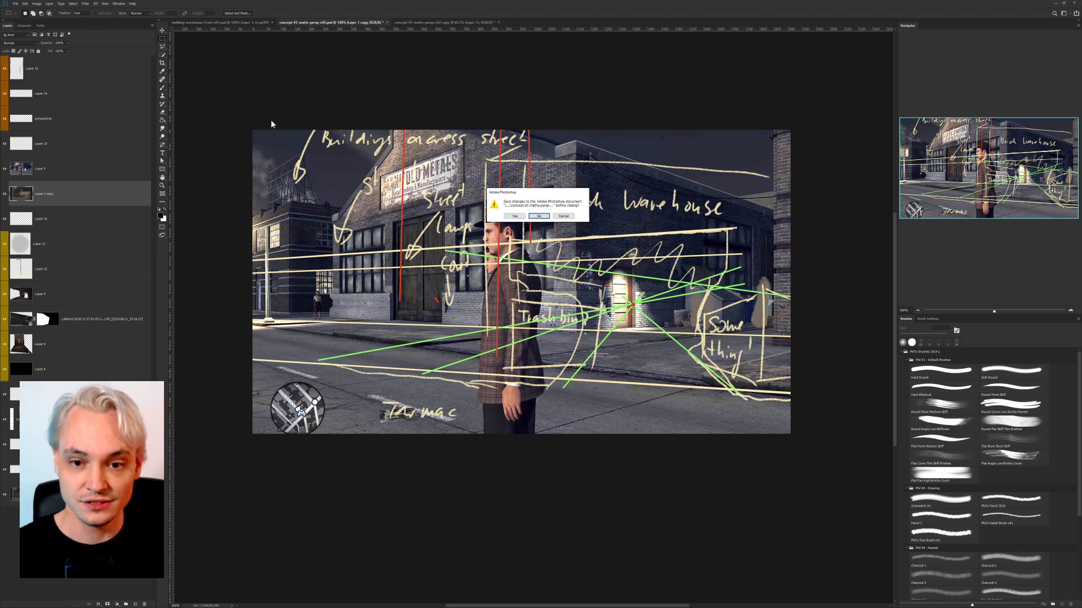
key("ctrl+w")
key("ctrl+w")
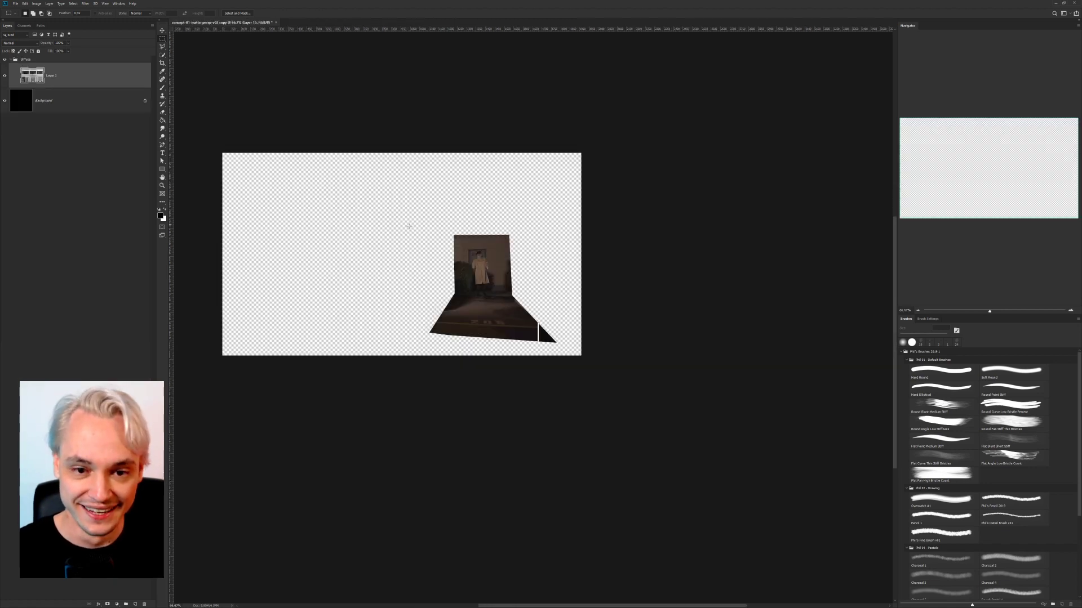
key("ctrl+w")
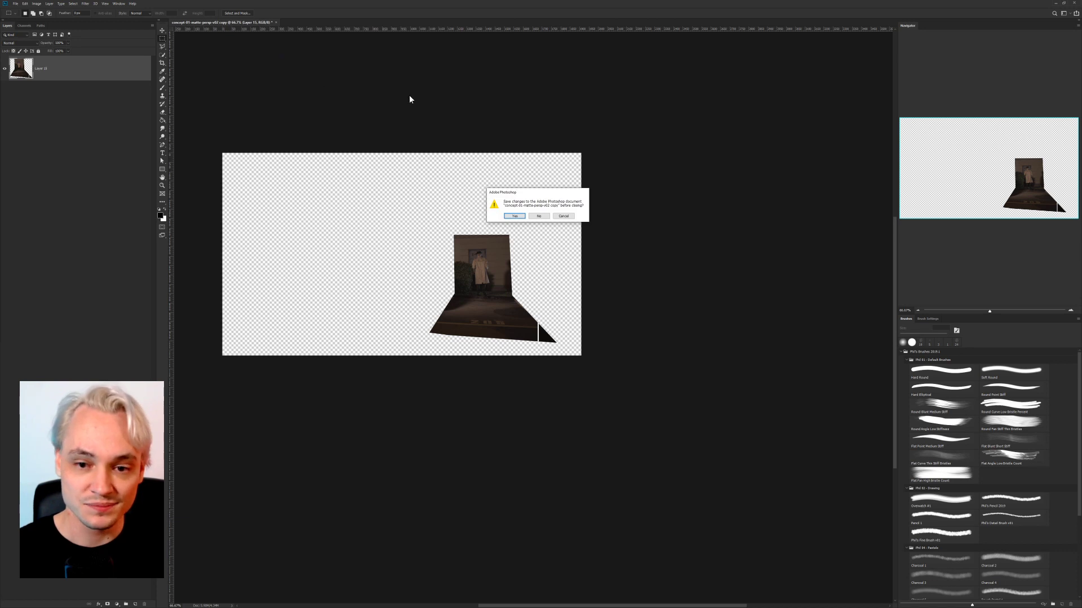
key("n")
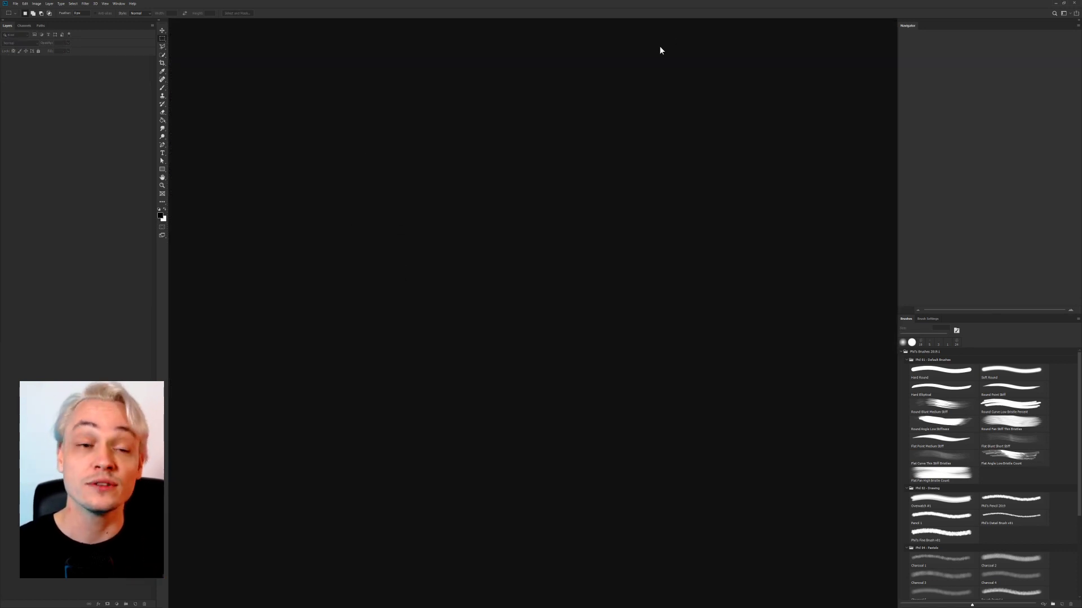
left_click(1055, 3)
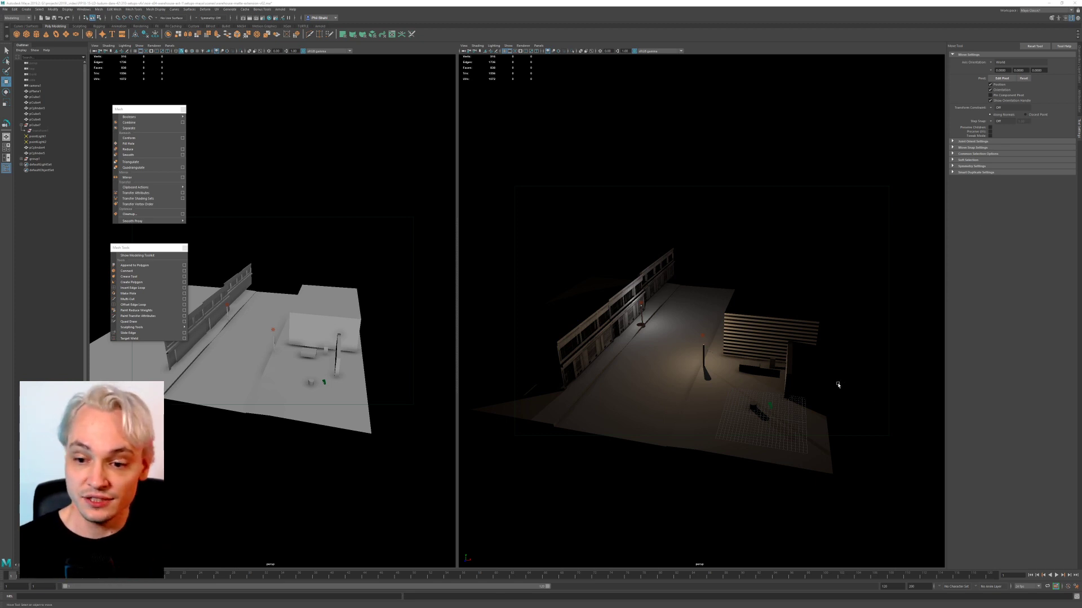
Step: Select the shot camera and examine its placement relative to the striped warehouse, side wall, boxes and street lamp, down to street level
scroll(838, 386, "up", 5)
middle_click_drag(758, 385, 657, 315, "alt")
left_click_drag(654, 315, 704, 325, "alt")
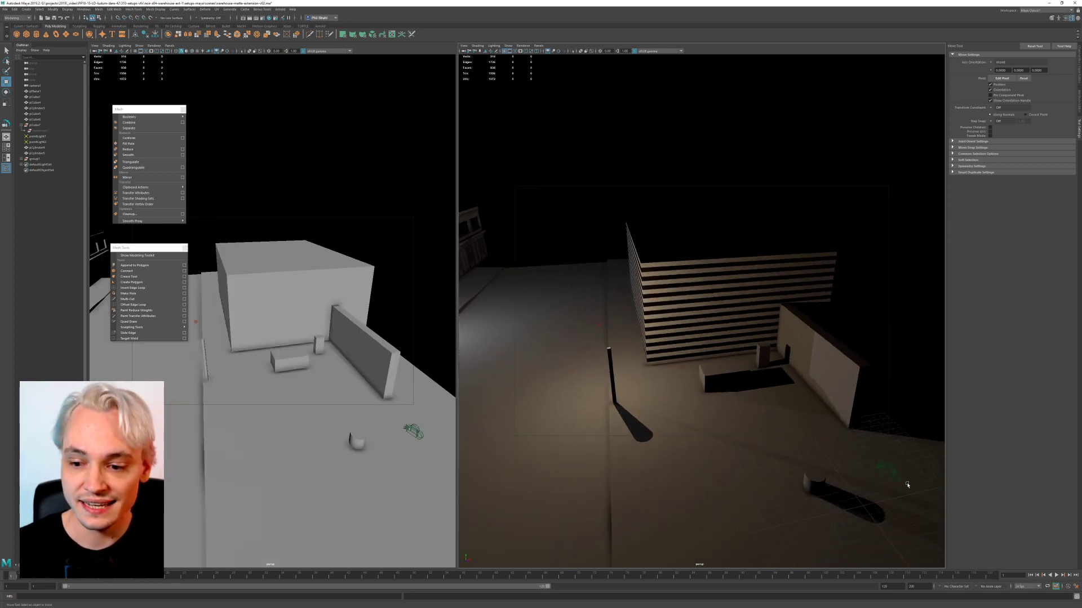
left_click(892, 471)
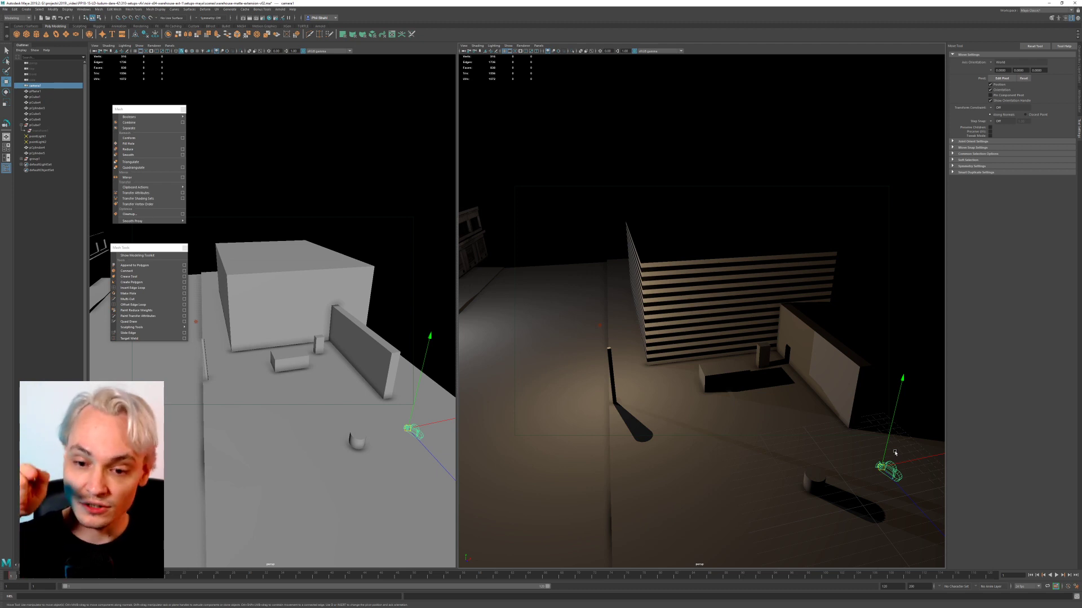
key("space")
left_click_drag(749, 406, 698, 404)
right_click_drag(698, 404, 717, 436, "alt")
middle_click_drag(717, 436, 720, 356, "alt")
left_click_drag(720, 356, 694, 340, "alt")
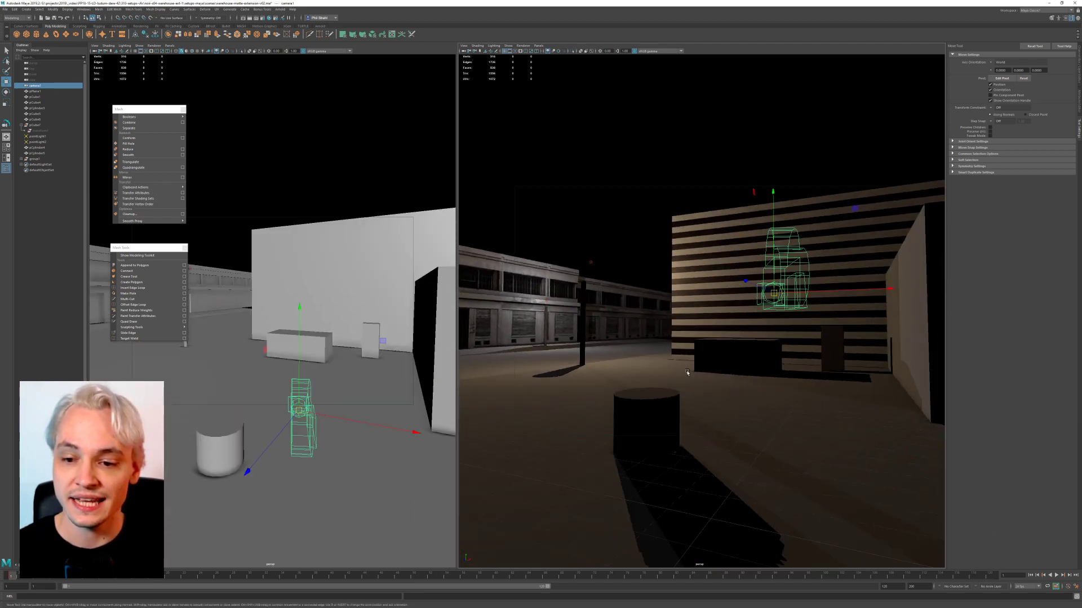
right_click_drag(694, 352, 700, 403, "alt")
middle_click_drag(700, 404, 686, 400, "alt")
right_click_drag(687, 377, 689, 383, "alt")
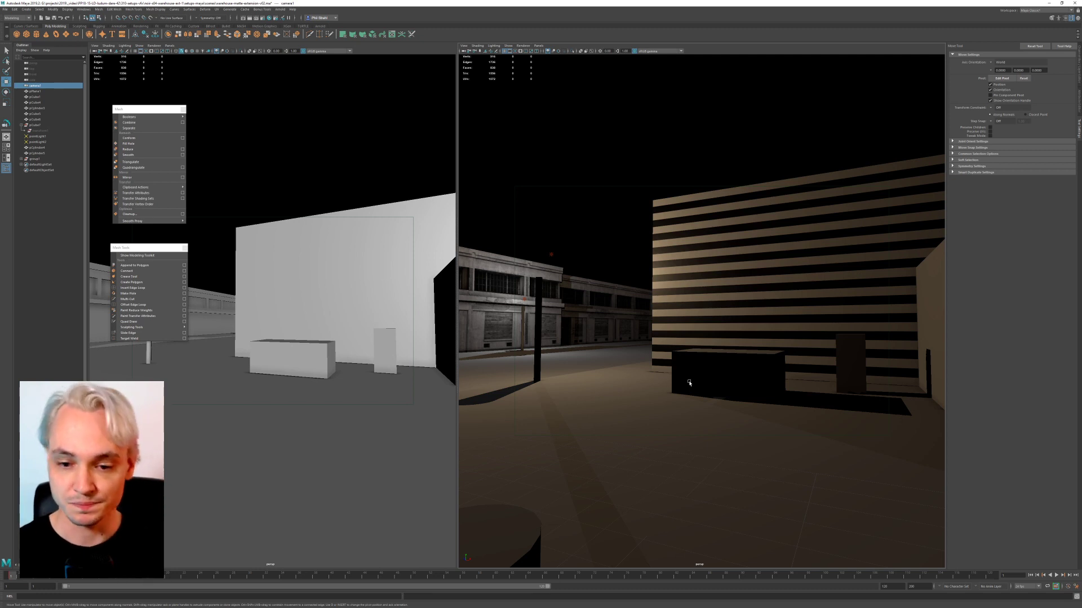
Step: Pull back to an overview of the whole street set, clear the camera selection, and save the scene
scroll(657, 367, "down", 6)
left_click_drag(654, 323, 631, 341, "alt")
scroll(631, 341, "down", 4)
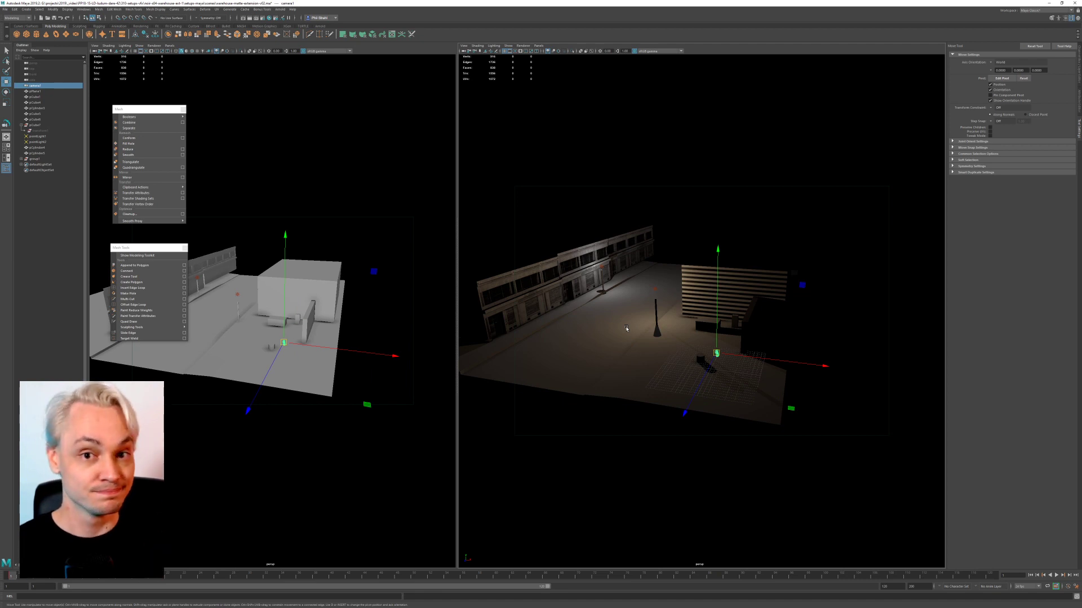
left_click(604, 191)
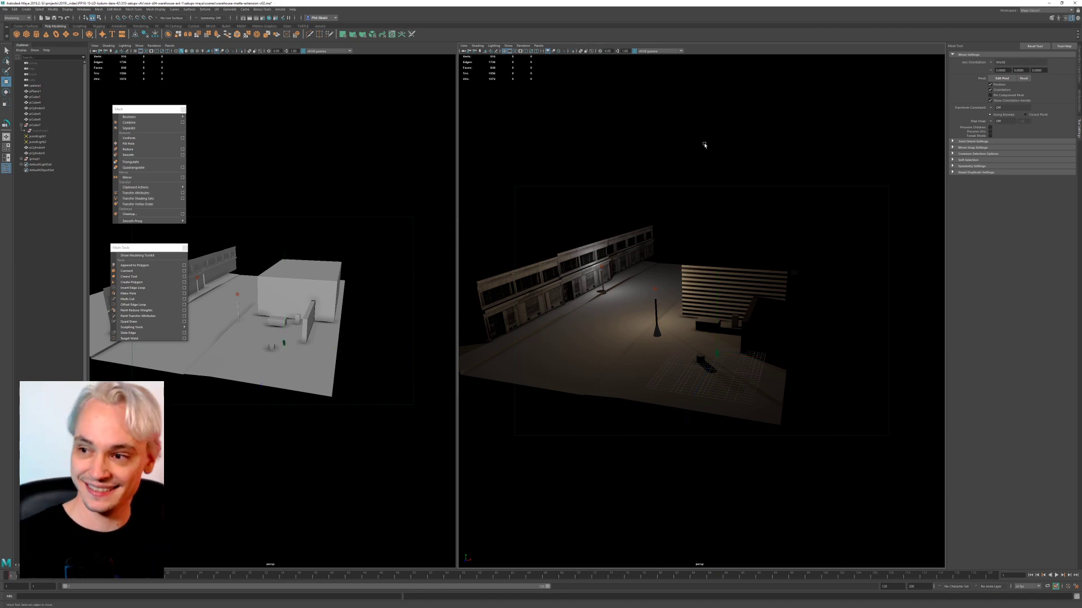
left_click(611, 169)
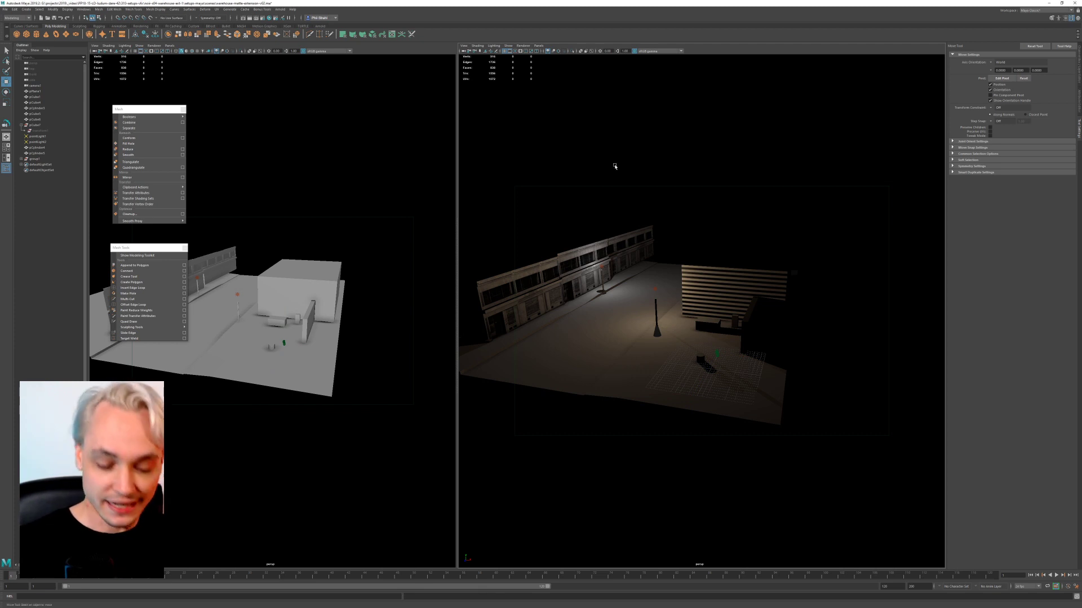
key("ctrl+s")
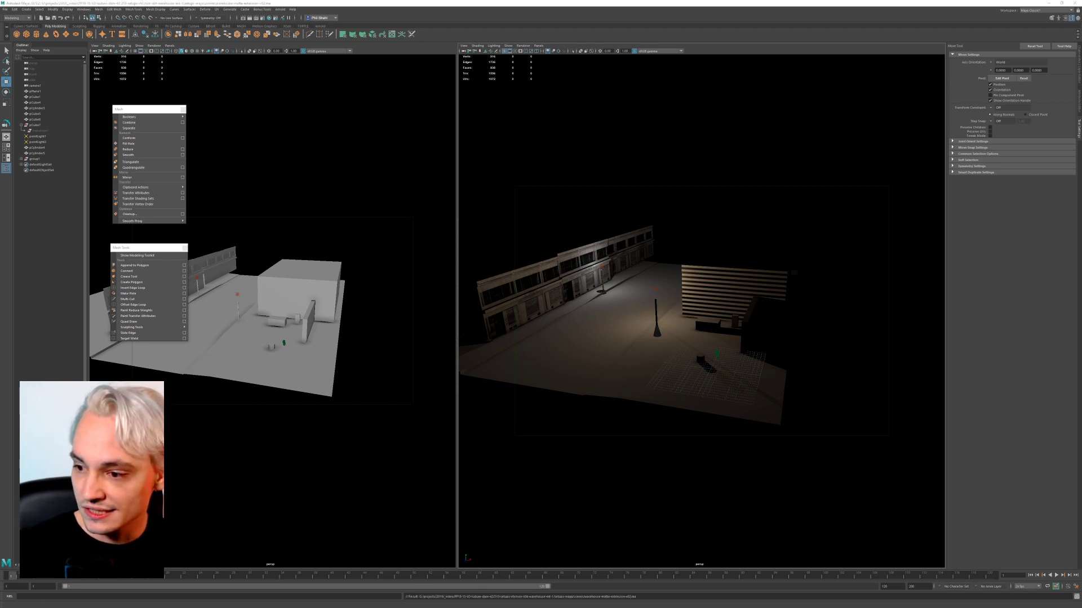